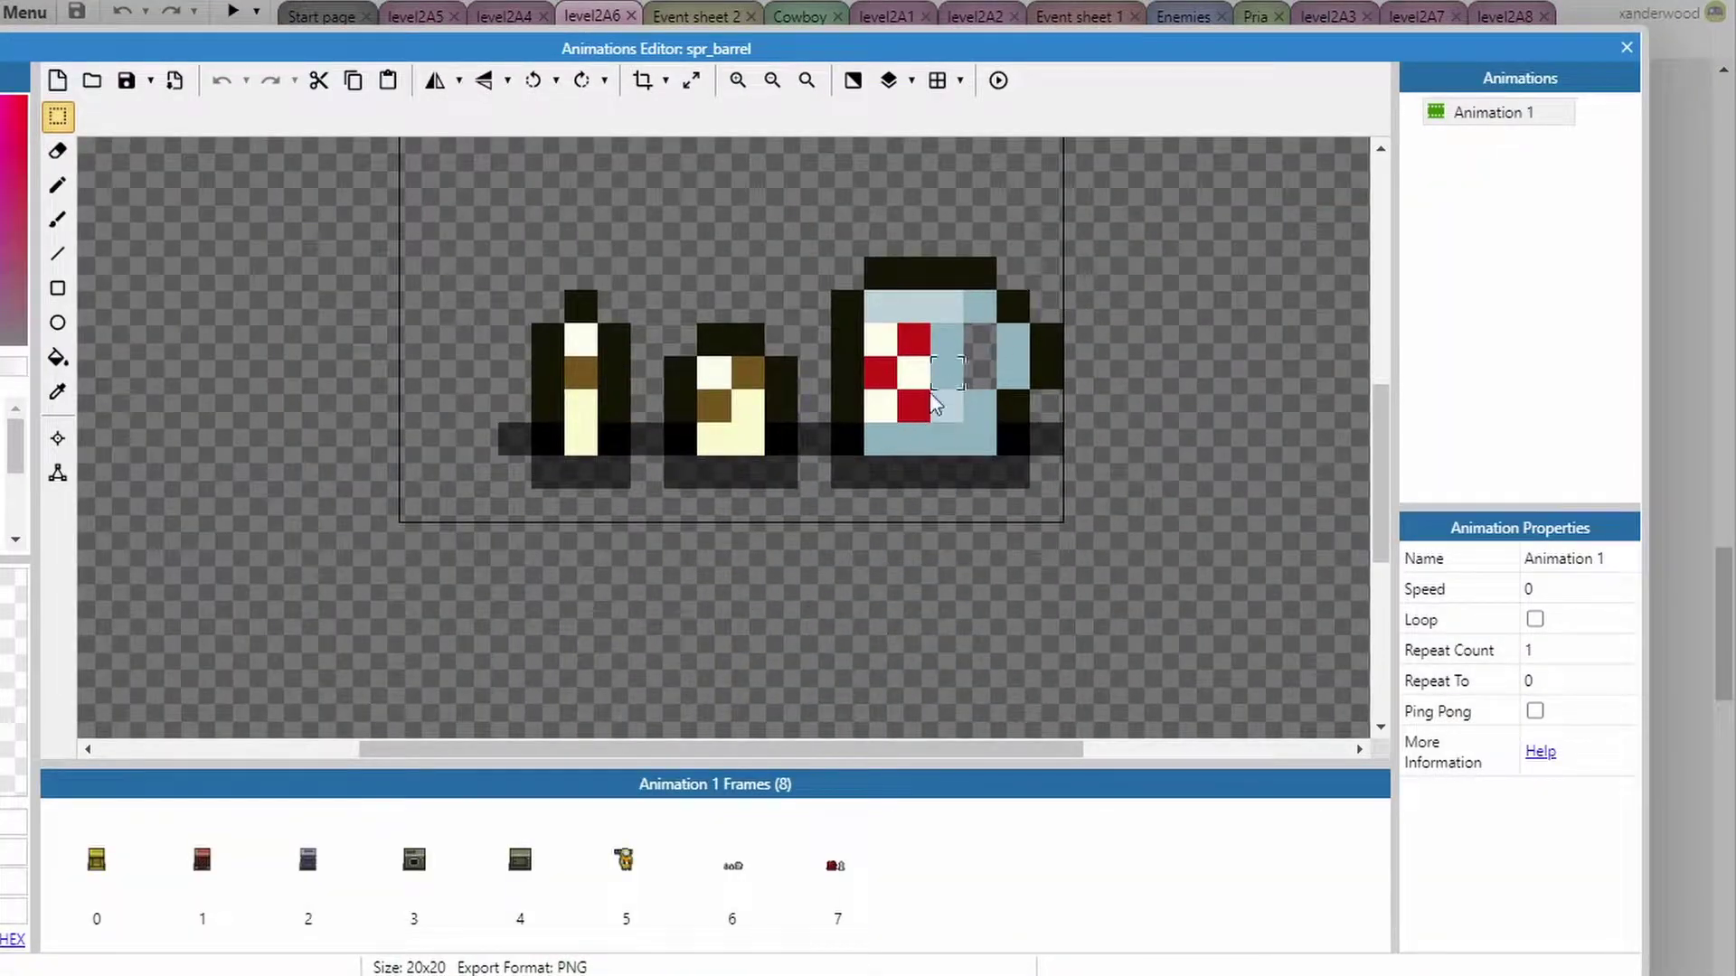
Close the barrel sprite's animation editor and inspect the small props on the upper shelf in level2A6 up close.
{"action": "left_click", "coordinate": [1627, 47]}
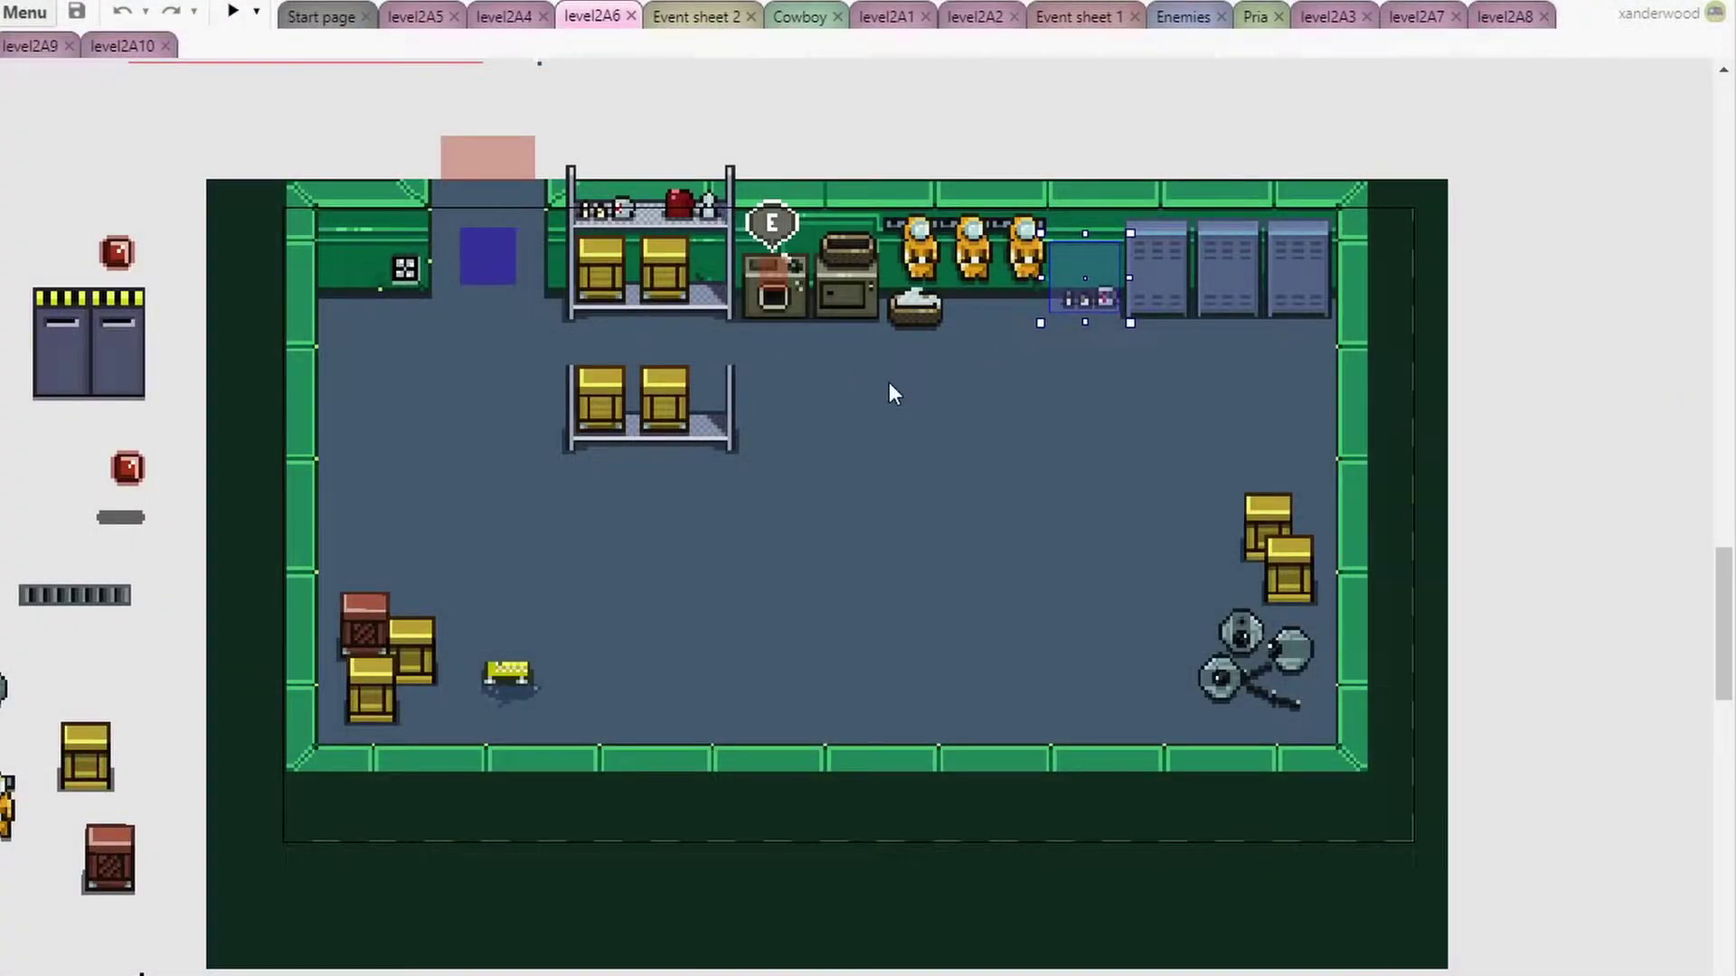
{"action": "scroll", "coordinate": [591, 177], "scroll_direction": "up", "scroll_amount": 5, "text": "ctrl"}
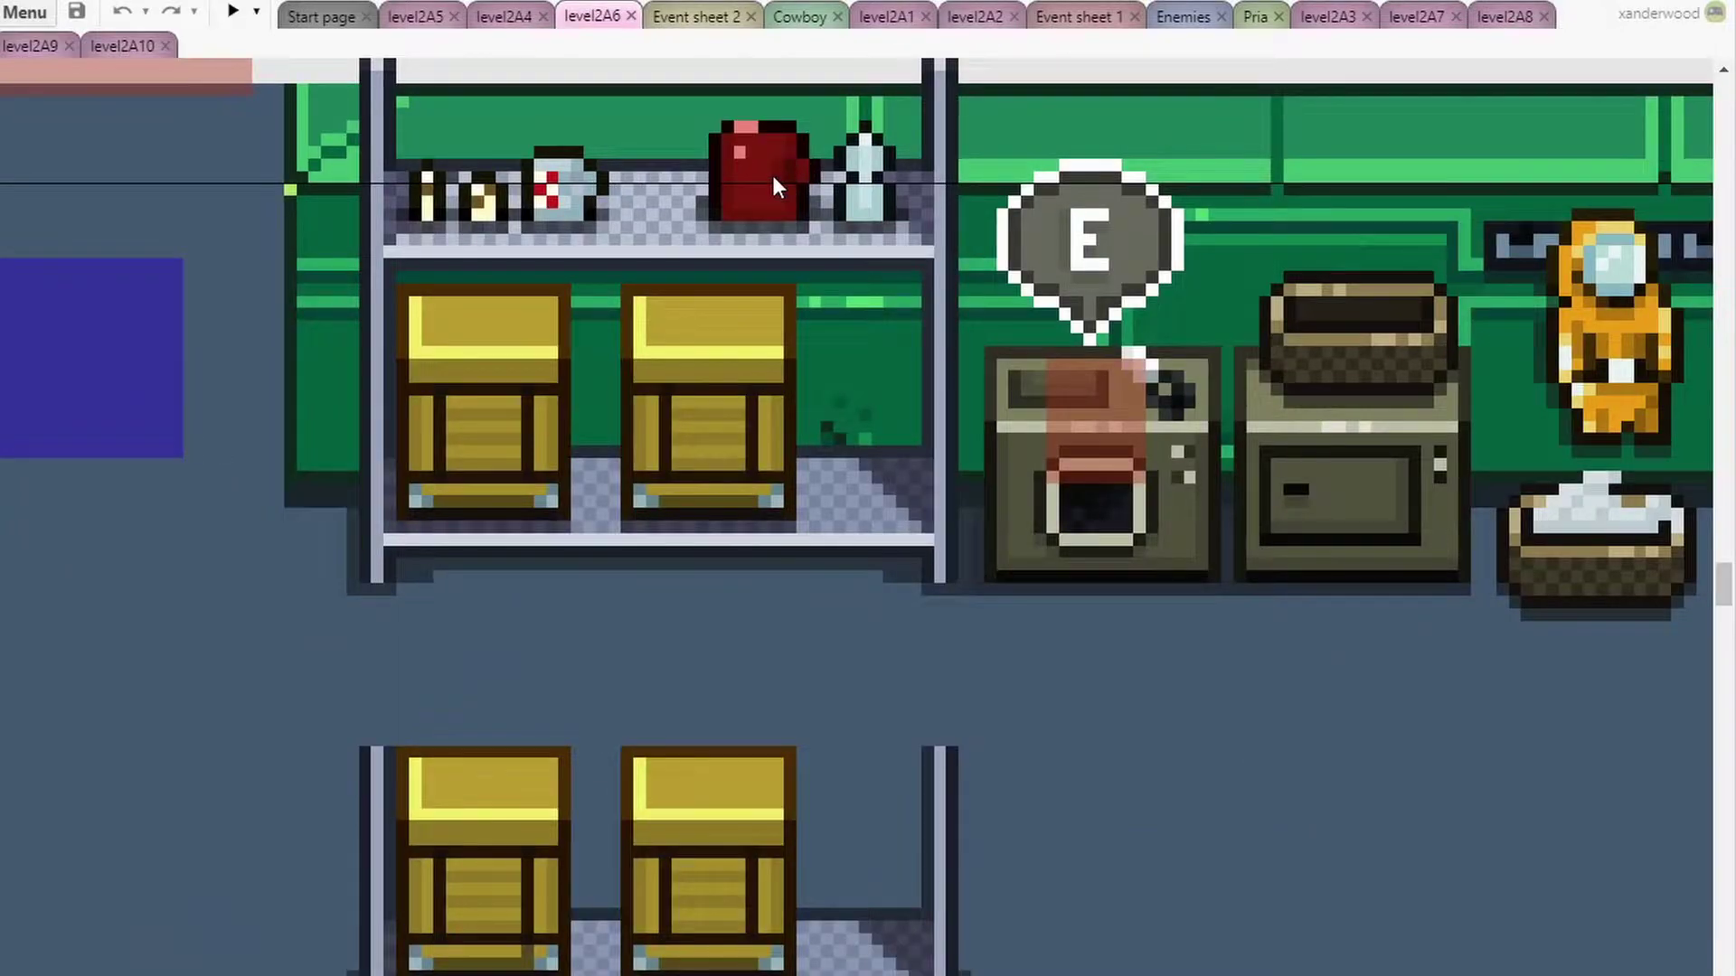
{"action": "scroll", "coordinate": [772, 172], "scroll_direction": "down", "scroll_amount": 5, "text": "ctrl"}
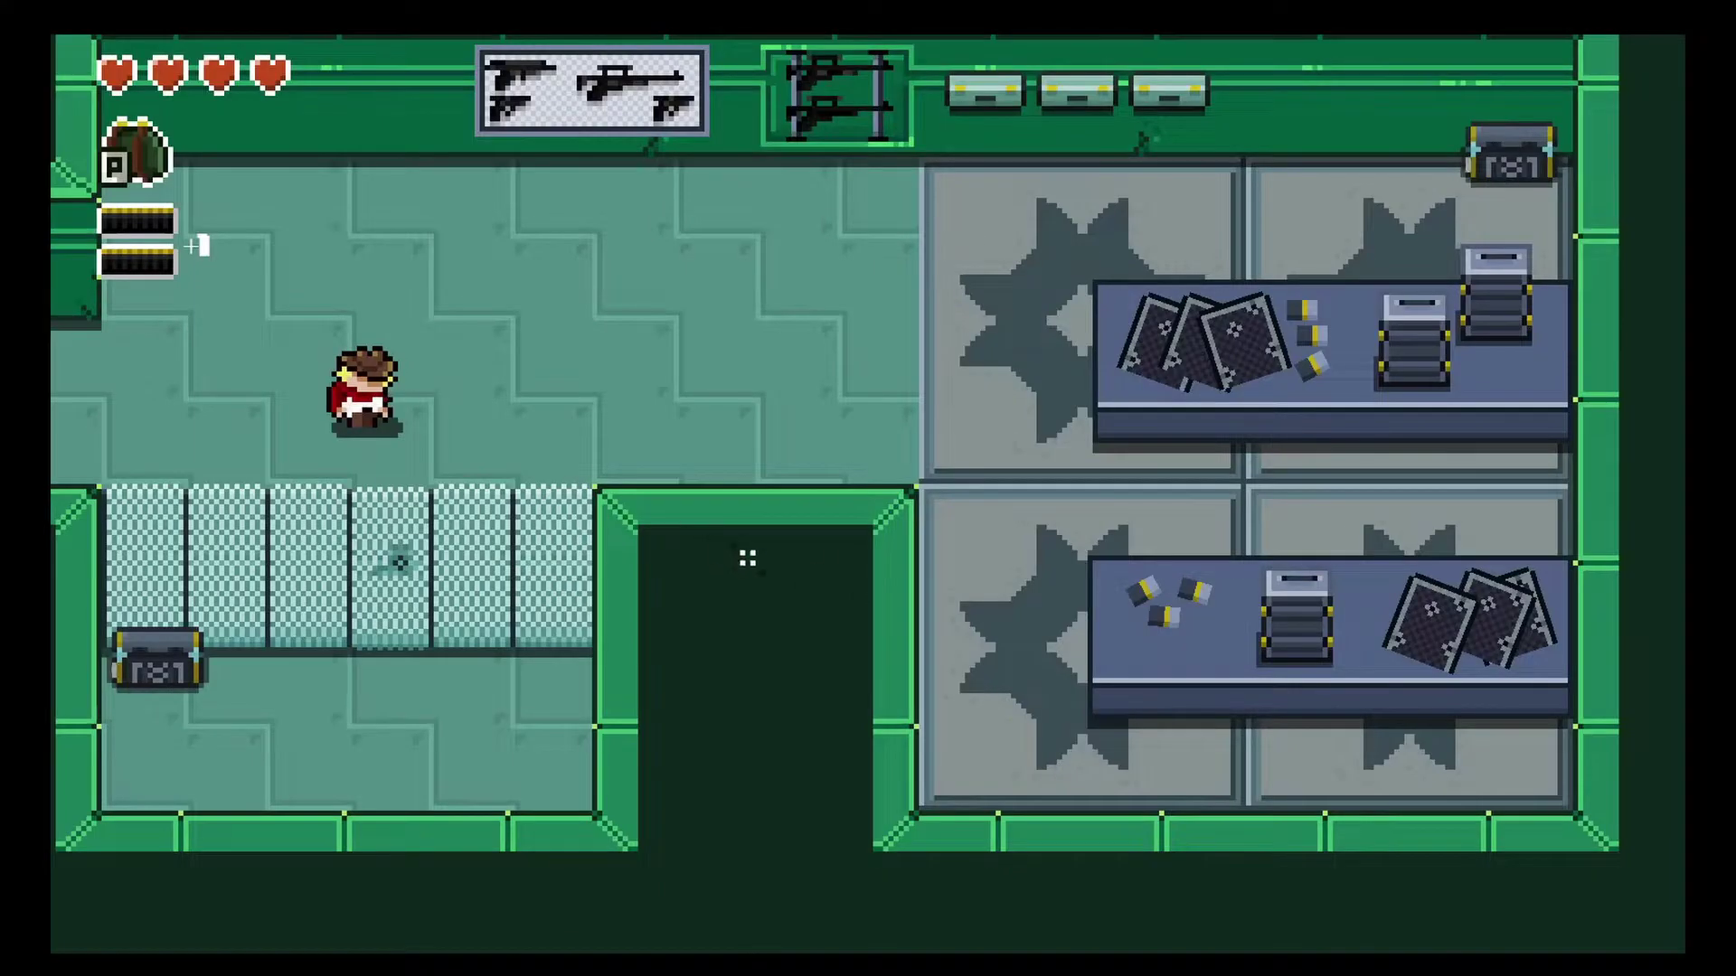
{"action": "key", "text": "s"}
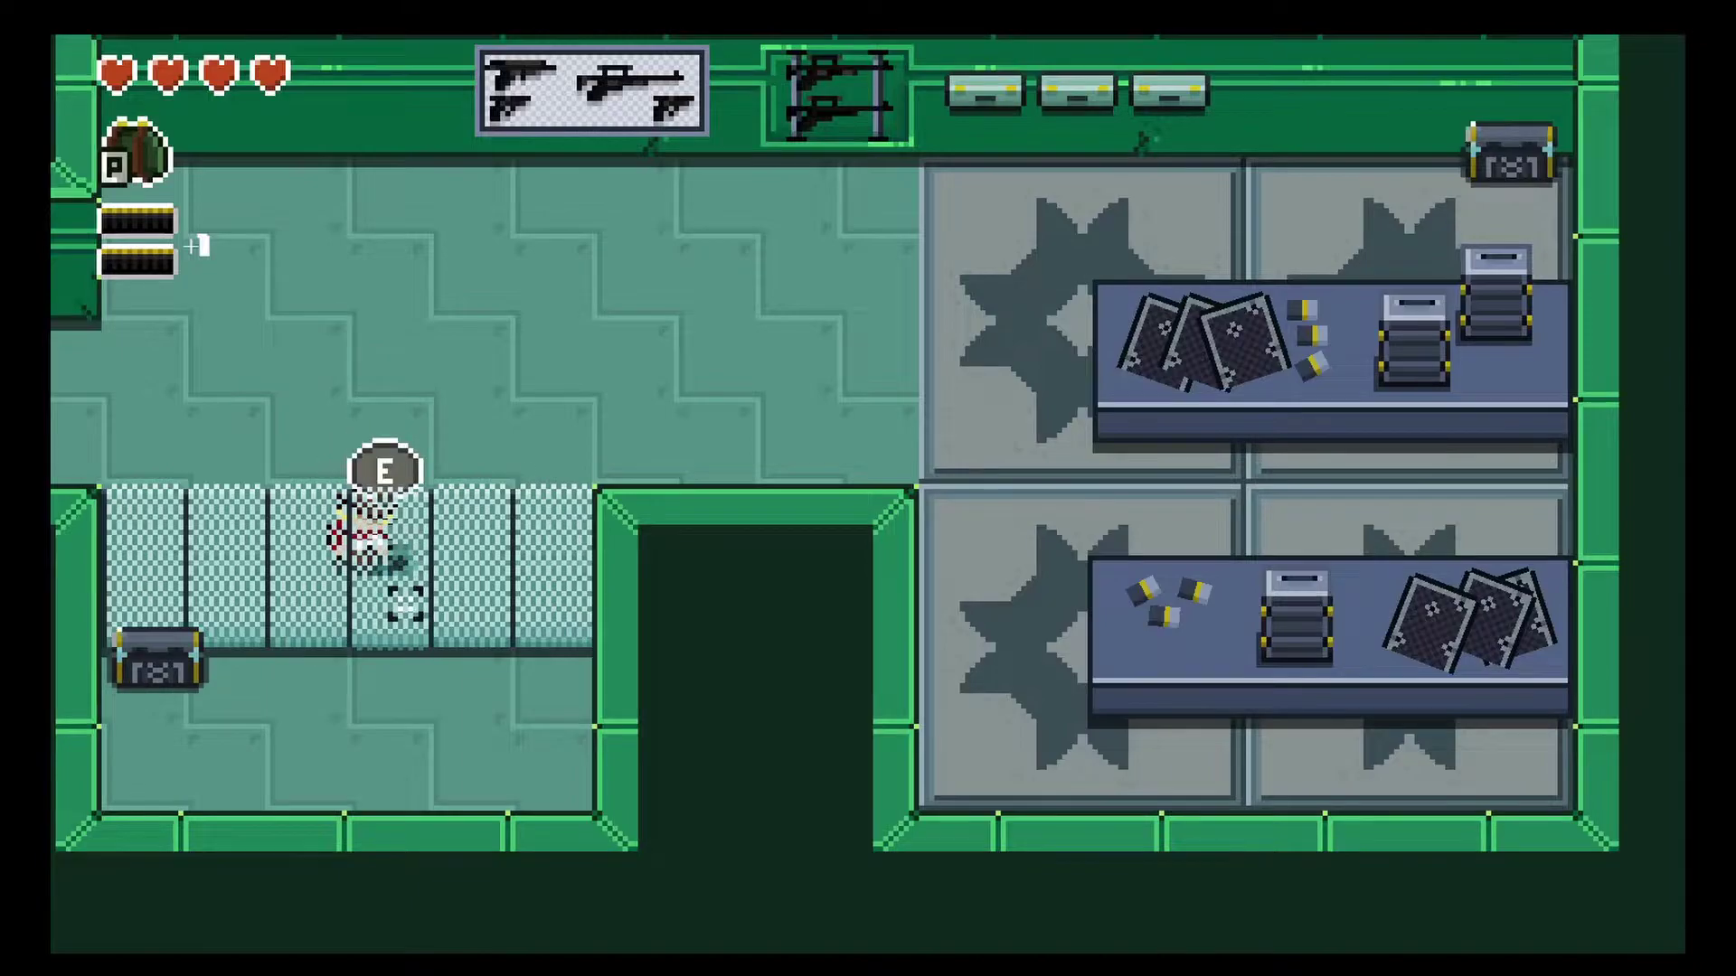
{"action": "key", "text": "w"}
{"action": "key", "text": "d"}
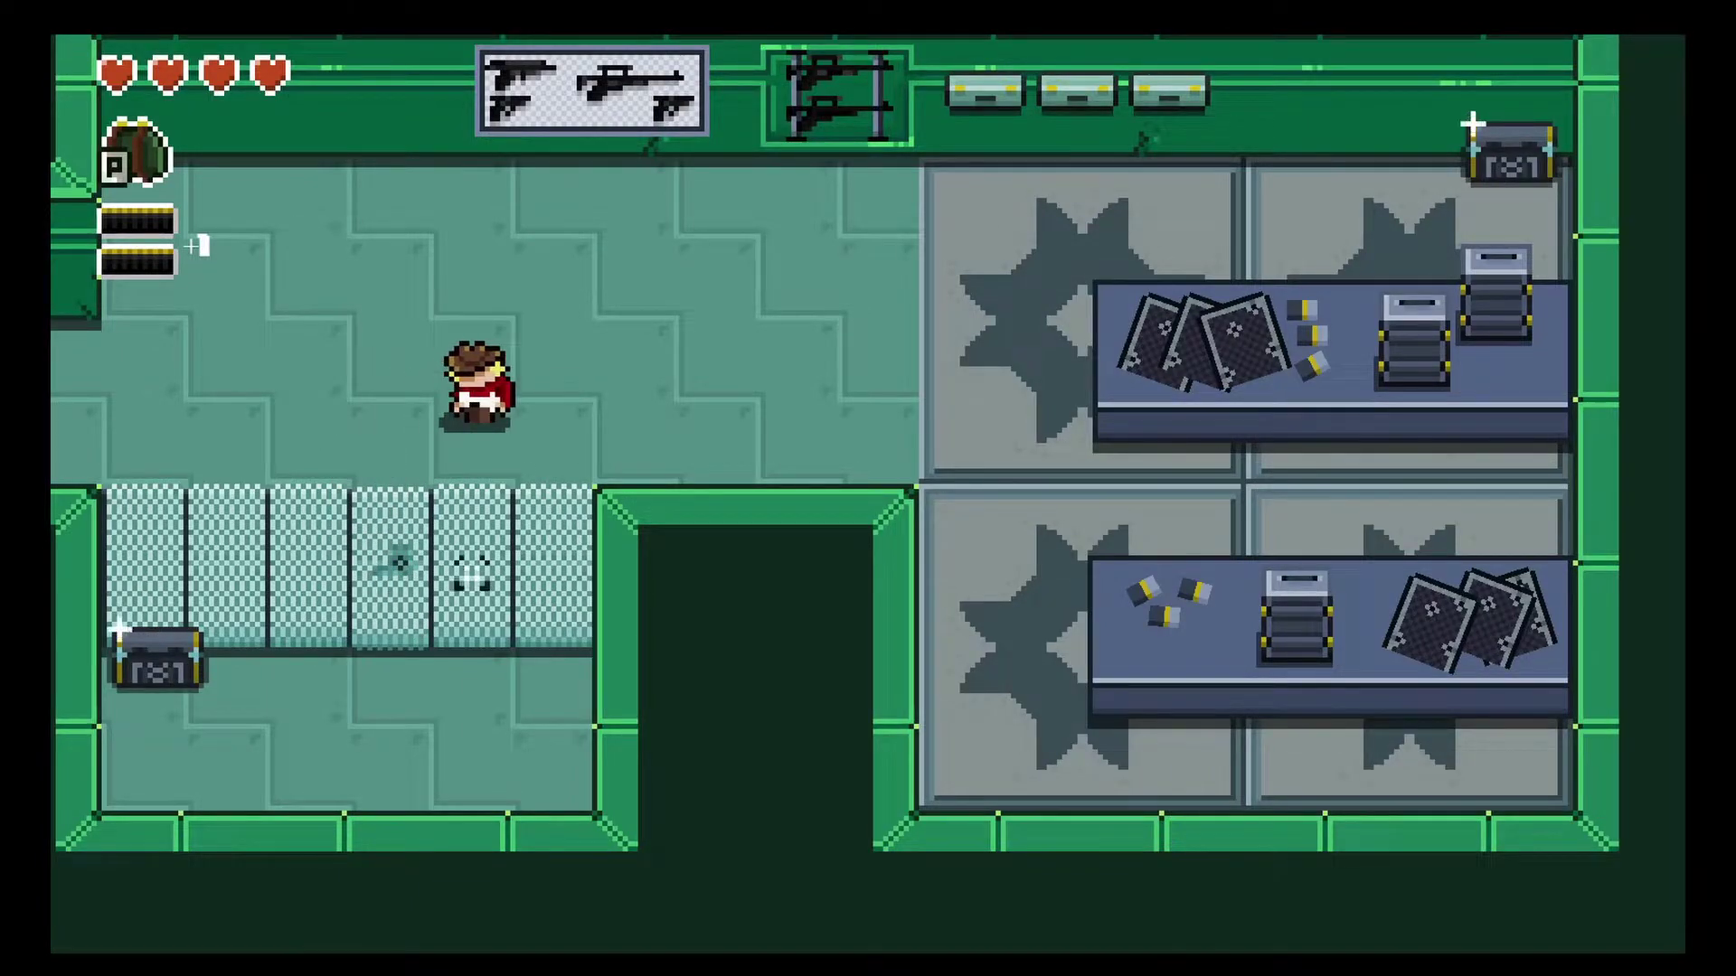
{"action": "key", "text": "s"}
{"action": "key", "text": "a"}
{"action": "key", "text": "a"}
{"action": "key", "text": "d"}
{"action": "key", "text": "a"}
{"action": "key", "text": "w"}
{"action": "key", "text": "d"}
{"action": "key", "text": "d"}
{"action": "key", "text": "s"}
{"action": "key", "text": "s"}
{"action": "key", "text": "a"}
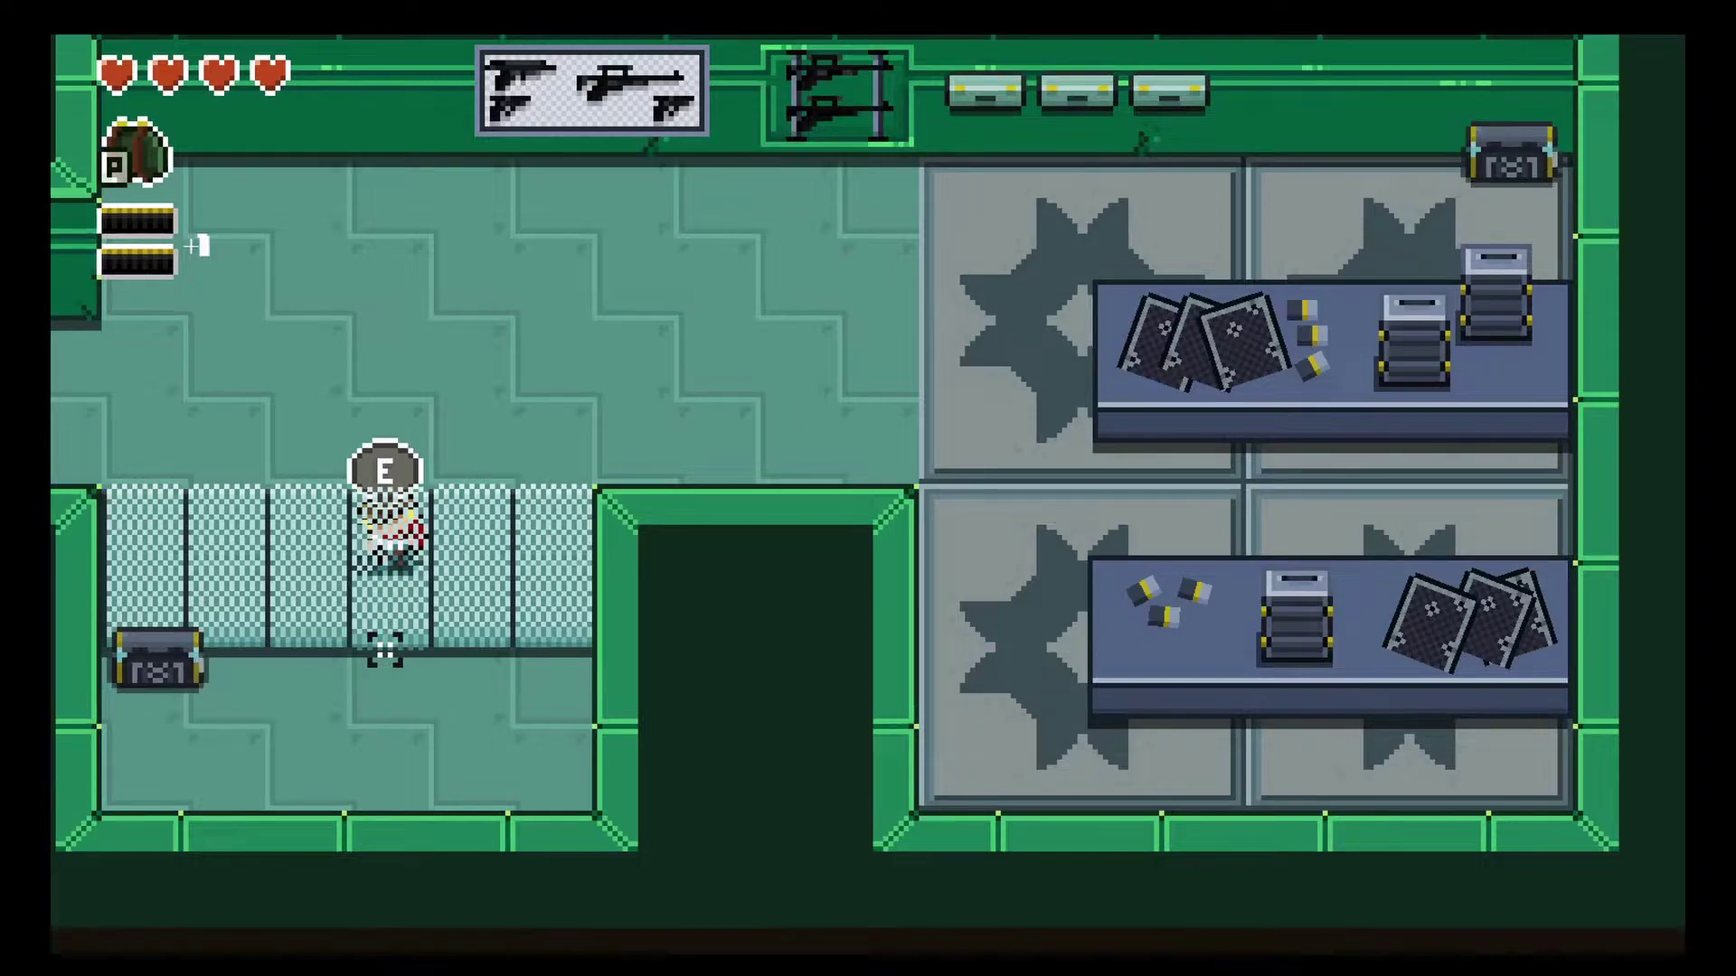
{"action": "key", "text": "e"}
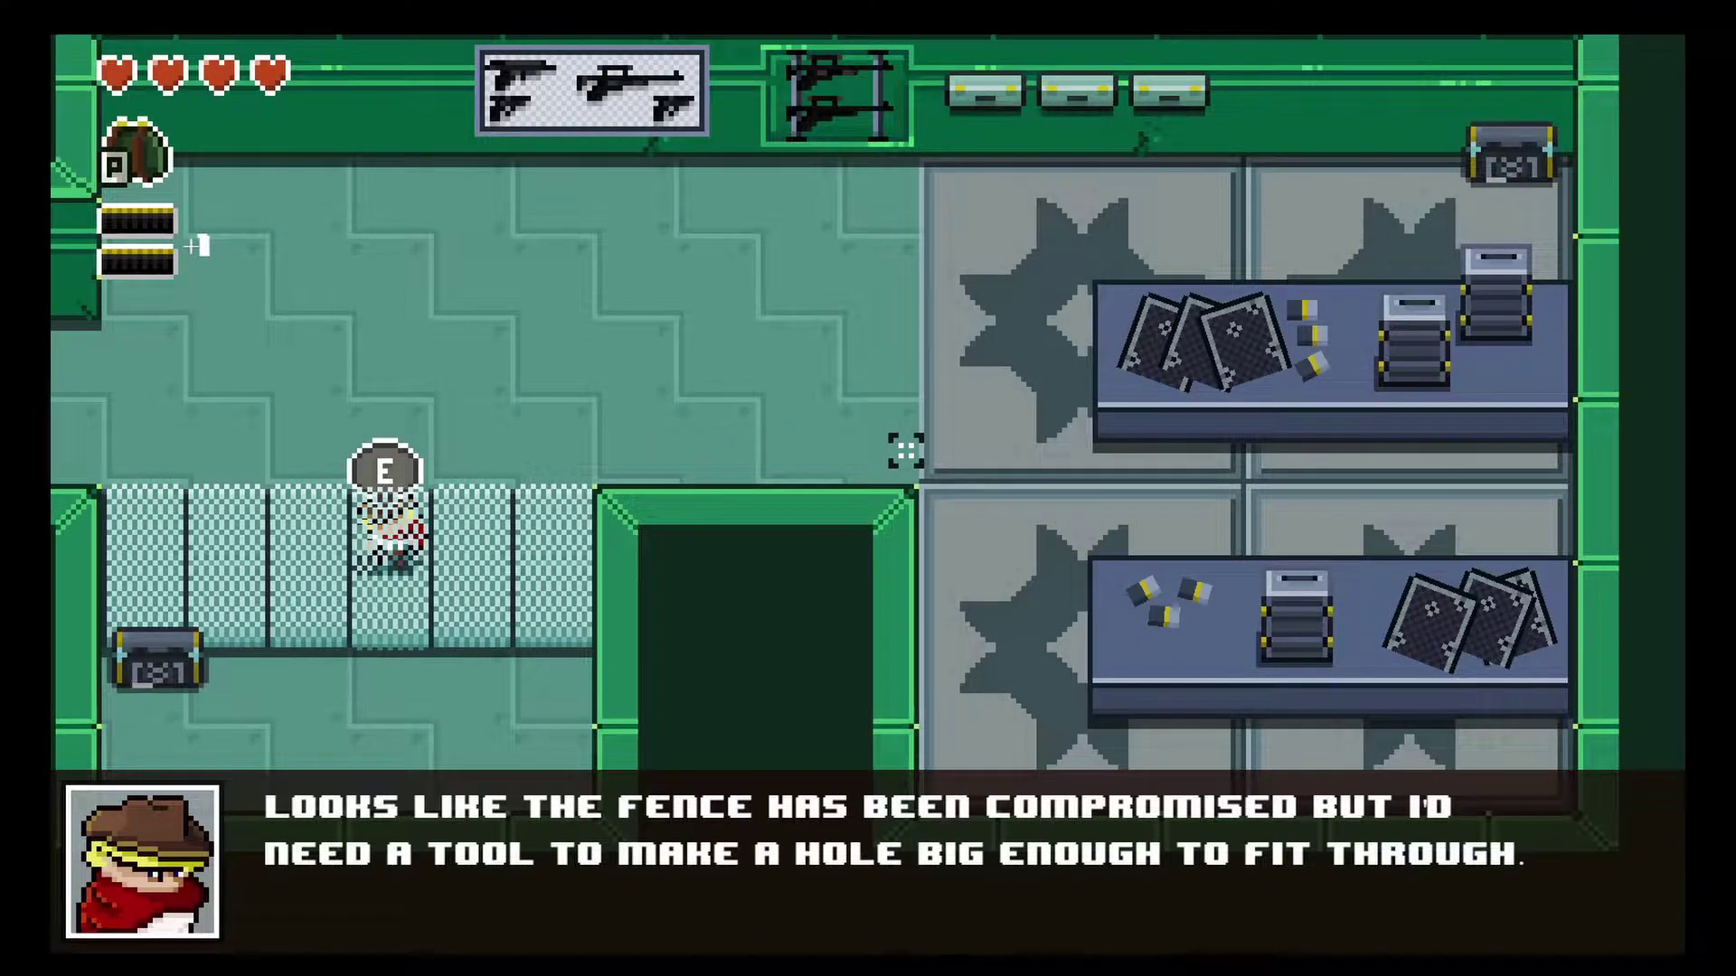
{"action": "key", "text": "e"}
{"action": "key", "text": "w"}
{"action": "key", "text": "d"}
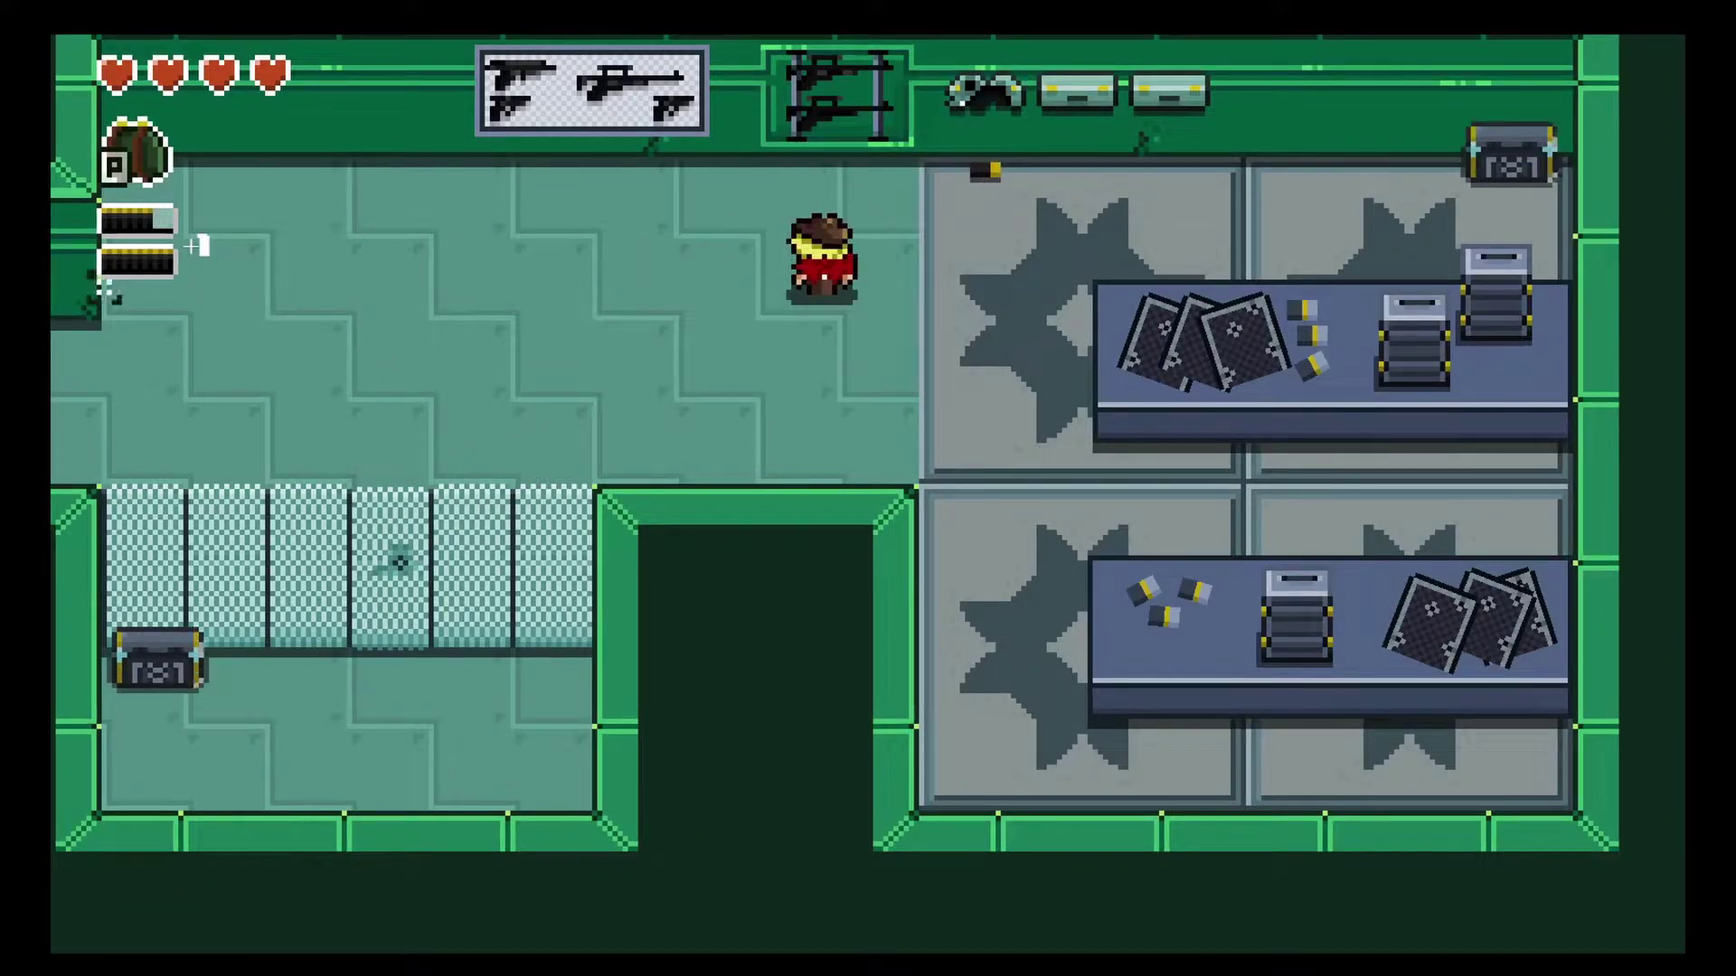
{"action": "key", "text": "d"}
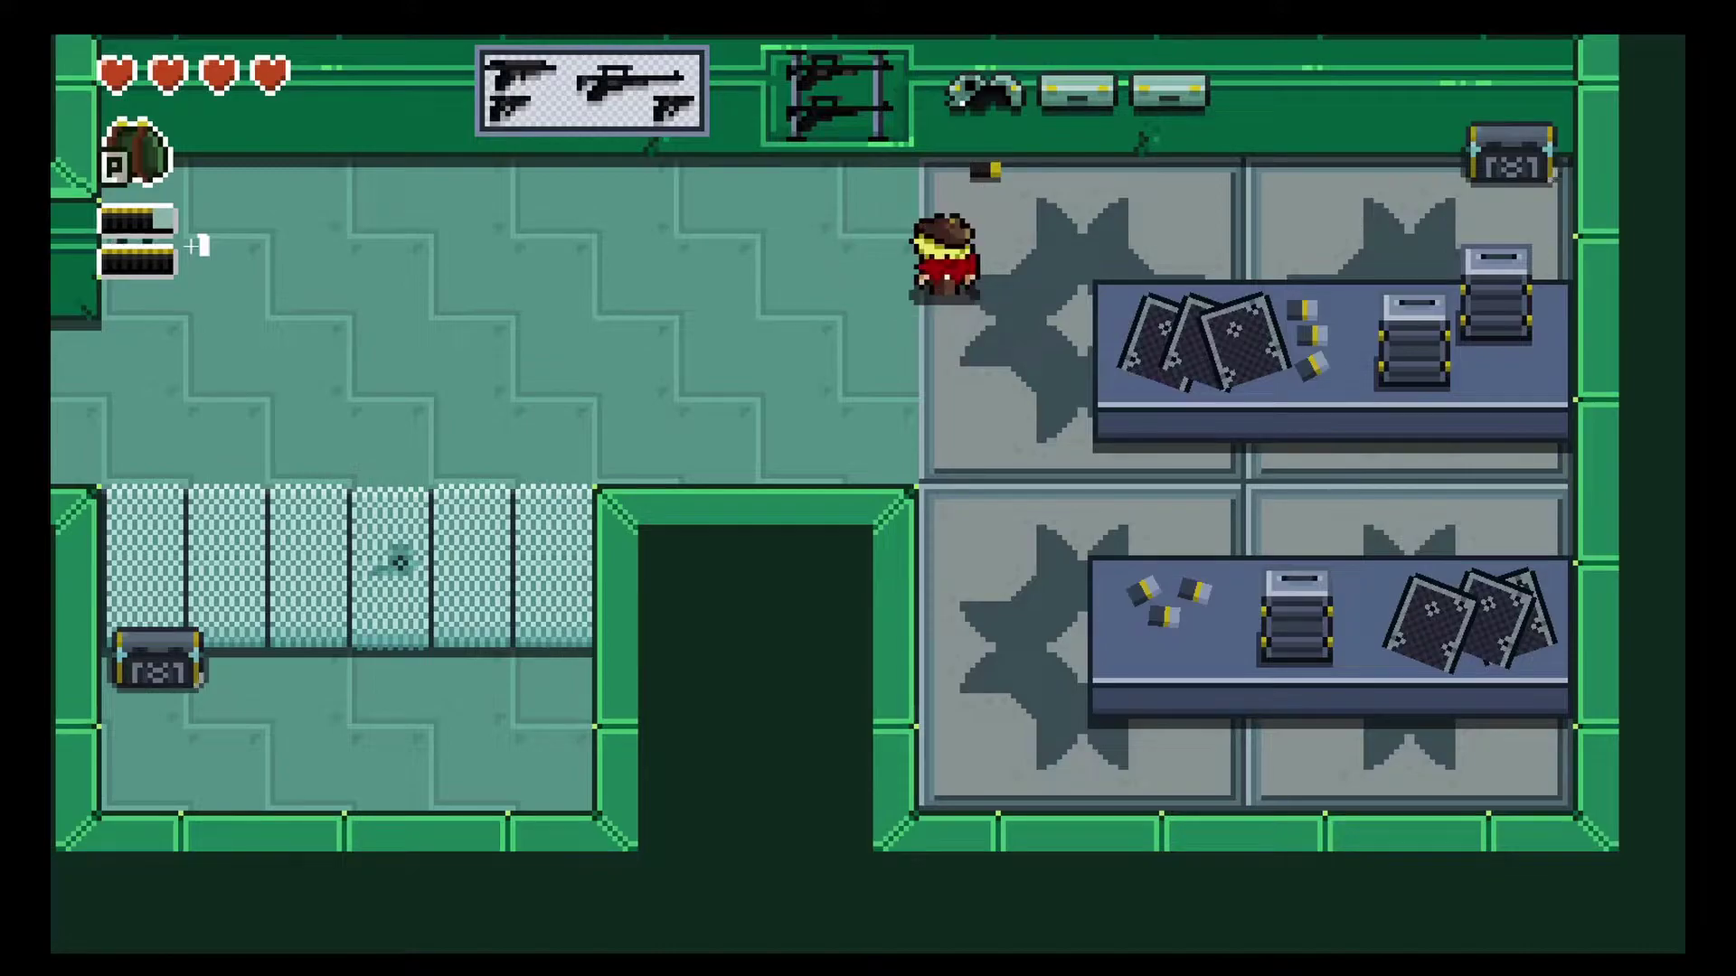
{"action": "key", "text": "d"}
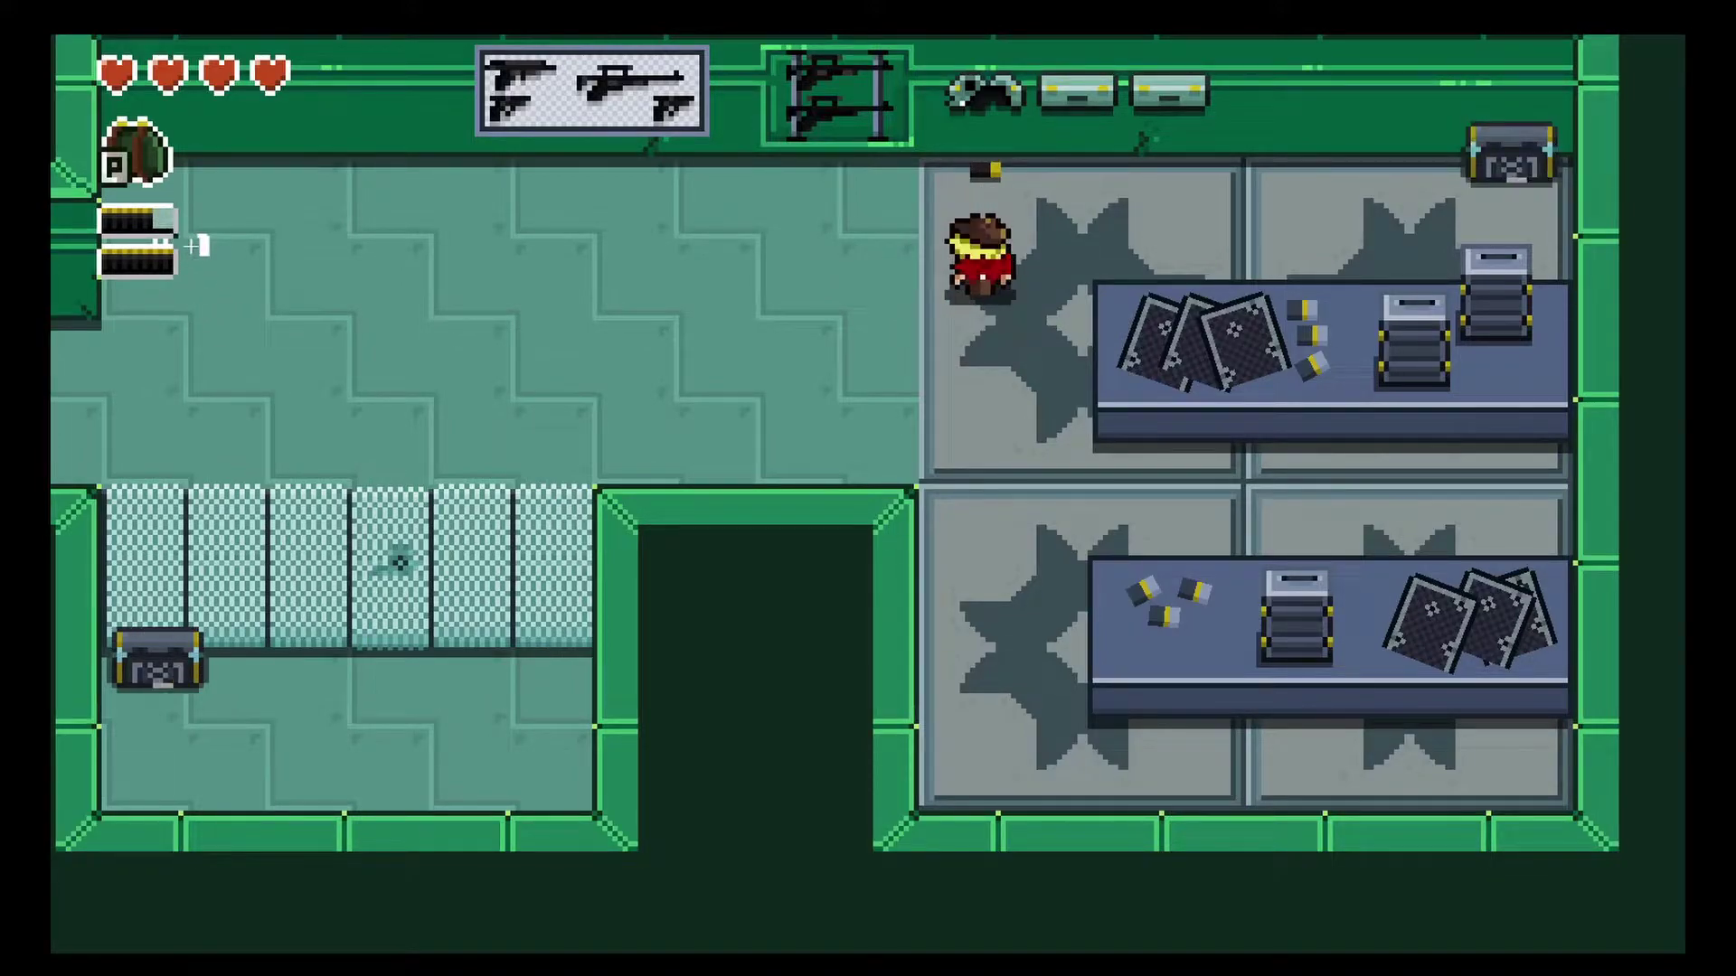
{"action": "key", "text": "w"}
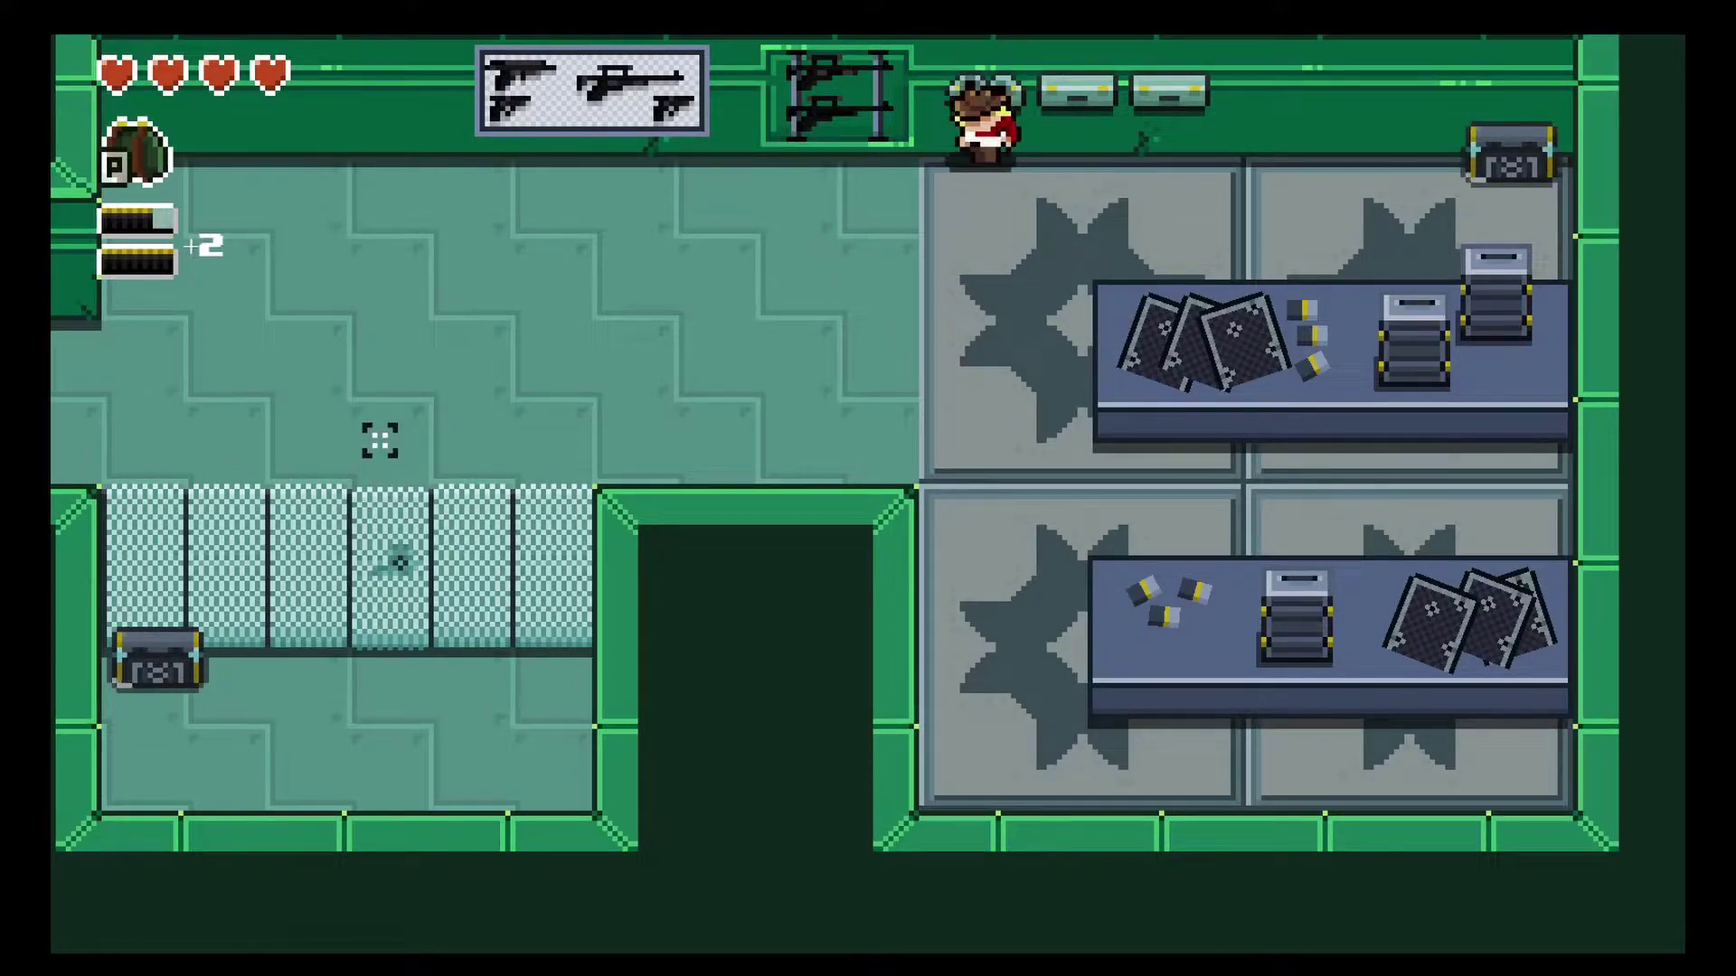
{"action": "key", "text": "s"}
{"action": "key", "text": "d"}
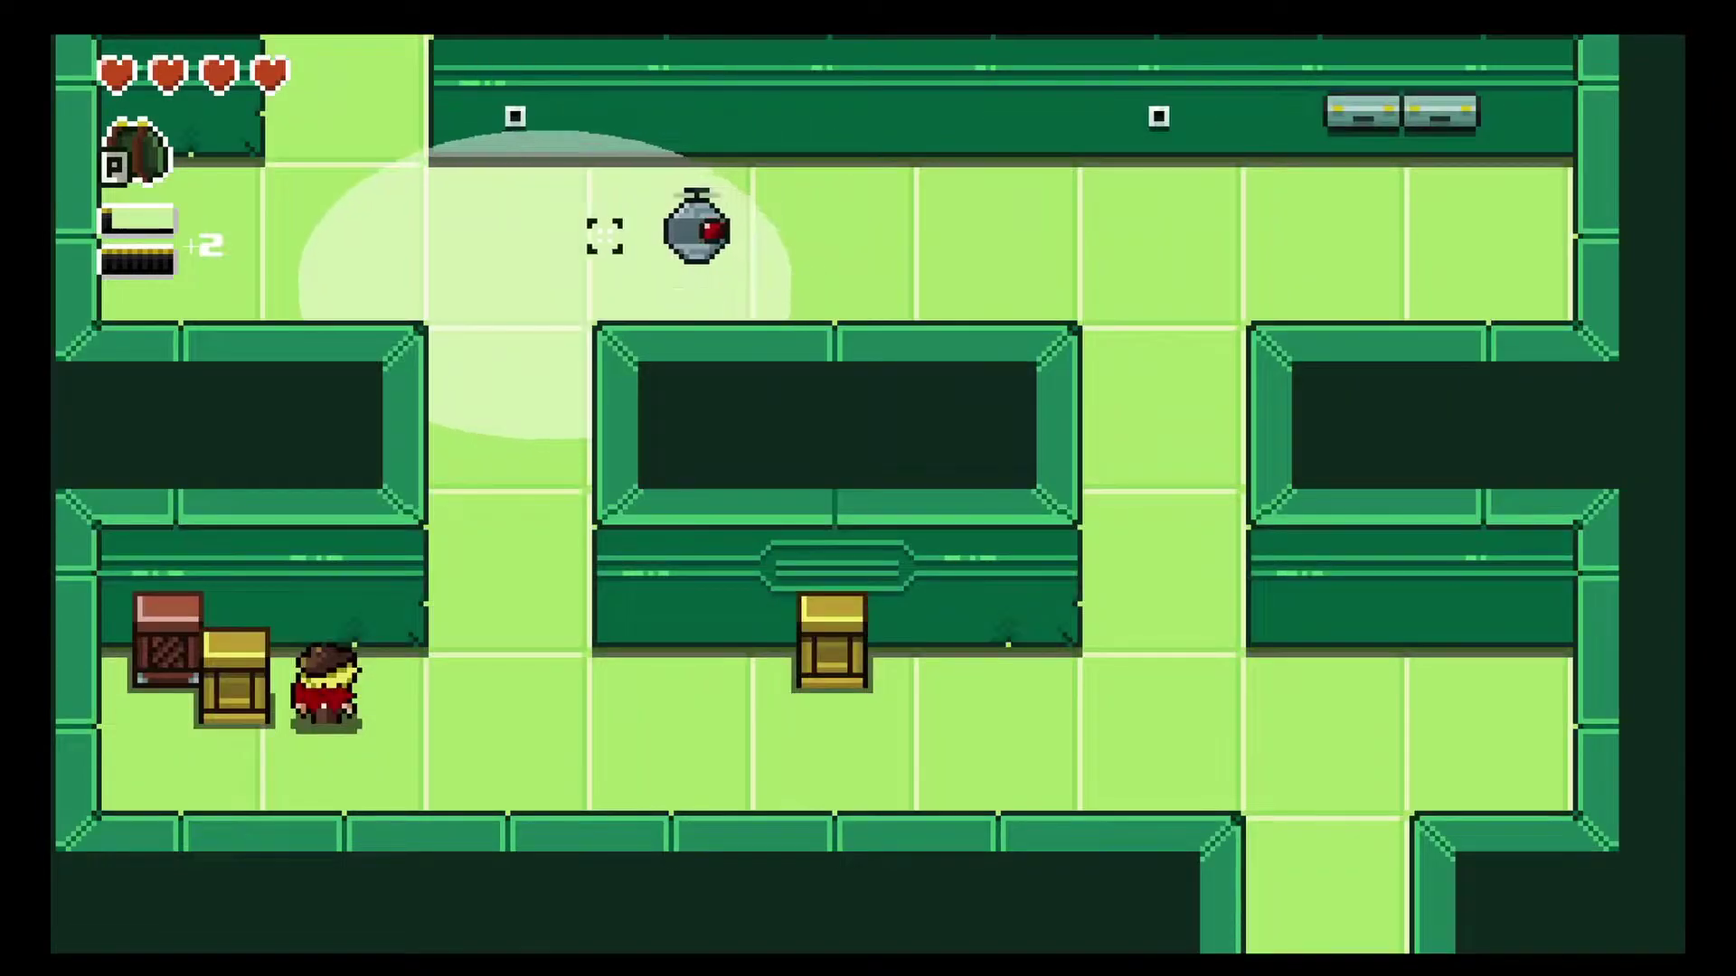
{"action": "key", "text": "d"}
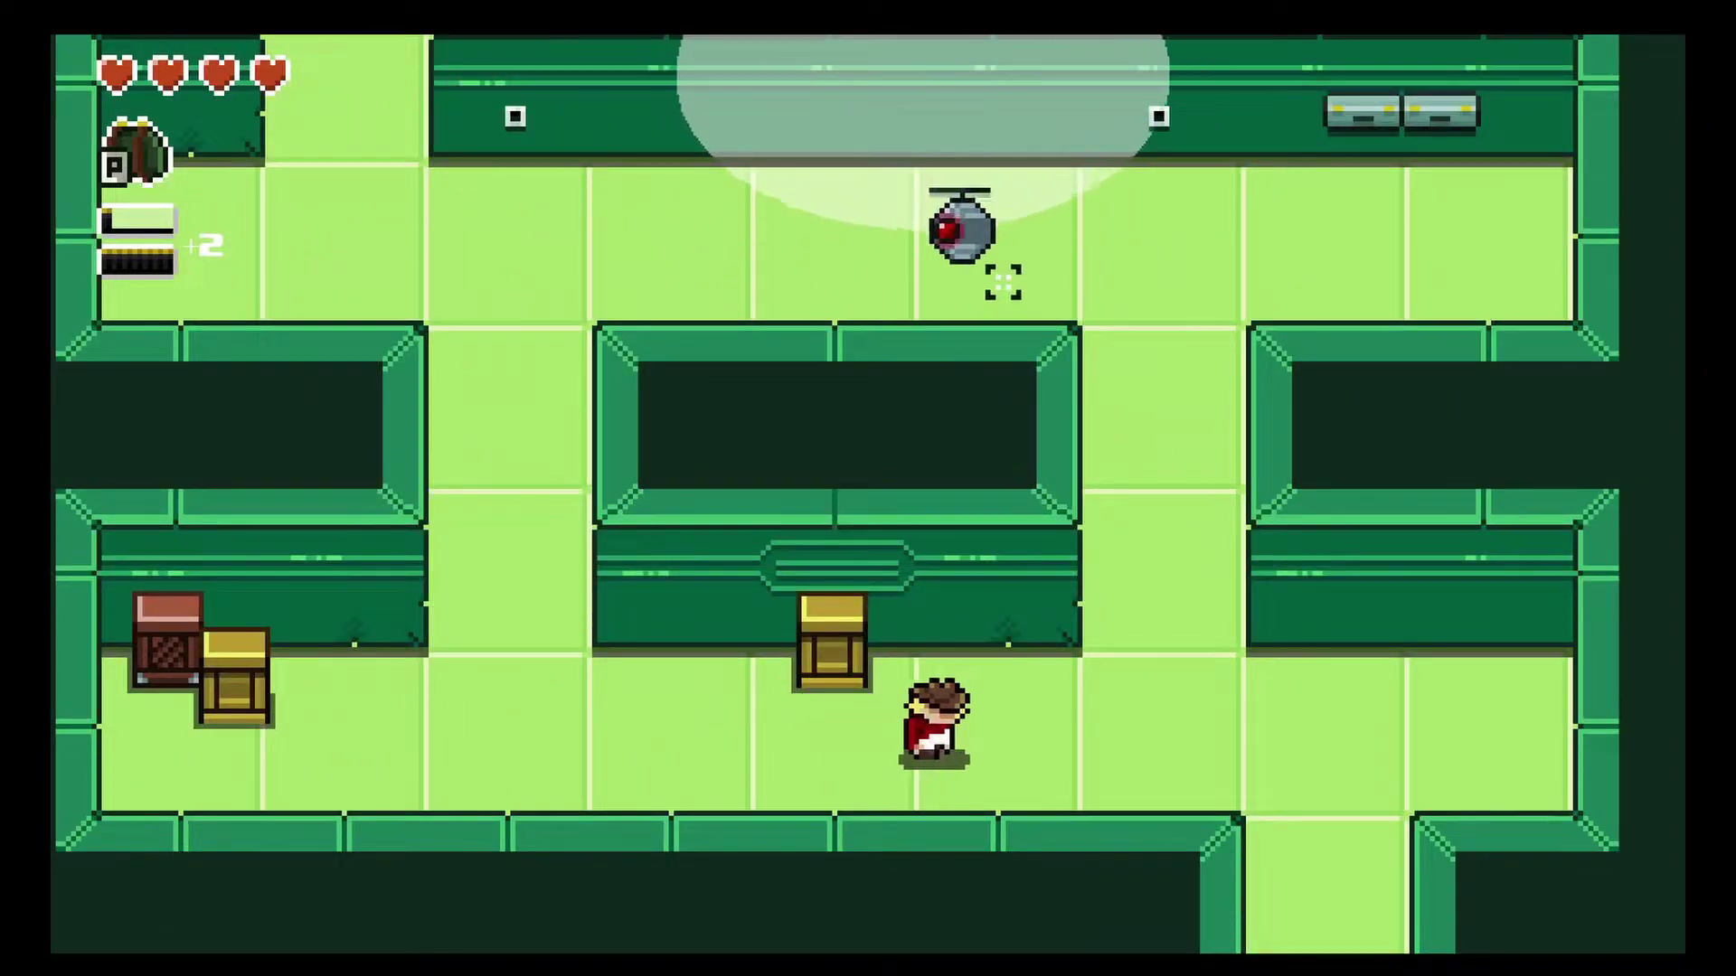
{"action": "key", "text": "d"}
{"action": "key", "text": "w"}
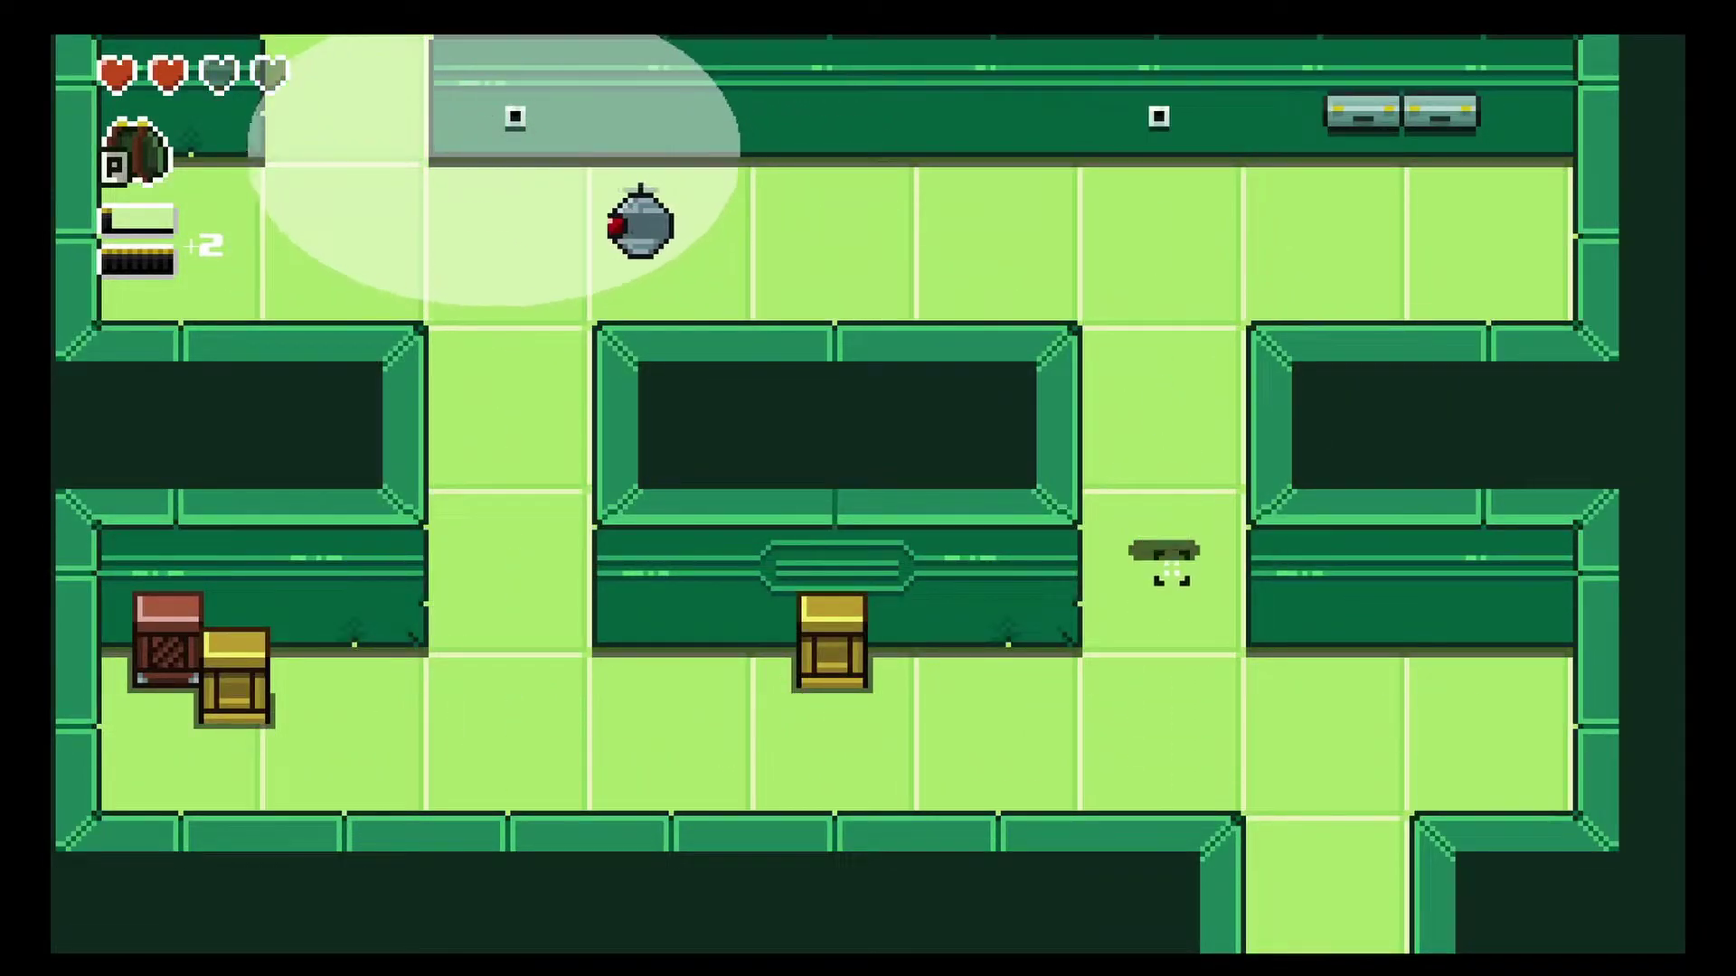
{"action": "key", "text": "w"}
{"action": "key", "text": "d"}
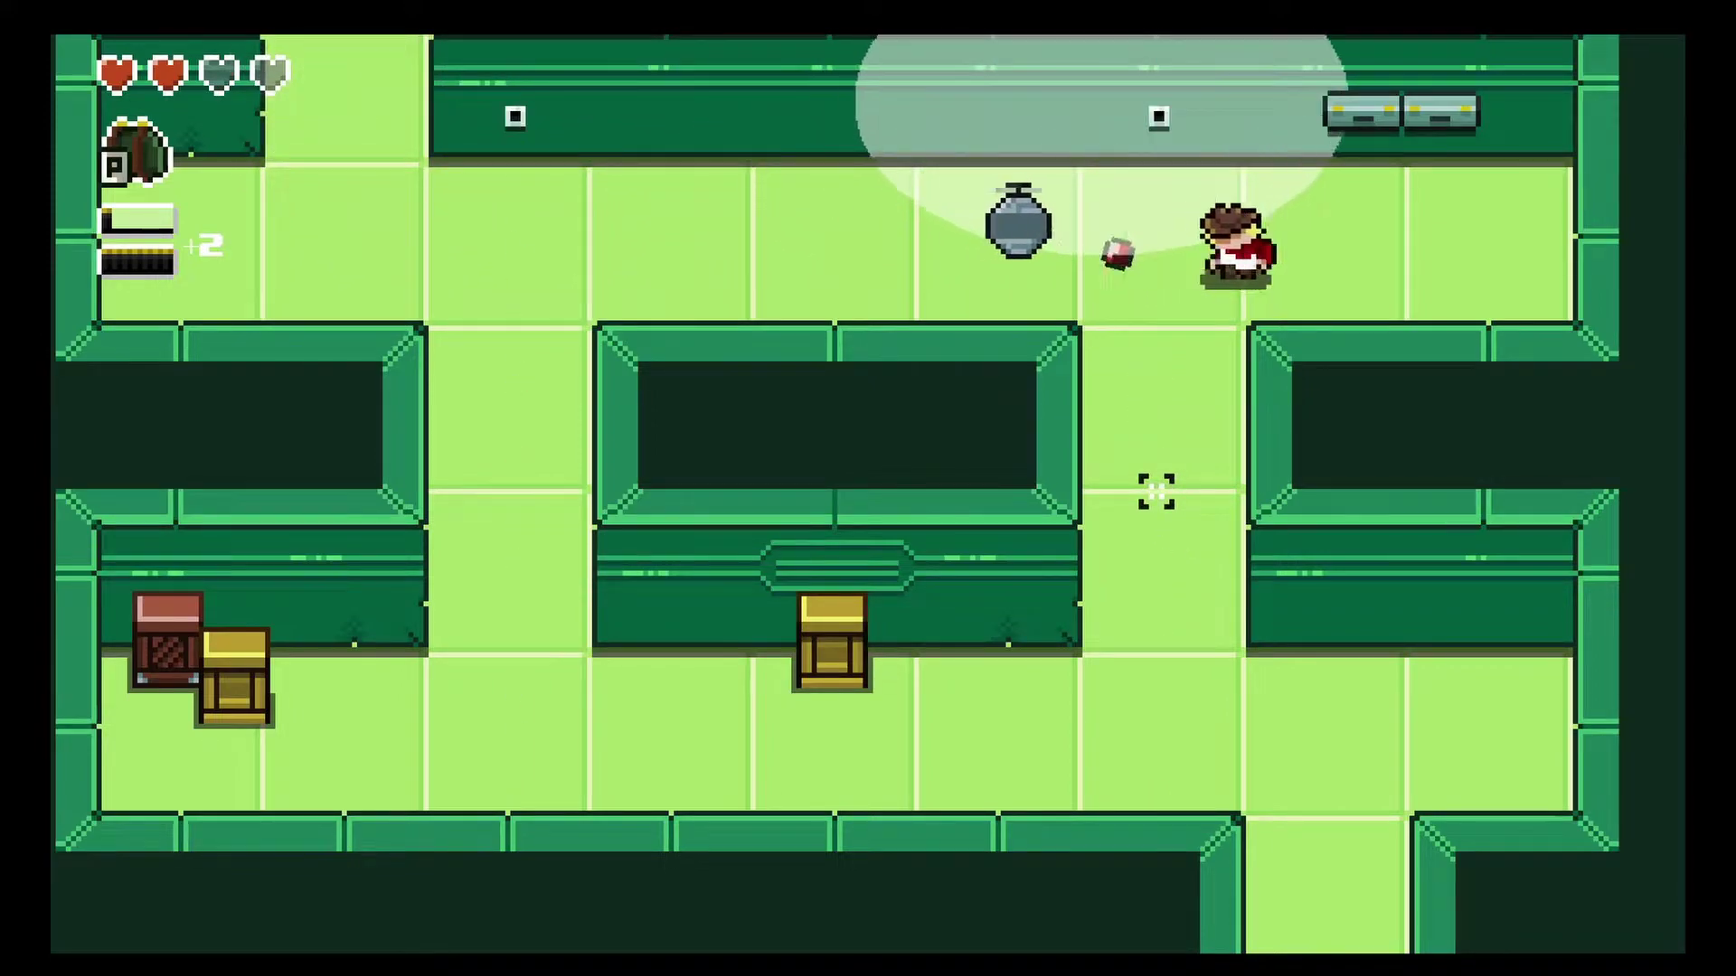
{"action": "key", "text": "d"}
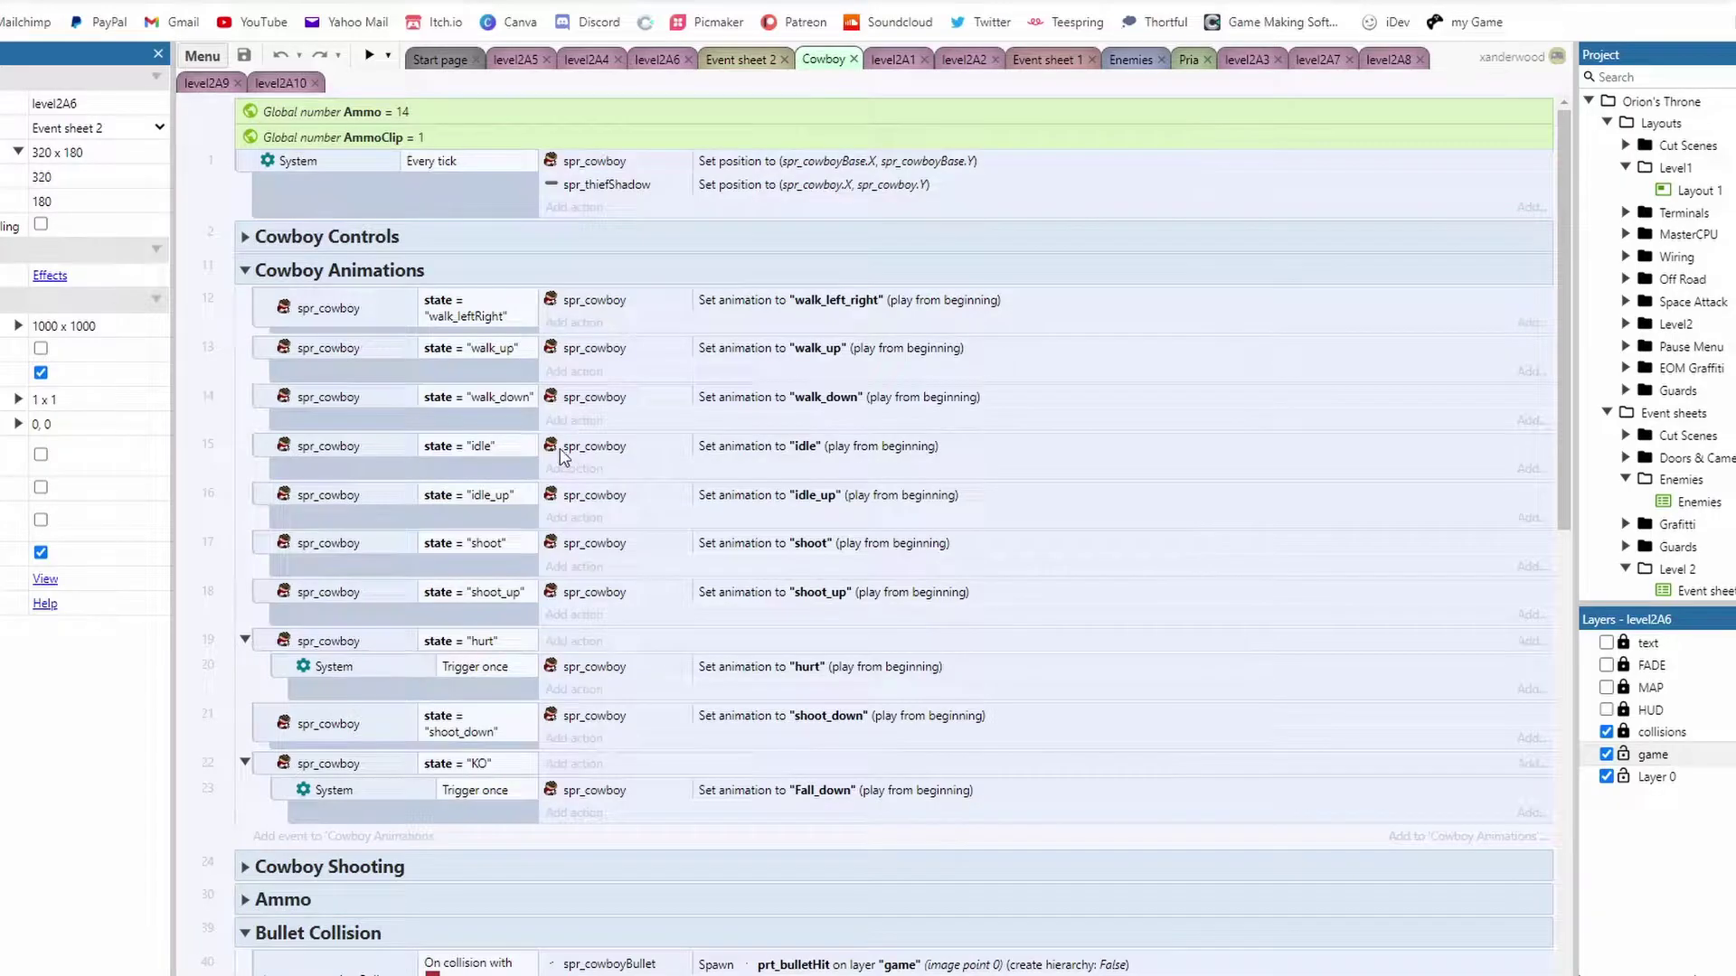
Review the Cowboy Animations event group, going through the actions that set the walk_left_right, walk_up, walk_down and idle animations.
{"action": "scroll", "coordinate": [624, 462], "scroll_direction": "down", "scroll_amount": 3}
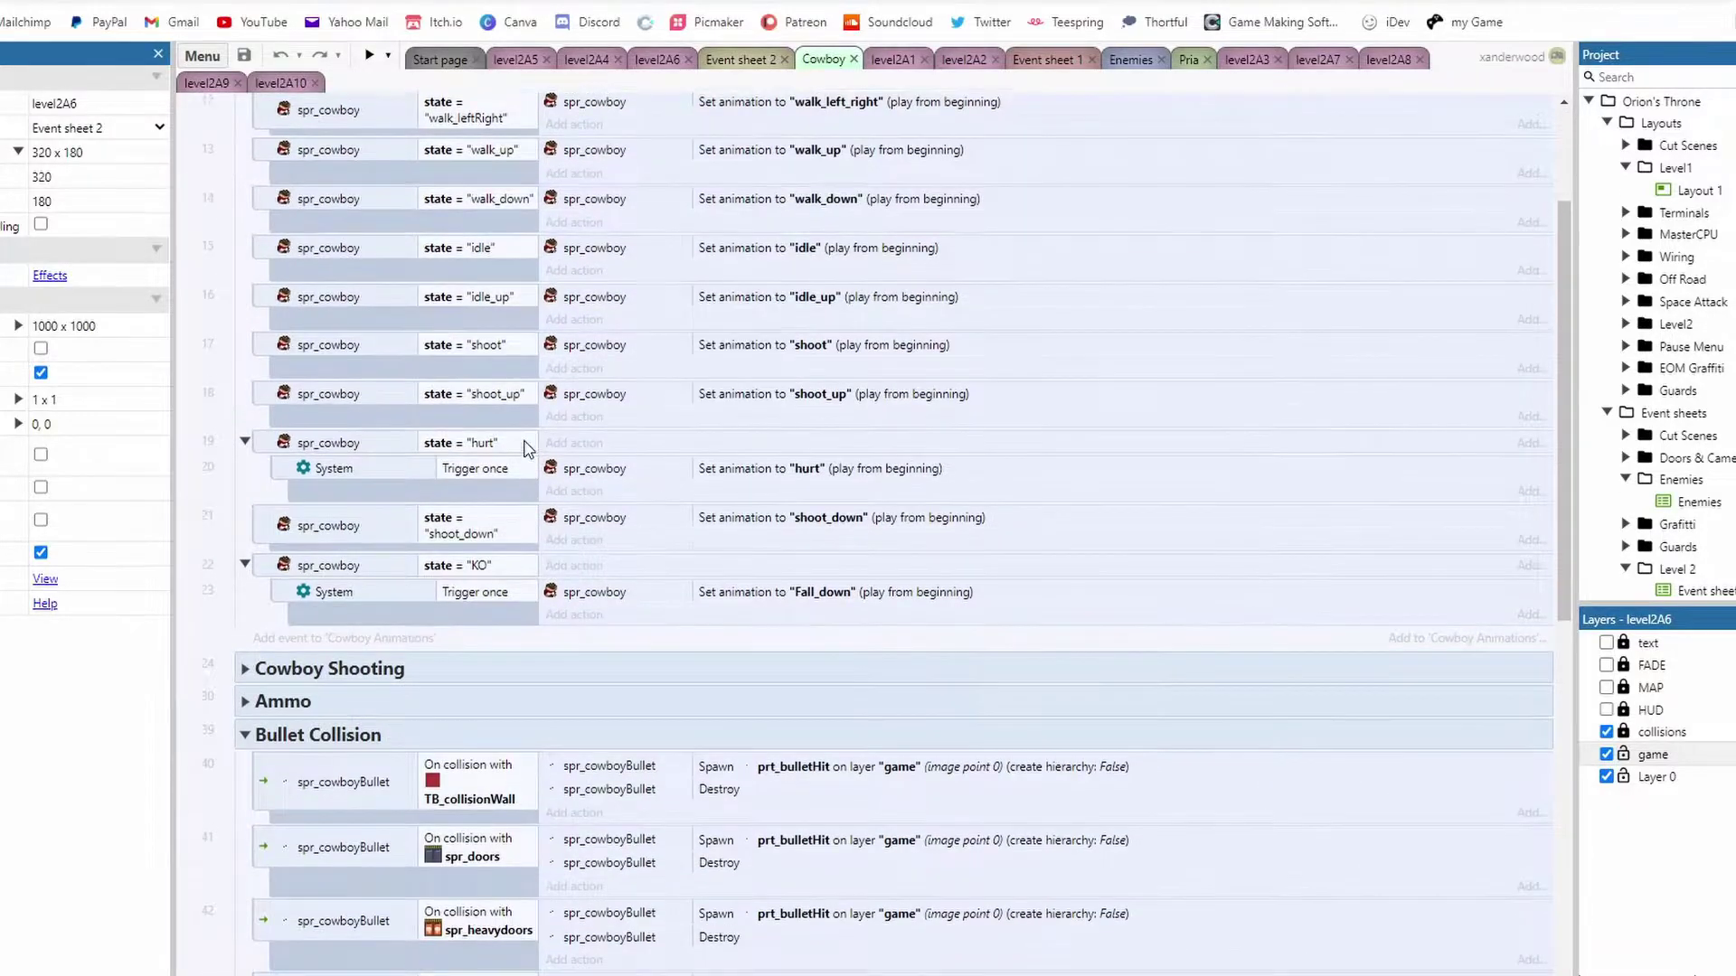
{"action": "scroll", "coordinate": [526, 449], "scroll_direction": "up", "scroll_amount": 2}
{"action": "left_click", "coordinate": [336, 172]}
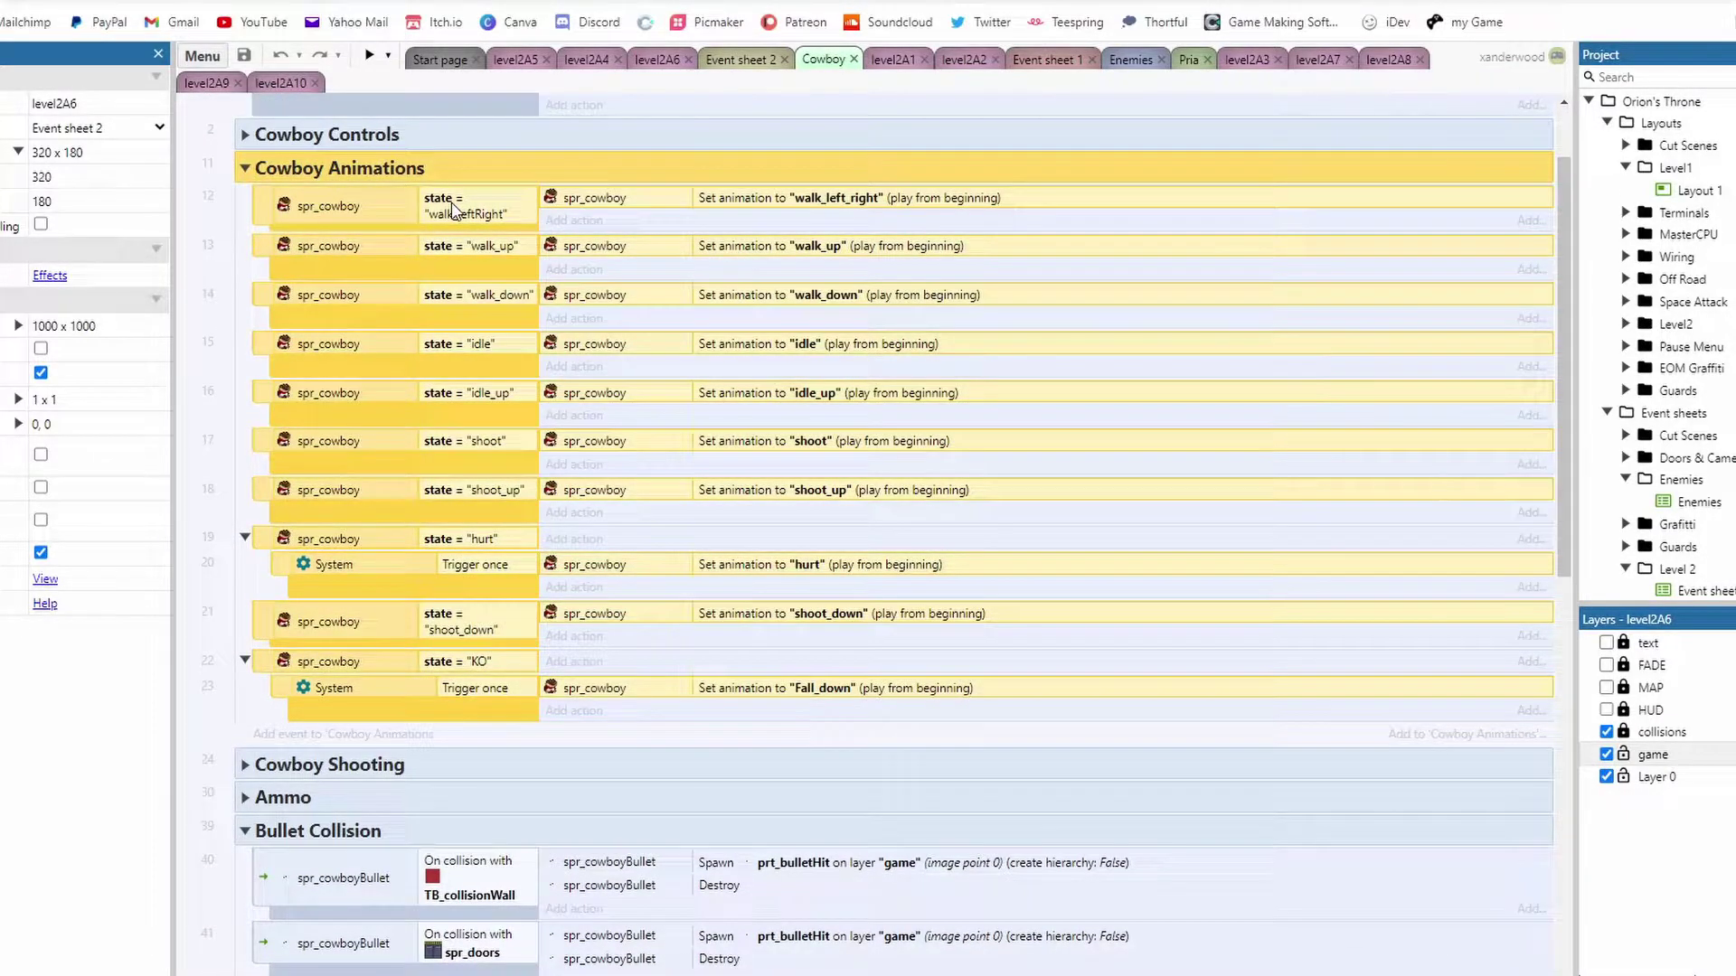
{"action": "left_click", "coordinate": [598, 203]}
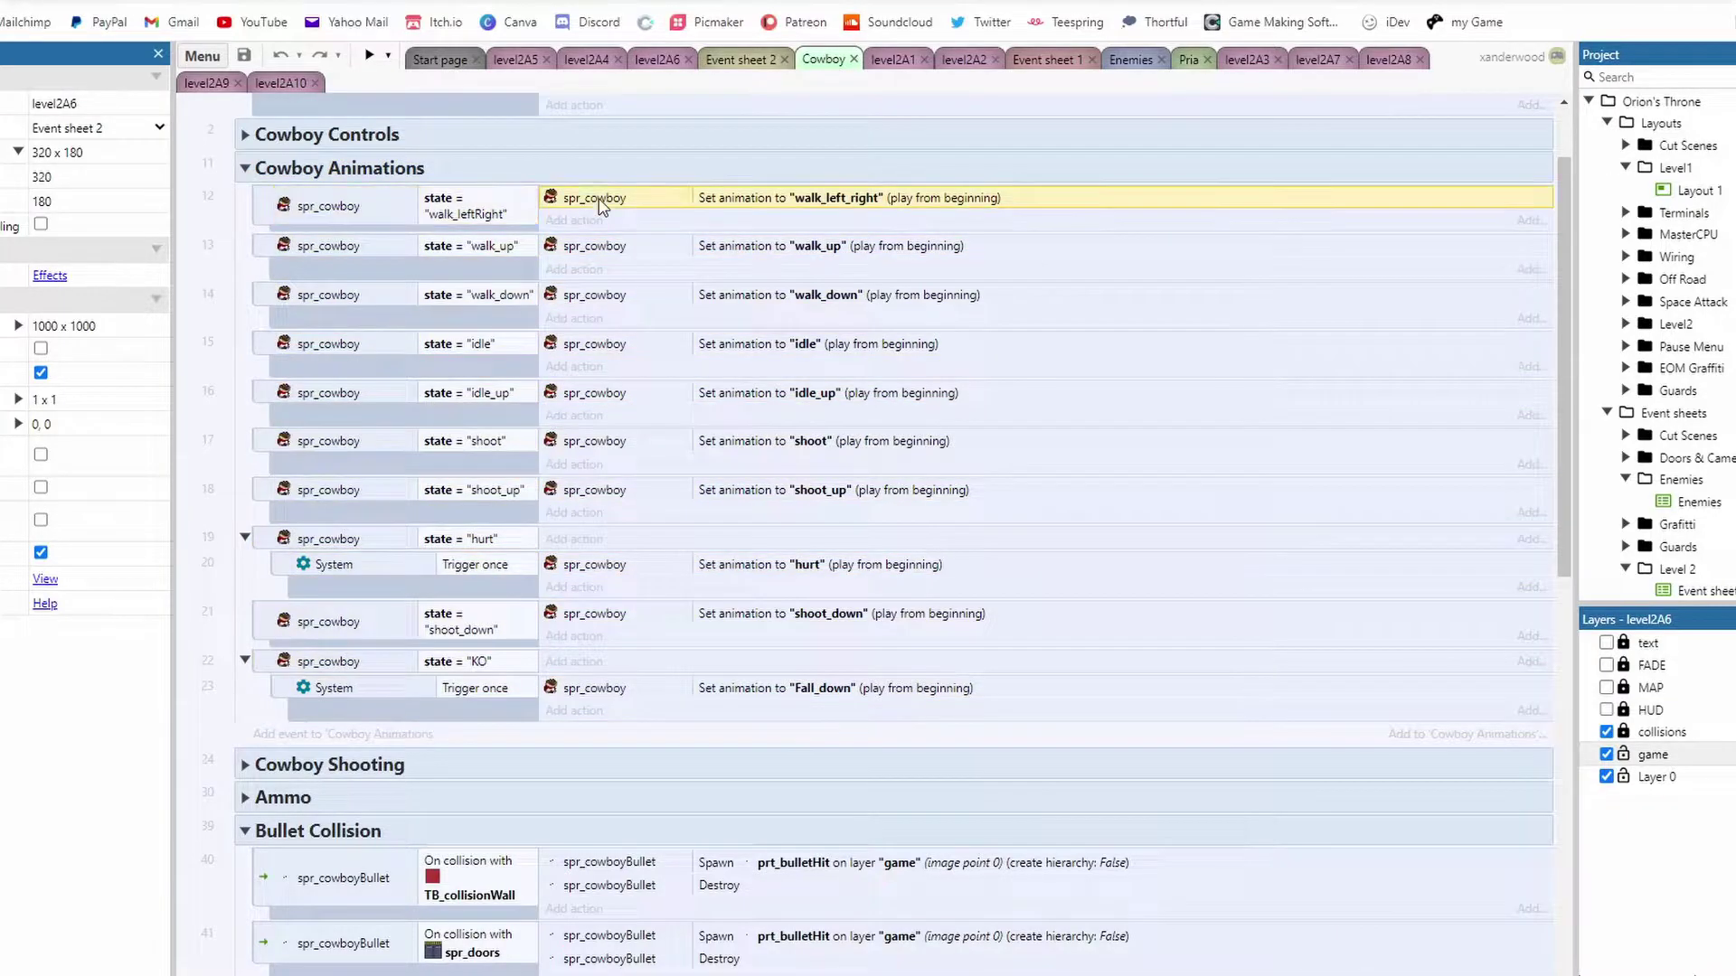
{"action": "left_click", "coordinate": [849, 250]}
{"action": "left_click", "coordinate": [841, 302]}
{"action": "left_click", "coordinate": [840, 350]}
Inspect the cowboy's "hurt" state event, including its Trigger once condition and the action that sets the hurt animation.
{"action": "scroll", "coordinate": [543, 580], "scroll_direction": "down", "scroll_amount": 2}
{"action": "left_click", "coordinate": [477, 439]}
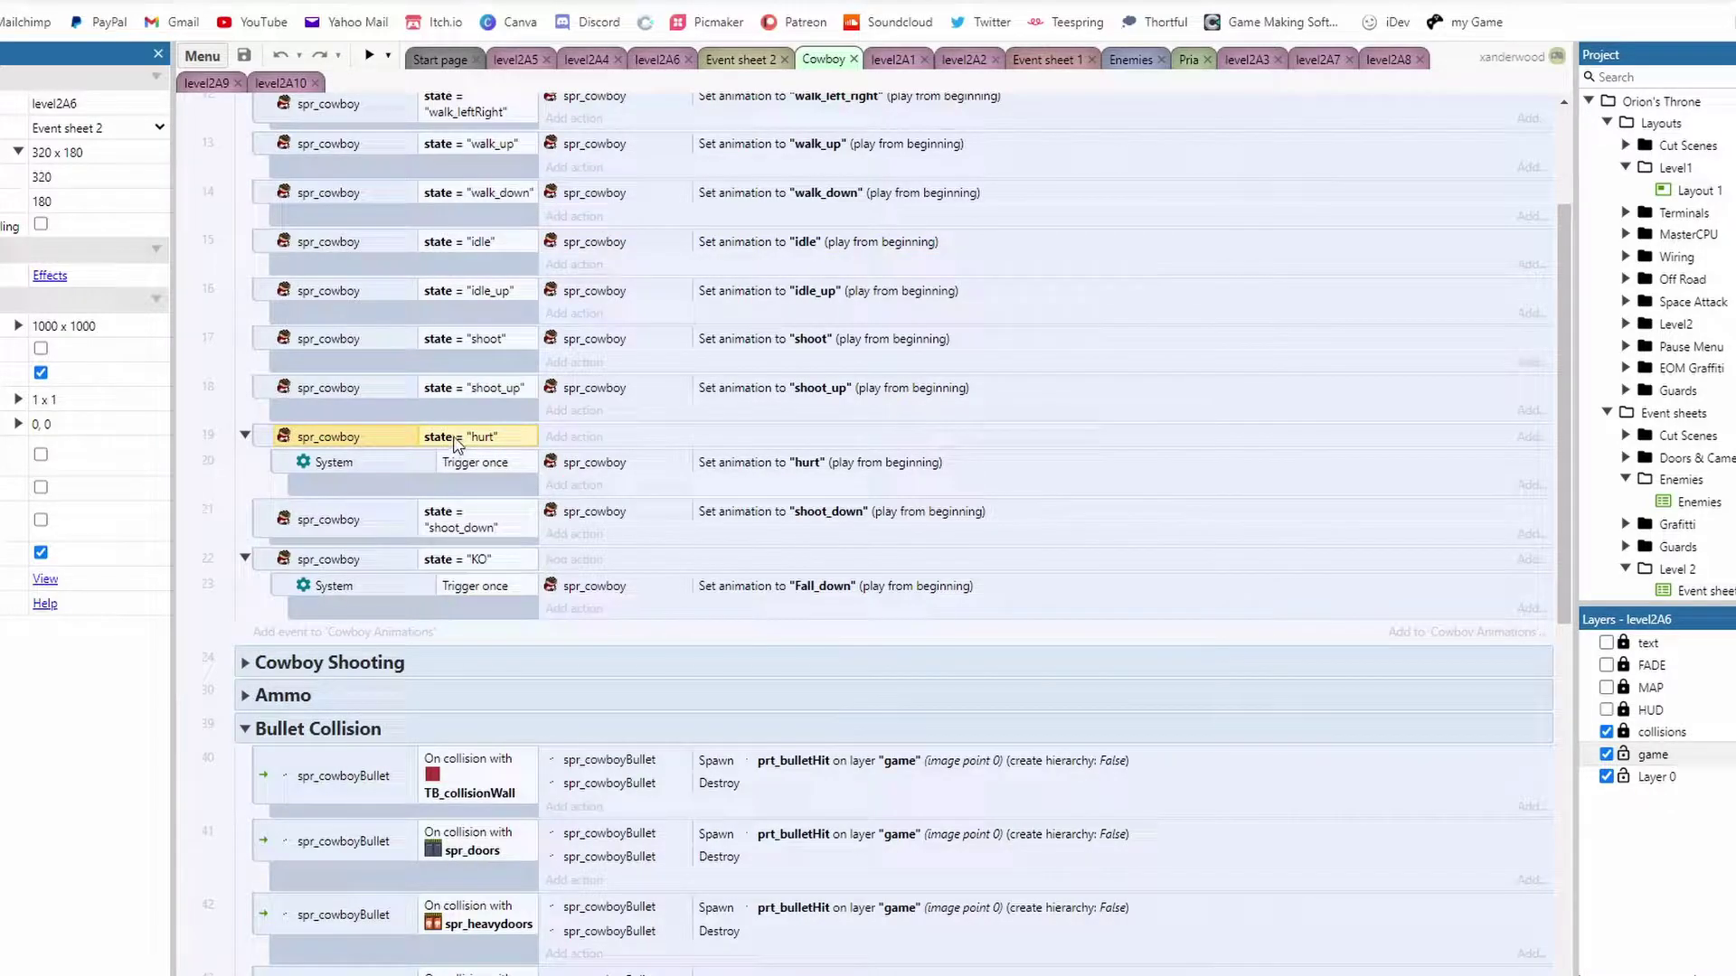
{"action": "left_click", "coordinate": [476, 471]}
{"action": "left_click", "coordinate": [770, 467]}
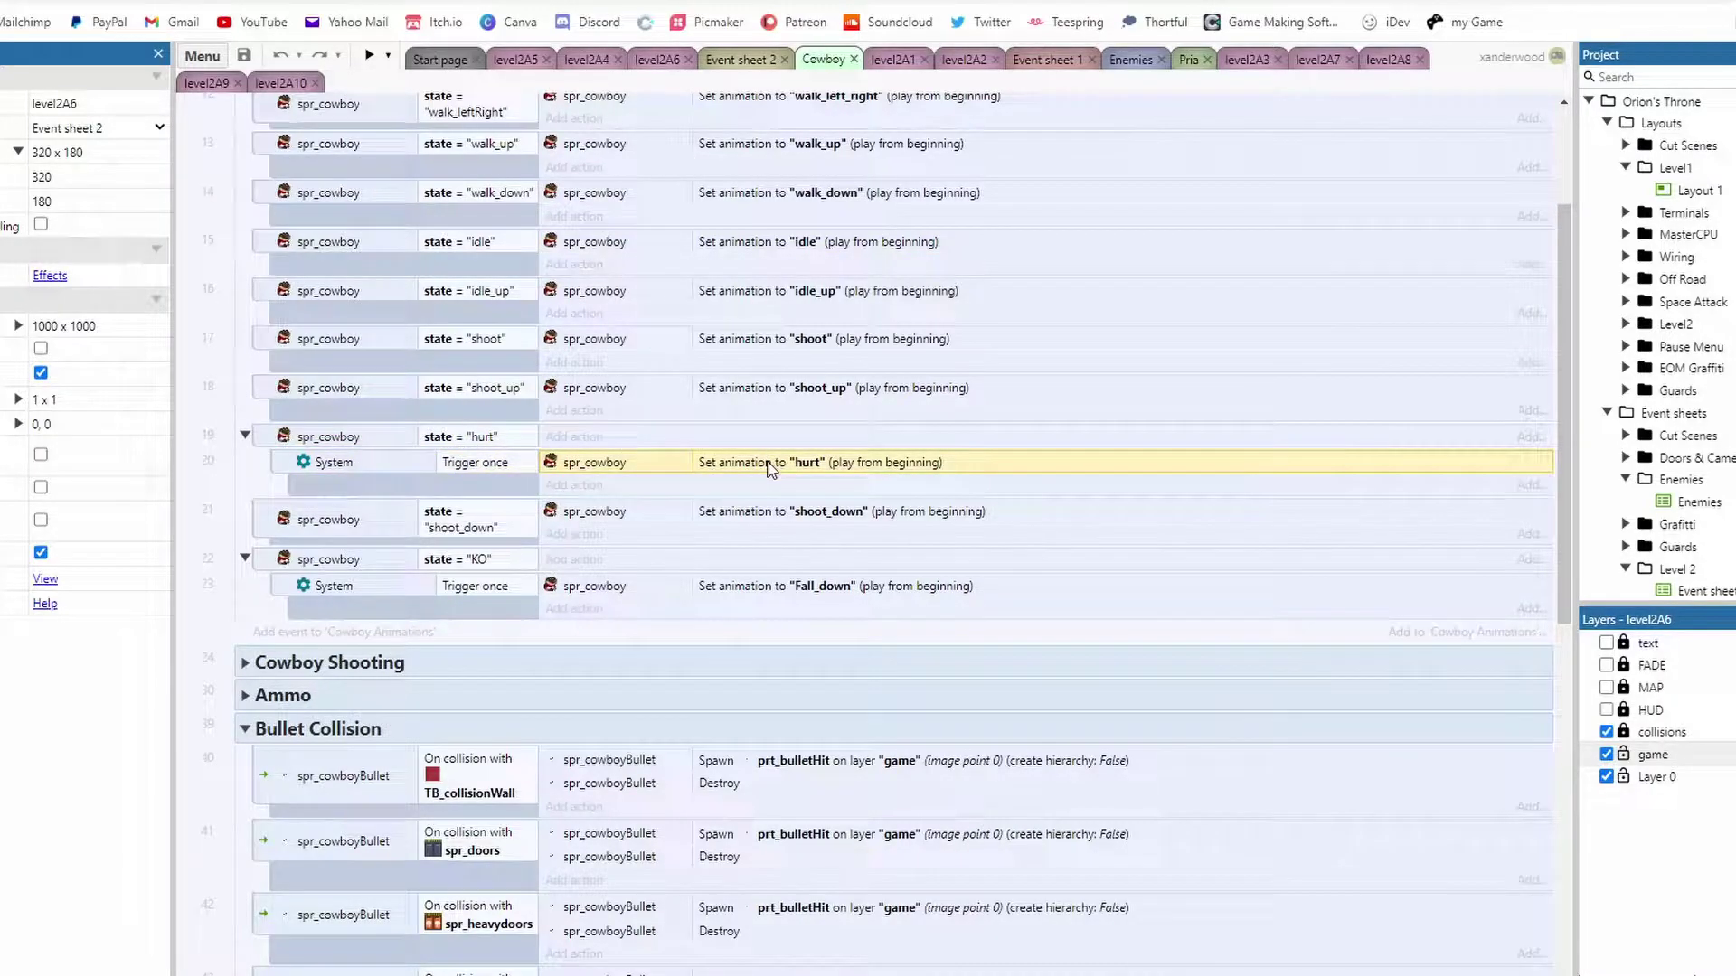
Open the cowboy sprite from the level2A1 layout in the animation editor and display its shoot_down and hurt animations.
{"action": "left_click", "coordinate": [898, 59]}
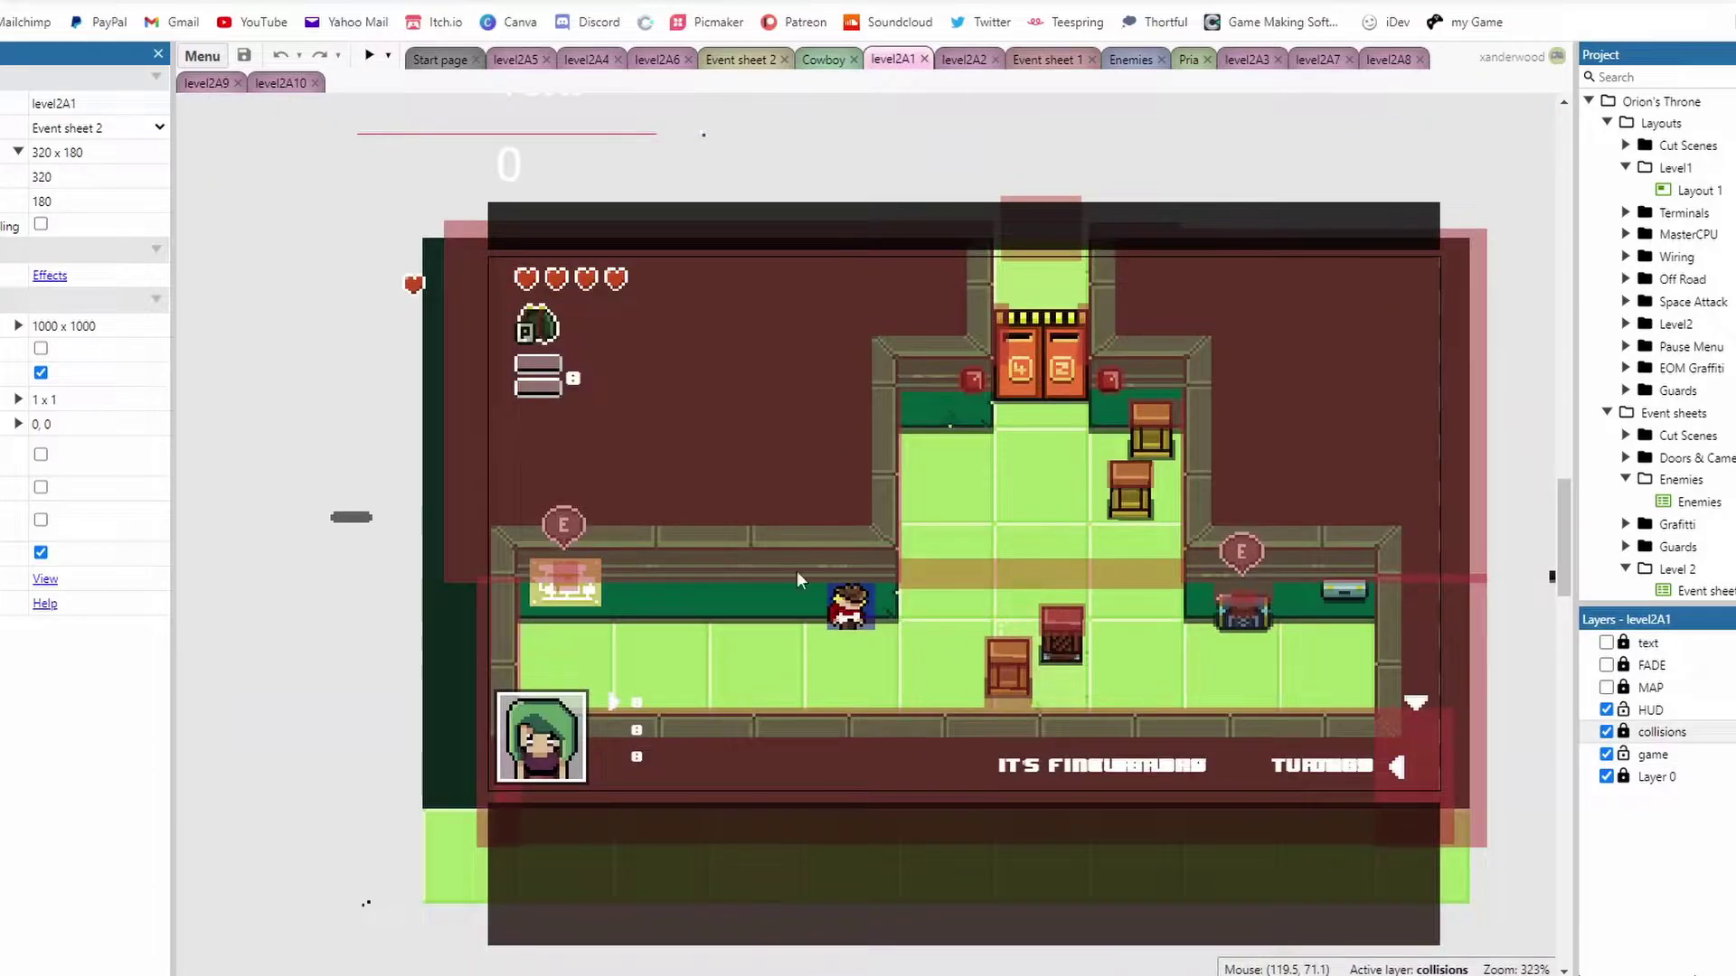
{"action": "double_click", "coordinate": [849, 616]}
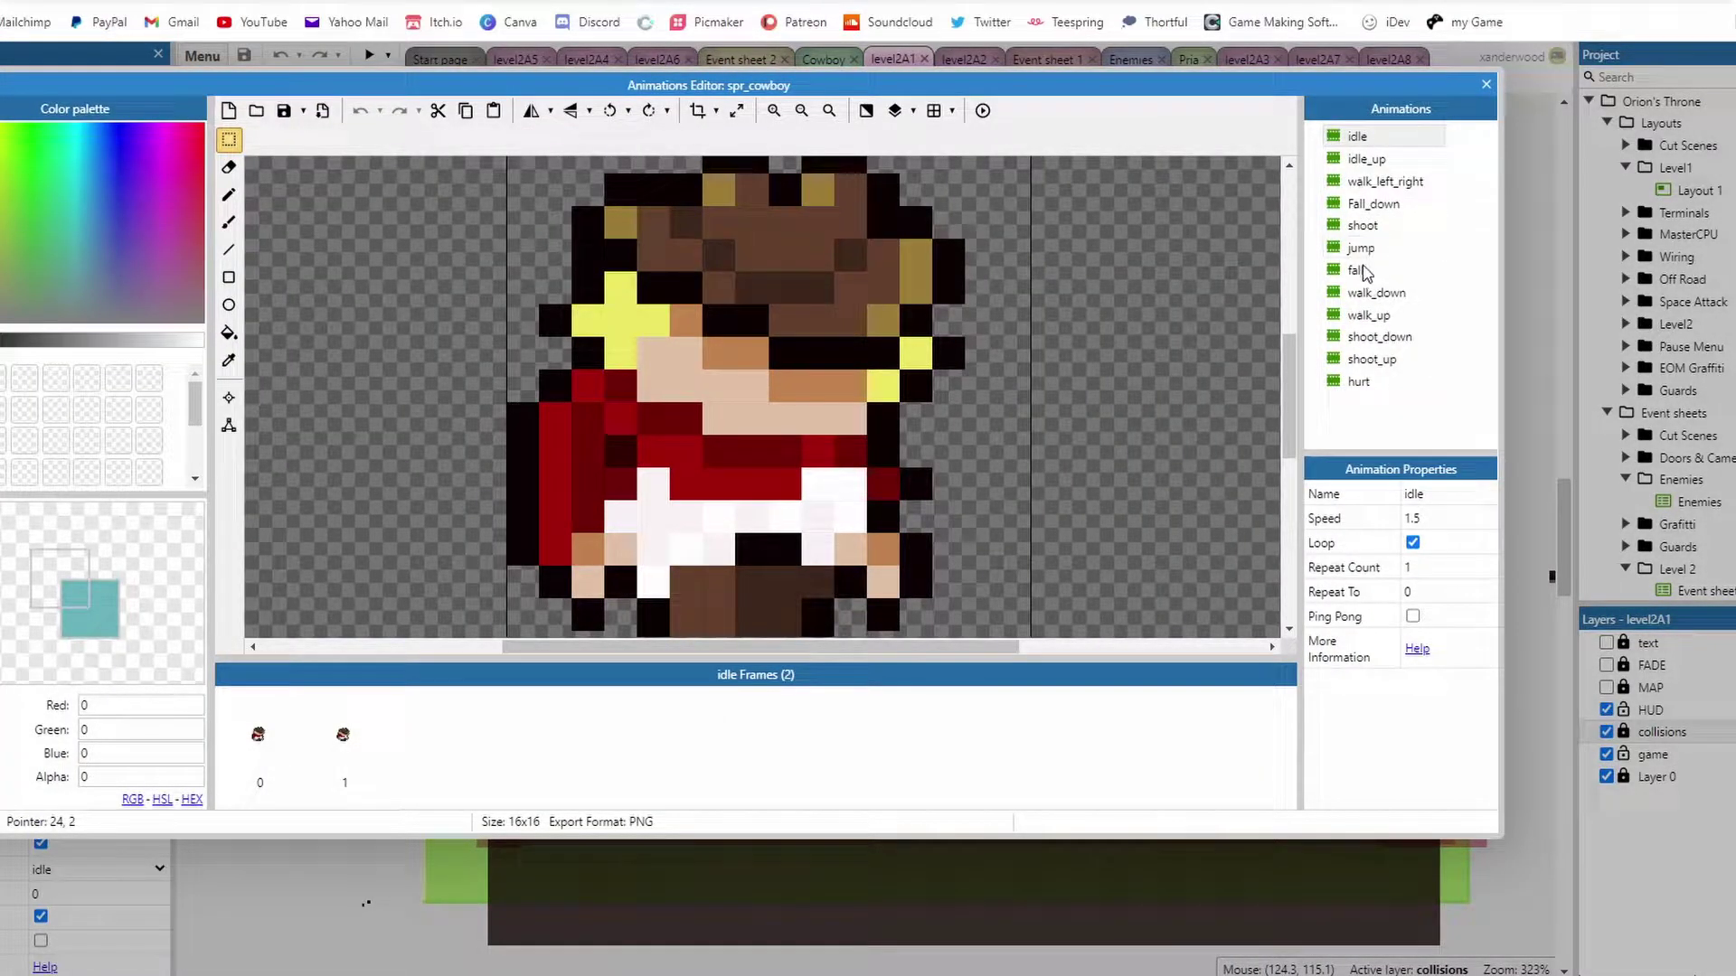
{"action": "left_click", "coordinate": [1379, 336]}
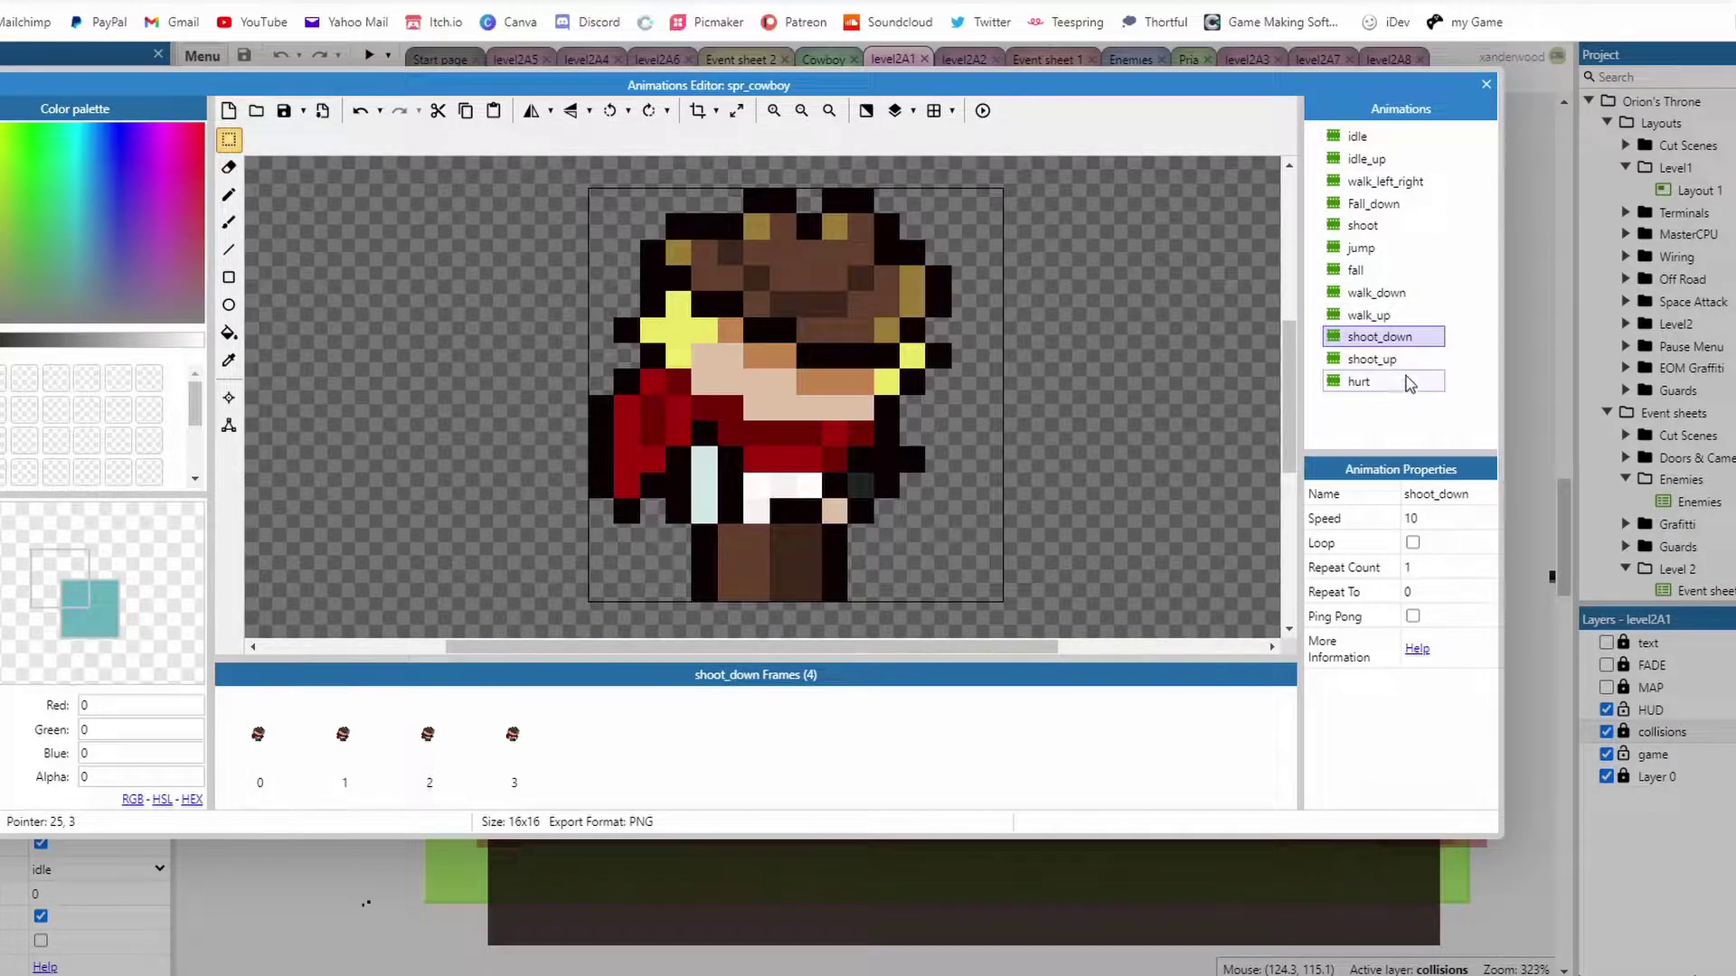
{"action": "left_click", "coordinate": [1365, 381]}
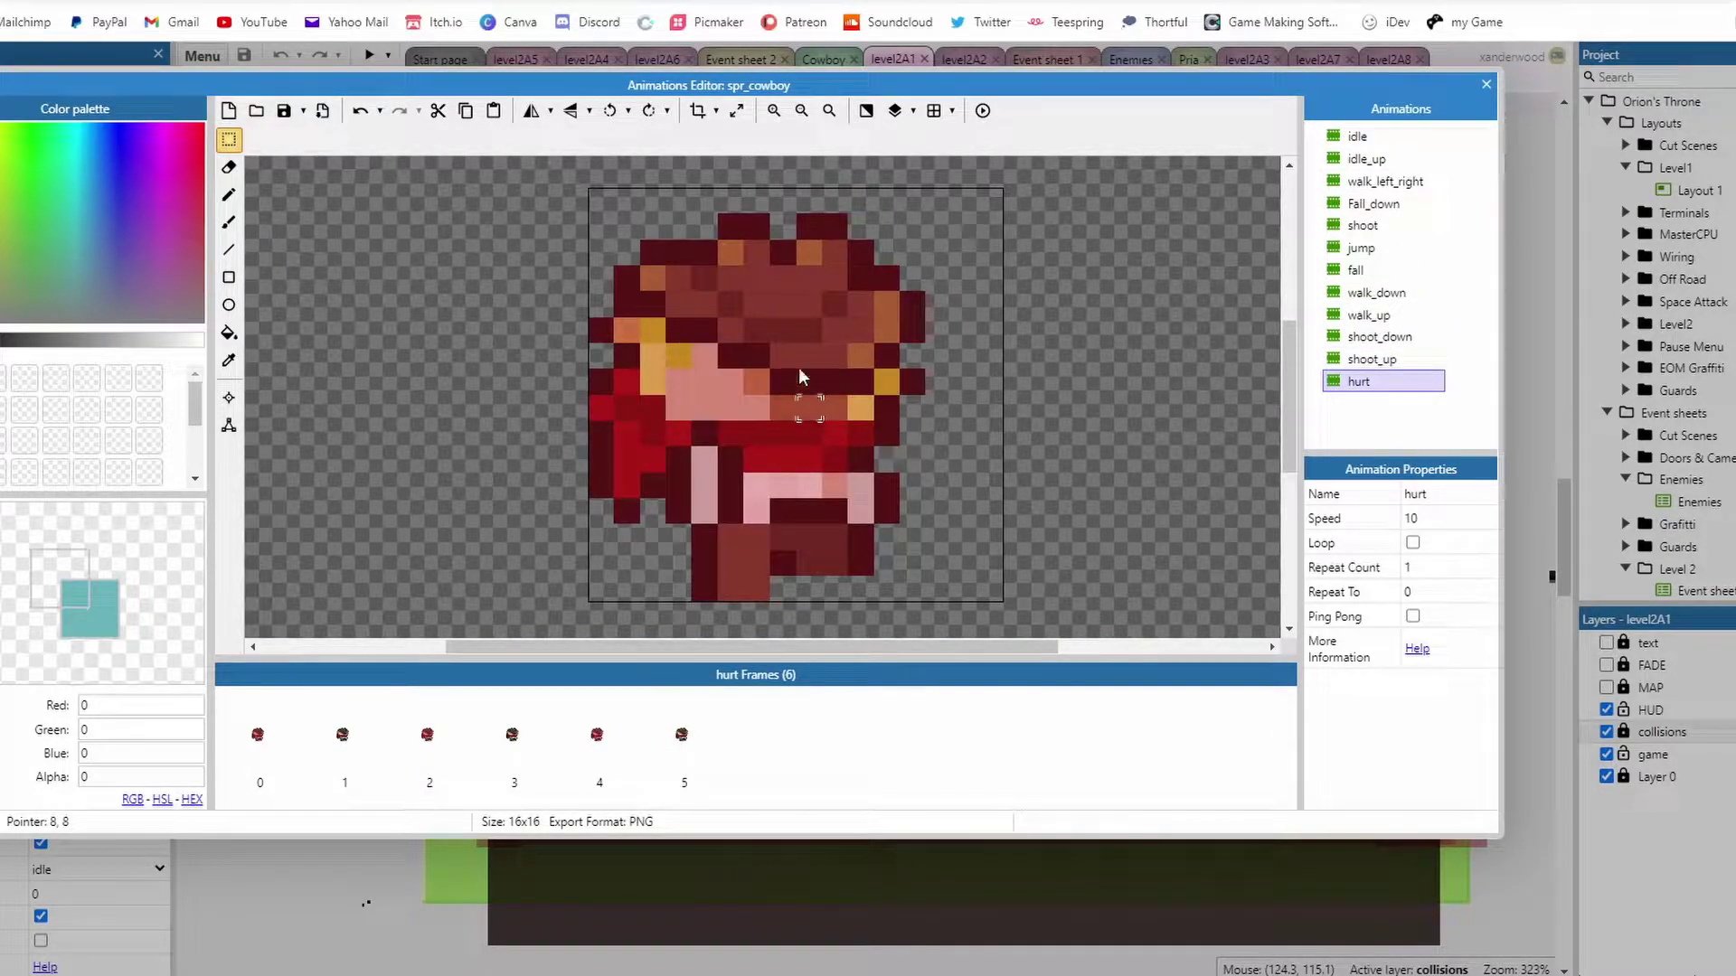
Step through frames 0 to 5 of the hurt animation to compare the red-tinted and normal frames.
{"action": "left_click", "coordinate": [257, 734]}
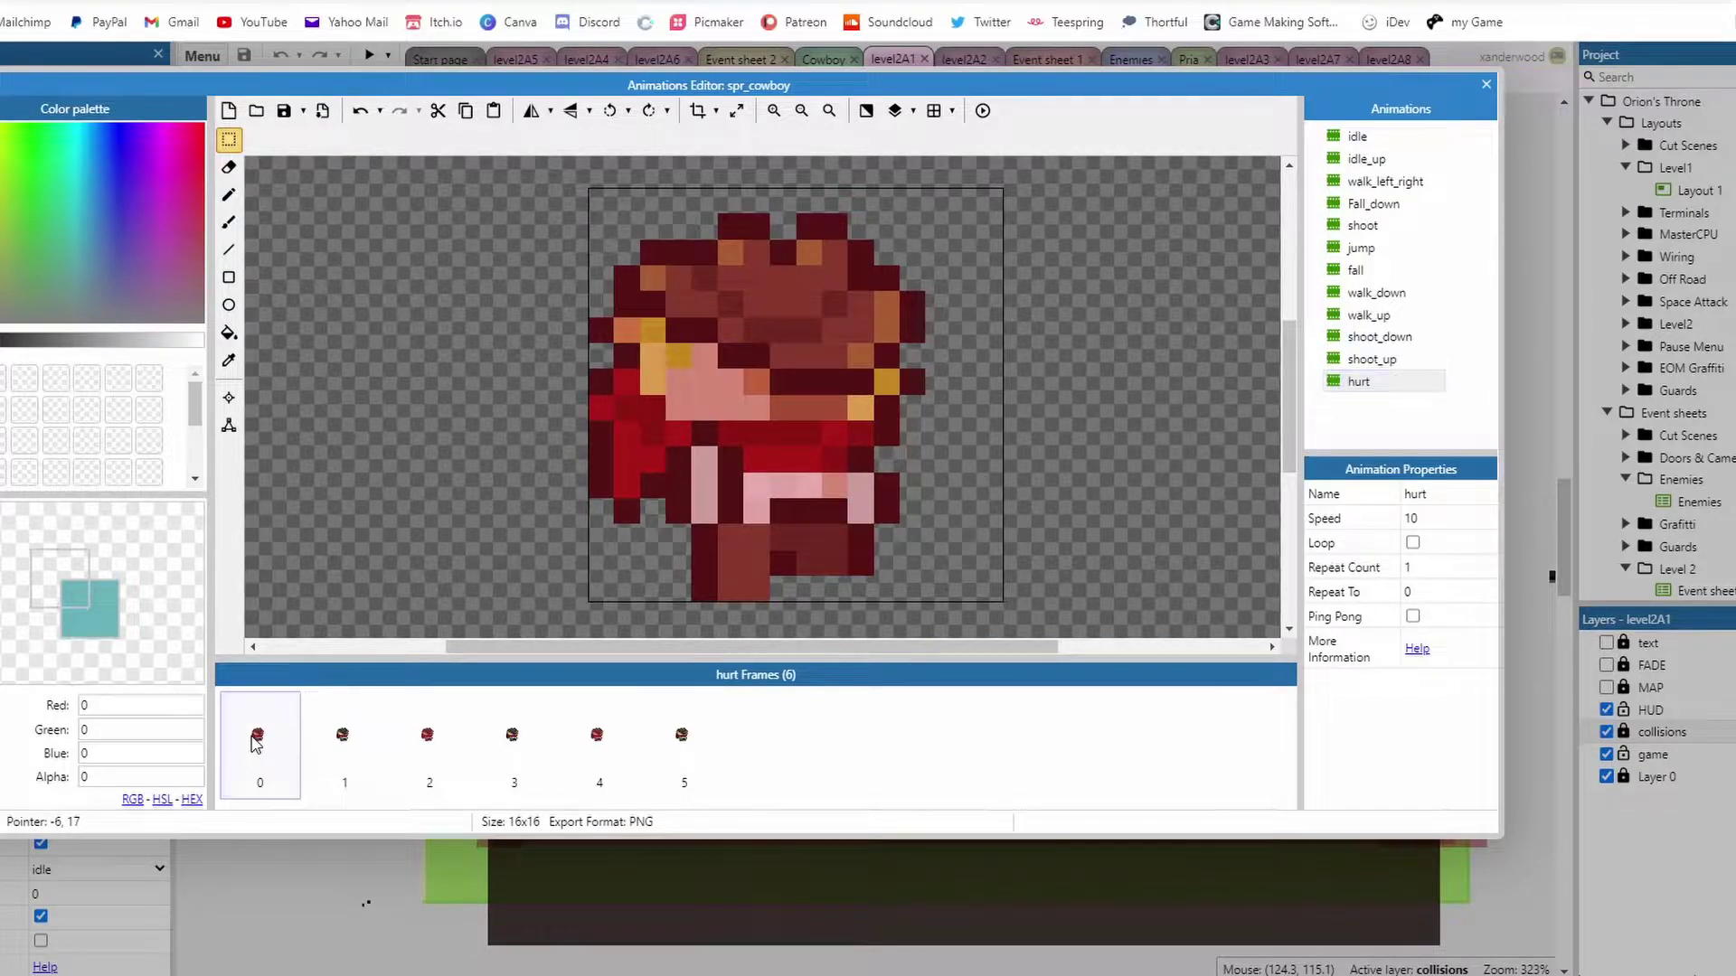
{"action": "left_click", "coordinate": [343, 734]}
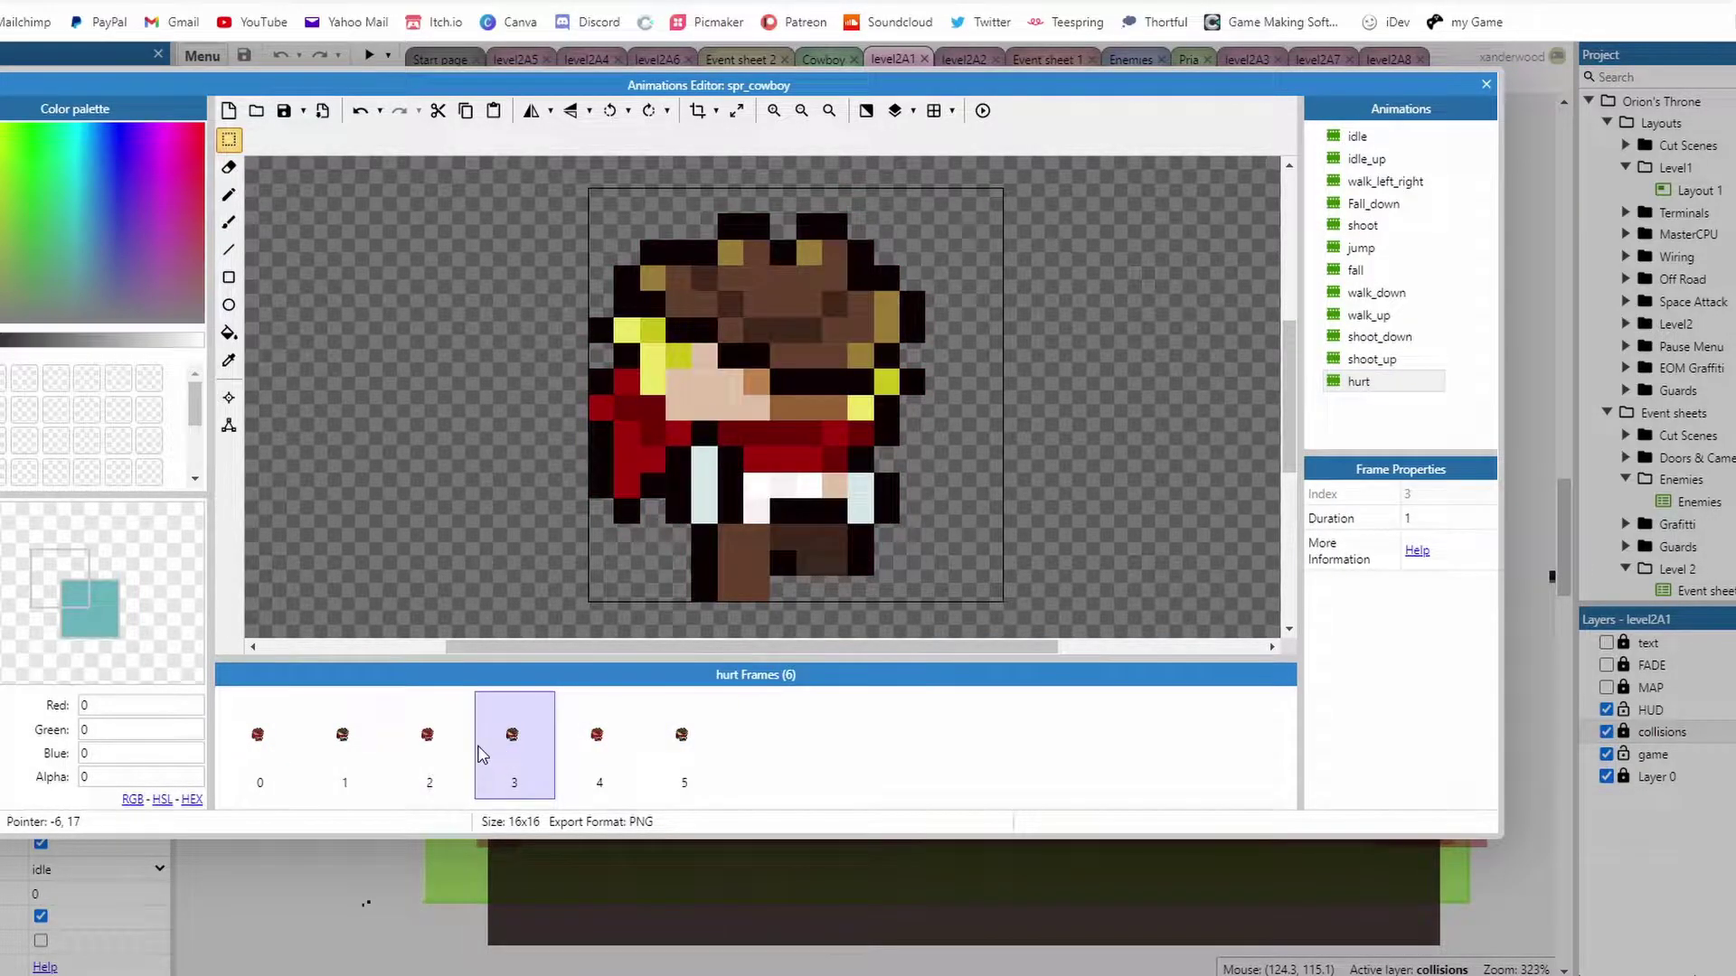
{"action": "left_click", "coordinate": [290, 761]}
{"action": "left_click", "coordinate": [425, 771]}
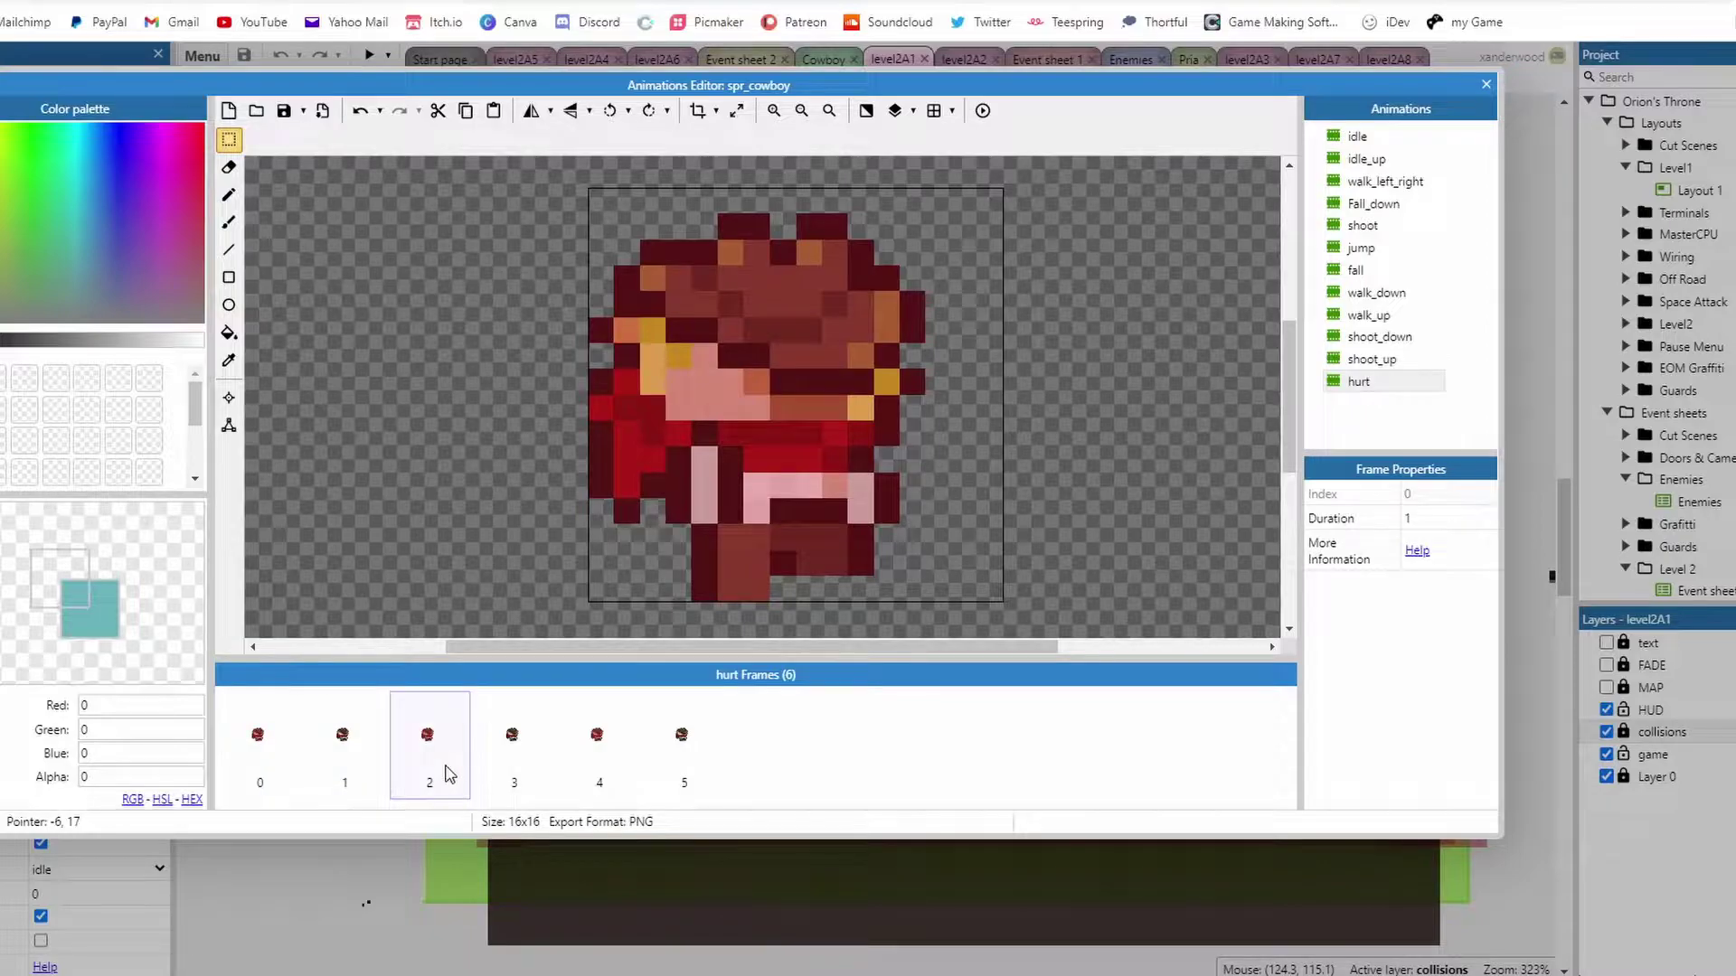
{"action": "left_click", "coordinate": [513, 761]}
{"action": "left_click", "coordinate": [589, 751]}
{"action": "left_click", "coordinate": [684, 737]}
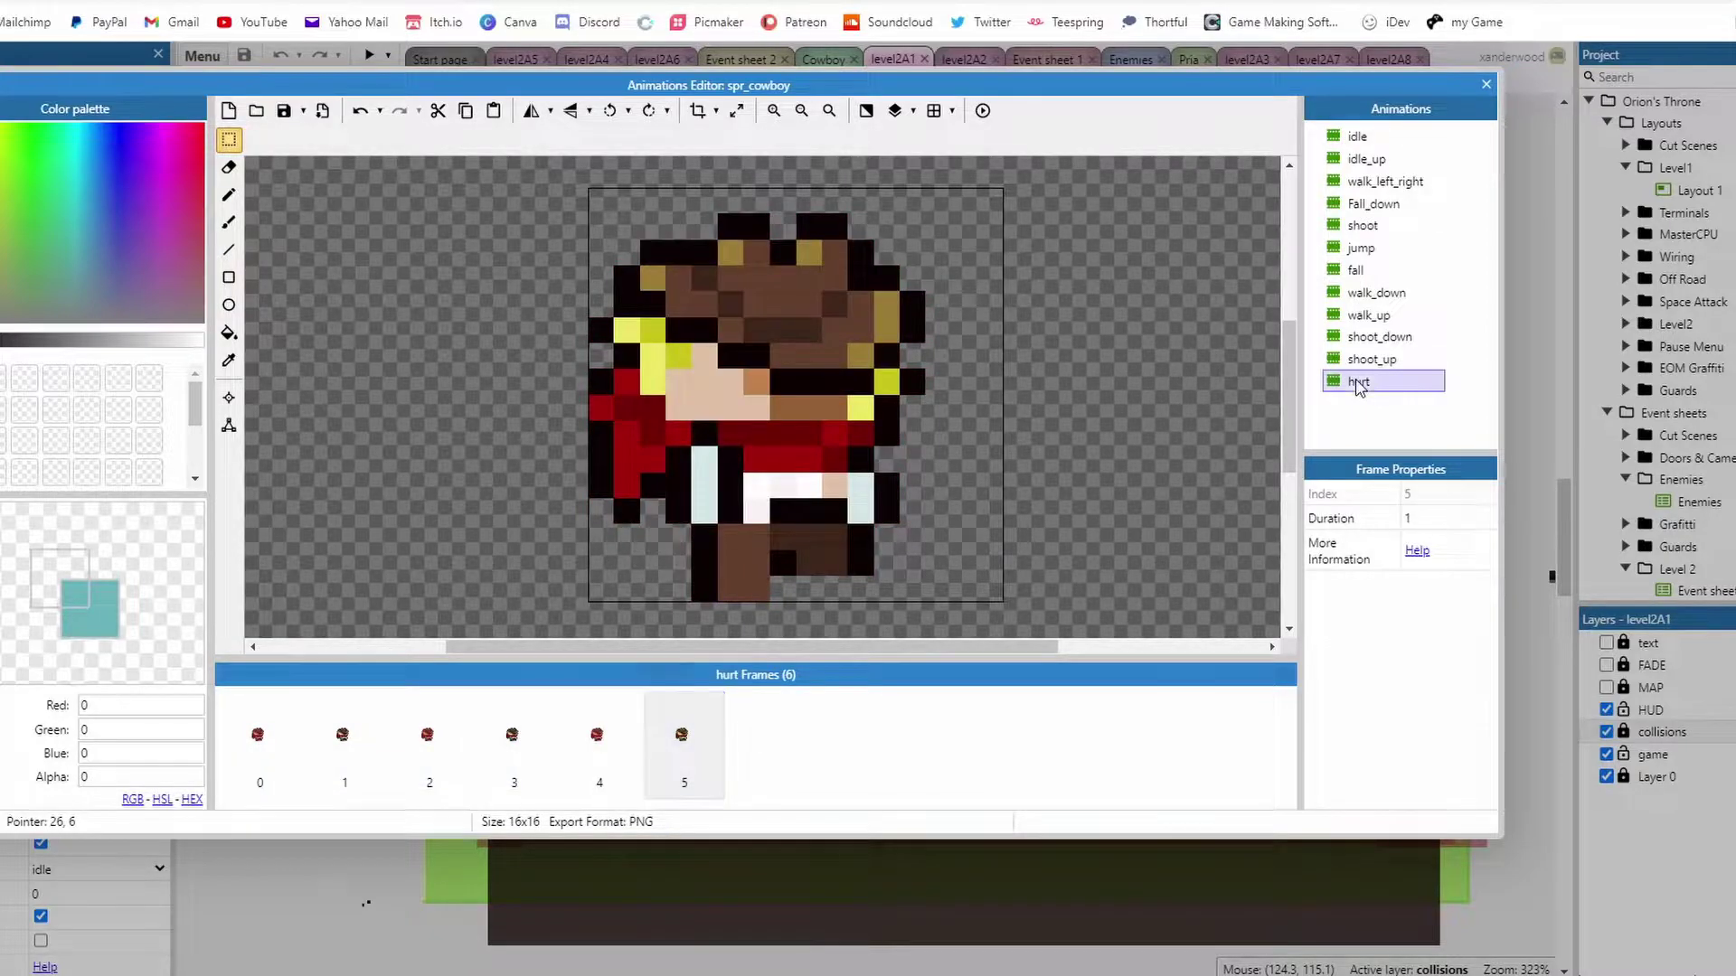
Preview the cowboy's hurt animation and close the animation editor.
{"action": "left_click", "coordinate": [1359, 382]}
{"action": "left_click", "coordinate": [982, 111]}
{"action": "left_click", "coordinate": [787, 606]}
{"action": "left_click", "coordinate": [877, 377]}
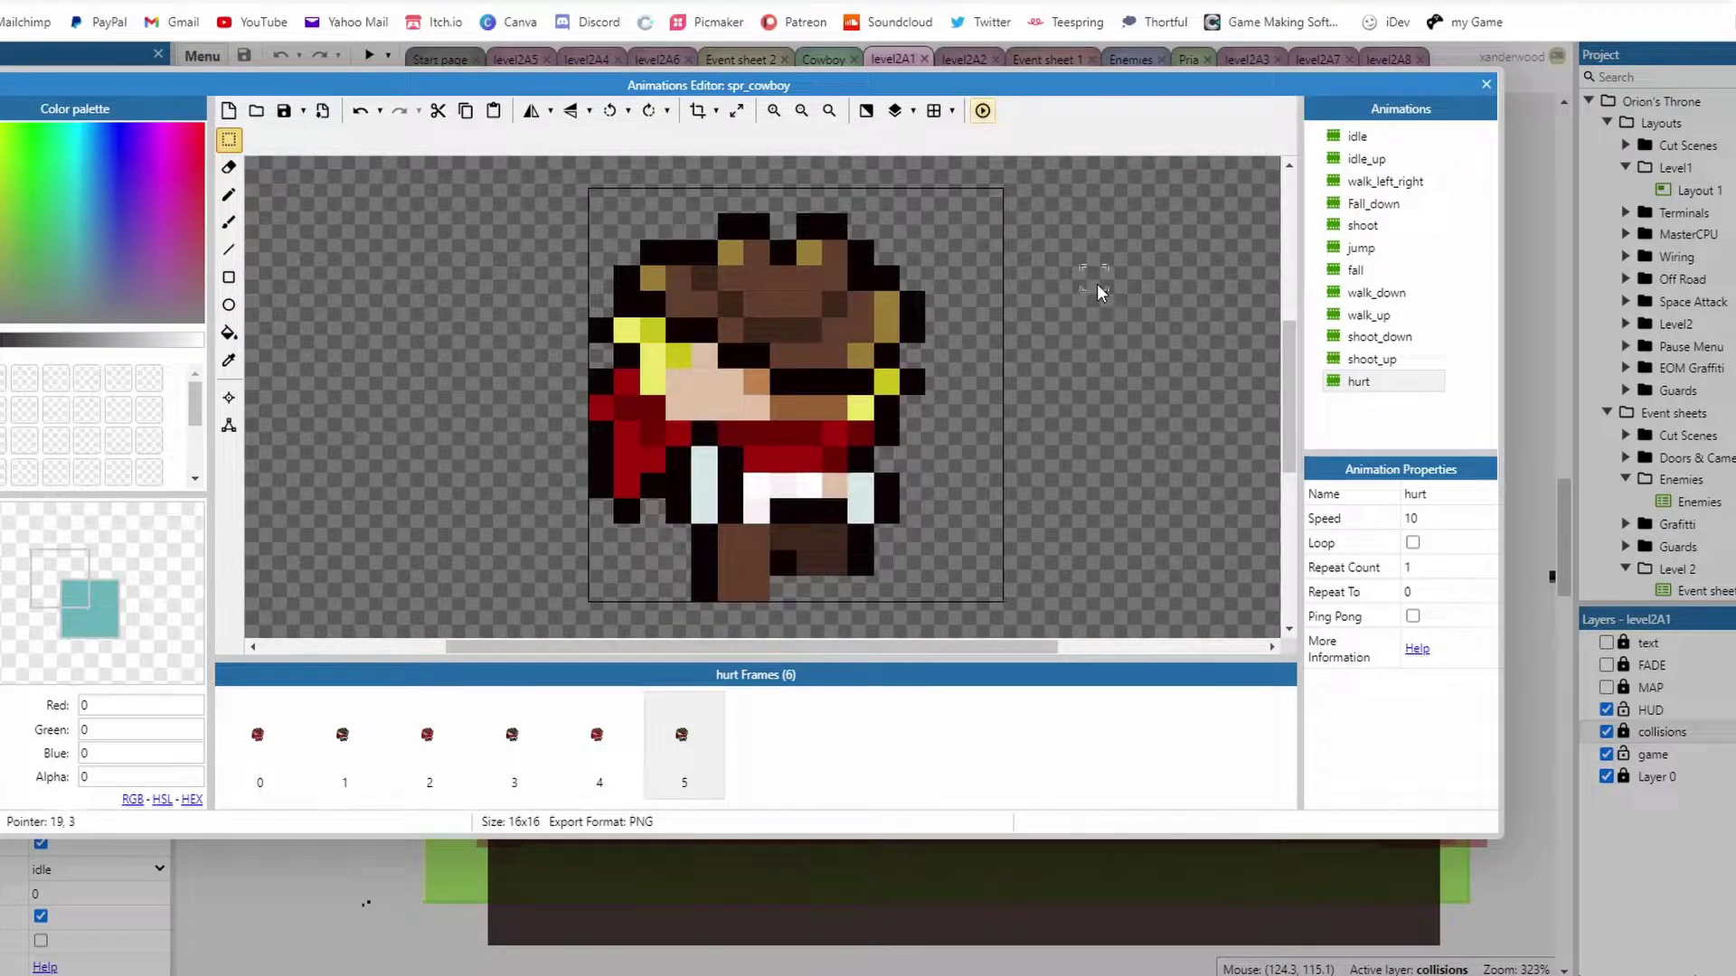
{"action": "left_click", "coordinate": [1486, 83]}
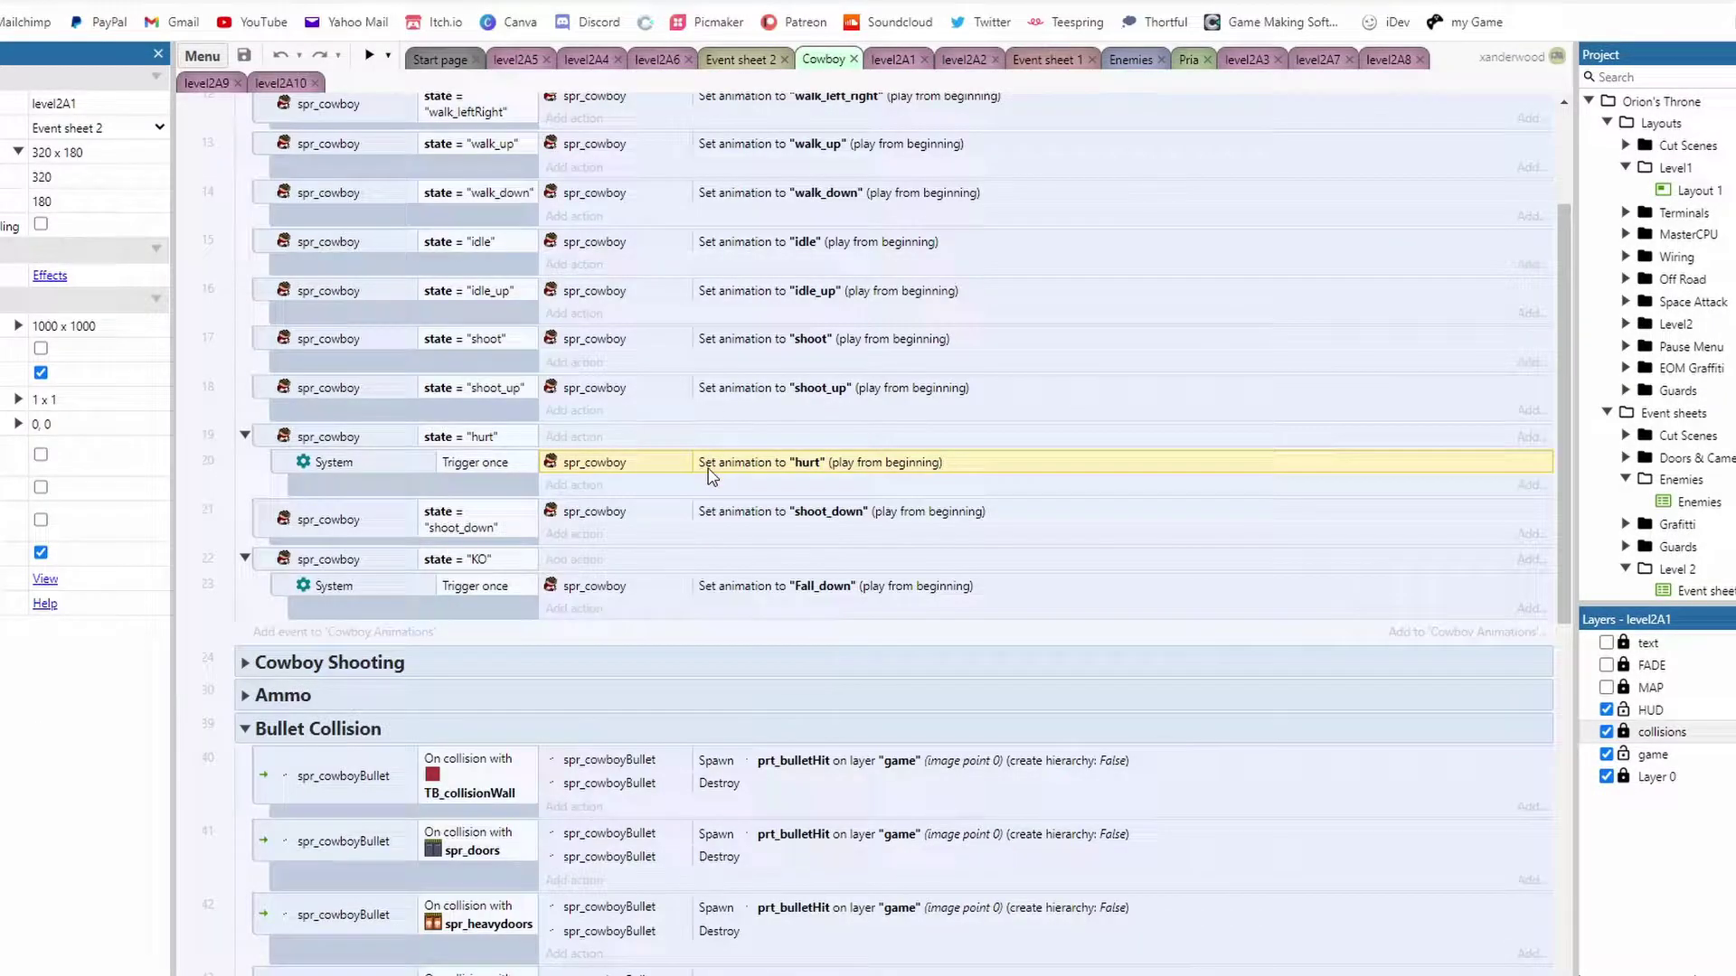
Examine the Cowboy Damage group in the Cowboy event sheet, focusing on the drone bullet and wall bullet collision events.
{"action": "scroll", "coordinate": [696, 493], "scroll_direction": "down", "scroll_amount": 5}
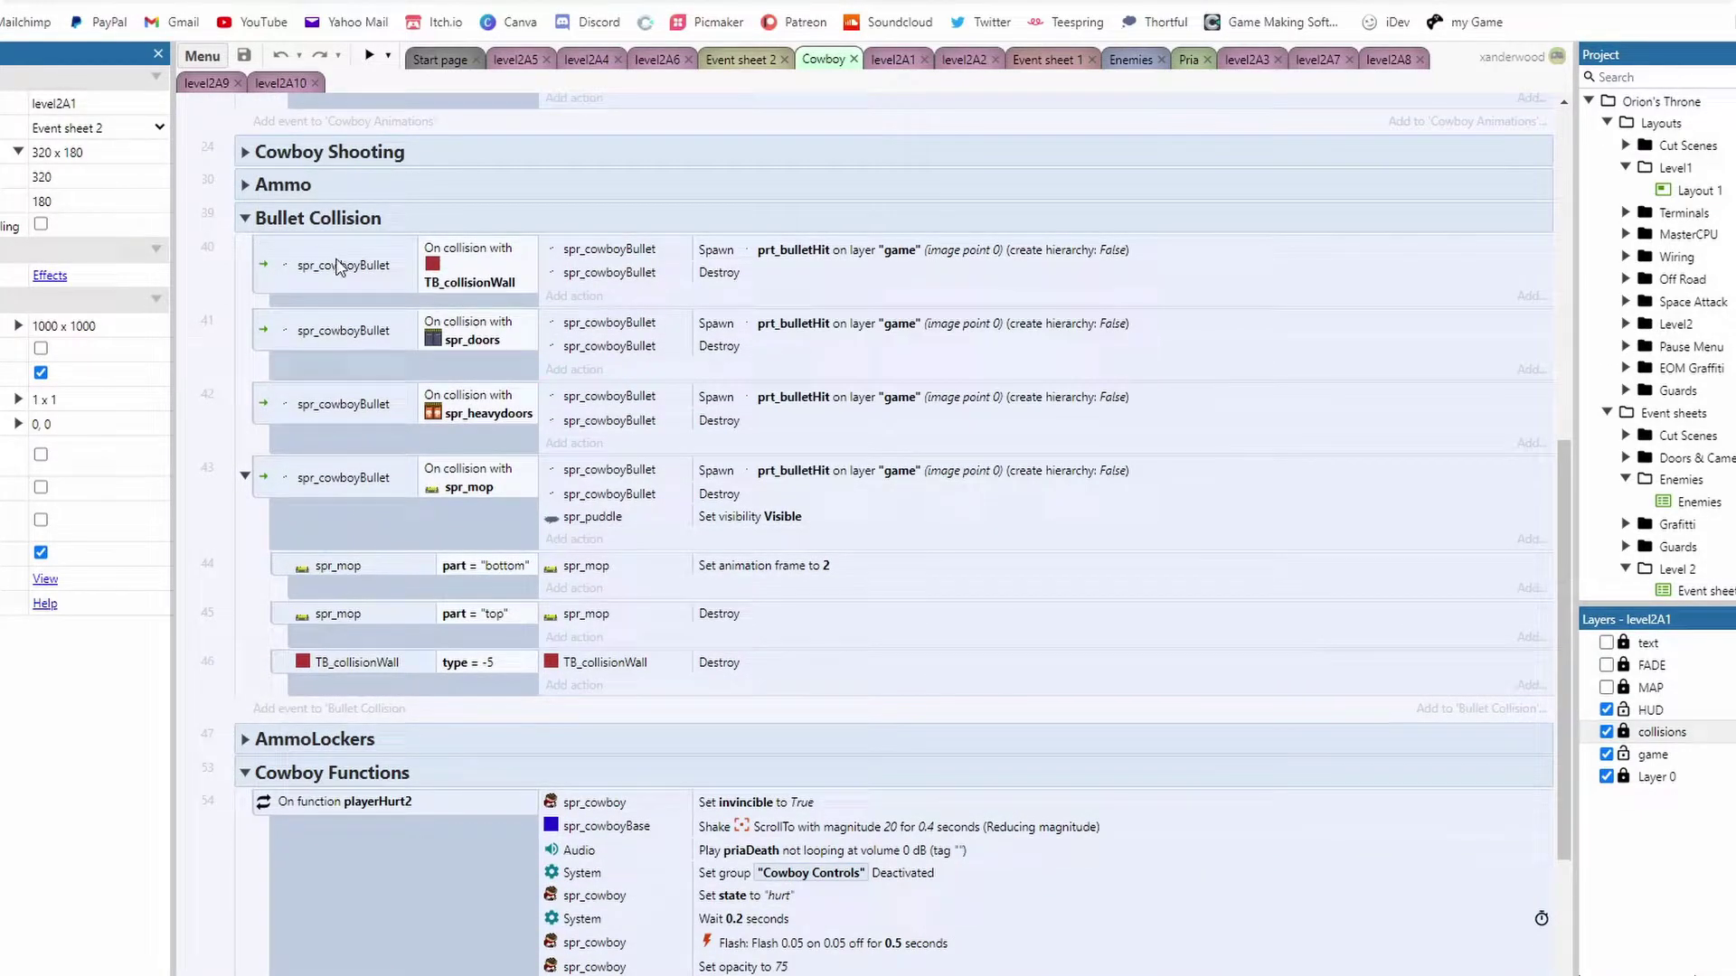
{"action": "scroll", "coordinate": [317, 271], "scroll_direction": "down", "scroll_amount": 5}
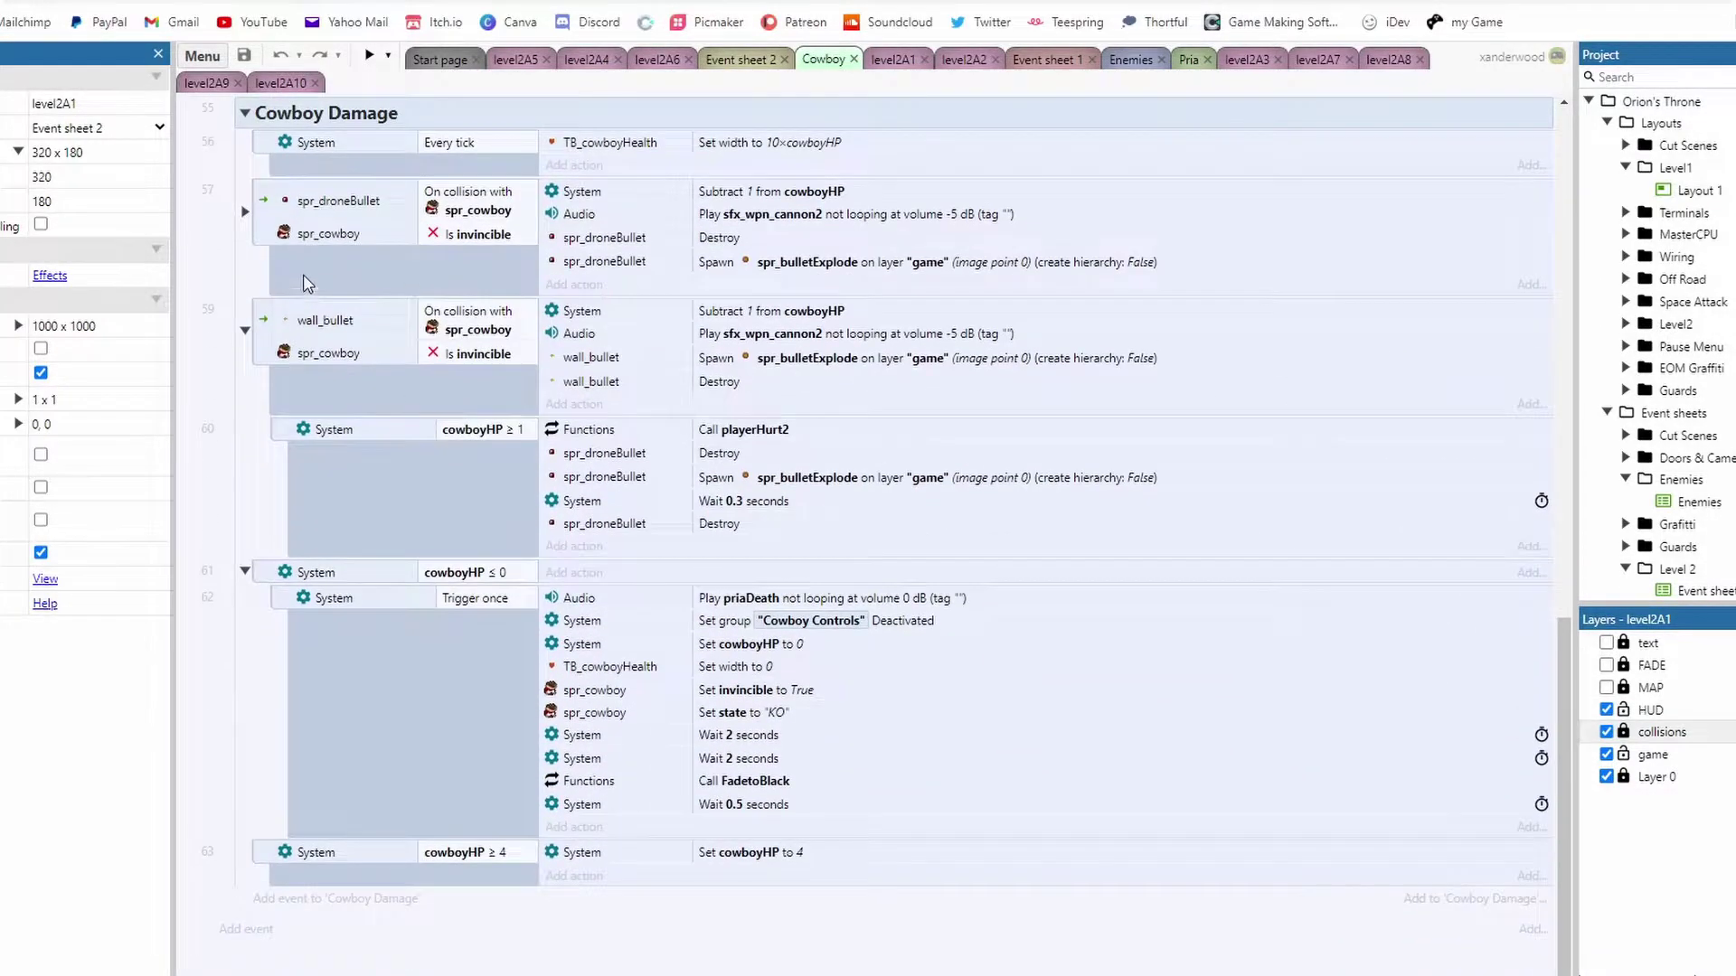
{"action": "scroll", "coordinate": [555, 401], "scroll_direction": "up", "scroll_amount": 2}
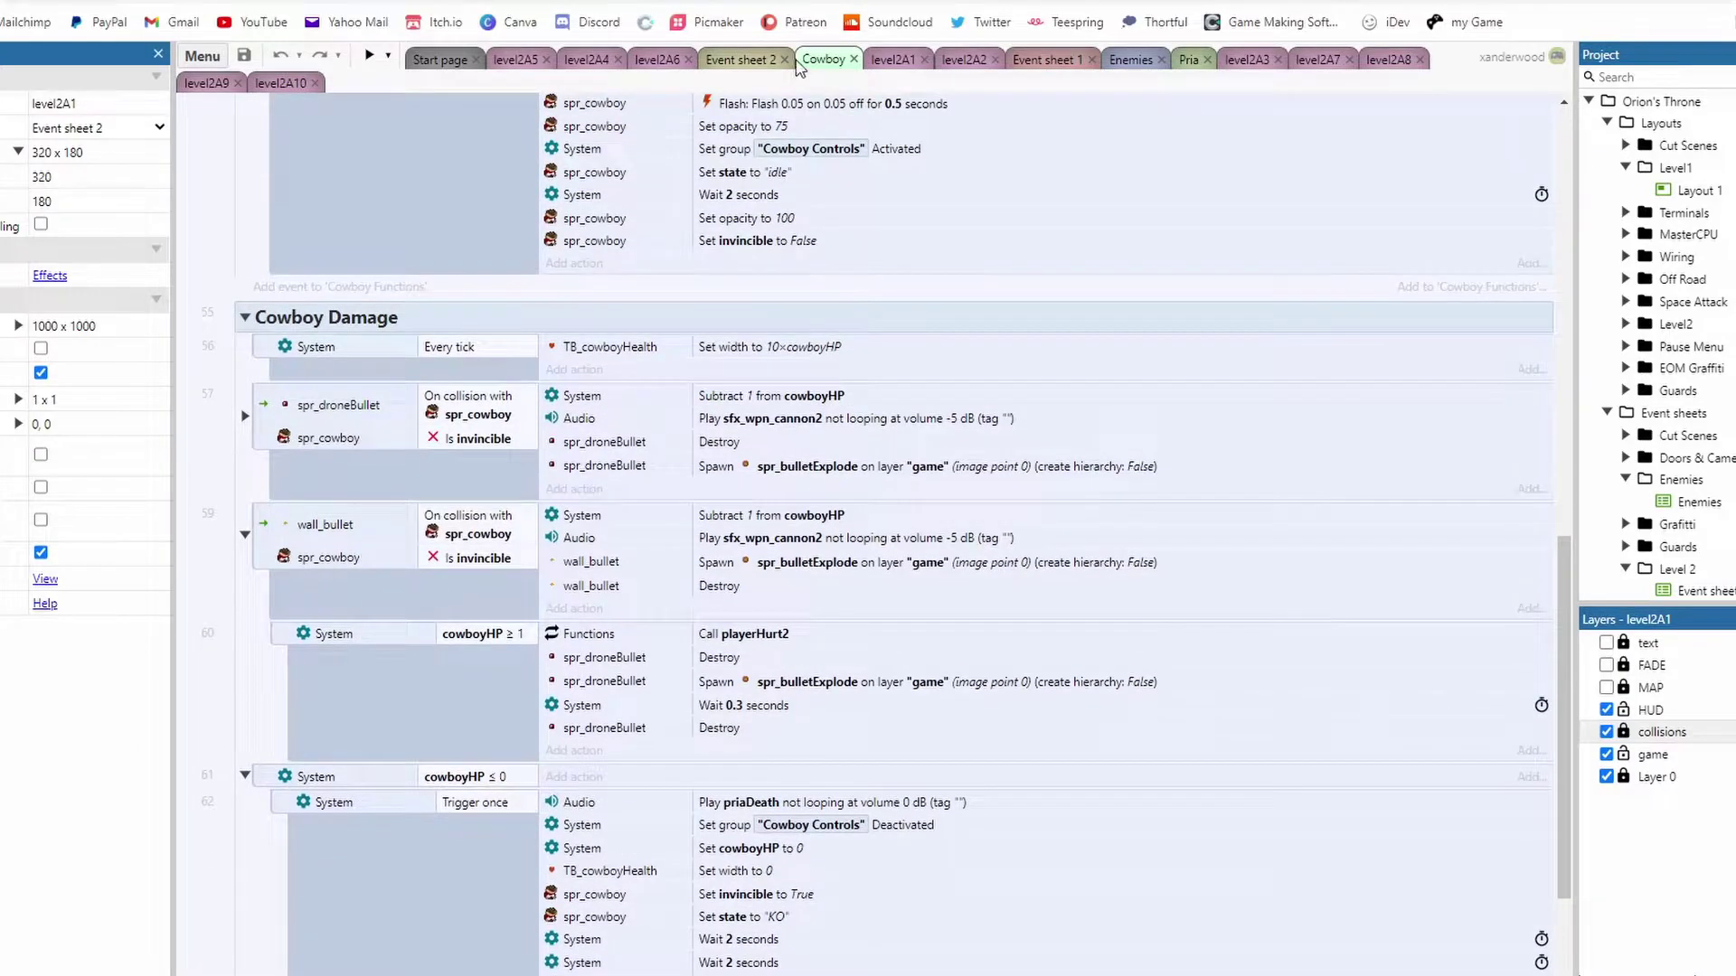
{"action": "scroll", "coordinate": [372, 296], "scroll_direction": "down", "scroll_amount": 1}
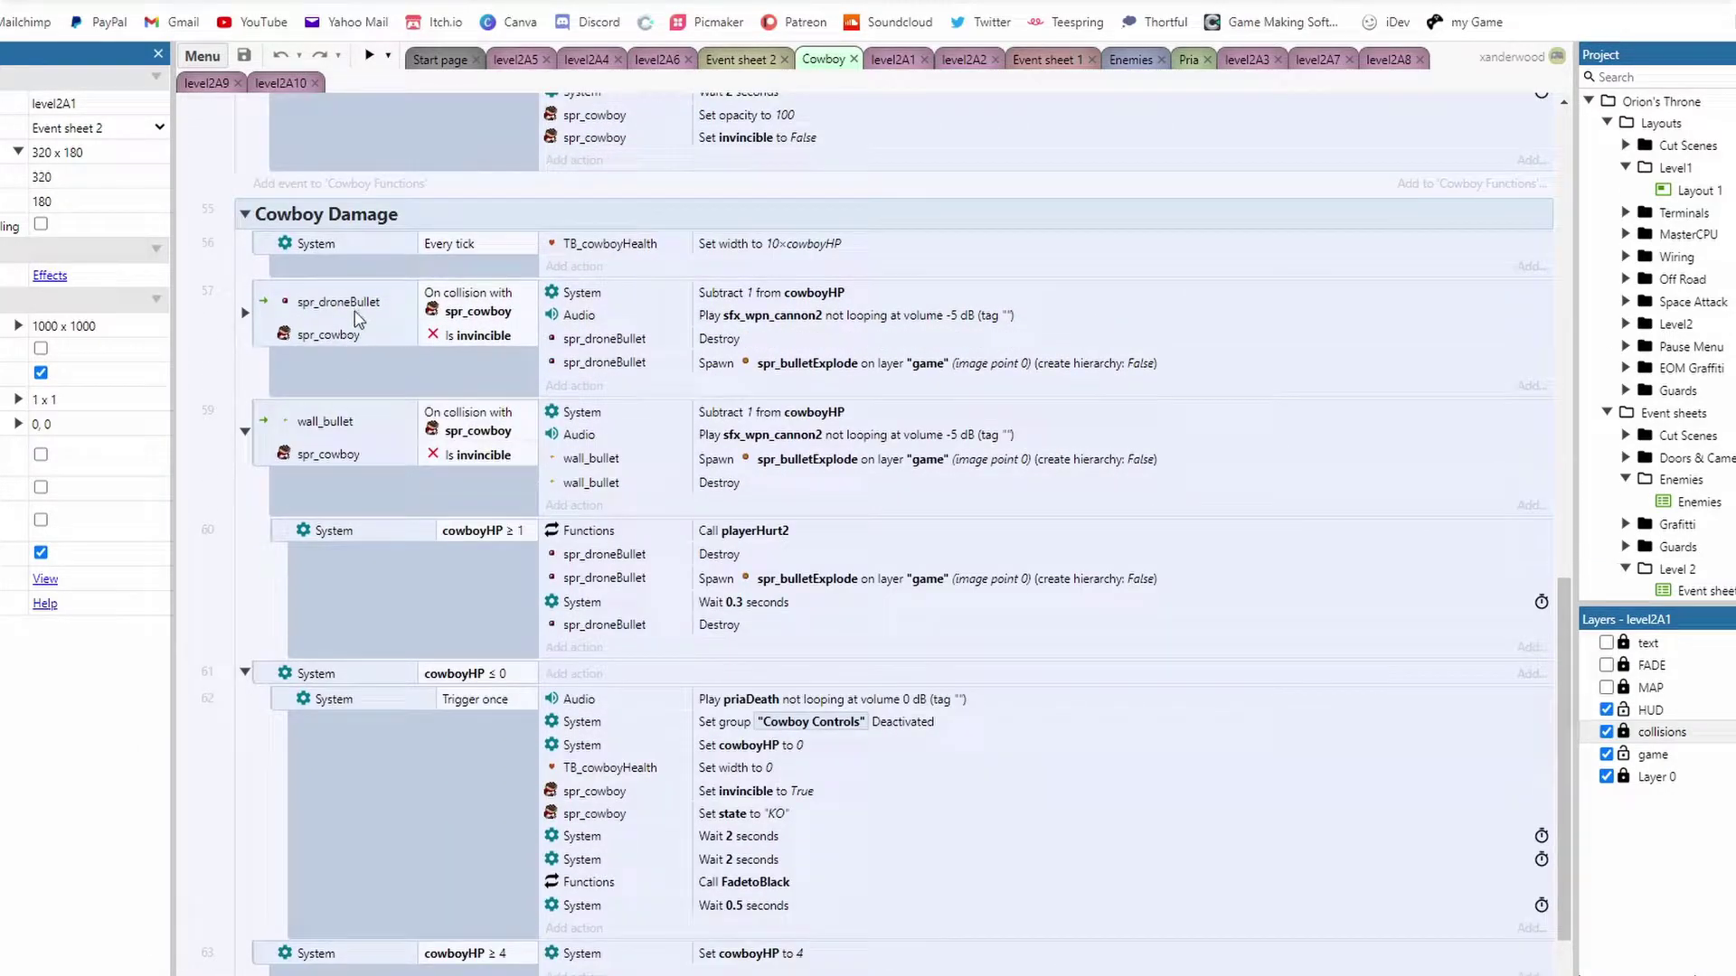
Examine the wall_bullet collision event in the Cowboy Damage group, including its invincible condition, cowboyHP check and playerHurt2 function call.
{"action": "left_click", "coordinate": [336, 306]}
{"action": "left_click", "coordinate": [359, 430]}
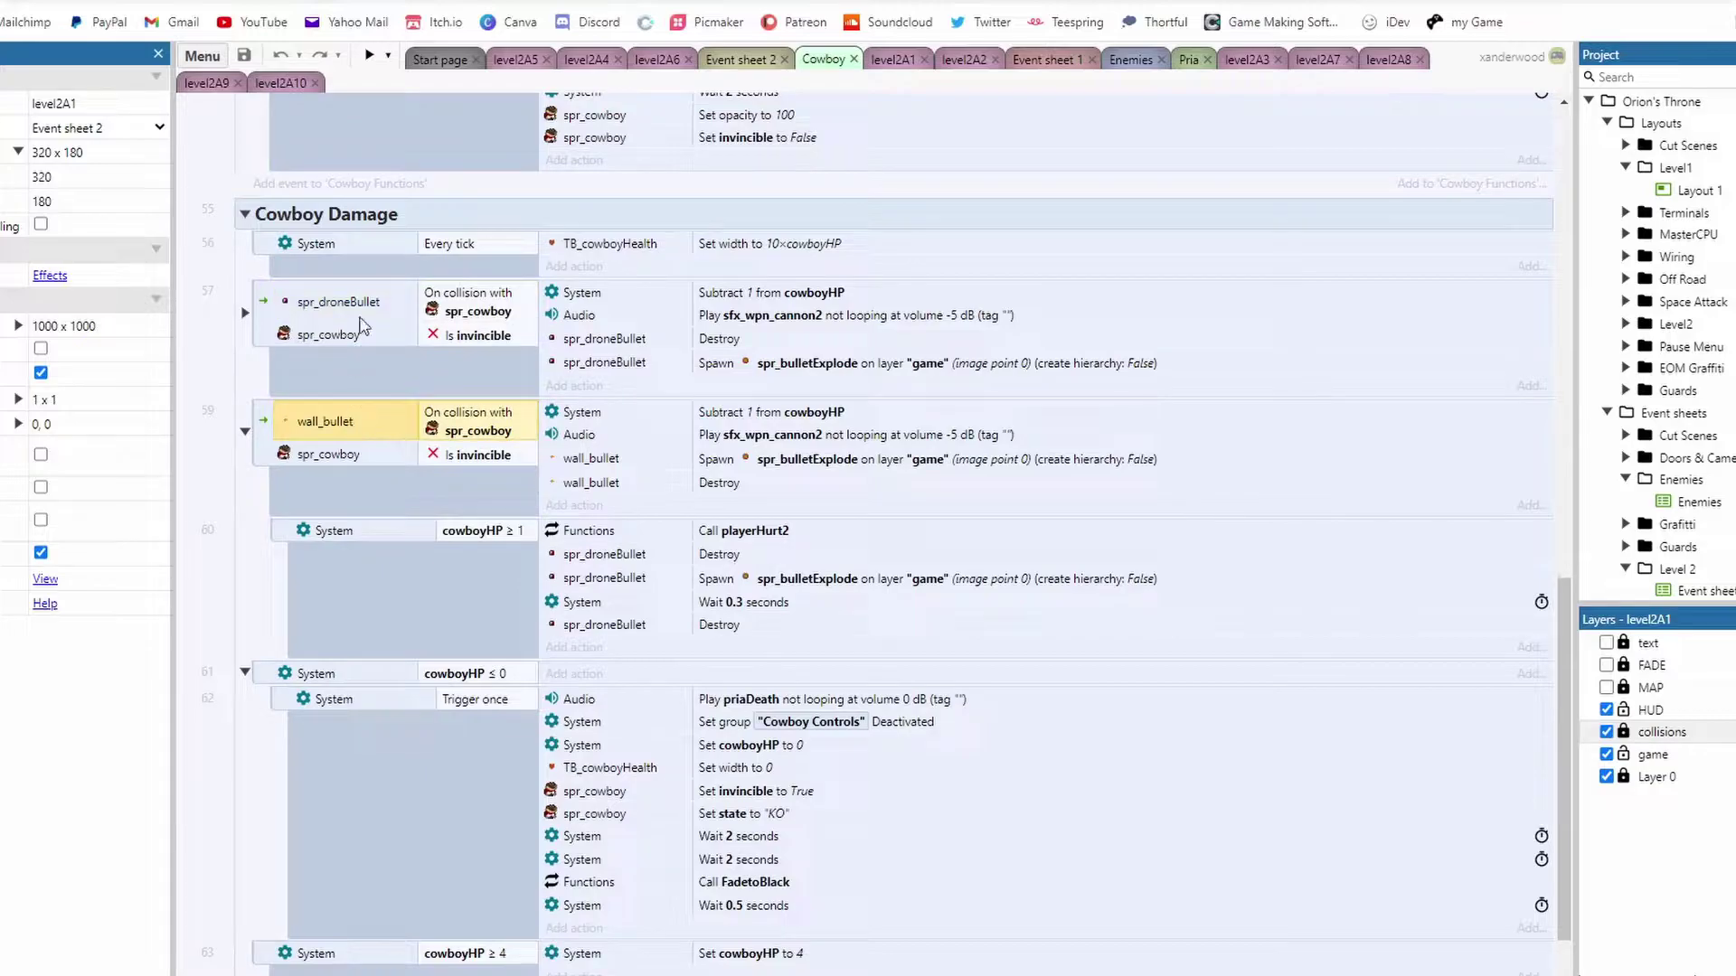
{"action": "left_click", "coordinate": [489, 562]}
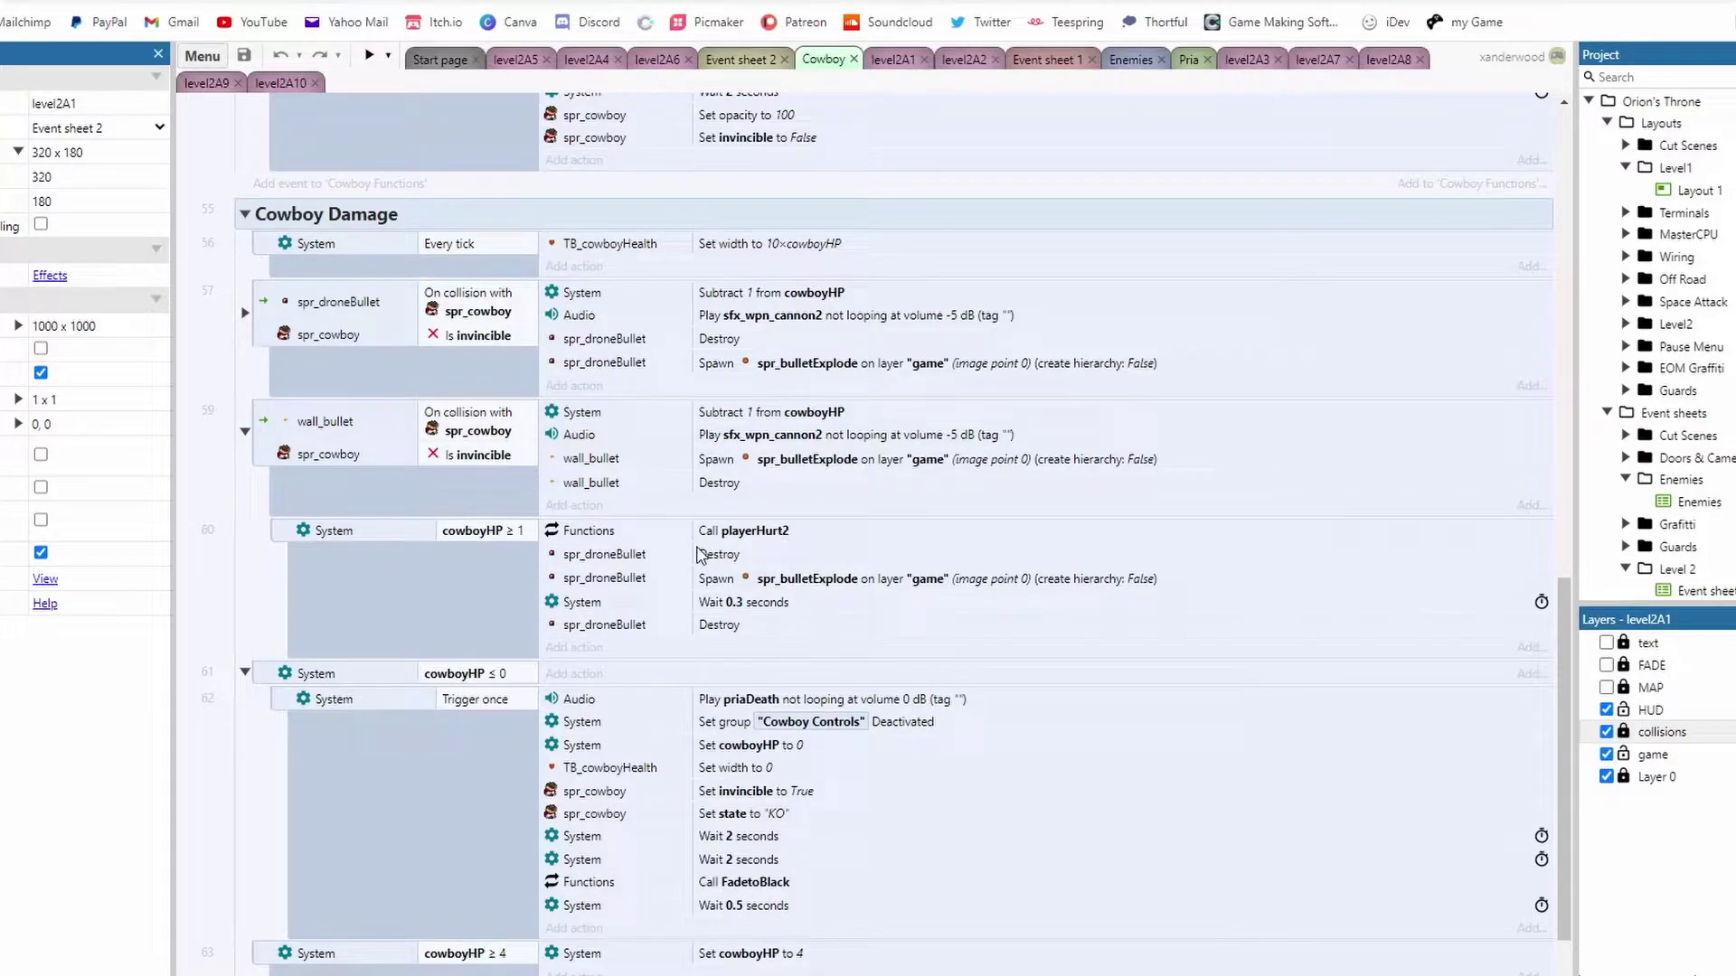
{"action": "left_click", "coordinate": [480, 461]}
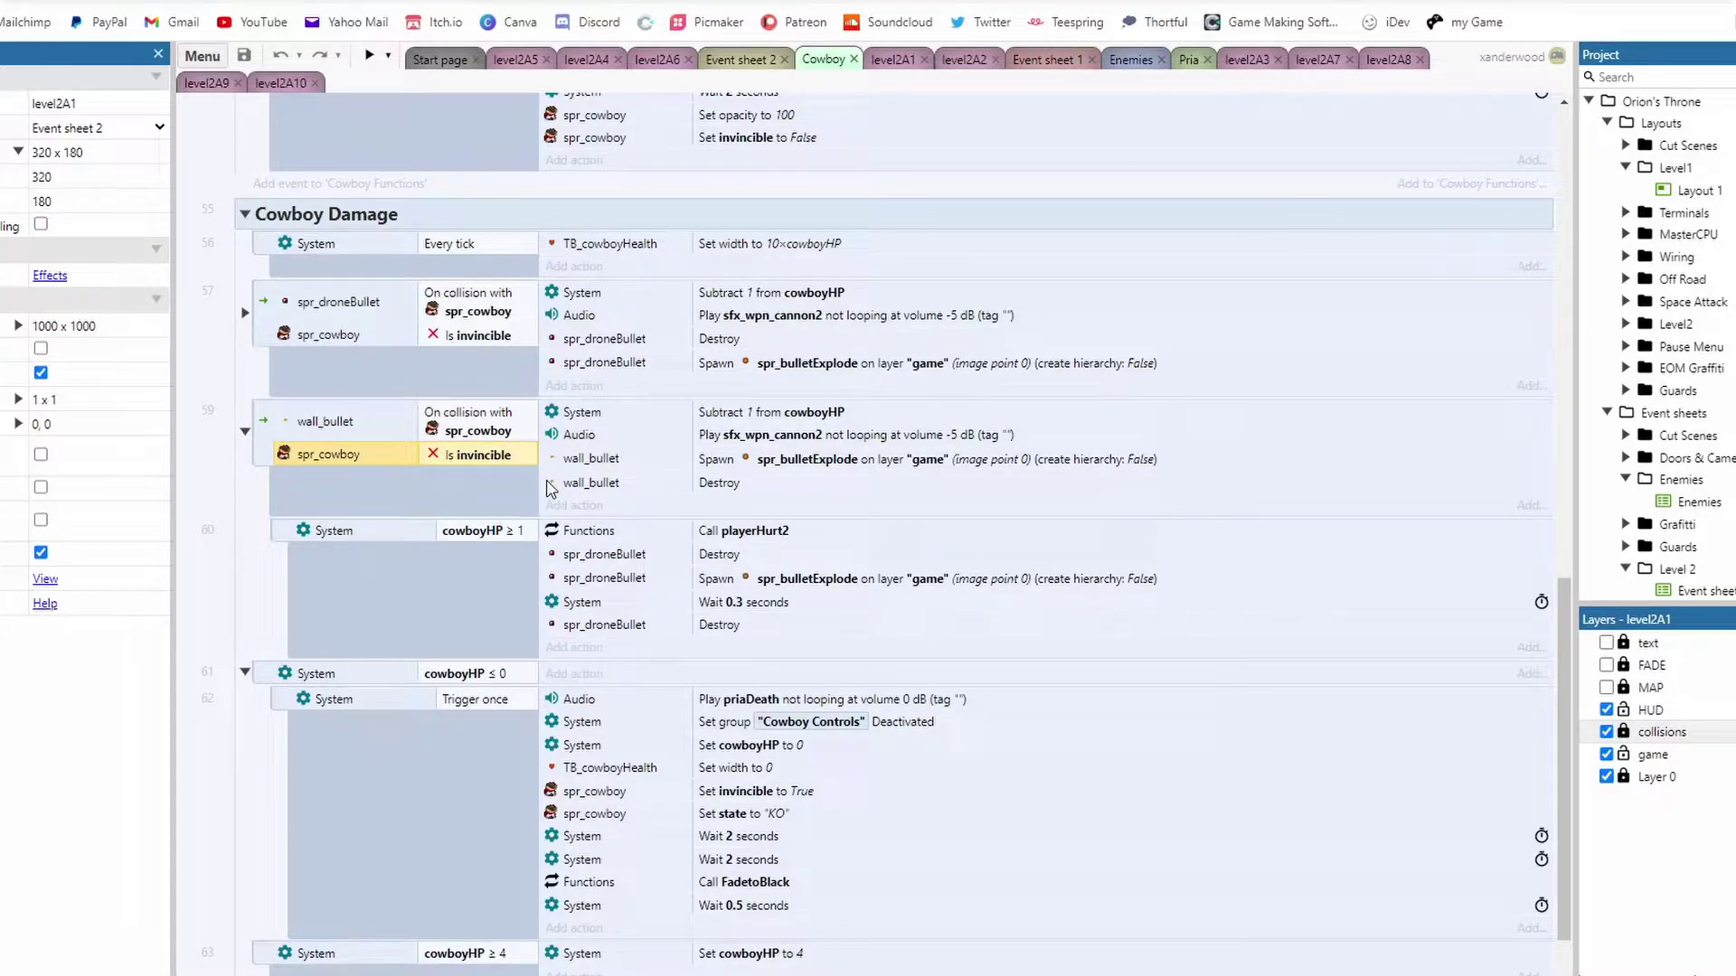
{"action": "left_click", "coordinate": [504, 535]}
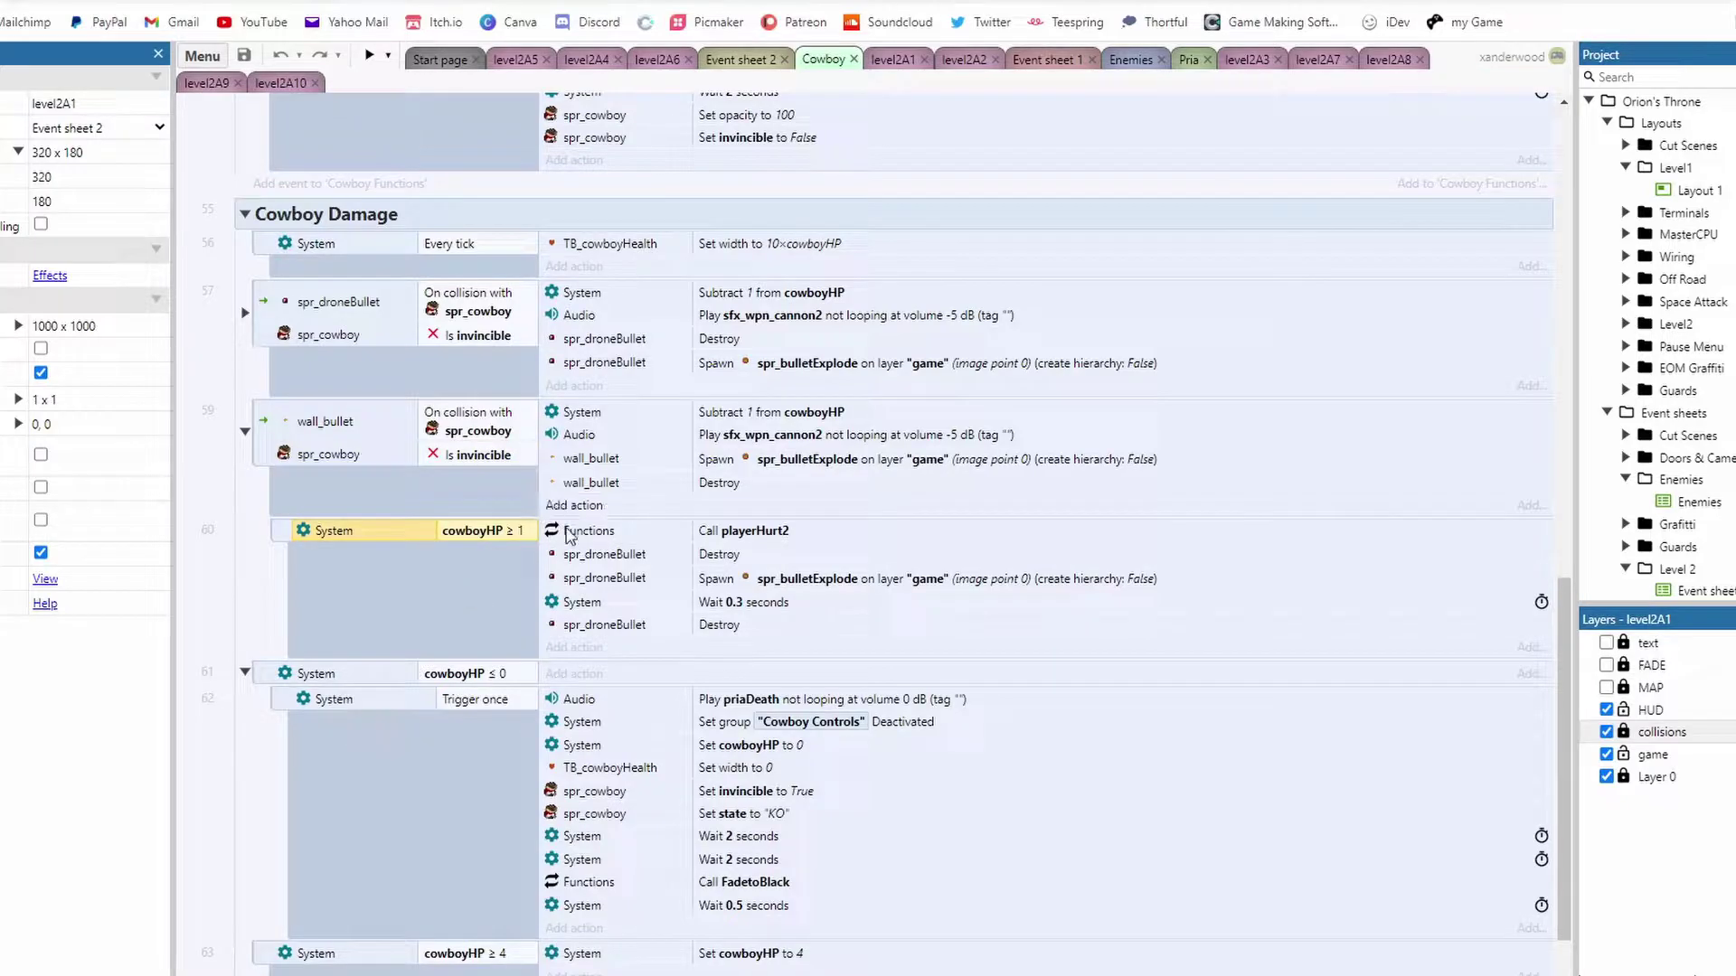
{"action": "left_click", "coordinate": [757, 531]}
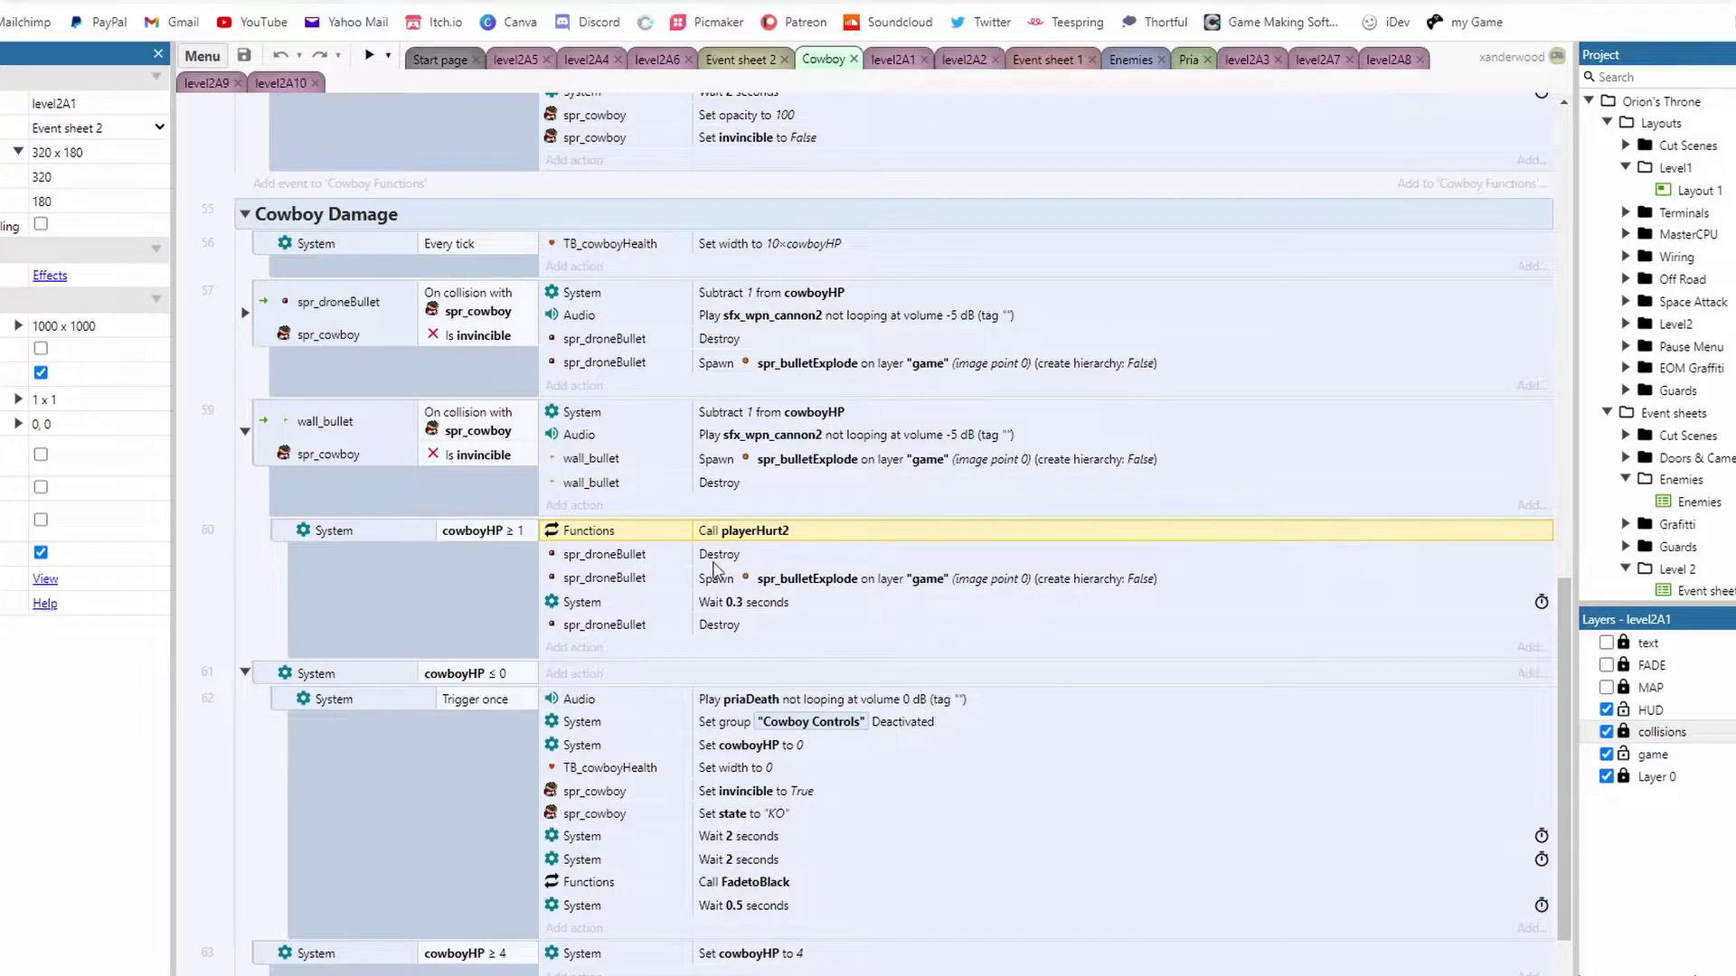
Find the playerHurt2 function in the Cowboy Functions group and inspect its hurt state and wait actions.
{"action": "scroll", "coordinate": [627, 689], "scroll_direction": "down", "scroll_amount": 1}
{"action": "scroll", "coordinate": [545, 415], "scroll_direction": "up", "scroll_amount": 7}
{"action": "left_click", "coordinate": [365, 481]}
{"action": "left_click", "coordinate": [637, 553]}
{"action": "left_click", "coordinate": [789, 588]}
{"action": "left_click", "coordinate": [753, 570]}
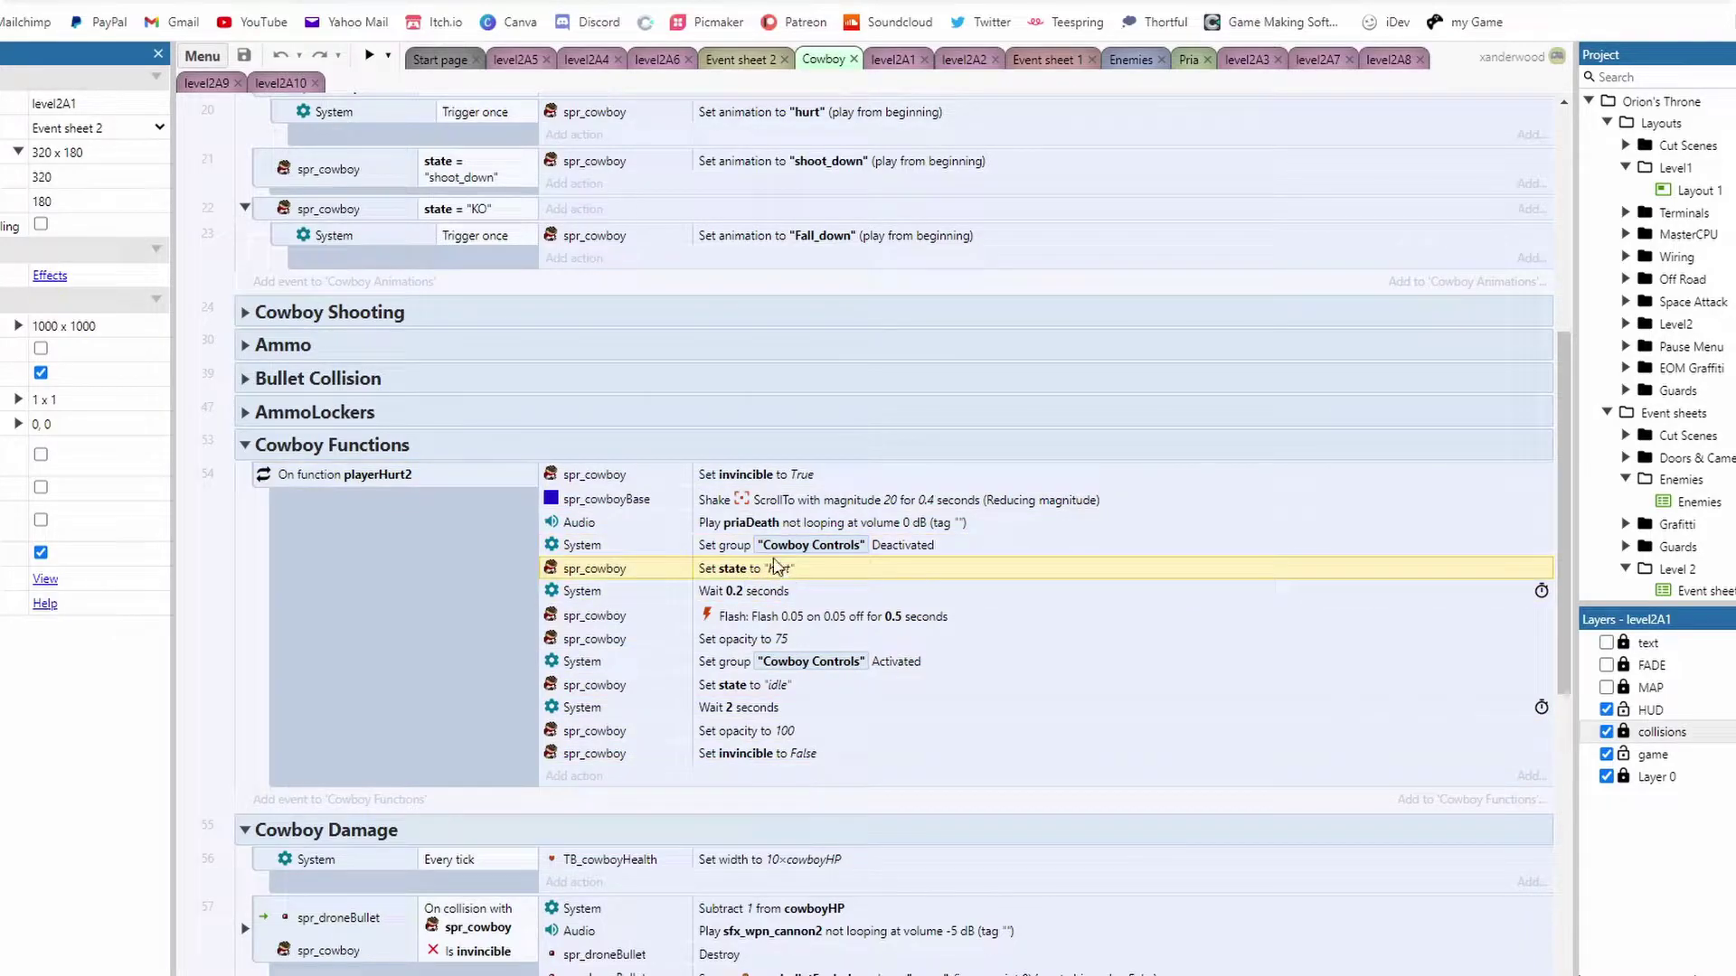
Review the first playerHurt2 actions and delete the action that plays the priaDeath sound.
{"action": "left_click", "coordinate": [442, 483]}
{"action": "left_click", "coordinate": [794, 477]}
{"action": "left_click", "coordinate": [758, 501]}
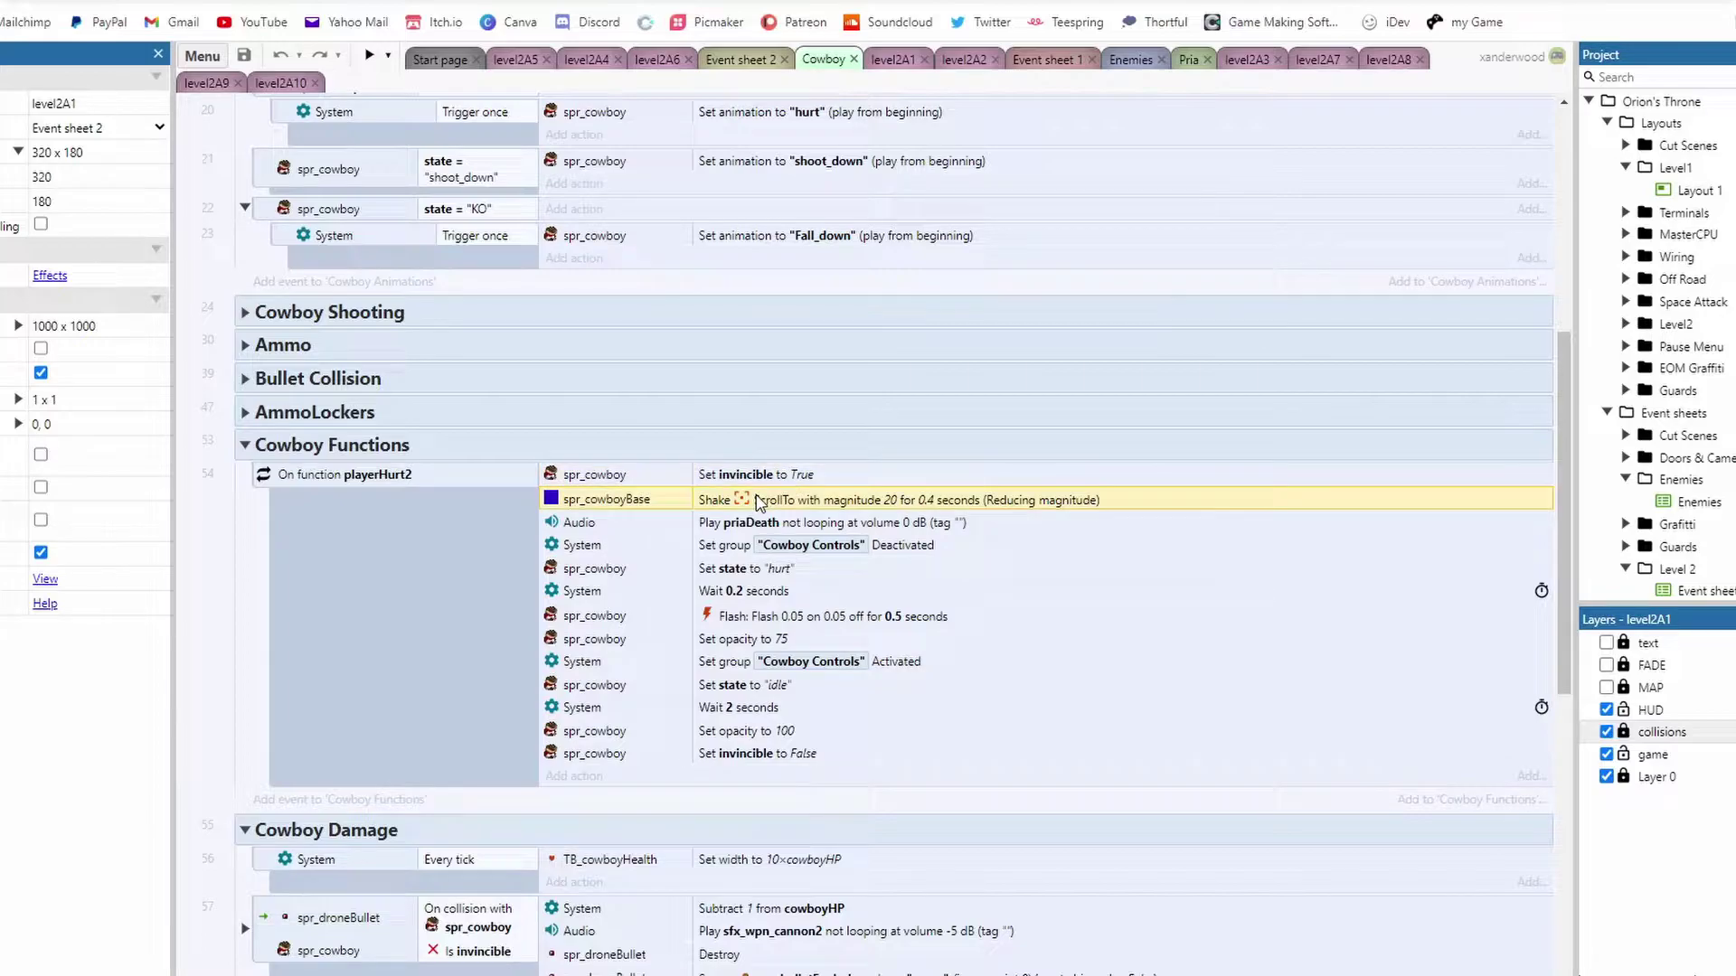
{"action": "left_click", "coordinate": [755, 527]}
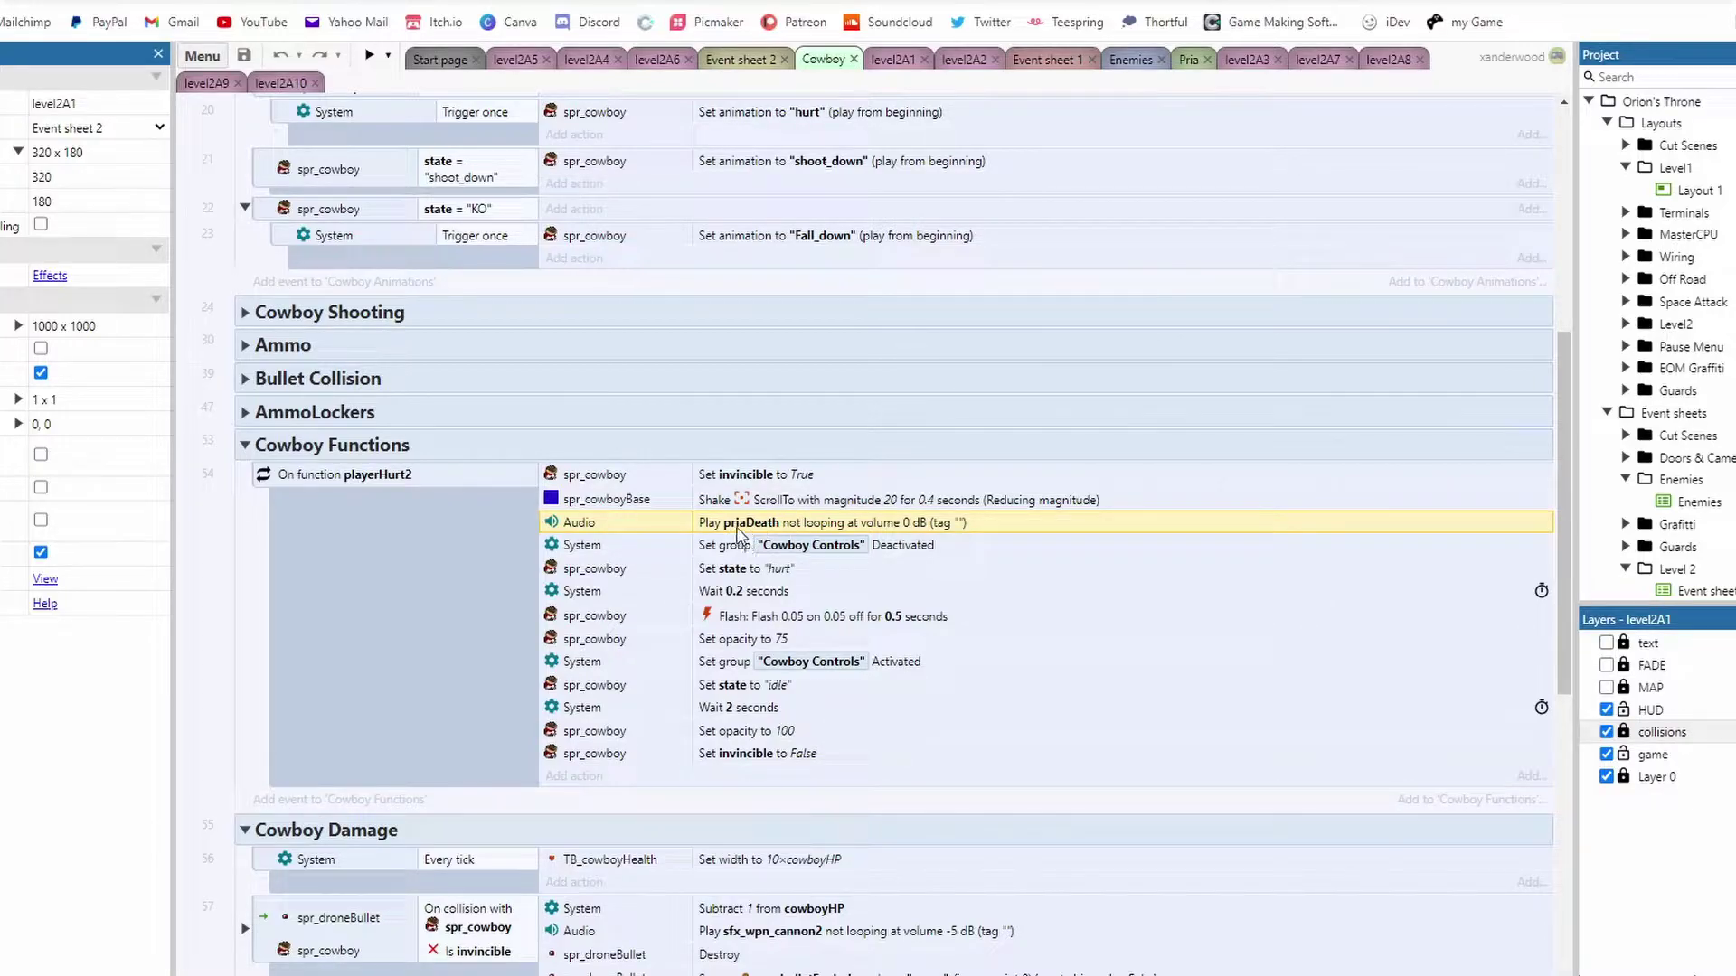
{"action": "key", "text": "Delete"}
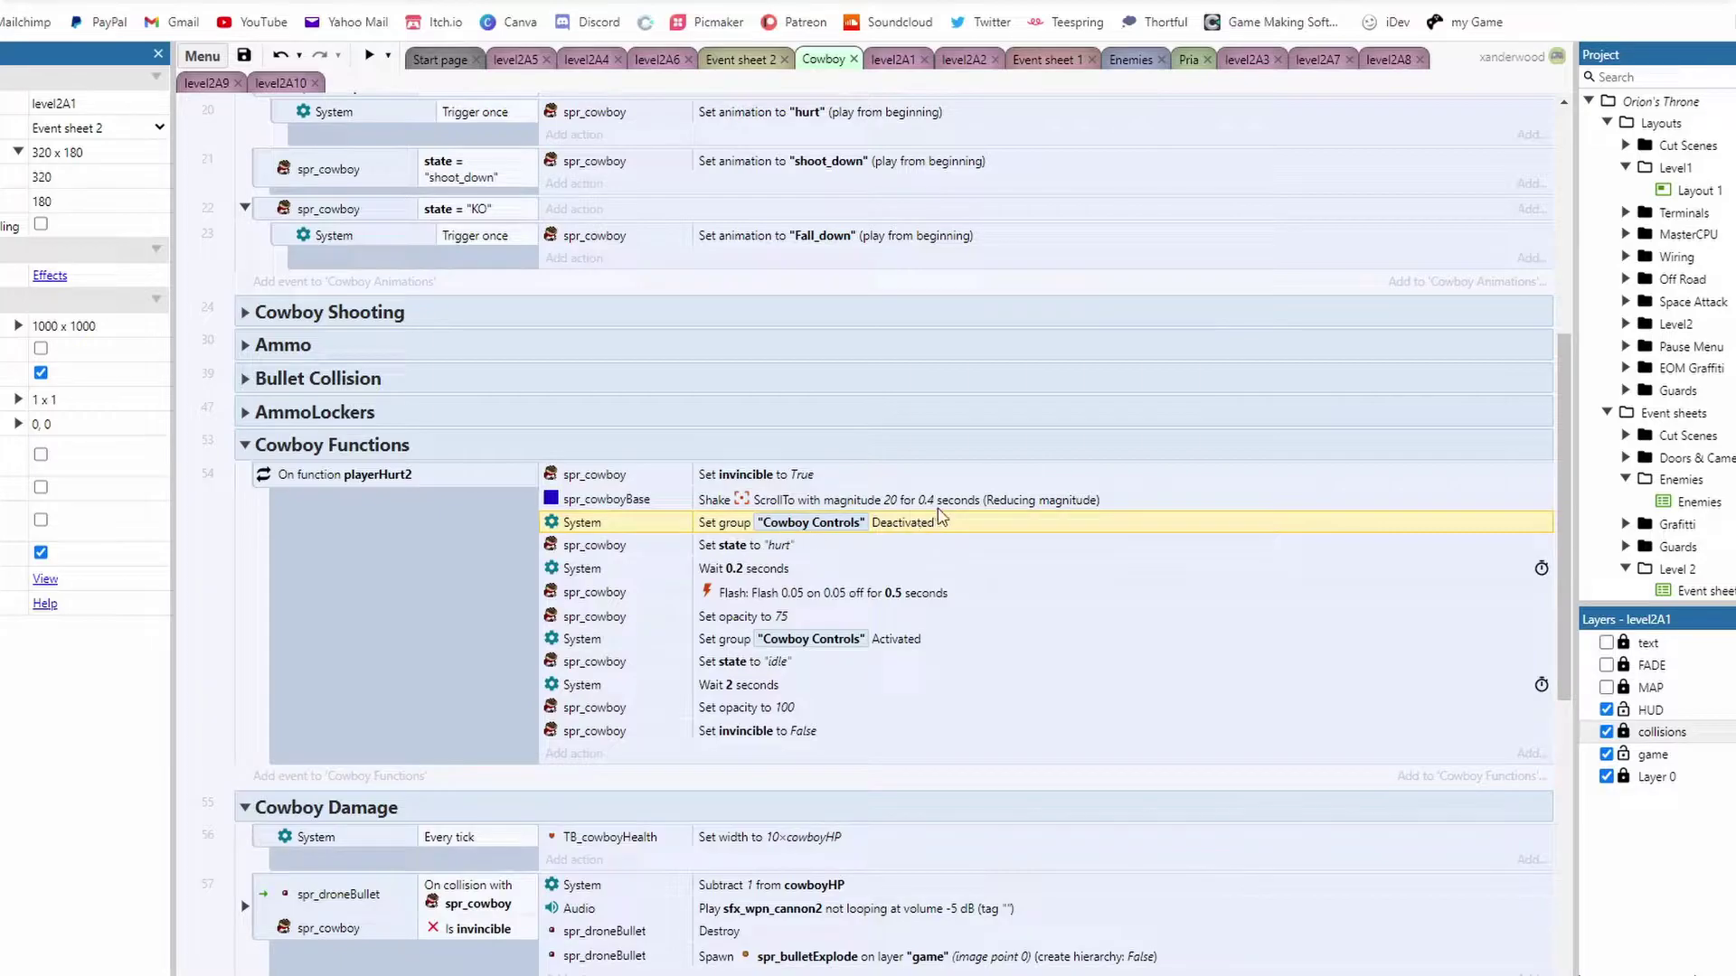
Examine the remaining playerHurt2 actions, from setting the hurt state through flash, opacity and controls to switching invincibility off.
{"action": "left_click", "coordinate": [809, 547]}
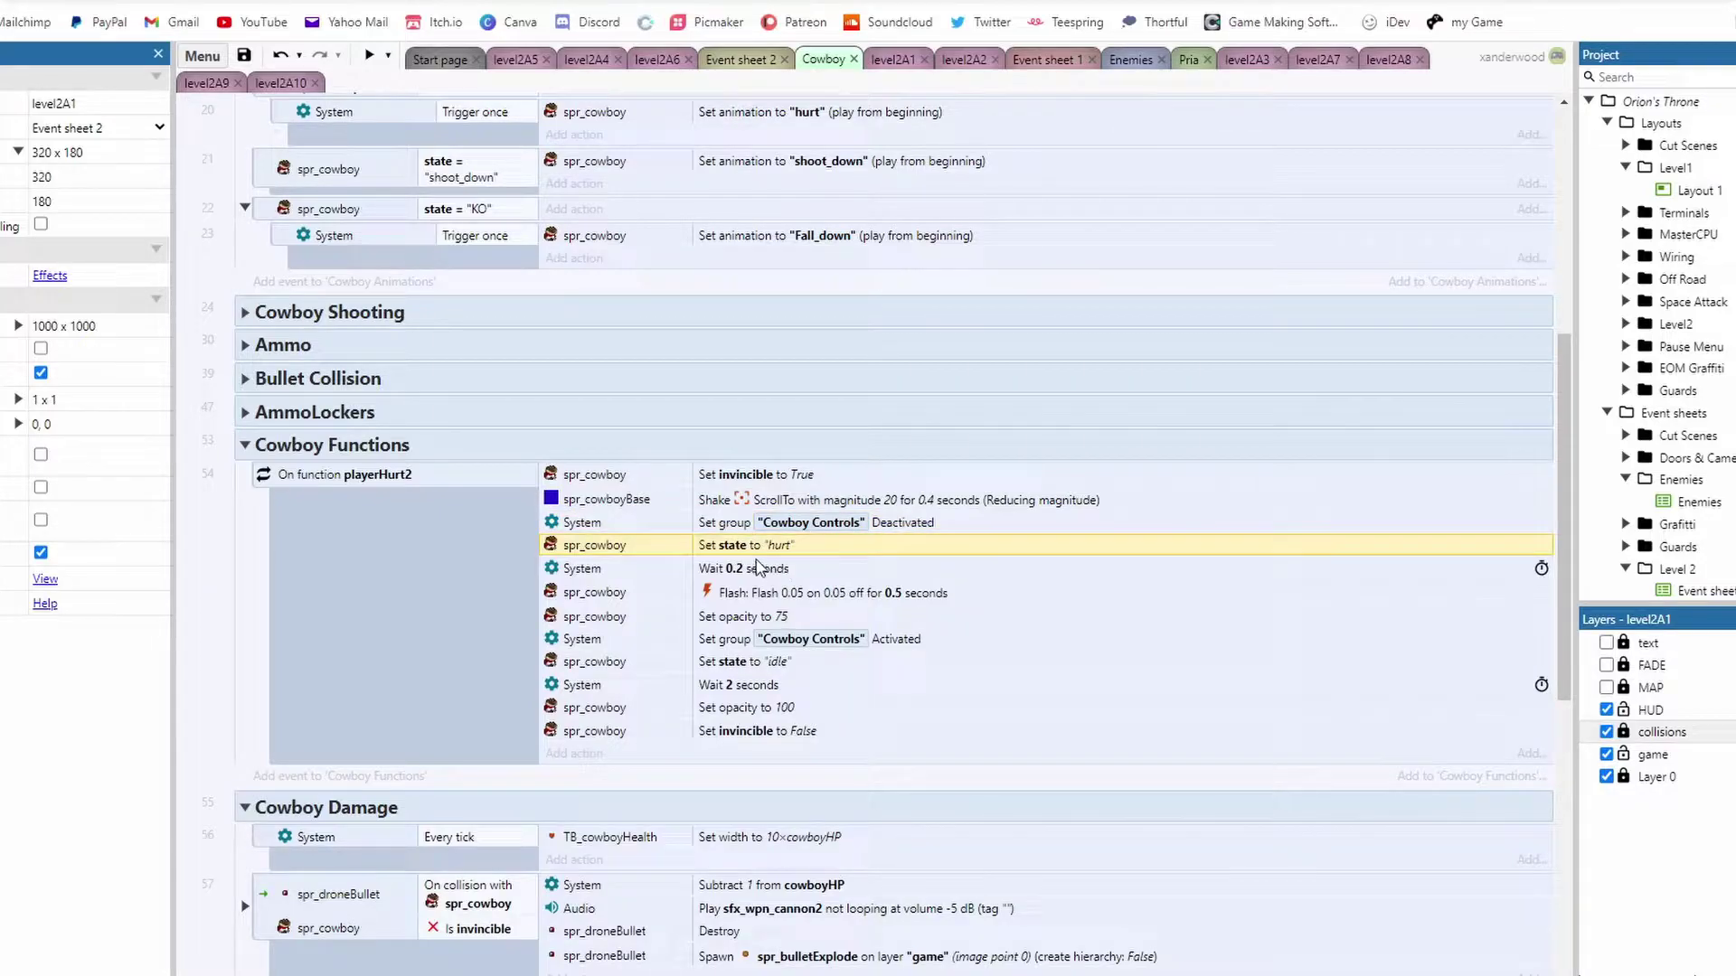
{"action": "left_click", "coordinate": [769, 570]}
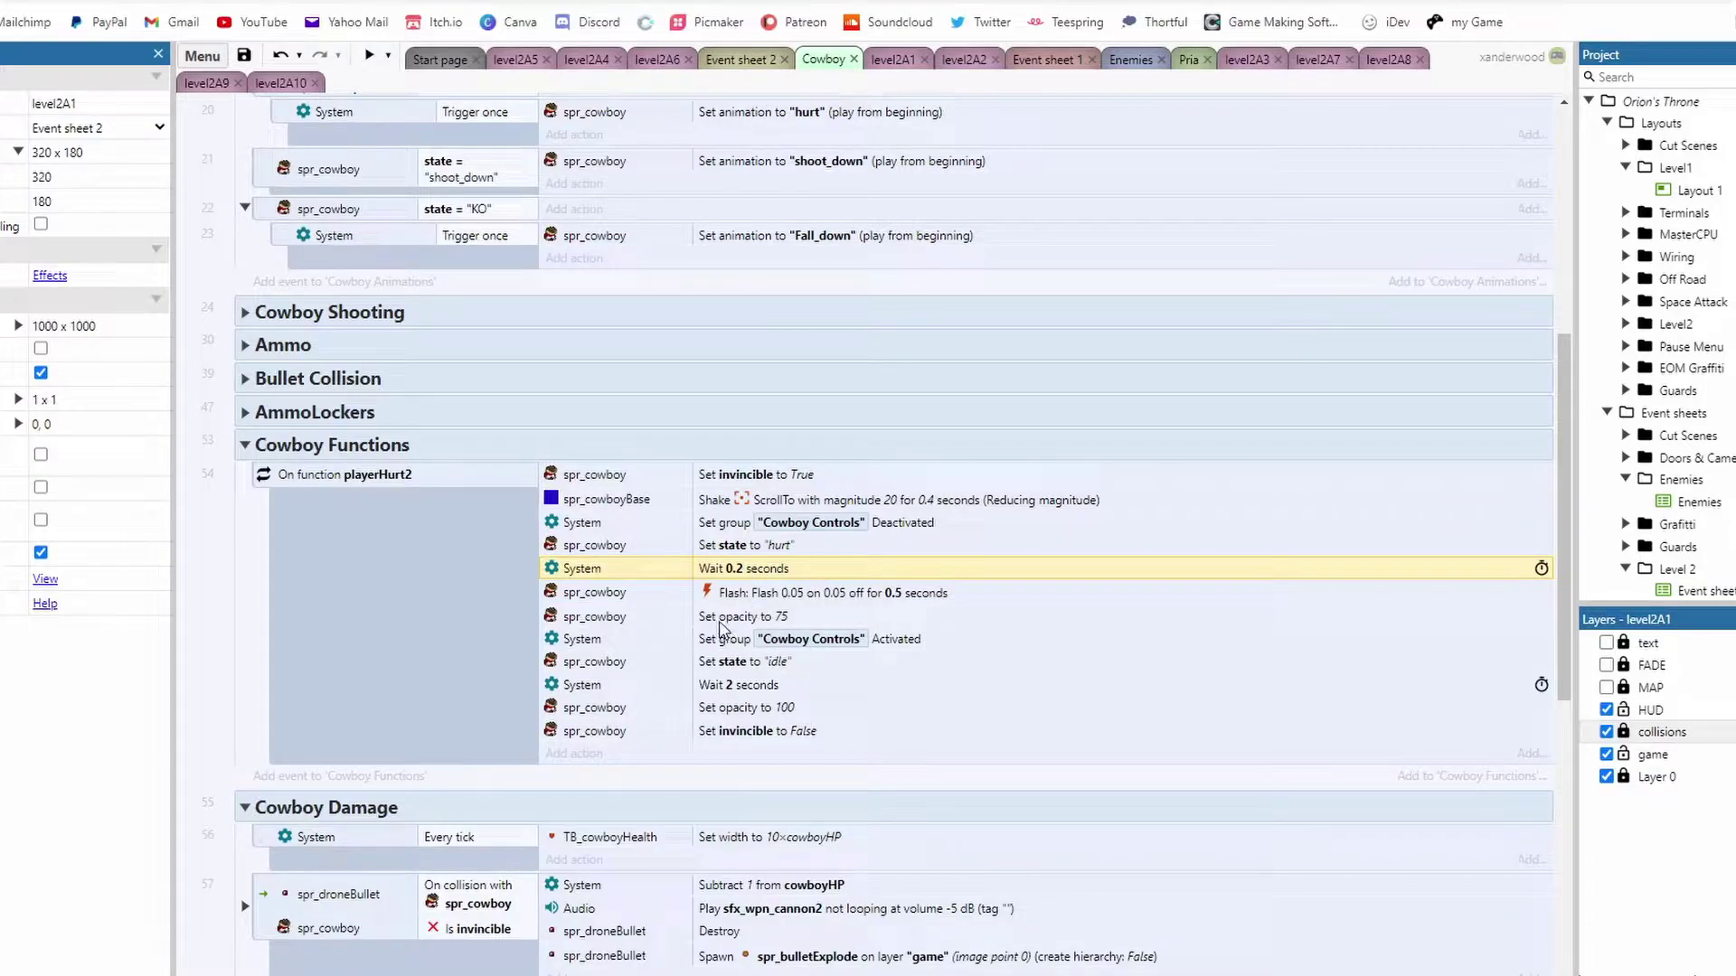
{"action": "left_click", "coordinate": [841, 594]}
{"action": "left_click", "coordinate": [721, 623]}
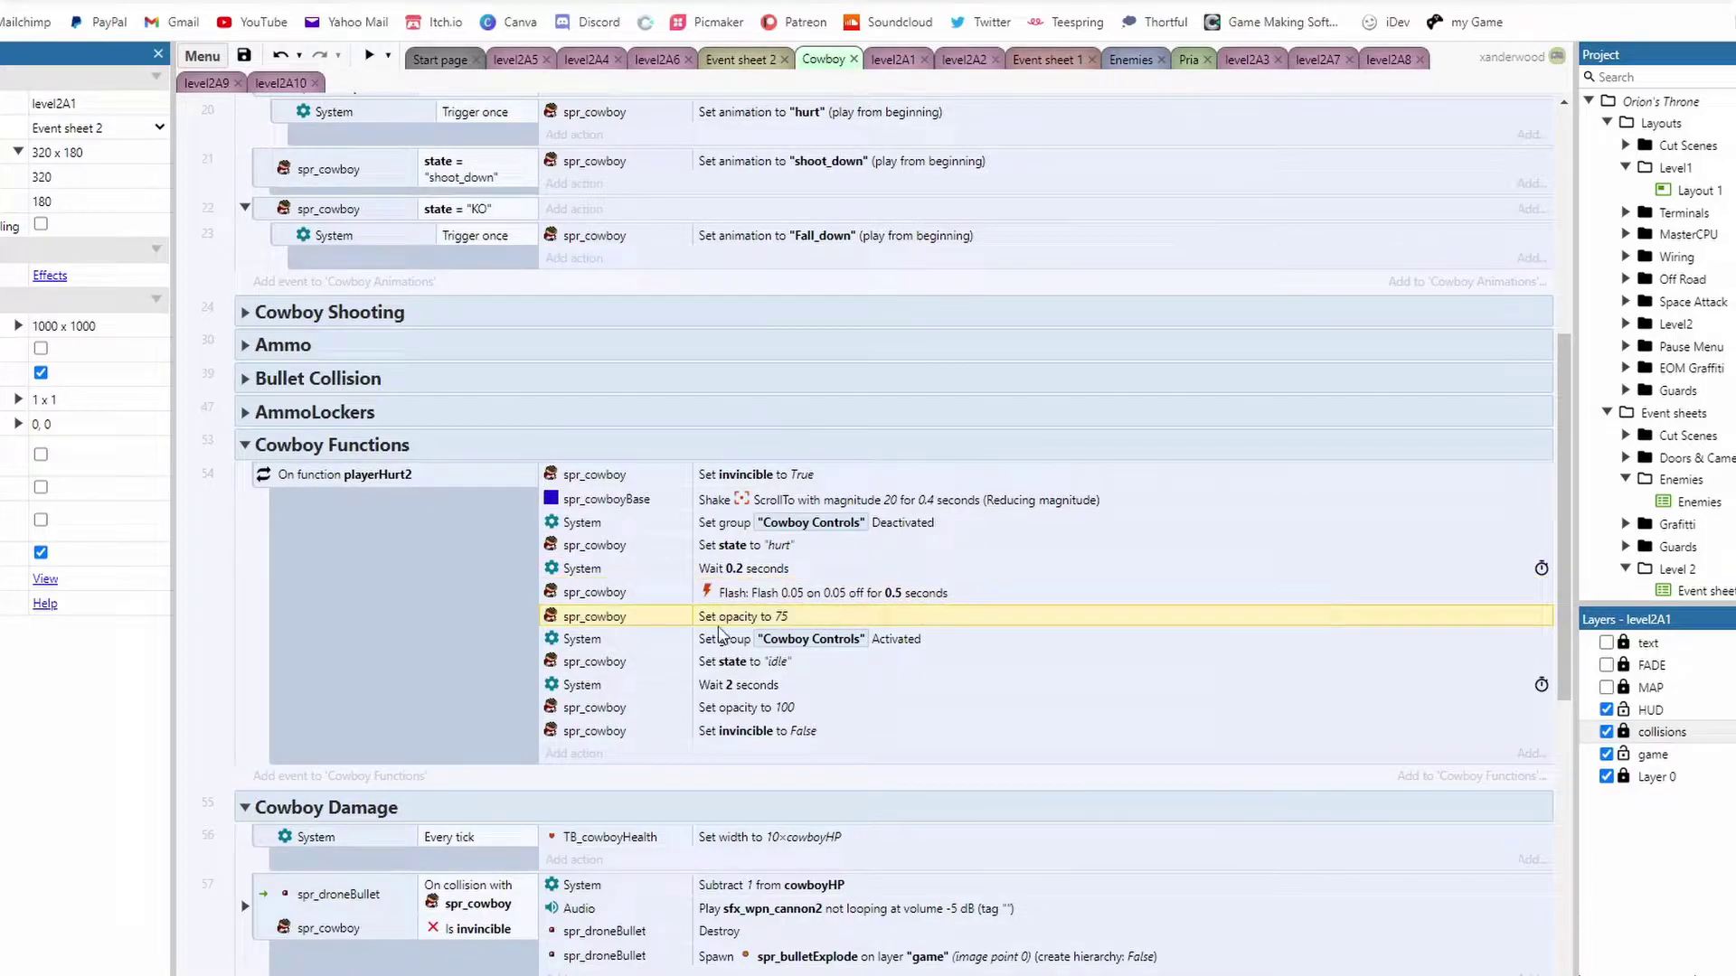
{"action": "left_click", "coordinate": [748, 643]}
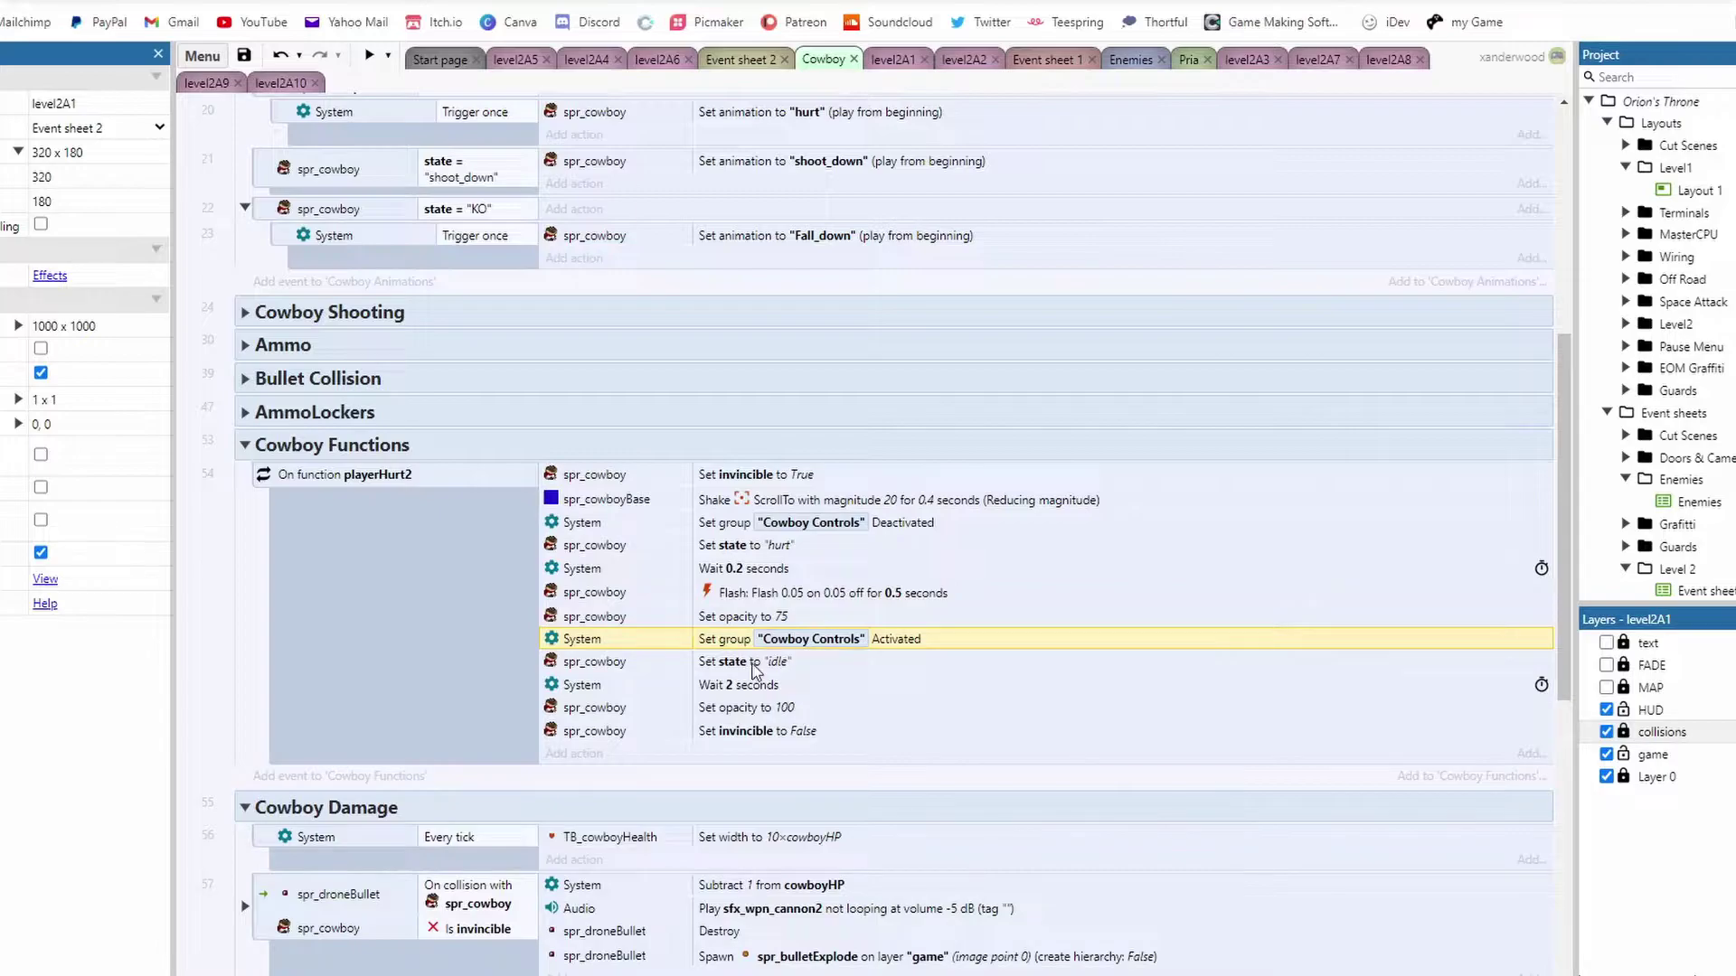
{"action": "left_click", "coordinate": [770, 713]}
{"action": "left_click", "coordinate": [747, 690]}
{"action": "left_click", "coordinate": [754, 734]}
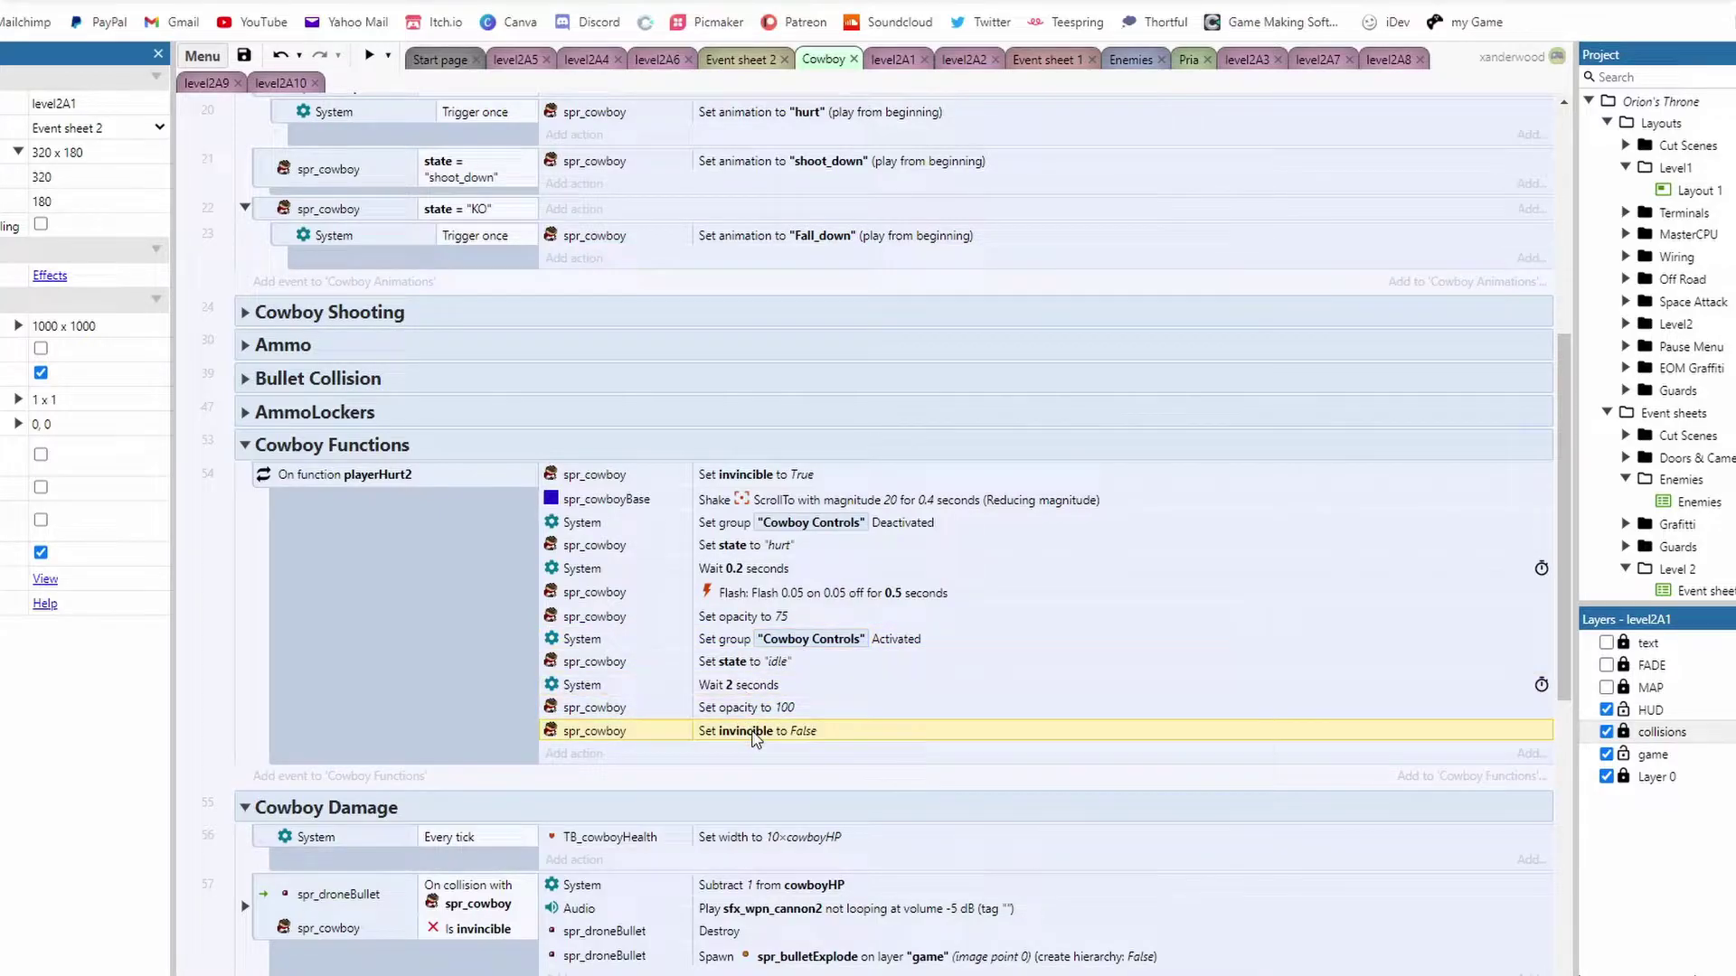
{"action": "scroll", "coordinate": [911, 623], "scroll_direction": "up", "scroll_amount": 5}
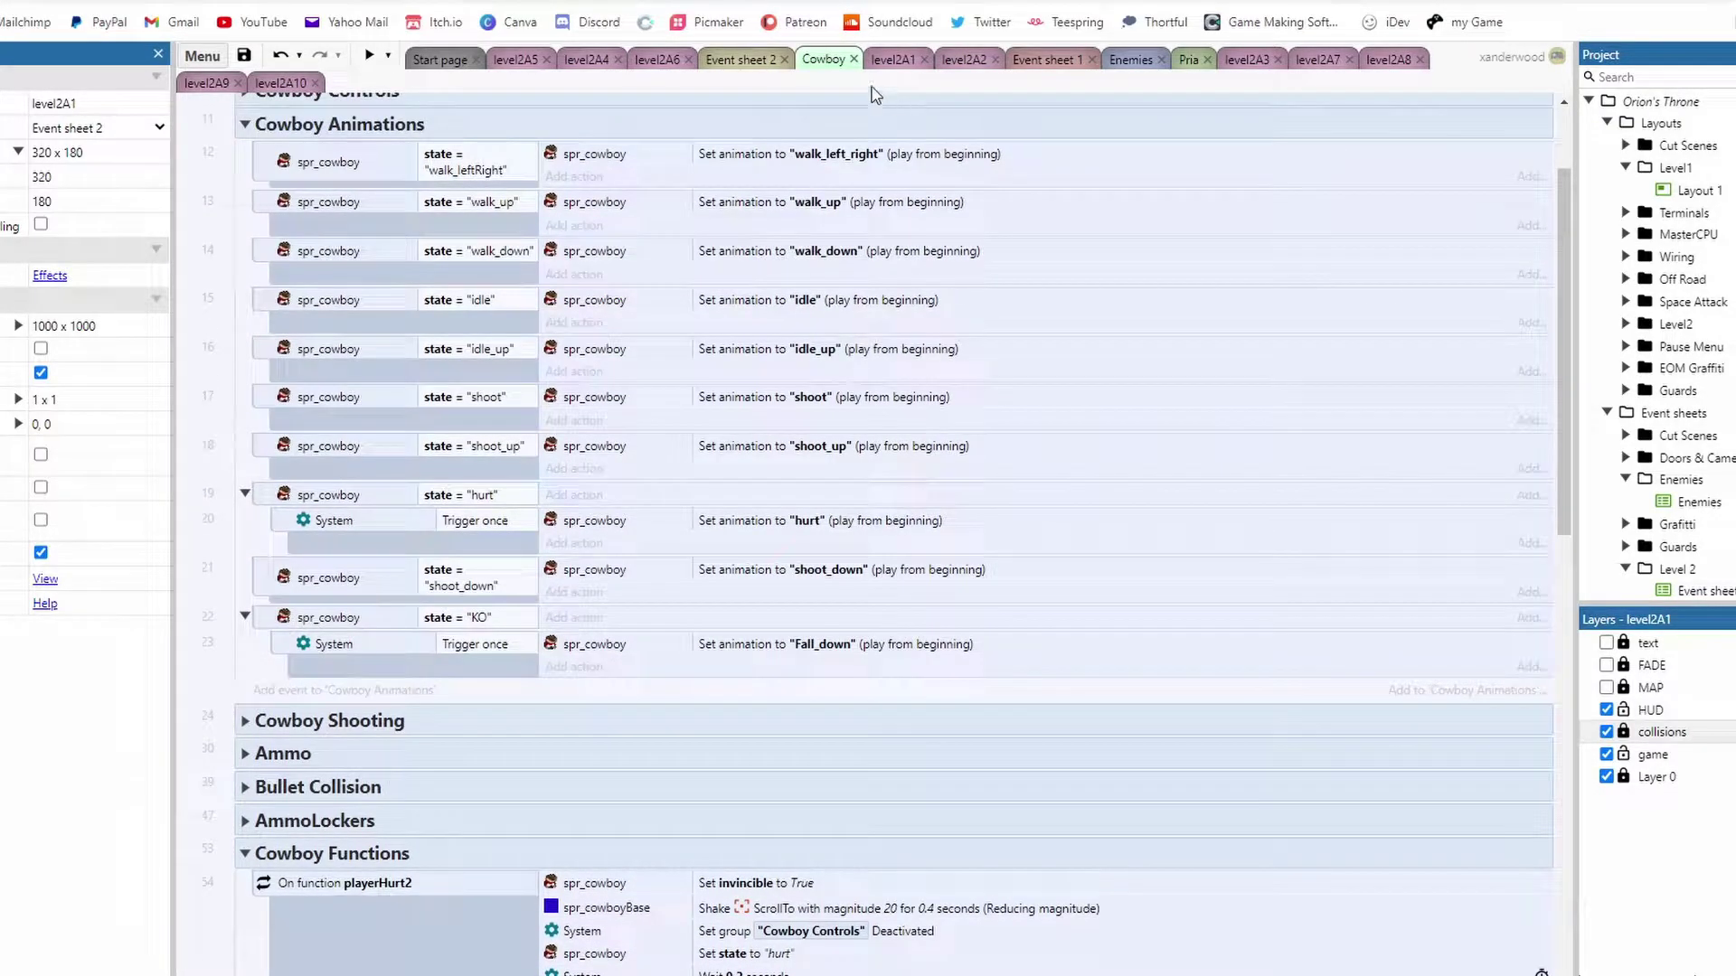
Open the Enemies event sheet and expand the Wall Guns group.
{"action": "left_click", "coordinate": [754, 60]}
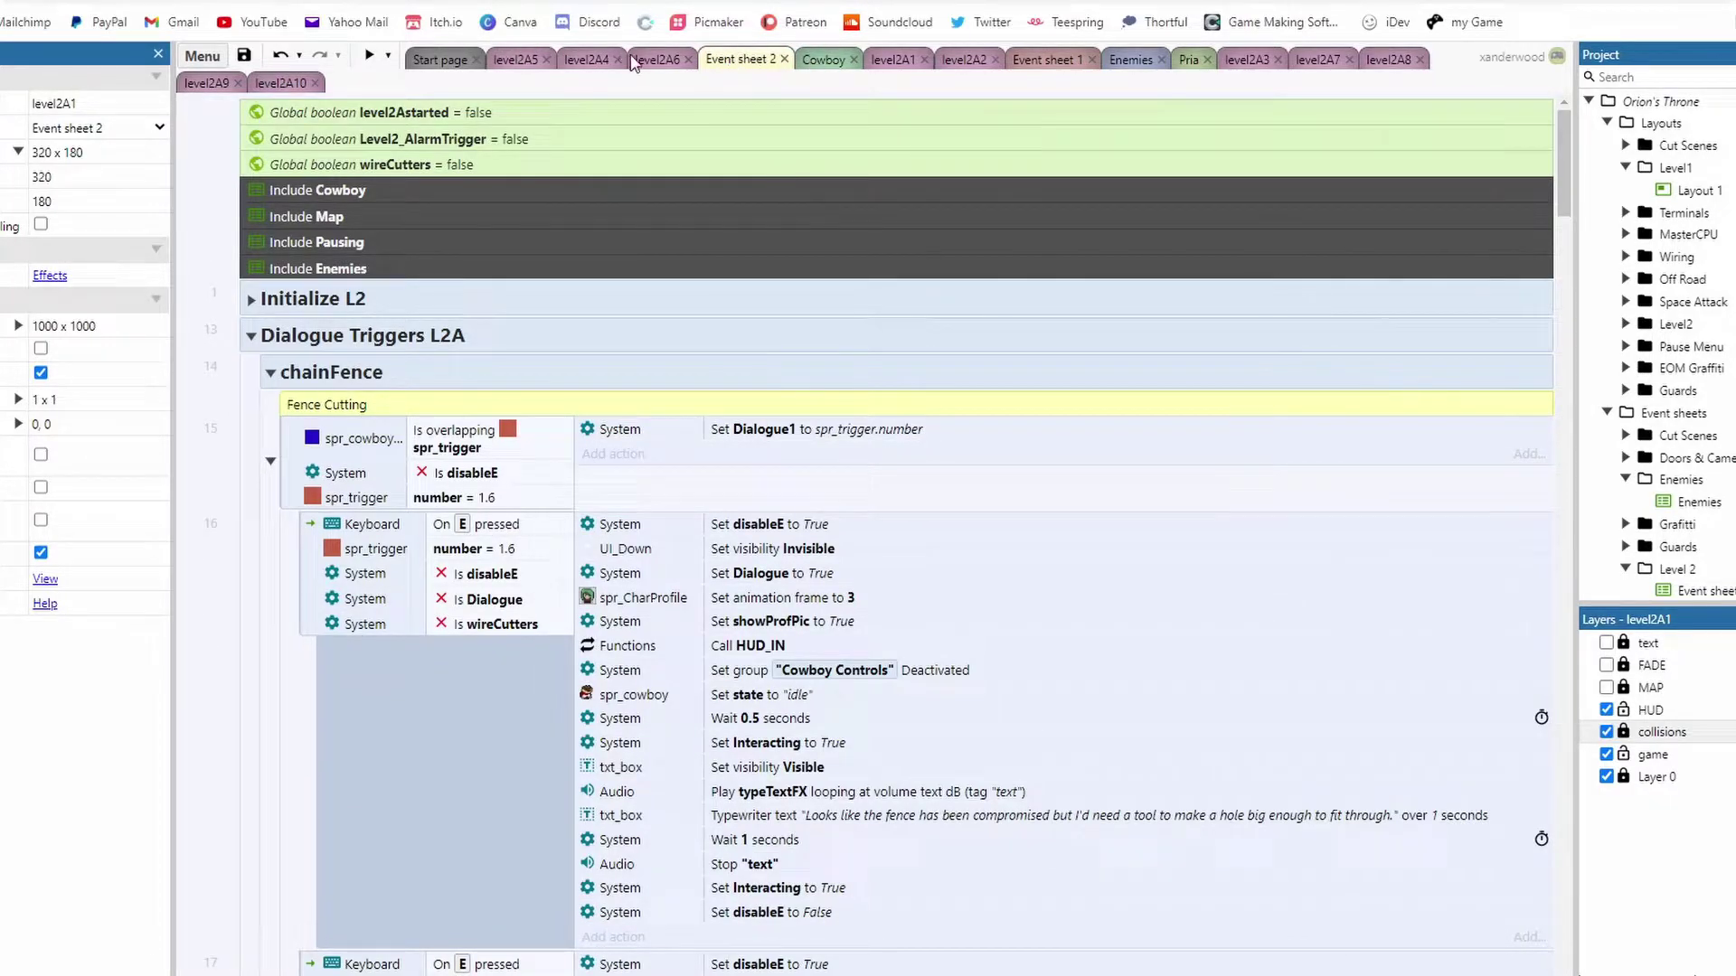
{"action": "left_click", "coordinate": [515, 60]}
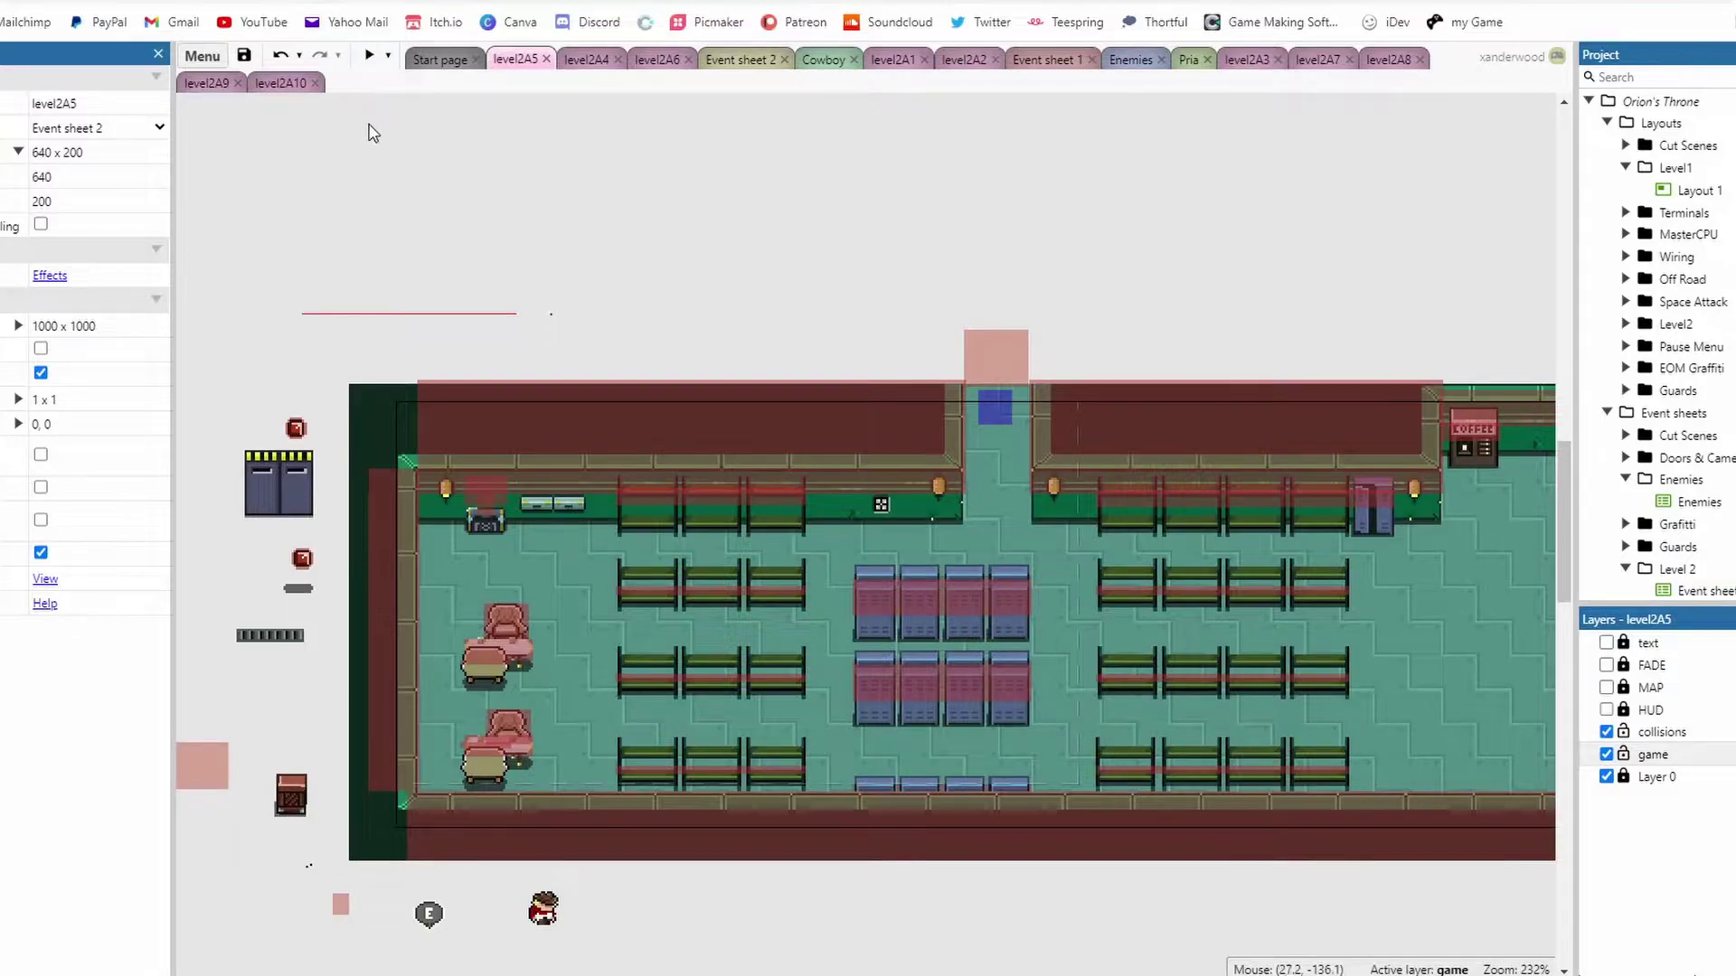
{"action": "left_click", "coordinate": [216, 83]}
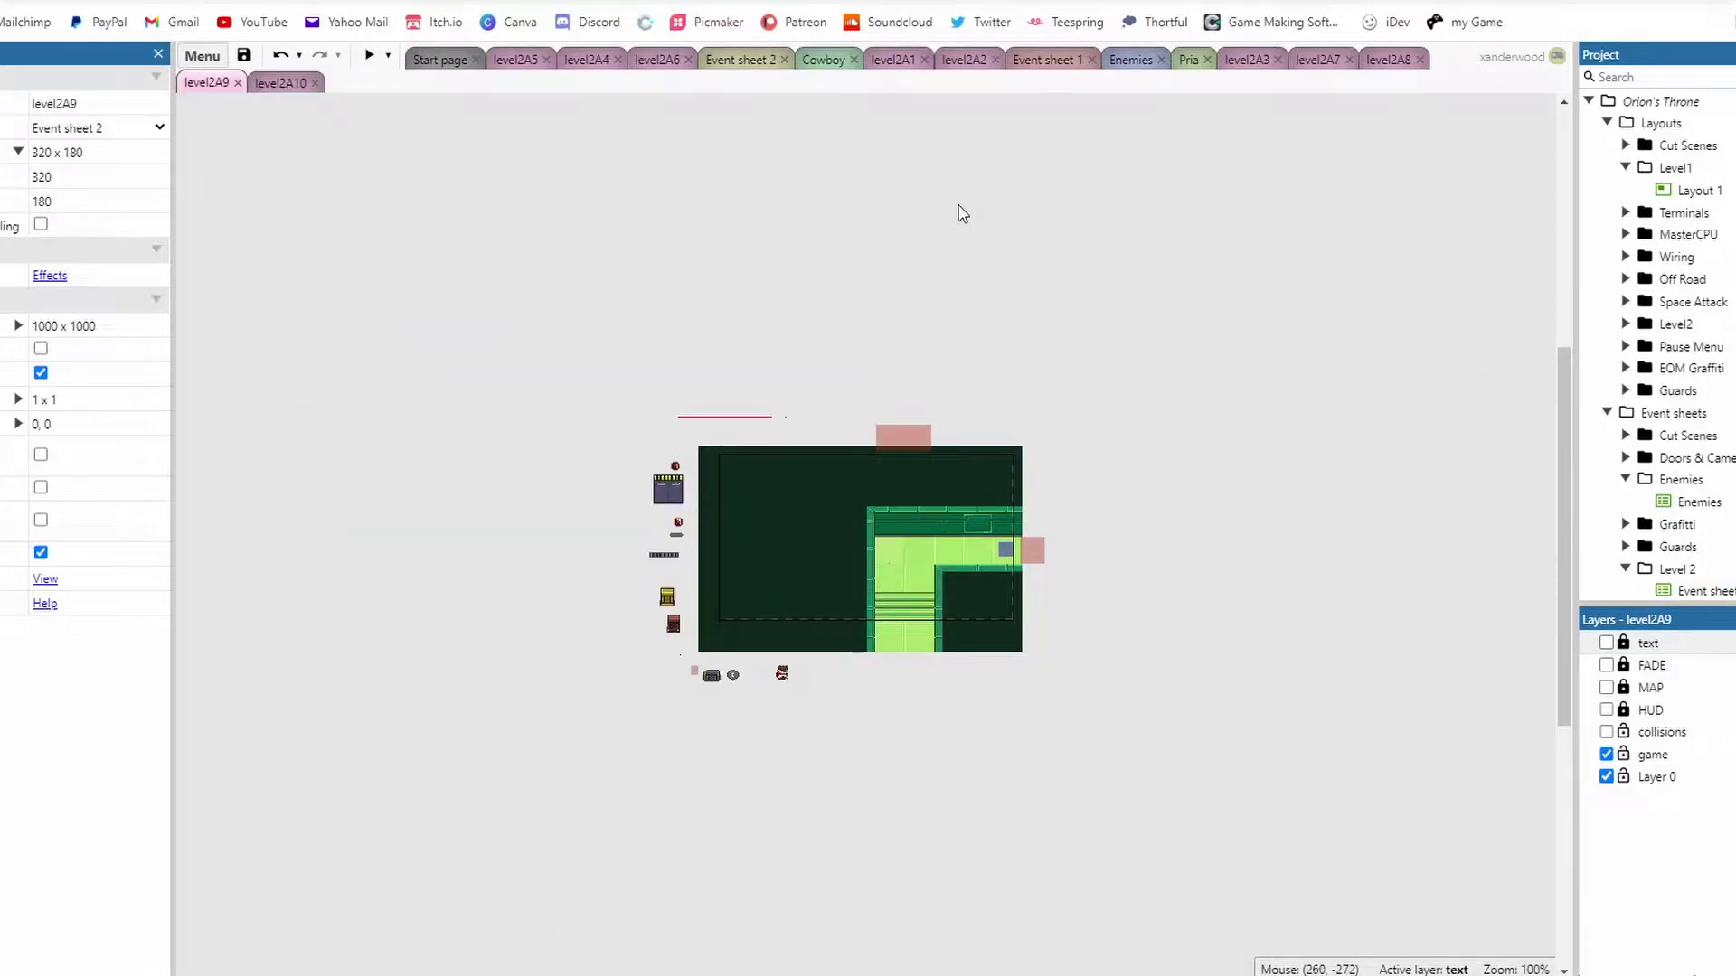
{"action": "left_click", "coordinate": [1131, 60]}
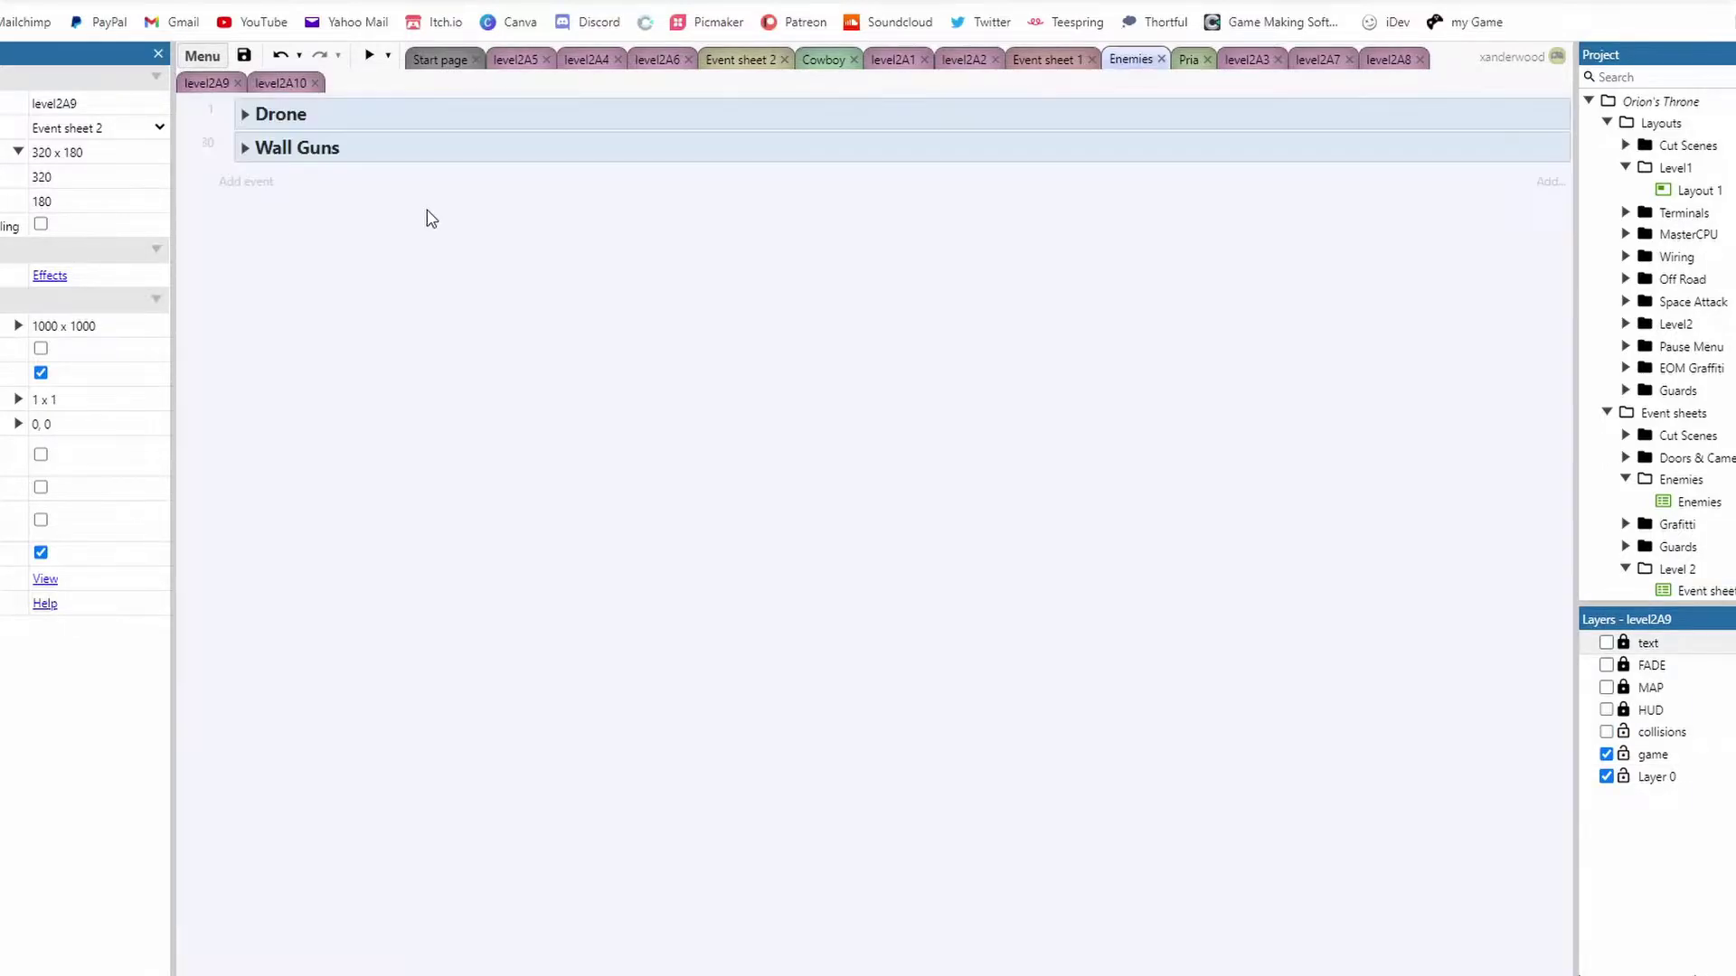
{"action": "left_click", "coordinate": [246, 148]}
{"action": "left_click", "coordinate": [299, 152]}
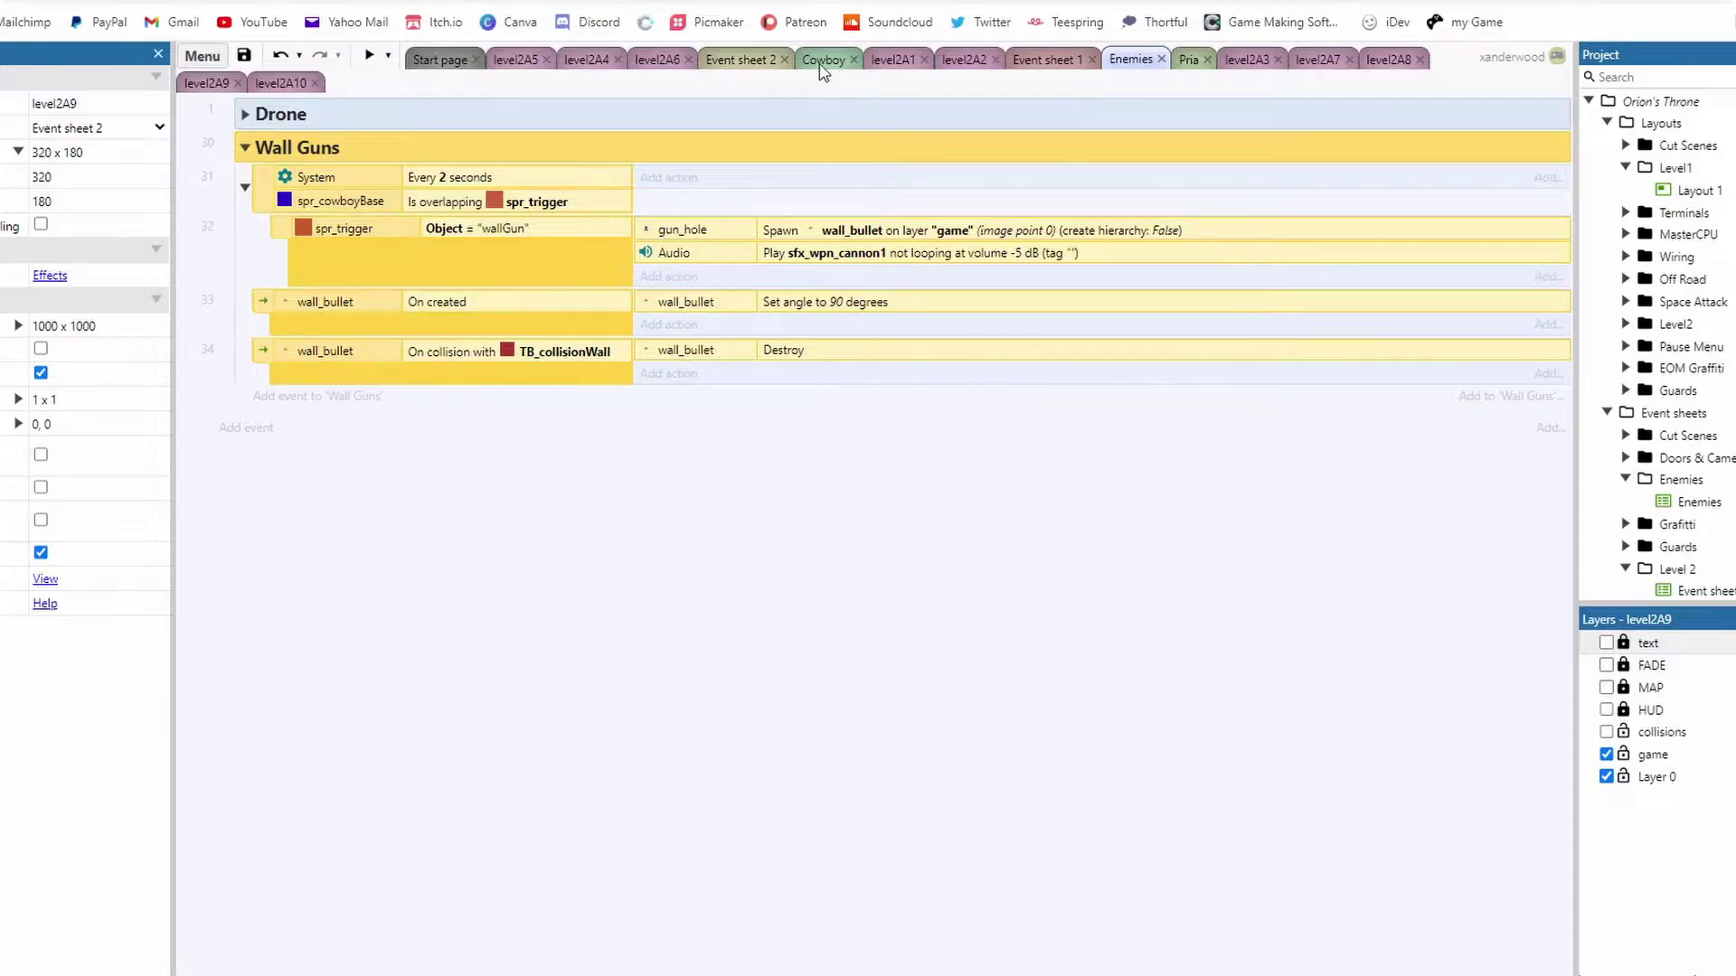
Review the included event sheets listed at the start of Event sheet 2, from Cowboy to Enemies.
{"action": "left_click", "coordinate": [740, 59]}
{"action": "left_click", "coordinate": [366, 199]}
{"action": "key", "text": "Down"}
{"action": "key", "text": "Down"}
{"action": "key", "text": "Down"}
{"action": "key", "text": "Up"}
{"action": "key", "text": "Up"}
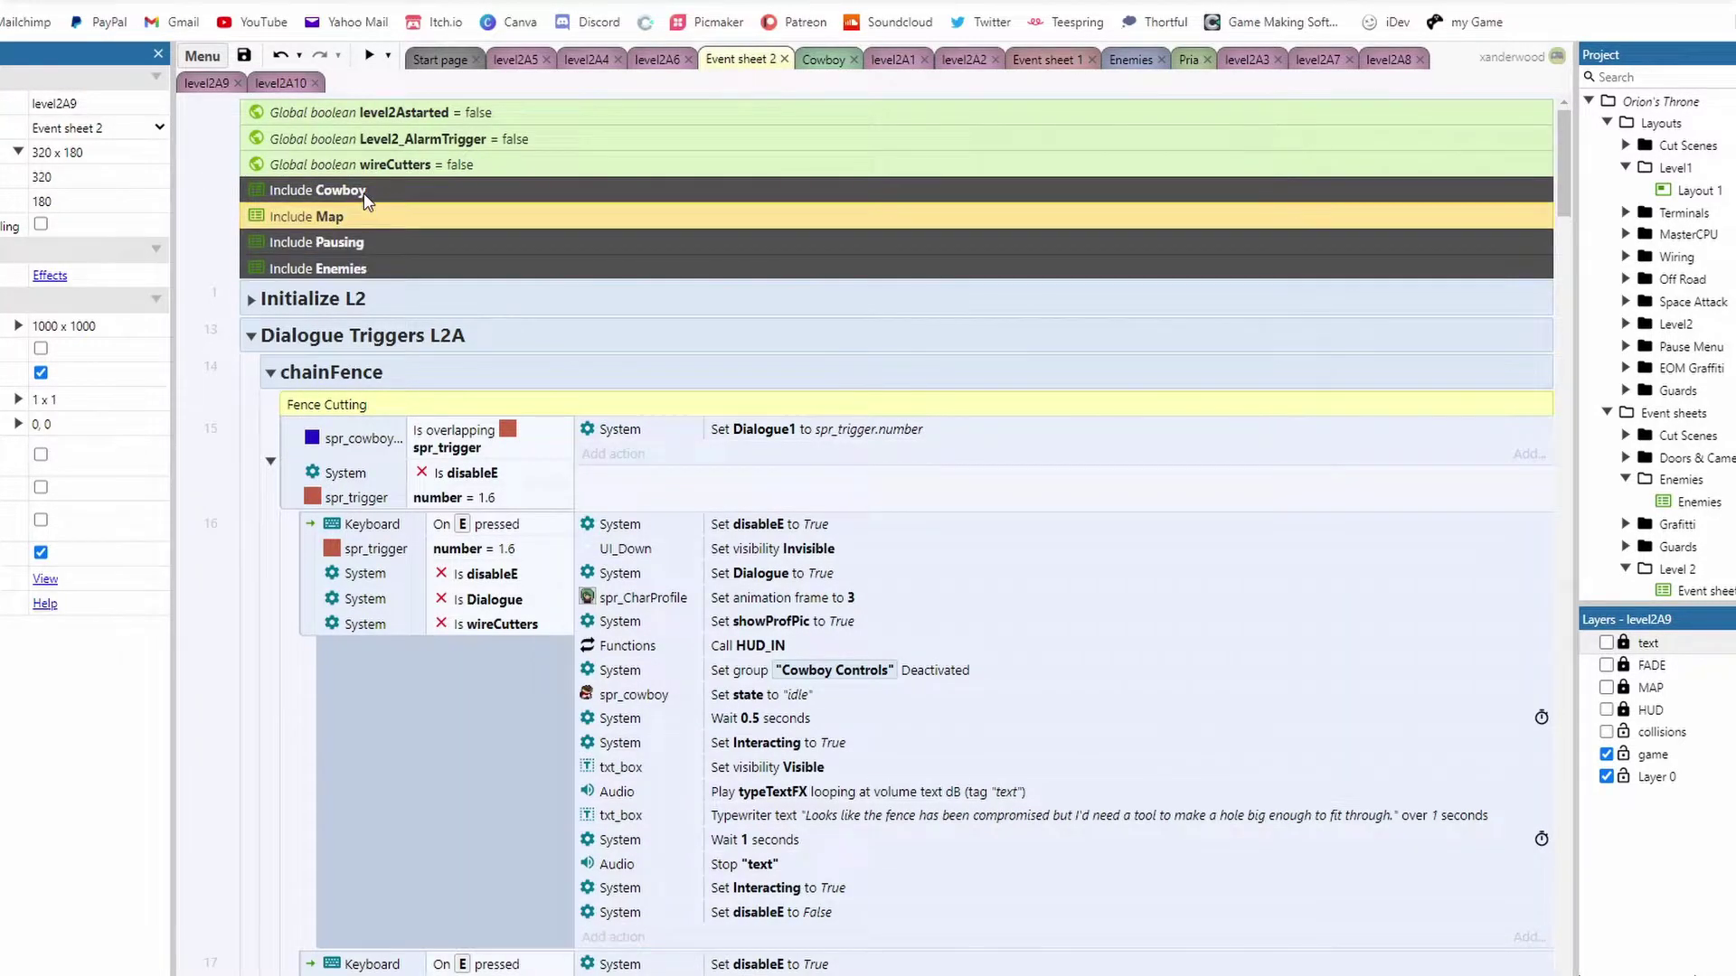
{"action": "key", "text": "Up"}
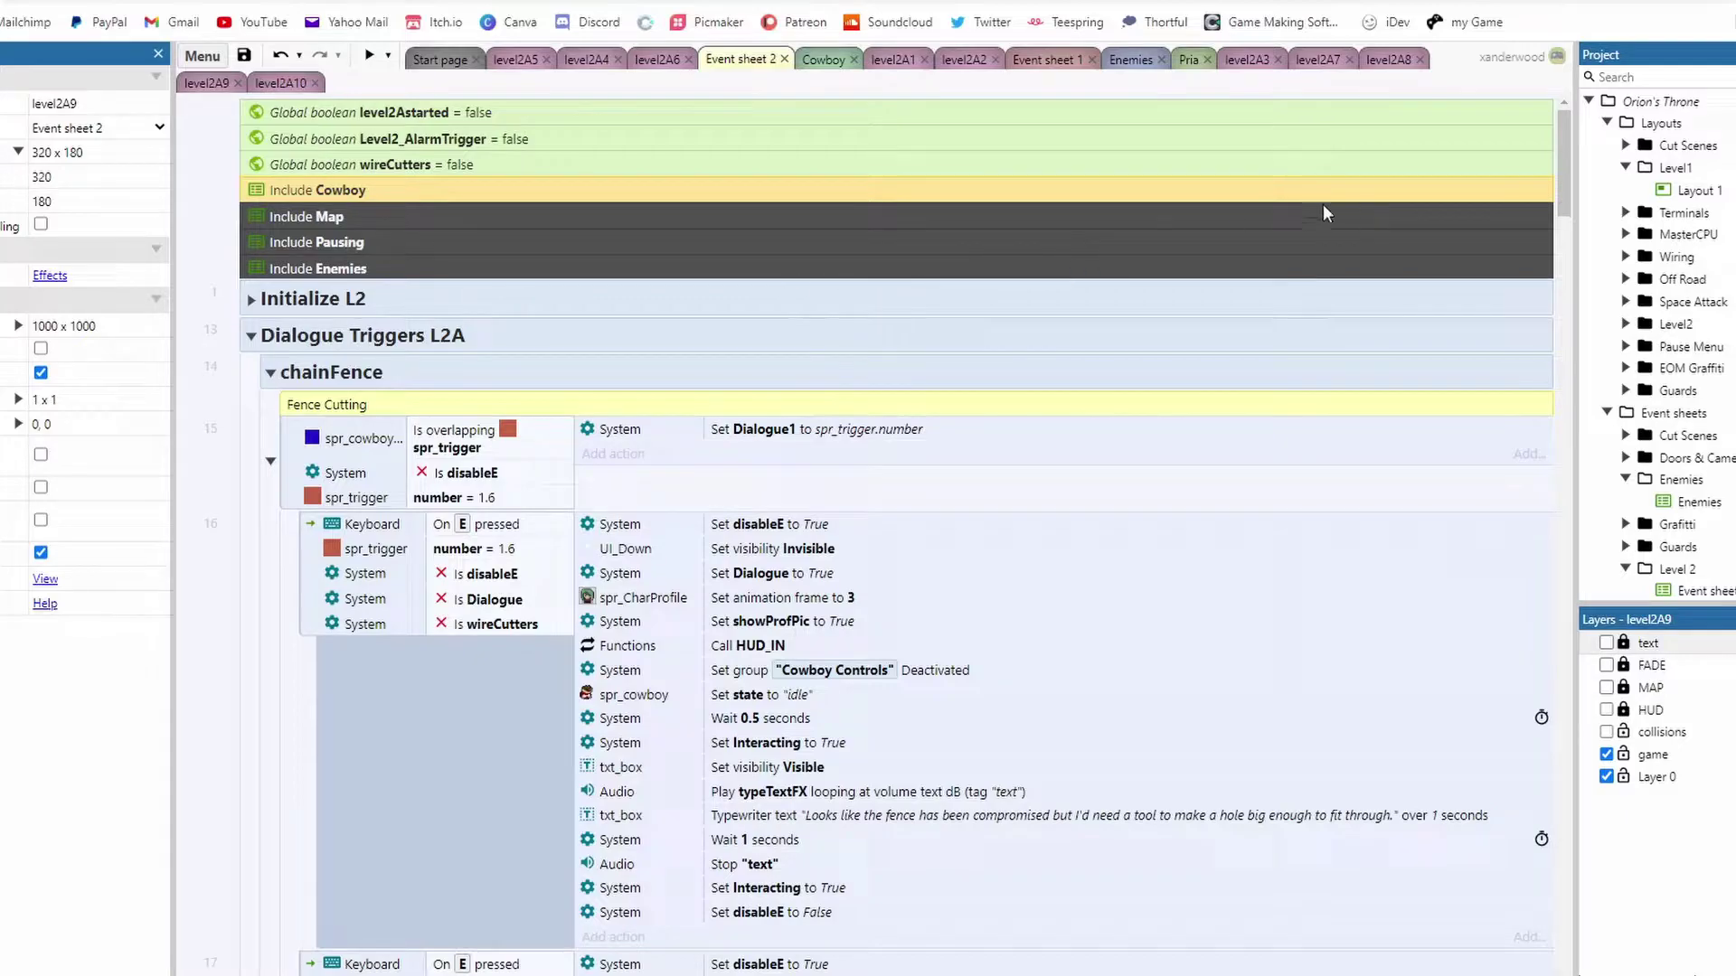
Return to the Enemies event sheet and examine the Wall Guns timer, the cowboy's overlap with spr_trigger and the wall_bullet spawn action.
{"action": "left_click", "coordinate": [1130, 60]}
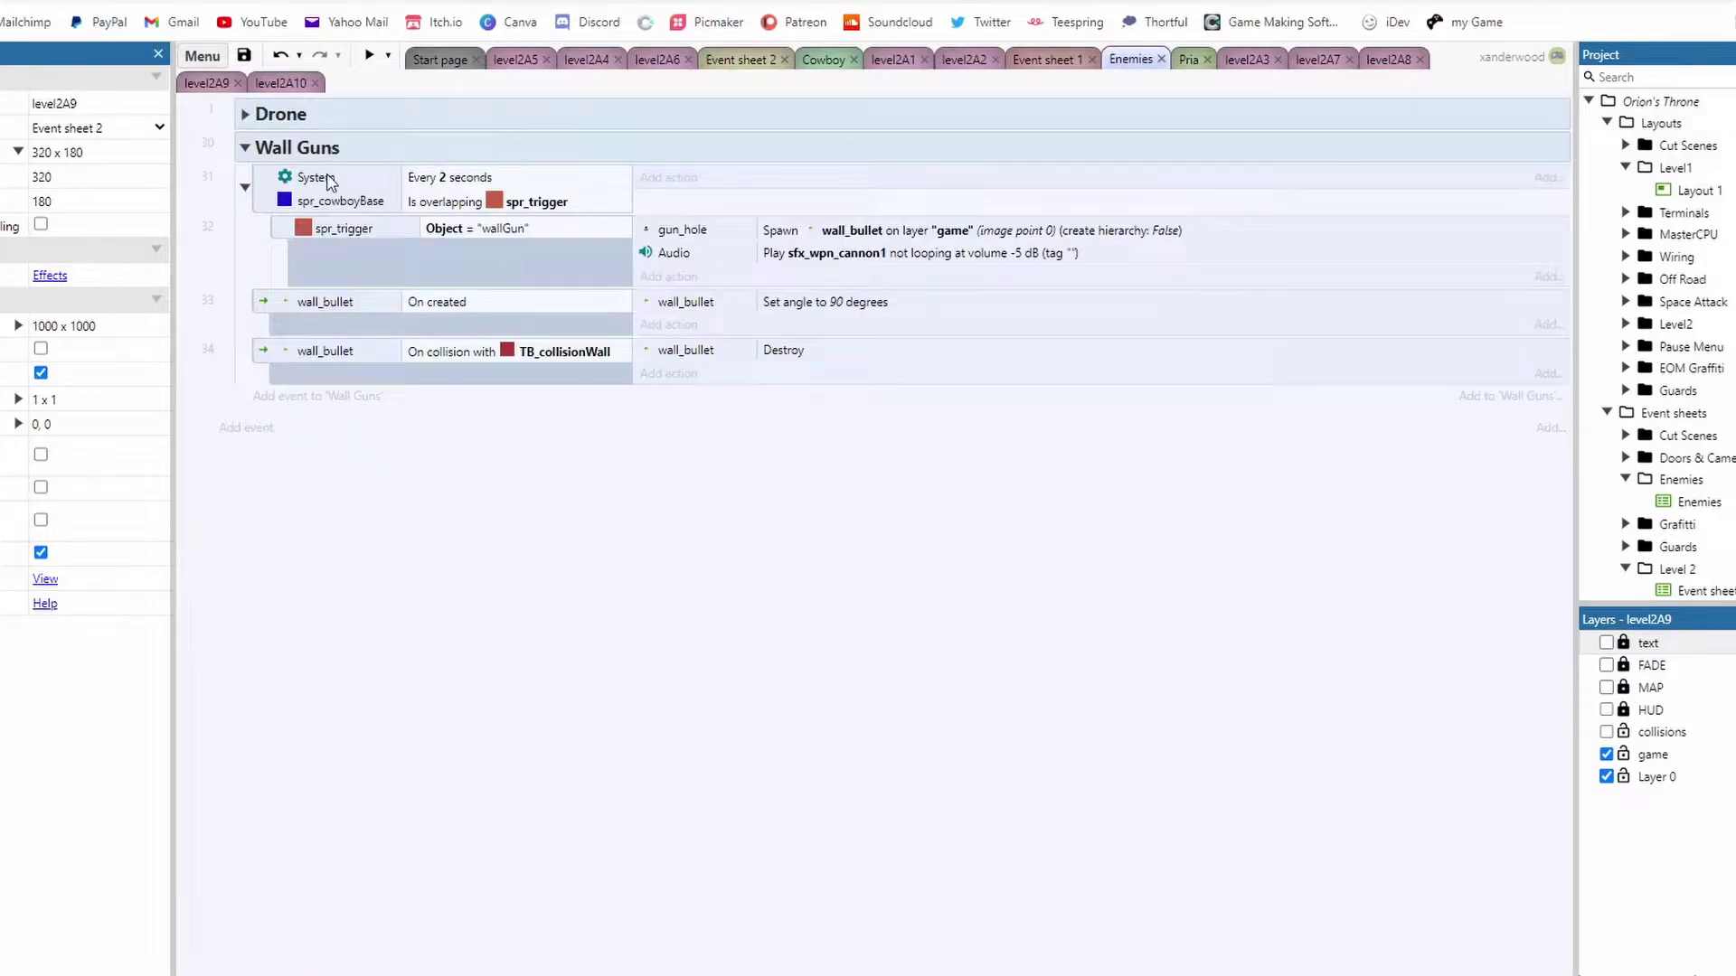
{"action": "left_click", "coordinate": [469, 200]}
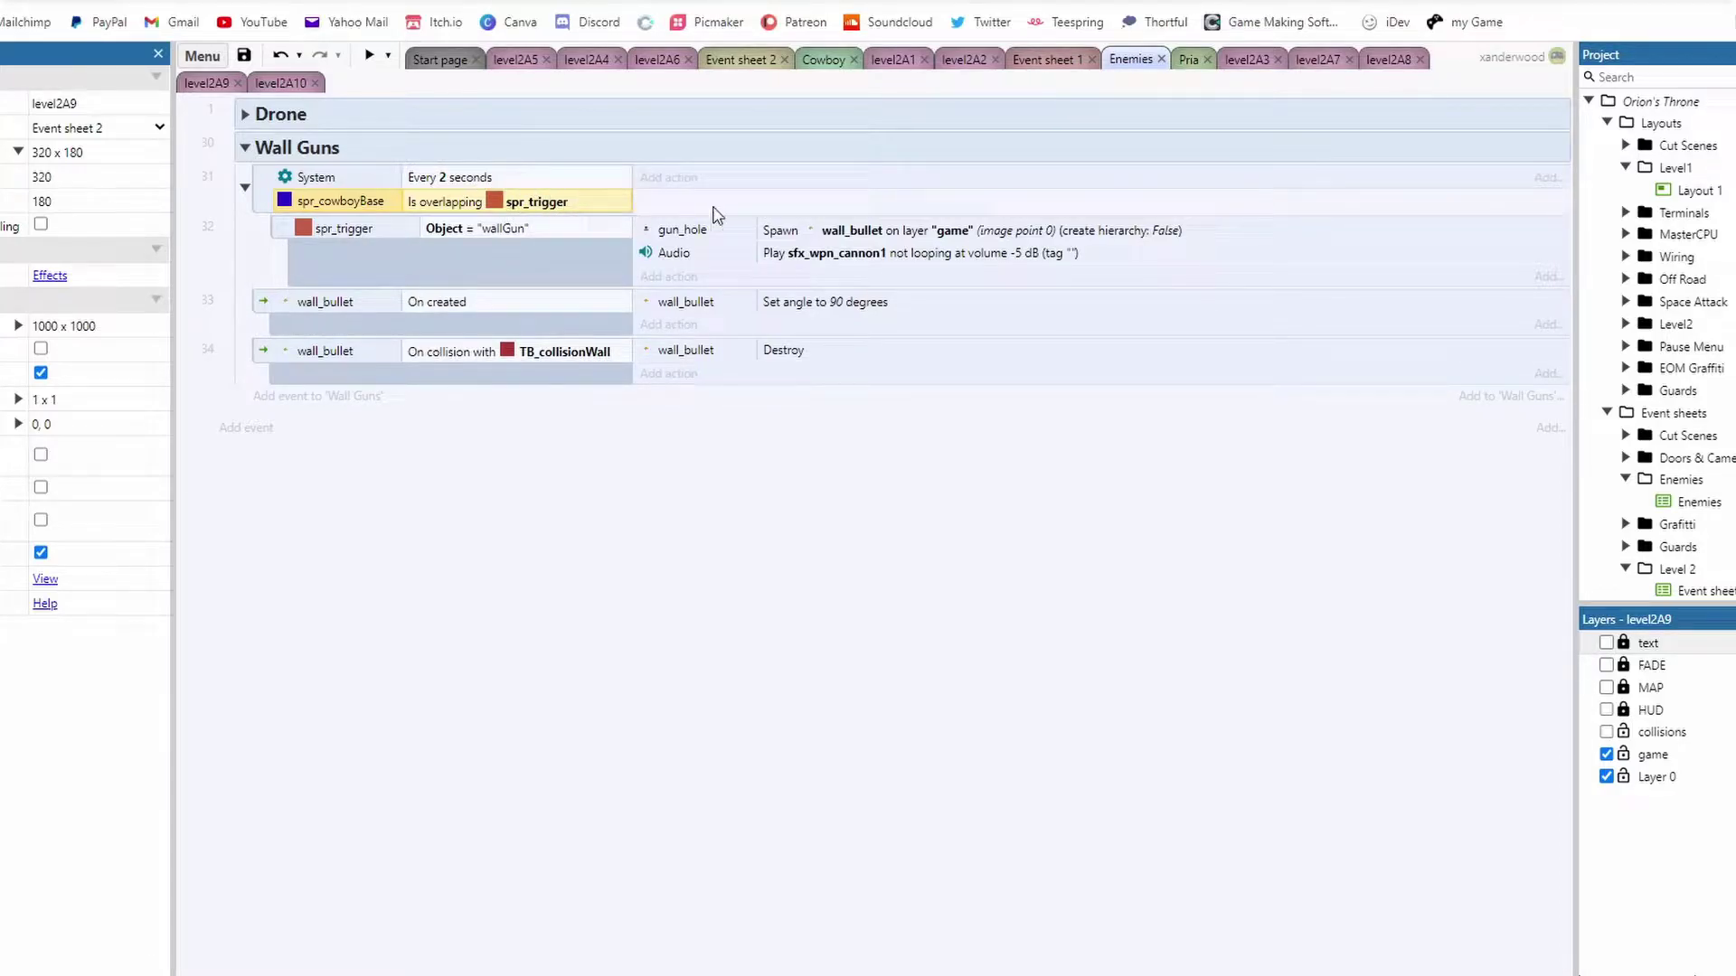
{"action": "left_click", "coordinate": [526, 180]}
{"action": "left_click", "coordinate": [857, 251]}
{"action": "left_click", "coordinate": [818, 234]}
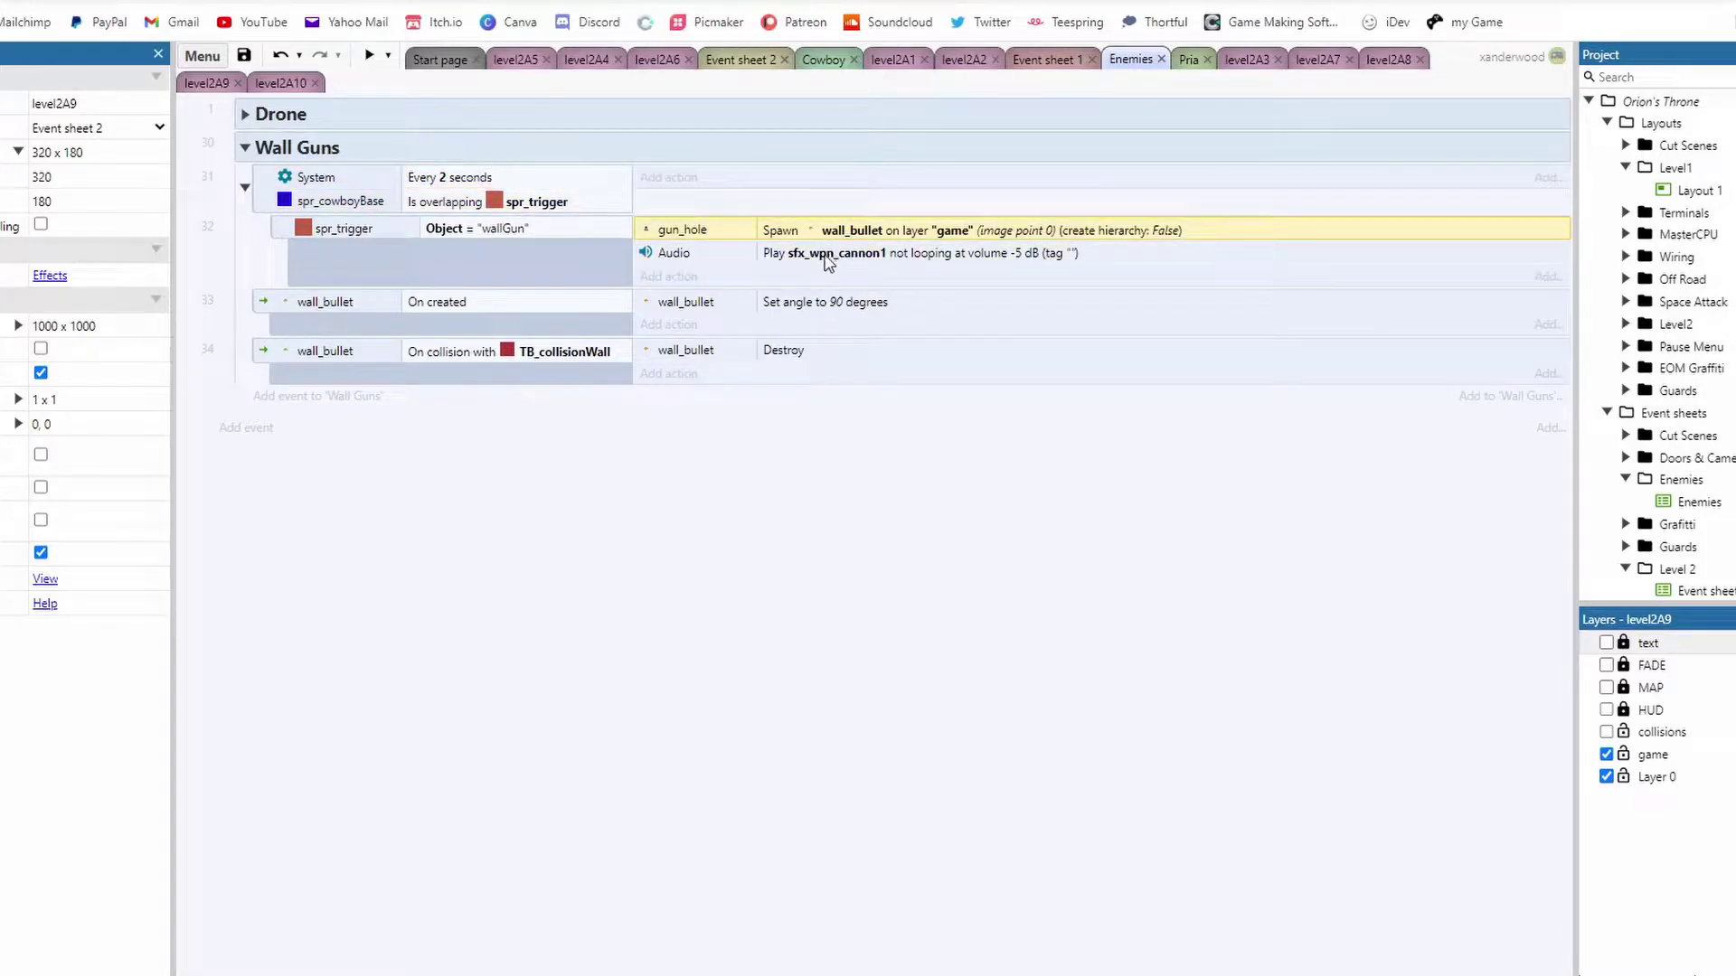
{"action": "left_click", "coordinate": [549, 242]}
{"action": "left_click", "coordinate": [526, 209]}
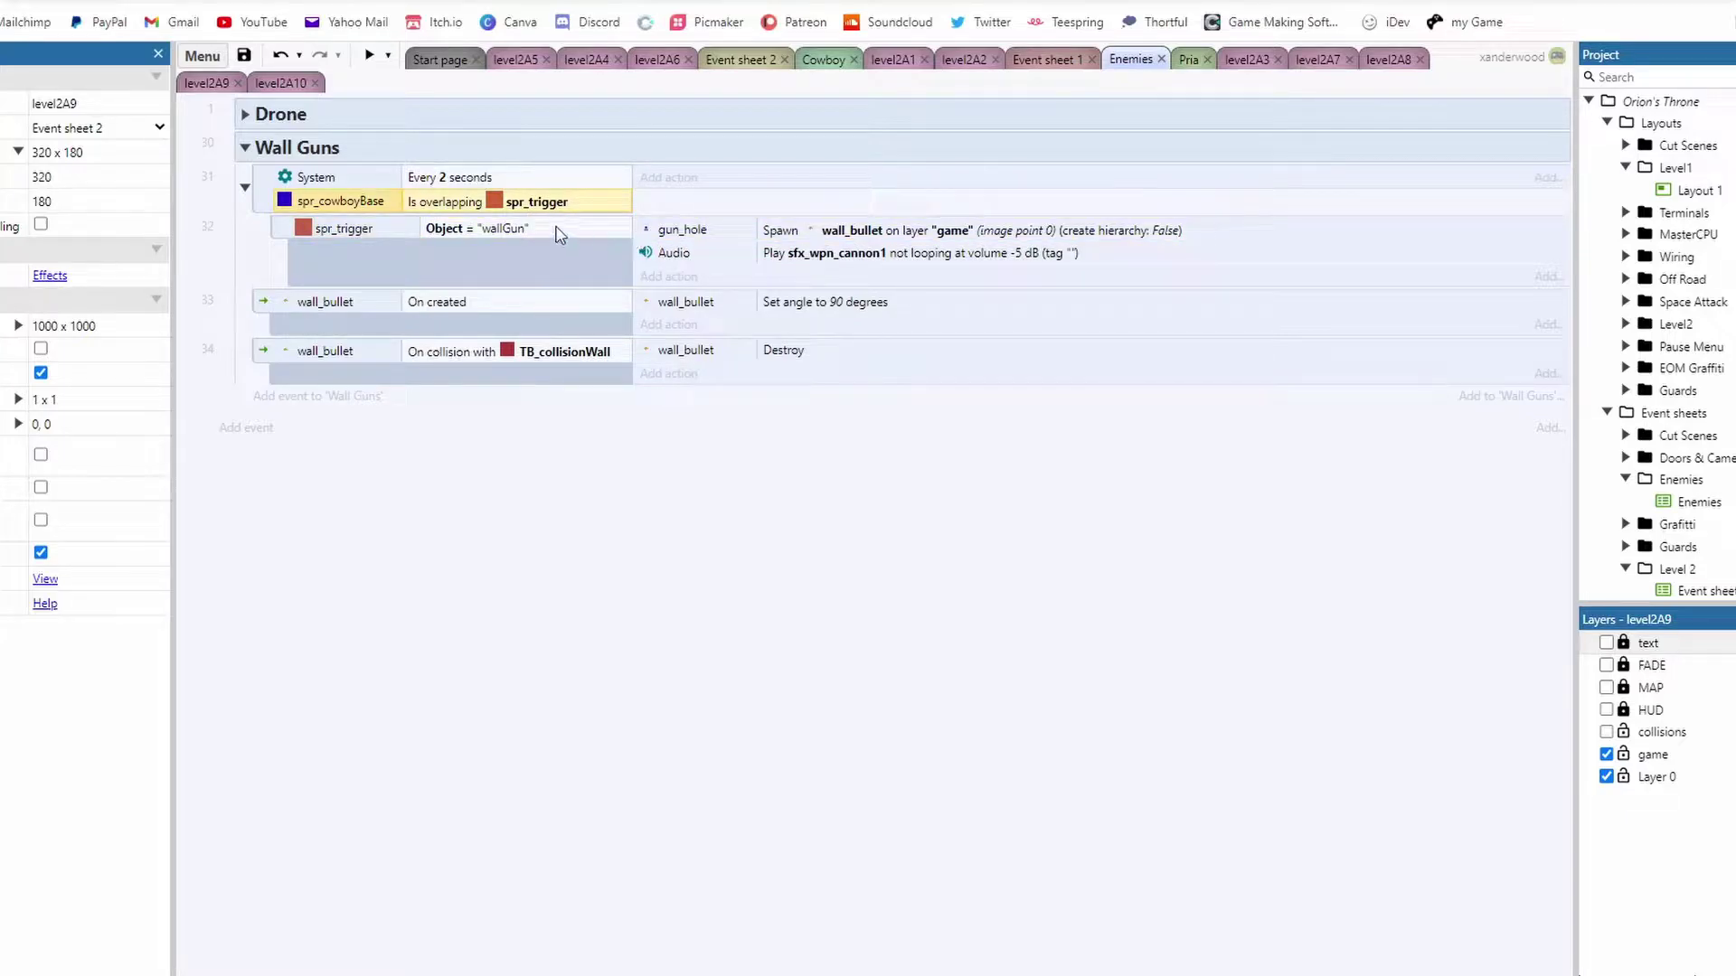
Examine the wallGun trigger sub-event's actions and the wall_bullet events for creation and collision with TB_collisionWall.
{"action": "left_click", "coordinate": [421, 243]}
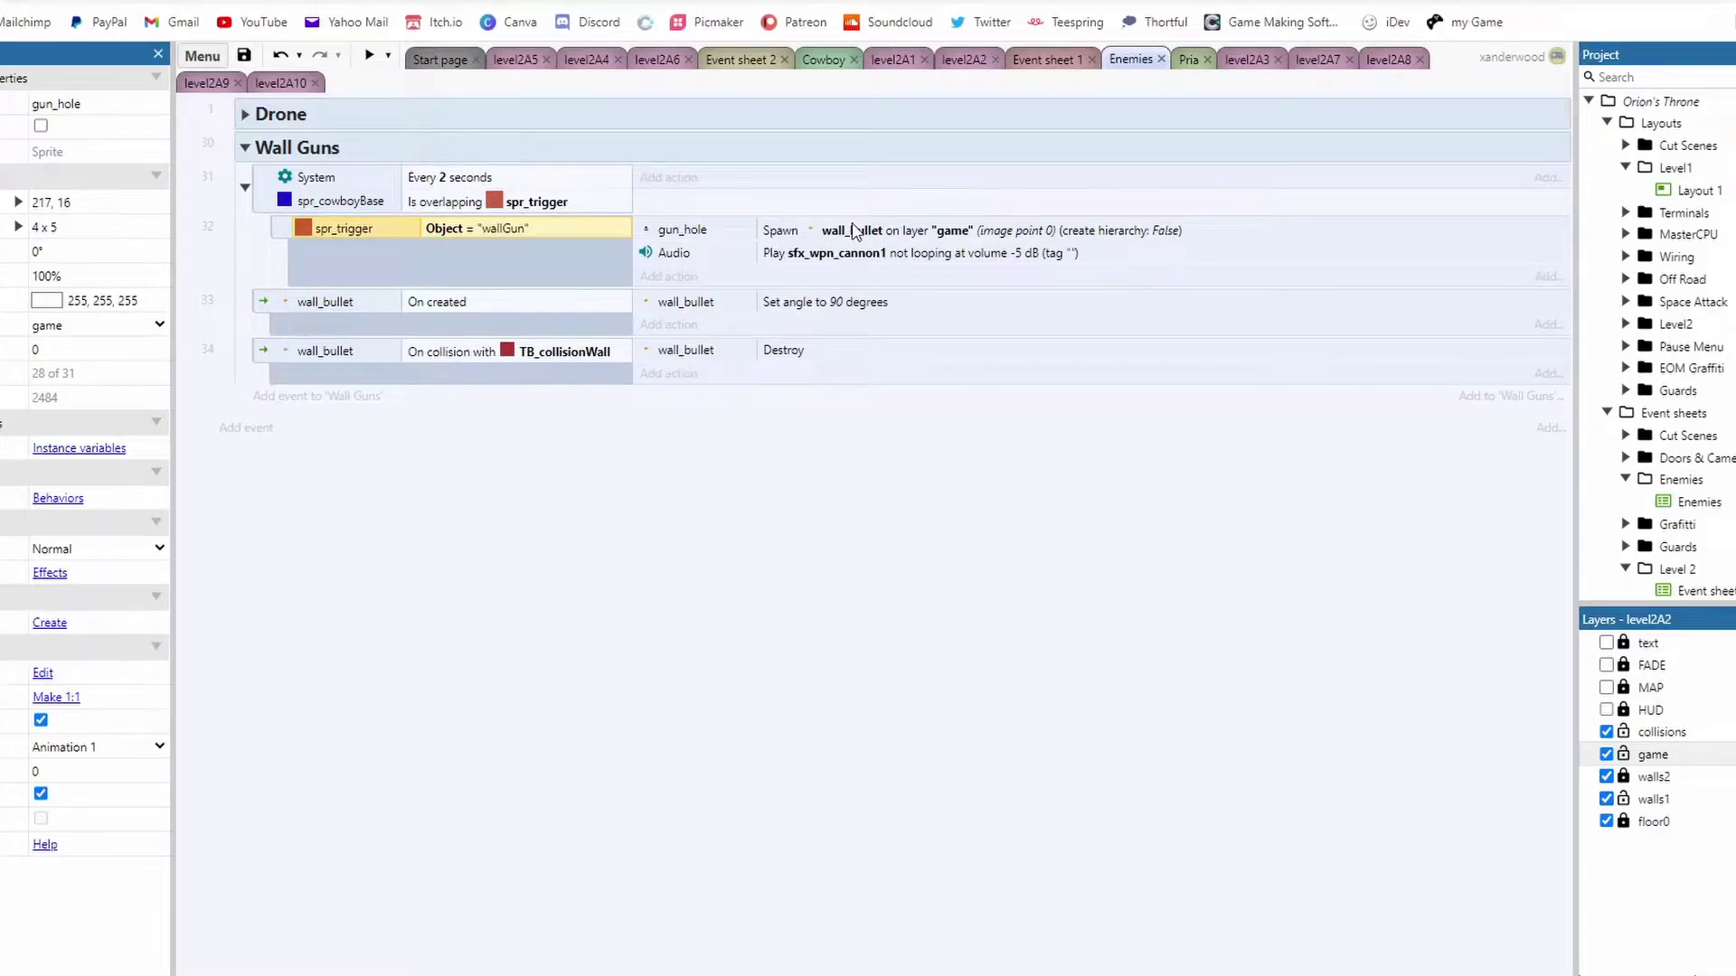
{"action": "left_click", "coordinate": [853, 232]}
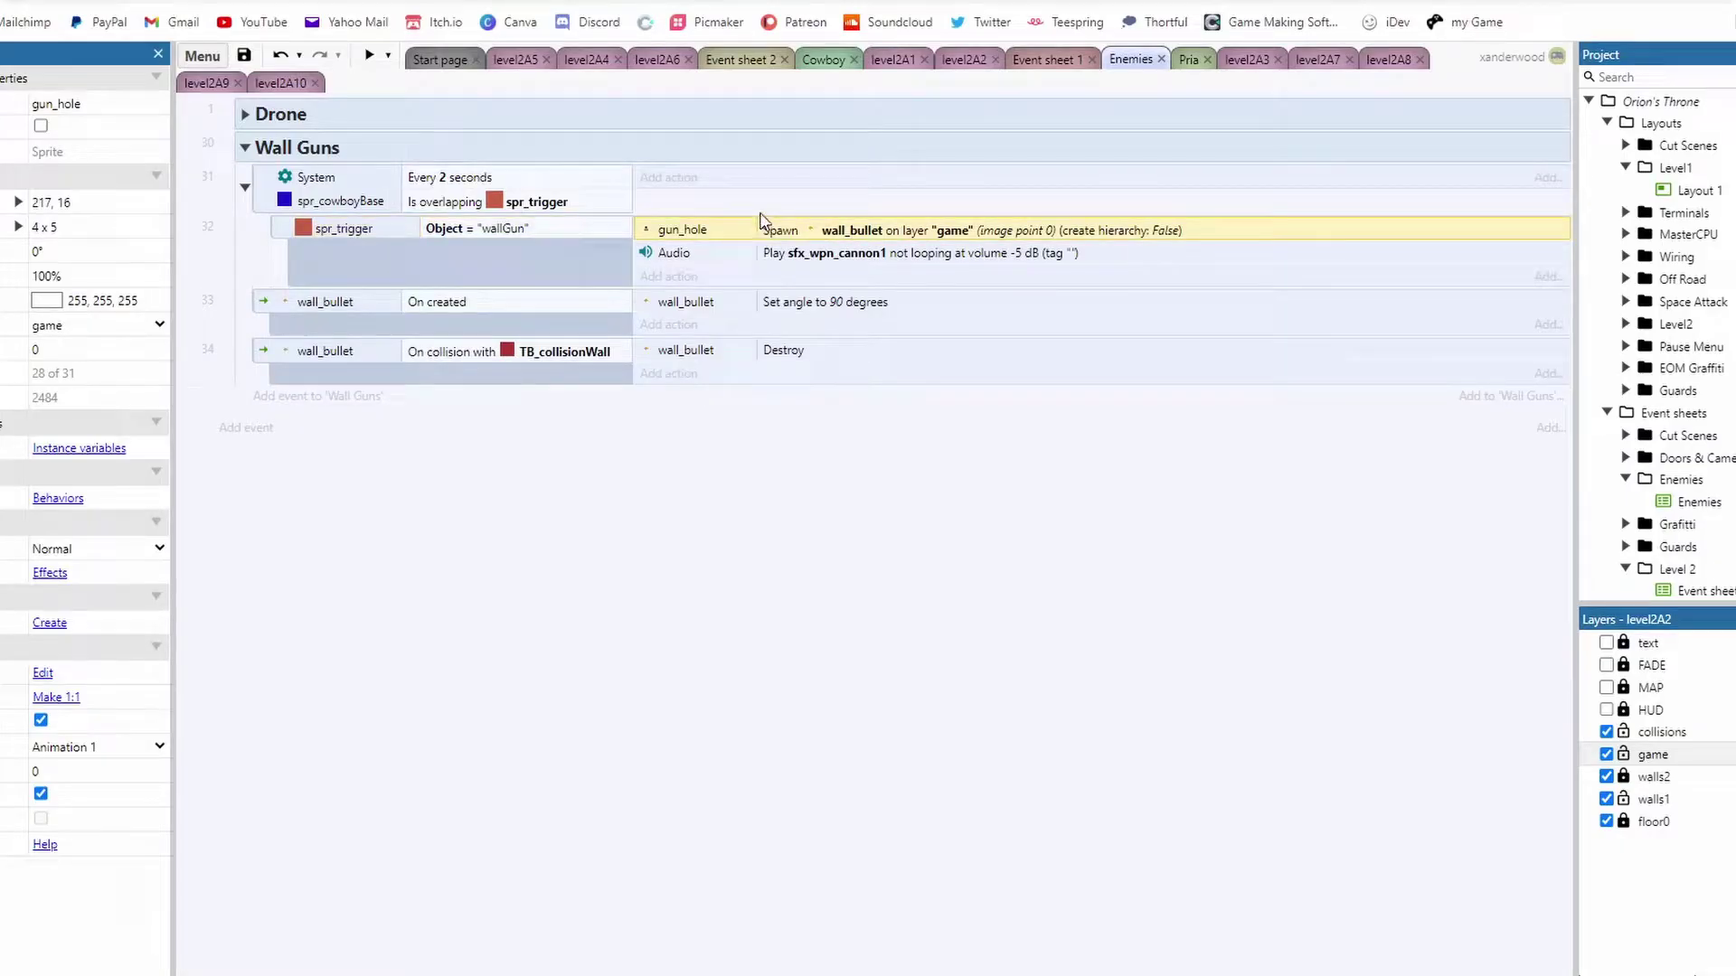
{"action": "left_click", "coordinate": [737, 252]}
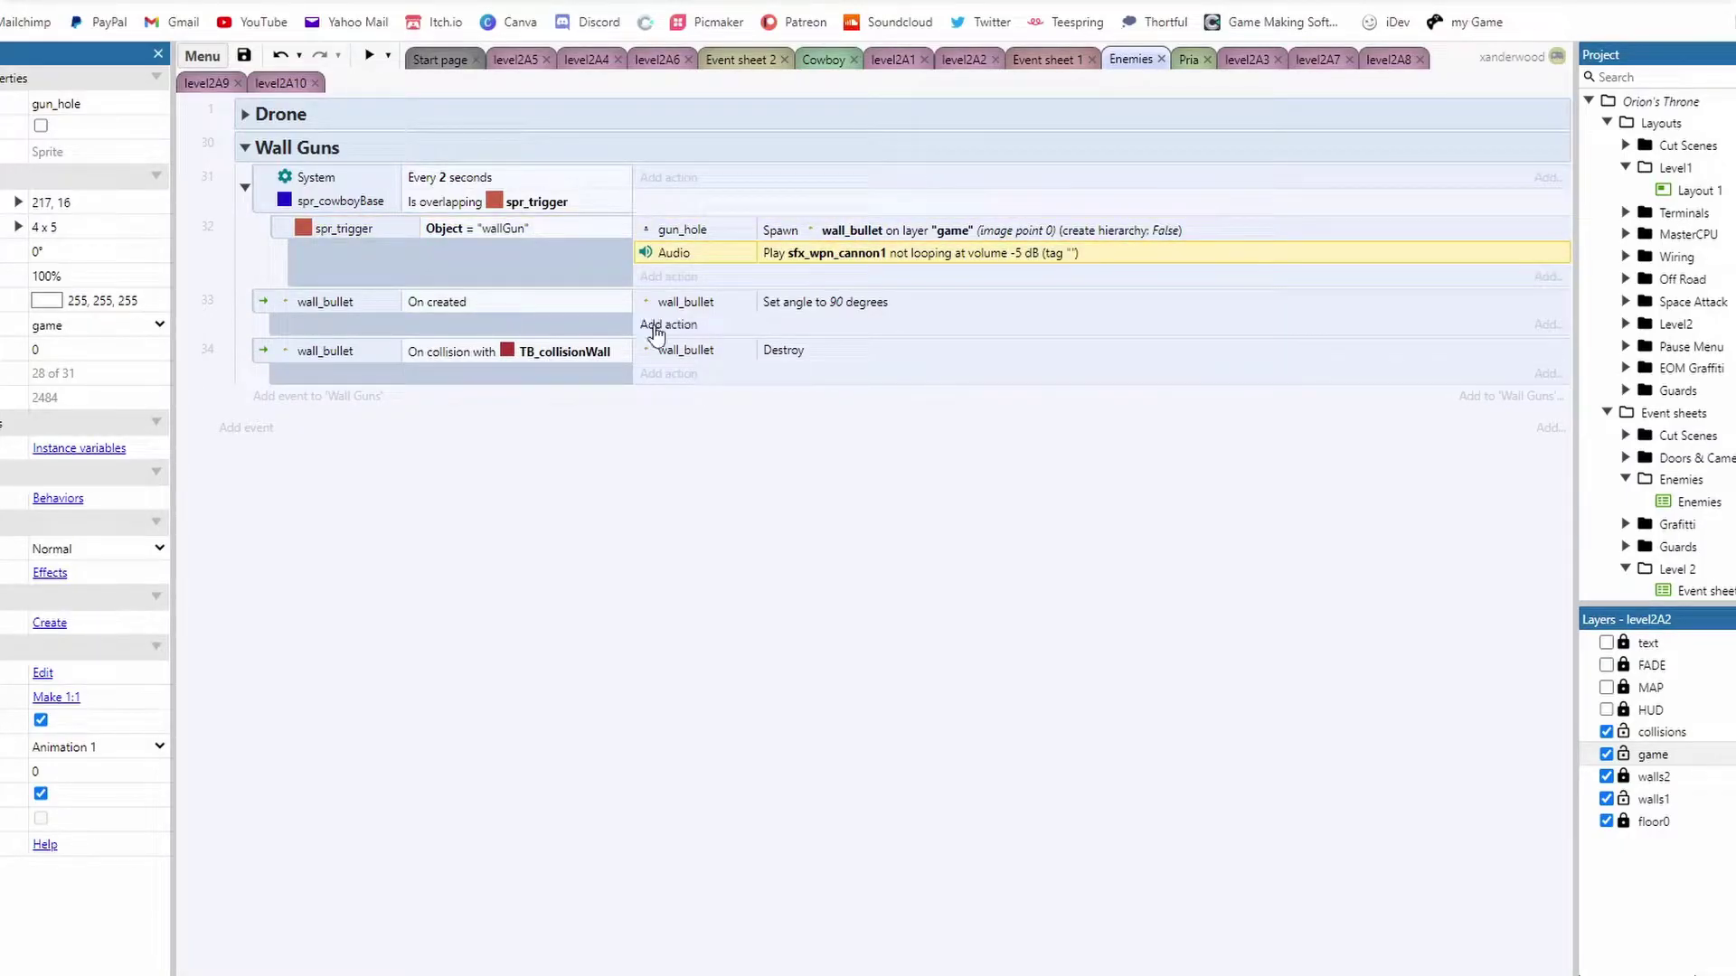
{"action": "left_click", "coordinate": [471, 309]}
{"action": "left_click", "coordinate": [799, 308]}
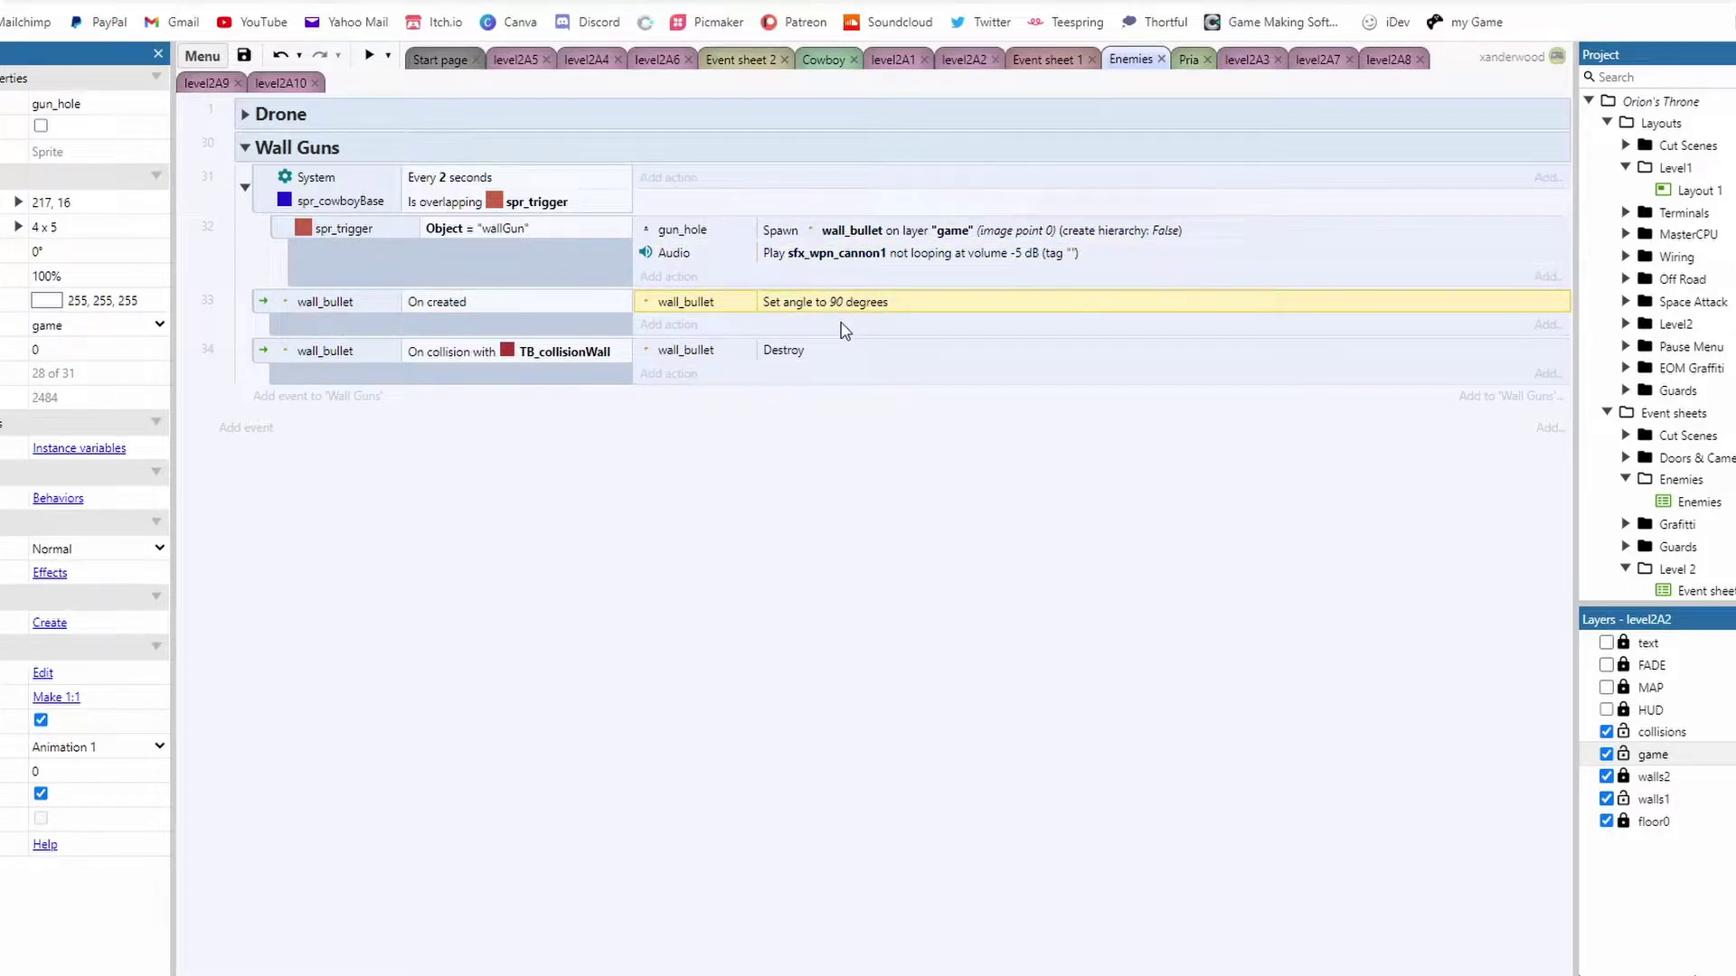
{"action": "left_click", "coordinate": [510, 359]}
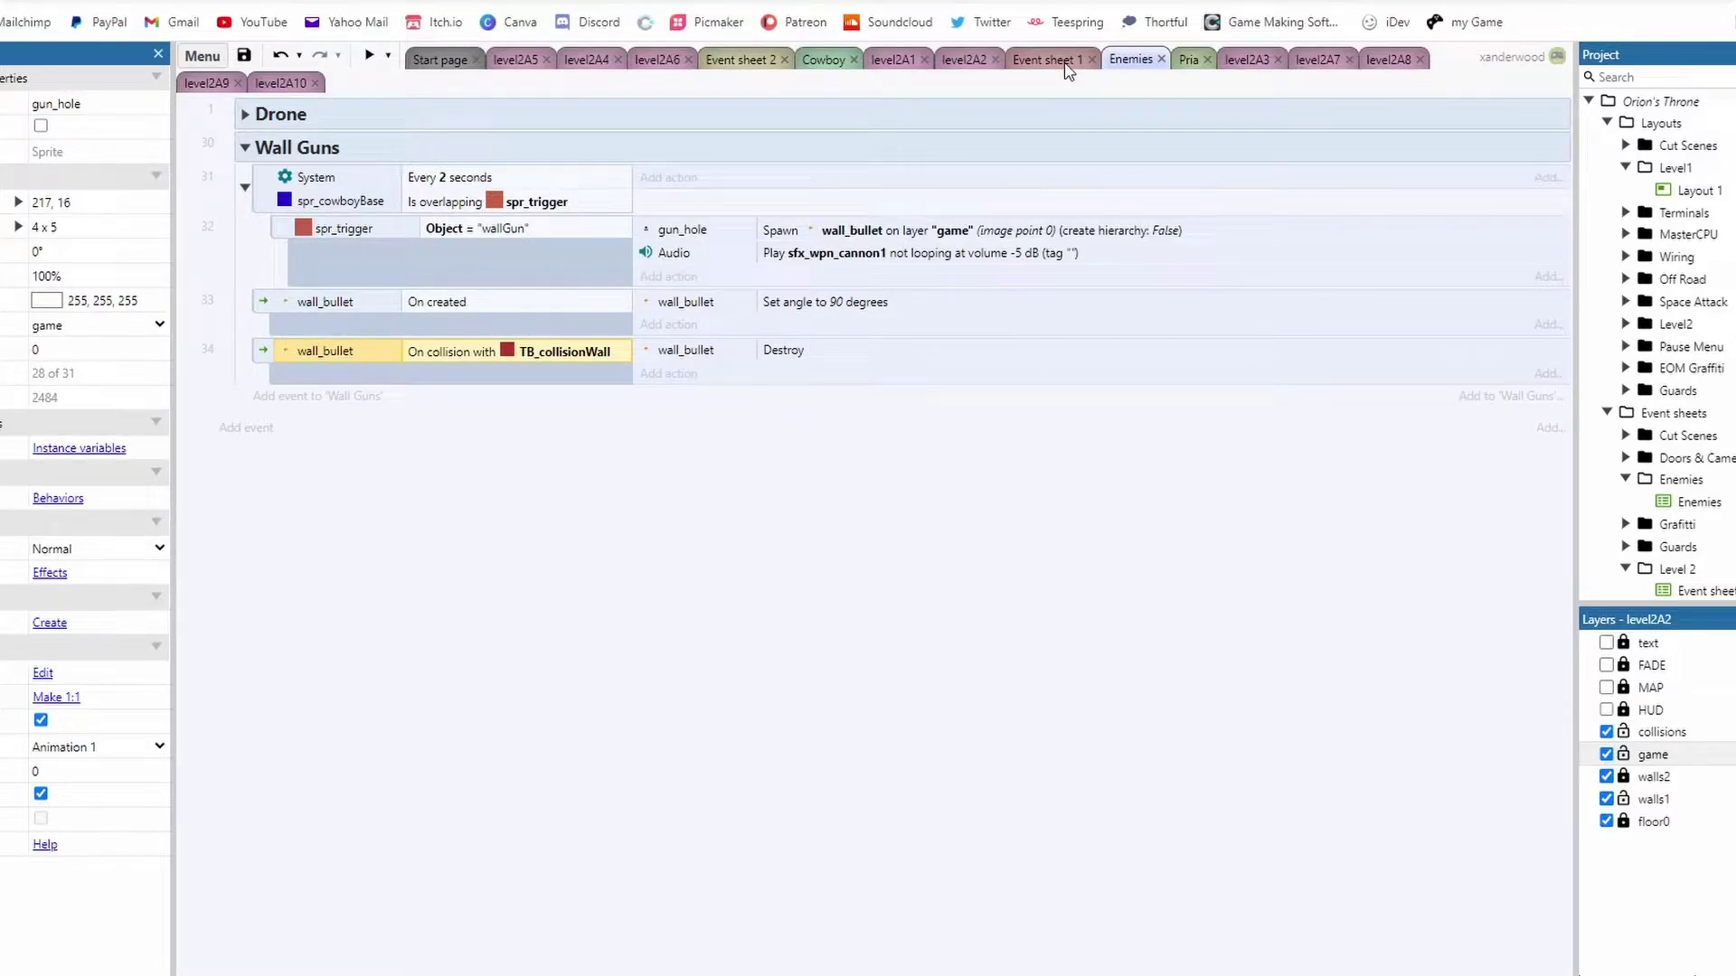
Open the wall_bullet sprite from the level2A2 layout in the animation editor.
{"action": "left_click", "coordinate": [964, 59]}
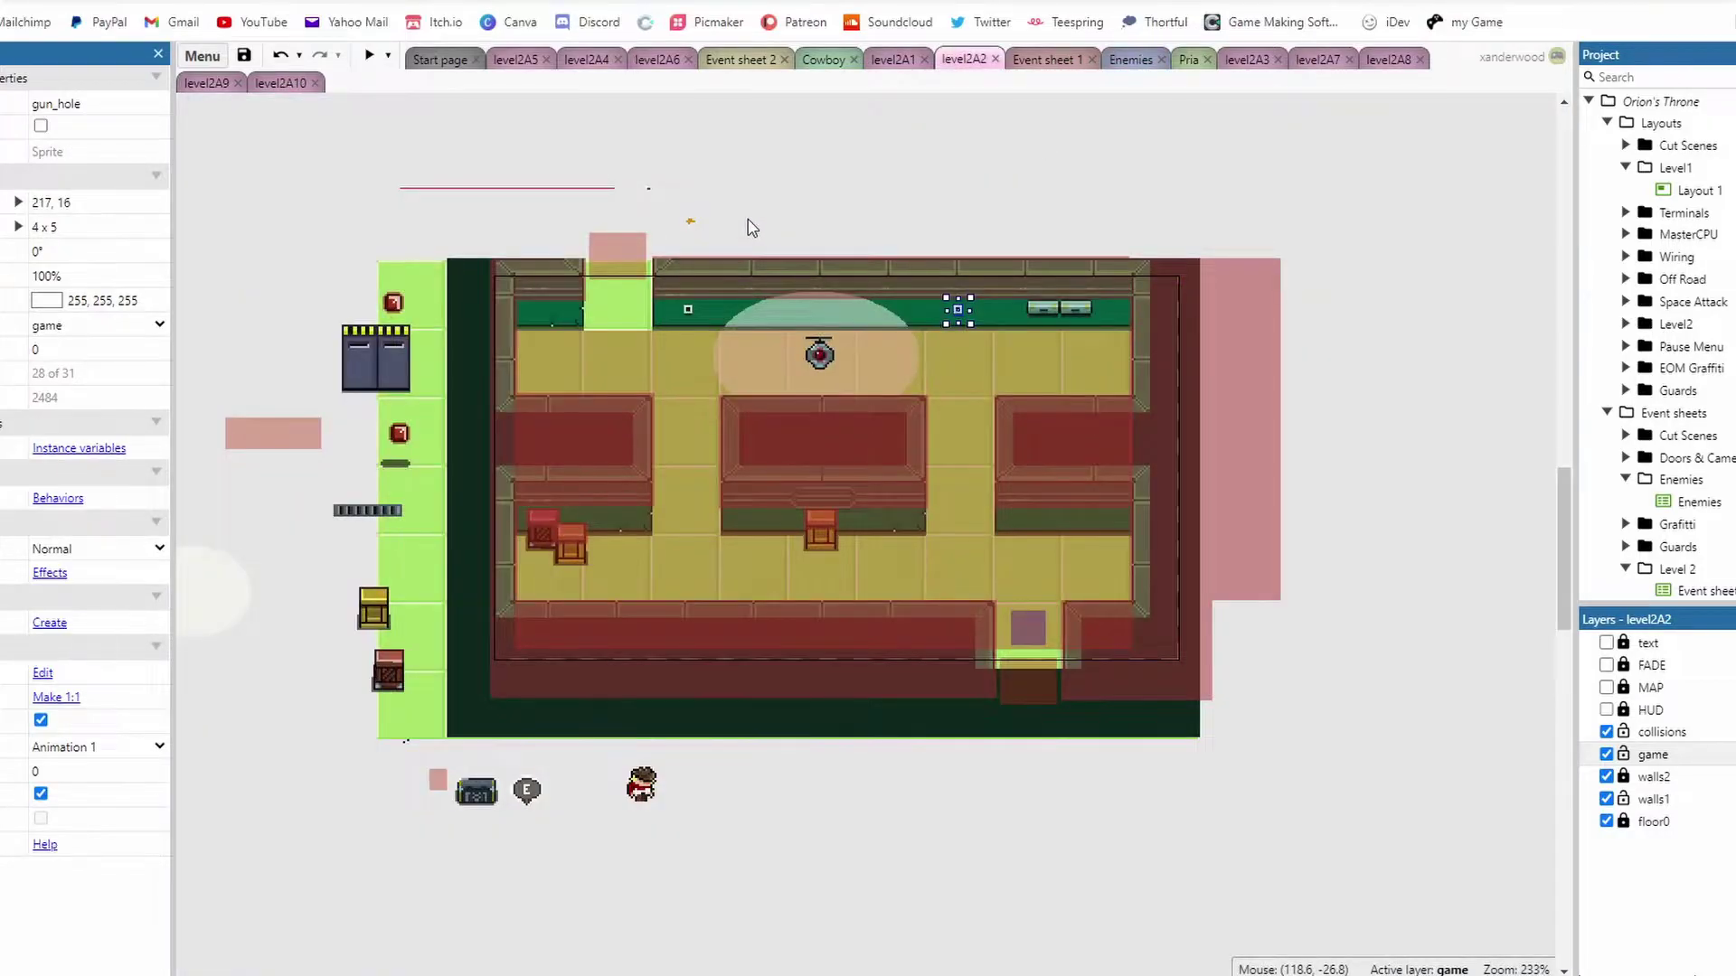
{"action": "scroll", "coordinate": [702, 303], "scroll_direction": "up", "scroll_amount": 3}
{"action": "scroll", "coordinate": [680, 348], "scroll_direction": "up", "scroll_amount": 5, "text": "ctrl"}
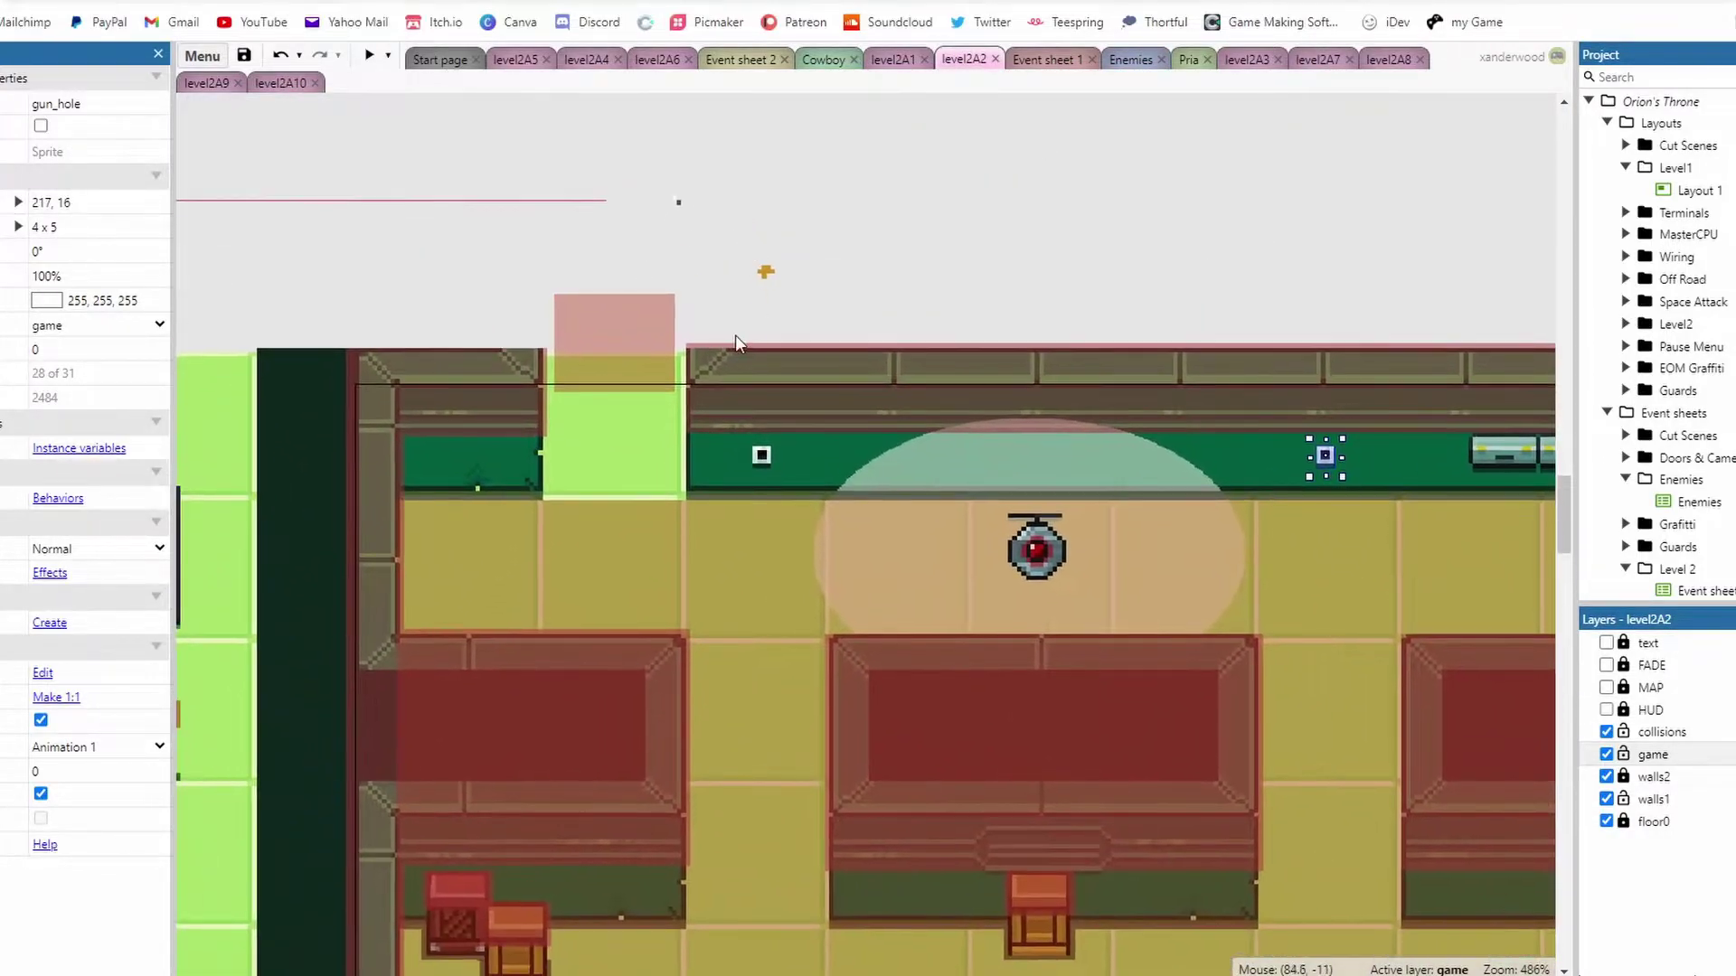
{"action": "middle_click_drag", "start_coordinate": [769, 268], "coordinate": [829, 248]}
{"action": "scroll", "coordinate": [825, 258], "scroll_direction": "up", "scroll_amount": 2, "text": "ctrl"}
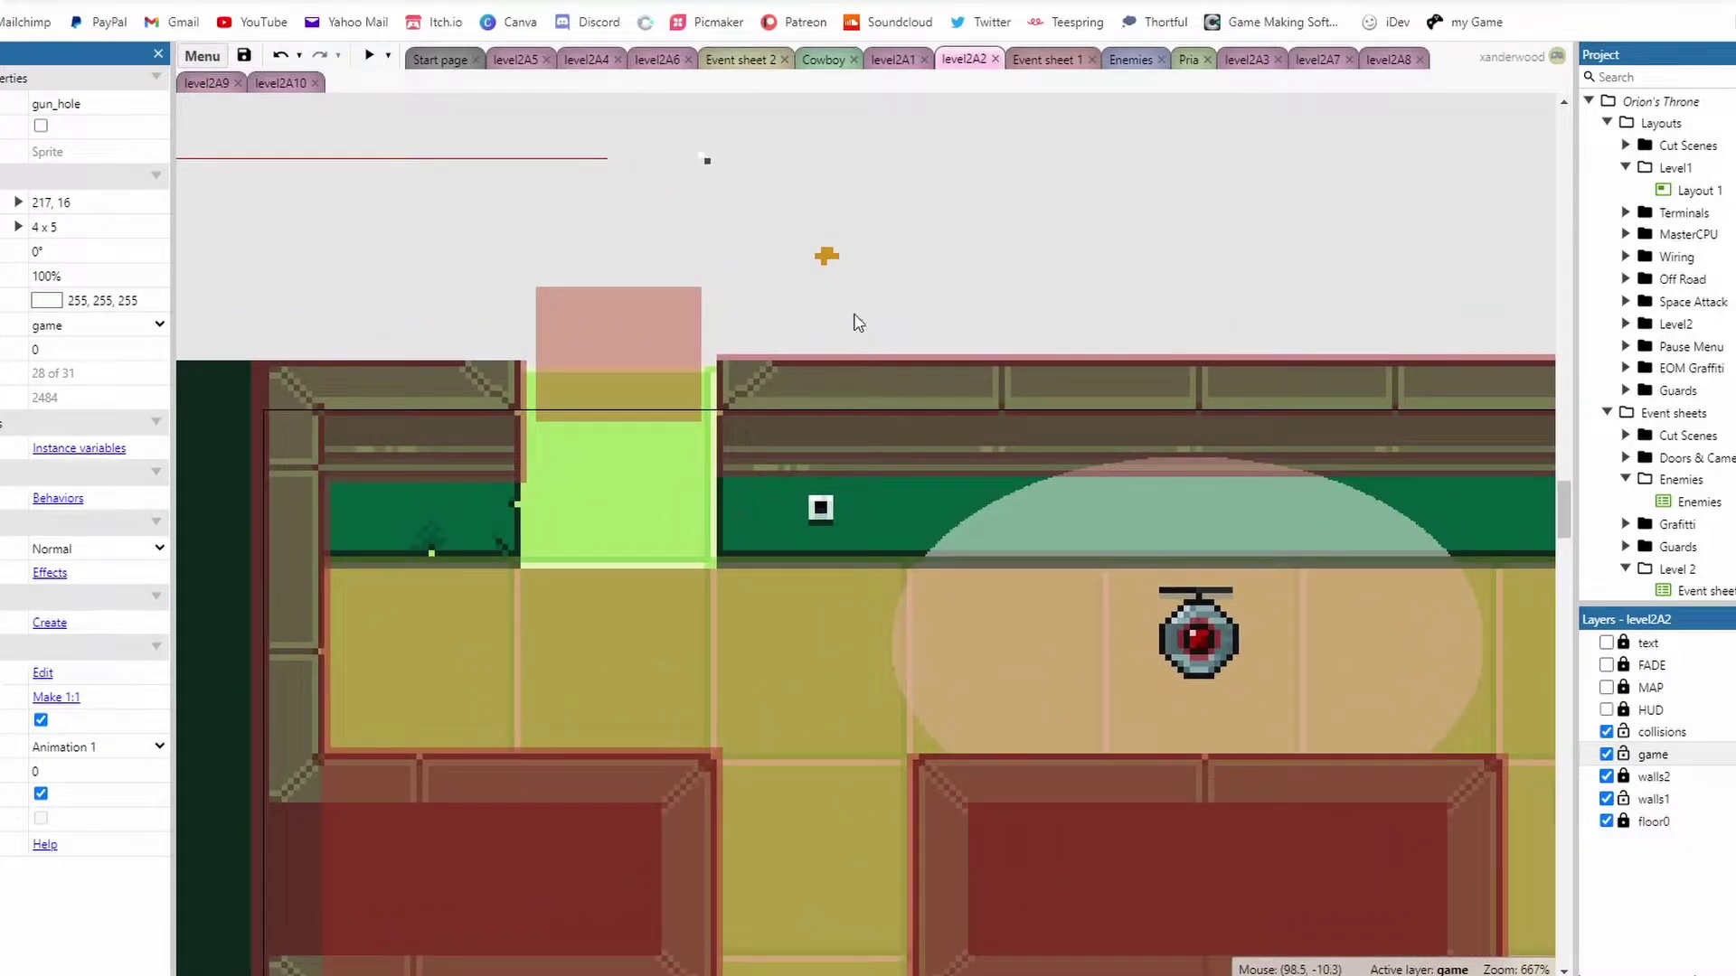
{"action": "left_click", "coordinate": [826, 258]}
{"action": "left_click", "coordinate": [847, 269]}
{"action": "scroll", "coordinate": [842, 269], "scroll_direction": "up", "scroll_amount": 5, "text": "ctrl"}
{"action": "double_click", "coordinate": [807, 241]}
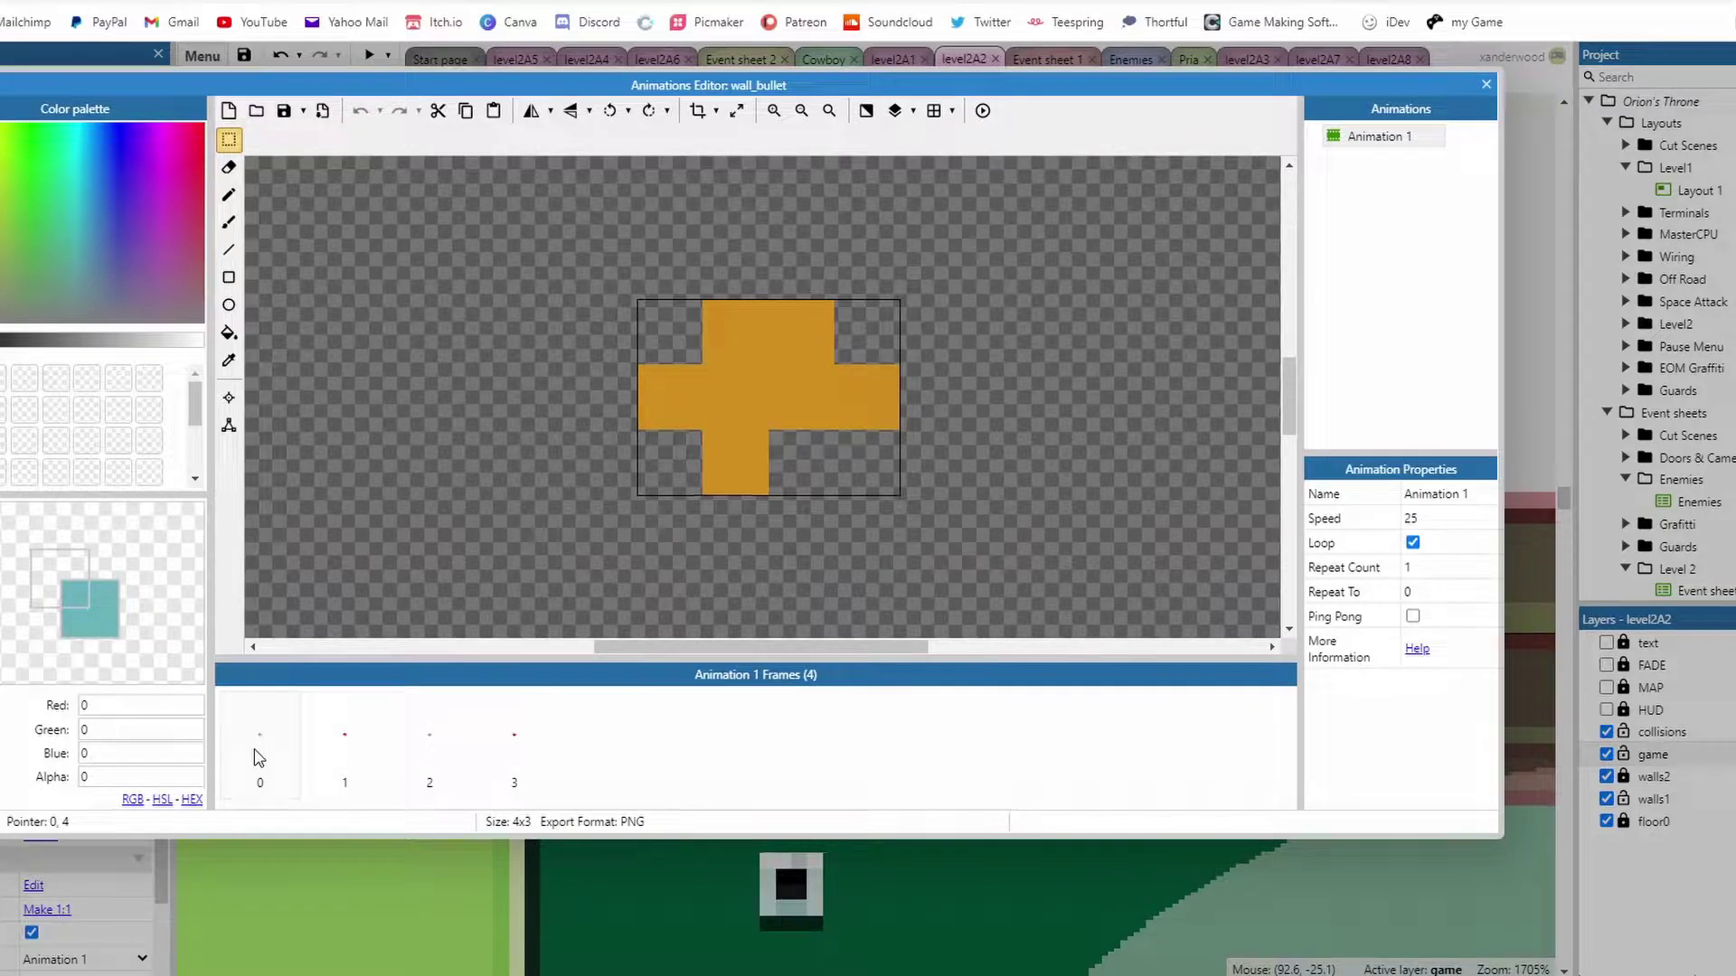
Review frames 0 to 3 of the wall_bullet animation and close the animation editor.
{"action": "left_click", "coordinate": [256, 756]}
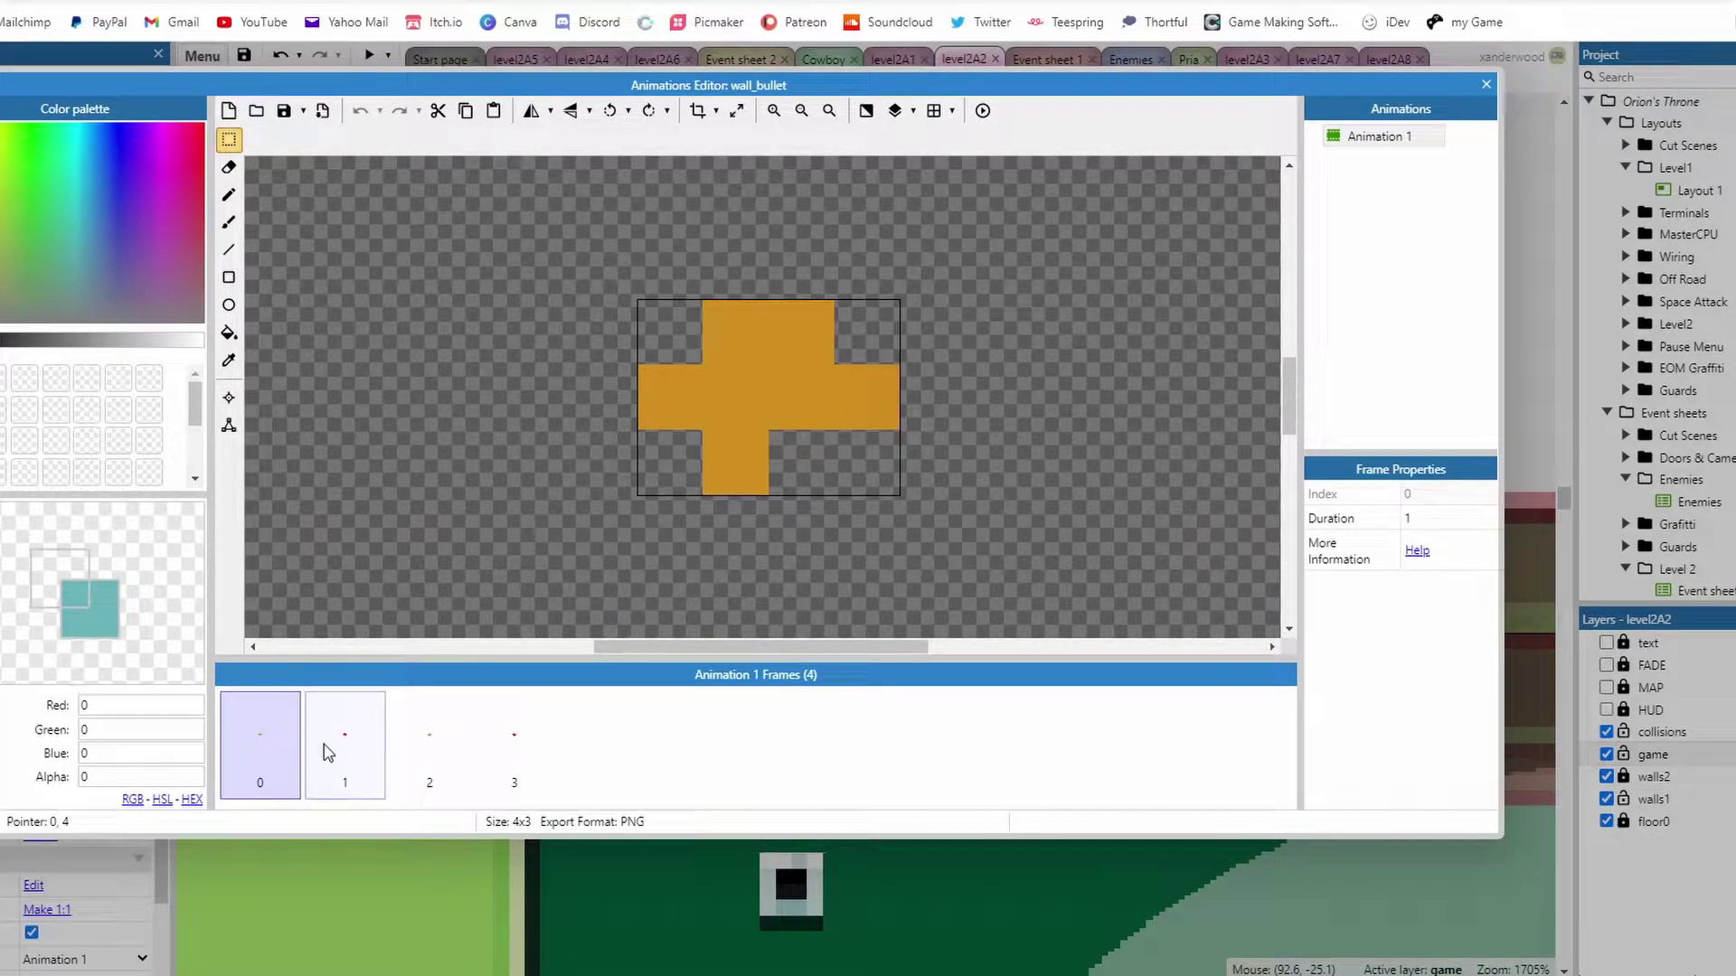
{"action": "left_click", "coordinate": [345, 754]}
{"action": "left_click", "coordinate": [293, 756]}
{"action": "left_click", "coordinate": [345, 754]}
{"action": "left_click_drag", "start_coordinate": [775, 485], "coordinate": [756, 465]}
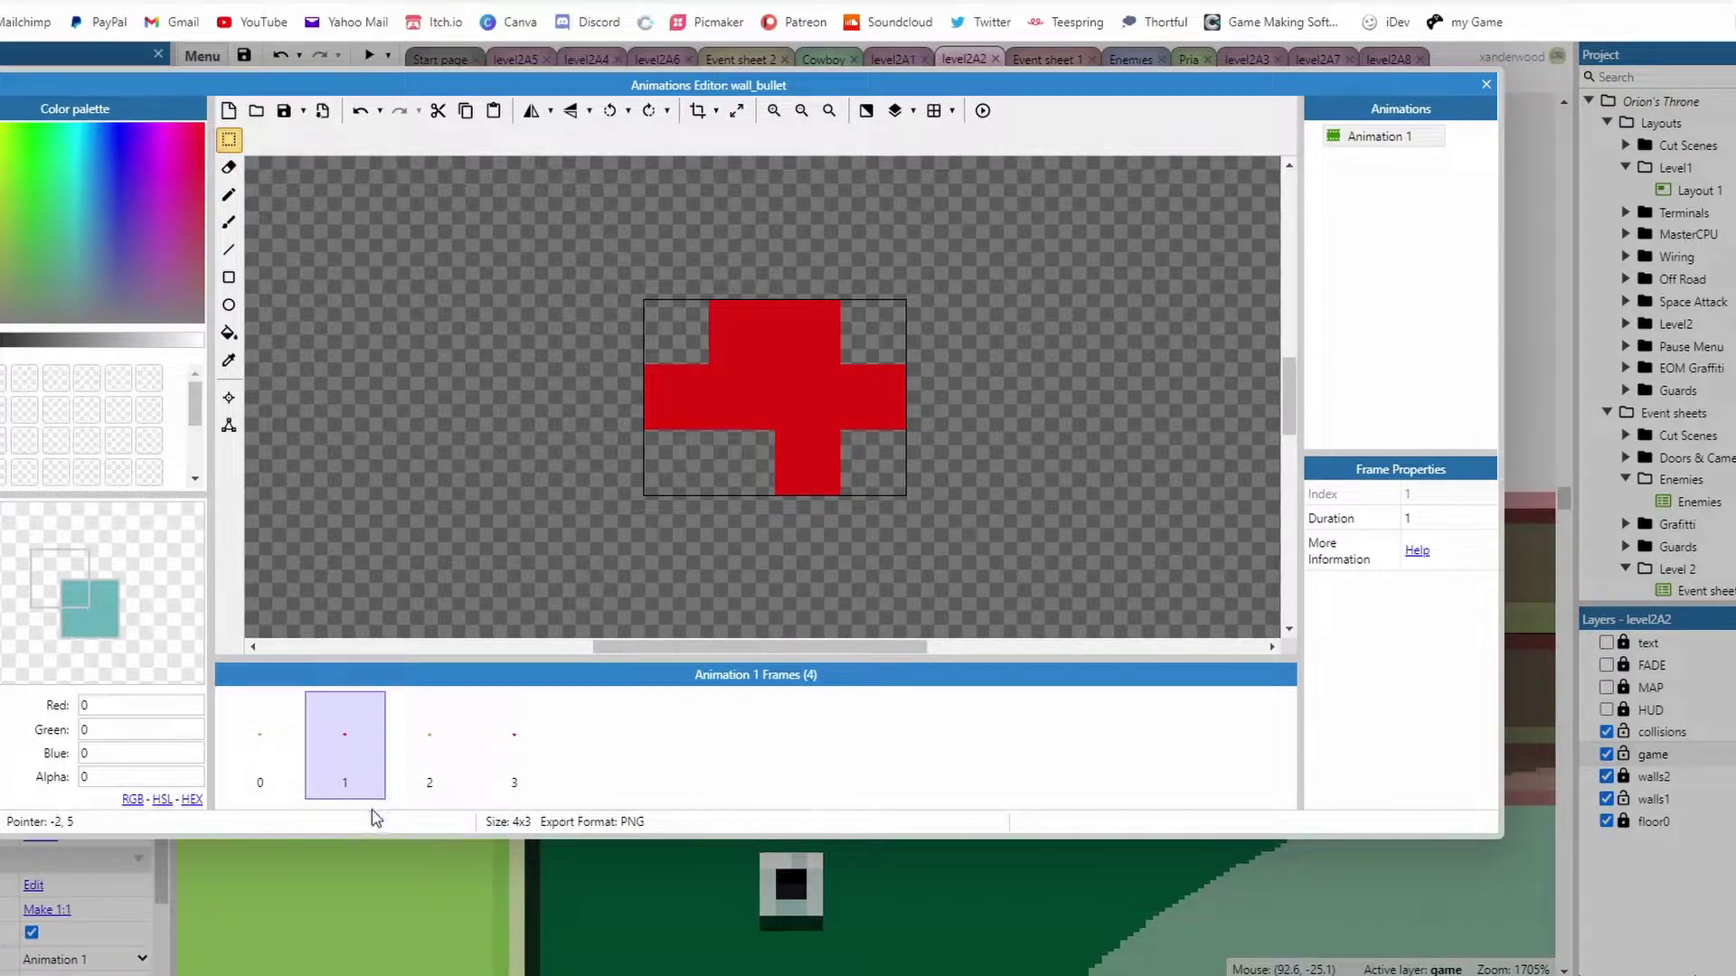
{"action": "left_click", "coordinate": [438, 762]}
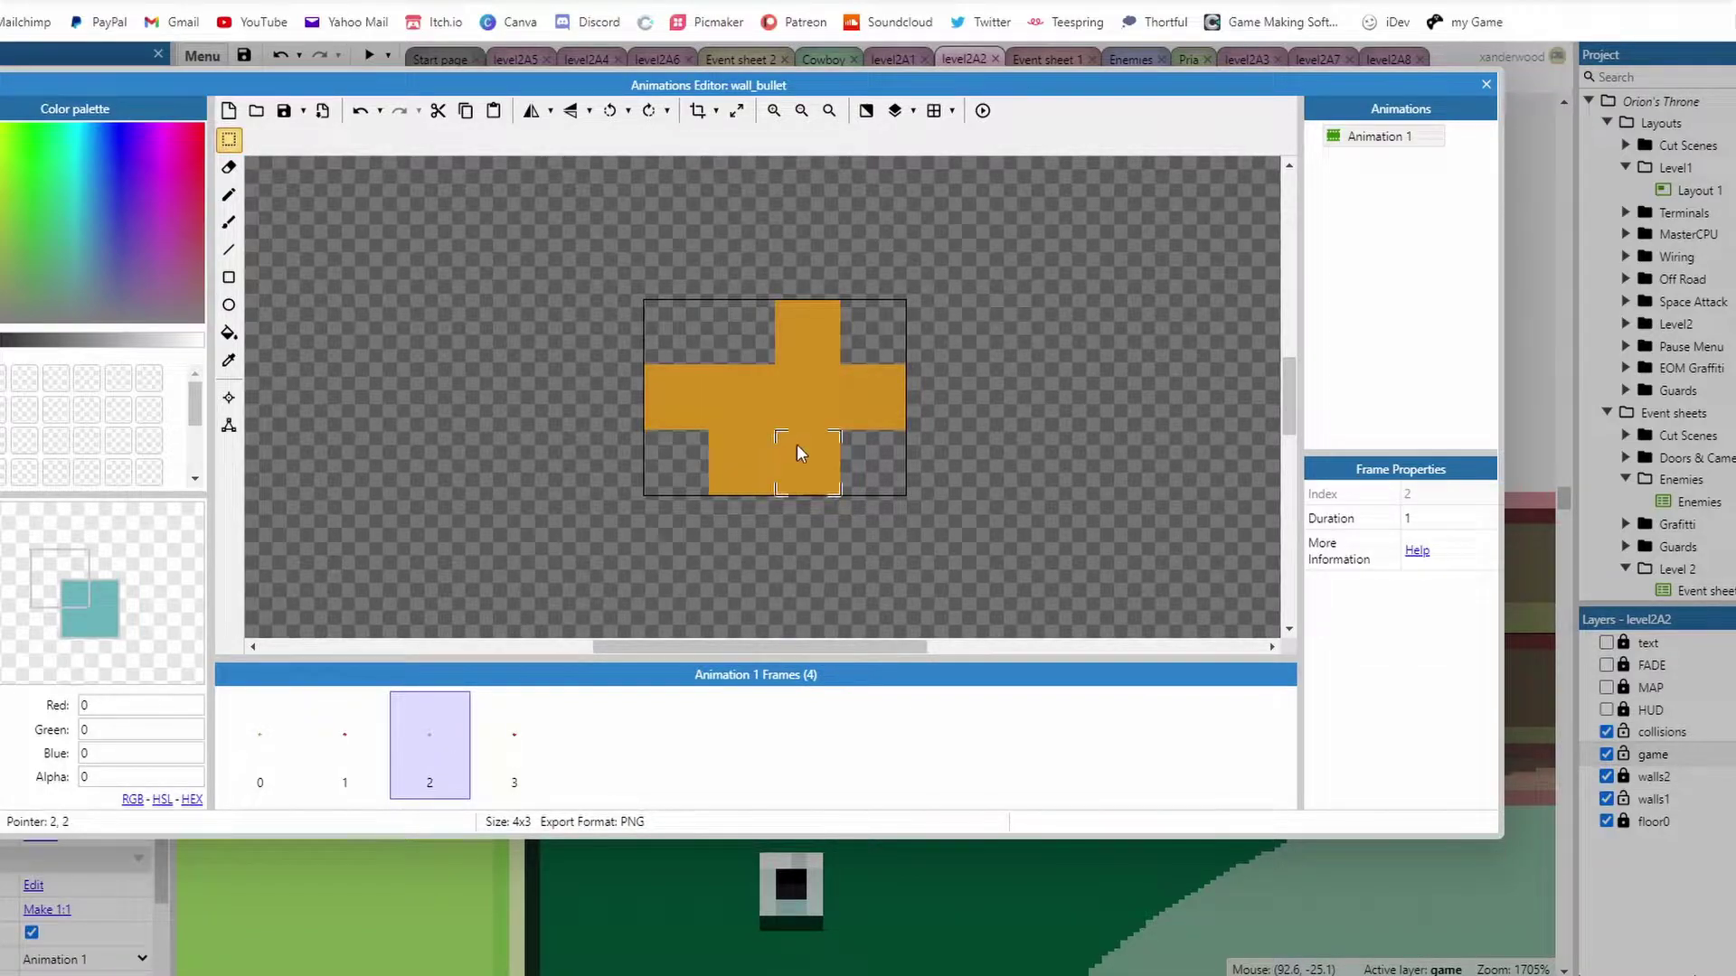
{"action": "left_click", "coordinate": [515, 750]}
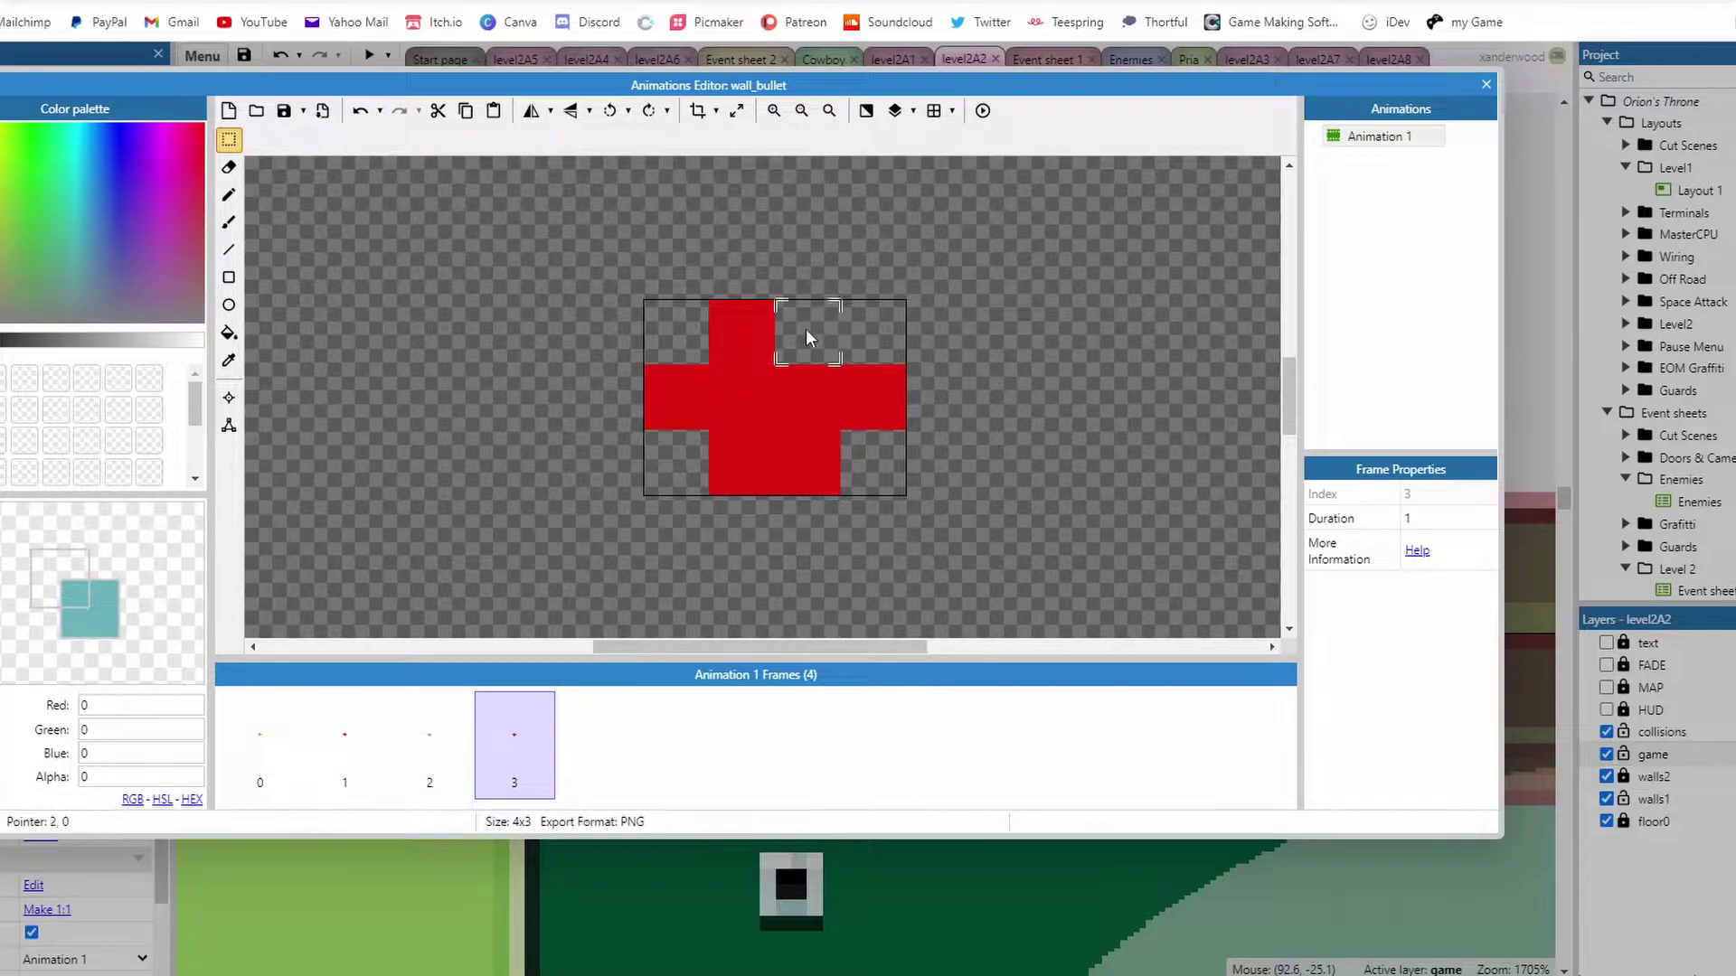
{"action": "left_click", "coordinate": [1485, 84]}
{"action": "left_click", "coordinate": [885, 257]}
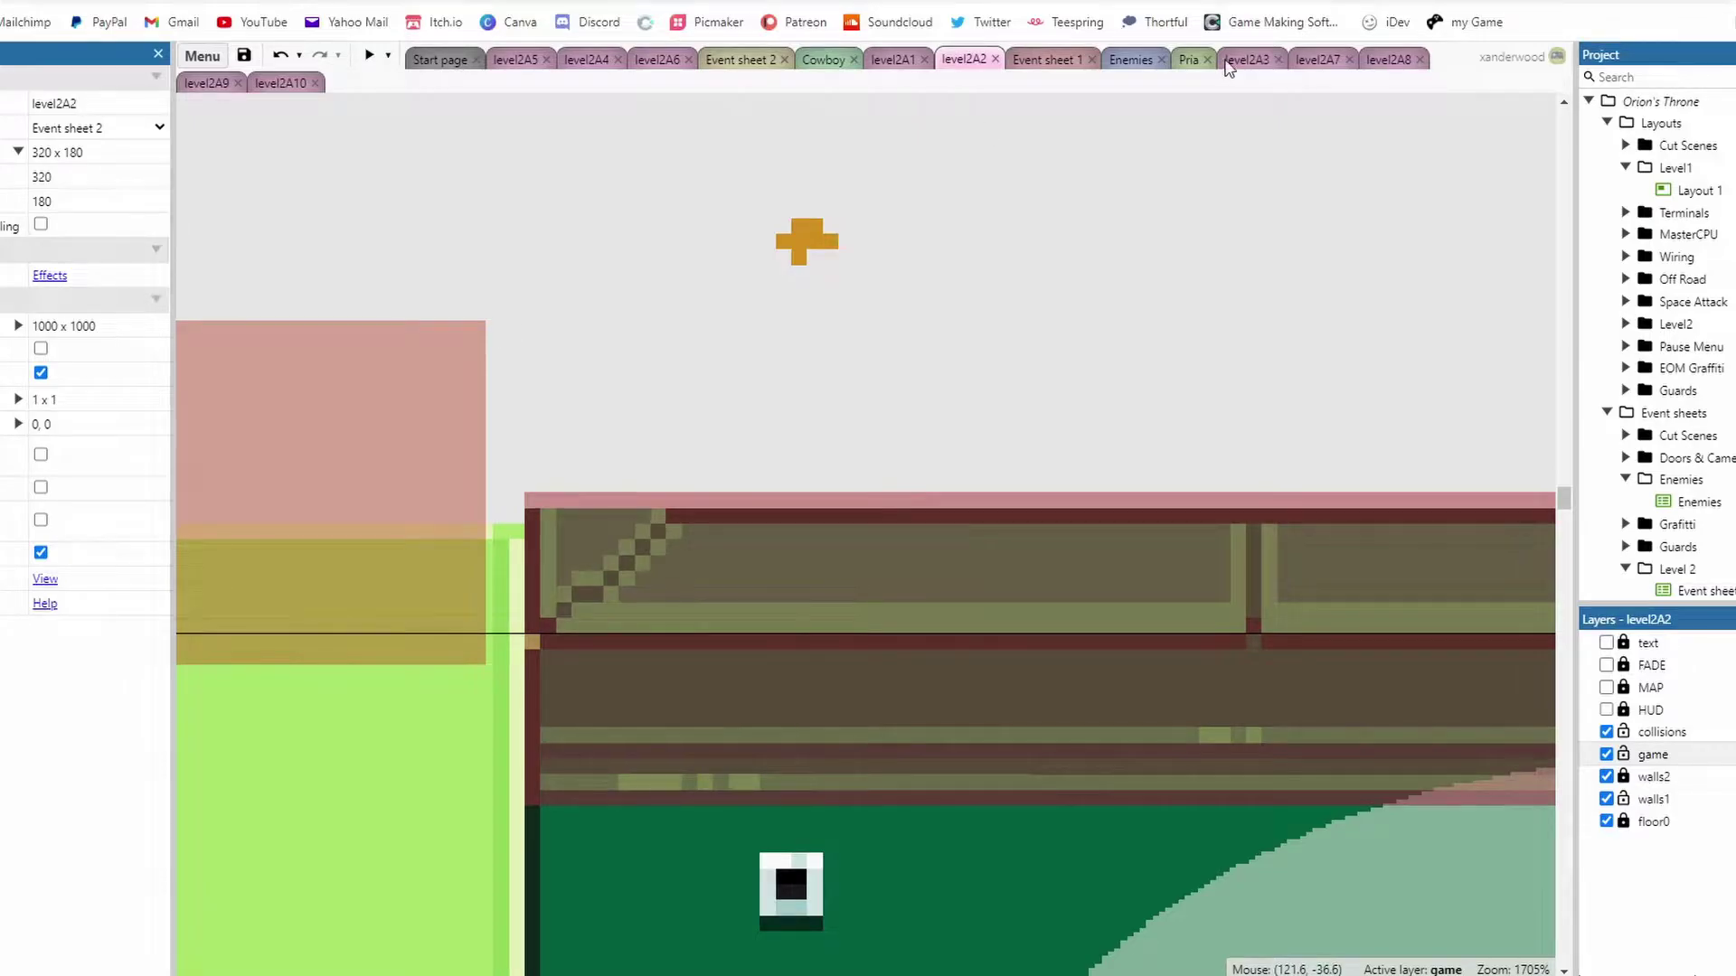
Preview the game, walk the cowboy up into the corridor with the wall guns and shoot the flying drone.
{"action": "key", "text": "F5"}
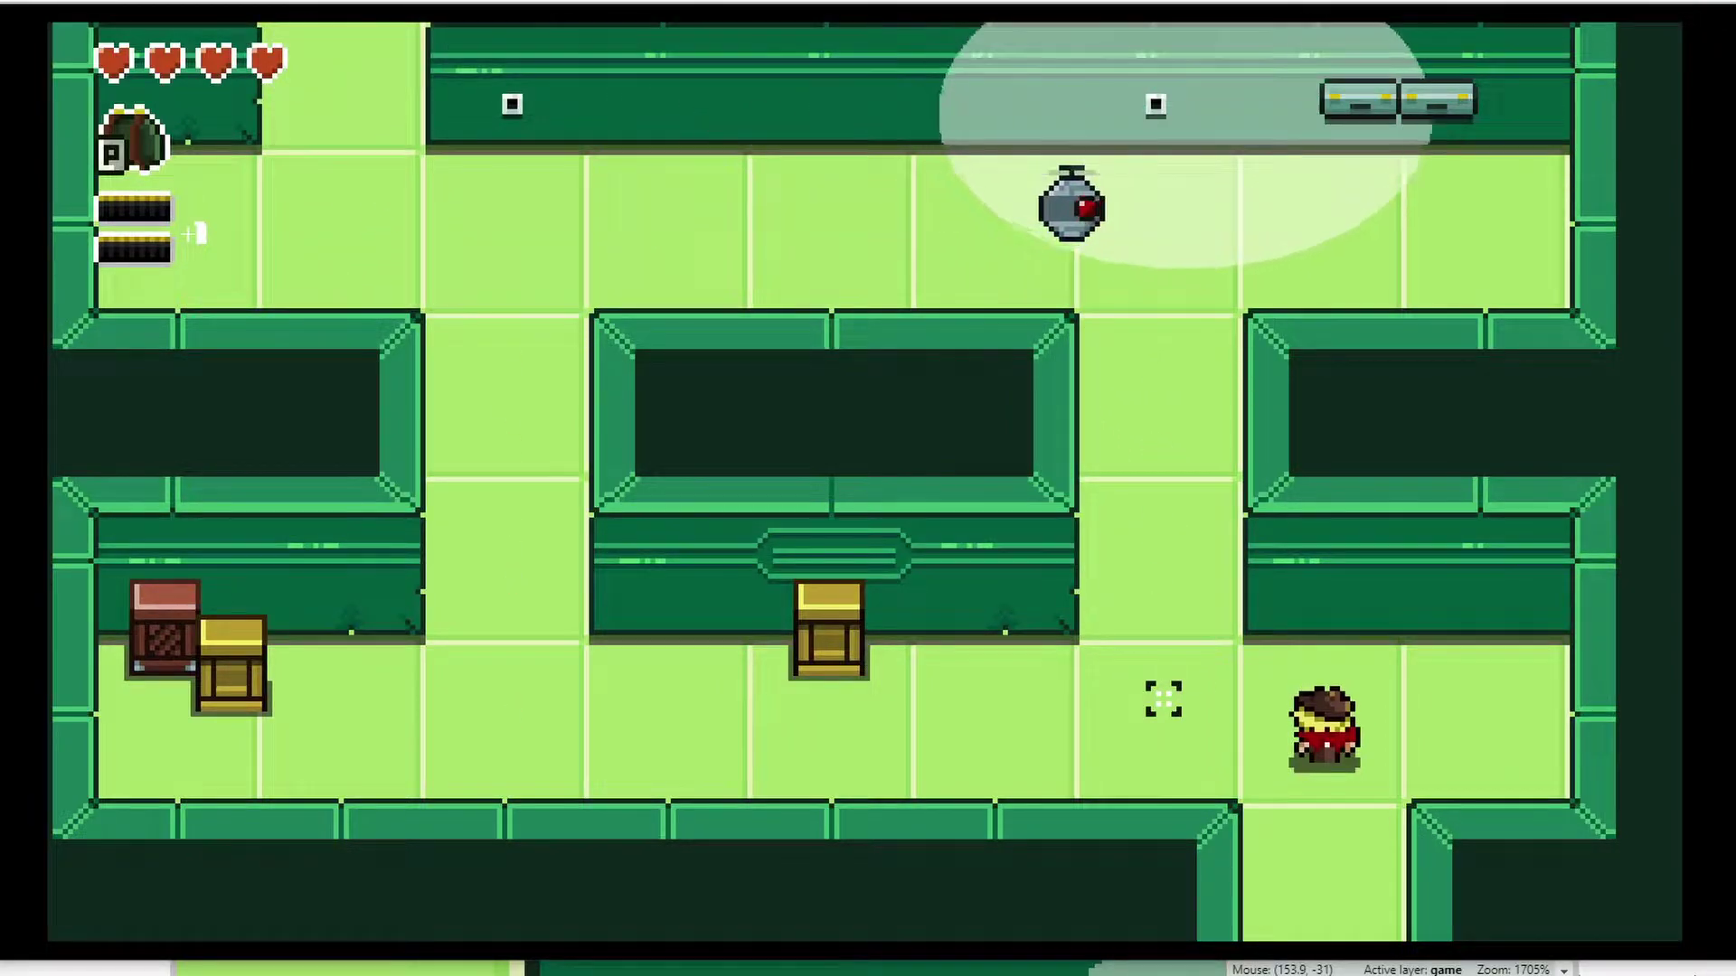
{"action": "key", "text": "a"}
{"action": "key", "text": "w"}
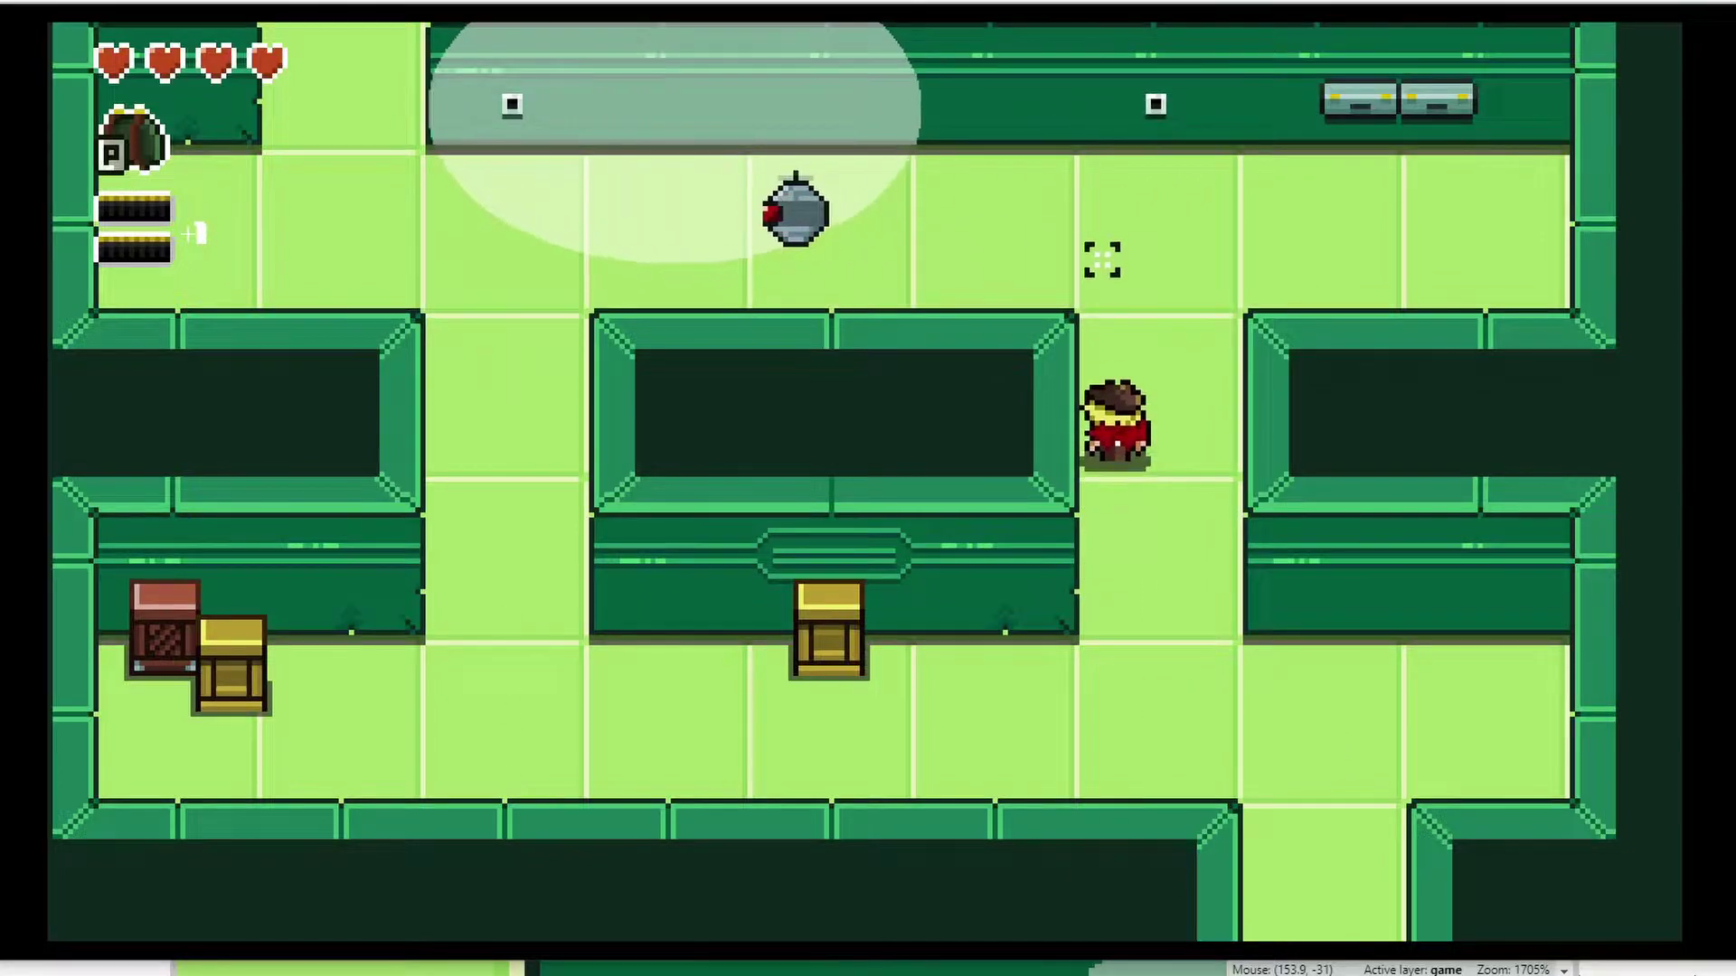
{"action": "key", "text": "w"}
{"action": "key", "text": "d"}
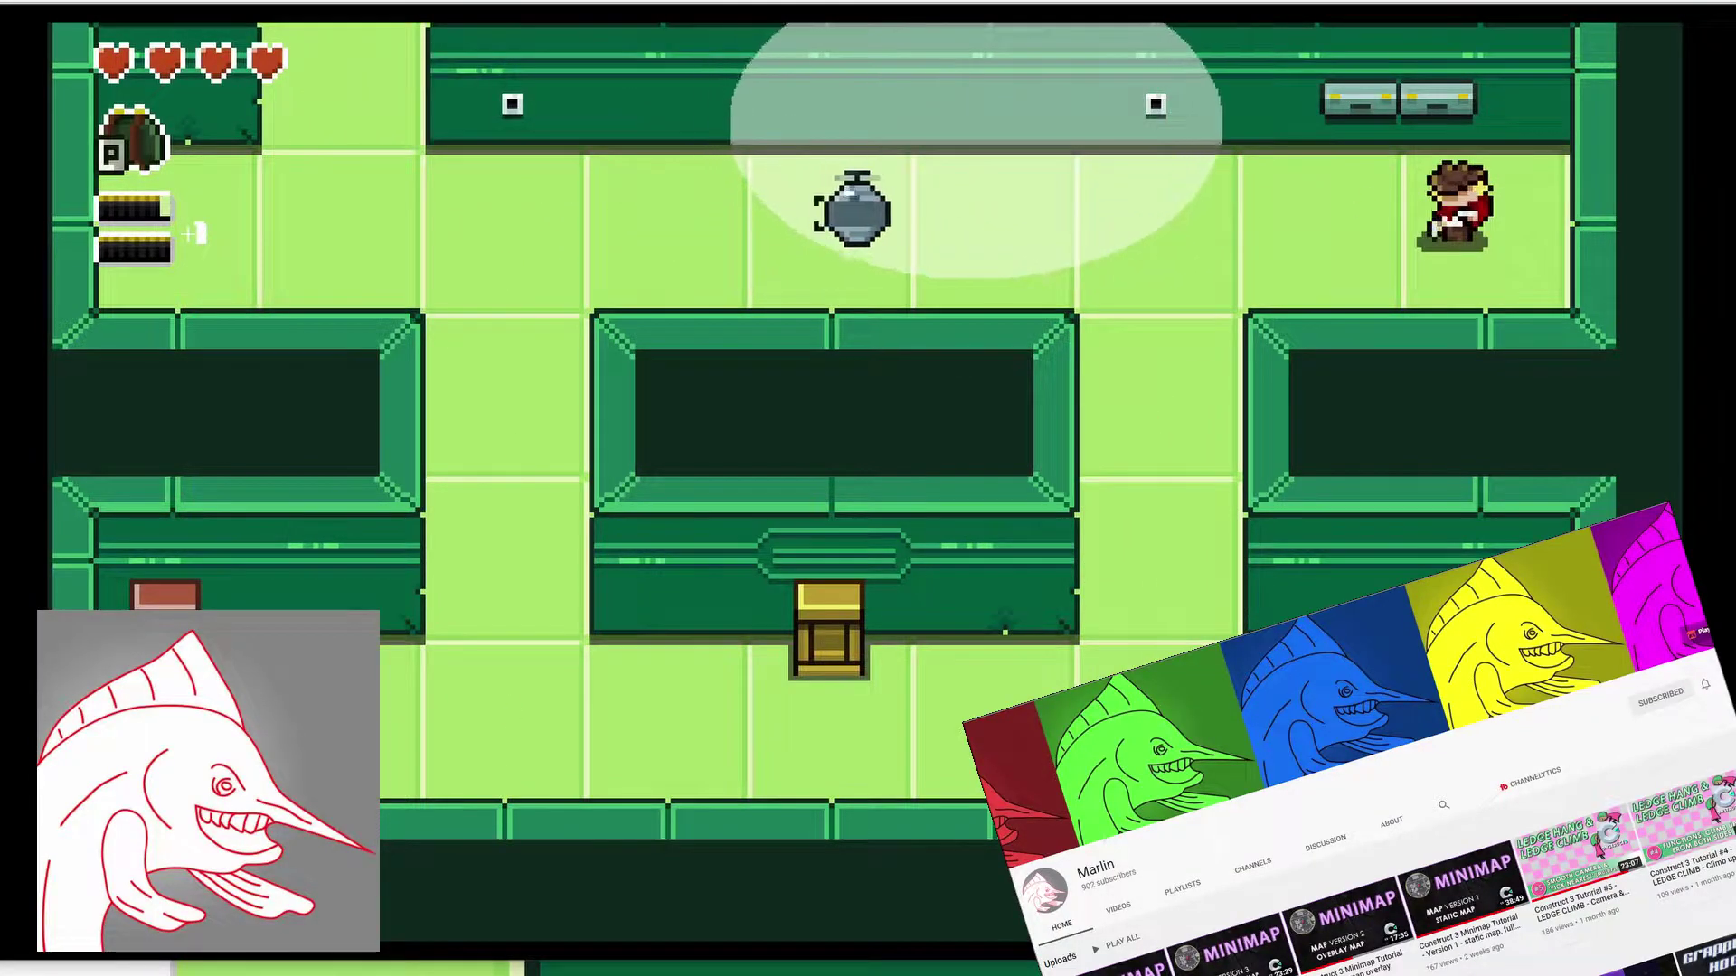
{"action": "left_click", "coordinate": [908, 199]}
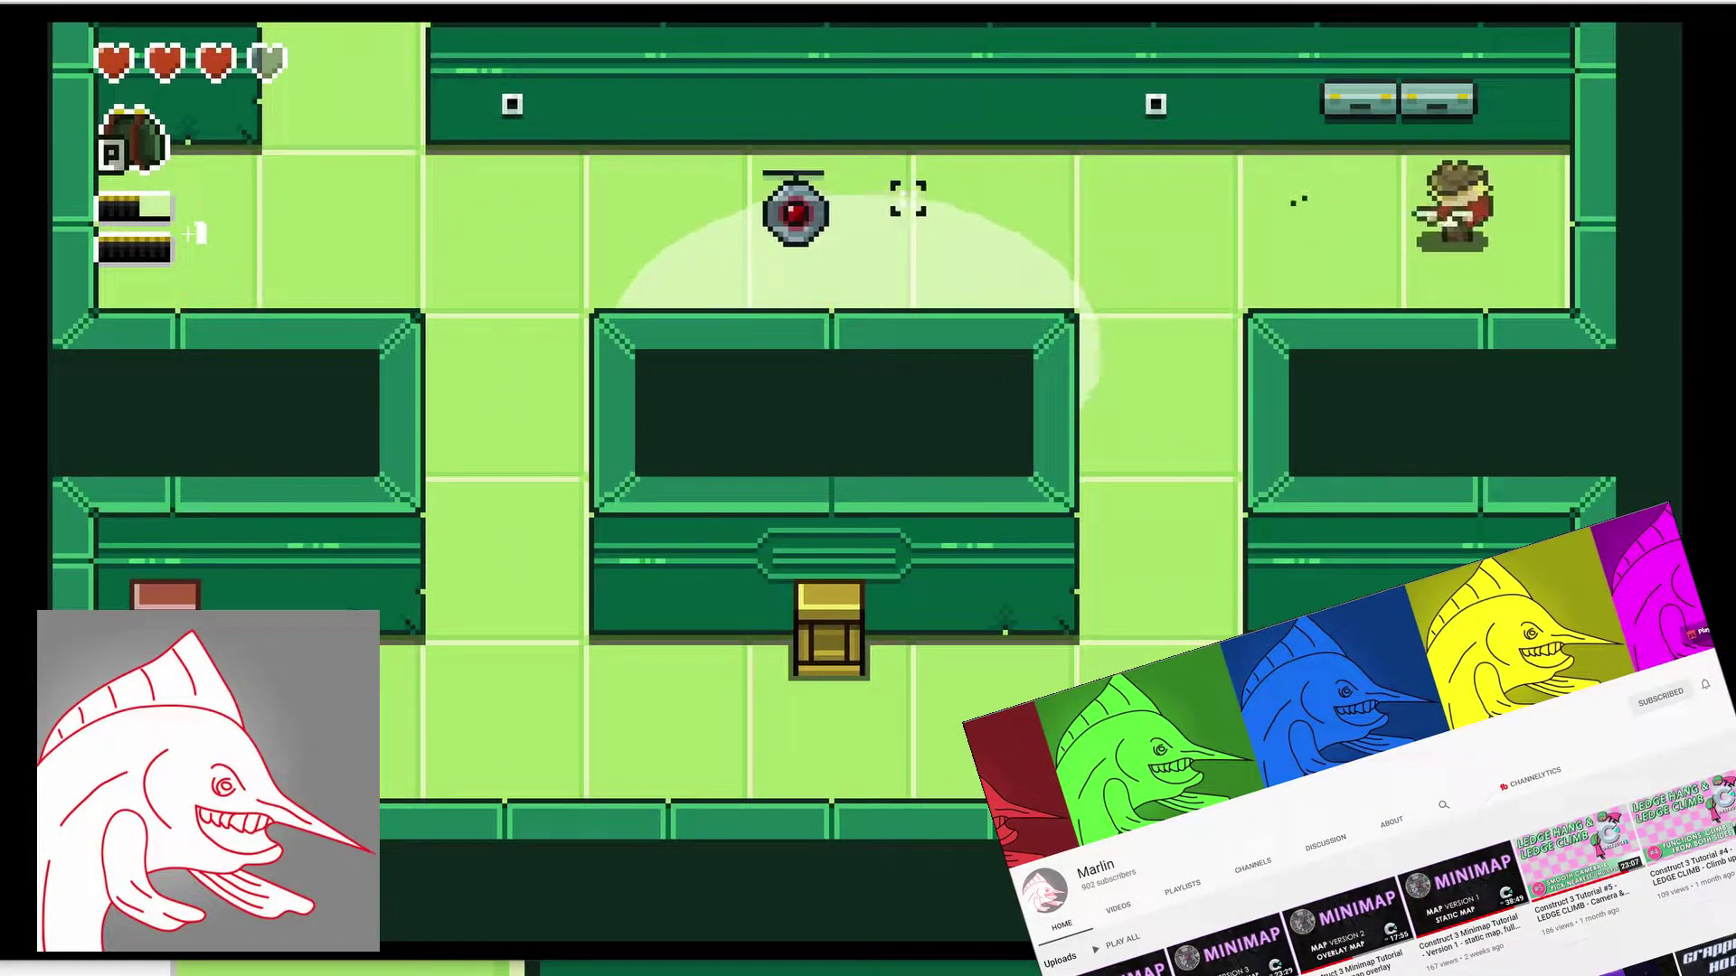
{"action": "key", "text": "a"}
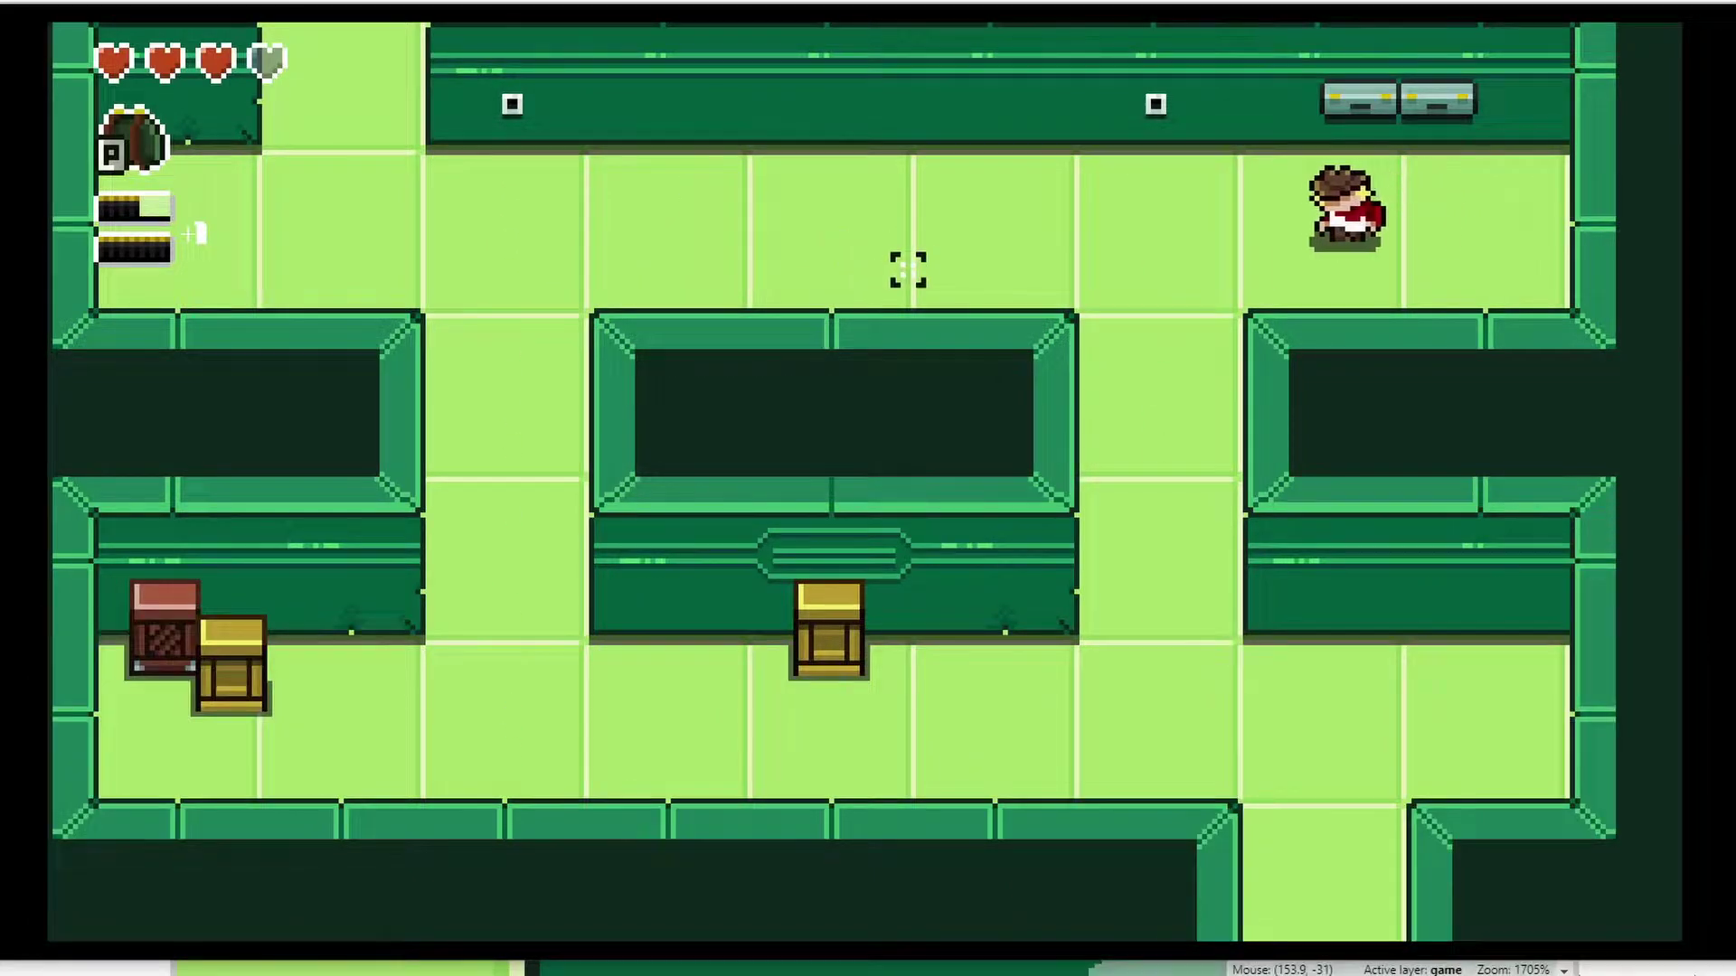
Walk the cowboy out through the corridor's lower exit and back in to check the room's state after the drone fight.
{"action": "key", "text": "a"}
{"action": "key", "text": "s"}
{"action": "key", "text": "s"}
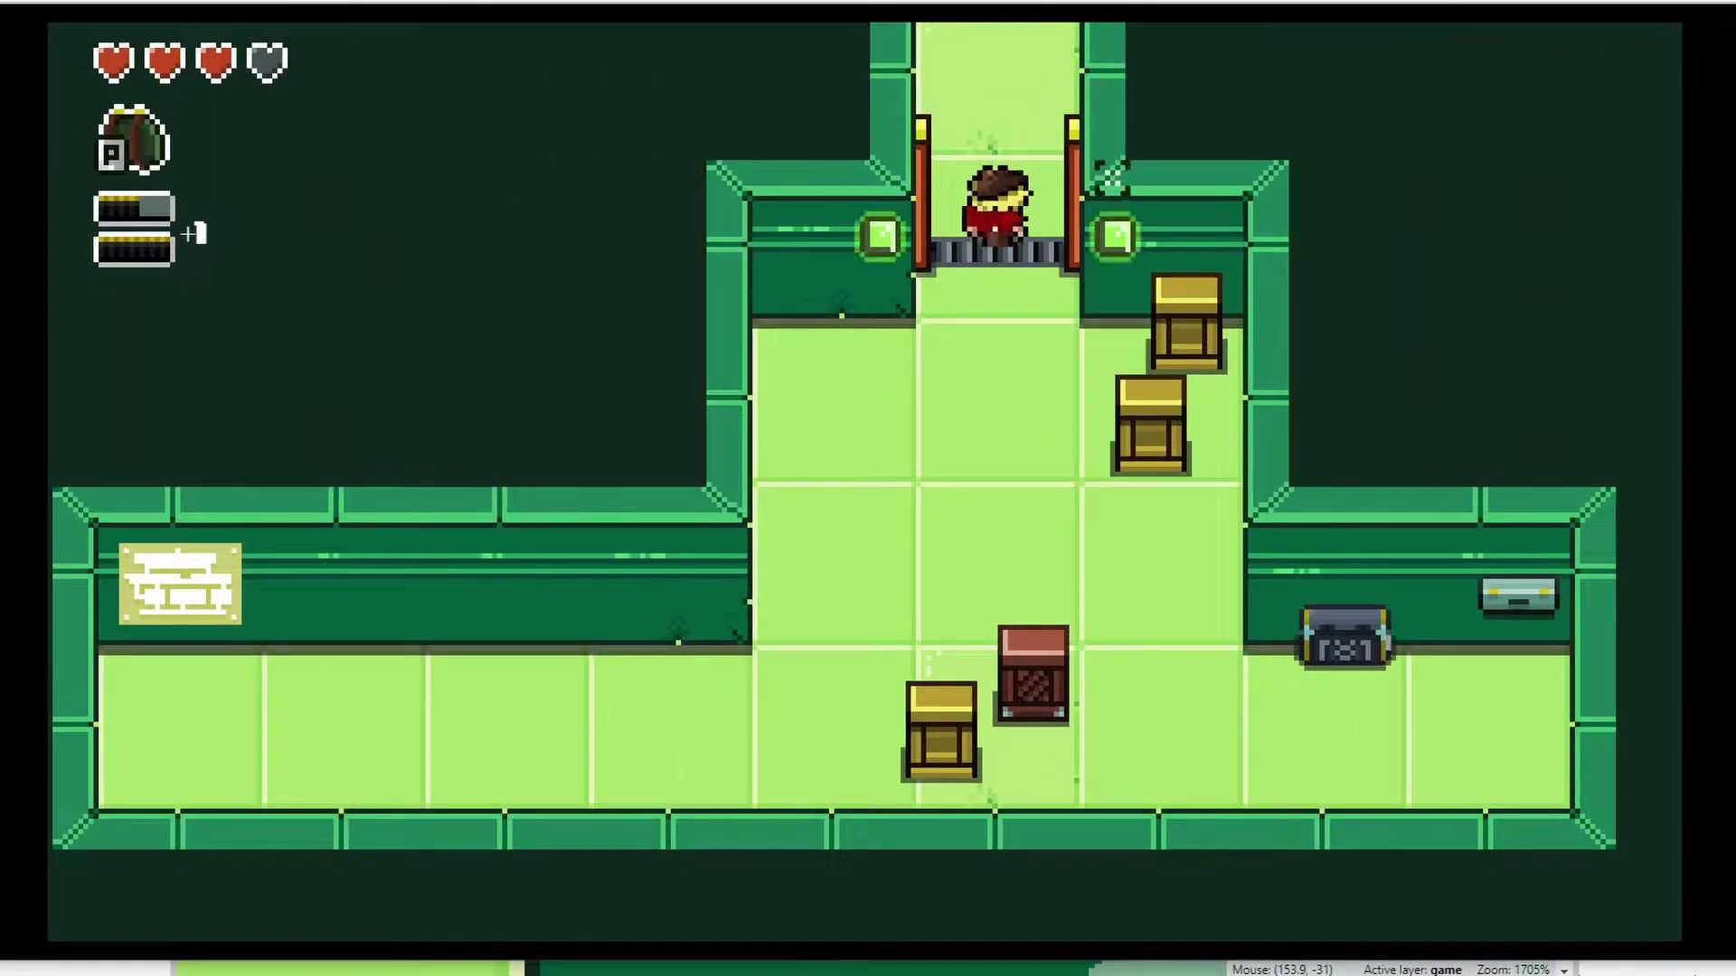
{"action": "key", "text": "w"}
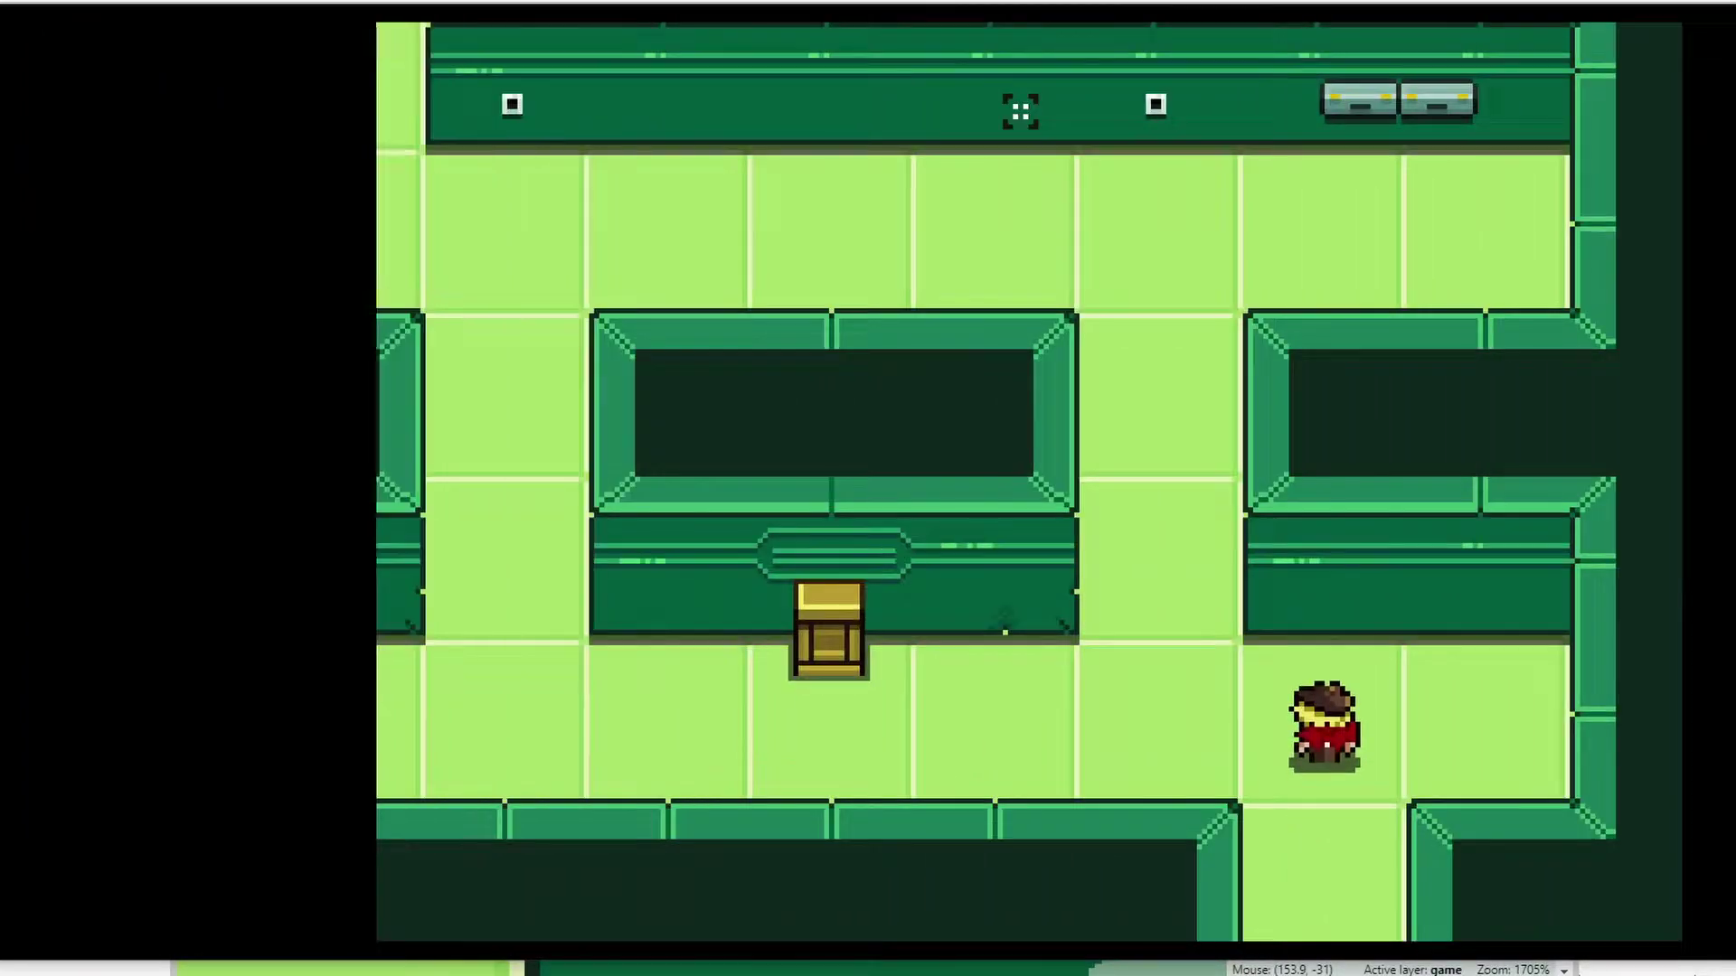
{"action": "key", "text": "s"}
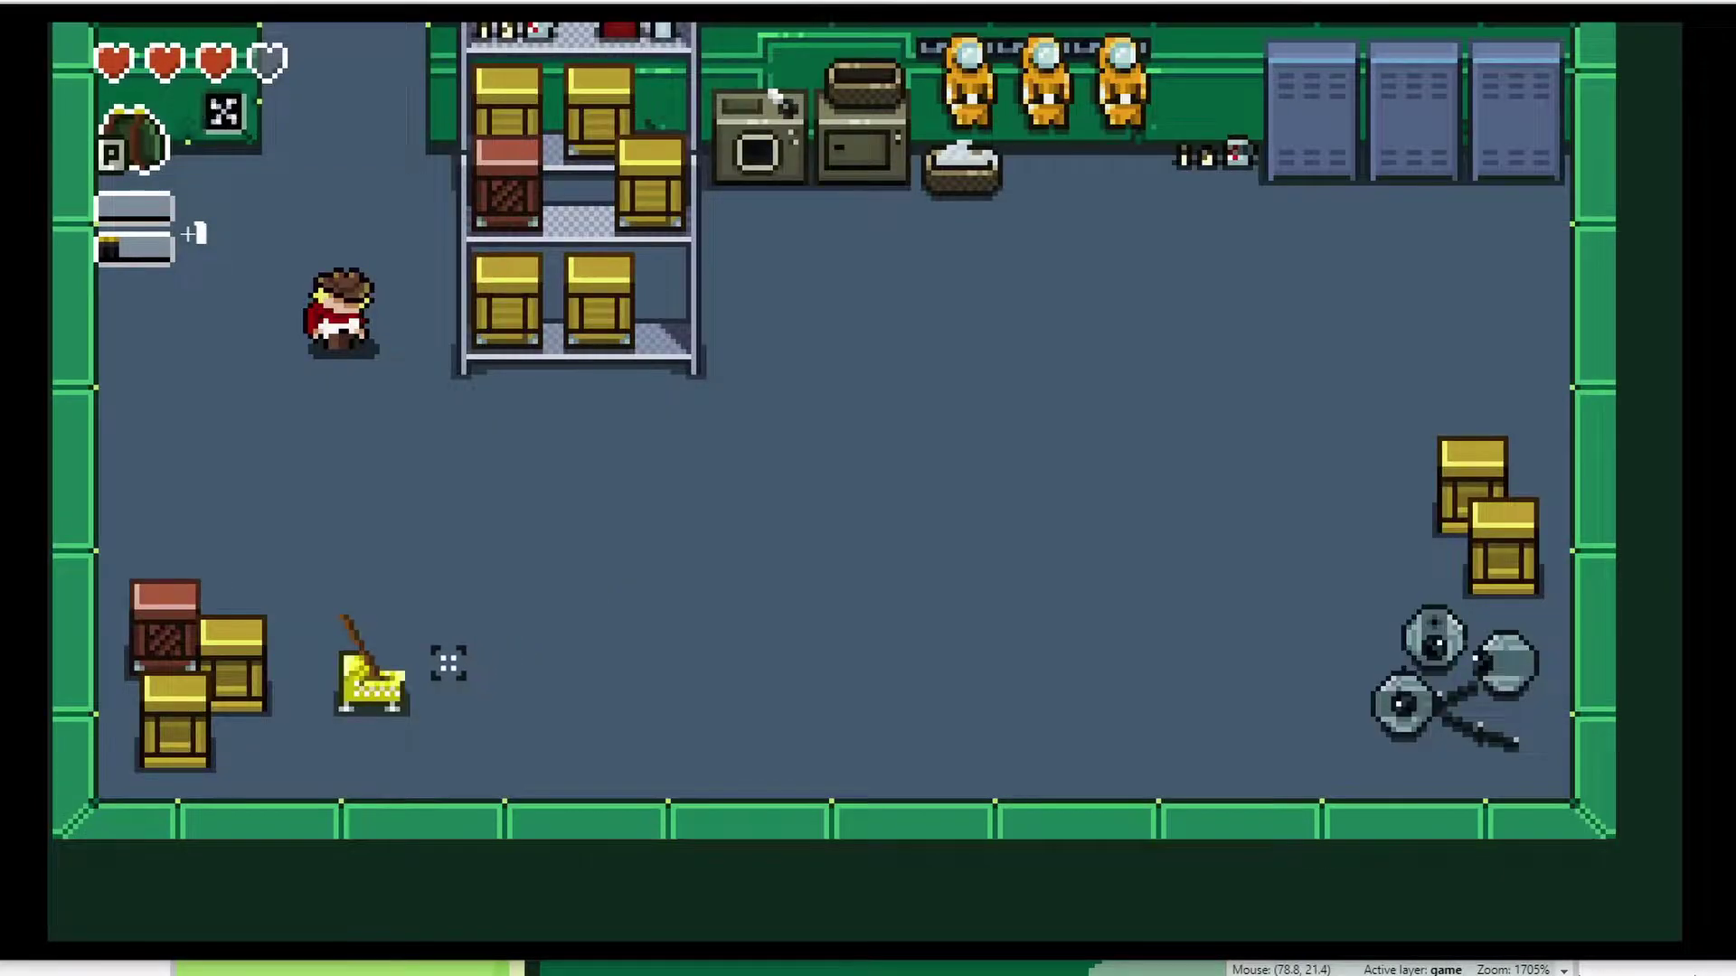
Shoot the yellow mop bucket in the storeroom, then leave and re-enter the room to check the bucket's state.
{"action": "left_click", "coordinate": [392, 698]}
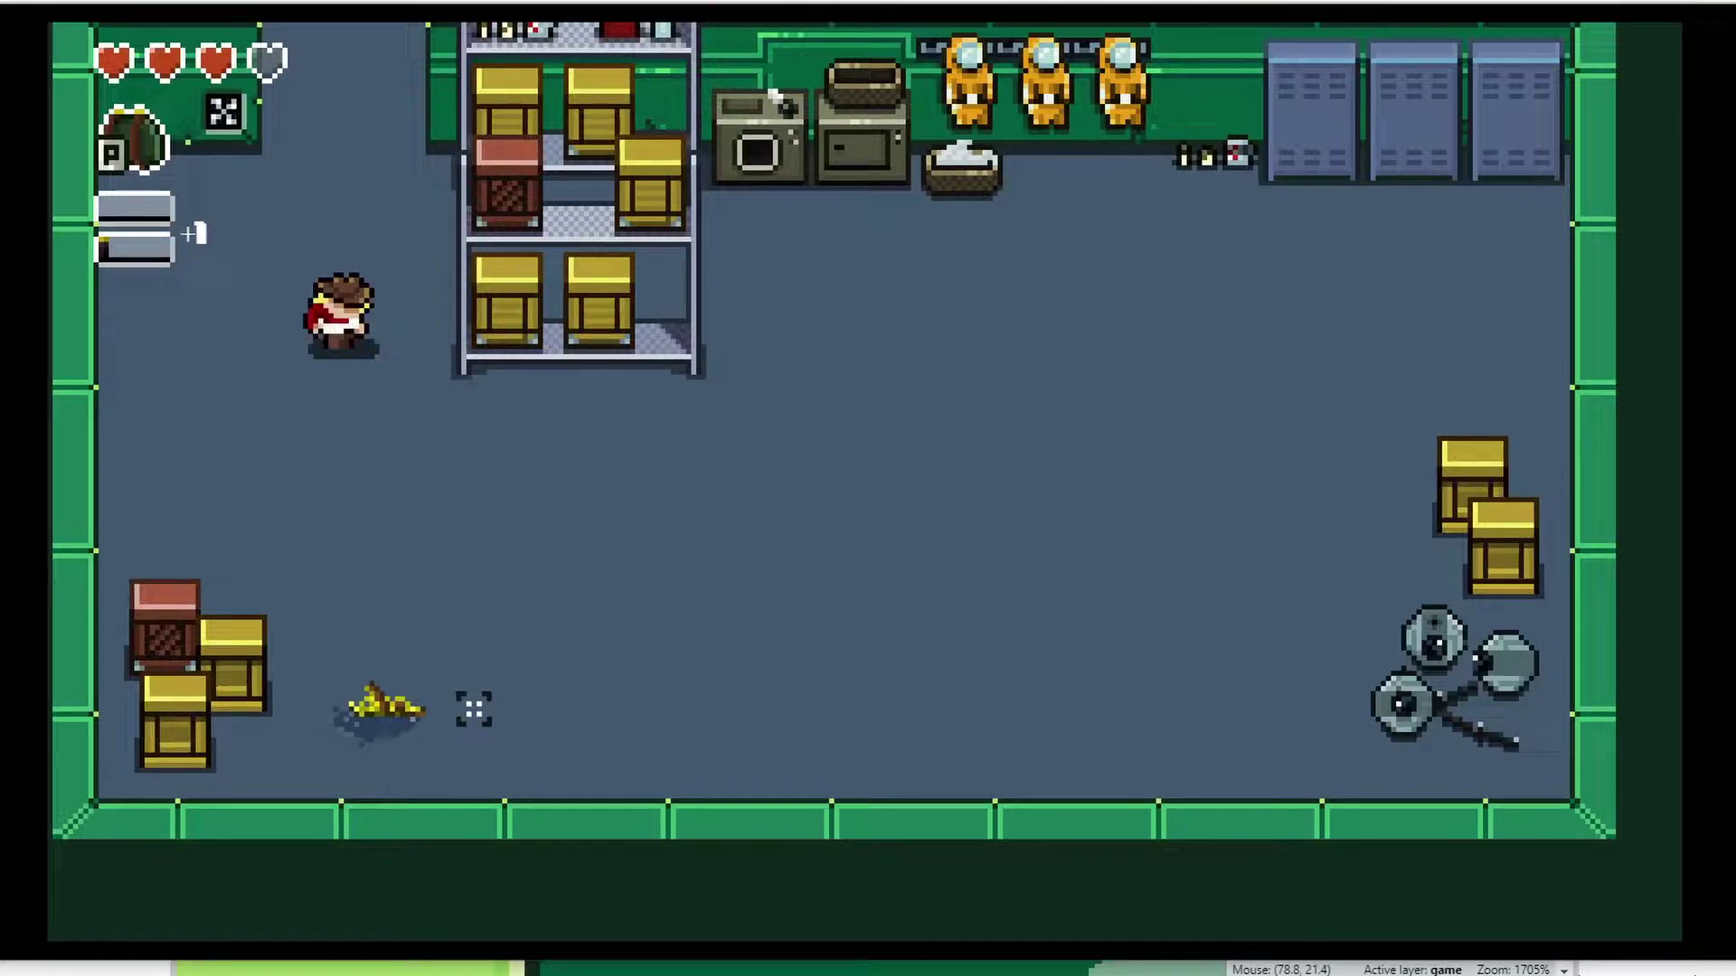
{"action": "key", "text": "w"}
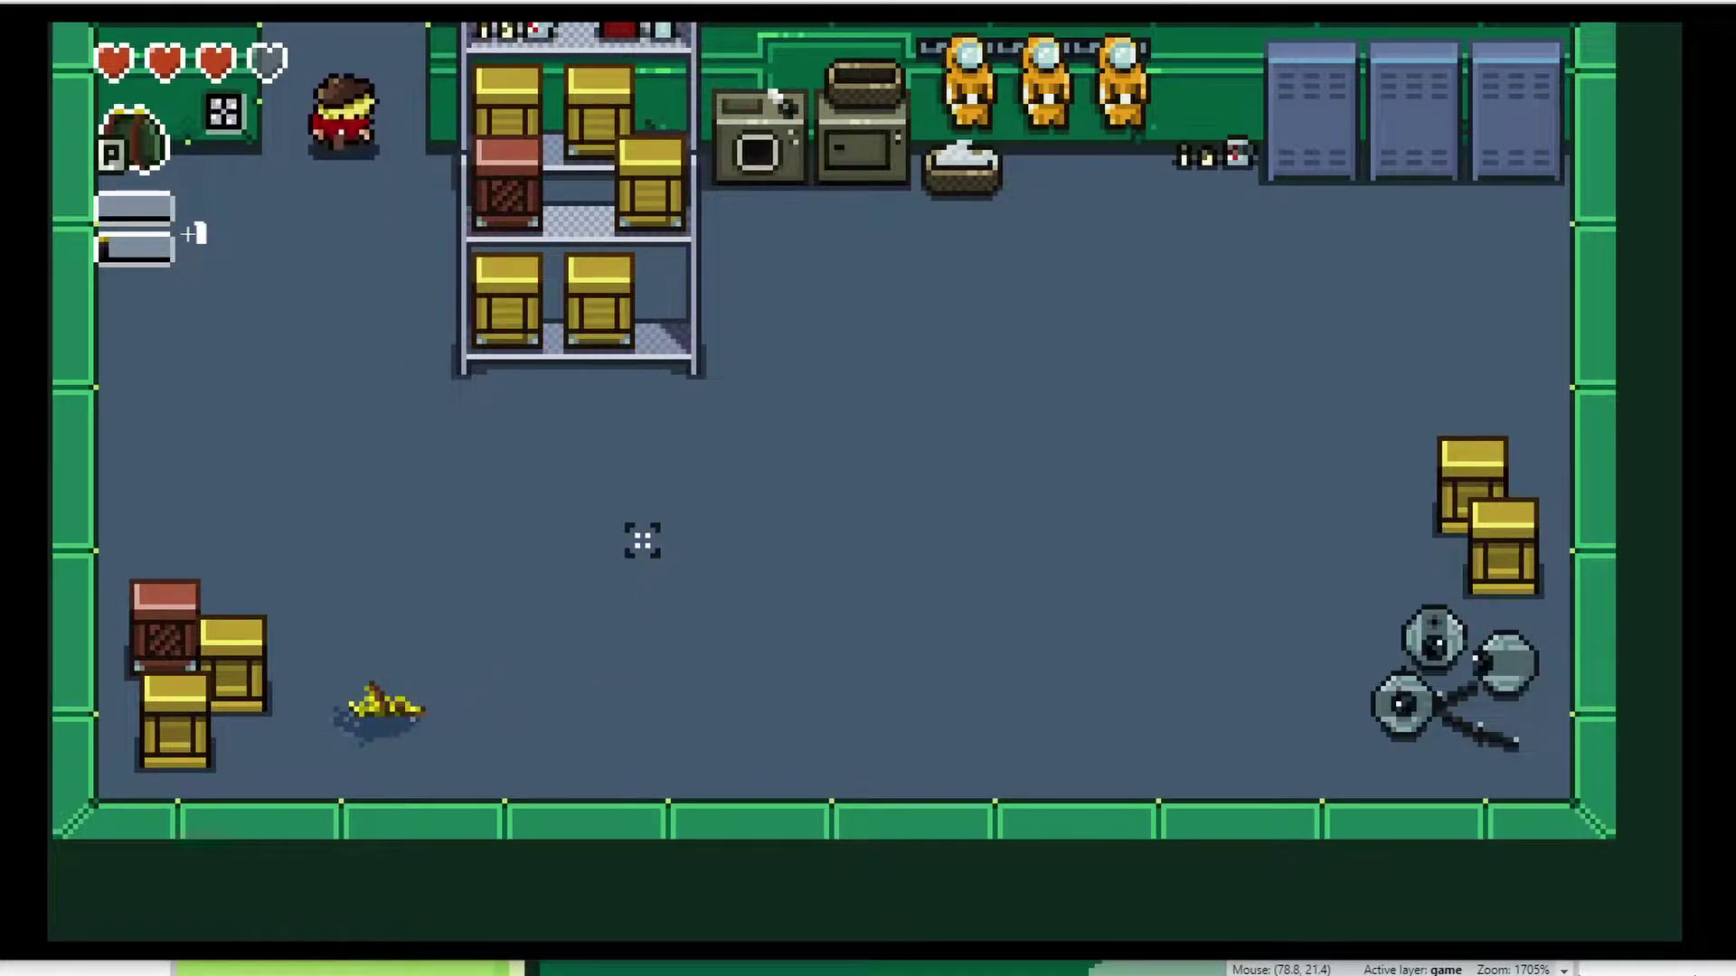
{"action": "key", "text": "w"}
{"action": "key", "text": "s"}
{"action": "key", "text": "s"}
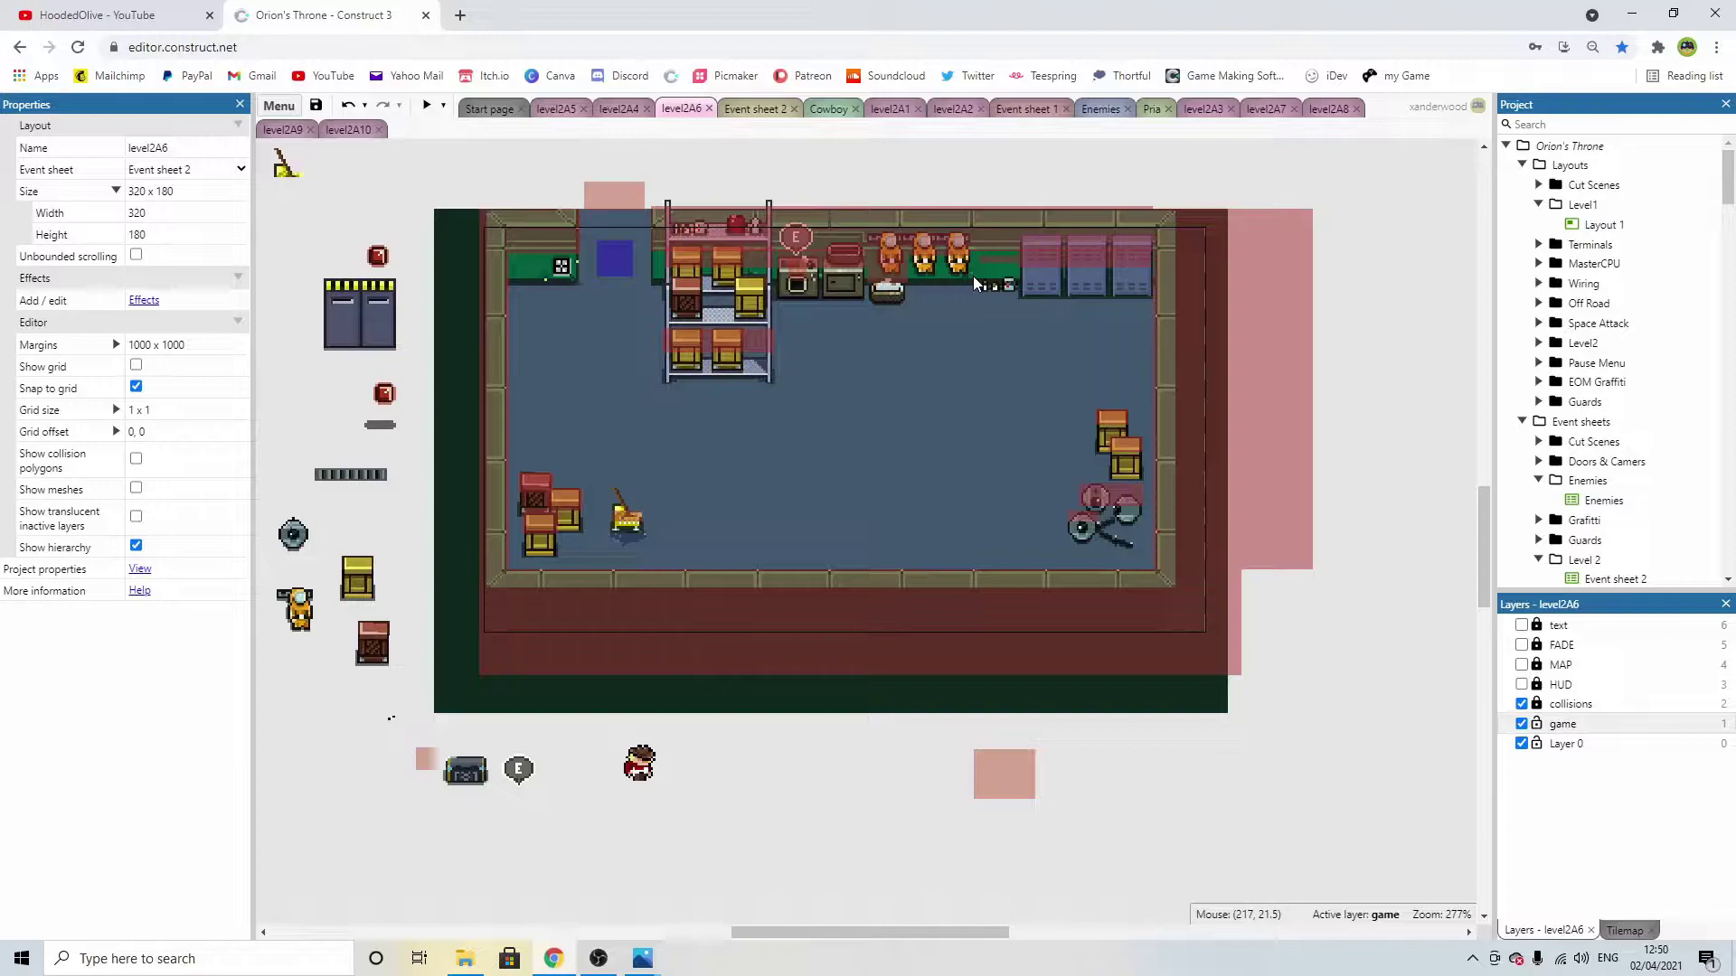
Look over the level2A6 storeroom and the level2A5 room with benches and lockers in the layout editor.
{"action": "middle_click_drag", "start_coordinate": [765, 267], "coordinate": [832, 288]}
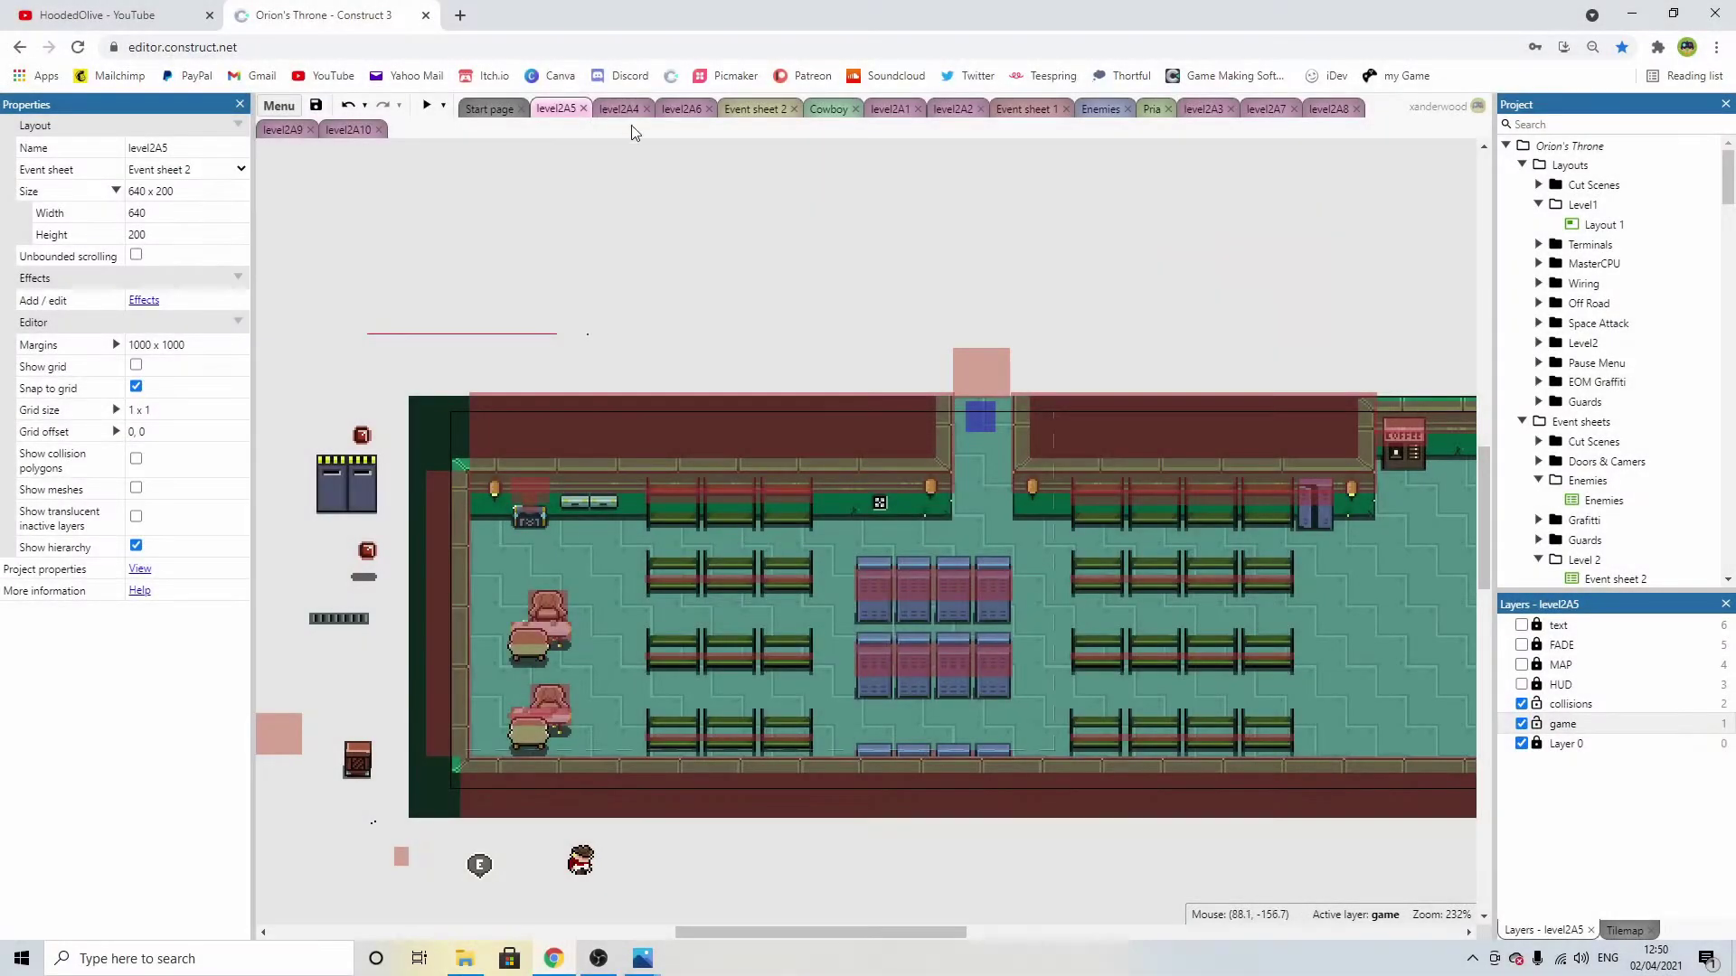
{"action": "middle_click_drag", "start_coordinate": [846, 452], "coordinate": [761, 264]}
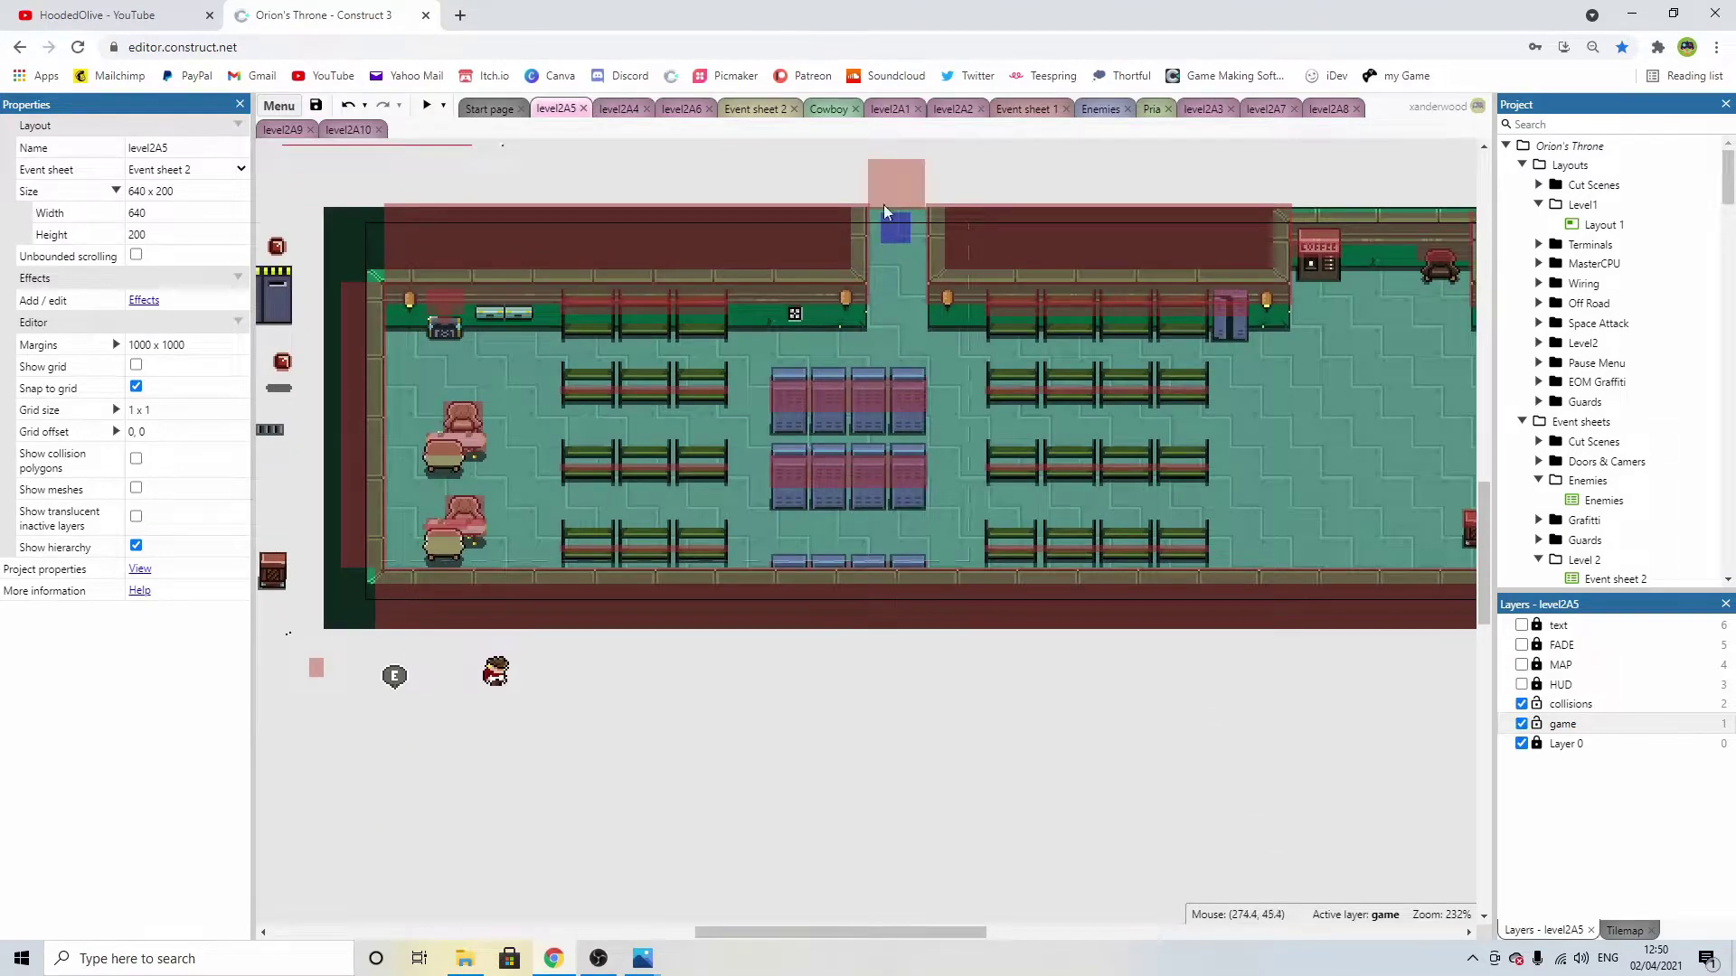
{"action": "scroll", "coordinate": [881, 379], "scroll_direction": "up", "scroll_amount": 3}
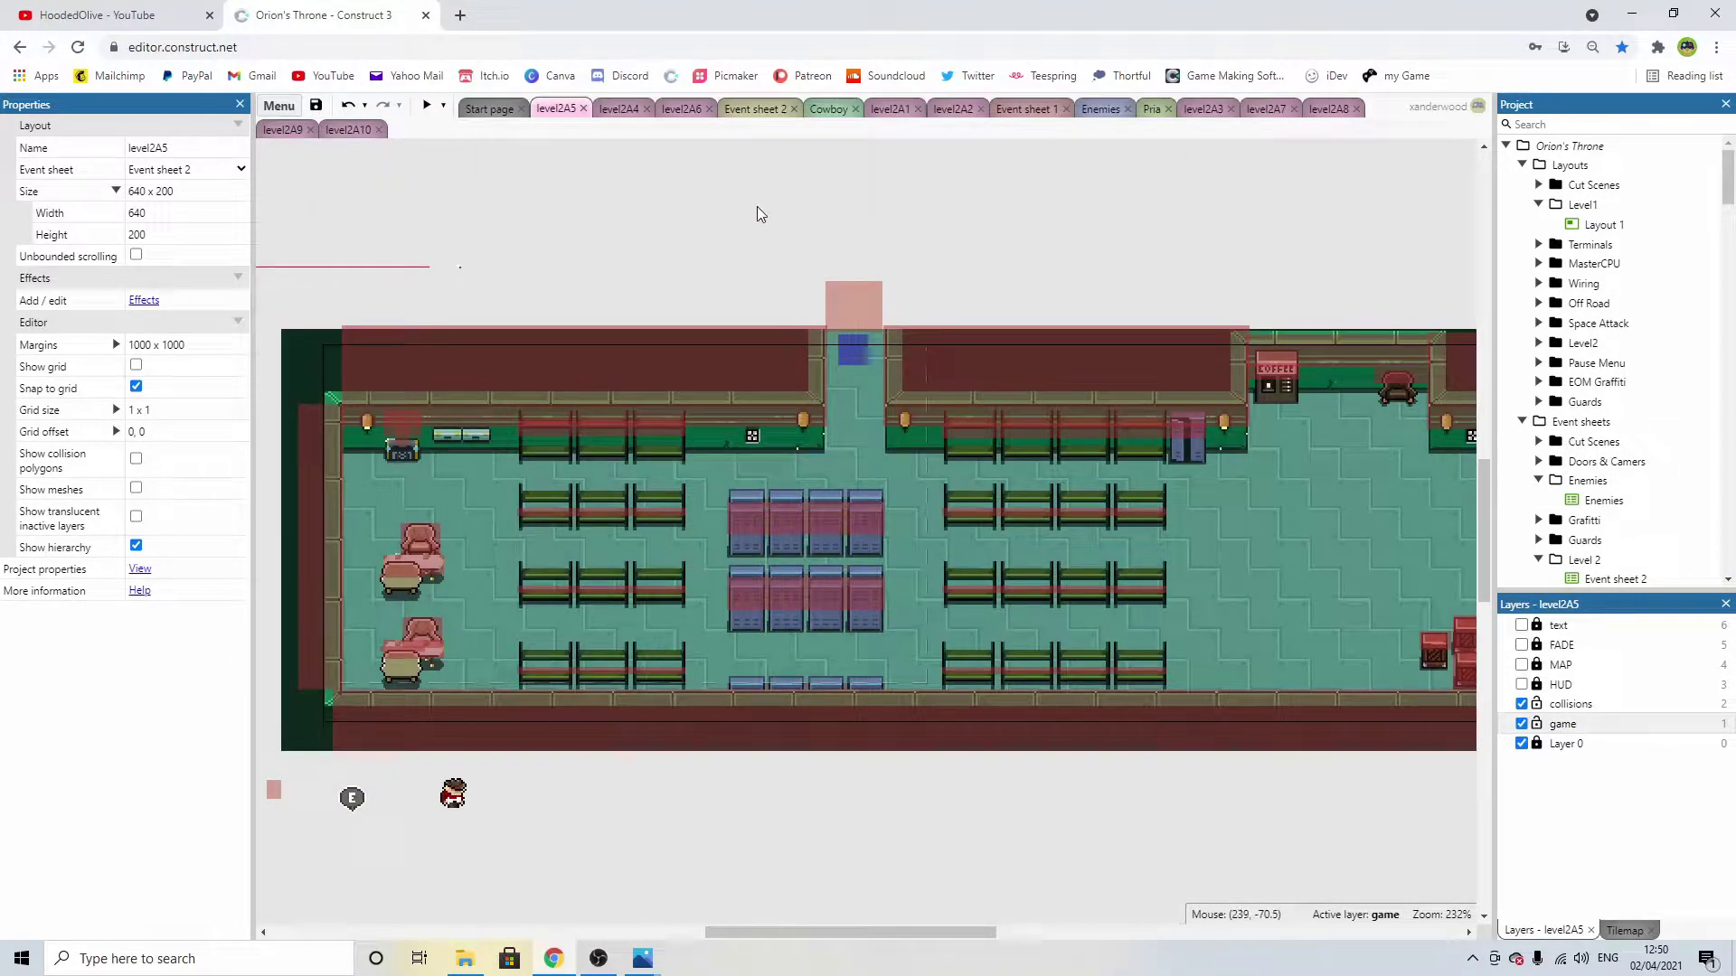
{"action": "left_click", "coordinate": [682, 109]}
In the level2A8 layout, move the spr_exercisekit bench out of the room to position -111, 16 outside the layout.
{"action": "left_click", "coordinate": [1329, 108]}
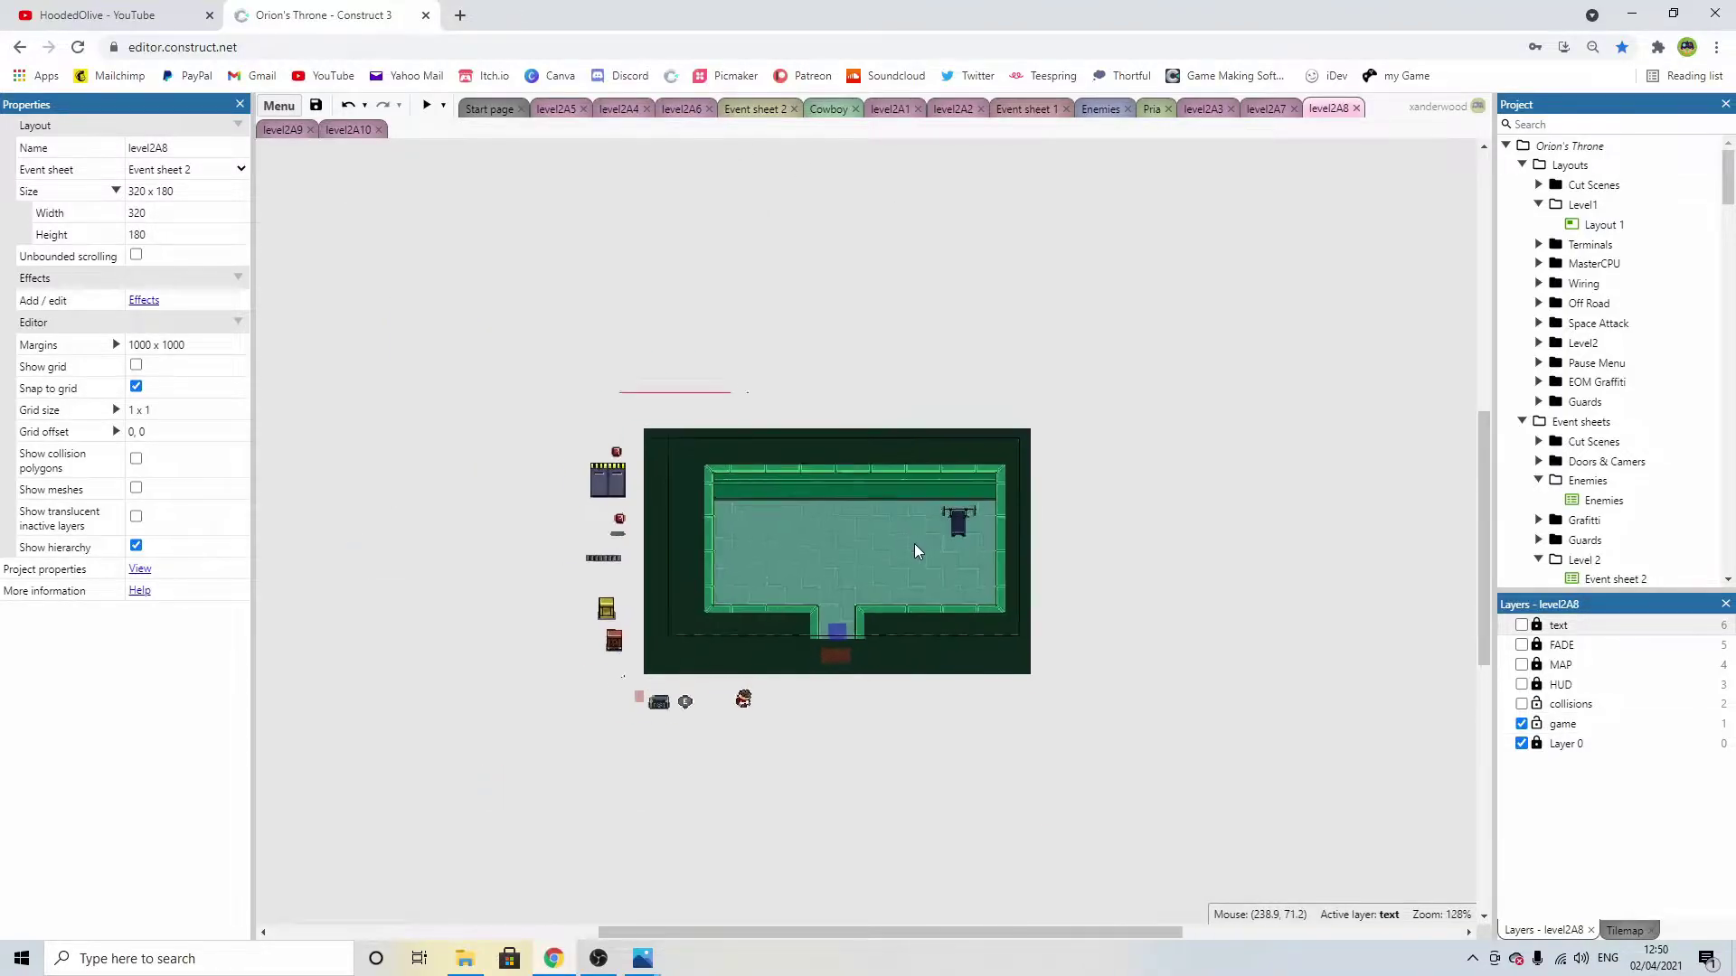
{"action": "scroll", "coordinate": [925, 524], "scroll_direction": "up", "scroll_amount": 5, "text": "ctrl"}
{"action": "scroll", "coordinate": [1048, 393], "scroll_direction": "down", "scroll_amount": 3, "text": "ctrl"}
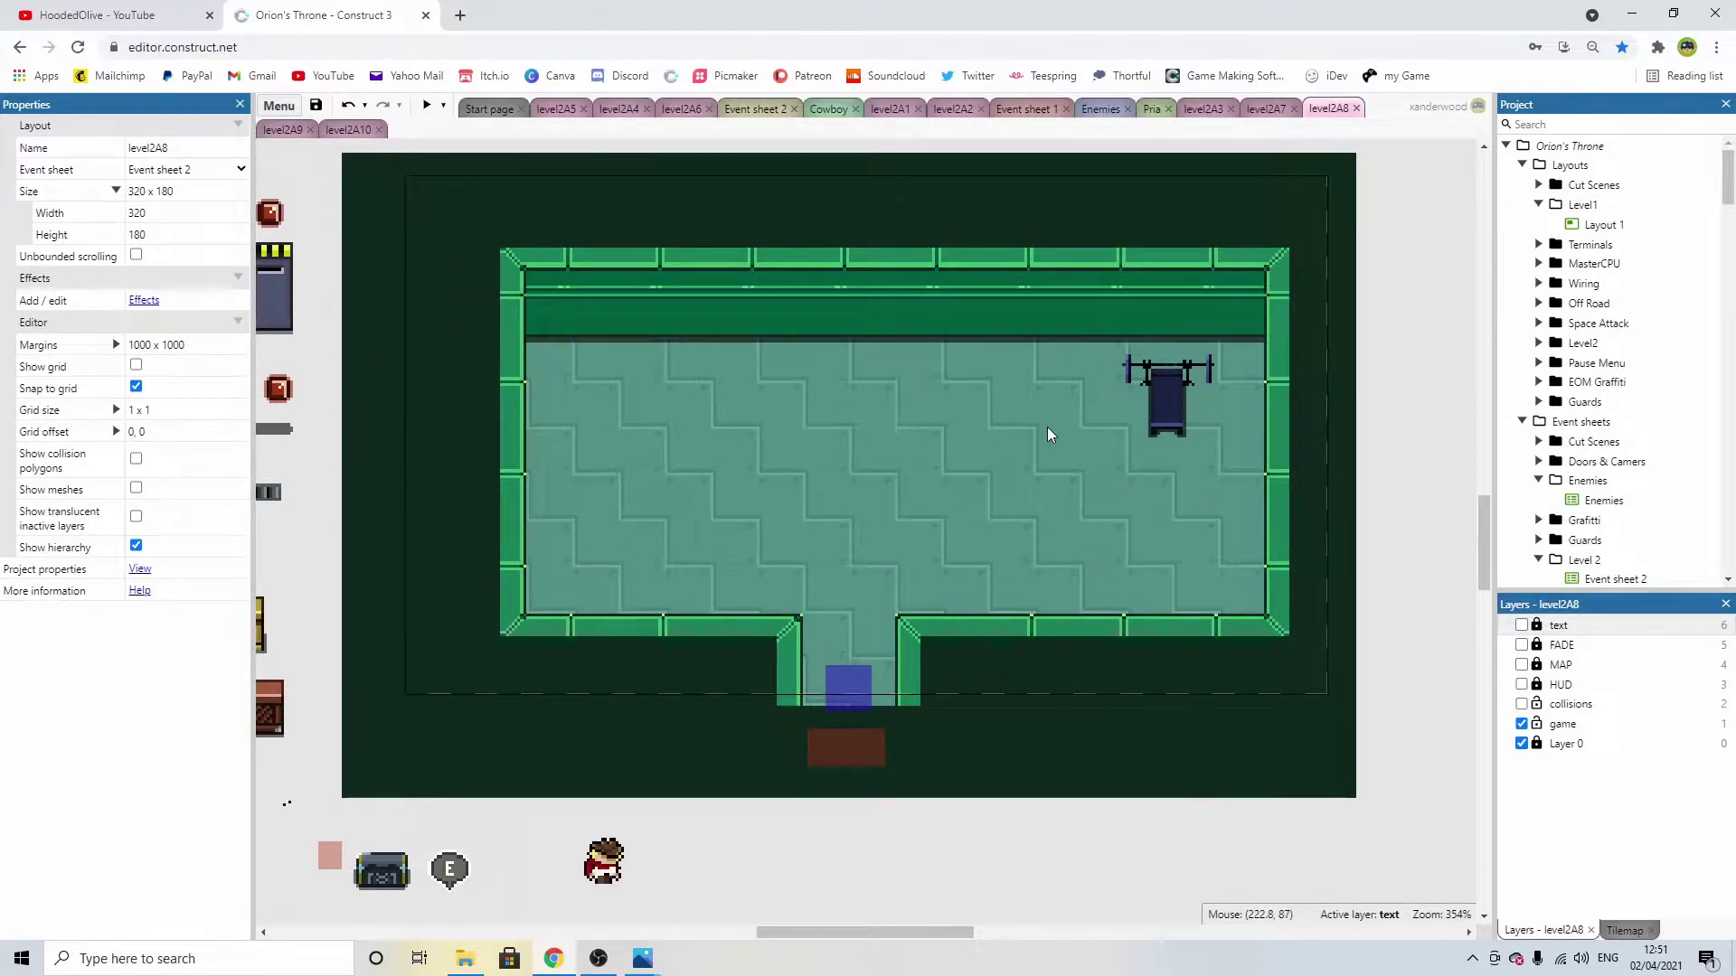
{"action": "scroll", "coordinate": [1087, 432], "scroll_direction": "down", "scroll_amount": 2, "text": "ctrl"}
{"action": "left_click_drag", "start_coordinate": [1174, 400], "coordinate": [335, 228]}
{"action": "middle_click_drag", "start_coordinate": [536, 217], "coordinate": [566, 258]}
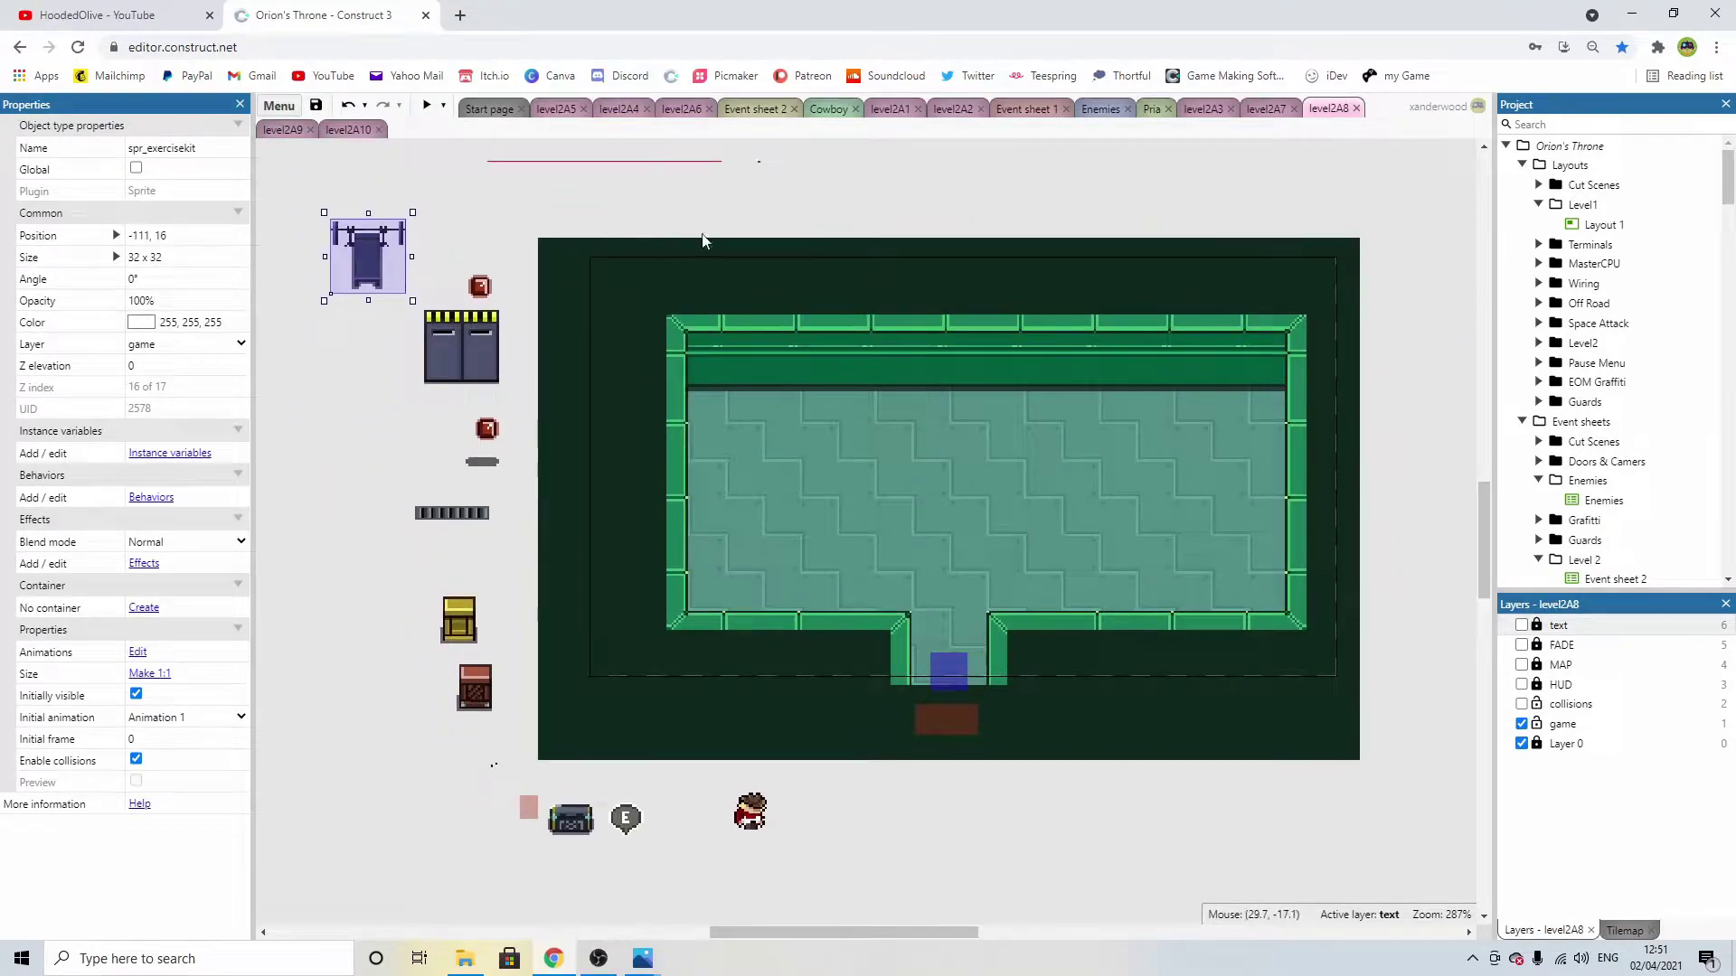
{"action": "scroll", "coordinate": [974, 366], "scroll_direction": "down", "scroll_amount": 1, "text": "ctrl"}
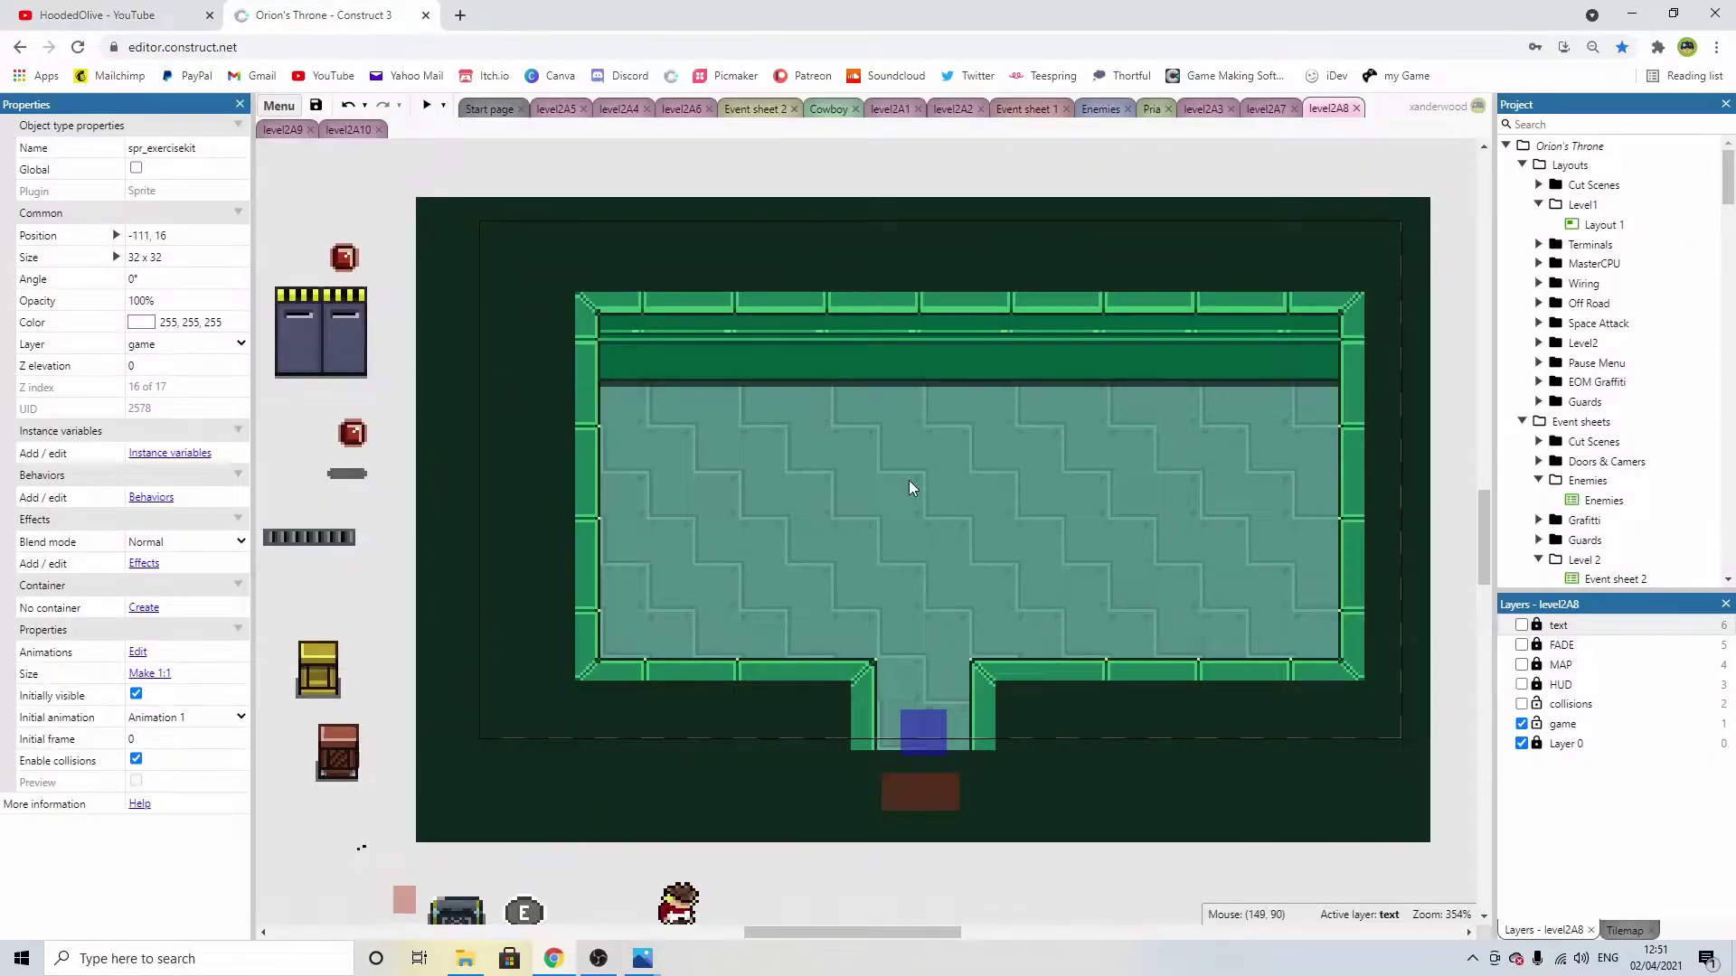
{"action": "scroll", "coordinate": [908, 480], "scroll_direction": "down", "scroll_amount": 2}
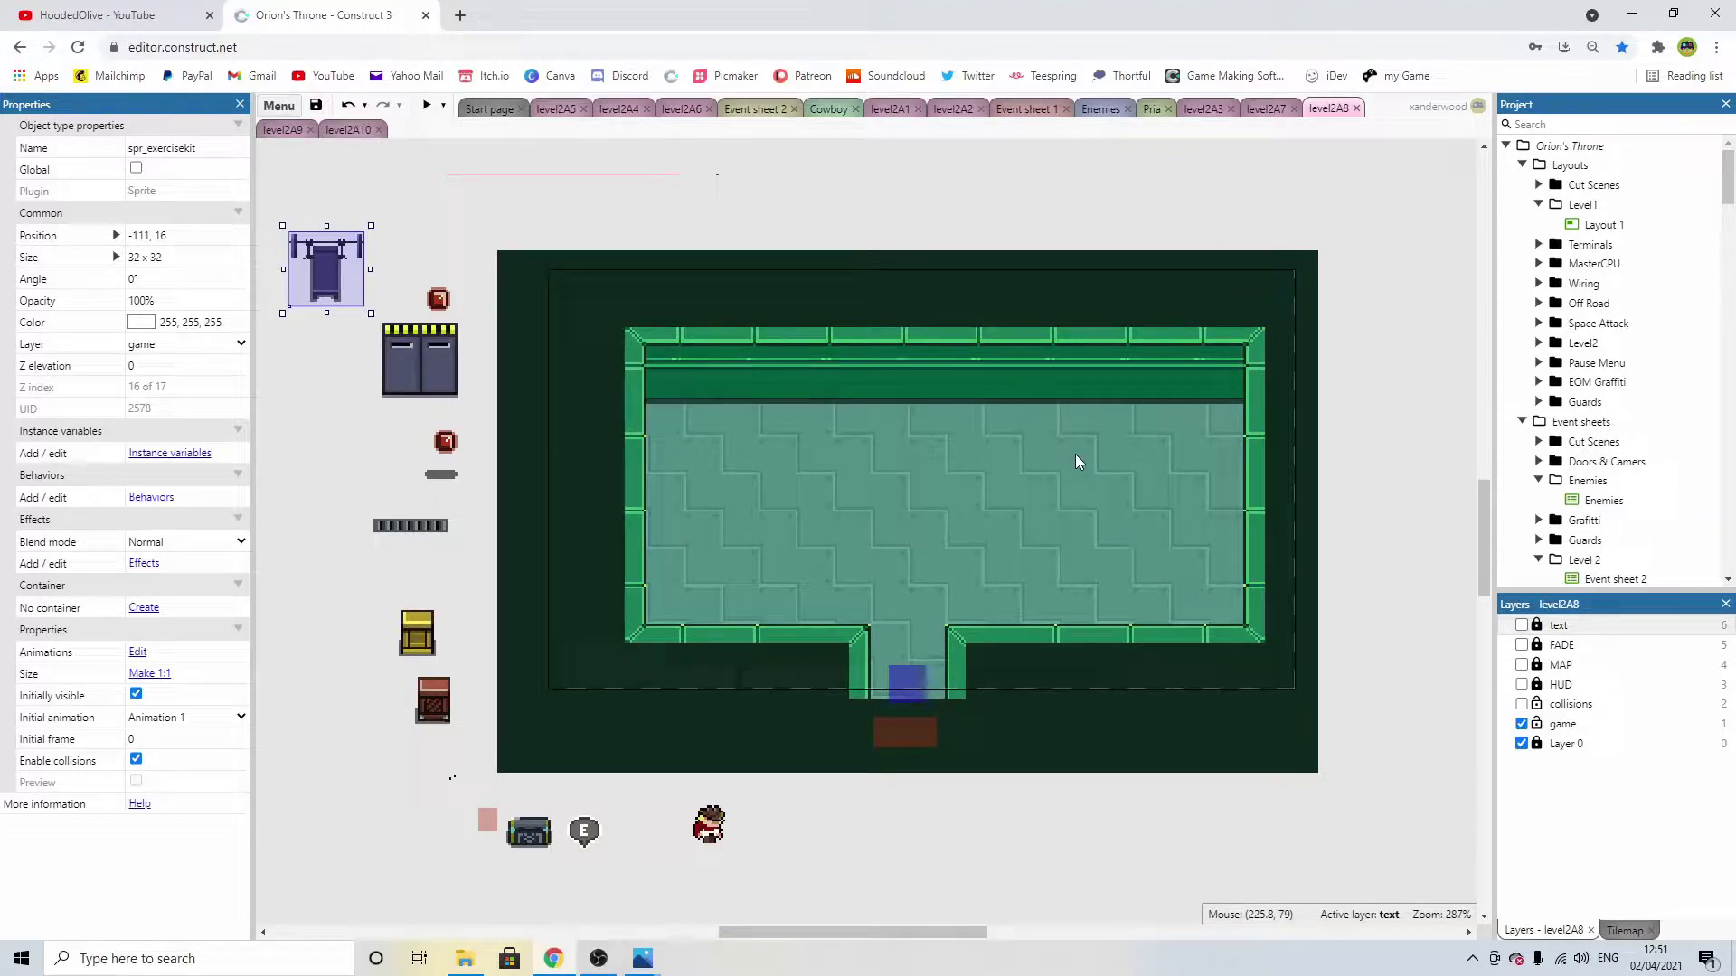
{"action": "scroll", "coordinate": [1076, 454], "scroll_direction": "up", "scroll_amount": 1}
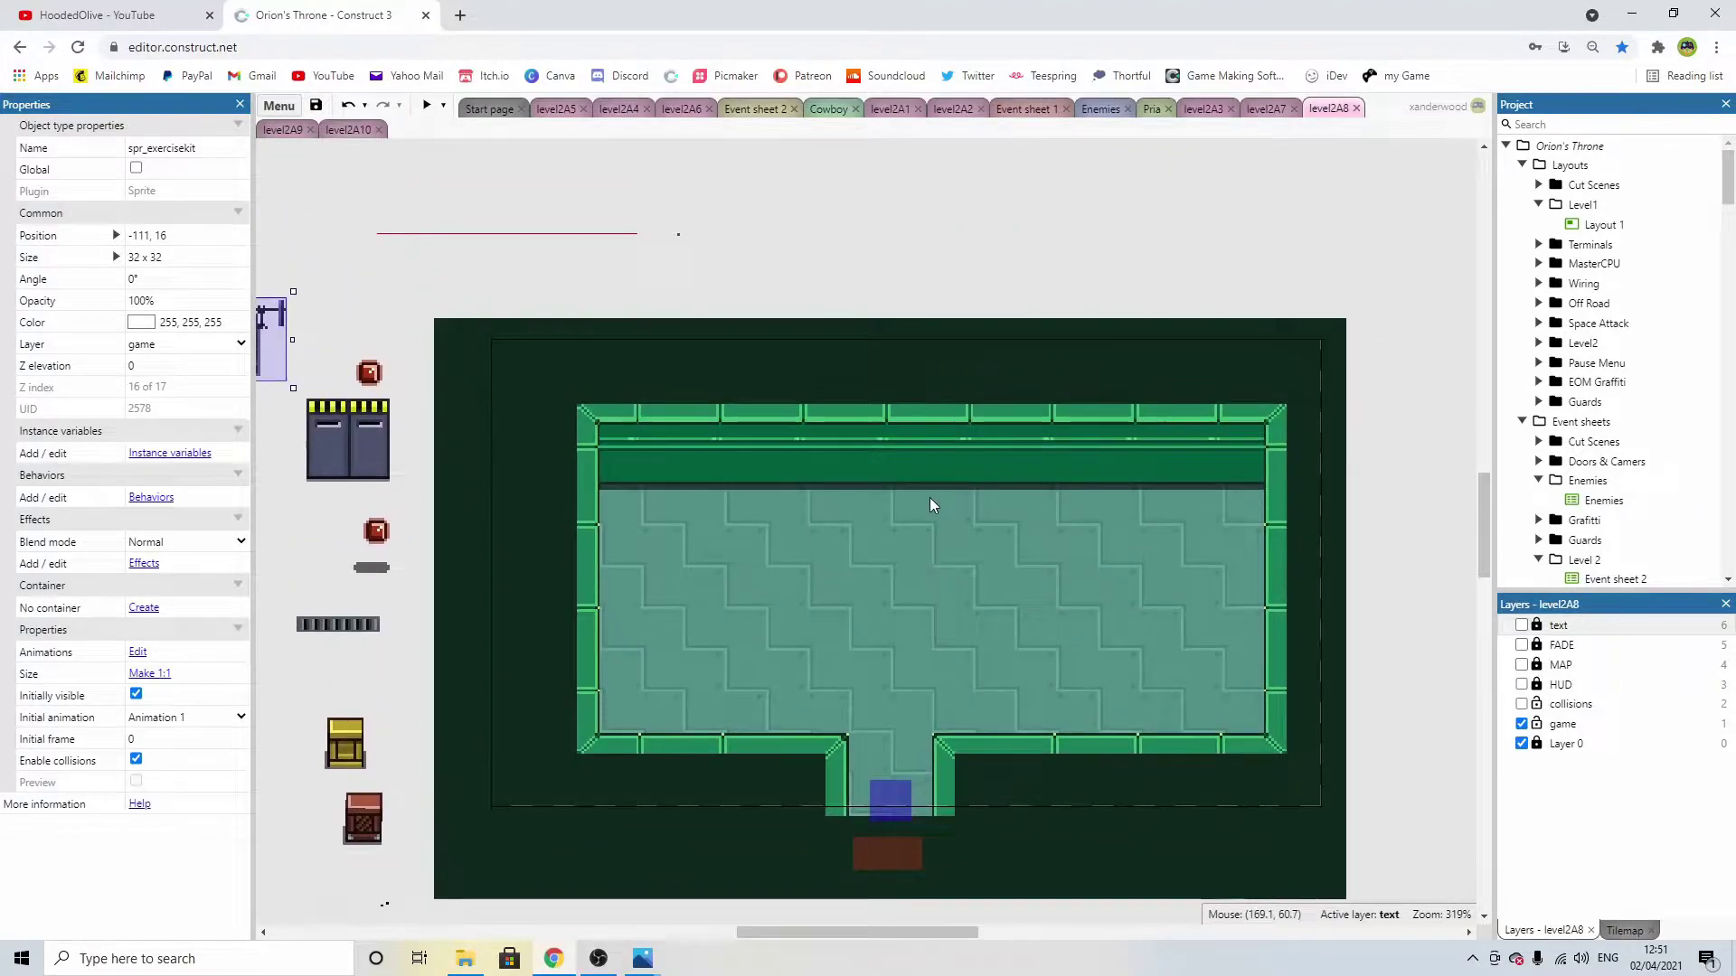
{"action": "middle_click_drag", "start_coordinate": [875, 462], "coordinate": [901, 452]}
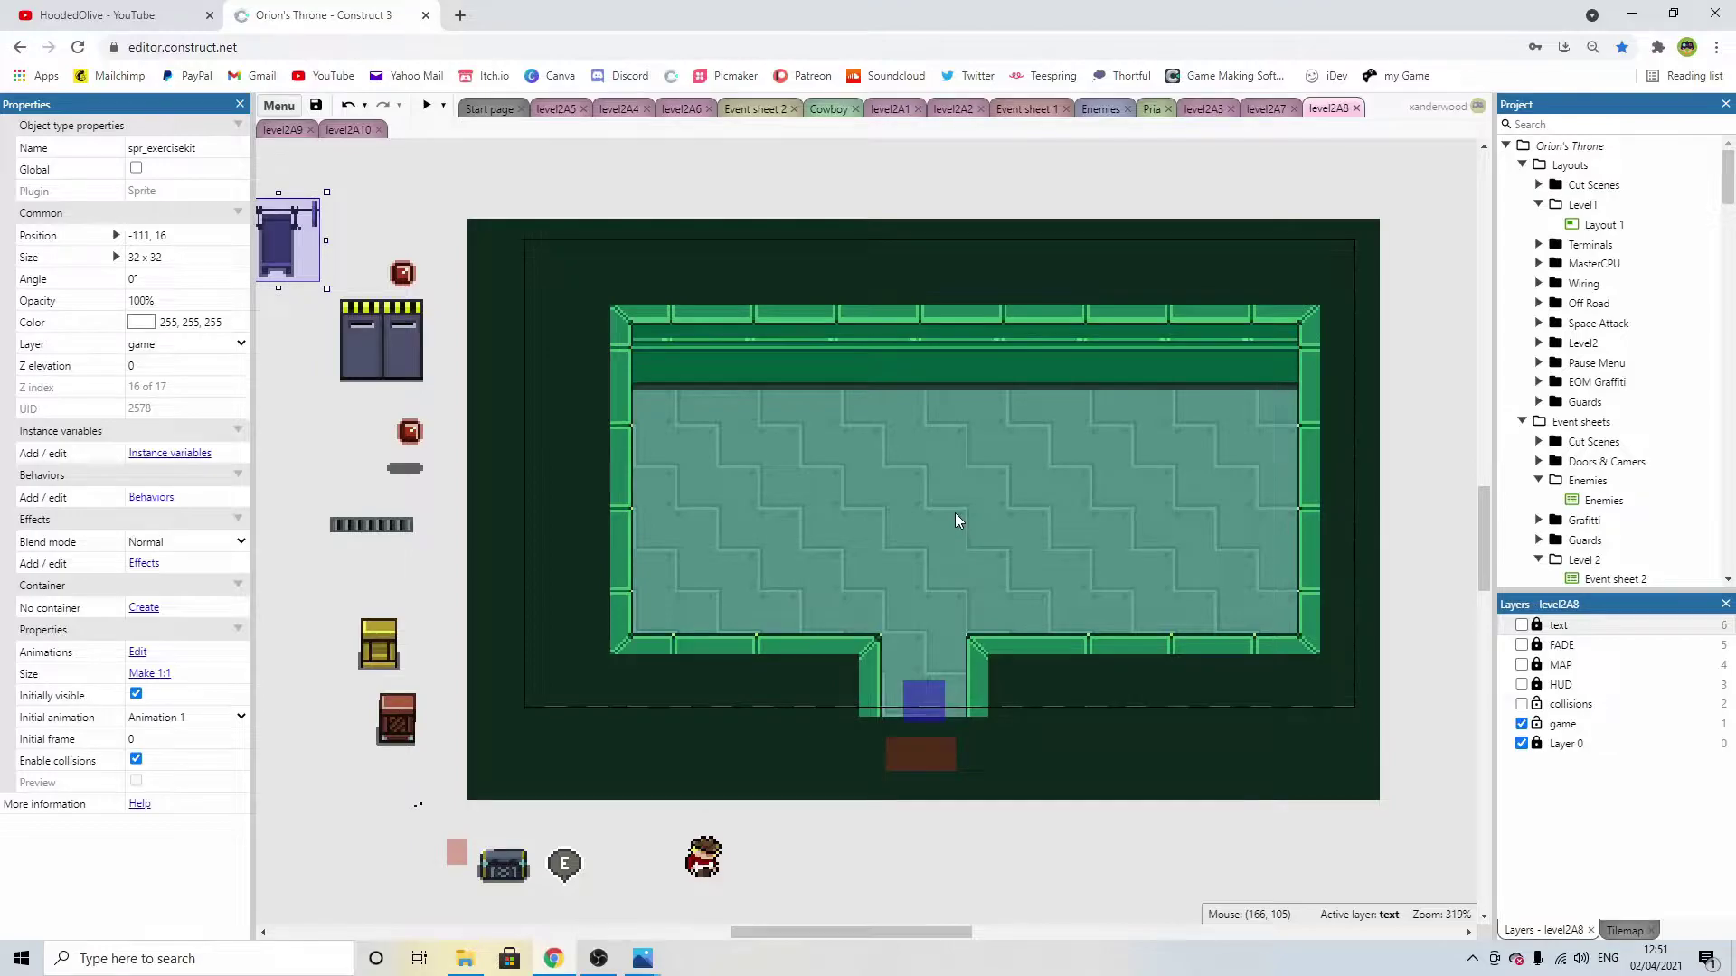
{"action": "scroll", "coordinate": [955, 513], "scroll_direction": "up", "scroll_amount": 1}
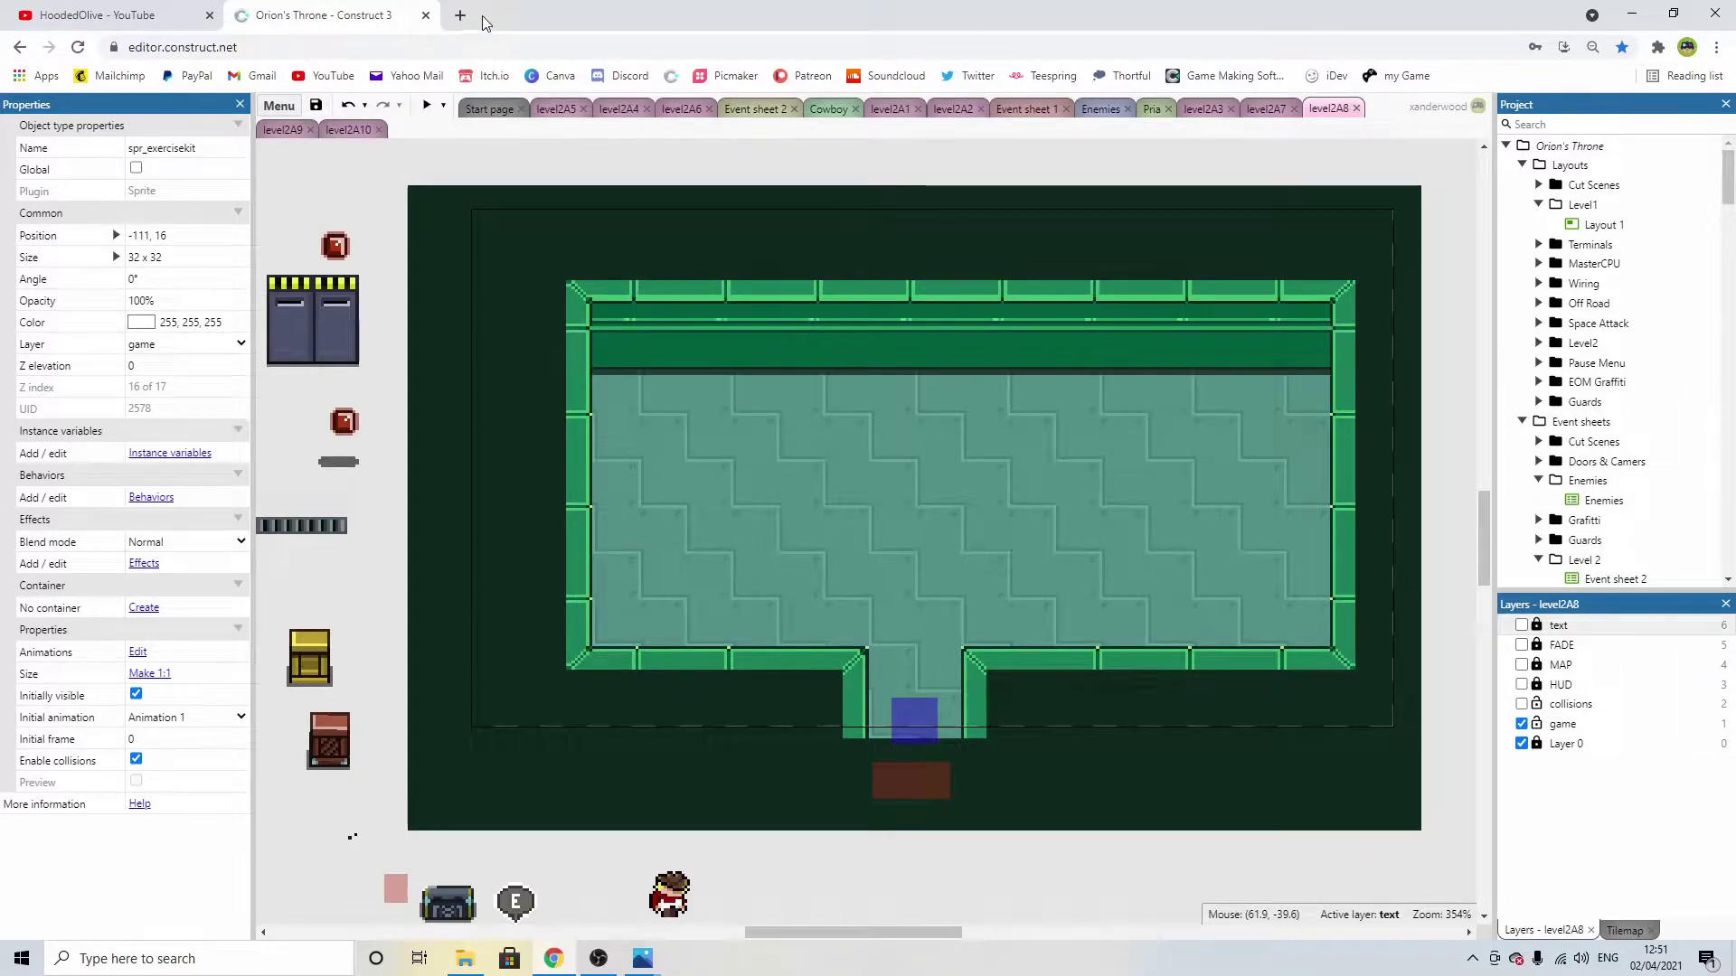
Search Google for "communal showers" in a new browser tab.
{"action": "left_click", "coordinate": [460, 20]}
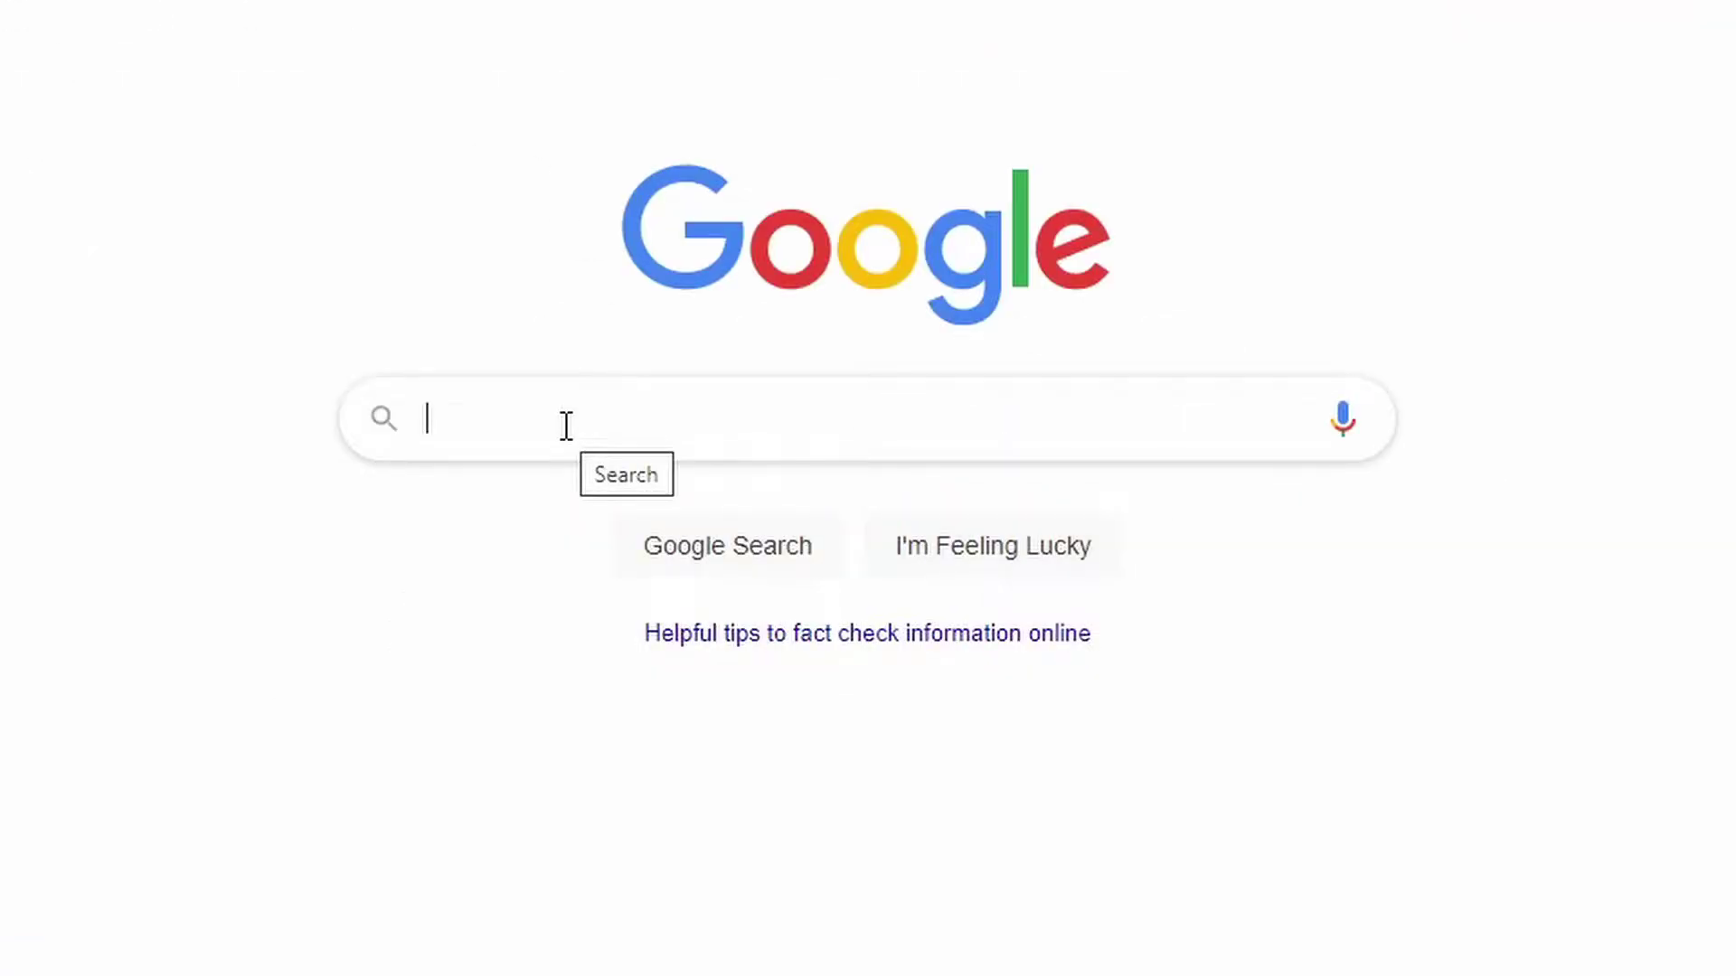
{"action": "type", "text": "co"}
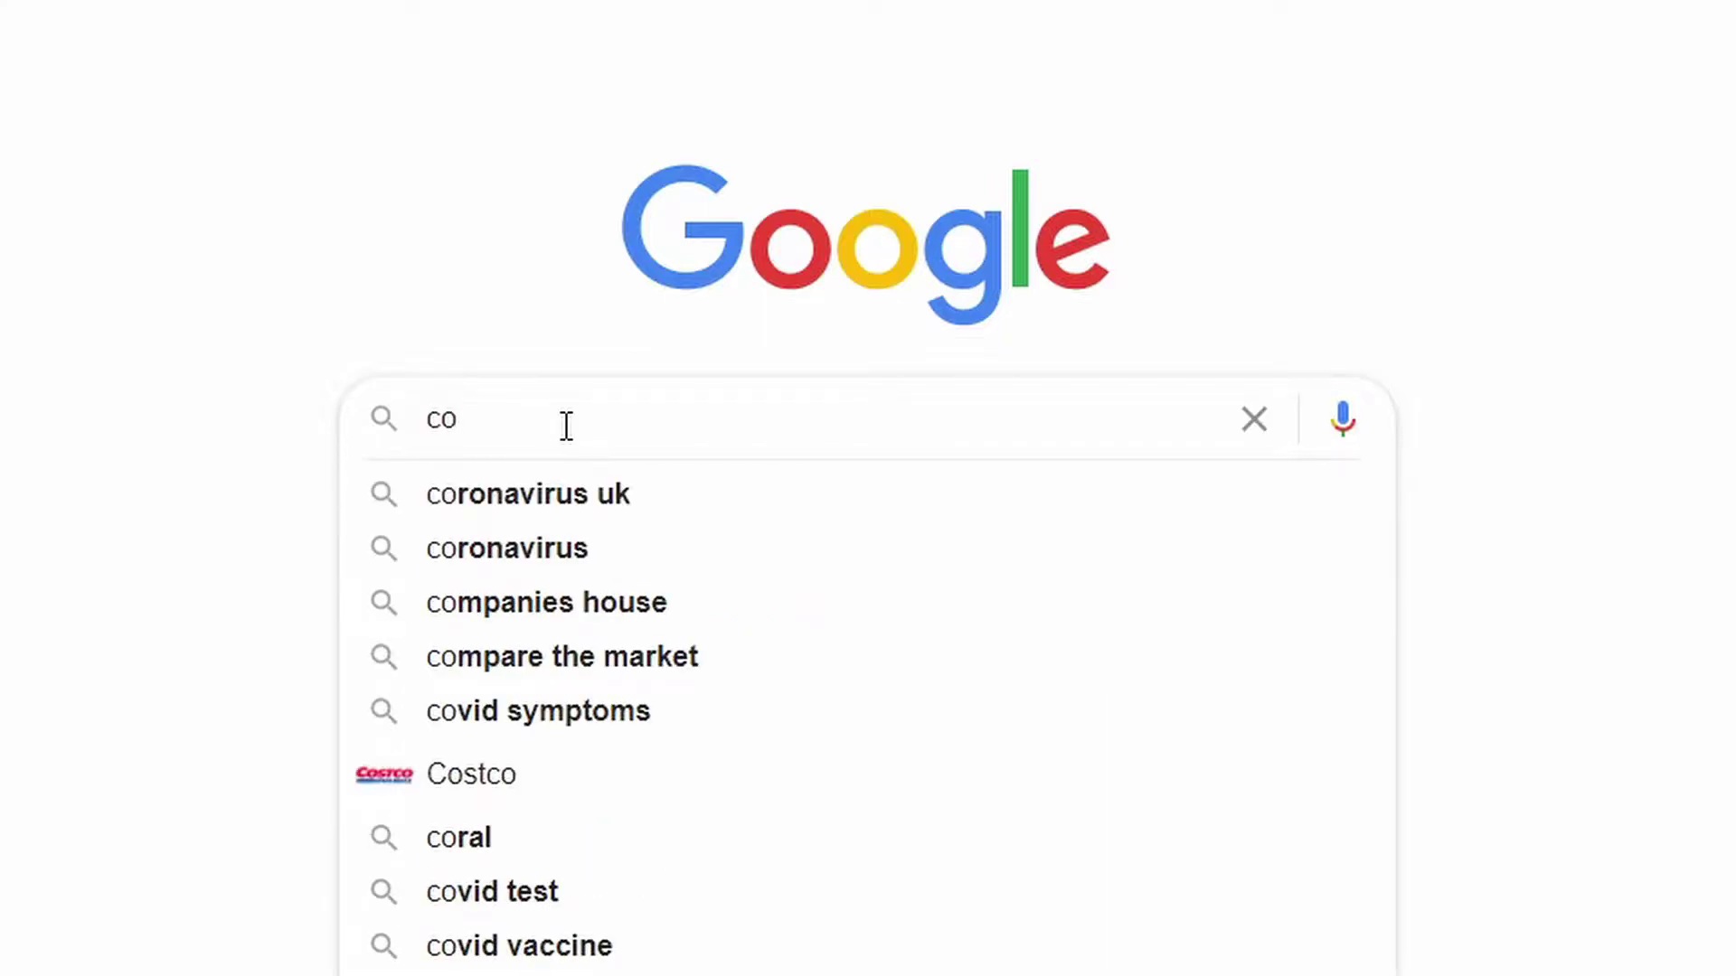
{"action": "type", "text": "mmunual"}
{"action": "key", "text": "BackSpace"}
{"action": "key", "text": "BackSpace"}
{"action": "key", "text": "BackSpace"}
{"action": "type", "text": "i"}
{"action": "key", "text": "BackSpace"}
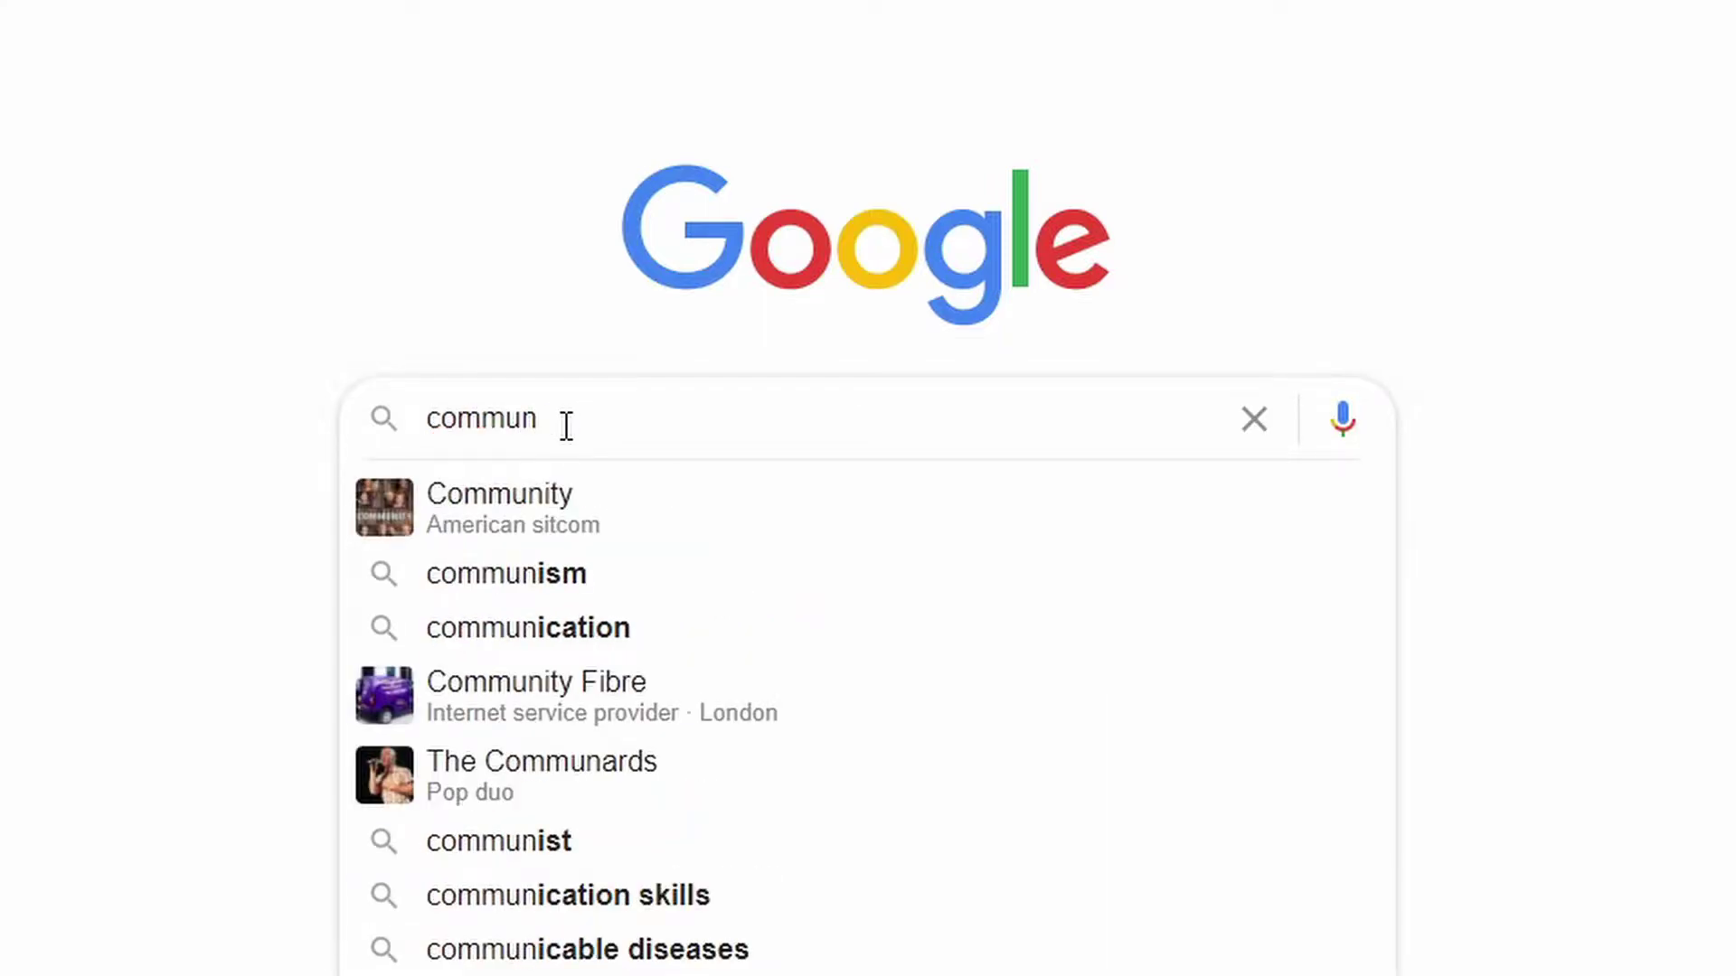
{"action": "type", "text": "al showers"}
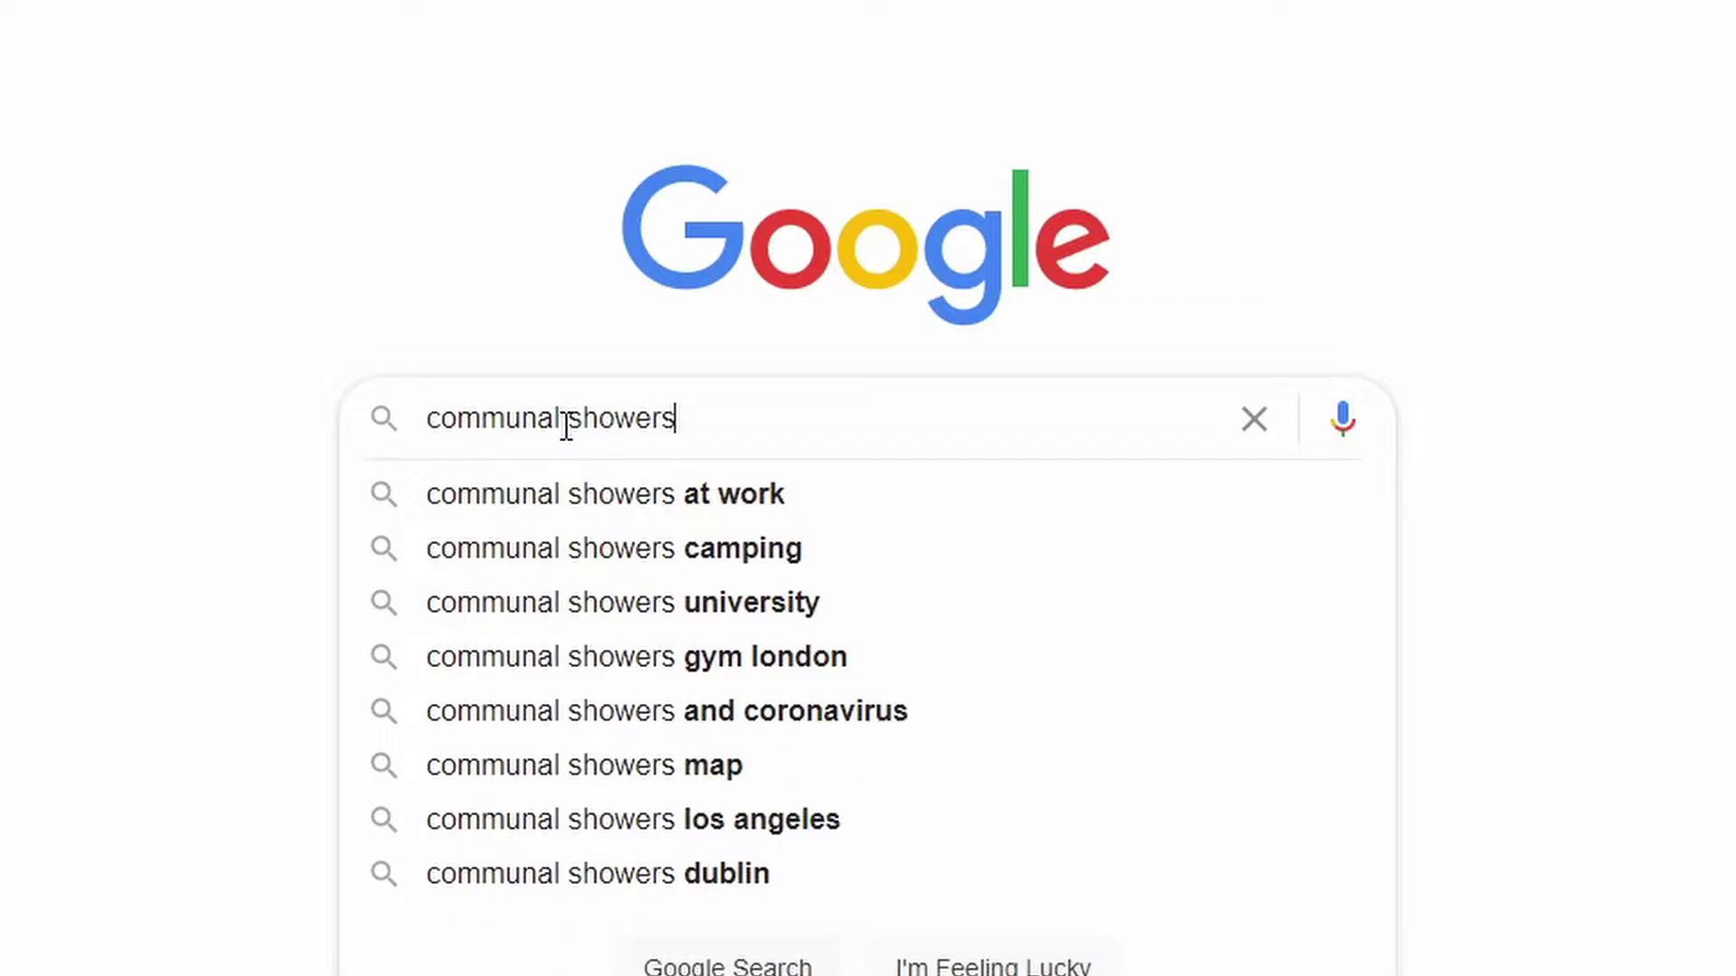
{"action": "key", "text": "Return"}
Browse the image results for communal showers and enlarge the mylespaul.com picture as a room reference.
{"action": "left_click", "coordinate": [433, 370]}
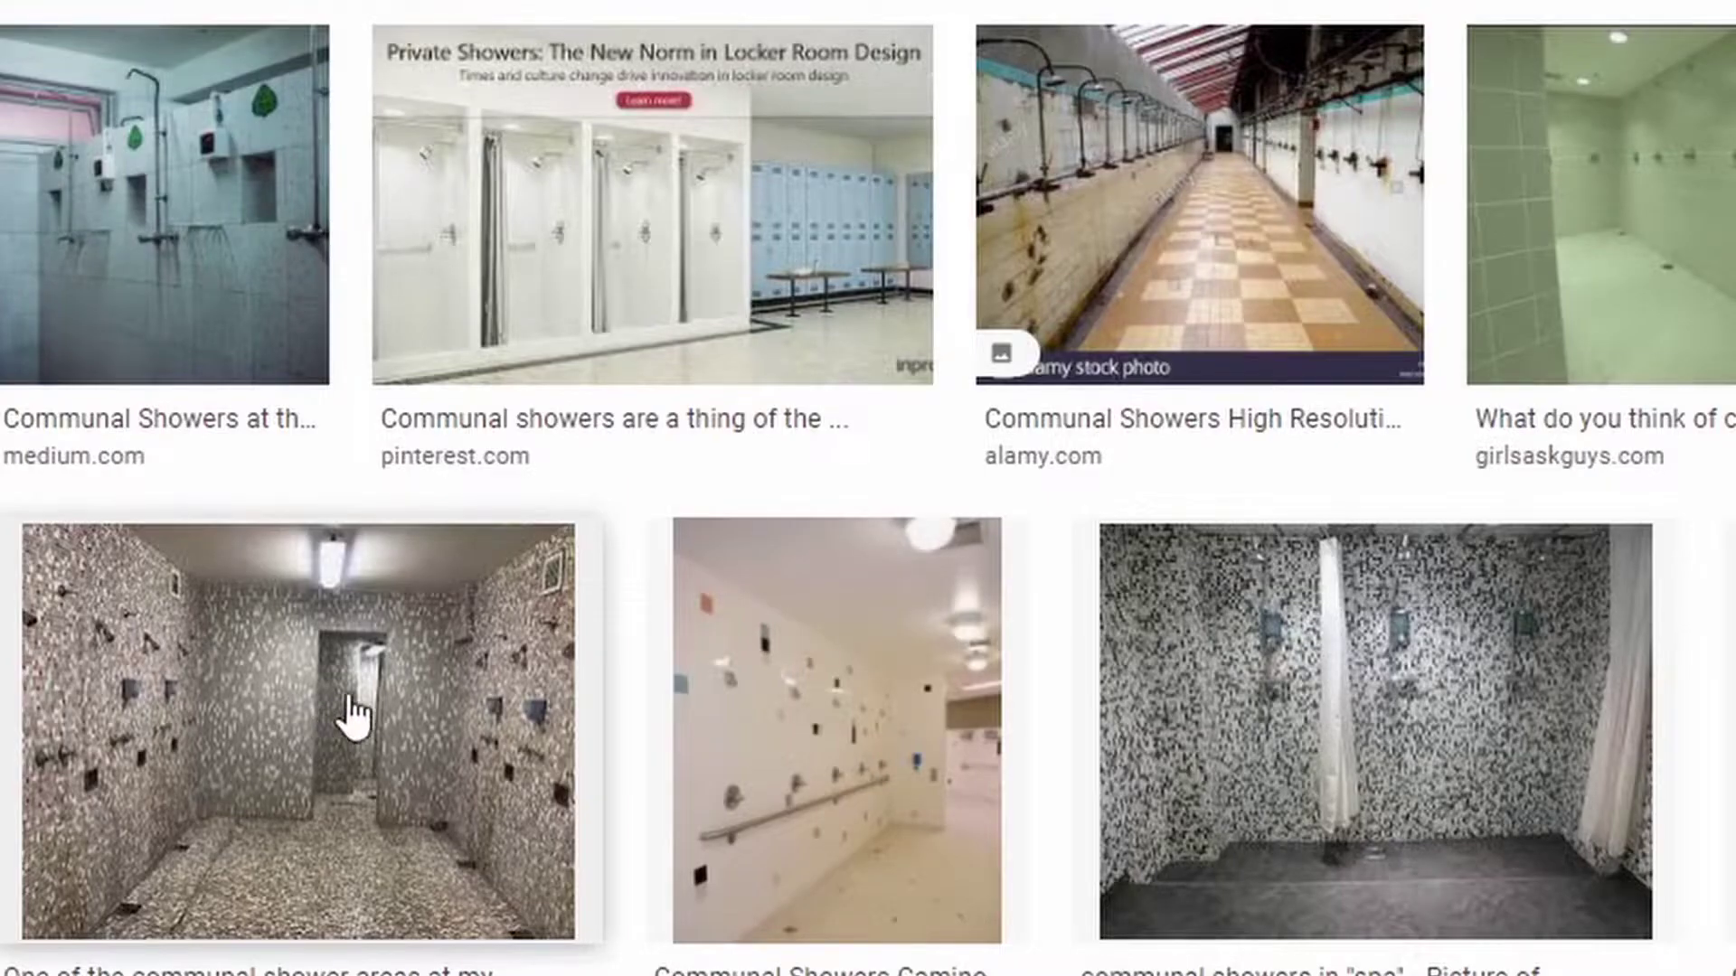
{"action": "scroll", "coordinate": [1174, 593], "scroll_direction": "down", "scroll_amount": 3}
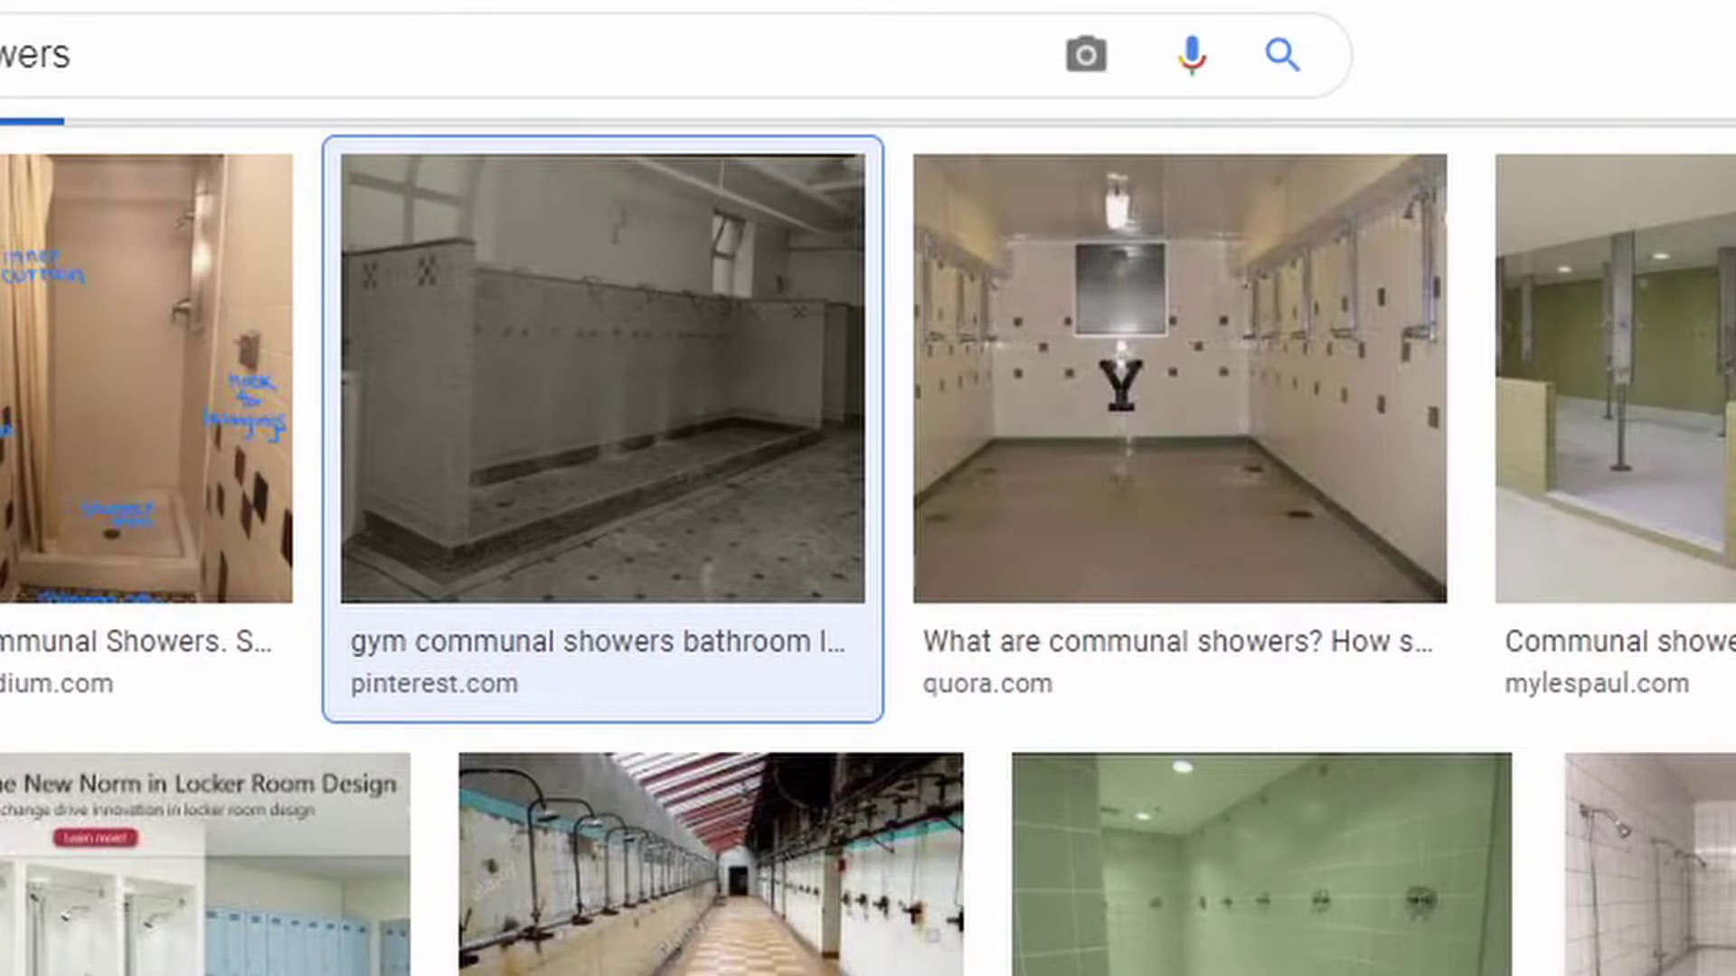
{"action": "left_click", "coordinate": [1619, 380]}
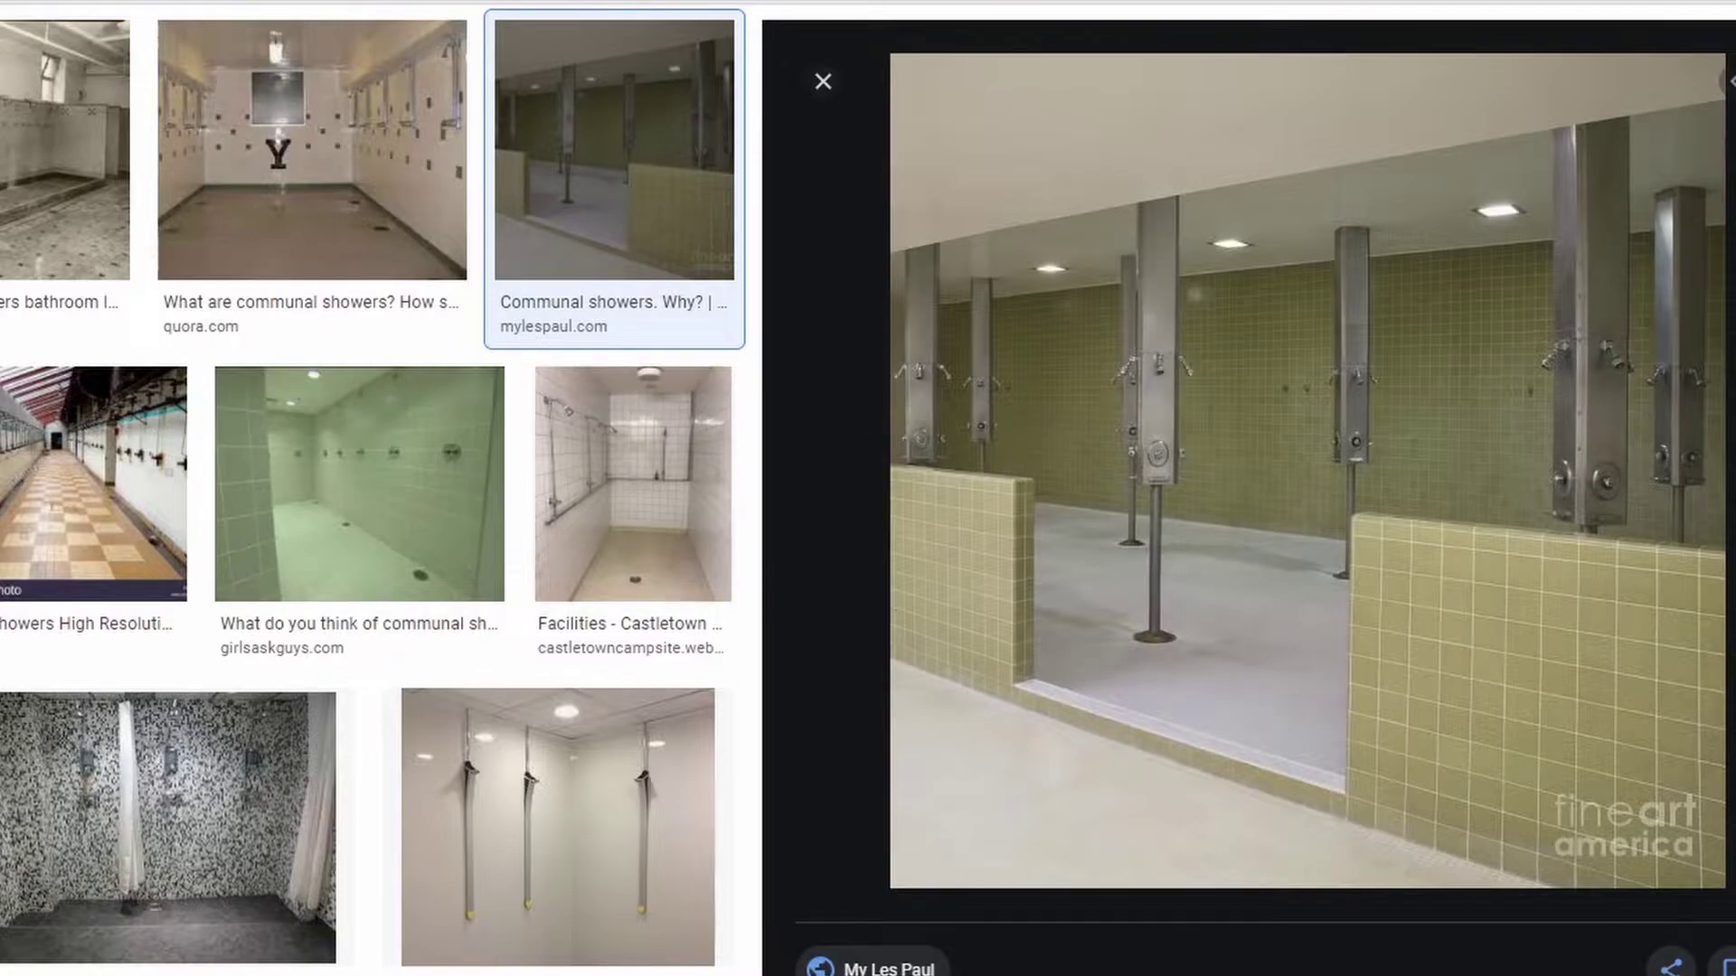
{"action": "key", "text": "Right"}
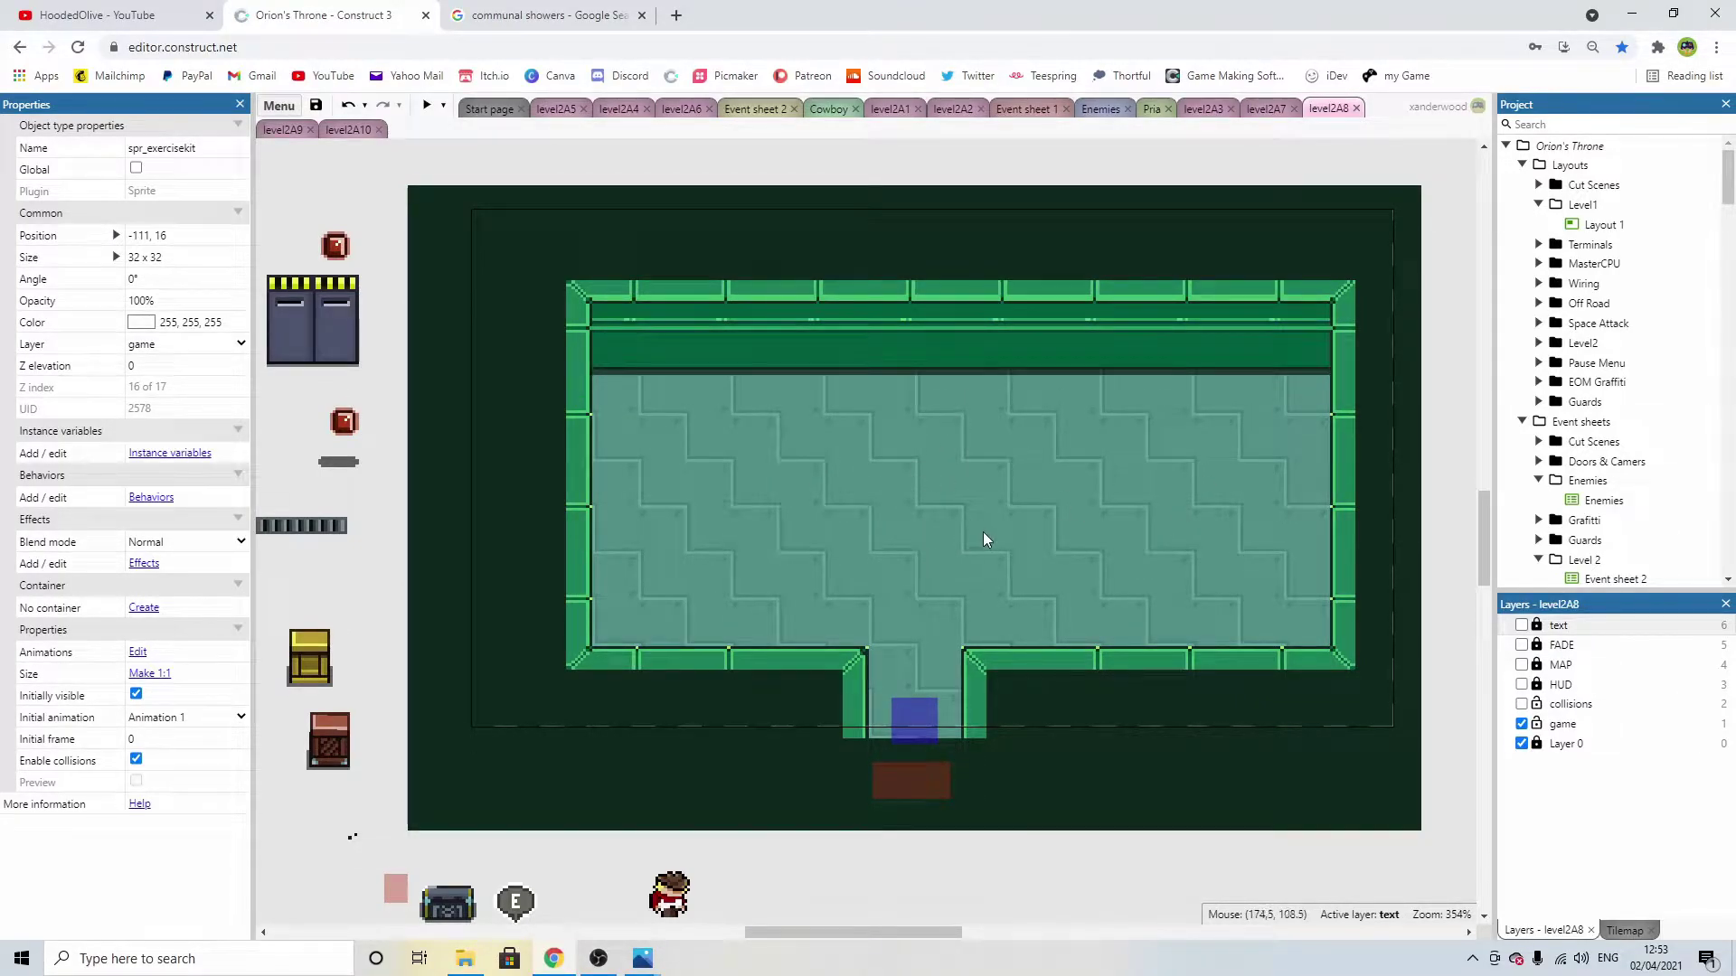
Insert a new Tiled Background object into the level2A8 room, placing it on the floor area.
{"action": "scroll", "coordinate": [1013, 557], "scroll_direction": "down", "scroll_amount": 3}
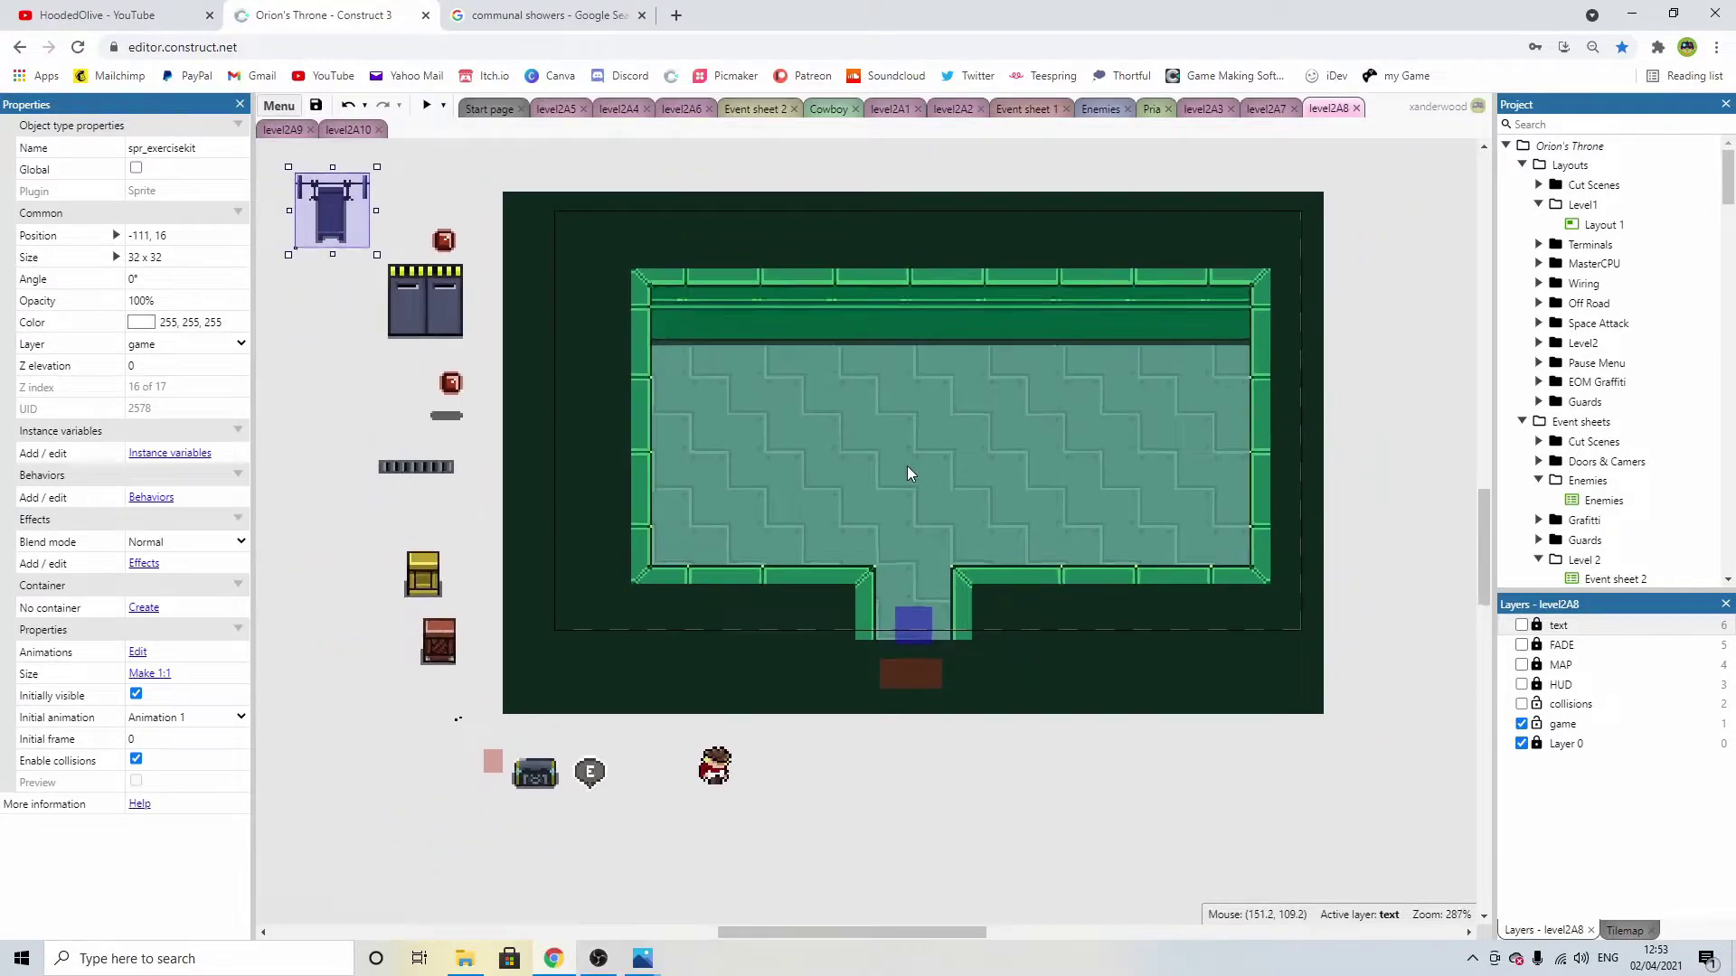
{"action": "scroll", "coordinate": [907, 465], "scroll_direction": "down", "scroll_amount": 1}
{"action": "scroll", "coordinate": [868, 436], "scroll_direction": "down", "scroll_amount": 1}
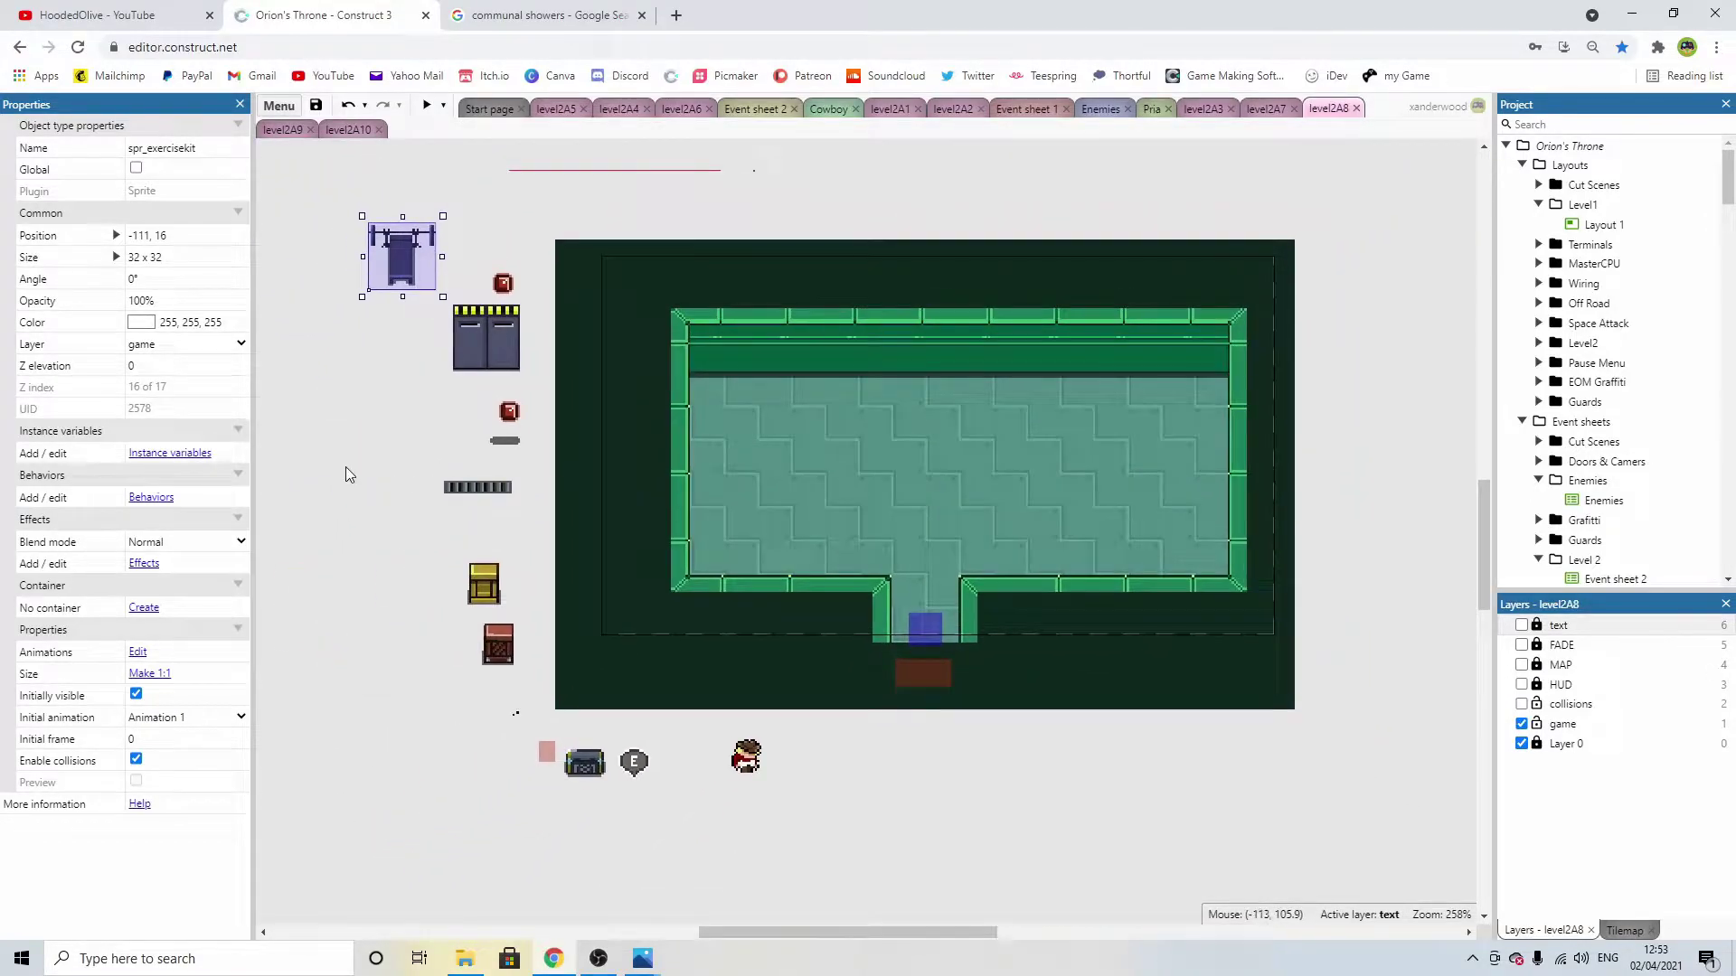
{"action": "left_click", "coordinate": [356, 436]}
{"action": "double_click", "coordinate": [399, 420]}
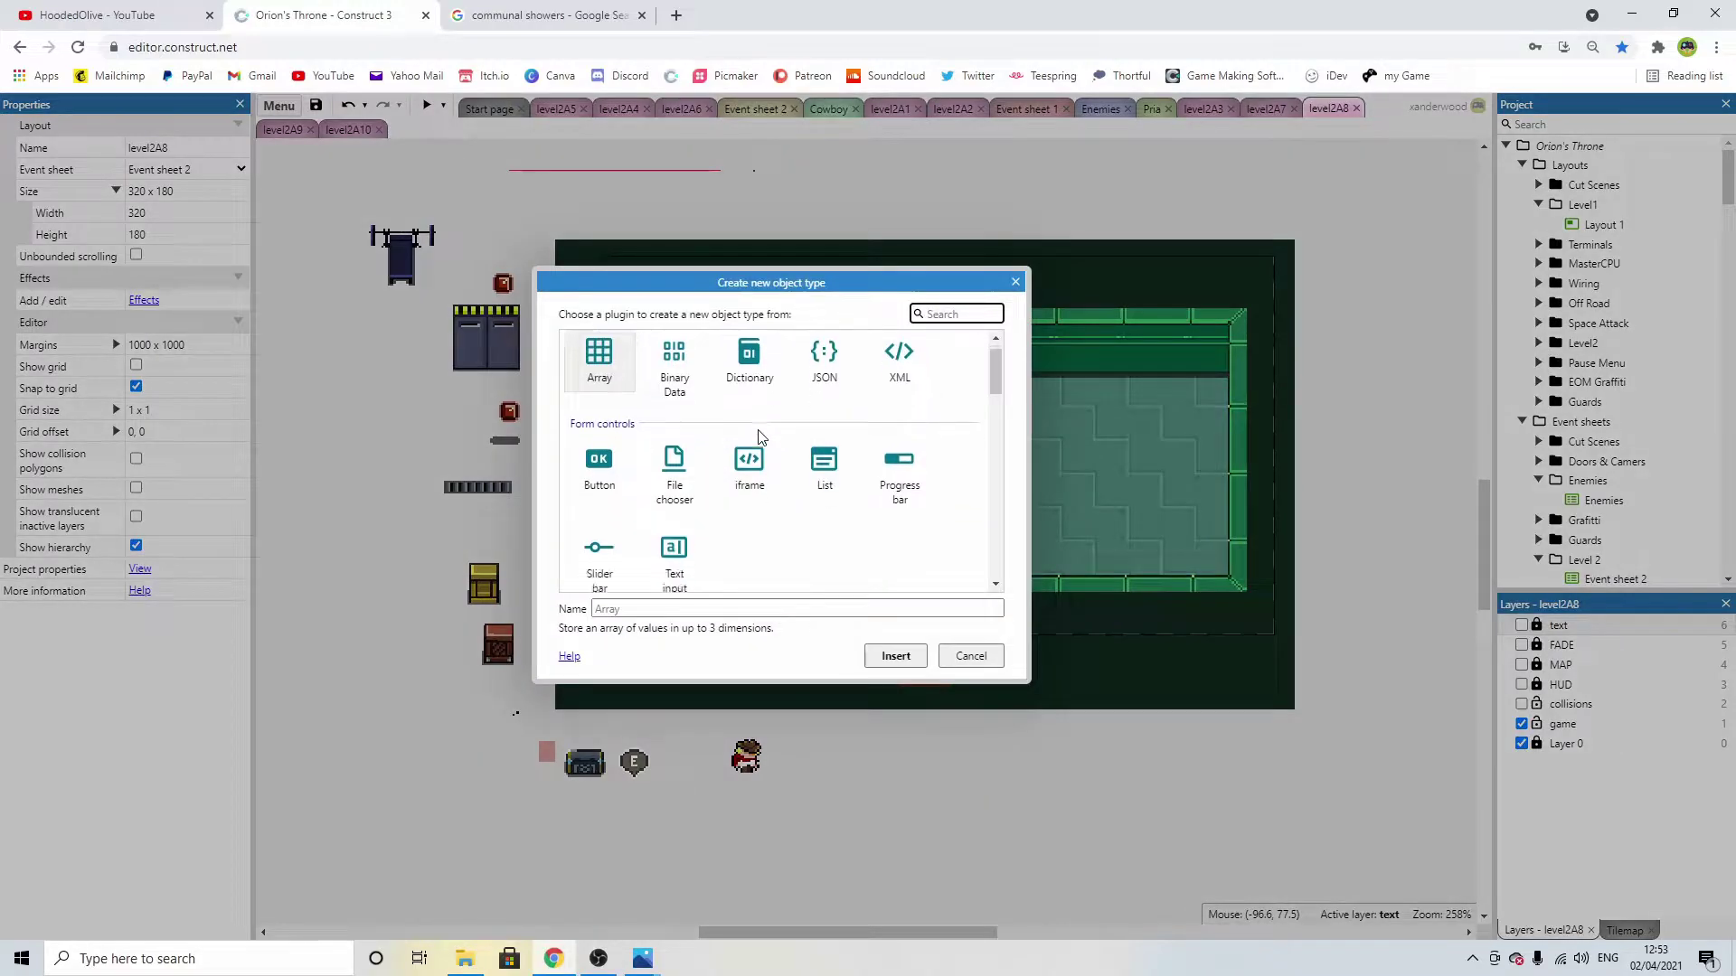
{"action": "scroll", "coordinate": [759, 437], "scroll_direction": "down", "scroll_amount": 5}
{"action": "scroll", "coordinate": [790, 449], "scroll_direction": "up", "scroll_amount": 1}
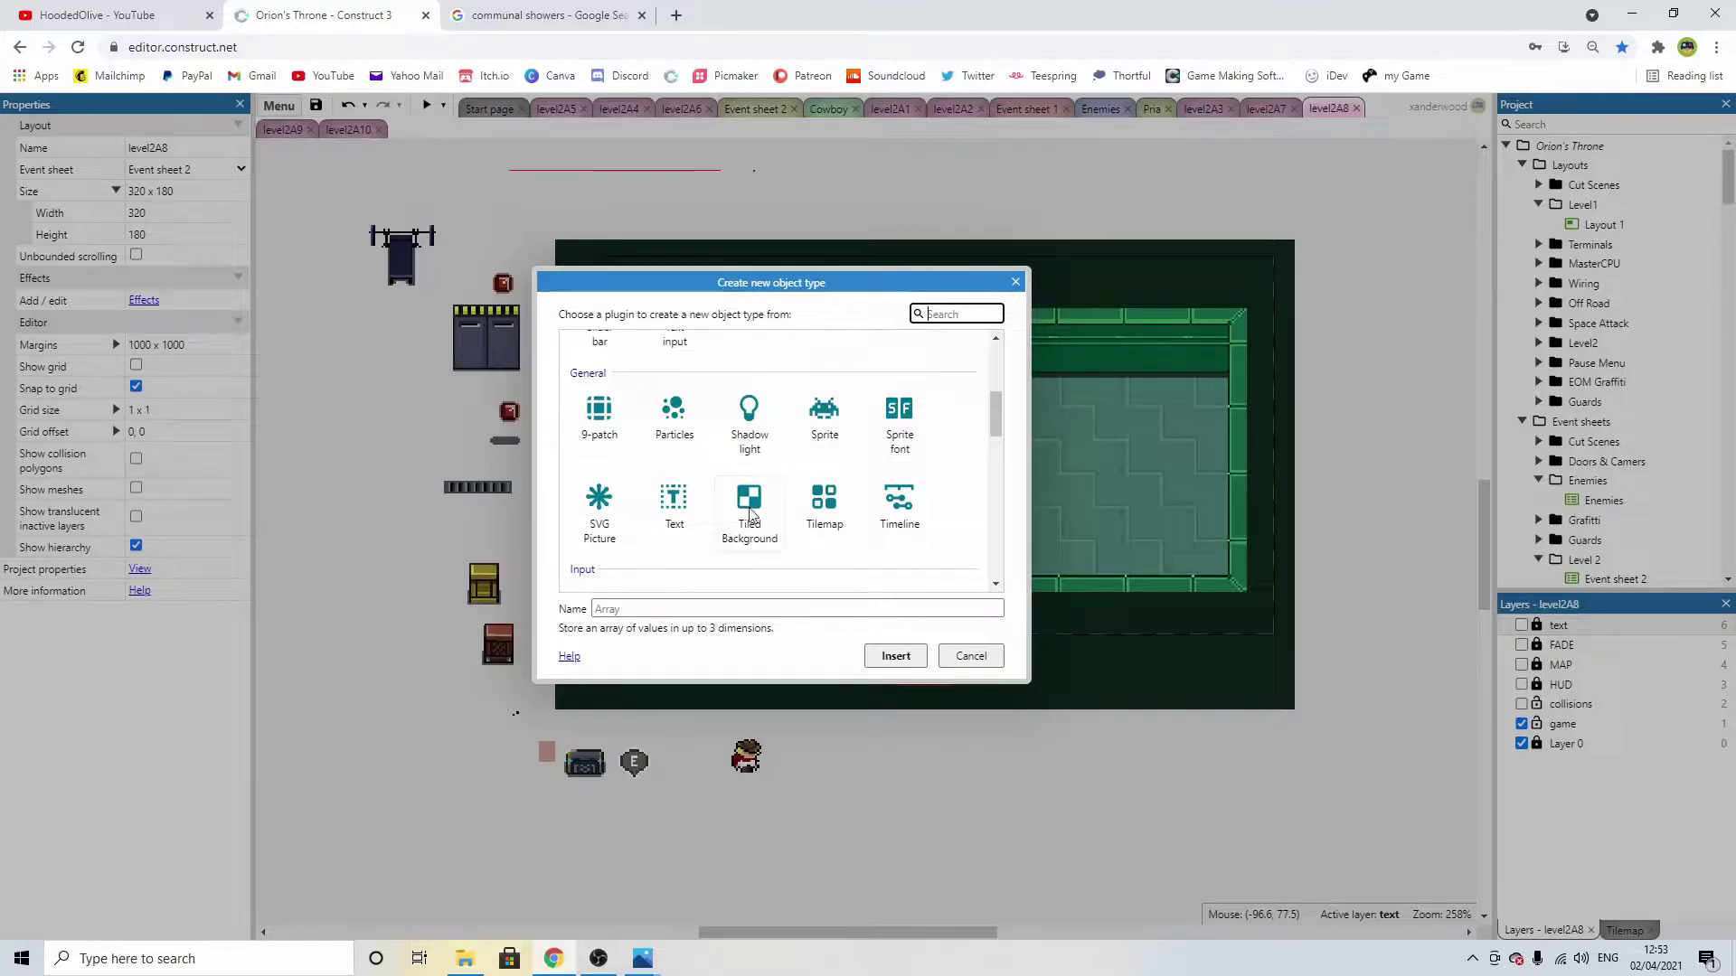
{"action": "left_click", "coordinate": [832, 418]}
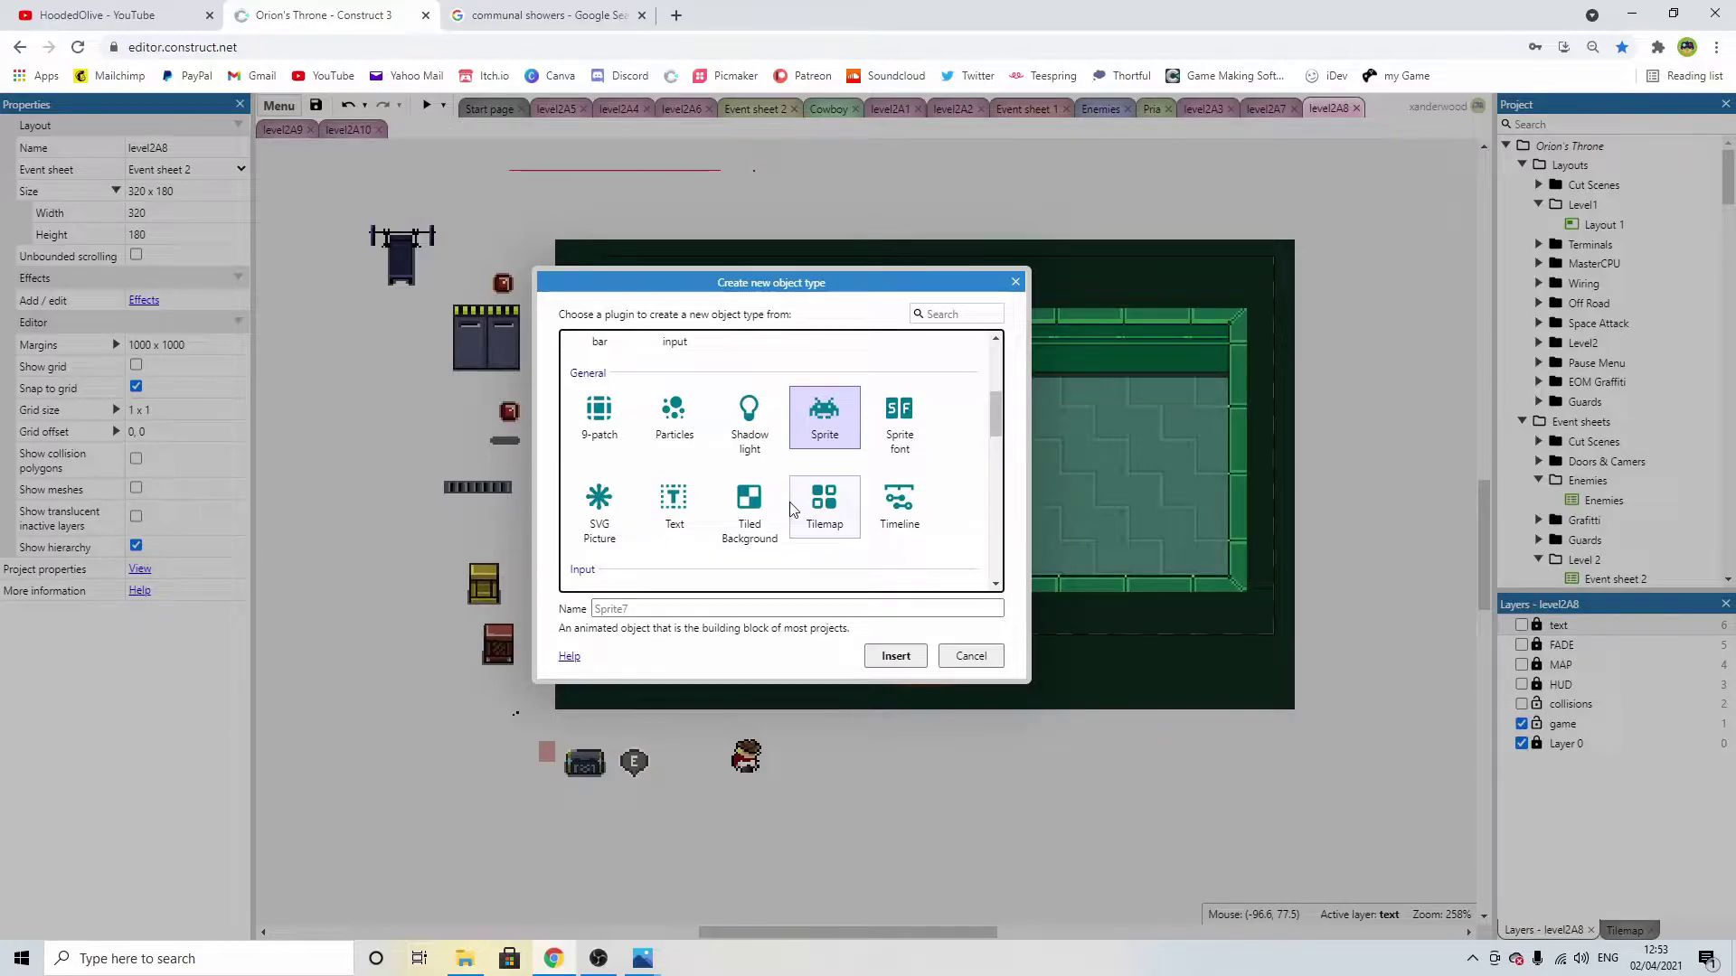
{"action": "left_click", "coordinate": [749, 510]}
{"action": "double_click", "coordinate": [749, 510]}
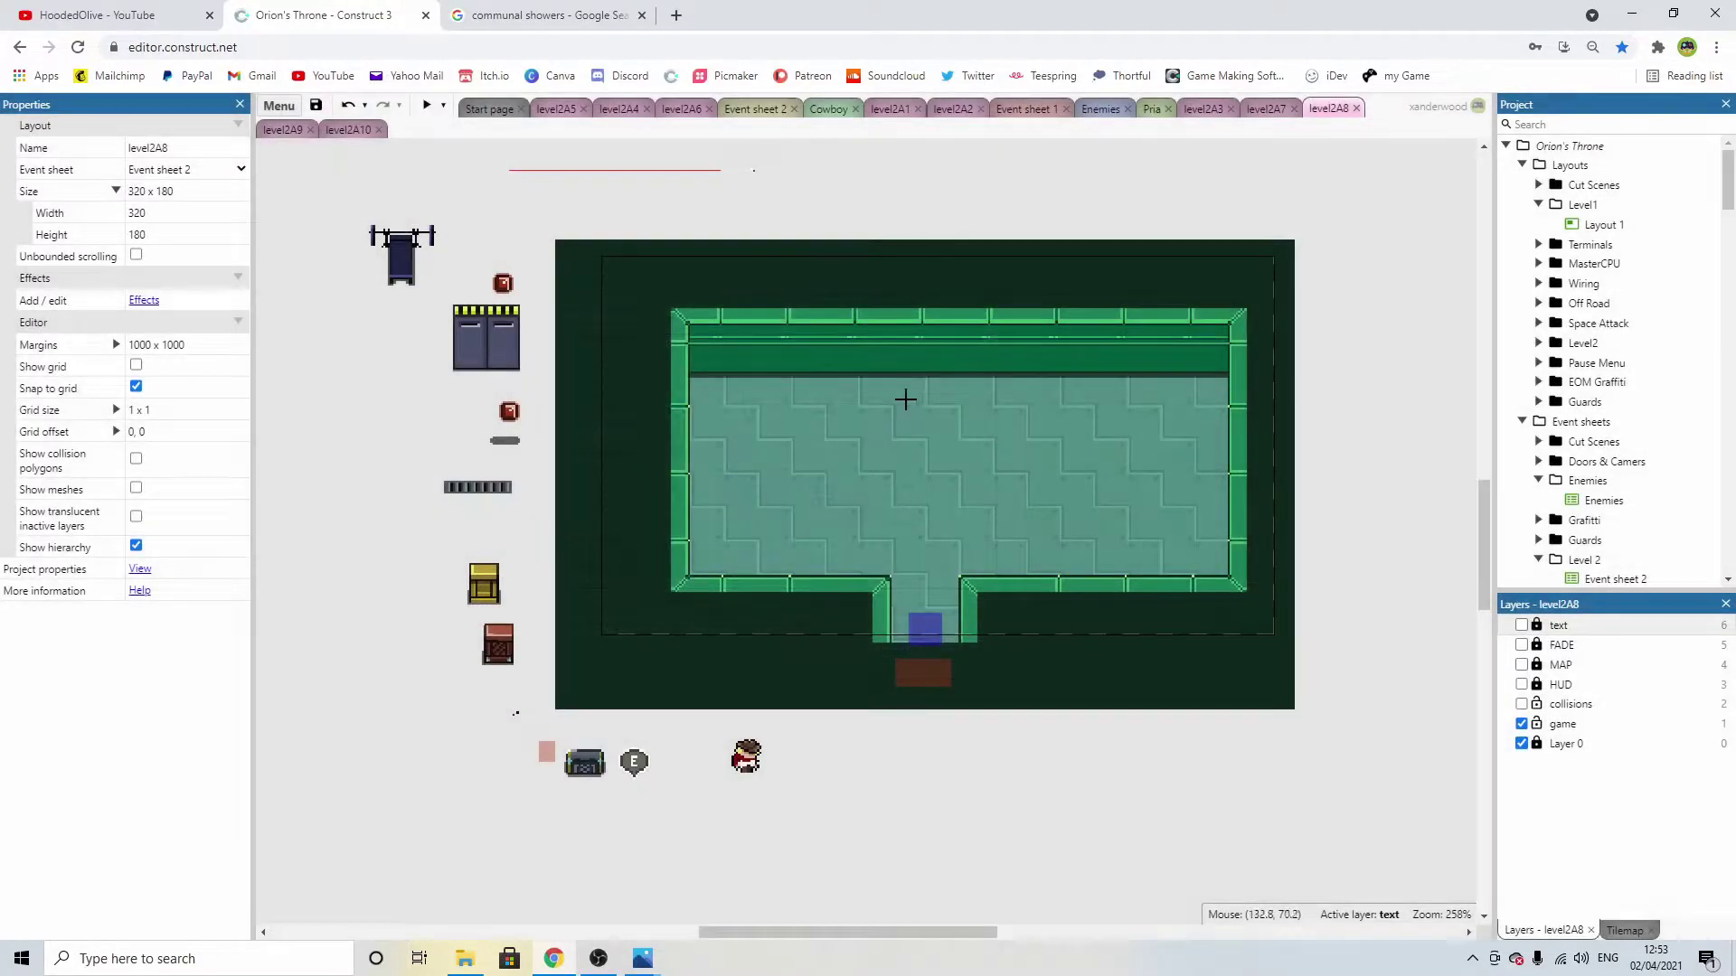
{"action": "left_click", "coordinate": [903, 427]}
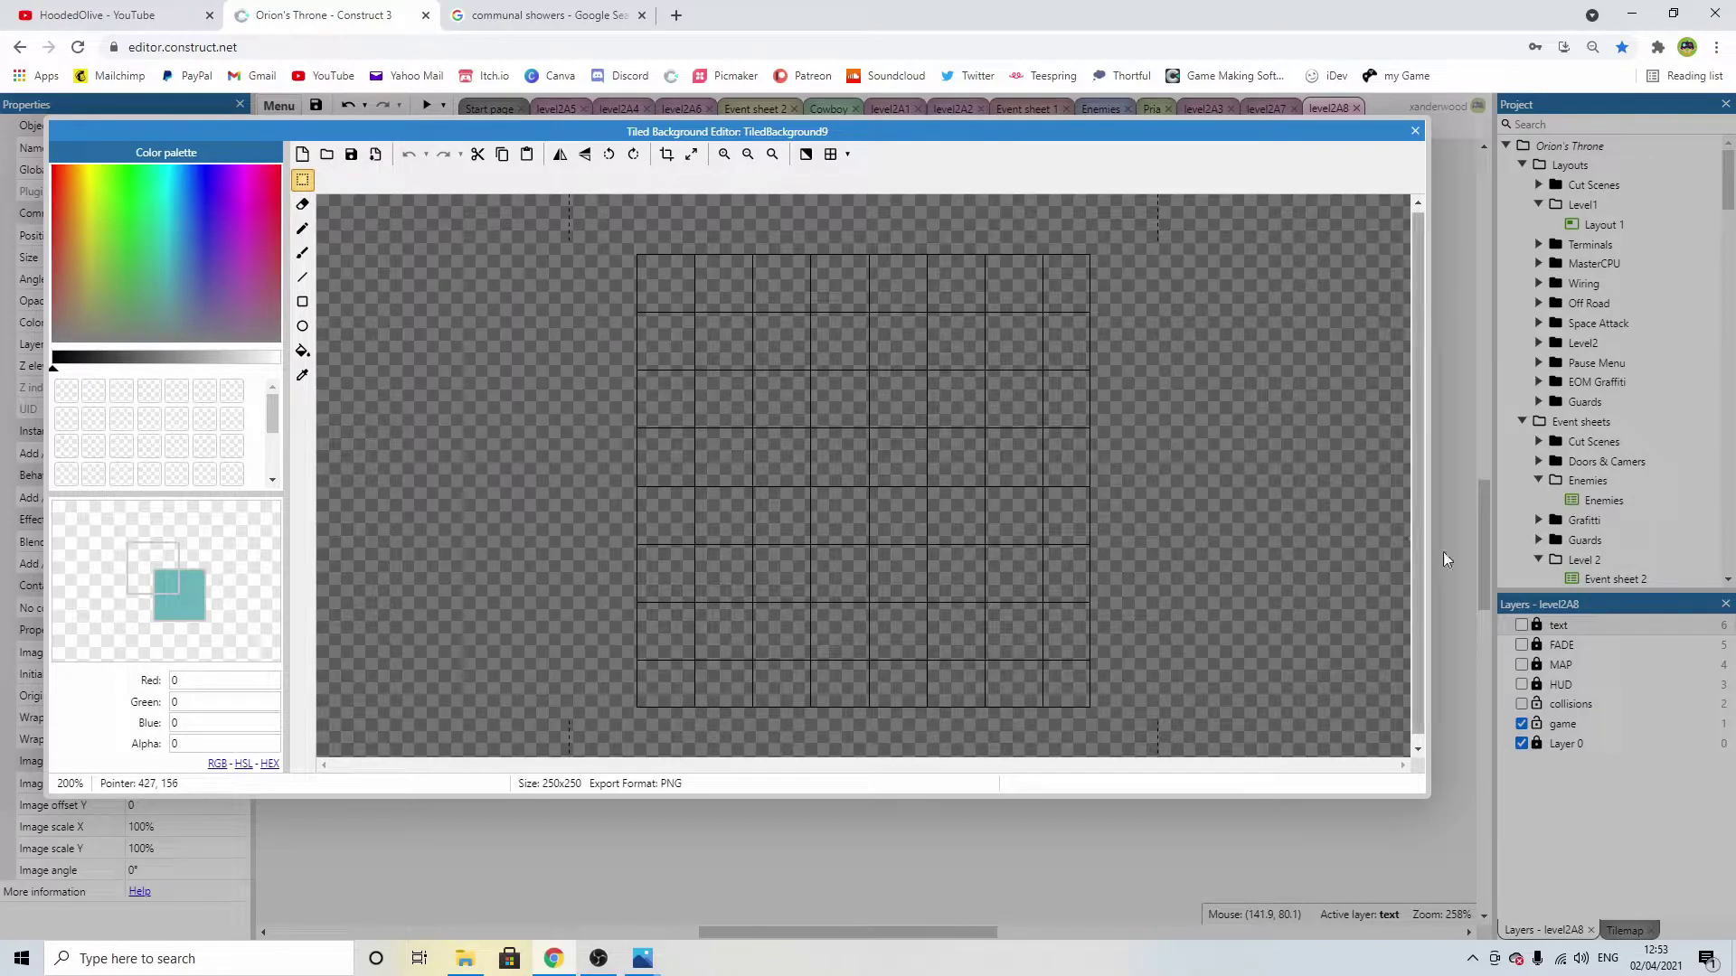
Resize the tiled background's image canvas to 8 pixels wide and 16 pixels high.
{"action": "left_click", "coordinate": [692, 155]}
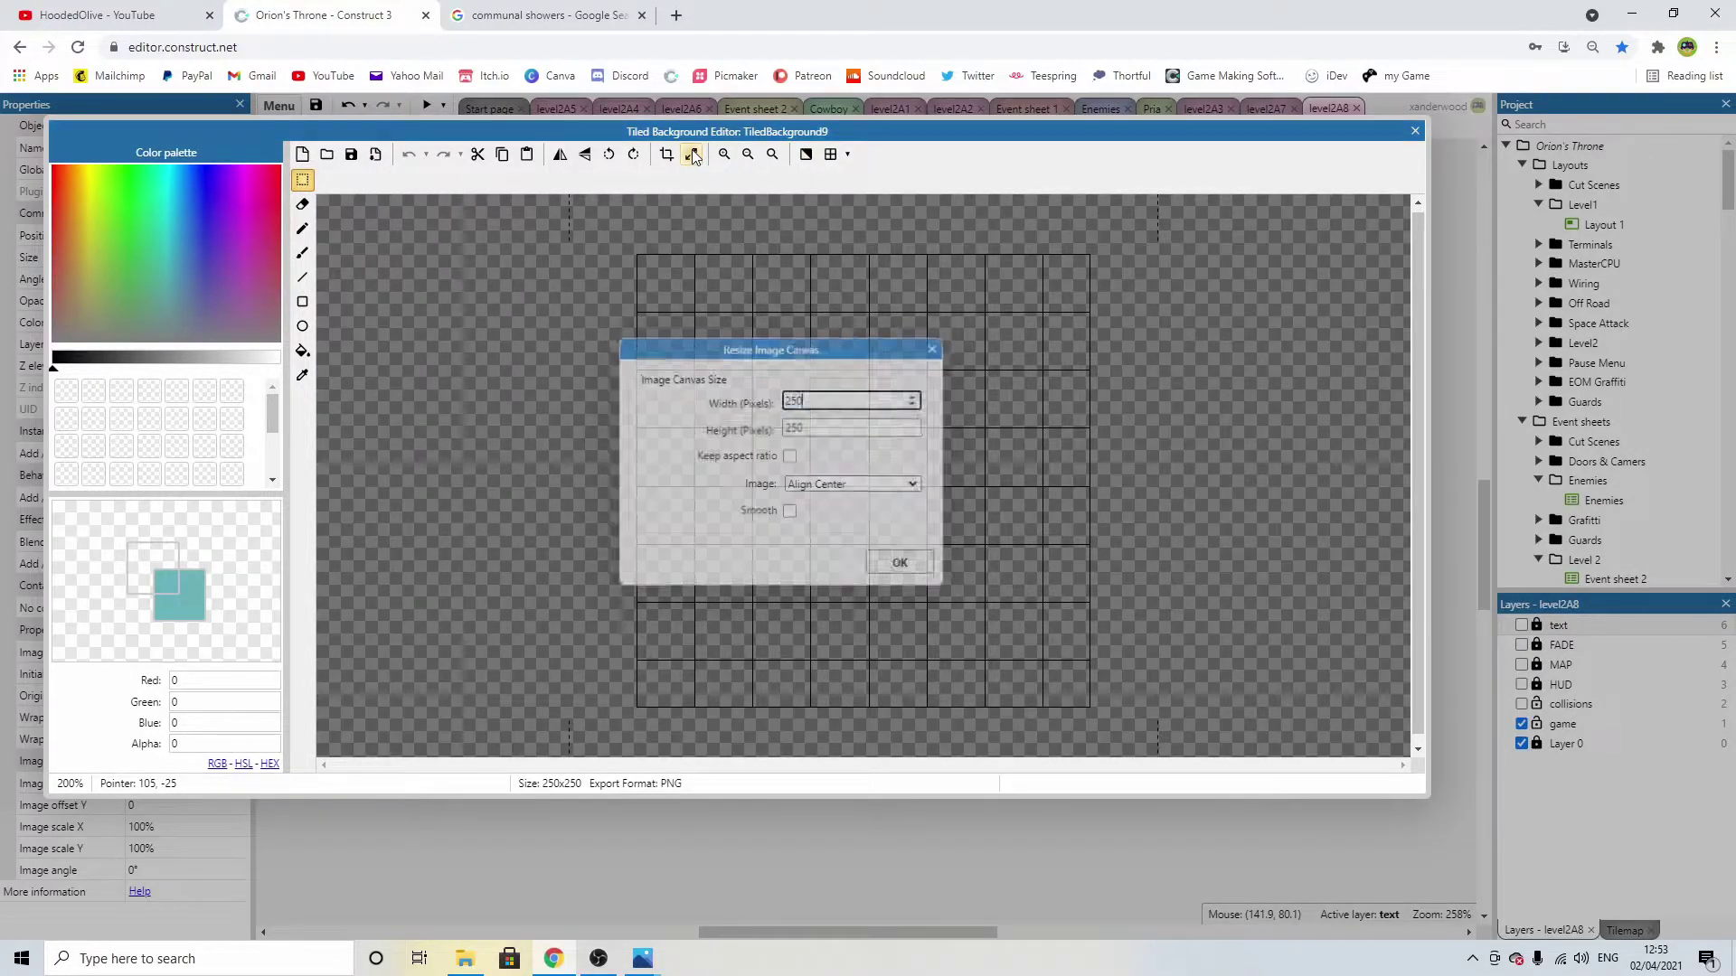
{"action": "type", "text": "8"}
{"action": "key", "text": "Tab"}
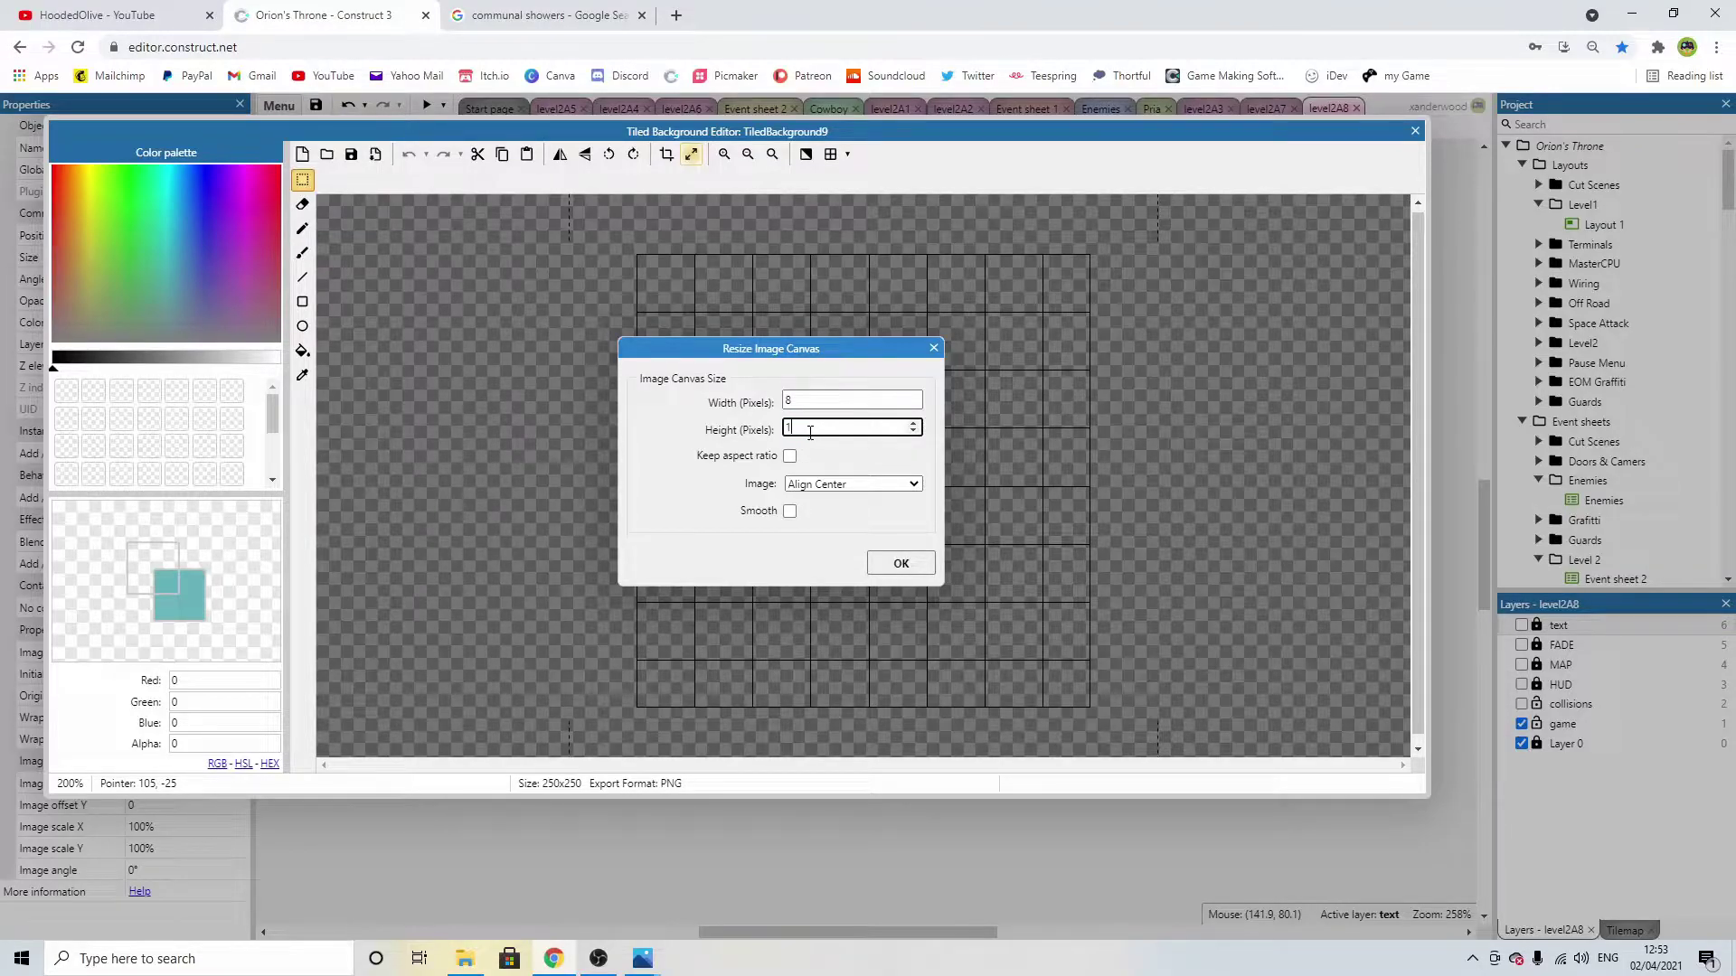
{"action": "key", "text": "Return"}
{"action": "scroll", "coordinate": [870, 467], "scroll_direction": "up", "scroll_amount": 5}
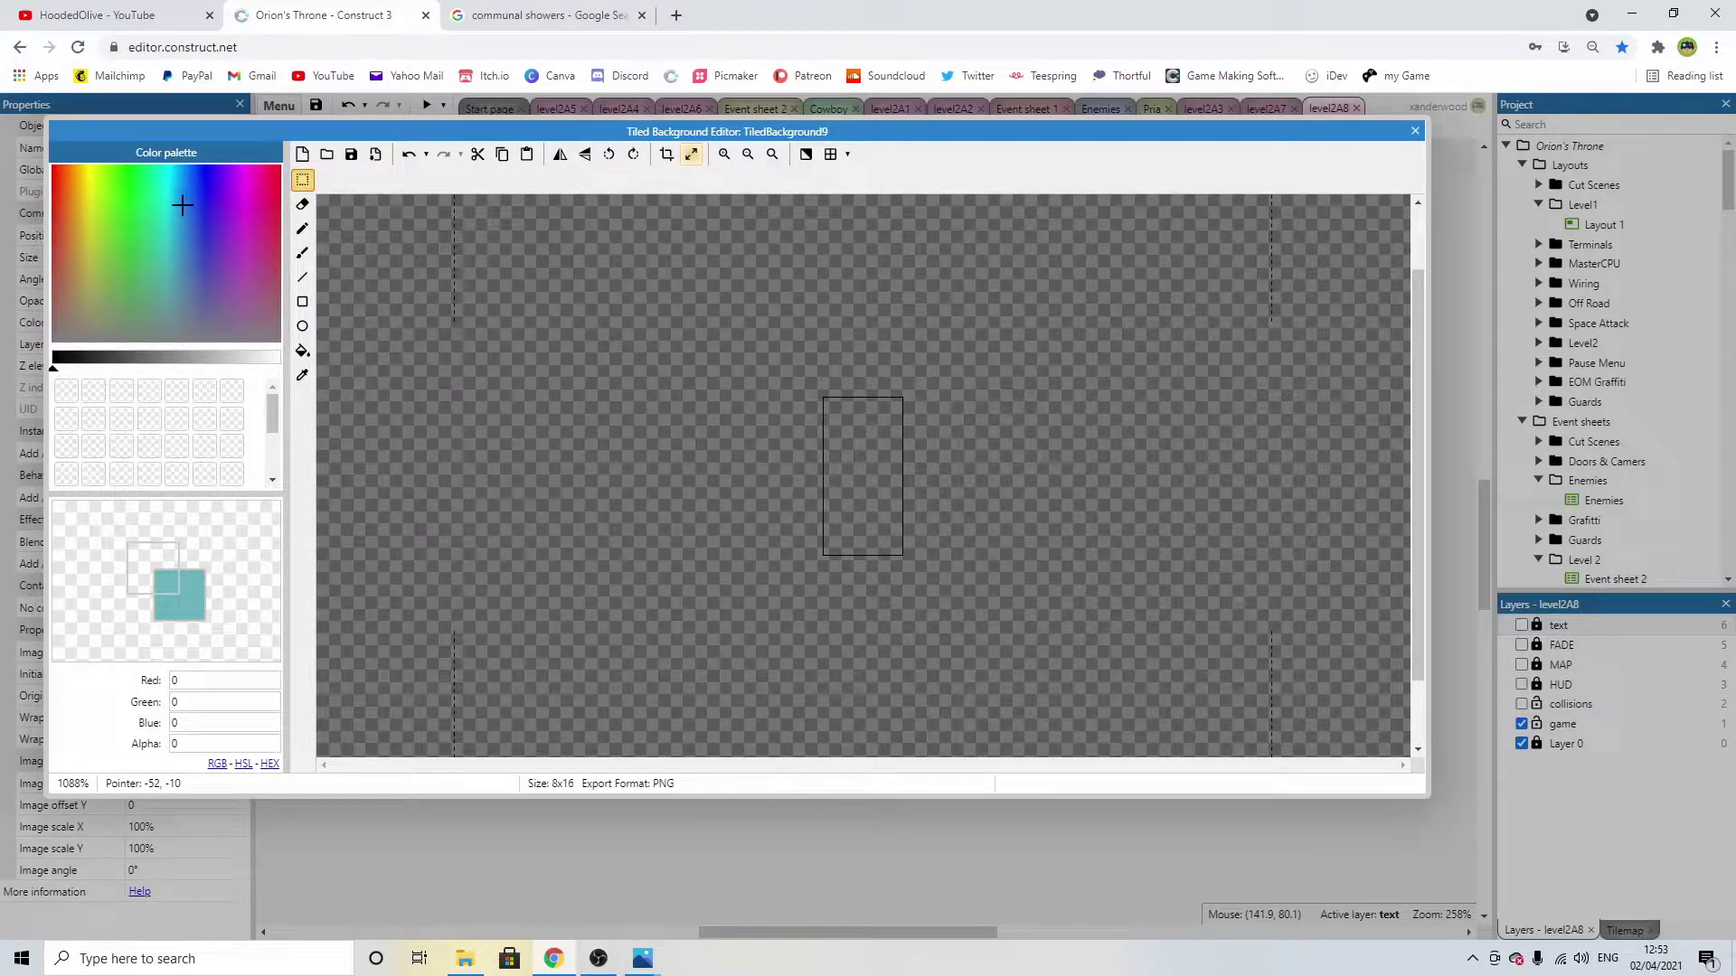
Flood fill the whole tile with dark green, RGB 57, 90, 32.
{"action": "left_click", "coordinate": [110, 256]}
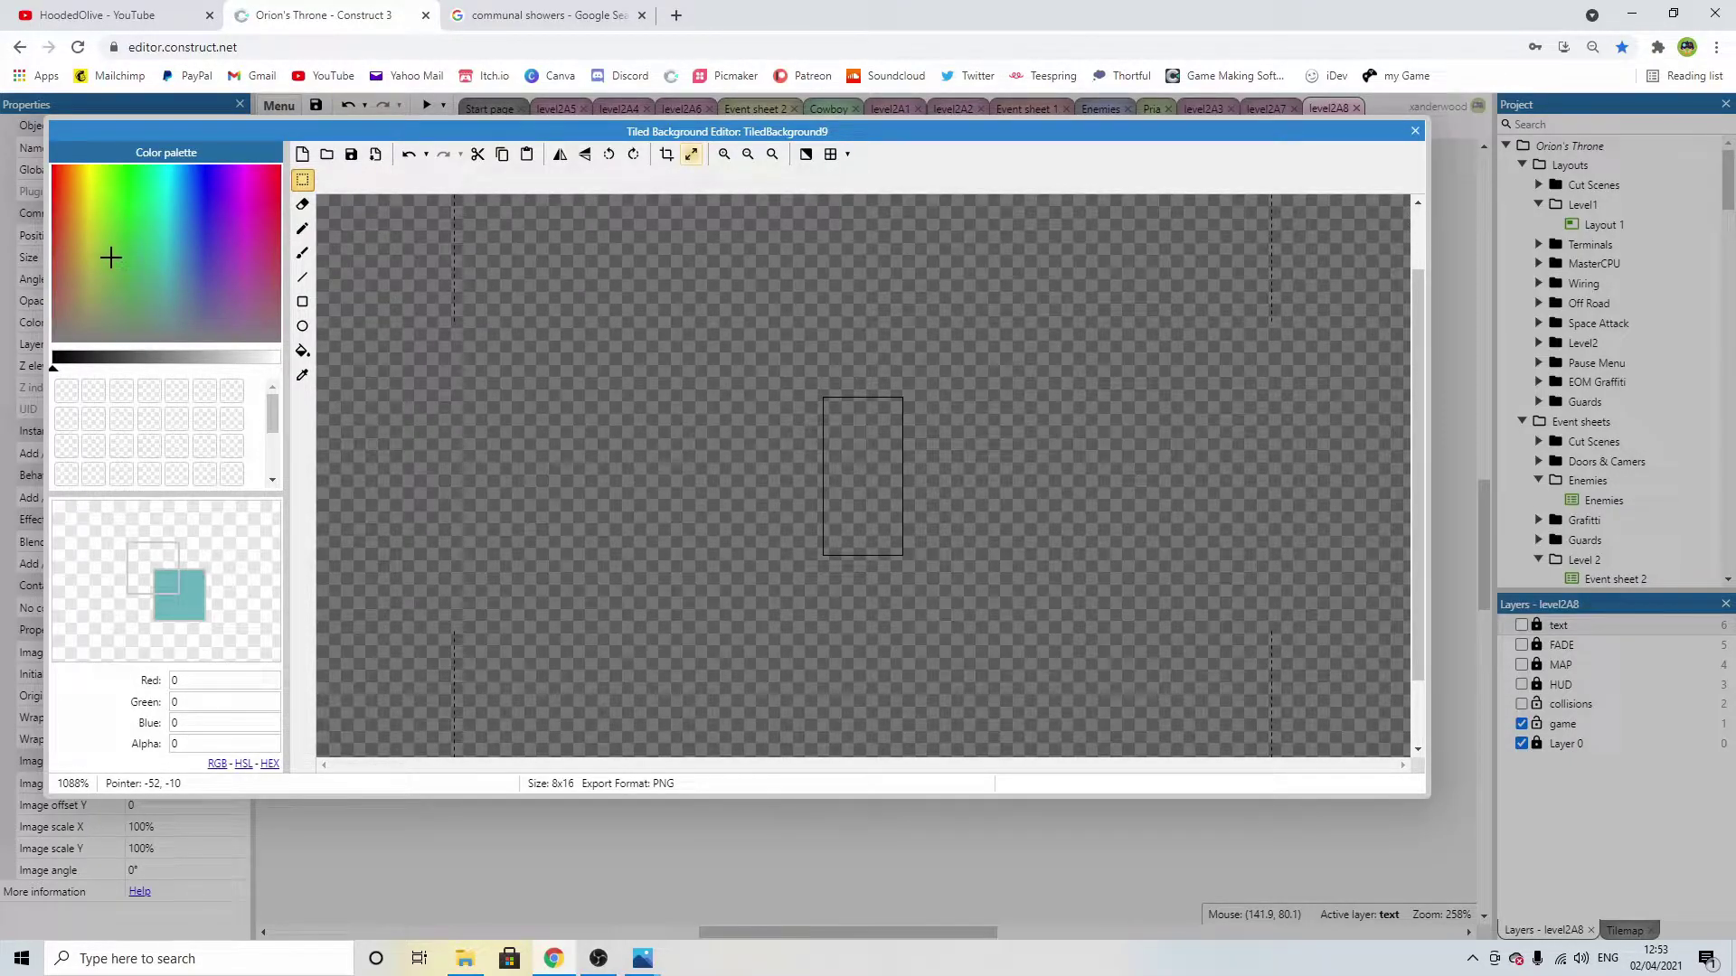
{"action": "left_click", "coordinate": [107, 357]}
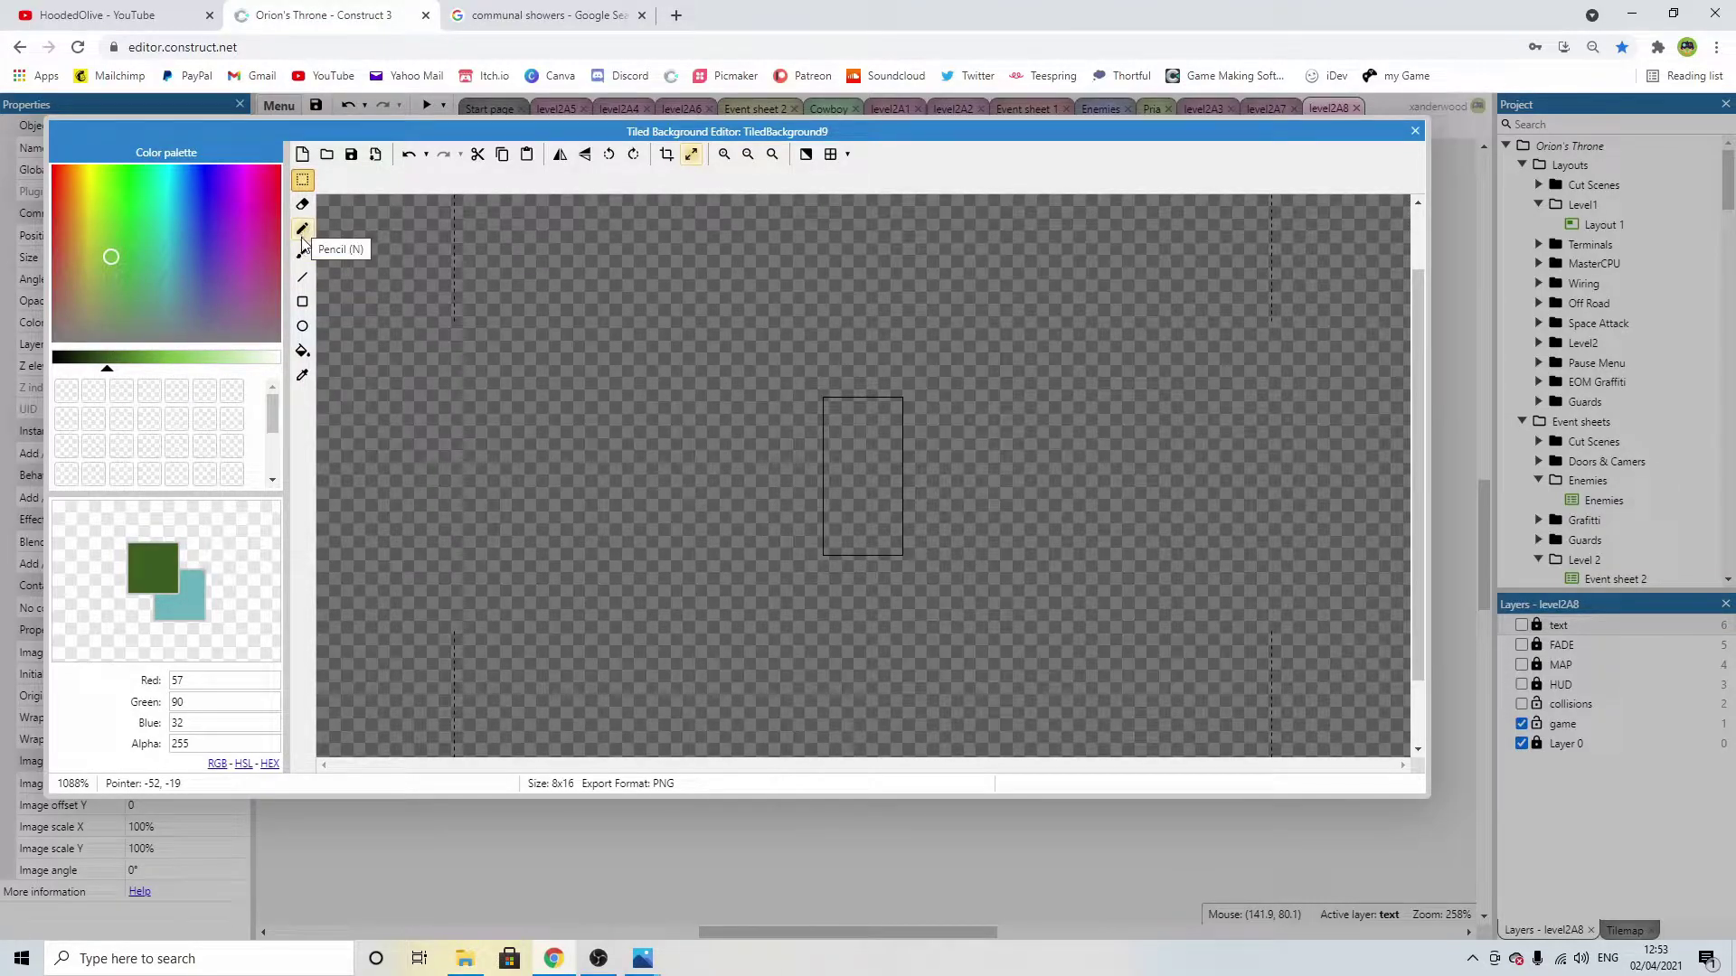
{"action": "left_click", "coordinate": [302, 301]}
{"action": "left_click", "coordinate": [303, 352]}
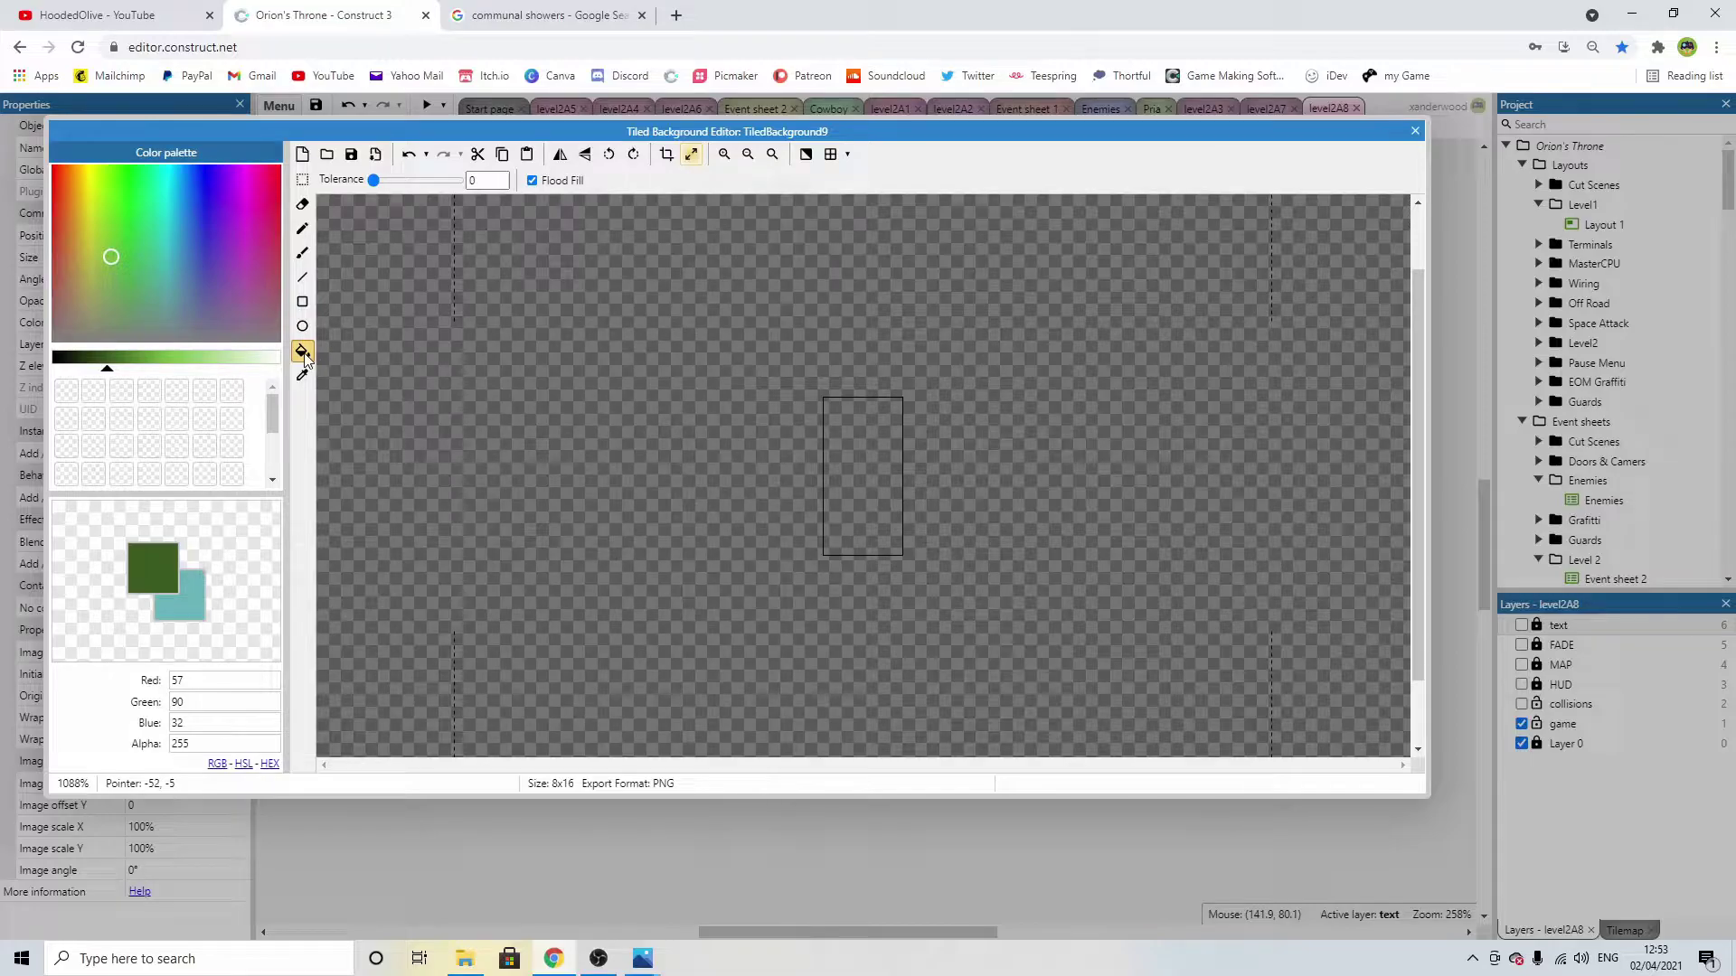
{"action": "left_click", "coordinate": [875, 494]}
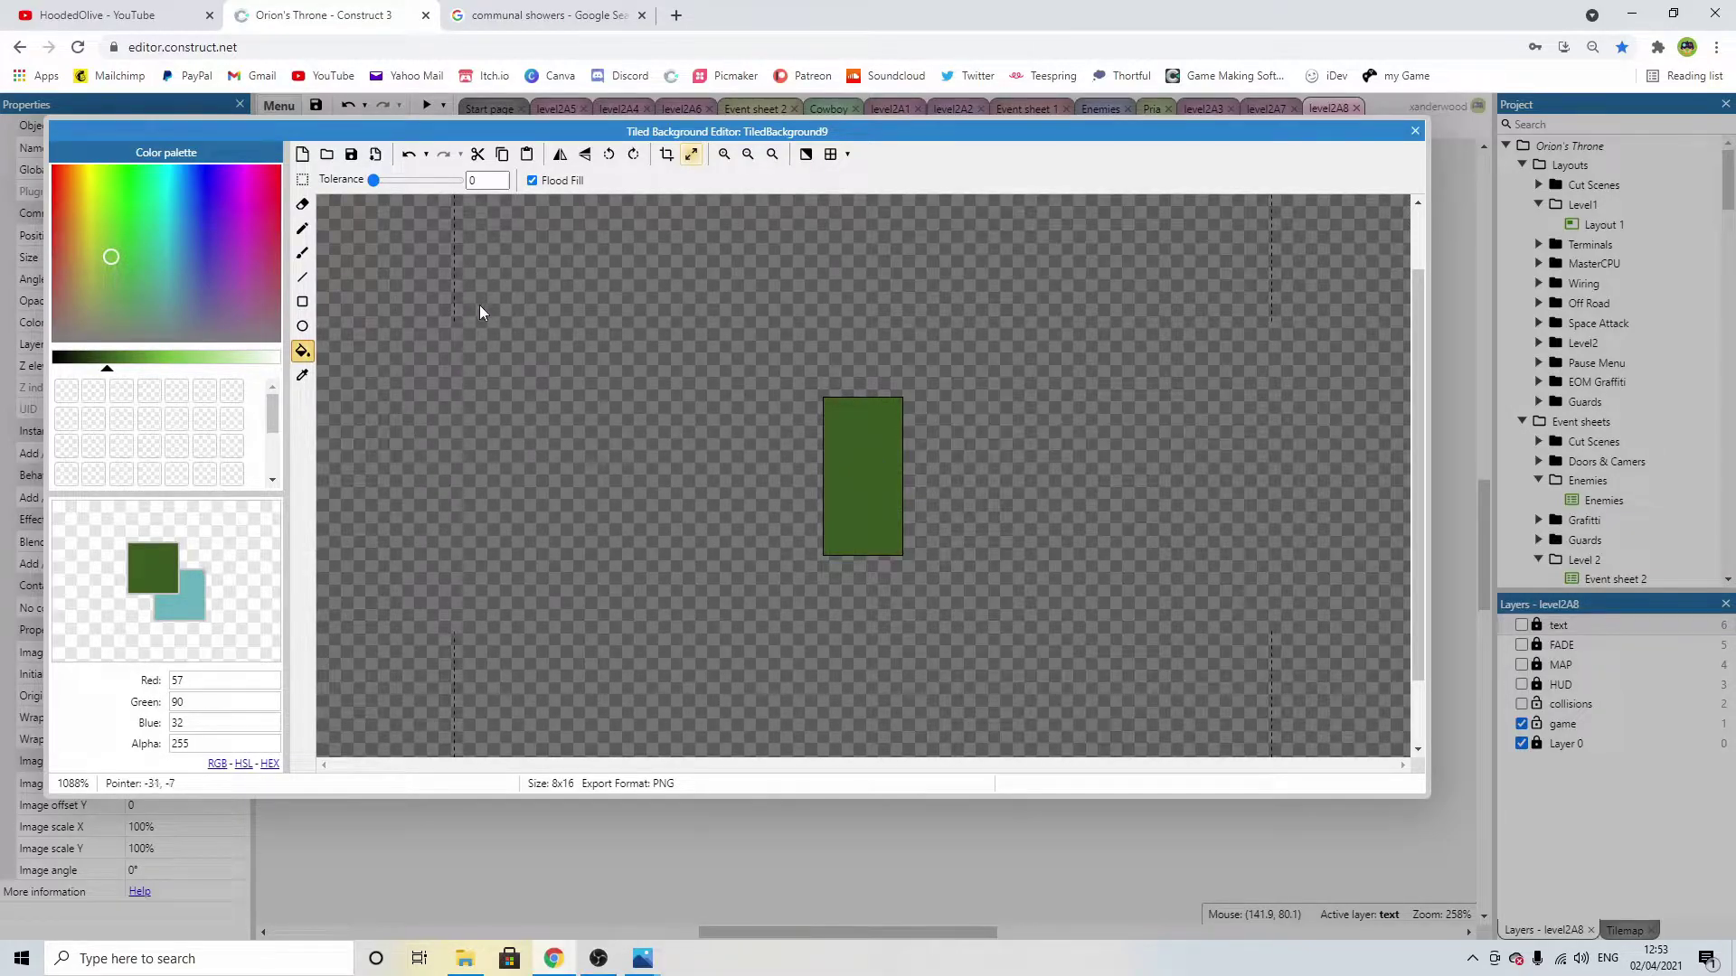
Paint the tile's top five pixel rows light green, RGB 113, 179, 63, and close the image editor.
{"action": "left_click", "coordinate": [302, 228]}
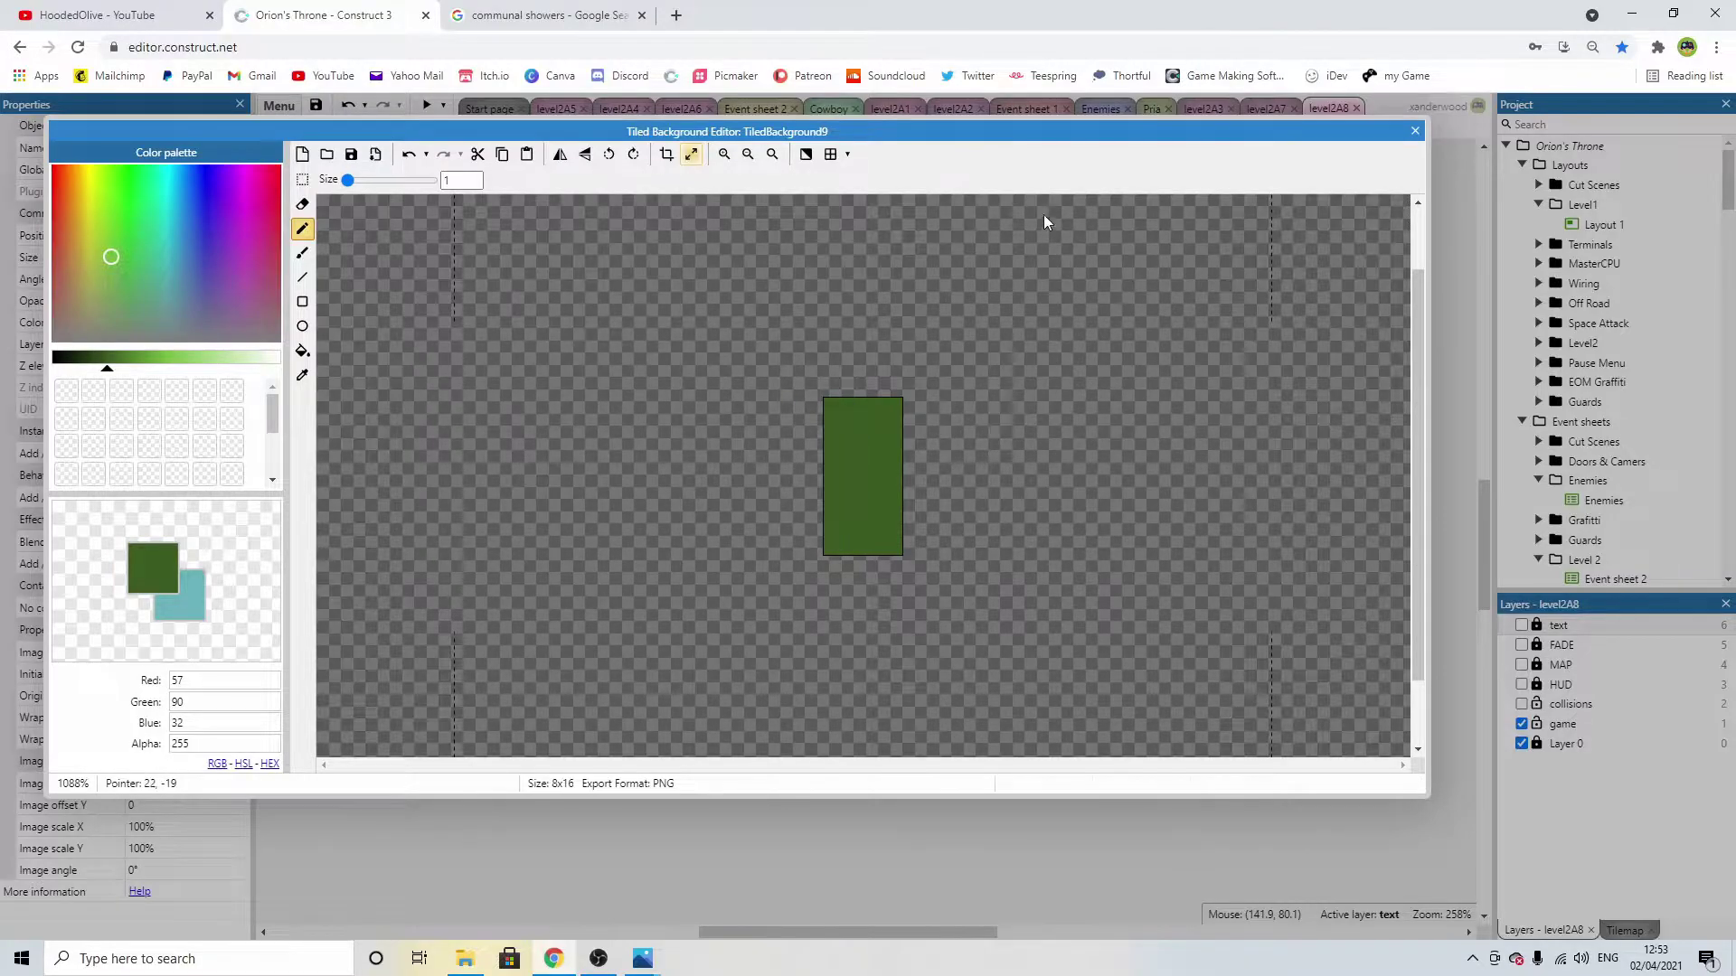
{"action": "left_click", "coordinate": [160, 362]}
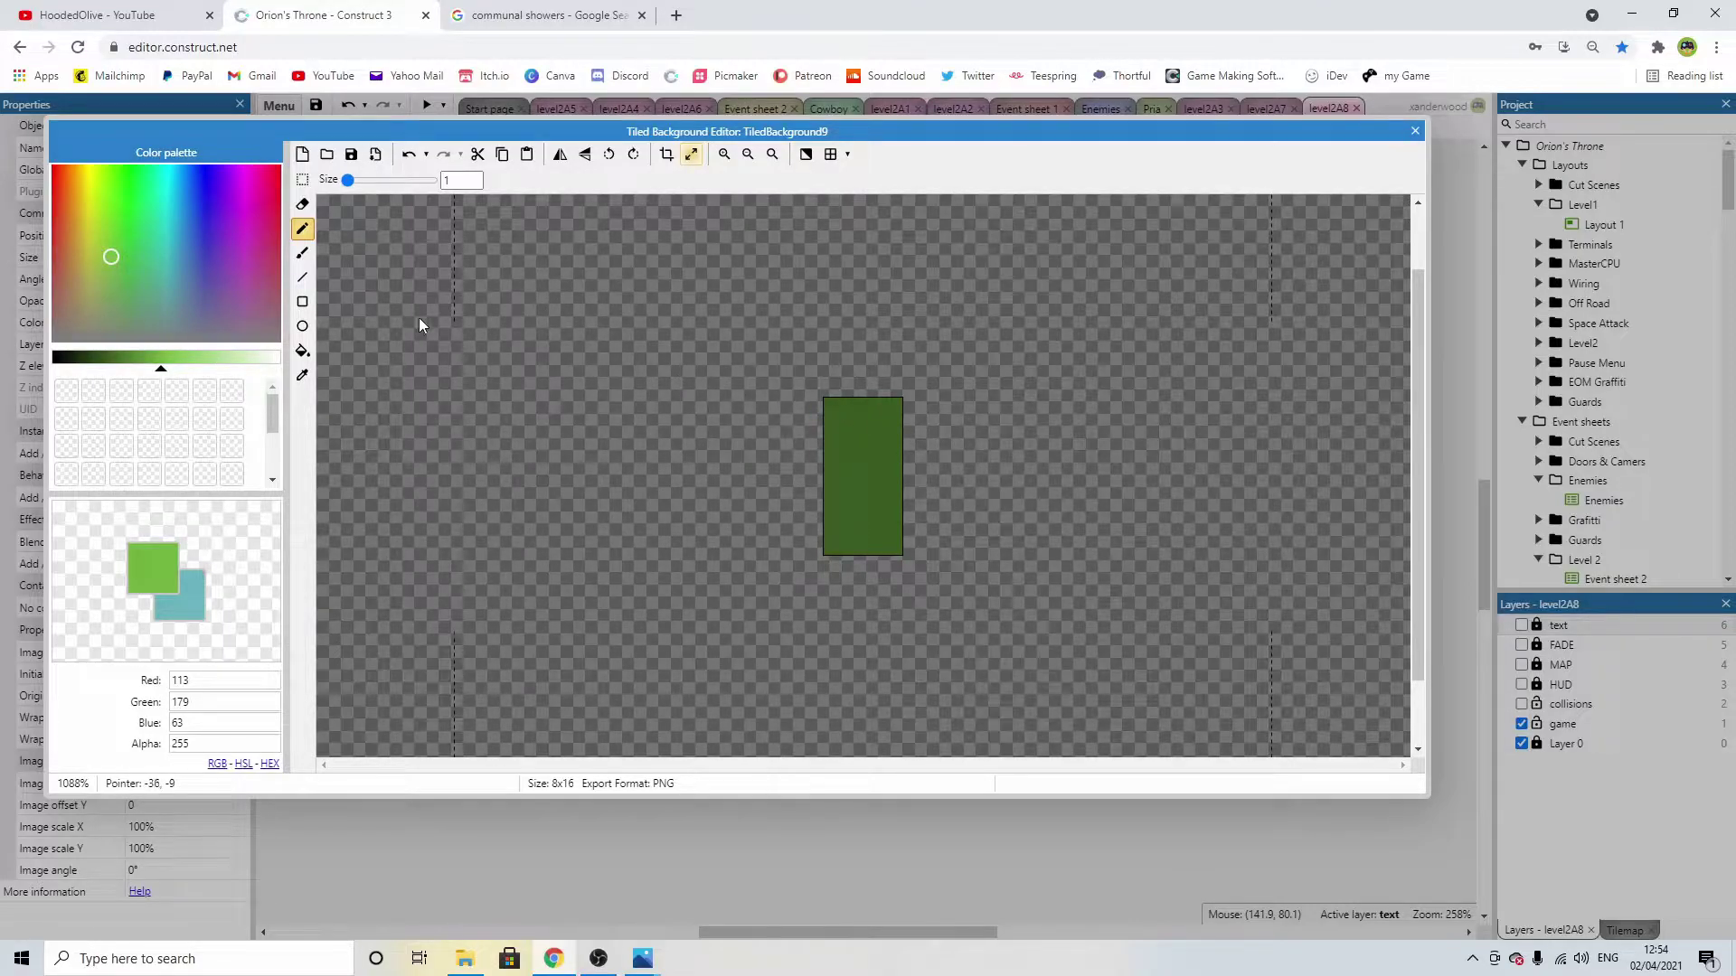
{"action": "left_click", "coordinate": [303, 277]}
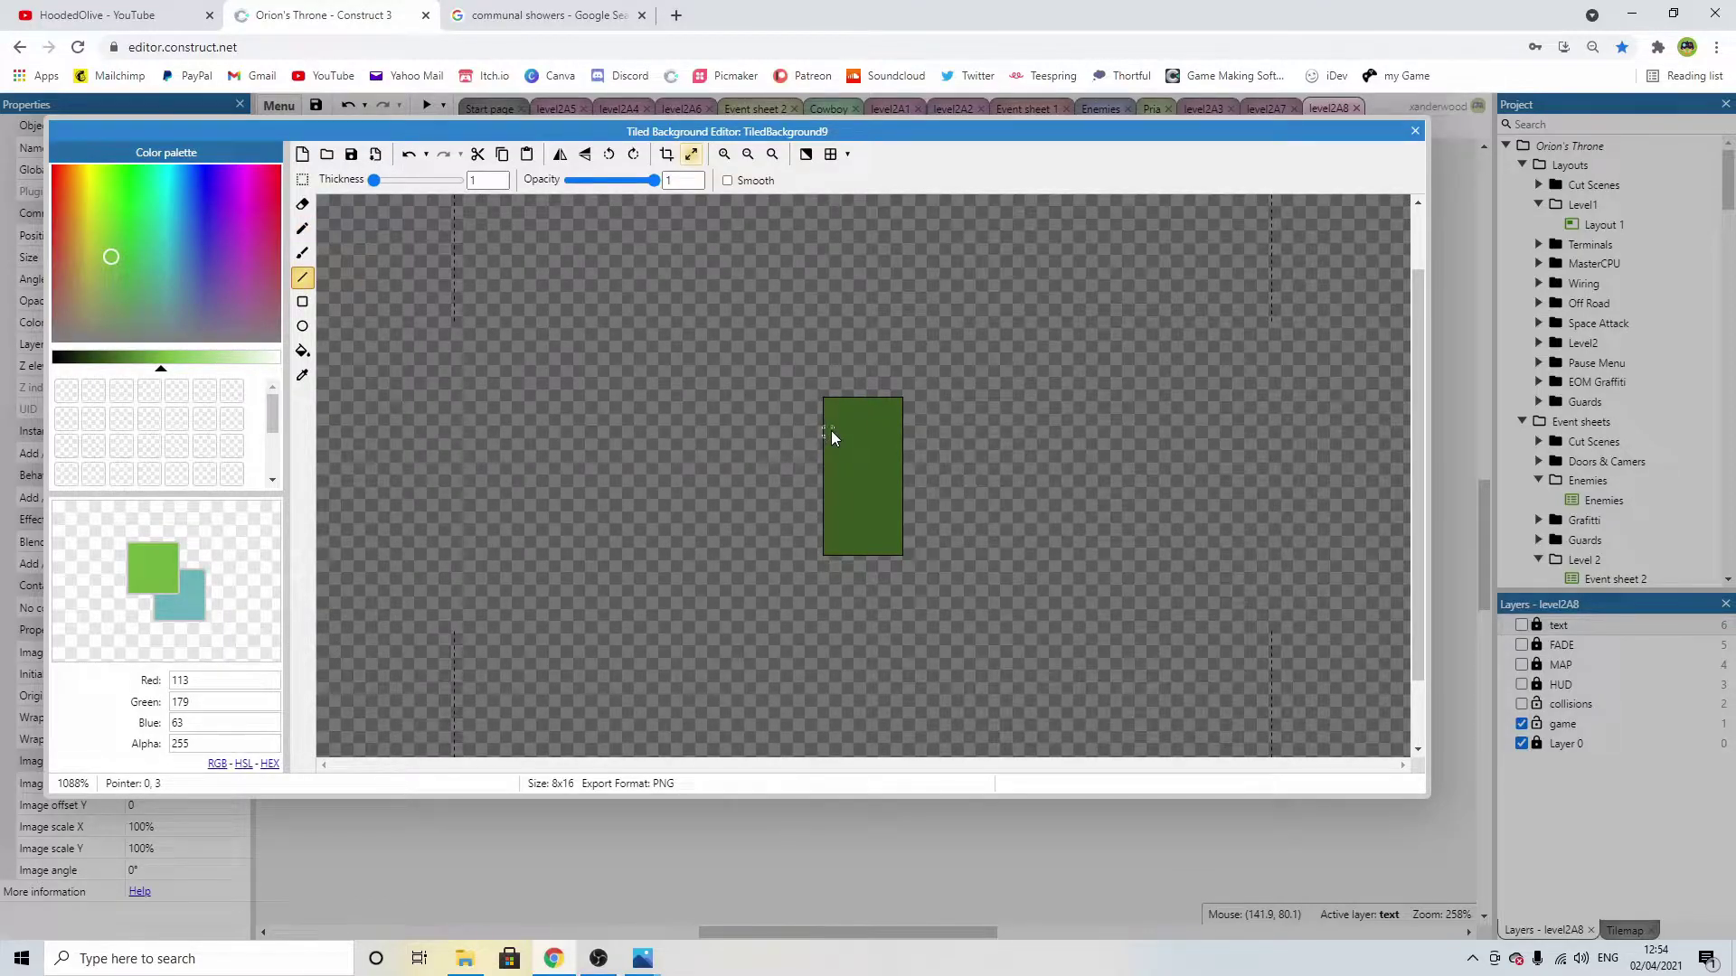
{"action": "left_click_drag", "start_coordinate": [832, 435], "coordinate": [876, 440]}
{"action": "left_click", "coordinate": [304, 352]}
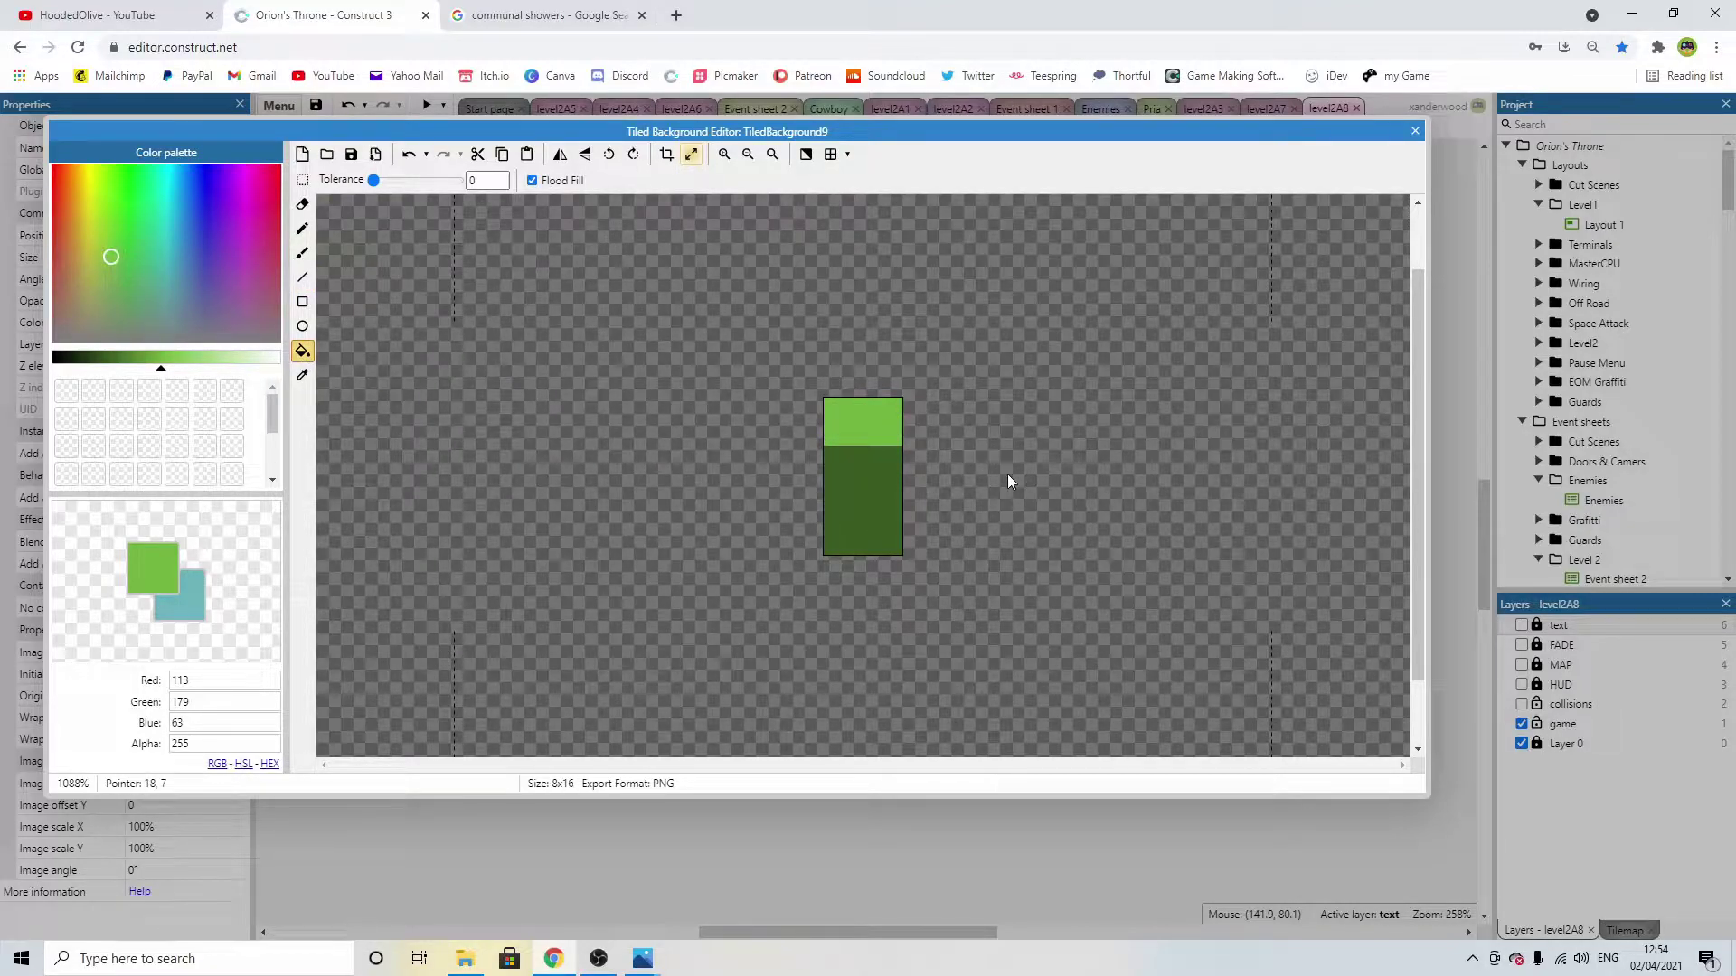
{"action": "left_click", "coordinate": [1415, 131]}
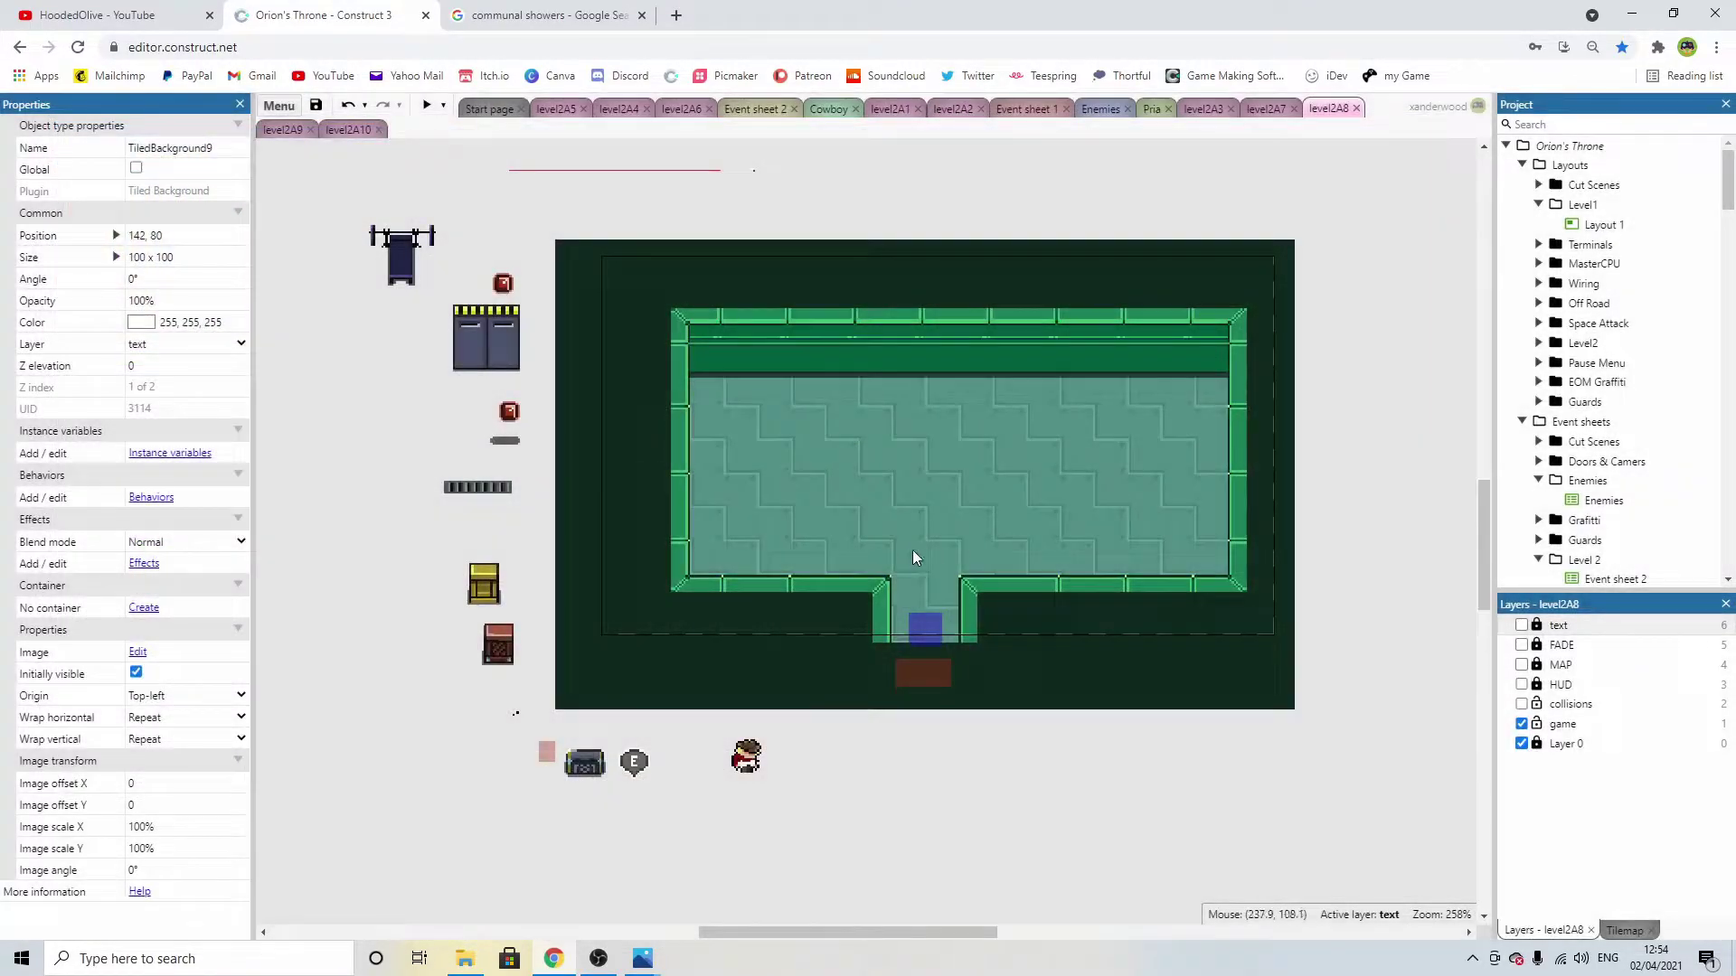
Show and unlock the text layer, and reassign the new tiled background from it to the game layer.
{"action": "scroll", "coordinate": [903, 389], "scroll_direction": "down", "scroll_amount": 3}
{"action": "left_click", "coordinate": [1521, 624]}
{"action": "left_click", "coordinate": [1541, 632]}
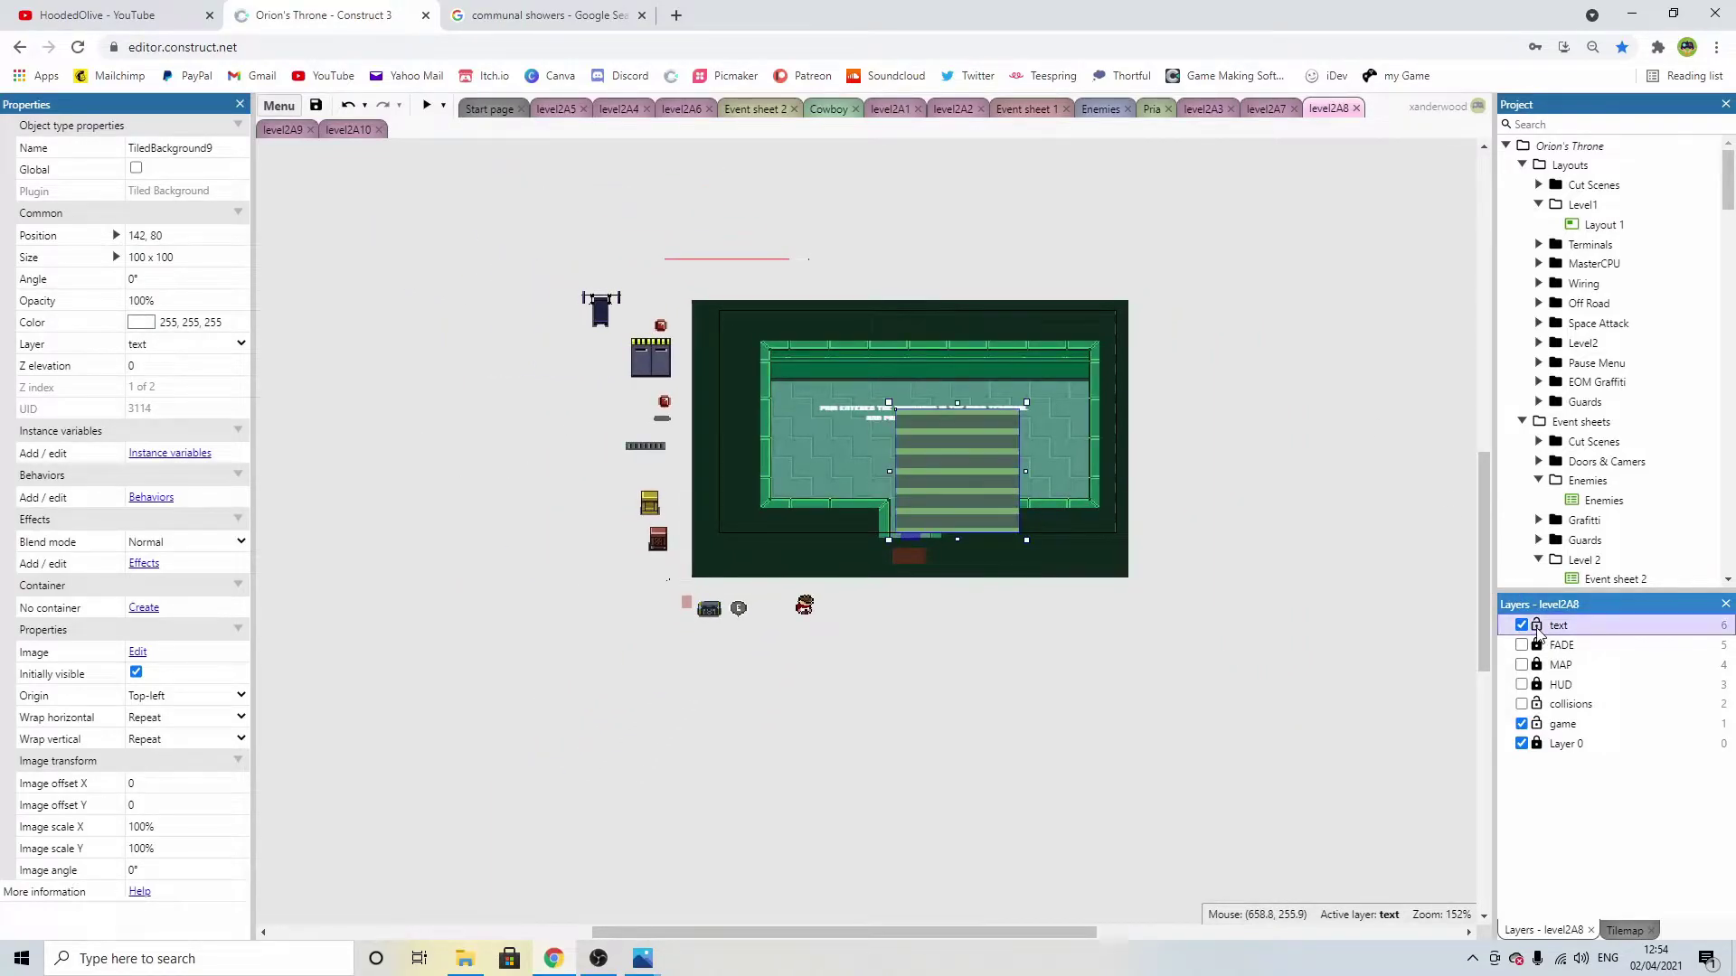
{"action": "left_click", "coordinate": [949, 462]}
{"action": "left_click", "coordinate": [152, 352]}
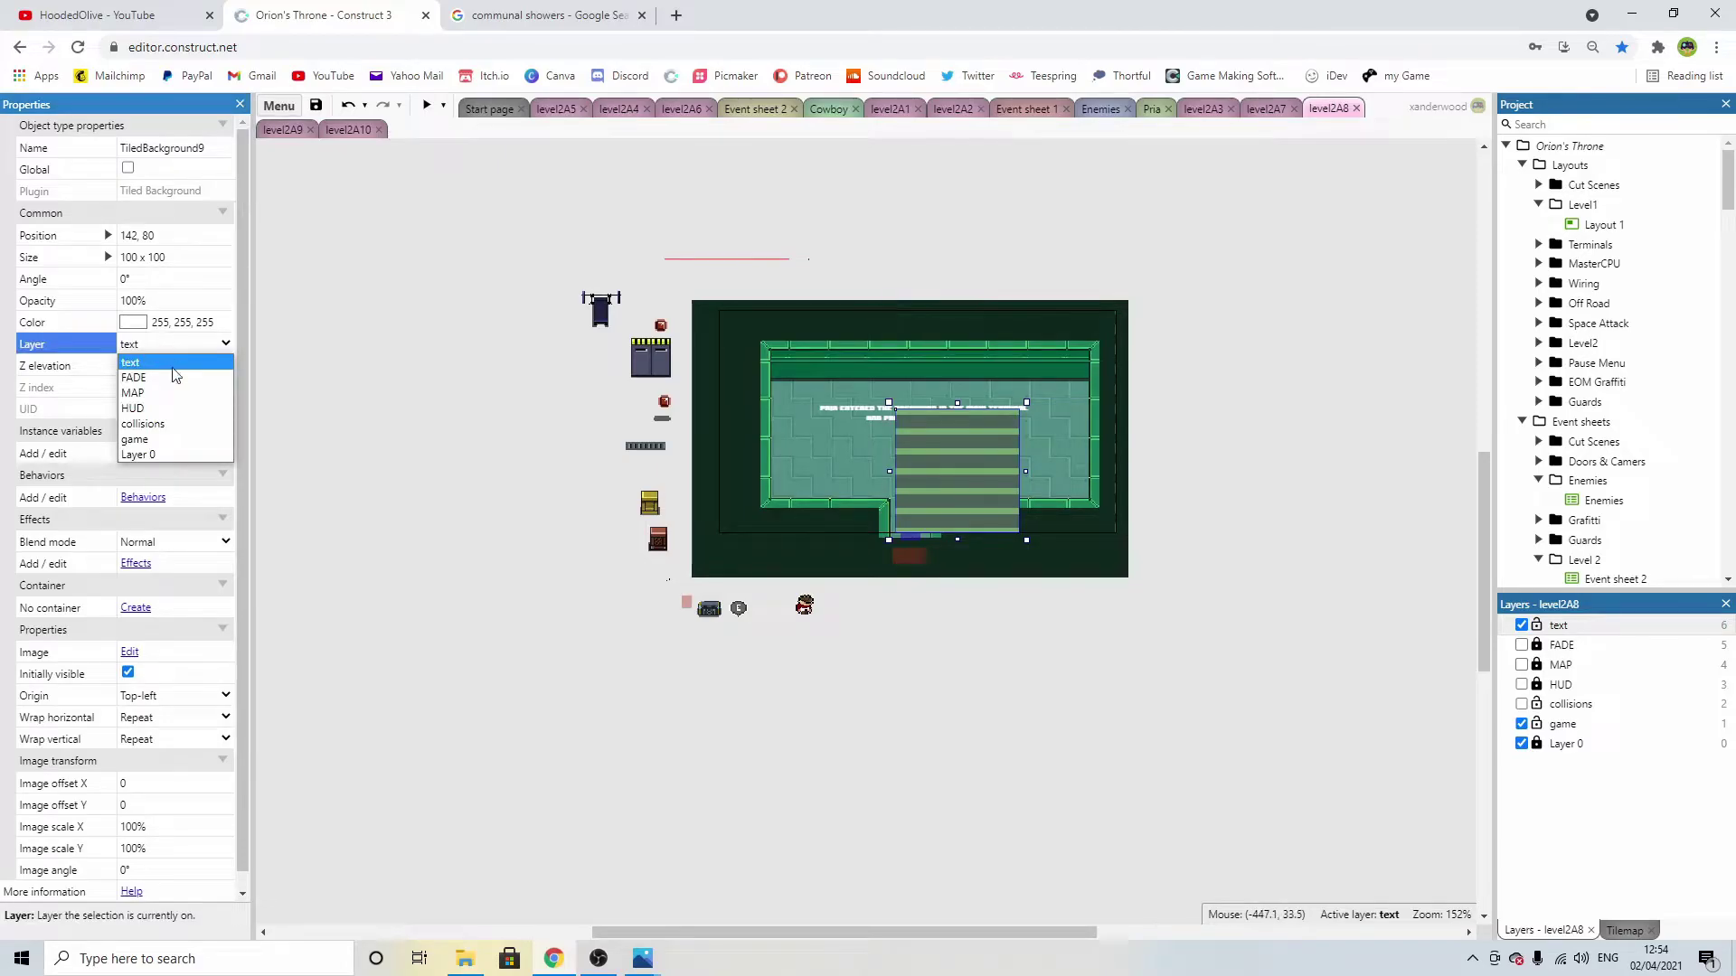
{"action": "left_click", "coordinate": [172, 440]}
{"action": "left_click", "coordinate": [328, 437]}
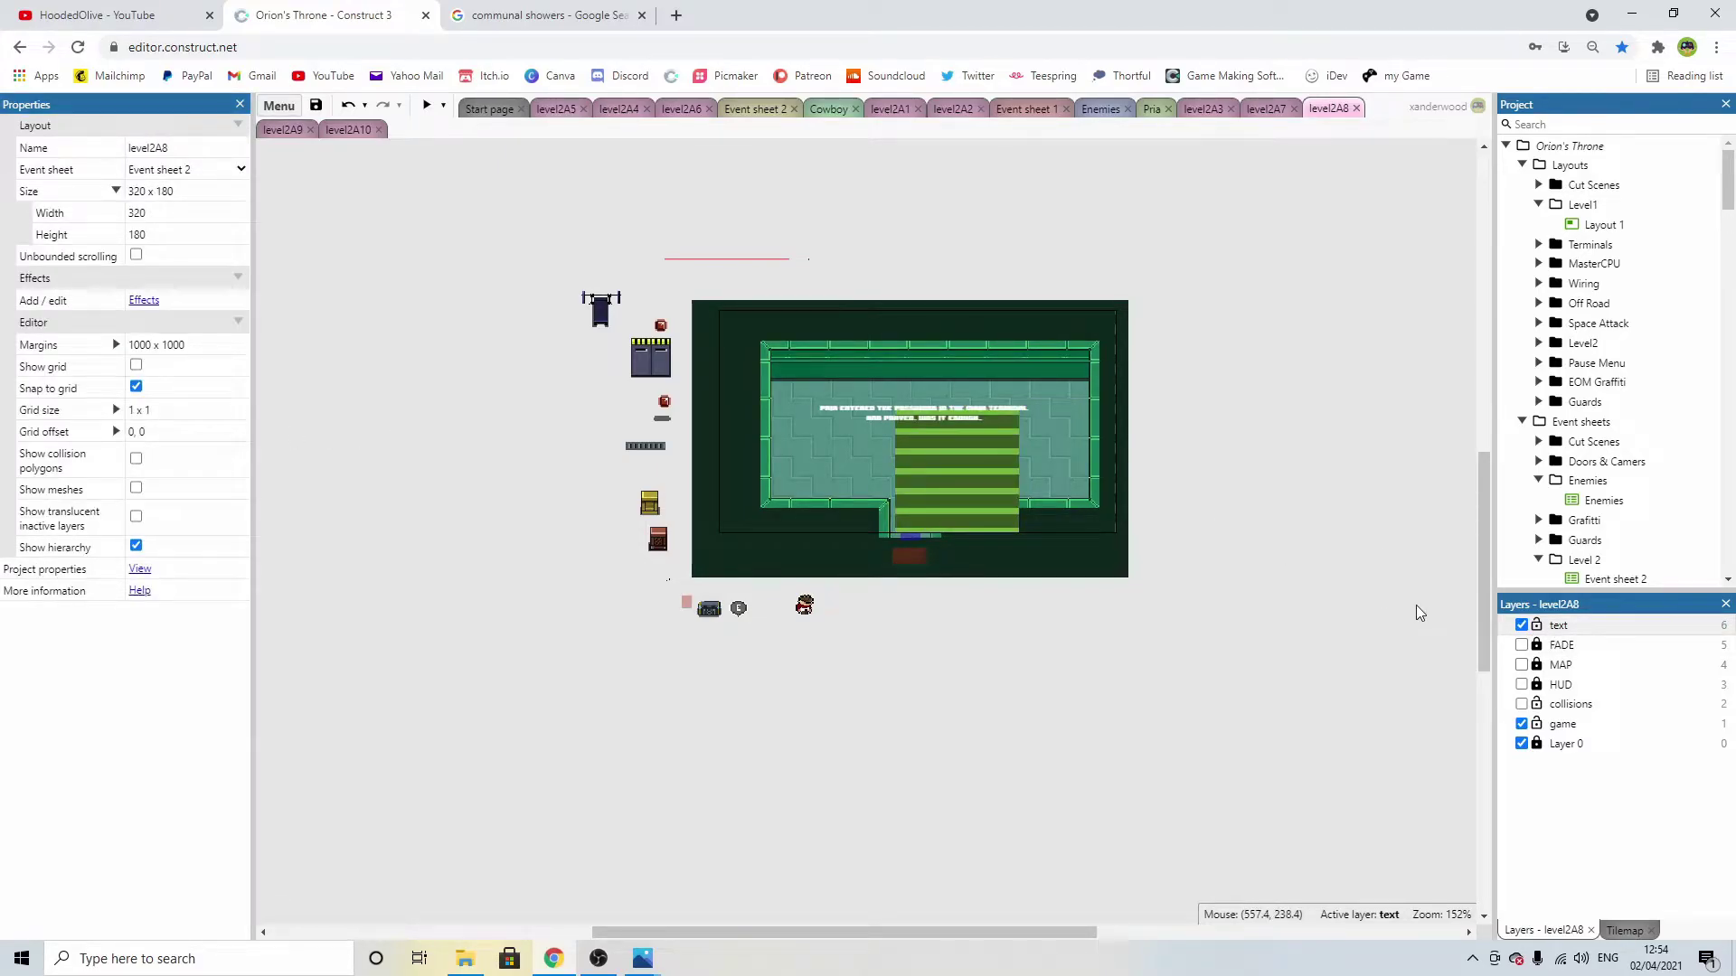
Make the game layer active, hide the text layer, and shrink the green tiled background to a single 100 x 16 strip.
{"action": "left_click", "coordinate": [1574, 729]}
{"action": "scroll", "coordinate": [1121, 543], "scroll_direction": "up", "scroll_amount": 5, "text": "ctrl"}
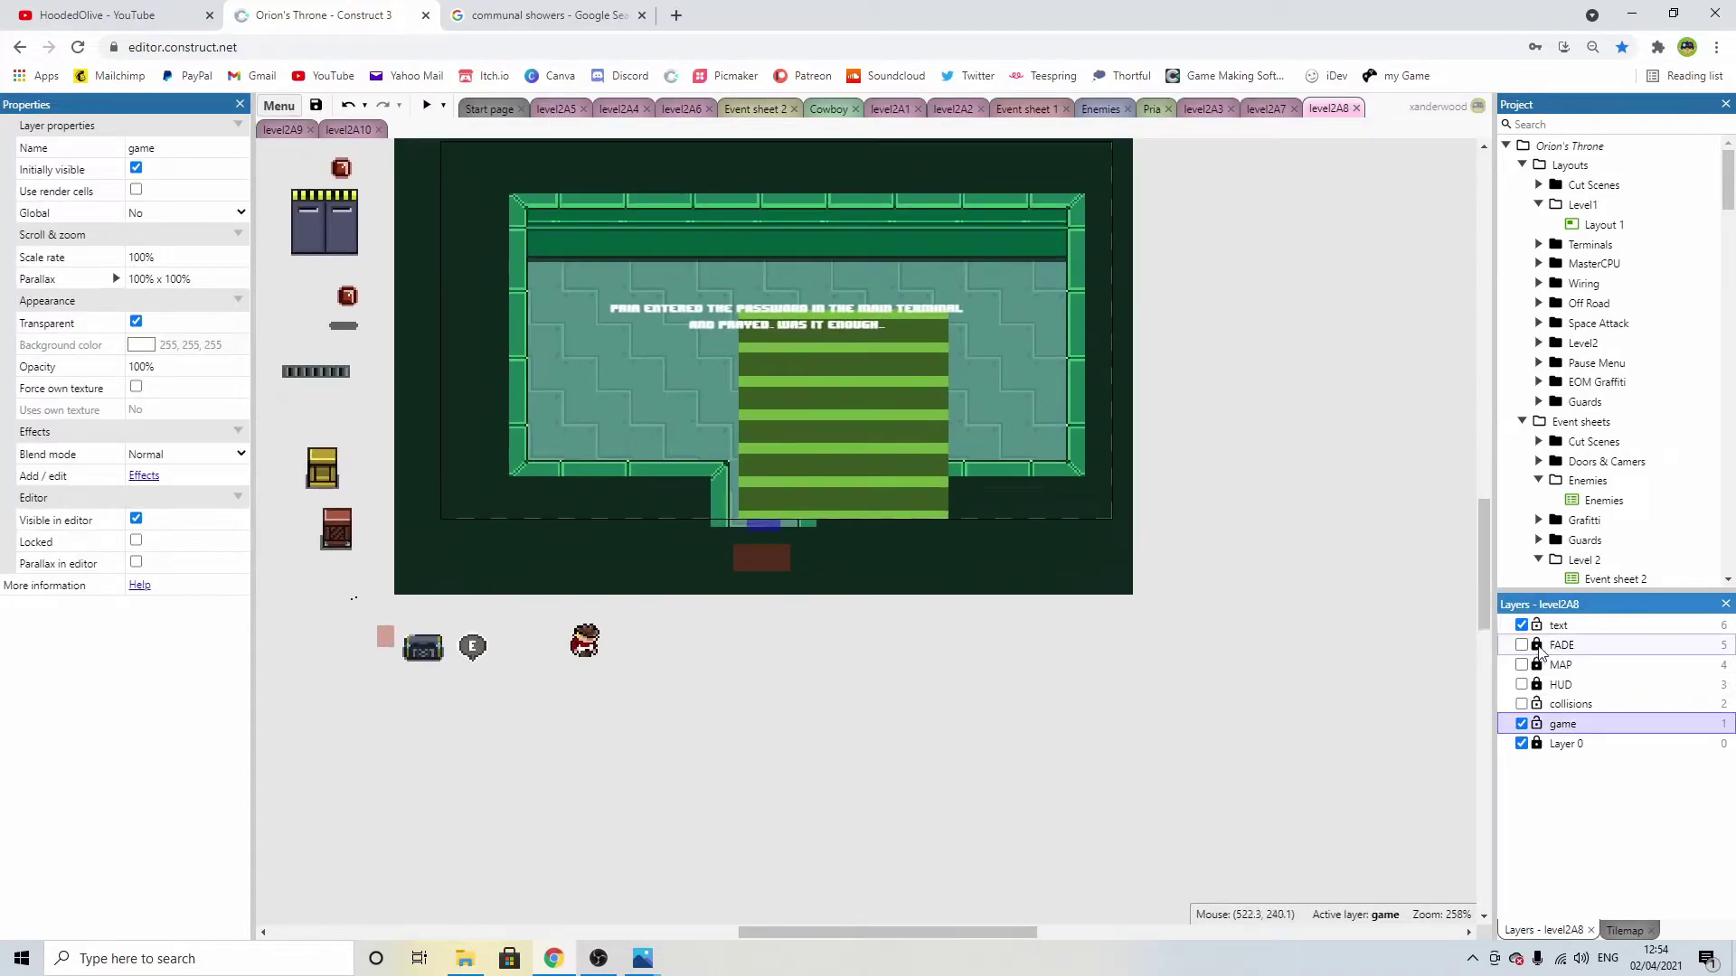
{"action": "left_click", "coordinate": [1522, 625]}
{"action": "scroll", "coordinate": [926, 450], "scroll_direction": "up", "scroll_amount": 2, "text": "ctrl"}
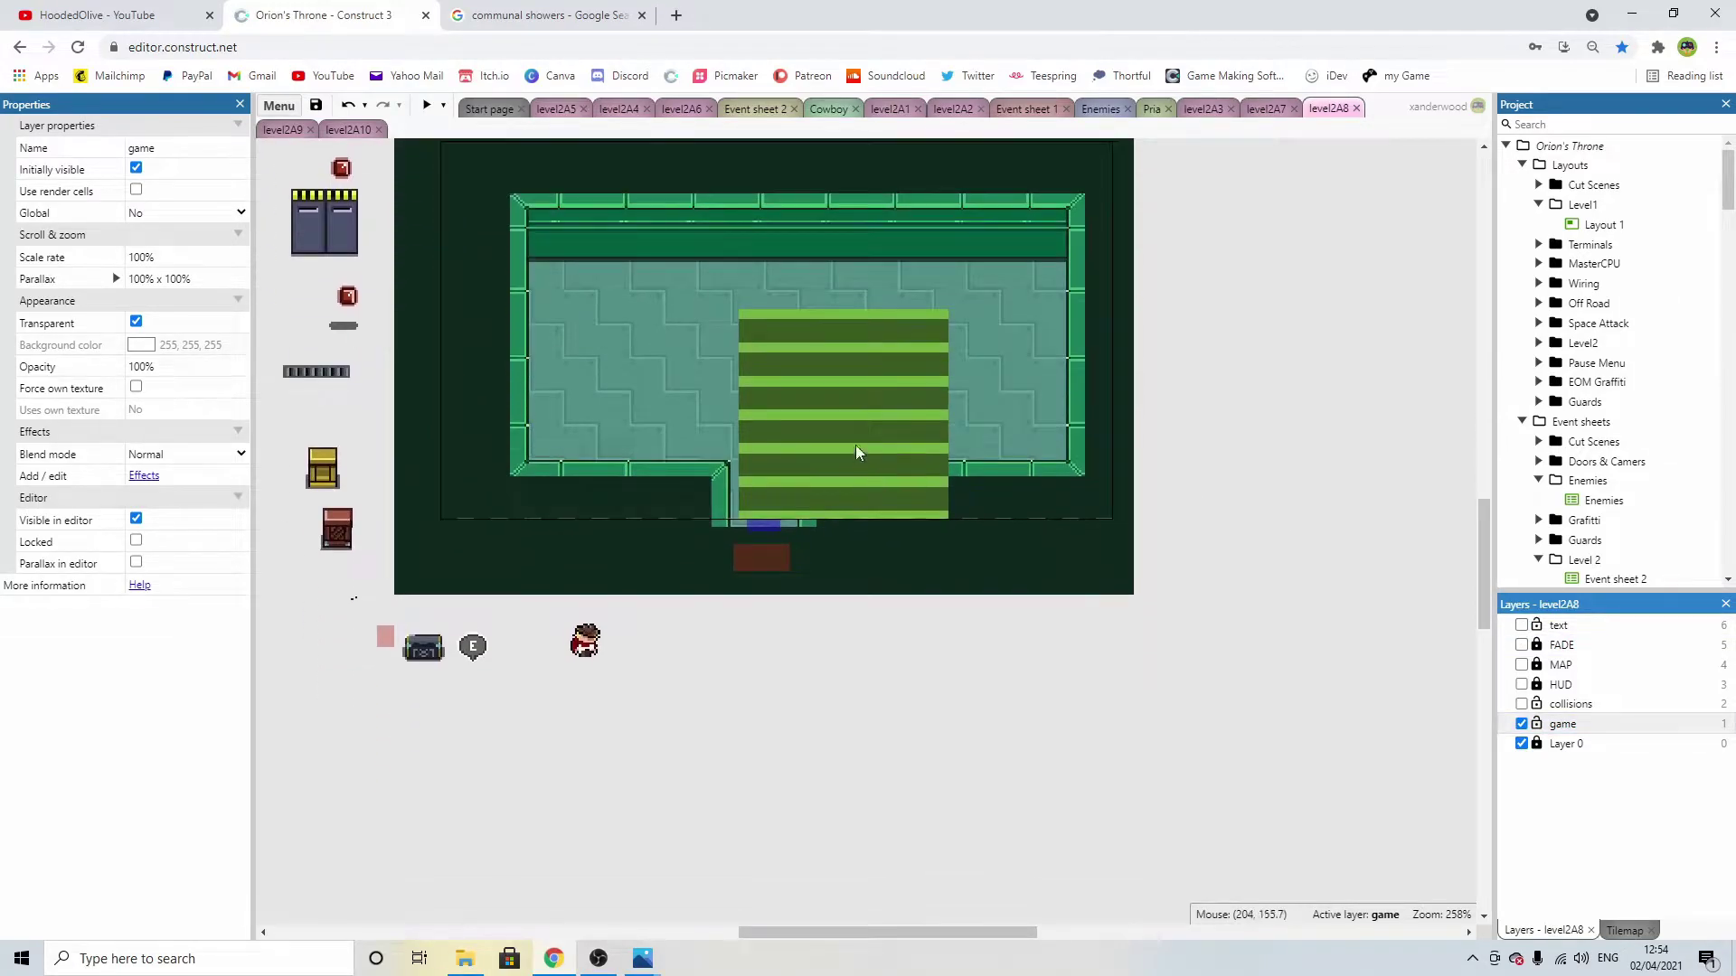
{"action": "left_click", "coordinate": [841, 301]}
{"action": "left_click_drag", "start_coordinate": [845, 281], "coordinate": [843, 500]}
{"action": "left_click", "coordinate": [1237, 496]}
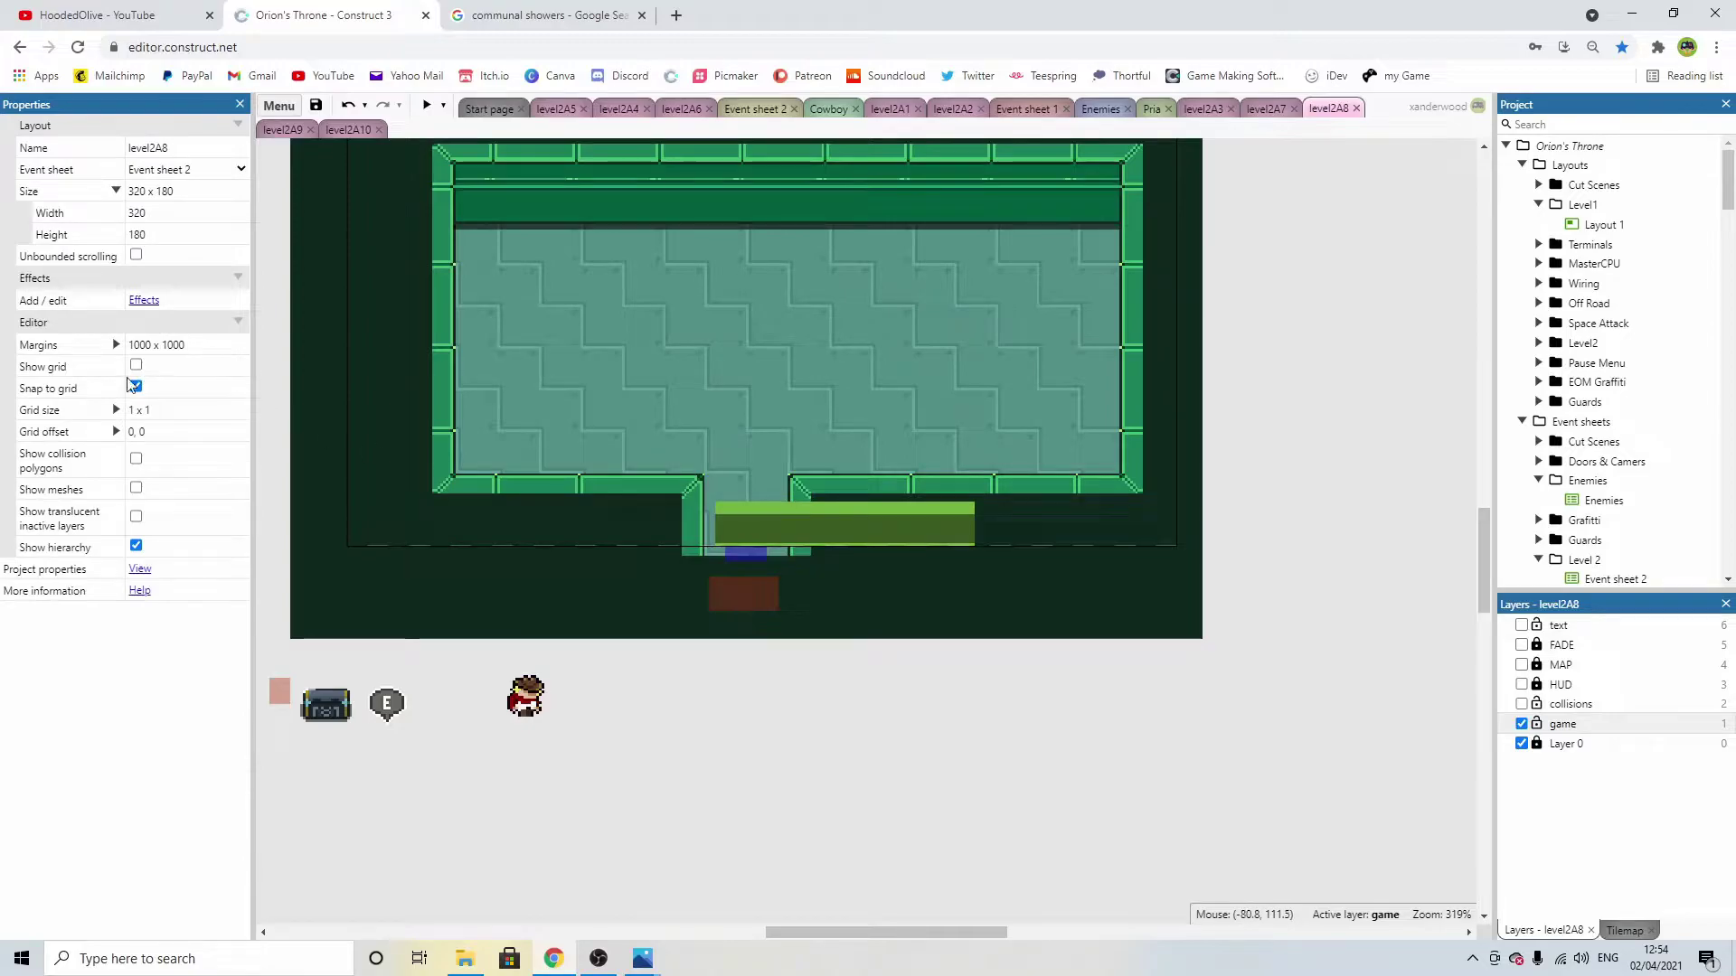
Set the layout's grid size to 2 x 2.
{"action": "left_click", "coordinate": [165, 408]}
{"action": "type", "text": "2"}
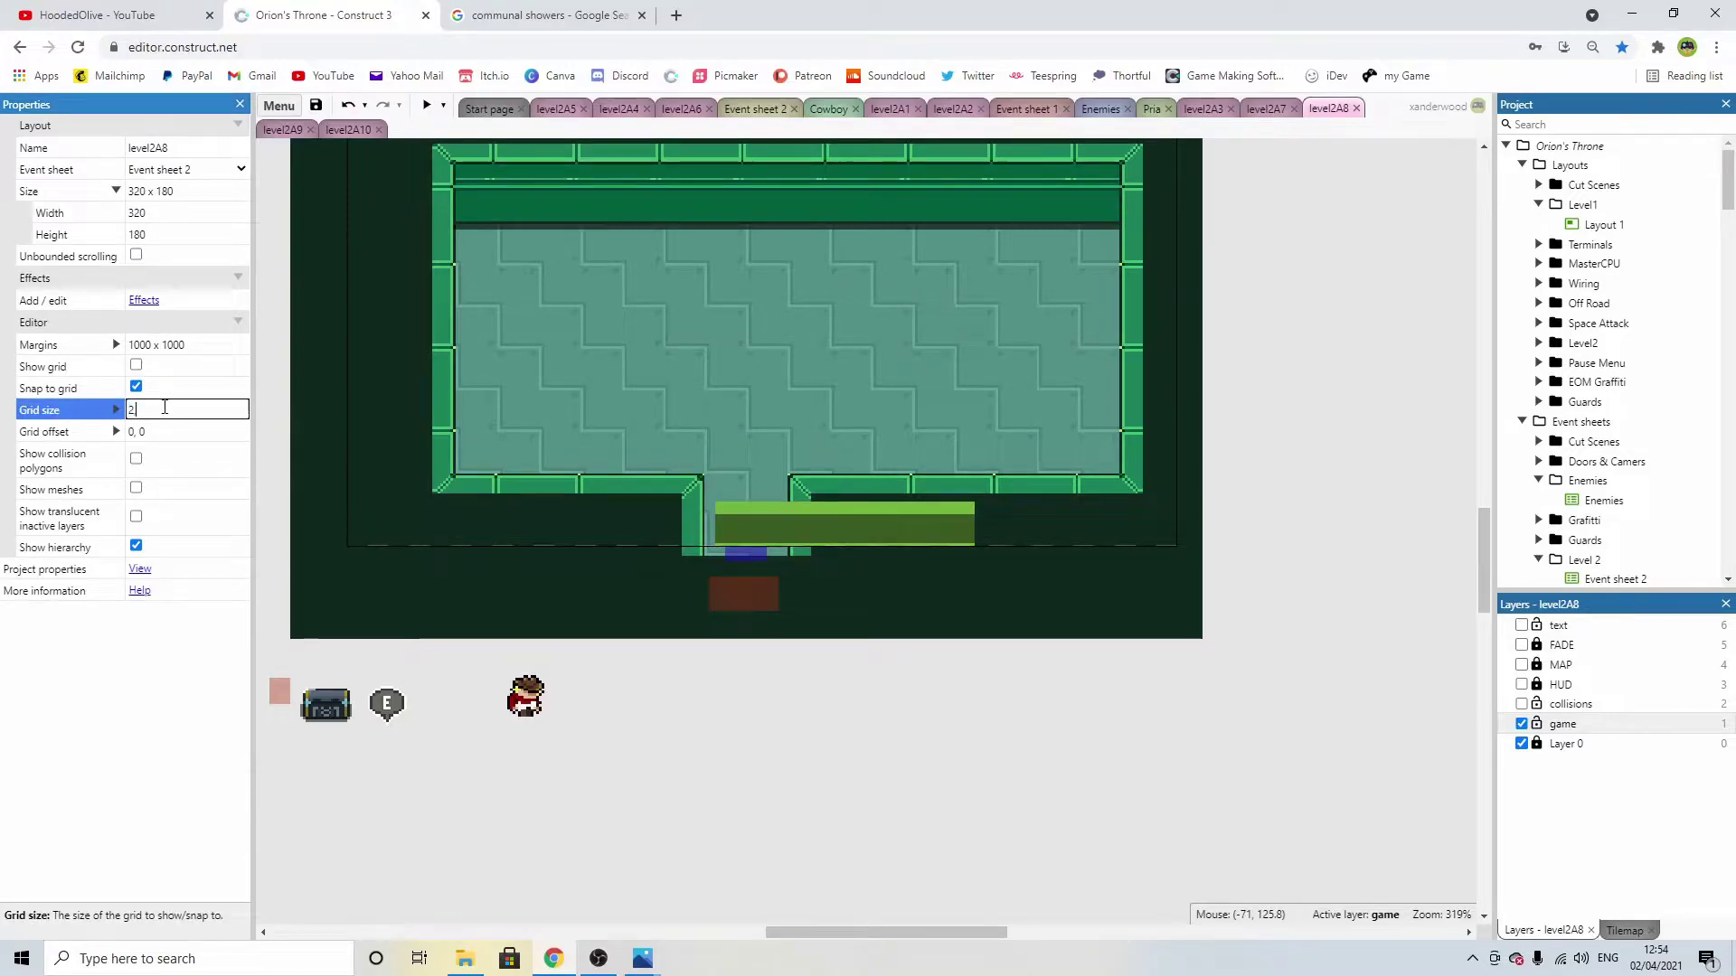
{"action": "key", "text": "Tab"}
Move the green strip to the middle of the room floor and widen it into a long partition wall.
{"action": "left_click_drag", "start_coordinate": [859, 531], "coordinate": [808, 423]}
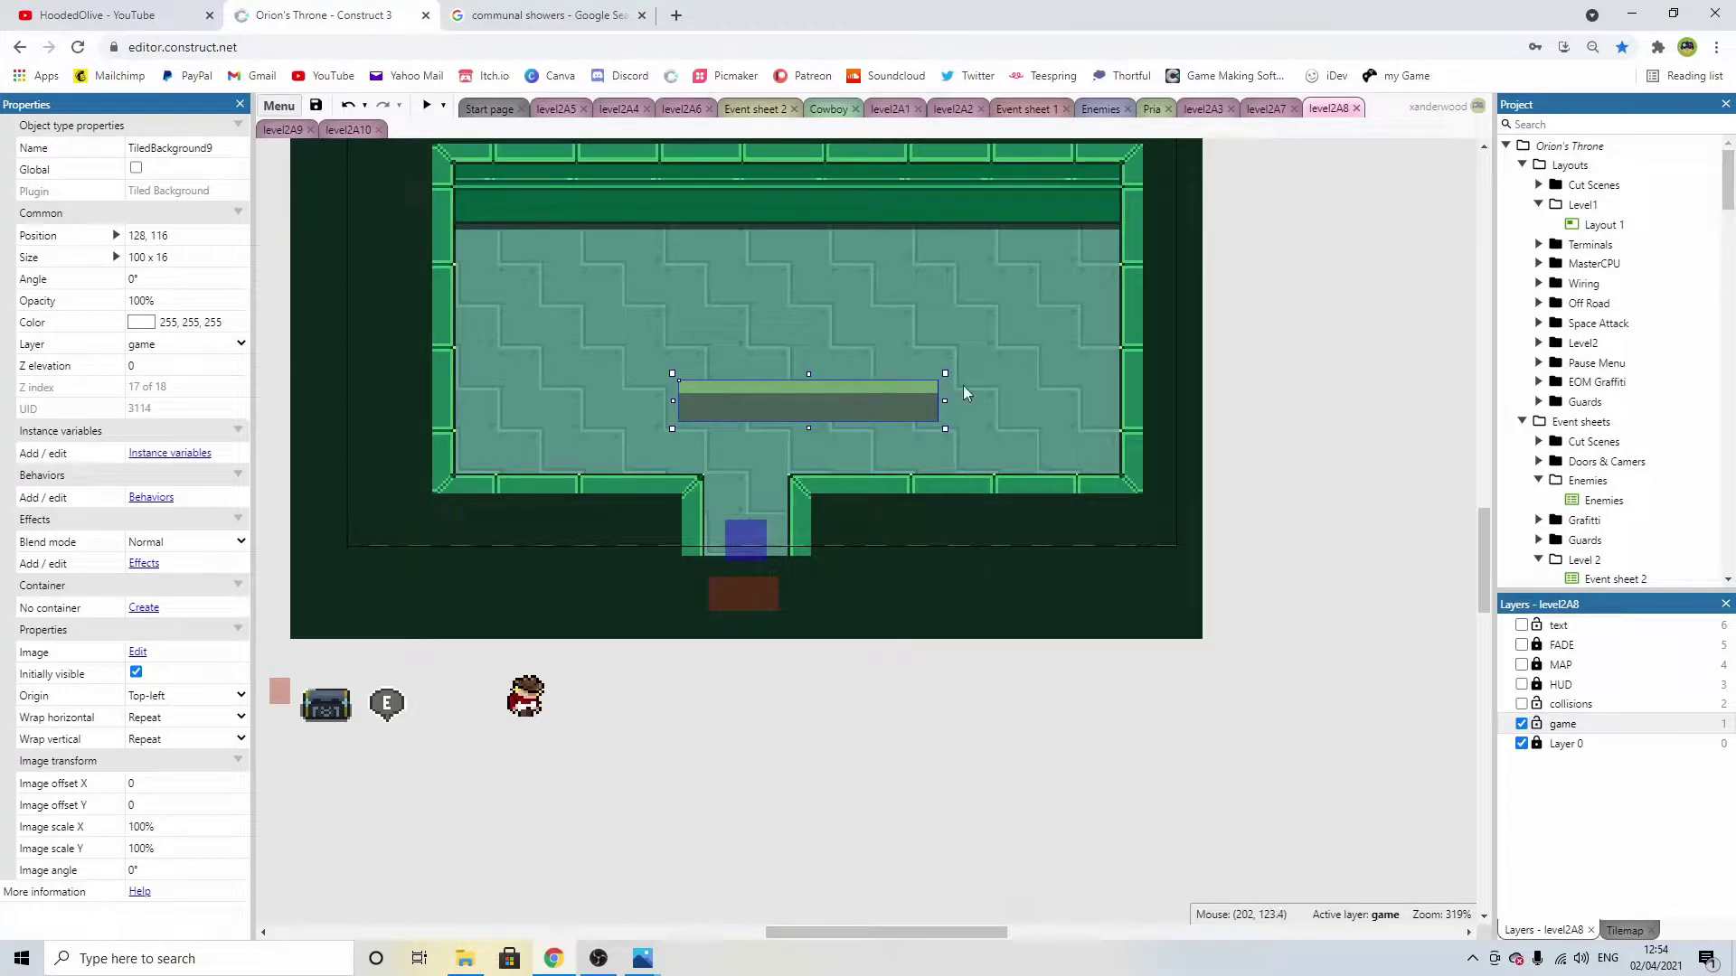
{"action": "left_click", "coordinate": [1186, 422]}
{"action": "left_click_drag", "start_coordinate": [877, 405], "coordinate": [946, 364]}
{"action": "left_click", "coordinate": [1237, 387]}
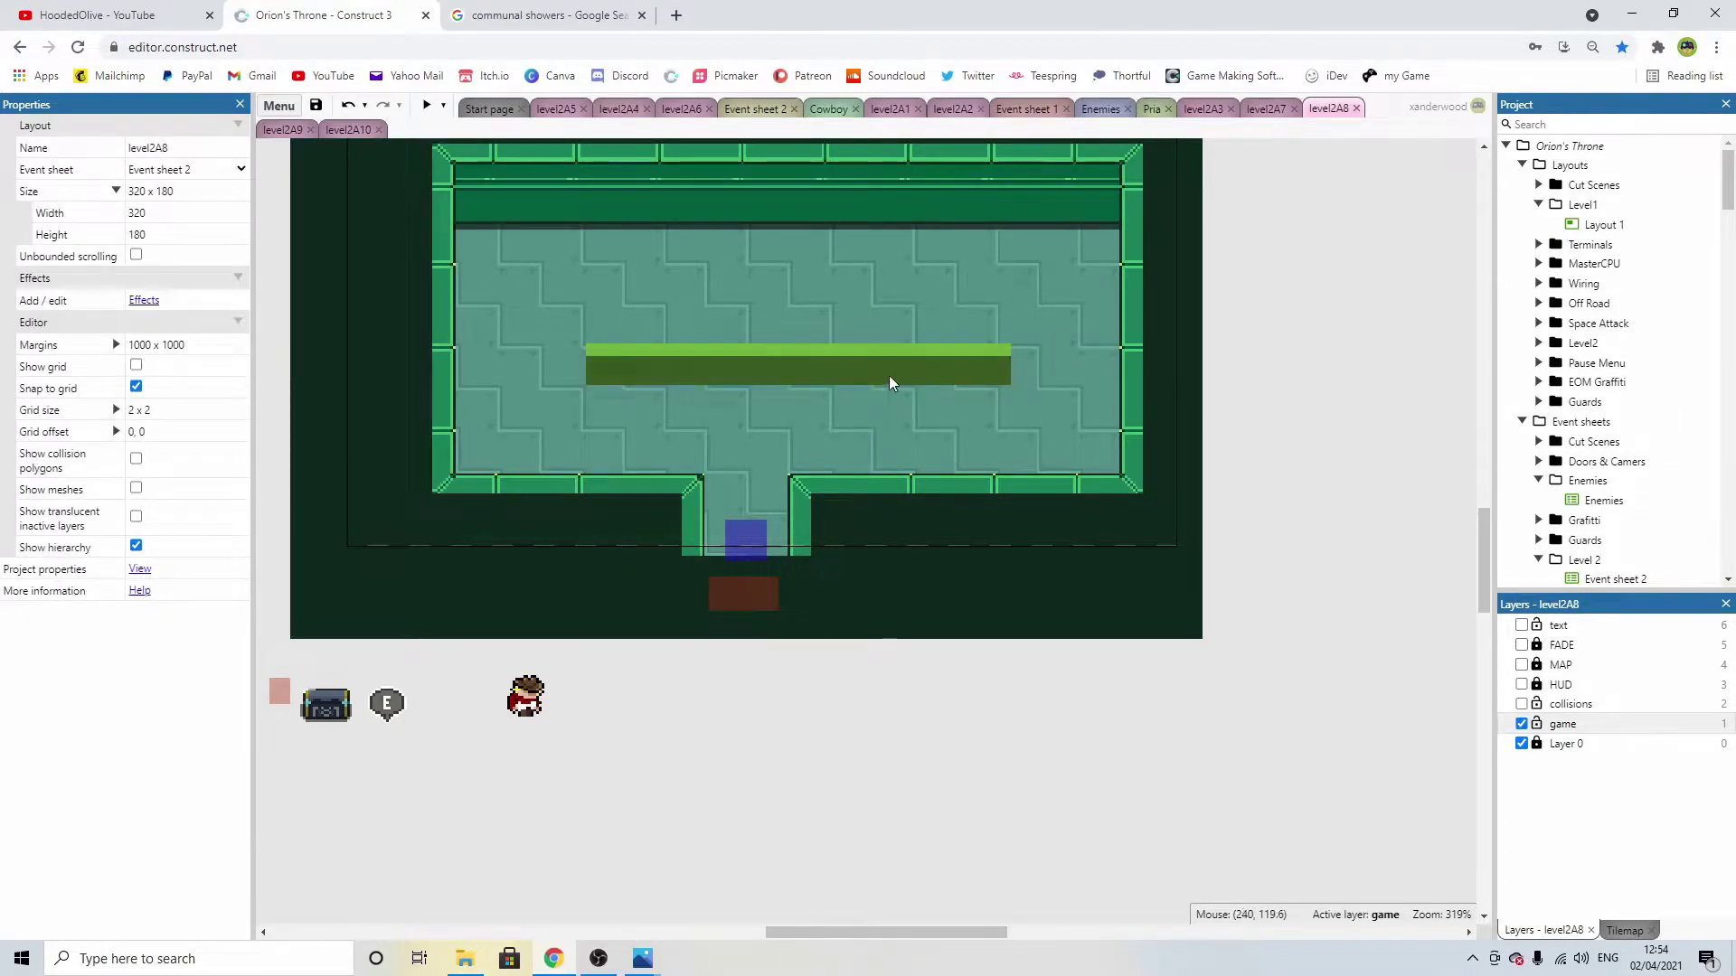
In the partition's tile image, draw vertical lines in RGB 22, 35, 12 along both edges of the dark green area.
{"action": "middle_click_drag", "start_coordinate": [877, 373], "coordinate": [997, 406]}
{"action": "scroll", "coordinate": [915, 405], "scroll_direction": "up", "scroll_amount": 3}
{"action": "scroll", "coordinate": [886, 394], "scroll_direction": "down", "scroll_amount": 2}
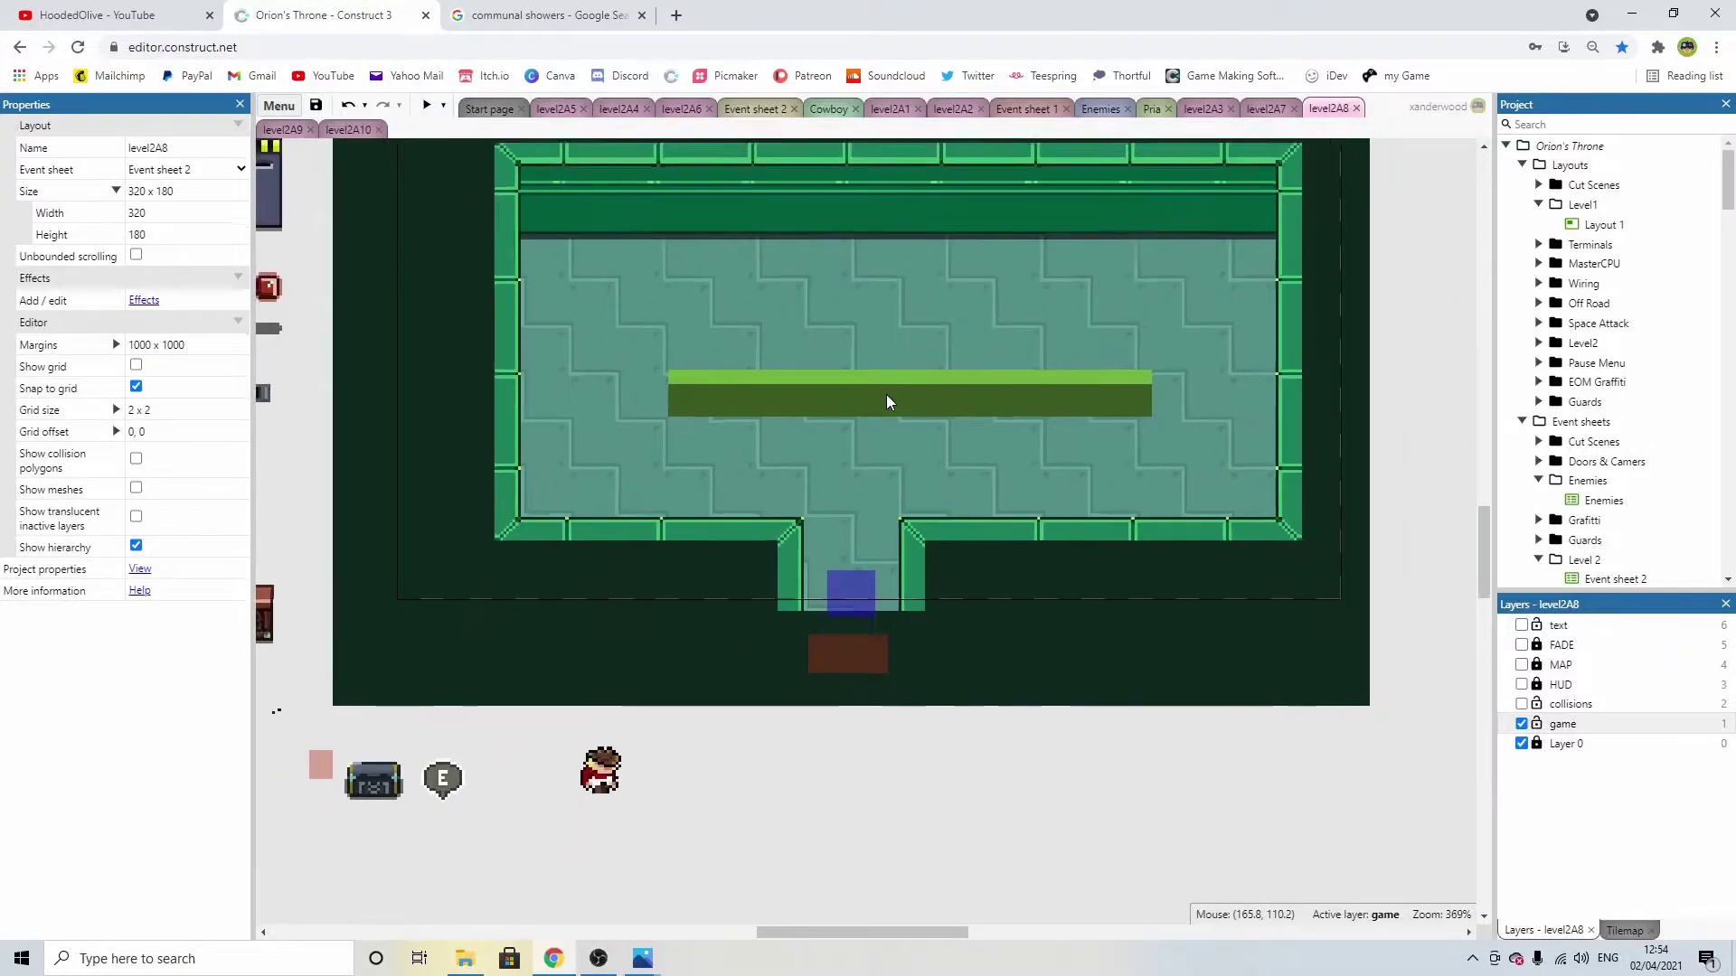
{"action": "middle_click_drag", "start_coordinate": [1293, 358], "coordinate": [1265, 401]}
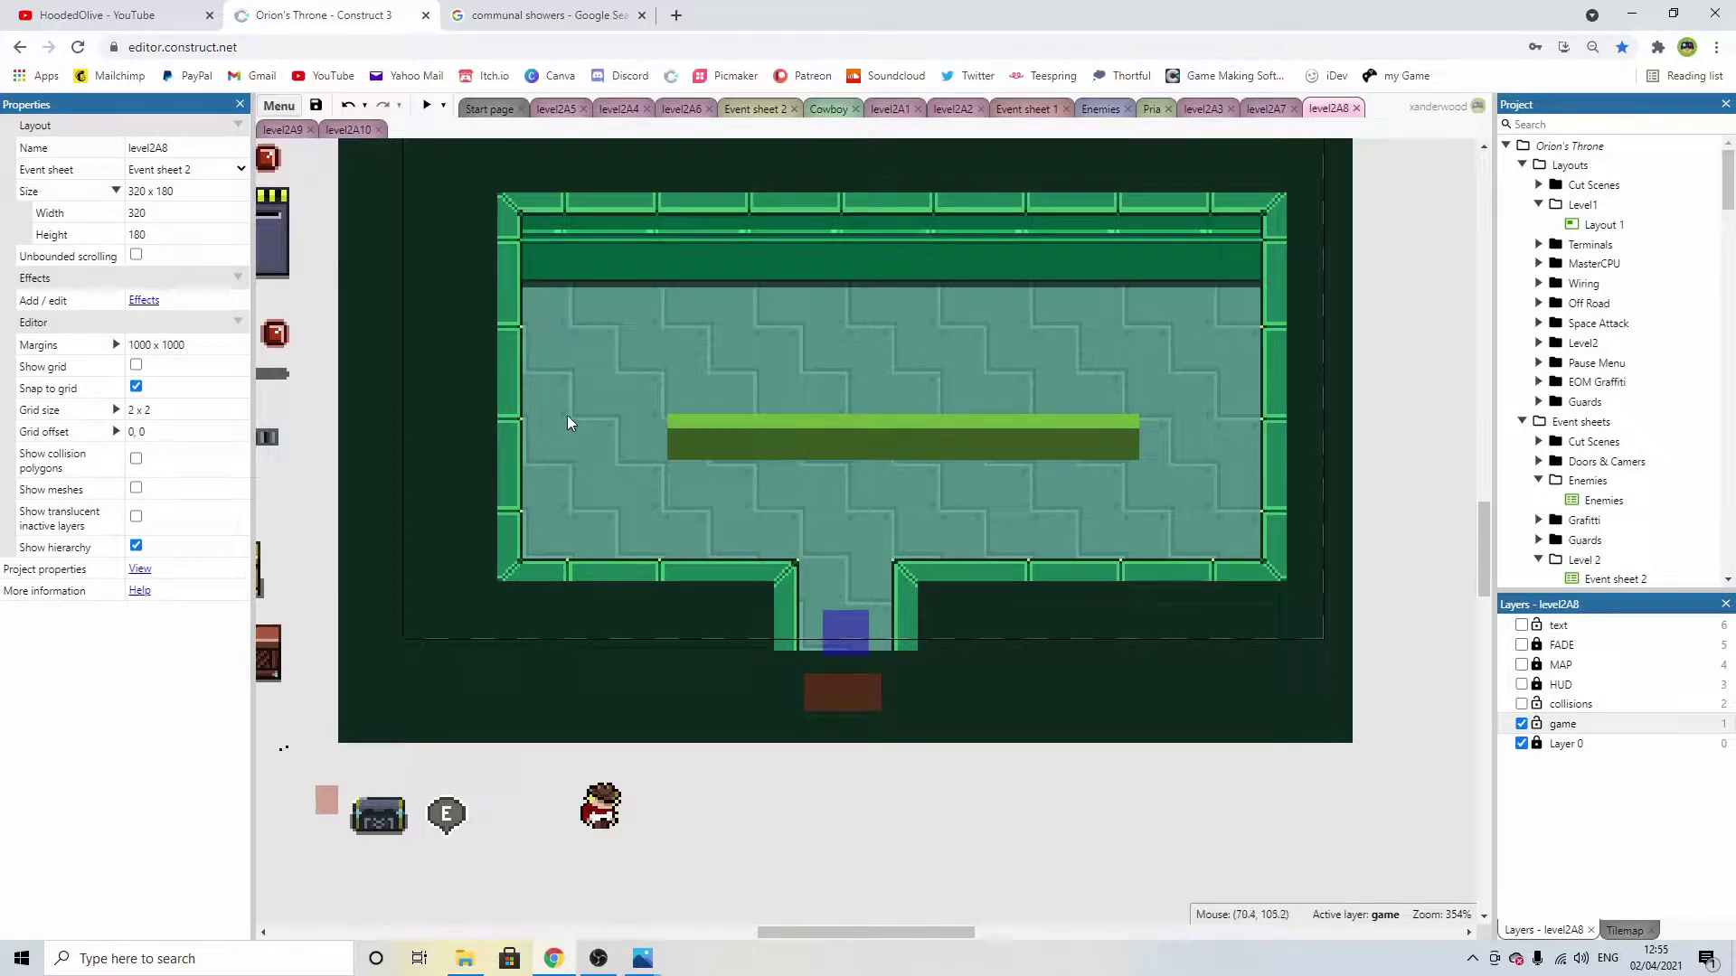
{"action": "double_click", "coordinate": [715, 432]}
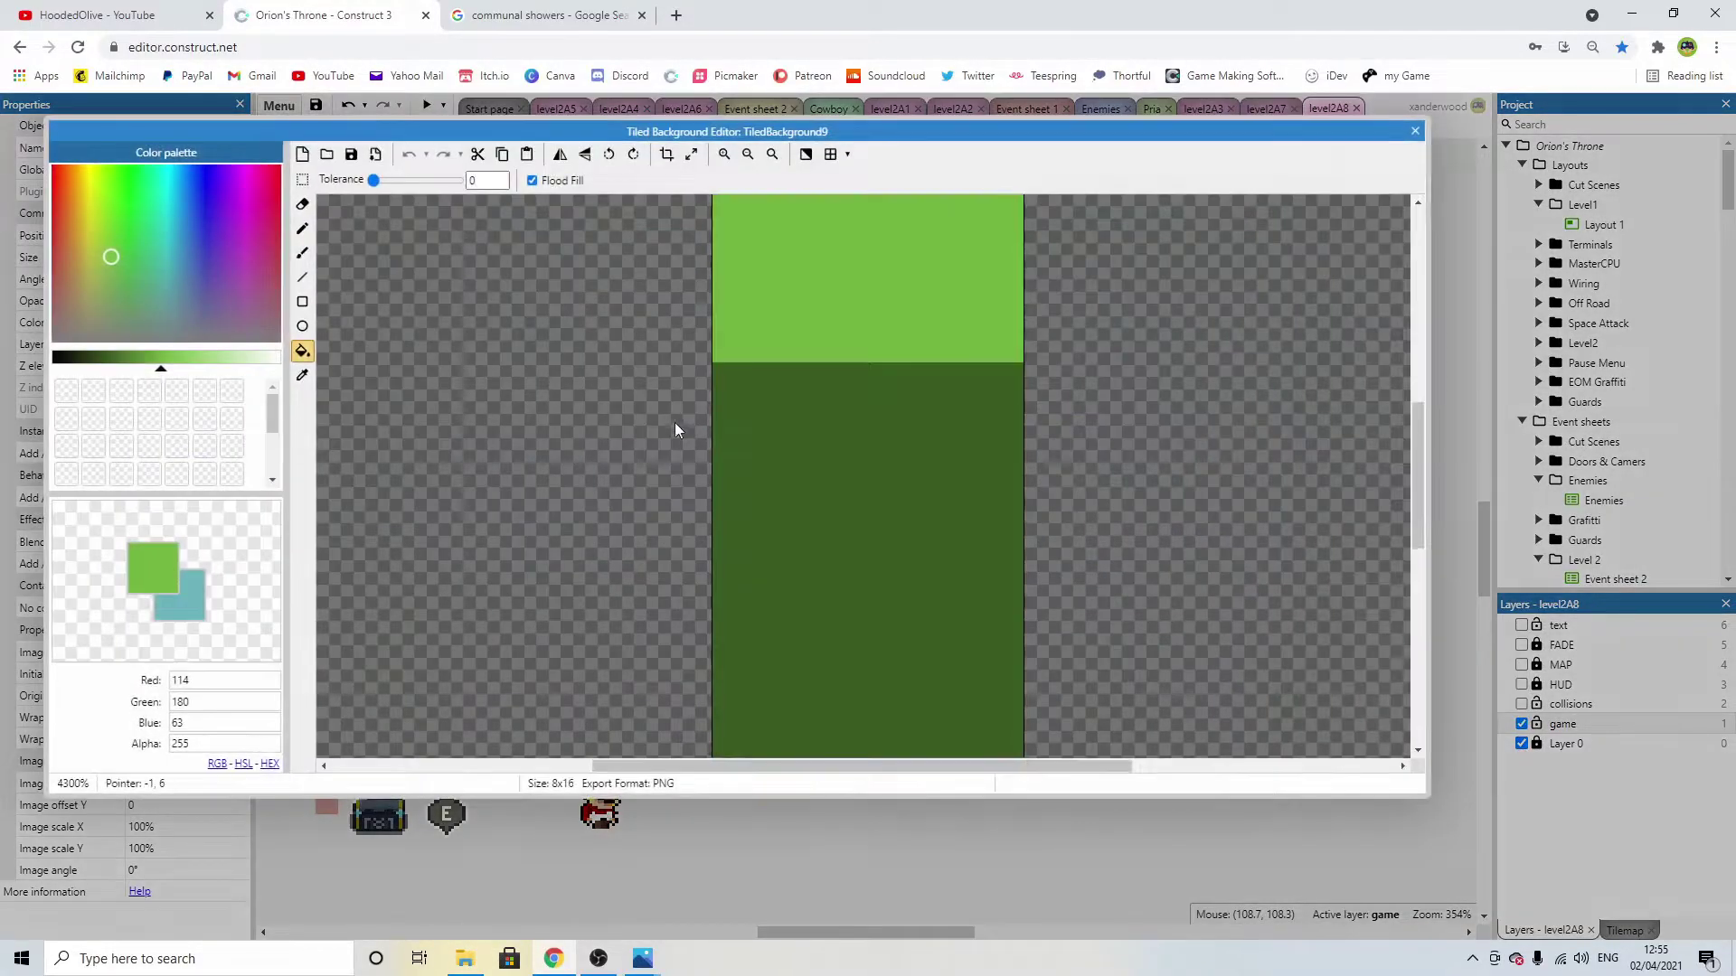
{"action": "scroll", "coordinate": [754, 360], "scroll_direction": "down", "scroll_amount": 1}
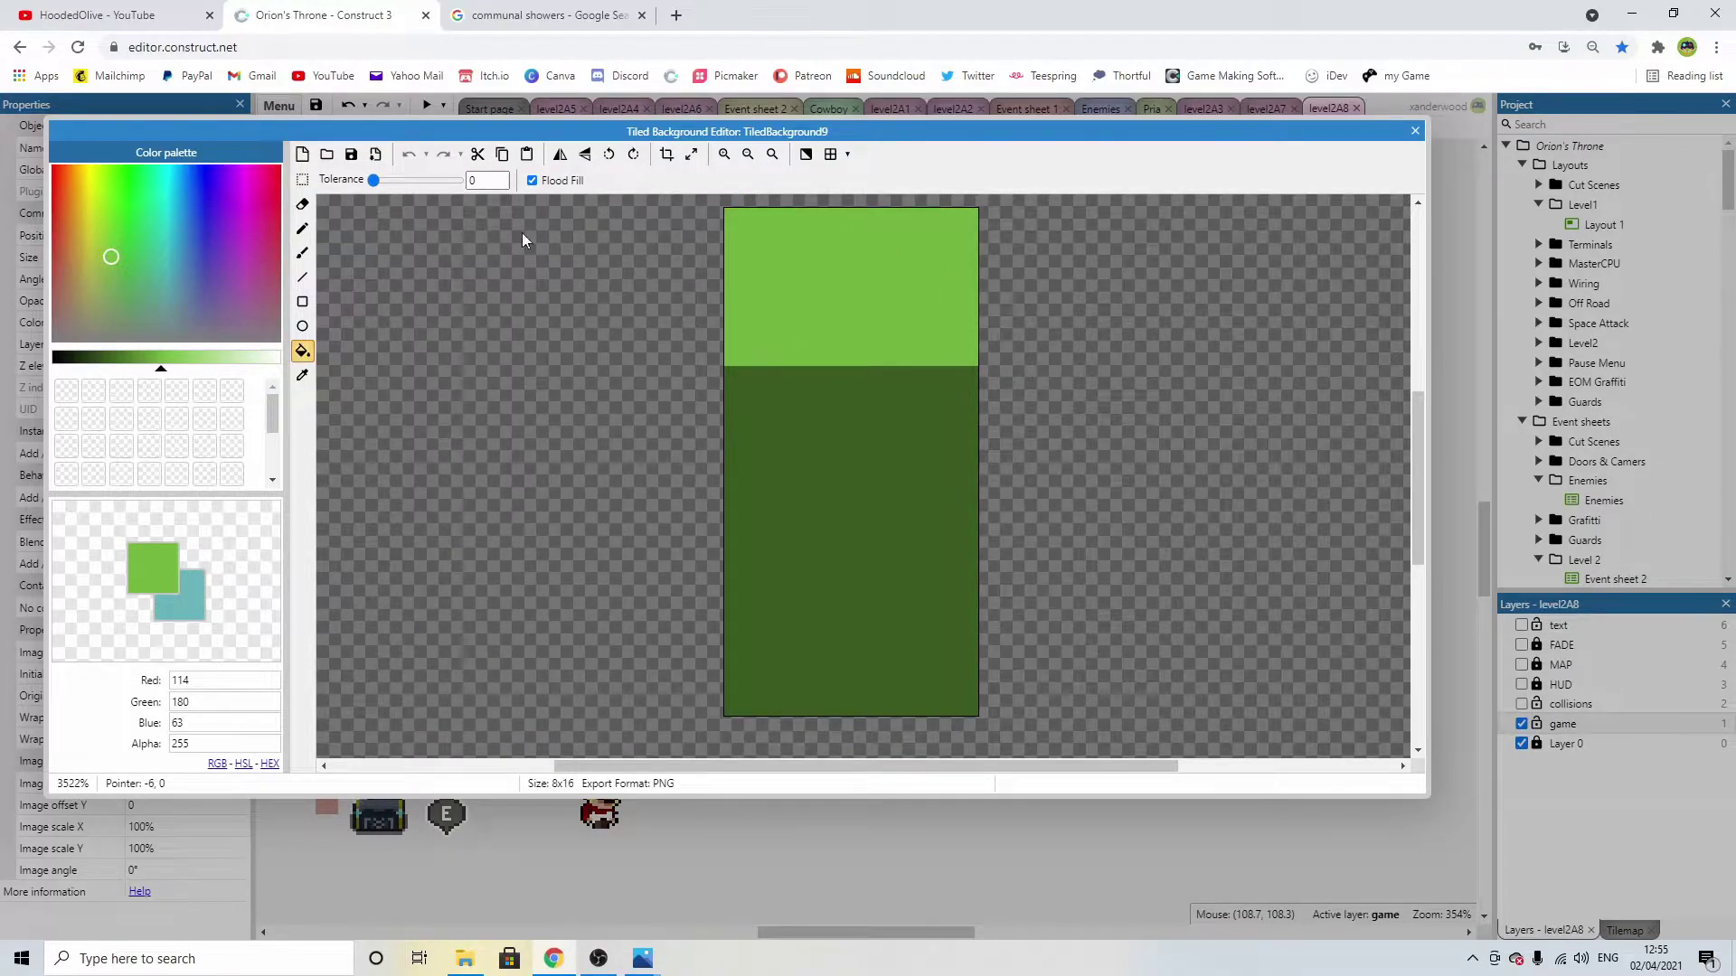
{"action": "middle_click_drag", "start_coordinate": [717, 315], "coordinate": [645, 276]}
{"action": "left_click_drag", "start_coordinate": [104, 363], "coordinate": [74, 362]}
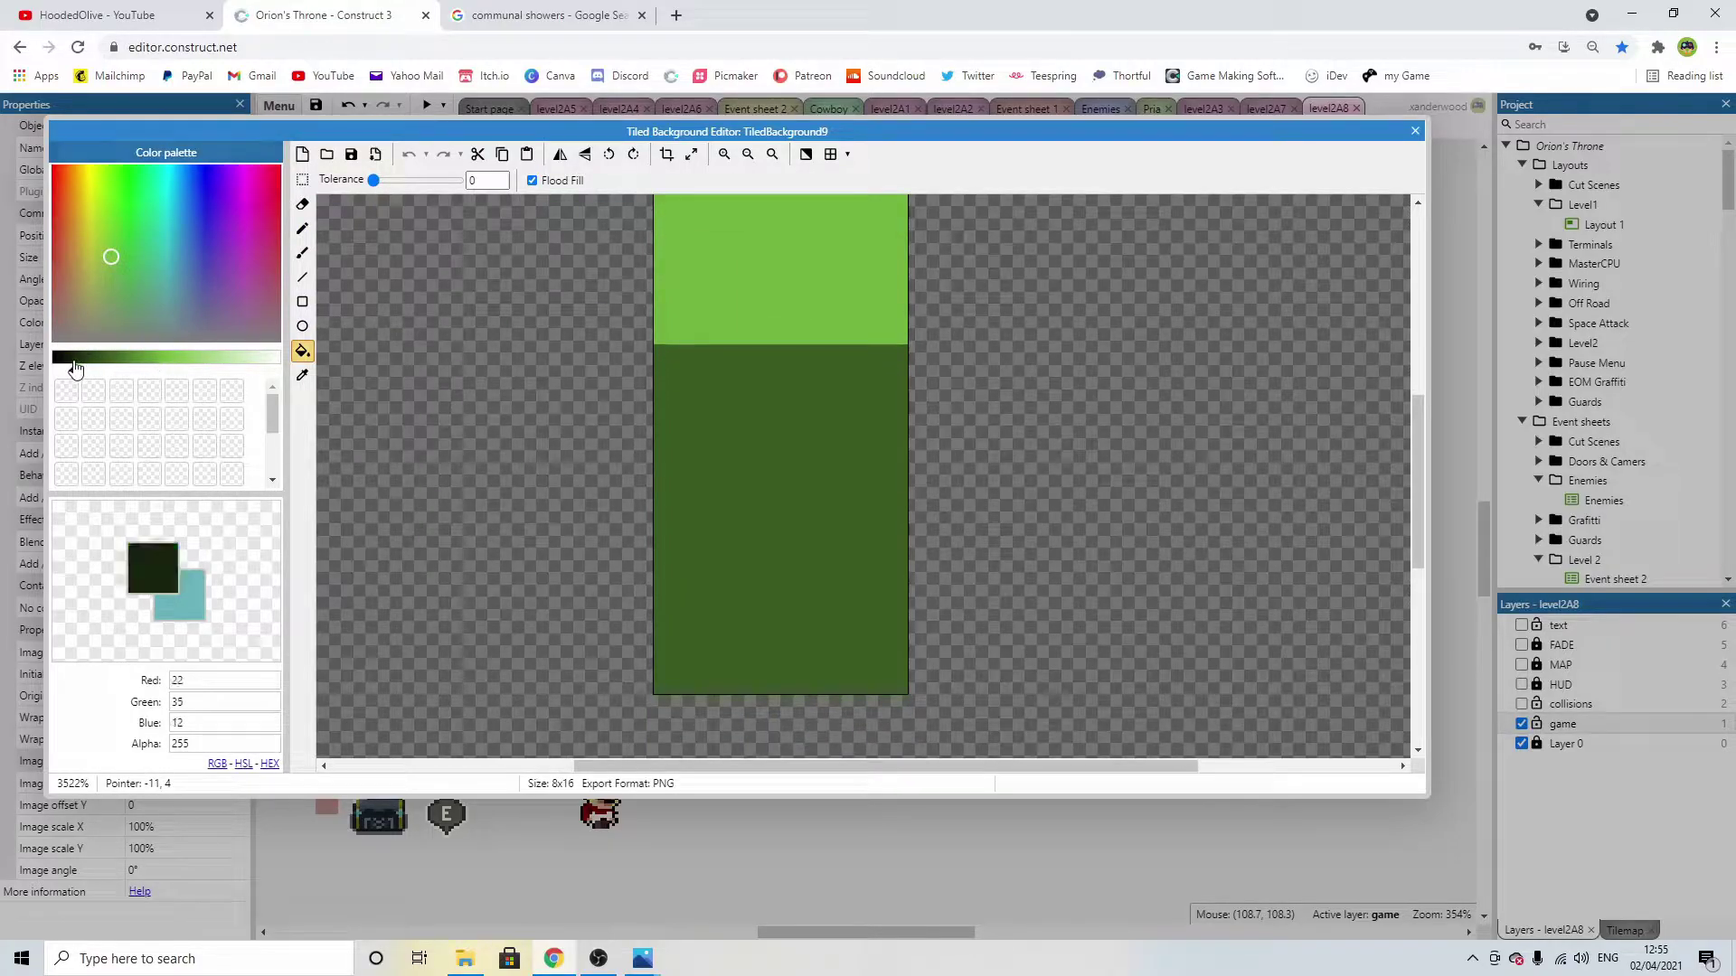
{"action": "left_click", "coordinate": [305, 278]}
{"action": "left_click_drag", "start_coordinate": [665, 361], "coordinate": [669, 680]}
{"action": "left_click_drag", "start_coordinate": [900, 378], "coordinate": [903, 680]}
Outline the top and both sides of the tile's light green band with dark green, RGB 29, 45, 16.
{"action": "scroll", "coordinate": [946, 500], "scroll_direction": "up", "scroll_amount": 1}
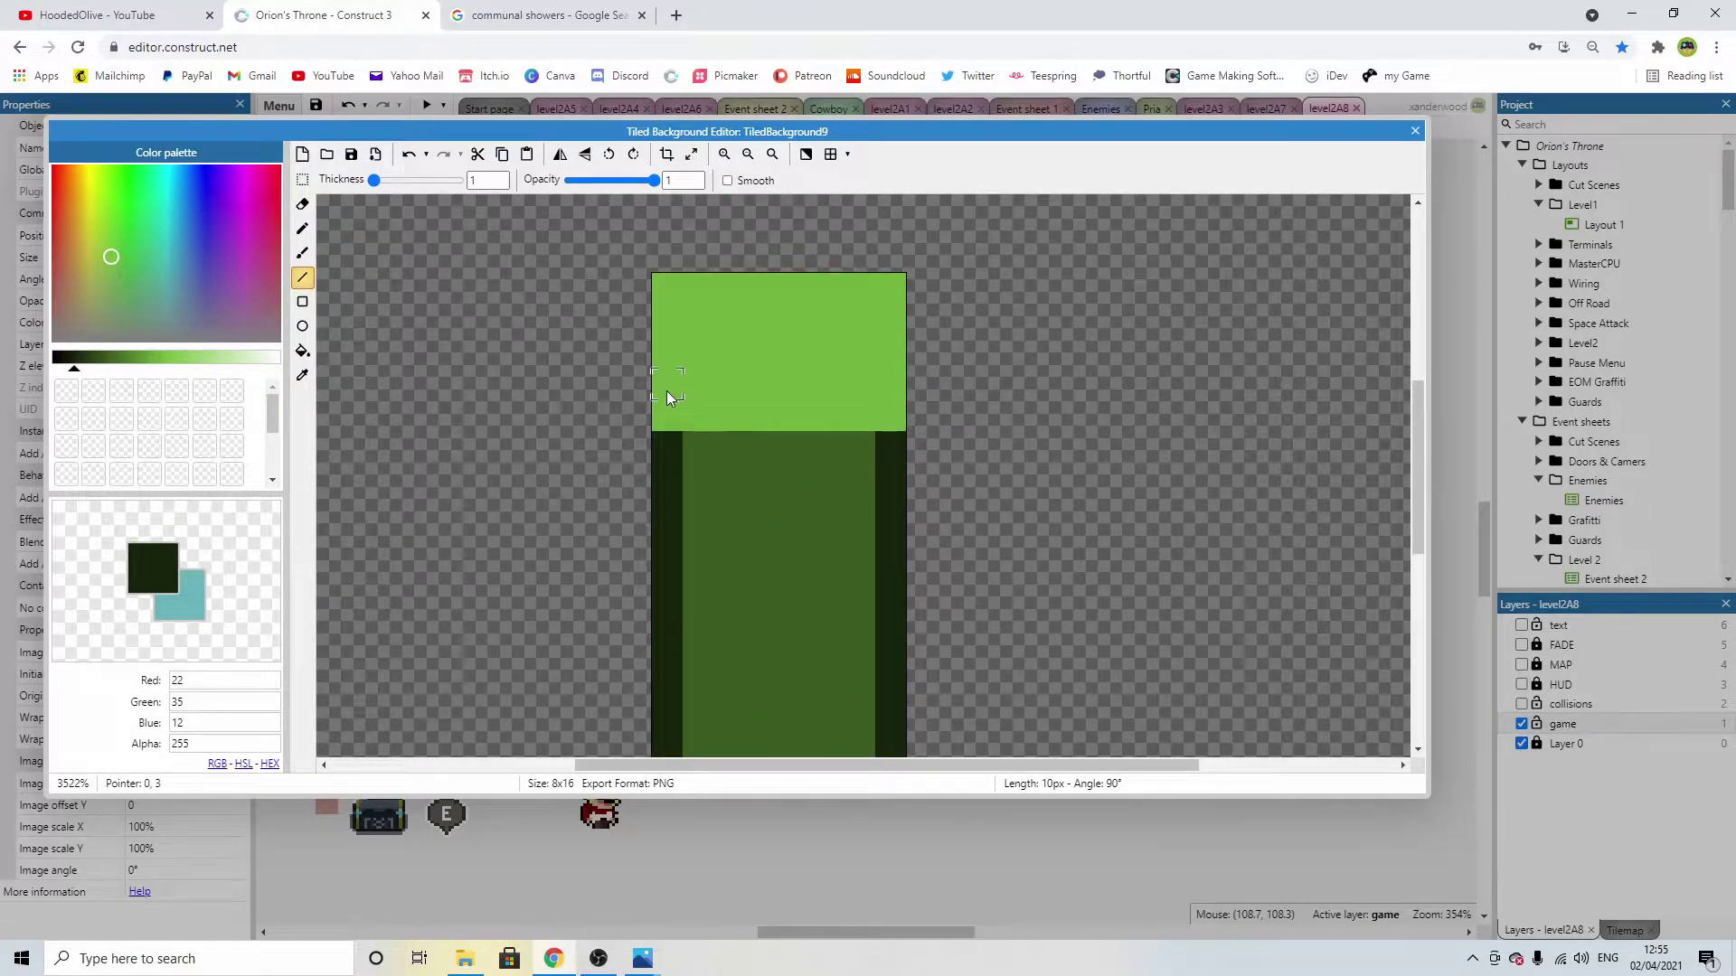
{"action": "left_click", "coordinate": [79, 367]}
{"action": "mouse_move", "coordinate": [678, 415]}
{"action": "left_mouse_down"}
{"action": "mouse_move", "coordinate": [677, 286]}
{"action": "mouse_move", "coordinate": [911, 286]}
{"action": "left_mouse_up"}
{"action": "scroll", "coordinate": [958, 380], "scroll_direction": "down", "scroll_amount": 1}
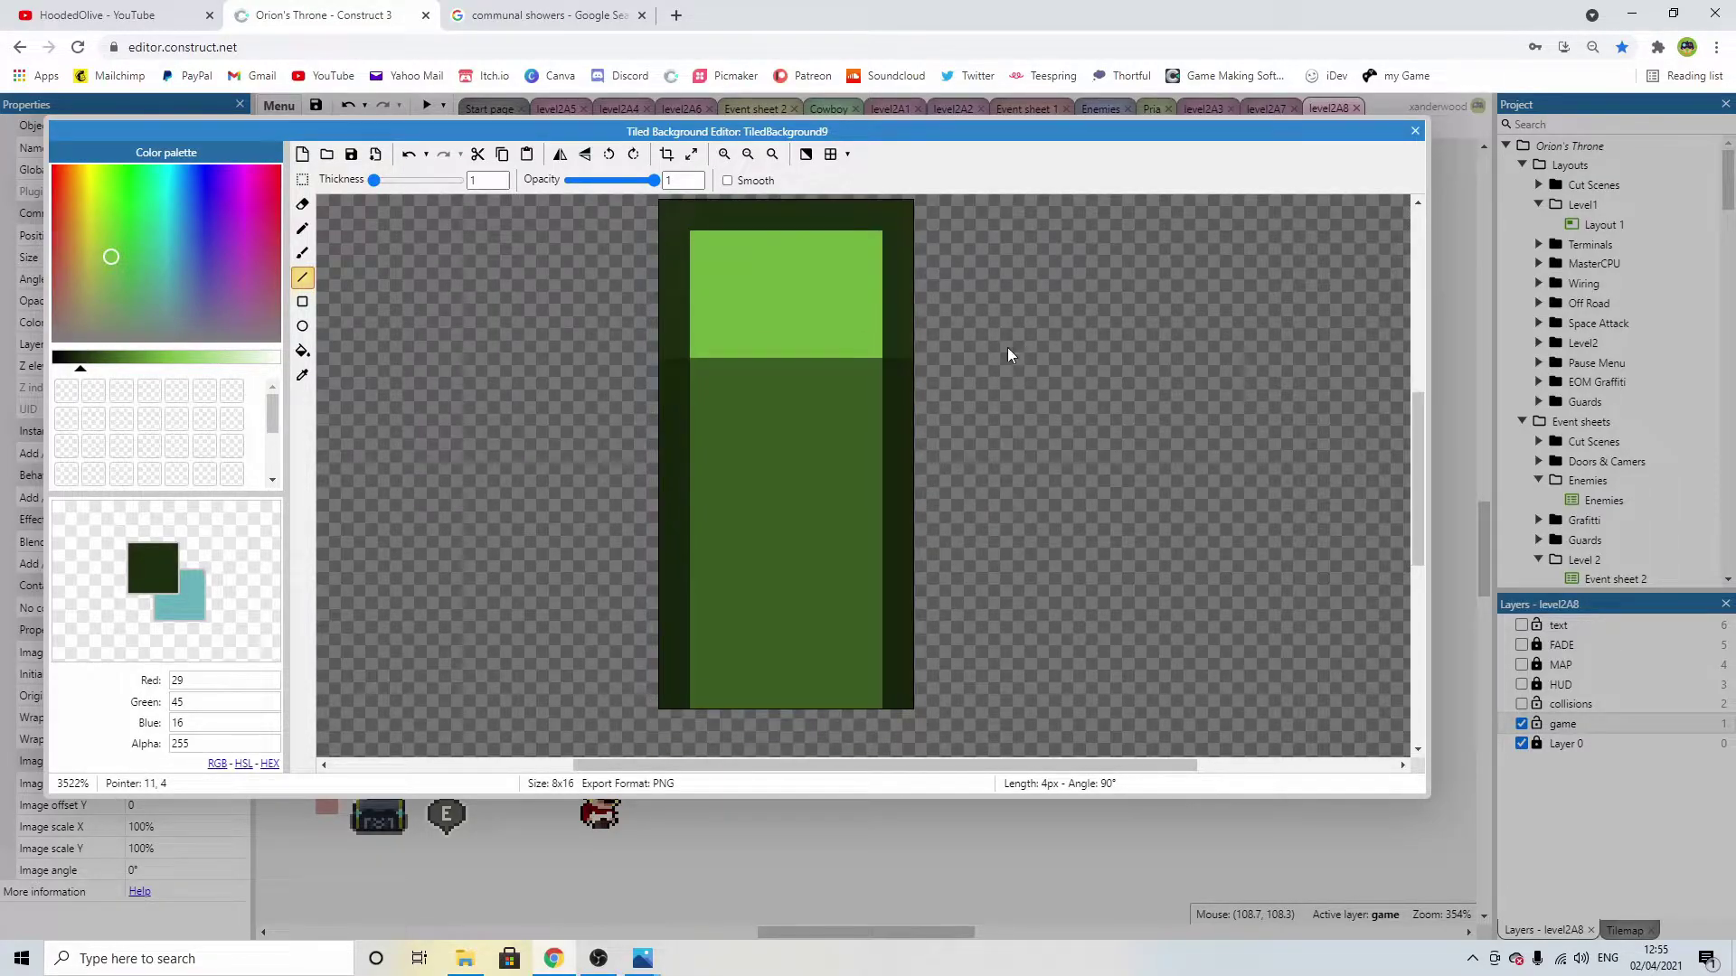
Redraw the tile's lower side lines in RGB 10, 16, 5 and darken both bottom corner pixels with RGB 4, 7, 2.
{"action": "scroll", "coordinate": [1012, 353], "scroll_direction": "down", "scroll_amount": 1, "text": "ctrl"}
{"action": "left_click", "coordinate": [62, 367]}
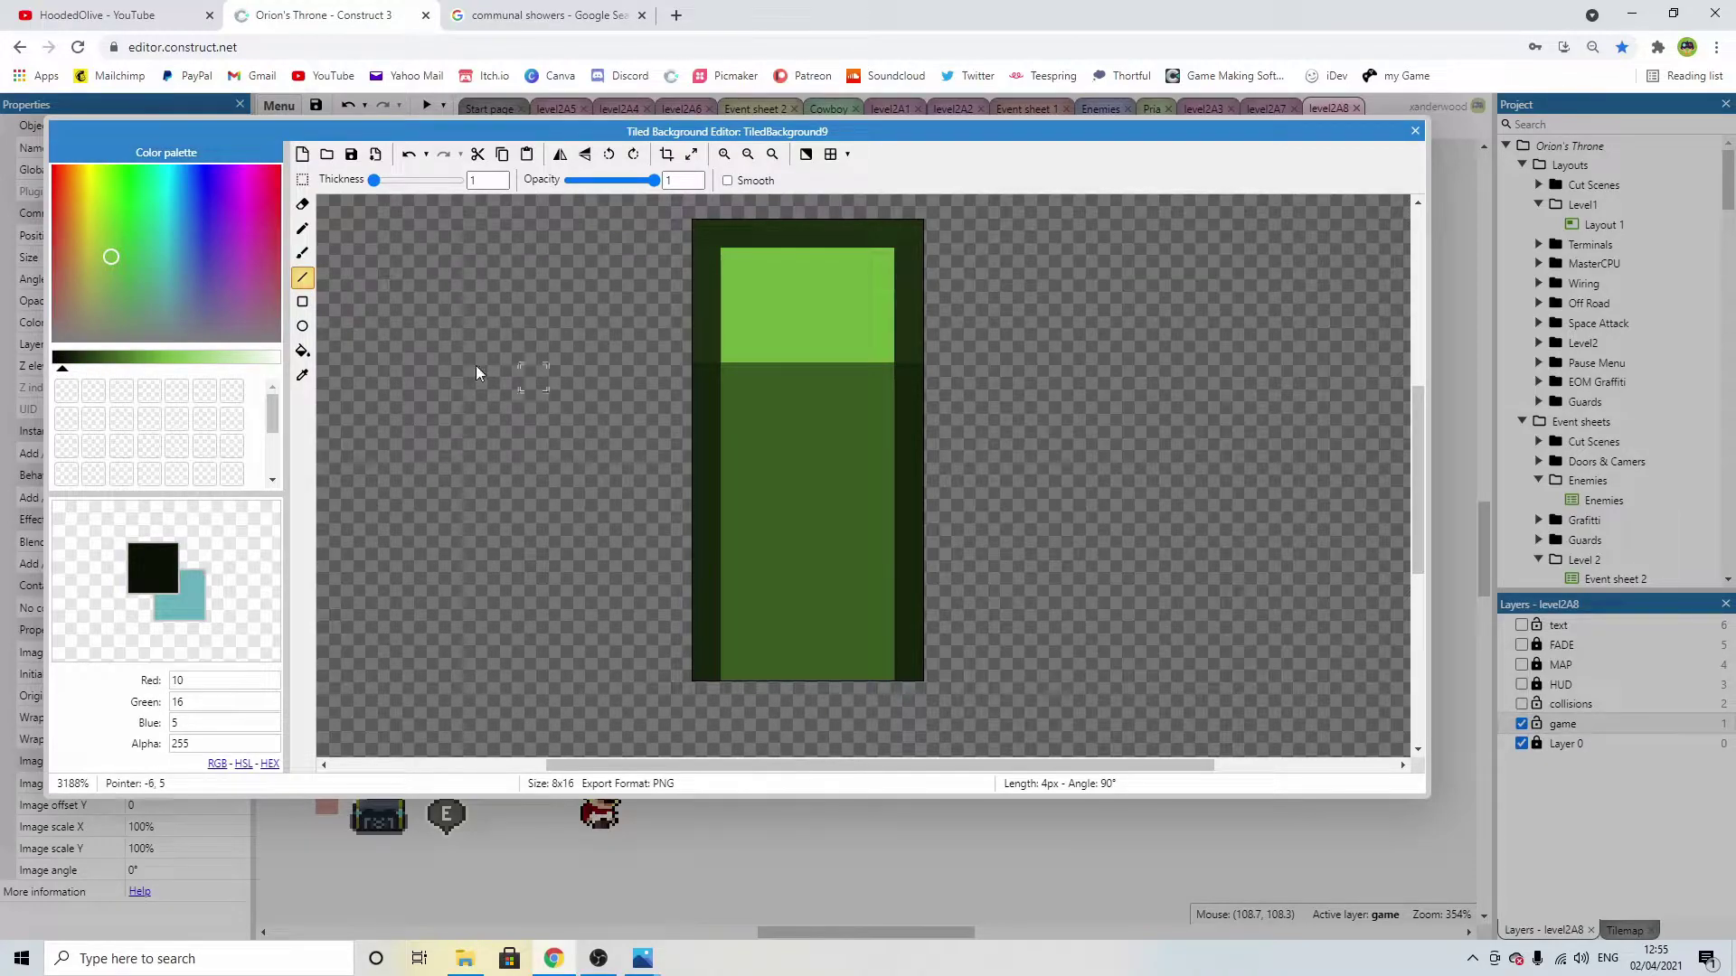
{"action": "left_click_drag", "start_coordinate": [696, 378], "coordinate": [700, 627]}
{"action": "left_click_drag", "start_coordinate": [914, 655], "coordinate": [908, 375]}
{"action": "left_click", "coordinate": [57, 367]}
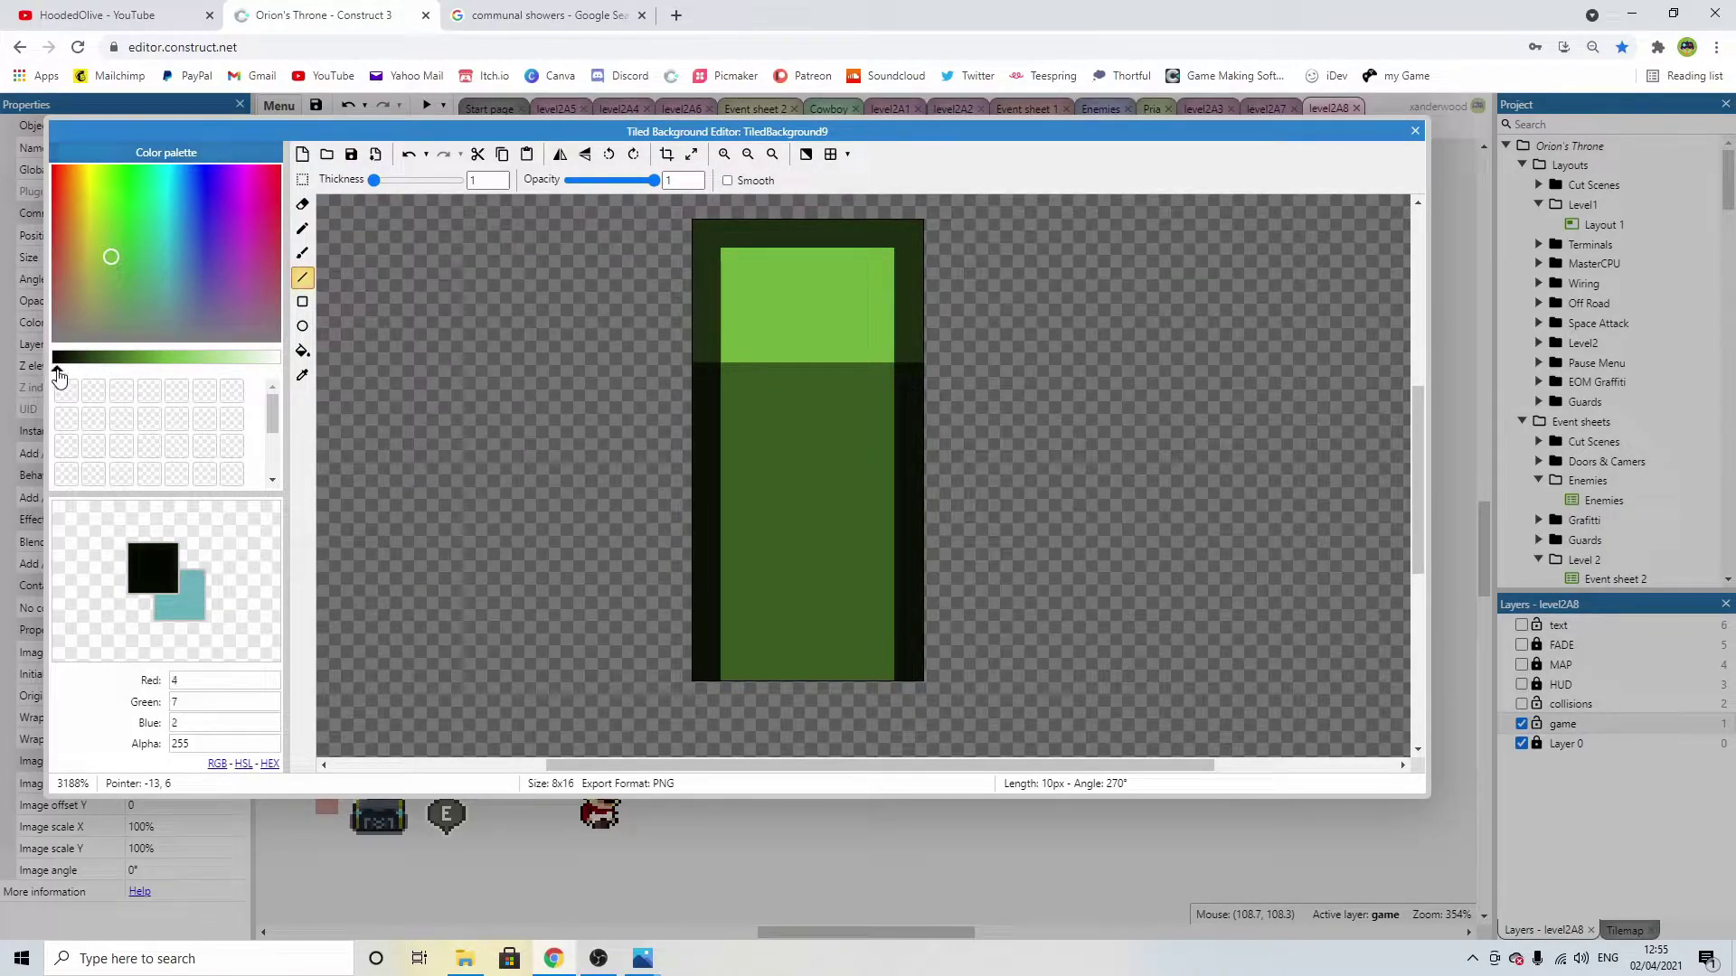
{"action": "left_click", "coordinate": [302, 229]}
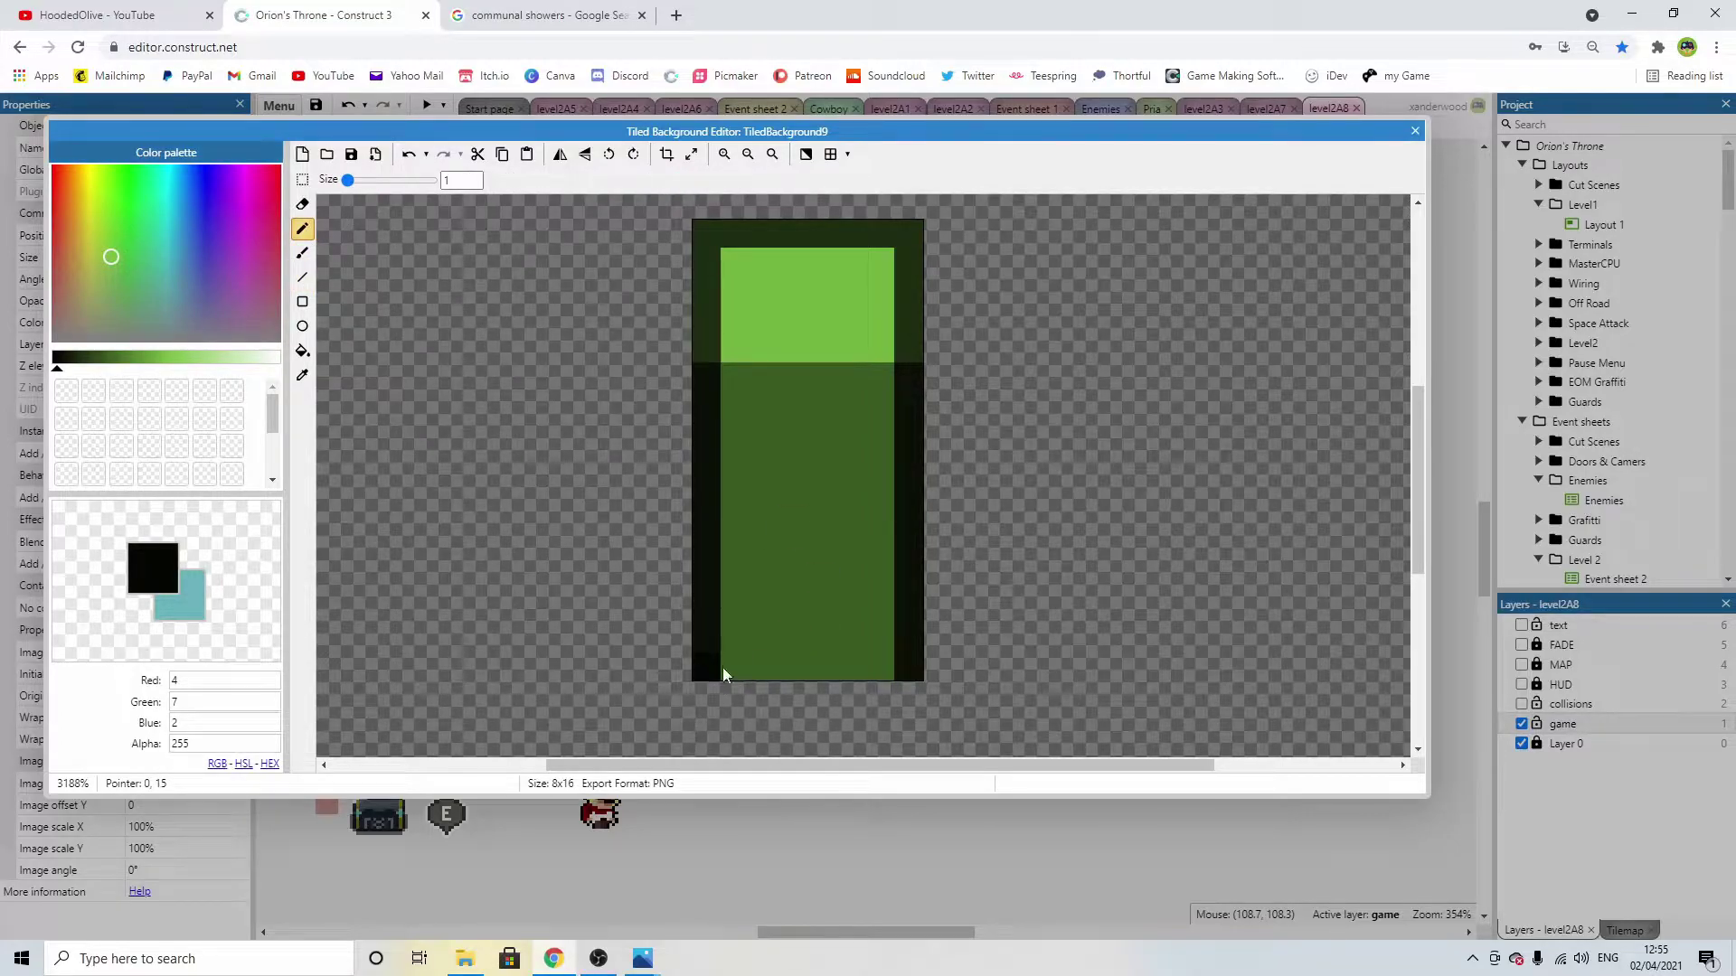
Draw a darker green row, RGB 43, 67, 24, along the tile's bottom edge between the corners and close the image editor.
{"action": "left_click", "coordinate": [830, 642], "text": "alt"}
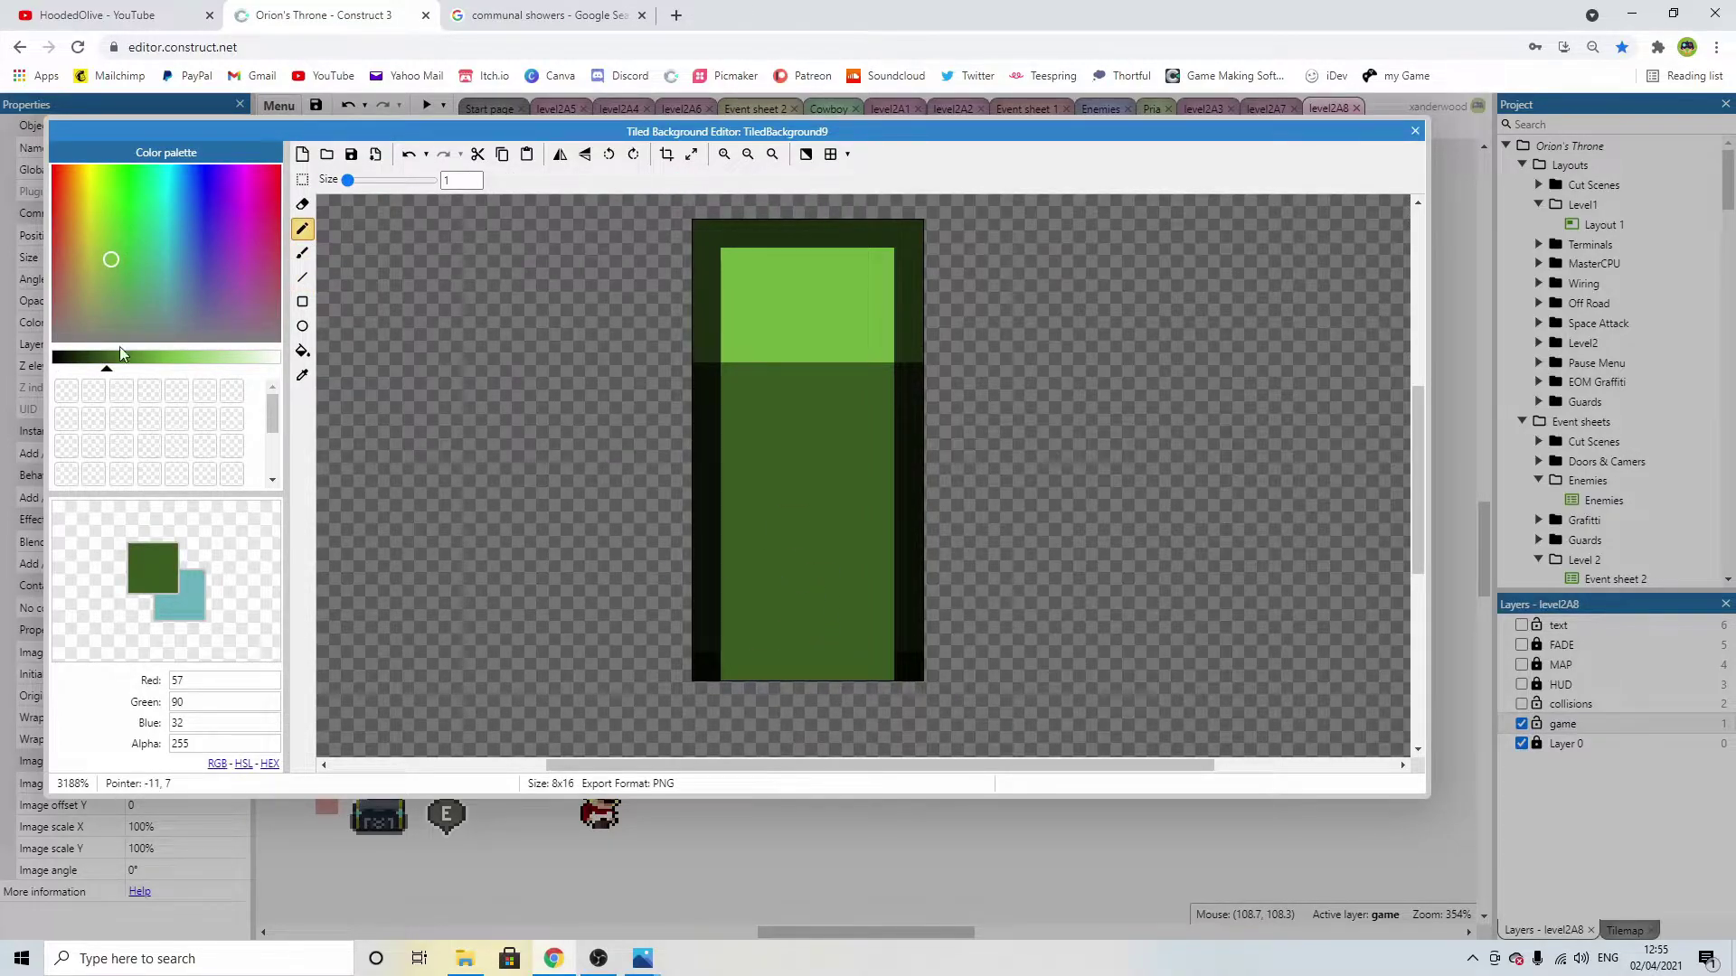
{"action": "left_click", "coordinate": [95, 366]}
{"action": "left_click_drag", "start_coordinate": [733, 666], "coordinate": [871, 677]}
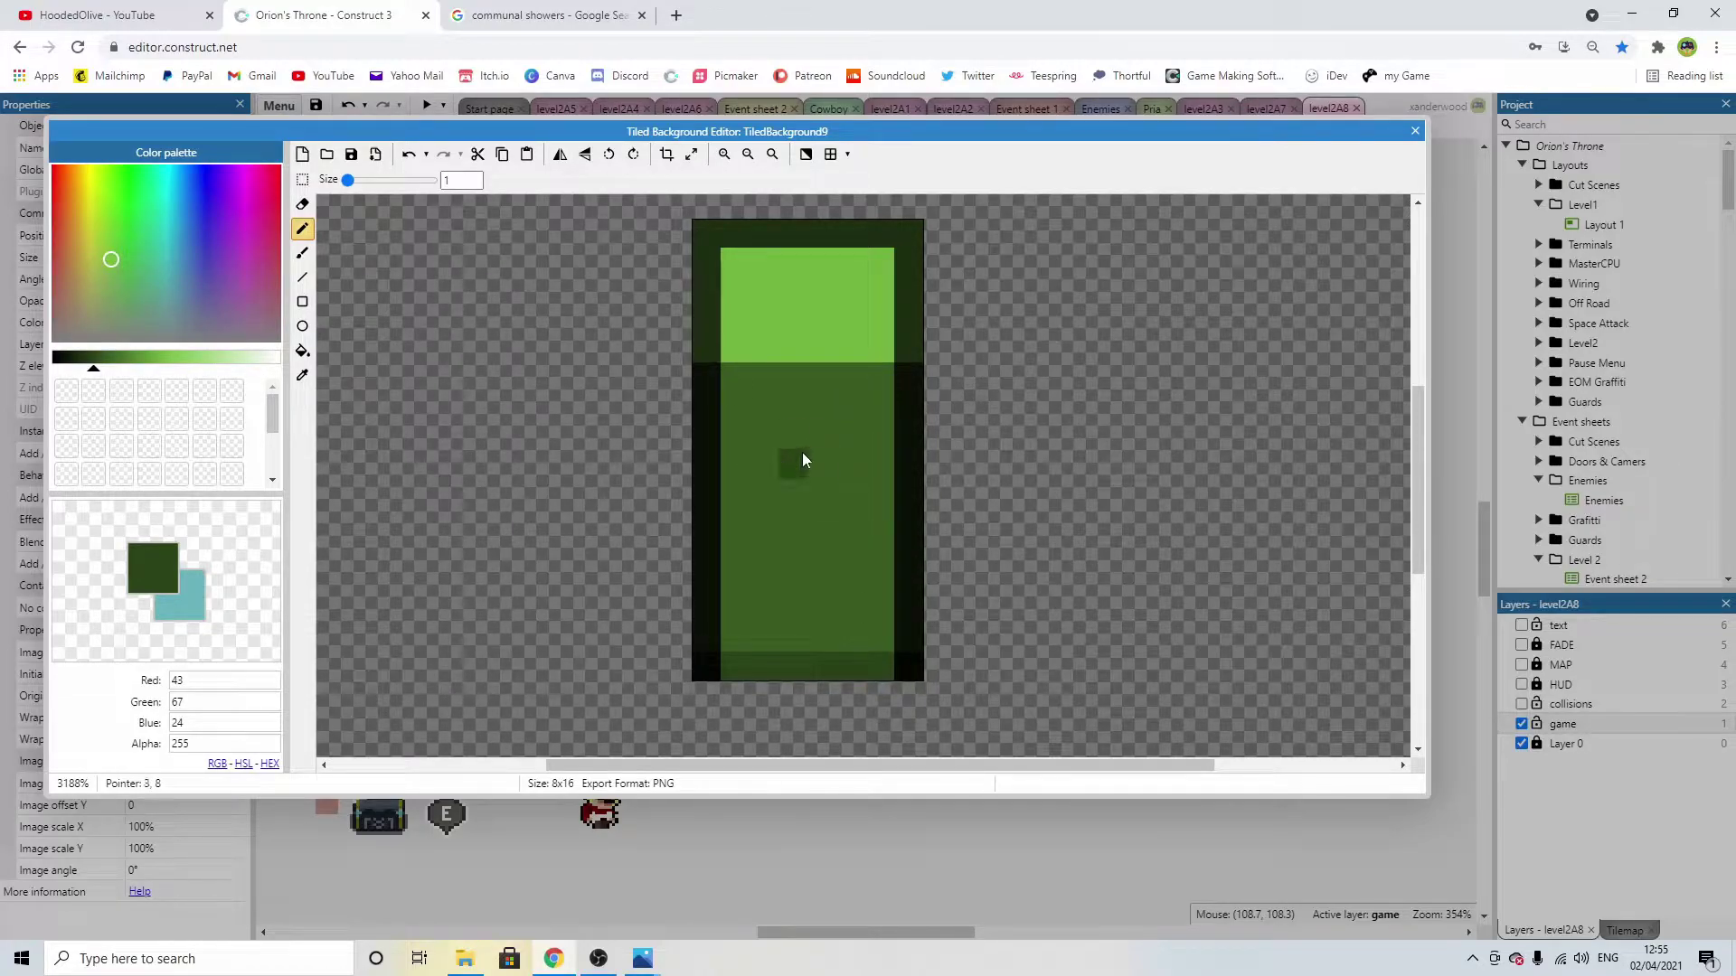
{"action": "left_click", "coordinate": [1415, 131]}
{"action": "left_click", "coordinate": [964, 471]}
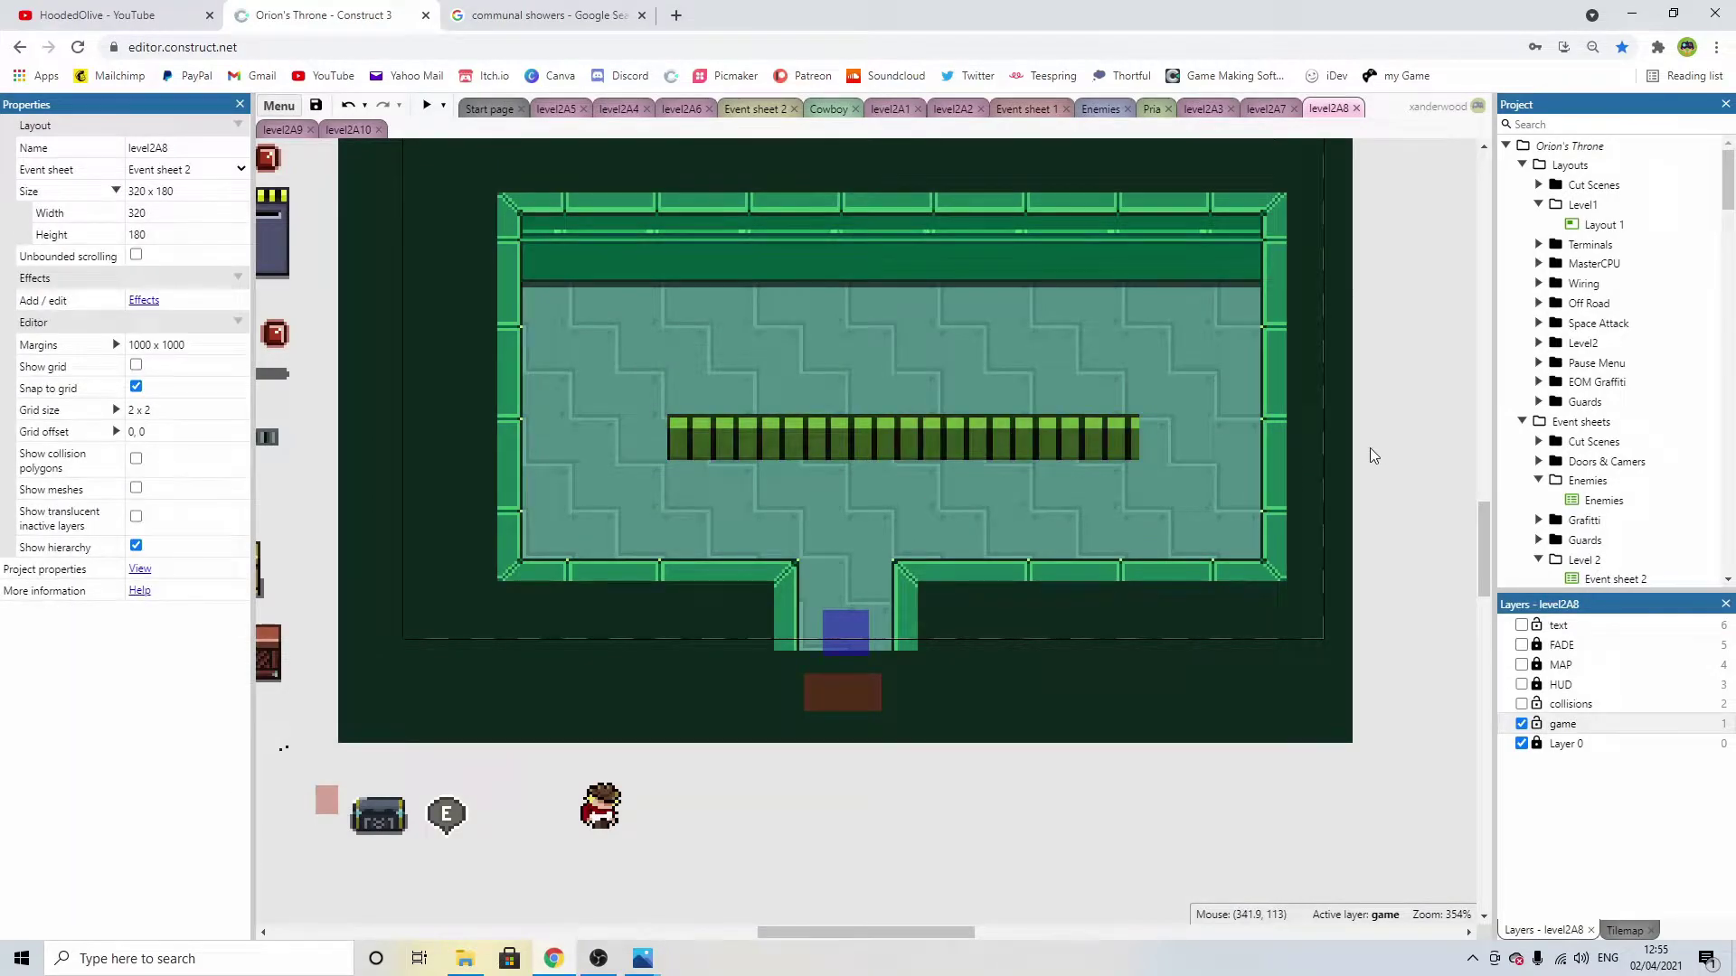
Shorten the partition wall from its right end to a size of 160 x 16.
{"action": "left_click", "coordinate": [1143, 437]}
{"action": "left_click_drag", "start_coordinate": [1145, 438], "coordinate": [1137, 439]}
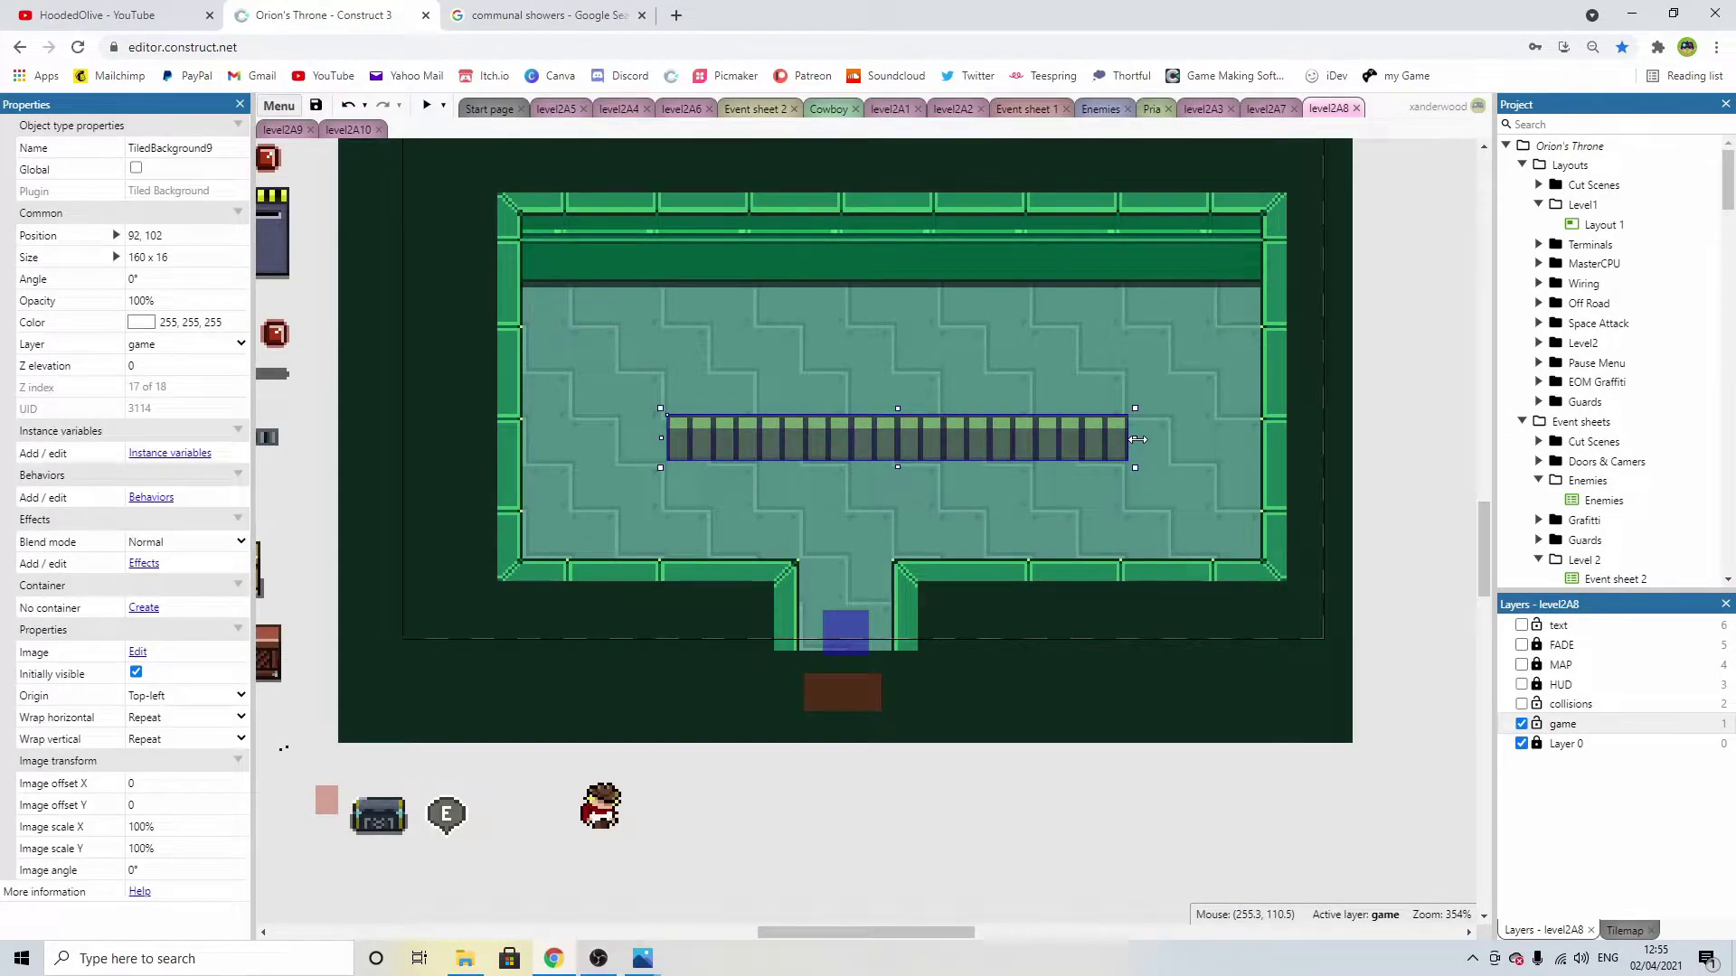
{"action": "left_click", "coordinate": [1392, 437]}
{"action": "scroll", "coordinate": [852, 452], "scroll_direction": "up", "scroll_amount": 4, "text": "ctrl"}
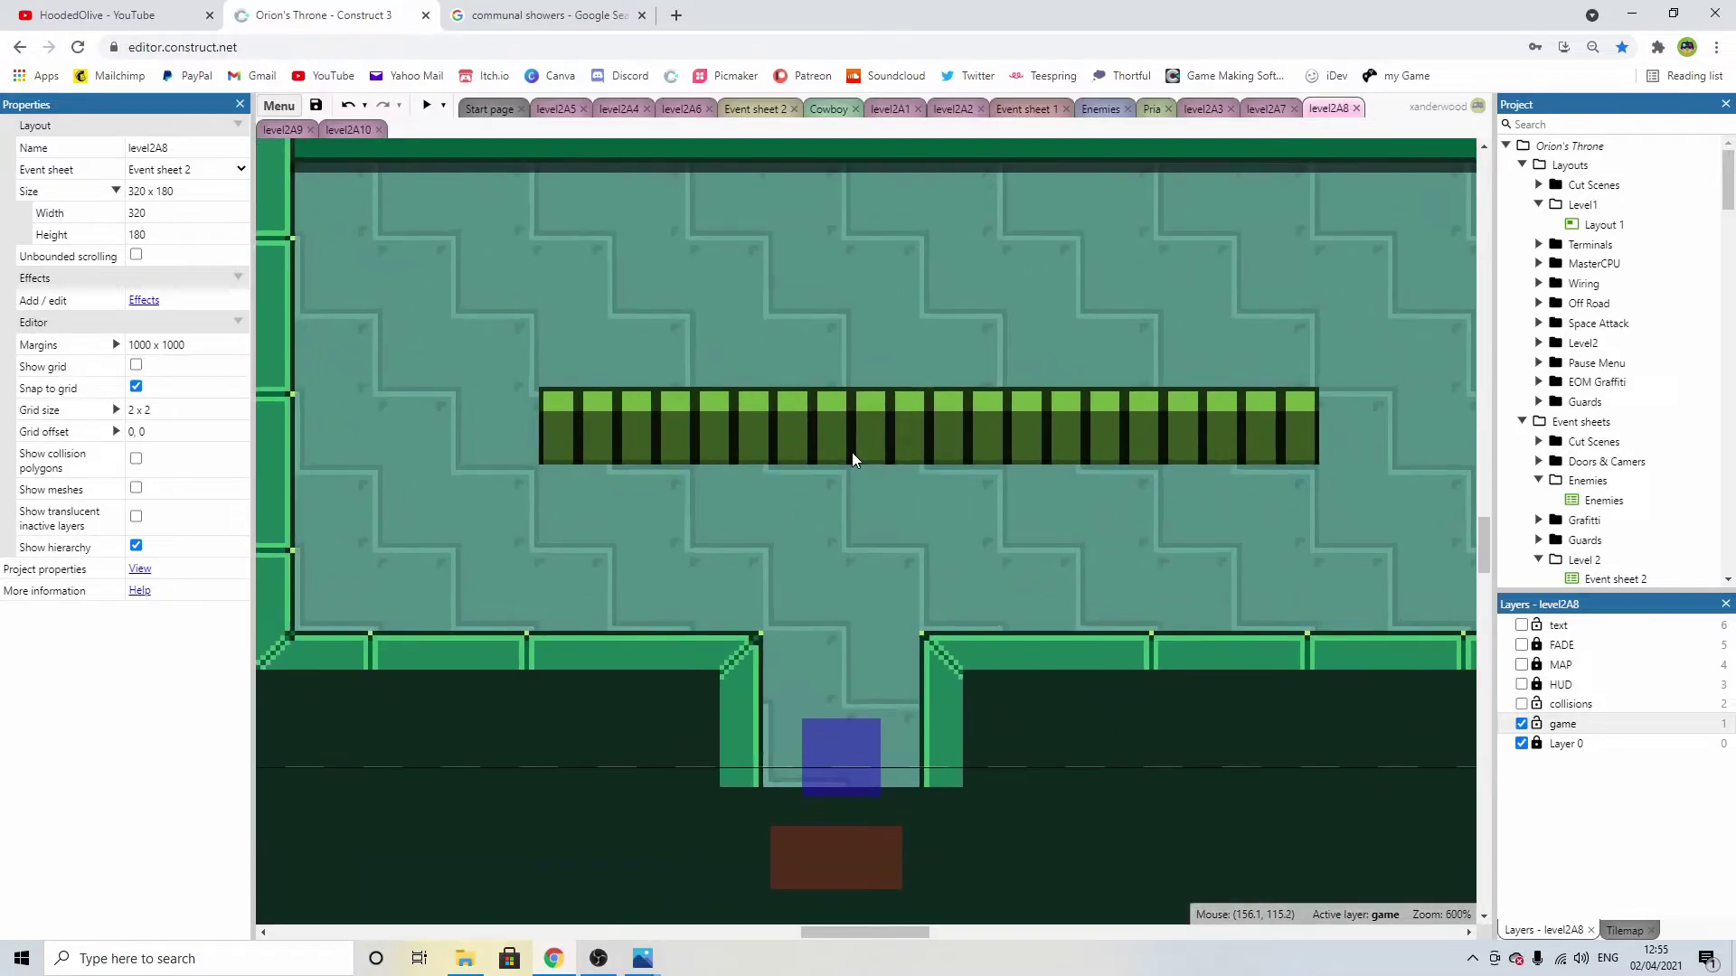
{"action": "scroll", "coordinate": [947, 418], "scroll_direction": "down", "scroll_amount": 2, "text": "ctrl"}
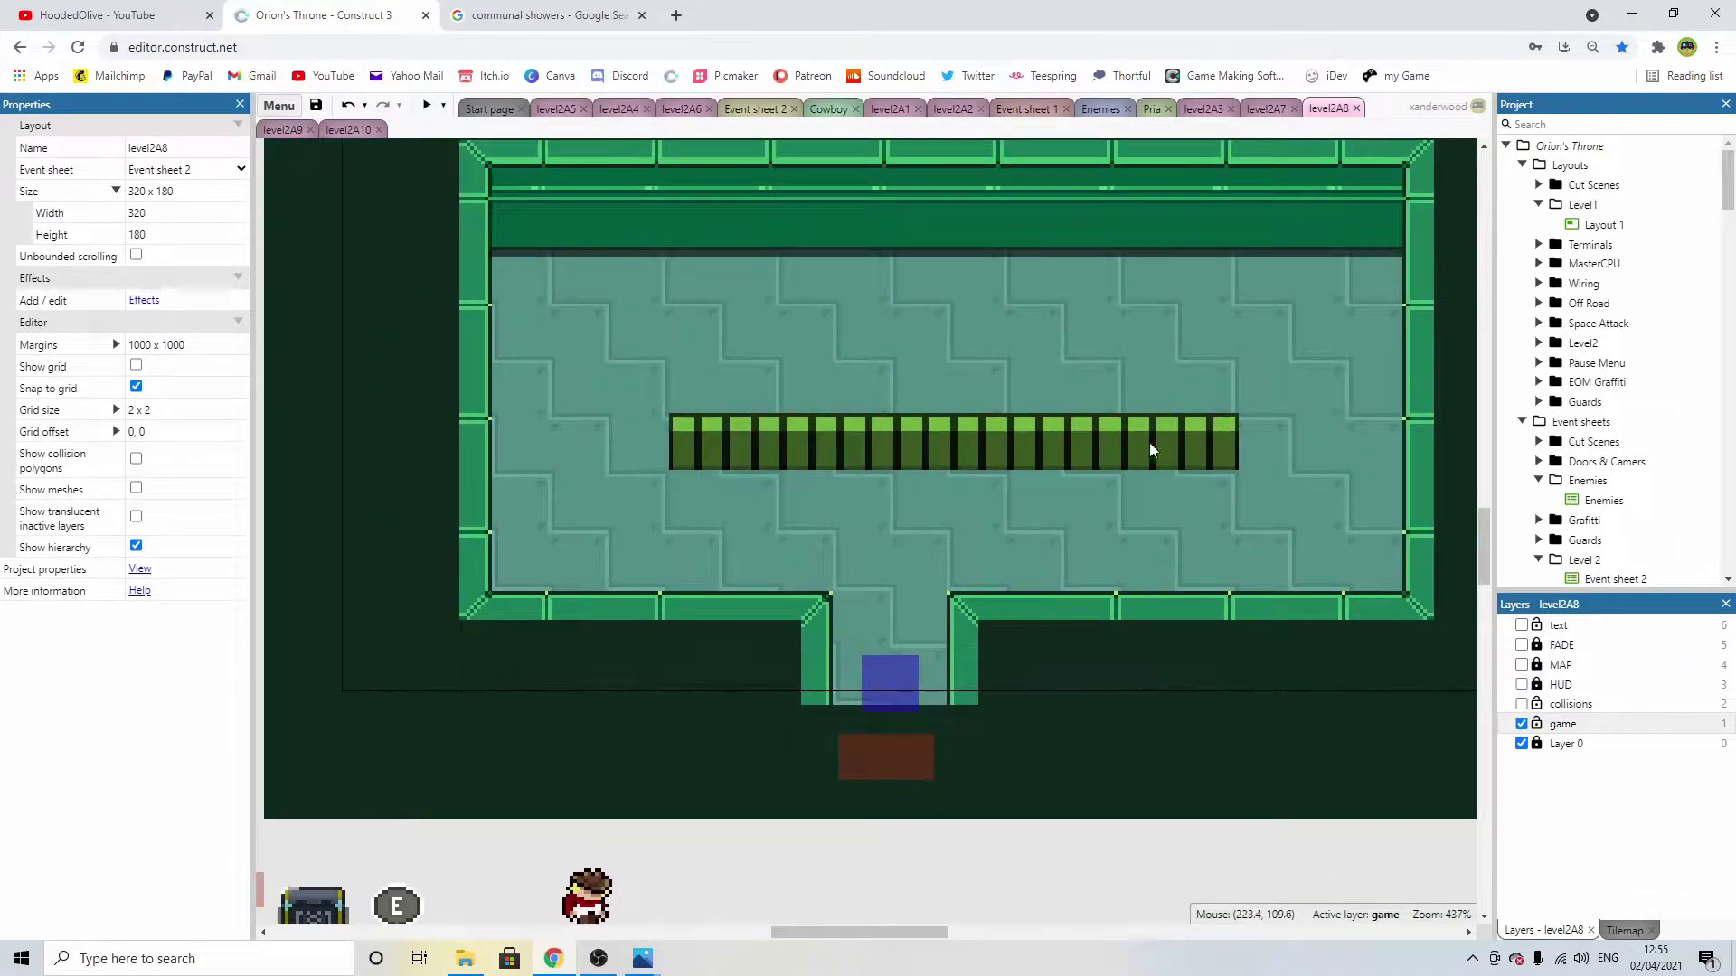
{"action": "scroll", "coordinate": [1203, 447], "scroll_direction": "up", "scroll_amount": 2, "text": "ctrl"}
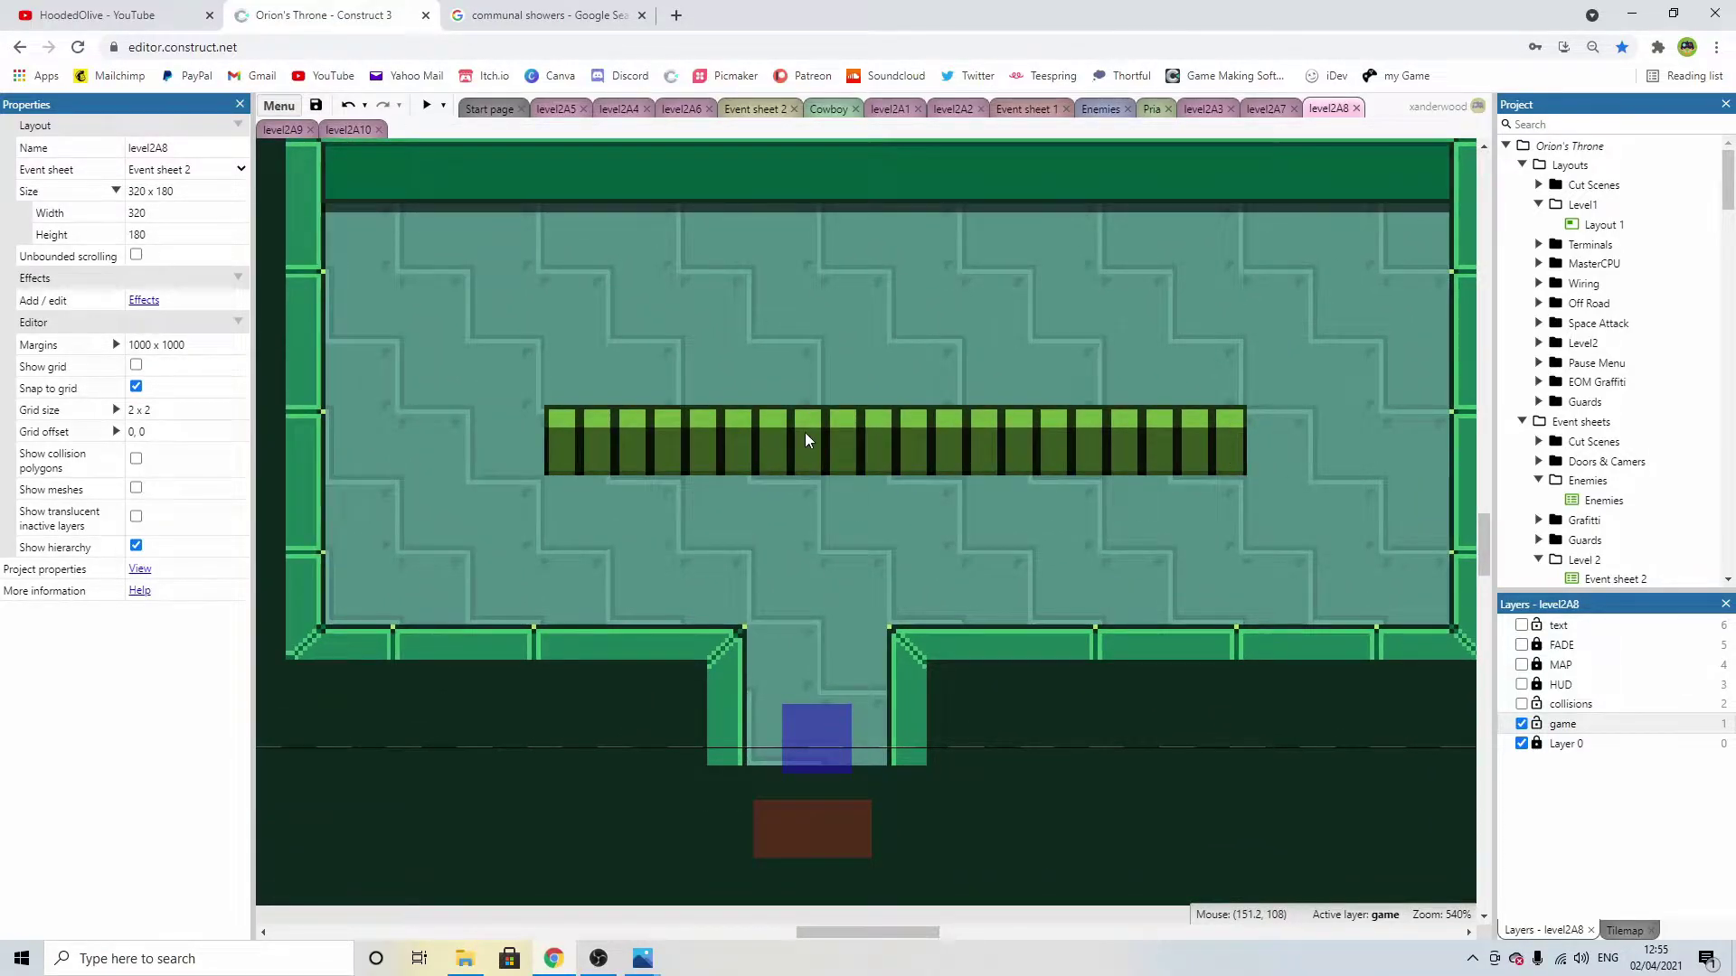
{"action": "scroll", "coordinate": [806, 438], "scroll_direction": "down", "scroll_amount": 2, "text": "ctrl"}
{"action": "scroll", "coordinate": [807, 440], "scroll_direction": "up", "scroll_amount": 2, "text": "ctrl"}
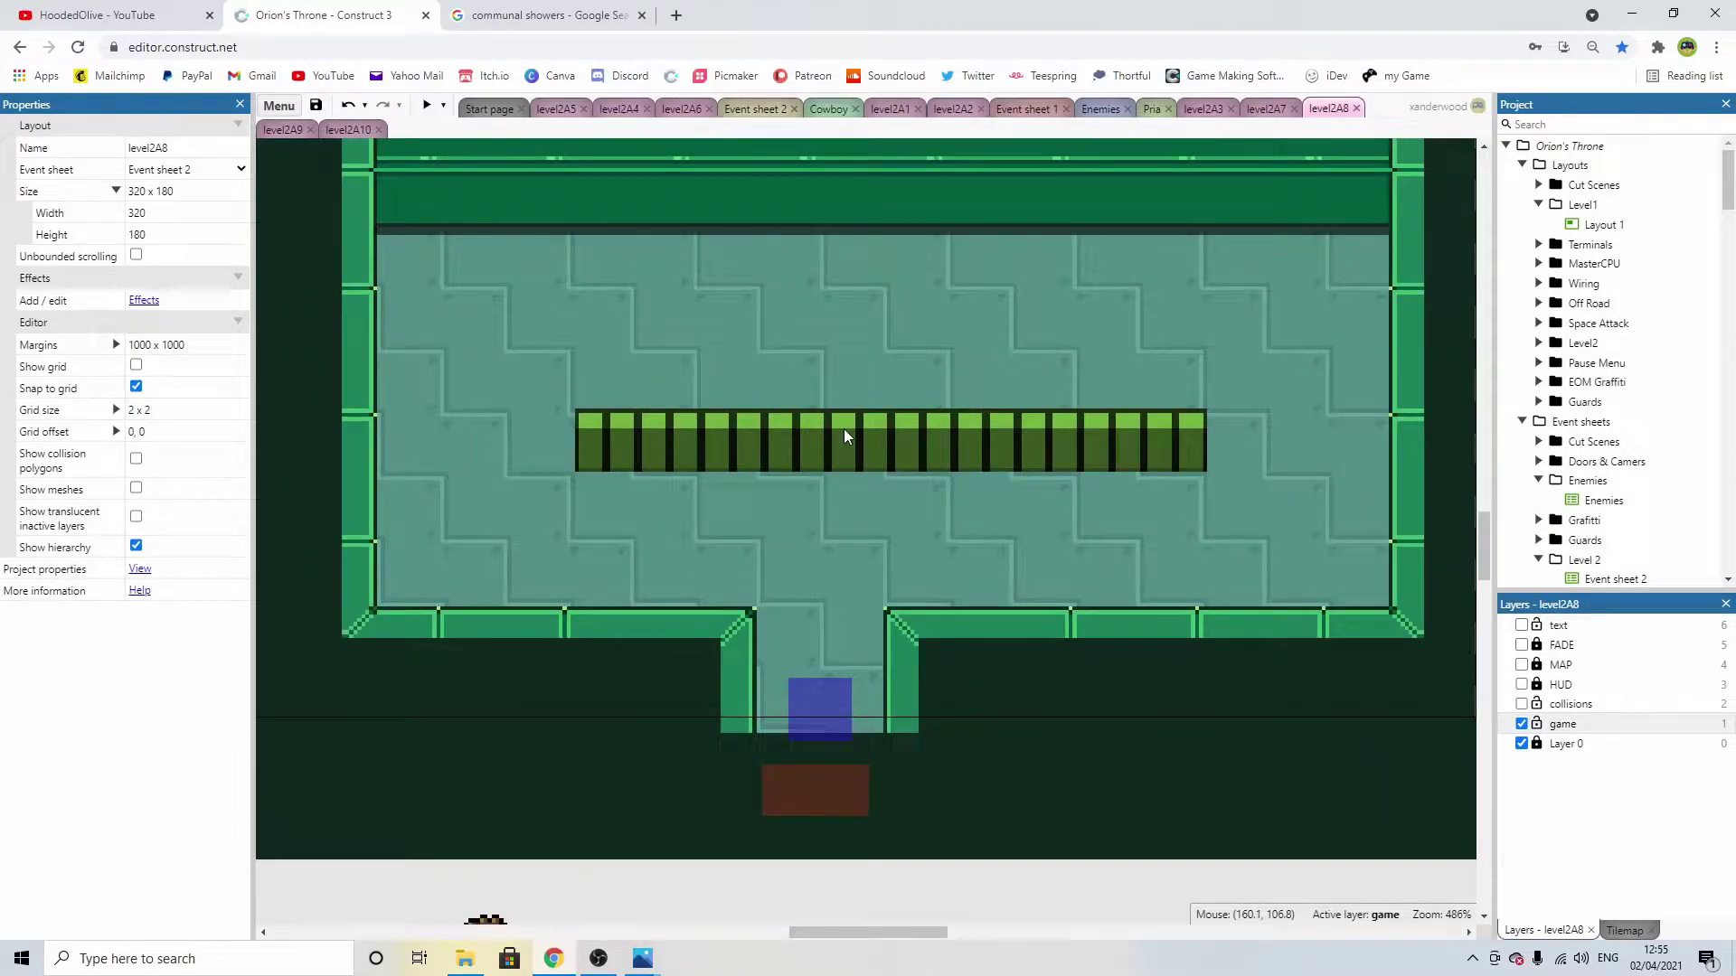
Paint over the dark line on the tile's right edge with the adjacent greens, including the light band and bottom corner.
{"action": "double_click", "coordinate": [845, 433]}
{"action": "left_click", "coordinate": [957, 269], "text": "alt"}
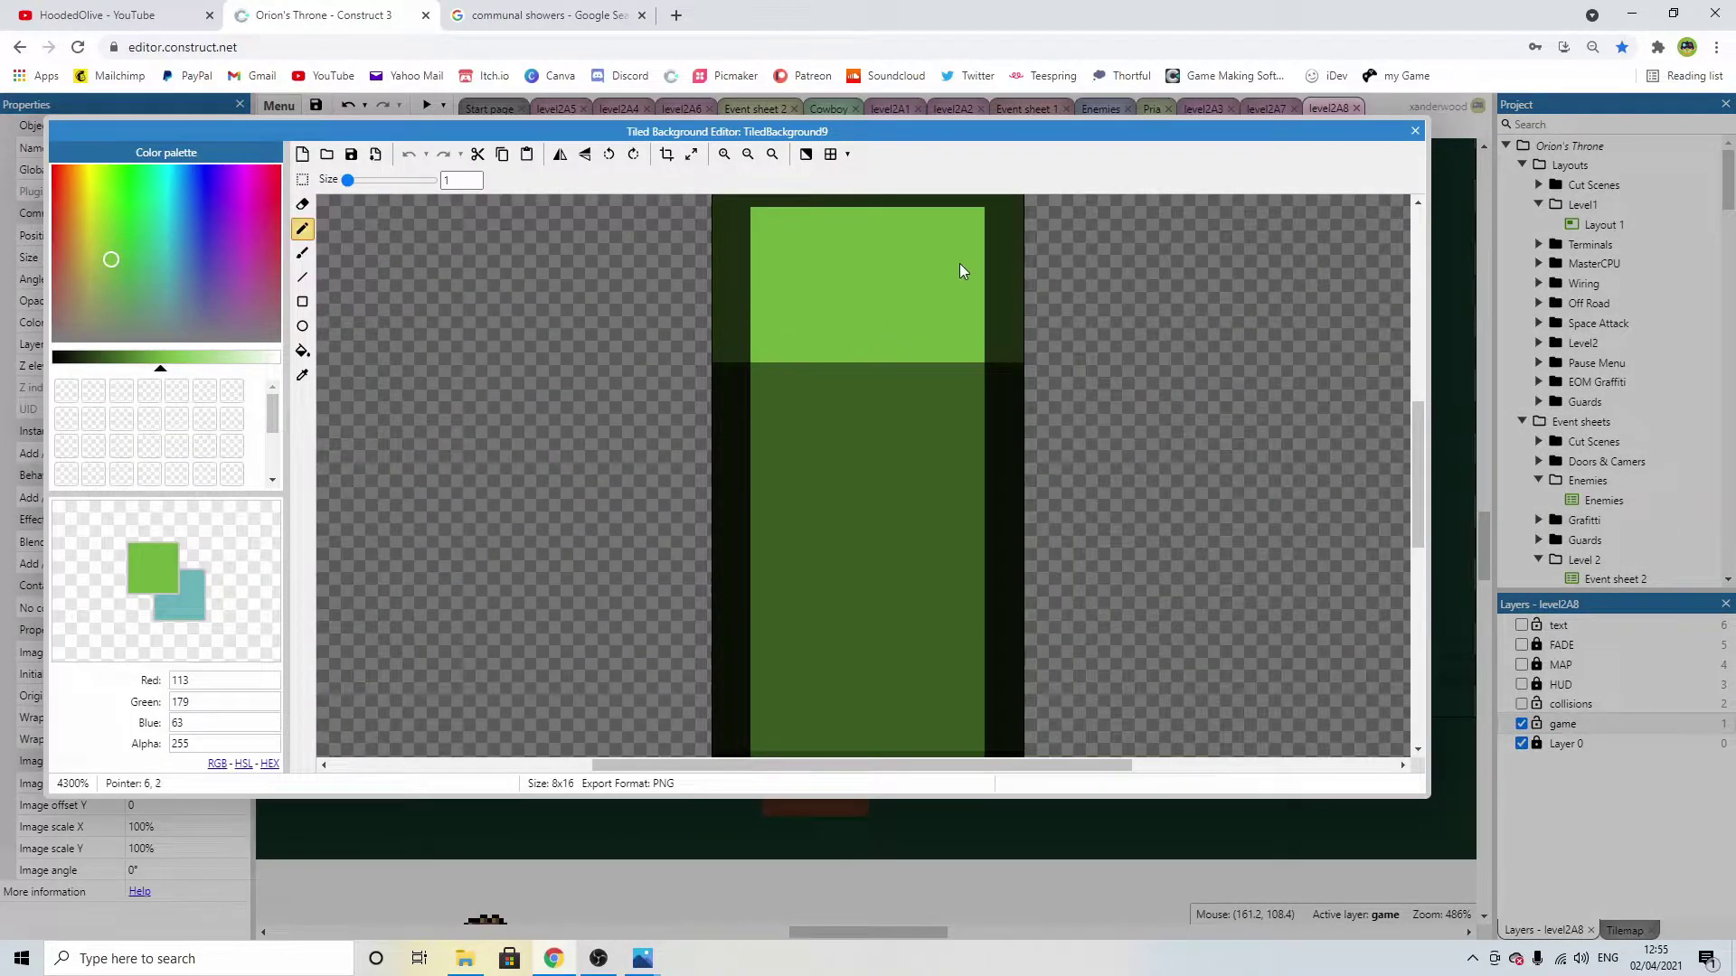
{"action": "left_click", "coordinate": [975, 409], "text": "alt"}
{"action": "left_click_drag", "start_coordinate": [996, 453], "coordinate": [995, 674]}
{"action": "scroll", "coordinate": [995, 633], "scroll_direction": "down", "scroll_amount": 3}
{"action": "left_click", "coordinate": [996, 557]}
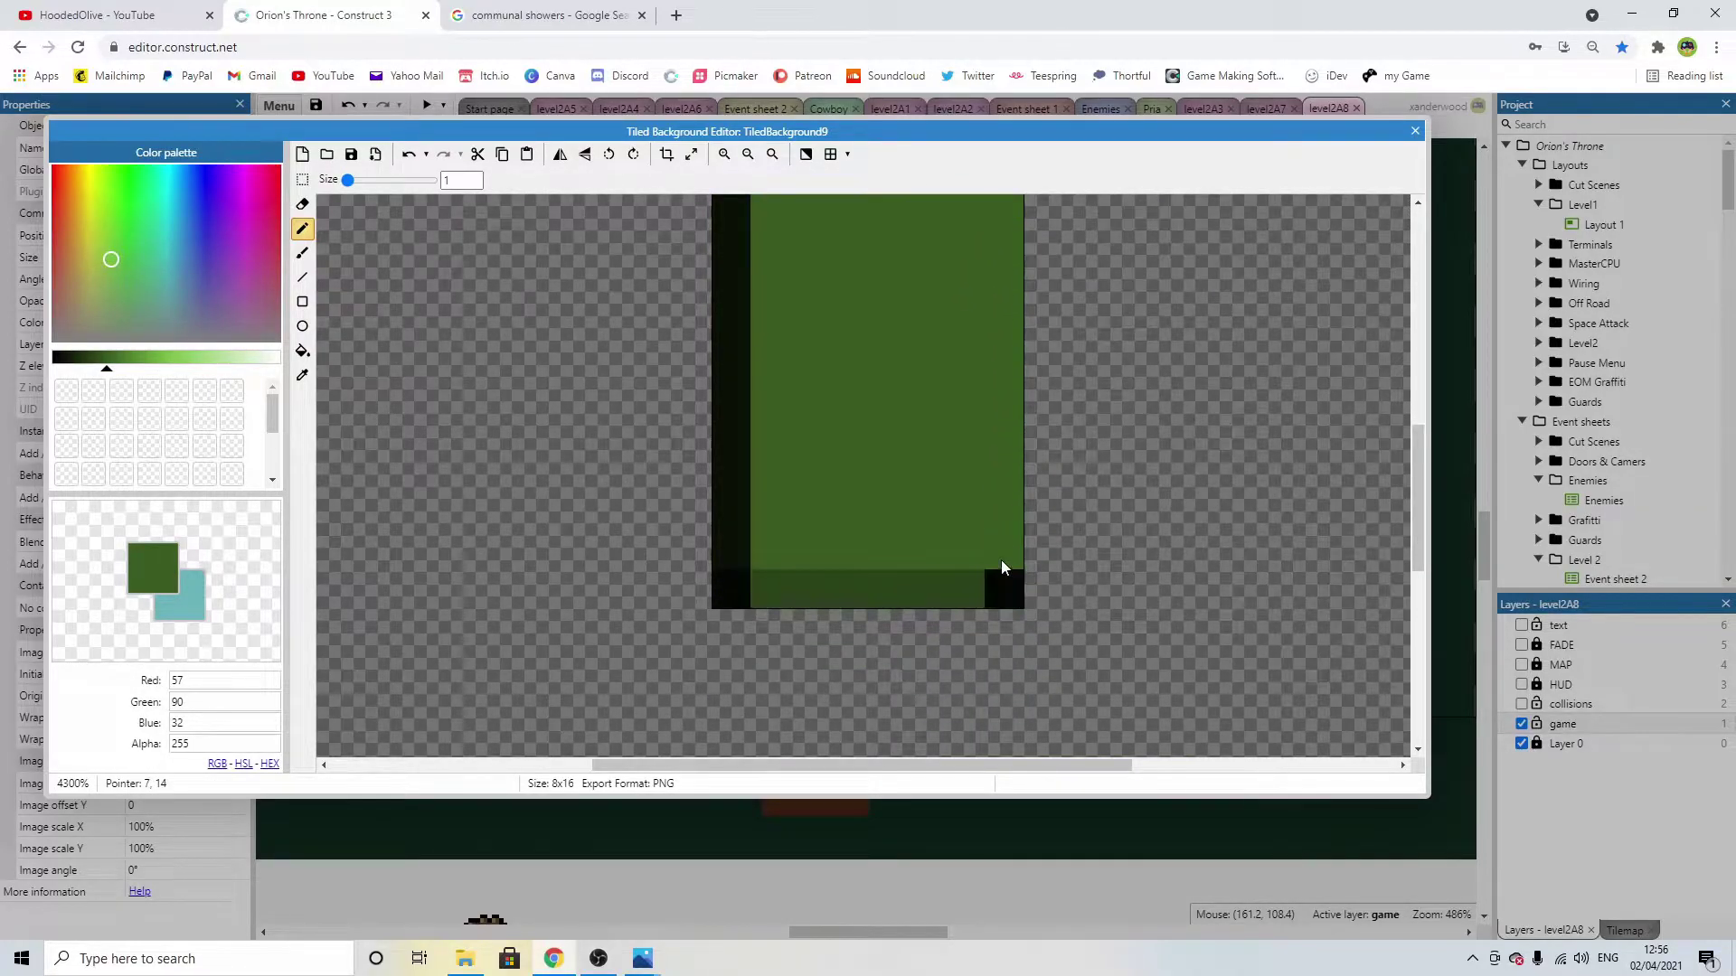
{"action": "left_click", "coordinate": [994, 584], "text": "alt"}
{"action": "left_click", "coordinate": [1415, 131]}
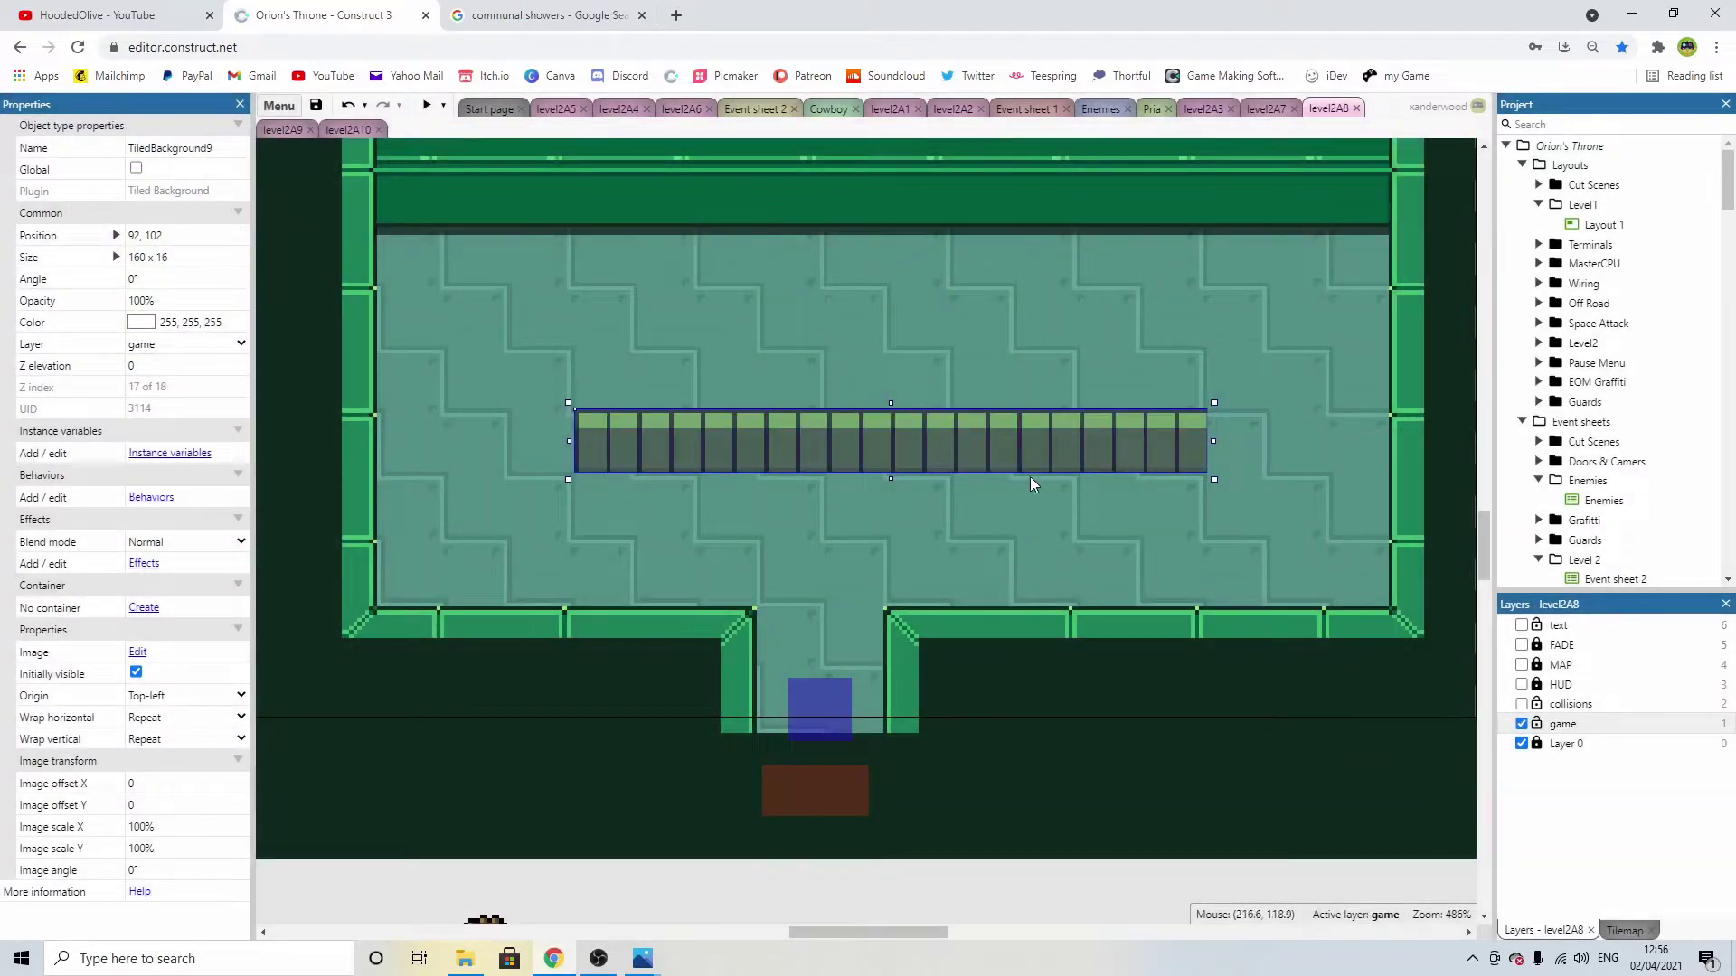
{"action": "left_click", "coordinate": [1239, 430]}
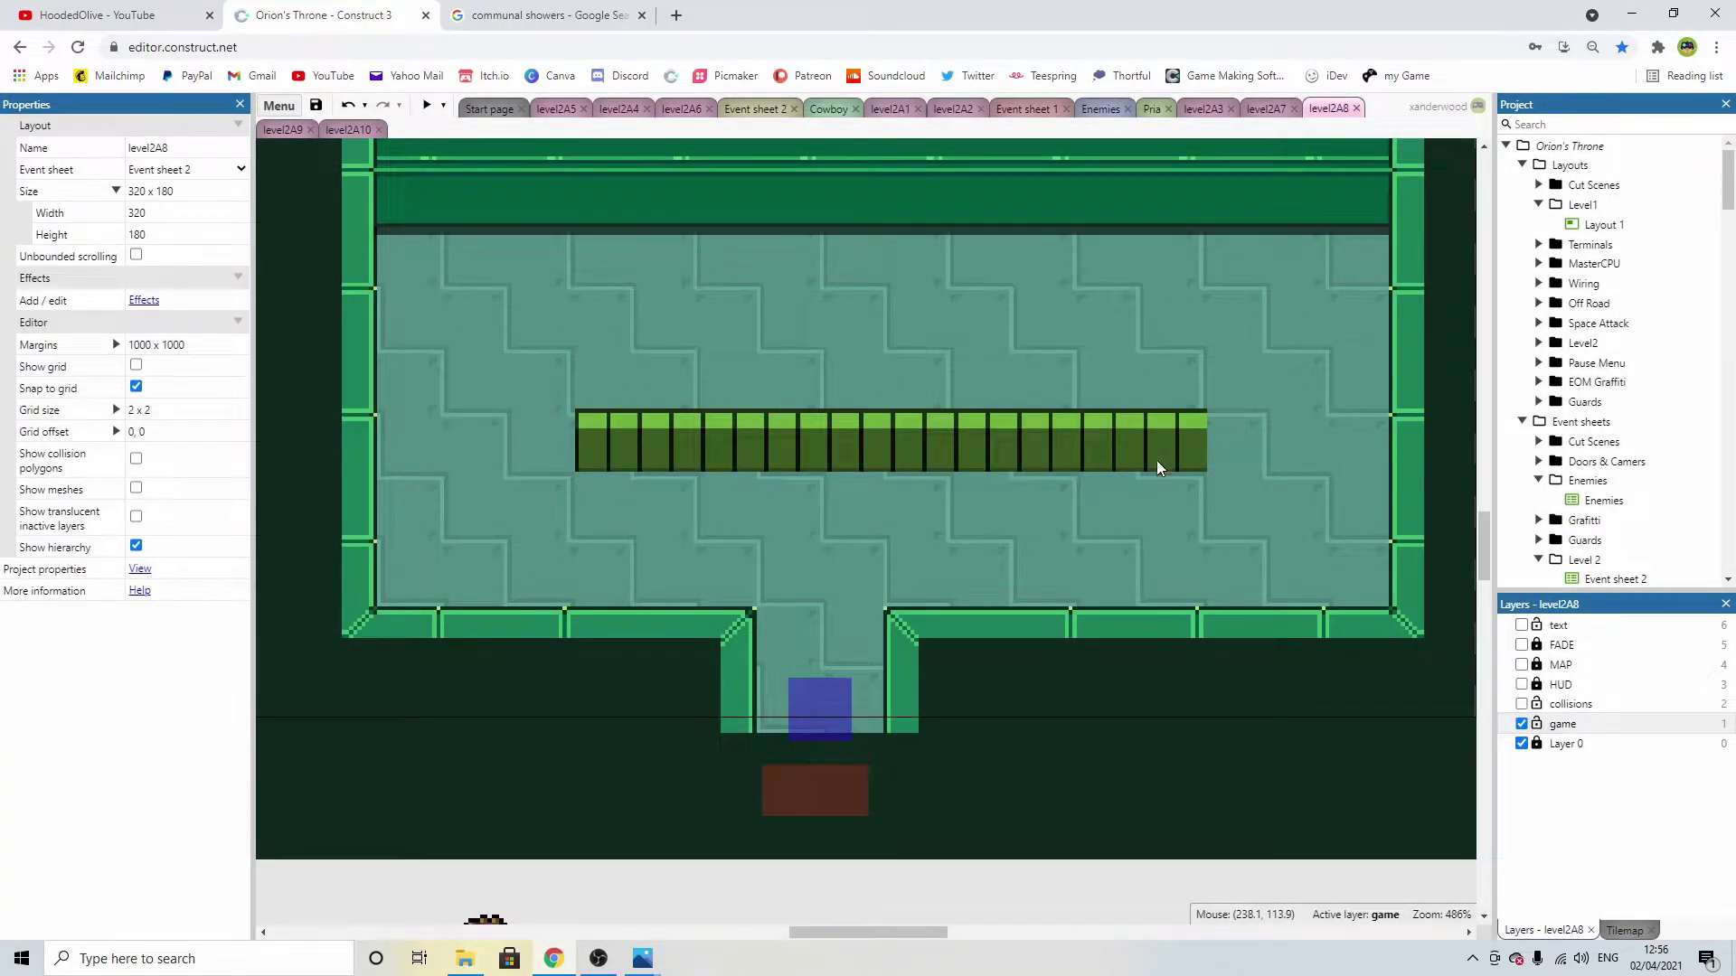
Paint over the dark line on the tile's left edge with the matching band, body and bottom-row greens.
{"action": "double_click", "coordinate": [813, 437]}
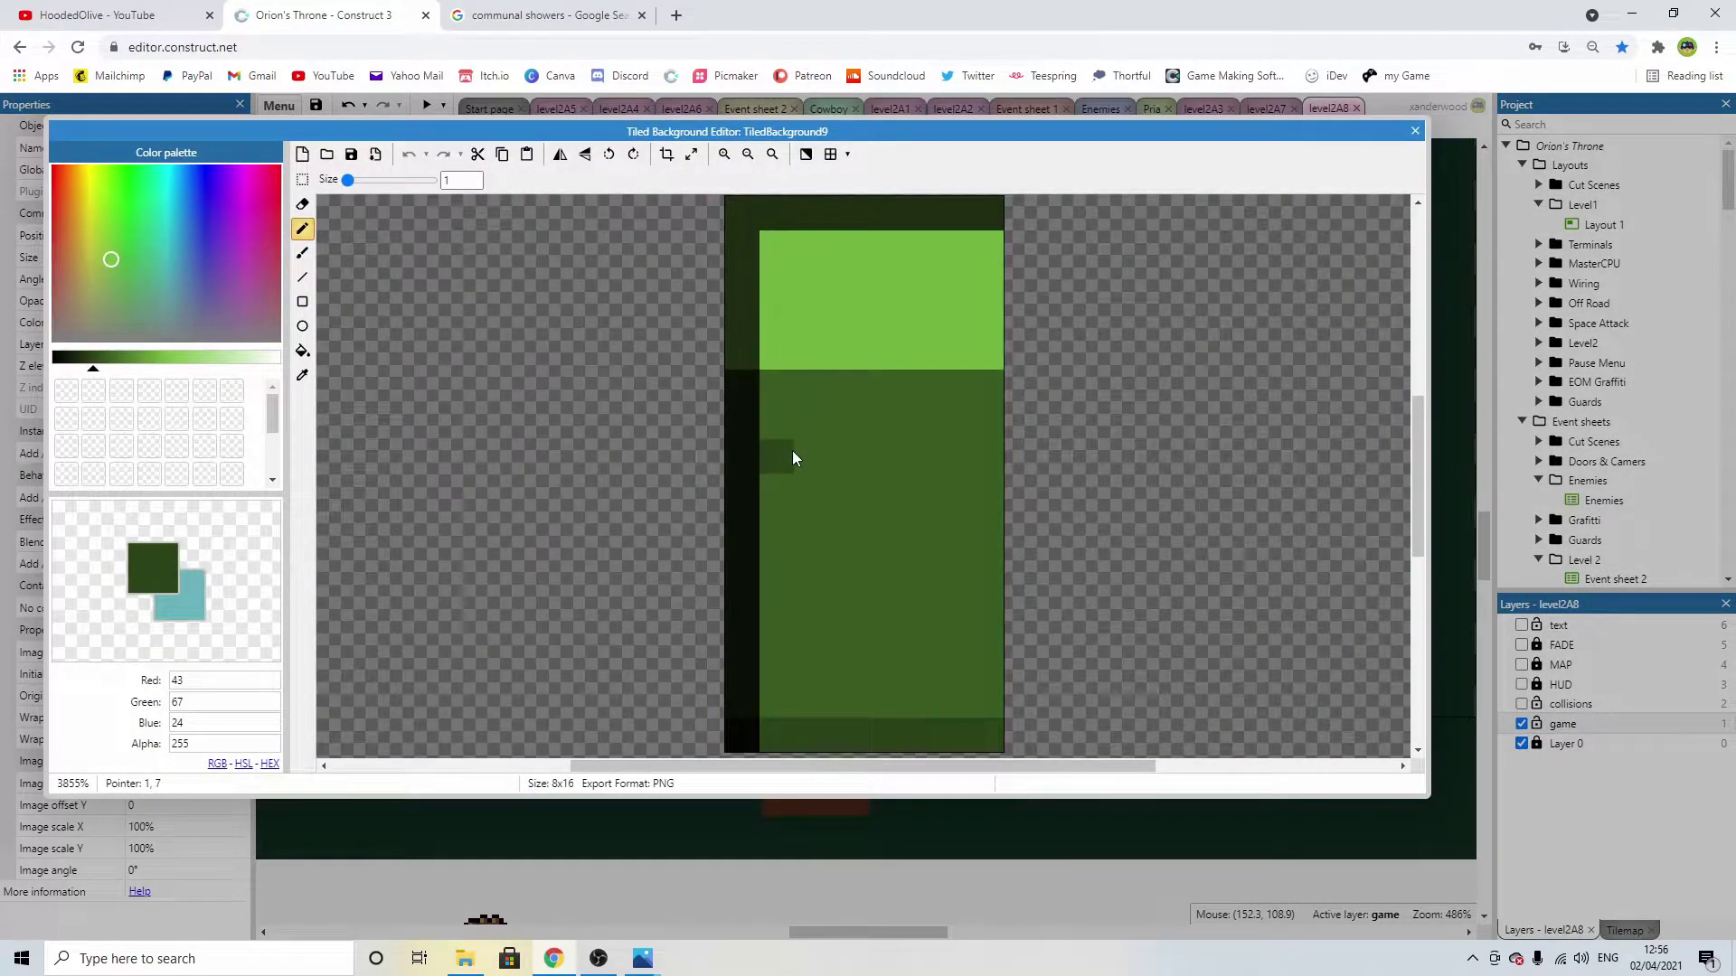
{"action": "left_click", "coordinate": [792, 459], "text": "alt"}
{"action": "left_click_drag", "start_coordinate": [745, 387], "coordinate": [745, 680]}
{"action": "left_click", "coordinate": [768, 734], "text": "alt"}
{"action": "left_click", "coordinate": [740, 732]}
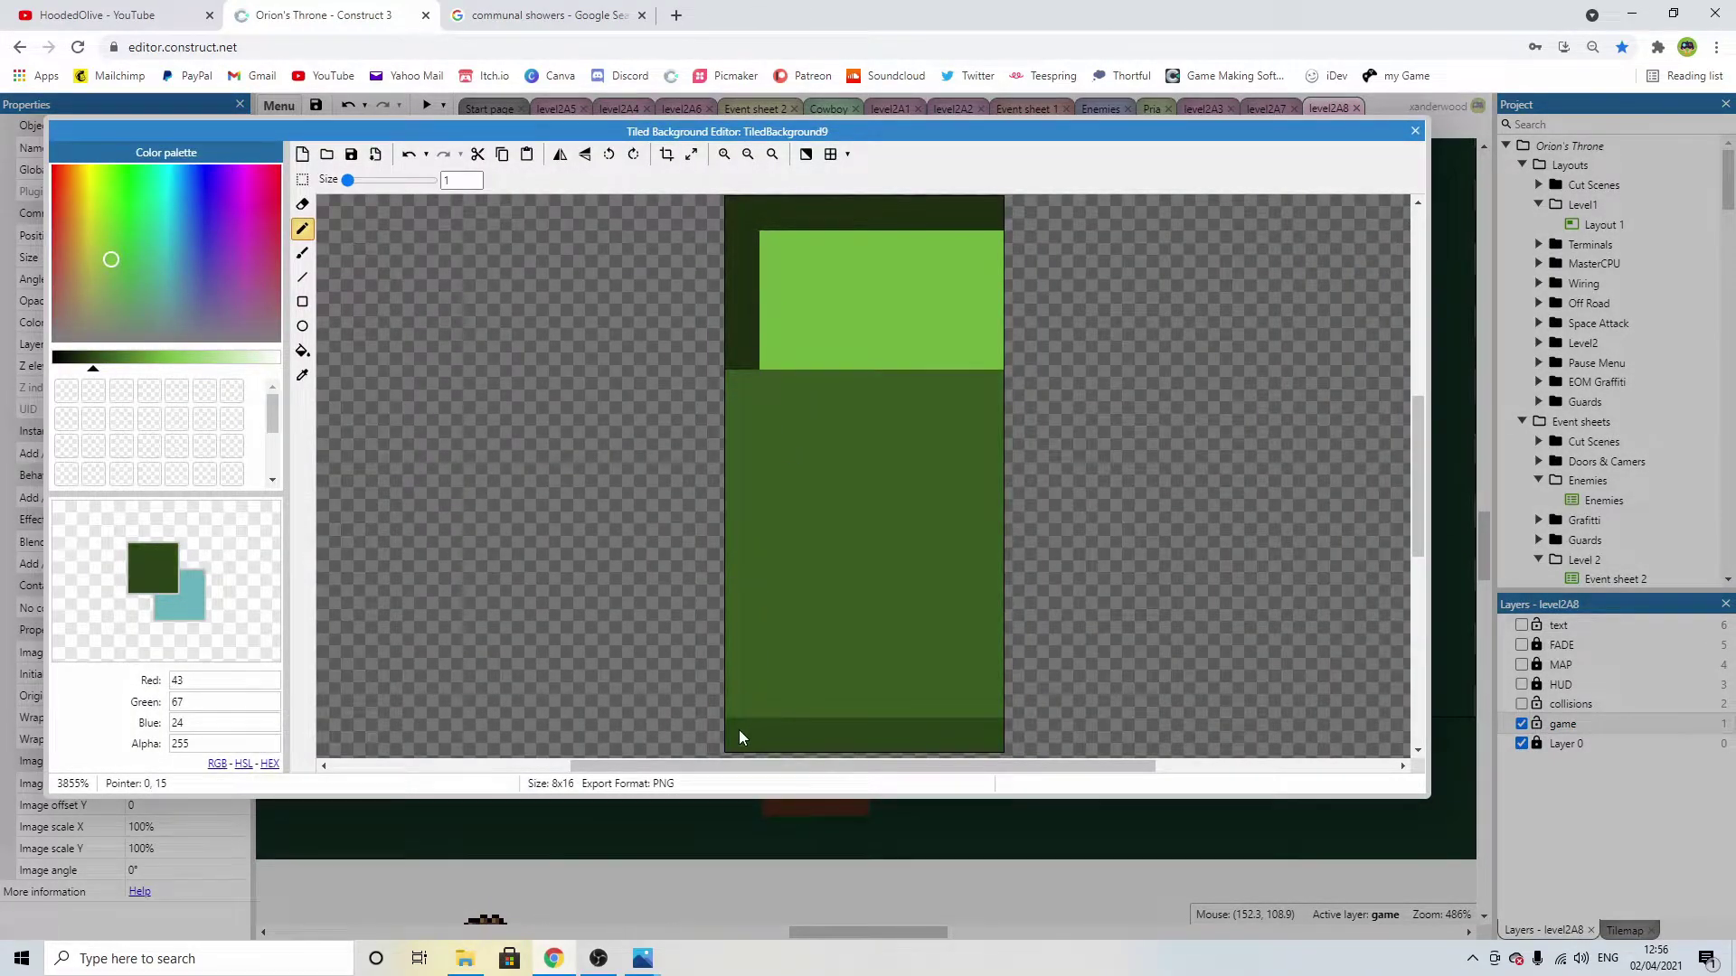
{"action": "left_click", "coordinate": [772, 305], "text": "alt"}
{"action": "left_click", "coordinate": [741, 246]}
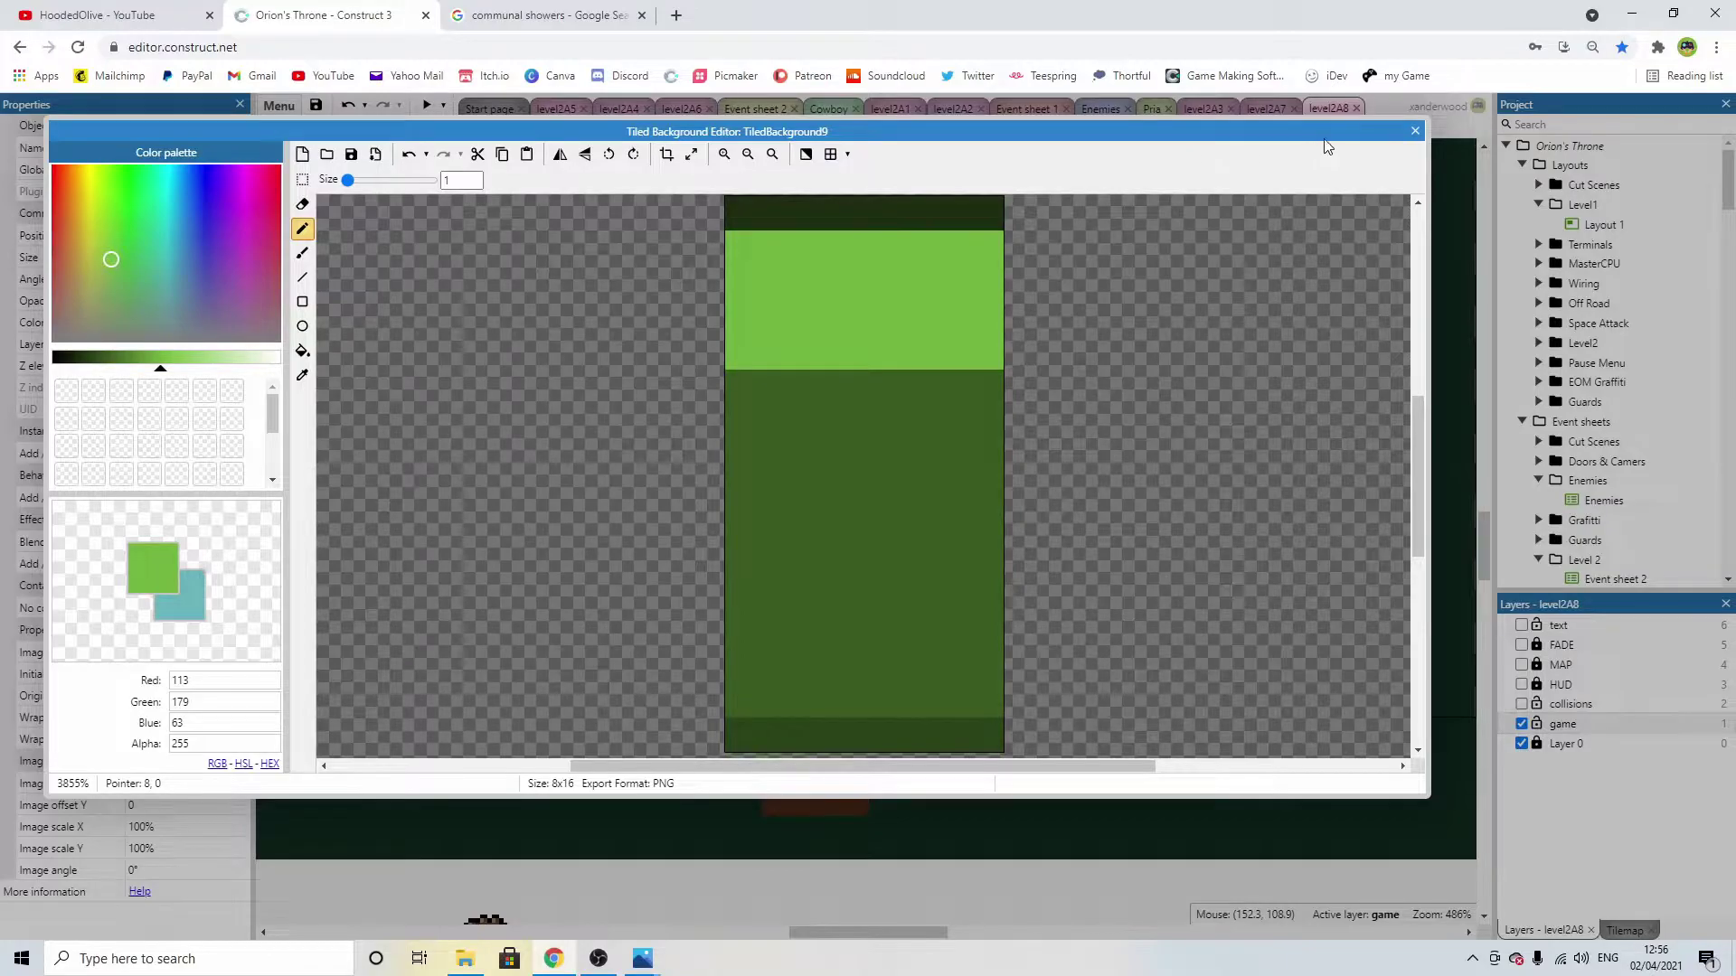
{"action": "left_click", "coordinate": [1415, 131]}
{"action": "left_click", "coordinate": [1065, 372]}
Unlock Layer 0 and sample the blue-grey, RGB 65, 89, 110, from the tilemap's source image, keeping teal RGB 84, 143, 134 as the other colour.
{"action": "scroll", "coordinate": [1040, 377], "scroll_direction": "down", "scroll_amount": 4, "text": "ctrl"}
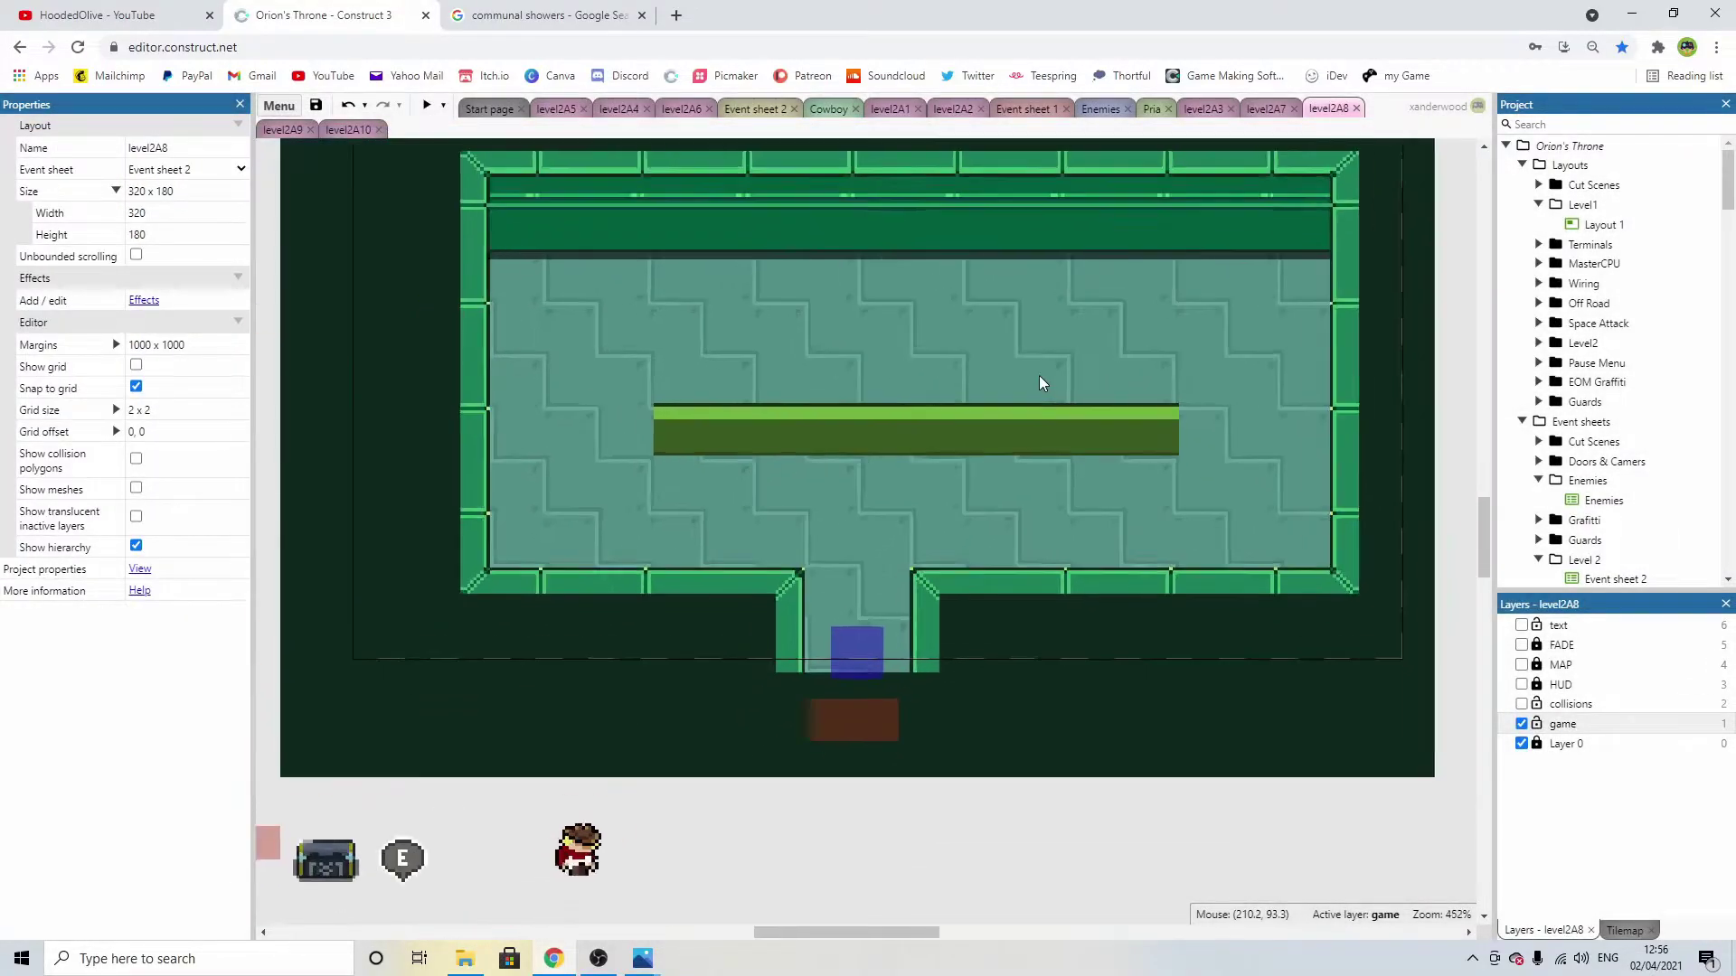
{"action": "scroll", "coordinate": [938, 417], "scroll_direction": "up", "scroll_amount": 3, "text": "ctrl"}
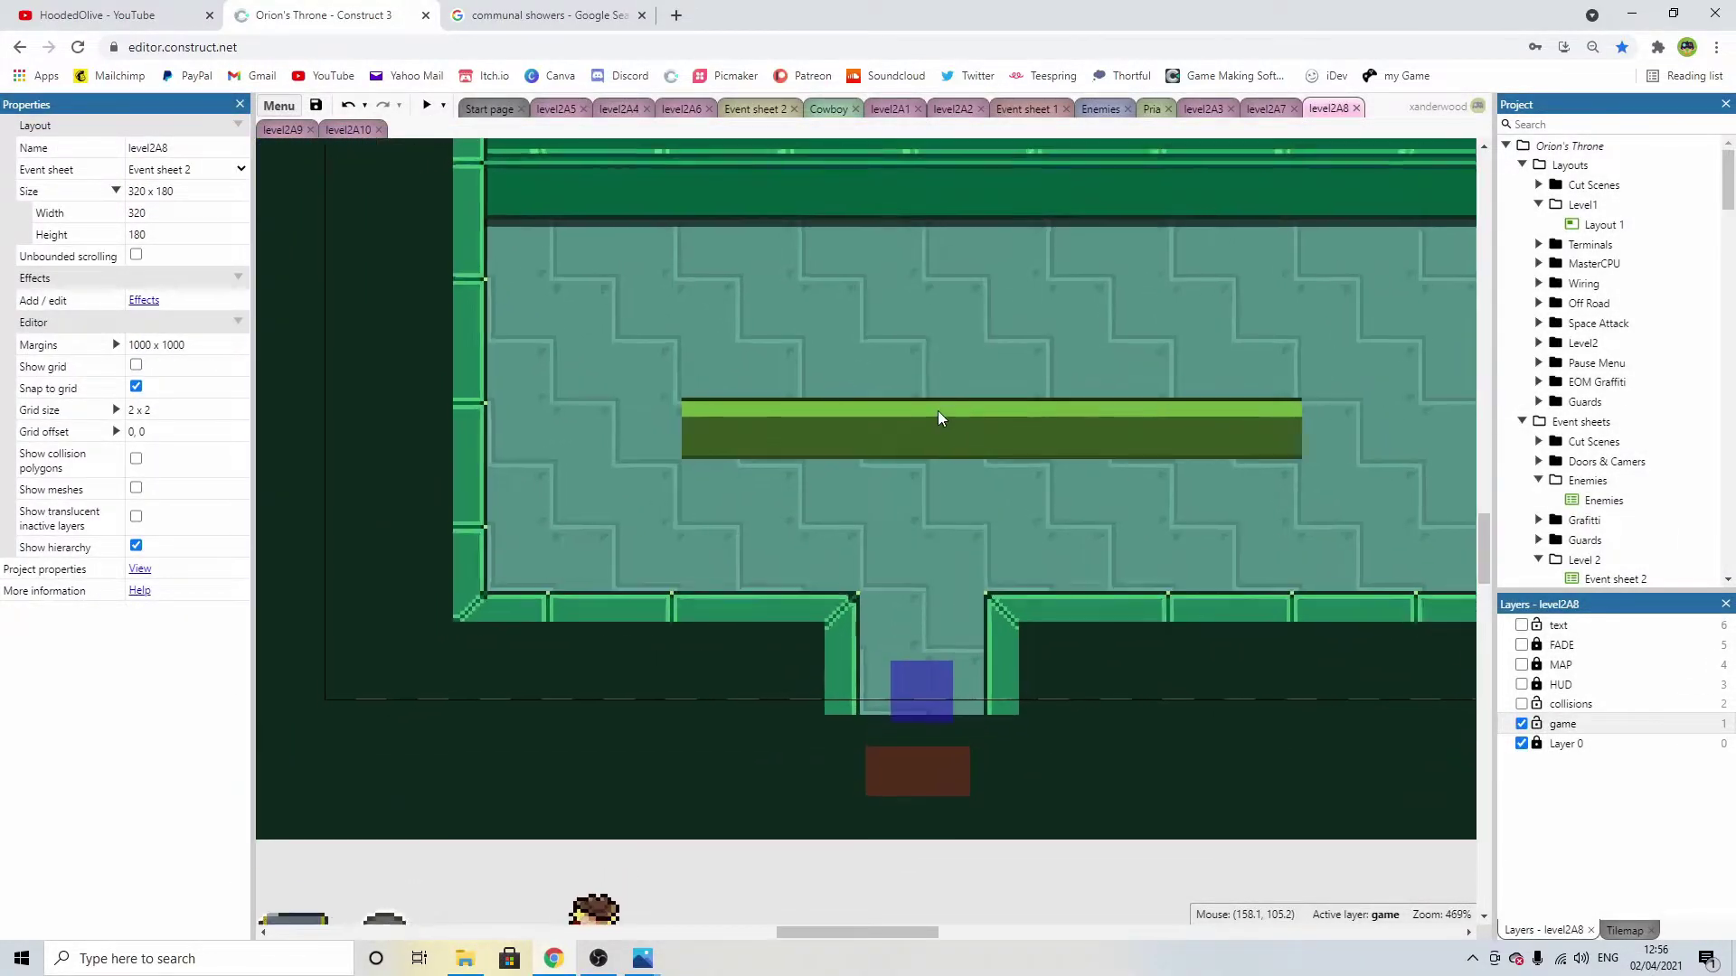
{"action": "scroll", "coordinate": [973, 422], "scroll_direction": "down", "scroll_amount": 2, "text": "ctrl"}
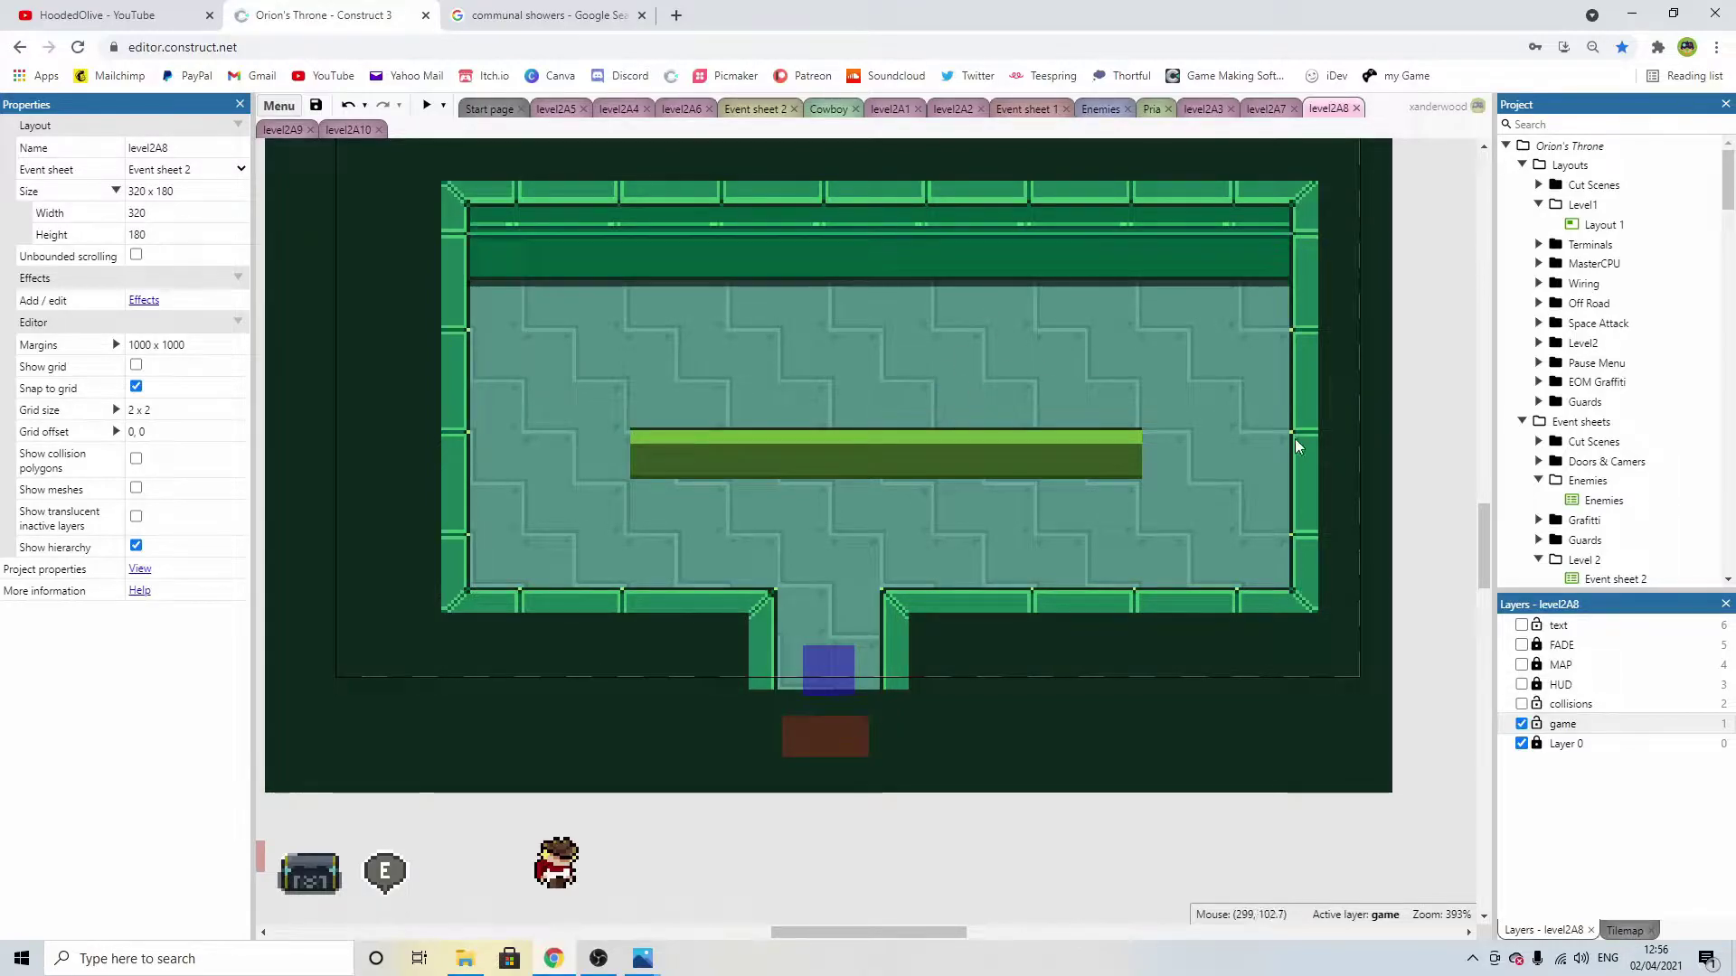
{"action": "left_click", "coordinate": [1582, 744]}
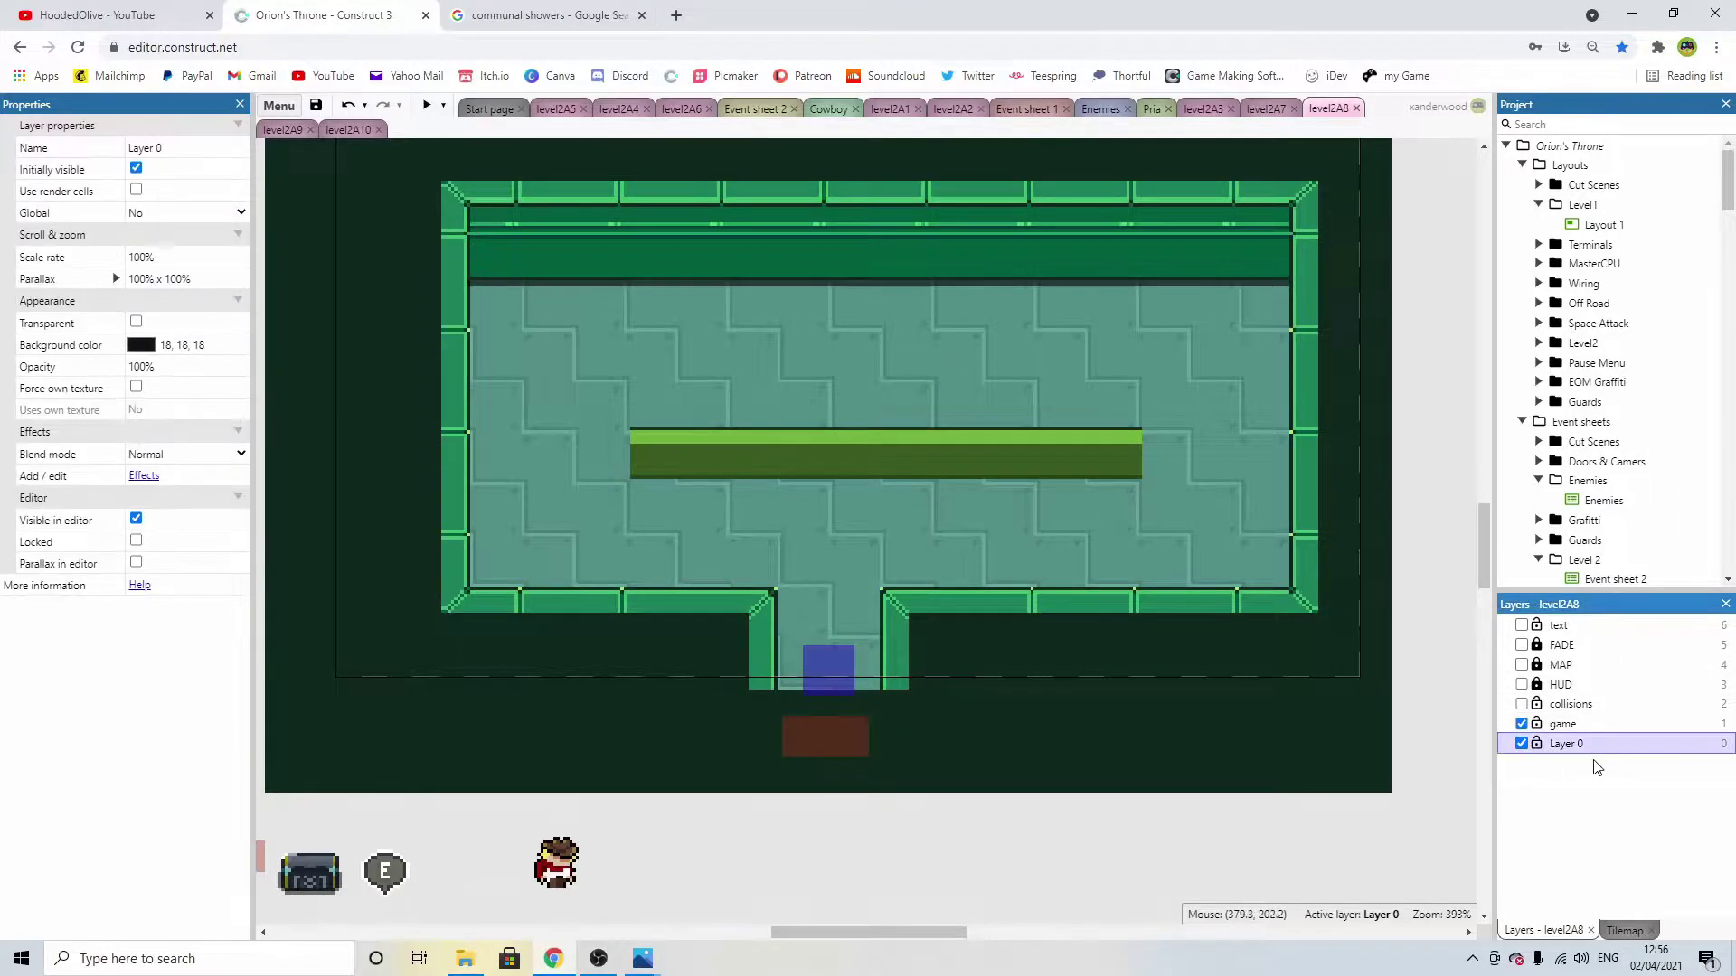
{"action": "double_click", "coordinate": [1225, 534]}
{"action": "left_click", "coordinate": [801, 511], "text": "alt"}
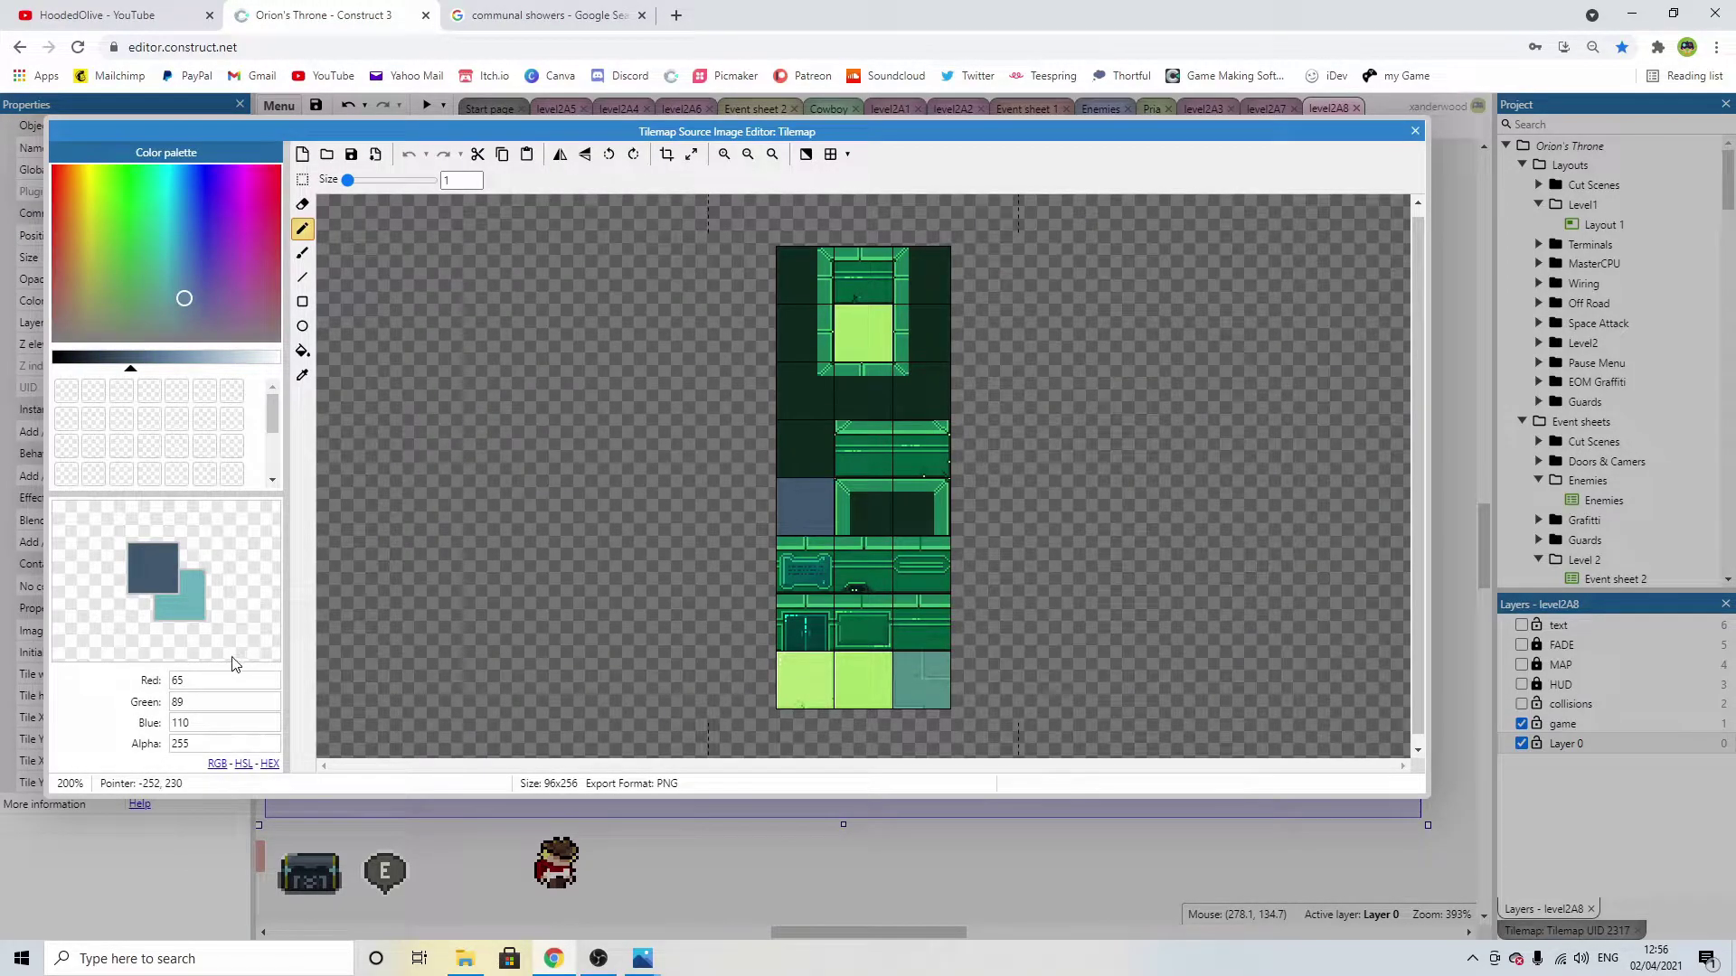
{"action": "key", "text": "x"}
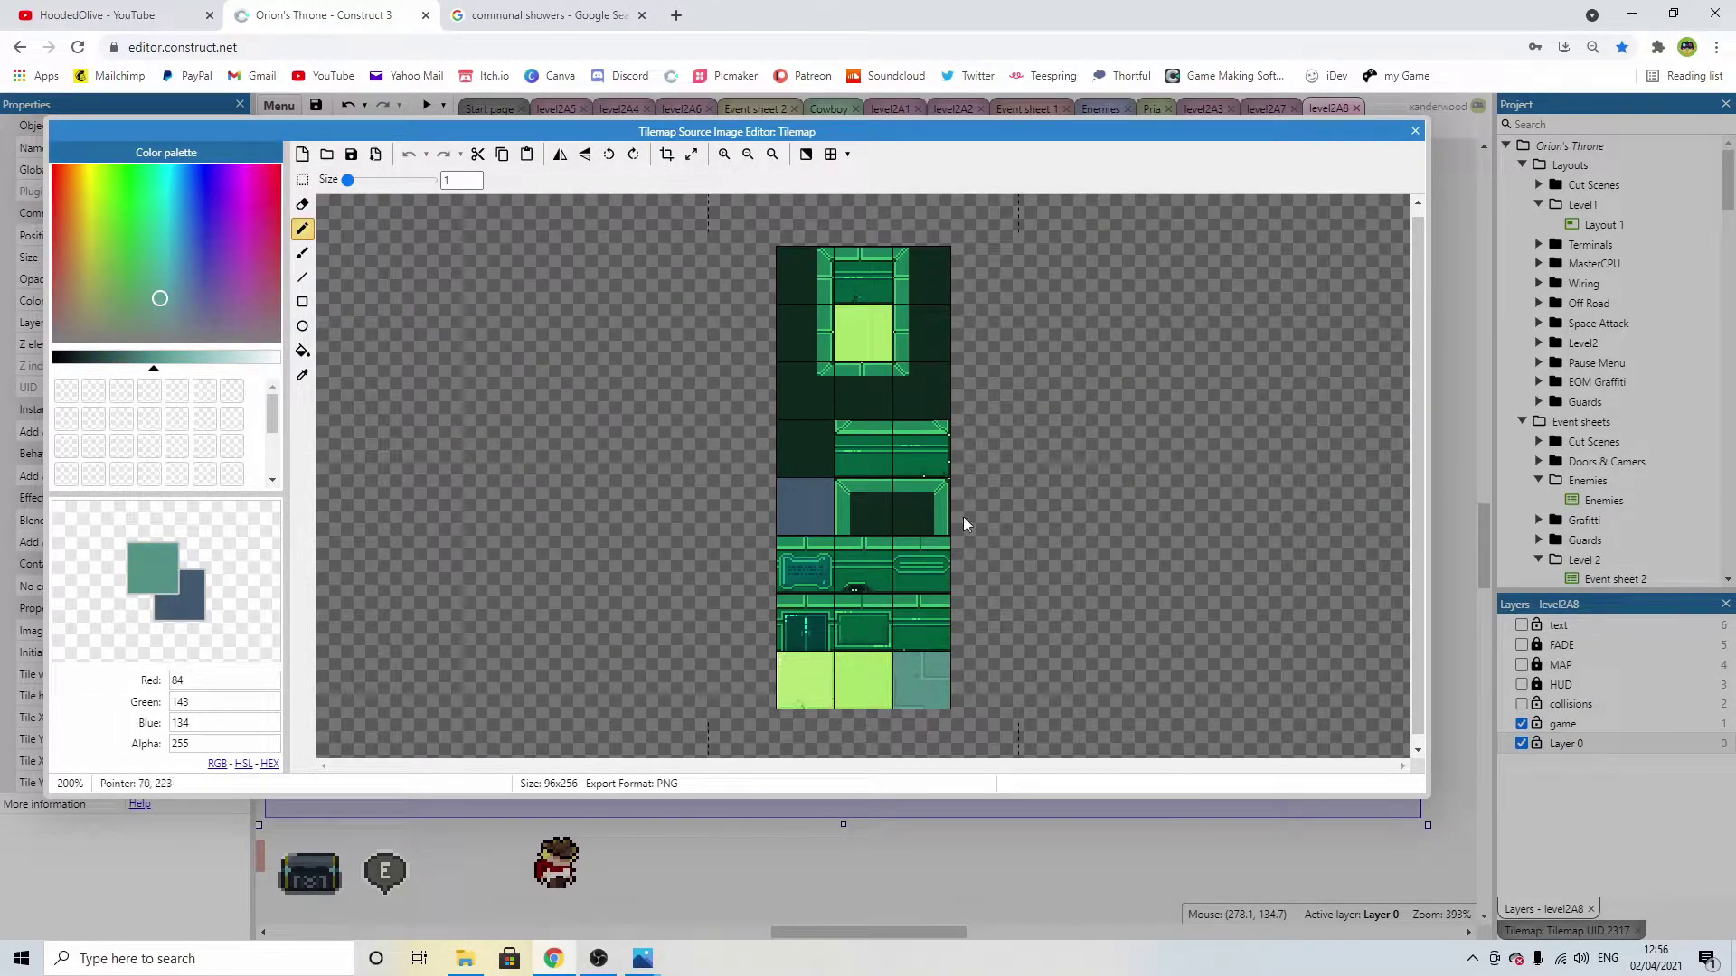
{"action": "left_click", "coordinate": [1413, 133]}
Fill the partition tile's large lower area with blue-grey RGB 65, 89, 110 and its light band with teal RGB 84, 143, 134.
{"action": "left_click", "coordinate": [909, 463]}
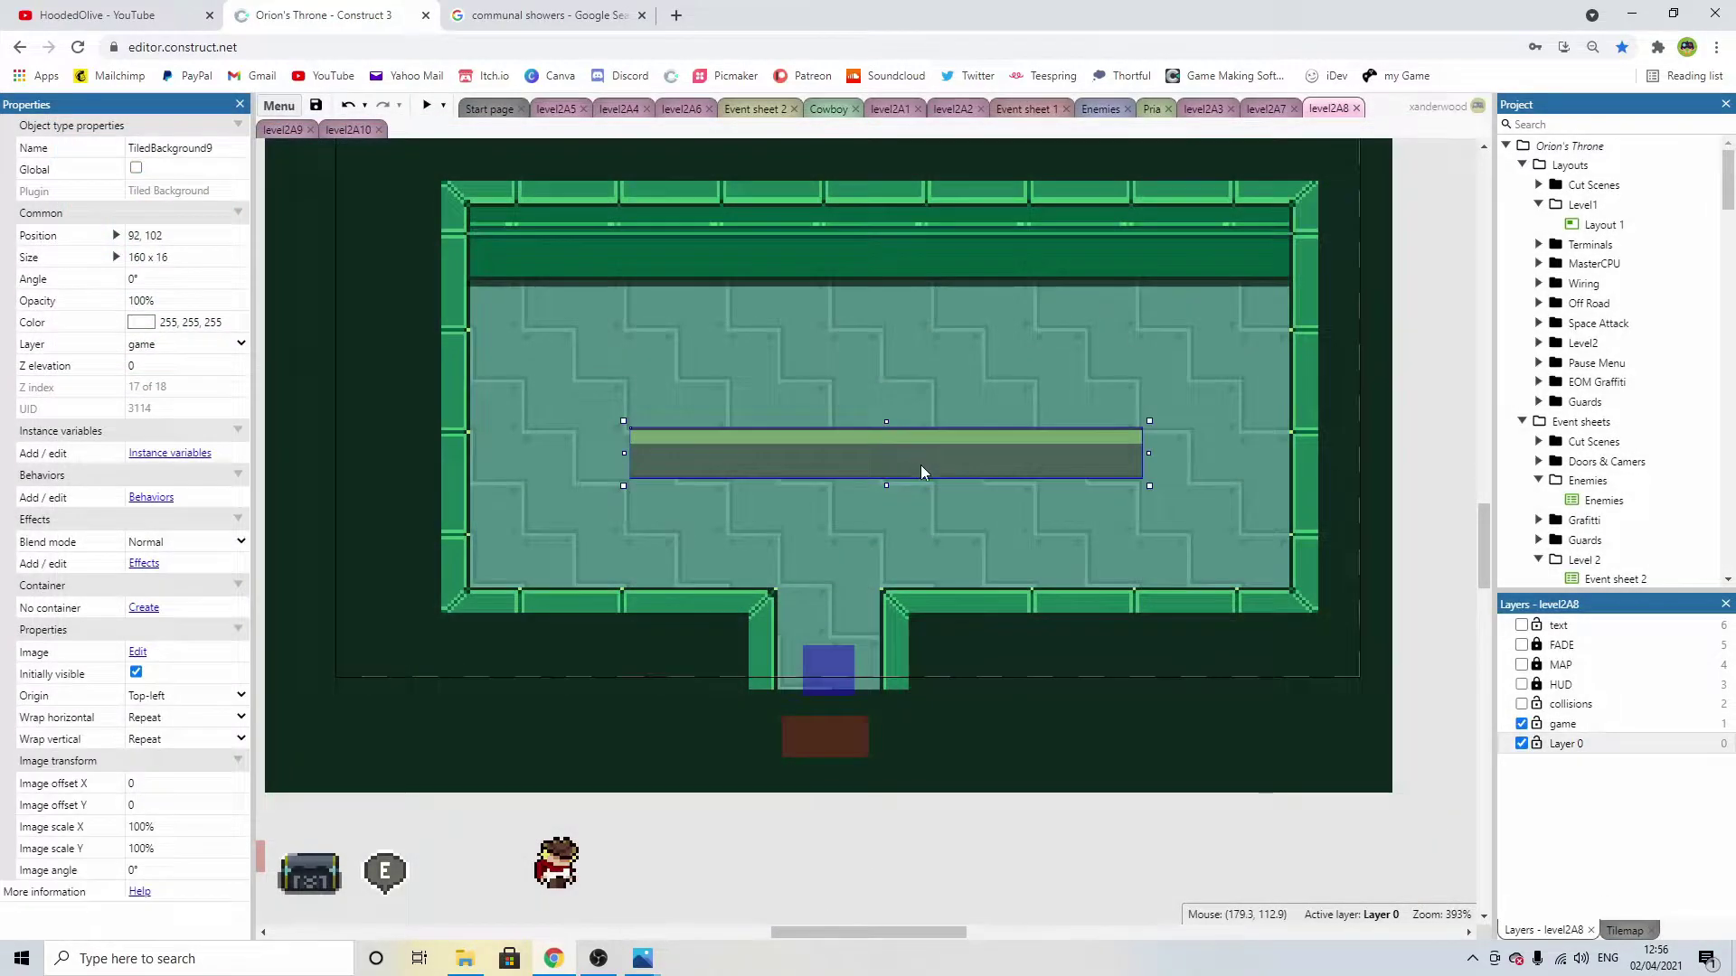
{"action": "double_click", "coordinate": [953, 469]}
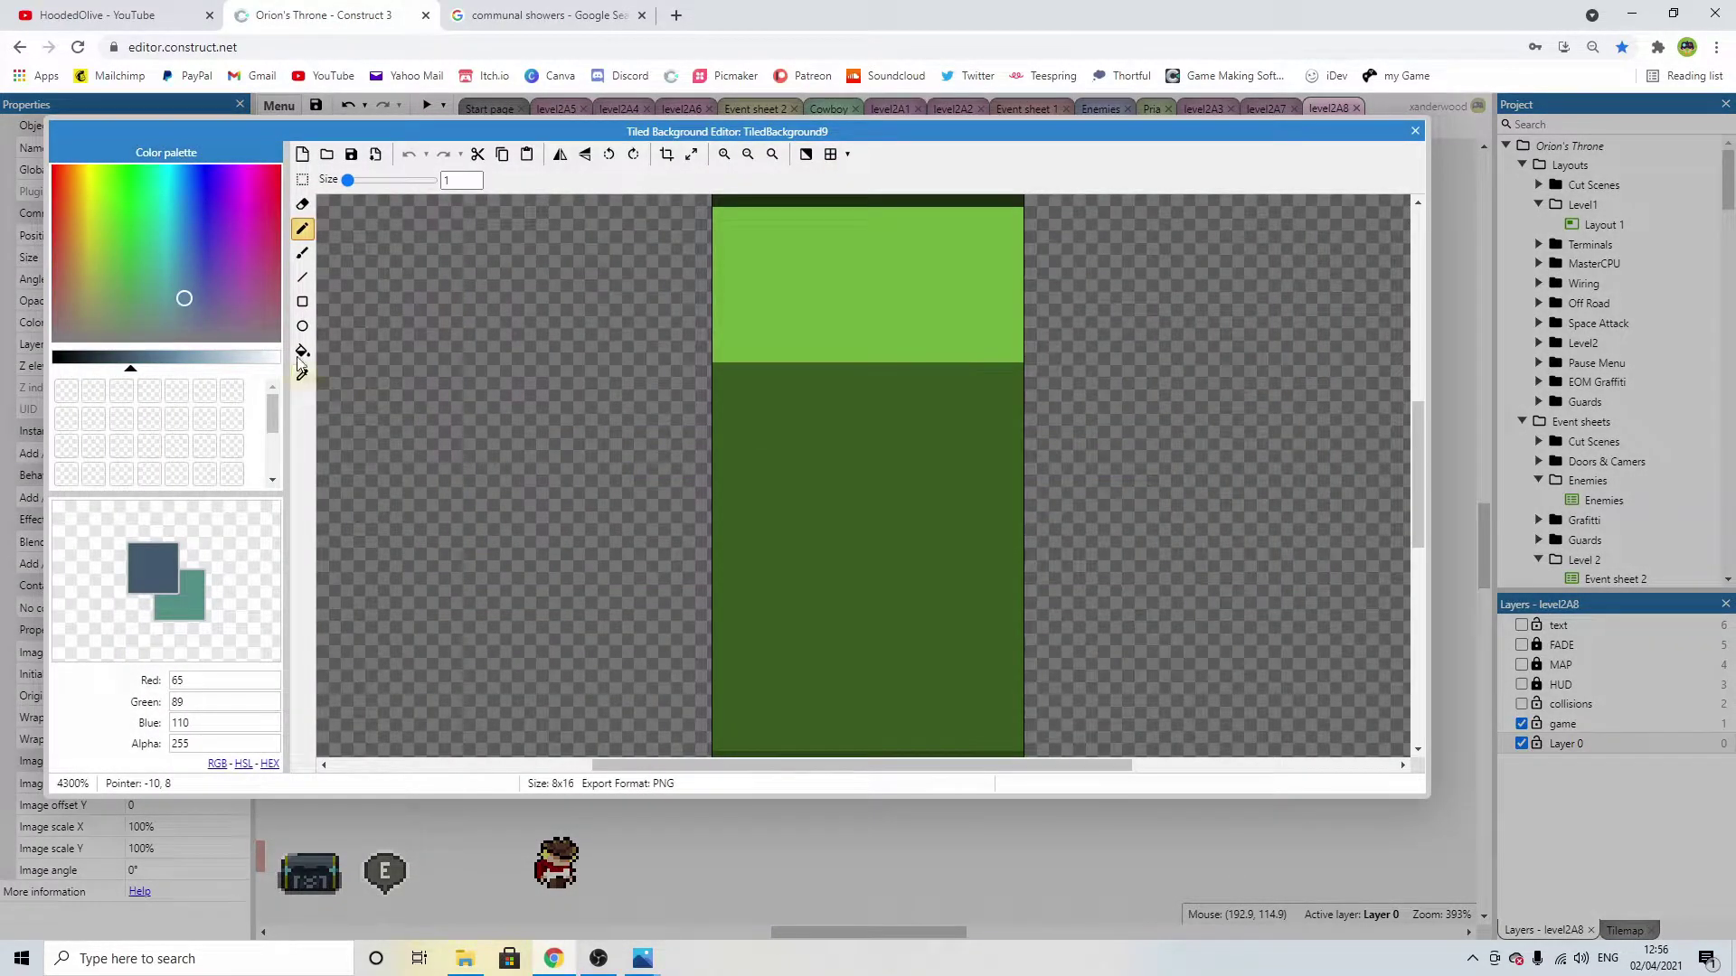
{"action": "left_click", "coordinate": [303, 351]}
{"action": "left_click", "coordinate": [902, 480]}
{"action": "left_click", "coordinate": [201, 592]}
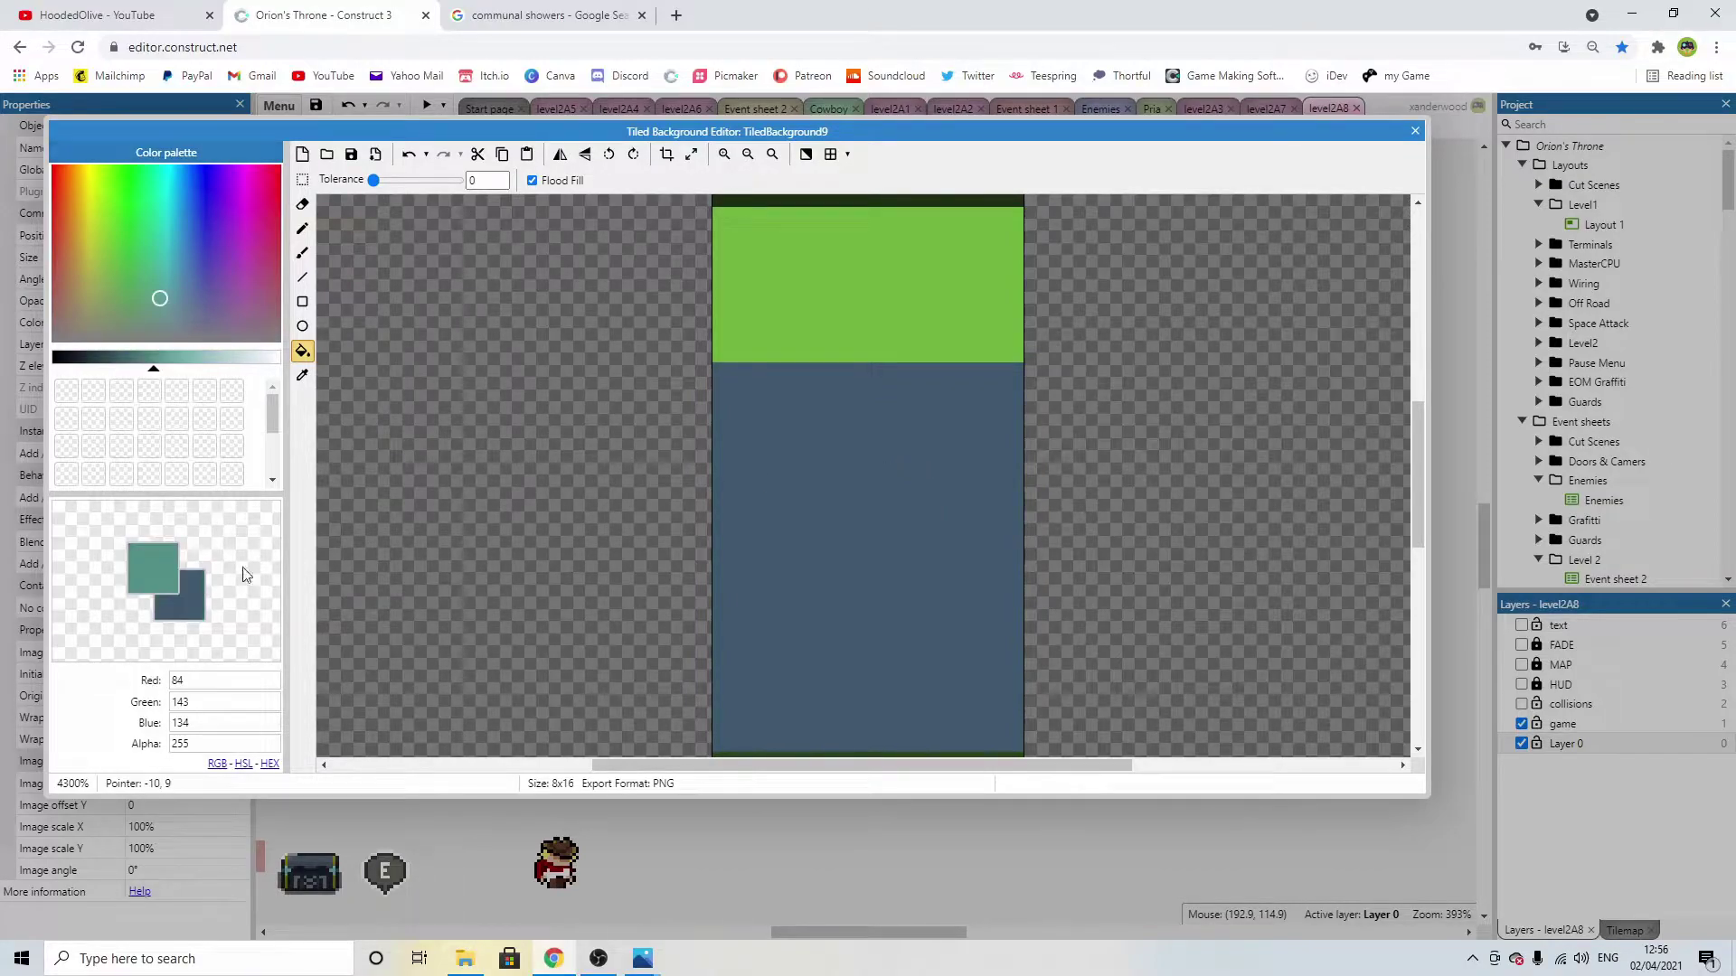
{"action": "left_click", "coordinate": [875, 280]}
{"action": "scroll", "coordinate": [895, 306], "scroll_direction": "down", "scroll_amount": 1}
{"action": "scroll", "coordinate": [893, 328], "scroll_direction": "down", "scroll_amount": 1}
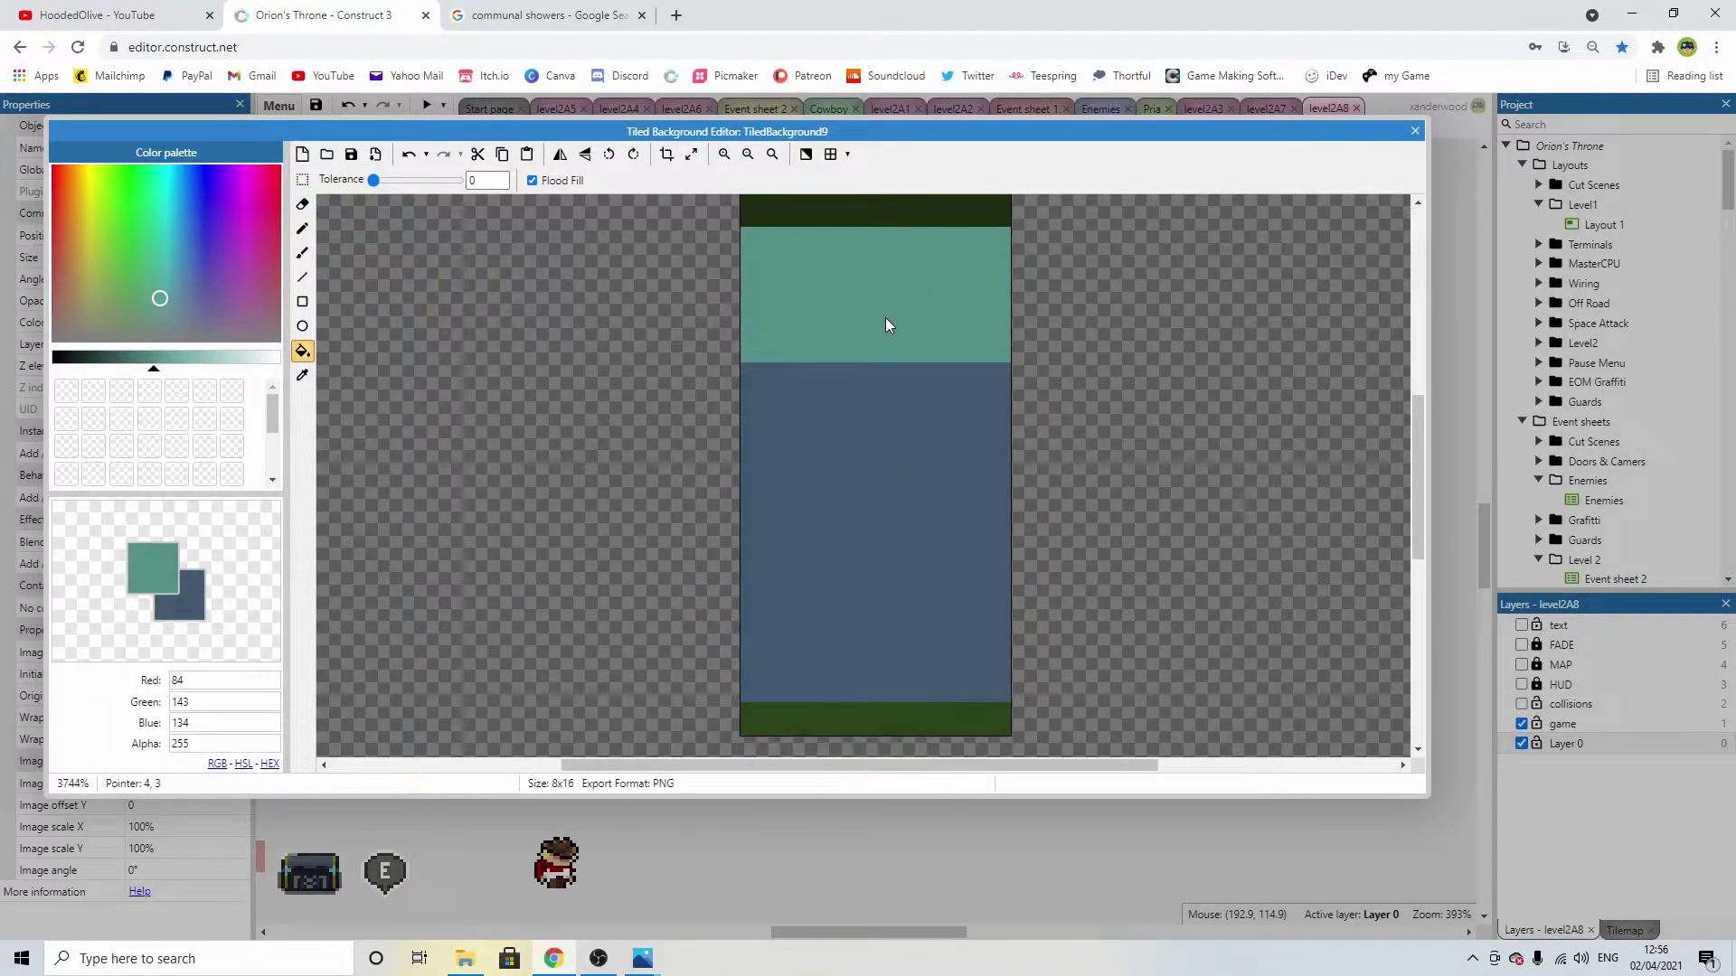
Fill the tile's top row with light teal RGB 117, 174, 166 and its bottom row with dark blue-grey RGB 53, 73, 90.
{"action": "left_click", "coordinate": [183, 369]}
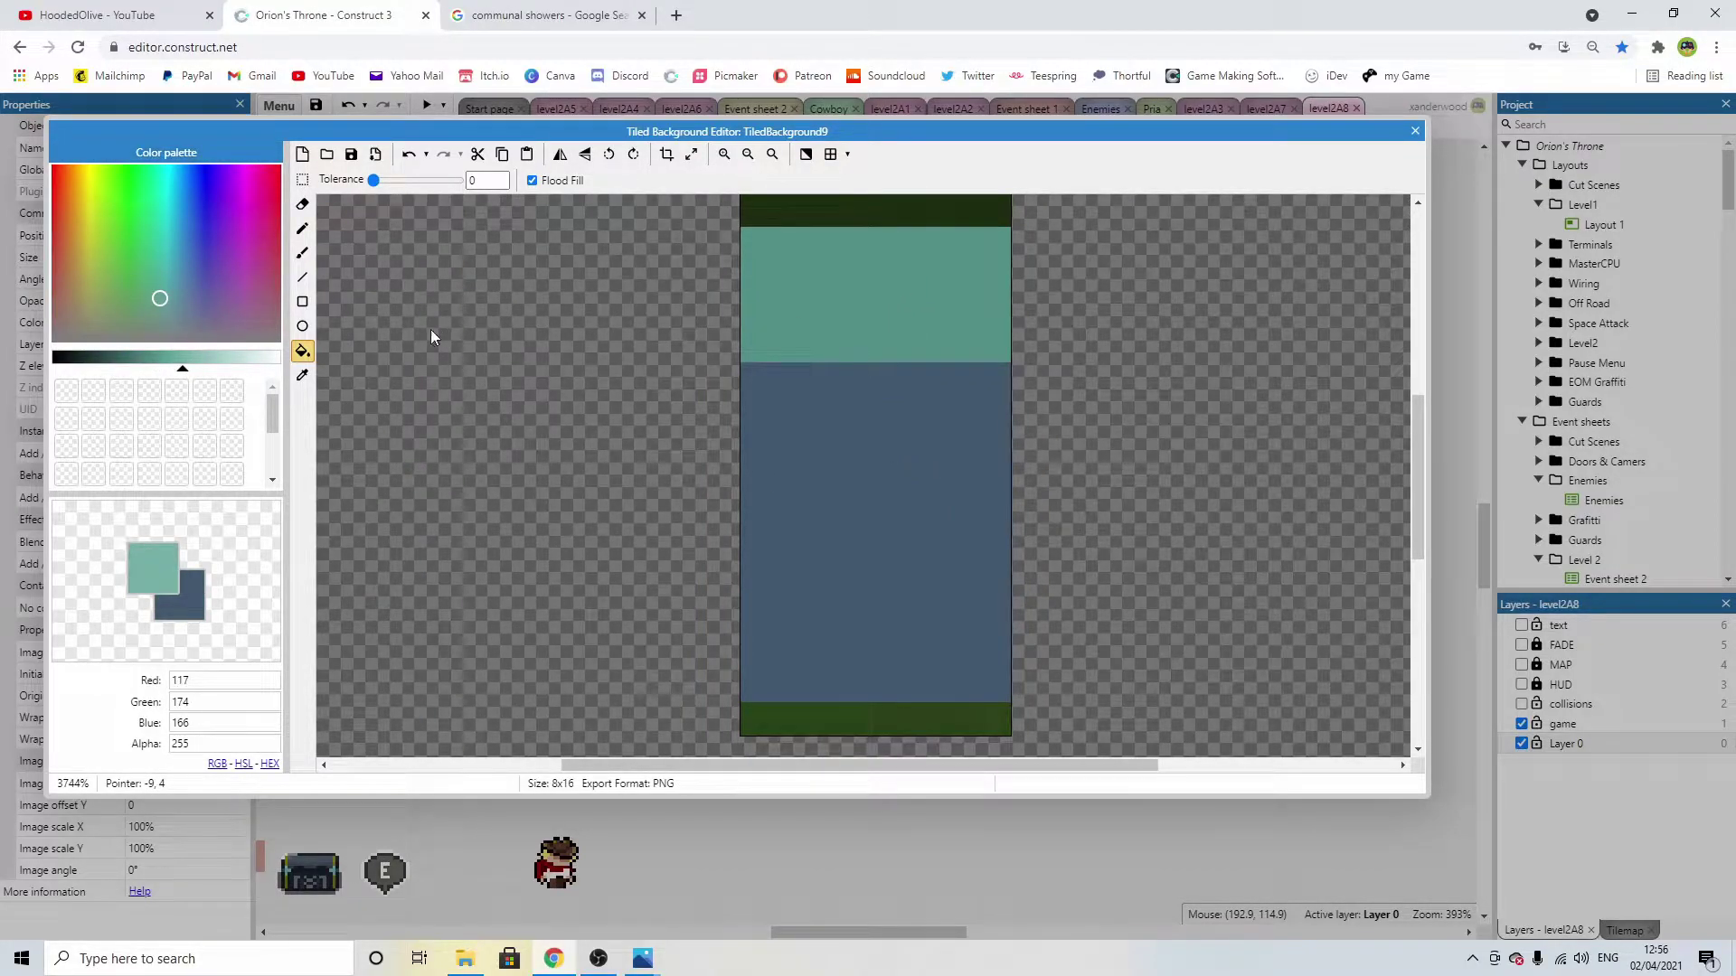
{"action": "left_click", "coordinate": [848, 213]}
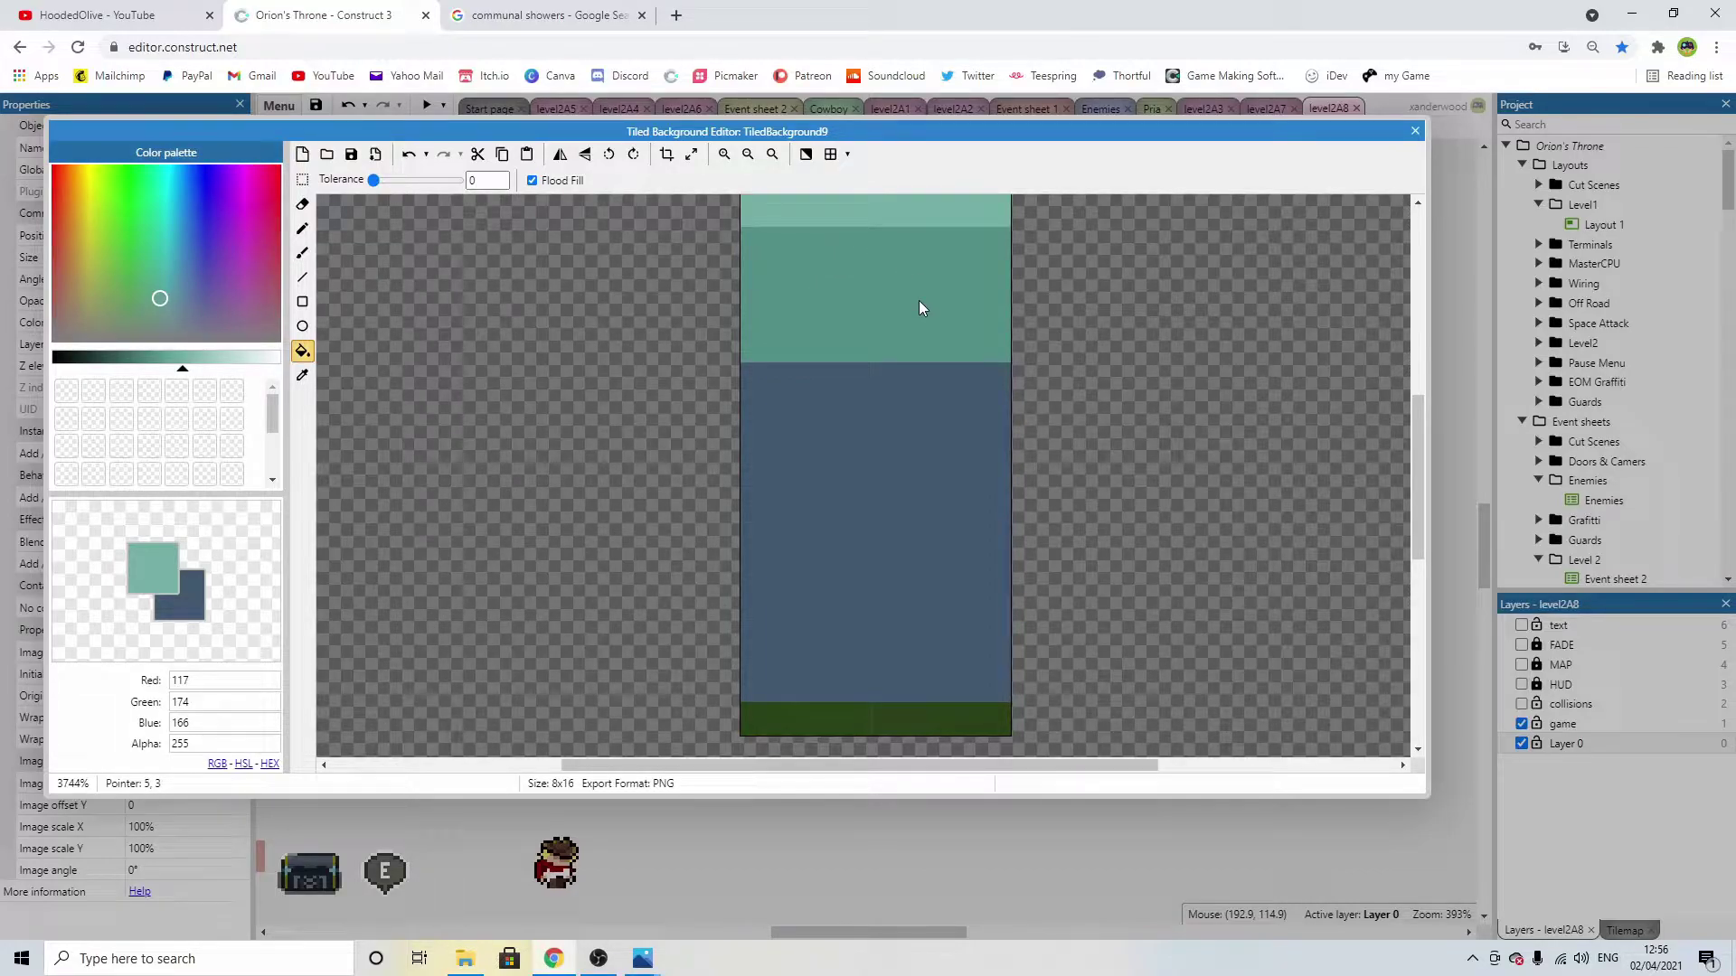
{"action": "left_click", "coordinate": [192, 592]}
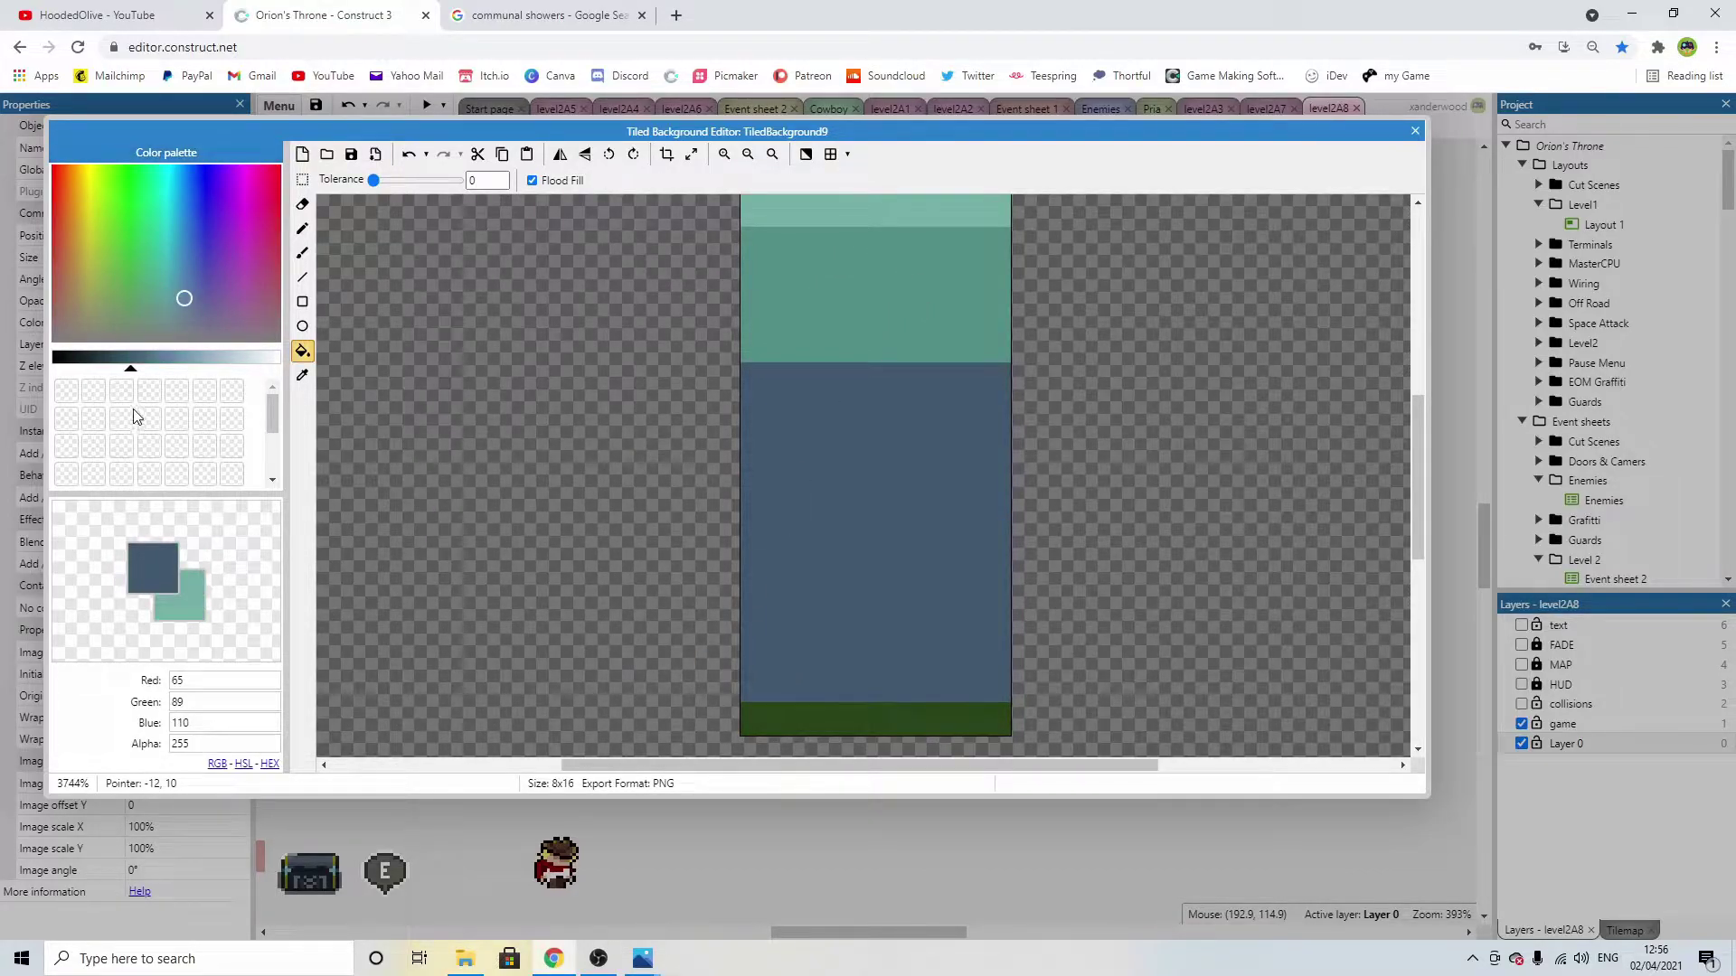
{"action": "left_click", "coordinate": [117, 364]}
{"action": "left_click", "coordinate": [850, 720]}
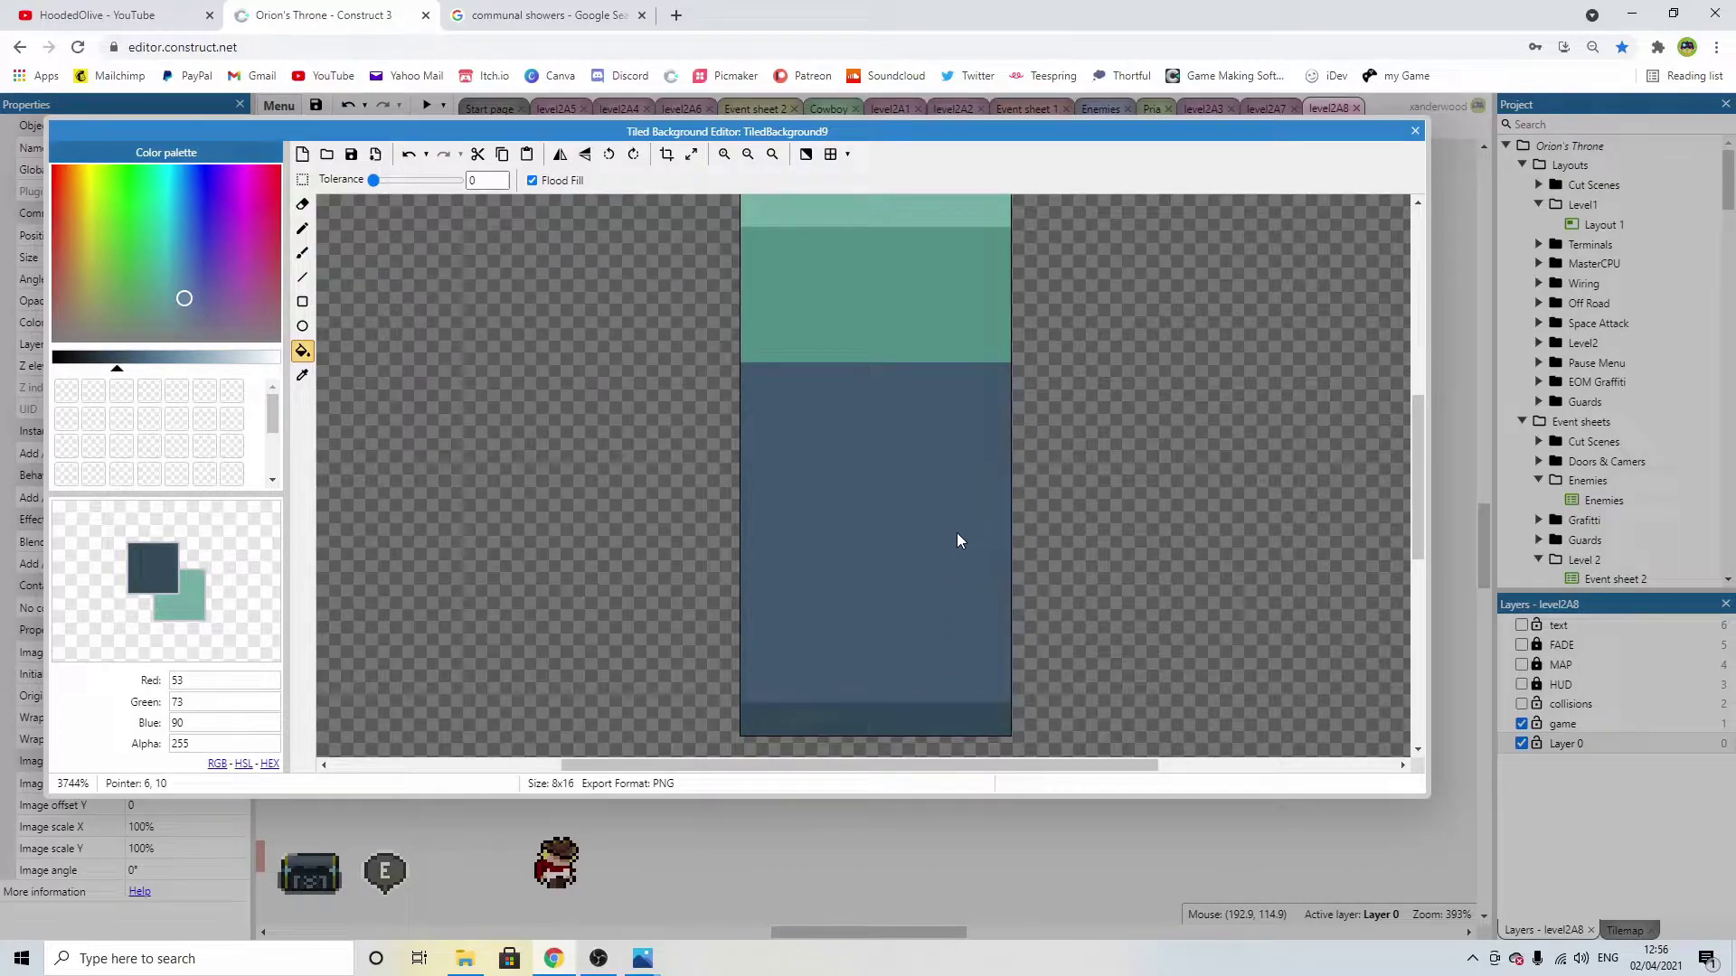
{"action": "scroll", "coordinate": [984, 452], "scroll_direction": "down", "scroll_amount": 2}
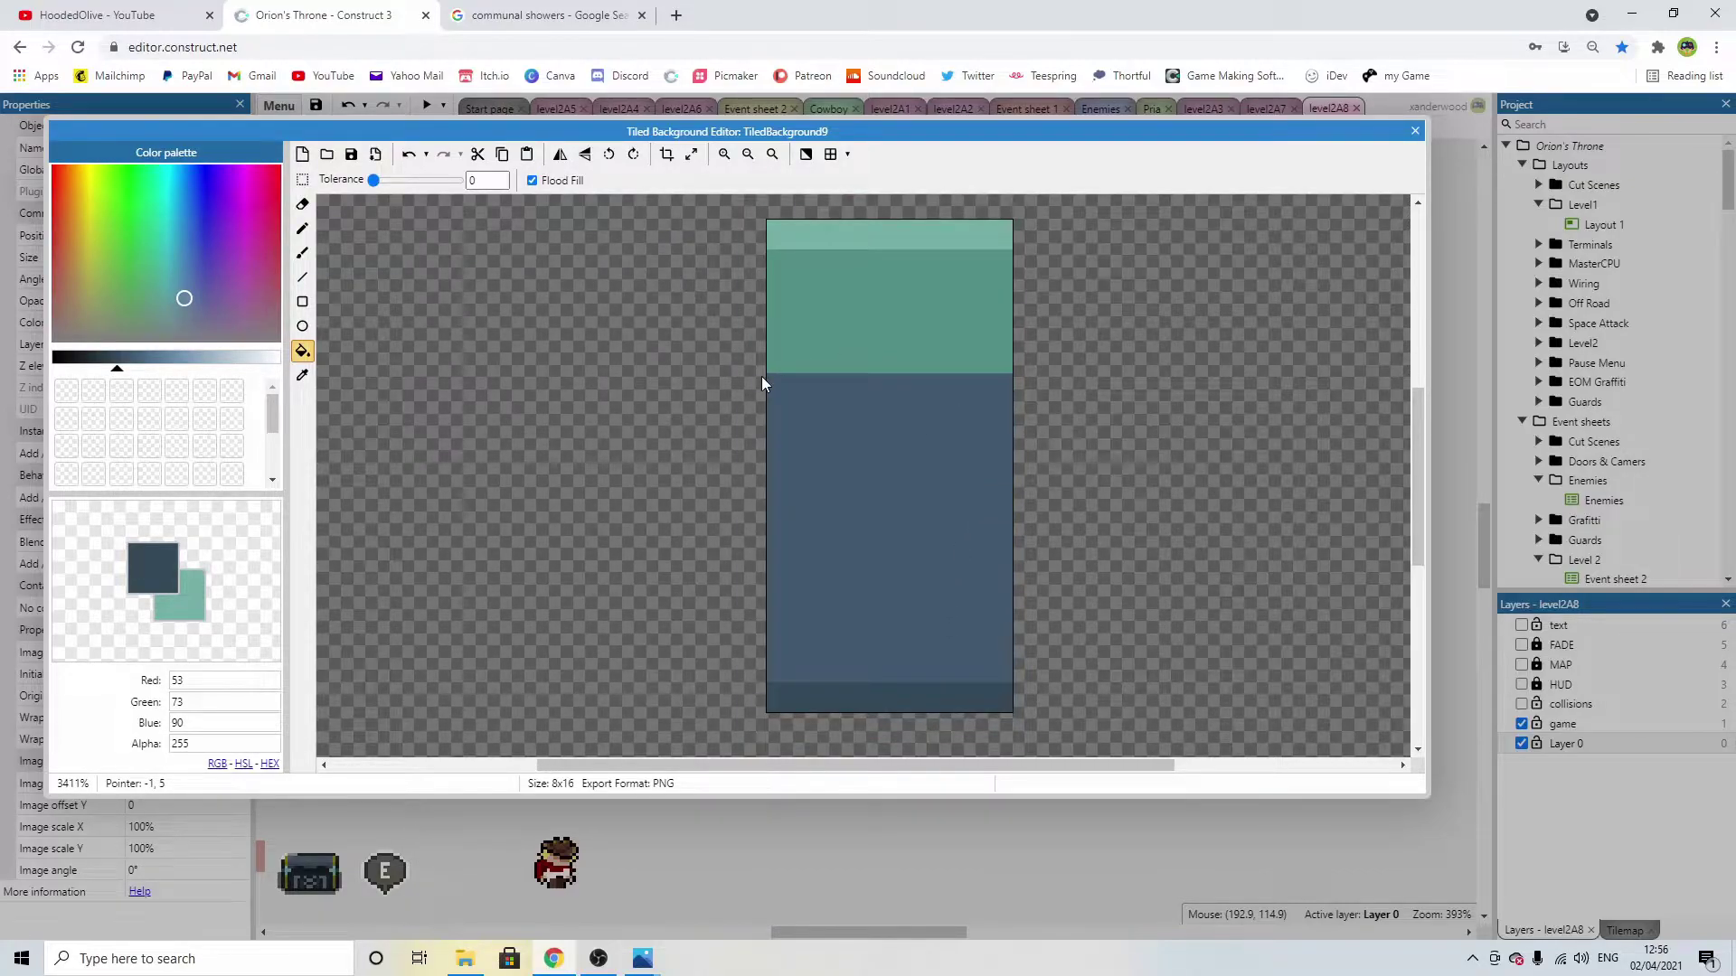
Pencil a checkered transition above the tile's dark bottom row in RGB 53, 73, 90, and lighten the upper body to RGB 74, 101, 124 with matching dithering.
{"action": "left_click", "coordinate": [302, 229]}
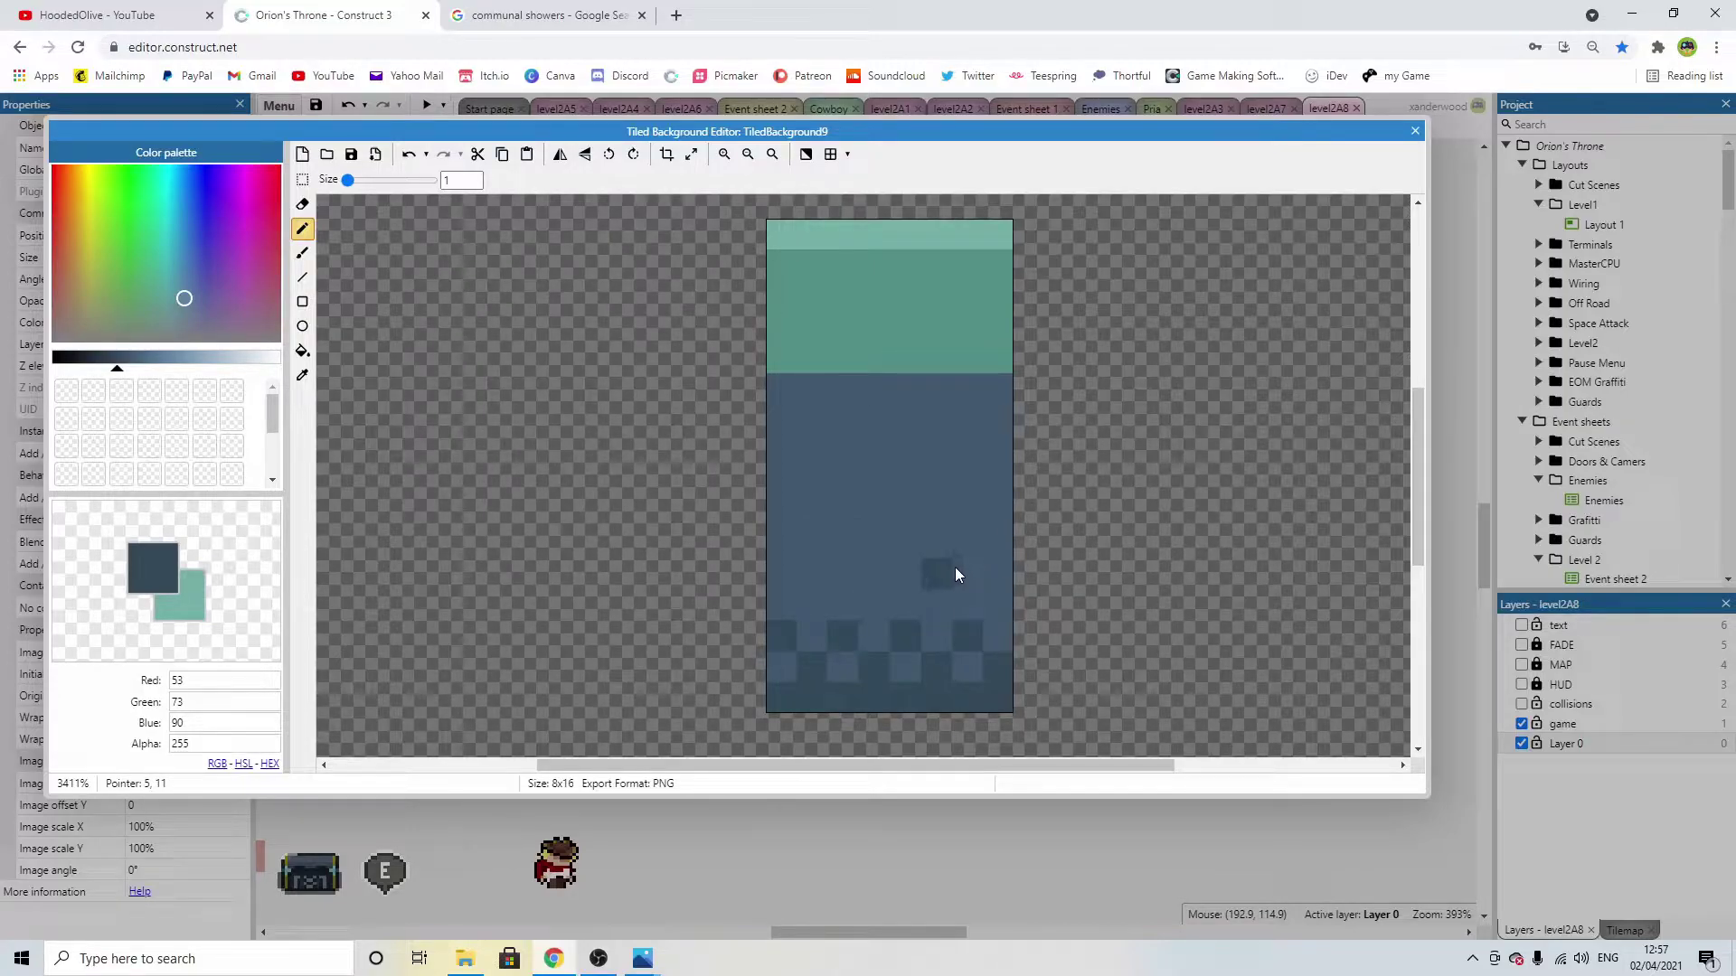
{"action": "mouse_move", "coordinate": [136, 365]}
{"action": "left_mouse_down"}
{"action": "mouse_move", "coordinate": [192, 365]}
{"action": "mouse_move", "coordinate": [141, 365]}
{"action": "left_mouse_up"}
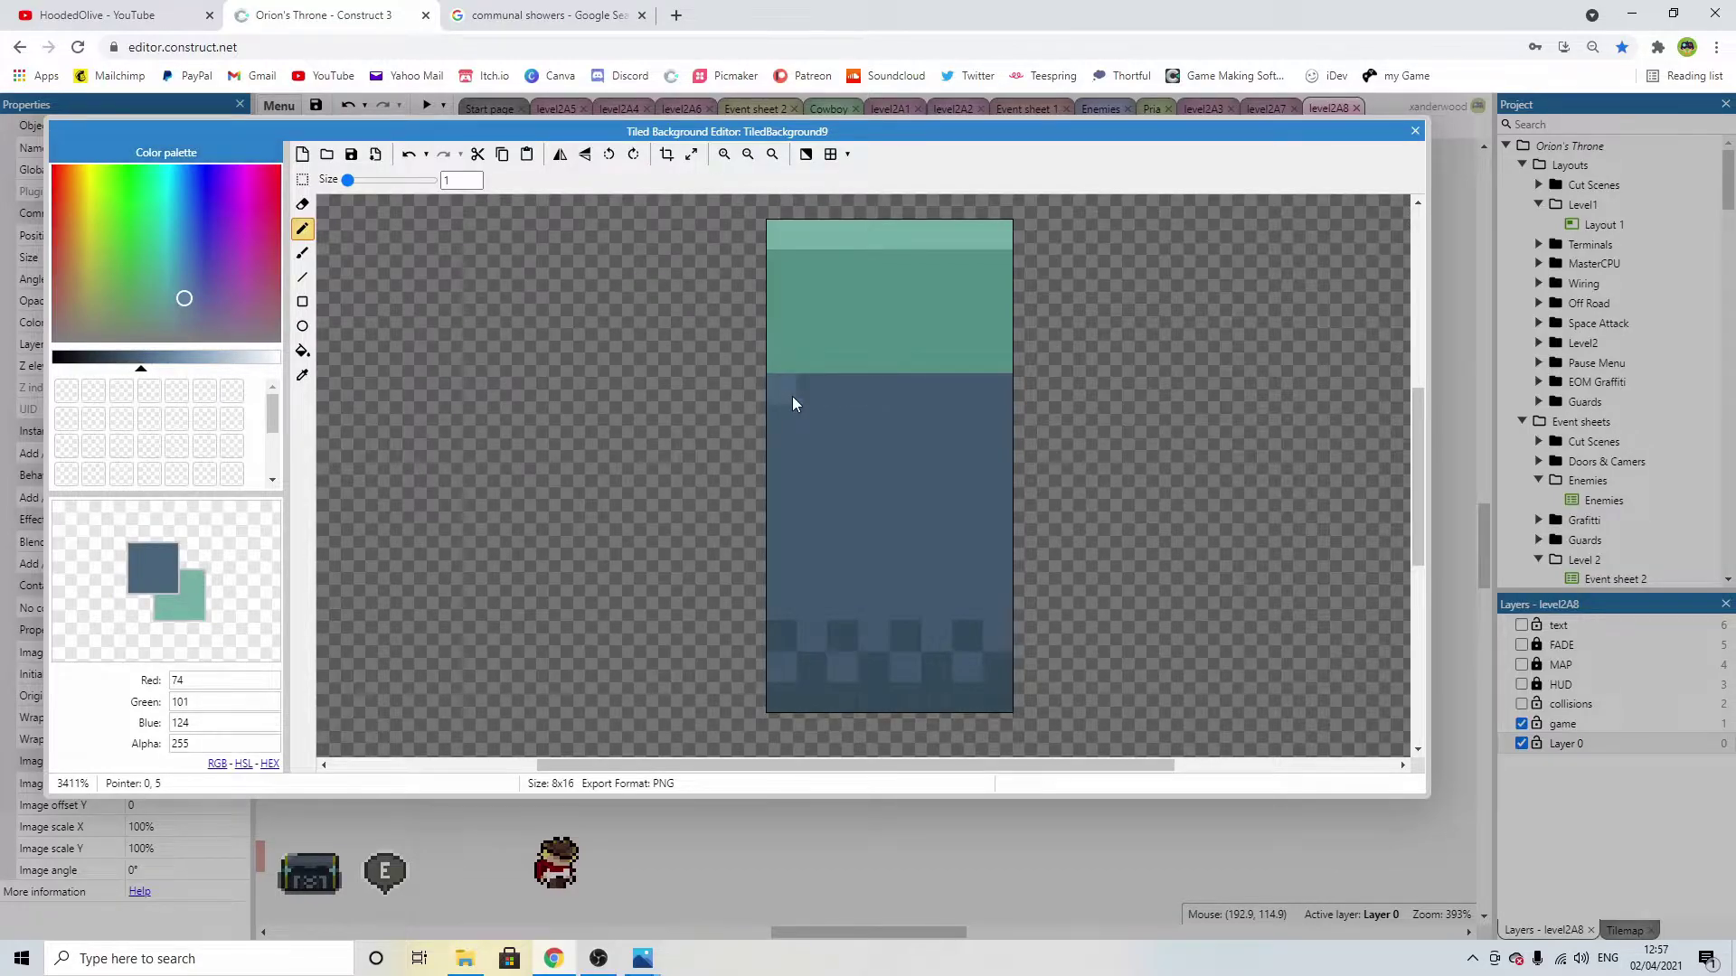
{"action": "left_click_drag", "start_coordinate": [781, 396], "coordinate": [986, 396]}
{"action": "mouse_move", "coordinate": [915, 488]}
{"action": "left_mouse_down"}
{"action": "mouse_move", "coordinate": [772, 431]}
{"action": "mouse_move", "coordinate": [958, 415]}
{"action": "mouse_move", "coordinate": [762, 443]}
{"action": "mouse_move", "coordinate": [939, 517]}
{"action": "mouse_move", "coordinate": [752, 549]}
{"action": "left_mouse_up"}
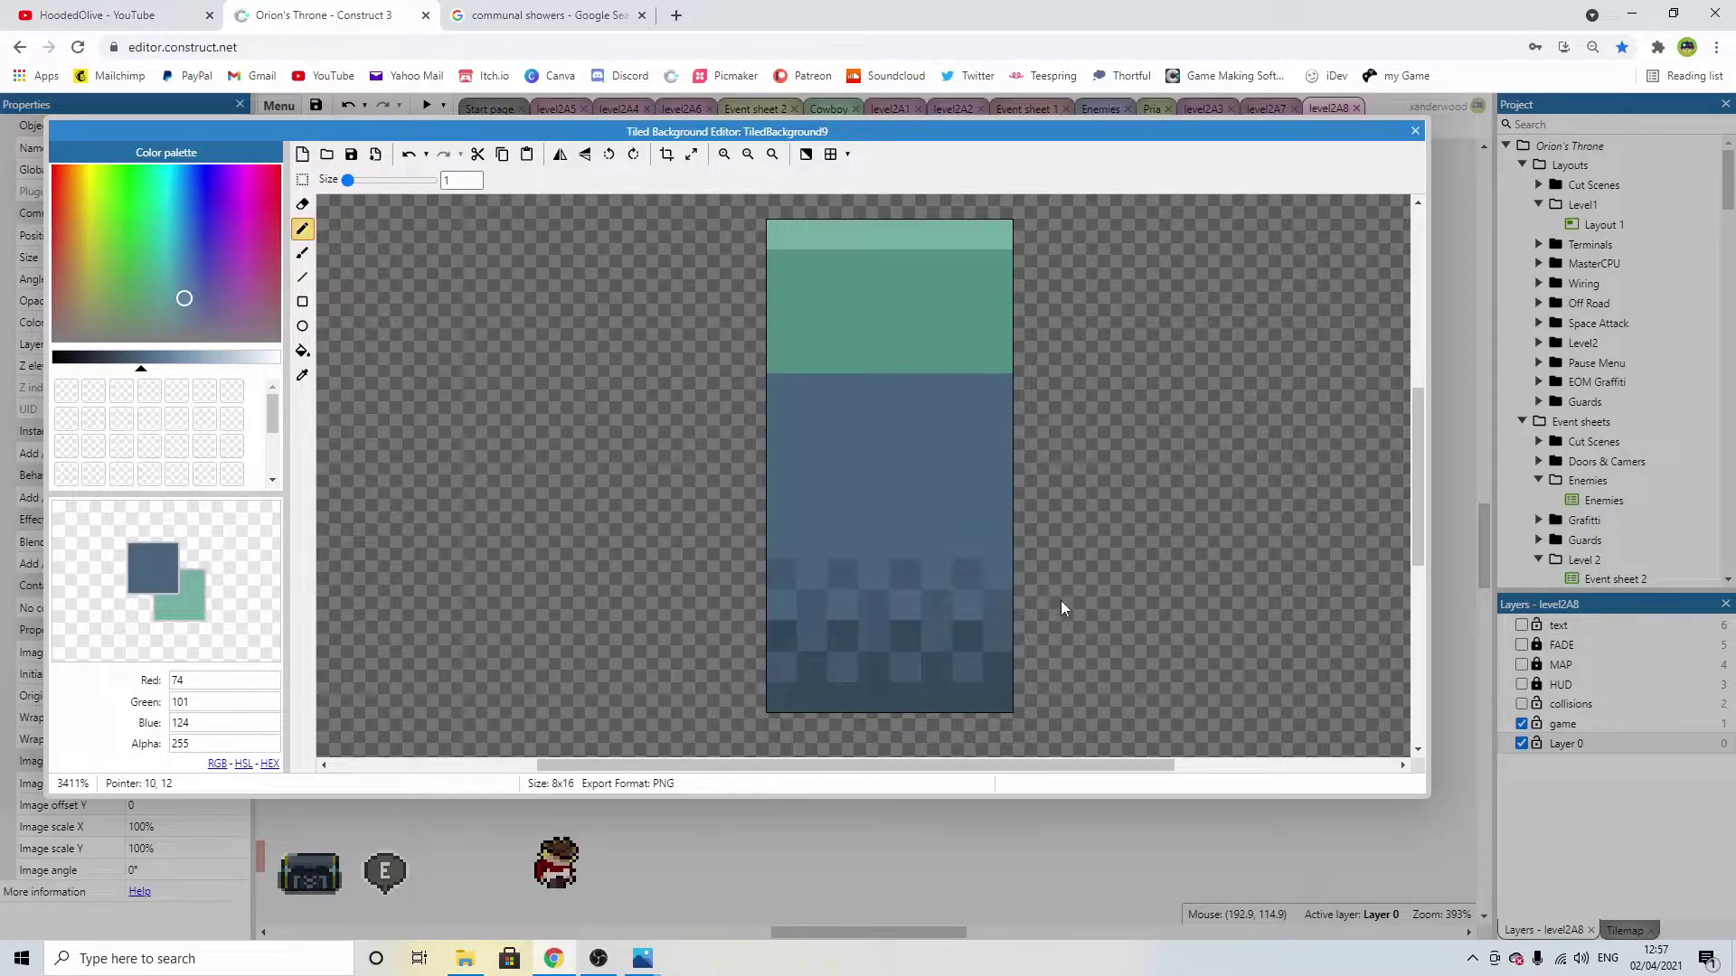
{"action": "scroll", "coordinate": [922, 458], "scroll_direction": "down", "scroll_amount": 3}
{"action": "scroll", "coordinate": [935, 470], "scroll_direction": "up", "scroll_amount": 3}
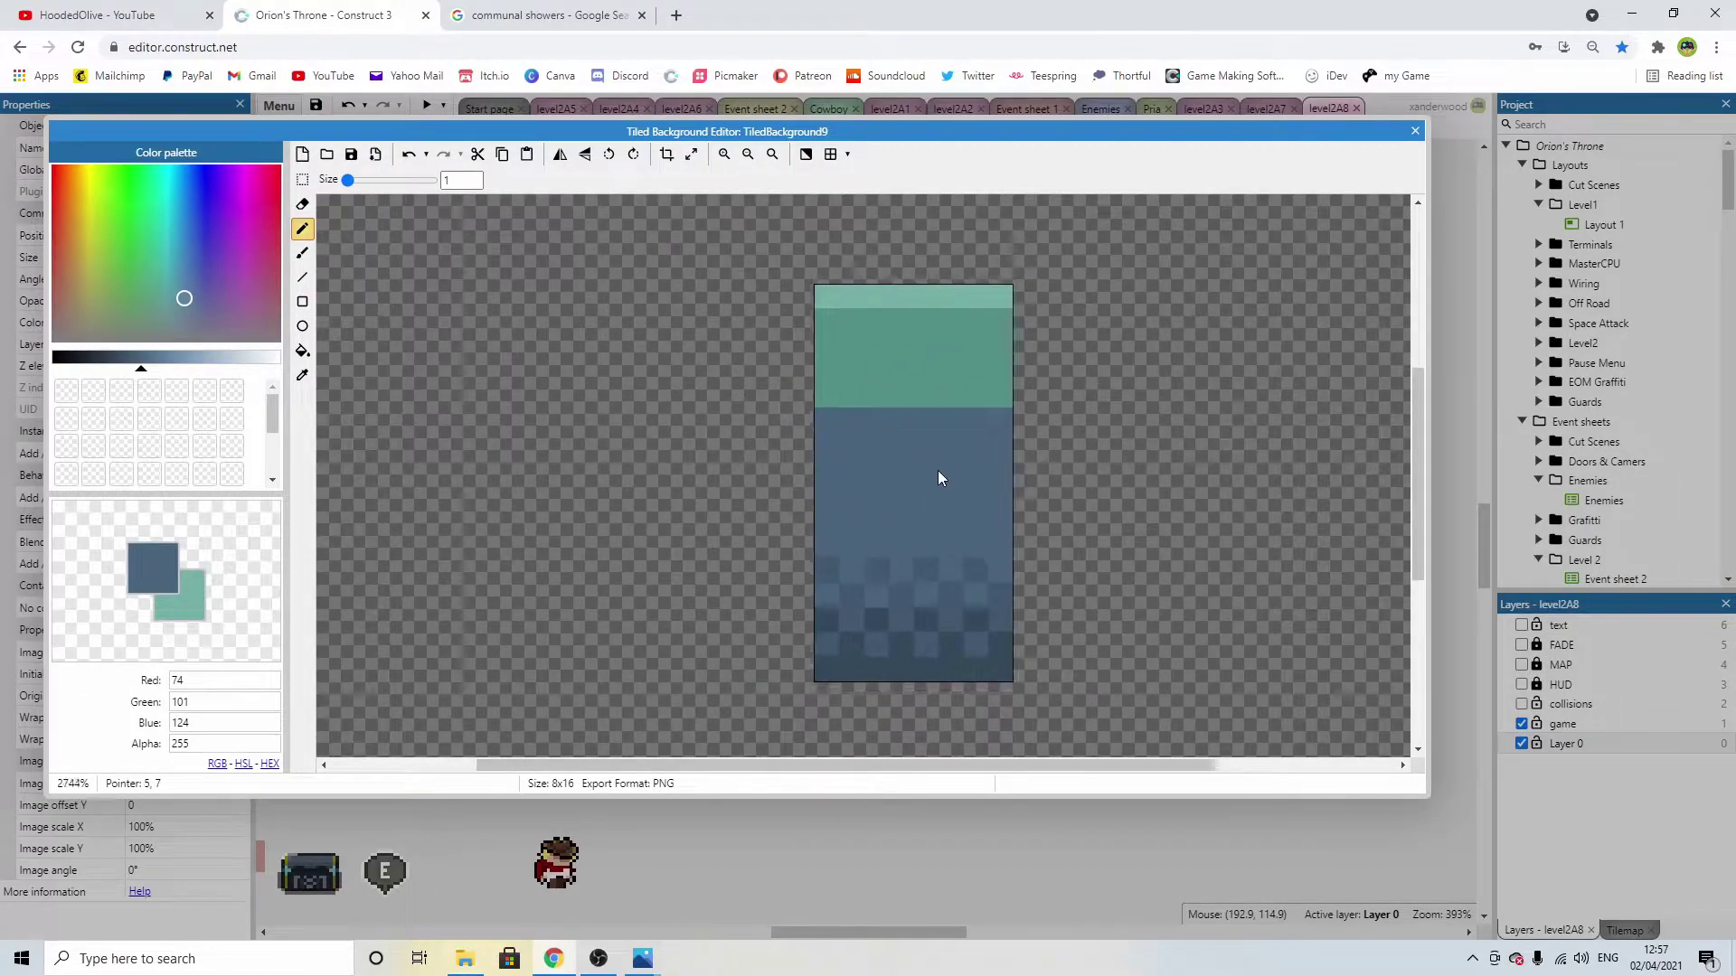
Paint a full-width pale teal row, RGB 151, 194, 188, directly below the tile's teal band.
{"action": "left_click", "coordinate": [882, 349], "text": "alt"}
{"action": "mouse_move", "coordinate": [206, 359]}
{"action": "left_mouse_down"}
{"action": "mouse_move", "coordinate": [174, 361]}
{"action": "mouse_move", "coordinate": [224, 368]}
{"action": "left_mouse_up"}
{"action": "left_click", "coordinate": [805, 337]}
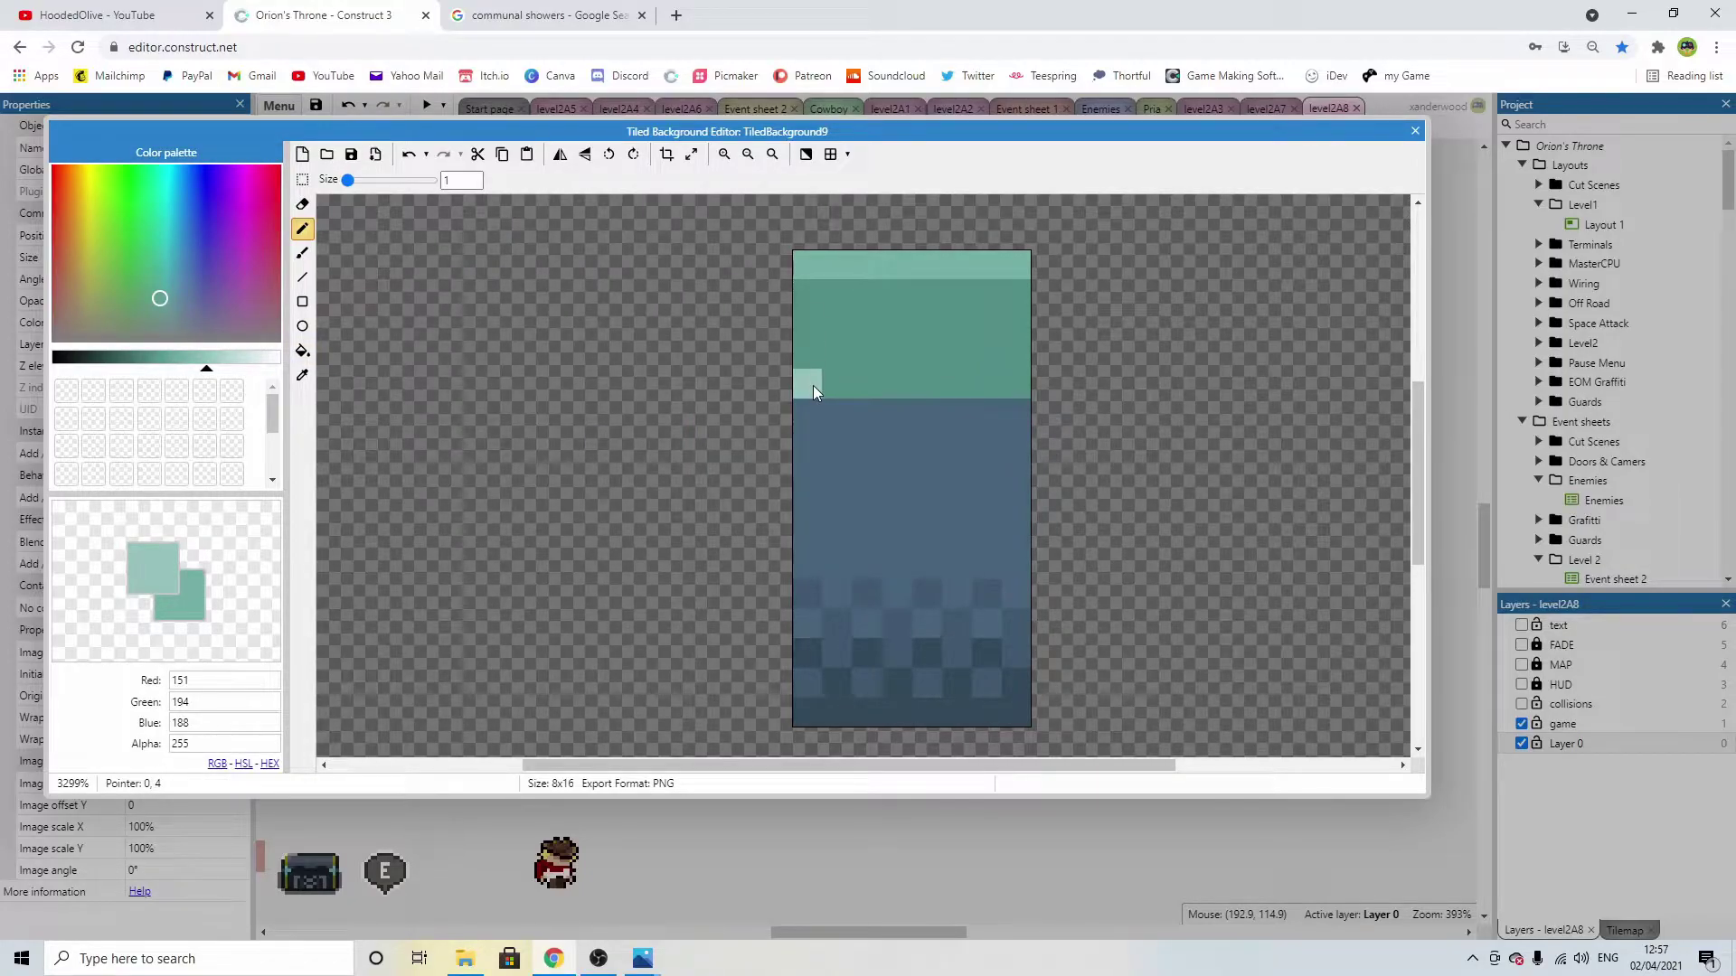
{"action": "left_click_drag", "start_coordinate": [810, 414], "coordinate": [938, 416]}
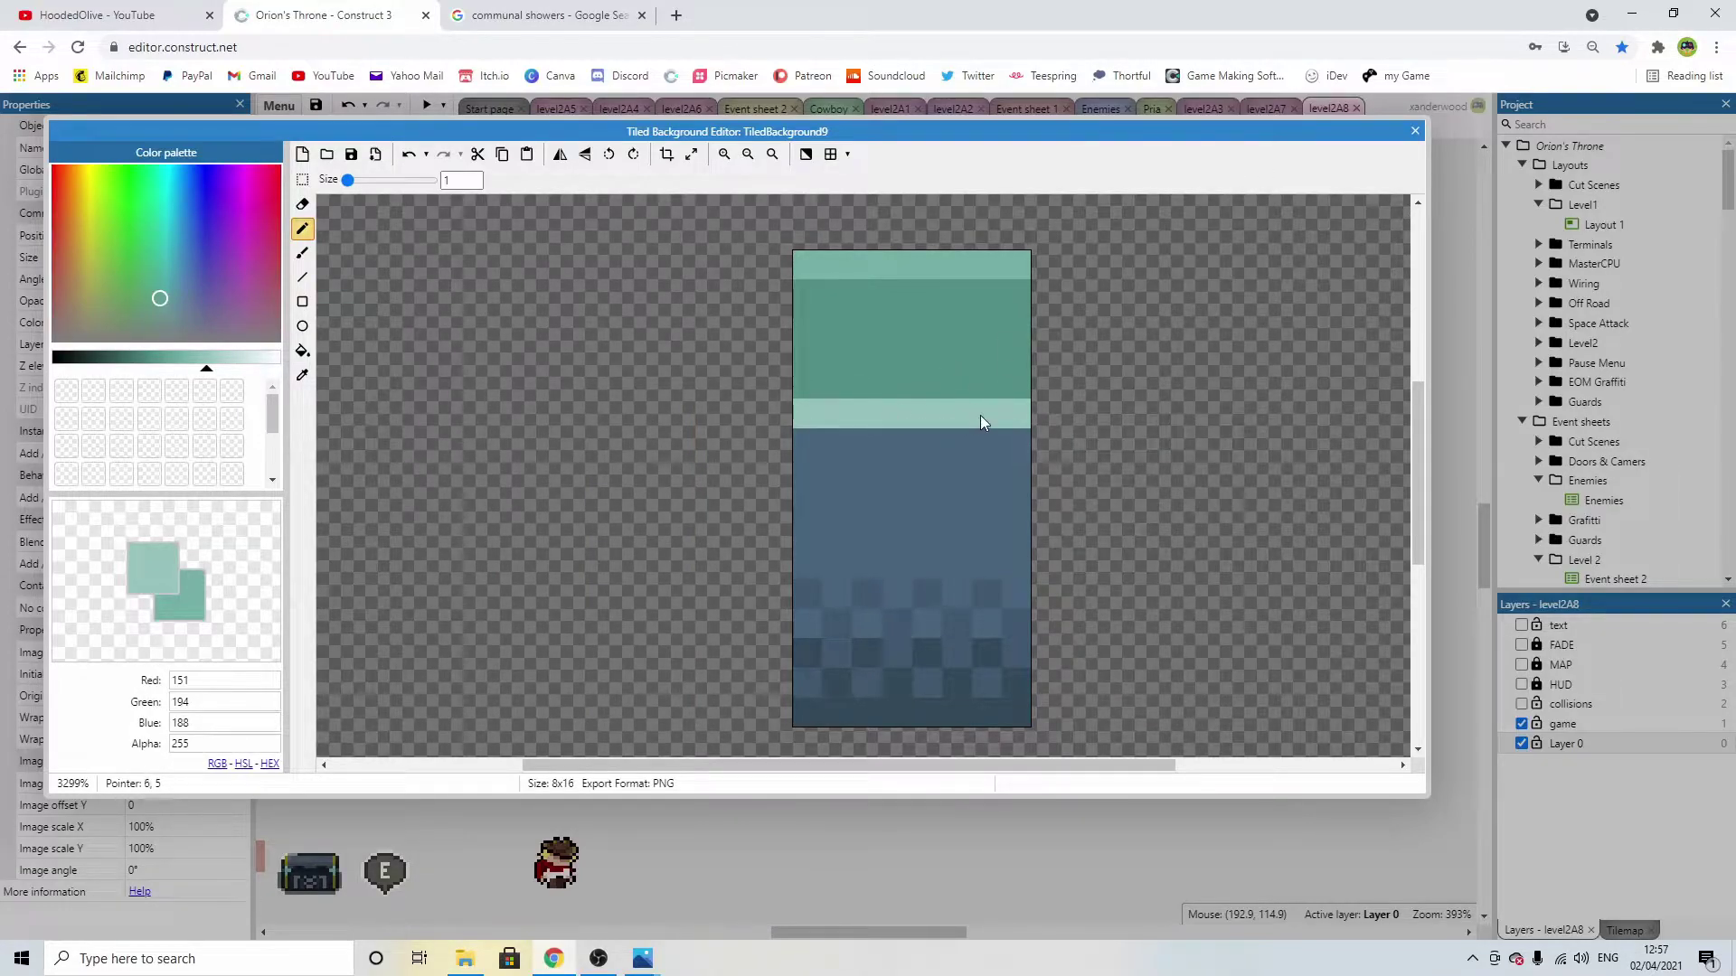
Add near-white highlight pixels, RGB 227, 238, 237, to the pale teal row and return to the layout.
{"action": "left_click", "coordinate": [261, 358]}
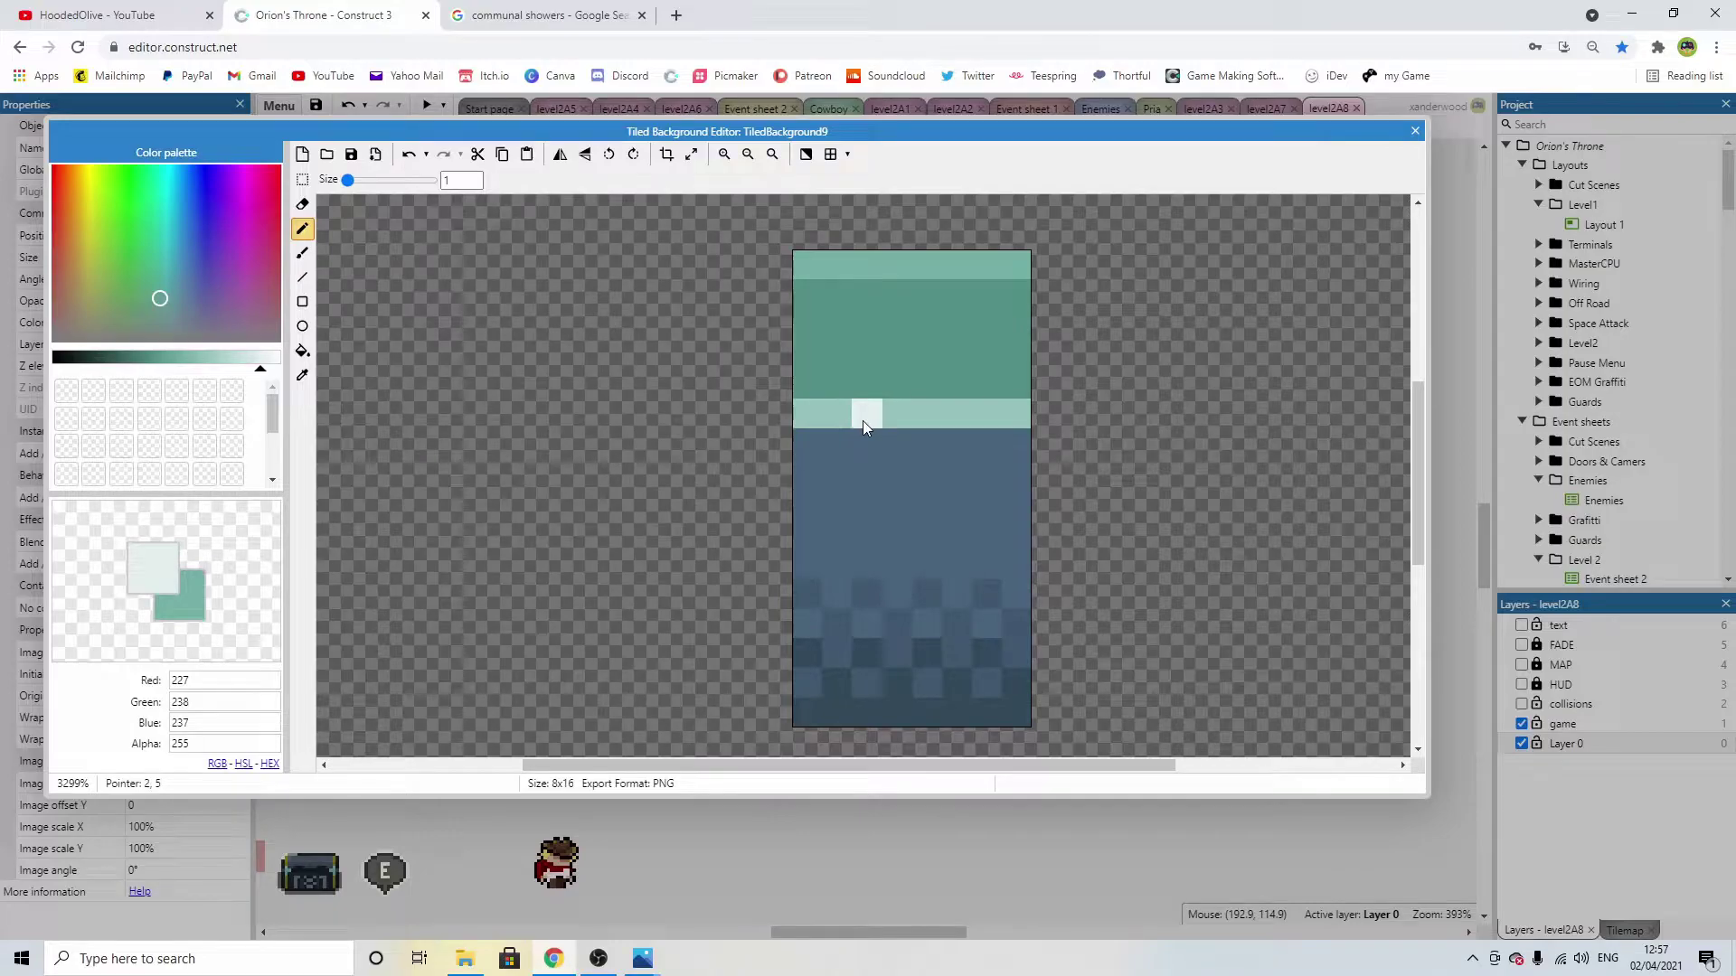
{"action": "left_click", "coordinate": [863, 417]}
{"action": "left_click", "coordinate": [922, 418]}
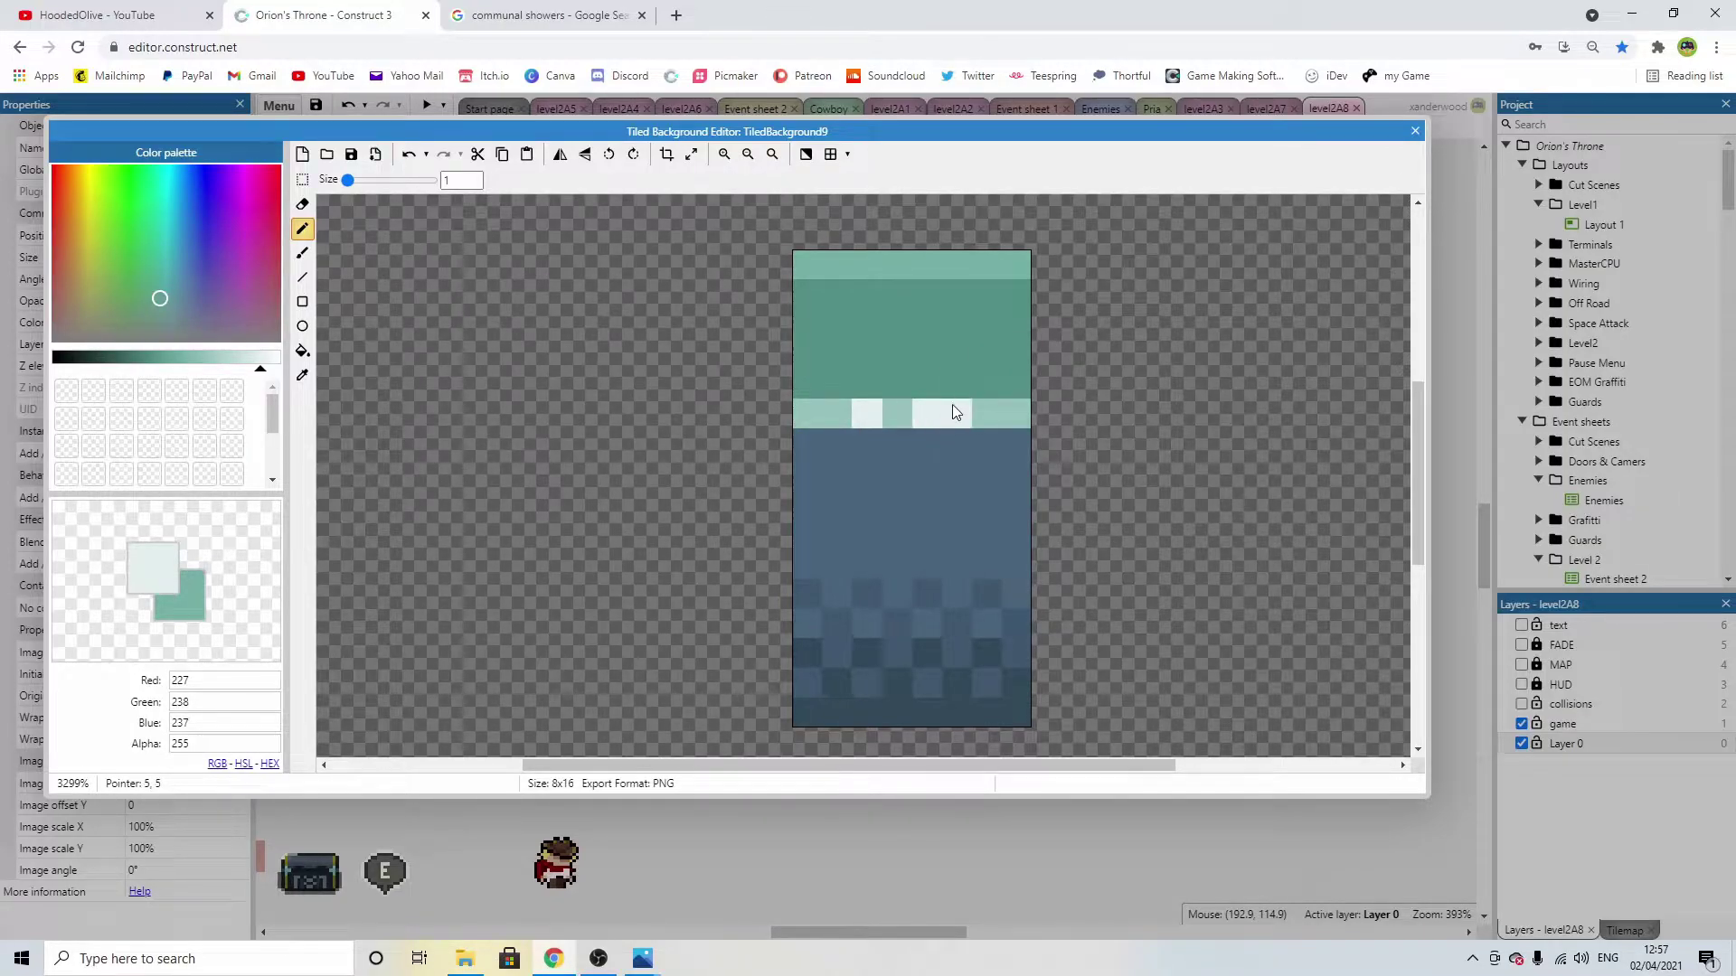
{"action": "left_click", "coordinate": [1415, 131]}
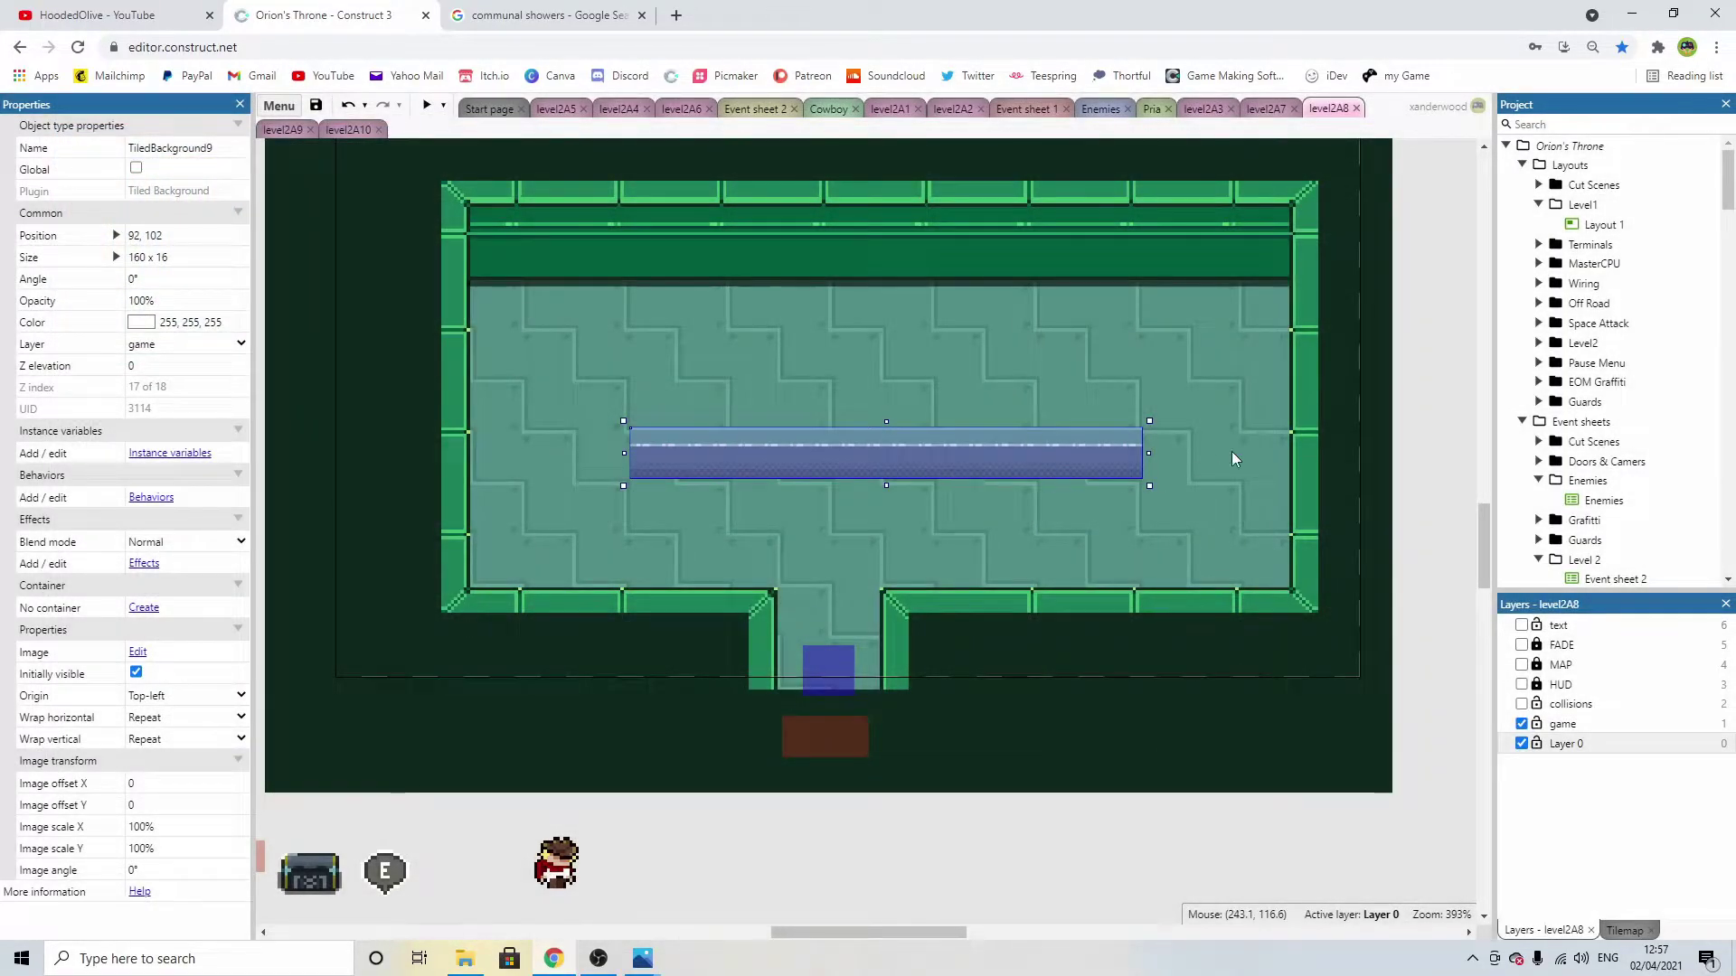
{"action": "left_click", "coordinate": [1419, 433]}
{"action": "scroll", "coordinate": [1097, 441], "scroll_direction": "down", "scroll_amount": 4, "text": "ctrl"}
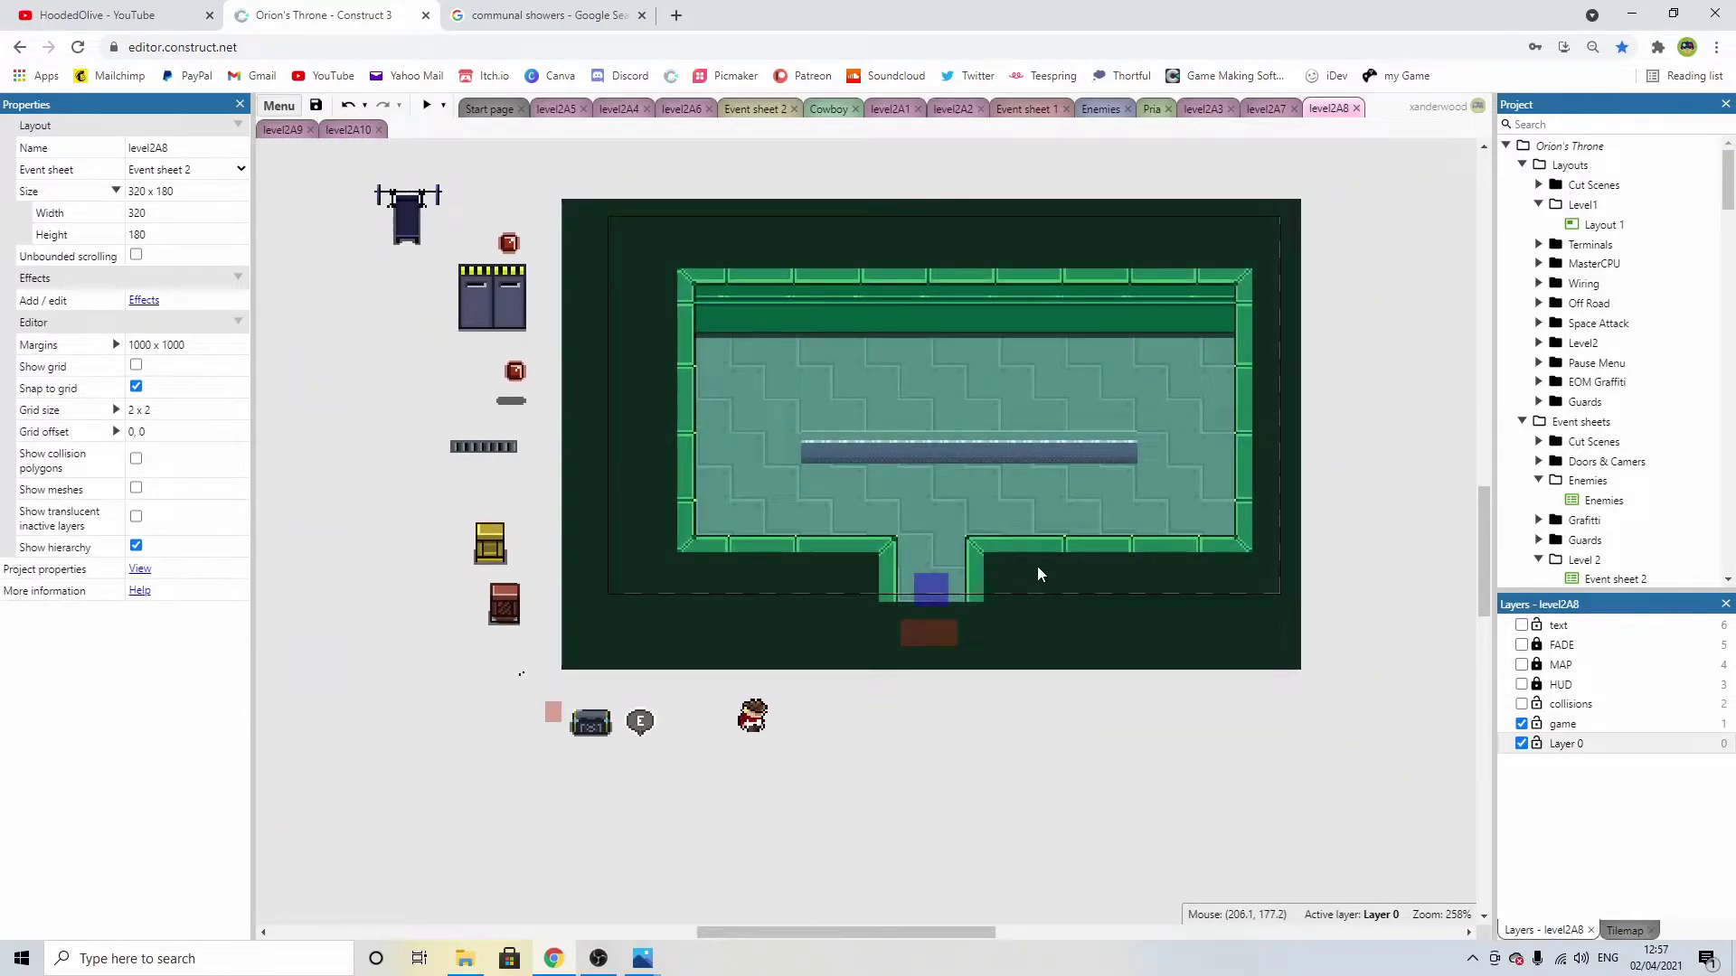
{"action": "scroll", "coordinate": [1000, 535], "scroll_direction": "up", "scroll_amount": 5, "text": "ctrl"}
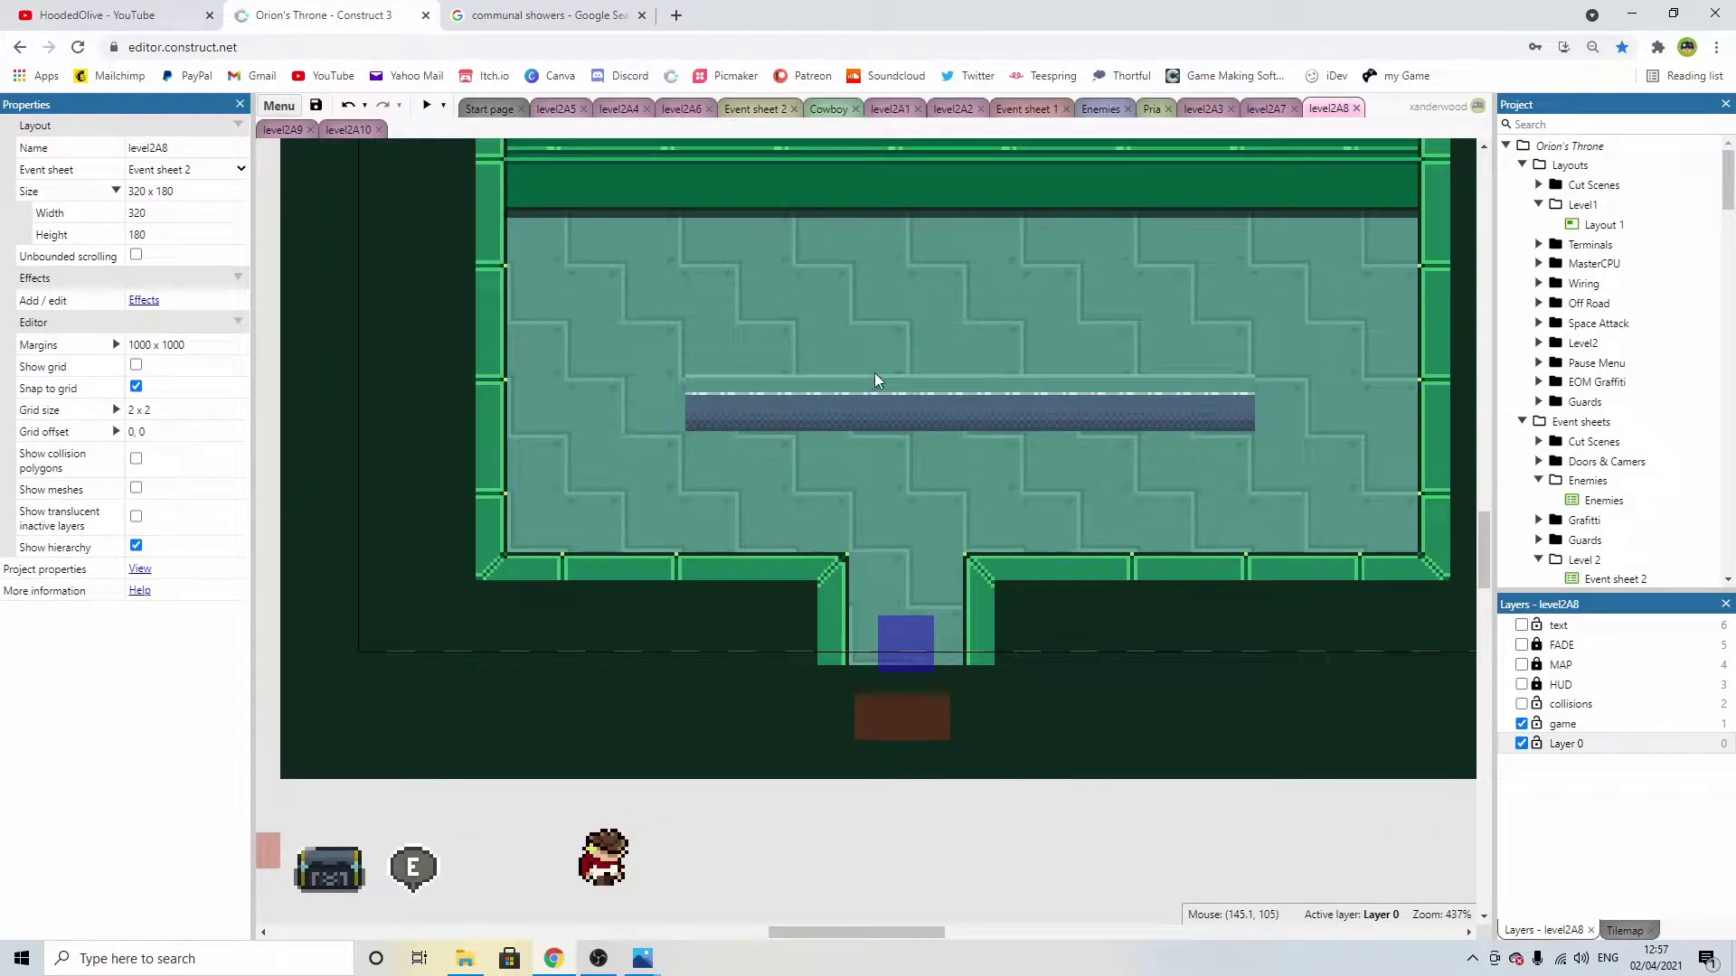
Recolour the partition tile's upper band to blue RGB 99, 133, 162 and its top row to RGB 75, 103, 127, then close the image.
{"action": "double_click", "coordinate": [931, 405]}
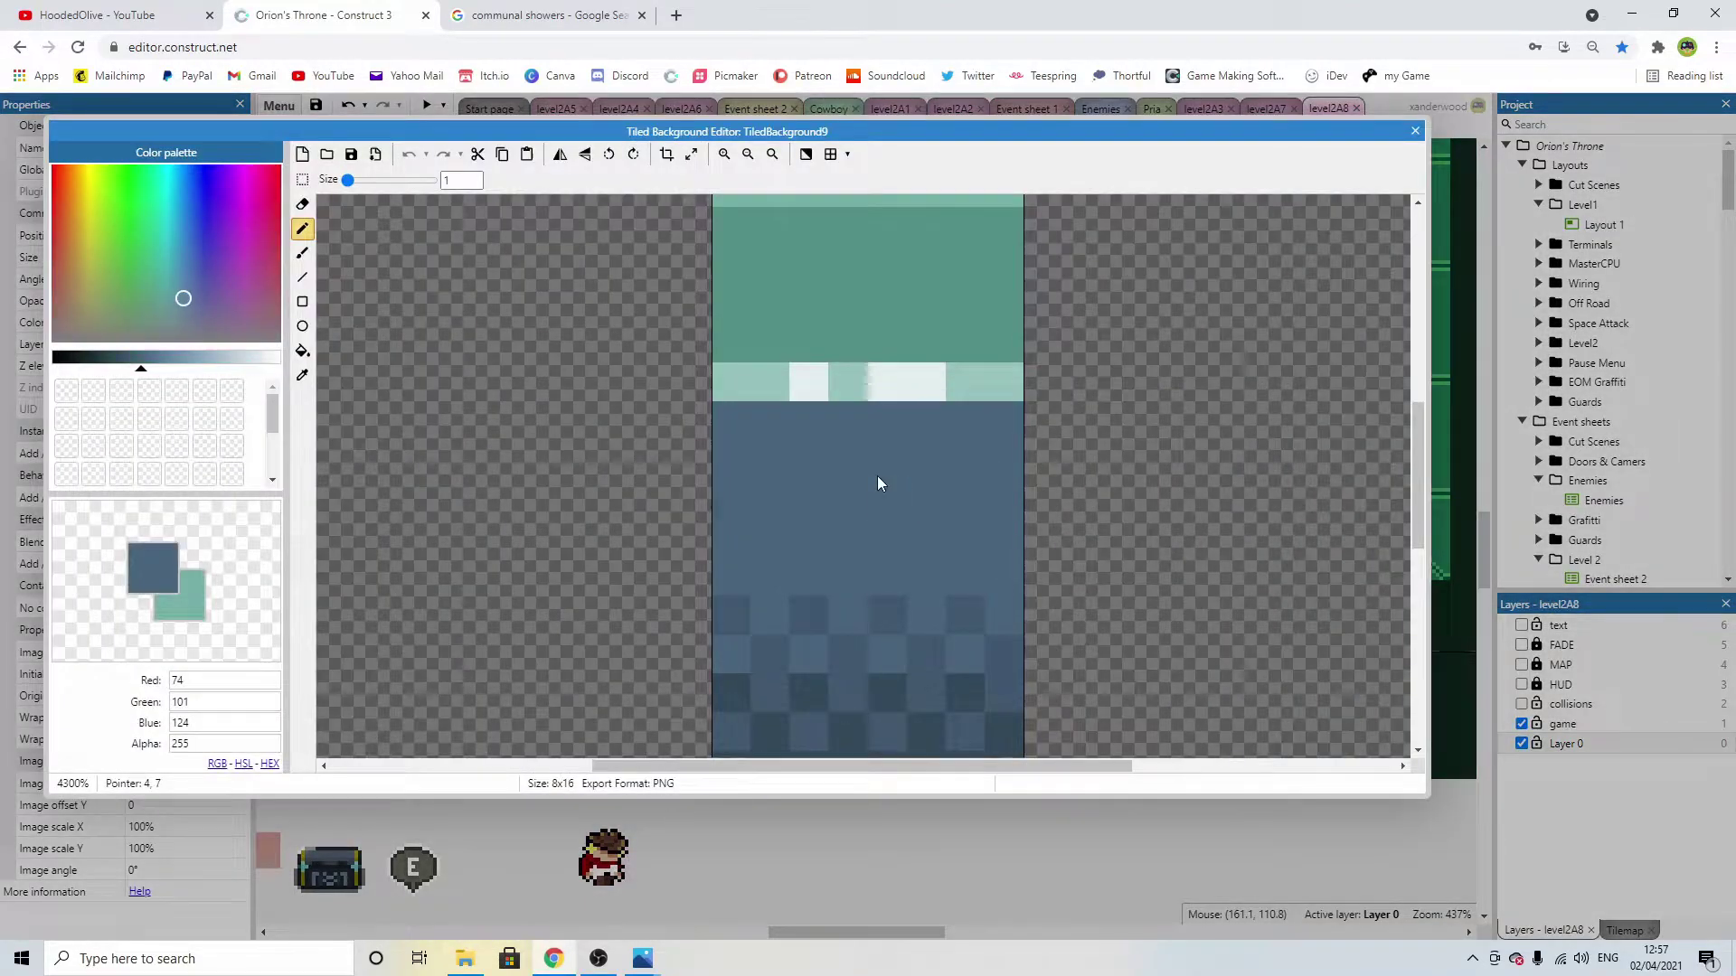
{"action": "left_click_drag", "start_coordinate": [149, 358], "coordinate": [169, 358]}
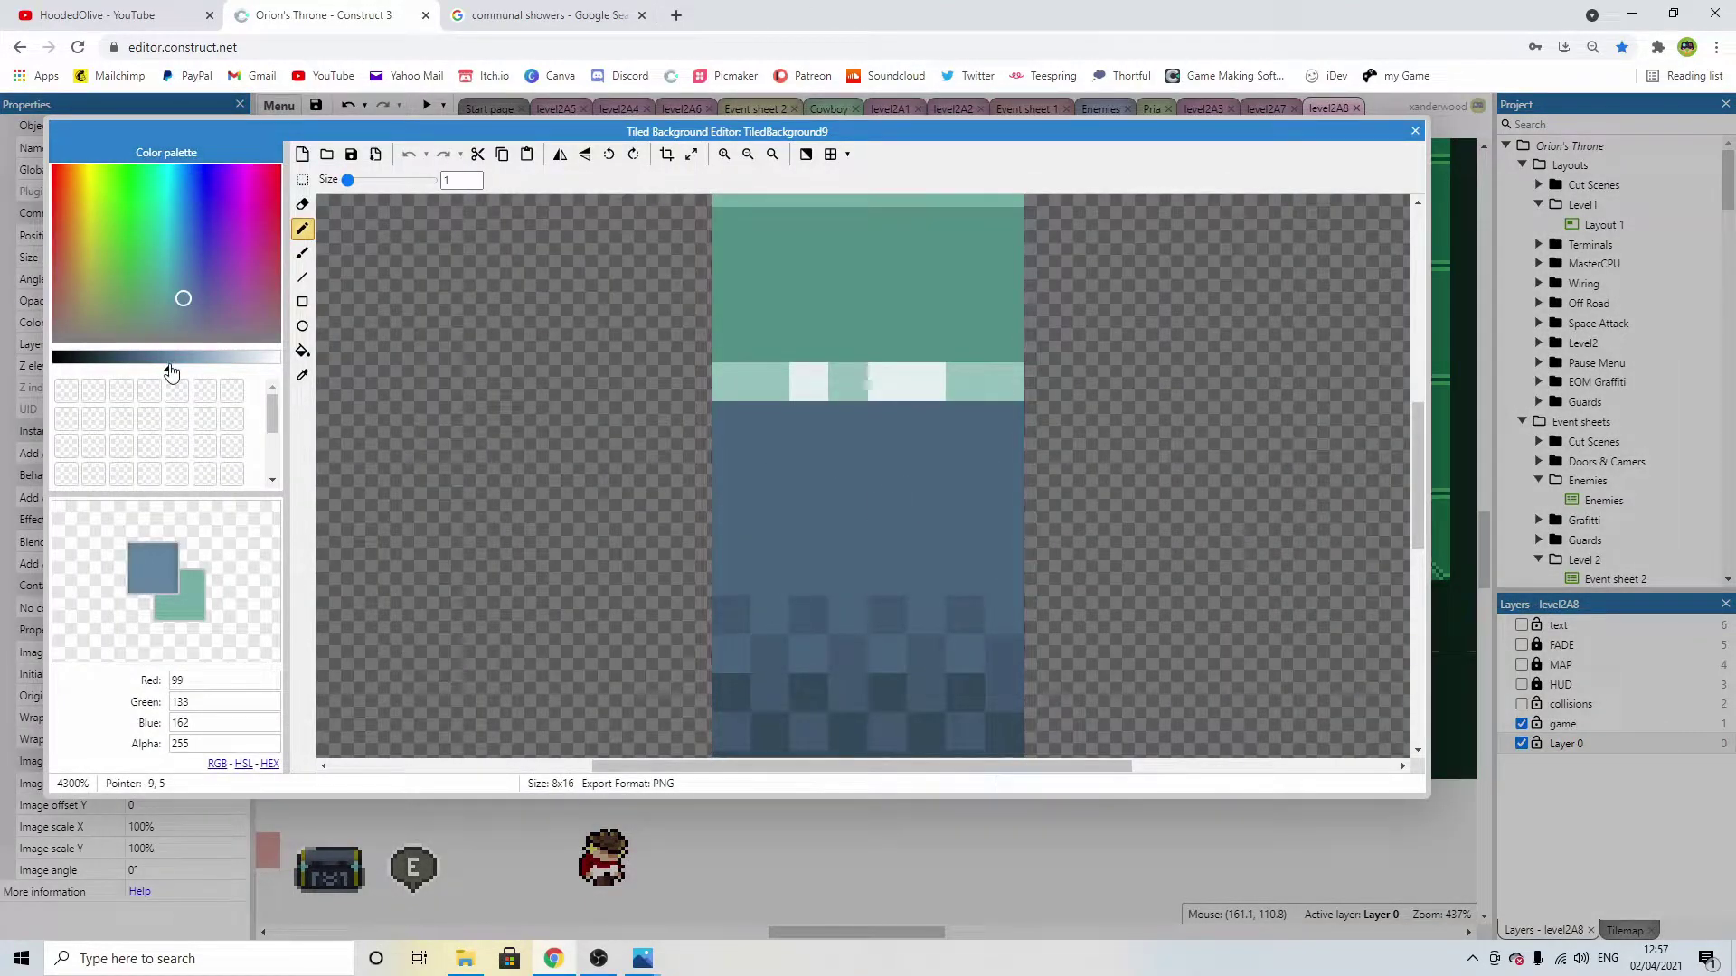
{"action": "left_click", "coordinate": [302, 351]}
{"action": "left_click", "coordinate": [852, 302]}
{"action": "scroll", "coordinate": [852, 362], "scroll_direction": "up", "scroll_amount": 1}
{"action": "left_click_drag", "start_coordinate": [164, 360], "coordinate": [142, 360]}
{"action": "left_click", "coordinate": [769, 280]}
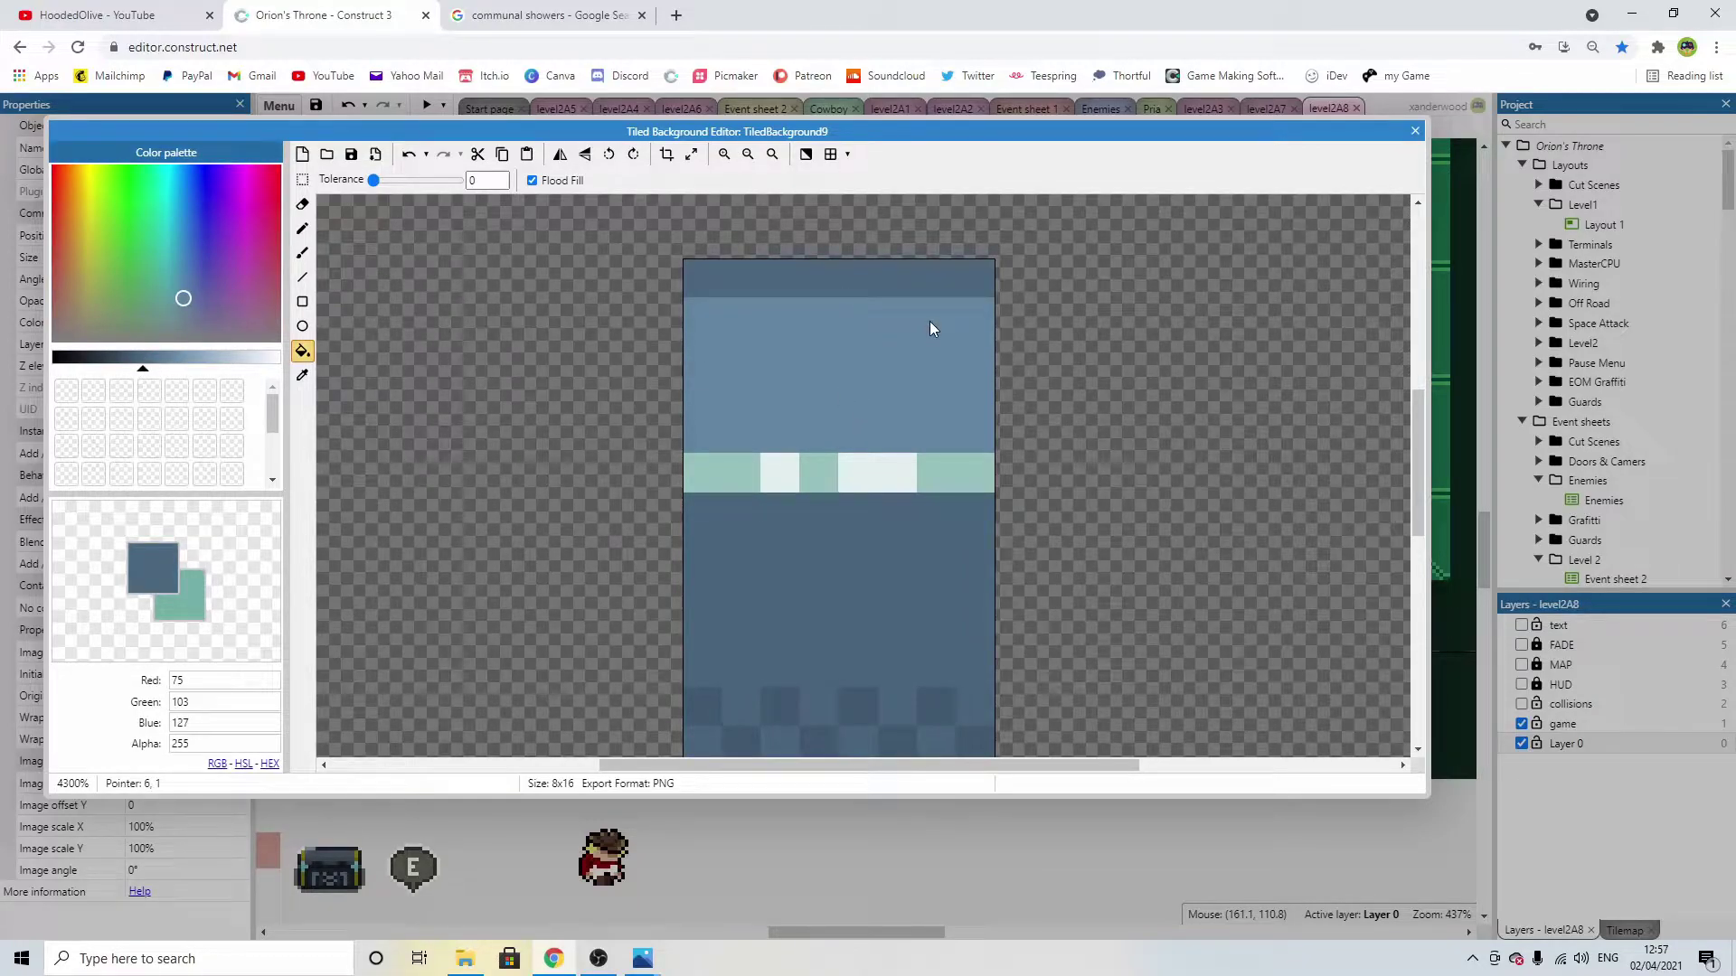
{"action": "scroll", "coordinate": [930, 322], "scroll_direction": "down", "scroll_amount": 3, "text": "ctrl"}
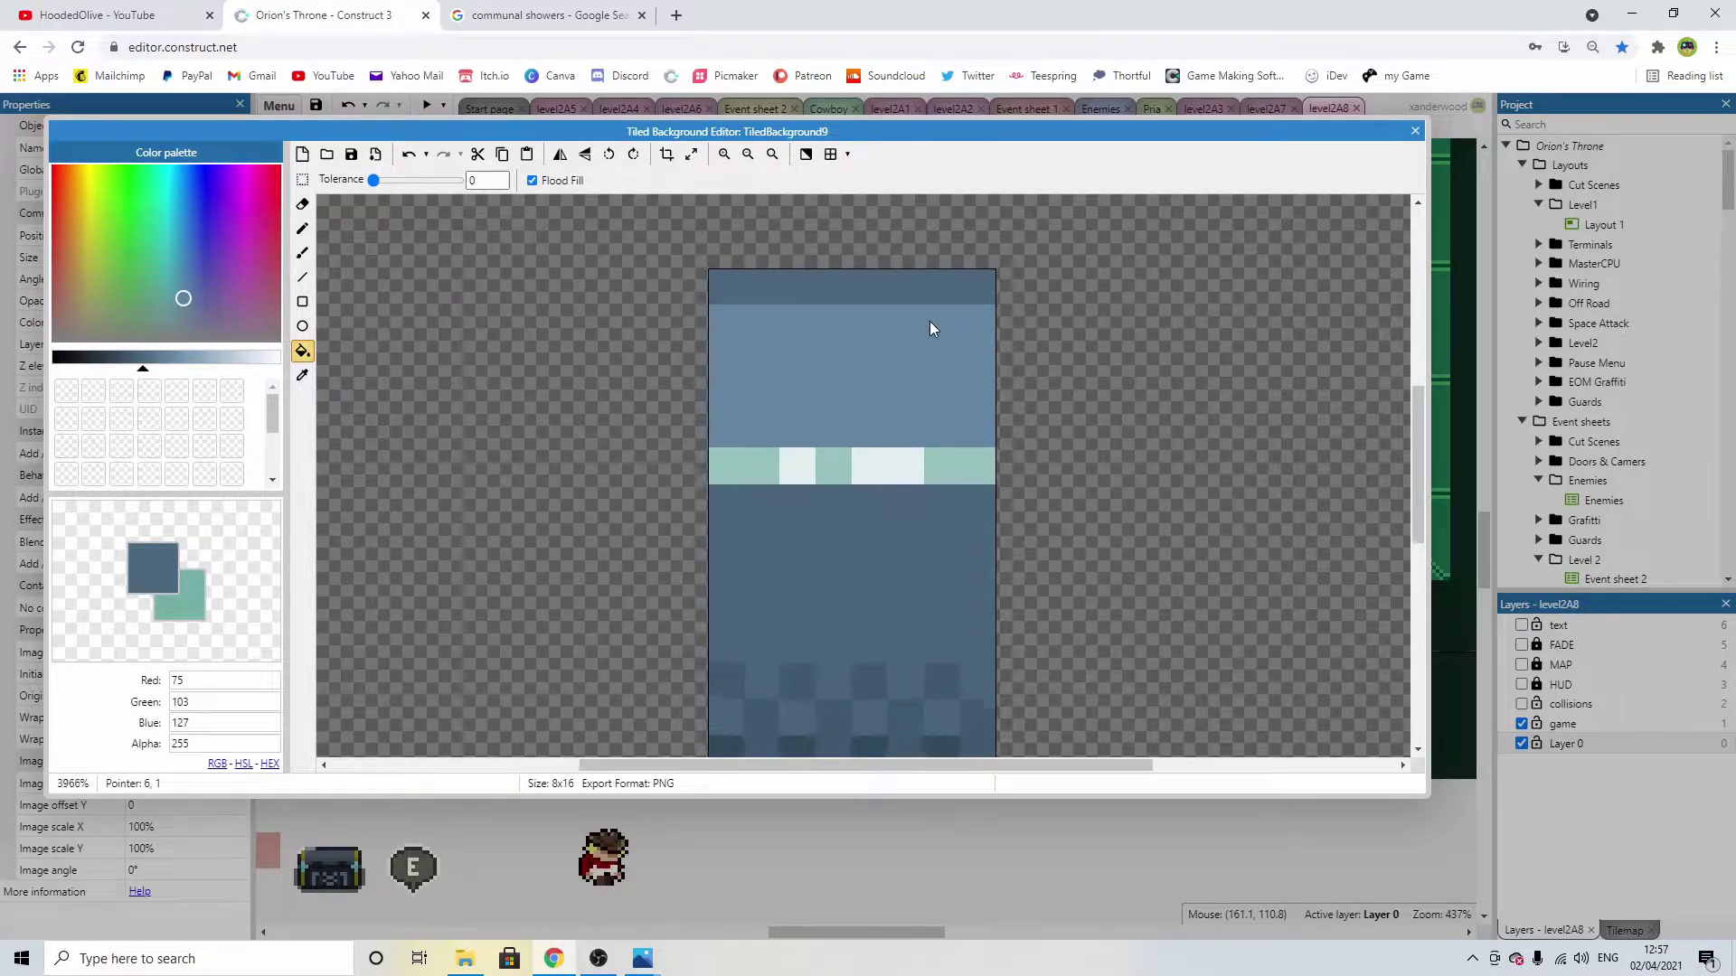
{"action": "left_click", "coordinate": [1415, 131]}
{"action": "scroll", "coordinate": [1171, 366], "scroll_direction": "down", "scroll_amount": 3, "text": "ctrl"}
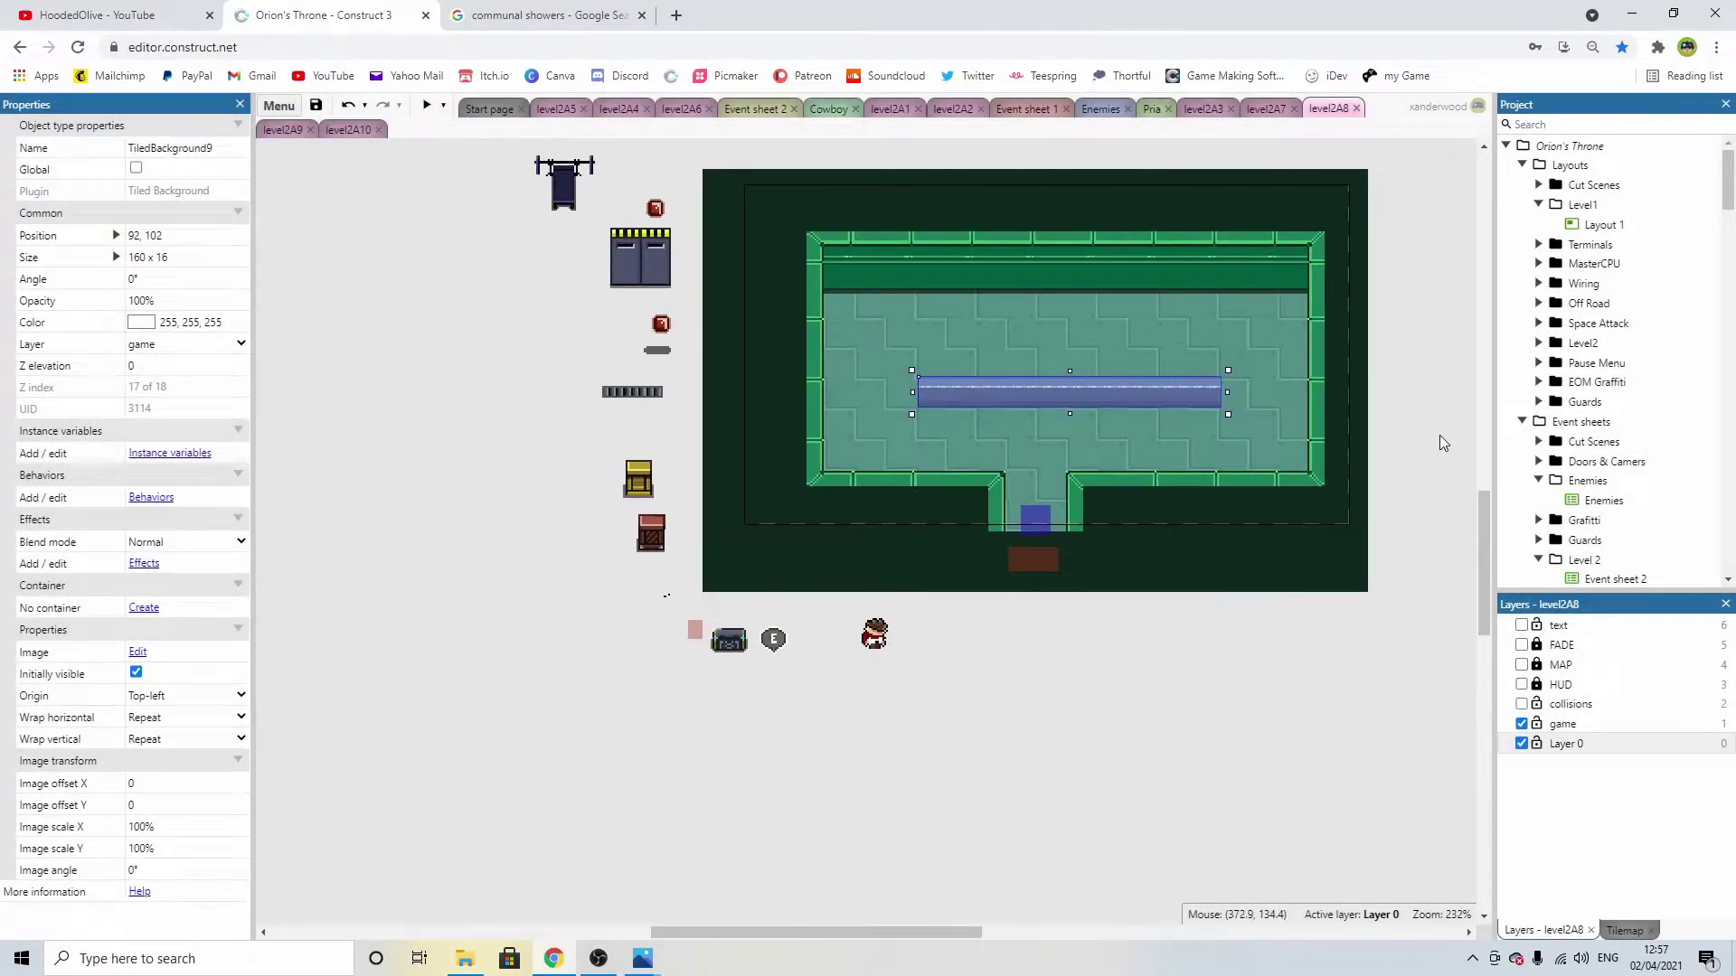
{"action": "left_click", "coordinate": [1445, 437]}
Paint over the wider near-white highlight with pale teal RGB 151, 194, 188, keeping a single highlight pixel, and return to the layout.
{"action": "scroll", "coordinate": [1109, 431], "scroll_direction": "up", "scroll_amount": 3, "text": "ctrl"}
{"action": "scroll", "coordinate": [989, 346], "scroll_direction": "down", "scroll_amount": 2, "text": "ctrl"}
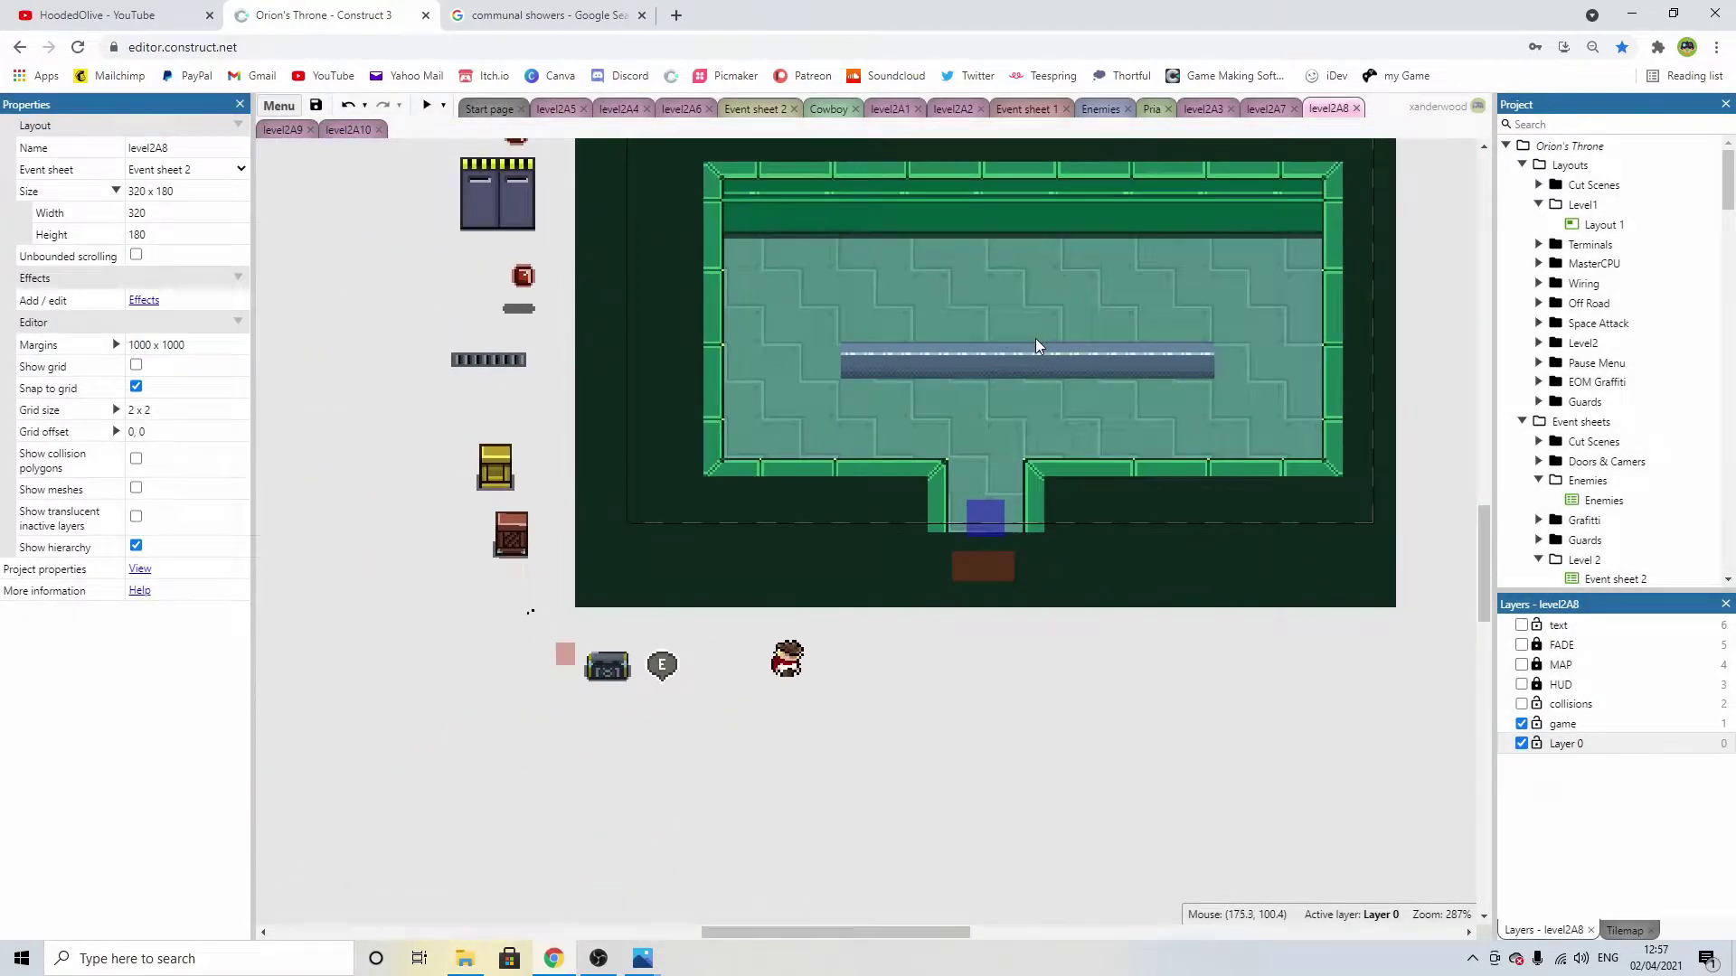
{"action": "scroll", "coordinate": [1031, 357], "scroll_direction": "up", "scroll_amount": 2, "text": "ctrl"}
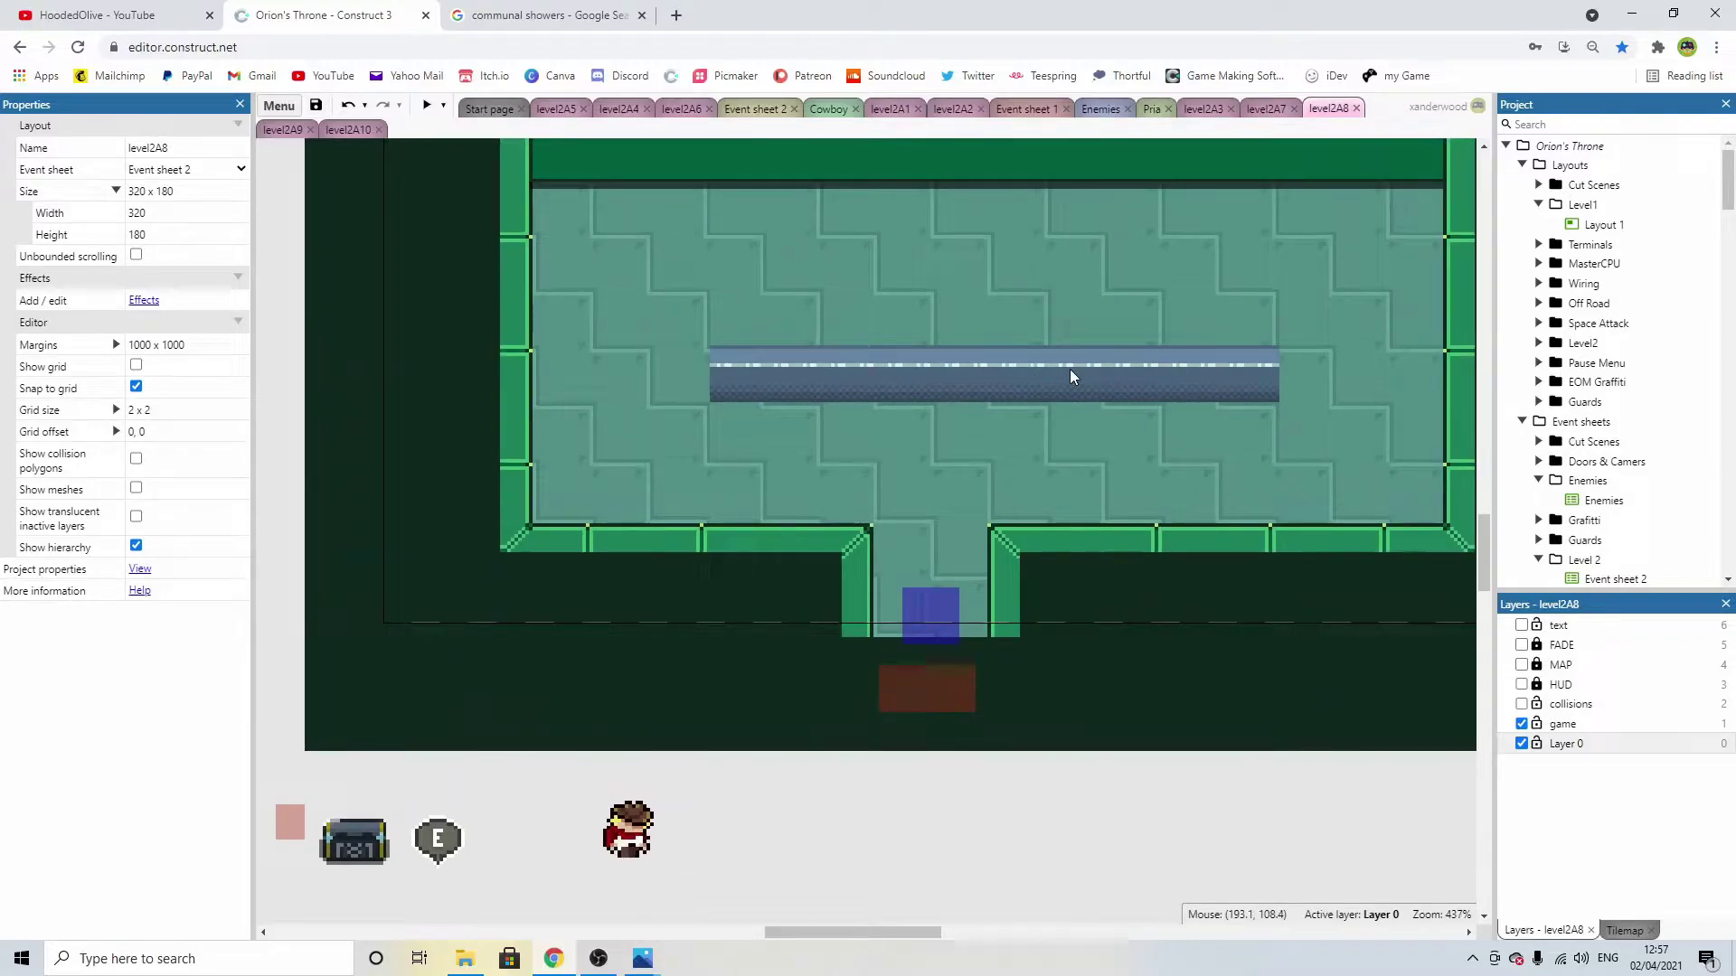
{"action": "left_click", "coordinate": [937, 361]}
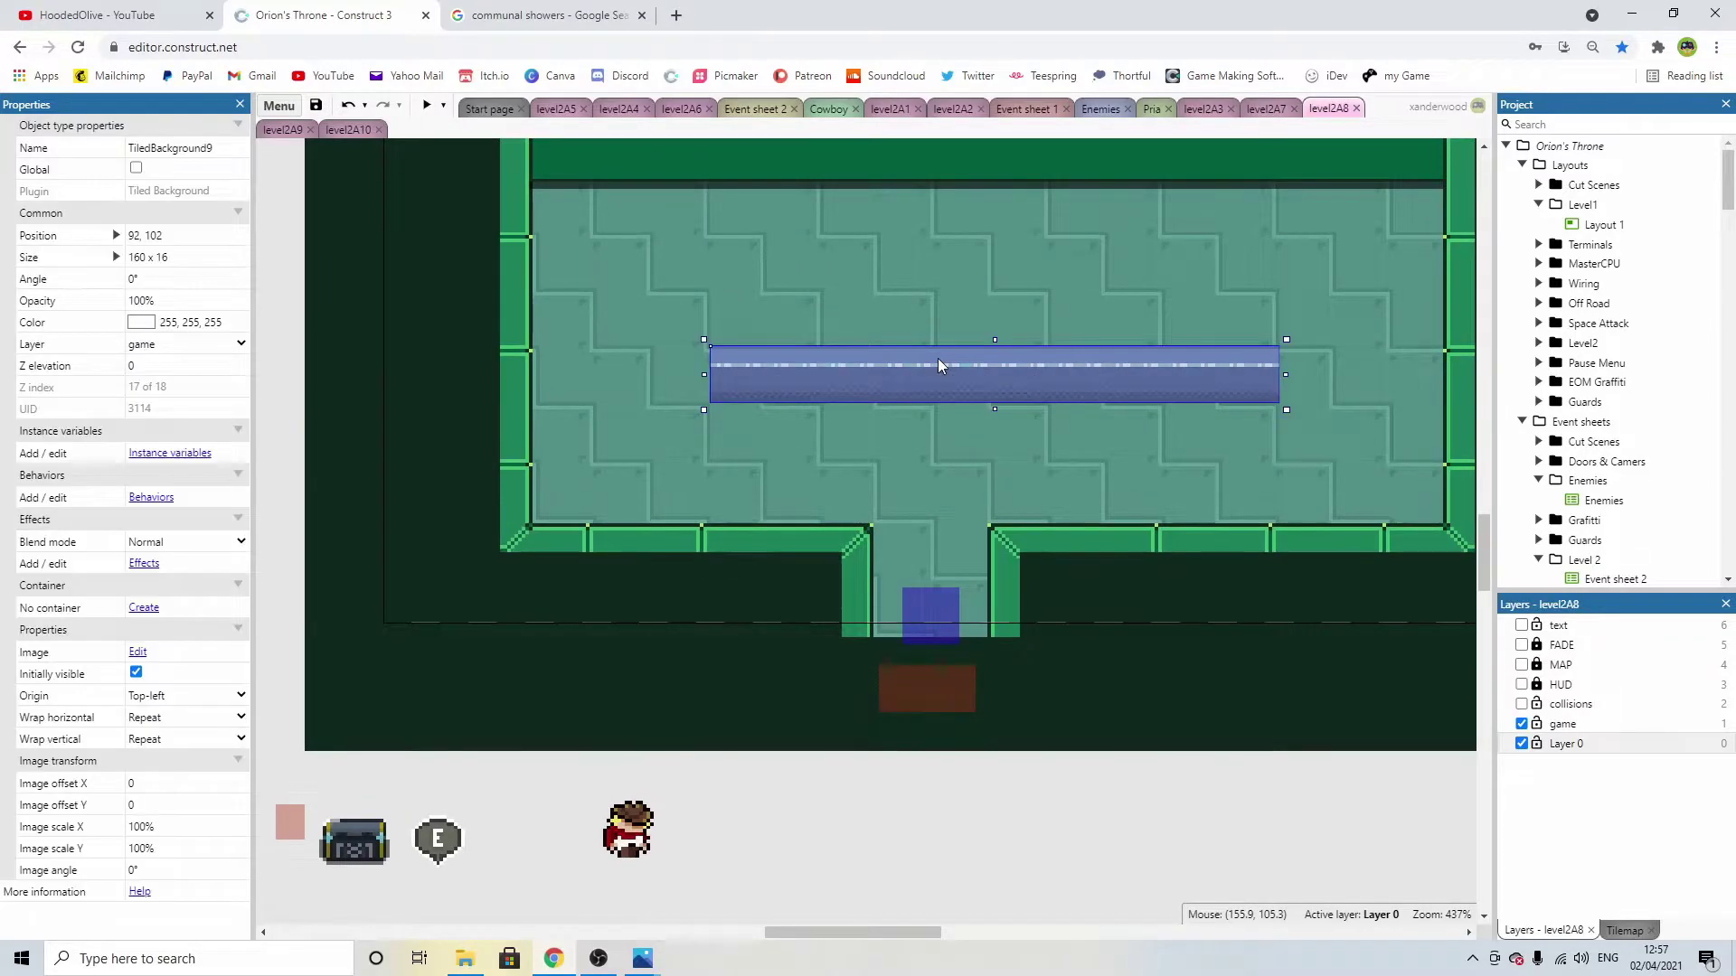
{"action": "double_click", "coordinate": [937, 361]}
{"action": "scroll", "coordinate": [929, 394], "scroll_direction": "down", "scroll_amount": 3, "text": "ctrl"}
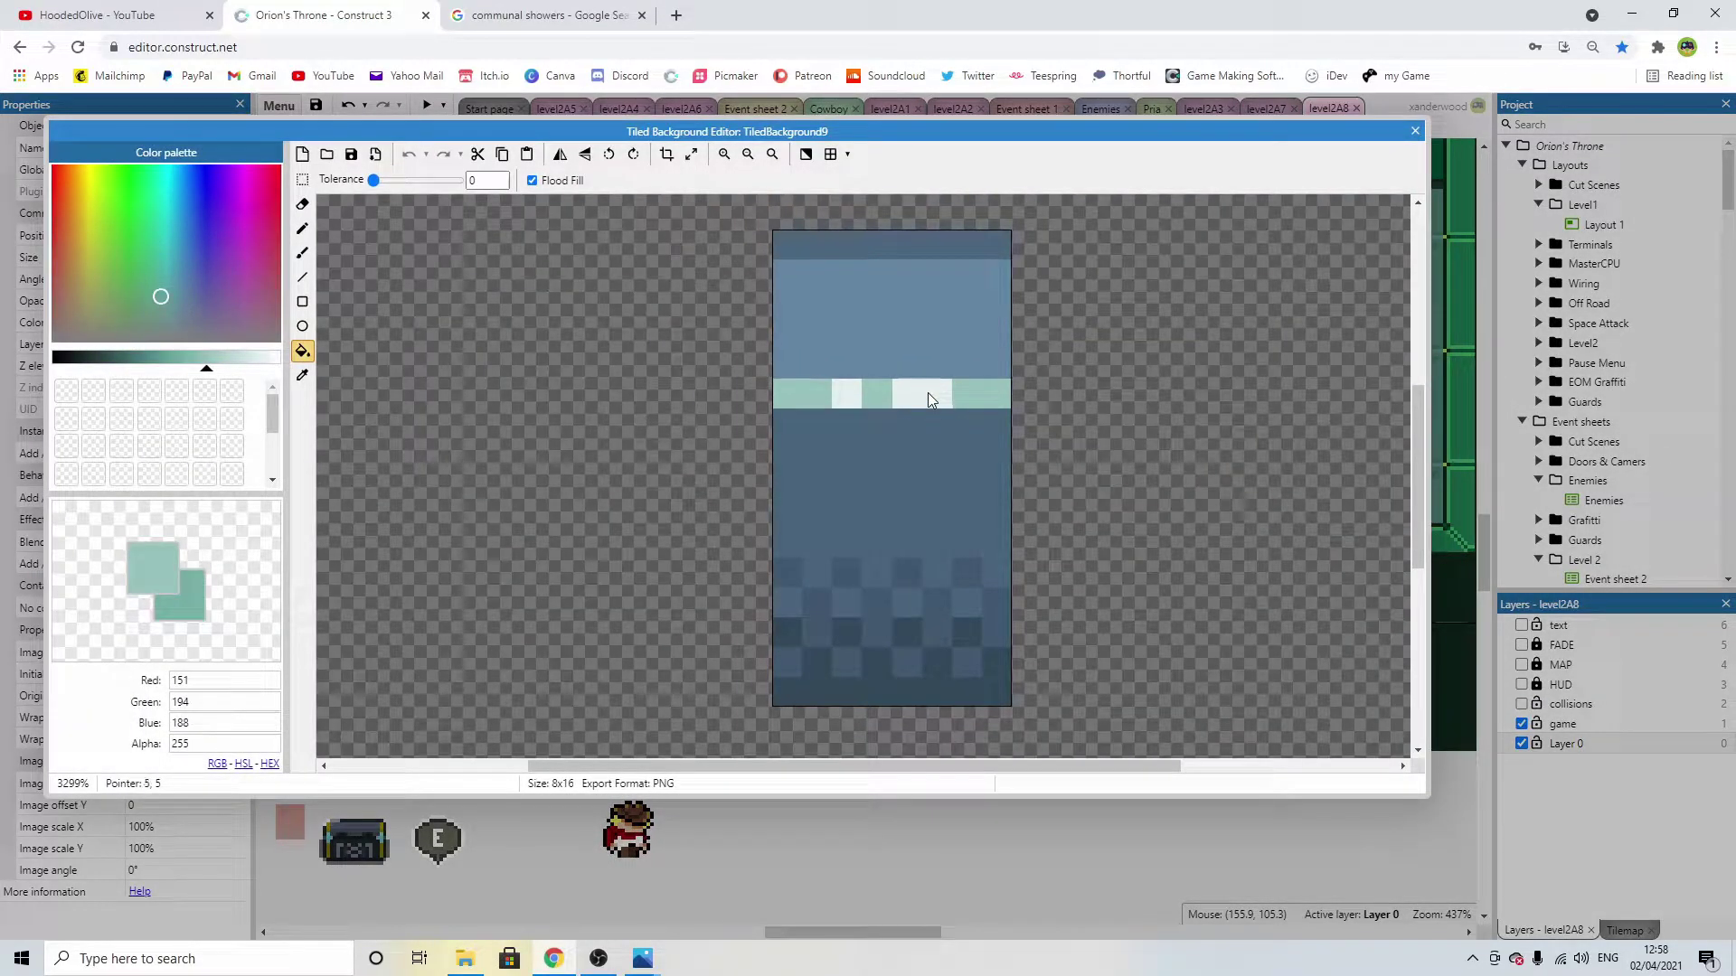
{"action": "left_click", "coordinate": [302, 228]}
{"action": "left_click", "coordinate": [799, 372]}
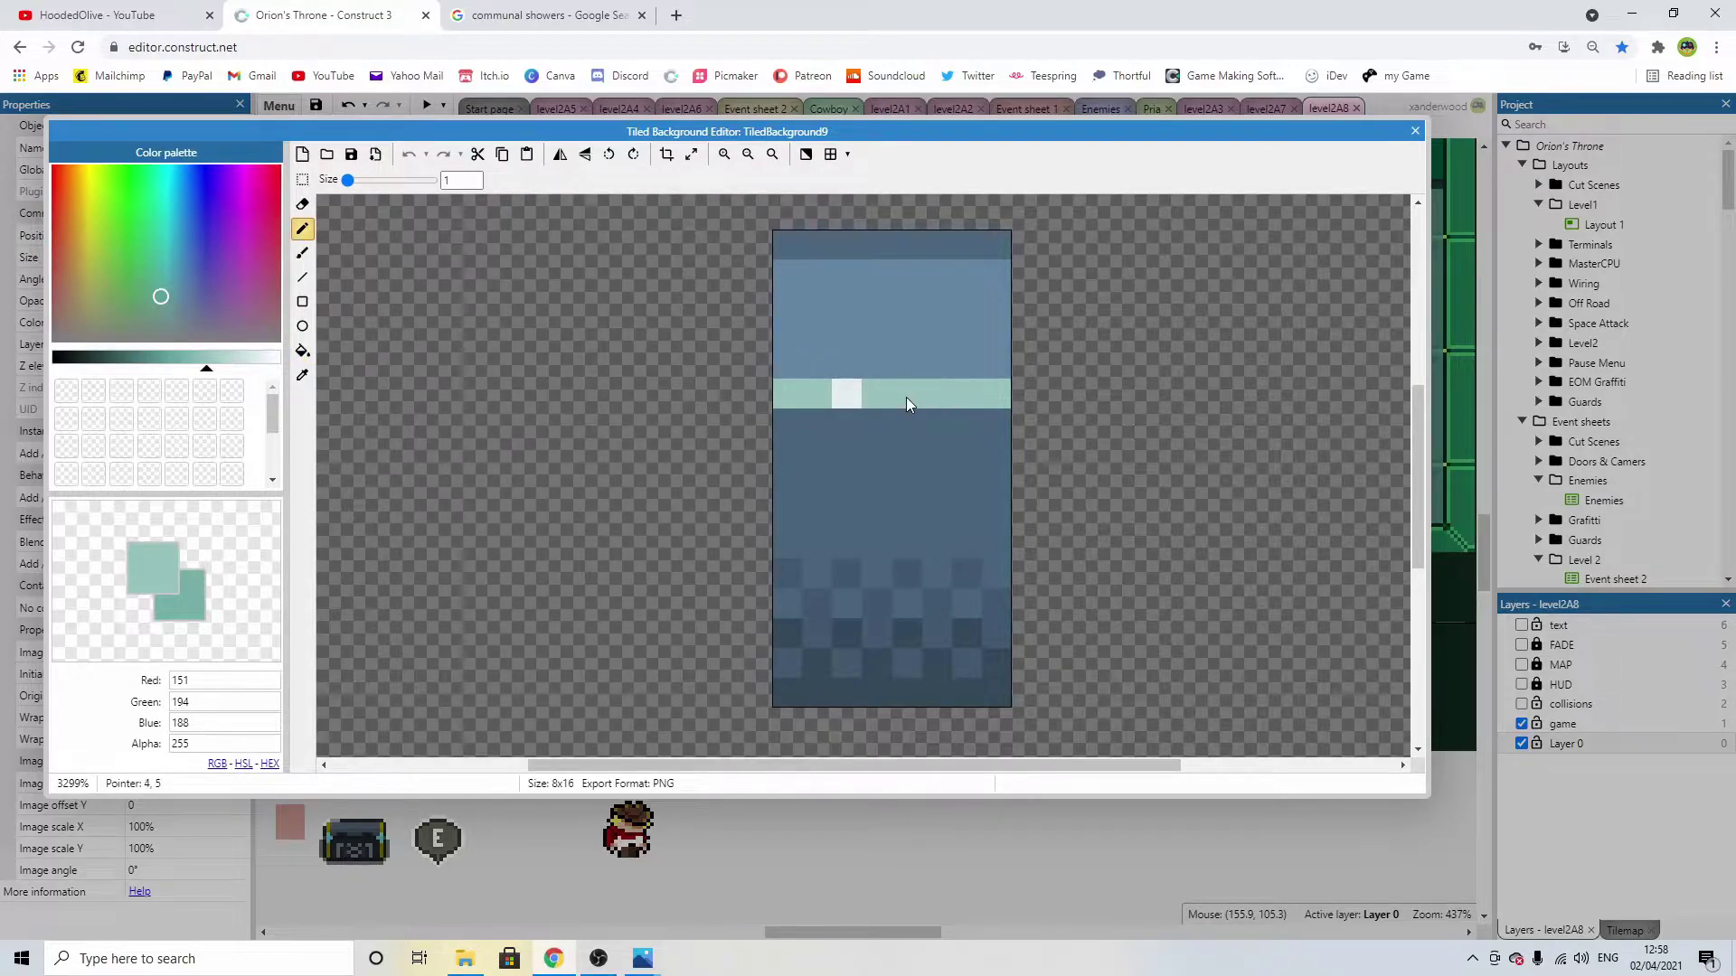
{"action": "left_click", "coordinate": [1415, 131]}
{"action": "left_click", "coordinate": [1067, 432]}
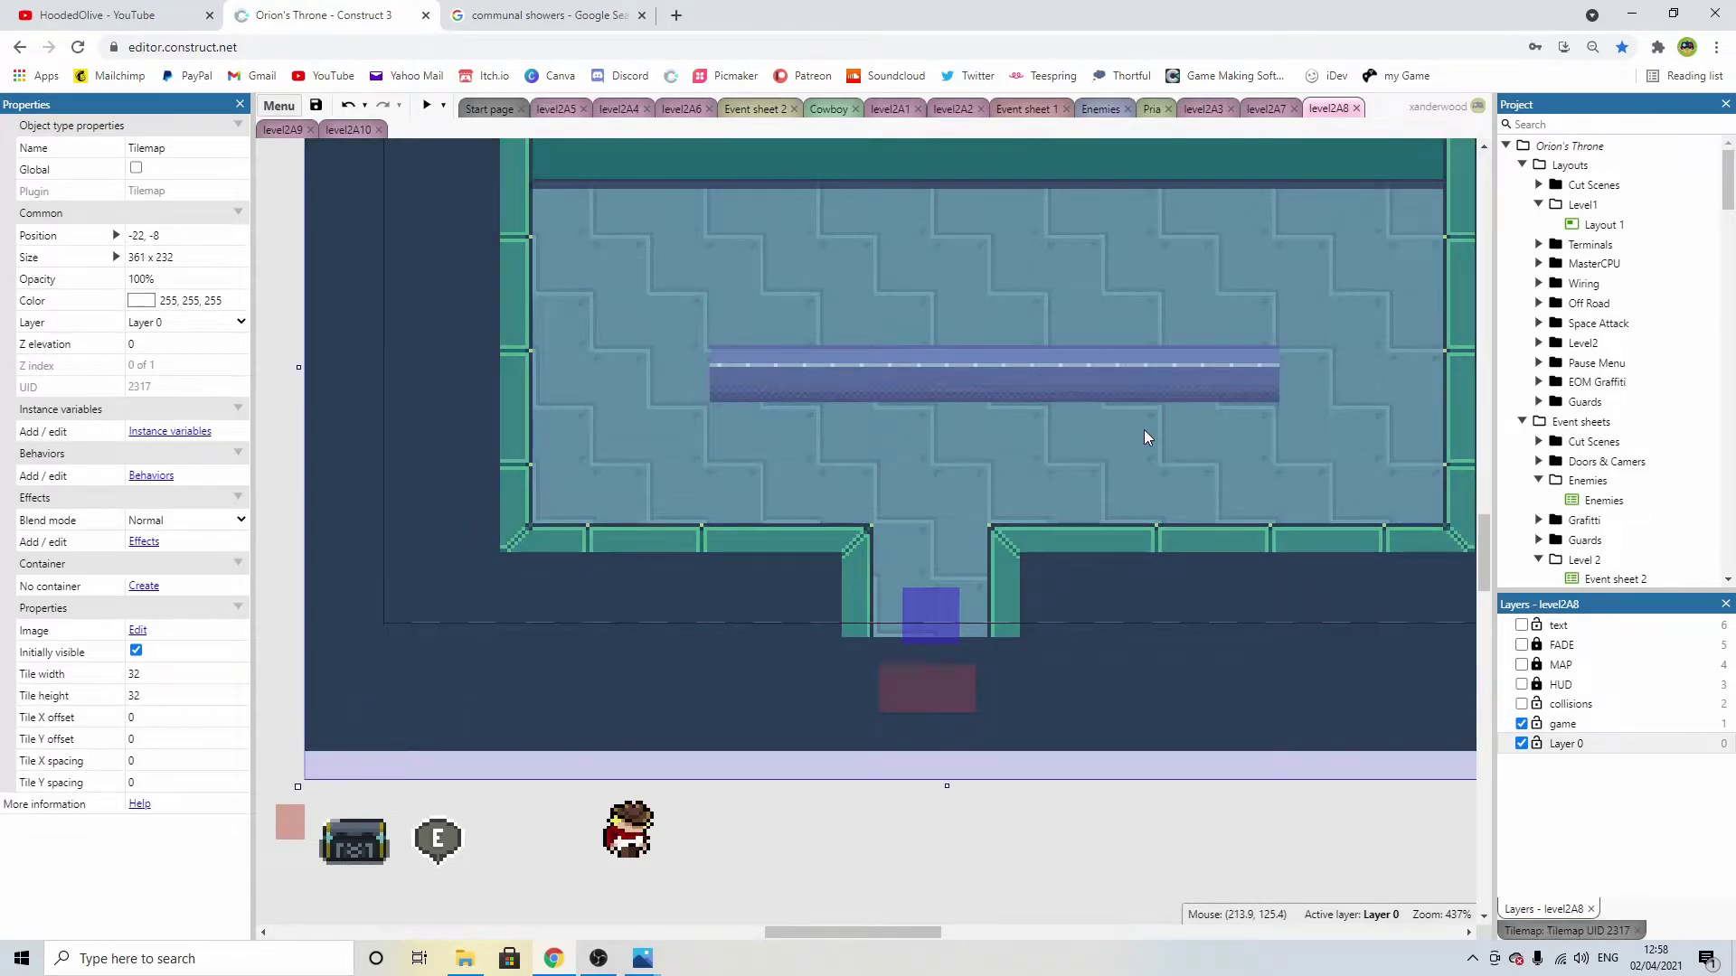
{"action": "scroll", "coordinate": [1143, 430], "scroll_direction": "down", "scroll_amount": 3, "text": "ctrl"}
{"action": "left_click", "coordinate": [1180, 624]}
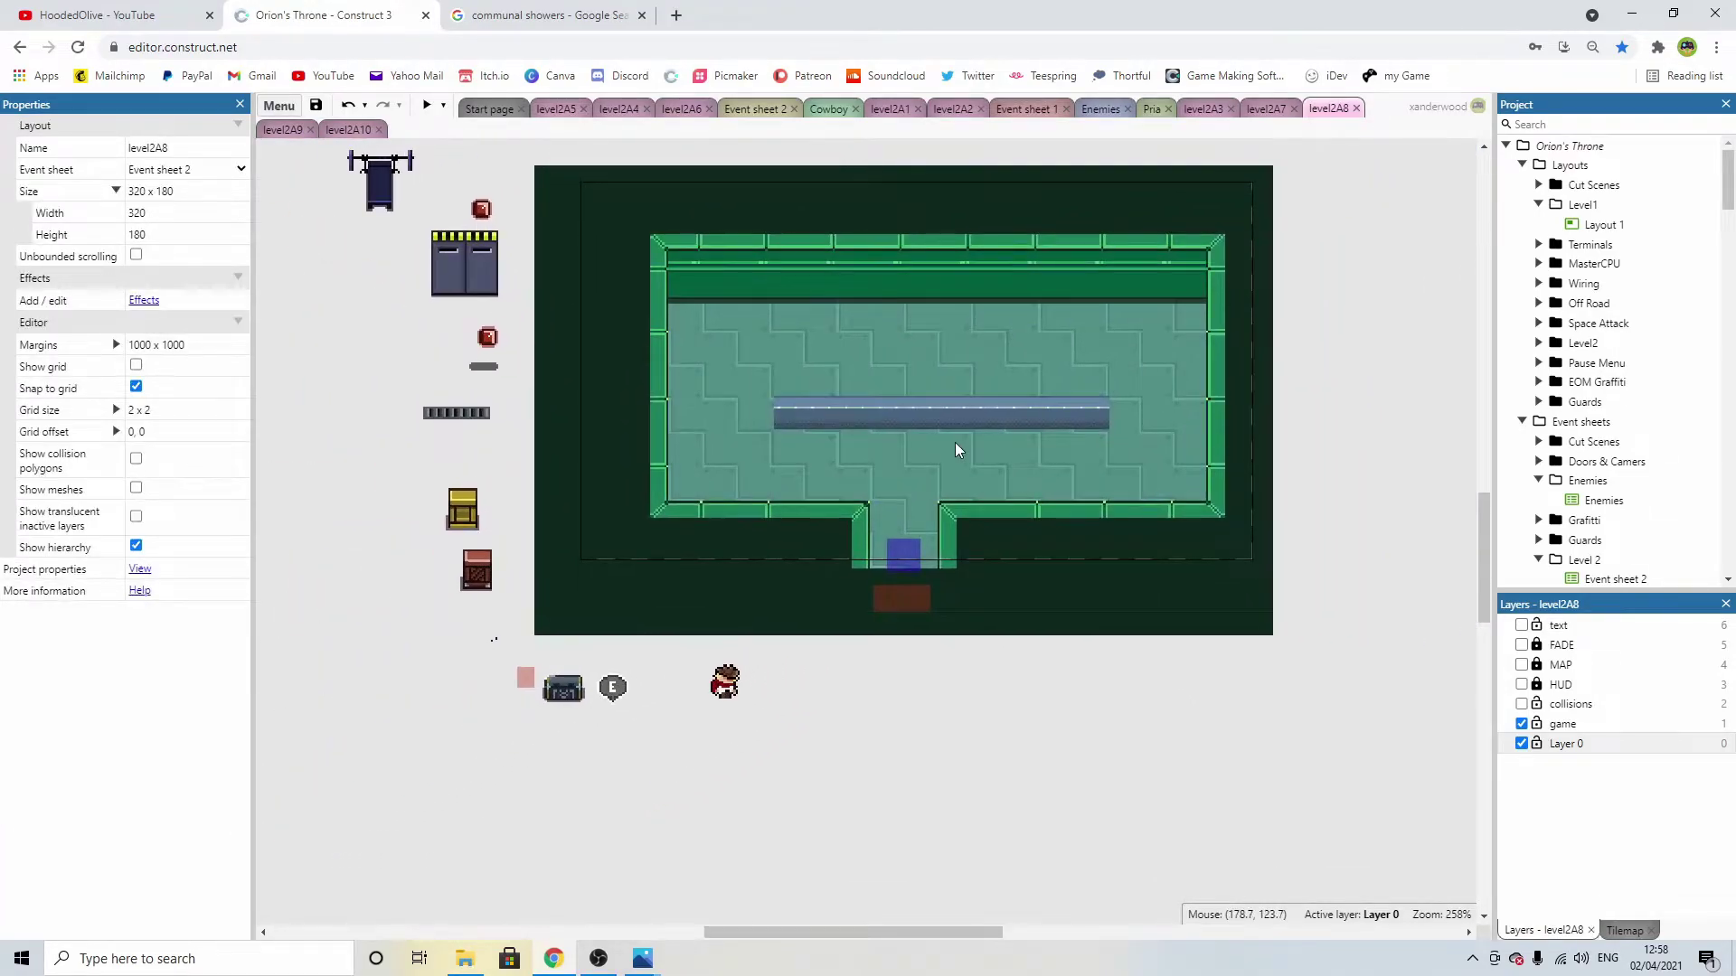
Compare the partition's shading in level2A8 with the blue lockers in level2A5, and return to level2A8.
{"action": "scroll", "coordinate": [958, 441], "scroll_direction": "up", "scroll_amount": 3, "text": "ctrl"}
{"action": "scroll", "coordinate": [962, 441], "scroll_direction": "down", "scroll_amount": 1, "text": "ctrl"}
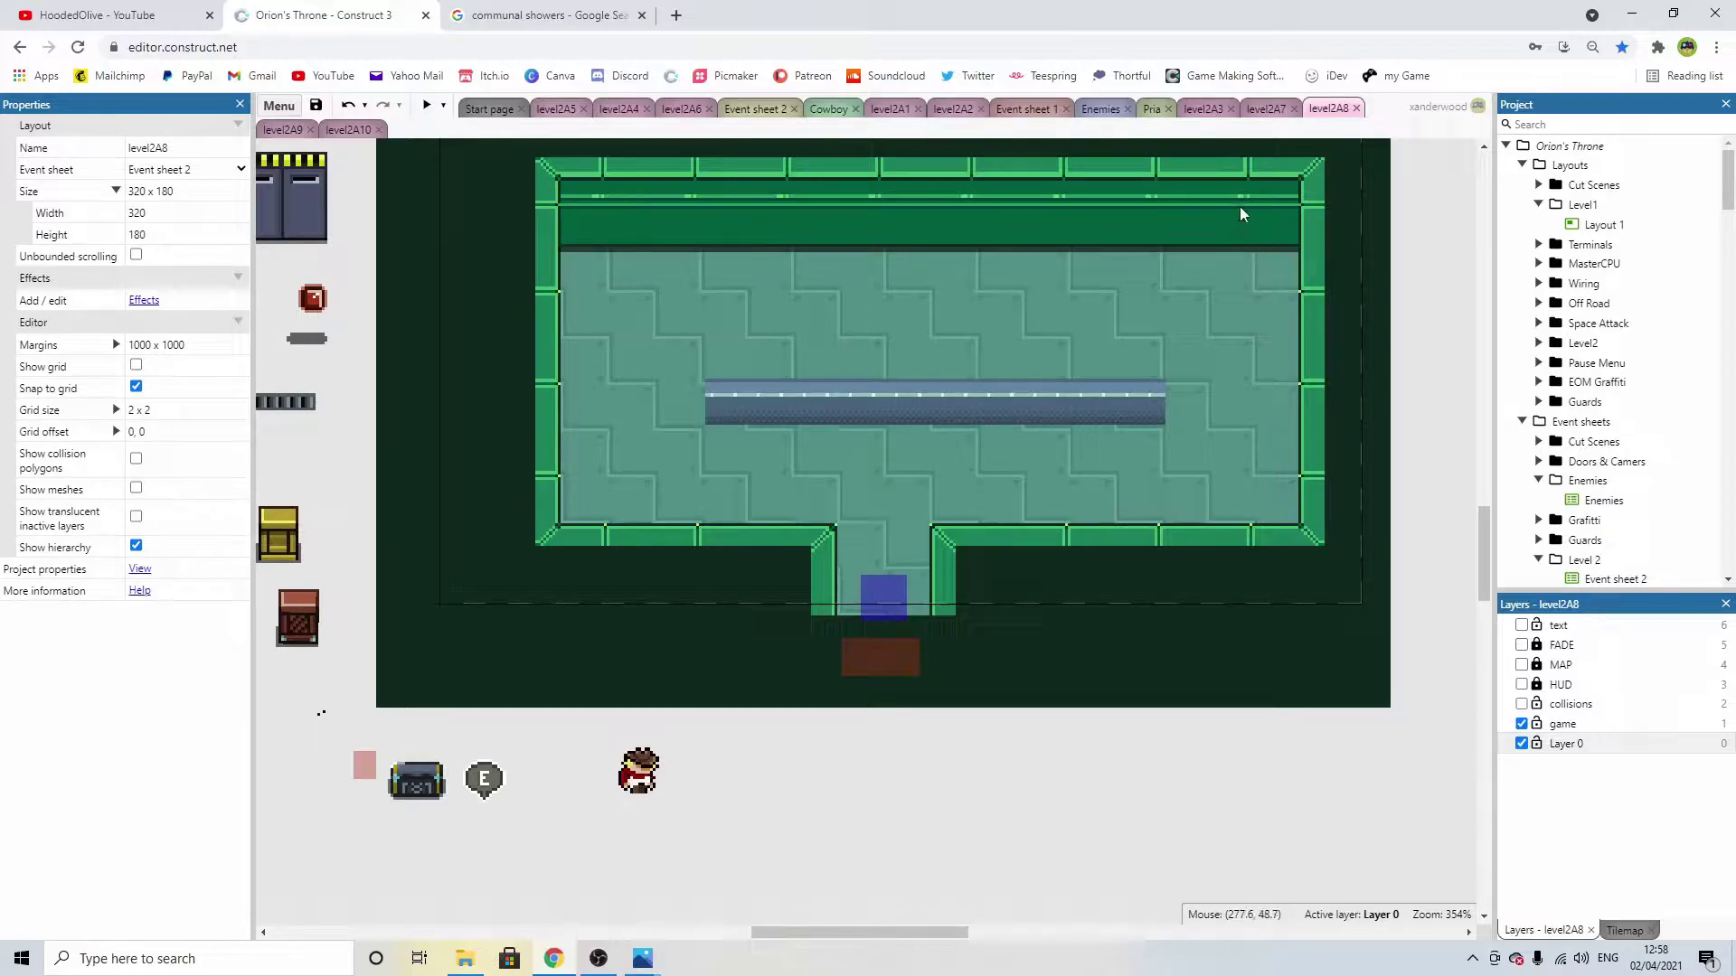
{"action": "scroll", "coordinate": [1085, 244], "scroll_direction": "up", "scroll_amount": 1}
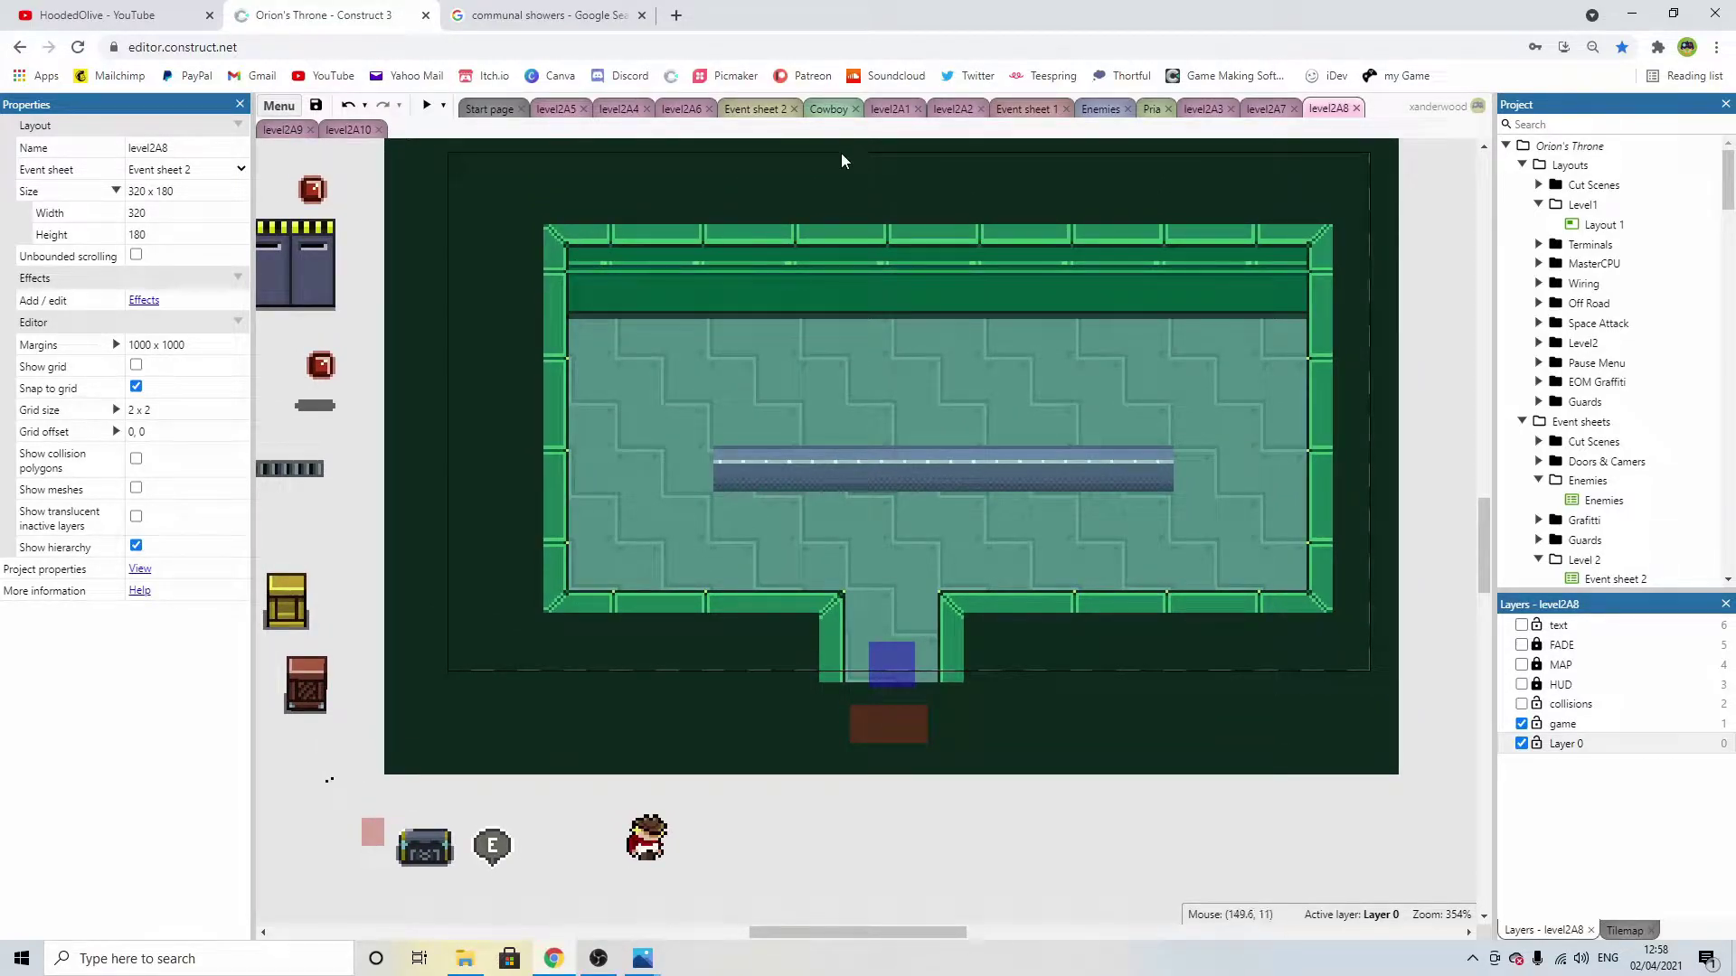
{"action": "left_click", "coordinate": [556, 109]}
{"action": "scroll", "coordinate": [943, 523], "scroll_direction": "down", "scroll_amount": 2, "text": "ctrl"}
{"action": "scroll", "coordinate": [877, 538], "scroll_direction": "up", "scroll_amount": 5, "text": "ctrl"}
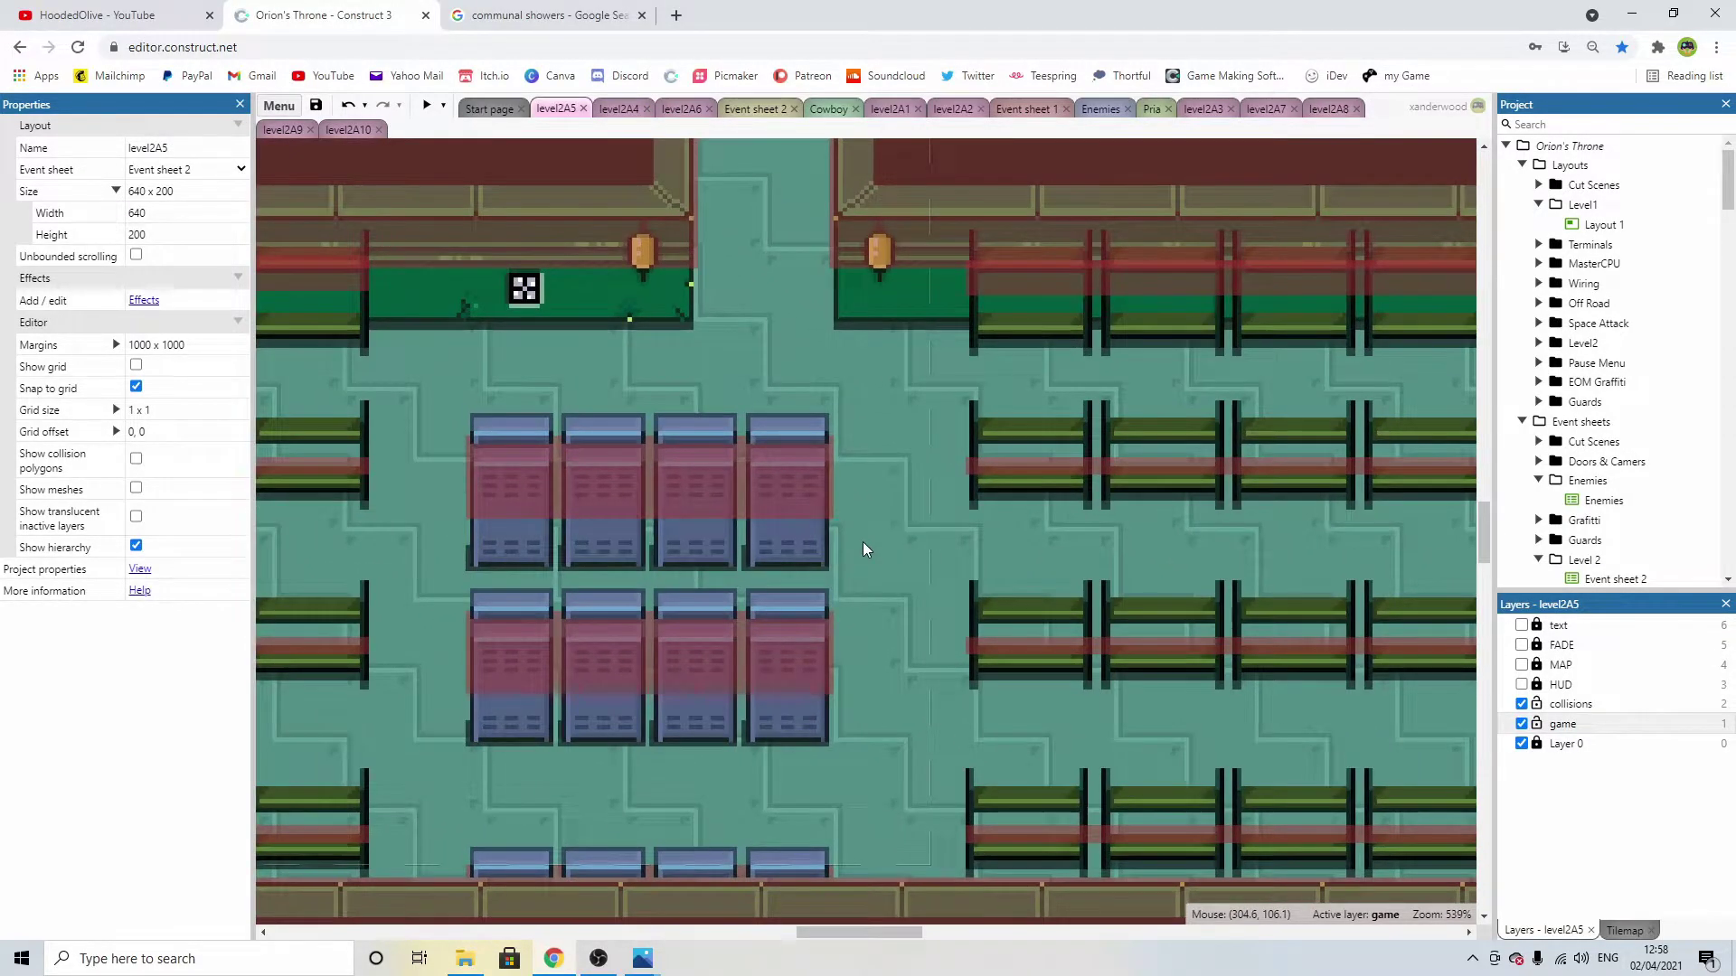
{"action": "scroll", "coordinate": [826, 561], "scroll_direction": "up", "scroll_amount": 4, "text": "ctrl"}
{"action": "scroll", "coordinate": [817, 485], "scroll_direction": "down", "scroll_amount": 7, "text": "ctrl"}
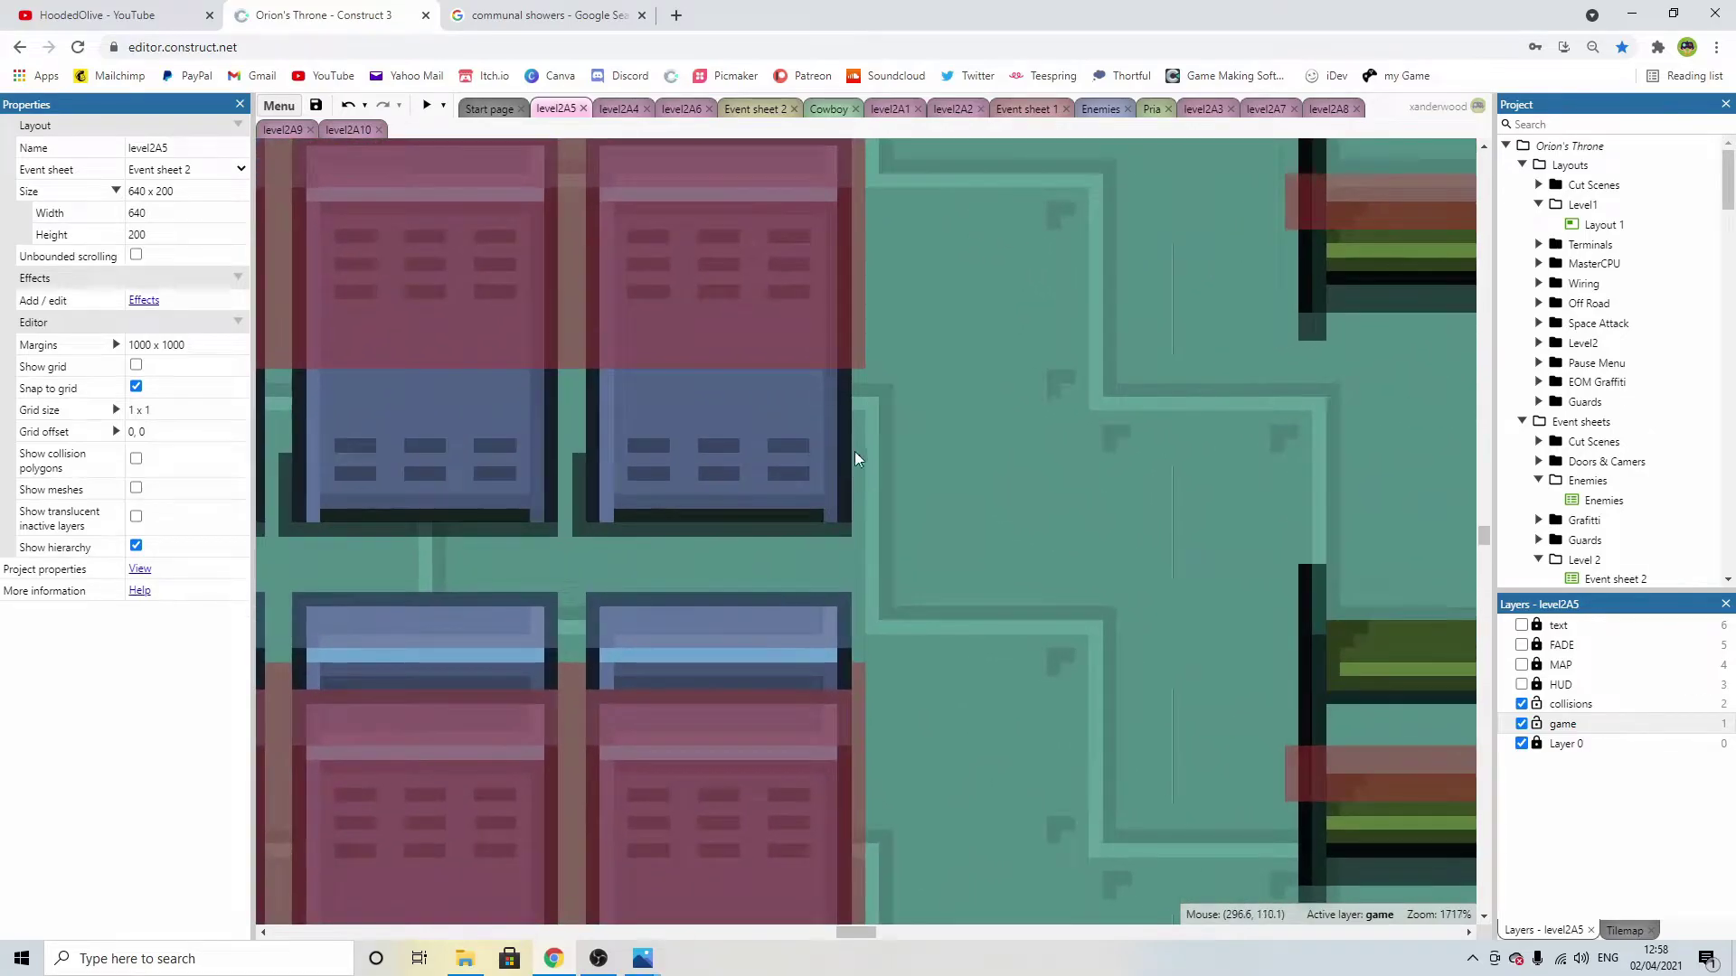
{"action": "scroll", "coordinate": [860, 392], "scroll_direction": "up", "scroll_amount": 3}
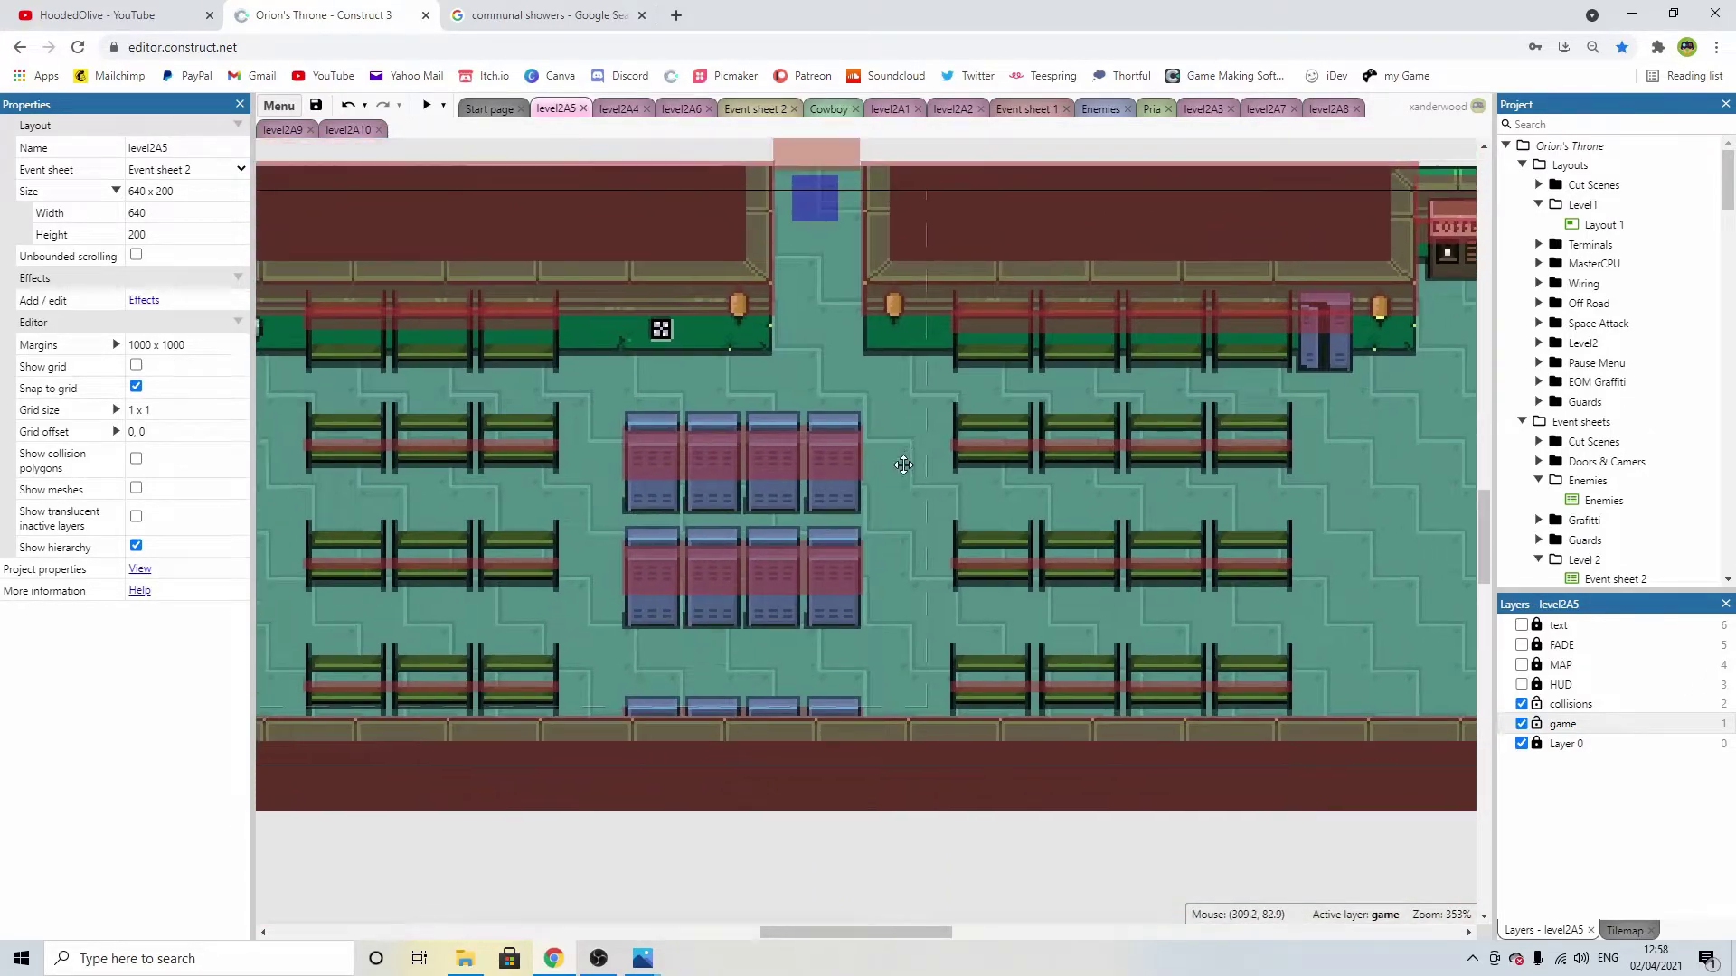
{"action": "left_click", "coordinate": [1266, 109]}
{"action": "left_click", "coordinate": [1329, 109]}
{"action": "scroll", "coordinate": [913, 508], "scroll_direction": "up", "scroll_amount": 1, "text": "ctrl"}
{"action": "scroll", "coordinate": [913, 508], "scroll_direction": "down", "scroll_amount": 2, "text": "ctrl"}
{"action": "scroll", "coordinate": [913, 388], "scroll_direction": "up", "scroll_amount": 2, "text": "ctrl"}
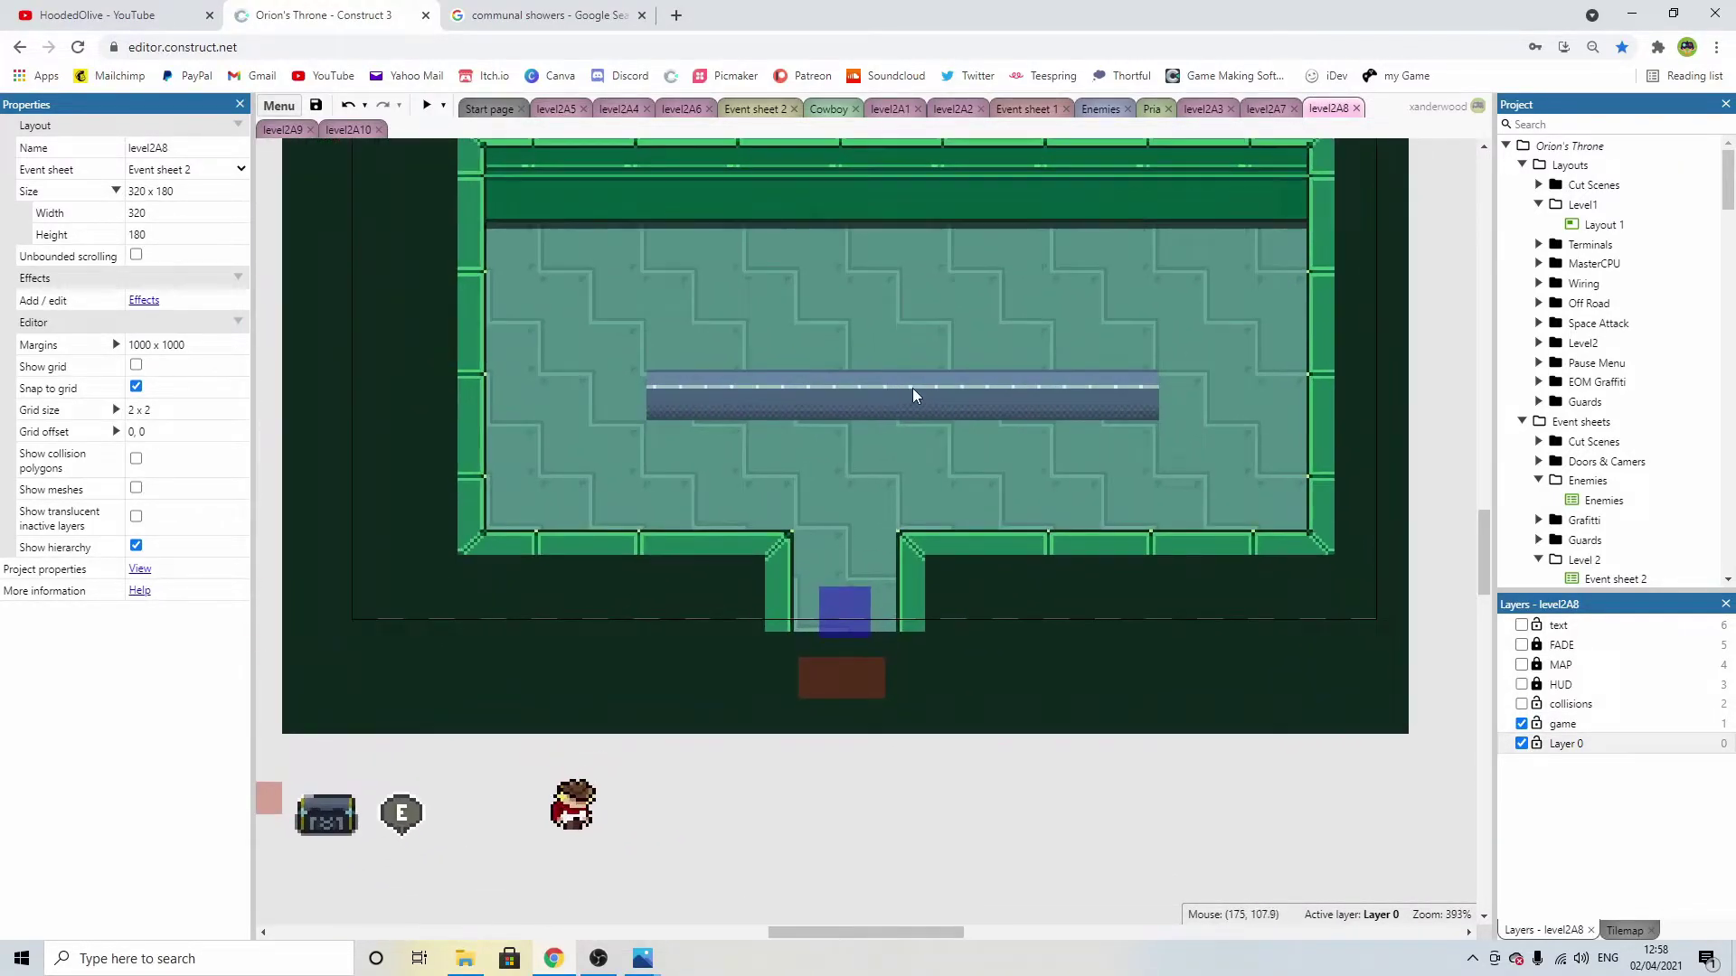
Paint the partition tile's bottom row near-black, RGB 21, 29, 36.
{"action": "double_click", "coordinate": [913, 388]}
{"action": "scroll", "coordinate": [795, 503], "scroll_direction": "down", "scroll_amount": 1}
{"action": "left_click_drag", "start_coordinate": [206, 361], "coordinate": [79, 364]}
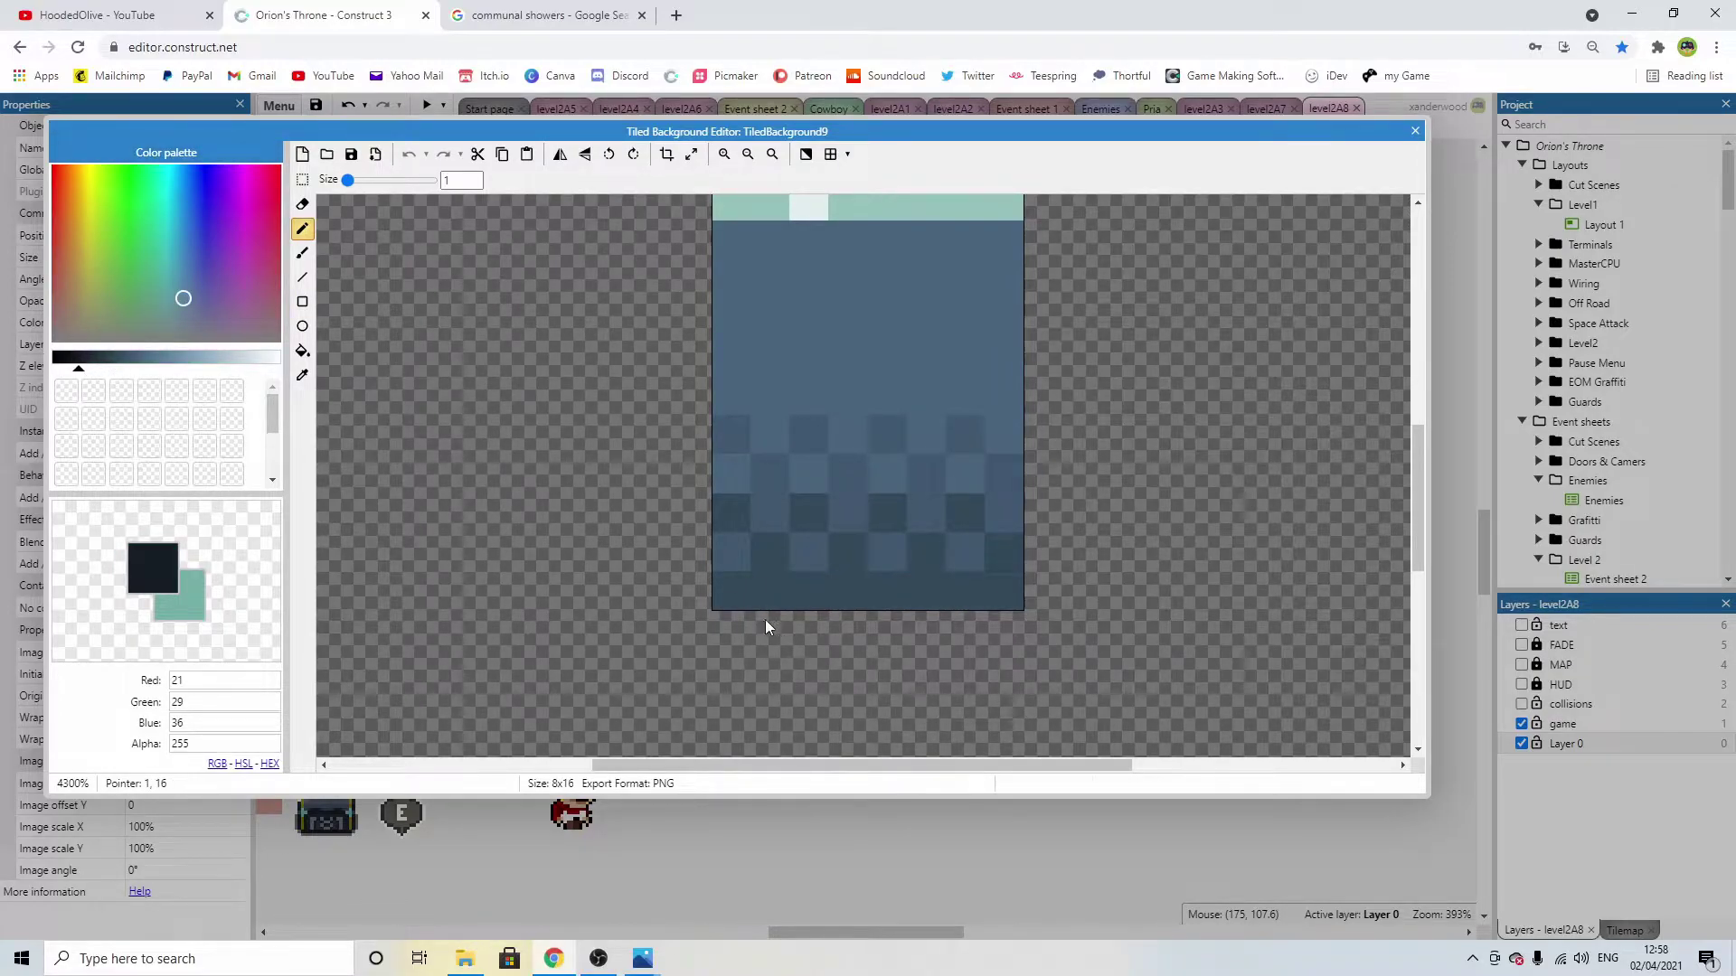
{"action": "left_click_drag", "start_coordinate": [736, 601], "coordinate": [871, 592]}
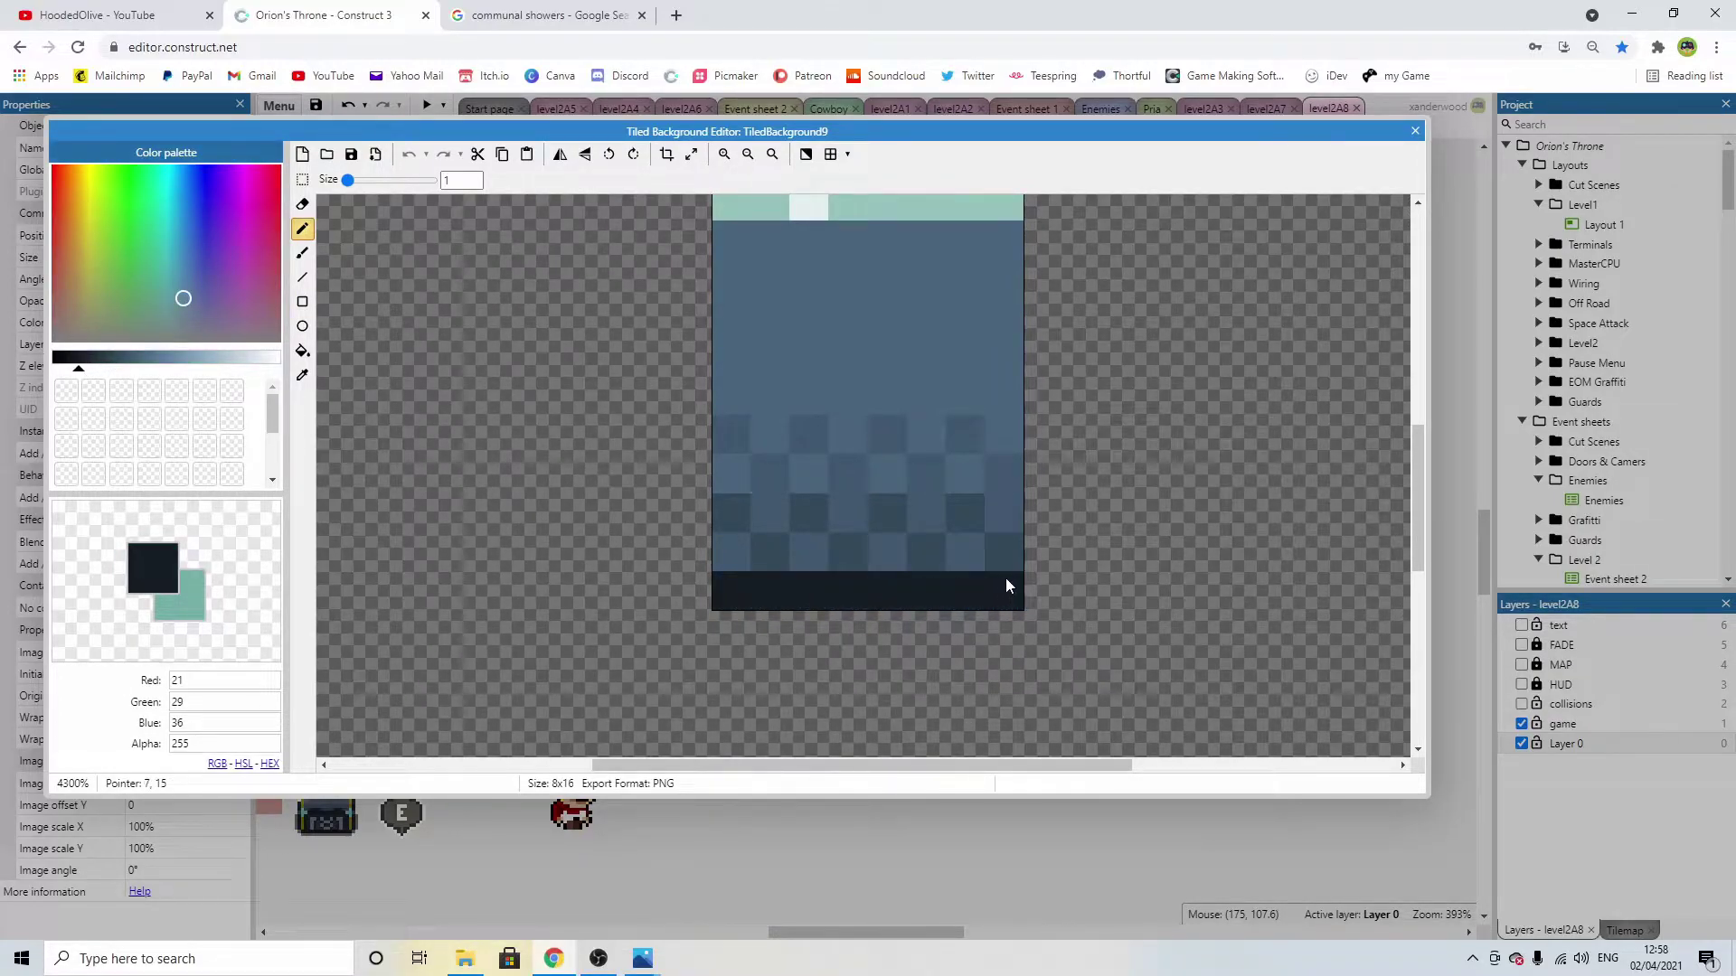
Fill the row above the near-black base with RGB 53, 73, 90 and extend the dark checkered dithering one row higher.
{"action": "left_click", "coordinate": [978, 558], "text": "alt"}
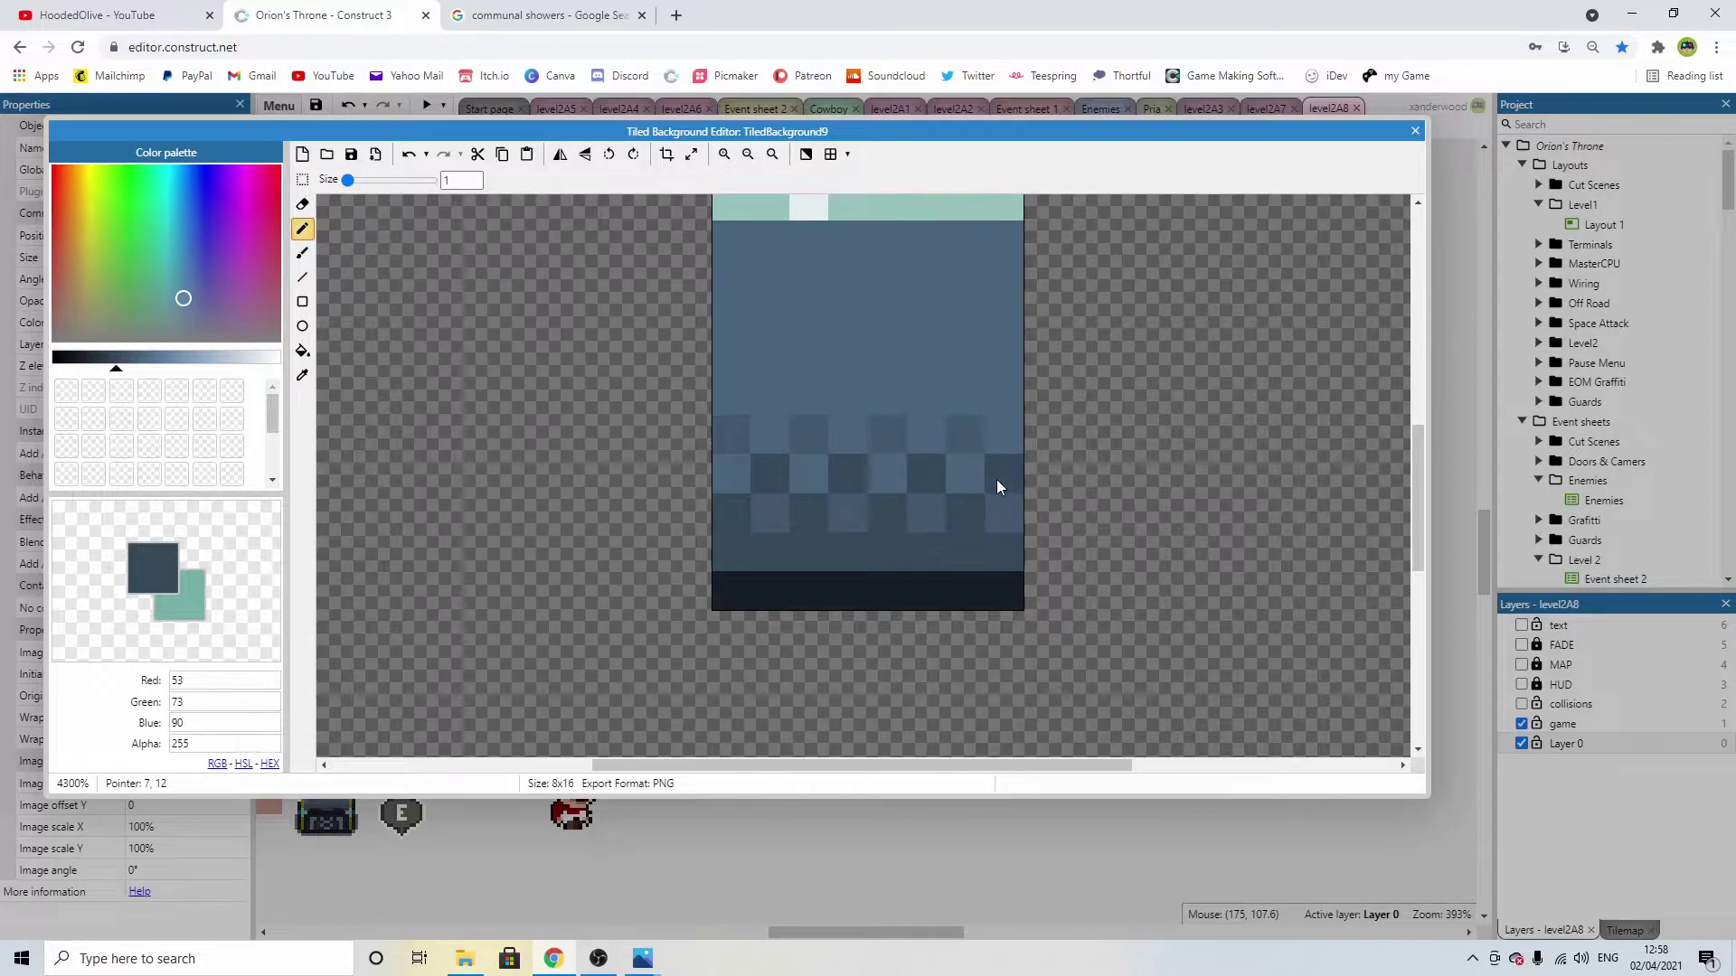
{"action": "middle_click_drag", "start_coordinate": [909, 421], "coordinate": [852, 442]}
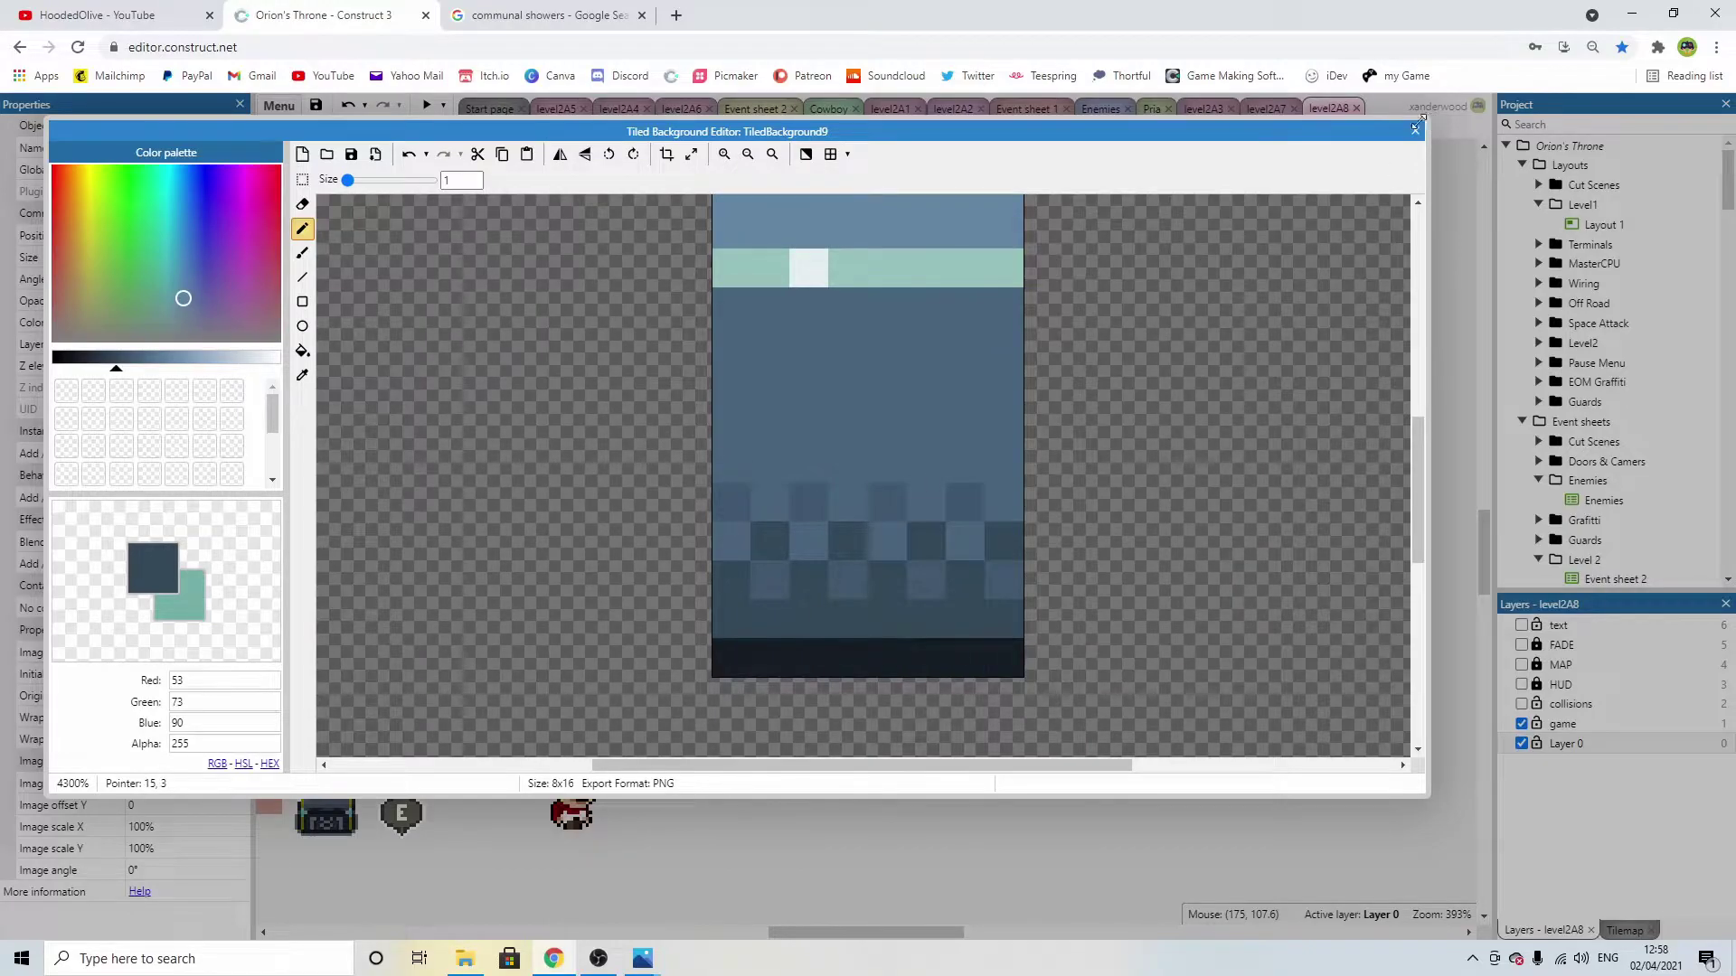
Paint the partition tile's top row near-black, RGB 21, 29, 36, and return to the layout.
{"action": "middle_click_drag", "start_coordinate": [925, 312], "coordinate": [874, 435]}
{"action": "middle_click_drag", "start_coordinate": [767, 324], "coordinate": [763, 377]}
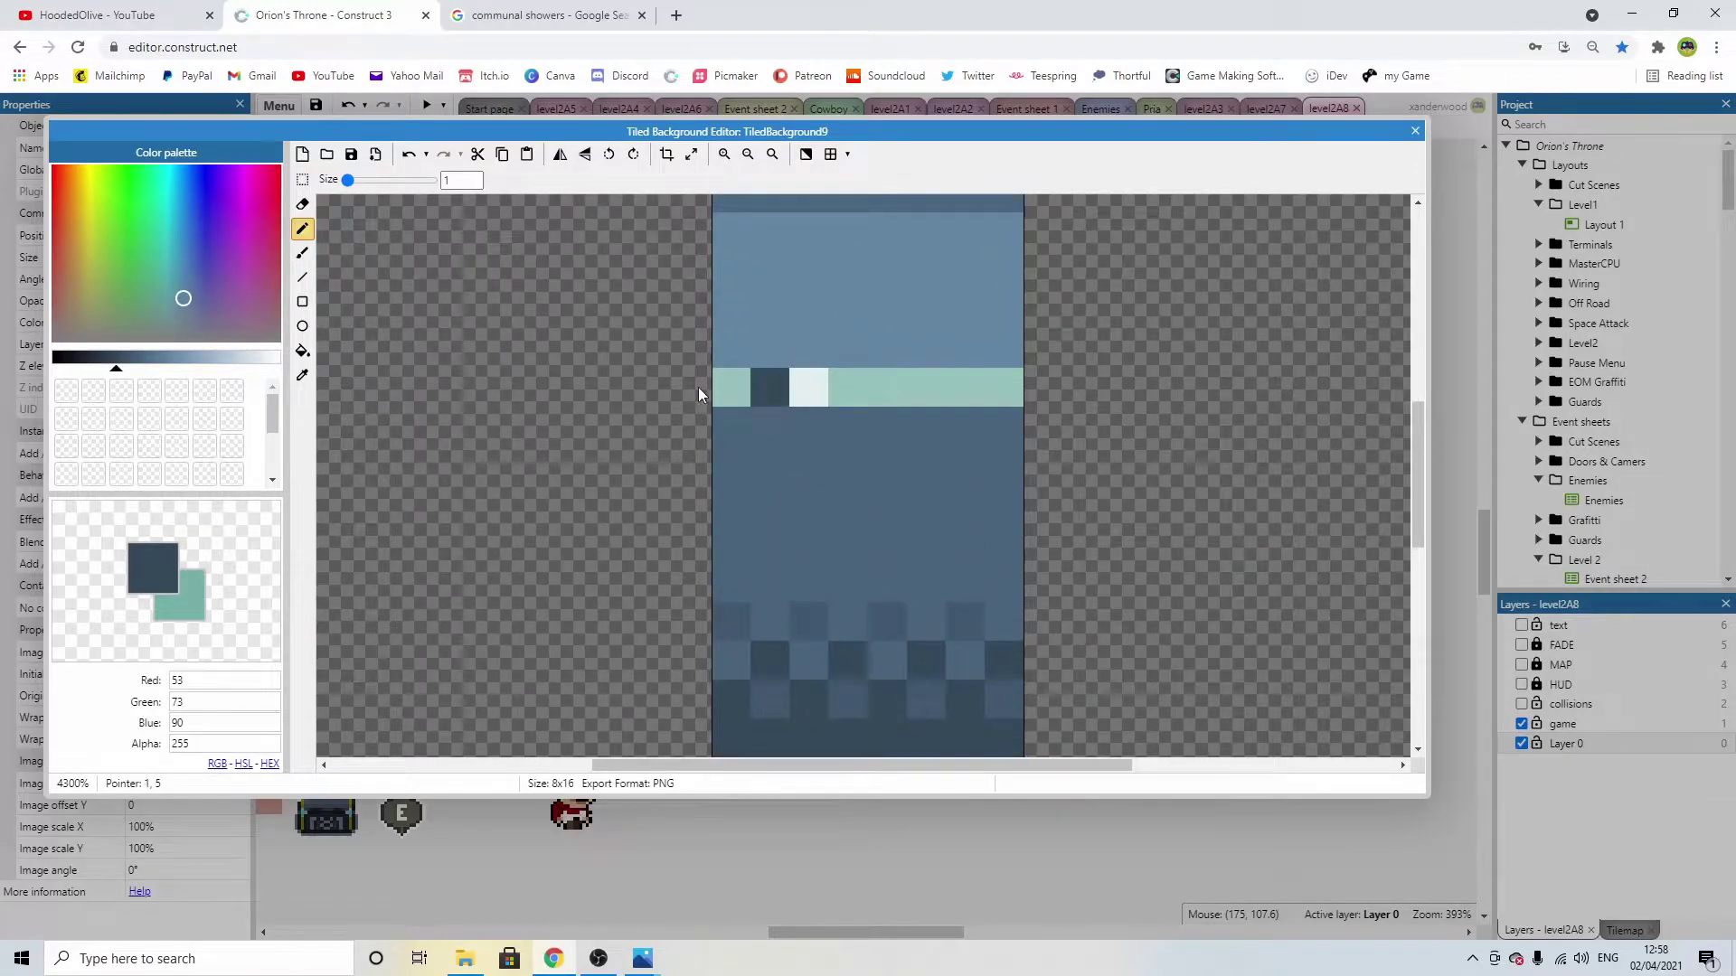
{"action": "scroll", "coordinate": [777, 542], "scroll_direction": "down", "scroll_amount": 4}
{"action": "left_click", "coordinate": [792, 411], "text": "alt"}
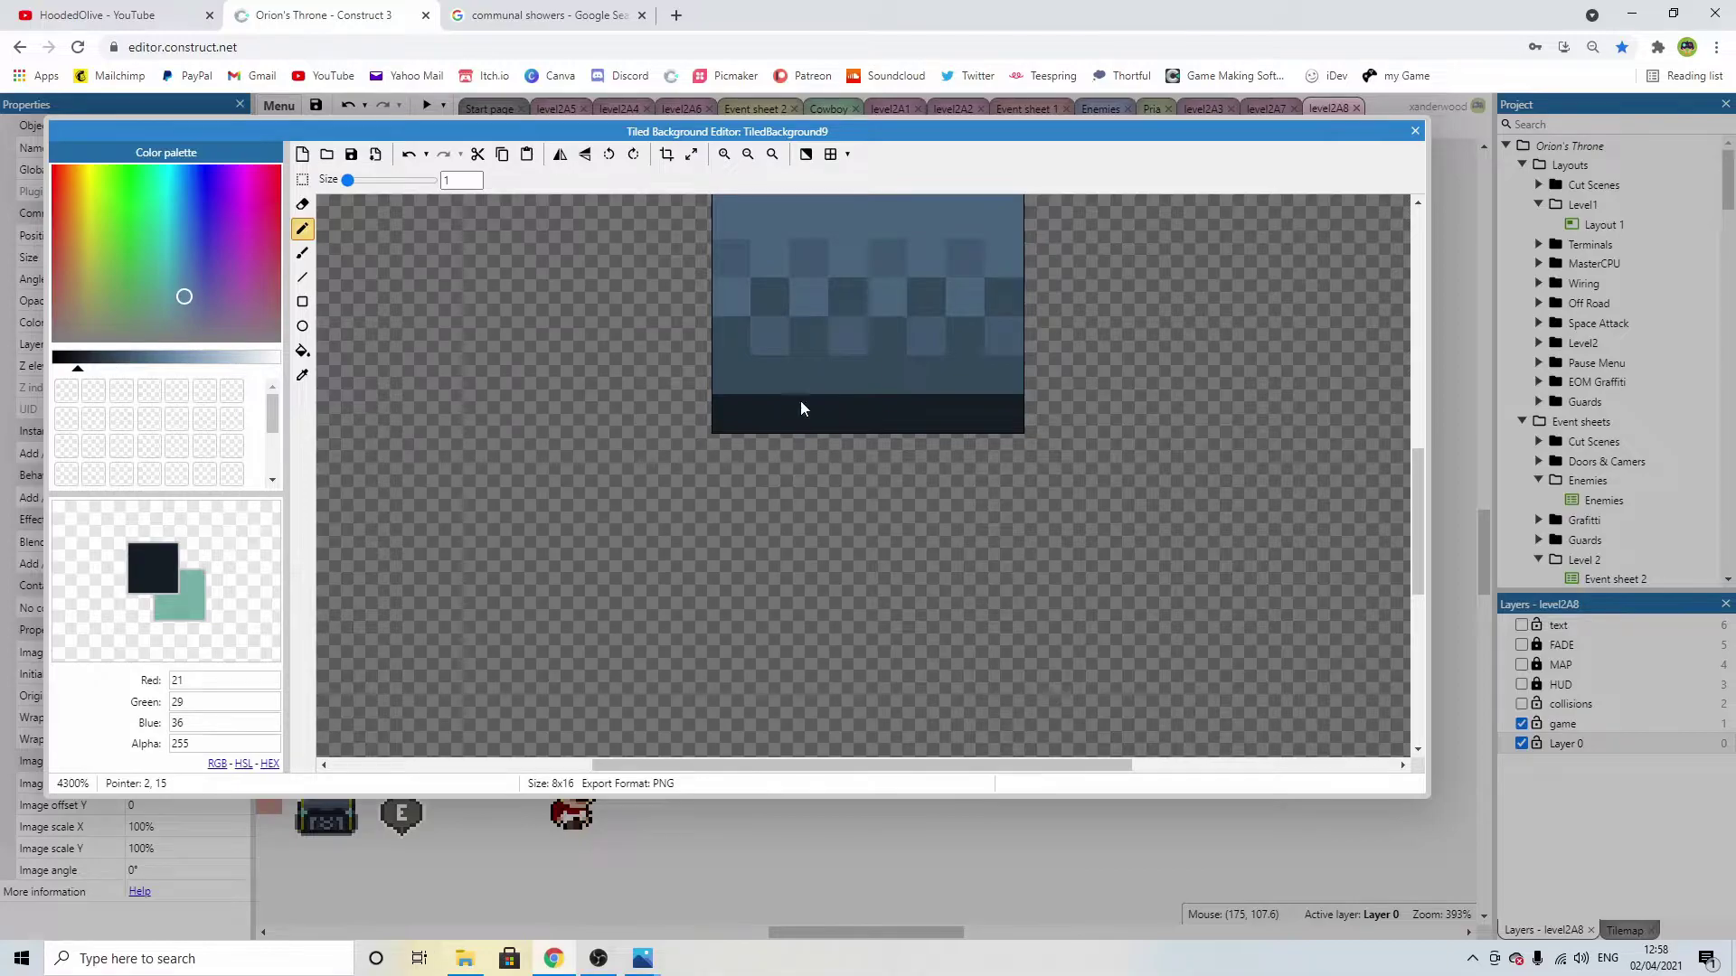
{"action": "scroll", "coordinate": [814, 380], "scroll_direction": "up", "scroll_amount": 5}
{"action": "left_click", "coordinate": [739, 213]}
{"action": "middle_click_drag", "start_coordinate": [739, 214], "coordinate": [735, 376]}
{"action": "left_click_drag", "start_coordinate": [735, 376], "coordinate": [953, 376]}
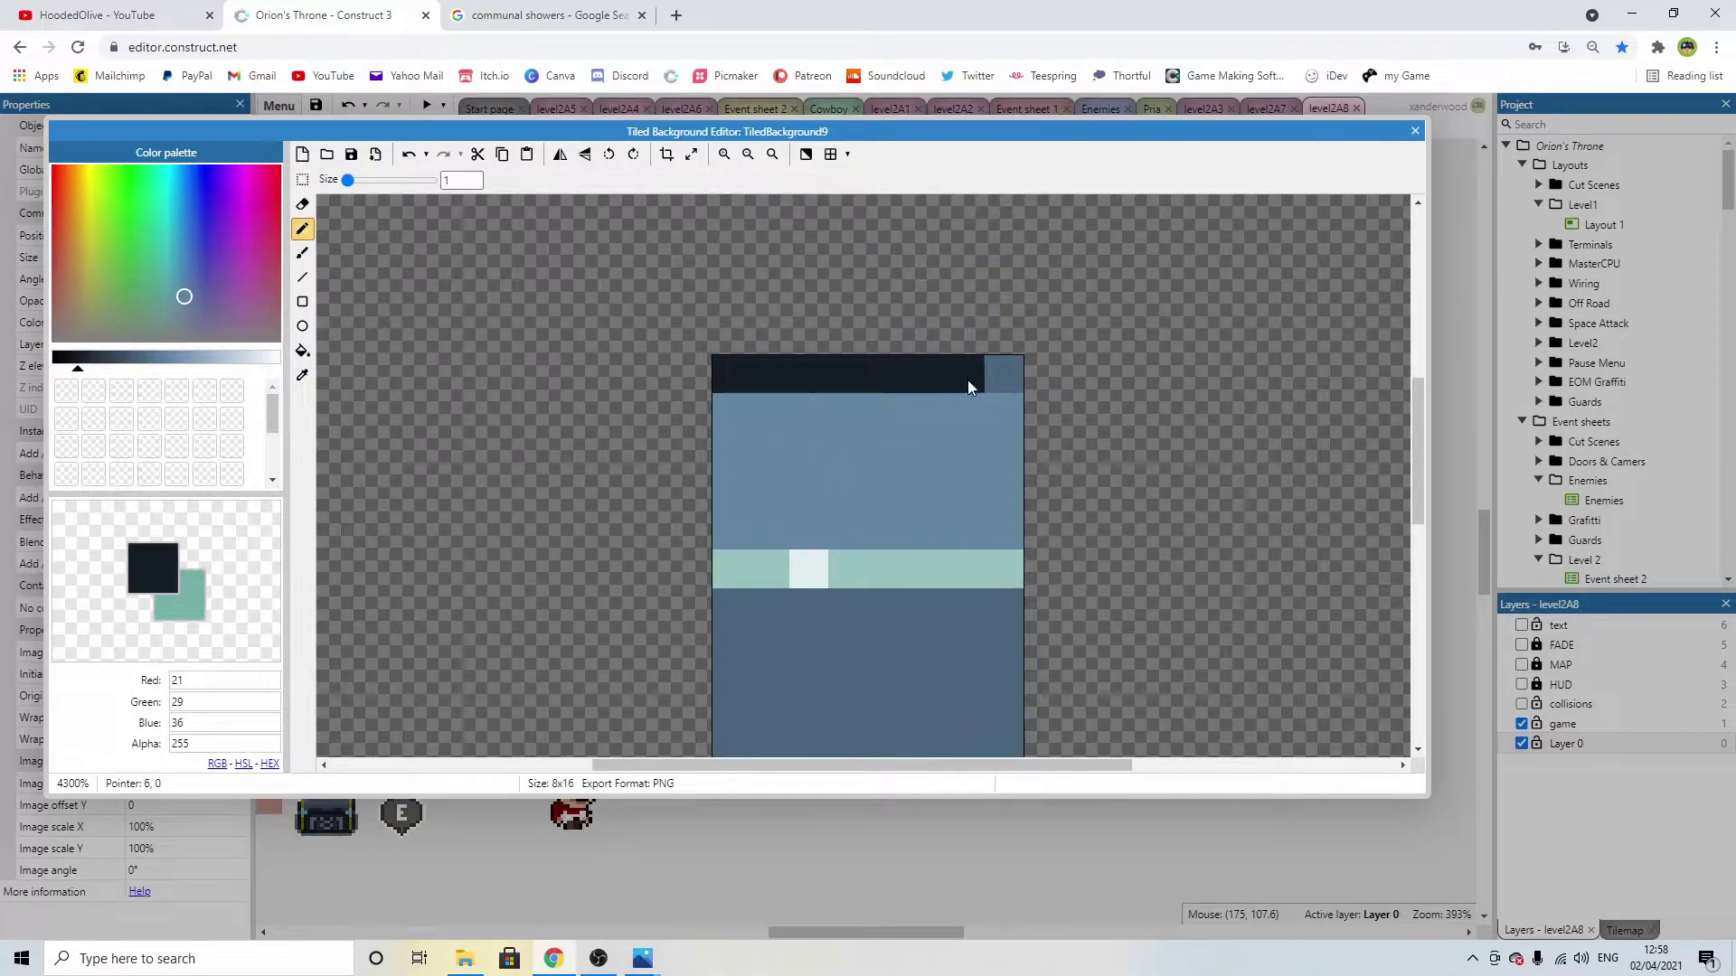
{"action": "left_click", "coordinate": [1416, 132]}
Check the partition's dark top edge in level2A8 against the outlines of the blue lockers in level2A5, and return to level2A8.
{"action": "left_click", "coordinate": [886, 392]}
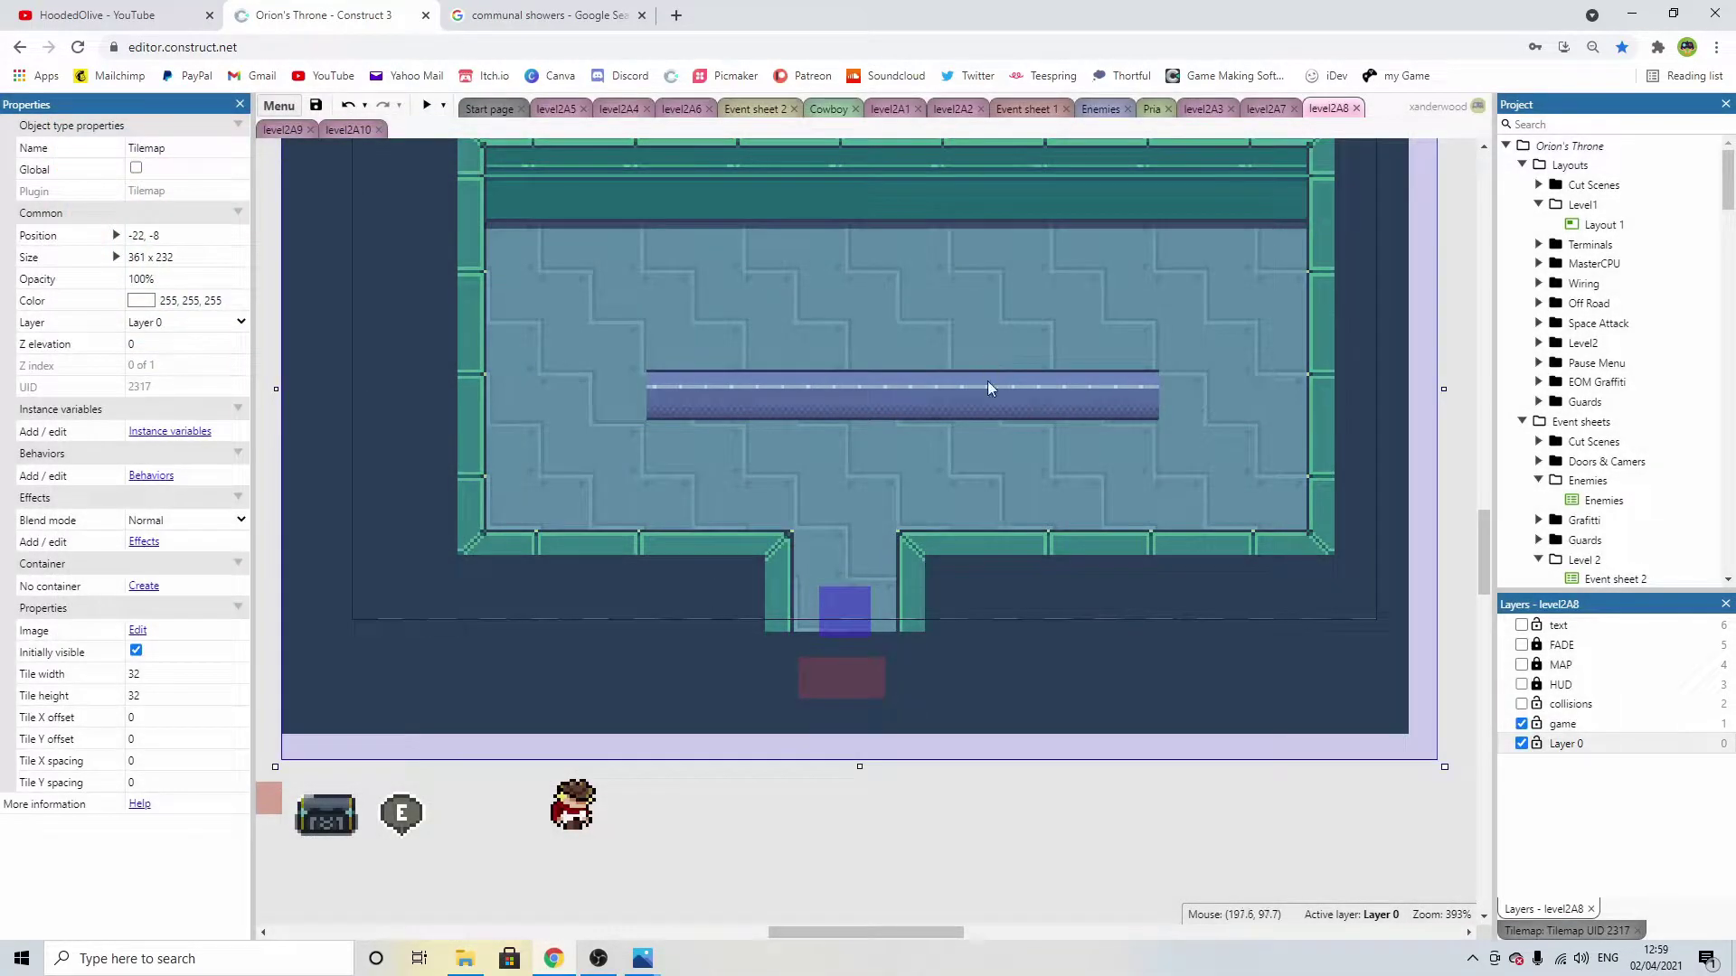
{"action": "left_click", "coordinate": [1440, 423]}
{"action": "scroll", "coordinate": [1106, 403], "scroll_direction": "down", "scroll_amount": 3, "text": "ctrl"}
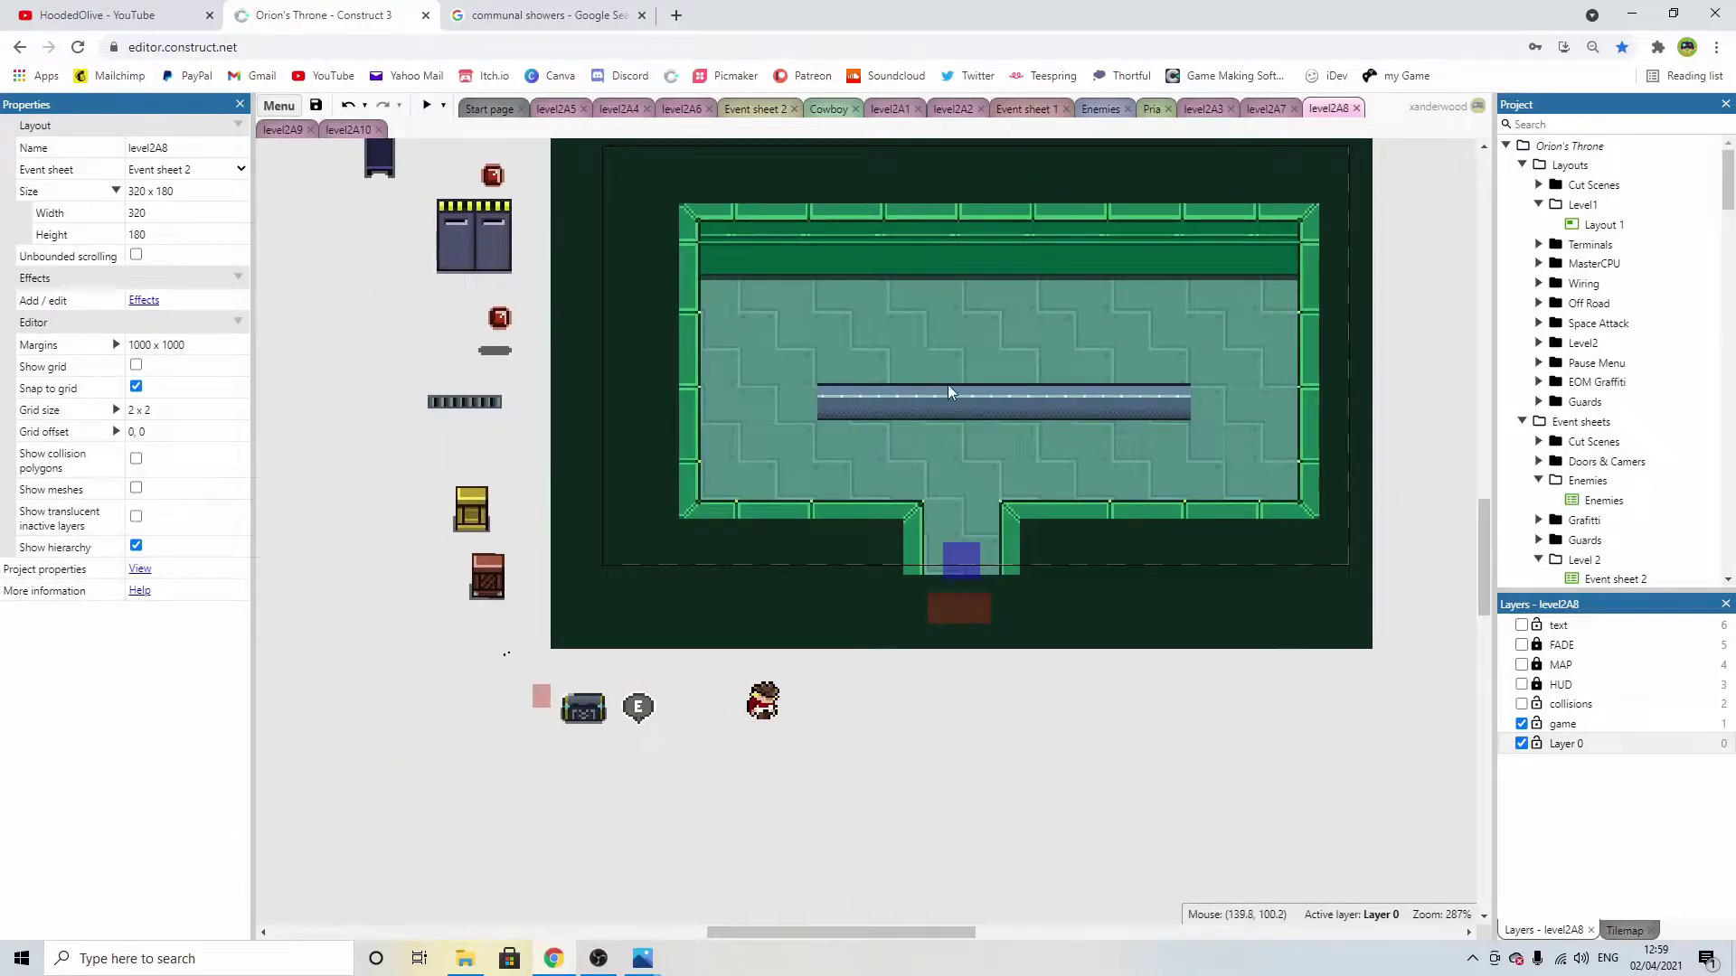
{"action": "scroll", "coordinate": [890, 387], "scroll_direction": "up", "scroll_amount": 4, "text": "ctrl"}
{"action": "scroll", "coordinate": [881, 423], "scroll_direction": "up", "scroll_amount": 2, "text": "ctrl"}
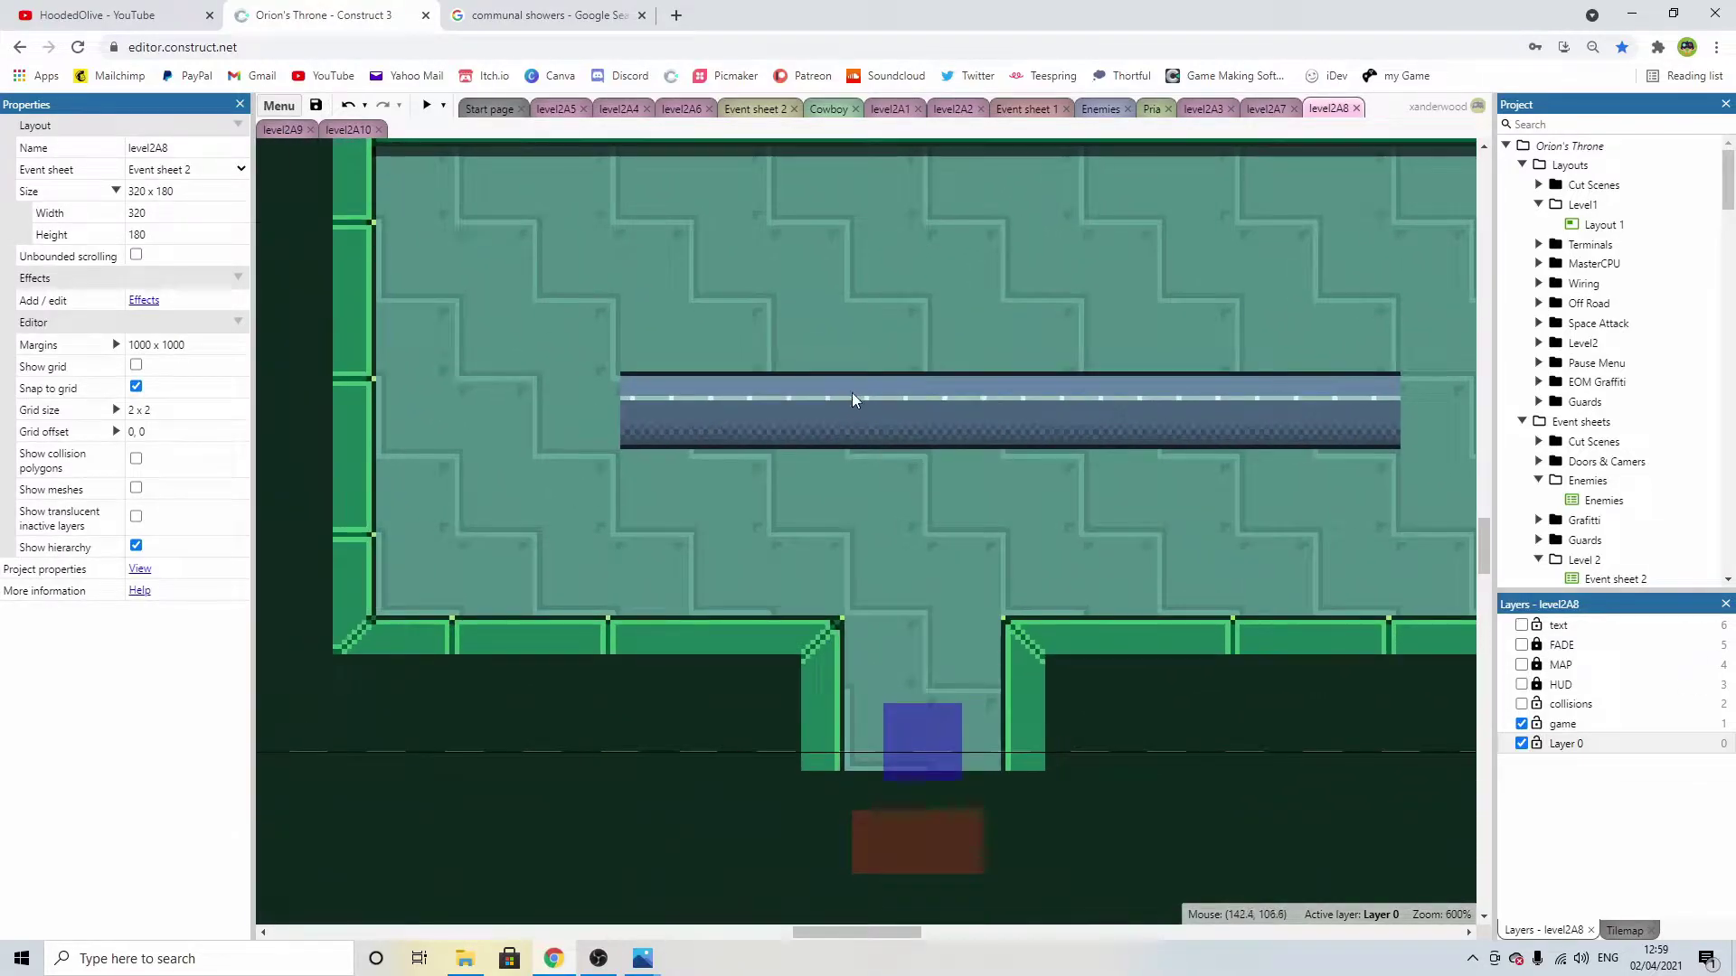
{"action": "left_click", "coordinate": [684, 112]}
{"action": "left_click", "coordinate": [627, 115]}
{"action": "left_click", "coordinate": [573, 115]}
{"action": "scroll", "coordinate": [819, 540], "scroll_direction": "up", "scroll_amount": 5, "text": "ctrl"}
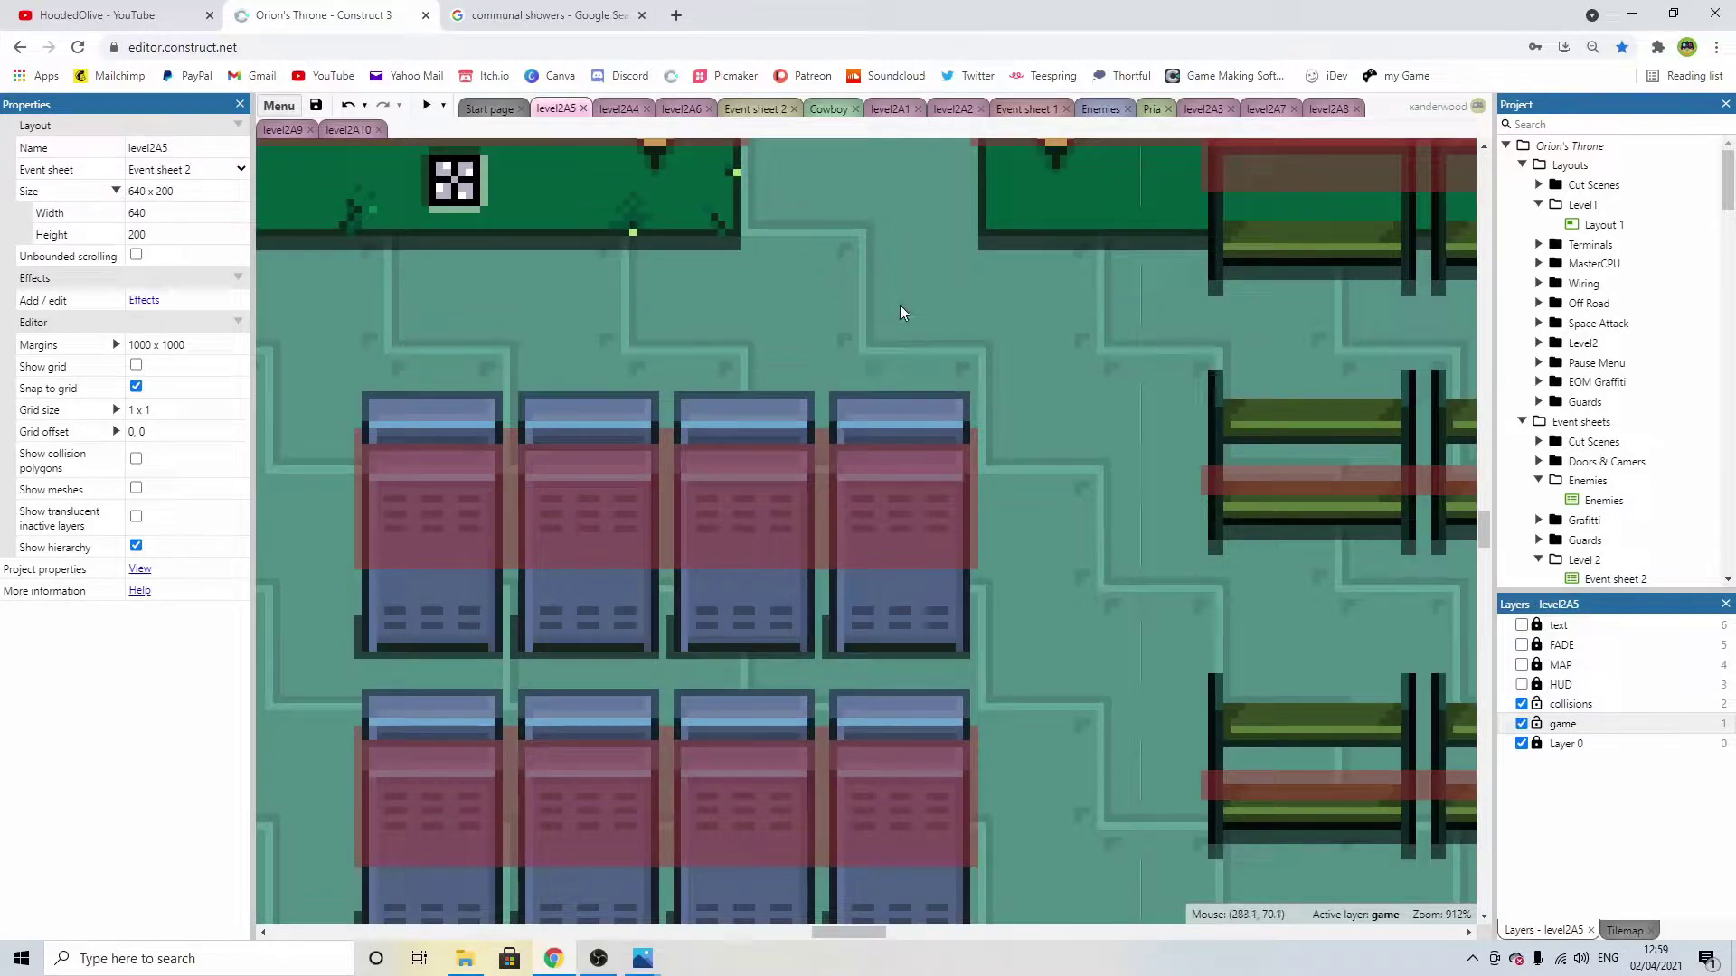
{"action": "left_click", "coordinate": [1327, 109]}
Repaint the partition tile's top row in dark blue RGB 36, 49, 61, and return to the layout.
{"action": "double_click", "coordinate": [967, 383]}
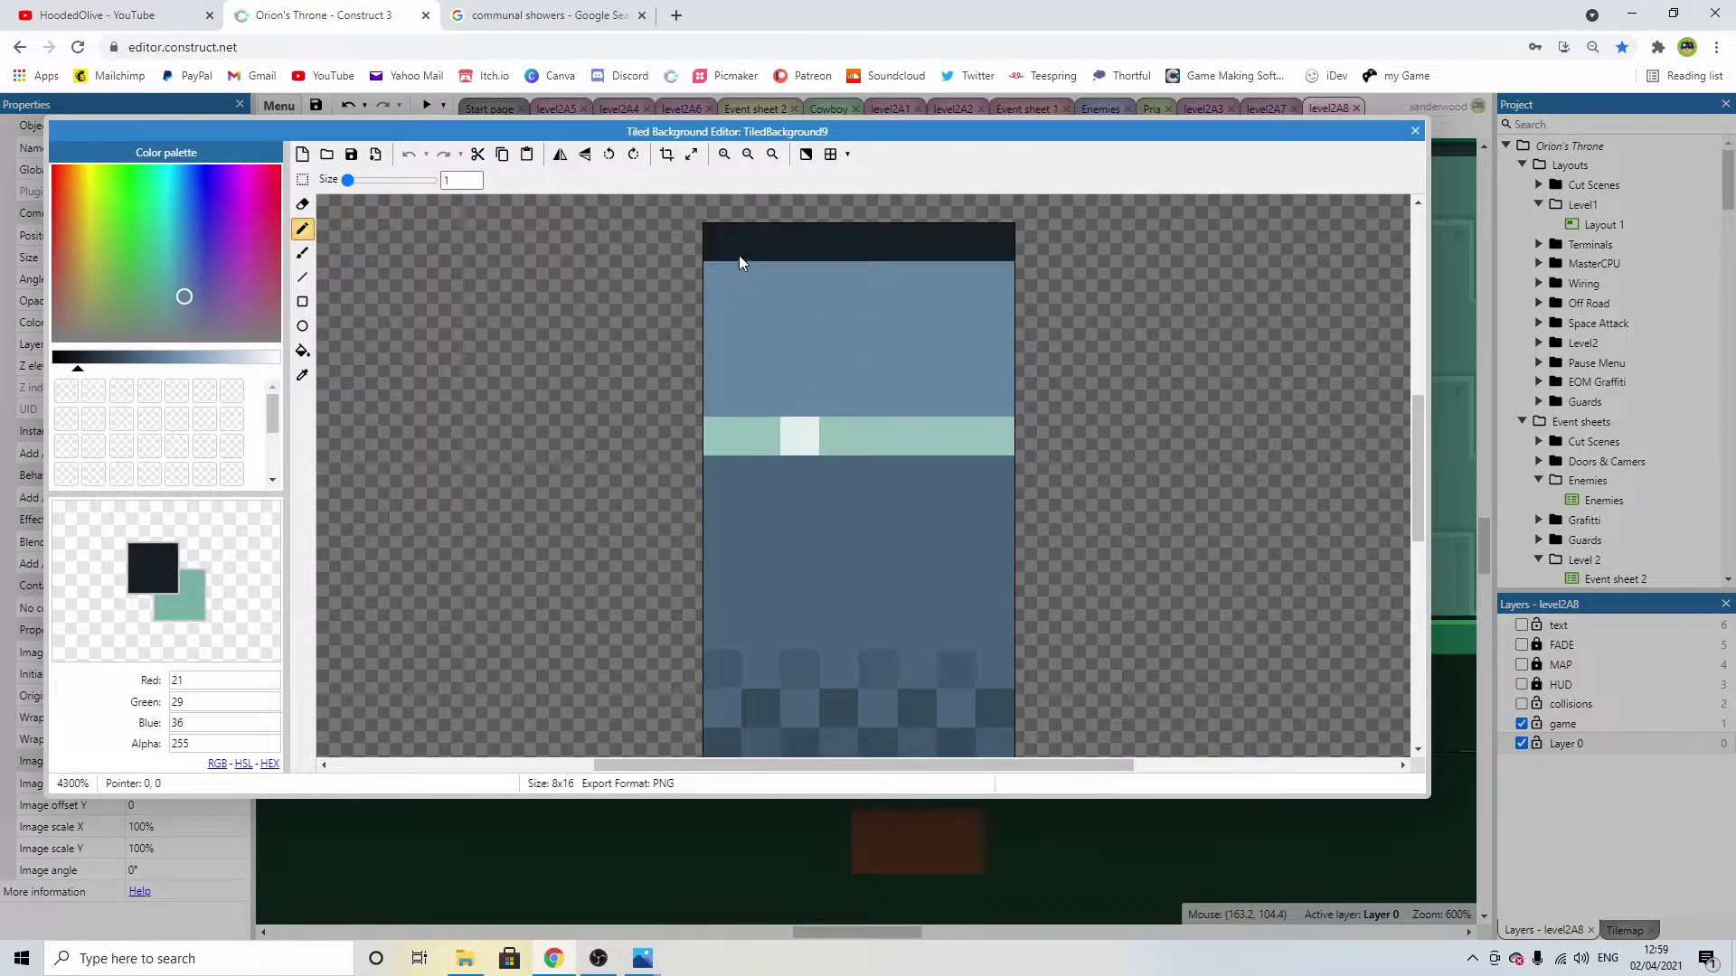
{"action": "left_click_drag", "start_coordinate": [82, 367], "coordinate": [95, 366]}
{"action": "left_click_drag", "start_coordinate": [723, 243], "coordinate": [1065, 233]}
{"action": "left_click", "coordinate": [1415, 131]}
{"action": "scroll", "coordinate": [1074, 351], "scroll_direction": "down", "scroll_amount": 5, "text": "ctrl"}
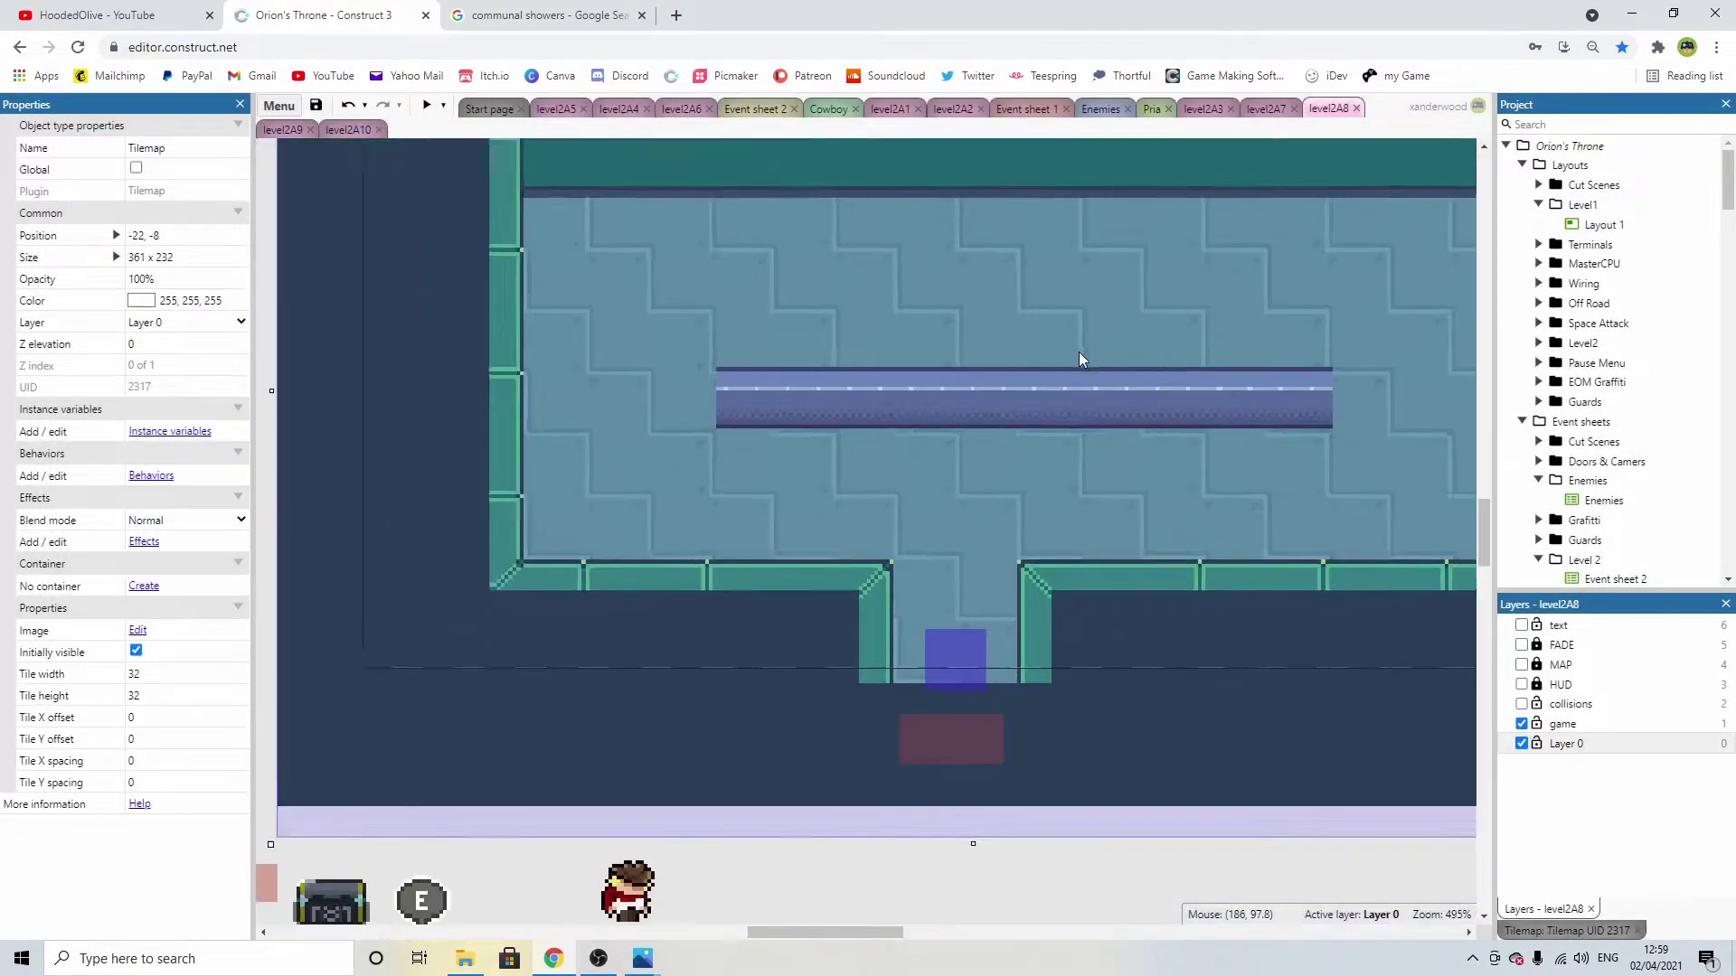
{"action": "left_click", "coordinate": [1191, 770]}
{"action": "scroll", "coordinate": [952, 588], "scroll_direction": "up", "scroll_amount": 3, "text": "ctrl"}
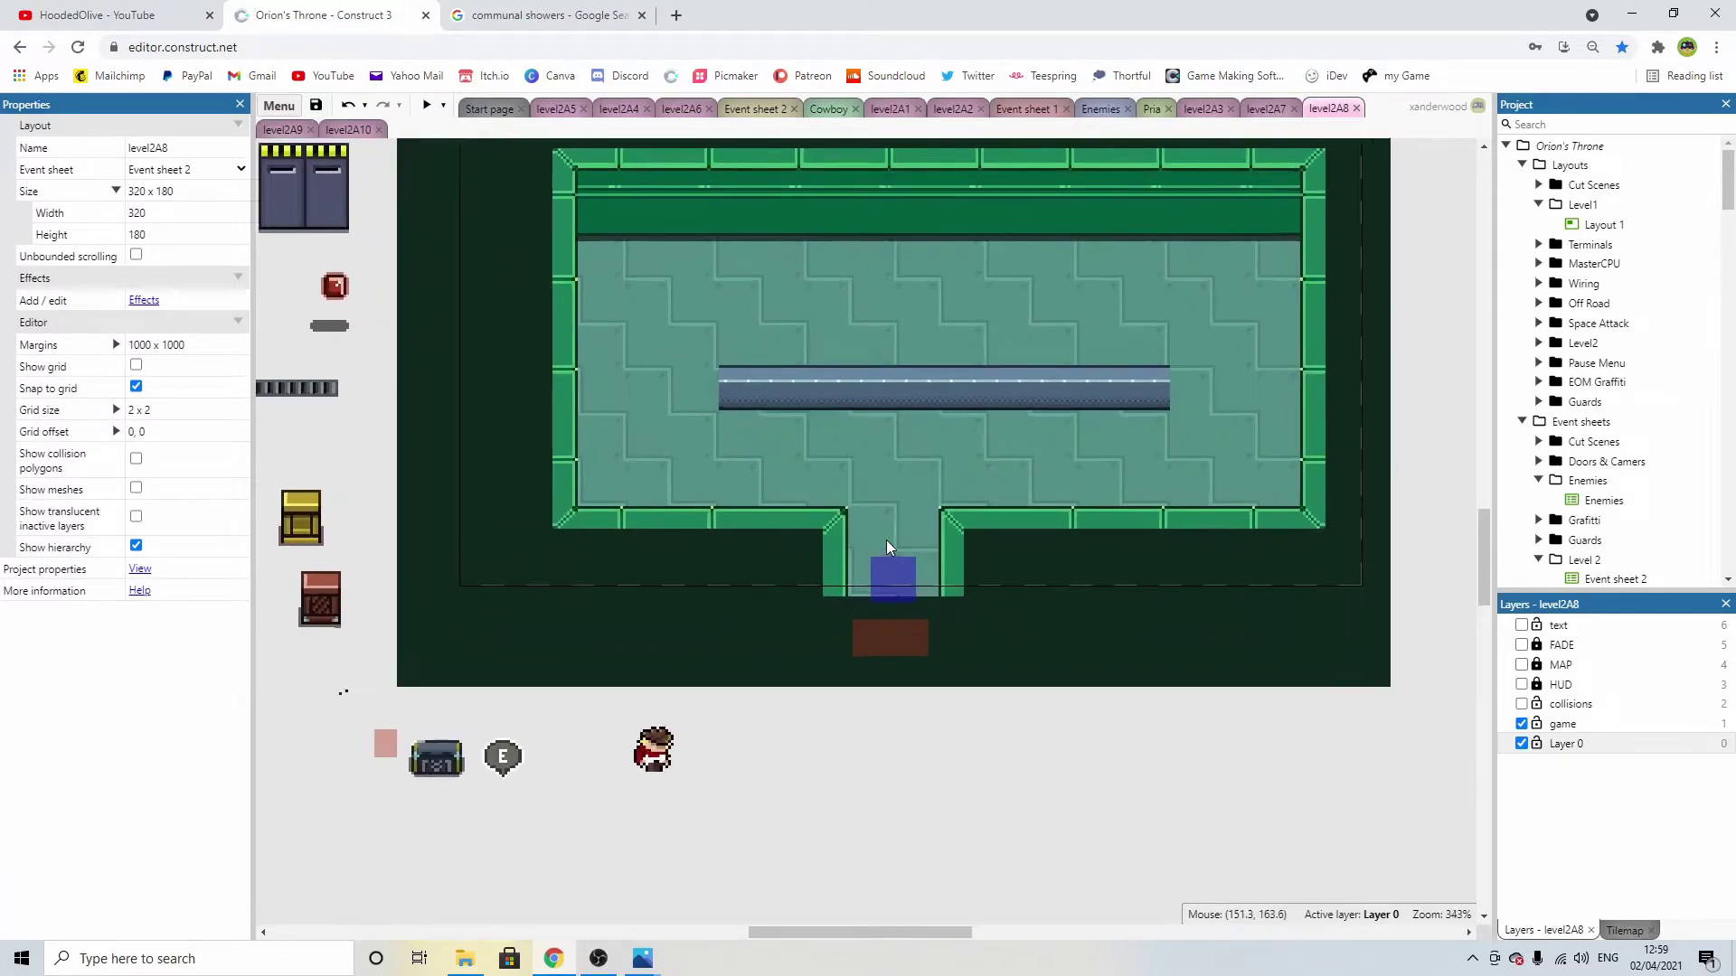
{"action": "scroll", "coordinate": [868, 443], "scroll_direction": "up", "scroll_amount": 3}
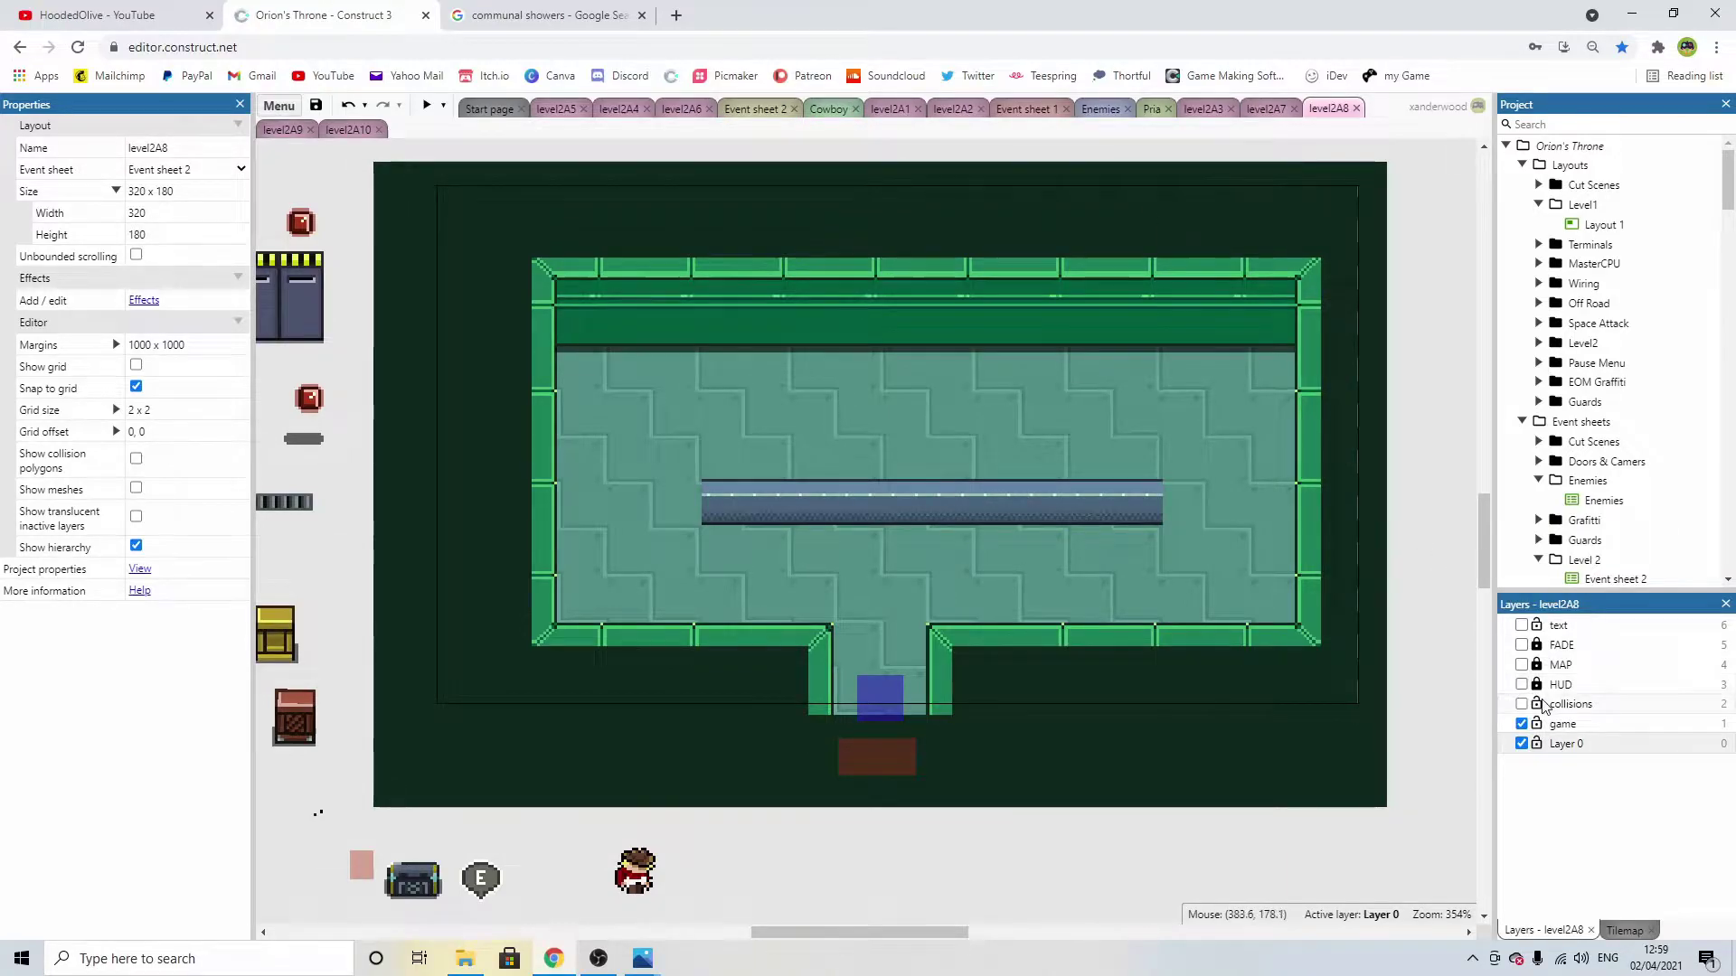
Open the tilemap's source image and resize its canvas height to 288 pixels, keeping the width at 96.
{"action": "left_click", "coordinate": [1076, 613]}
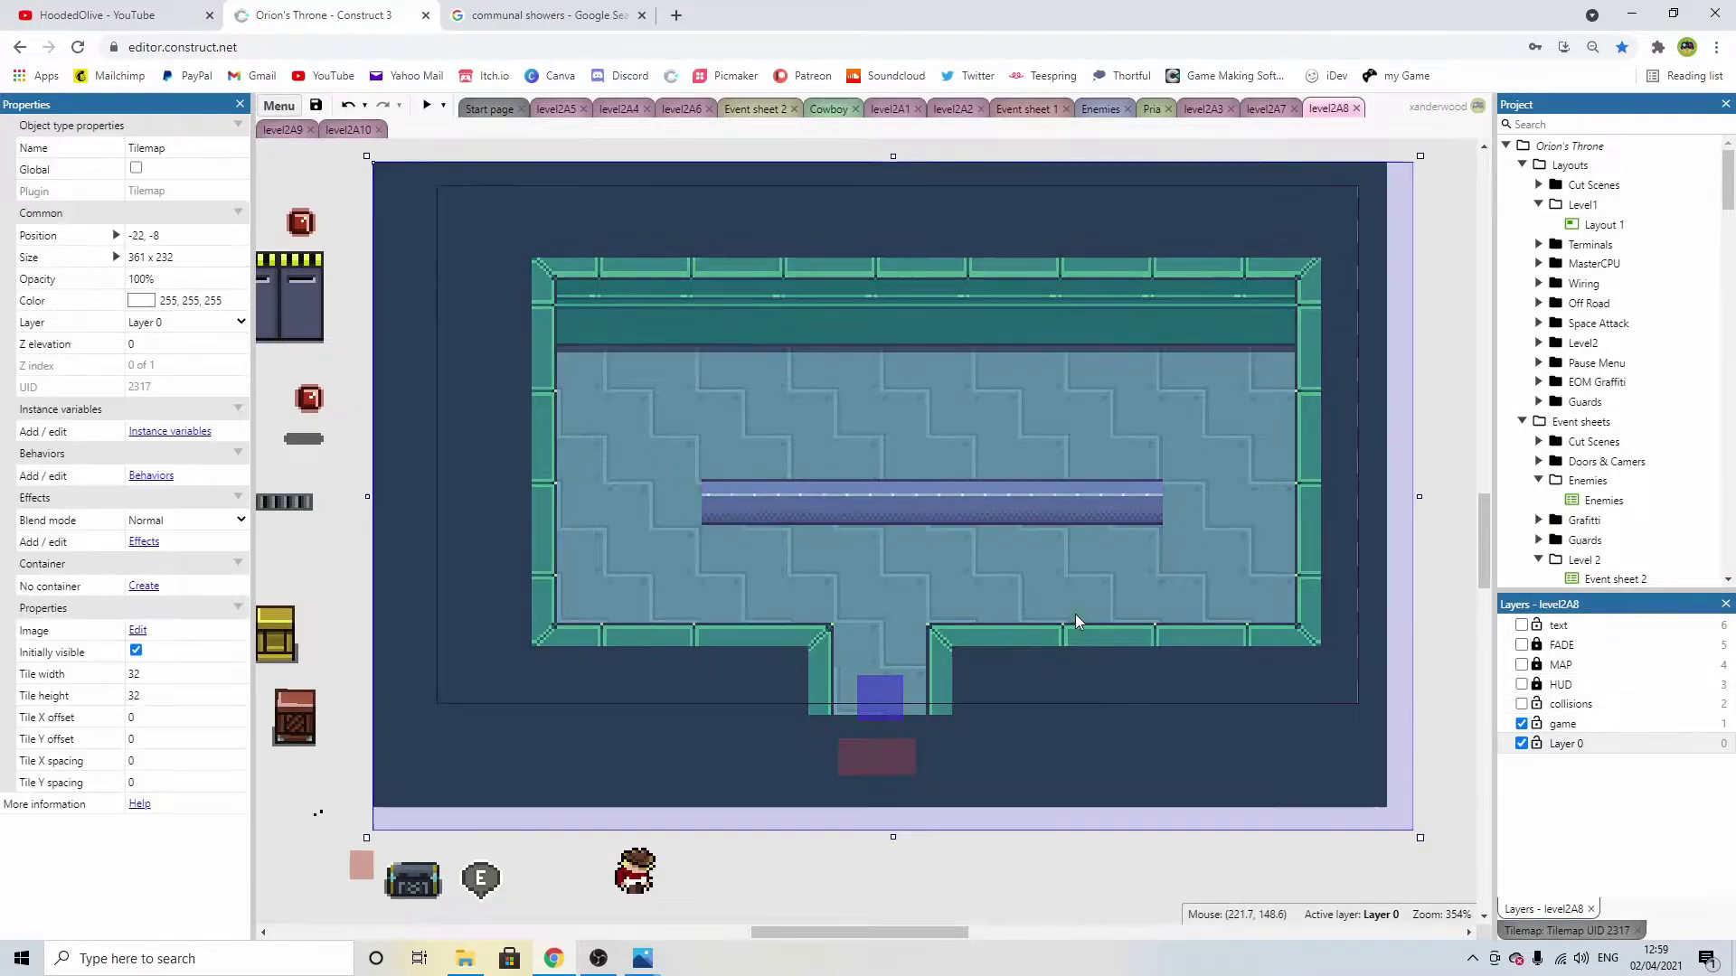
{"action": "double_click", "coordinate": [1173, 611]}
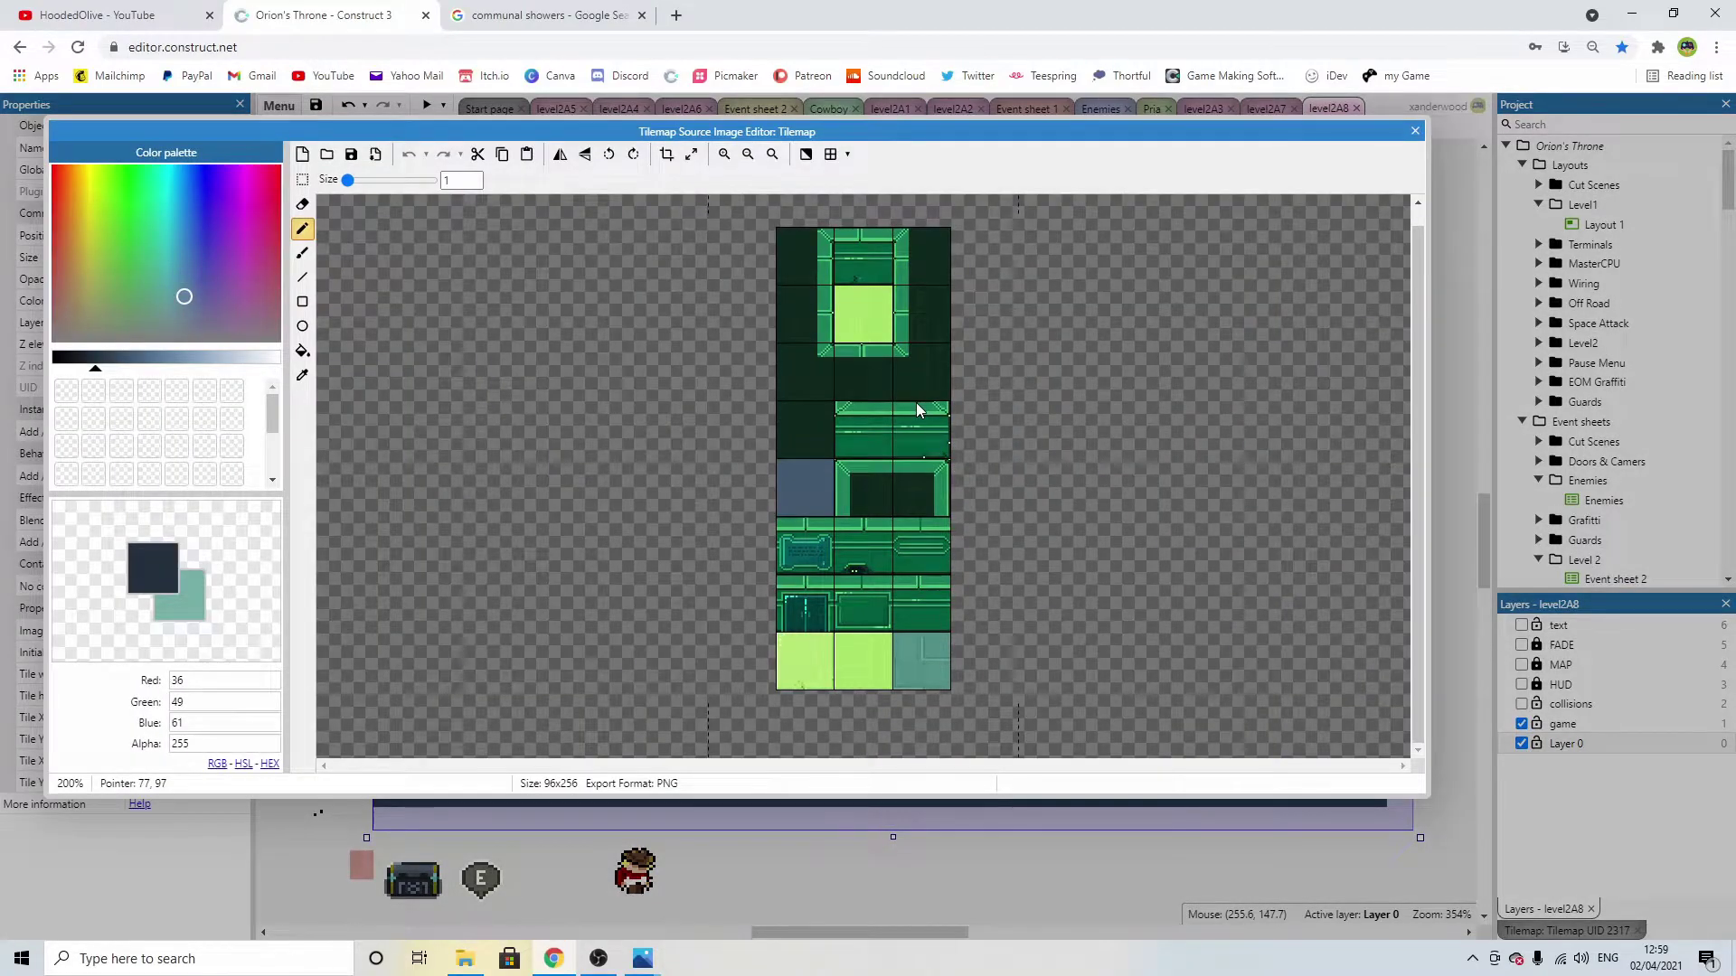
{"action": "scroll", "coordinate": [915, 403], "scroll_direction": "down", "scroll_amount": 4}
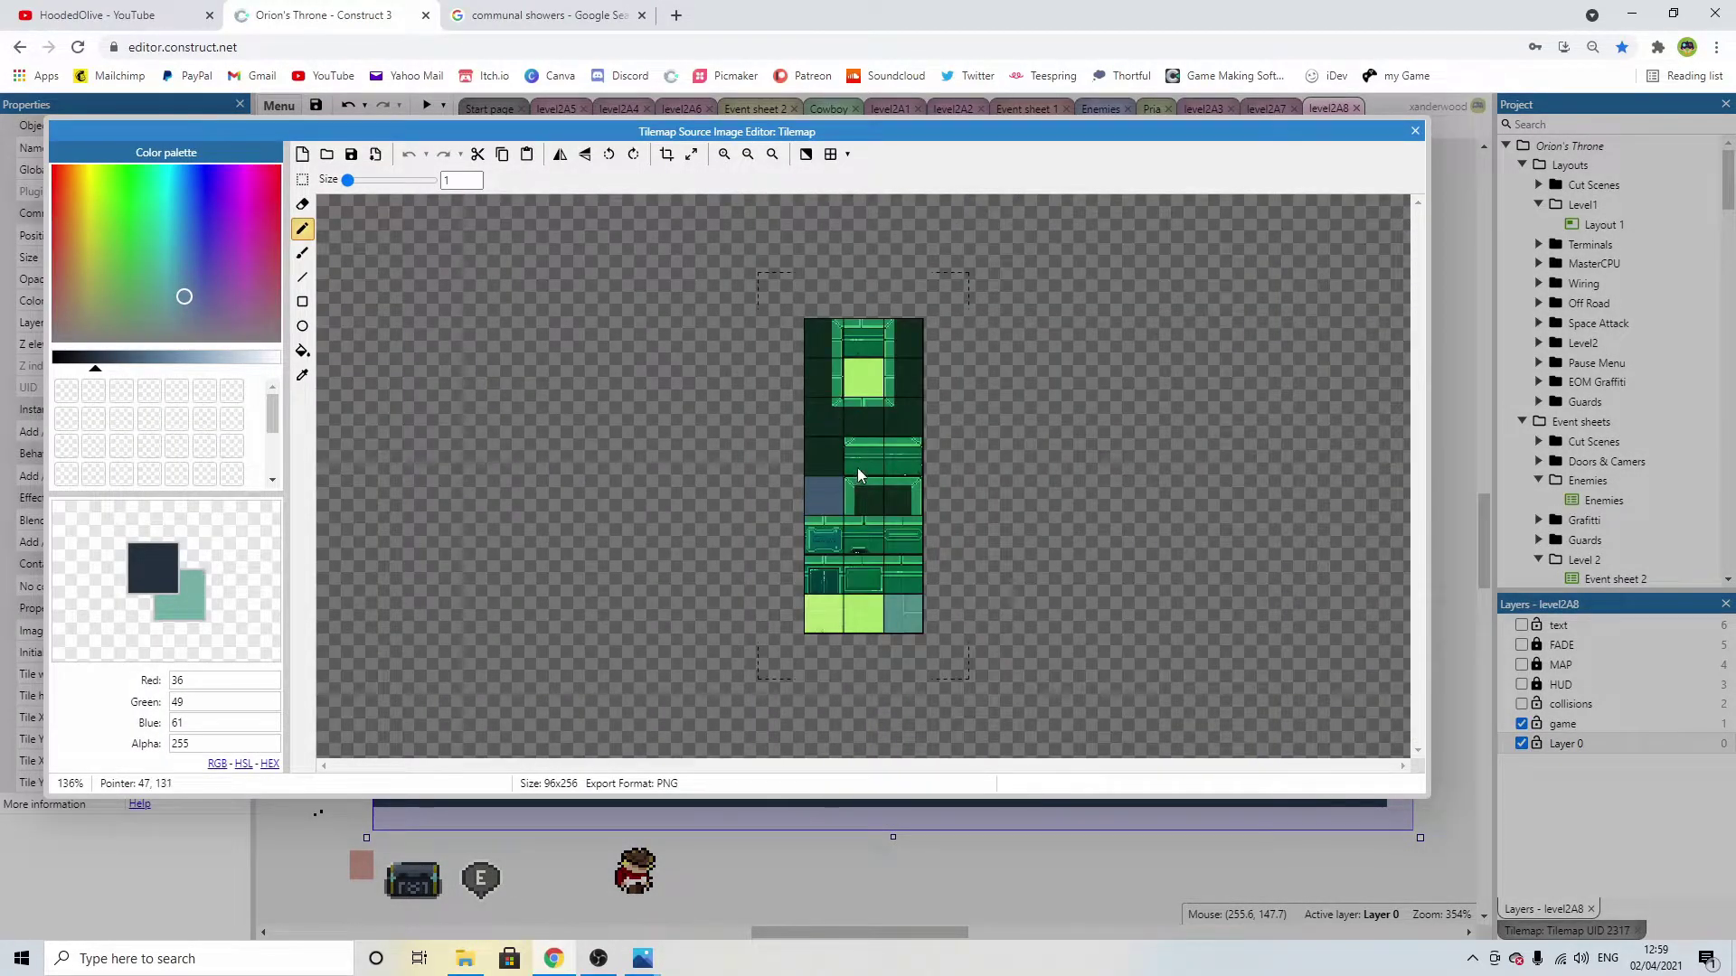
{"action": "scroll", "coordinate": [840, 407], "scroll_direction": "up", "scroll_amount": 2}
{"action": "scroll", "coordinate": [869, 412], "scroll_direction": "down", "scroll_amount": 3}
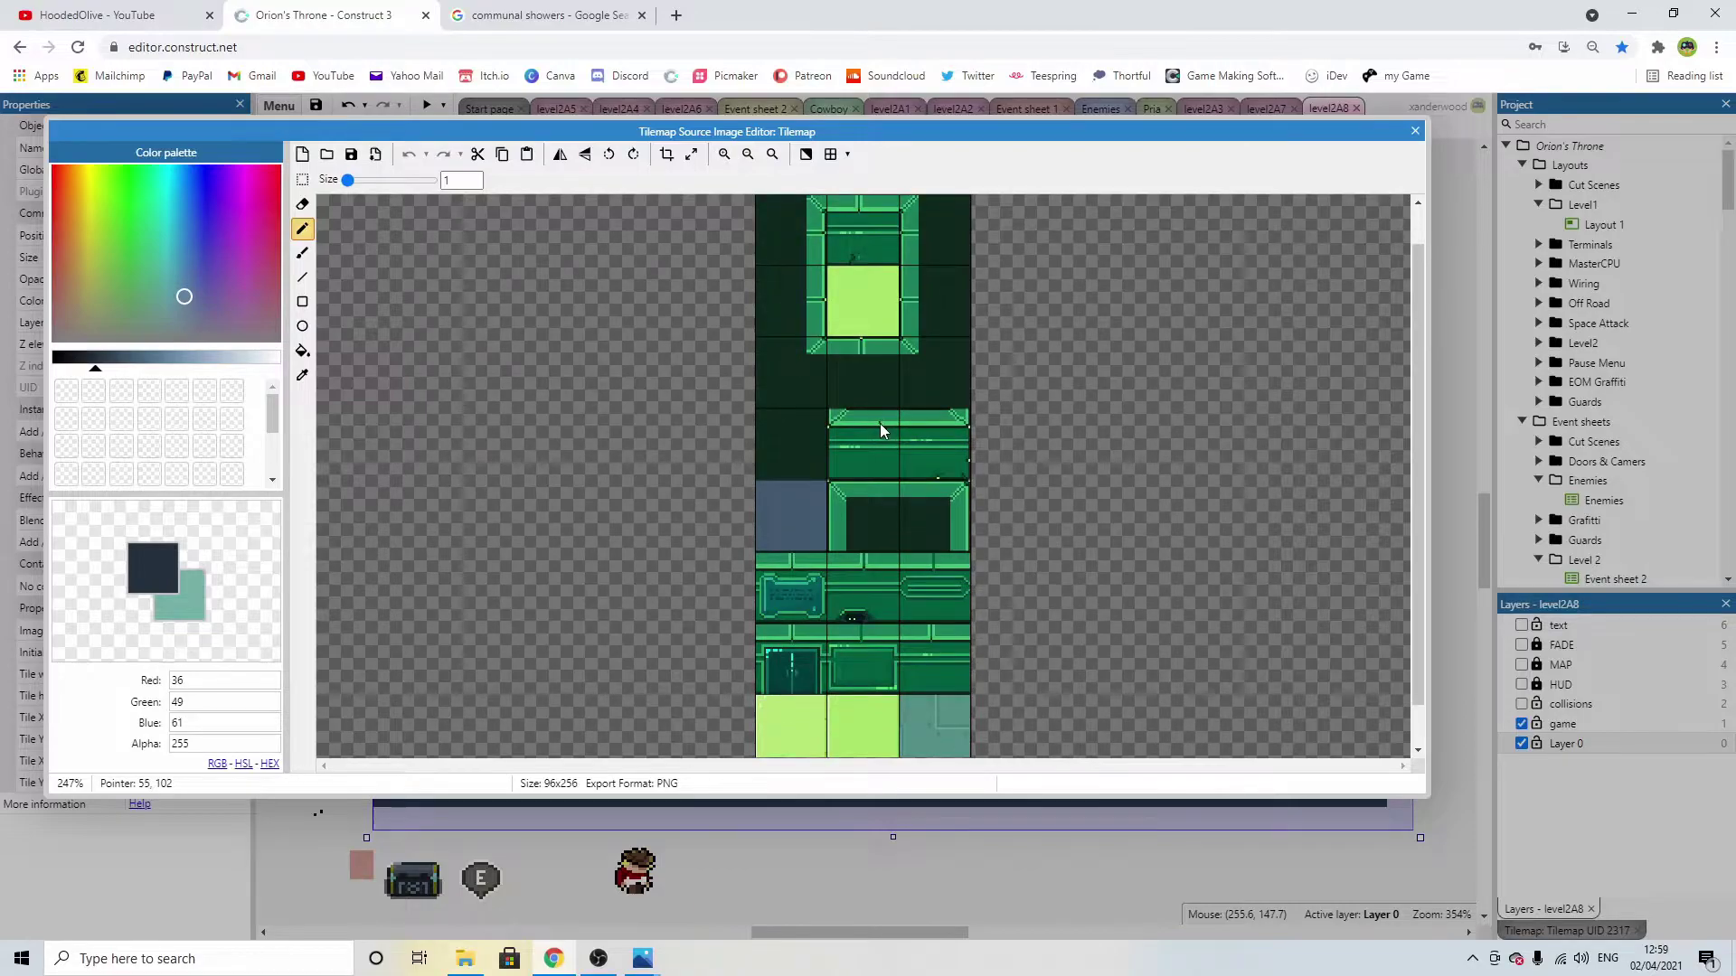
{"action": "scroll", "coordinate": [865, 404], "scroll_direction": "down", "scroll_amount": 2}
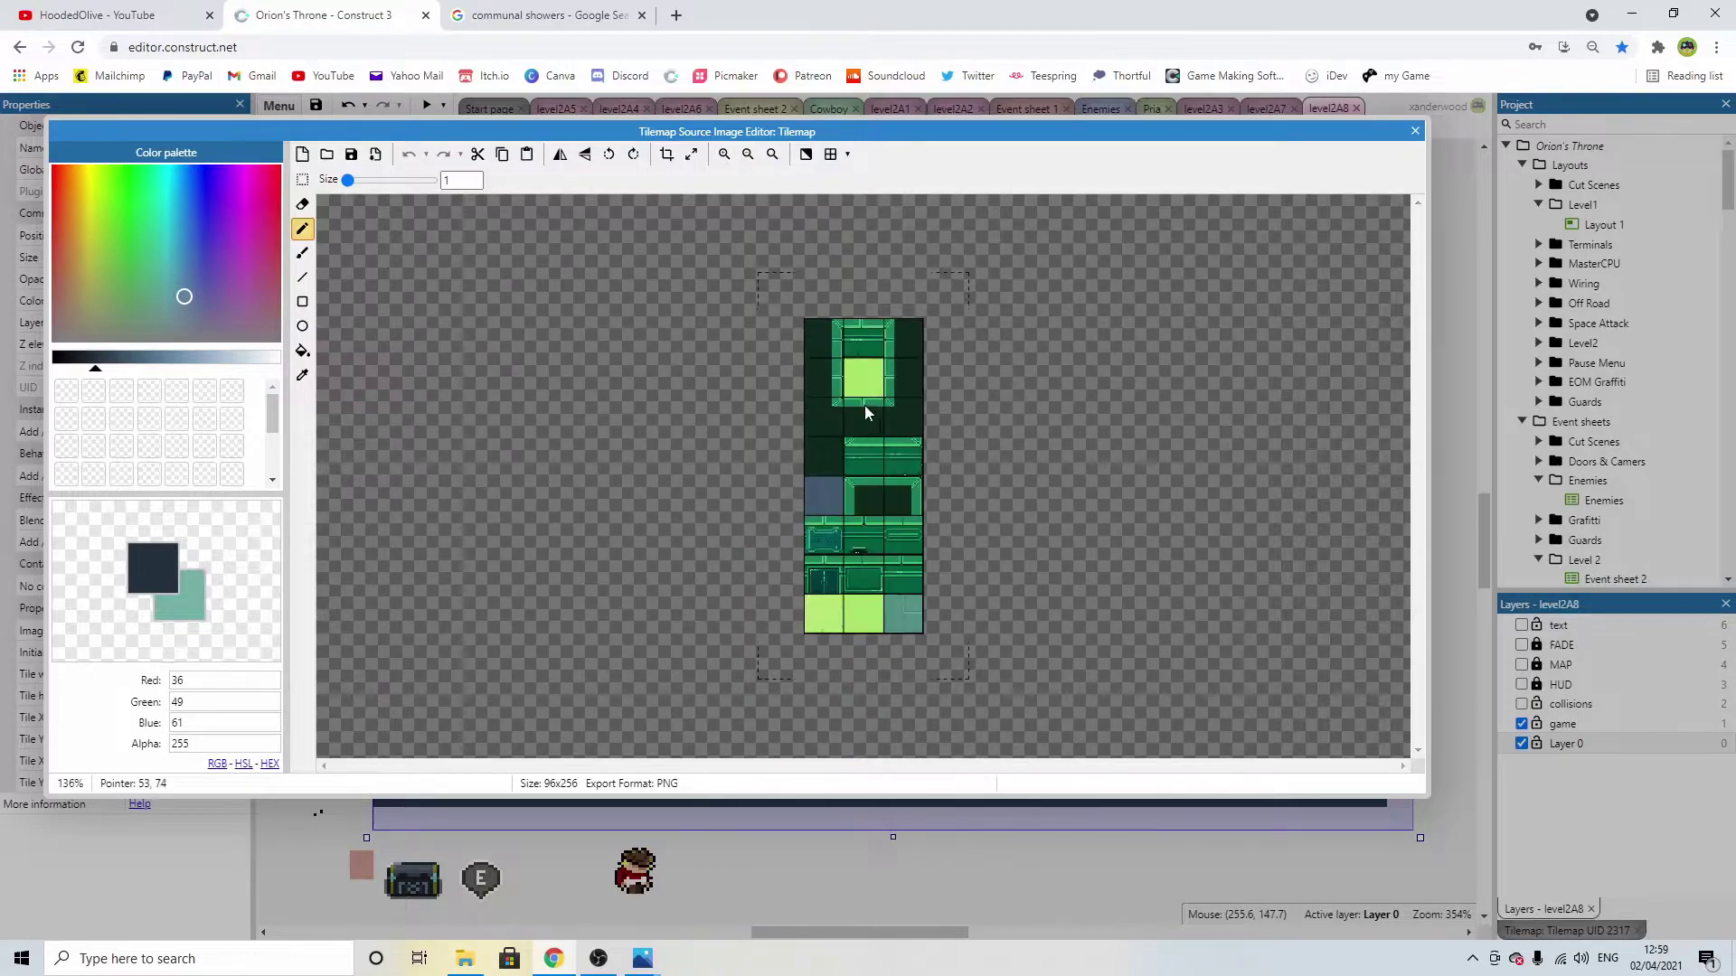
{"action": "left_click", "coordinate": [691, 153]}
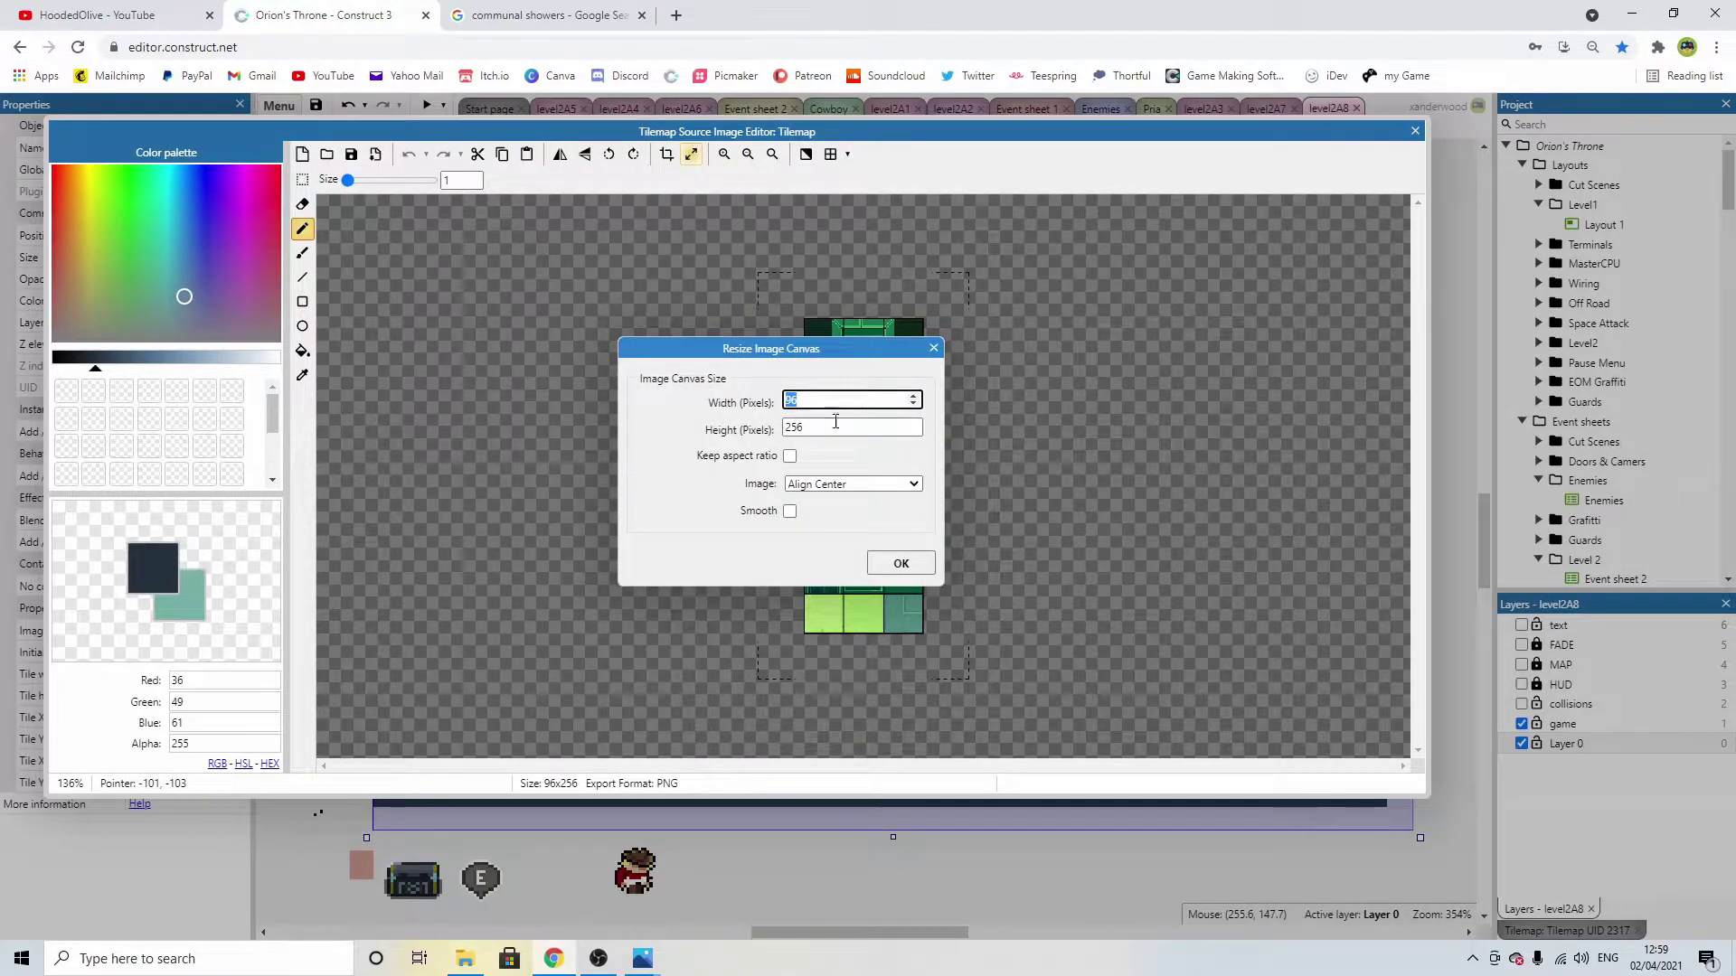
{"action": "left_click", "coordinate": [842, 432]}
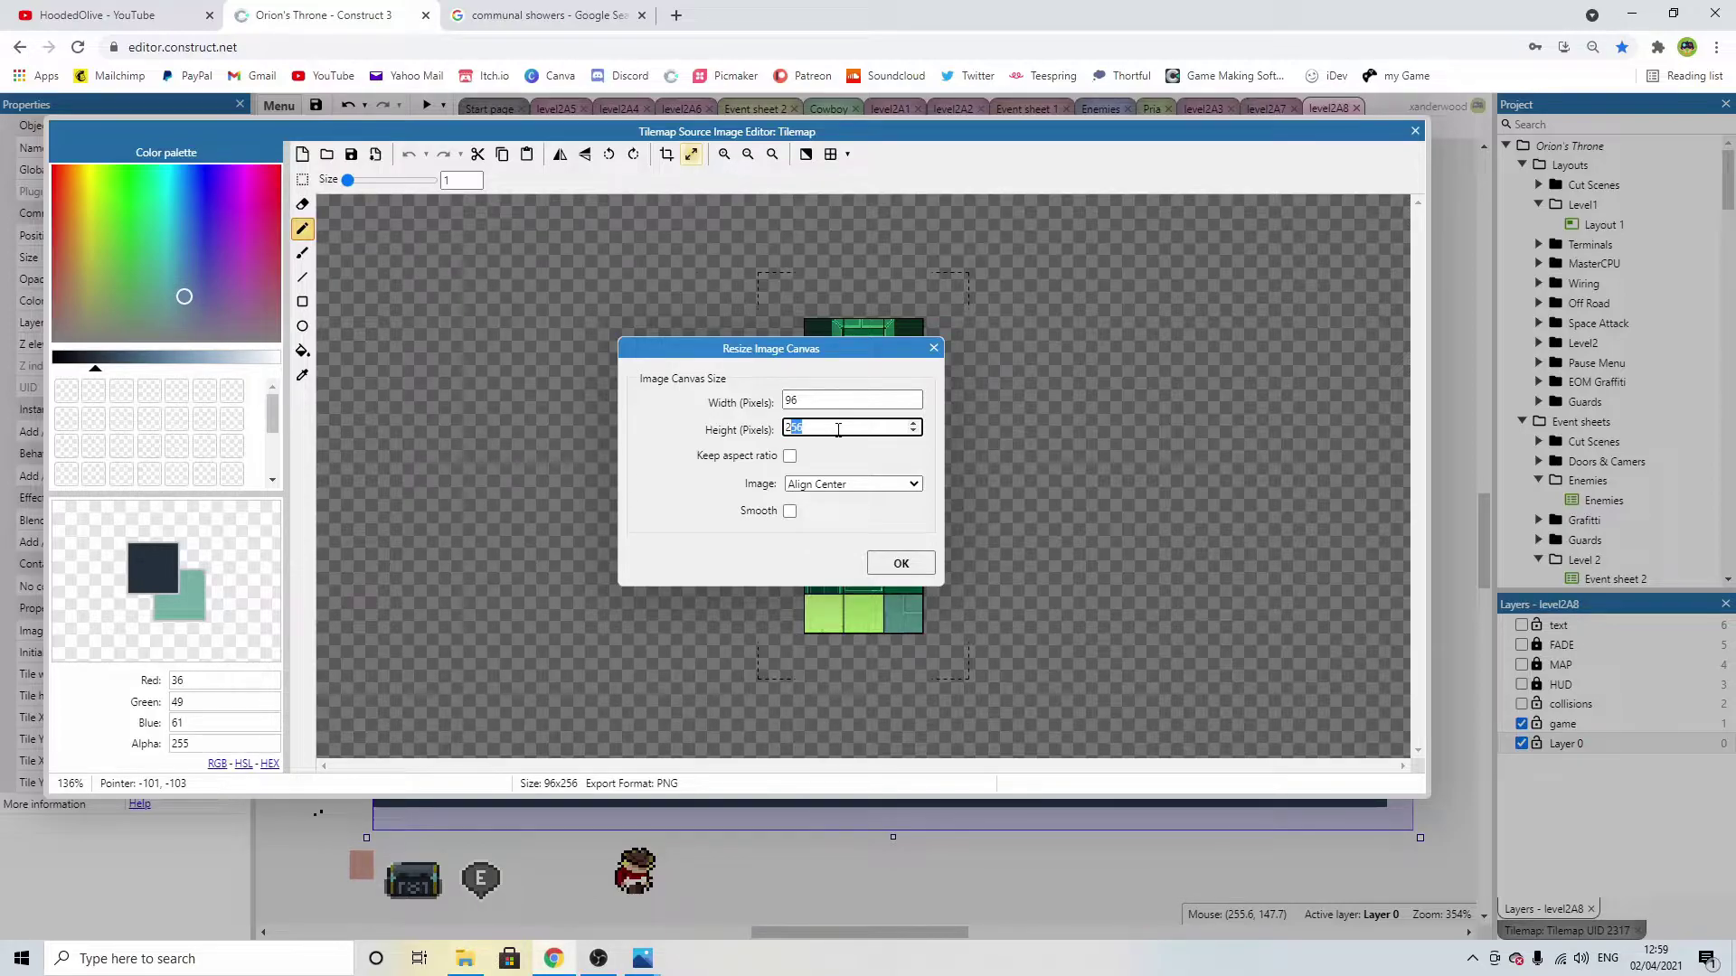
{"action": "key", "text": "Return"}
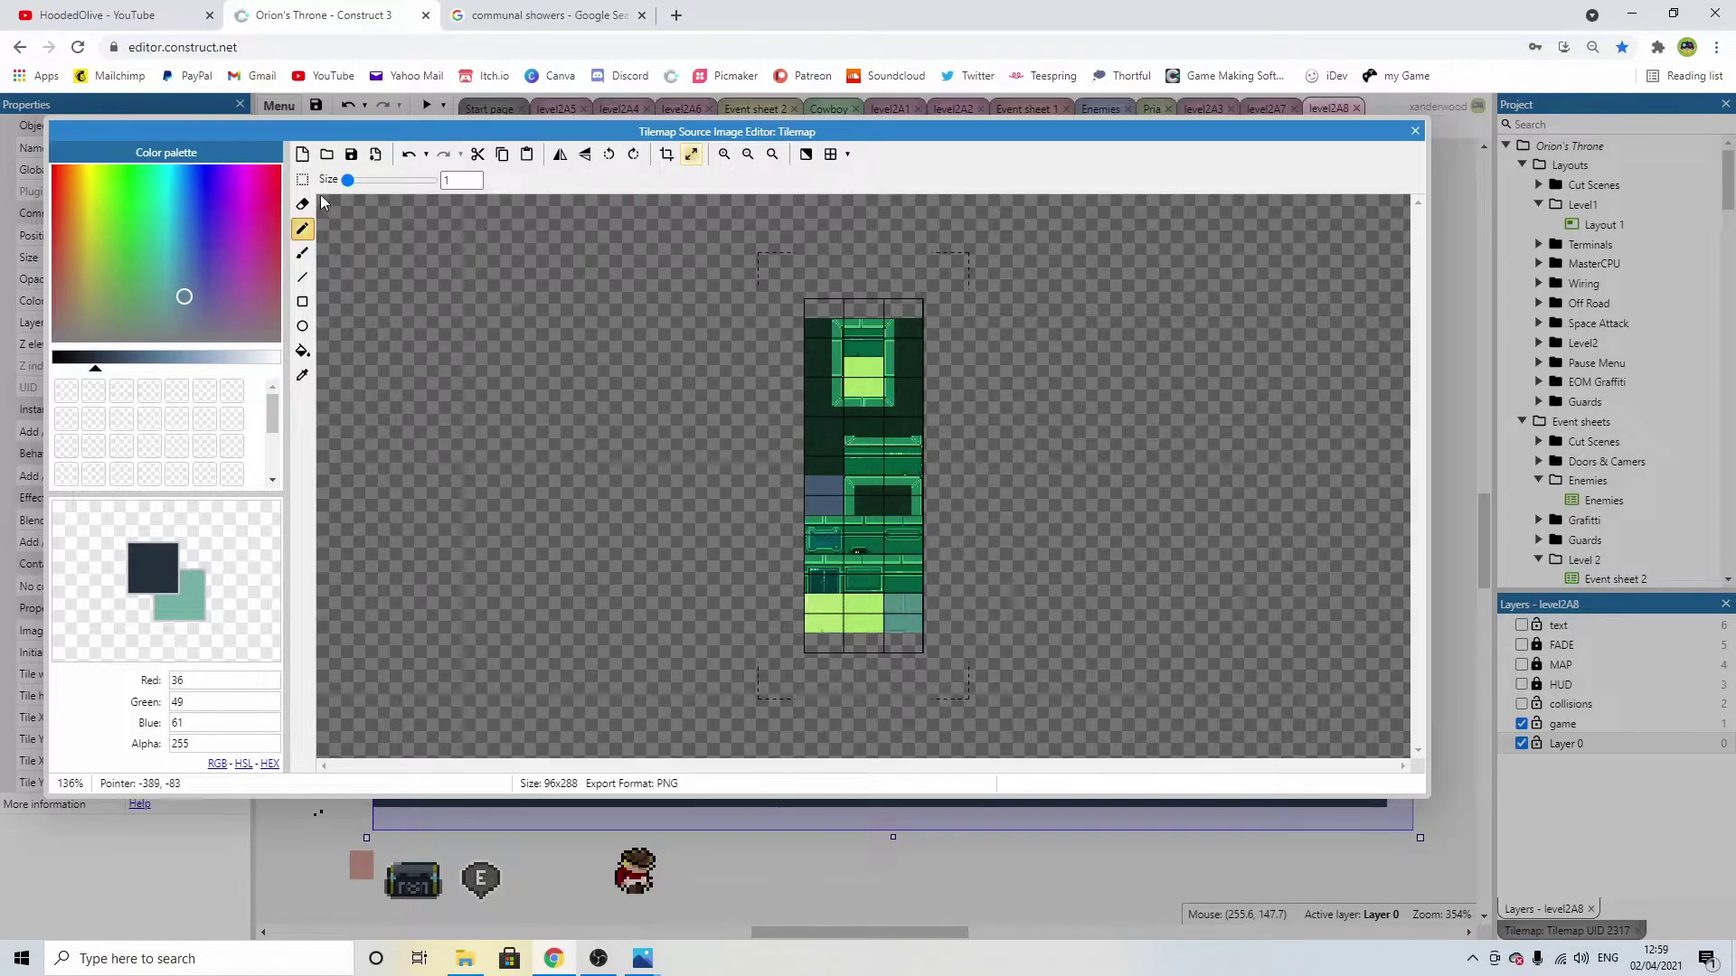
Move all the tiles up to the canvas's upper edge so an empty tile row remains beneath them, and close the image.
{"action": "left_click", "coordinate": [302, 179]}
{"action": "left_click_drag", "start_coordinate": [776, 292], "coordinate": [1008, 657]}
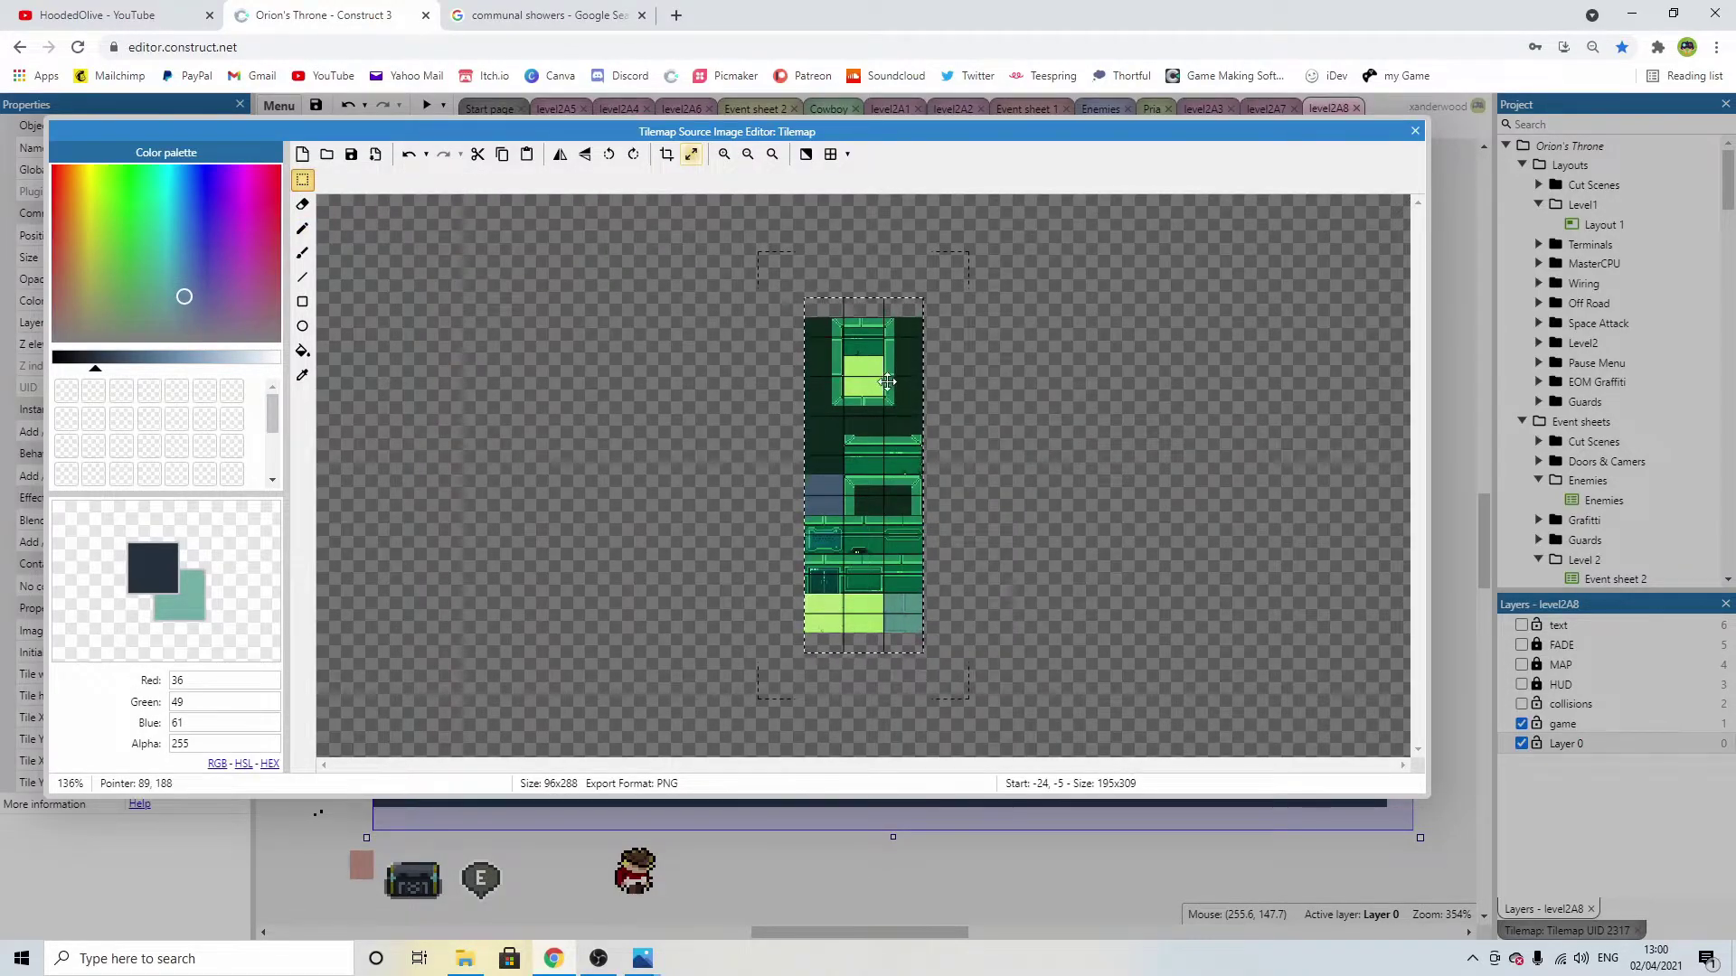
{"action": "left_click_drag", "start_coordinate": [884, 373], "coordinate": [884, 356]}
{"action": "left_click", "coordinate": [956, 356]}
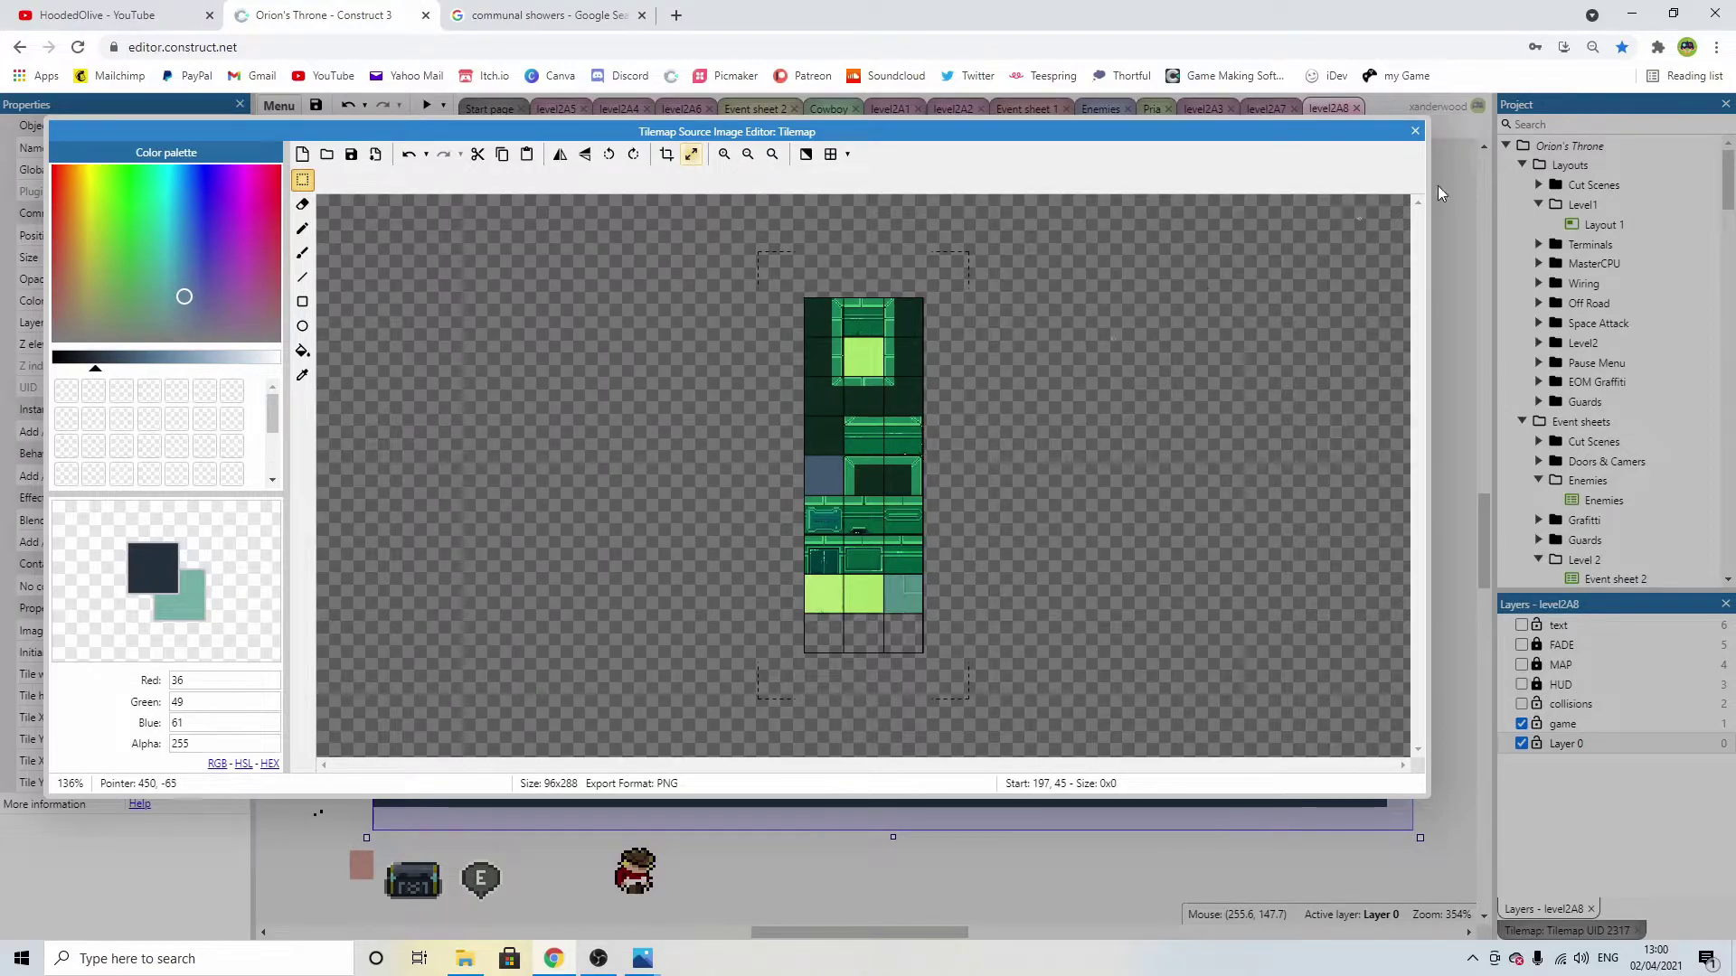
{"action": "left_click", "coordinate": [1415, 132]}
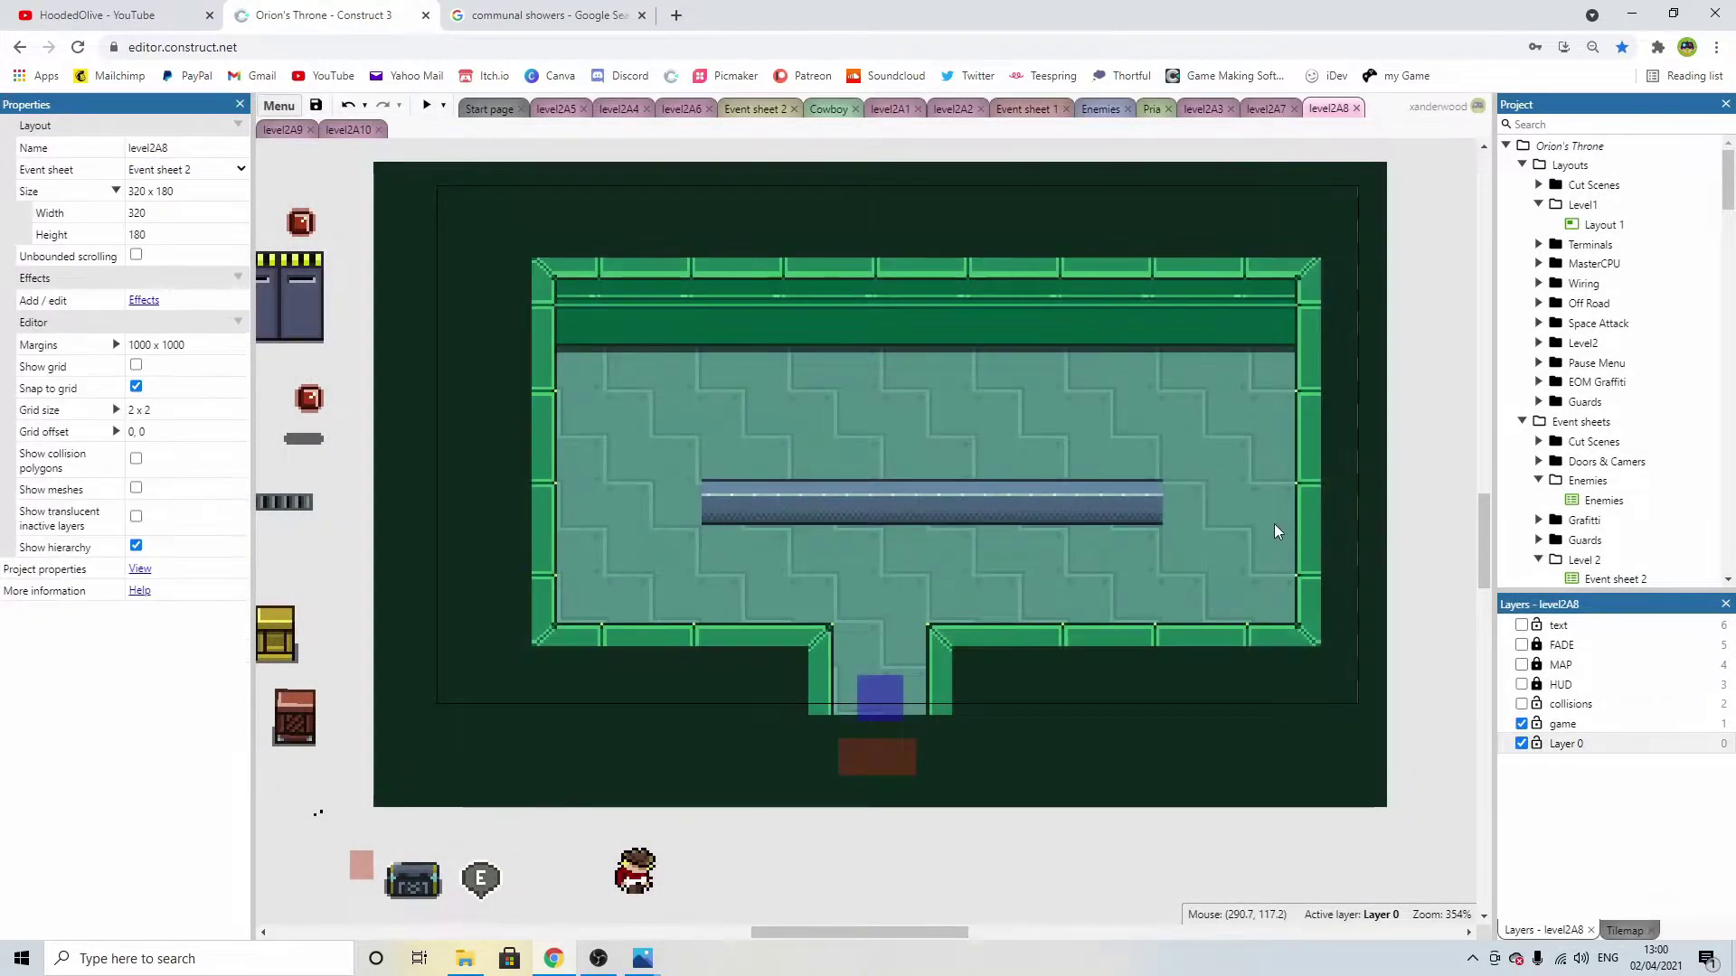
Reopen the tilemap image and outline the empty cell below the teal floor tile with 1-pixel near-black lines, RGB 20, 28, 35.
{"action": "double_click", "coordinate": [1273, 525]}
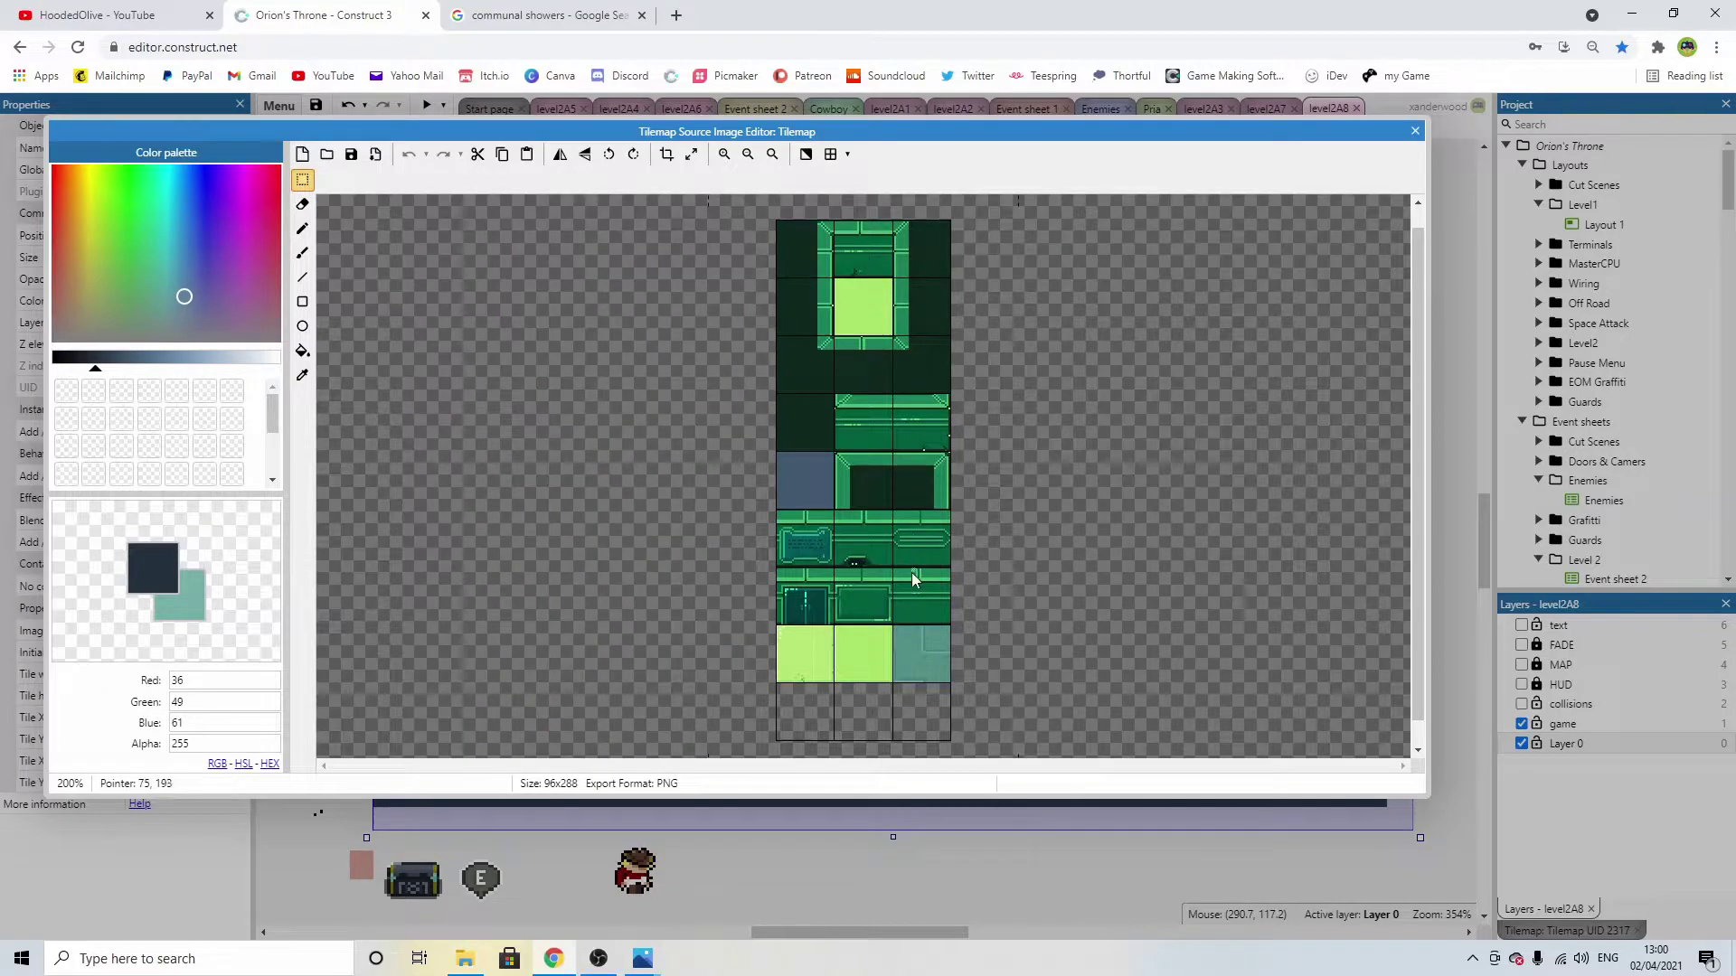
{"action": "scroll", "coordinate": [908, 380], "scroll_direction": "down", "scroll_amount": 2}
{"action": "scroll", "coordinate": [848, 642], "scroll_direction": "down", "scroll_amount": 5, "text": "ctrl"}
{"action": "scroll", "coordinate": [848, 642], "scroll_direction": "up", "scroll_amount": 10, "text": "ctrl"}
{"action": "scroll", "coordinate": [891, 464], "scroll_direction": "down", "scroll_amount": 2}
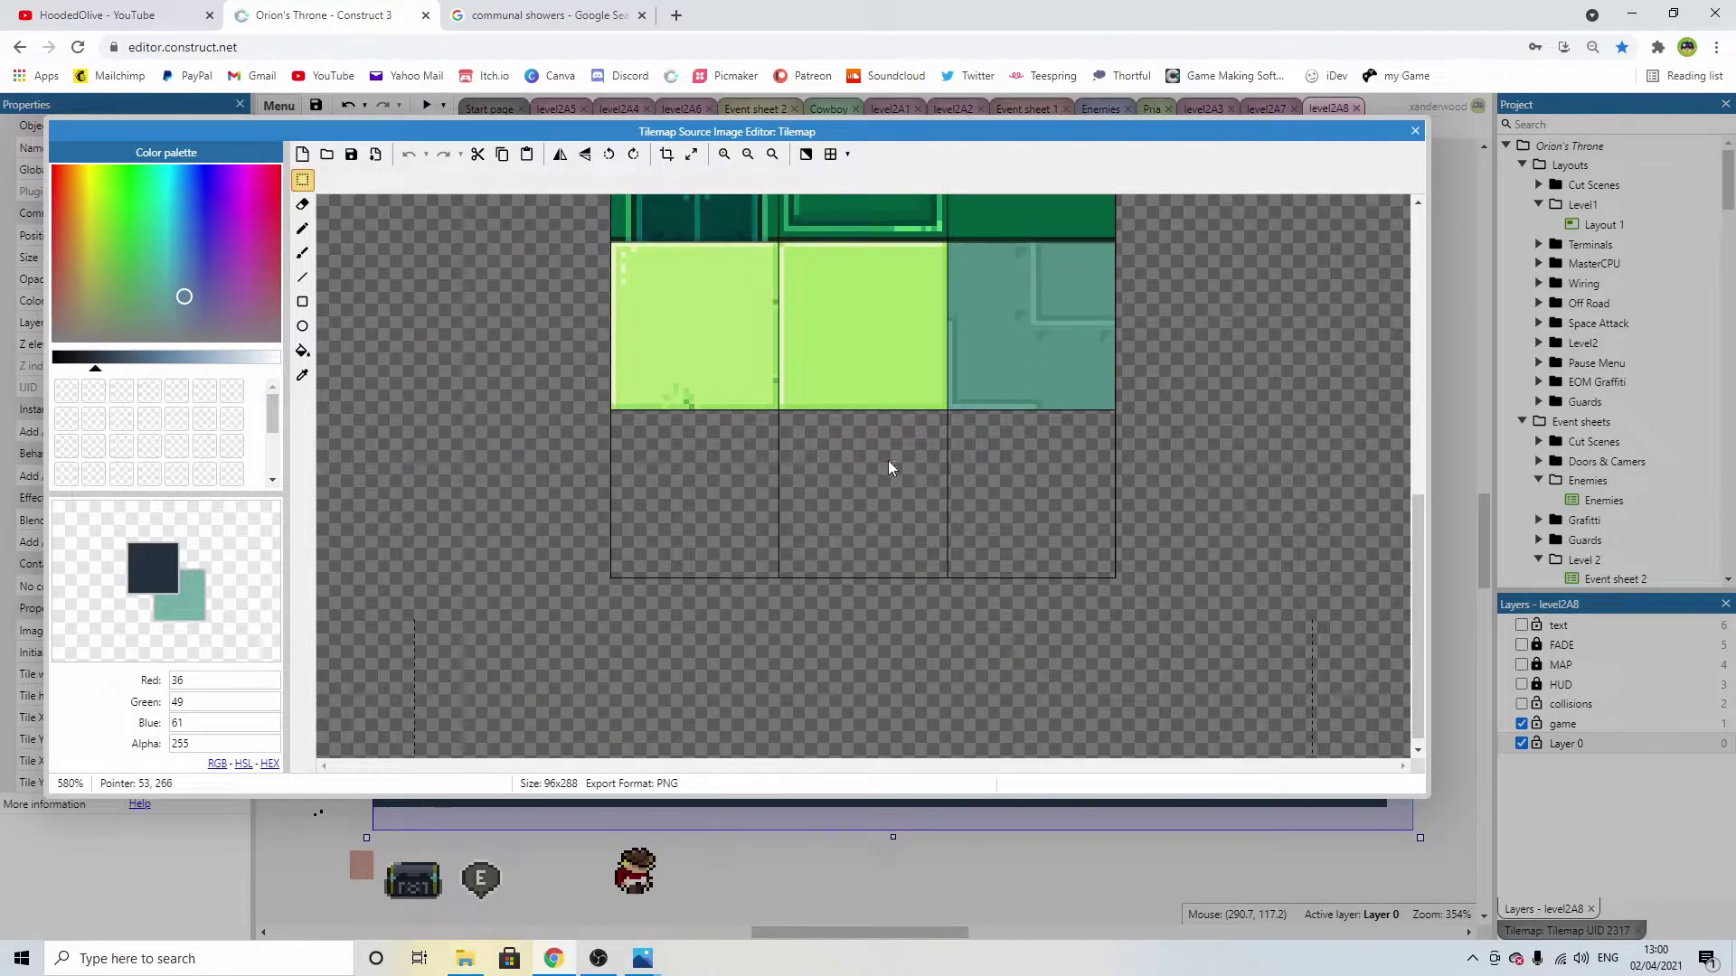
{"action": "scroll", "coordinate": [848, 415], "scroll_direction": "up", "scroll_amount": 2, "text": "ctrl"}
{"action": "middle_click_drag", "start_coordinate": [831, 421], "coordinate": [872, 399]}
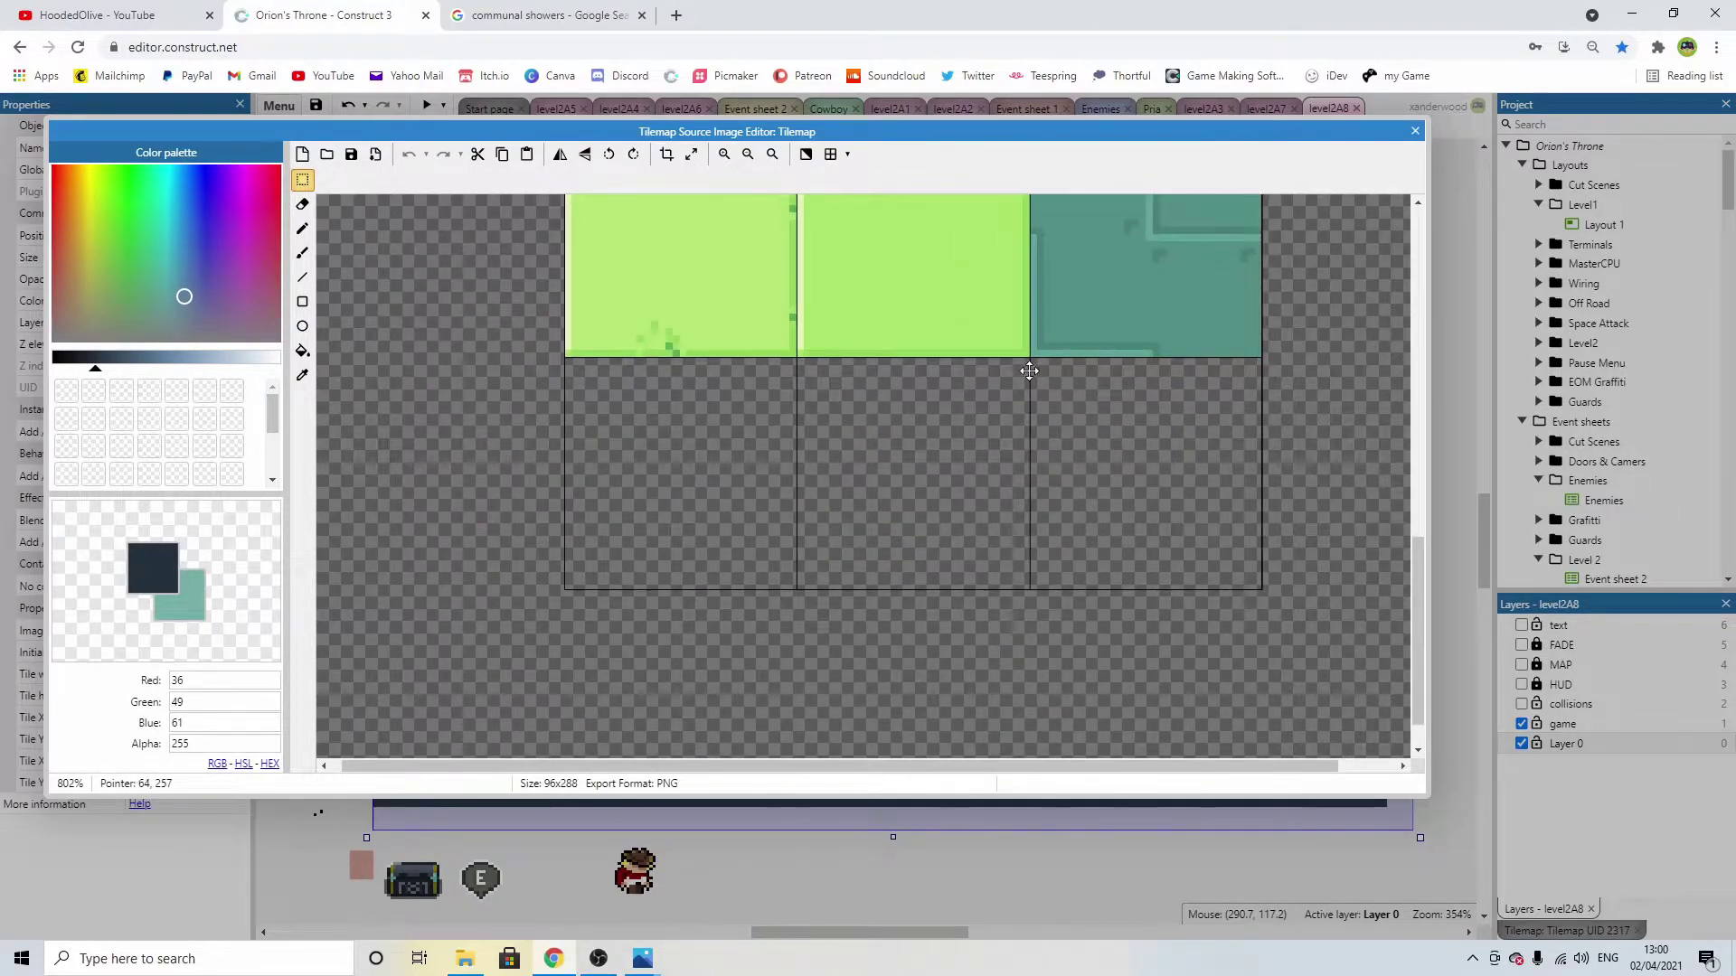
{"action": "middle_click_drag", "start_coordinate": [1036, 368], "coordinate": [929, 443]}
{"action": "scroll", "coordinate": [982, 533], "scroll_direction": "down", "scroll_amount": 1}
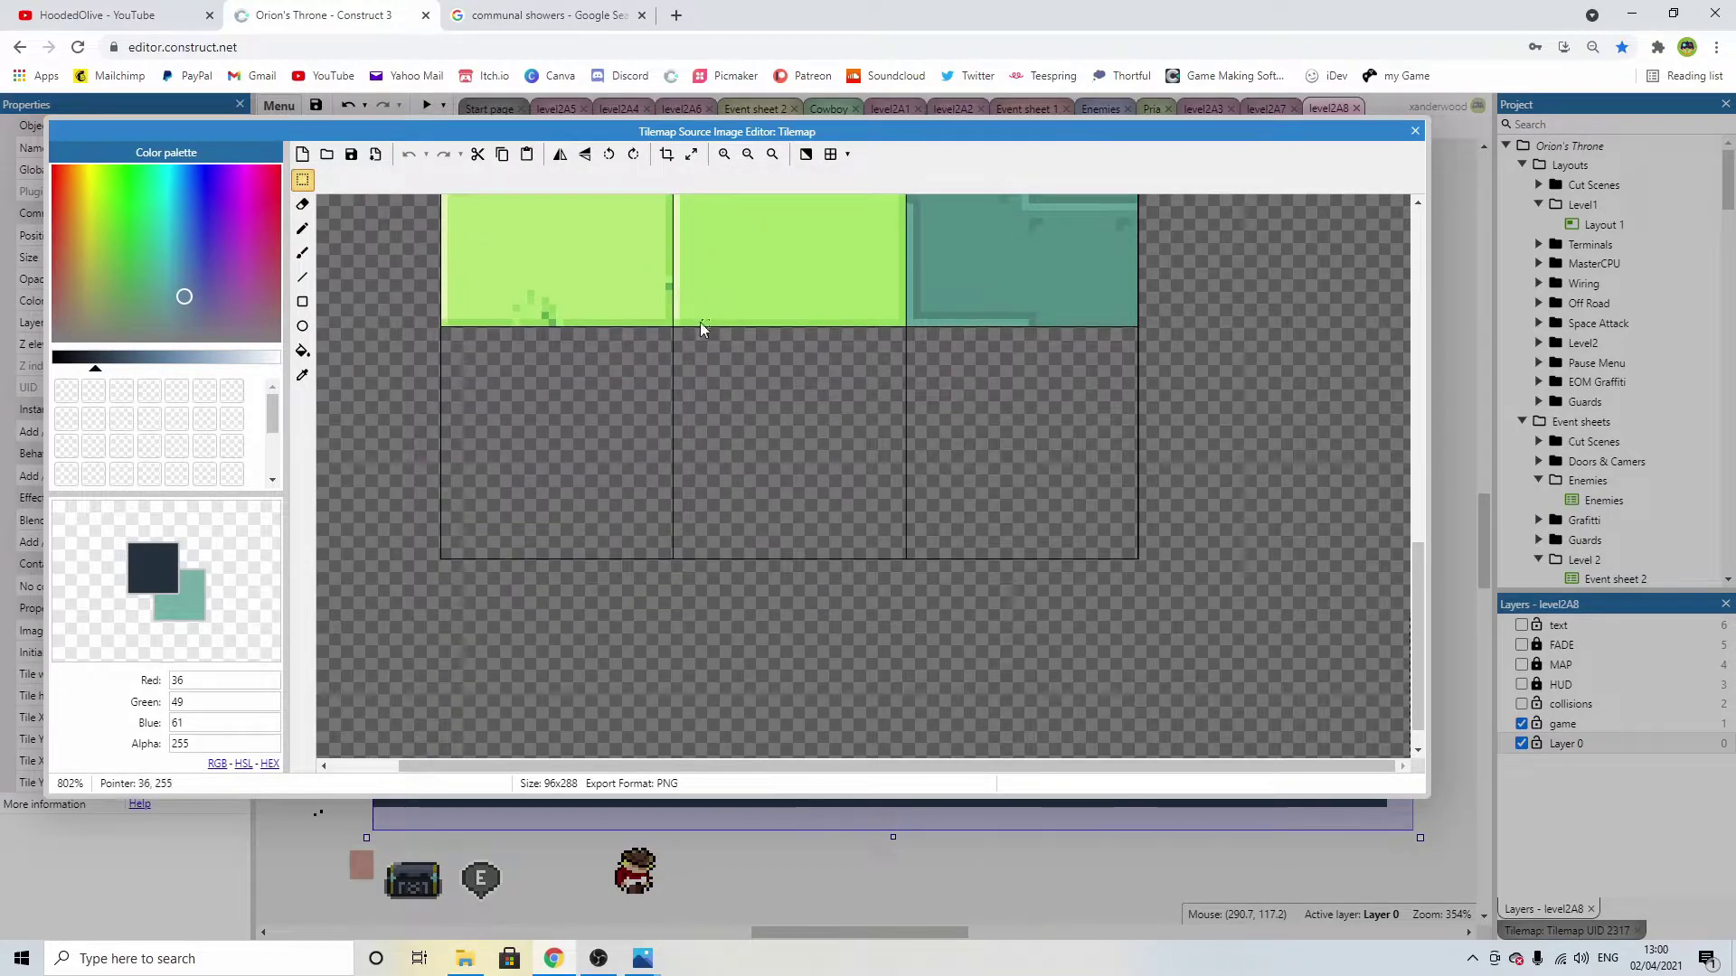
{"action": "left_click_drag", "start_coordinate": [83, 366], "coordinate": [77, 366]}
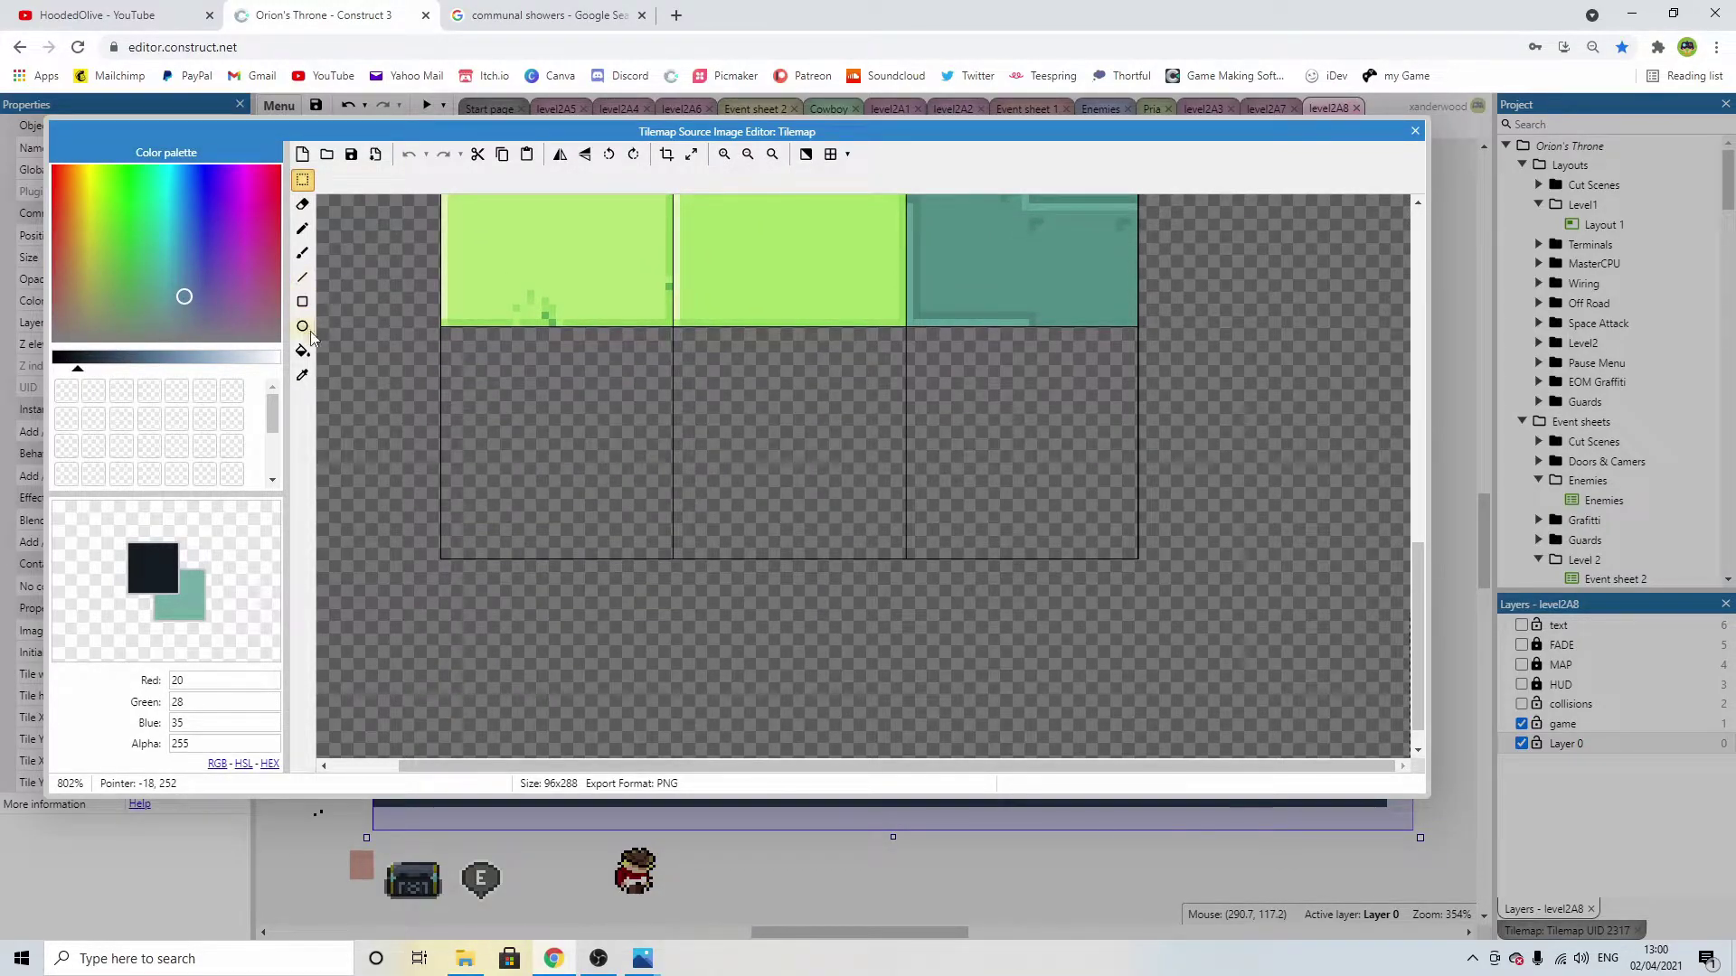
{"action": "left_click", "coordinate": [302, 276]}
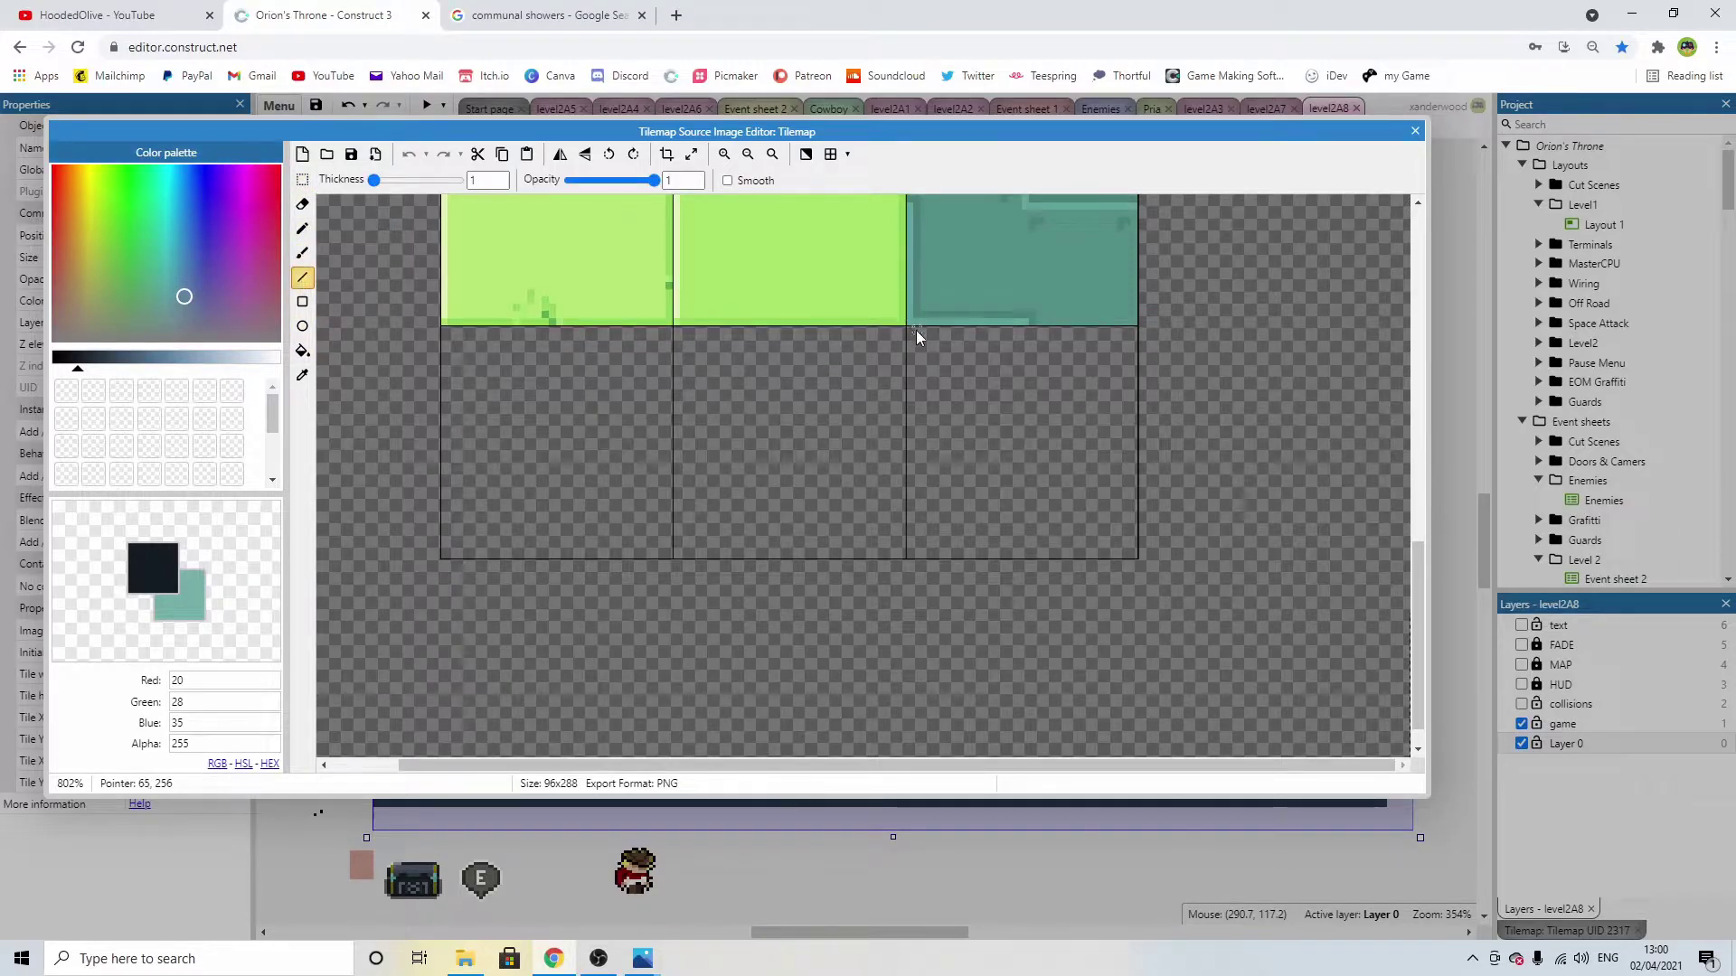
{"action": "left_click_drag", "start_coordinate": [910, 329], "coordinate": [1135, 334]}
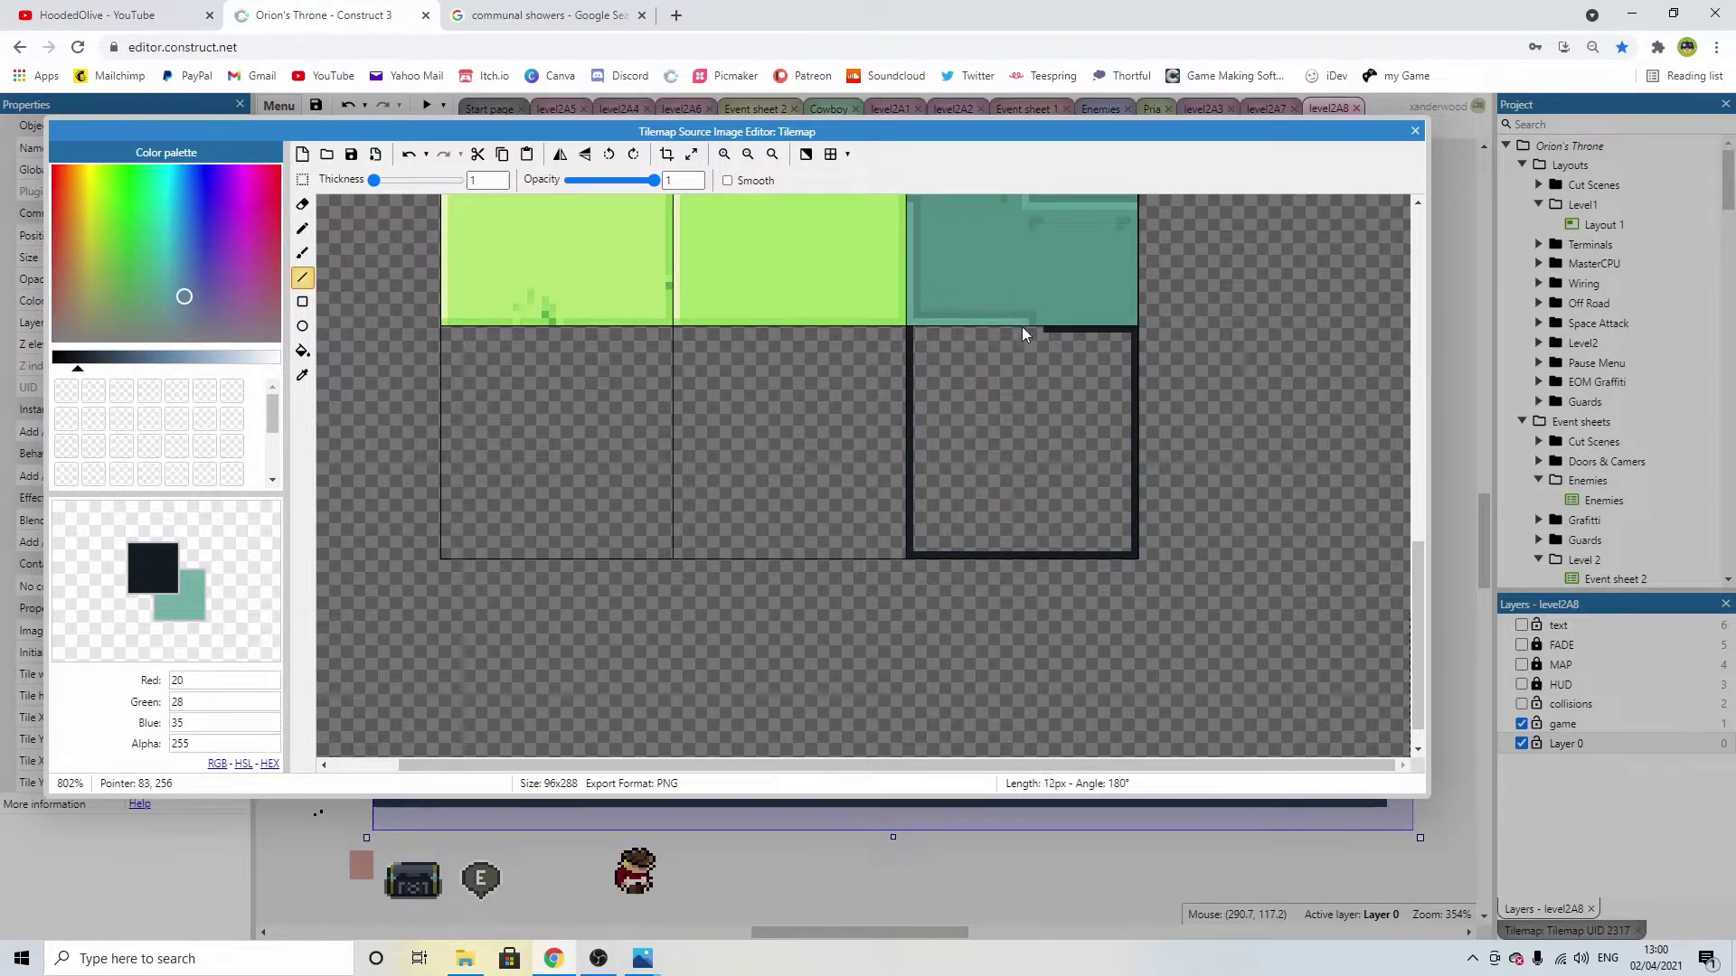
Fill the inside of the outlined new tile with dark blue RGB 27, 37, 46.
{"action": "left_click", "coordinate": [85, 359]}
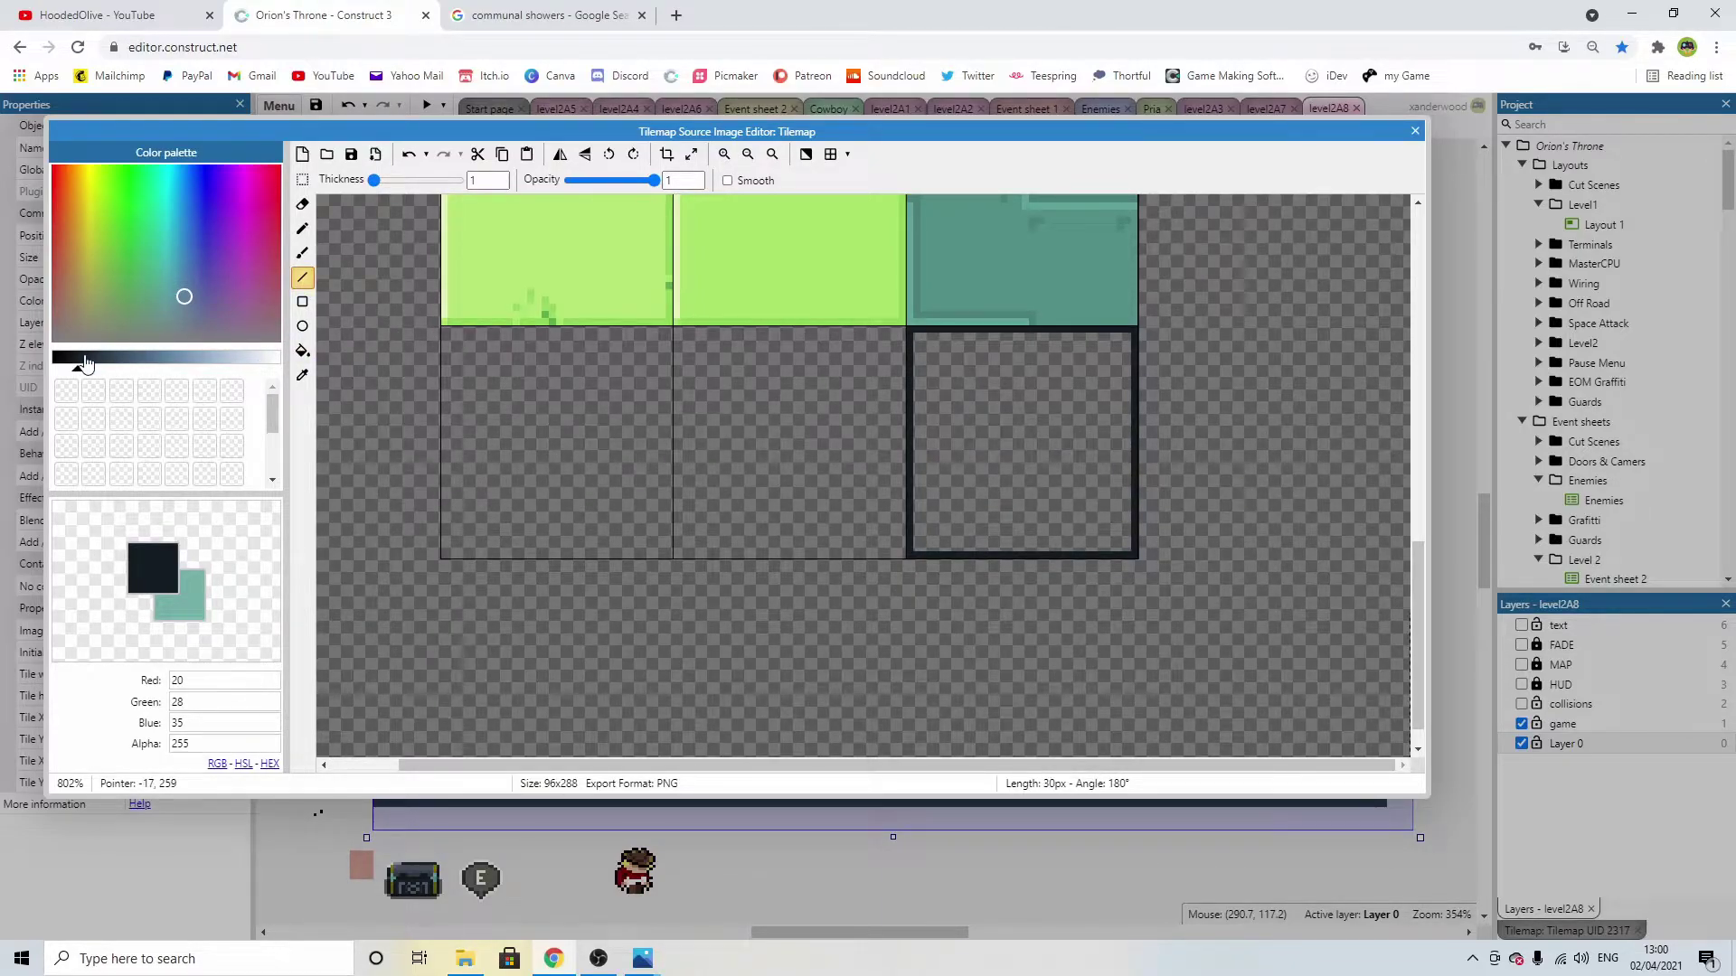
{"action": "left_click", "coordinate": [301, 351]}
{"action": "left_click", "coordinate": [1083, 427]}
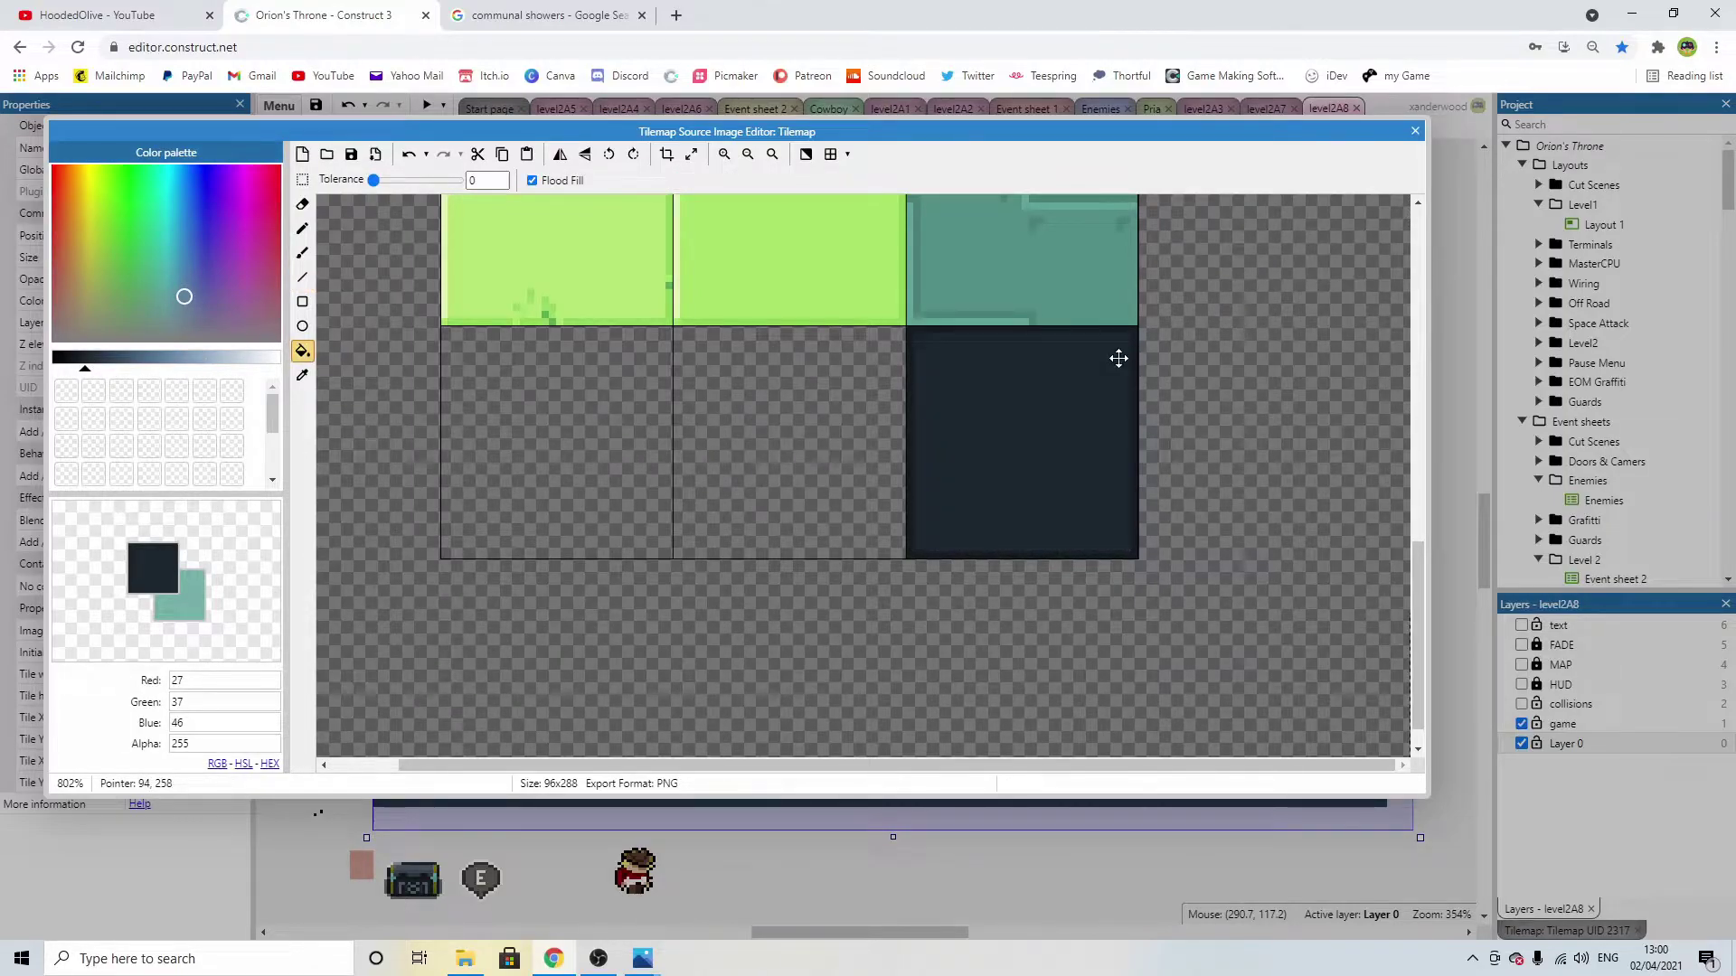
Examine the new dark tile alongside the wall and floor tiles in the tilemap image.
{"action": "scroll", "coordinate": [801, 361], "scroll_direction": "up", "scroll_amount": 2}
{"action": "scroll", "coordinate": [812, 324], "scroll_direction": "down", "scroll_amount": 5}
{"action": "scroll", "coordinate": [904, 443], "scroll_direction": "up", "scroll_amount": 3}
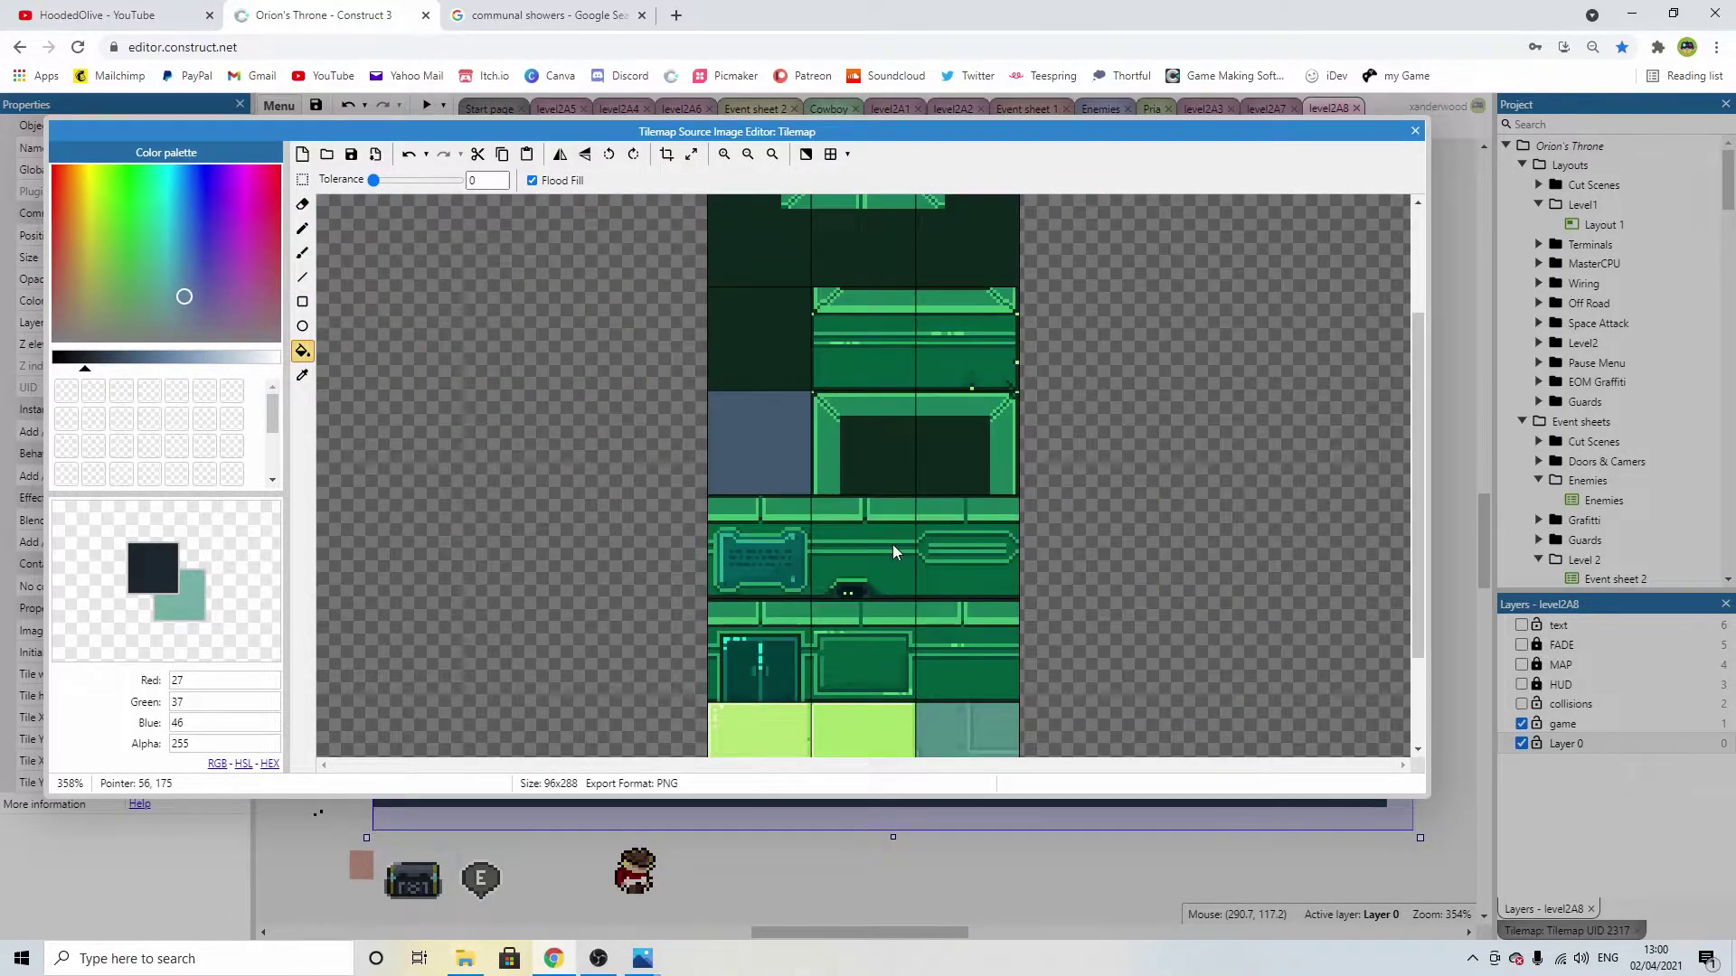
{"action": "scroll", "coordinate": [956, 590], "scroll_direction": "down", "scroll_amount": 3}
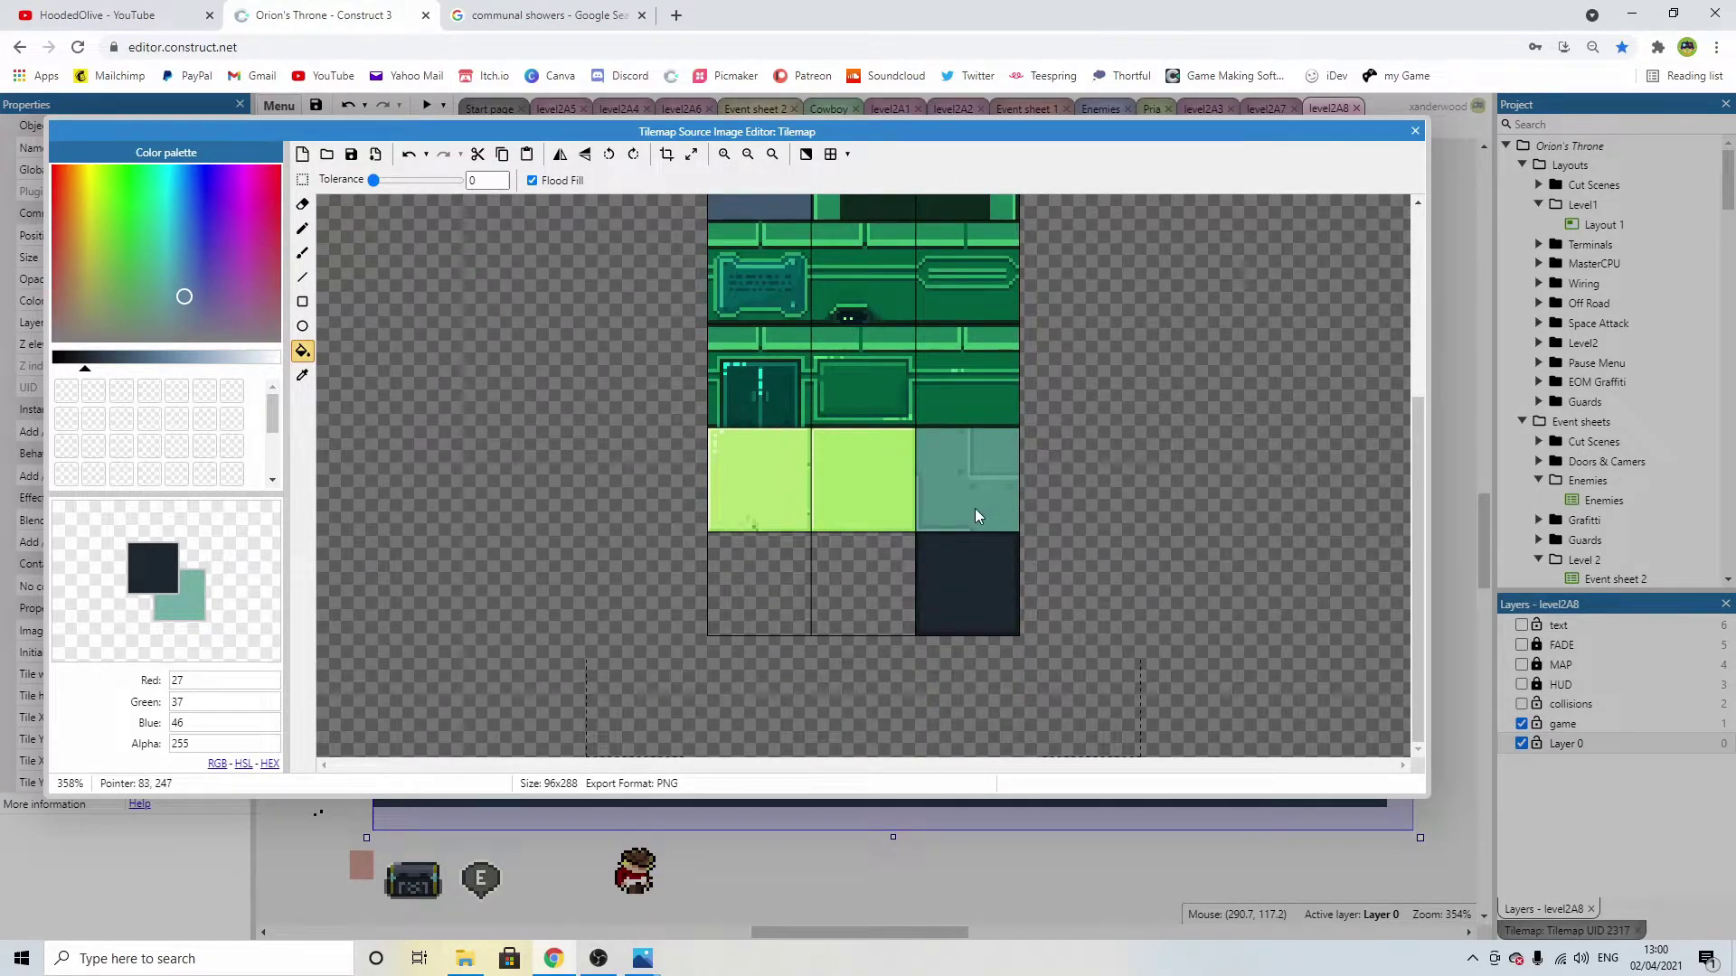
{"action": "scroll", "coordinate": [974, 510], "scroll_direction": "down", "scroll_amount": 1}
{"action": "scroll", "coordinate": [958, 546], "scroll_direction": "up", "scroll_amount": 2}
{"action": "scroll", "coordinate": [945, 488], "scroll_direction": "down", "scroll_amount": 3}
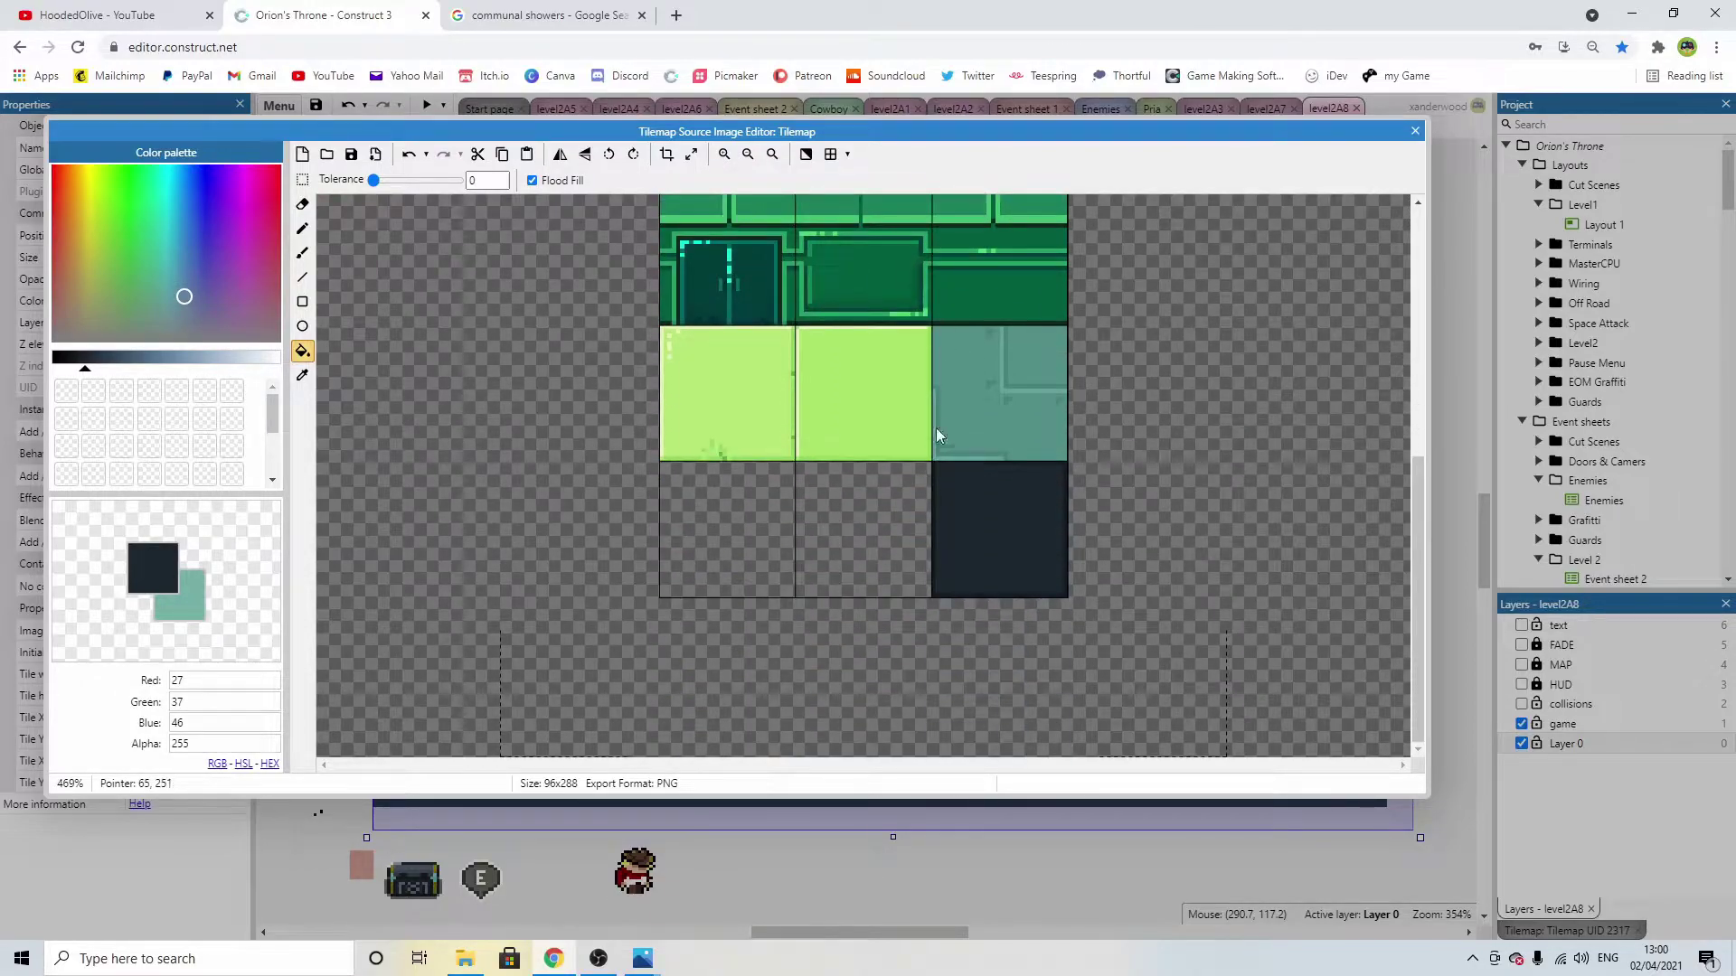
{"action": "scroll", "coordinate": [942, 545], "scroll_direction": "up", "scroll_amount": 2}
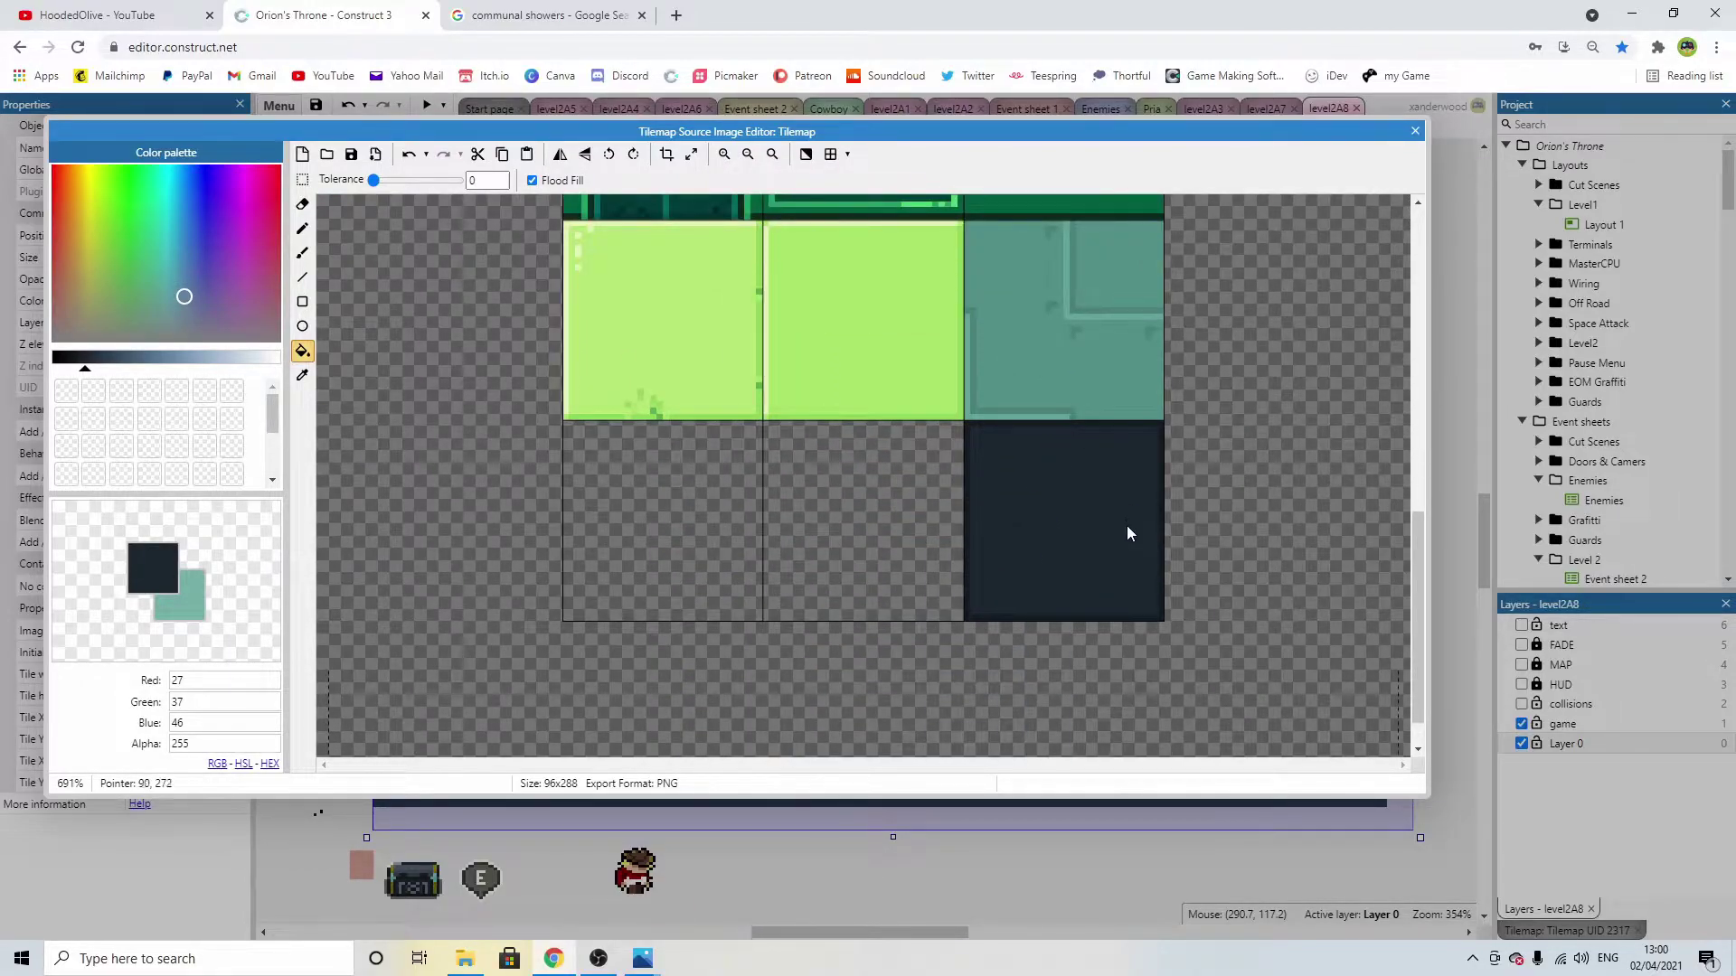
Outline the upper-left and lower-right quarters of the new dark tile with 1-pixel lines in lighter blue, RGB 42, 58, 72.
{"action": "scroll", "coordinate": [935, 407], "scroll_direction": "up", "scroll_amount": 1}
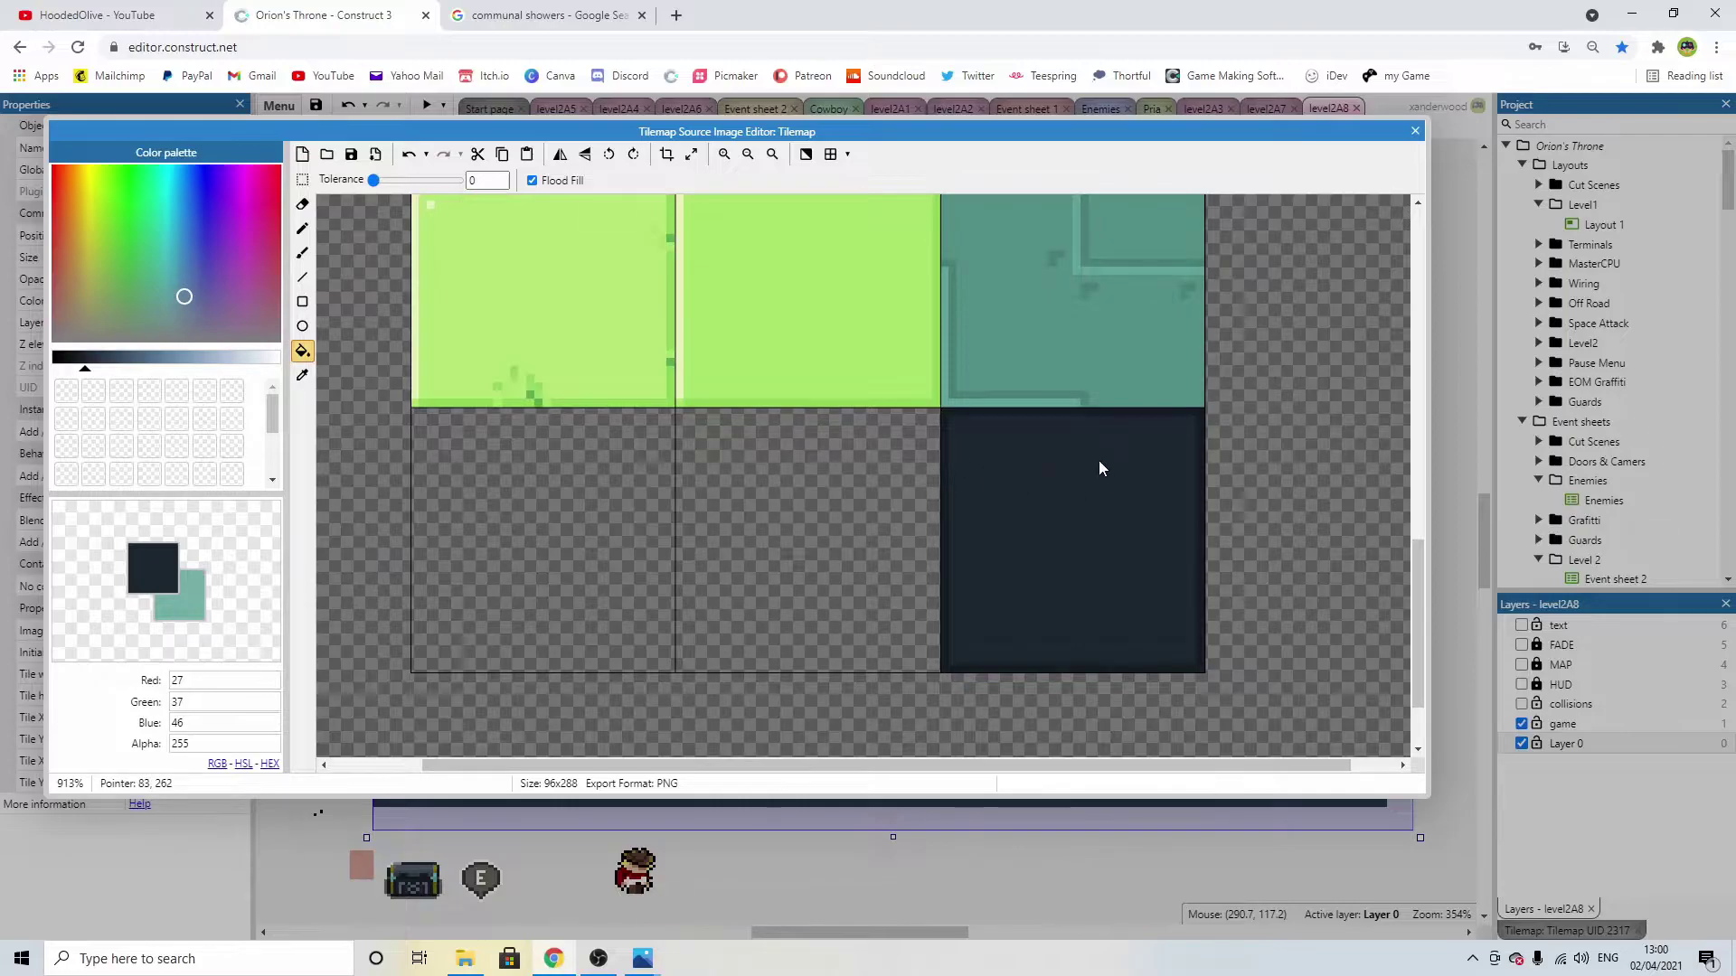
{"action": "scroll", "coordinate": [1057, 357], "scroll_direction": "down", "scroll_amount": 1}
{"action": "scroll", "coordinate": [1056, 356], "scroll_direction": "up", "scroll_amount": 3}
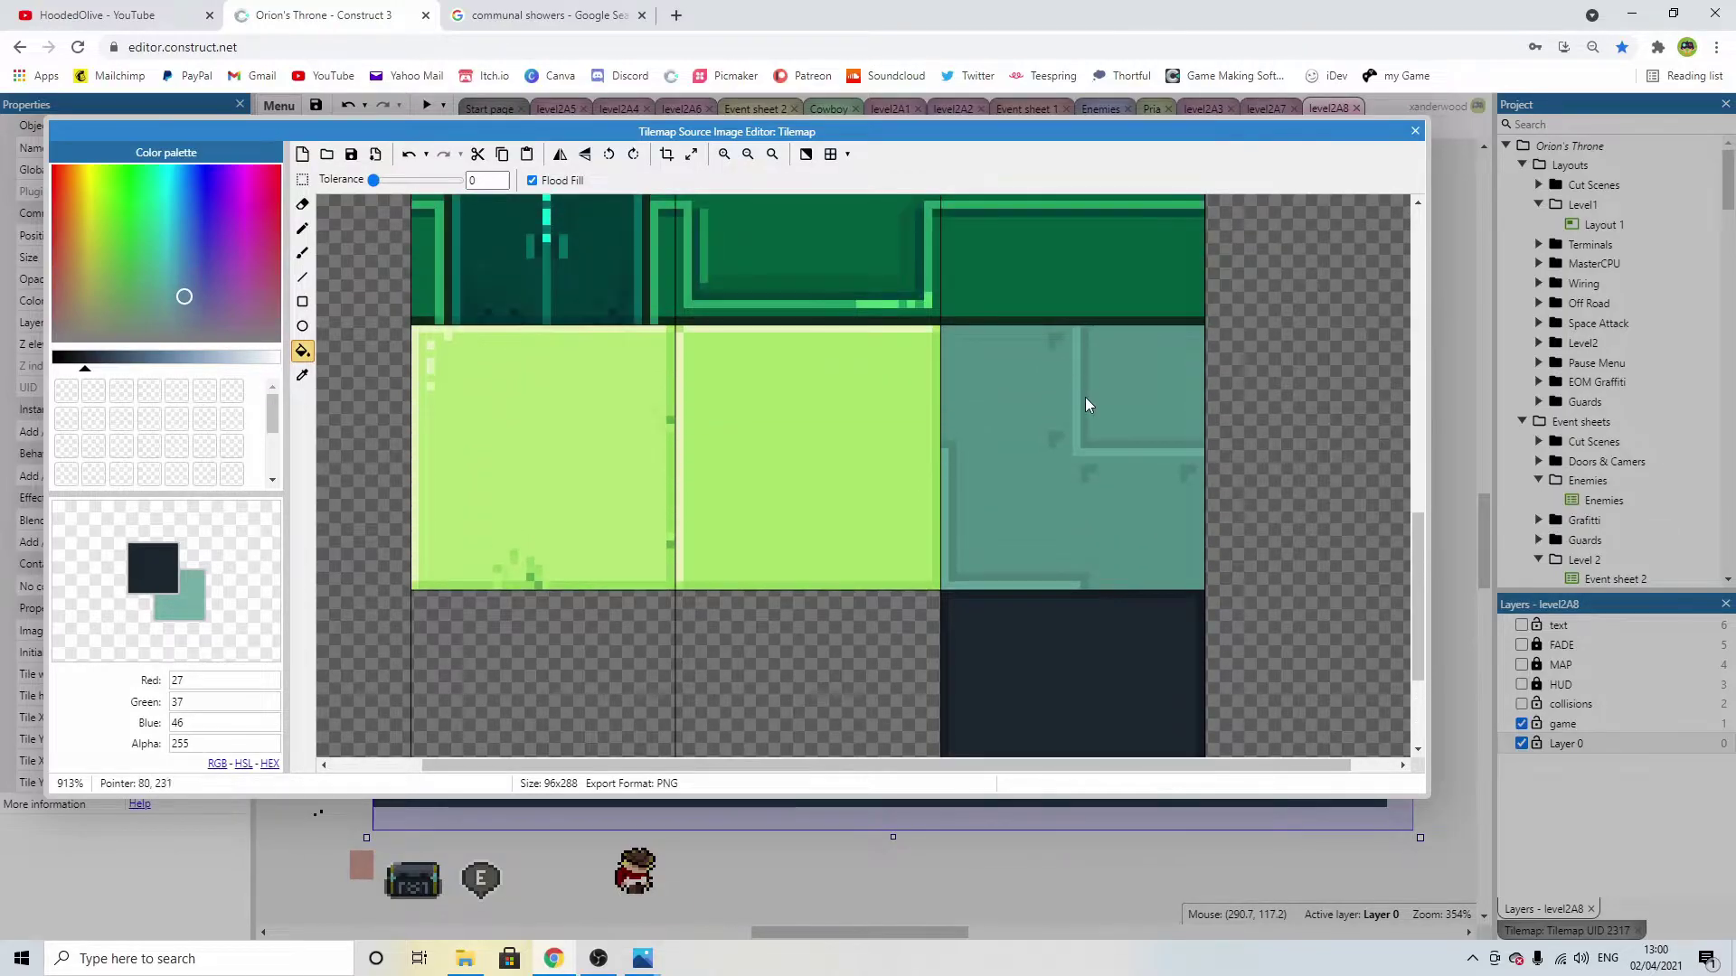
{"action": "scroll", "coordinate": [1082, 394], "scroll_direction": "down", "scroll_amount": 5}
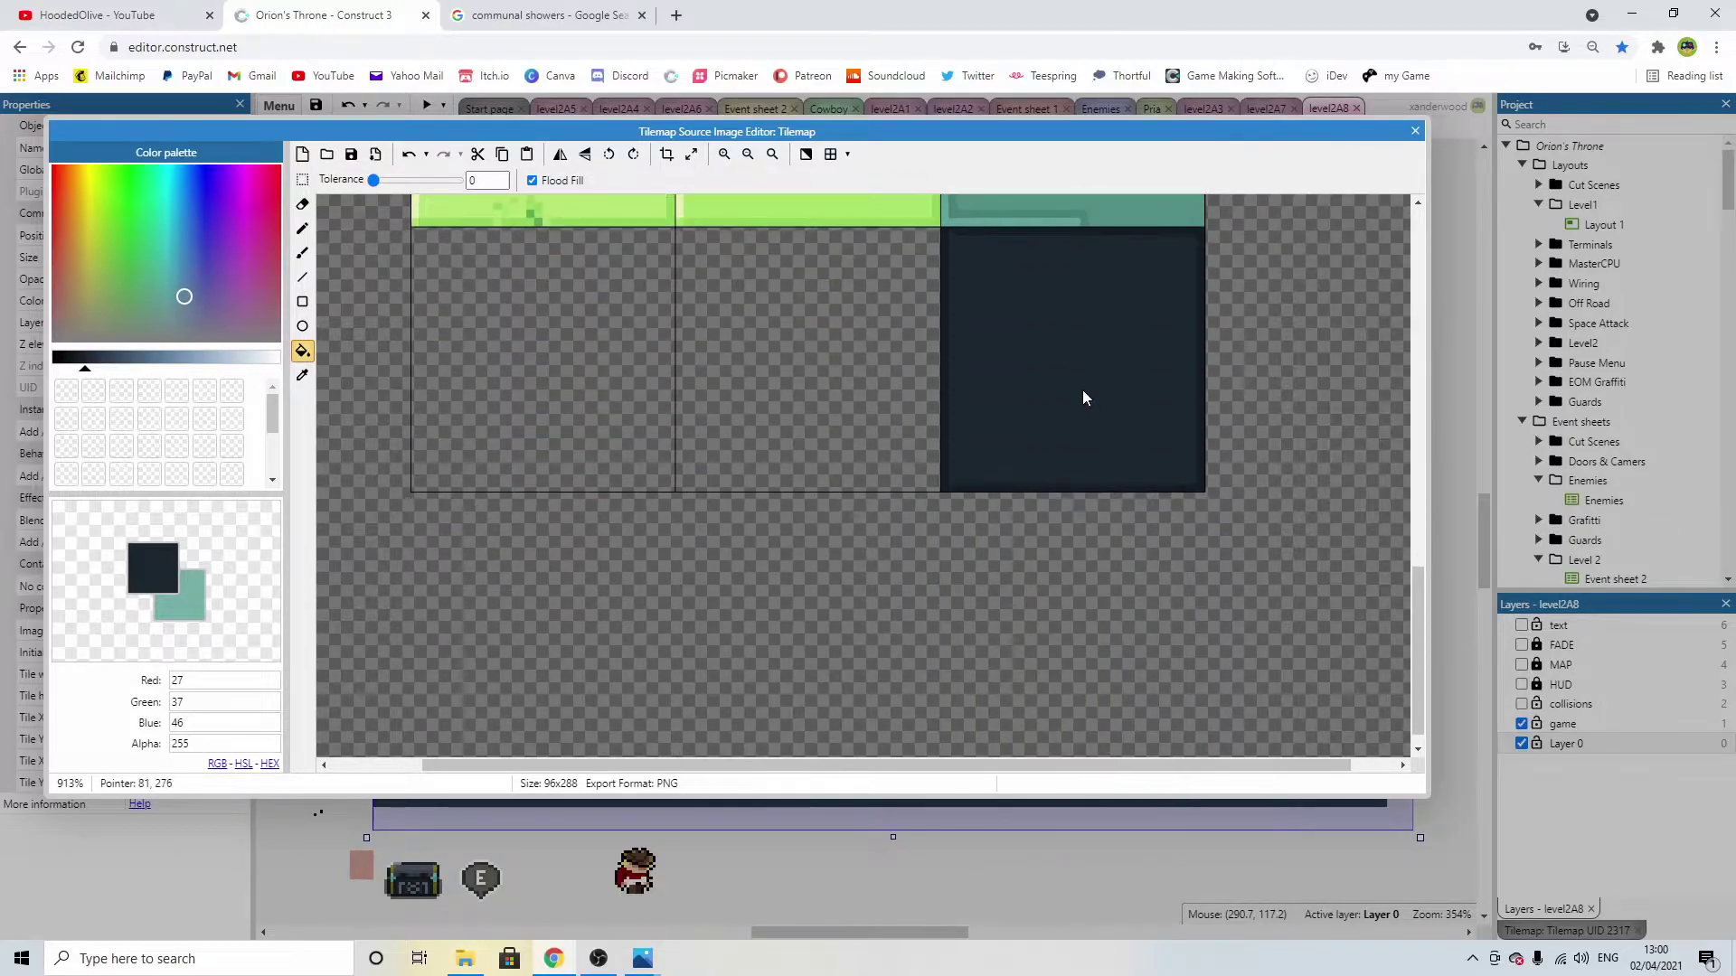
{"action": "left_click", "coordinate": [104, 369]}
{"action": "left_click", "coordinate": [303, 278]}
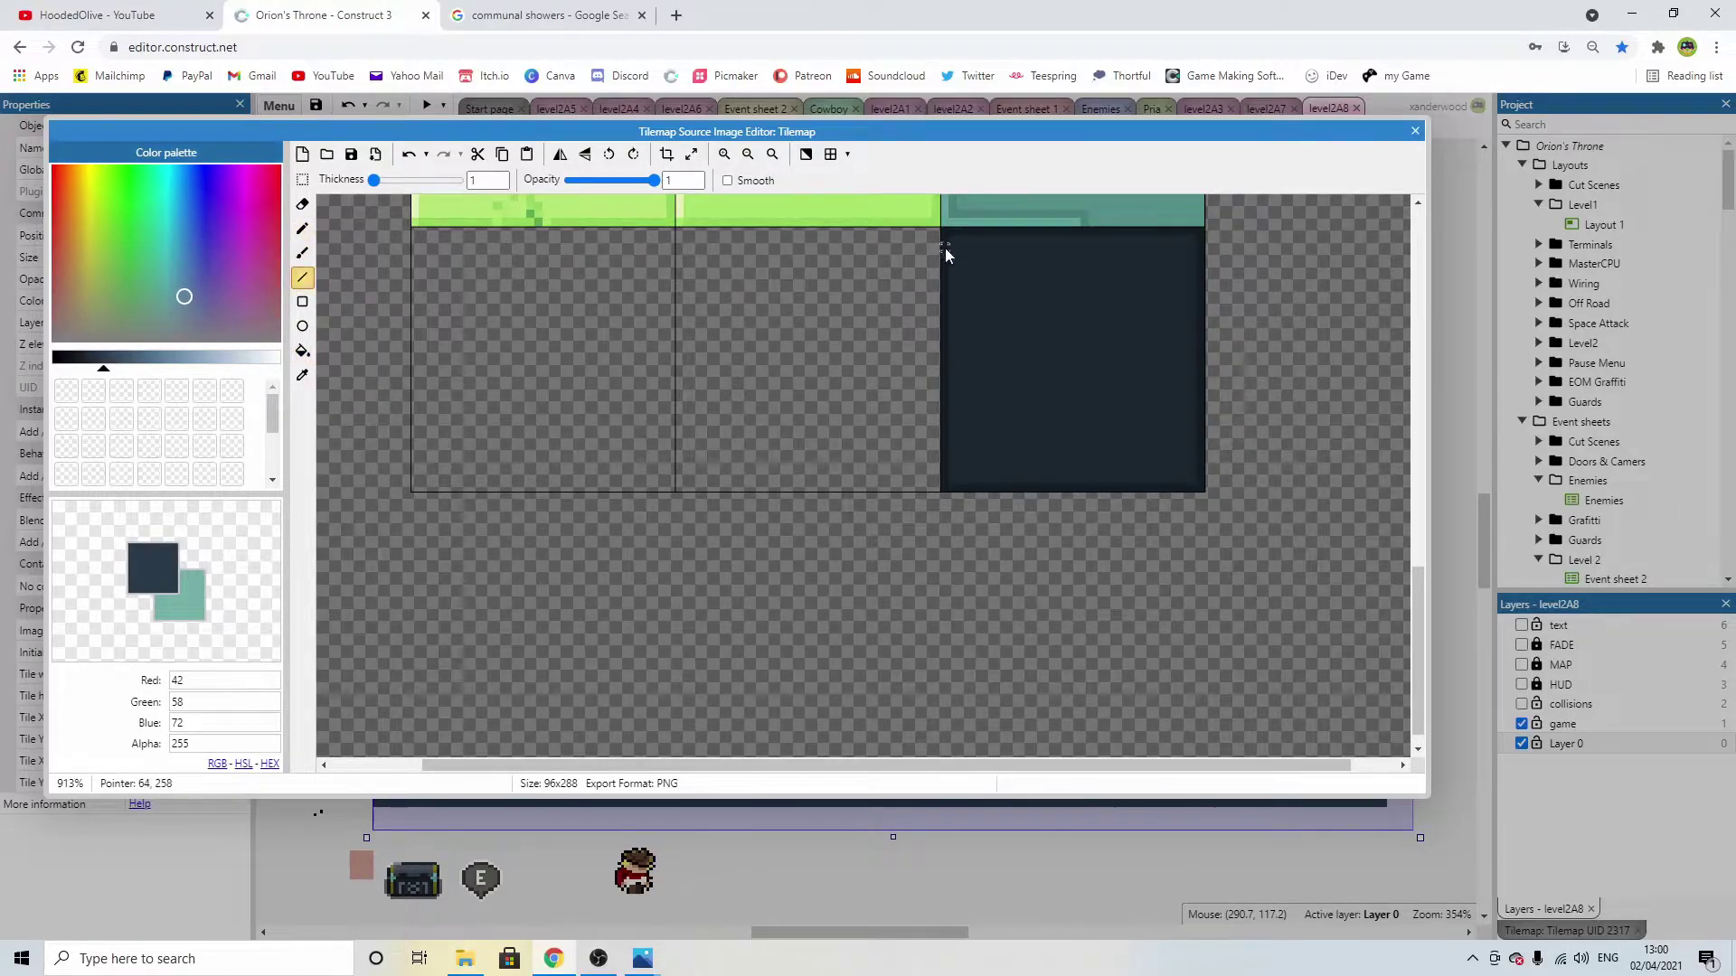
{"action": "left_click_drag", "start_coordinate": [940, 235], "coordinate": [947, 336]}
{"action": "left_click_drag", "start_coordinate": [949, 361], "coordinate": [948, 368]}
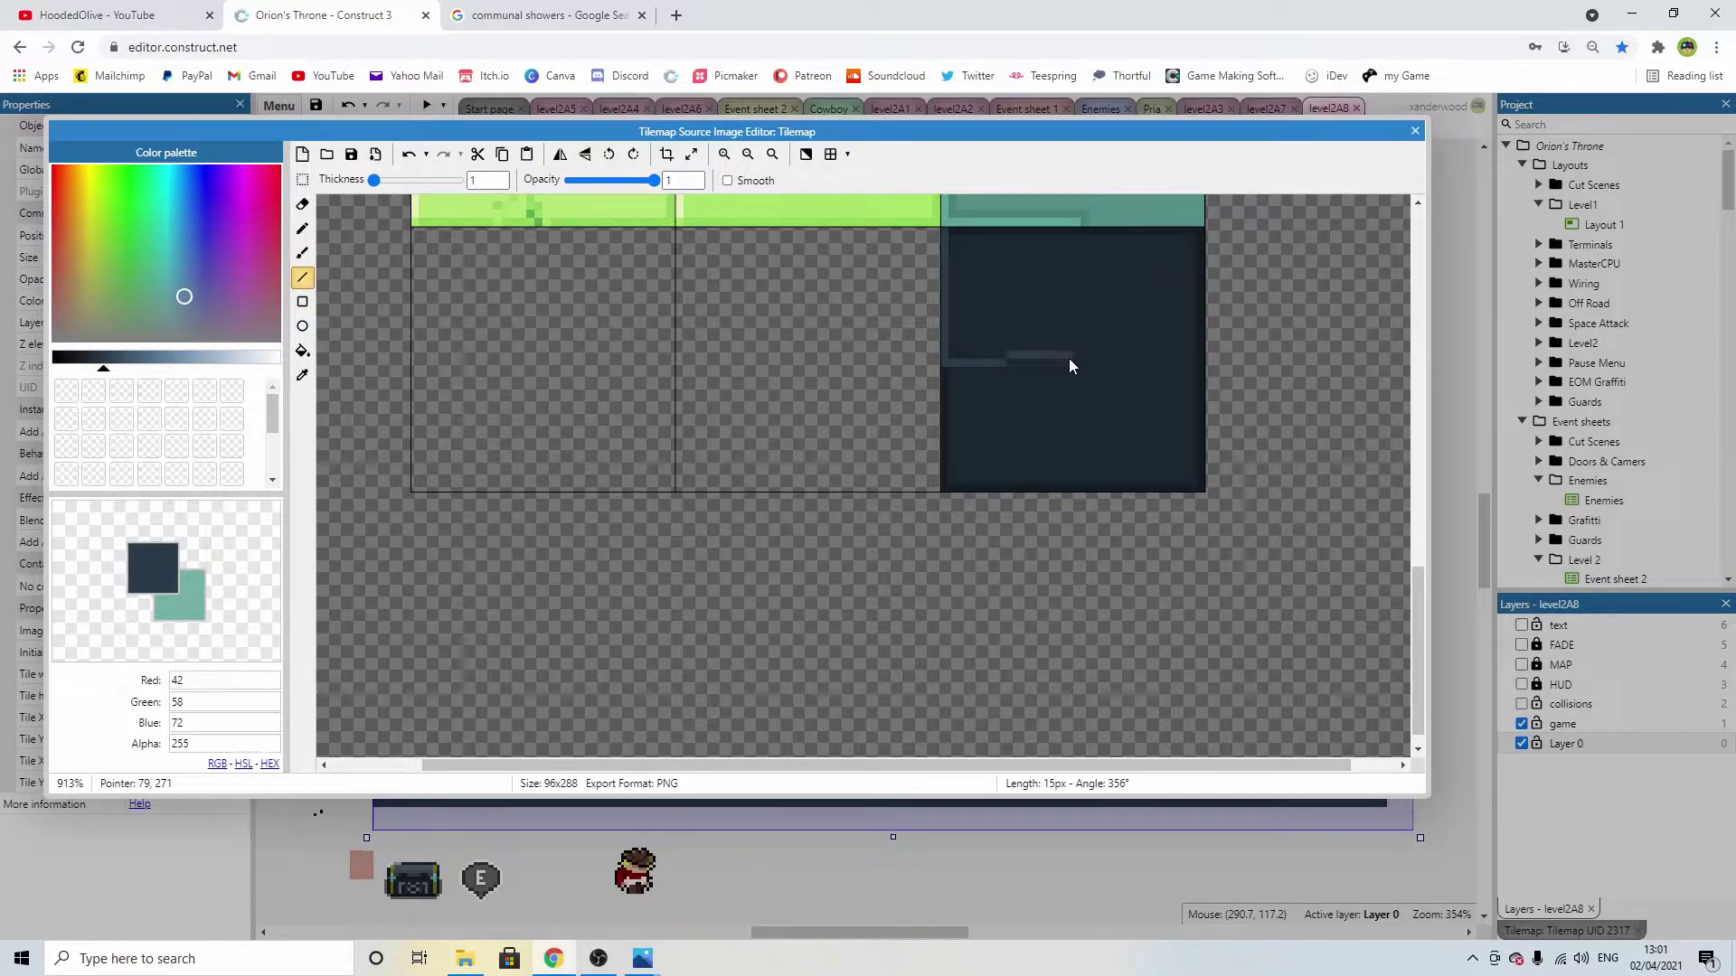
{"action": "mouse_move", "coordinate": [1074, 365]}
{"action": "left_mouse_down"}
{"action": "mouse_move", "coordinate": [1078, 239]}
{"action": "mouse_move", "coordinate": [953, 234]}
{"action": "left_mouse_up"}
{"action": "left_click_drag", "start_coordinate": [1082, 371], "coordinate": [1080, 463]}
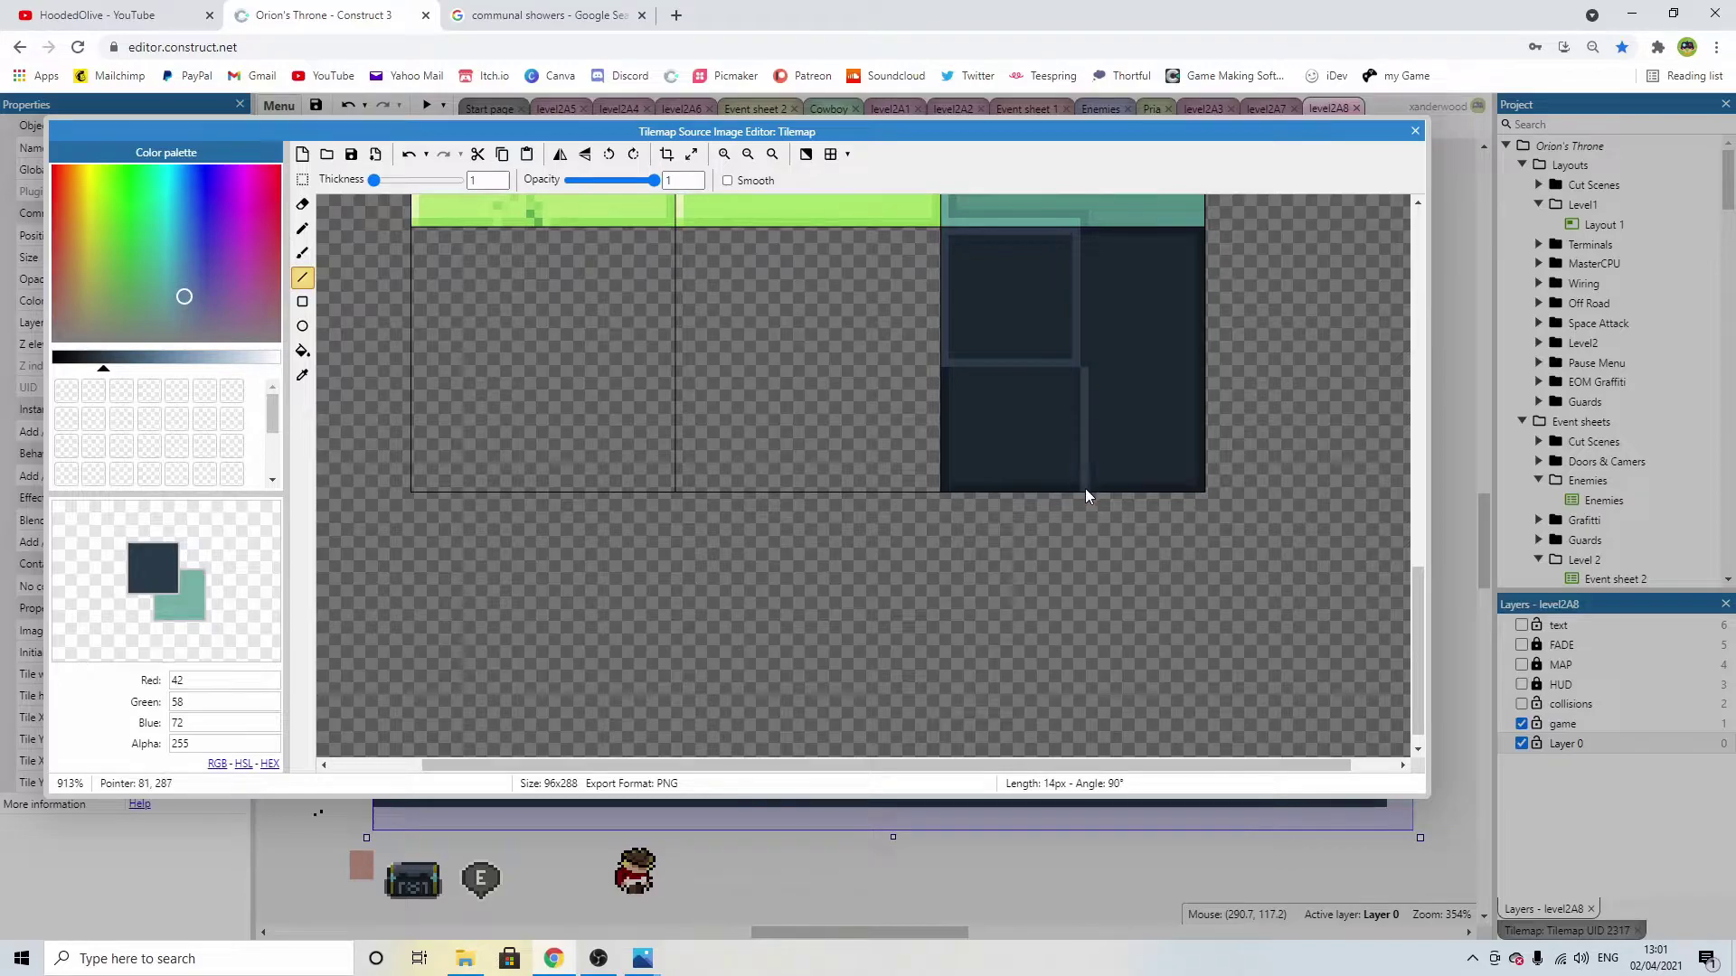
{"action": "mouse_move", "coordinate": [1203, 490]}
{"action": "left_mouse_down"}
{"action": "mouse_move", "coordinate": [1202, 376]}
{"action": "mouse_move", "coordinate": [1077, 369]}
{"action": "left_mouse_up"}
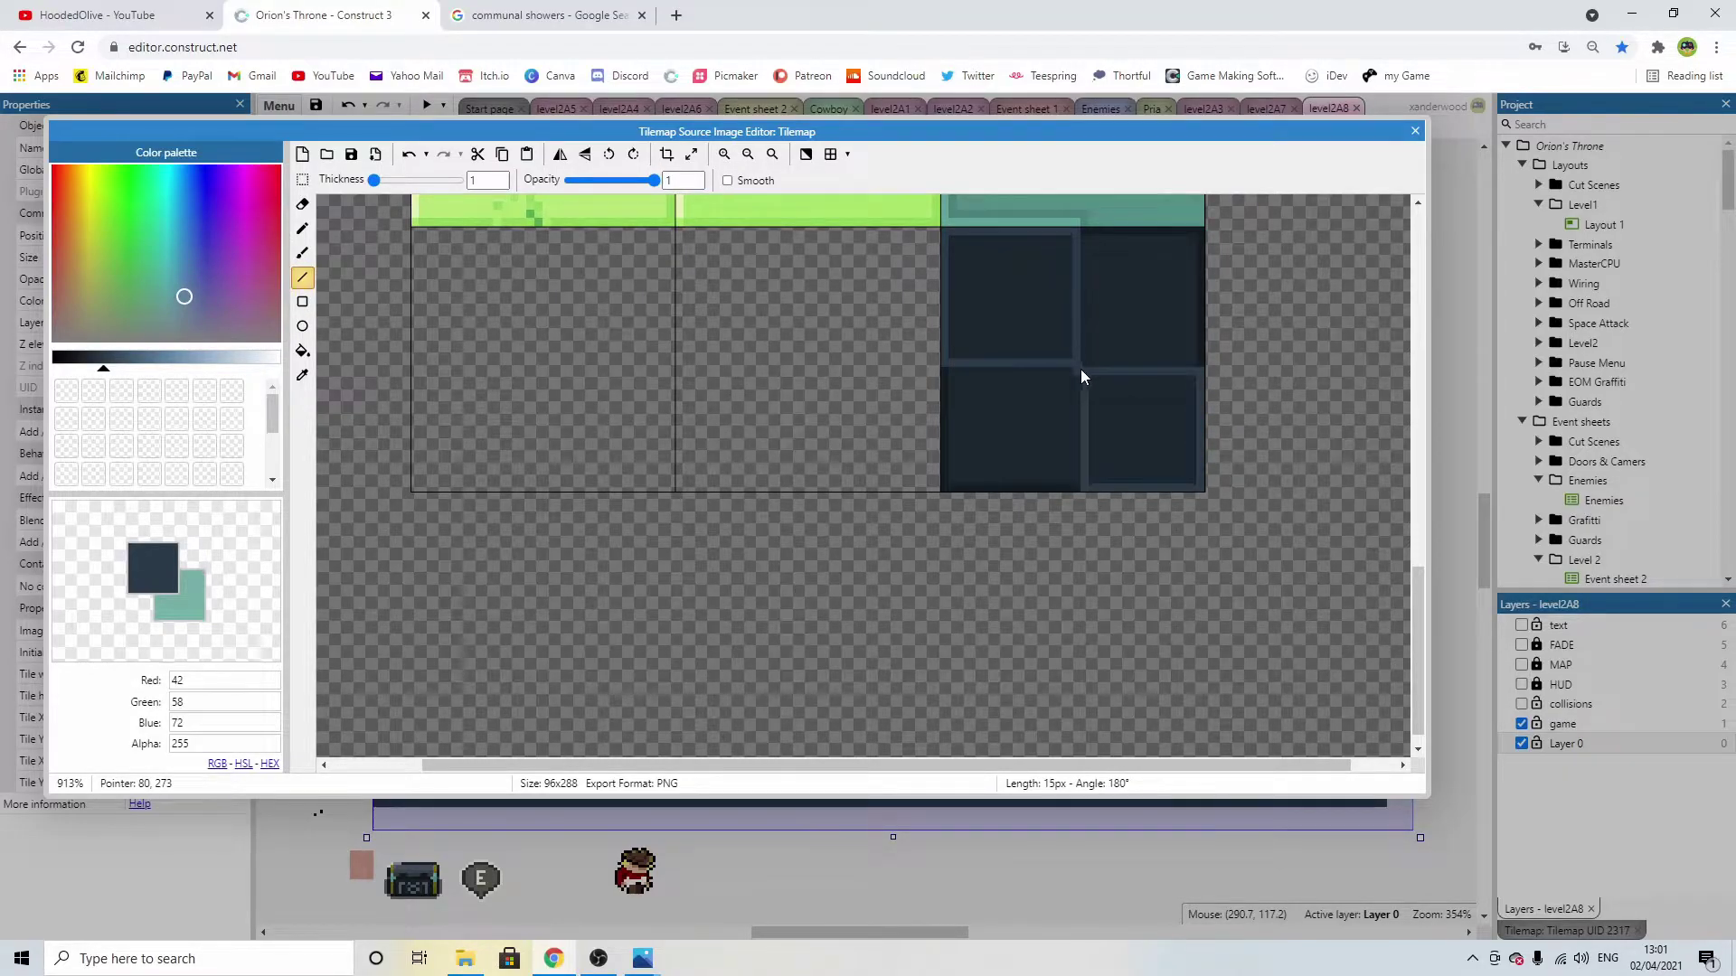
Fill the insides of the two outlined quarters with the same lighter blue to make a checkered tile.
{"action": "left_click", "coordinate": [302, 350]}
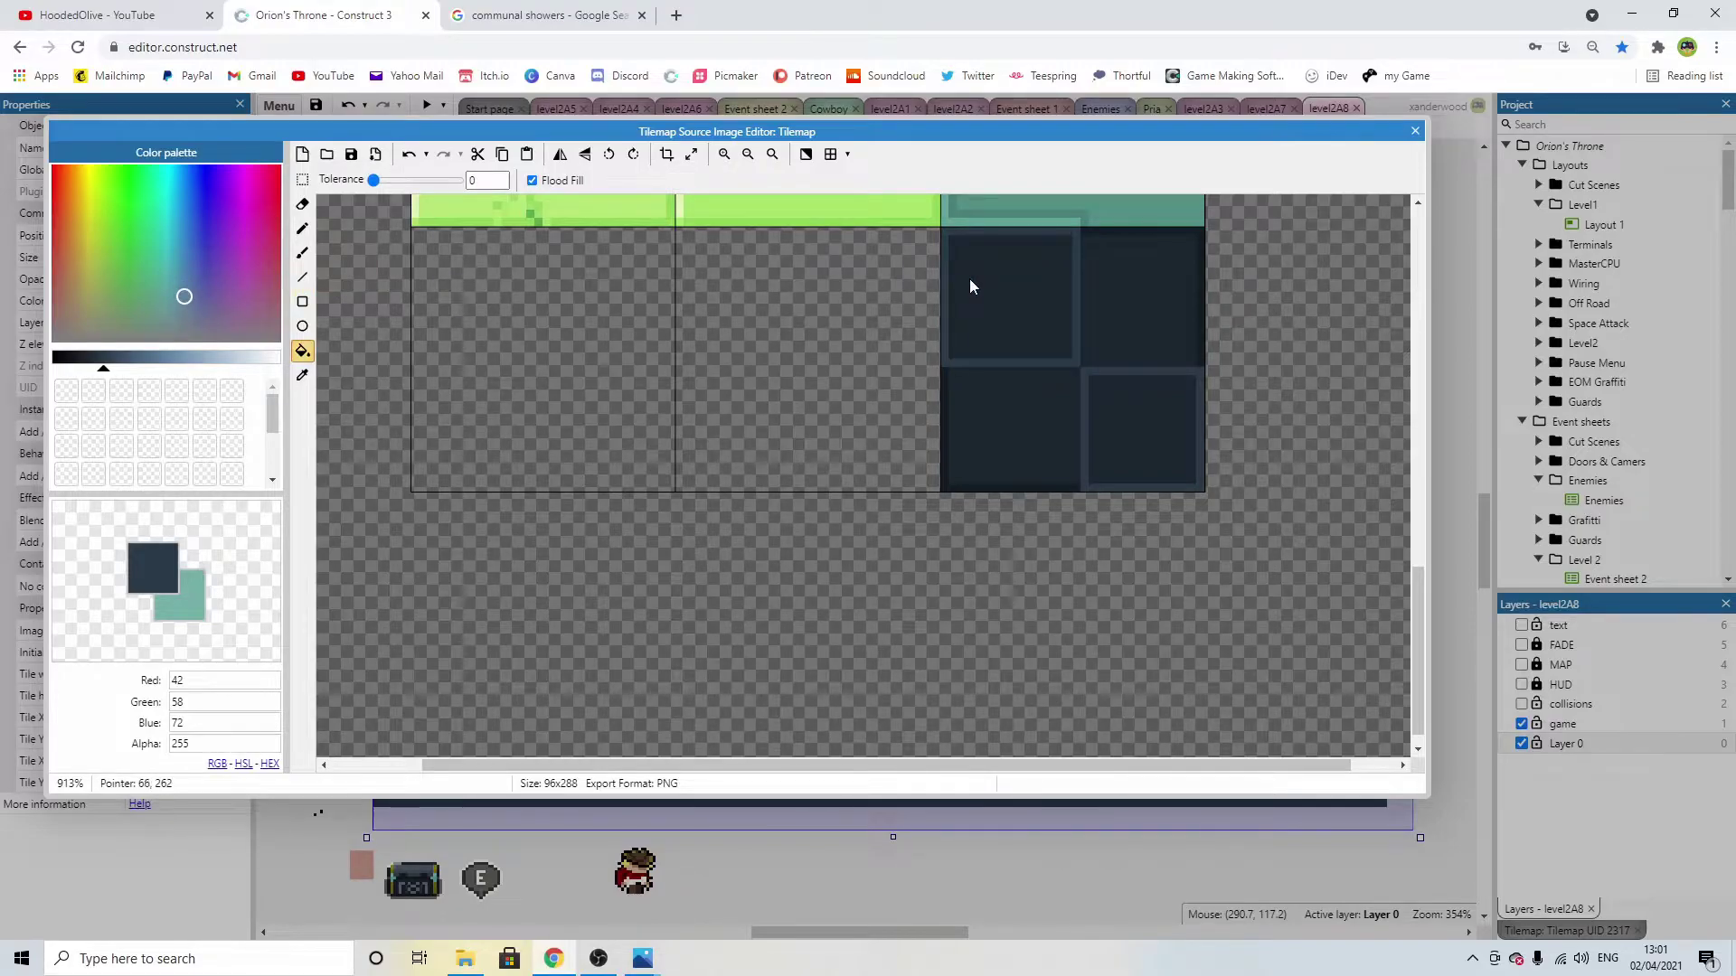
{"action": "left_click", "coordinate": [964, 280]}
{"action": "left_click", "coordinate": [1157, 407]}
{"action": "scroll", "coordinate": [1121, 365], "scroll_direction": "down", "scroll_amount": 1, "text": "ctrl"}
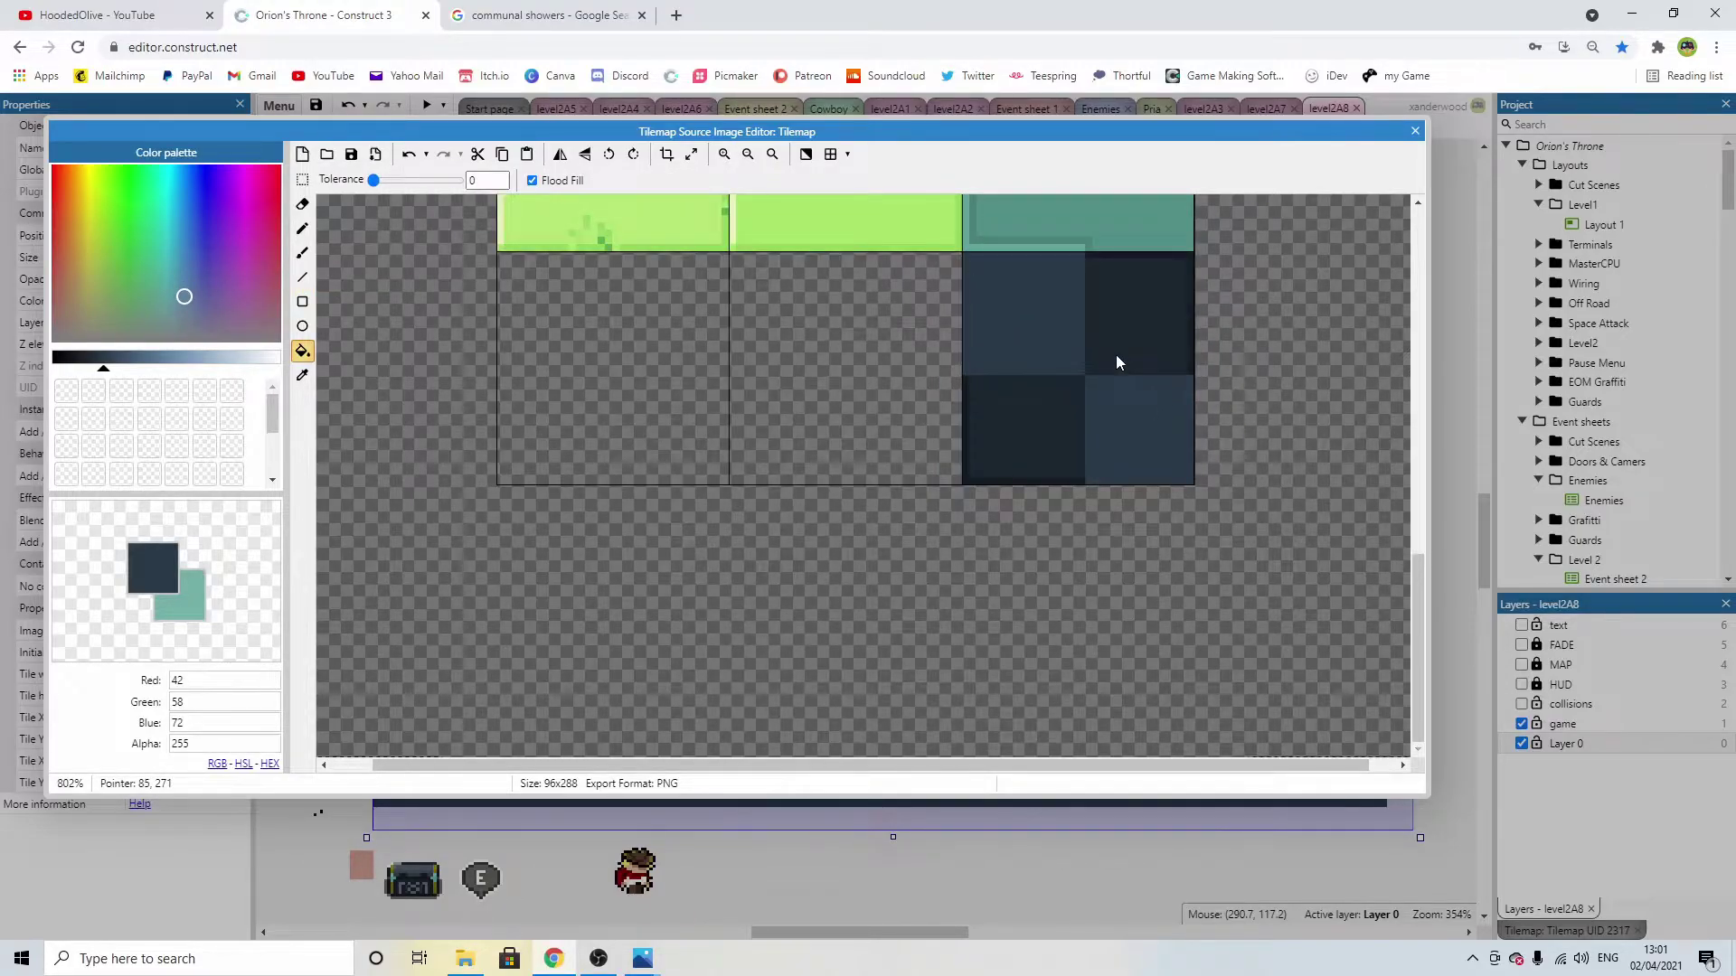
{"action": "scroll", "coordinate": [1138, 358], "scroll_direction": "up", "scroll_amount": 1, "text": "ctrl"}
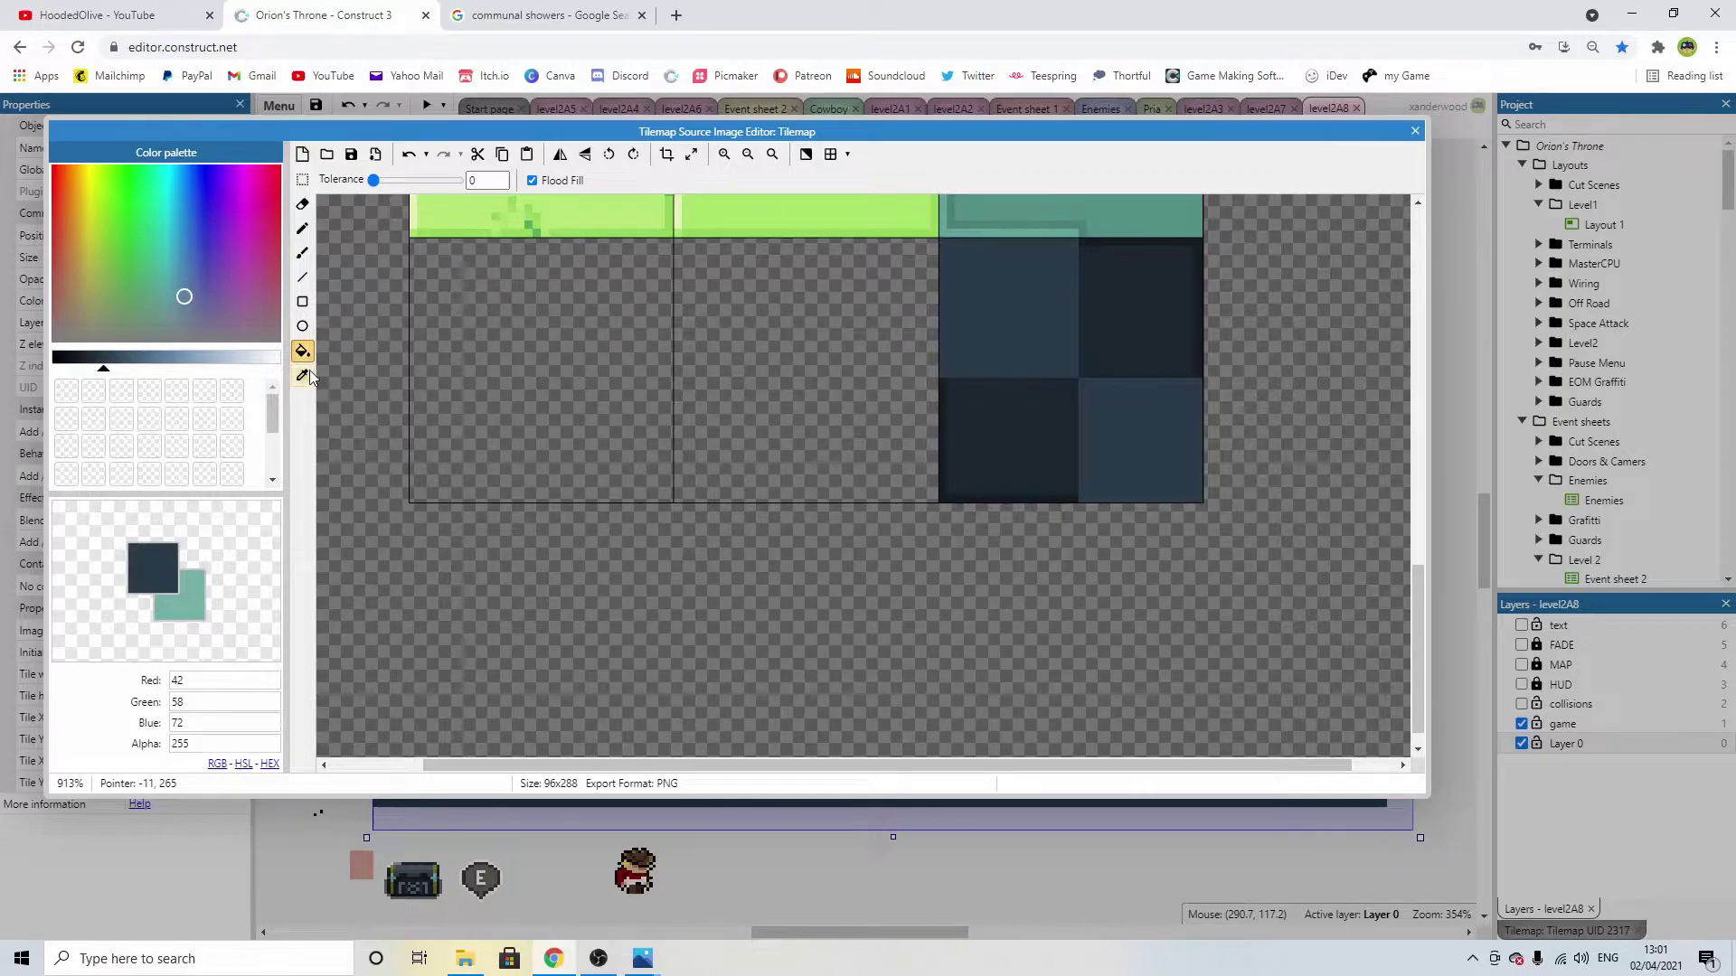
Recolour the near-black edges of the tile's dark quarters with RGB 27, 37, 46, and close the tilemap image.
{"action": "left_click", "coordinate": [1004, 418], "text": "alt"}
{"action": "left_click", "coordinate": [936, 427]}
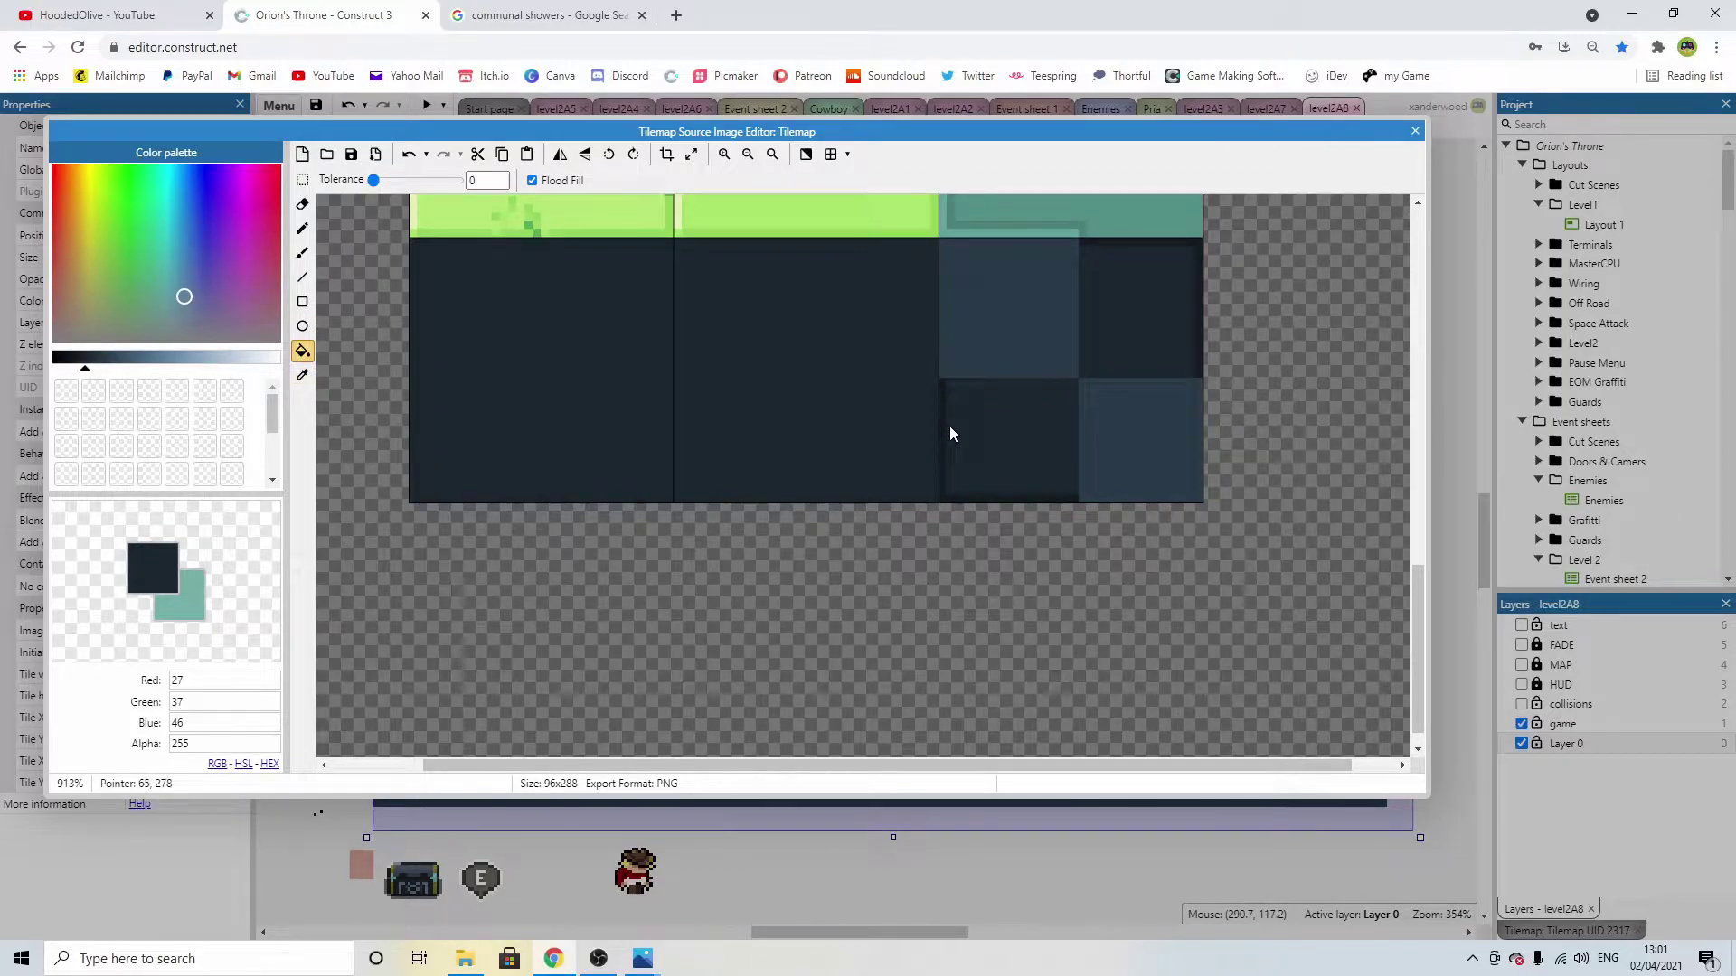
{"action": "key", "text": "ctrl+z"}
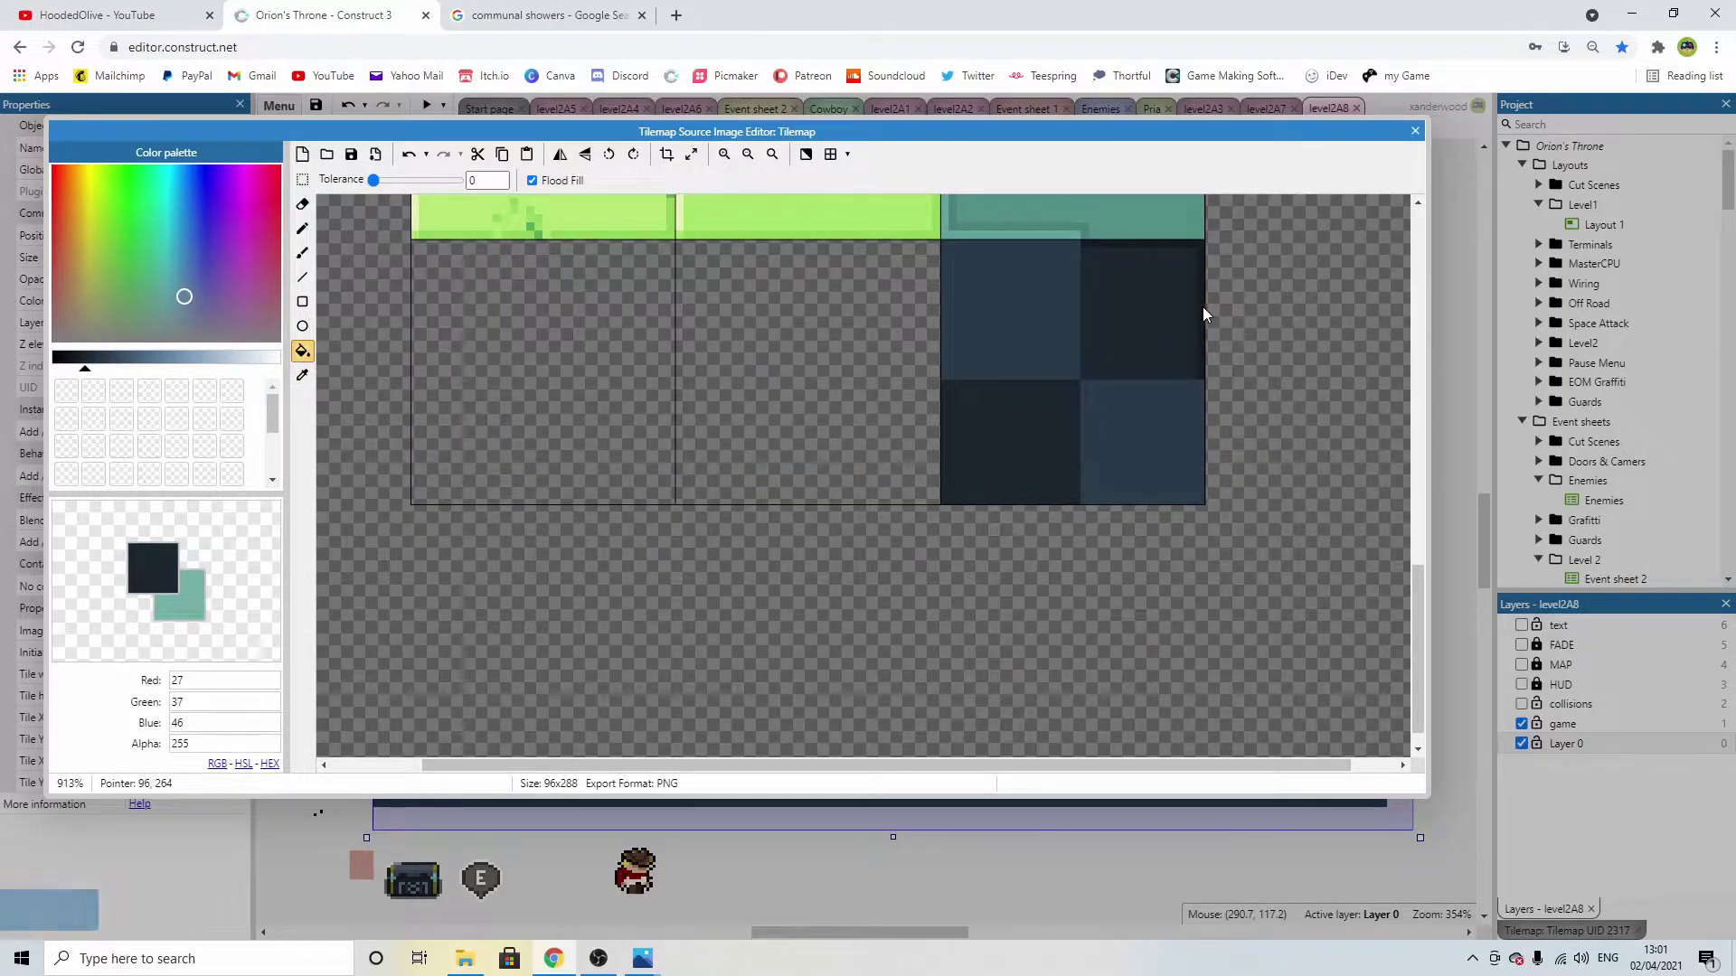
{"action": "left_click", "coordinate": [1415, 131]}
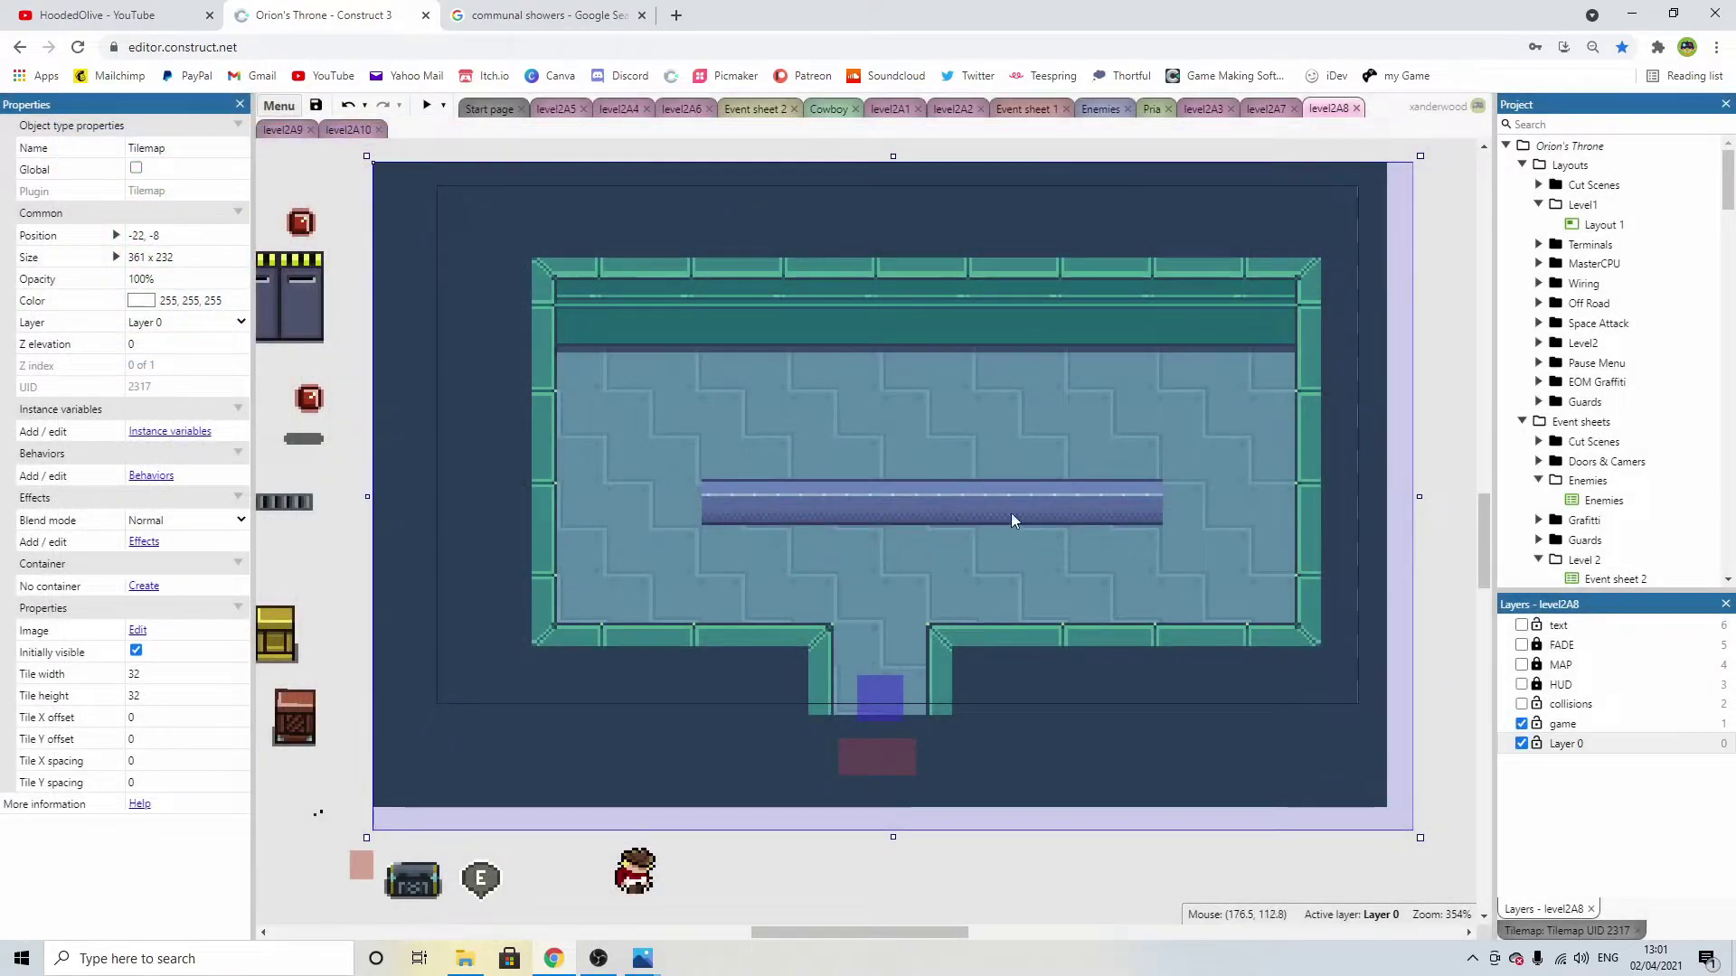
Paint the new checkered tile over the whole shower room floor and its entrance passage.
{"action": "left_click", "coordinate": [1541, 931]}
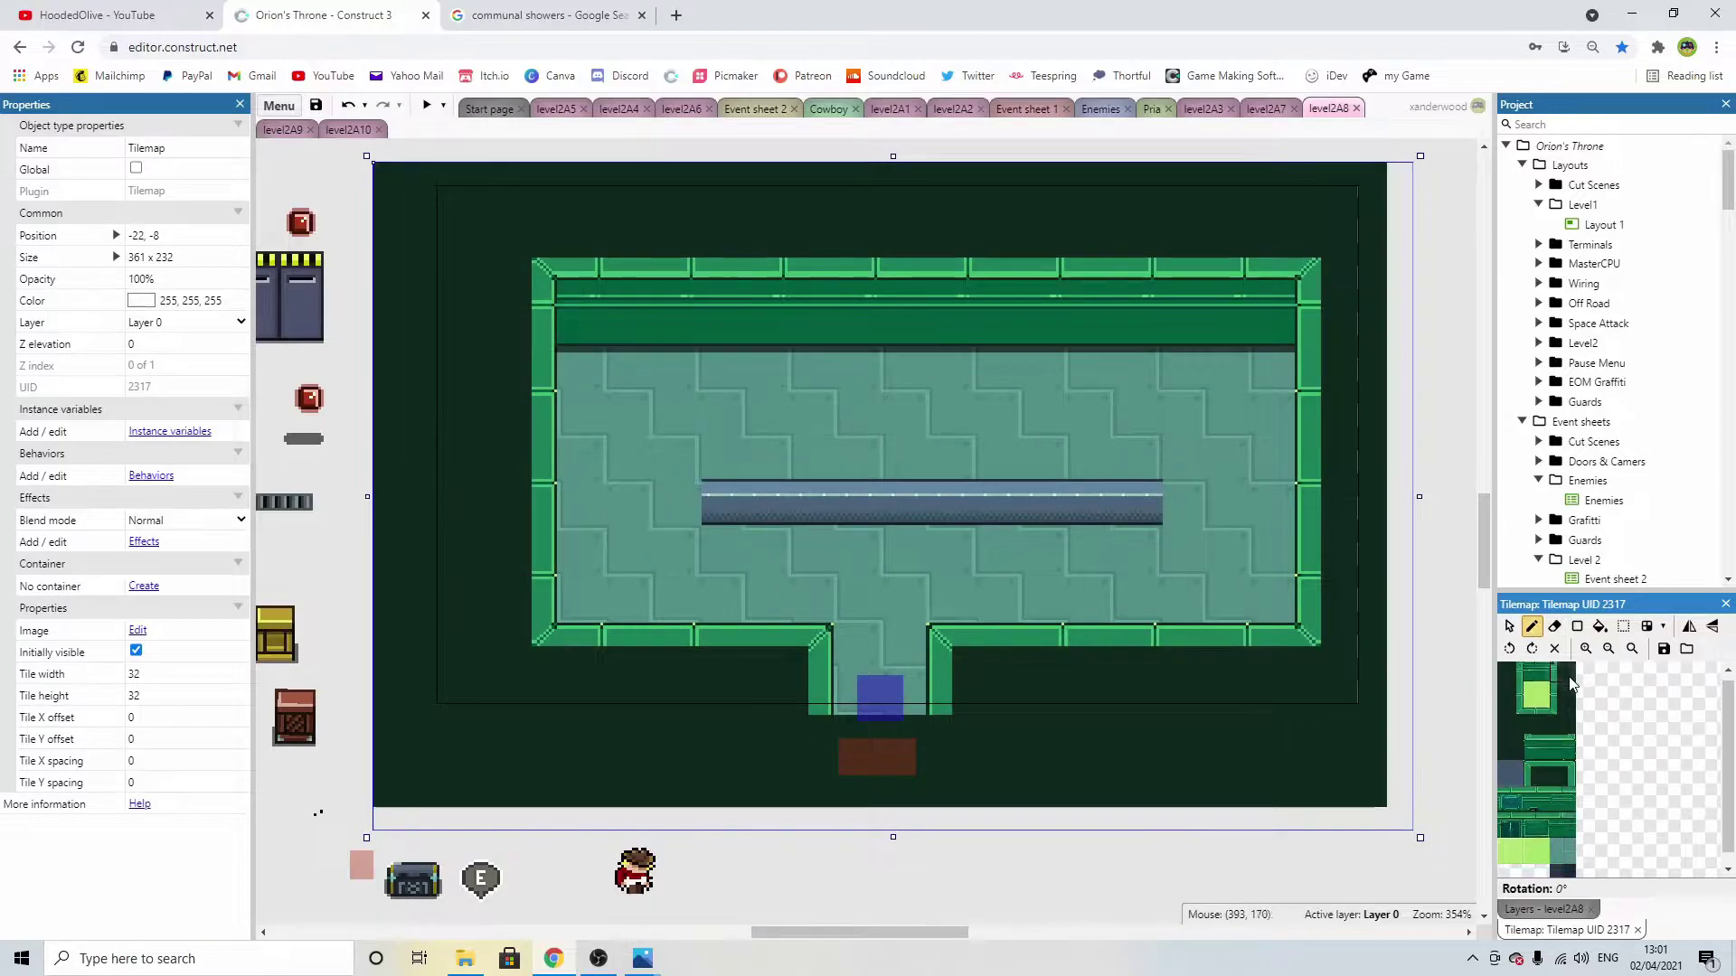
{"action": "left_click", "coordinate": [1562, 863]}
{"action": "mouse_move", "coordinate": [617, 392]}
{"action": "left_mouse_down"}
{"action": "mouse_move", "coordinate": [1105, 392]}
{"action": "mouse_move", "coordinate": [1229, 488]}
{"action": "mouse_move", "coordinate": [1009, 584]}
{"action": "mouse_move", "coordinate": [611, 588]}
{"action": "mouse_move", "coordinate": [825, 458]}
{"action": "mouse_move", "coordinate": [1177, 487]}
{"action": "mouse_move", "coordinate": [882, 662]}
{"action": "left_mouse_up"}
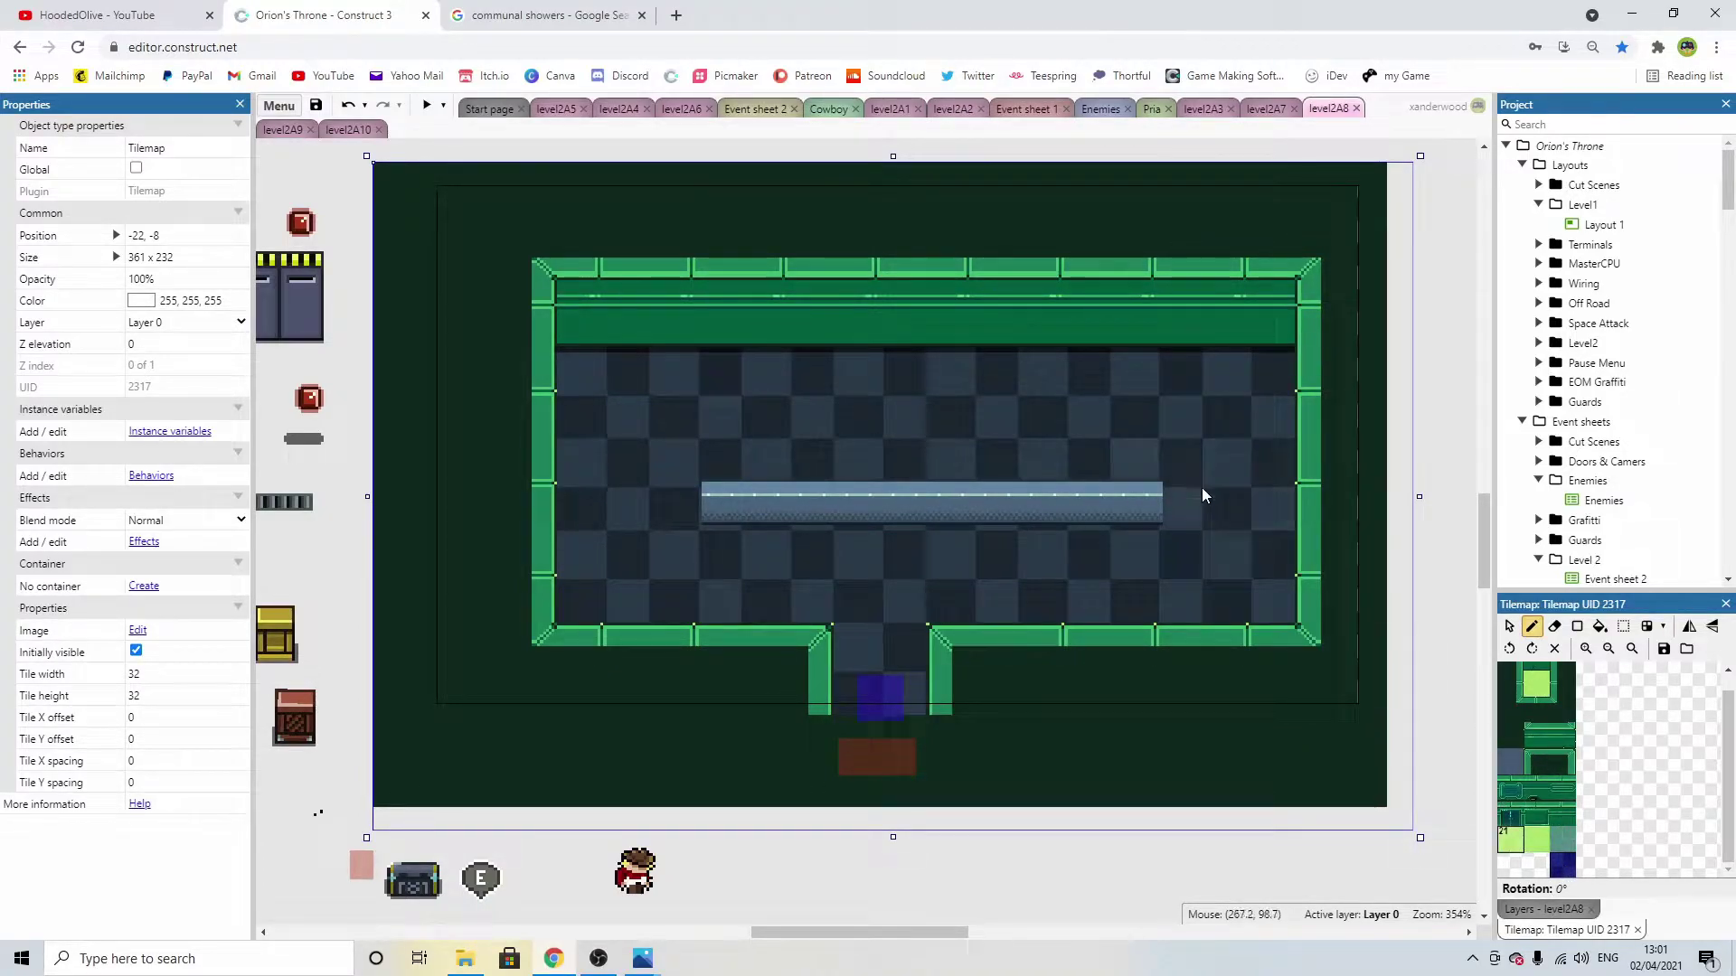
Try the teal floor tile in the entrance, along the room's lower row and up both side columns.
{"action": "scroll", "coordinate": [1235, 564], "scroll_direction": "down", "scroll_amount": 1}
{"action": "scroll", "coordinate": [1183, 544], "scroll_direction": "up", "scroll_amount": 1}
{"action": "left_click", "coordinate": [1550, 839]}
{"action": "mouse_move", "coordinate": [873, 692]}
{"action": "left_mouse_down"}
{"action": "mouse_move", "coordinate": [874, 593]}
{"action": "mouse_move", "coordinate": [1205, 588]}
{"action": "left_mouse_up"}
{"action": "mouse_move", "coordinate": [872, 588]}
{"action": "left_mouse_down"}
{"action": "mouse_move", "coordinate": [651, 579]}
{"action": "mouse_move", "coordinate": [773, 555]}
{"action": "left_mouse_up"}
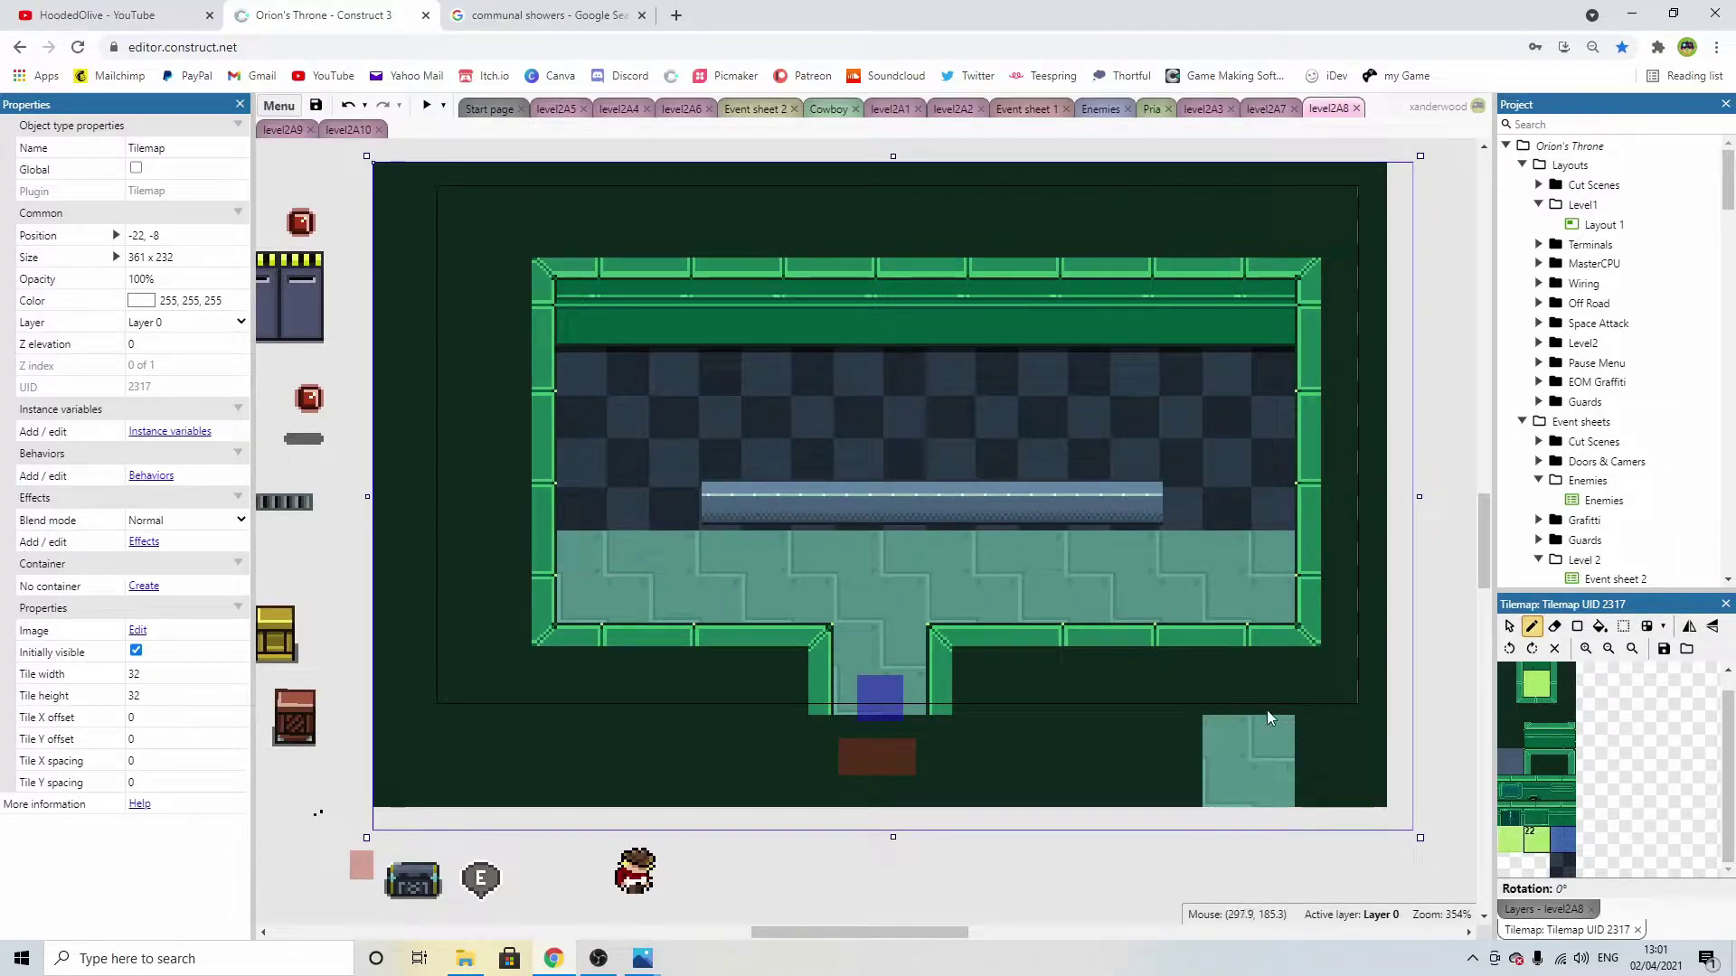
{"action": "left_click_drag", "start_coordinate": [1215, 573], "coordinate": [1212, 442]}
{"action": "mouse_move", "coordinate": [624, 516]}
{"action": "left_mouse_down"}
{"action": "mouse_move", "coordinate": [629, 399]}
{"action": "mouse_move", "coordinate": [615, 405]}
{"action": "left_mouse_up"}
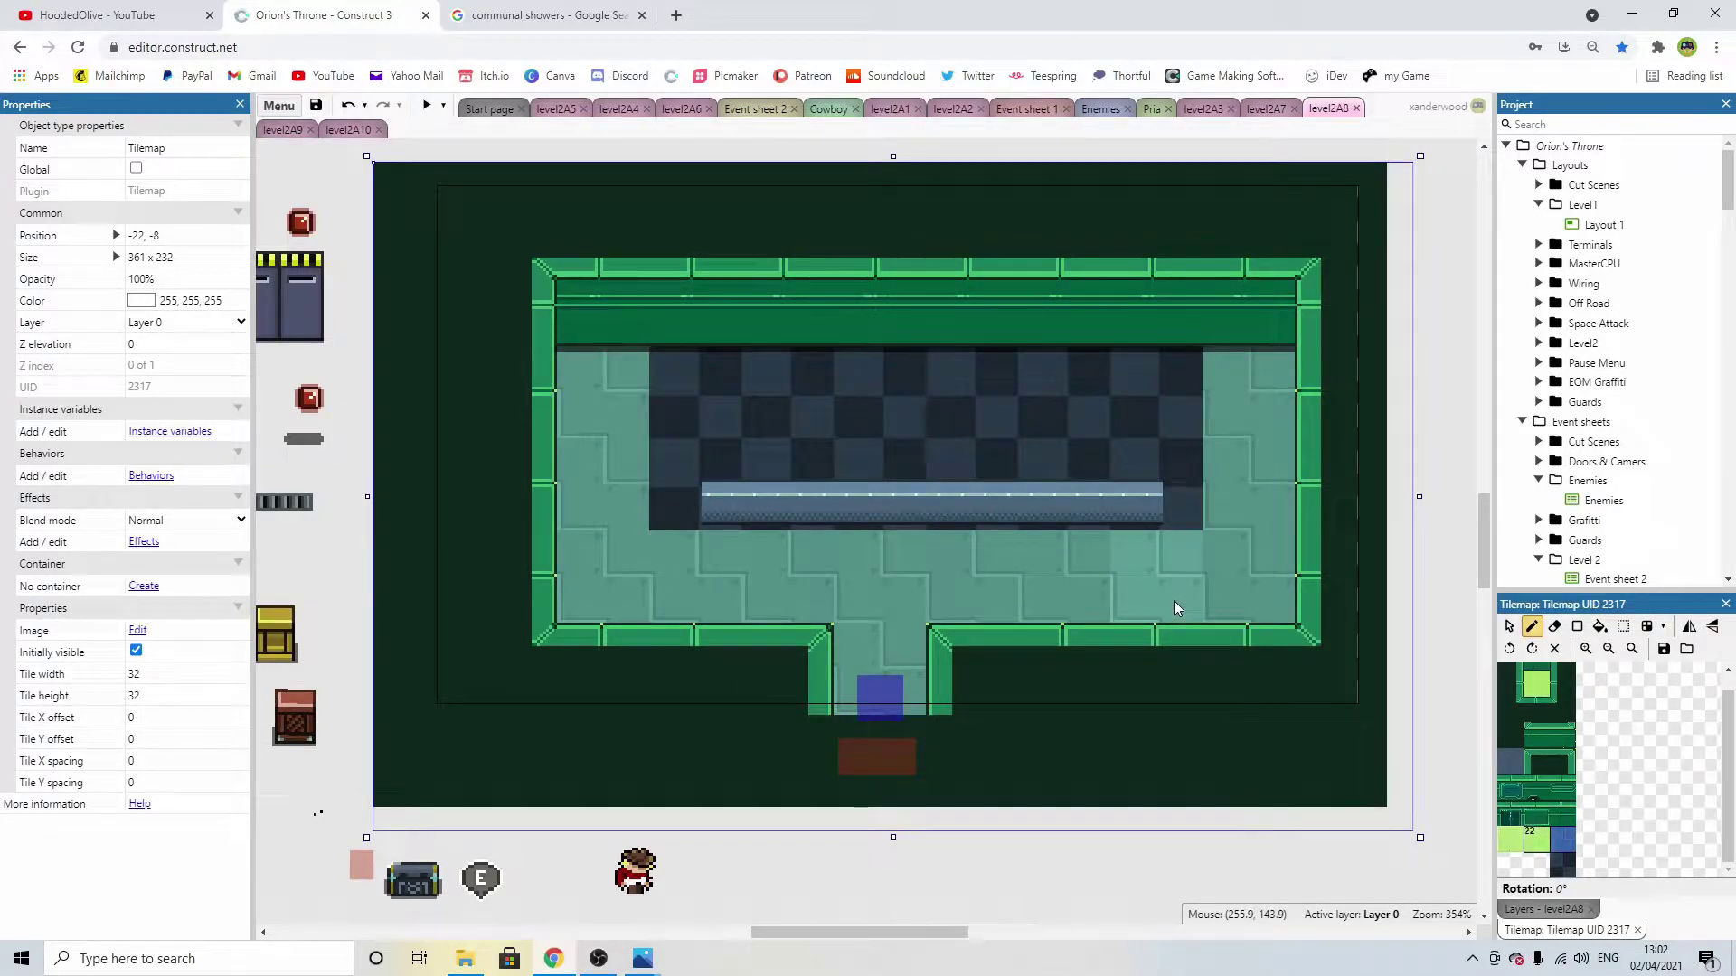
Repaint the teal floor areas of the room and entrance with the checkered tile.
{"action": "left_click", "coordinate": [1563, 864]}
{"action": "mouse_move", "coordinate": [1247, 471]}
{"action": "left_mouse_down"}
{"action": "mouse_move", "coordinate": [1257, 511]}
{"action": "mouse_move", "coordinate": [1263, 419]}
{"action": "mouse_move", "coordinate": [1195, 566]}
{"action": "mouse_move", "coordinate": [609, 507]}
{"action": "mouse_move", "coordinate": [621, 432]}
{"action": "mouse_move", "coordinate": [670, 568]}
{"action": "left_mouse_up"}
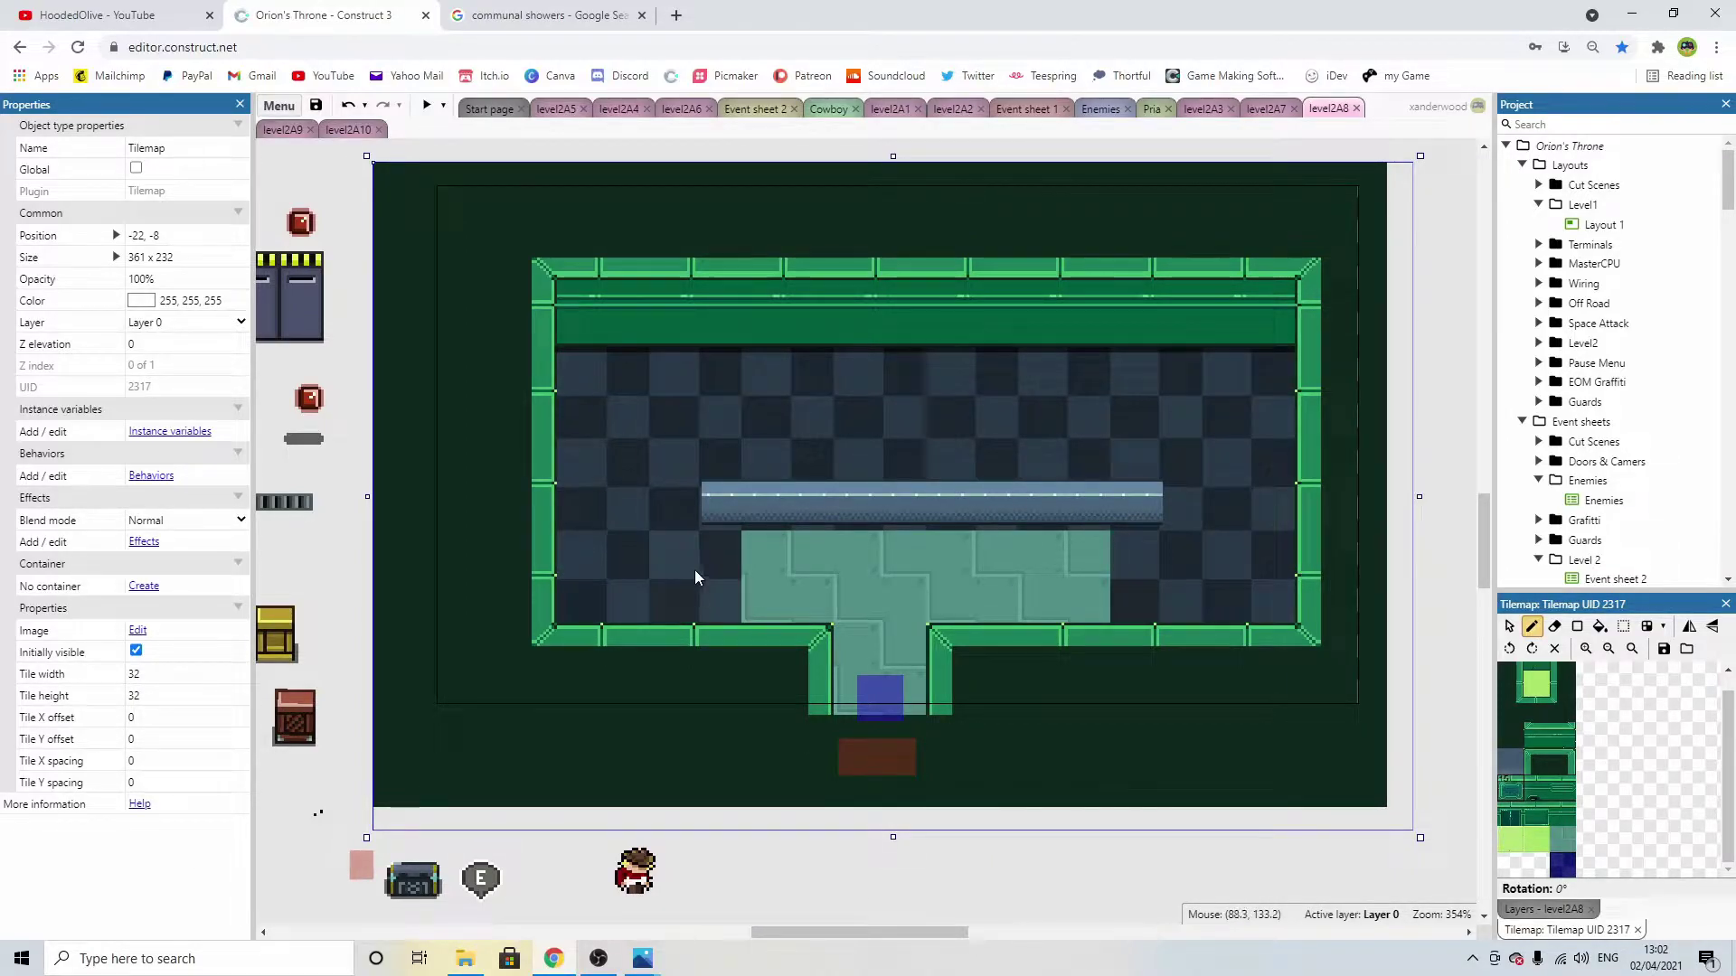
{"action": "left_click", "coordinate": [1069, 587]}
{"action": "left_click_drag", "start_coordinate": [1069, 583], "coordinate": [801, 573]}
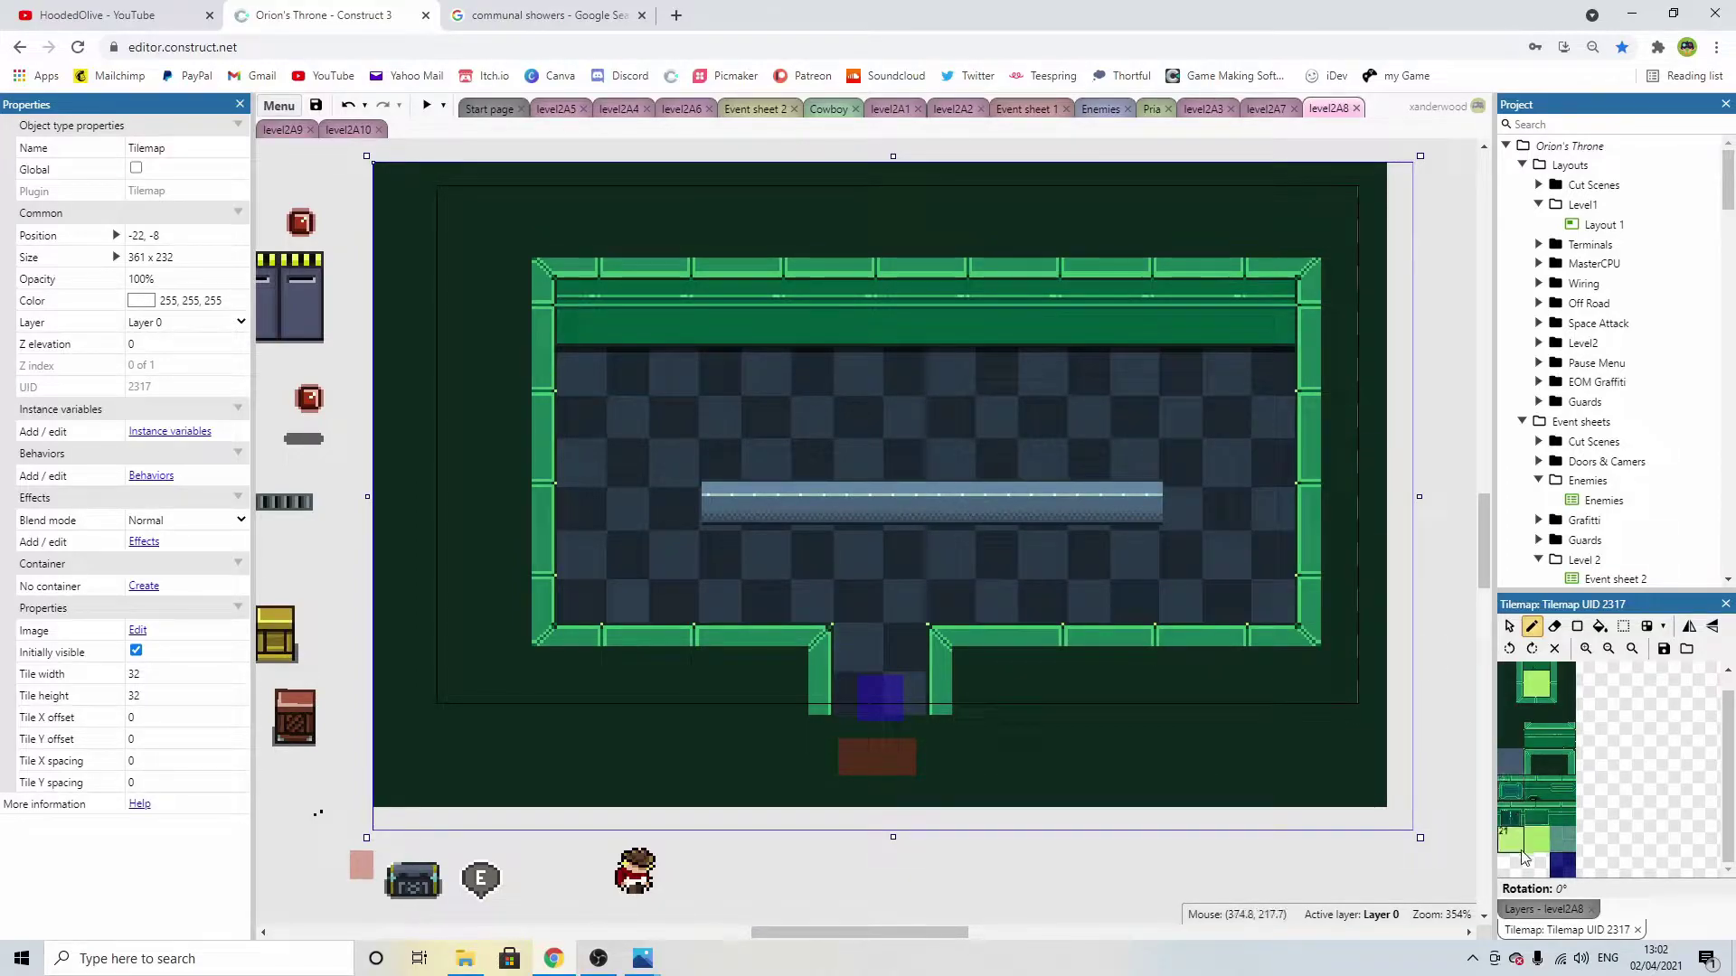
Stop drawing tiles and deselect the tilemap so the objects in the layout can be edited.
{"action": "left_click", "coordinate": [1540, 909]}
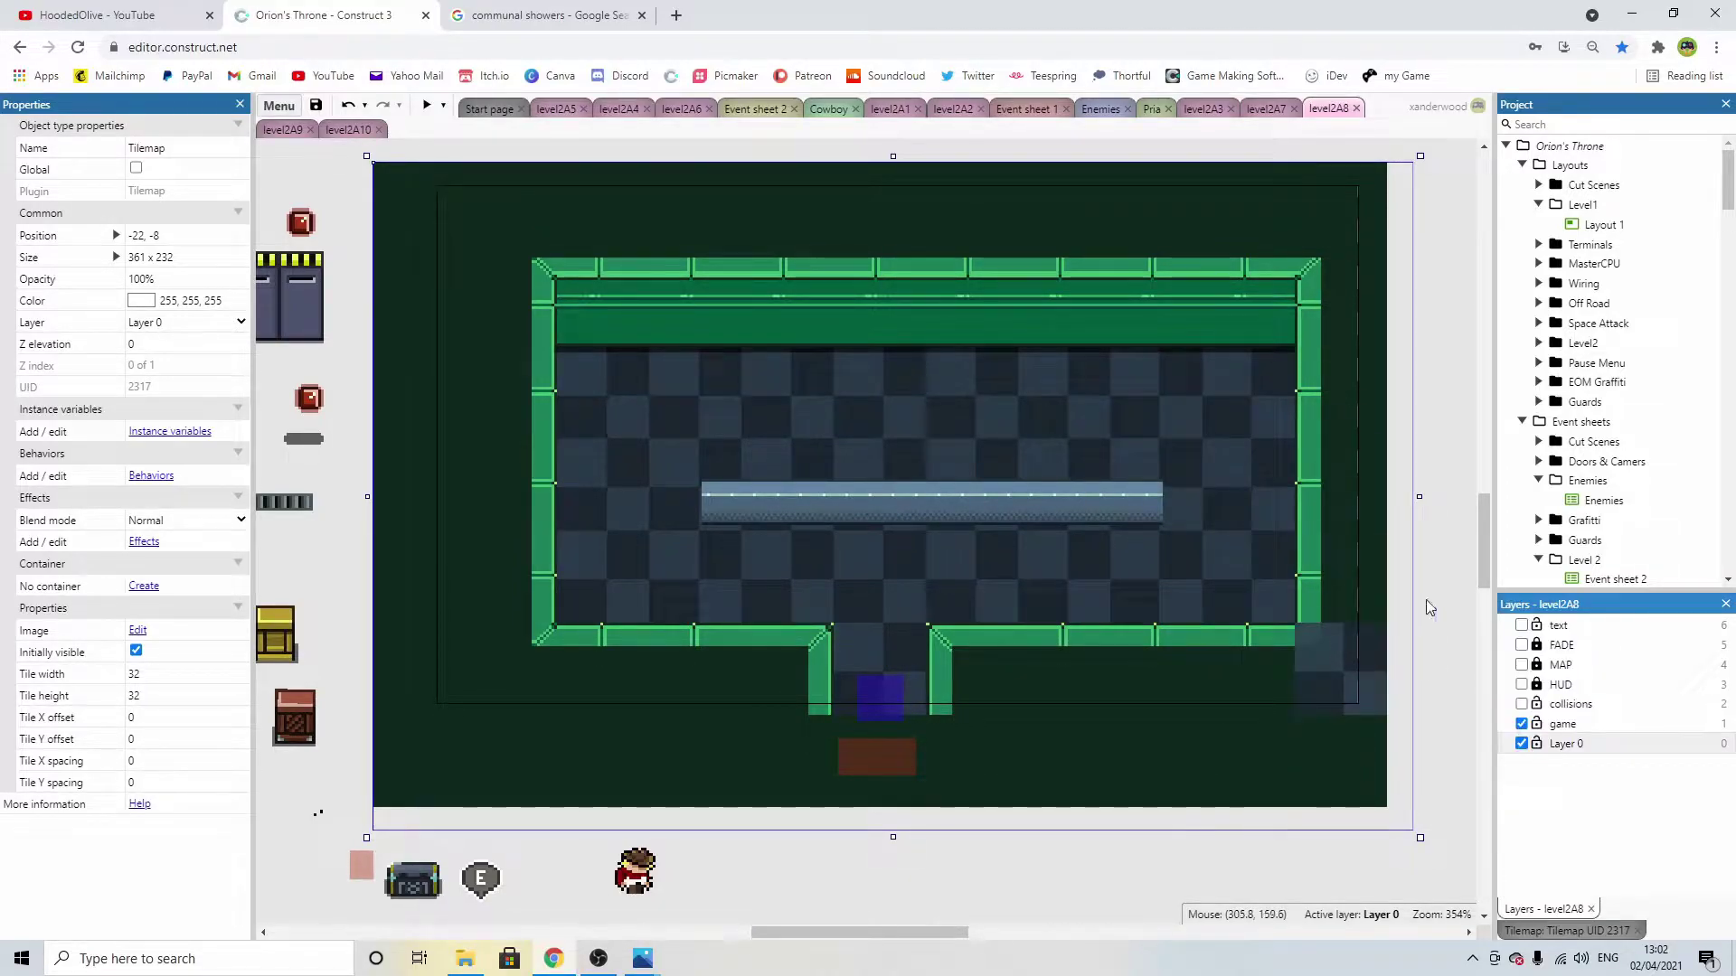
{"action": "left_click", "coordinate": [1557, 930]}
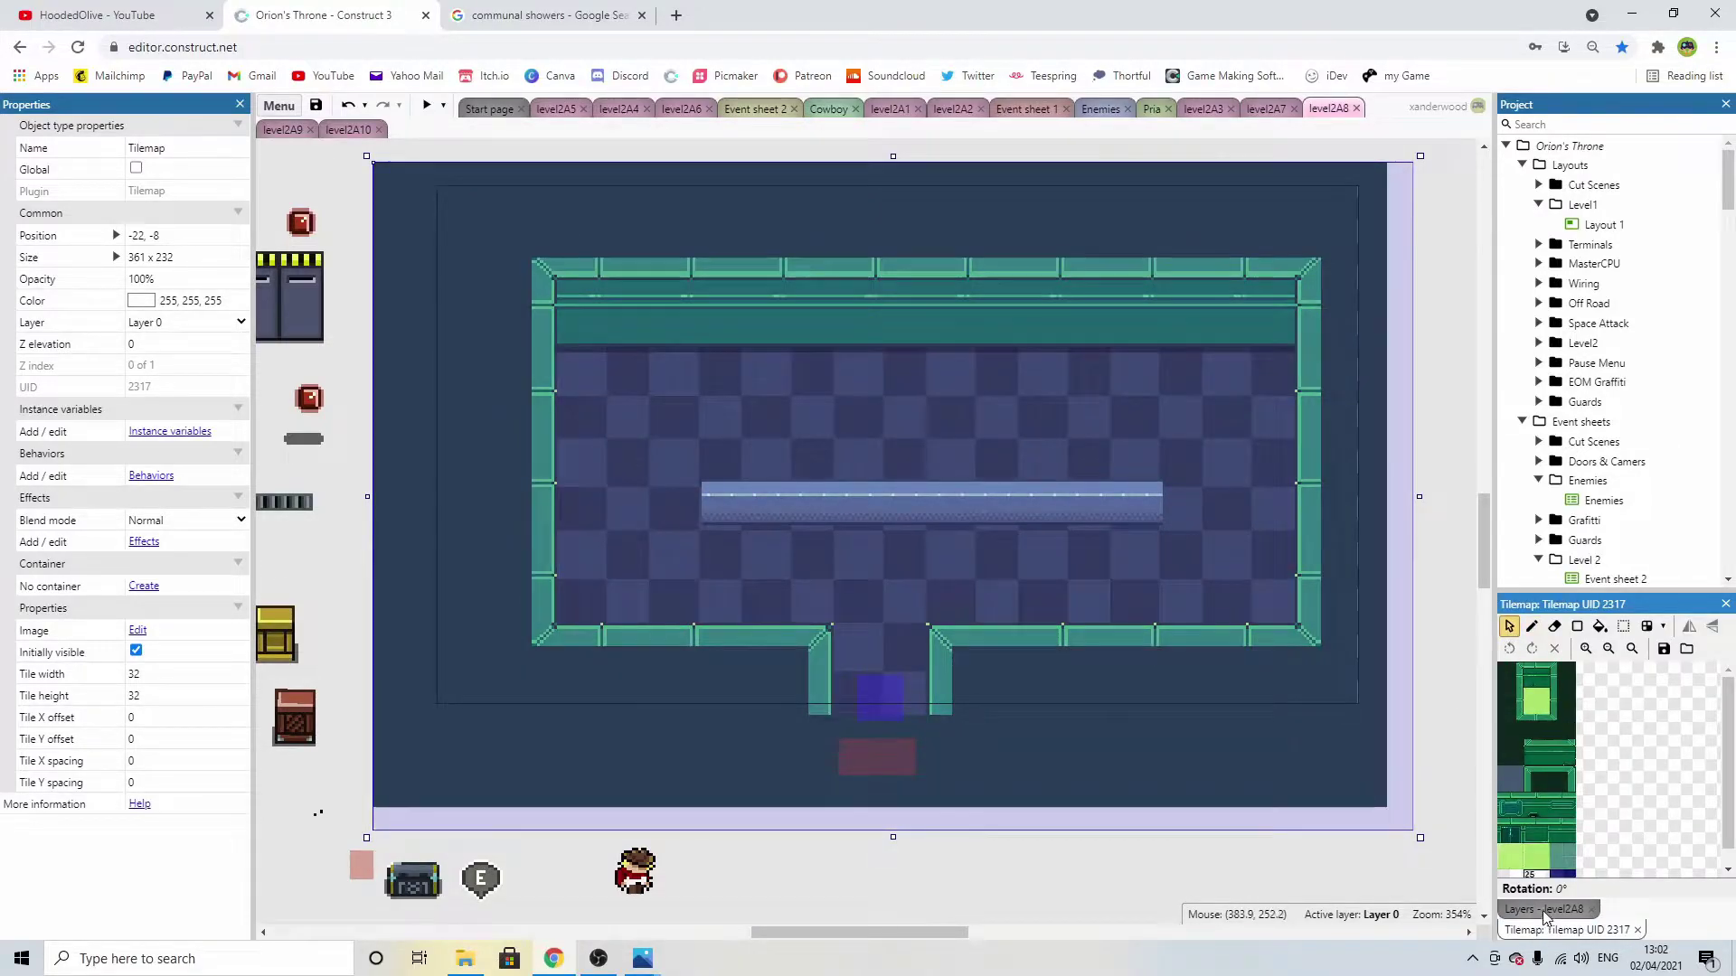
{"action": "left_click", "coordinate": [1543, 909]}
{"action": "scroll", "coordinate": [1440, 655], "scroll_direction": "down", "scroll_amount": 5}
{"action": "scroll", "coordinate": [1264, 517], "scroll_direction": "up", "scroll_amount": 5}
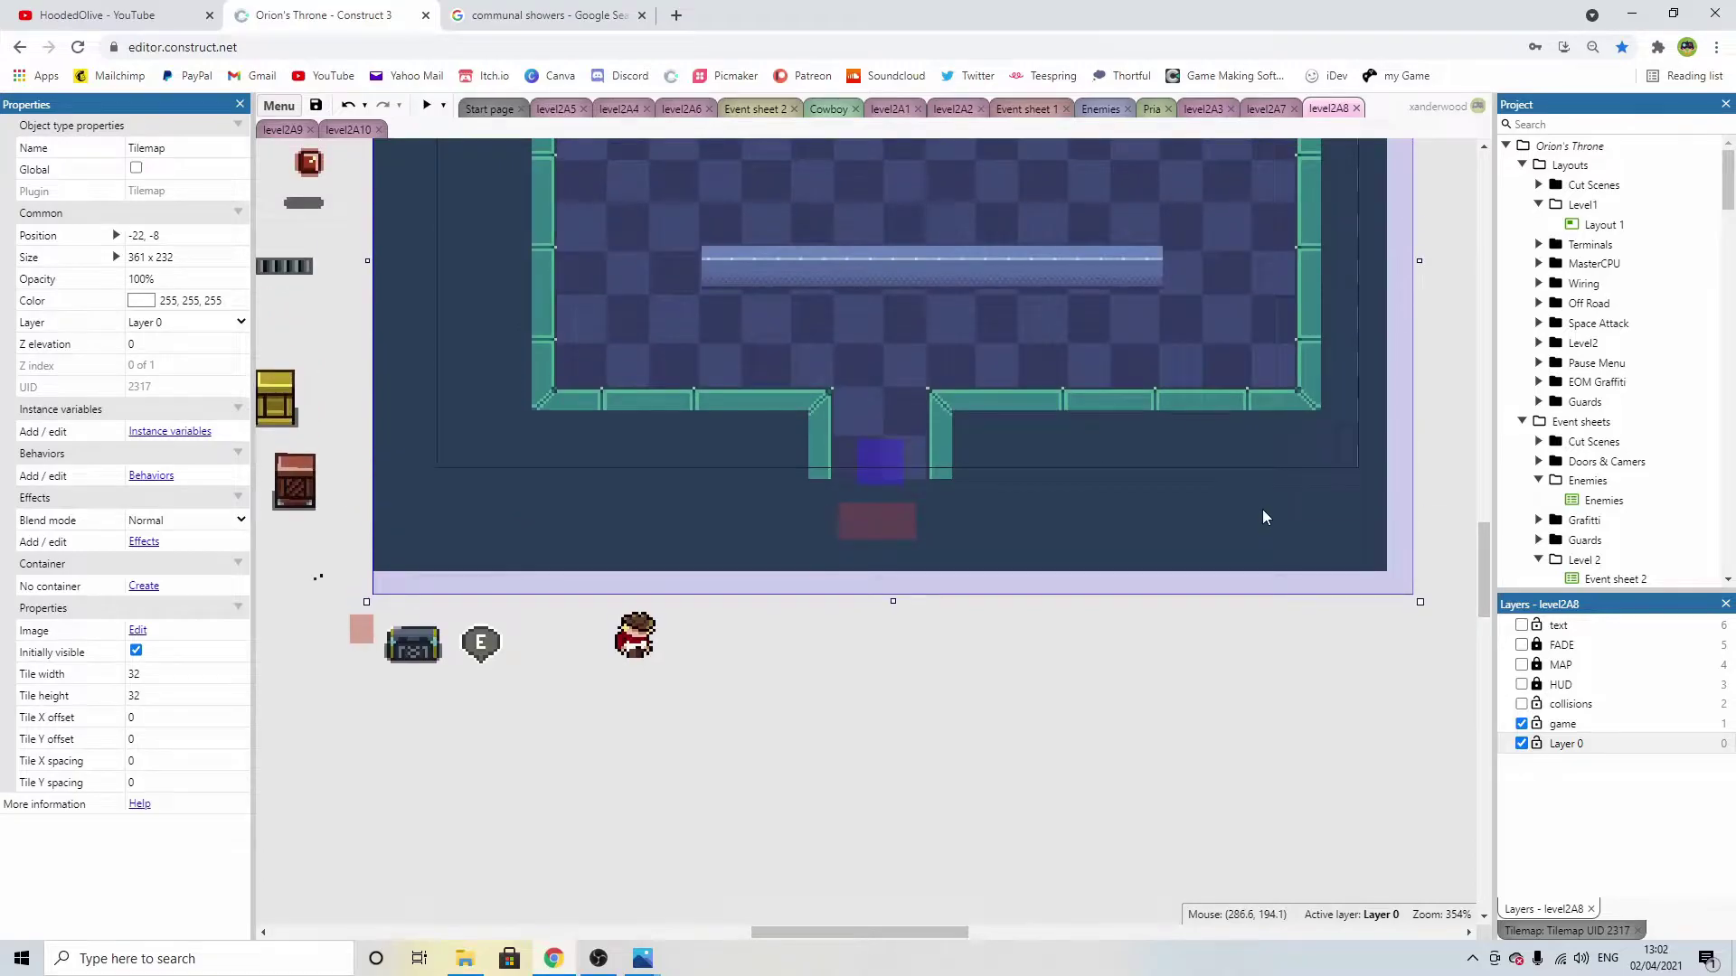
{"action": "left_click", "coordinate": [1434, 555]}
Move the blue partition wall up the shower room to position 92, 98.
{"action": "mouse_move", "coordinate": [983, 458]}
{"action": "left_mouse_down"}
{"action": "mouse_move", "coordinate": [985, 407]}
{"action": "mouse_move", "coordinate": [982, 423]}
{"action": "left_mouse_up"}
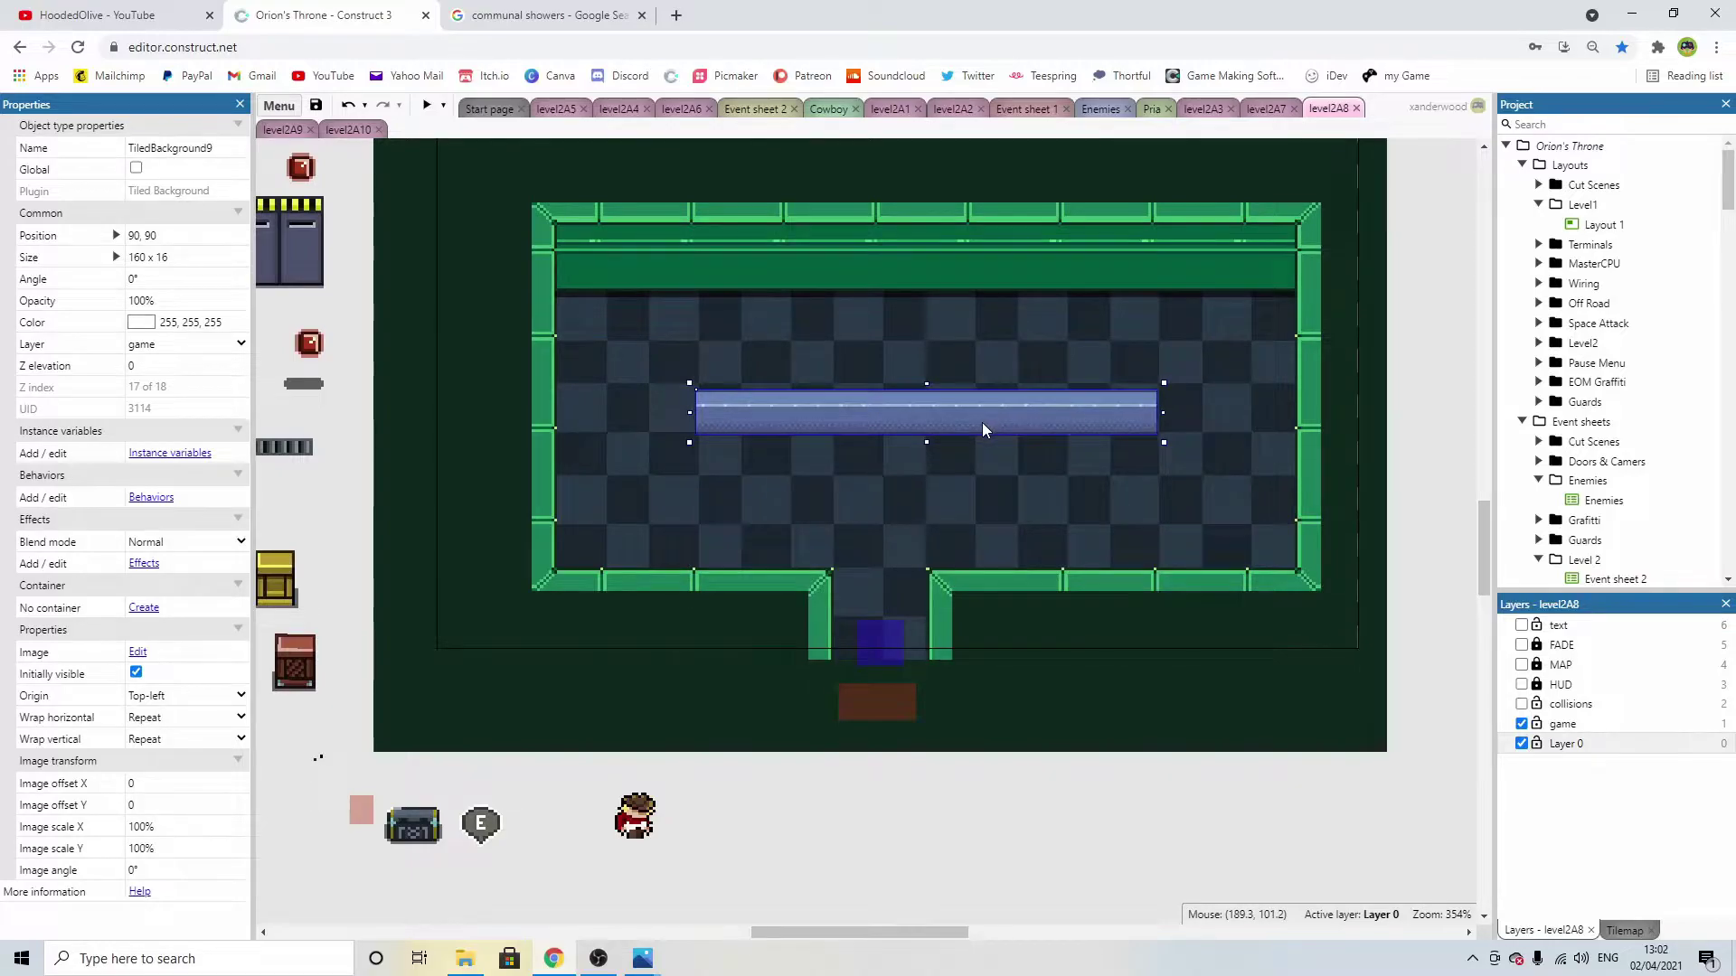
{"action": "double_click", "coordinate": [982, 422]}
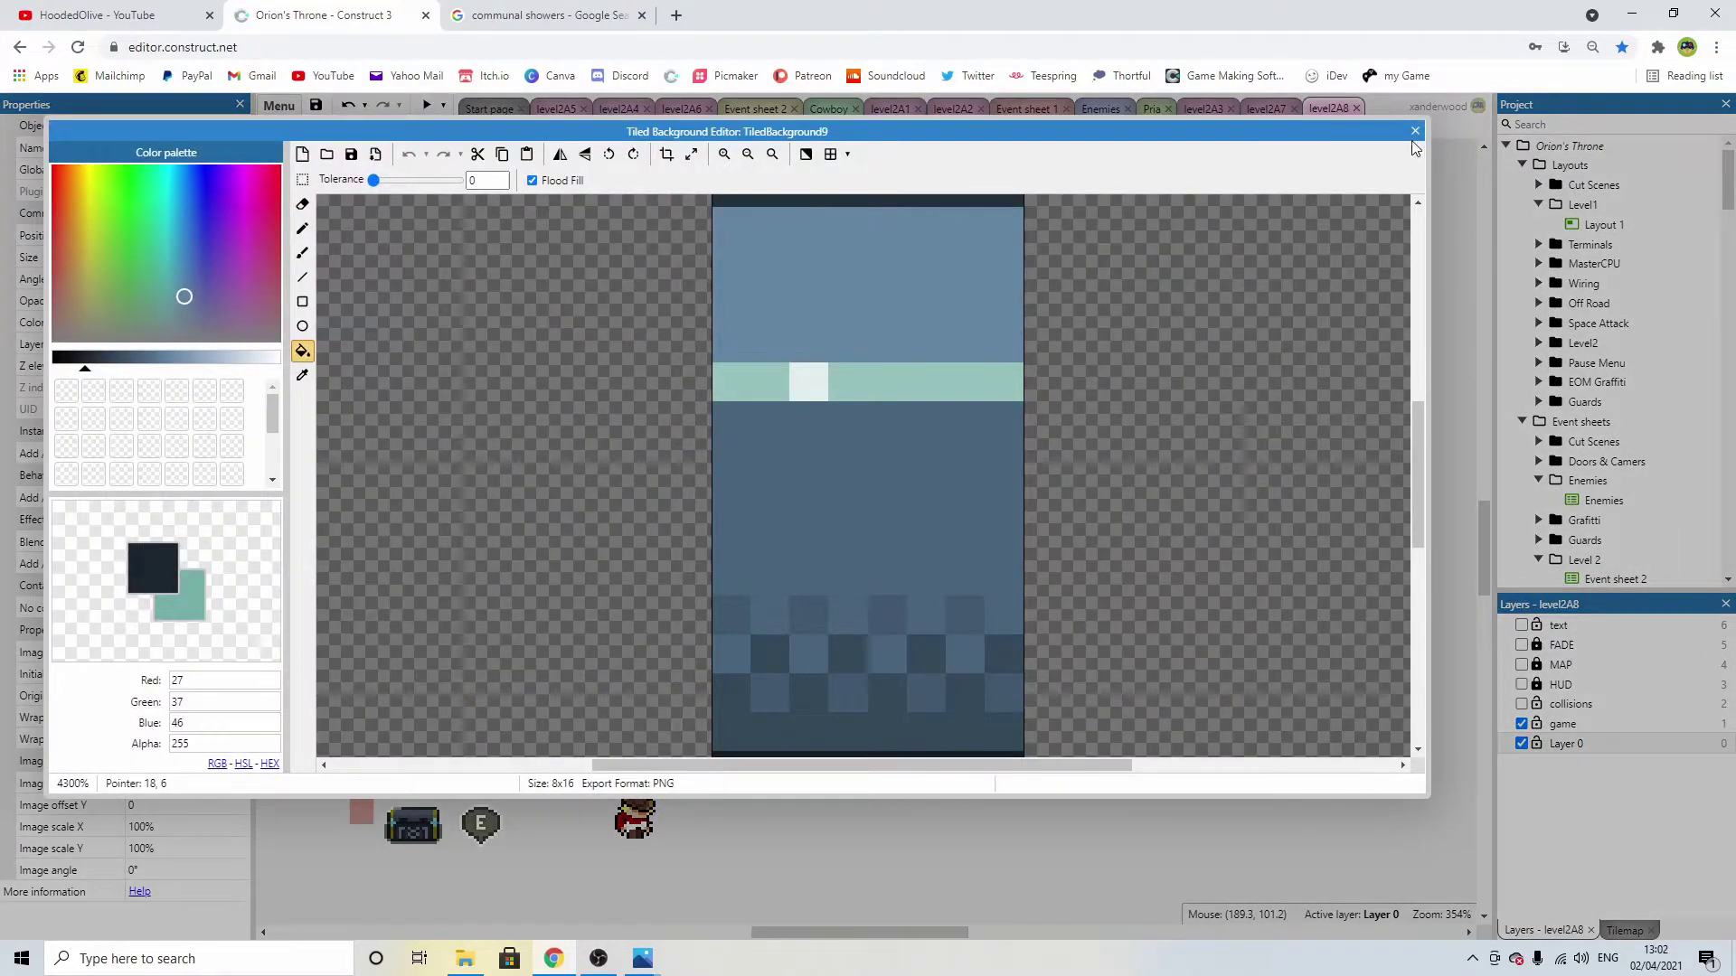
{"action": "left_click", "coordinate": [1415, 136]}
{"action": "left_click", "coordinate": [920, 475]}
{"action": "scroll", "coordinate": [921, 481], "scroll_direction": "up", "scroll_amount": 5, "text": "ctrl"}
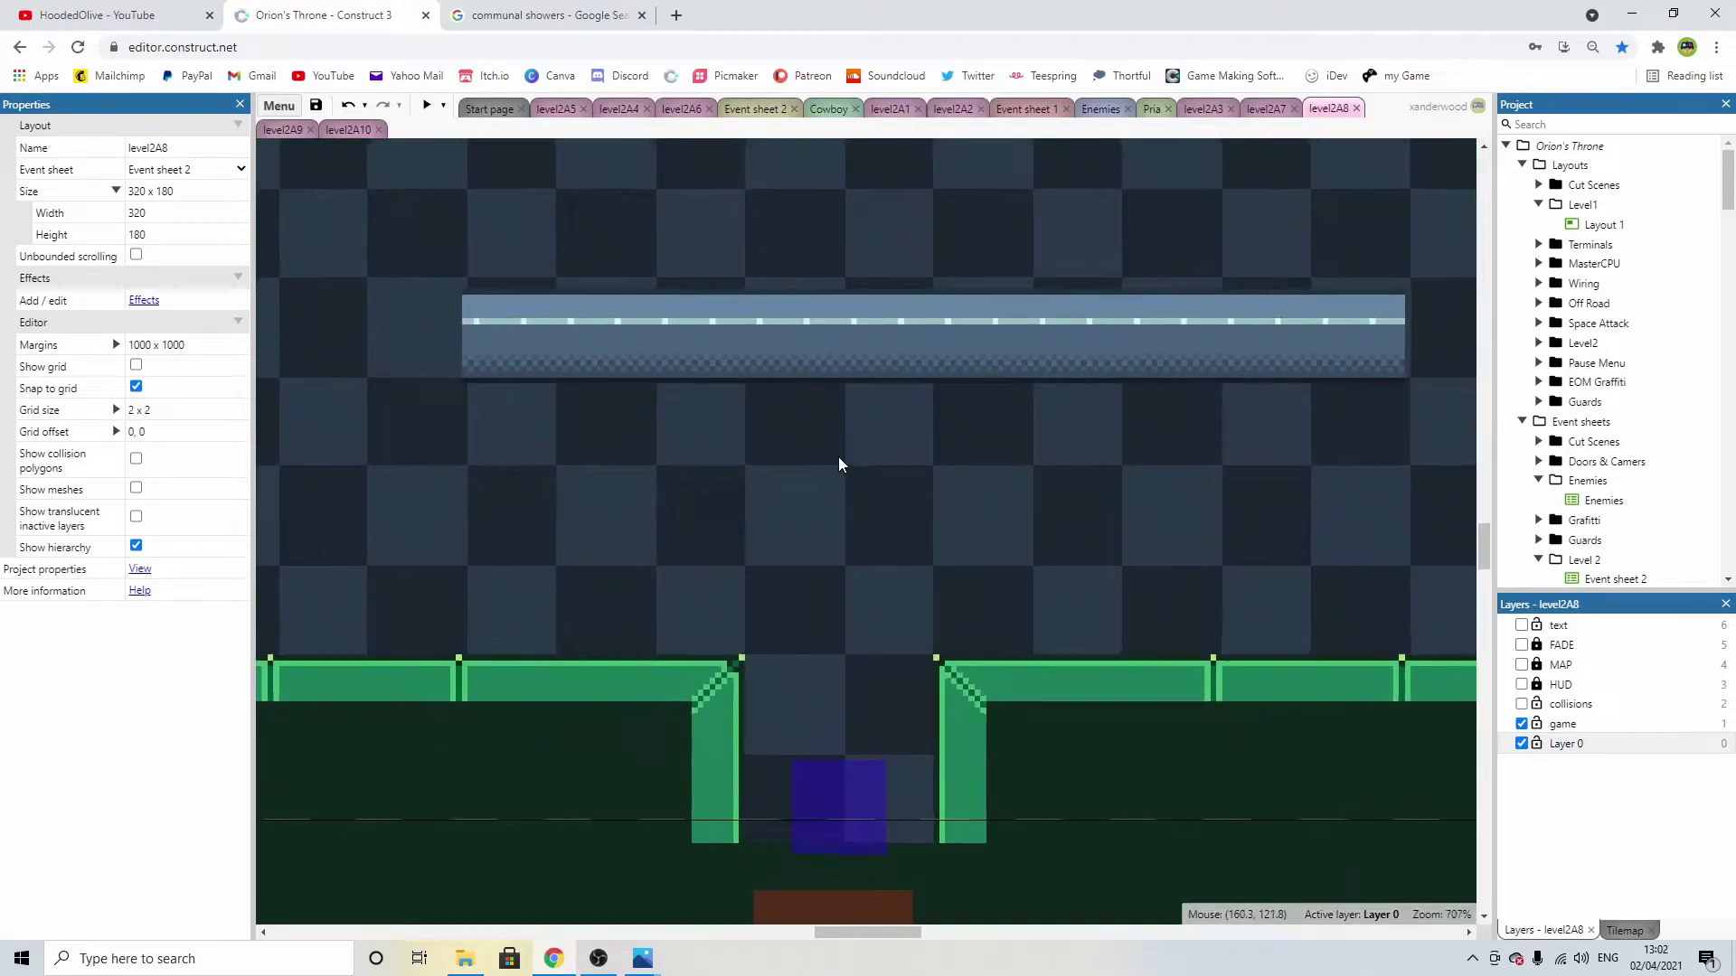
{"action": "left_click_drag", "start_coordinate": [823, 363], "coordinate": [832, 401]}
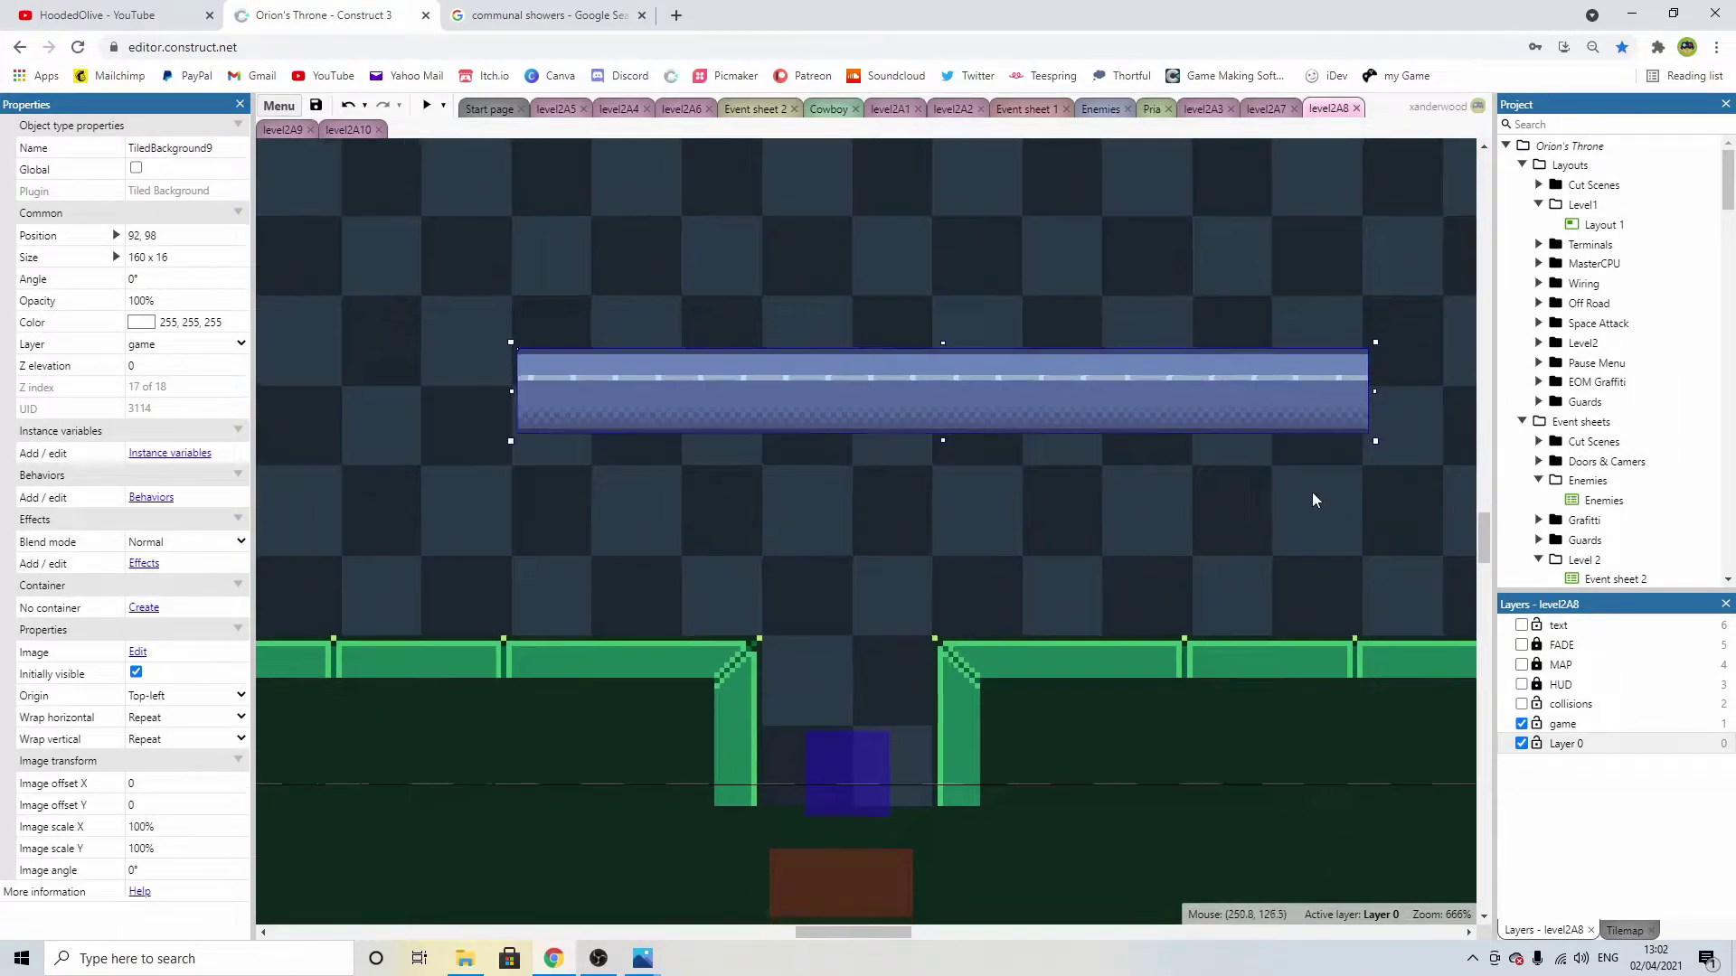
{"action": "scroll", "coordinate": [1311, 491], "scroll_direction": "down", "scroll_amount": 4, "text": "ctrl"}
Open the partition wall's image and shift its whole artwork up one pixel, leaving the bottom row empty.
{"action": "double_click", "coordinate": [1110, 409]}
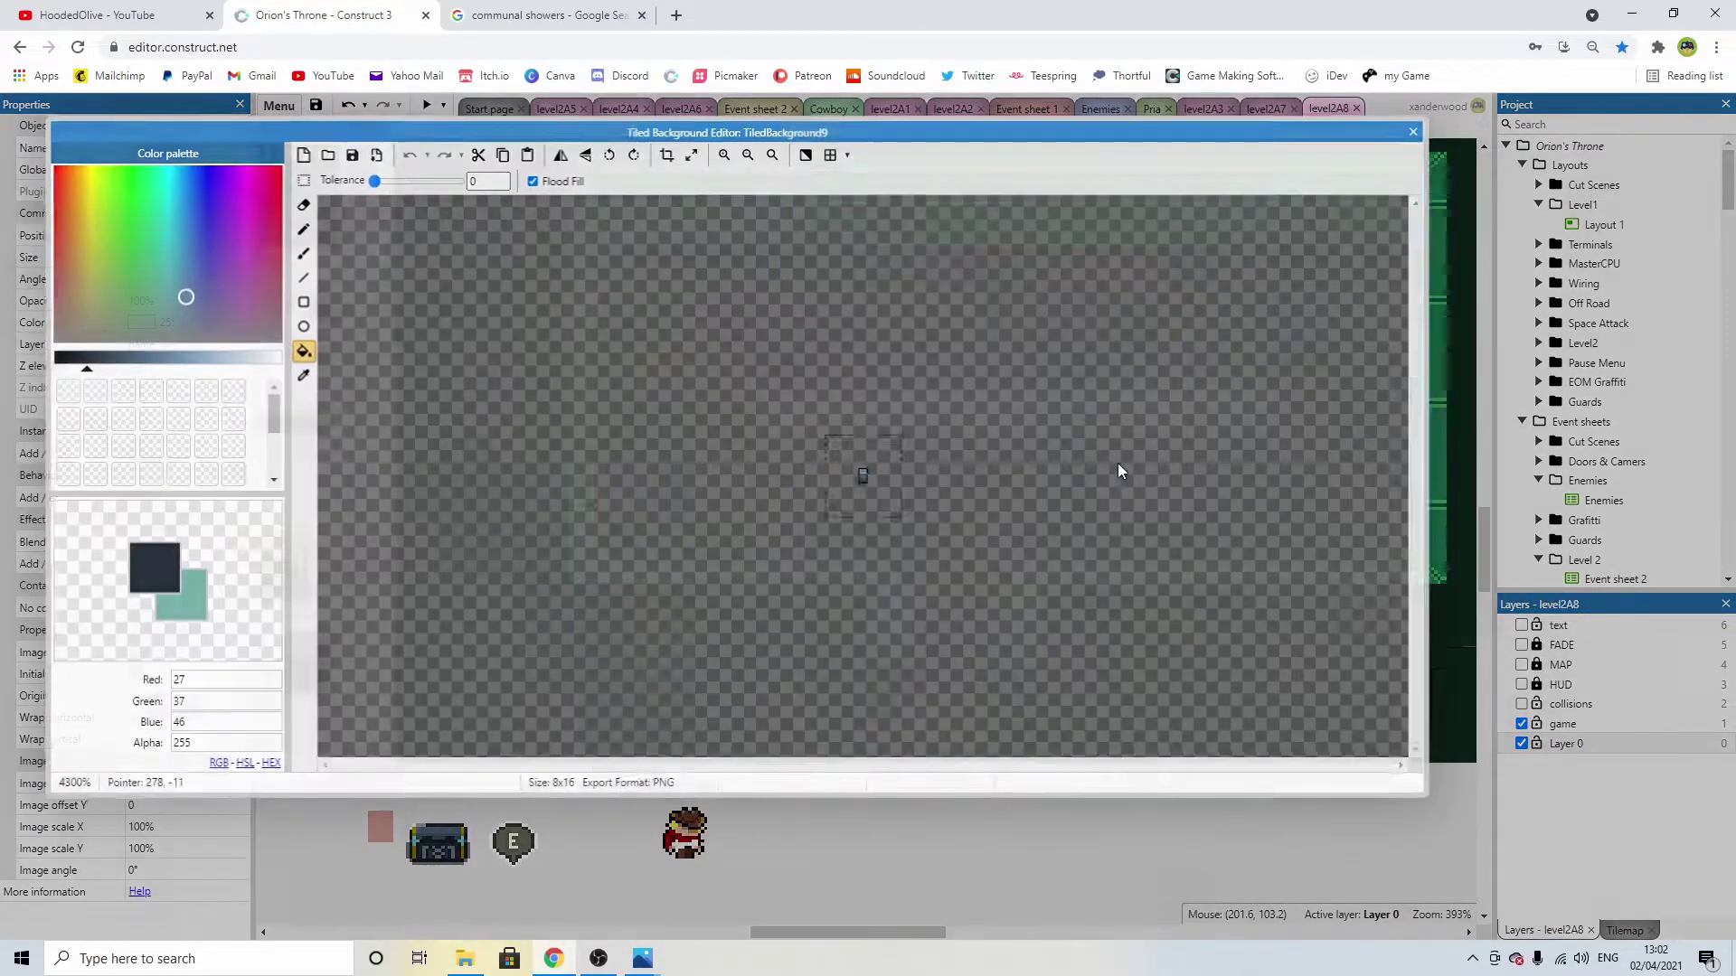
{"action": "scroll", "coordinate": [913, 579], "scroll_direction": "down", "scroll_amount": 4}
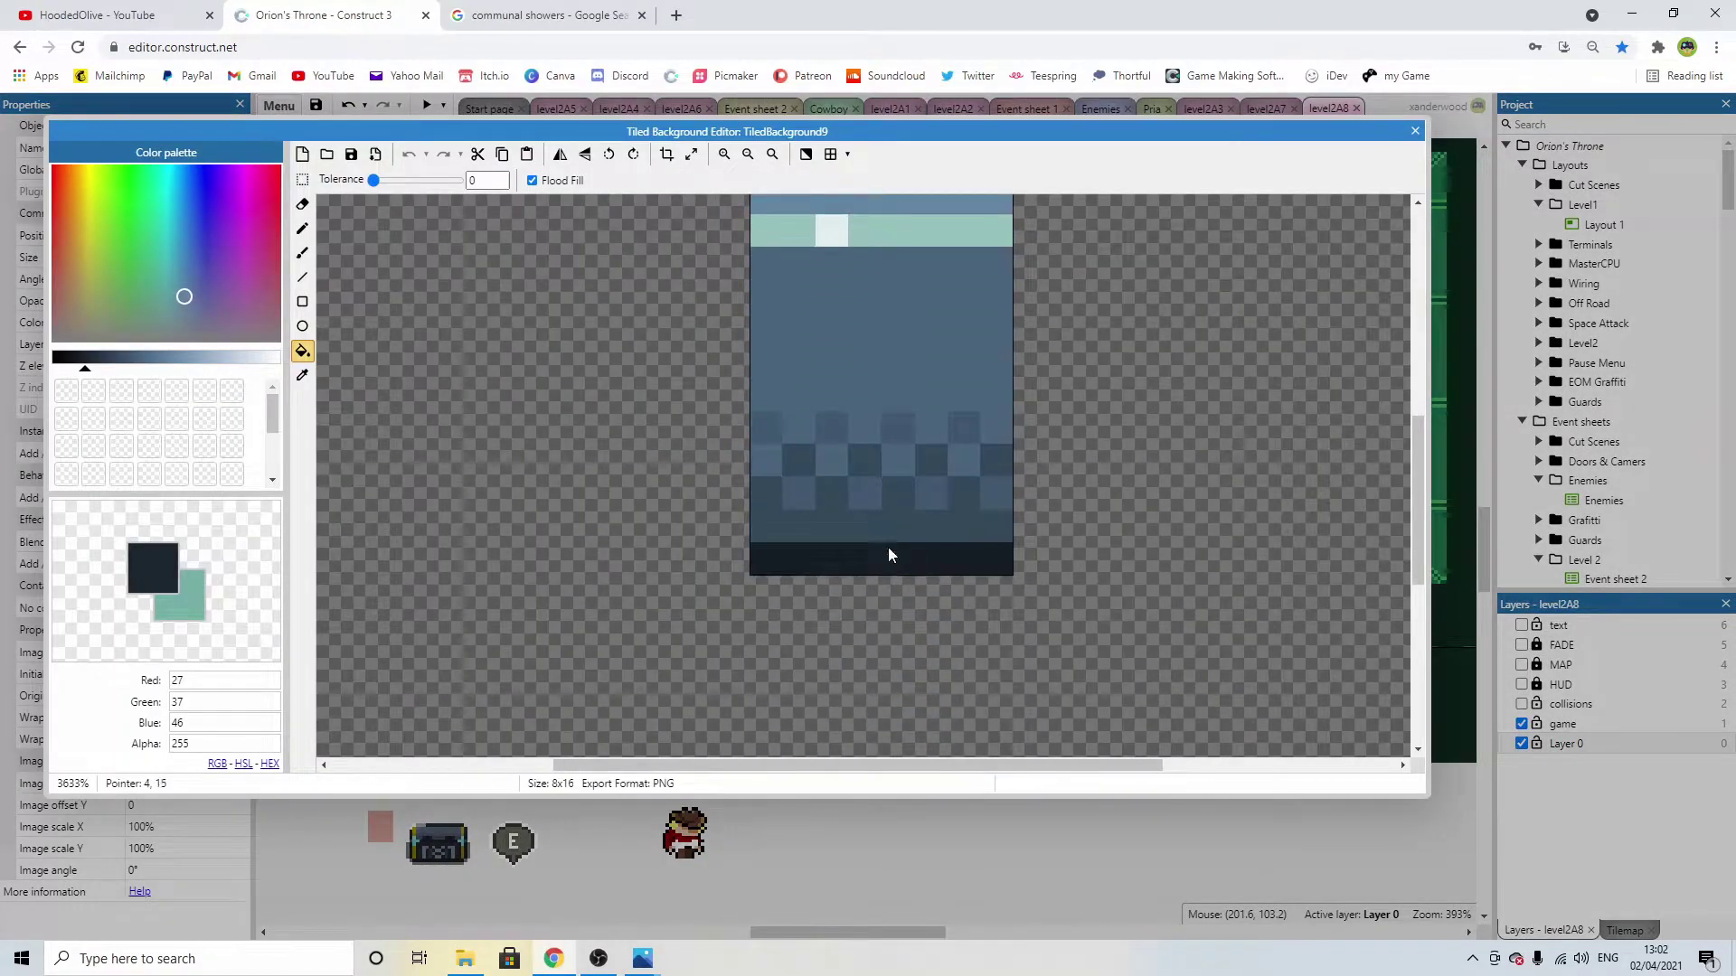
{"action": "scroll", "coordinate": [832, 453], "scroll_direction": "up", "scroll_amount": 2}
{"action": "left_click", "coordinate": [302, 179]}
{"action": "left_click_drag", "start_coordinate": [651, 345], "coordinate": [1179, 675]}
{"action": "left_click_drag", "start_coordinate": [928, 525], "coordinate": [930, 492]}
{"action": "left_click", "coordinate": [1131, 473]}
Draw a semi-transparent shadow line, RGB 11, 15, 19 with alpha 150, across the empty bottom row, and close the image to check the wall.
{"action": "left_click_drag", "start_coordinate": [72, 369], "coordinate": [62, 368]}
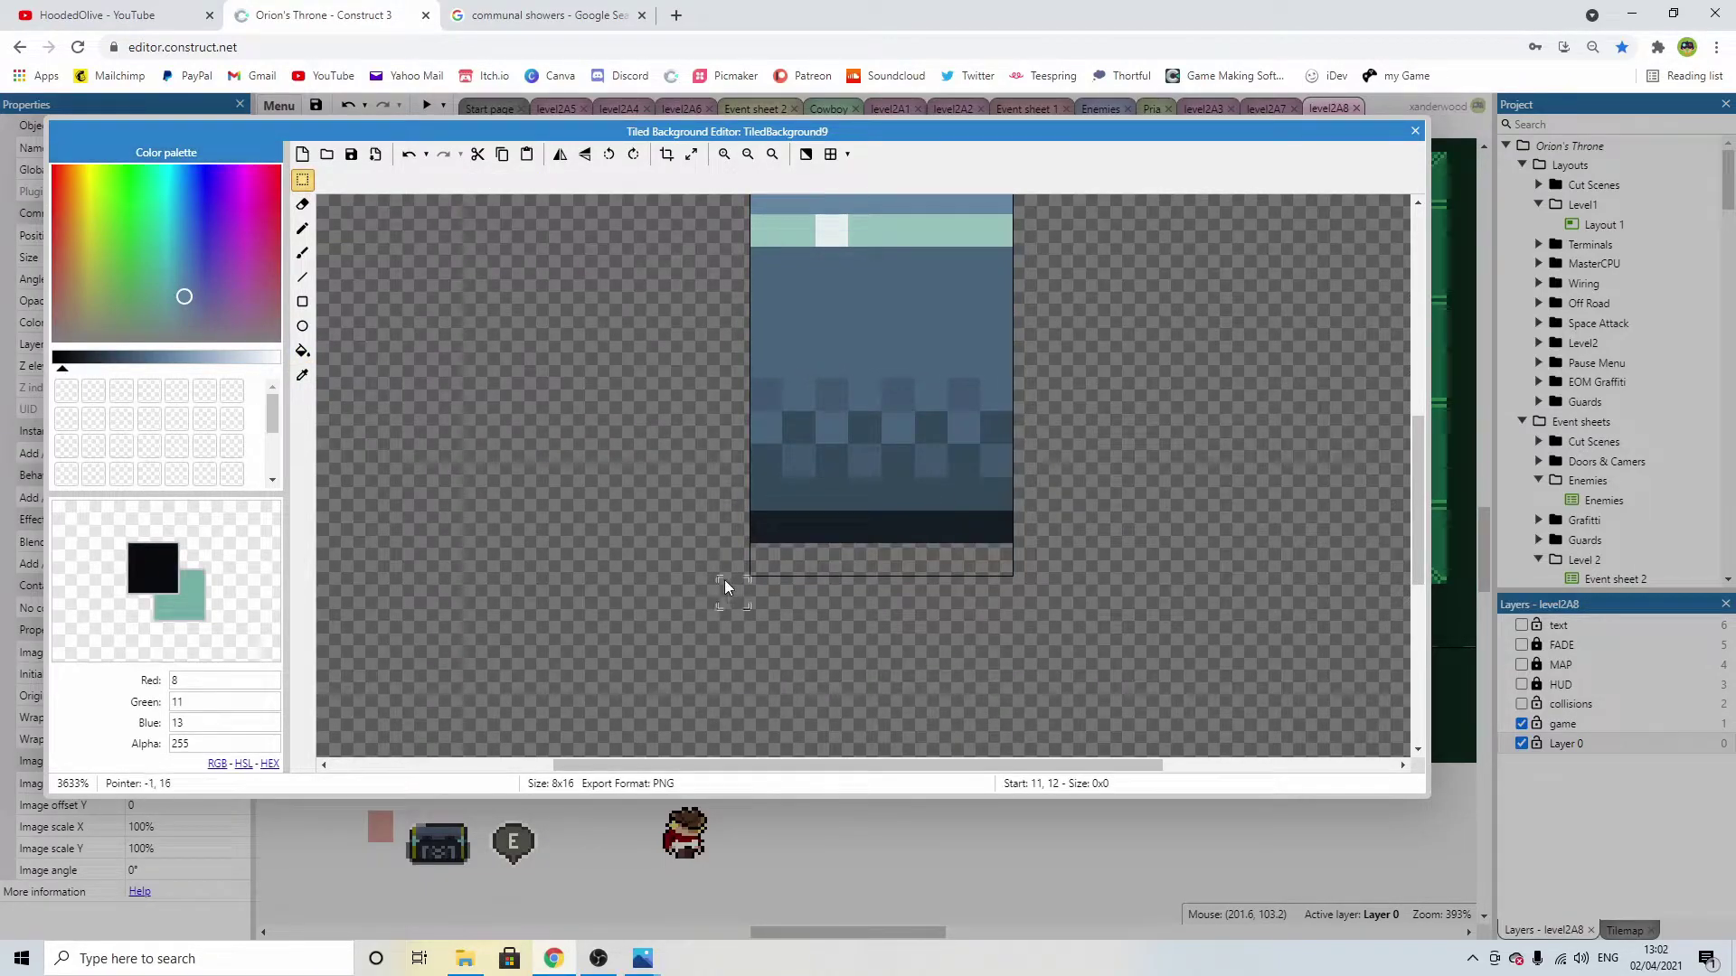
{"action": "left_click", "coordinate": [302, 375]}
{"action": "left_click", "coordinate": [850, 534]}
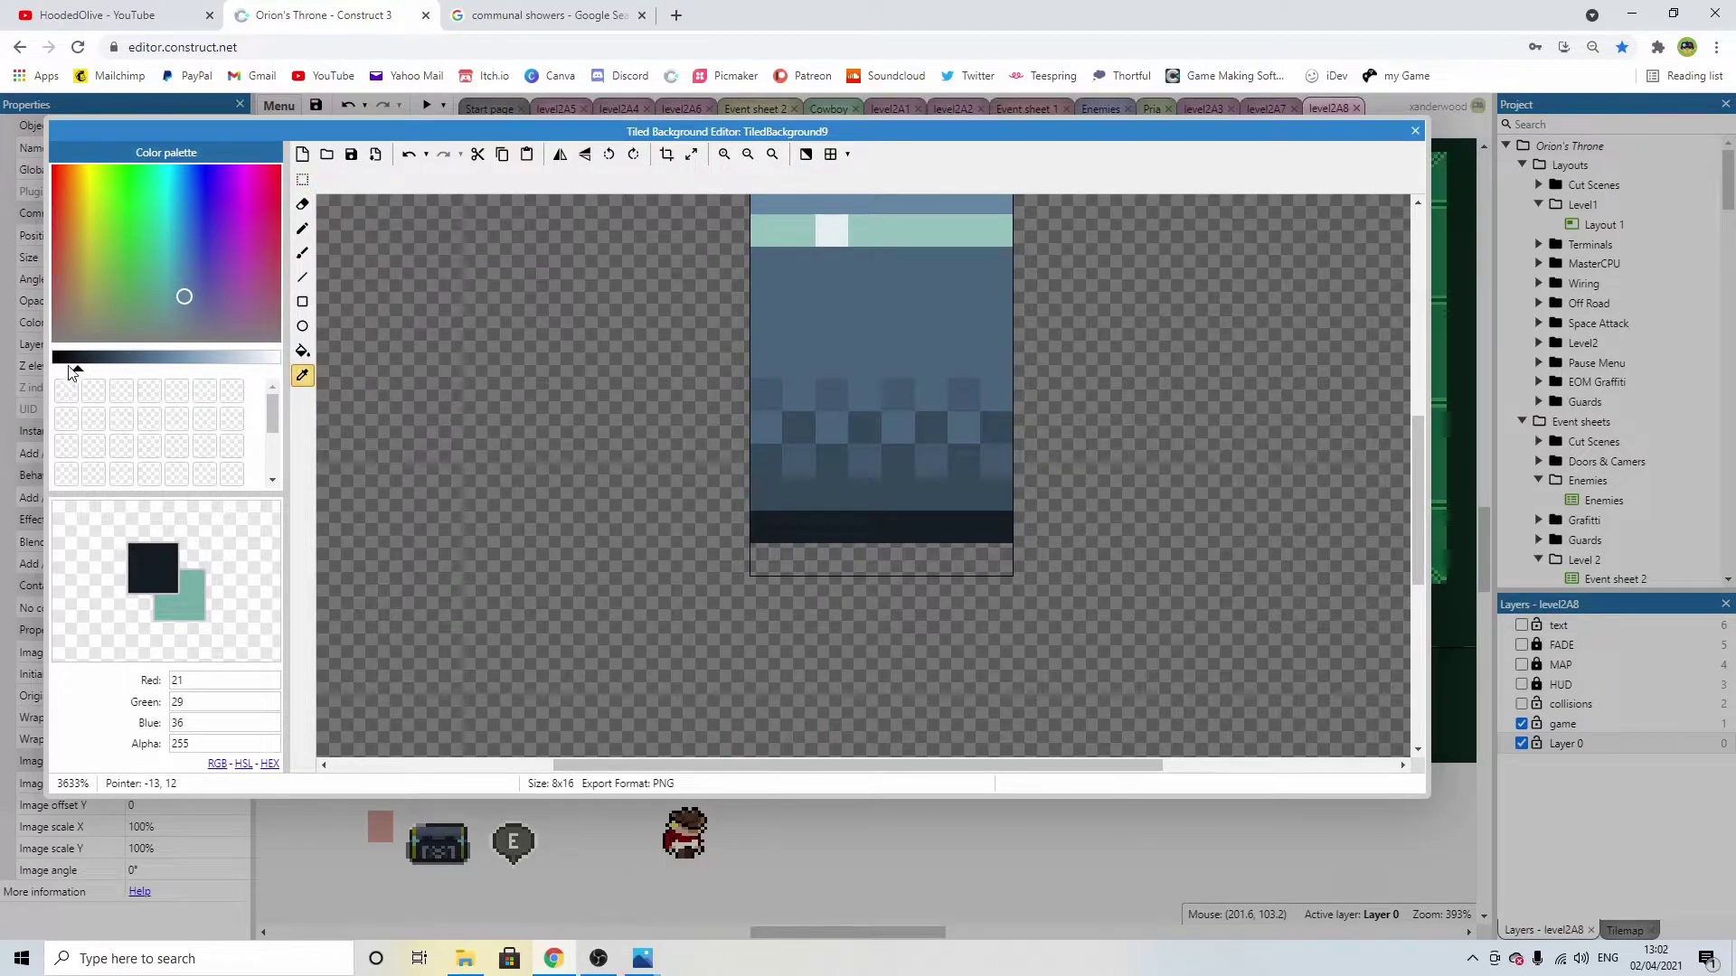
{"action": "left_click_drag", "start_coordinate": [77, 369], "coordinate": [65, 368]}
{"action": "left_click", "coordinate": [202, 745]}
{"action": "type", "text": "150"}
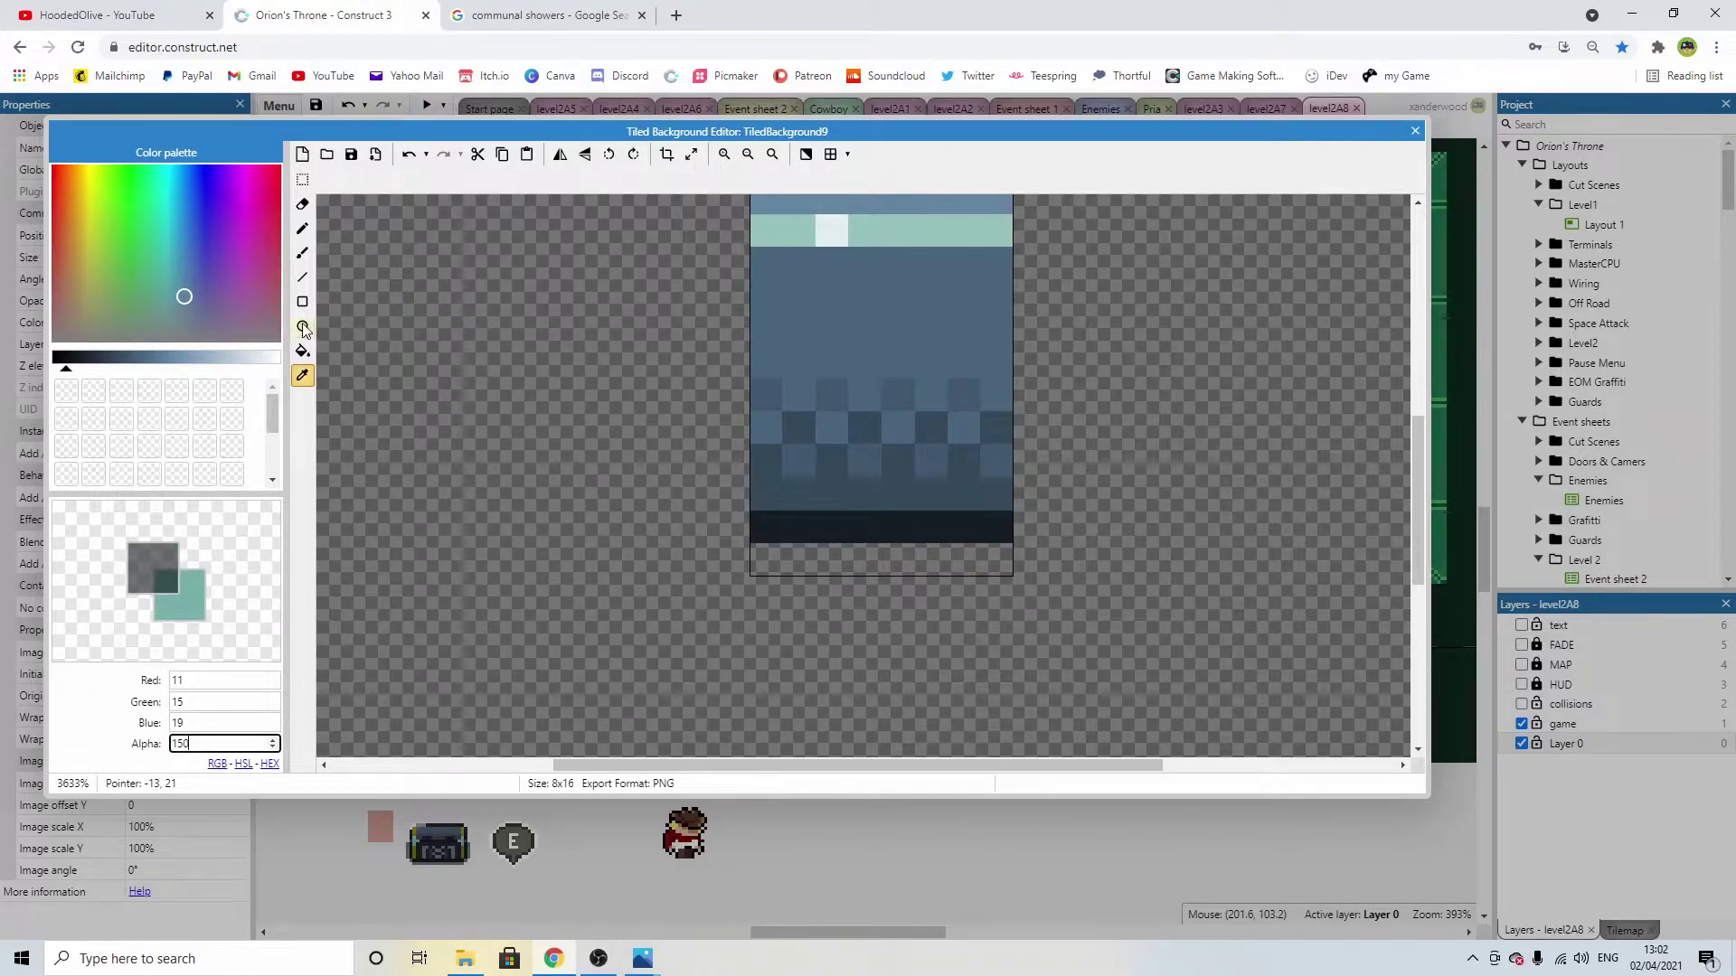
{"action": "left_click", "coordinate": [302, 277]}
{"action": "left_click_drag", "start_coordinate": [769, 563], "coordinate": [1044, 594]}
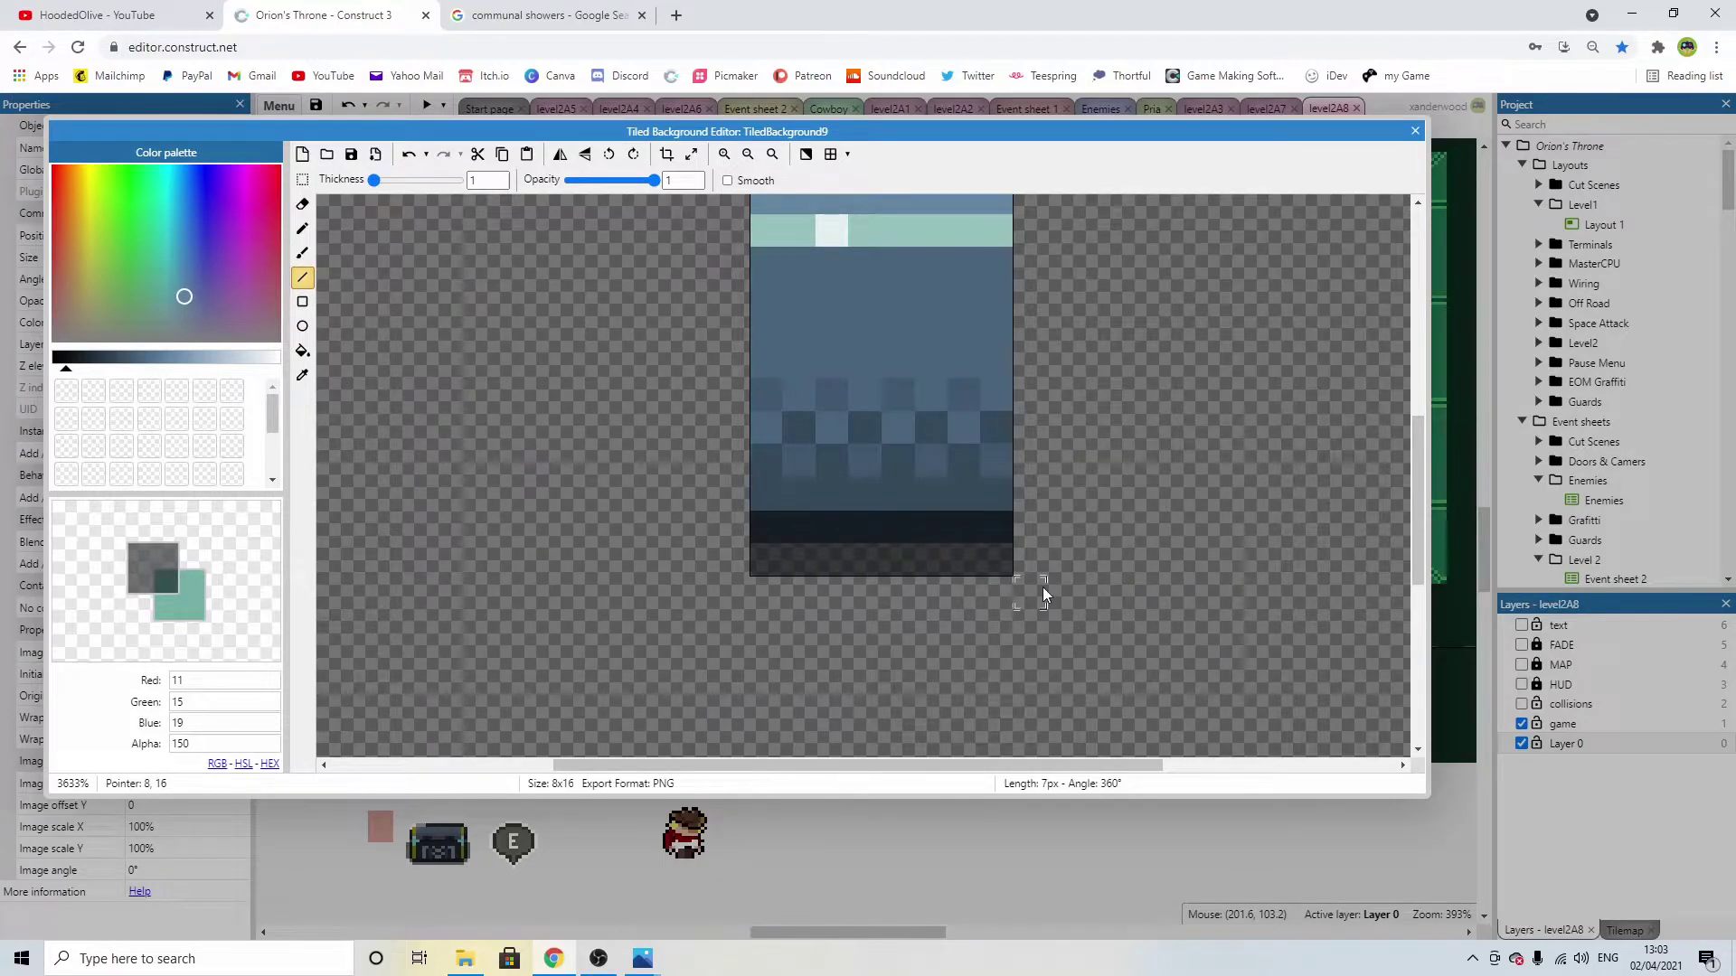
{"action": "left_click", "coordinate": [1415, 131]}
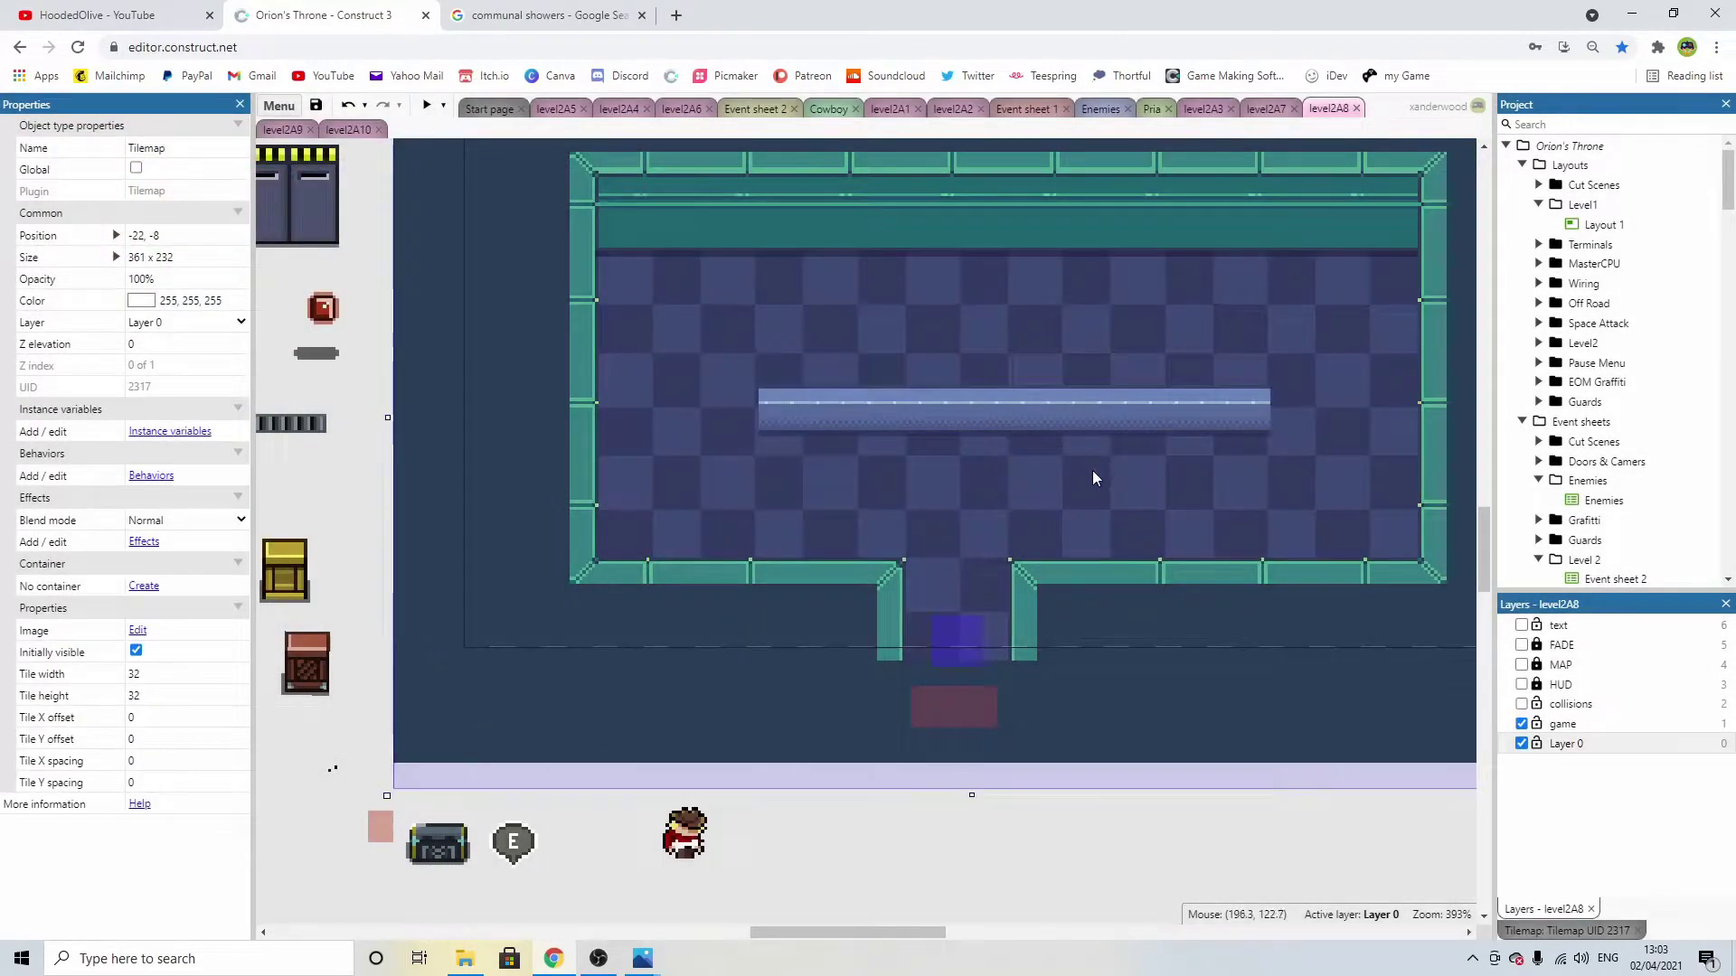
{"action": "left_click", "coordinate": [1284, 809]}
{"action": "middle_click_drag", "start_coordinate": [1258, 430], "coordinate": [1110, 443]}
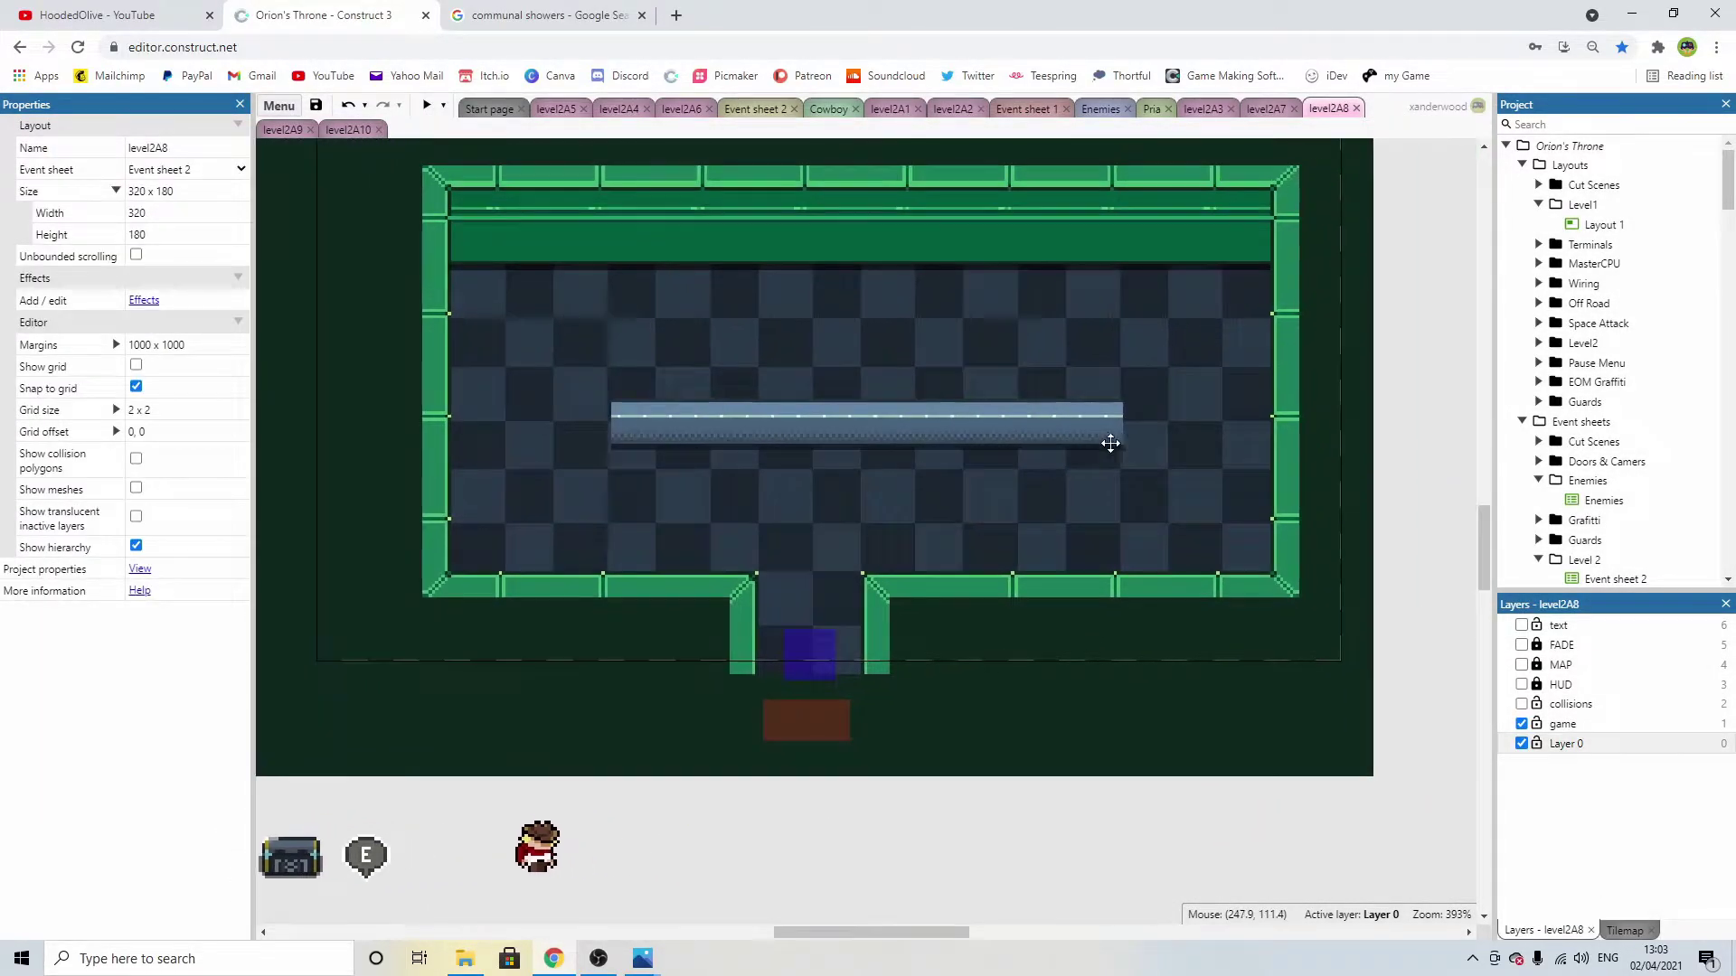
{"action": "scroll", "coordinate": [947, 468], "scroll_direction": "down", "scroll_amount": 2, "text": "ctrl"}
{"action": "scroll", "coordinate": [941, 469], "scroll_direction": "up", "scroll_amount": 2, "text": "ctrl"}
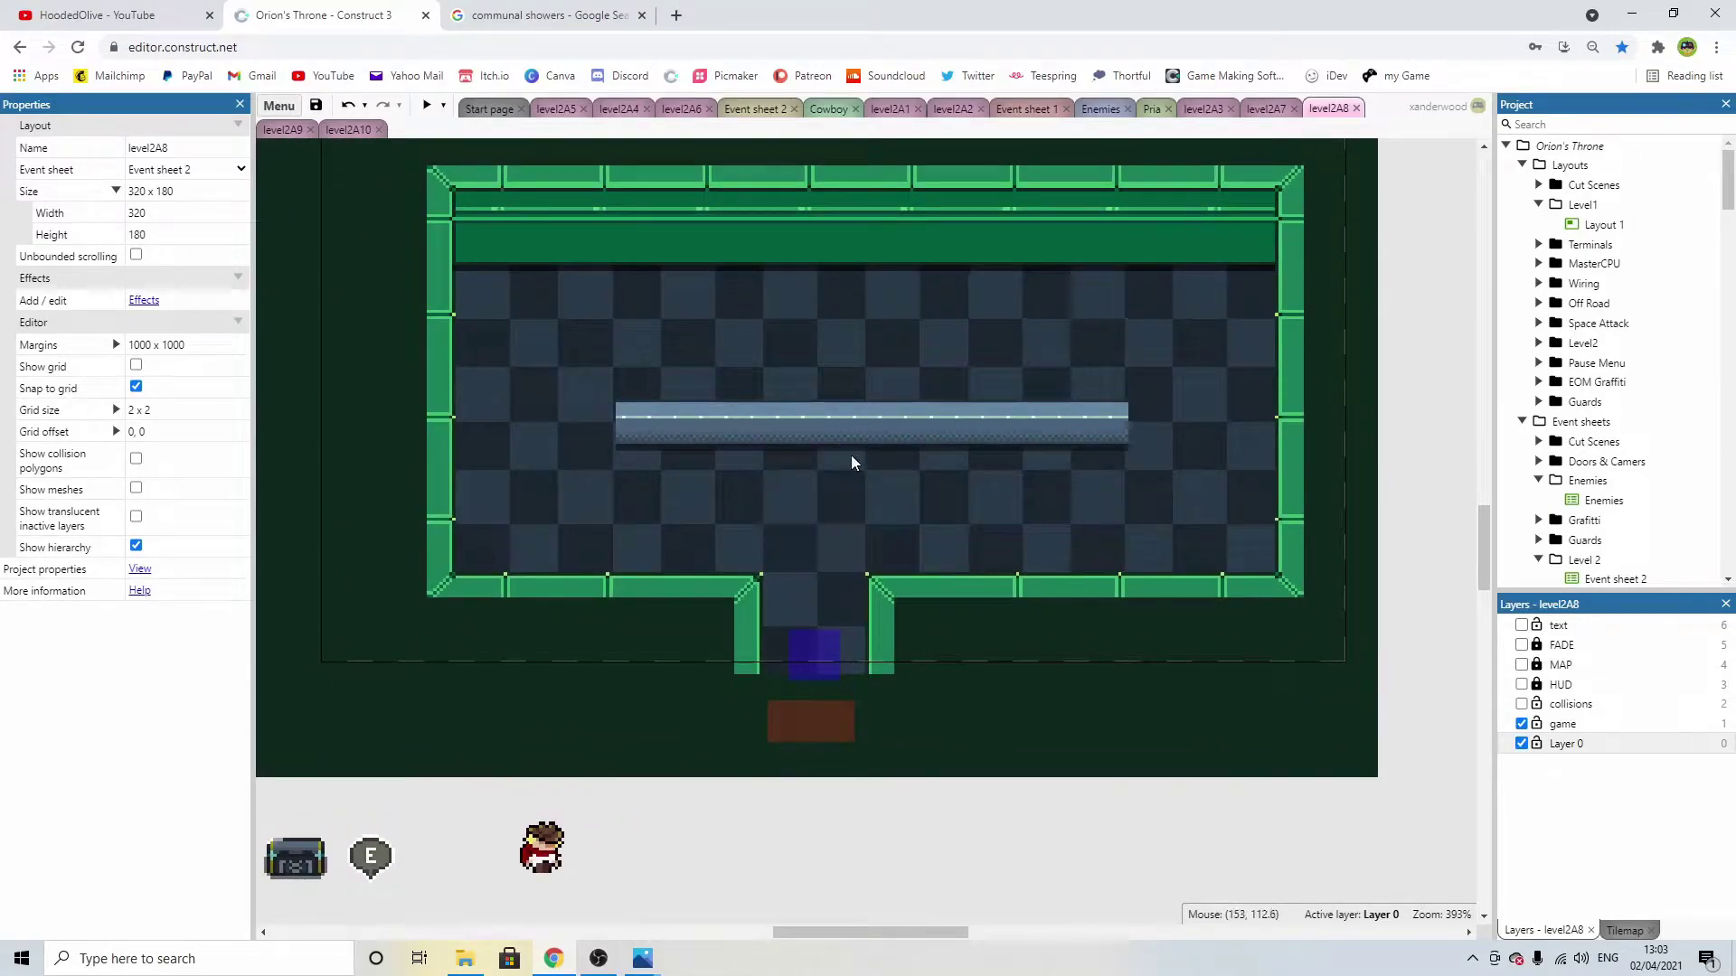
Open the partition wall's image, select and copy its whole 8 x 16 artwork, and close the image.
{"action": "double_click", "coordinate": [1101, 423]}
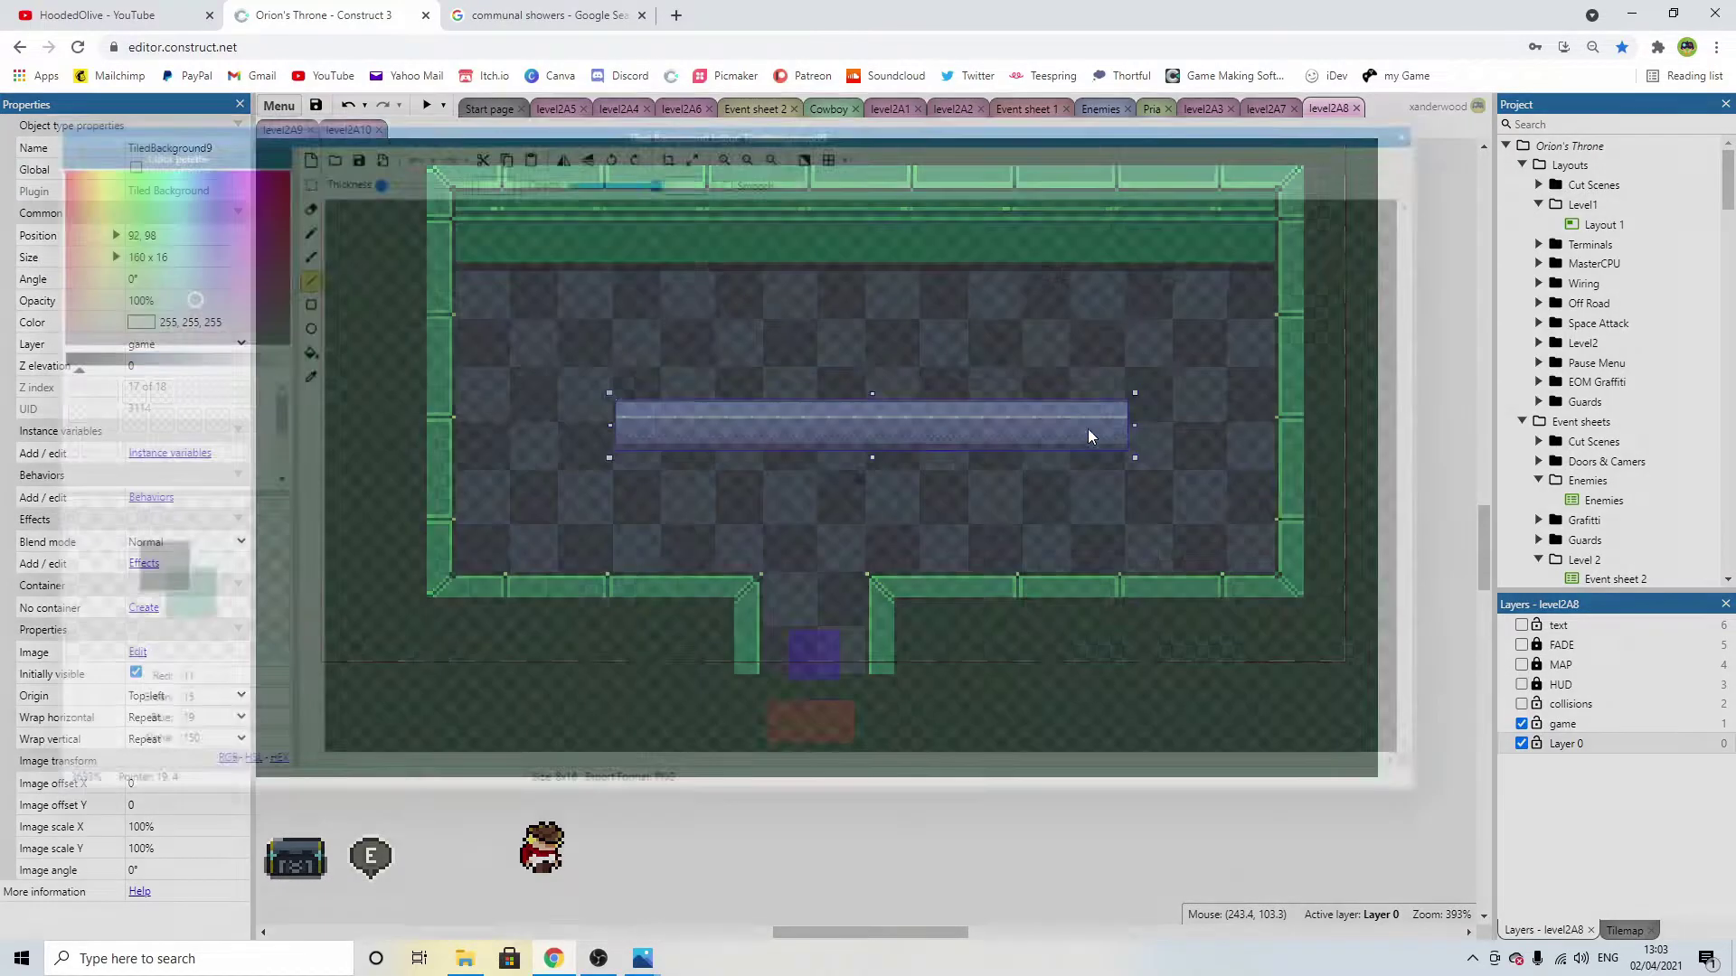
{"action": "left_click", "coordinate": [302, 180]}
{"action": "scroll", "coordinate": [794, 340], "scroll_direction": "down", "scroll_amount": 3}
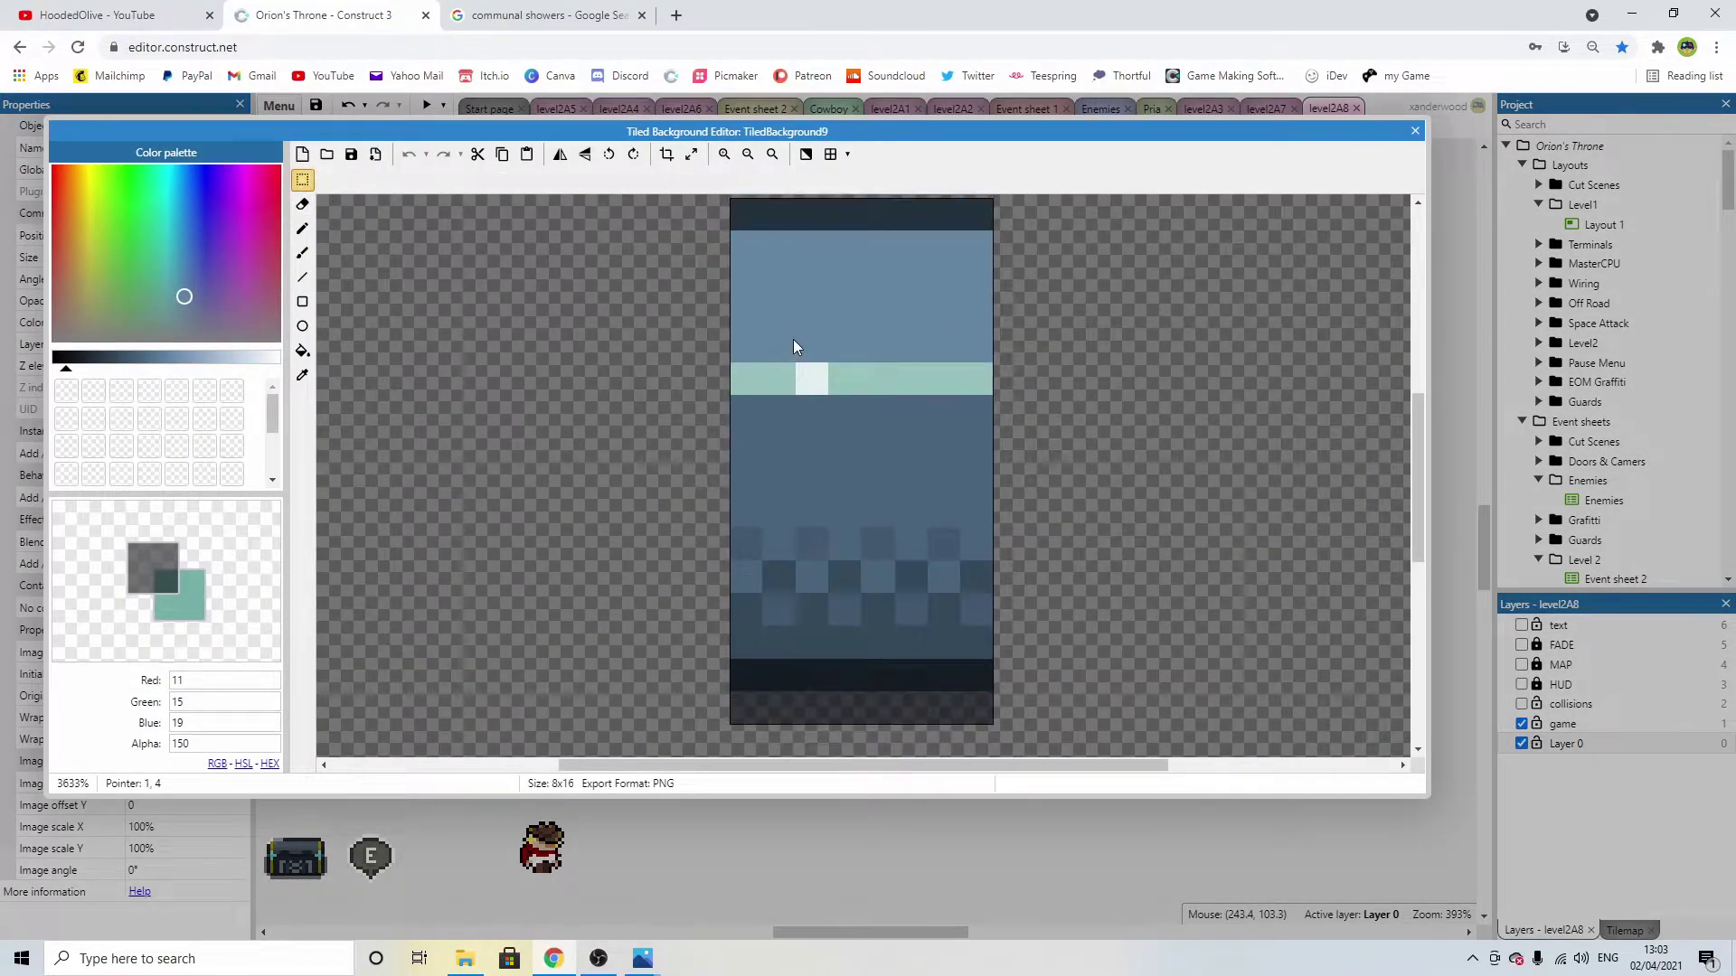
{"action": "left_click_drag", "start_coordinate": [765, 257], "coordinate": [950, 639]}
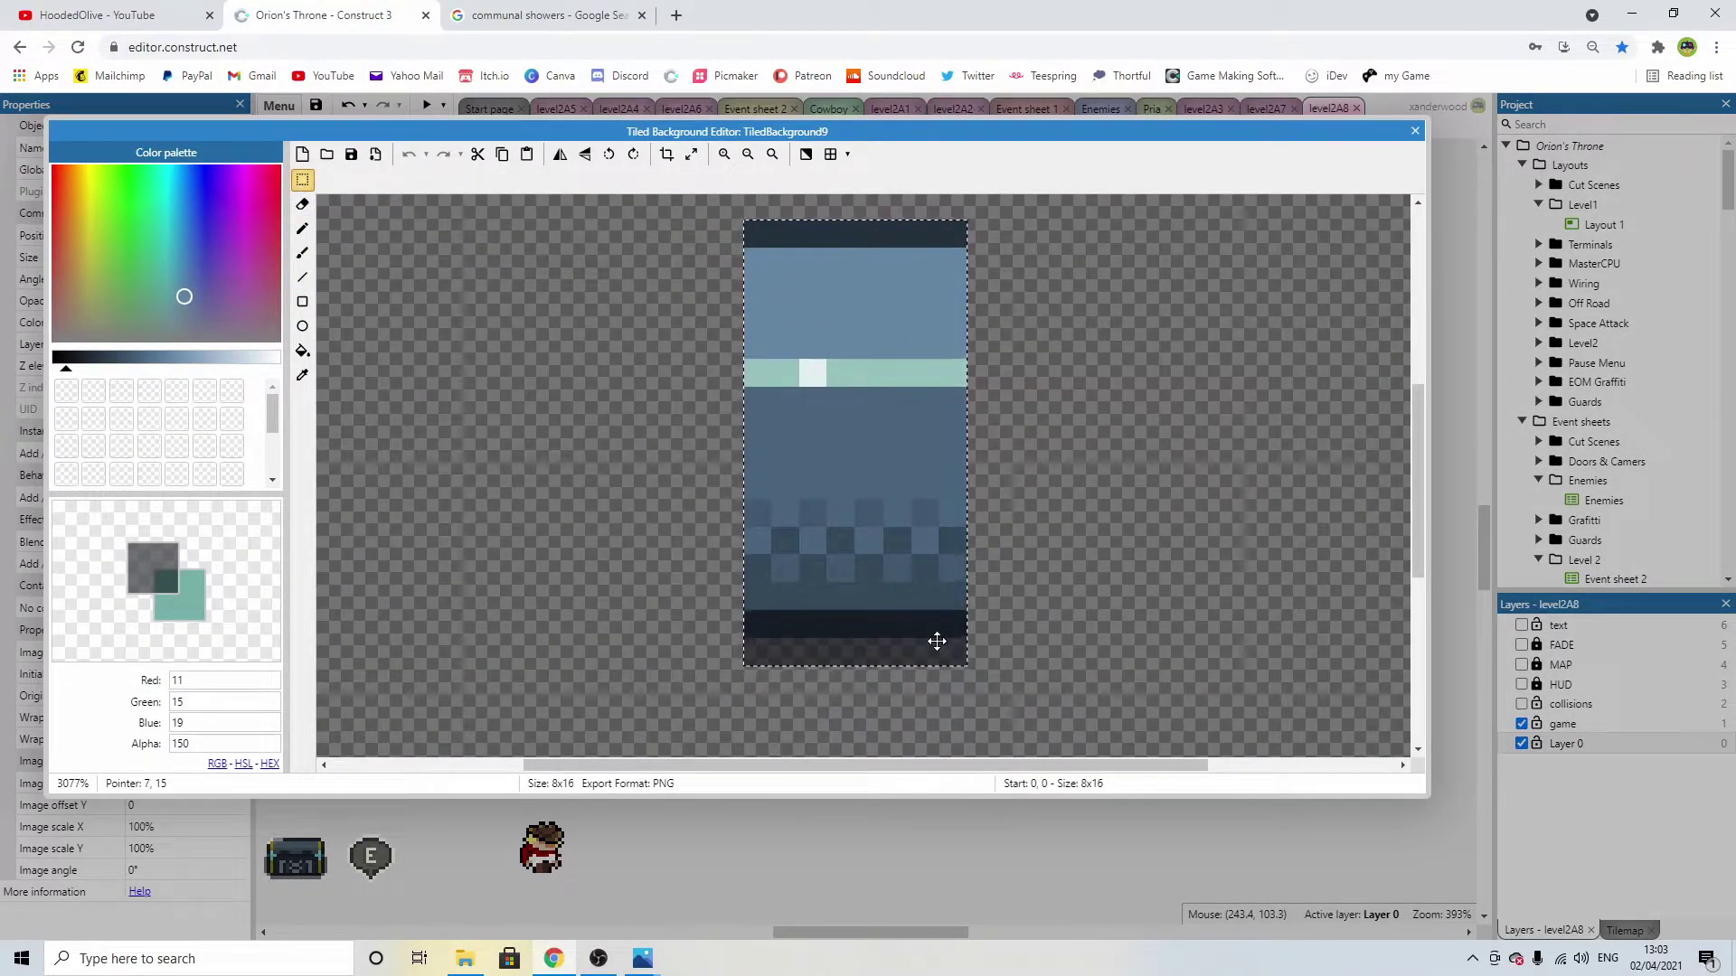
{"action": "left_click", "coordinate": [1415, 131]}
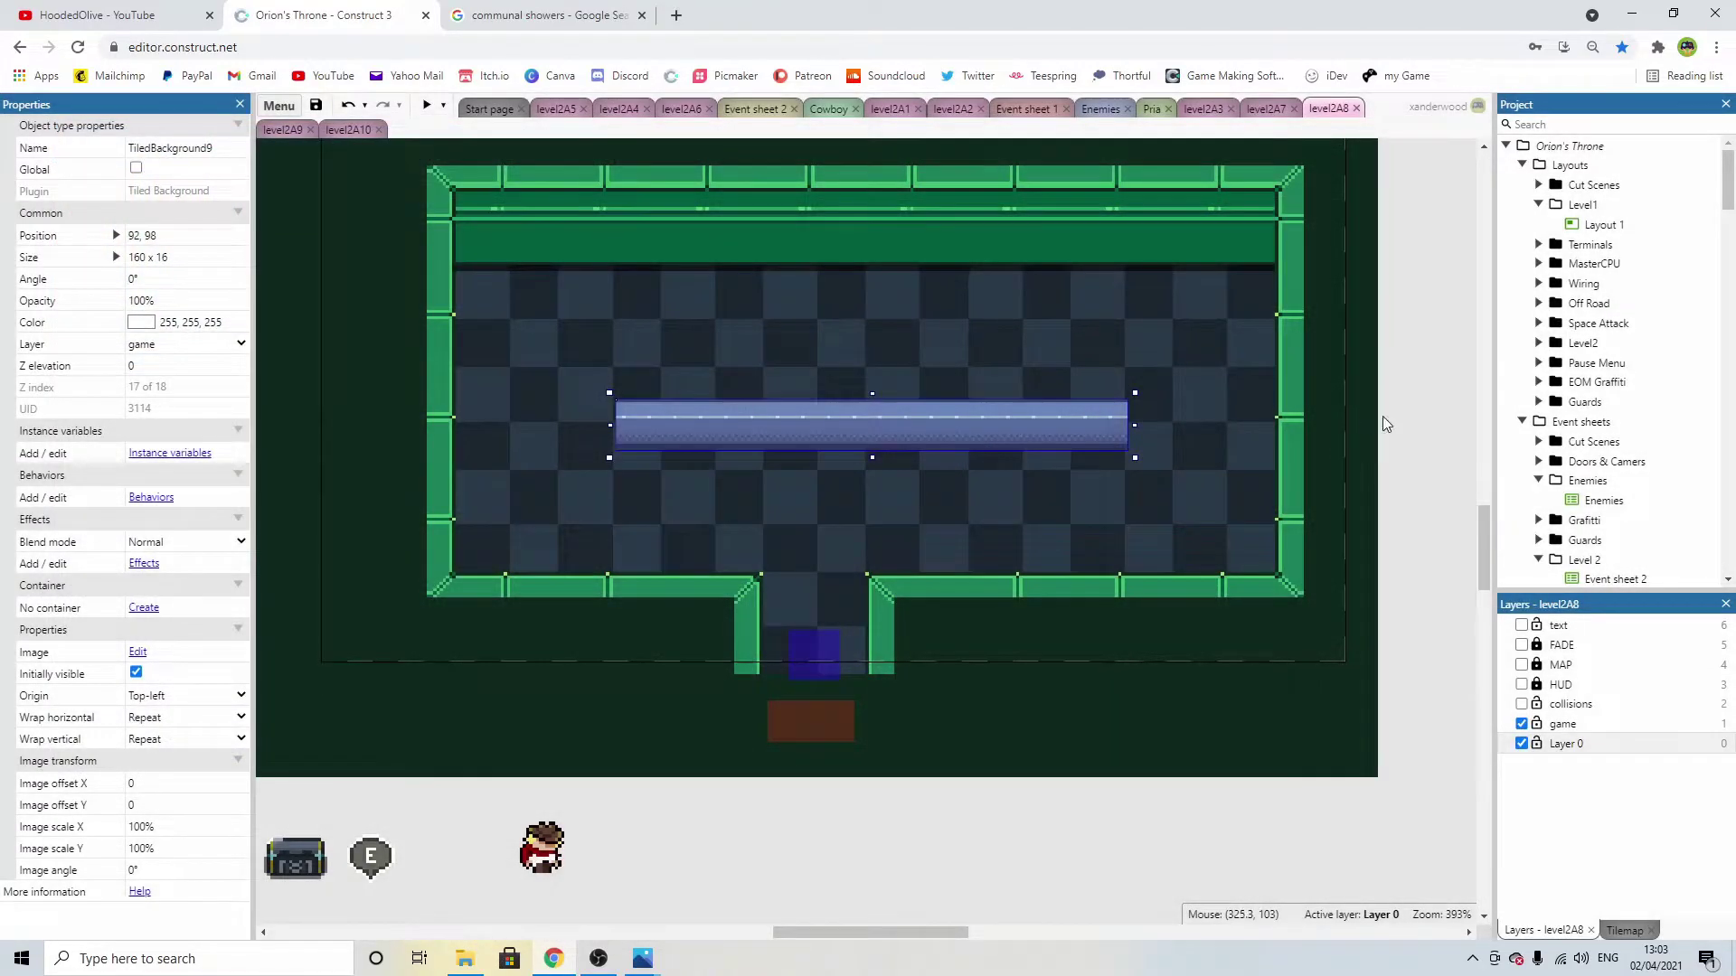
Make the game layer active and insert a new sprite object near the partition wall in the shower room.
{"action": "left_click", "coordinate": [1397, 405]}
{"action": "left_click", "coordinate": [1551, 723]}
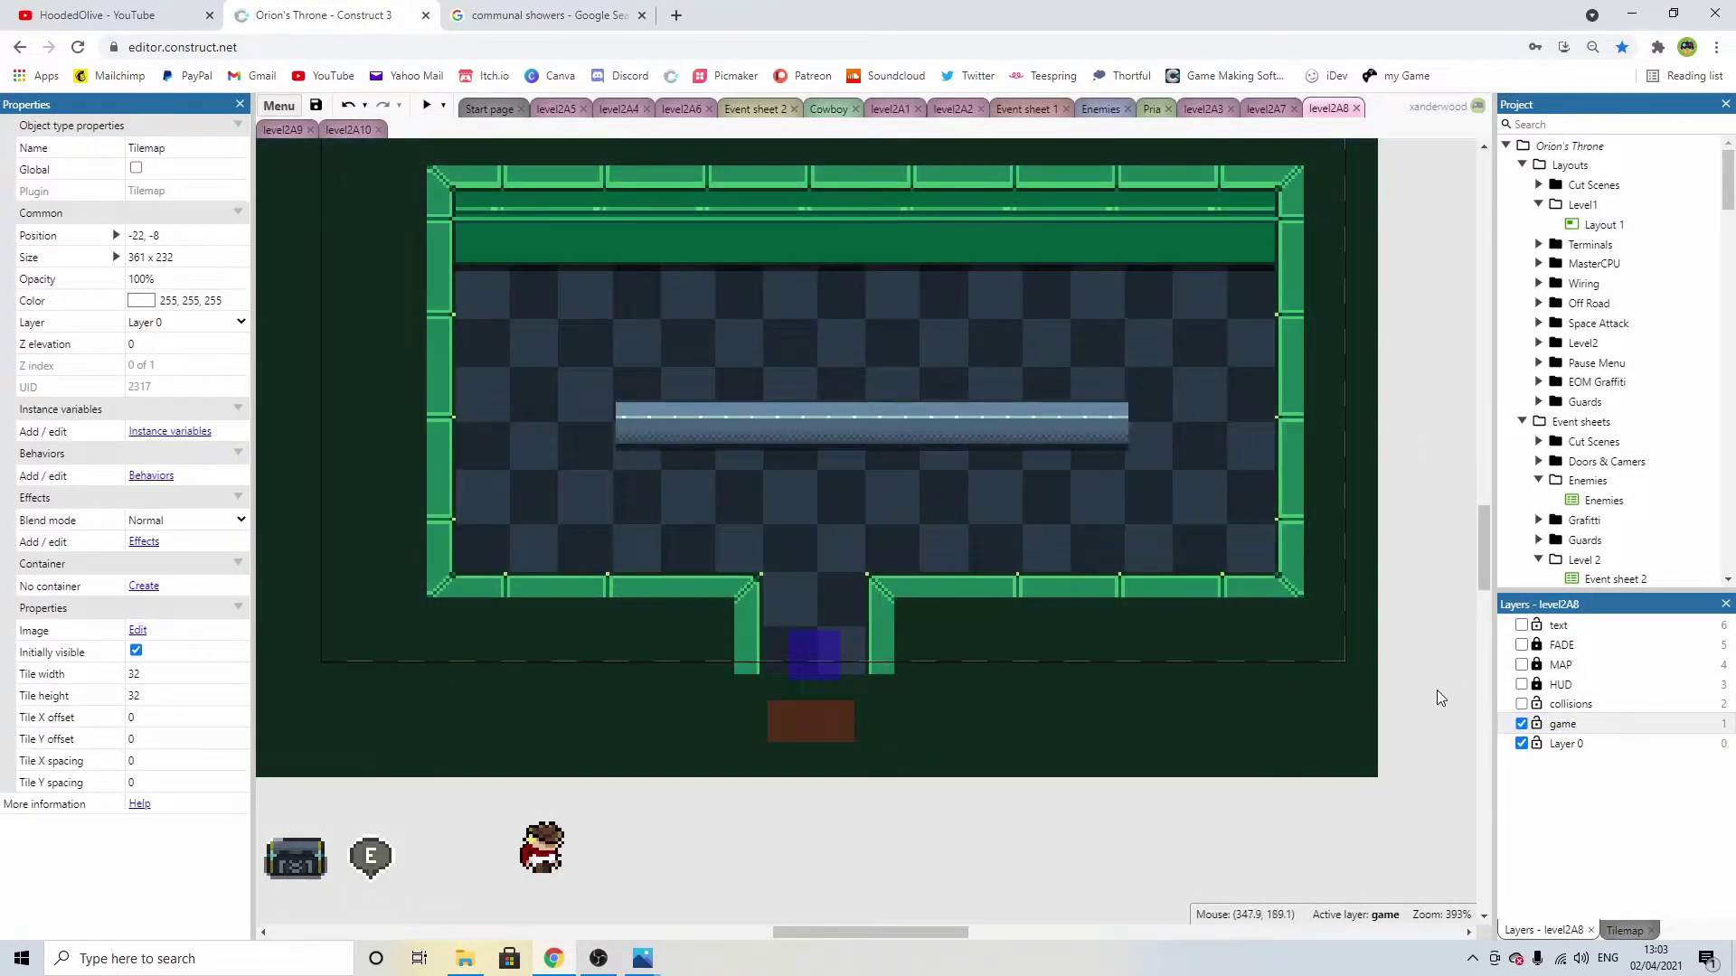
{"action": "double_click", "coordinate": [1438, 698]}
{"action": "scroll", "coordinate": [824, 506], "scroll_direction": "down", "scroll_amount": 3}
{"action": "double_click", "coordinate": [823, 529]}
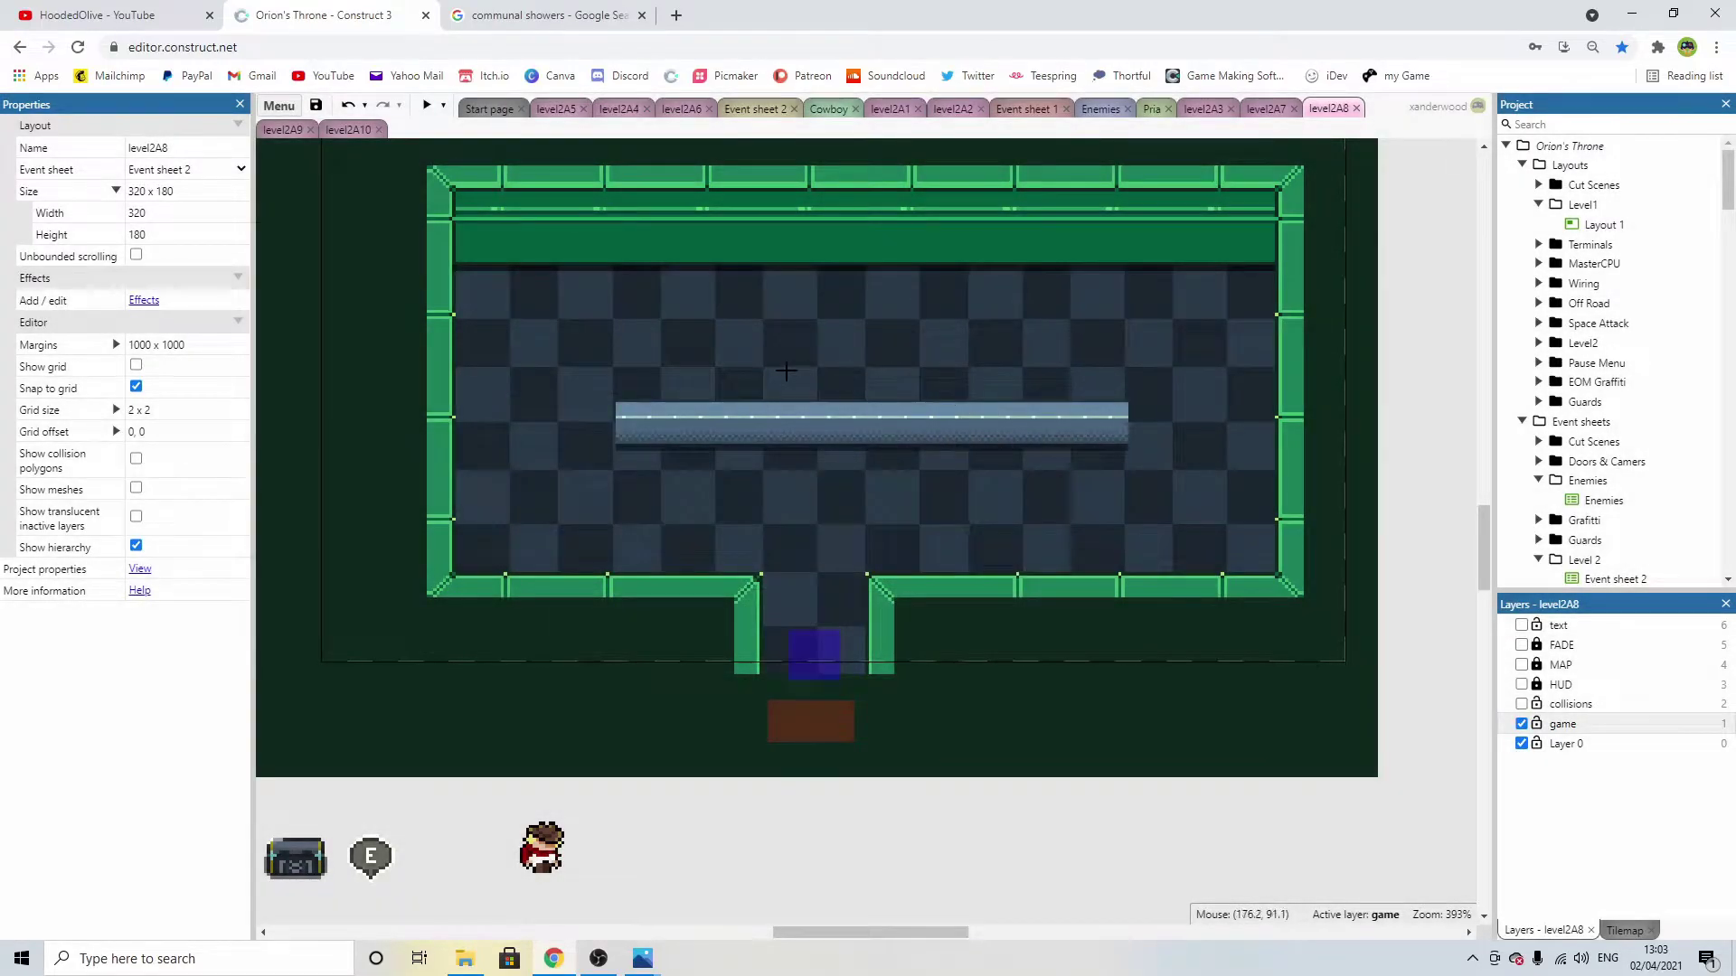
{"action": "left_click", "coordinate": [804, 405]}
Resize the new sprite's canvas to 8 x 16 pixels and paste the copied wall artwork into it.
{"action": "left_click", "coordinate": [752, 153]}
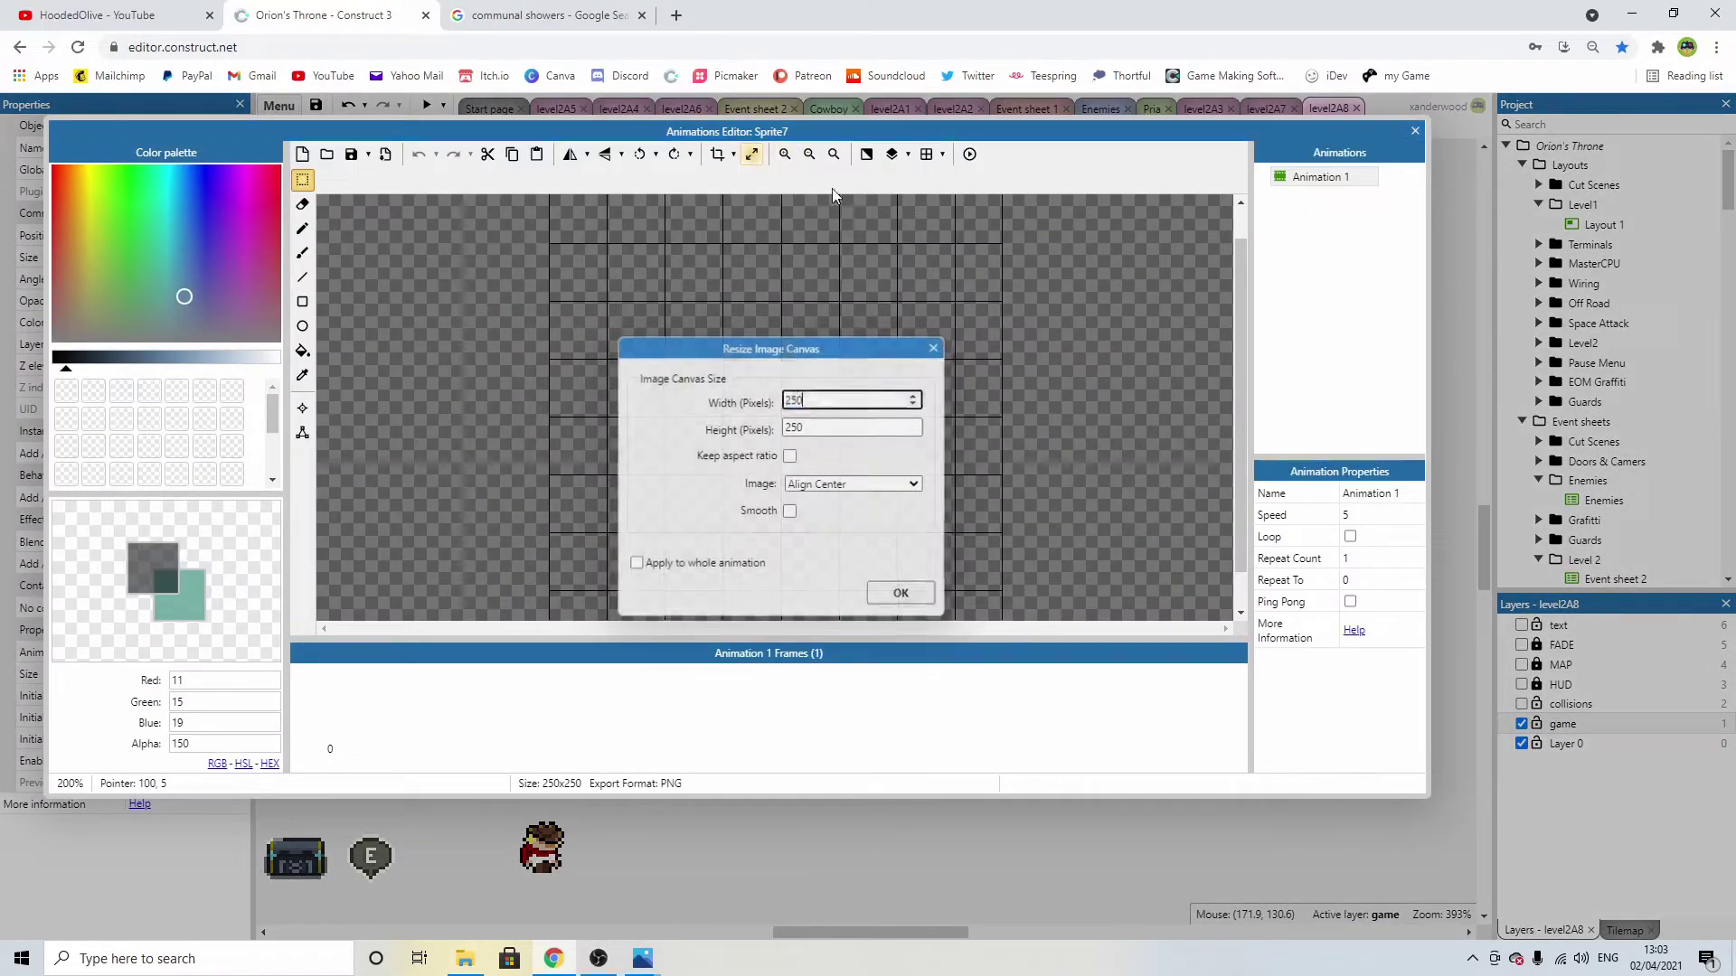
{"action": "type", "text": "8"}
{"action": "key", "text": "Tab"}
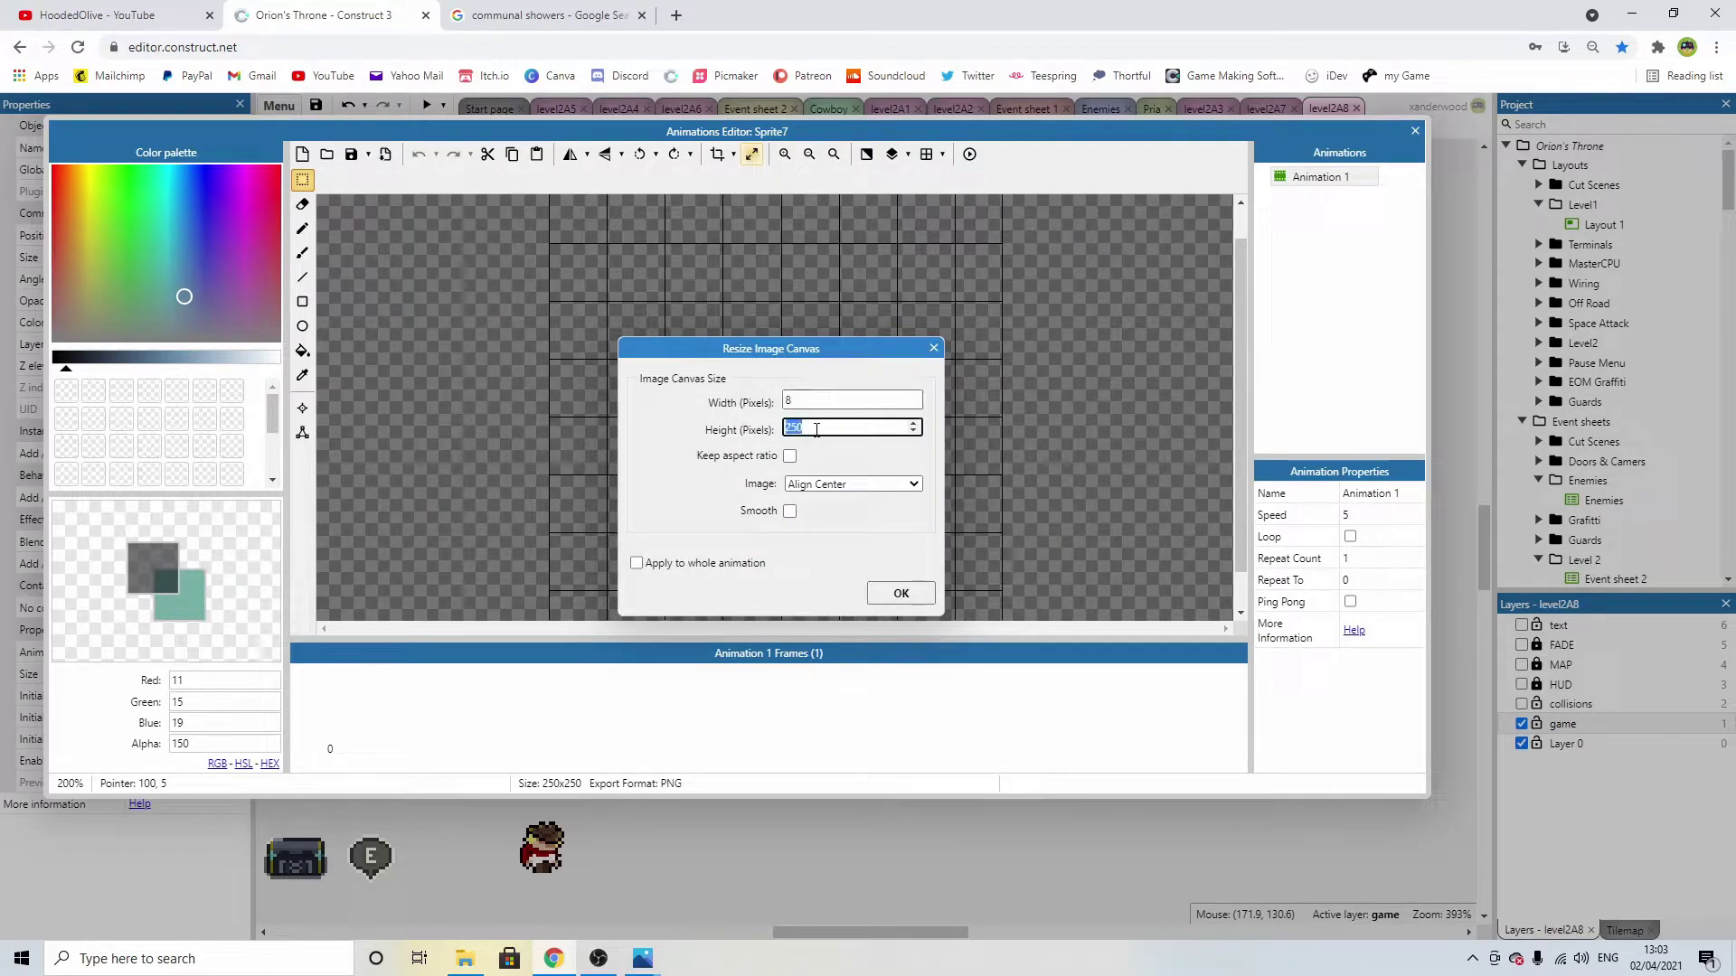
{"action": "type", "text": "16"}
{"action": "key", "text": "Return"}
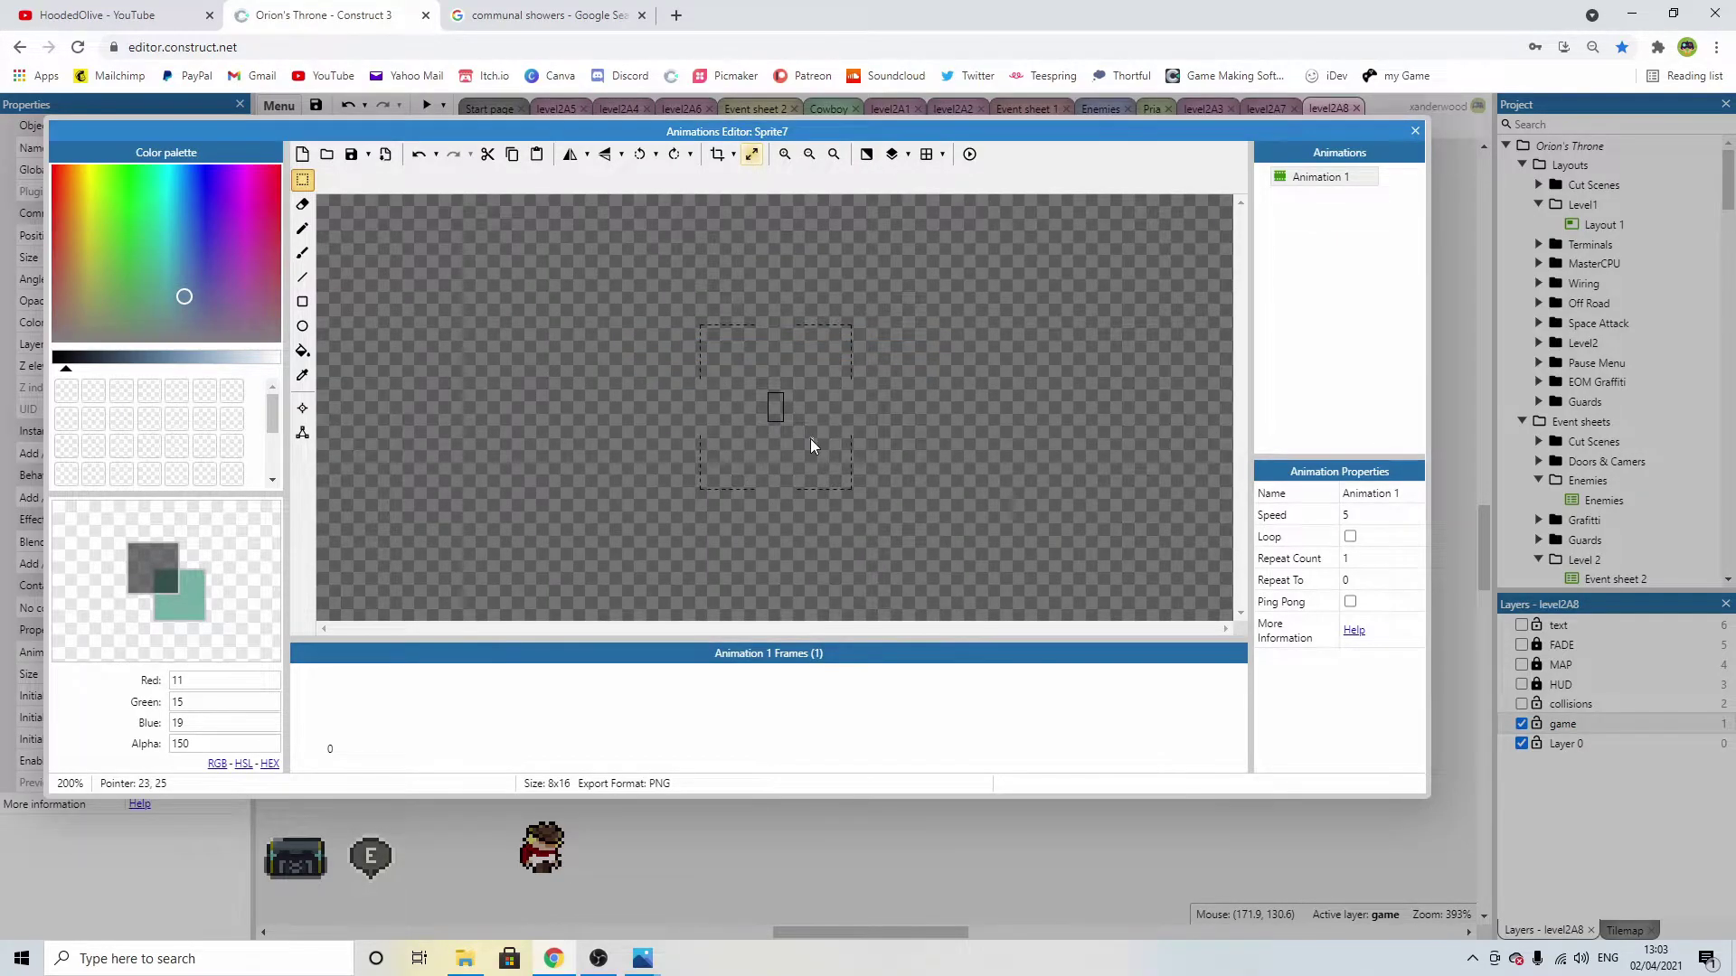
{"action": "scroll", "coordinate": [808, 419], "scroll_direction": "up", "scroll_amount": 5}
{"action": "key", "text": "ctrl+v"}
{"action": "left_click", "coordinate": [849, 383]}
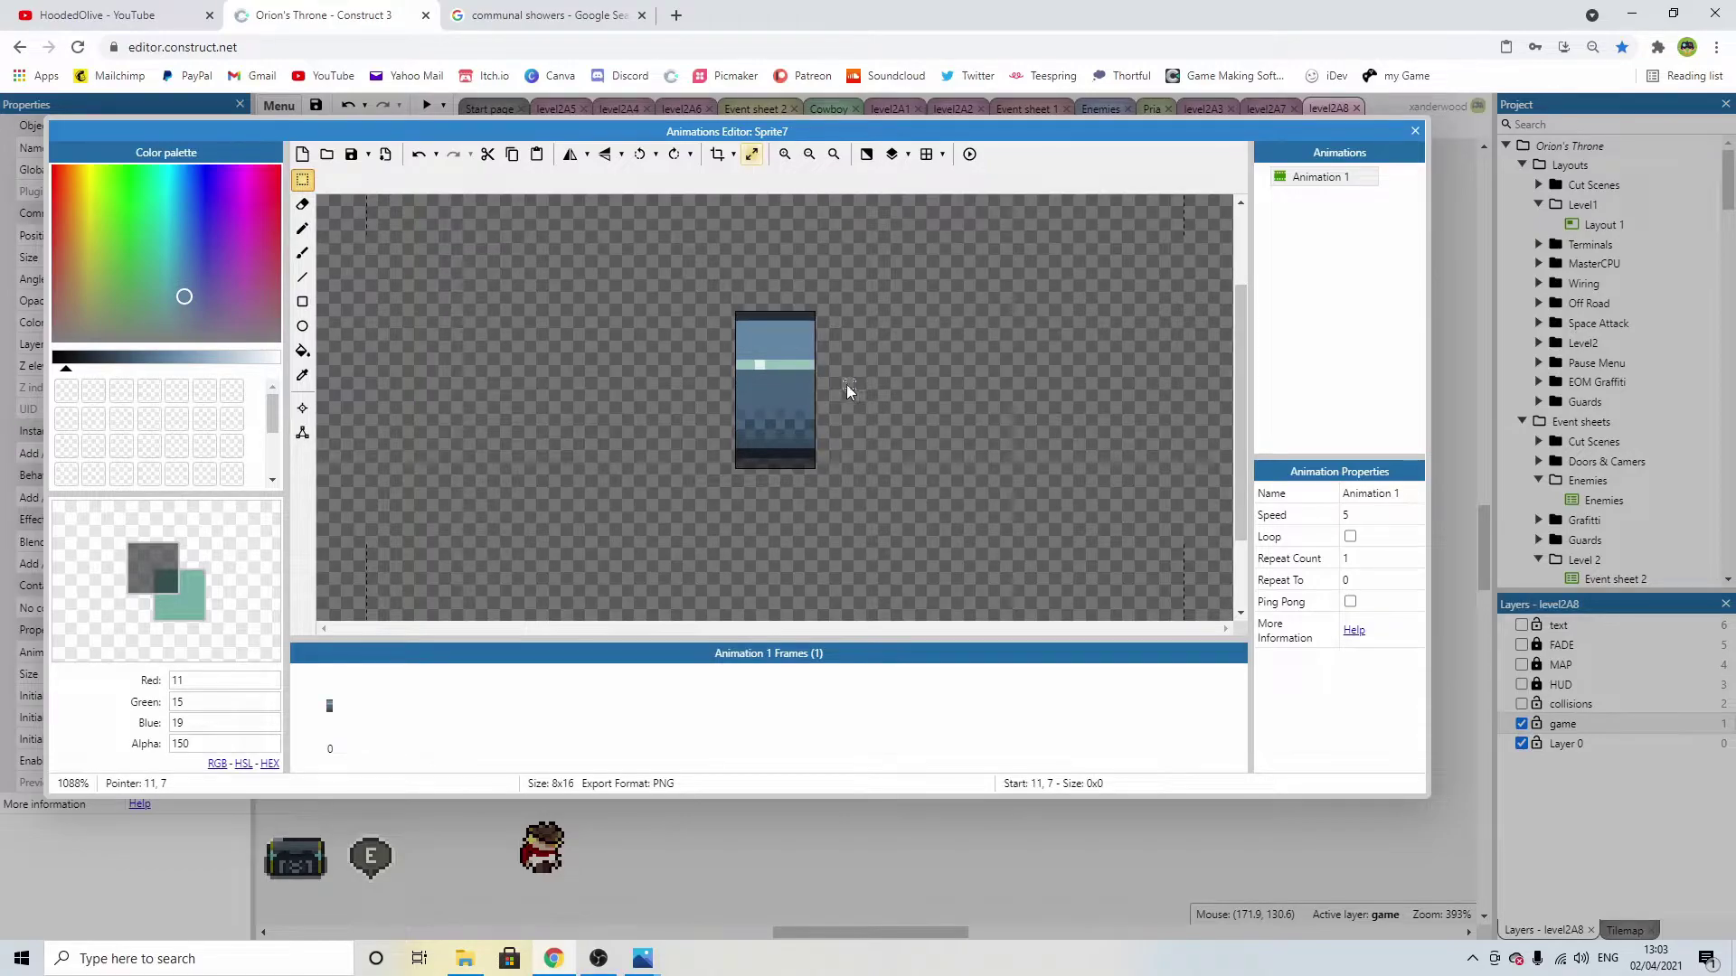
{"action": "scroll", "coordinate": [740, 388], "scroll_direction": "up", "scroll_amount": 3}
Draw a one-pixel dark edge down the artwork's right side, RGB 35, 49, 60 above the mint stripe and RGB 21, 29, 36 below it.
{"action": "left_click", "coordinate": [302, 228]}
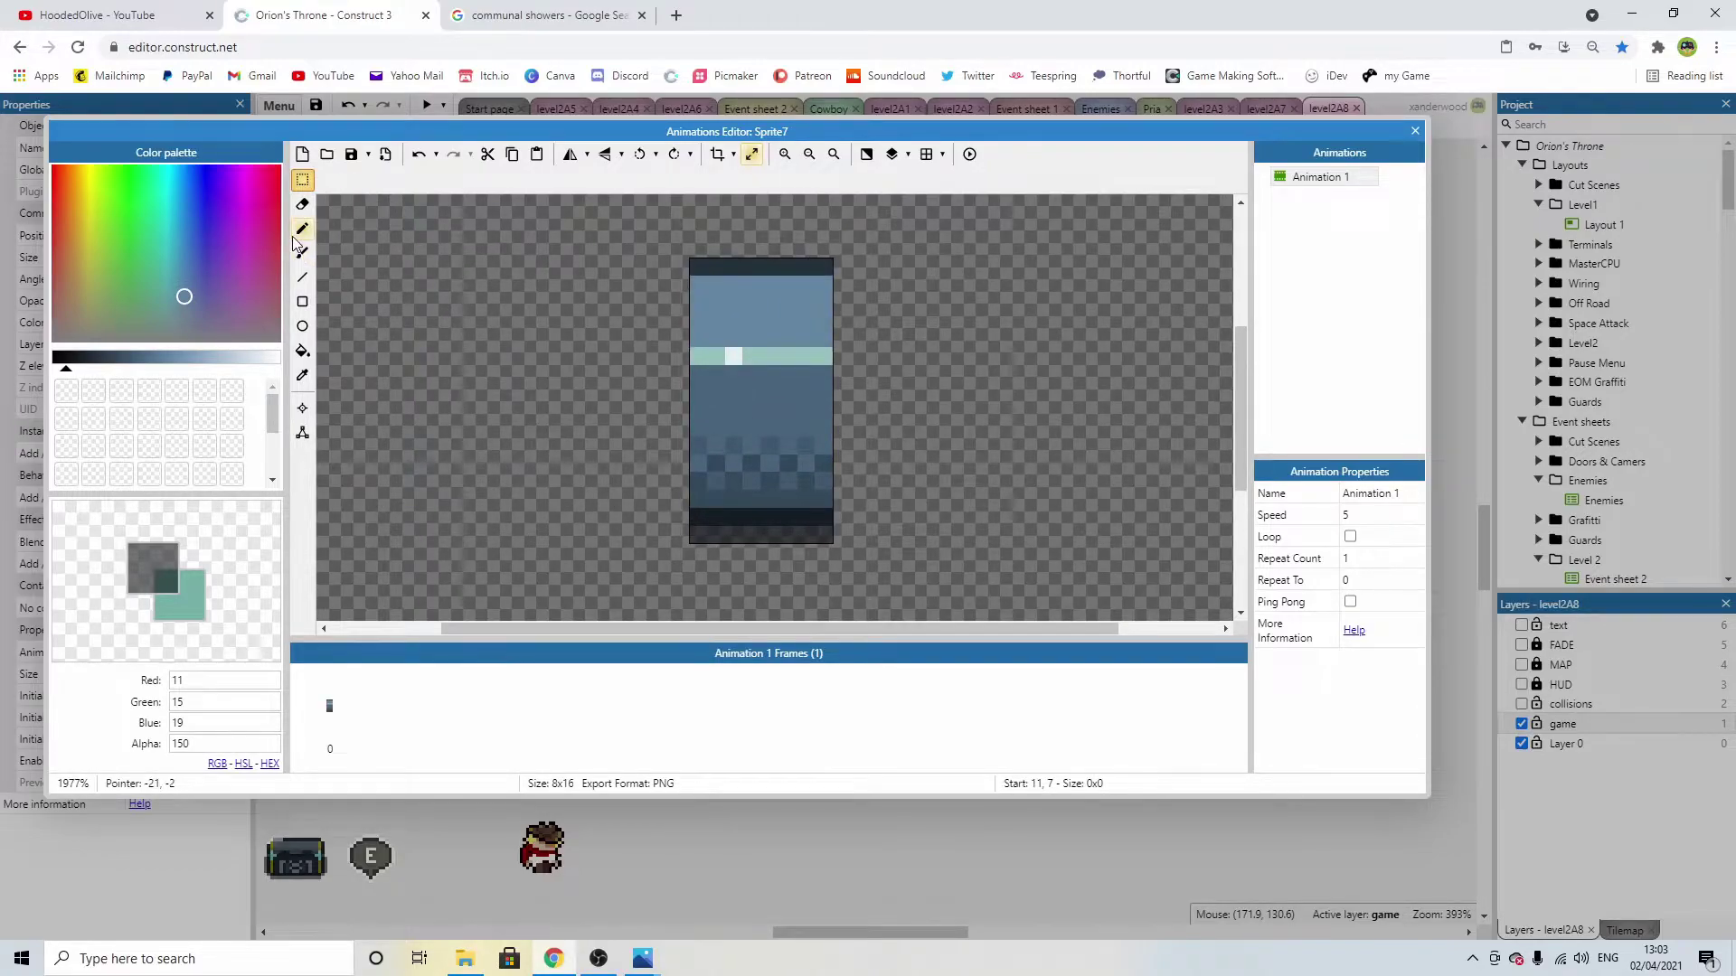
{"action": "left_click", "coordinate": [819, 264], "text": "alt"}
{"action": "left_click_drag", "start_coordinate": [819, 264], "coordinate": [823, 322]}
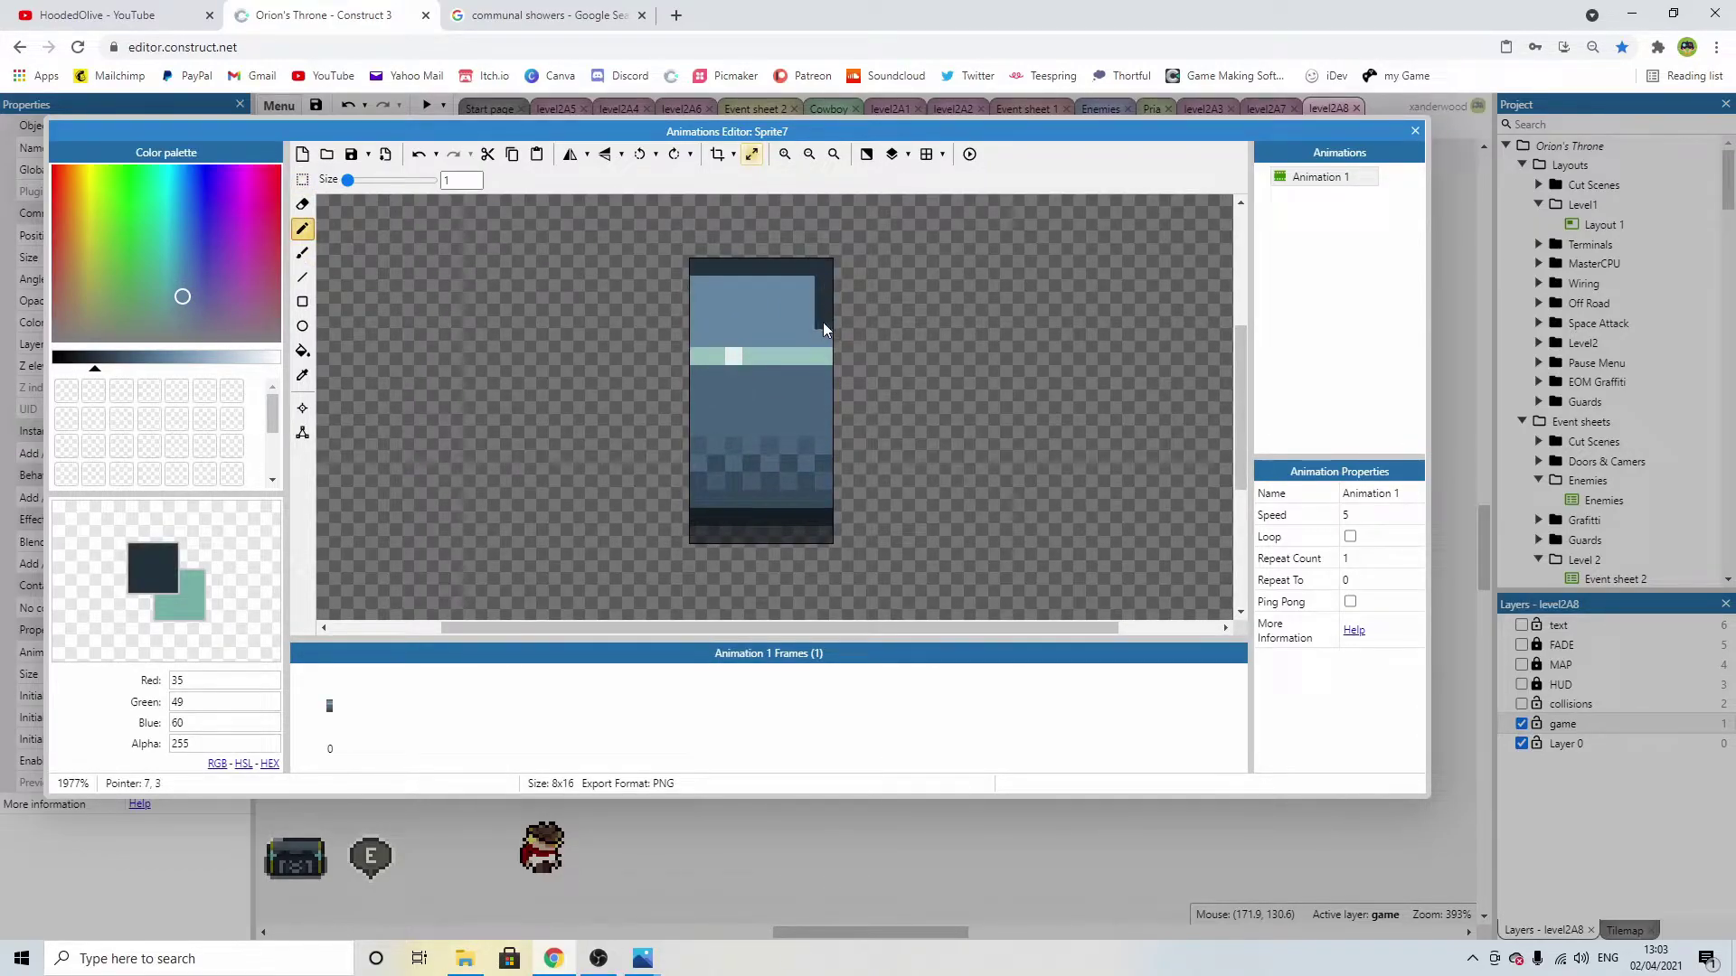
{"action": "left_click", "coordinate": [821, 497], "text": "alt"}
{"action": "left_click_drag", "start_coordinate": [830, 418], "coordinate": [826, 369]}
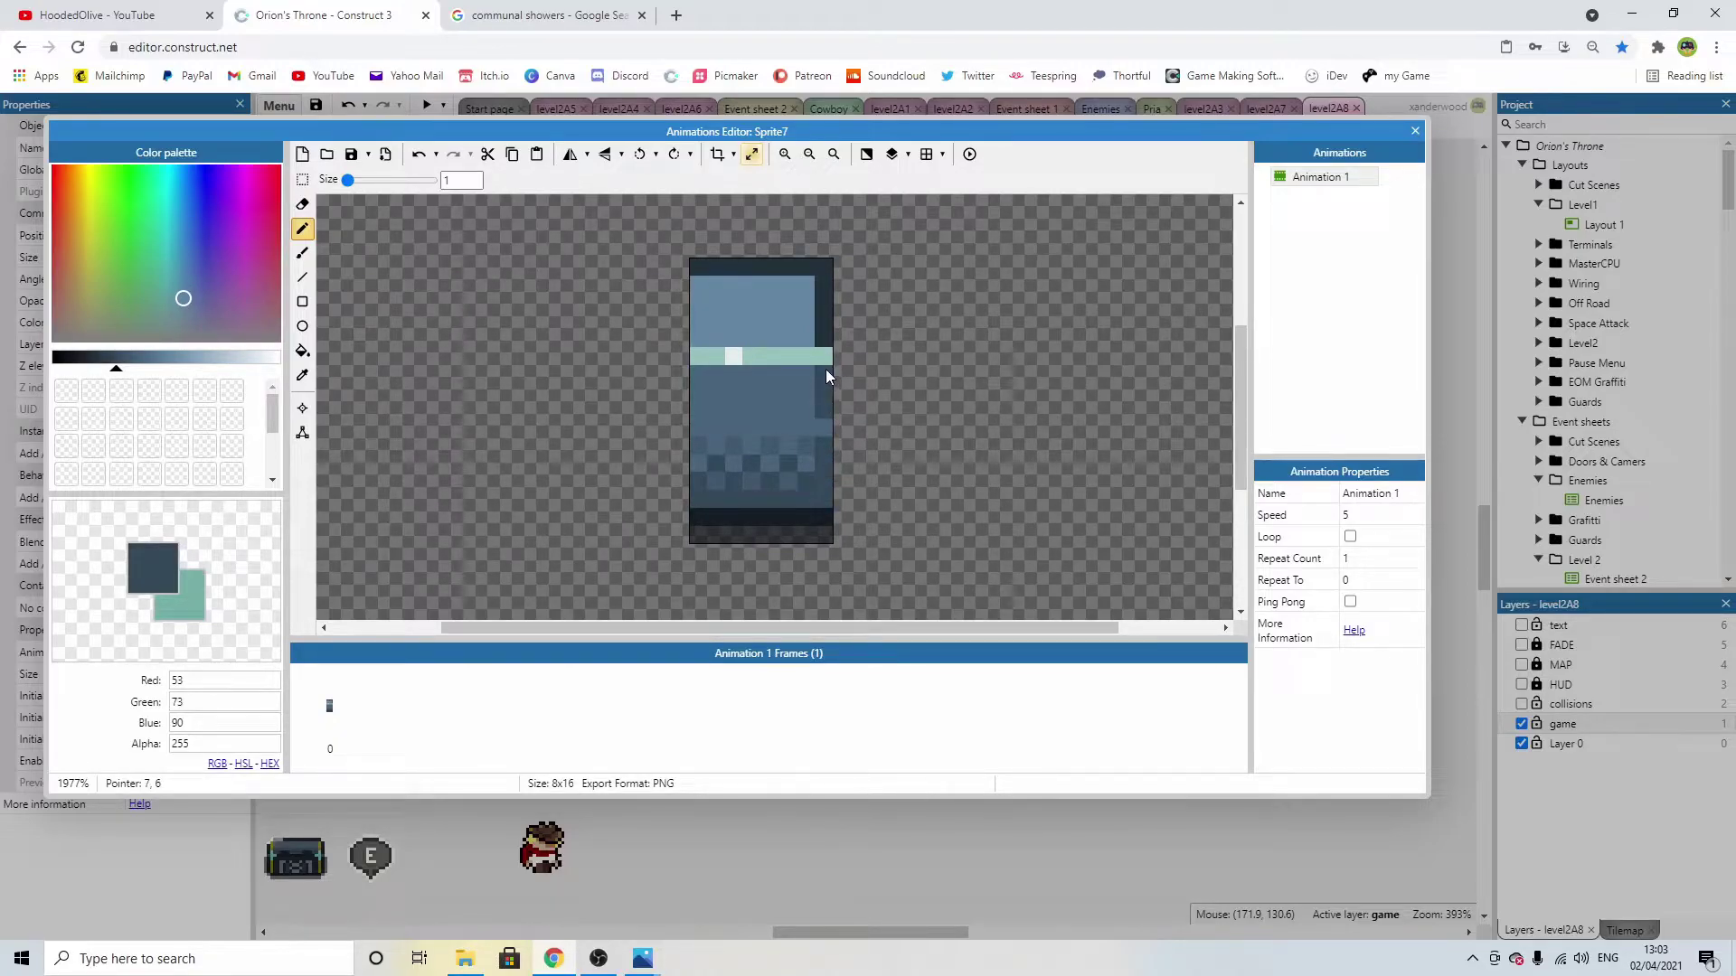
{"action": "left_click", "coordinate": [826, 512], "text": "alt"}
{"action": "left_click_drag", "start_coordinate": [826, 511], "coordinate": [832, 392]}
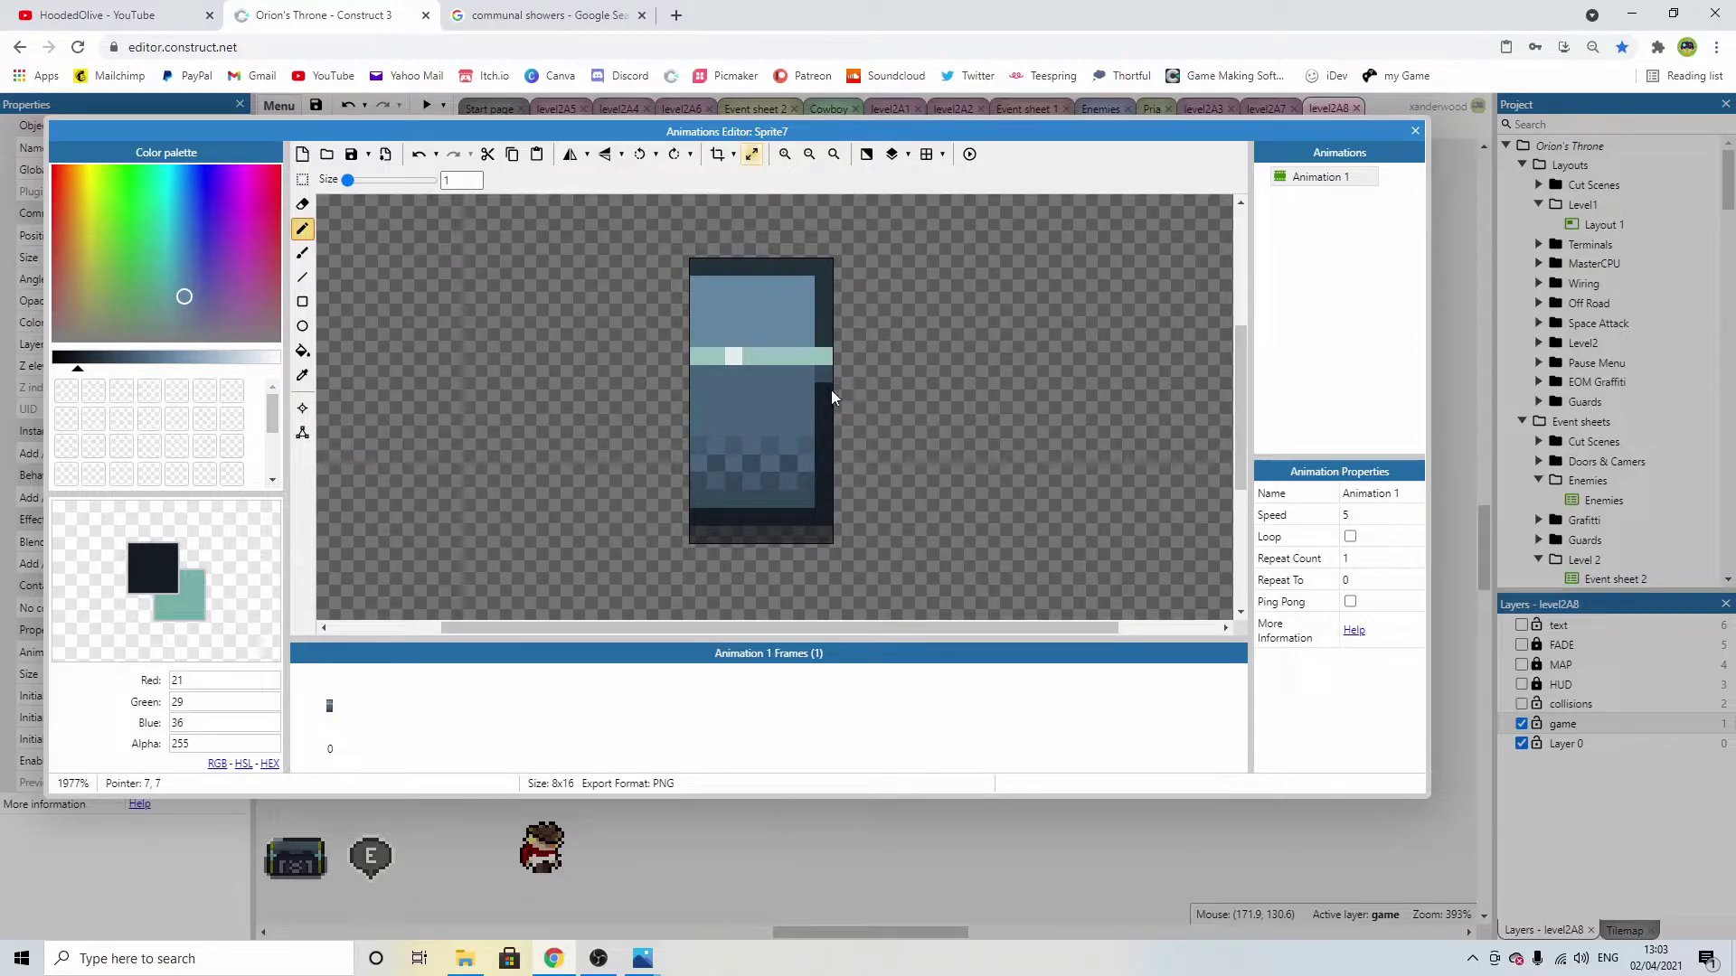
Shade the pixel column just inside the dark edge, RGB 53, 73, 90 below the mint stripe and lighter RGB 111, 142, 169 above it.
{"action": "left_click", "coordinate": [808, 440], "text": "alt"}
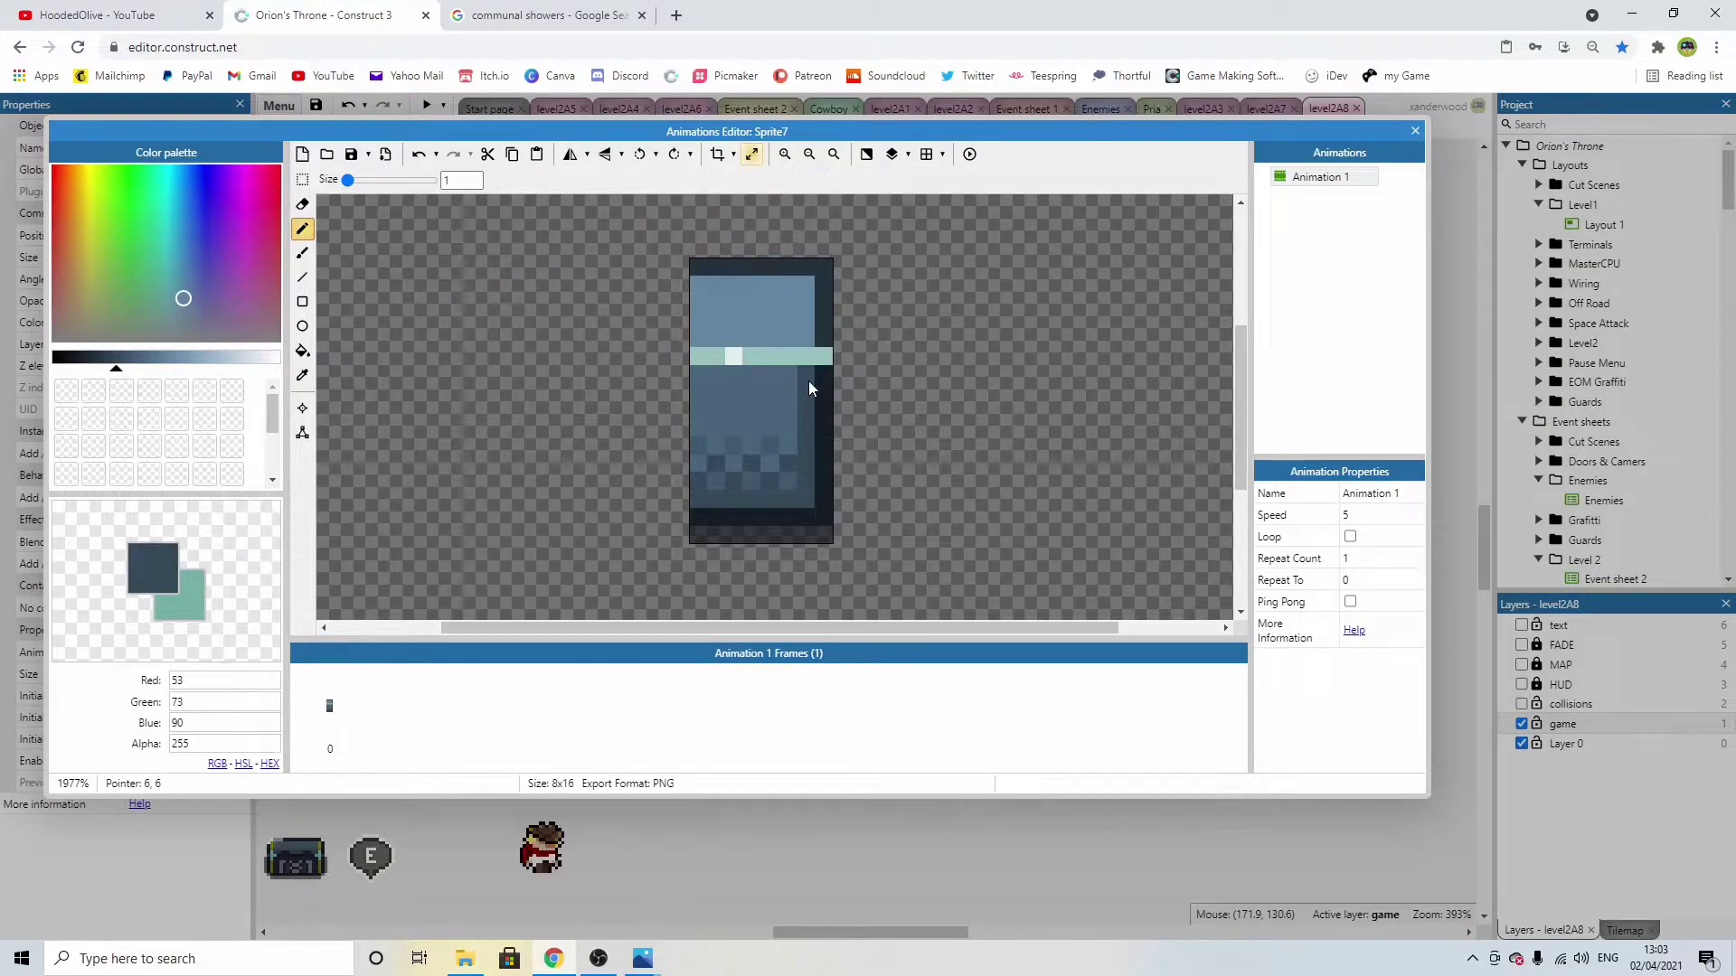
{"action": "left_click", "coordinate": [796, 318], "text": "alt"}
{"action": "left_click", "coordinate": [792, 336]}
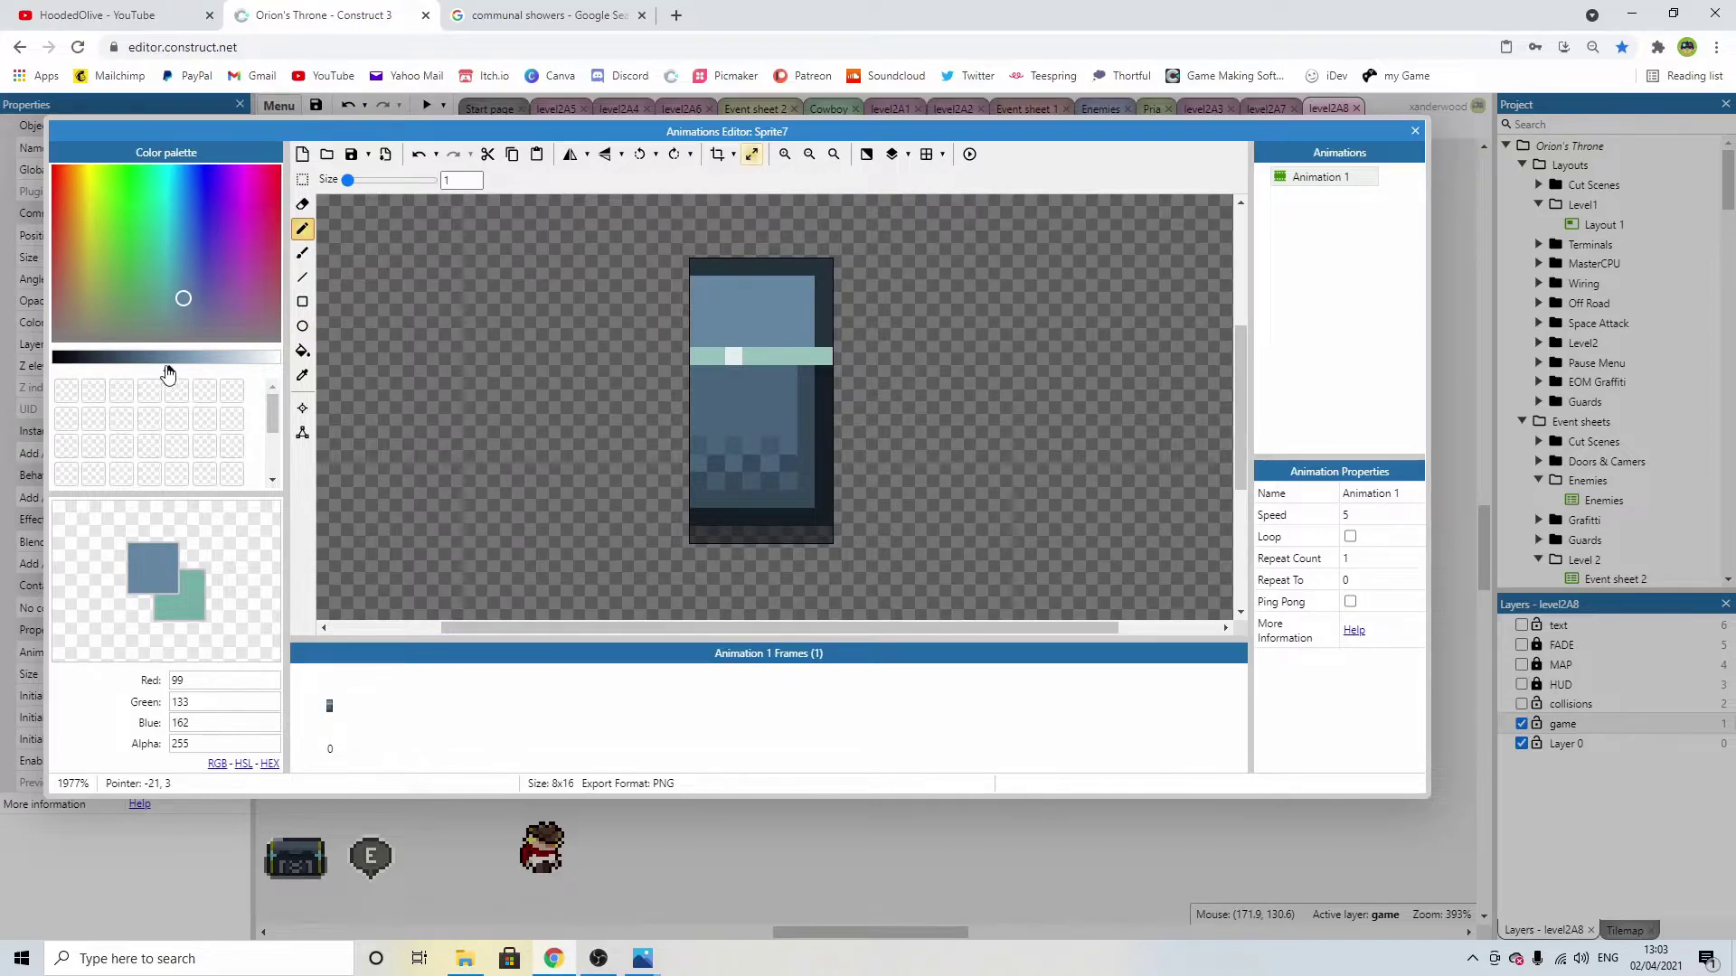
{"action": "left_click_drag", "start_coordinate": [172, 361], "coordinate": [178, 362]}
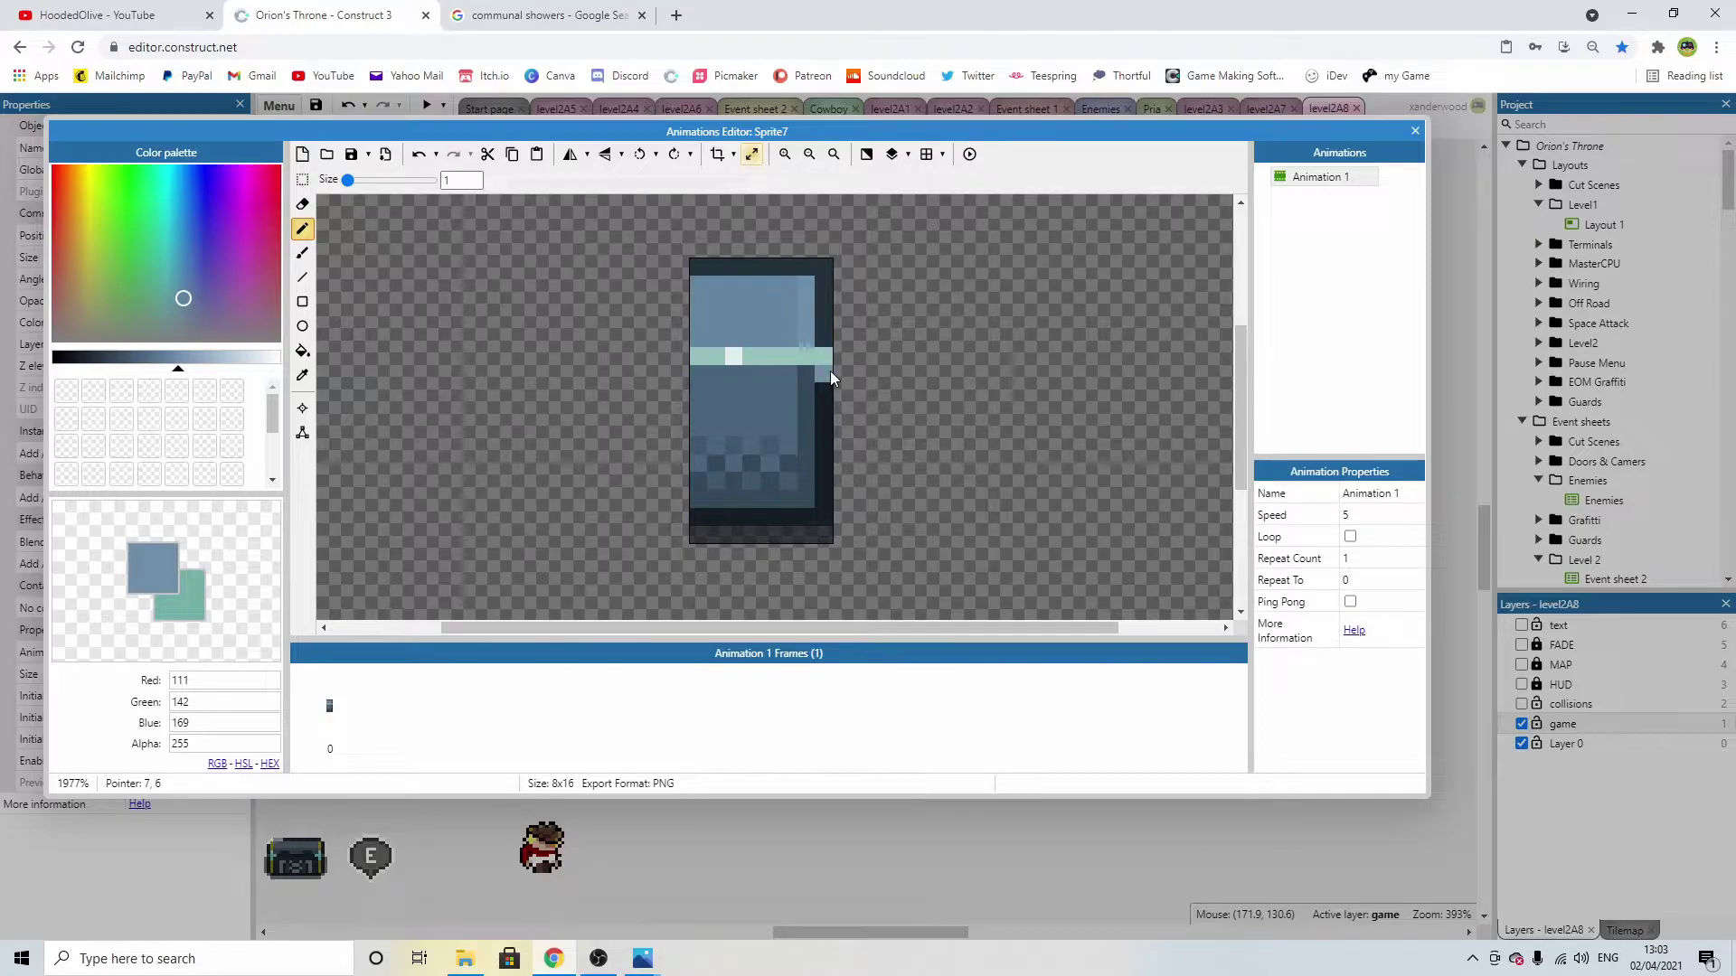
Finish the mint stripe's right end with an RGB 126, 180, 172 pixel and continue the RGB 35, 49, 60 edge across it.
{"action": "left_click", "coordinate": [806, 357], "text": "alt"}
{"action": "left_click", "coordinate": [788, 357]}
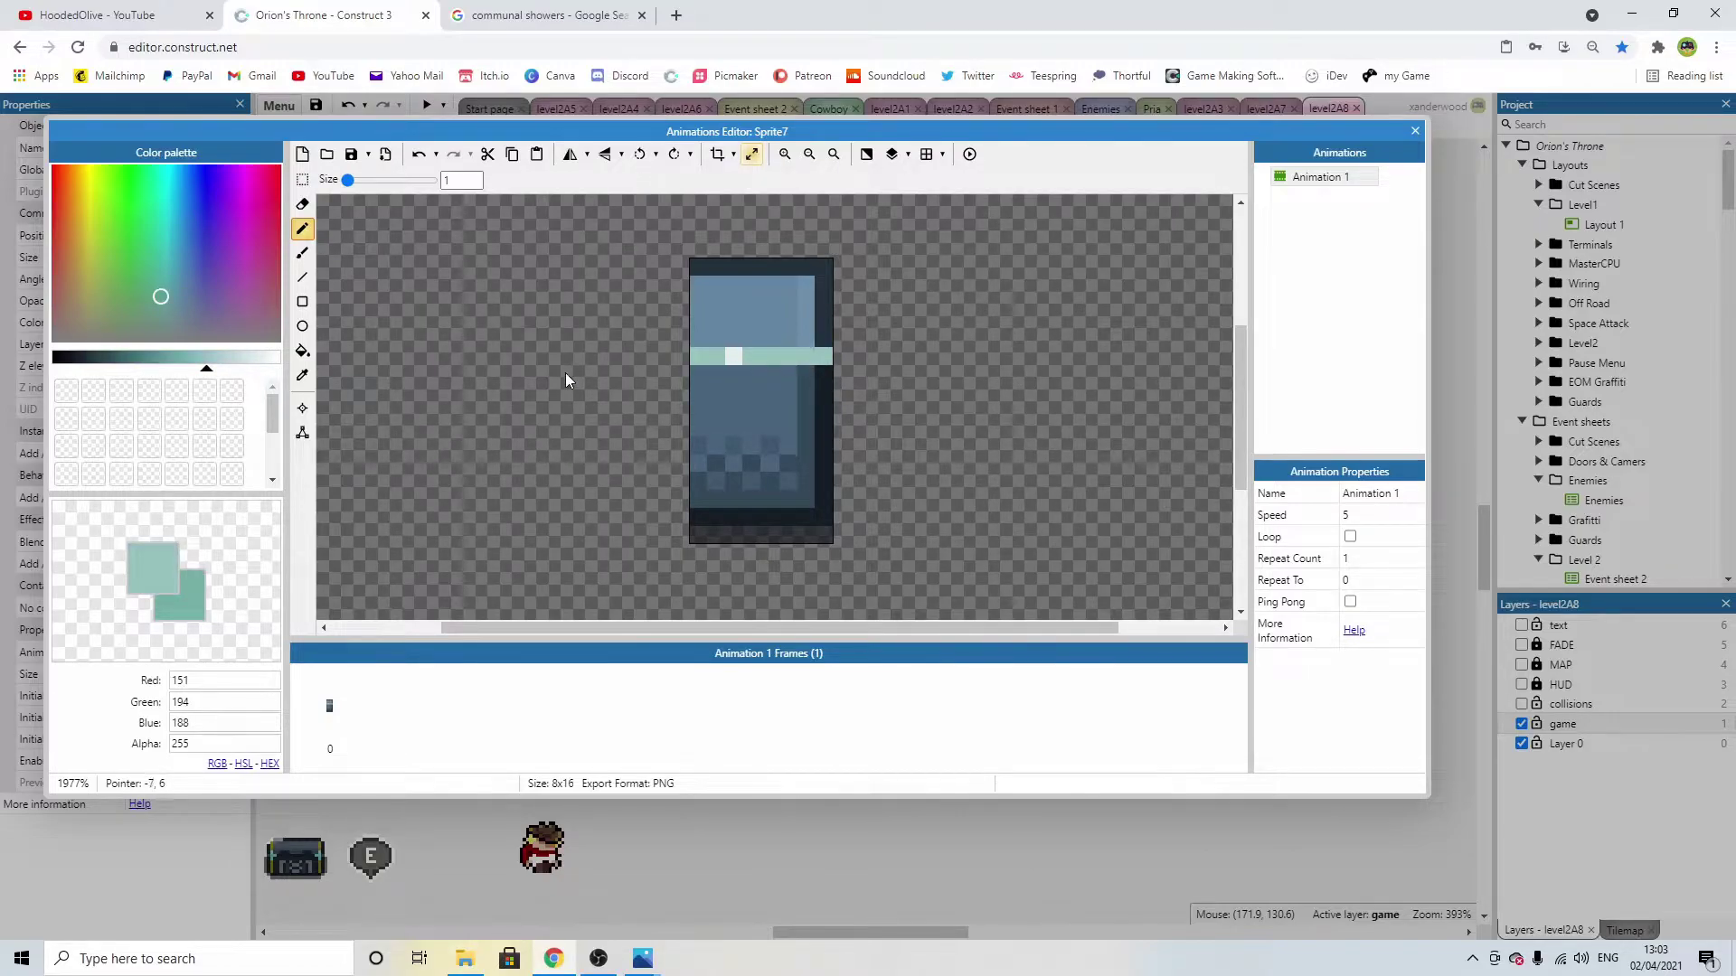
{"action": "left_click", "coordinate": [190, 362]}
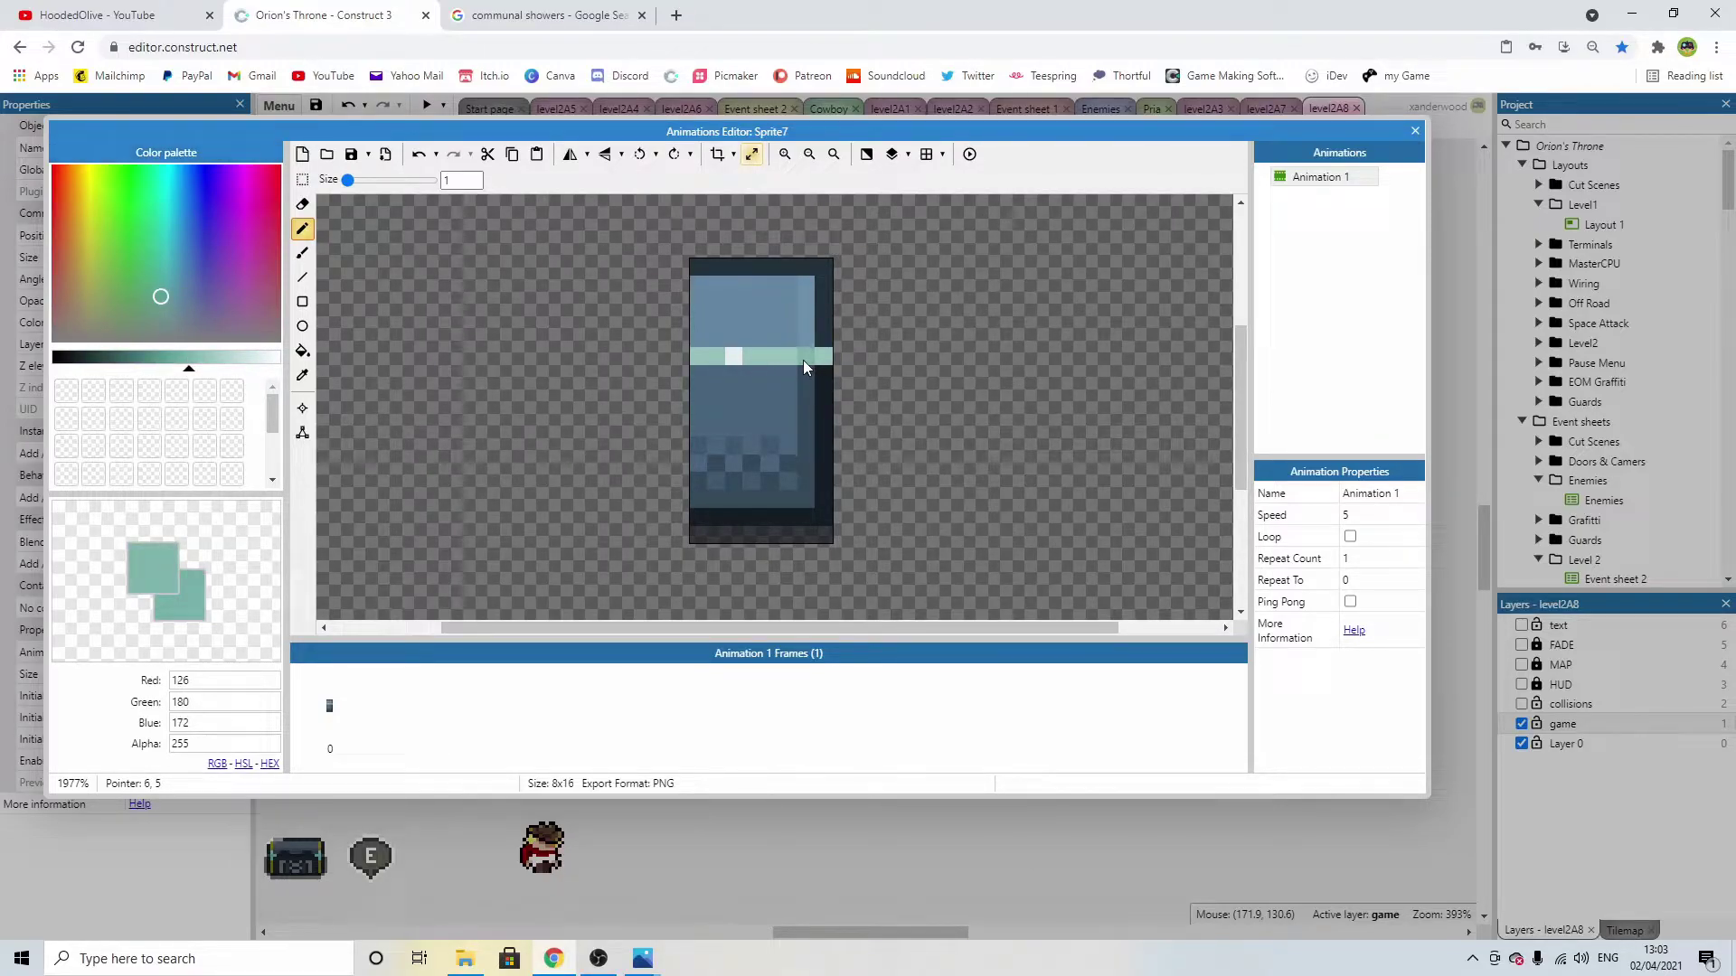
{"action": "left_click", "coordinate": [828, 373], "text": "alt"}
{"action": "left_click_drag", "start_coordinate": [829, 341], "coordinate": [826, 358]}
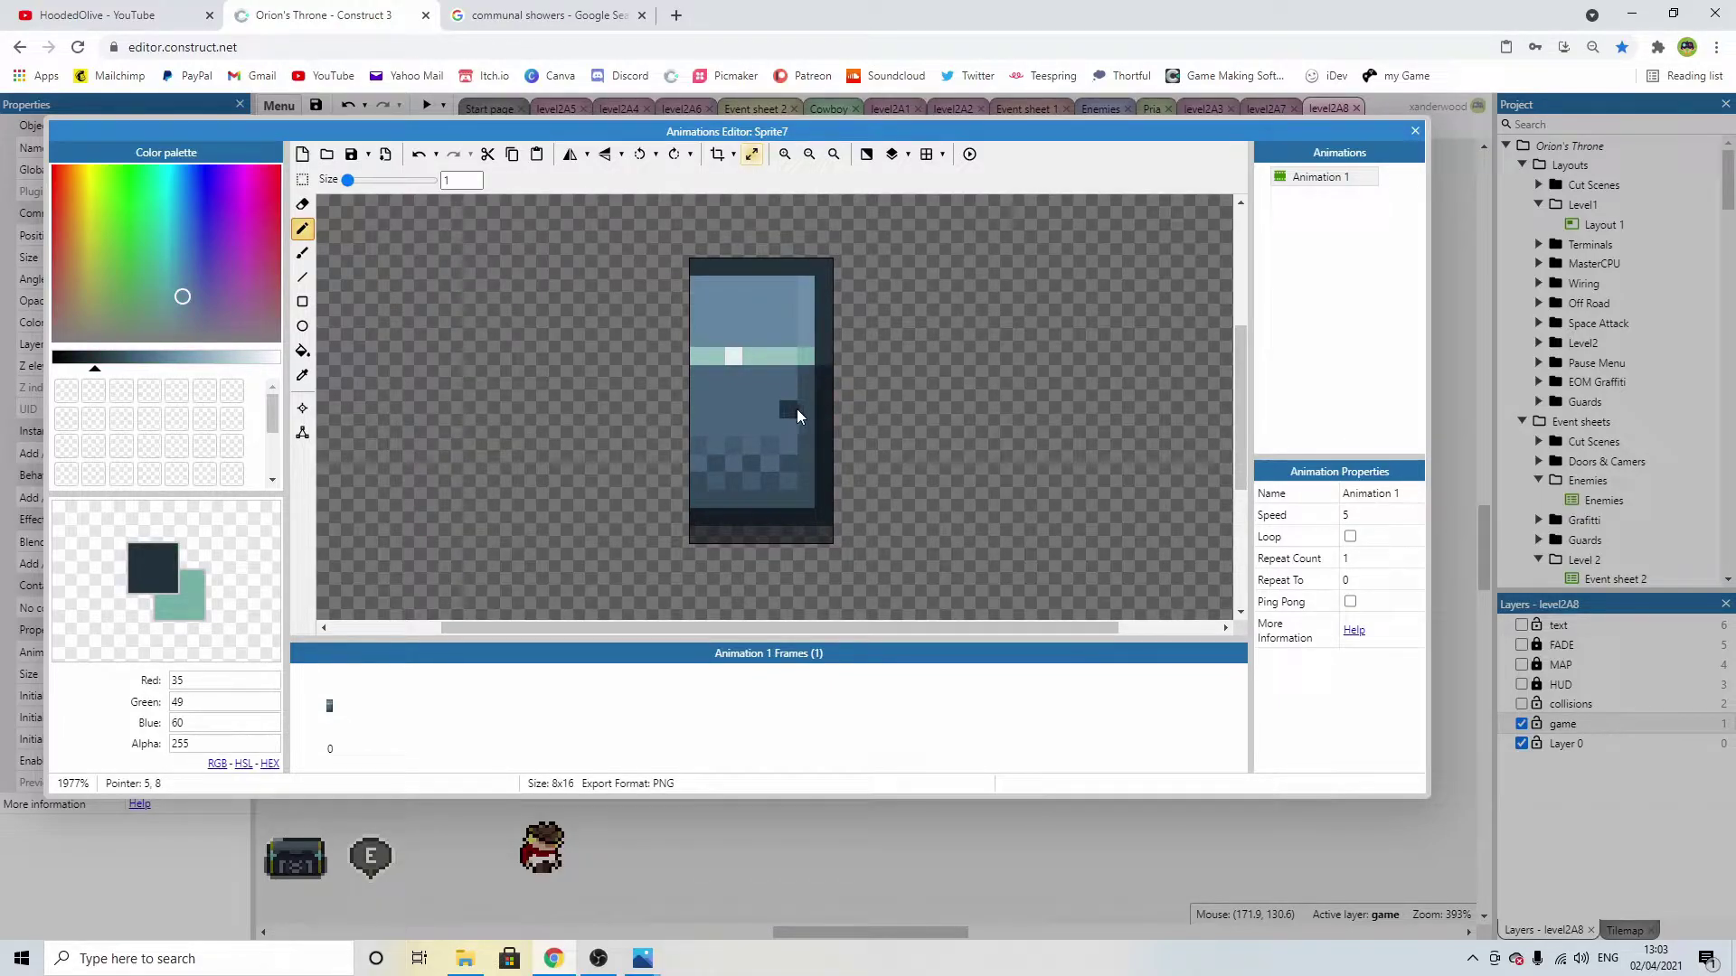
Duplicate the wall-end frame, mirror the copy horizontally for the opposite end, and compare the two frames.
{"action": "left_click", "coordinate": [331, 714]}
{"action": "right_click", "coordinate": [331, 714]}
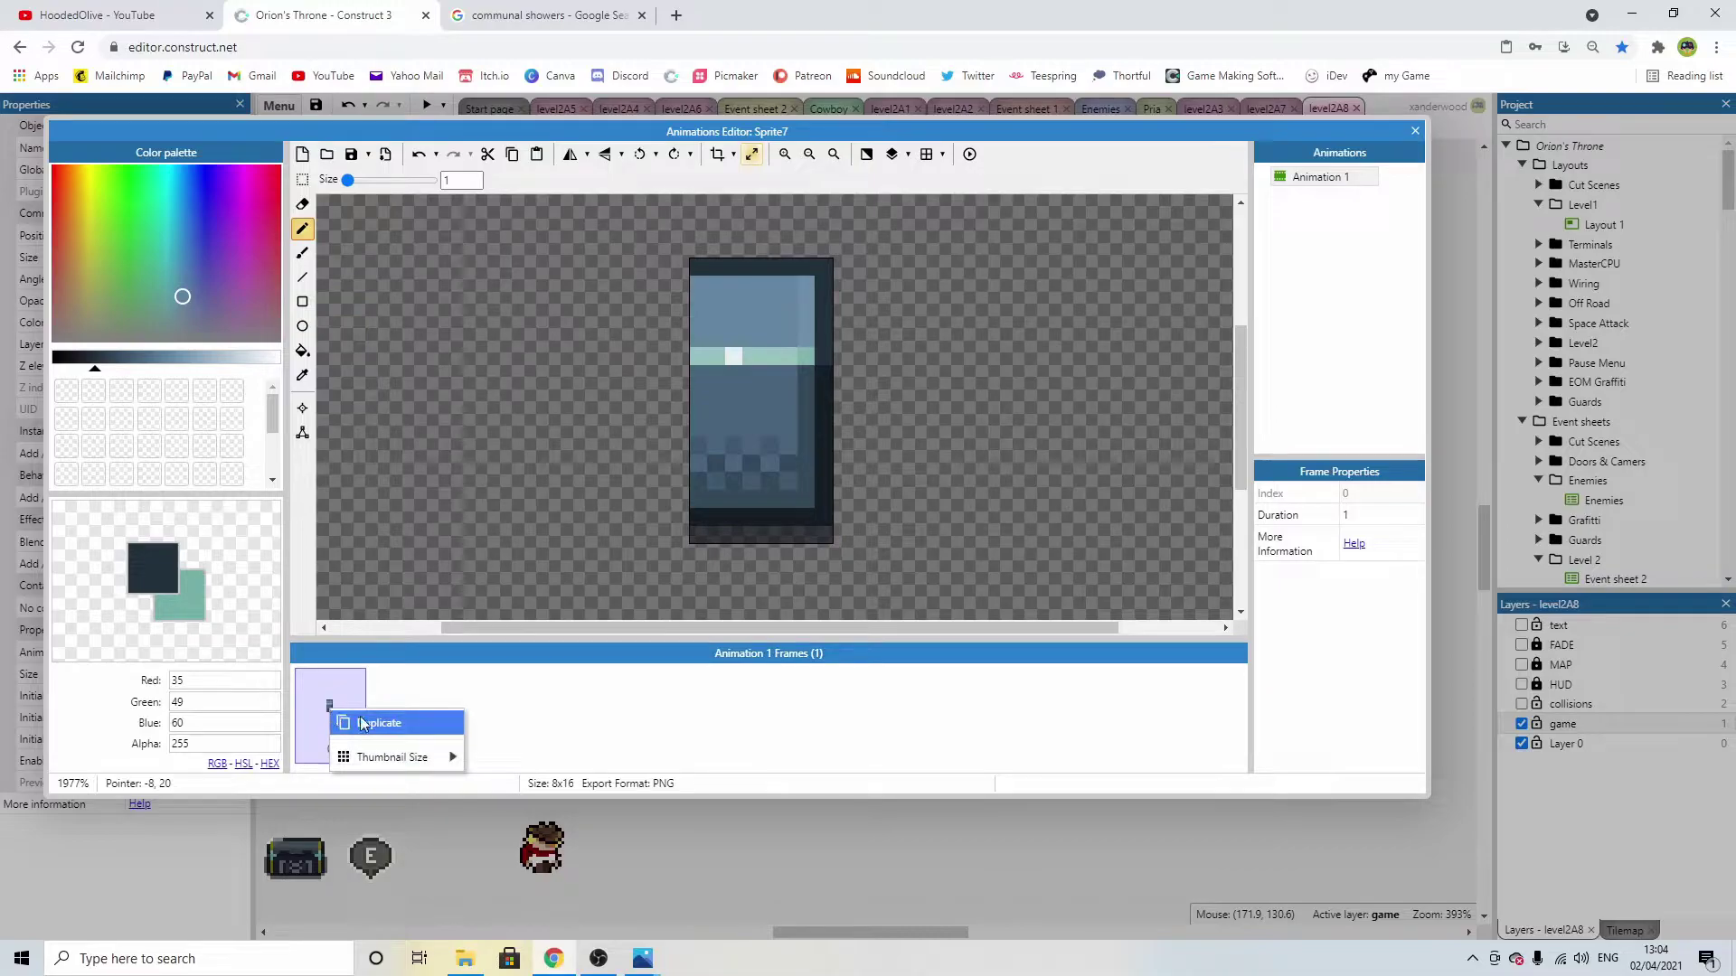
{"action": "left_click", "coordinate": [371, 721]}
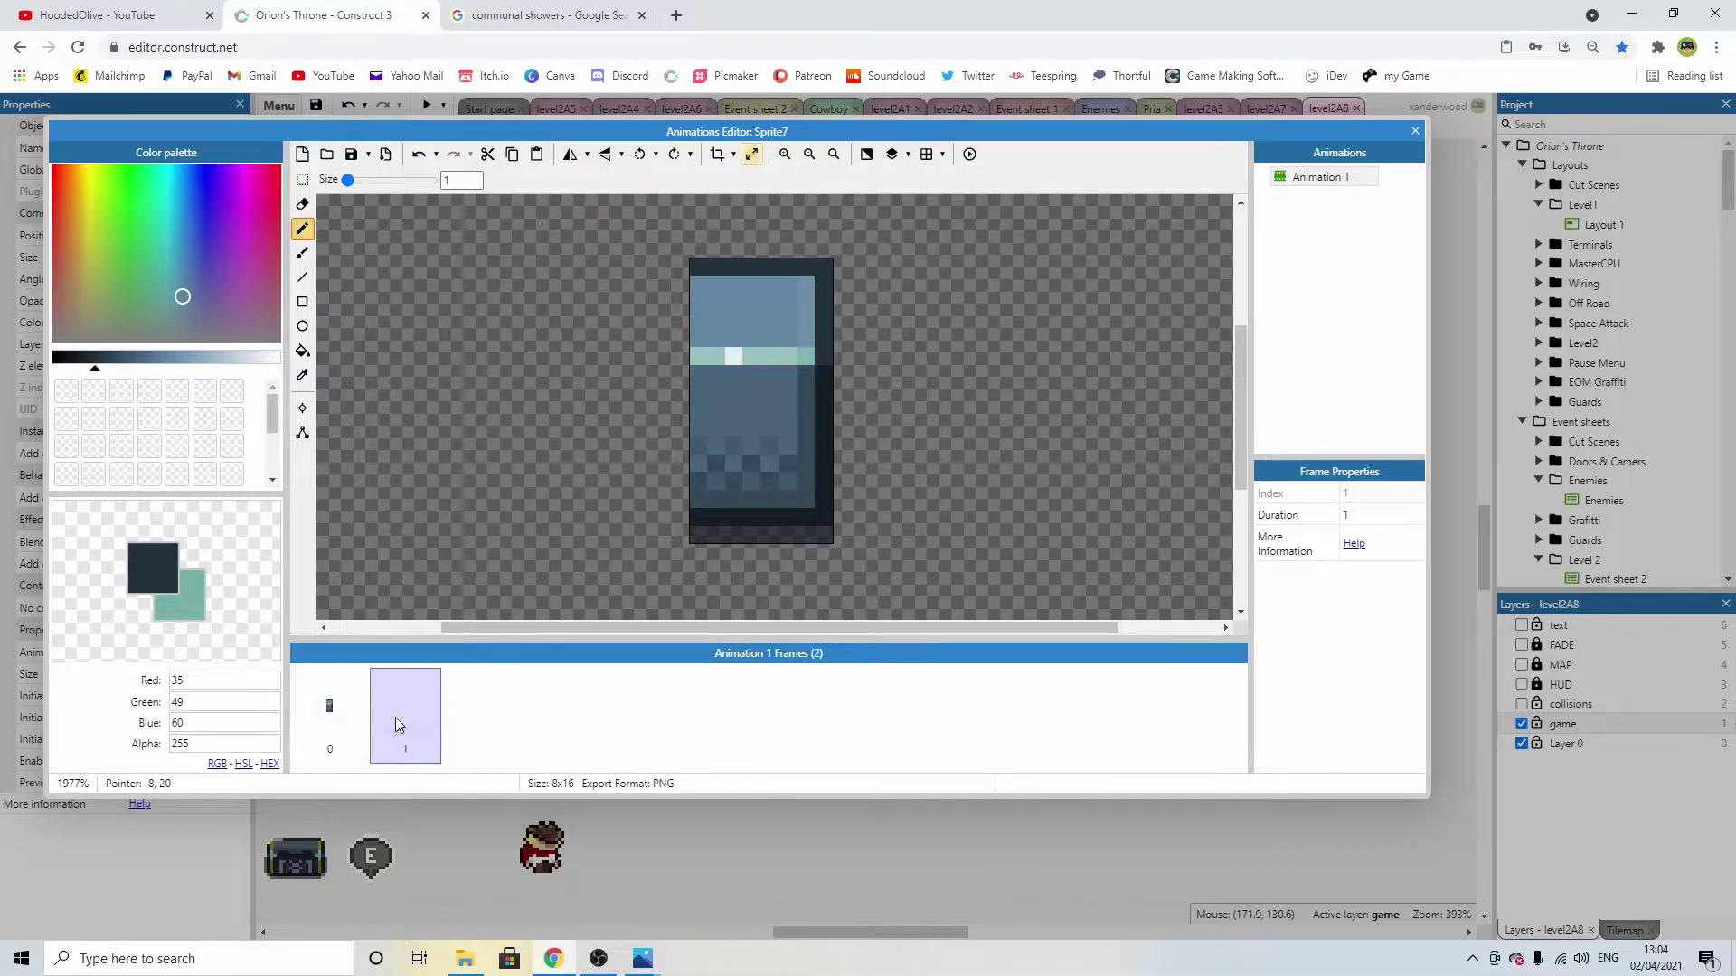
{"action": "left_click", "coordinate": [305, 181]}
{"action": "left_click", "coordinate": [570, 156]}
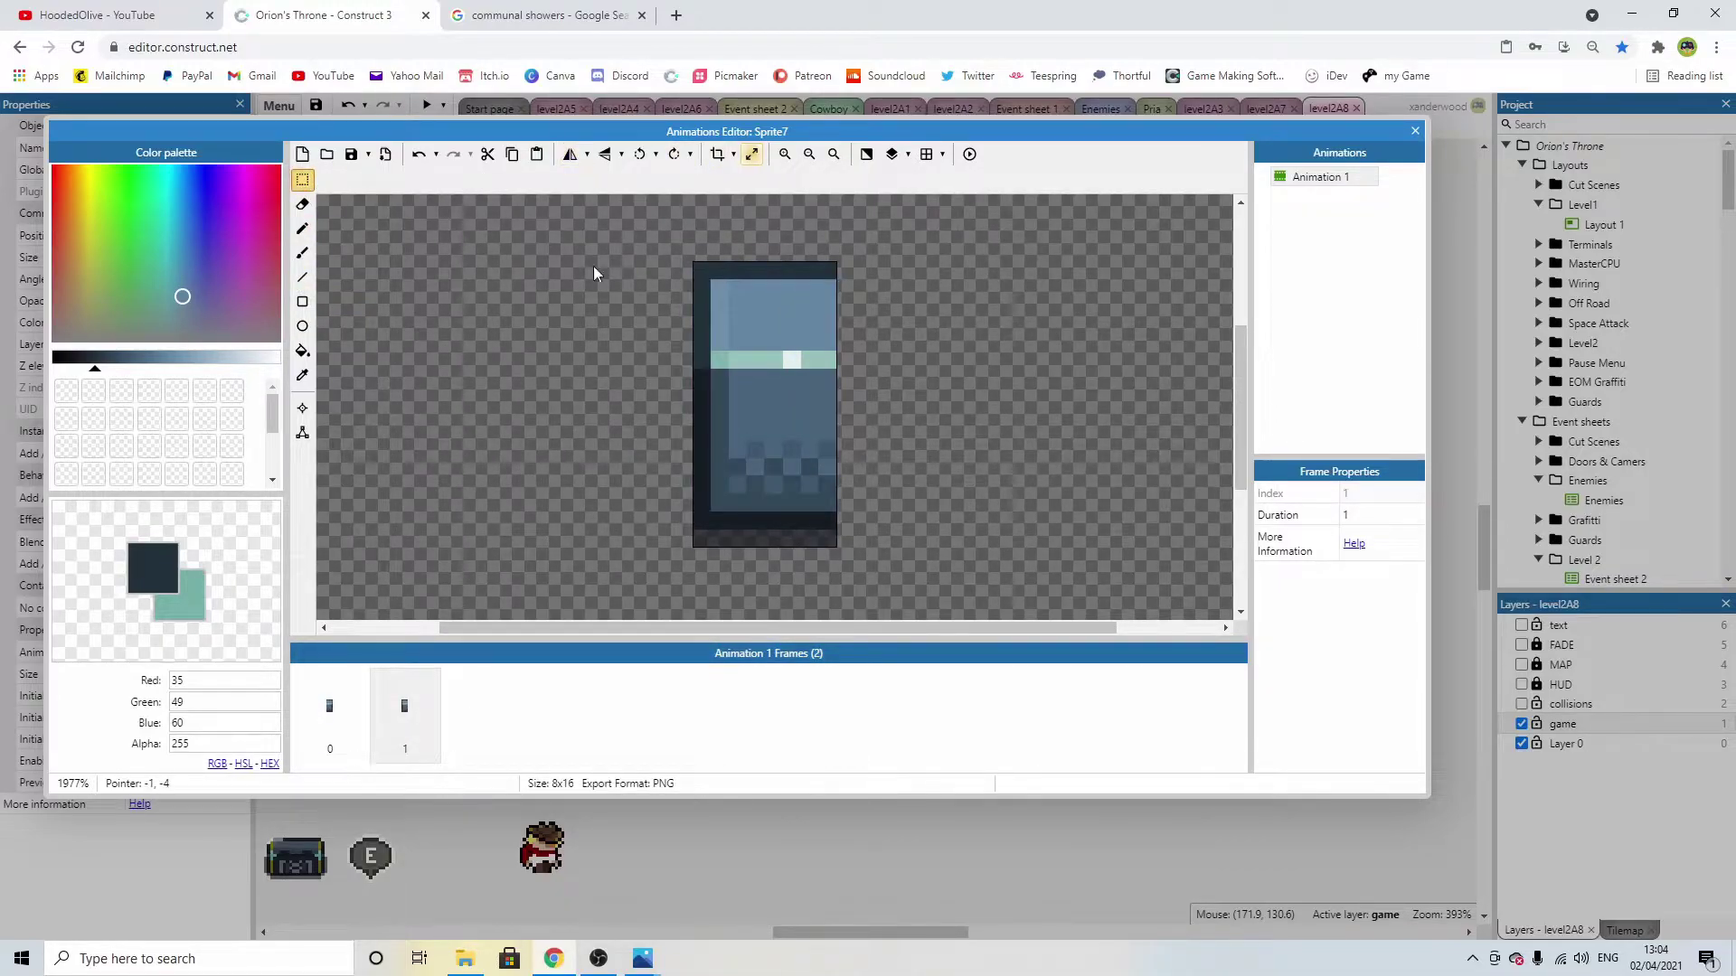
{"action": "left_click", "coordinate": [331, 718]}
{"action": "left_click", "coordinate": [405, 723]}
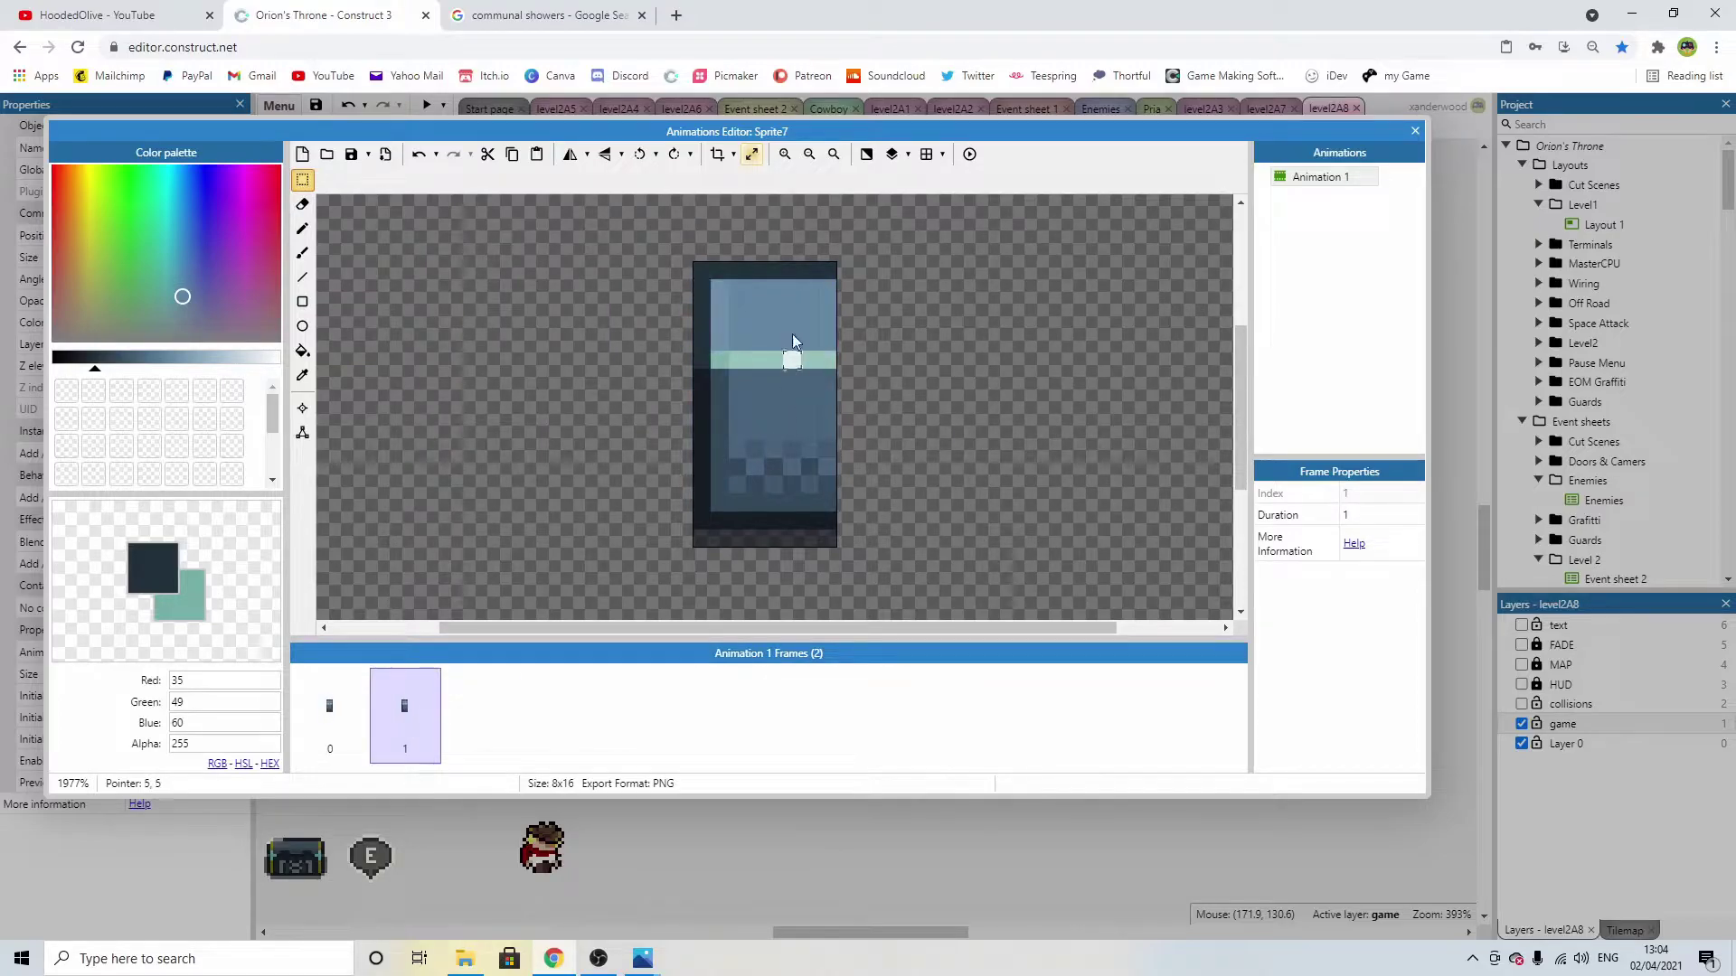
Set the sprite's Animation 1 speed to 0 and close the animation editor.
{"action": "left_click", "coordinate": [1323, 179]}
{"action": "left_click", "coordinate": [1381, 522]}
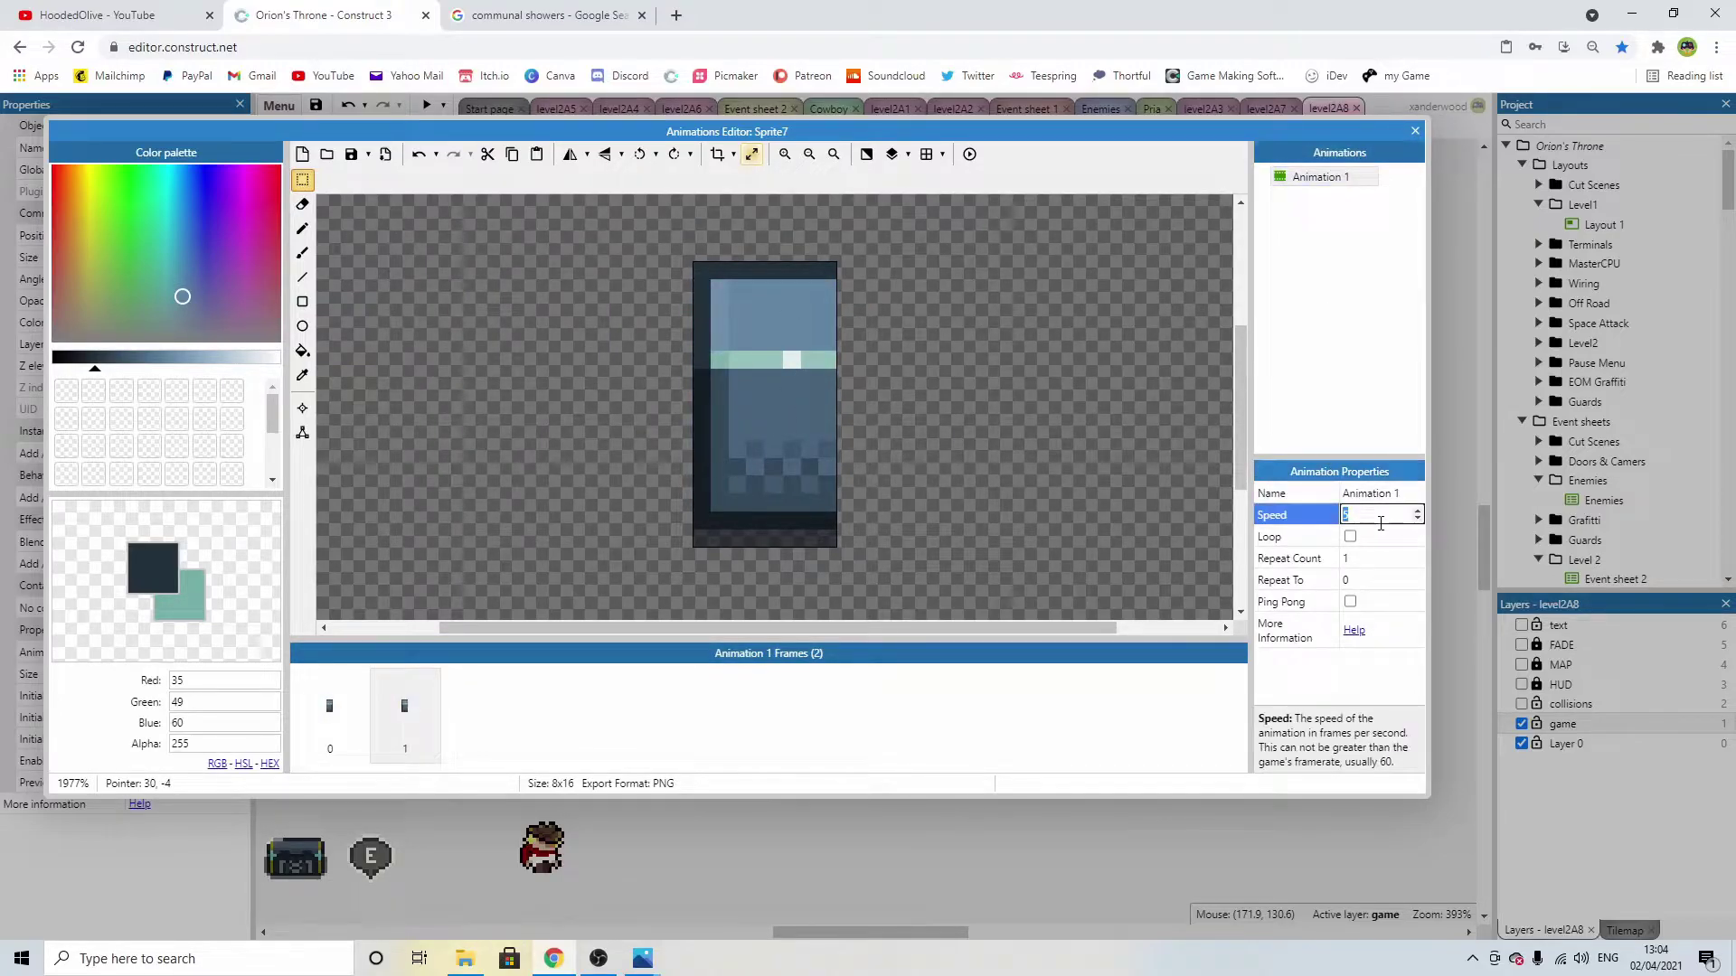
{"action": "key", "text": "Tab"}
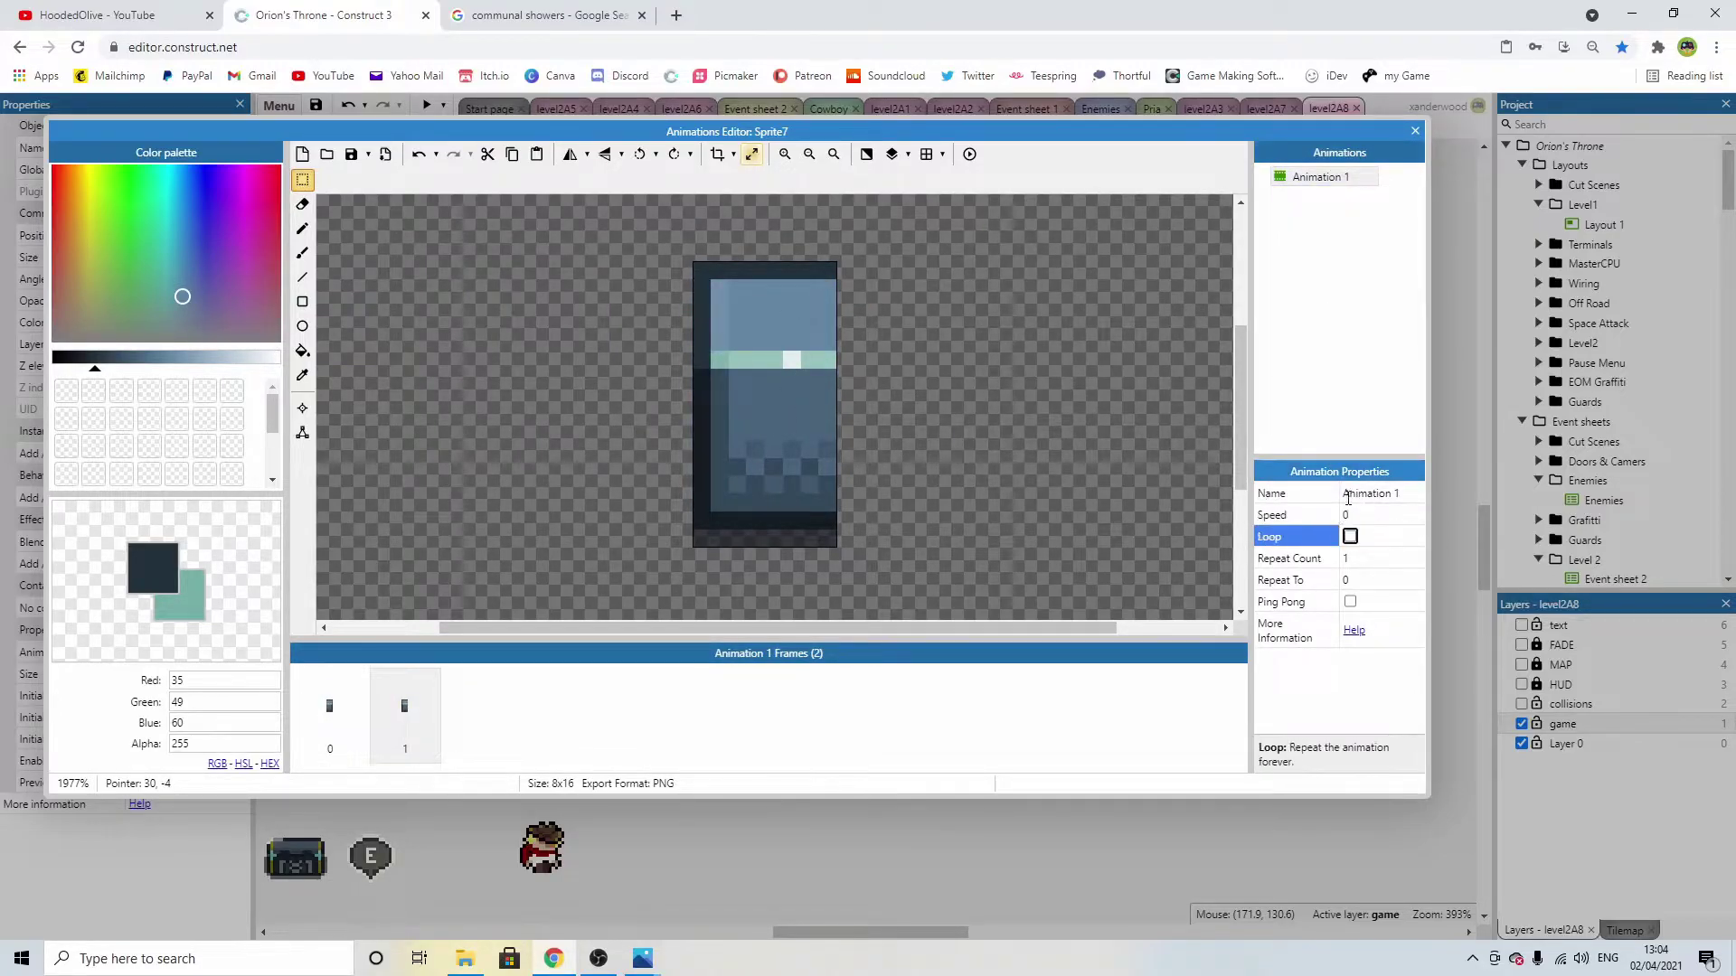
{"action": "left_click", "coordinate": [1415, 131]}
Place the end-piece sprite at the left end of the room's central blue divider and set its initial frame to 1.
{"action": "left_click_drag", "start_coordinate": [871, 502], "coordinate": [603, 445]}
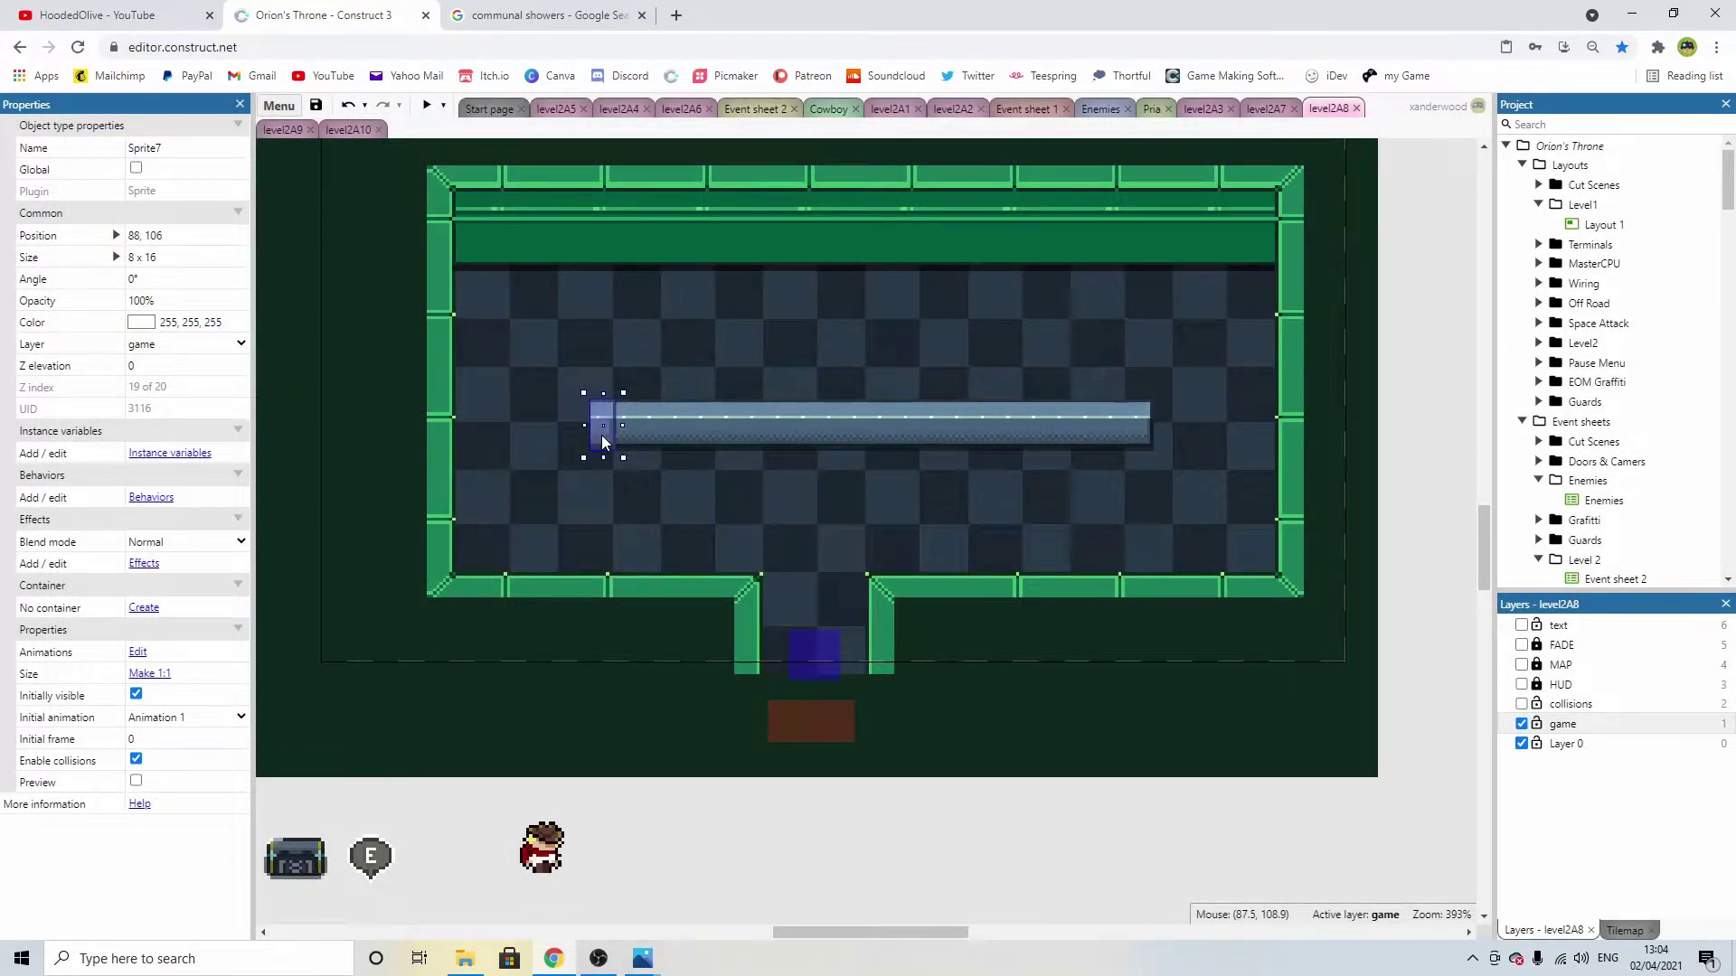
{"action": "left_click", "coordinate": [140, 740]}
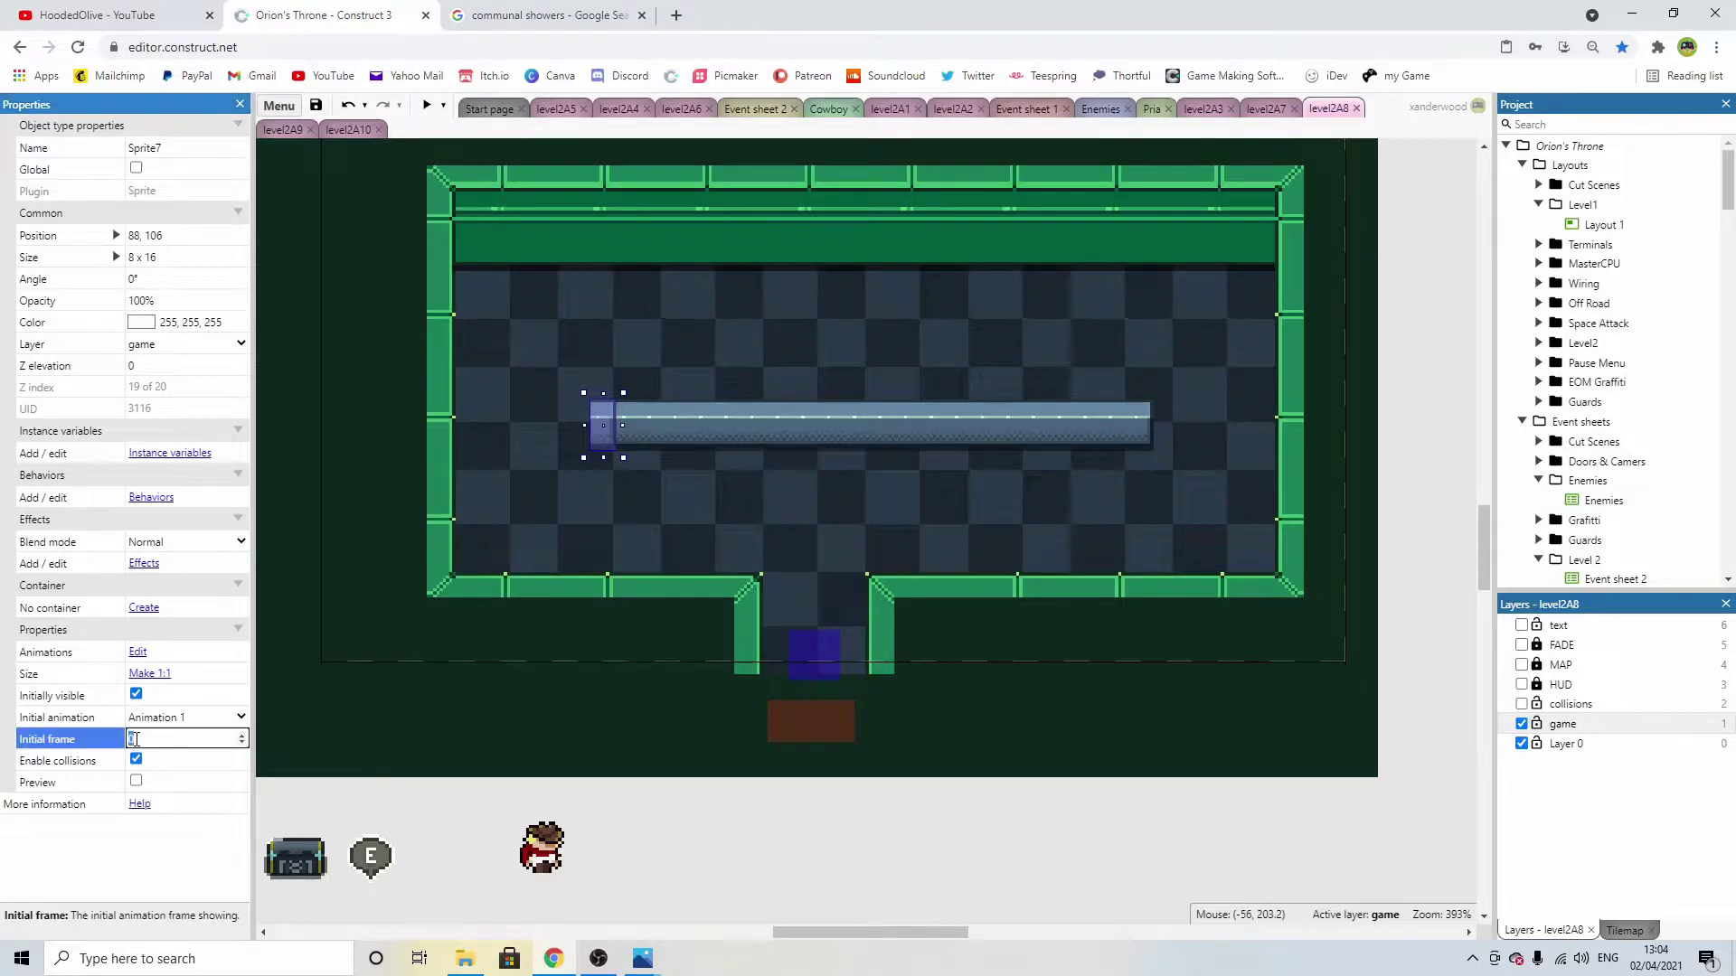
{"action": "type", "text": "1"}
{"action": "left_click", "coordinate": [1113, 819]}
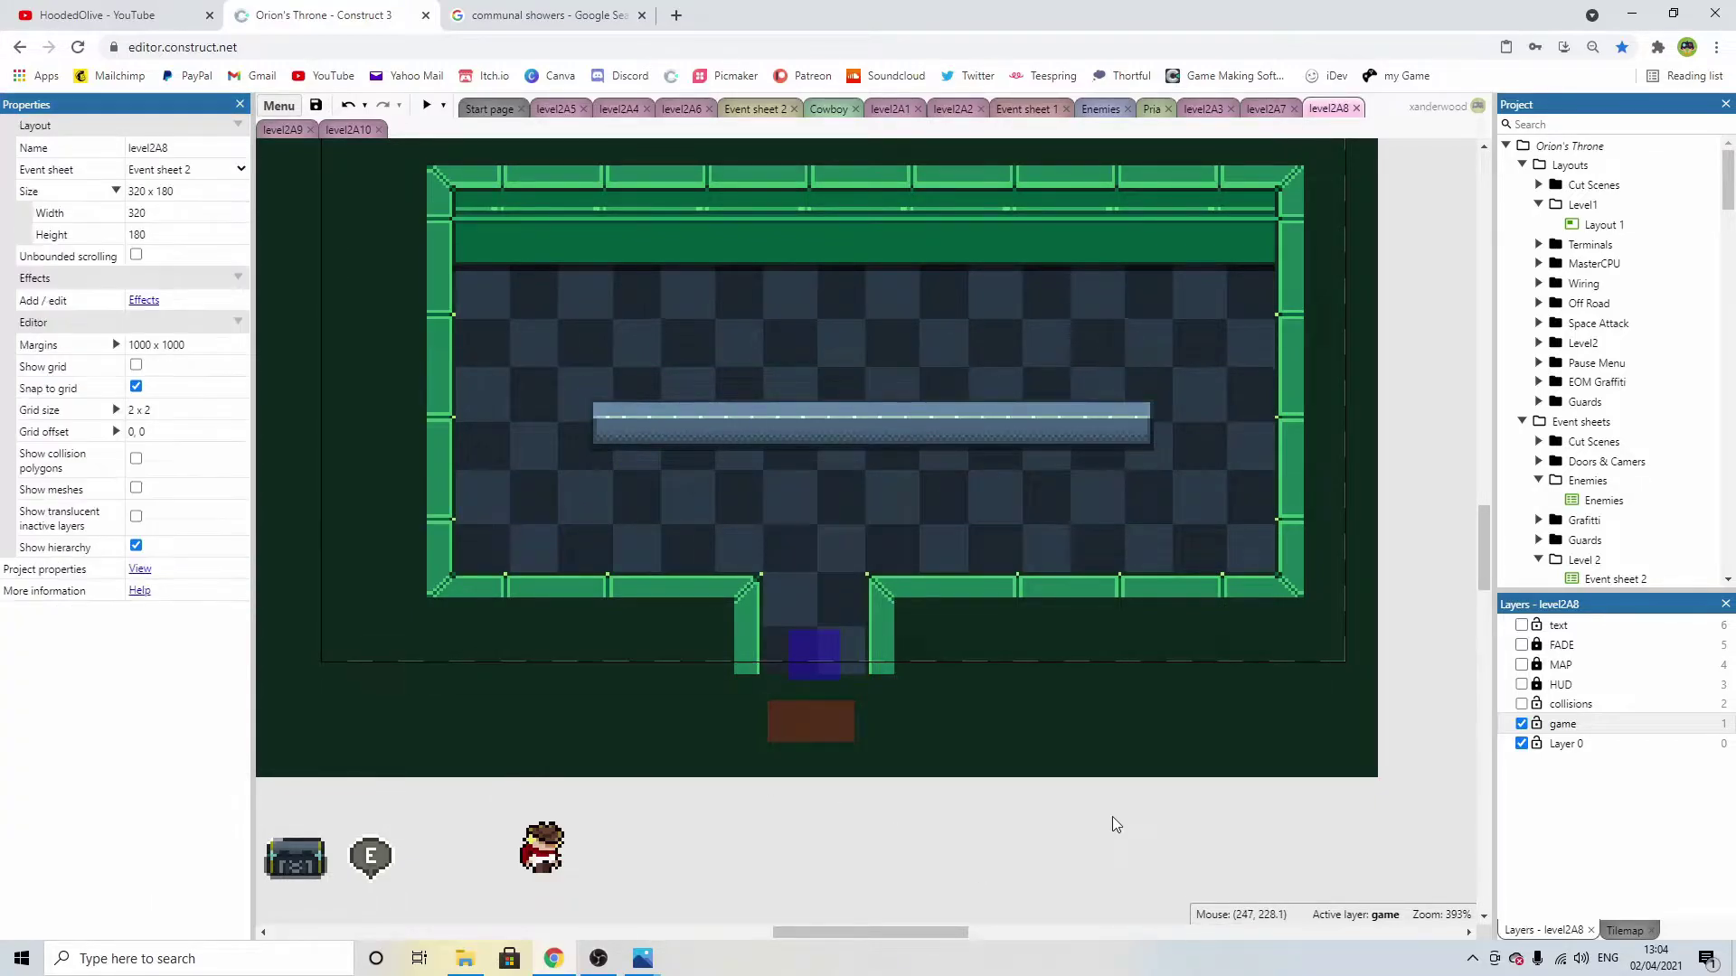
Show the collisions layer and add a 176 x 6 collision wall at 84, 98 over the central divider's upper edge.
{"action": "scroll", "coordinate": [810, 552], "scroll_direction": "up", "scroll_amount": 3, "text": "ctrl"}
{"action": "scroll", "coordinate": [886, 493], "scroll_direction": "down", "scroll_amount": 2, "text": "ctrl"}
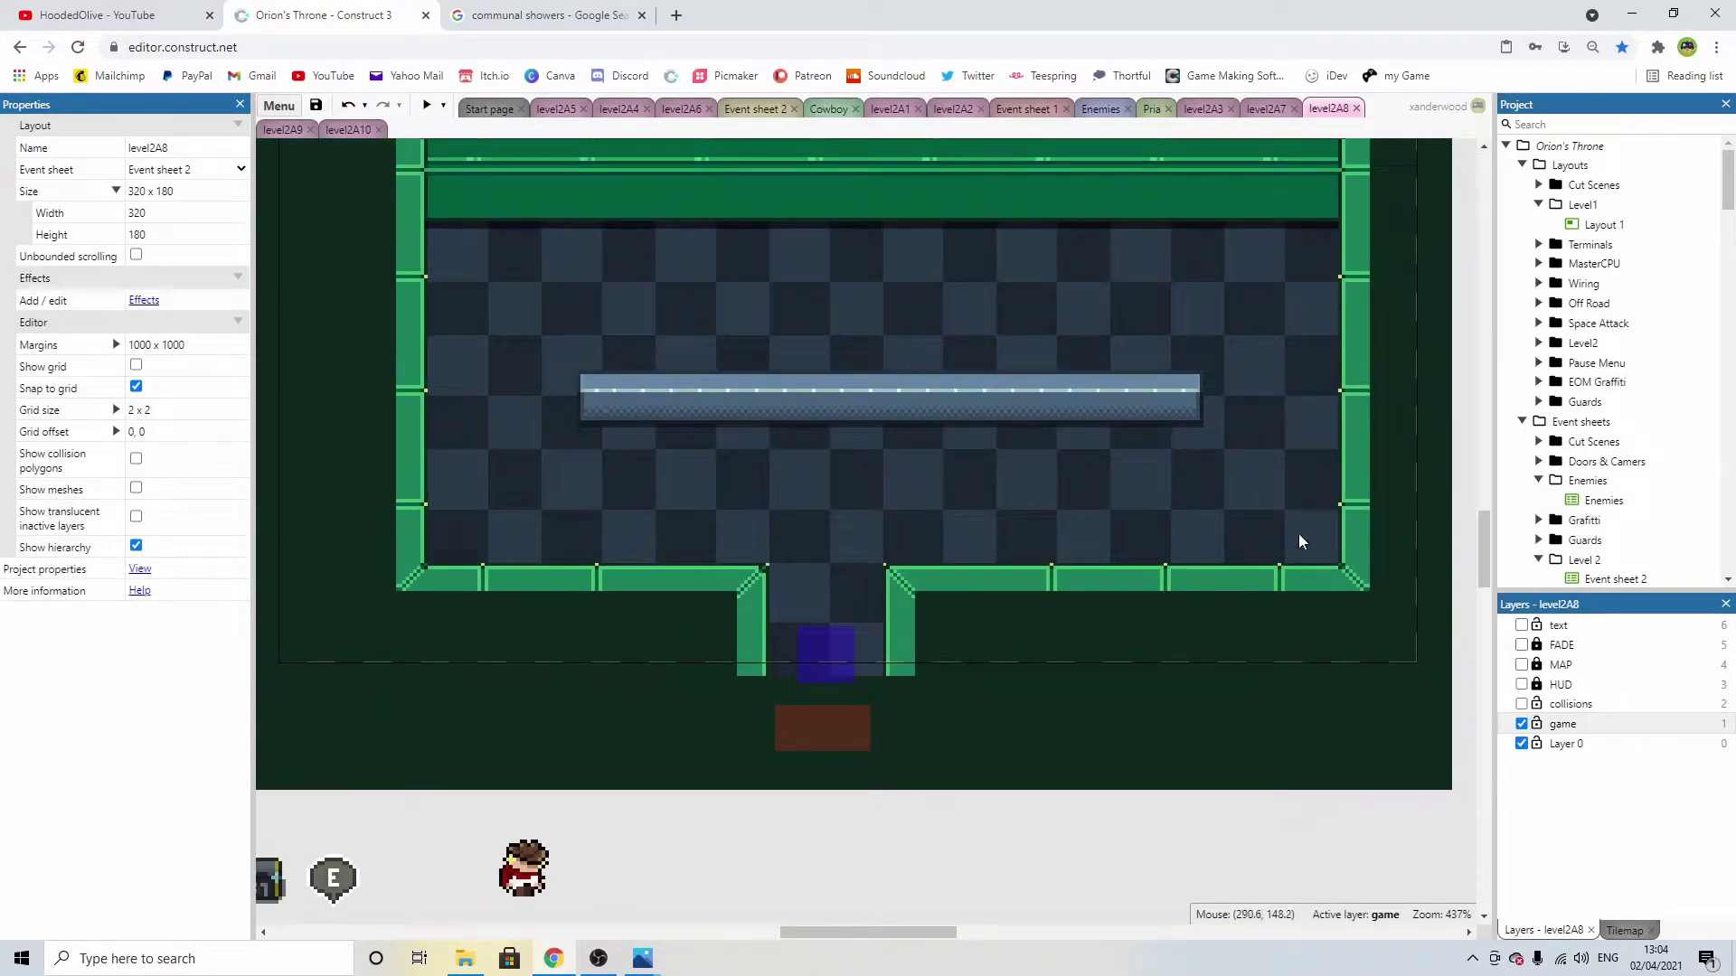
{"action": "scroll", "coordinate": [1097, 426], "scroll_direction": "down", "scroll_amount": 2, "text": "ctrl"}
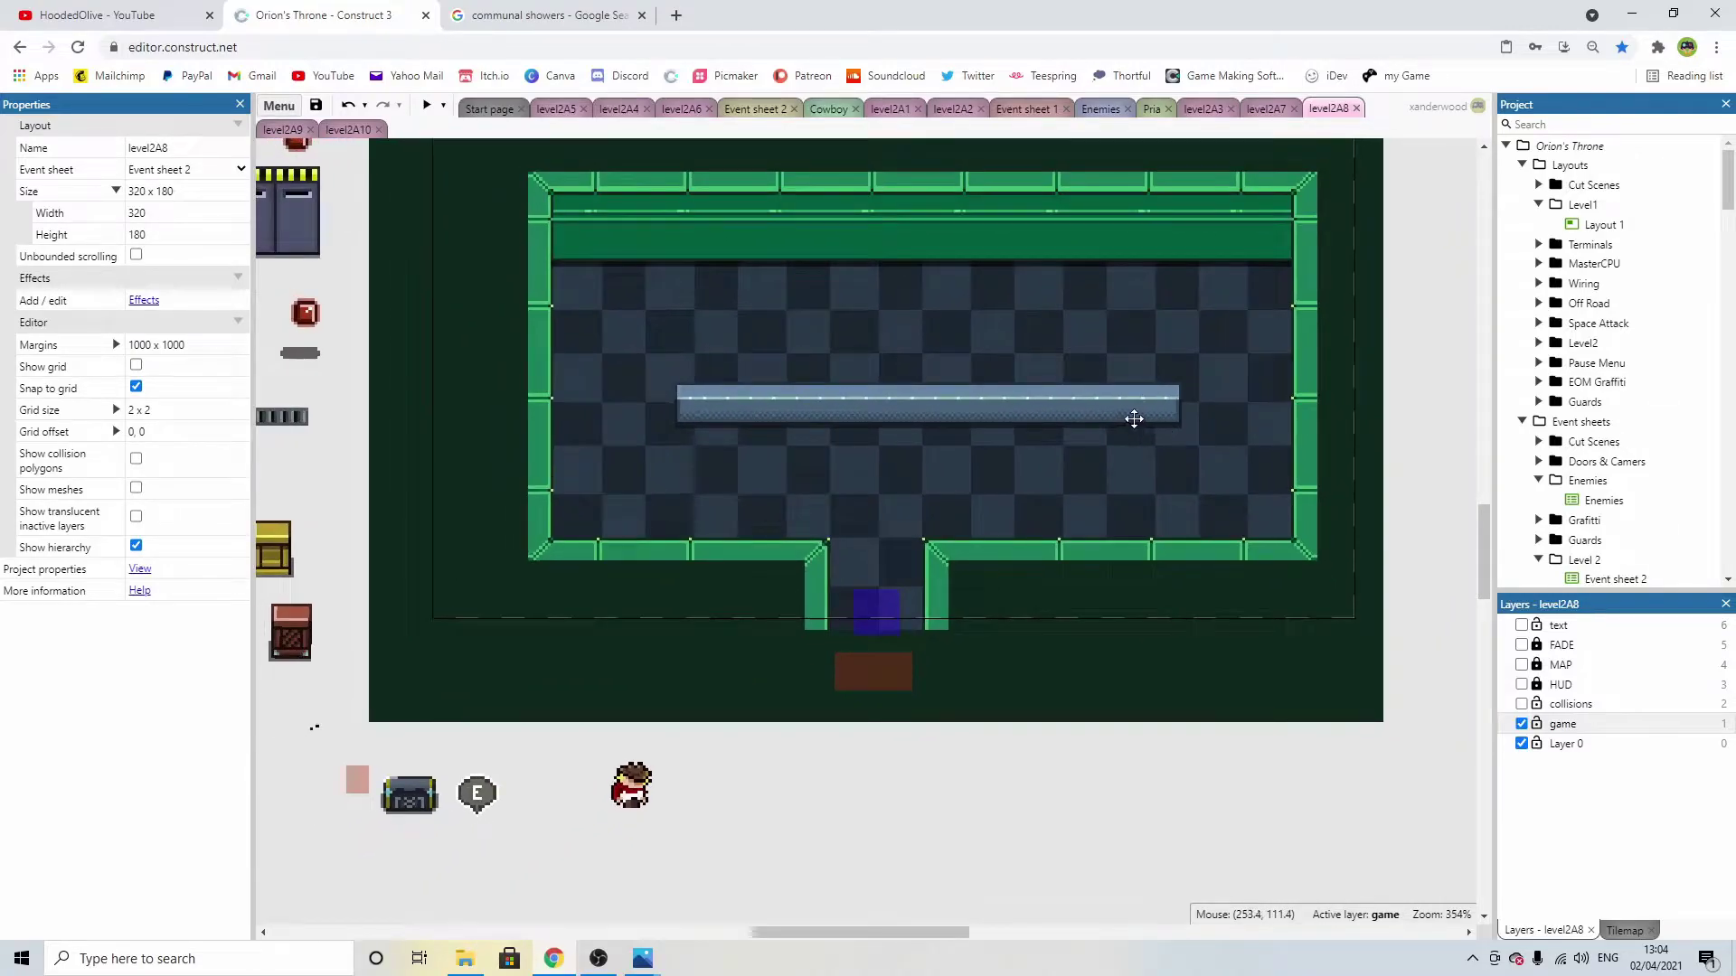
{"action": "left_click", "coordinate": [1541, 706]}
{"action": "left_click", "coordinate": [1521, 704]}
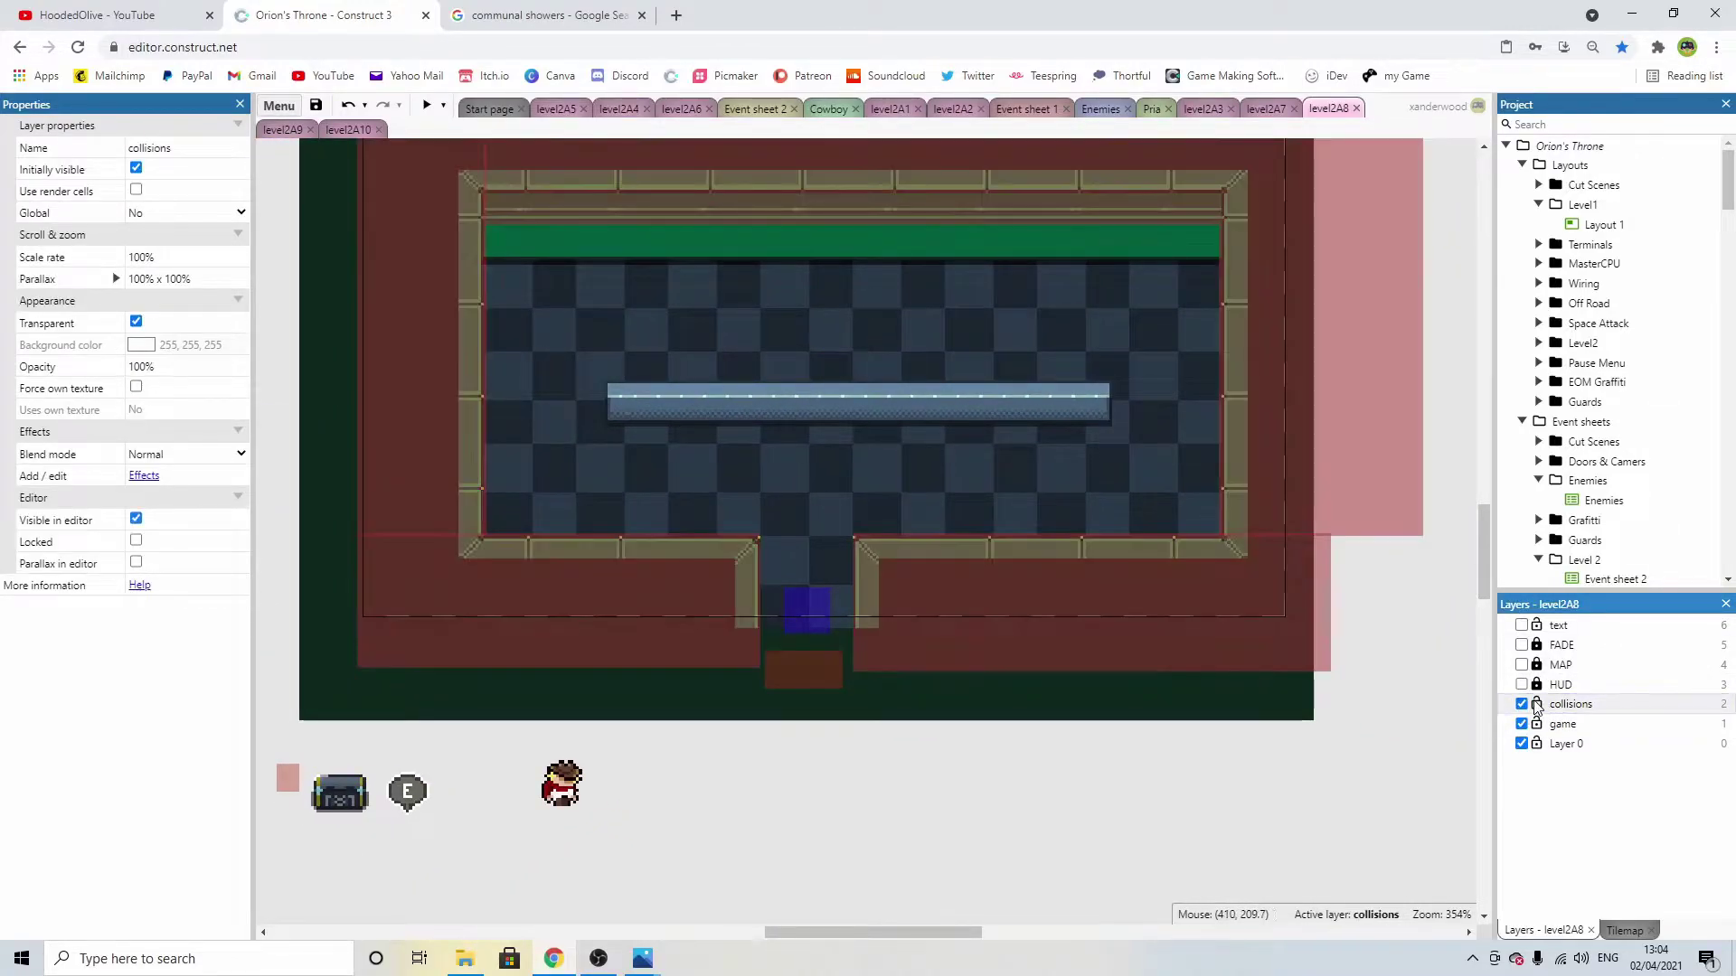
{"action": "left_click", "coordinate": [1293, 432]}
{"action": "left_click_drag", "start_coordinate": [1428, 305], "coordinate": [1119, 398]}
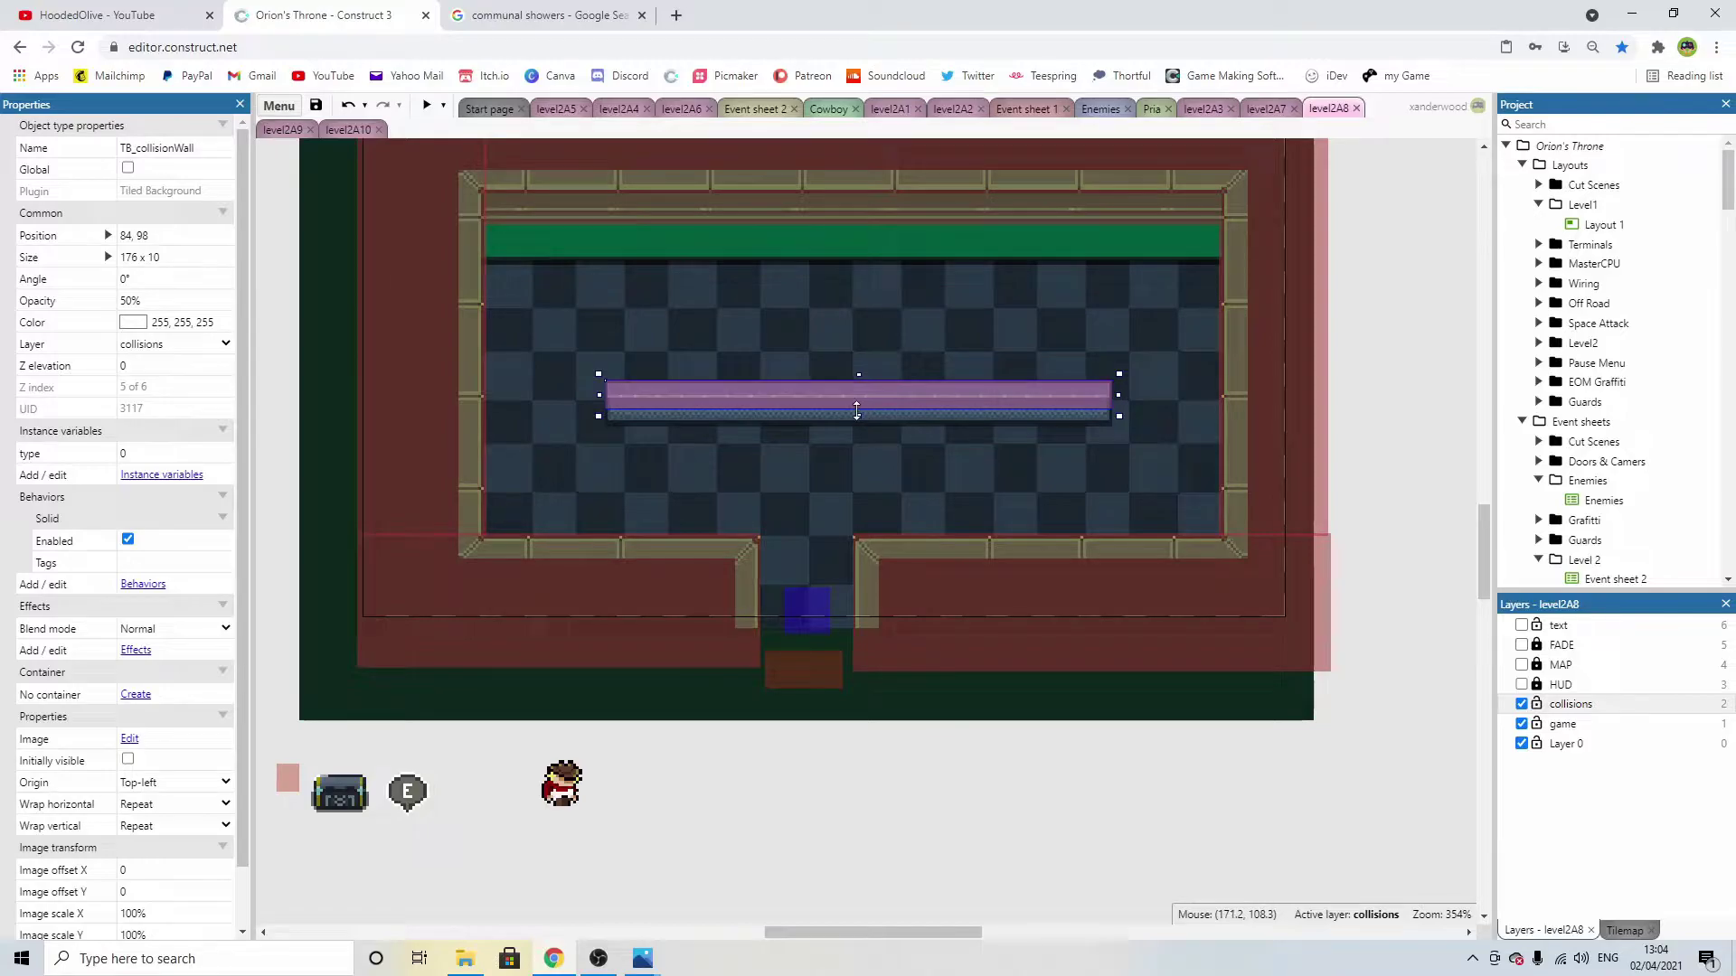
{"action": "left_click_drag", "start_coordinate": [855, 408], "coordinate": [858, 399]}
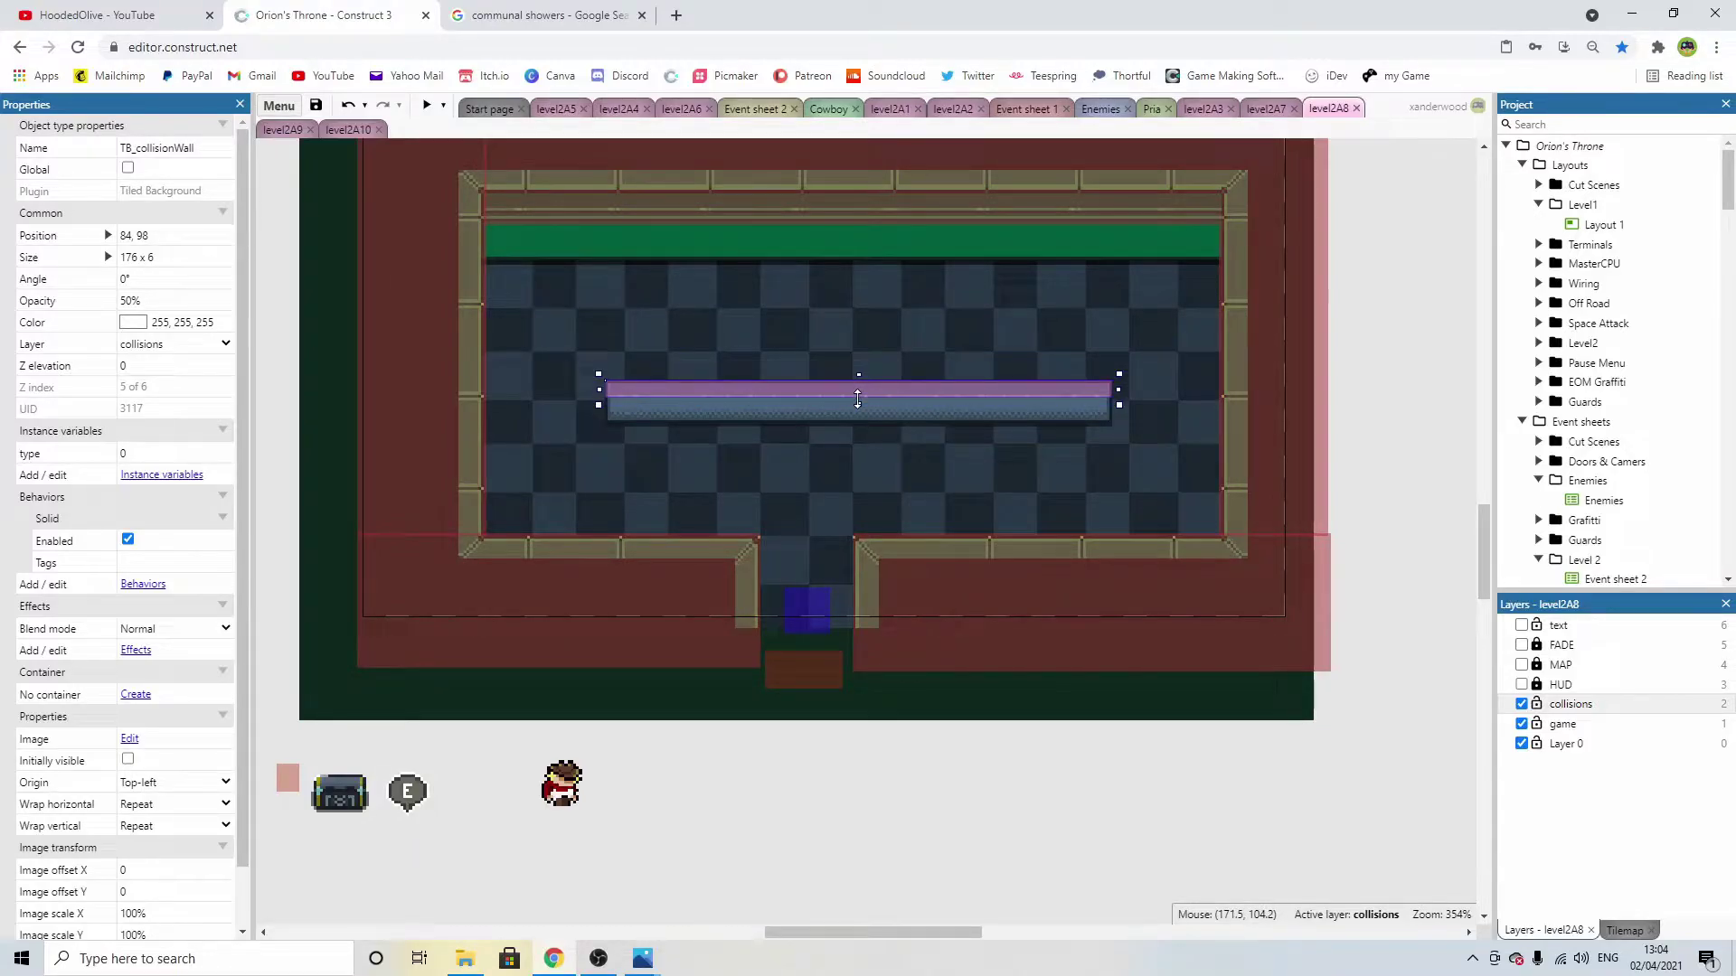
{"action": "left_click", "coordinate": [1417, 423]}
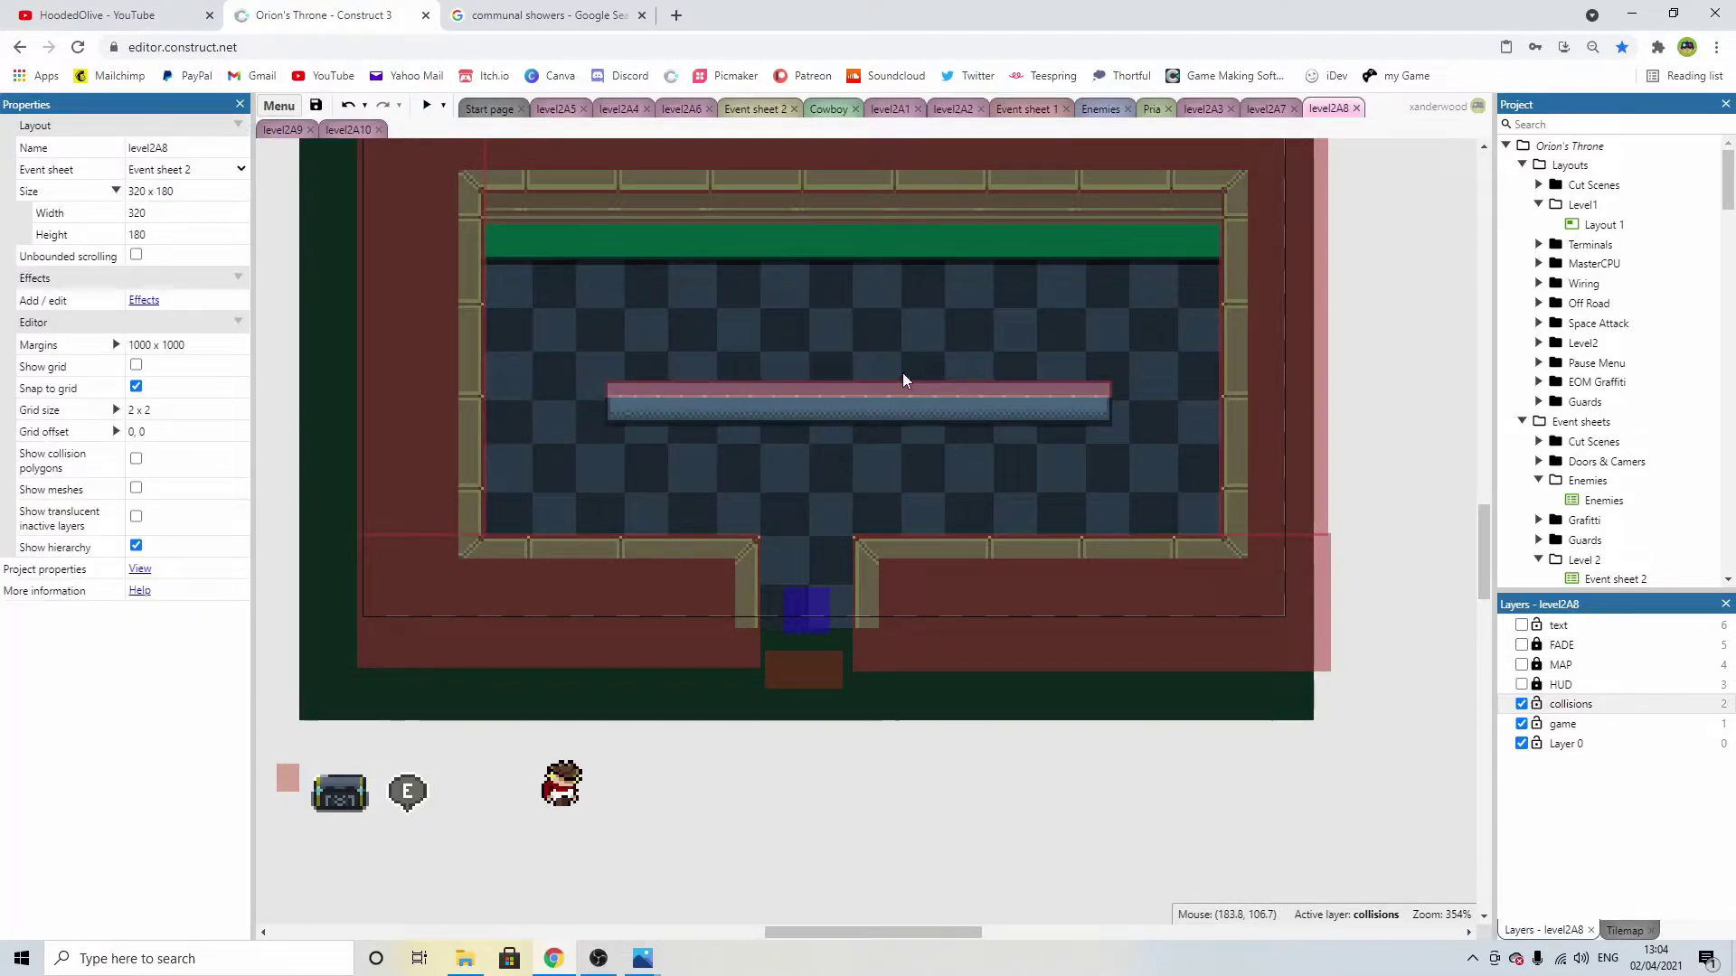
Preview the level2A8 layout and walk the character around the central divider to test its collision, ending the preview when finished.
{"action": "scroll", "coordinate": [890, 378], "scroll_direction": "up", "scroll_amount": 3, "text": "ctrl"}
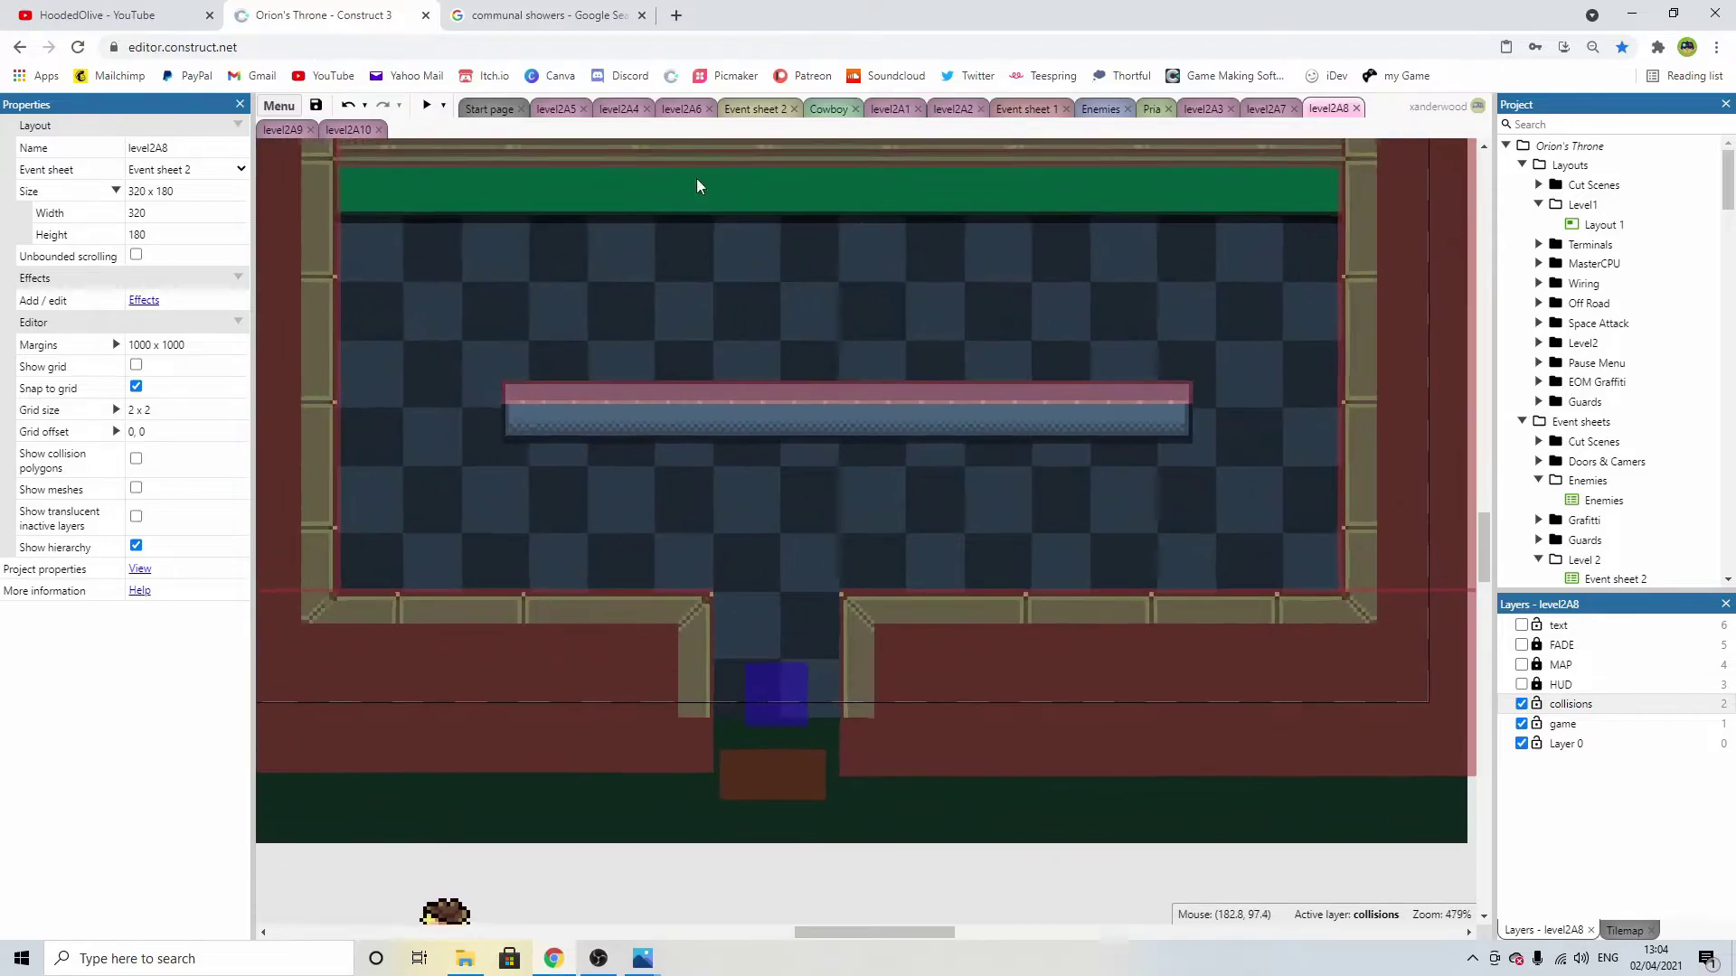
{"action": "left_click", "coordinate": [427, 105]}
{"action": "key", "text": "Up"}
{"action": "key", "text": "Left"}
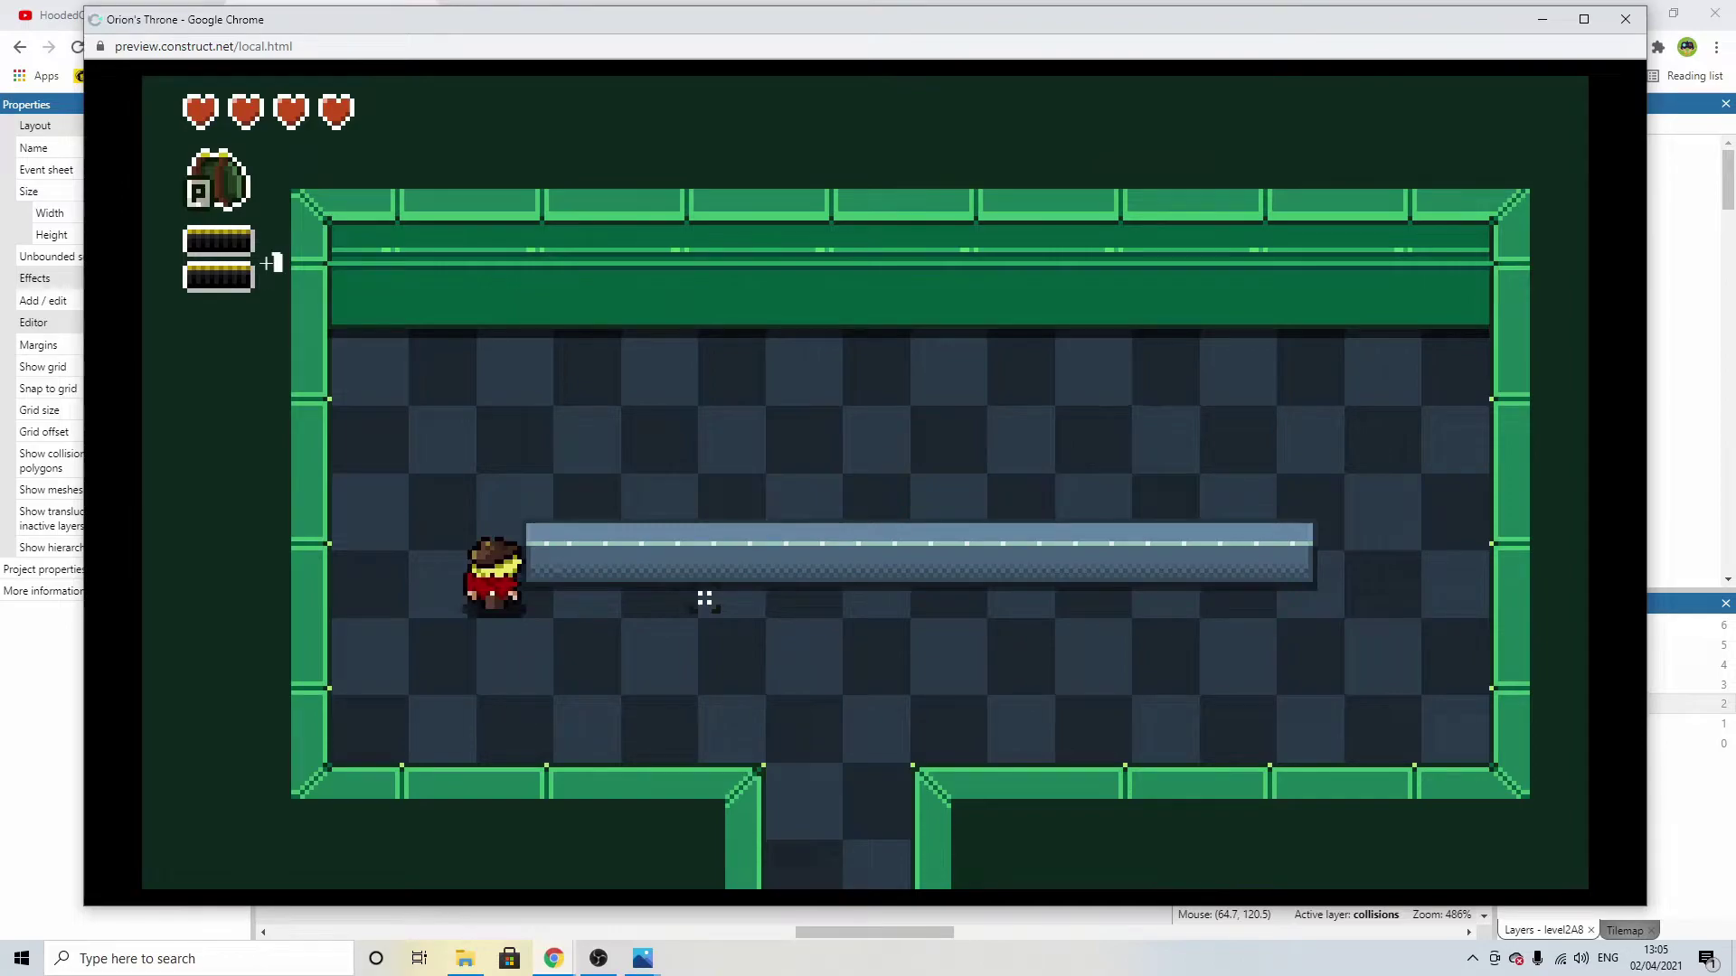
{"action": "key", "text": "Up"}
{"action": "key", "text": "Right"}
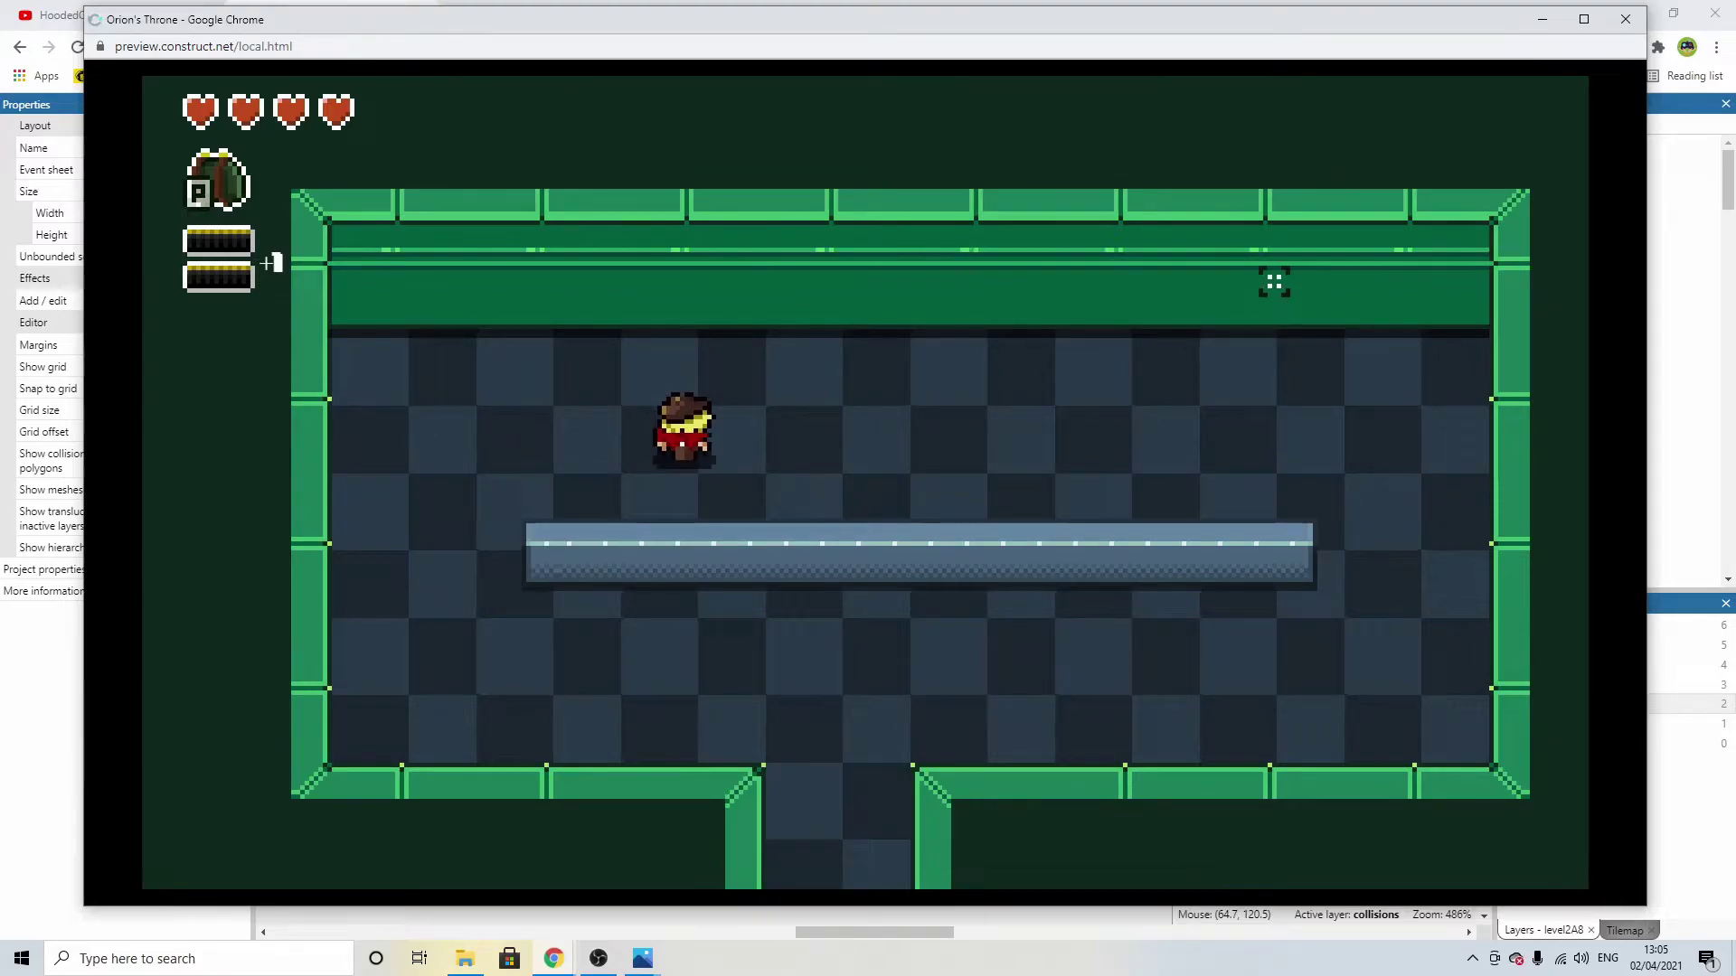
{"action": "key", "text": "Down"}
{"action": "key", "text": "Left"}
{"action": "key", "text": "alt+F4"}
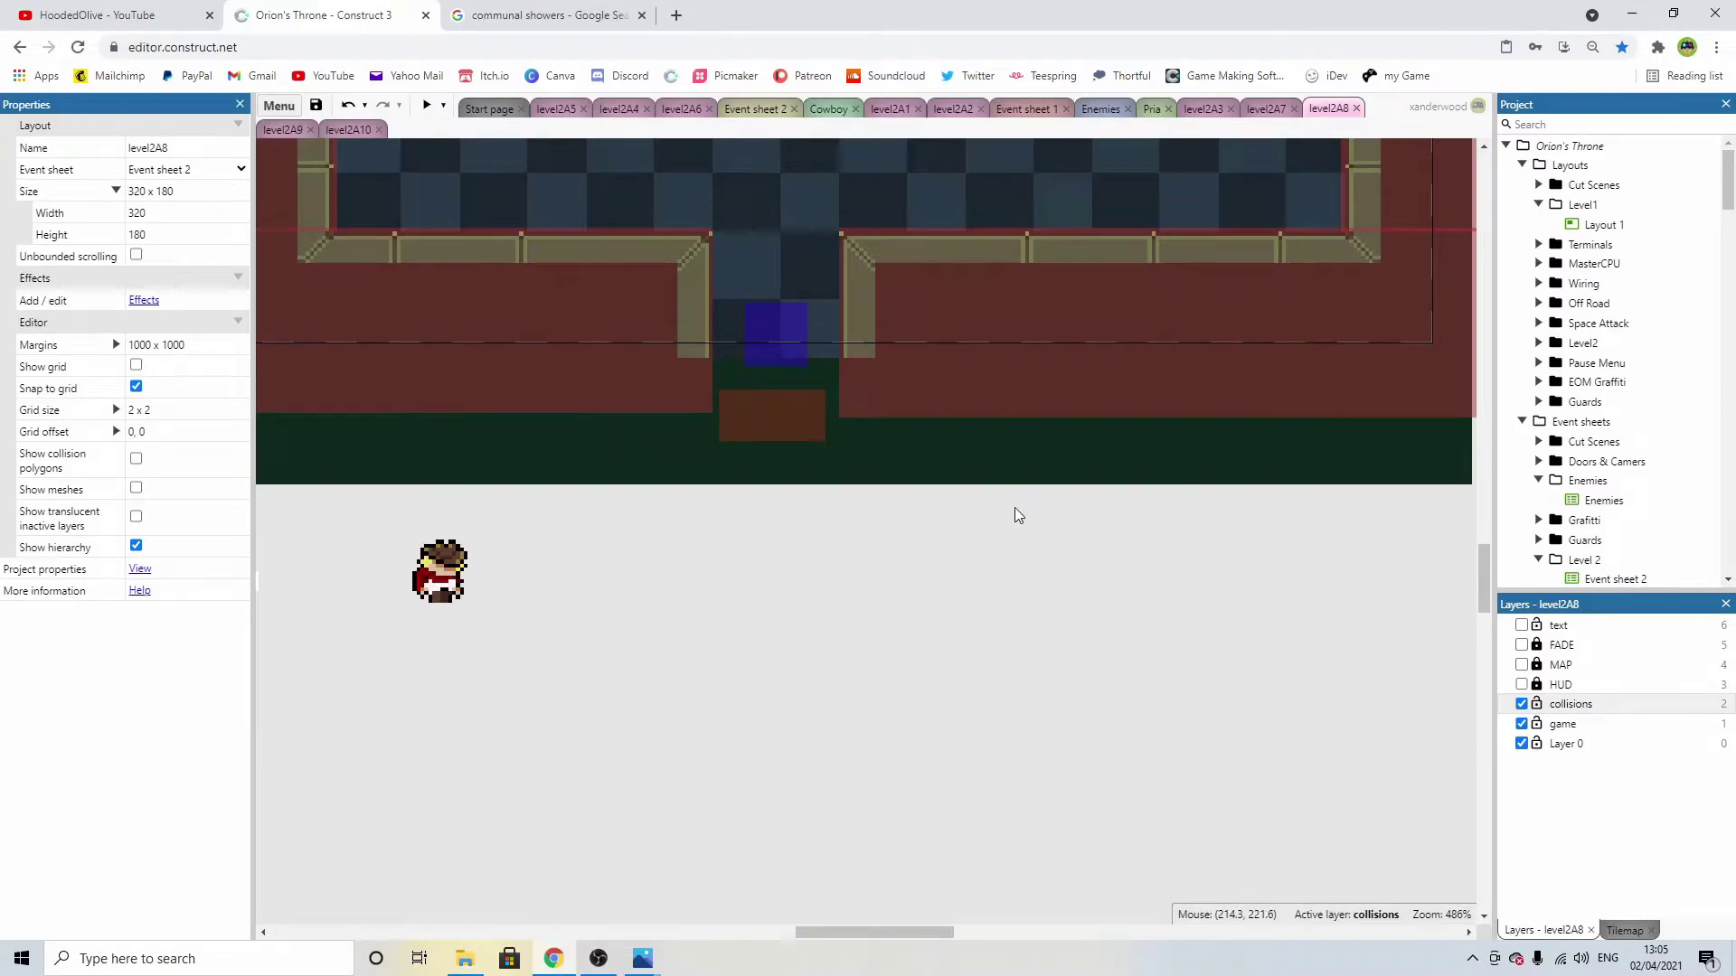
Insert a new Sprite object on the game layer, in the empty area to the right of the room.
{"action": "scroll", "coordinate": [1001, 493], "scroll_direction": "up", "scroll_amount": 3}
{"action": "scroll", "coordinate": [958, 465], "scroll_direction": "down", "scroll_amount": 3, "text": "ctrl"}
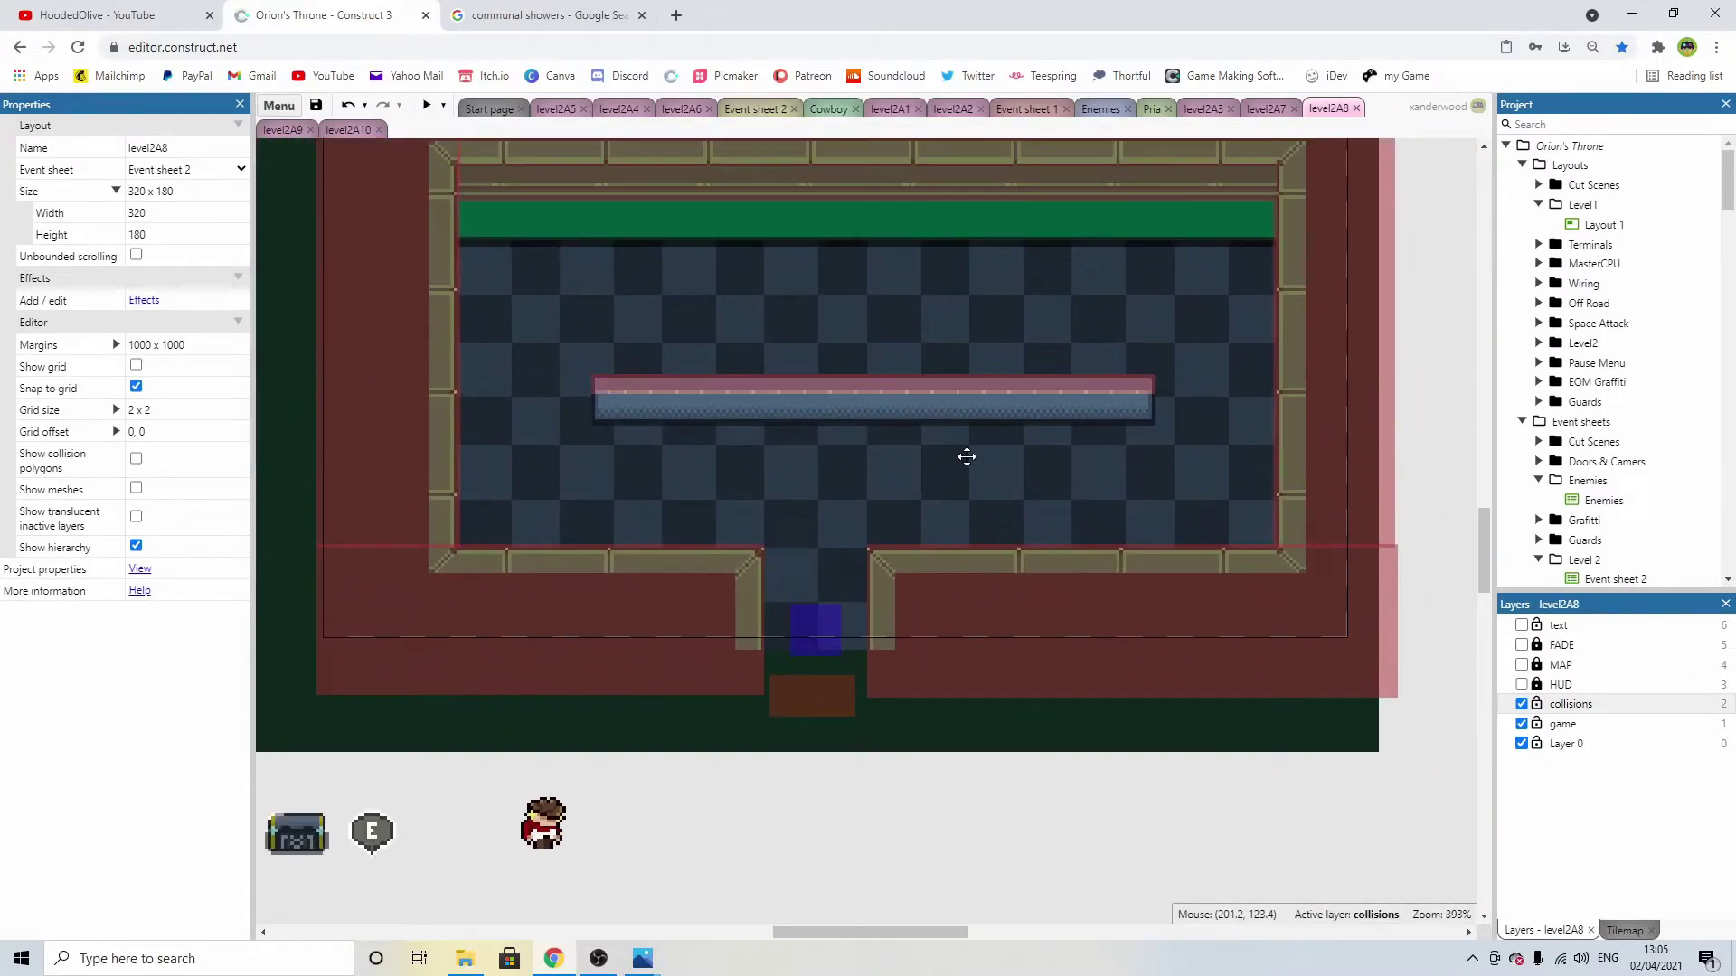
{"action": "scroll", "coordinate": [941, 461], "scroll_direction": "down", "scroll_amount": 2, "text": "ctrl"}
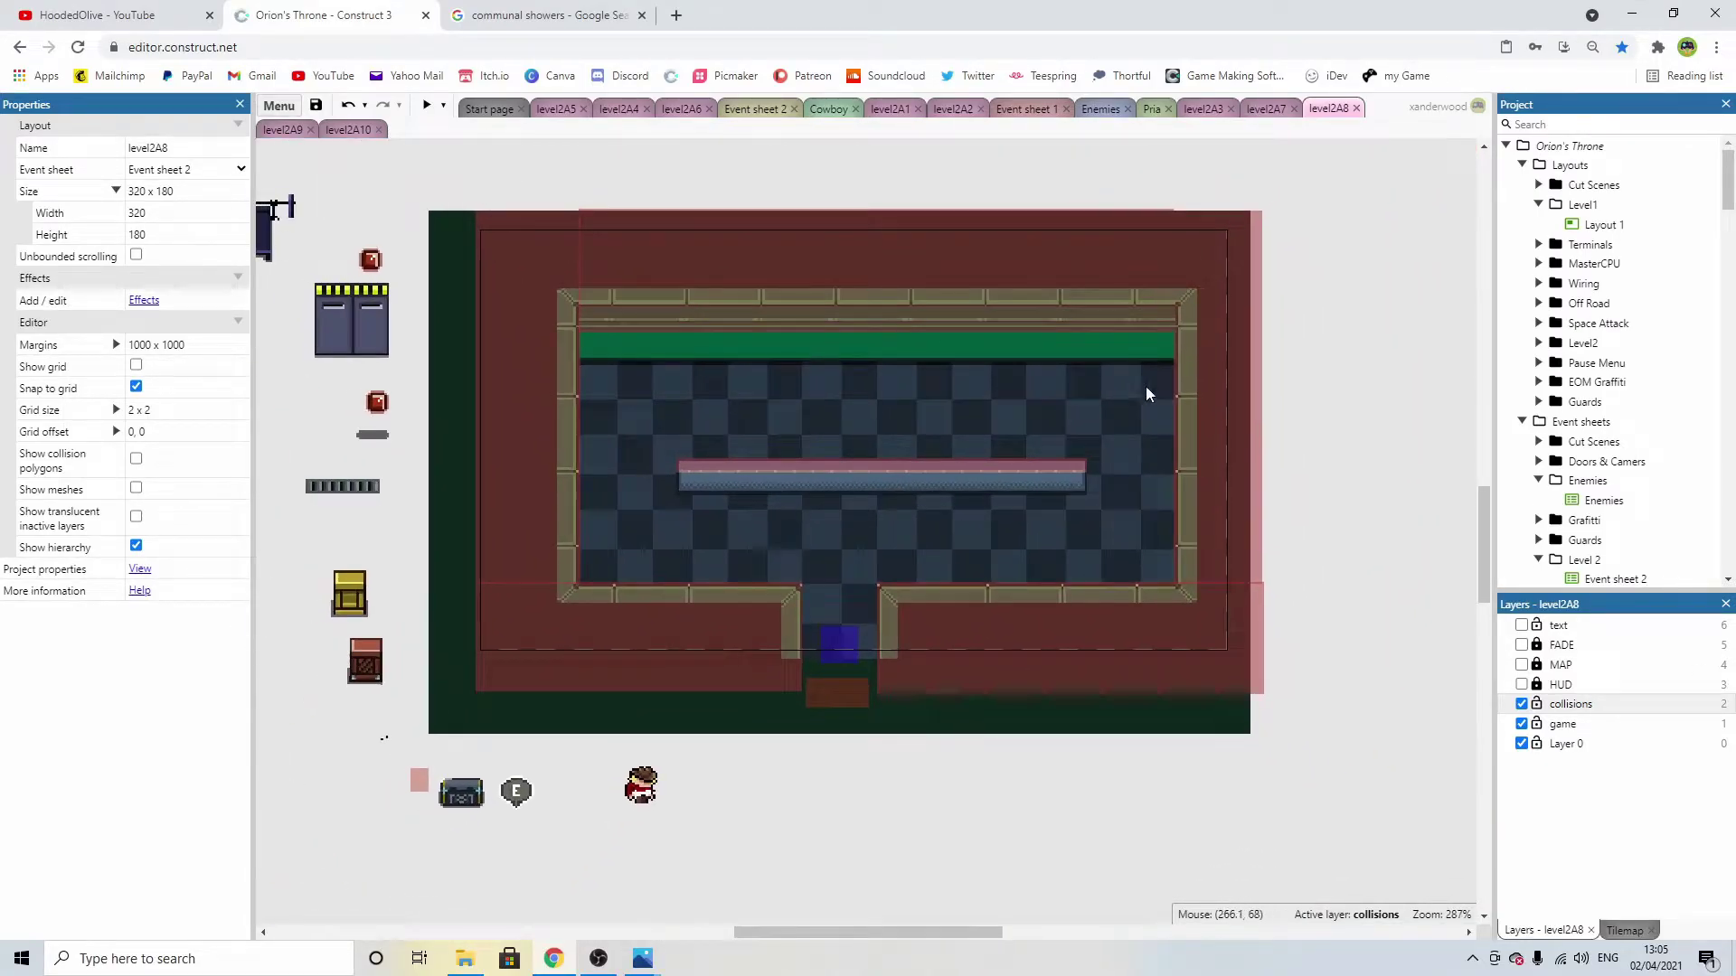
{"action": "left_click", "coordinate": [1555, 725]}
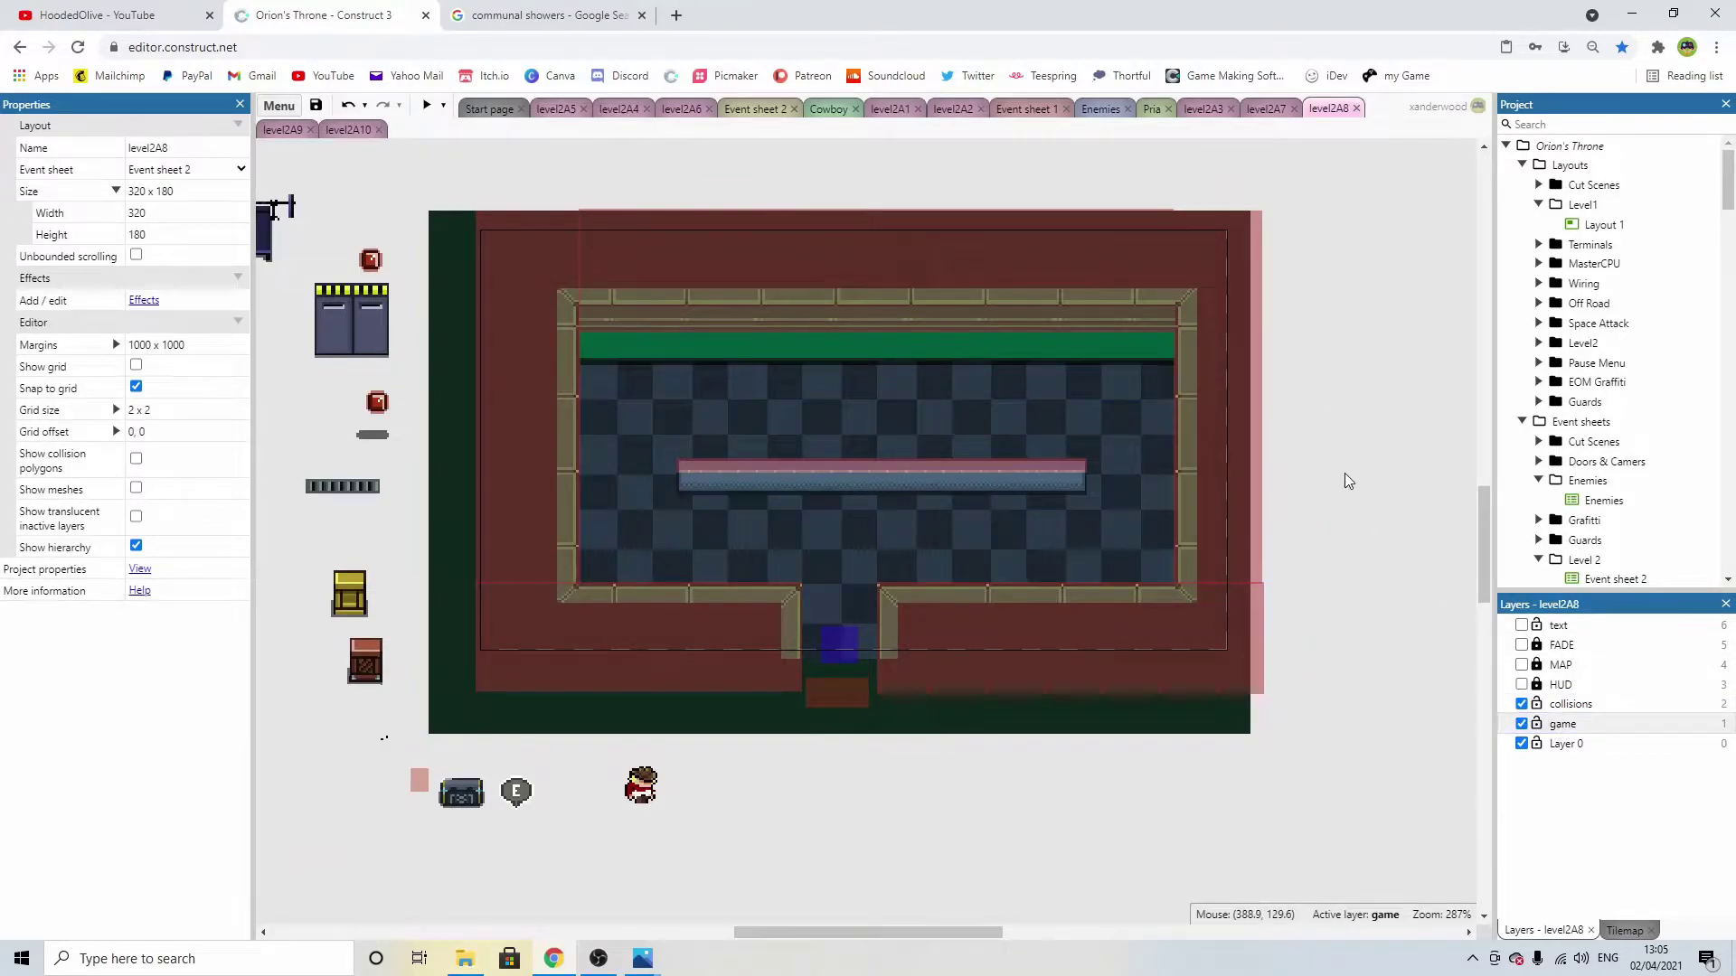
{"action": "double_click", "coordinate": [1325, 449]}
{"action": "scroll", "coordinate": [893, 426], "scroll_direction": "down", "scroll_amount": 4}
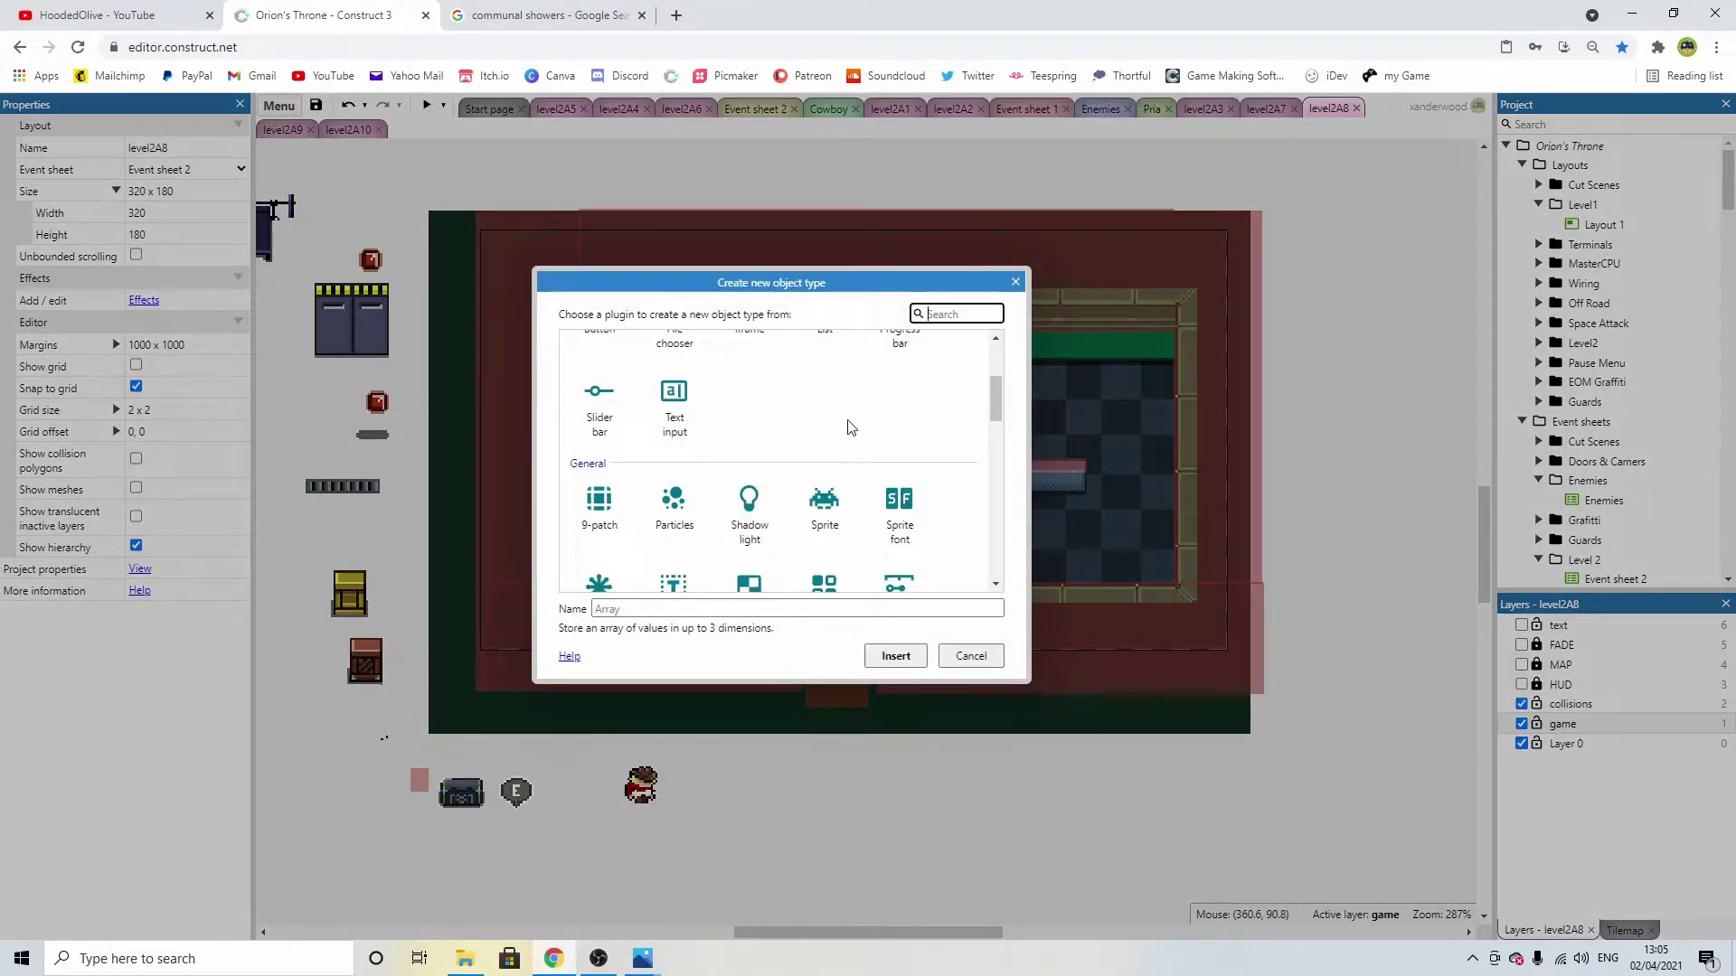
{"action": "double_click", "coordinate": [823, 409]}
{"action": "left_click", "coordinate": [1356, 443]}
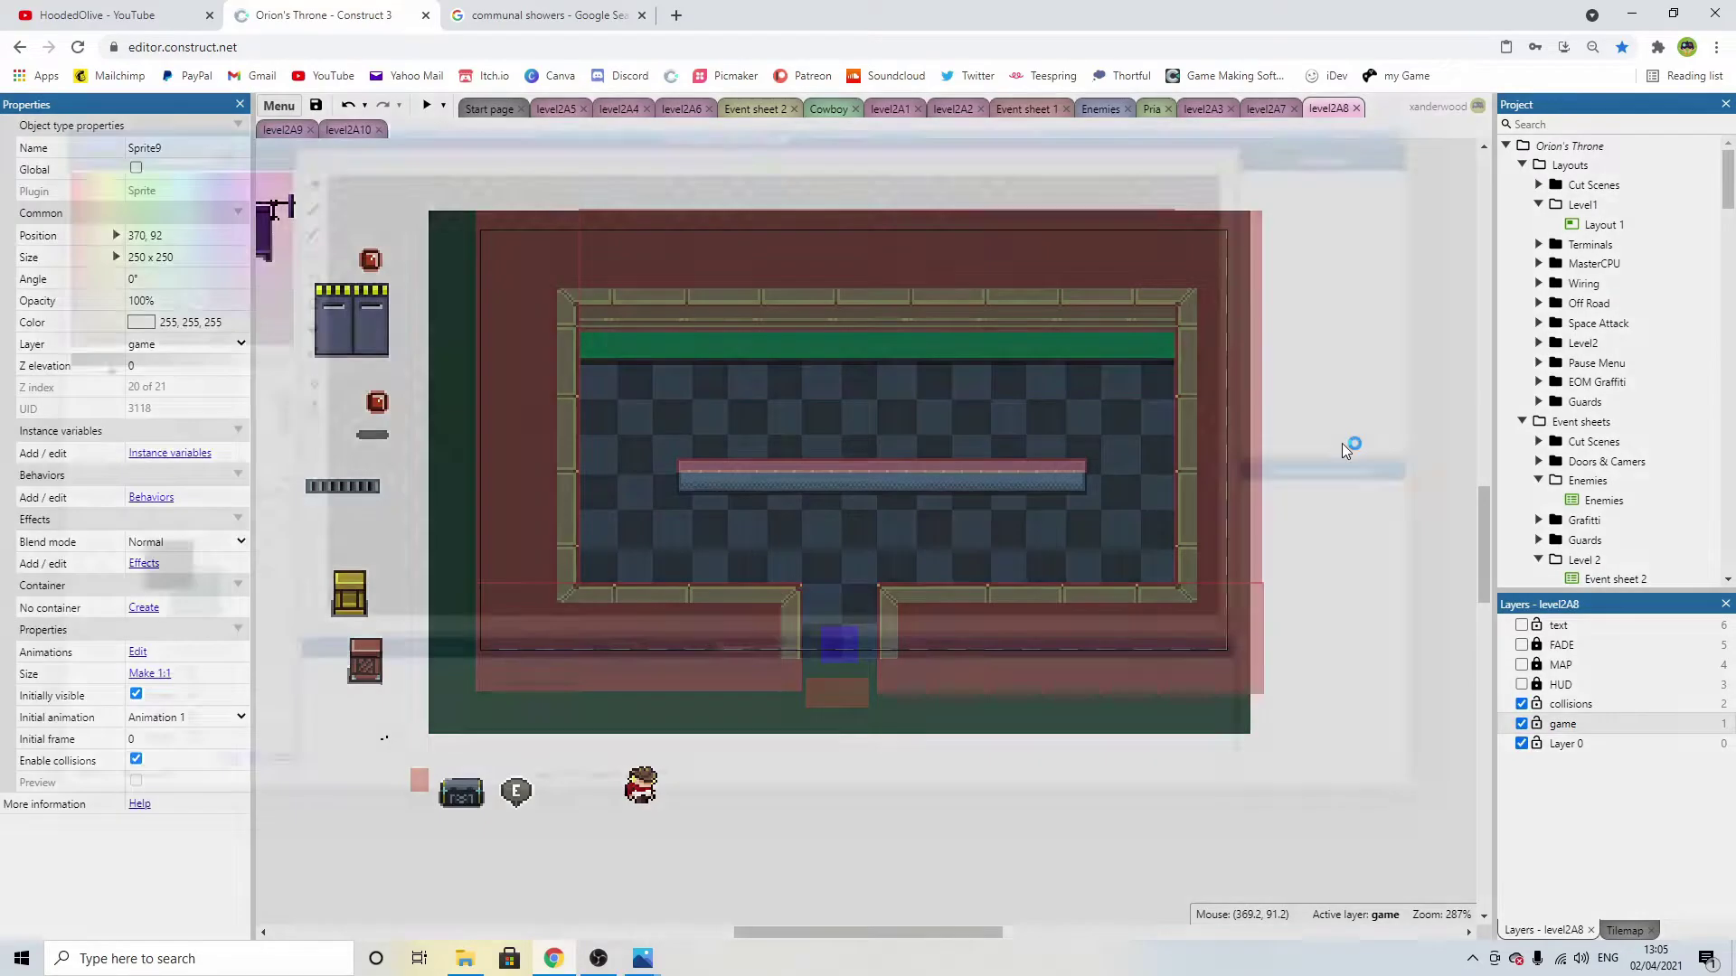
Resize the new sprite's canvas to 32 x 32 pixels and fill it with the dark blue color 35, 49, 60.
{"action": "left_click", "coordinate": [751, 153]}
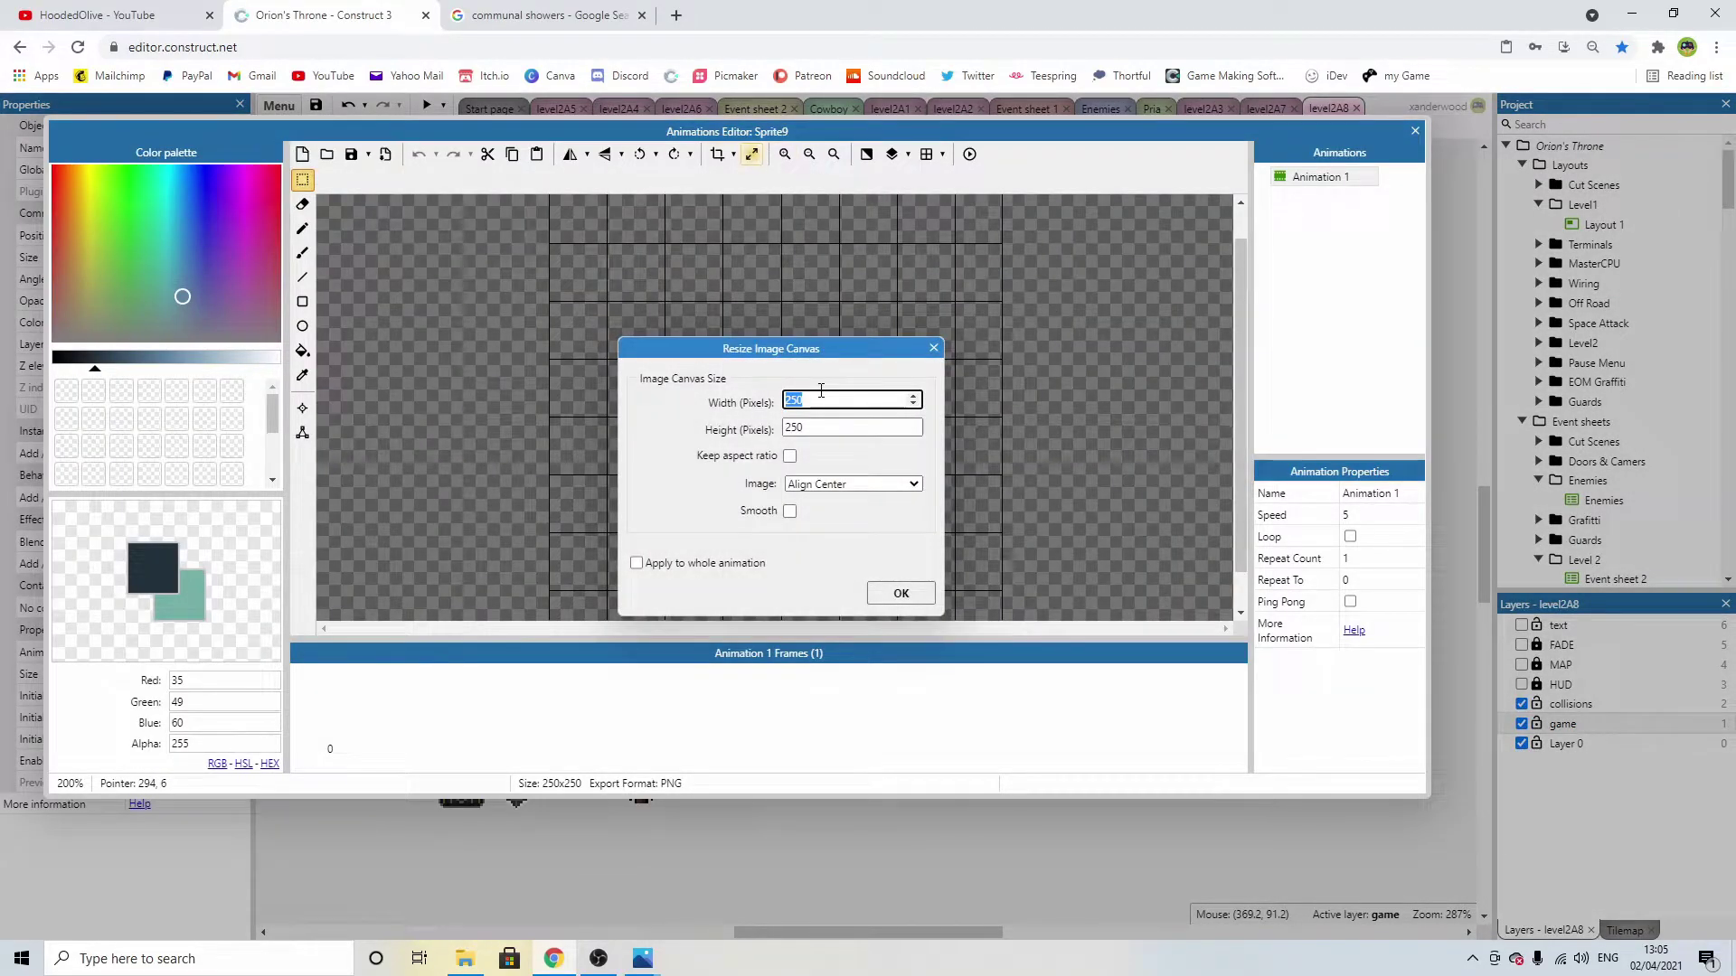
{"action": "type", "text": "323"}
{"action": "left_click", "coordinate": [817, 425]}
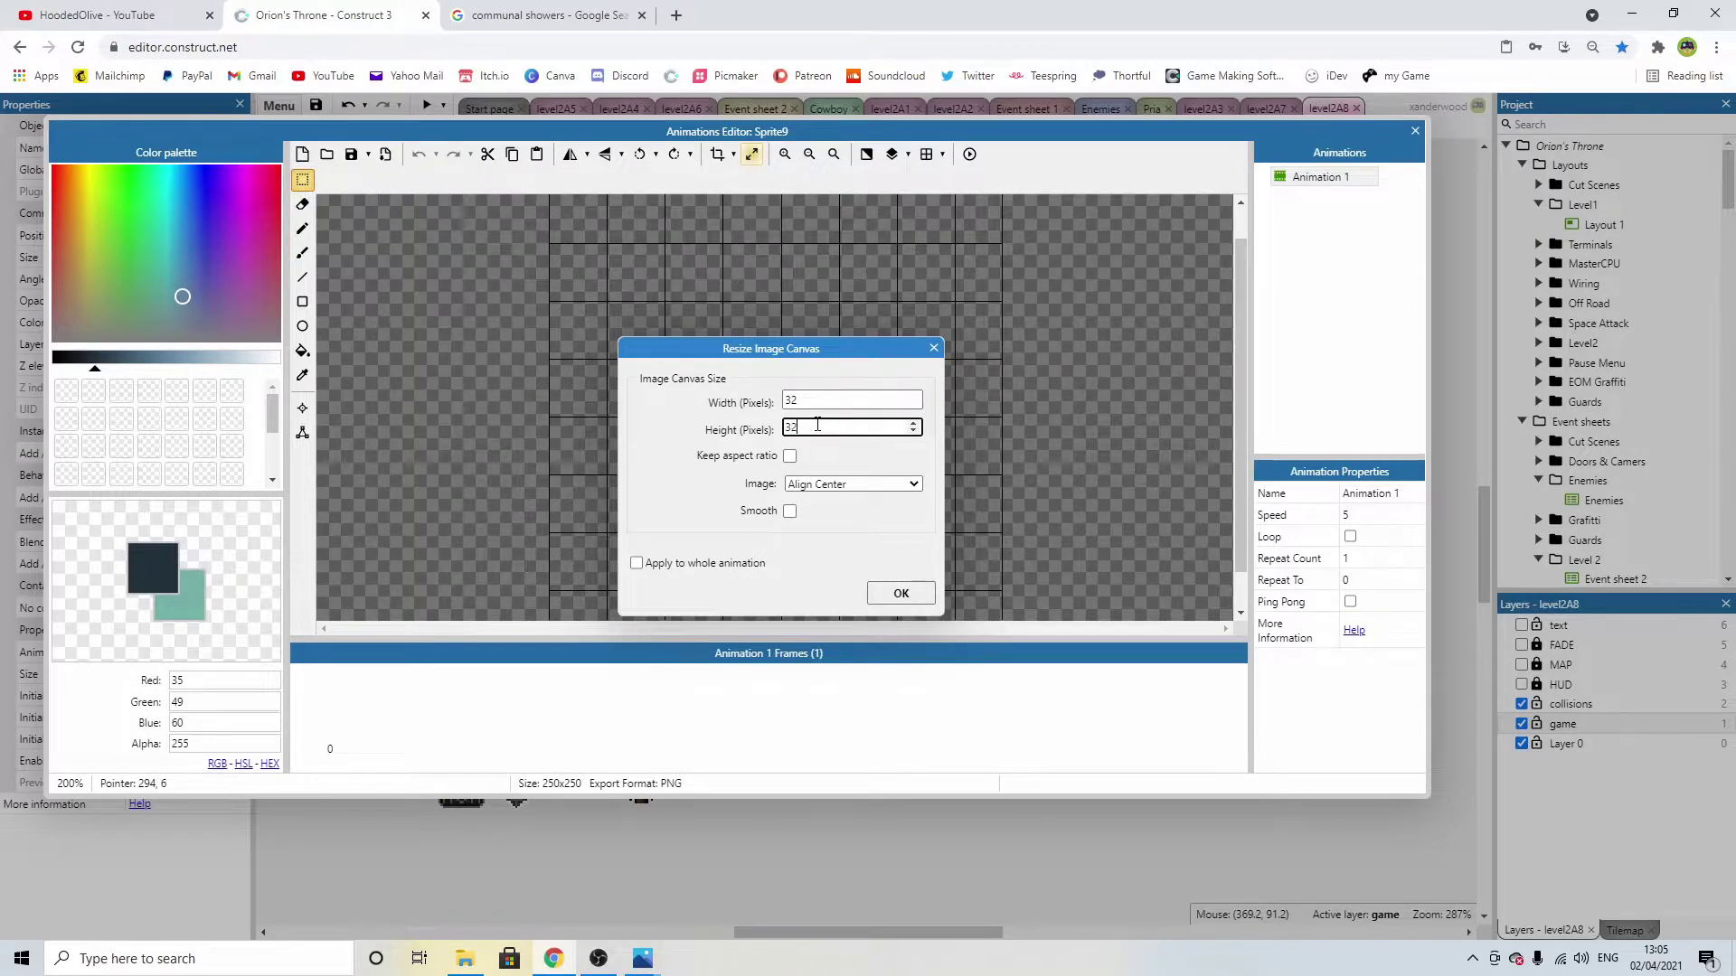
{"action": "key", "text": "Return"}
{"action": "left_click", "coordinate": [302, 350]}
{"action": "left_click", "coordinate": [767, 399]}
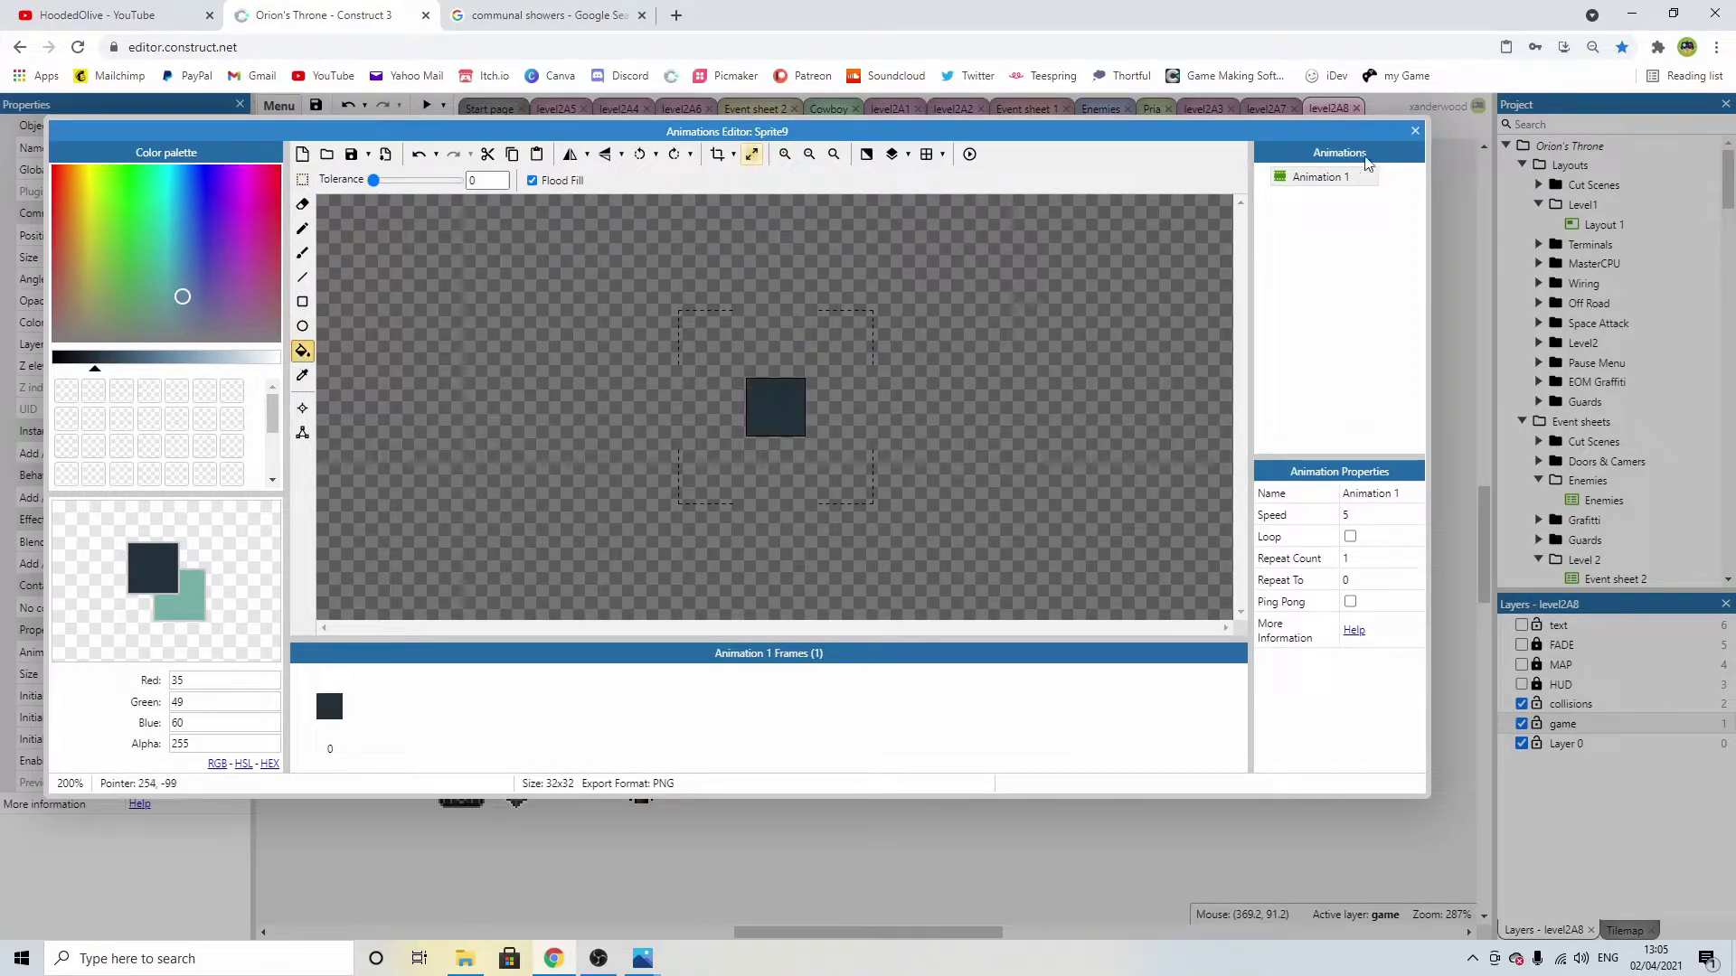
{"action": "left_click", "coordinate": [1415, 131]}
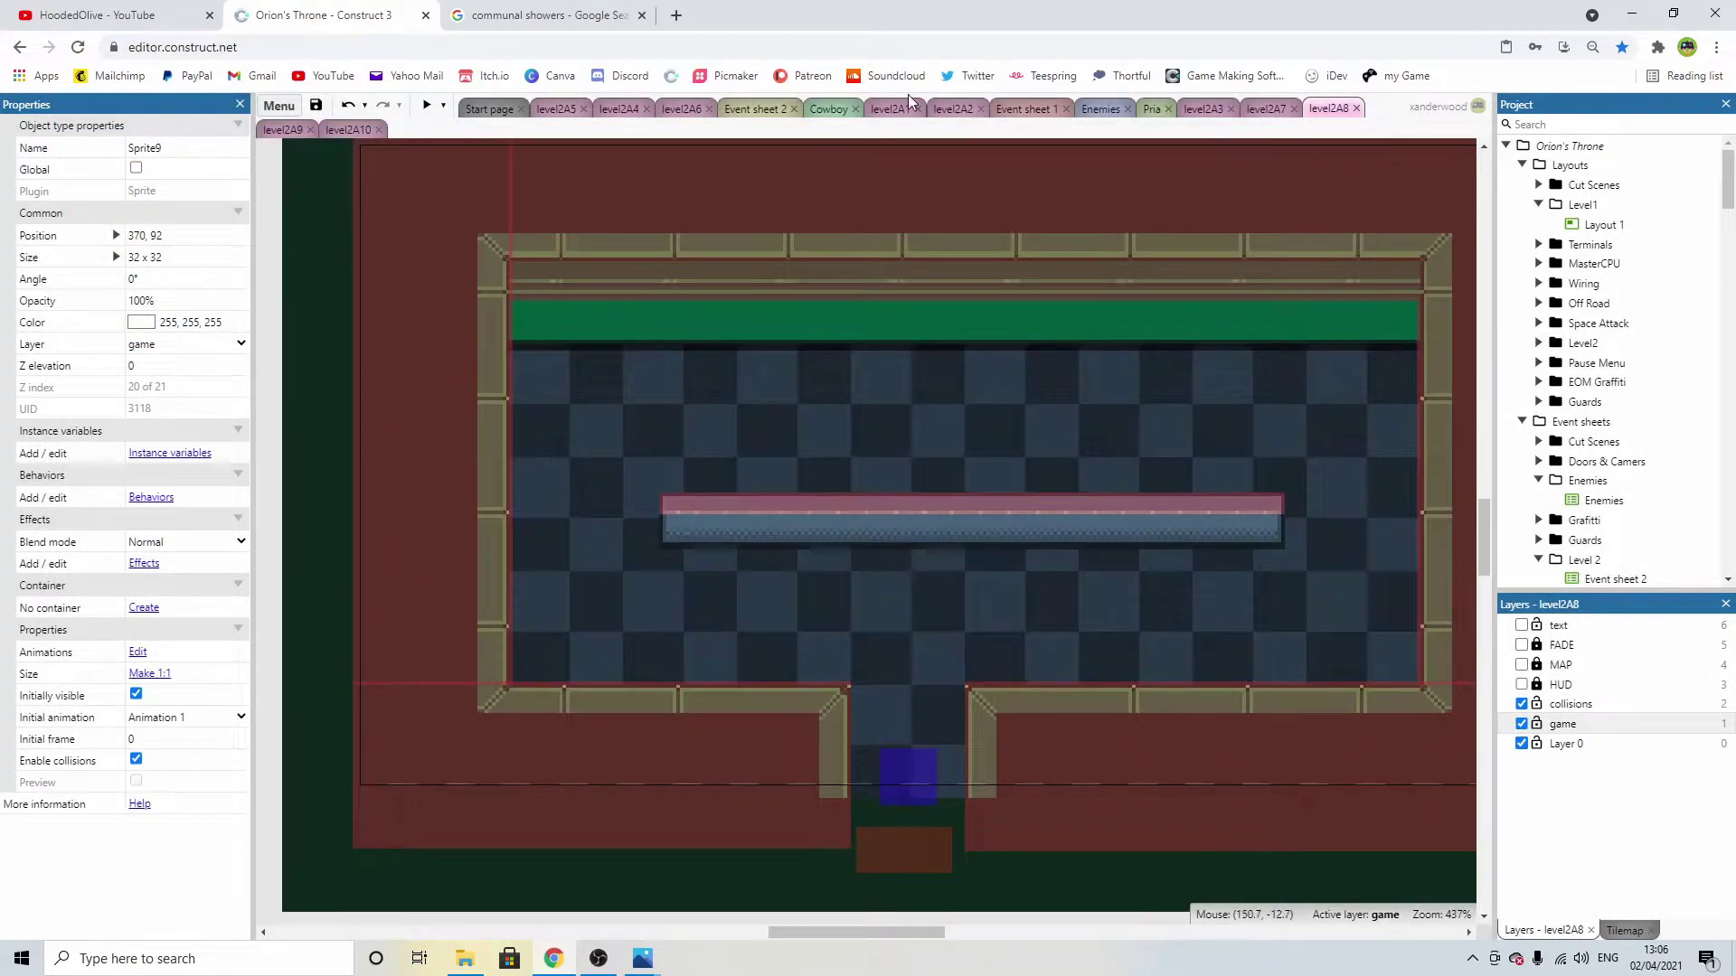
Check the level2A1 and level2A7 layouts for reference and place the new sprite at 244, 40 on level2A8's upper wall.
{"action": "left_click", "coordinate": [902, 106]}
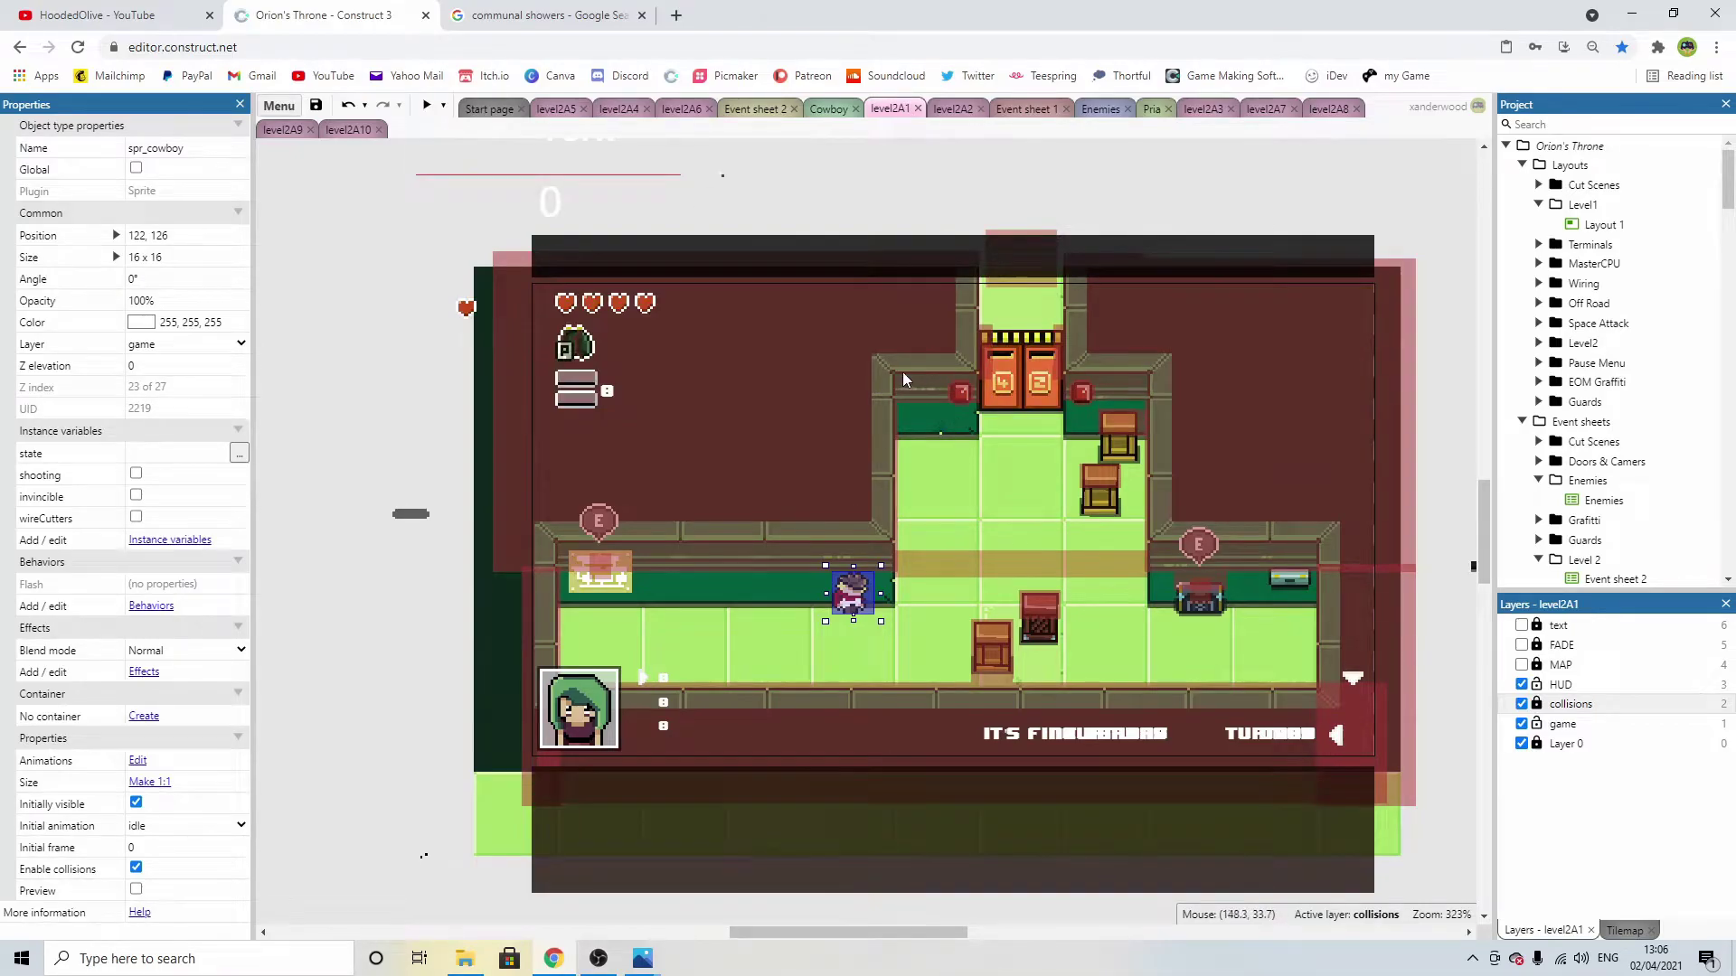
{"action": "scroll", "coordinate": [914, 362], "scroll_direction": "up", "scroll_amount": 8, "text": "ctrl"}
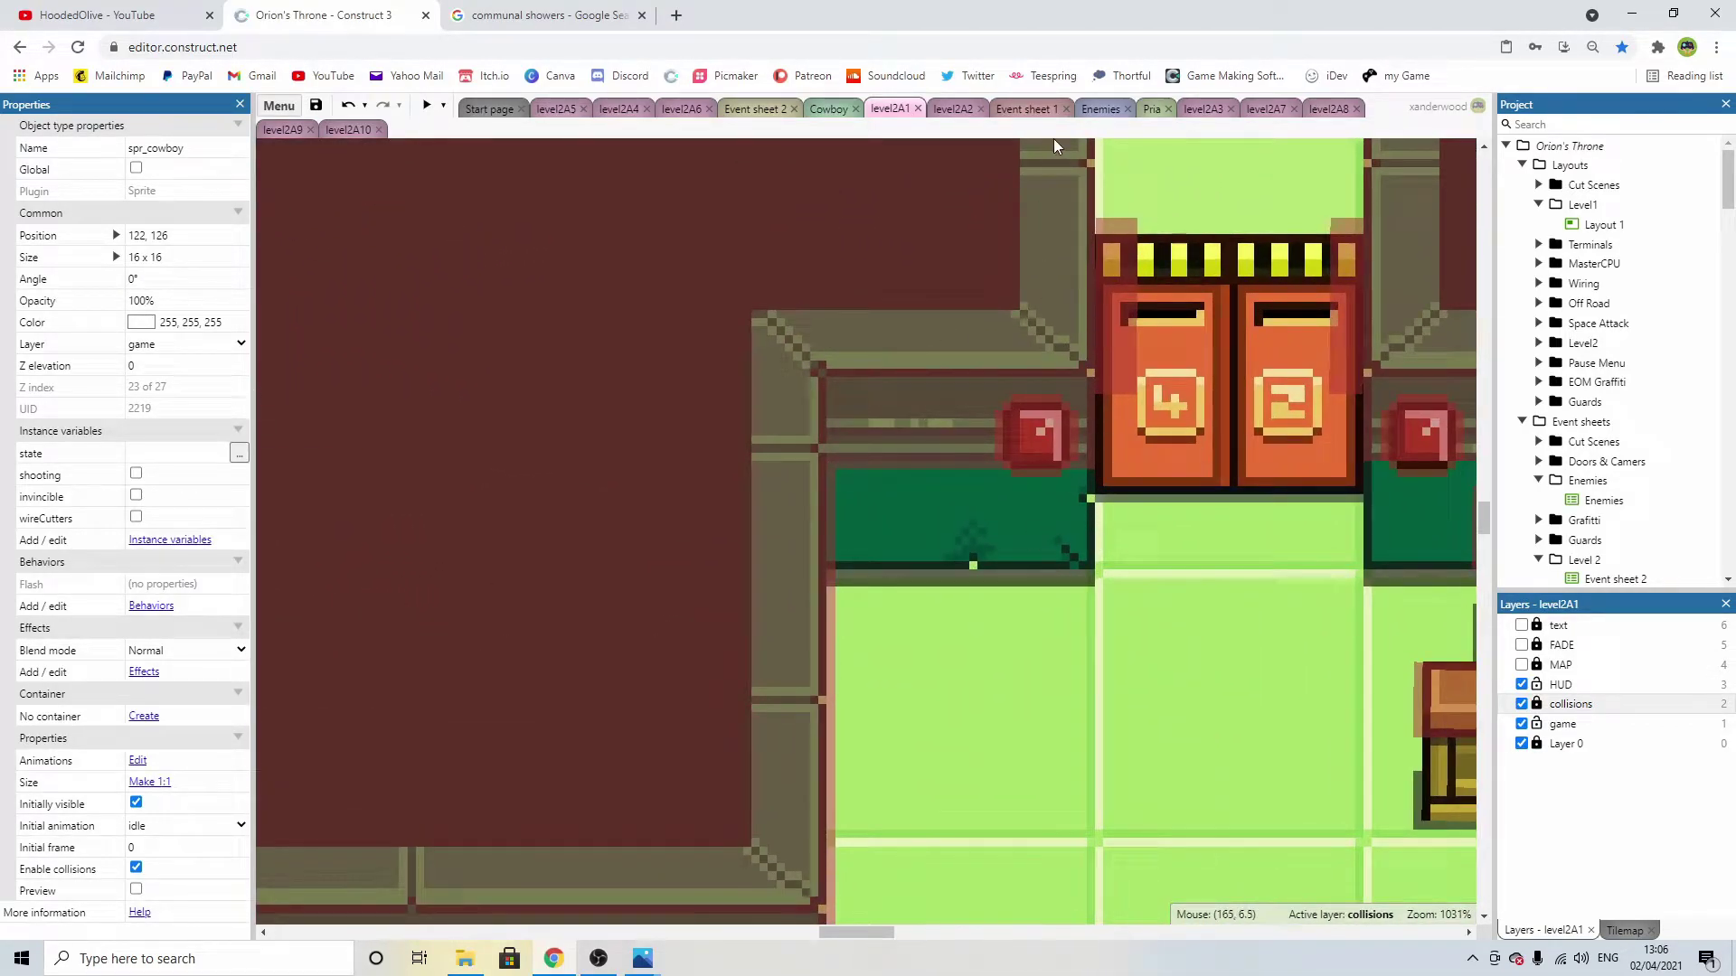
{"action": "left_click", "coordinate": [1263, 112]}
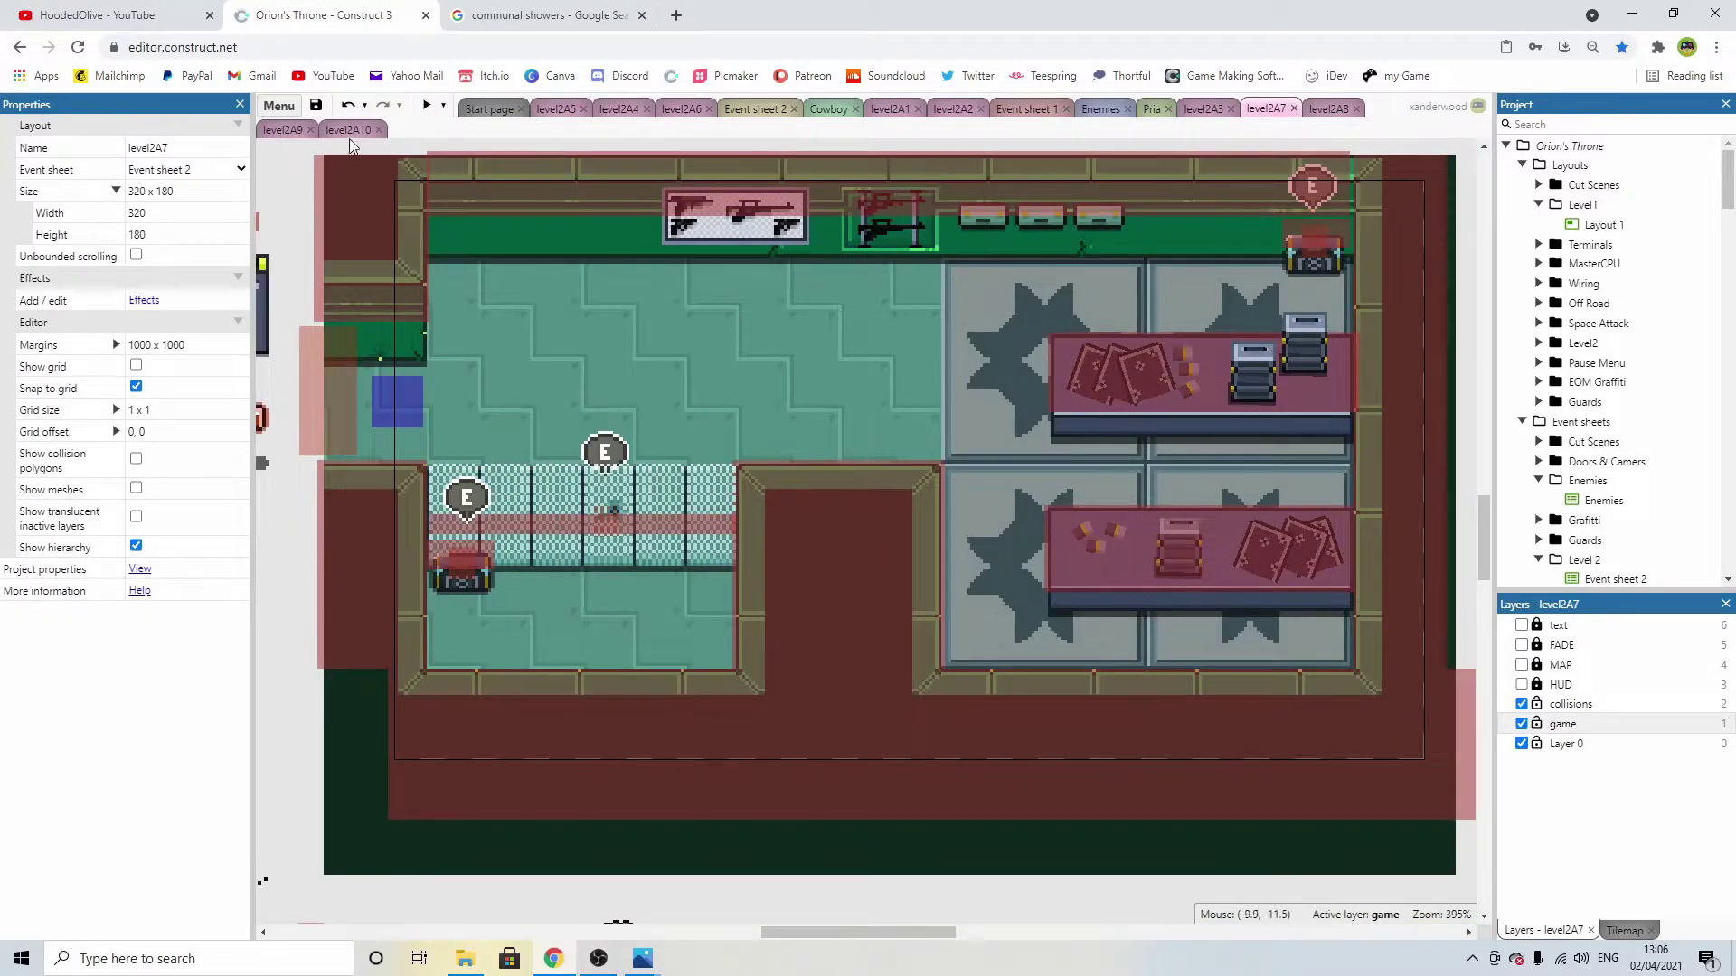
{"action": "left_click", "coordinate": [1328, 108]}
{"action": "left_click_drag", "start_coordinate": [1340, 461], "coordinate": [994, 342]}
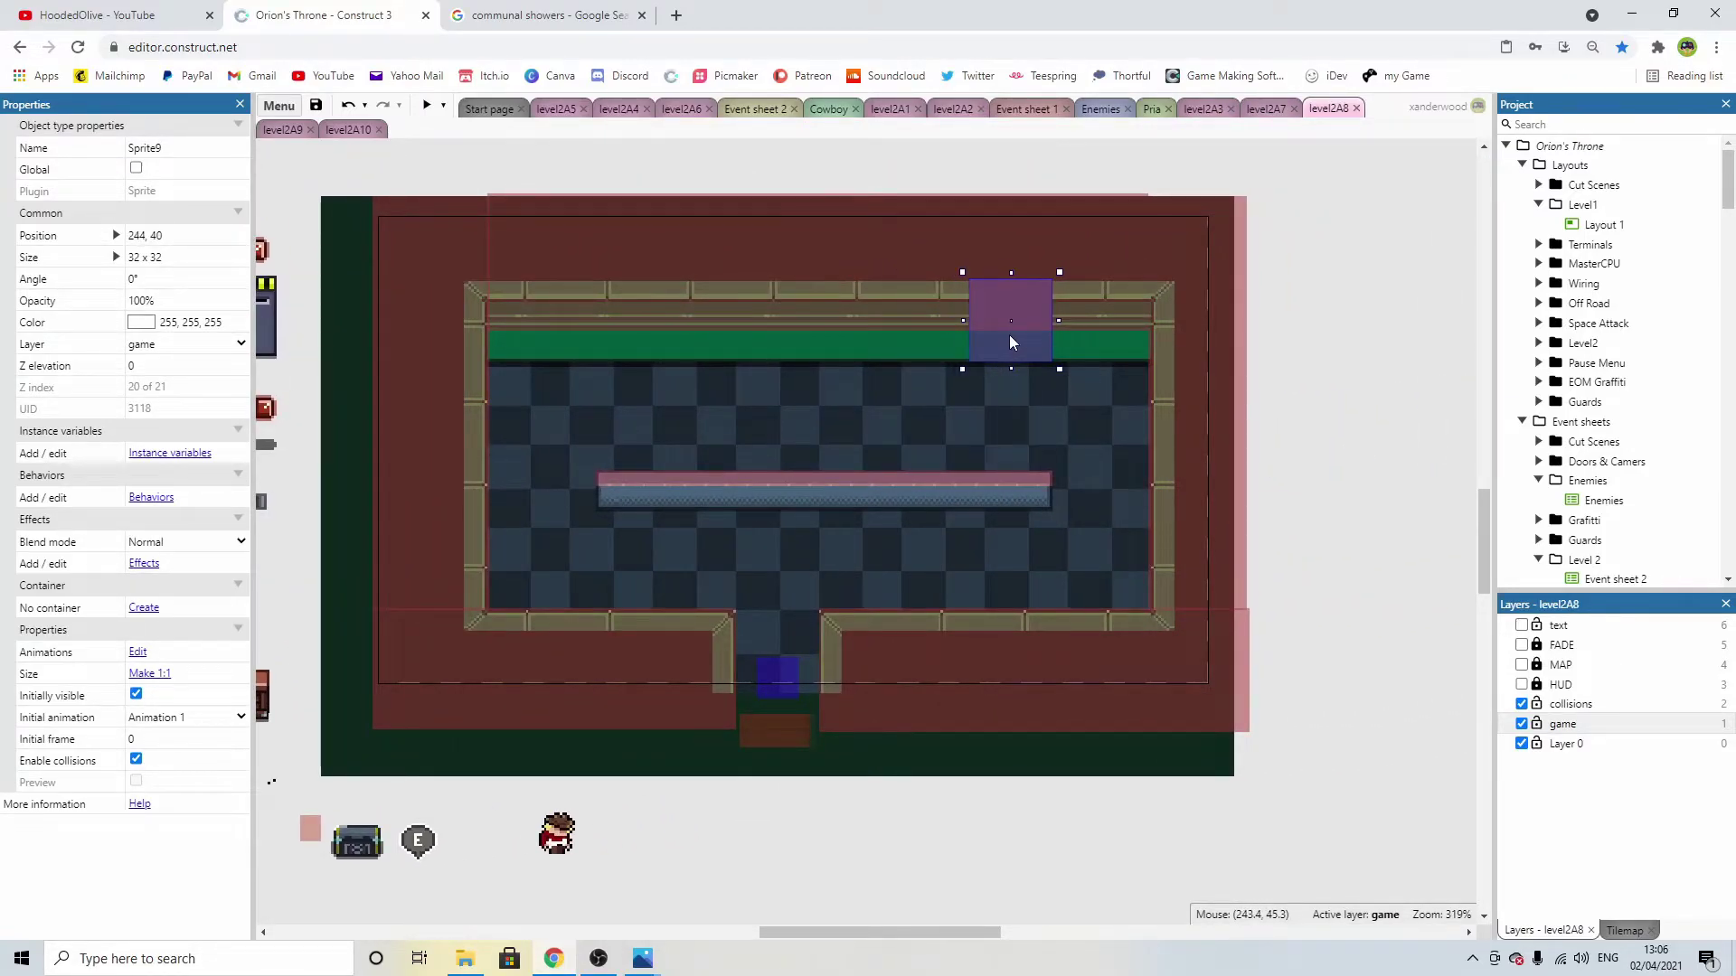
Draw a lighter blue (48, 68, 82) band along the sprite image's top edge, extending slightly down at both corners.
{"action": "double_click", "coordinate": [1011, 342]}
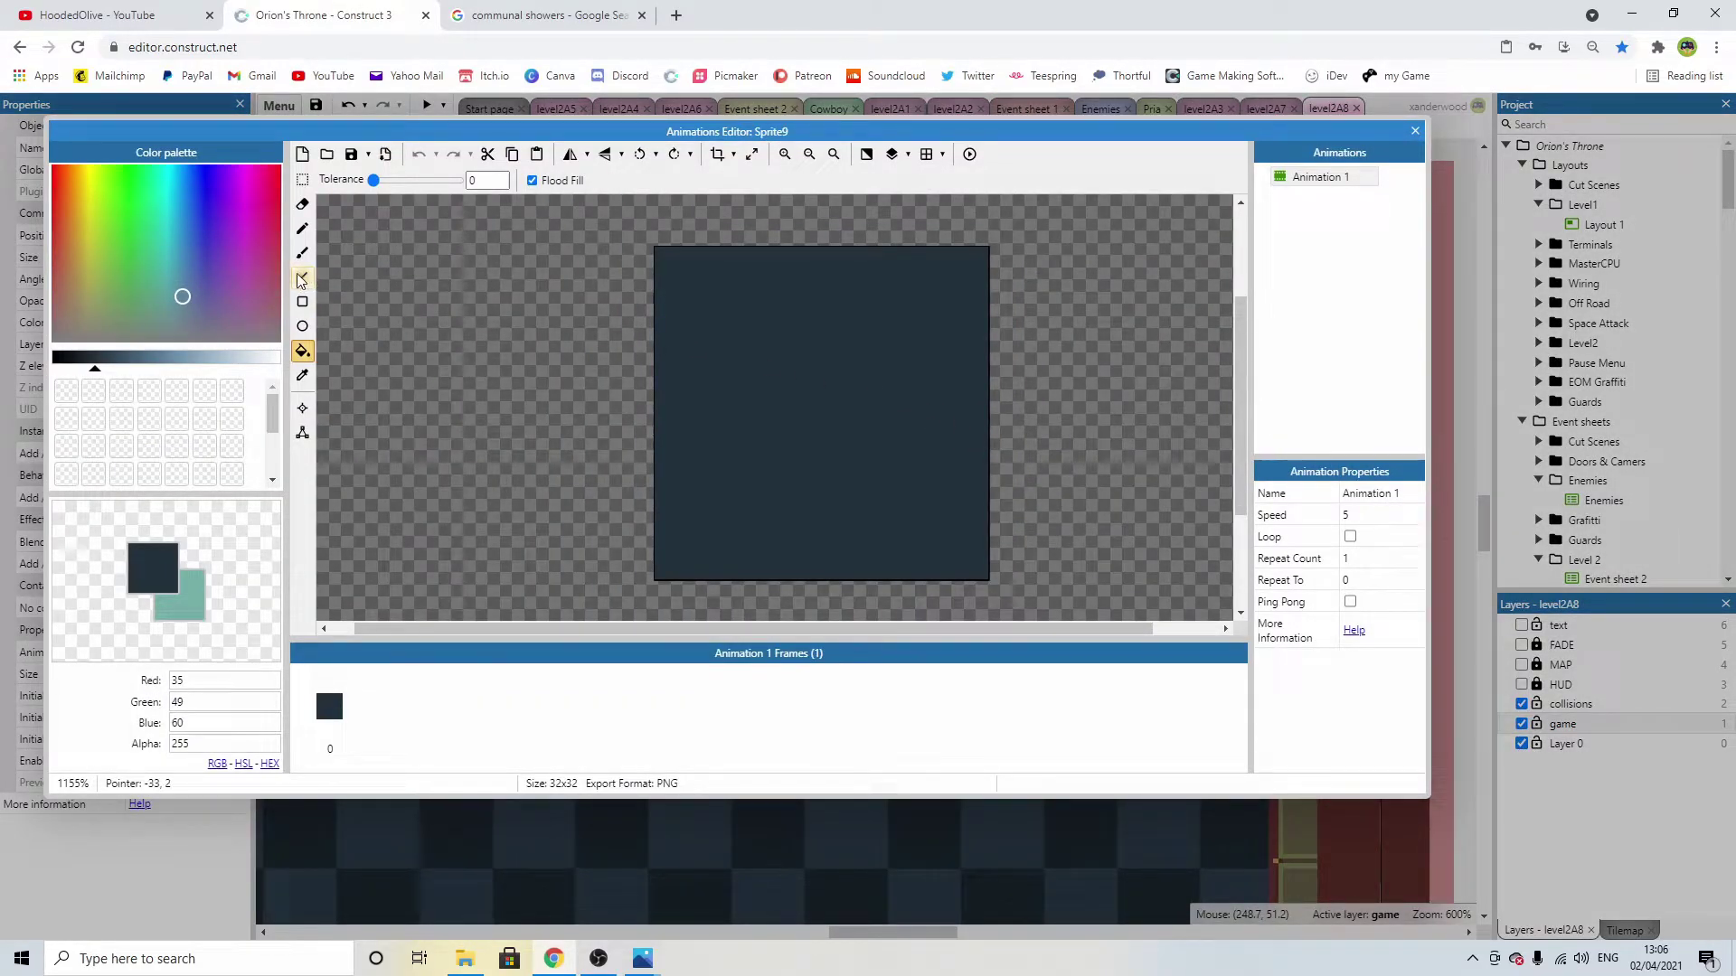
{"action": "left_click", "coordinate": [111, 364]}
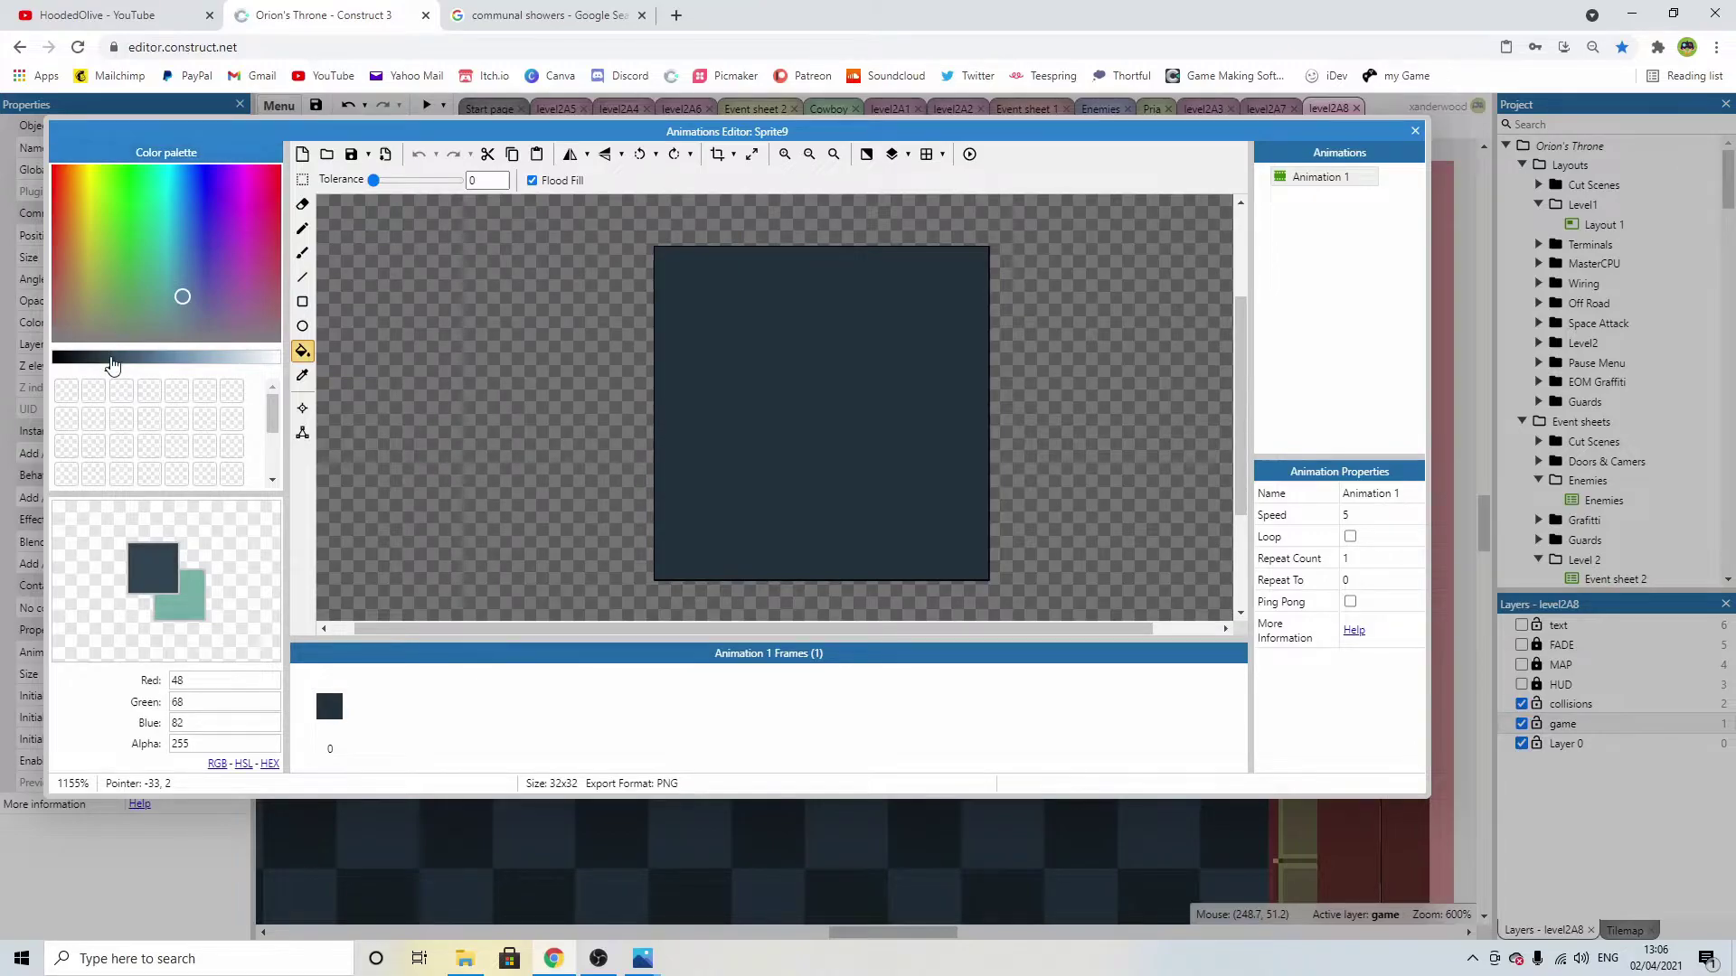
{"action": "left_click", "coordinate": [301, 277]}
{"action": "left_click_drag", "start_coordinate": [665, 260], "coordinate": [979, 261]}
{"action": "mouse_move", "coordinate": [655, 264]}
{"action": "left_mouse_down"}
{"action": "mouse_move", "coordinate": [979, 263]}
{"action": "mouse_move", "coordinate": [665, 272]}
{"action": "left_mouse_up"}
{"action": "left_click_drag", "start_coordinate": [970, 273], "coordinate": [981, 309]}
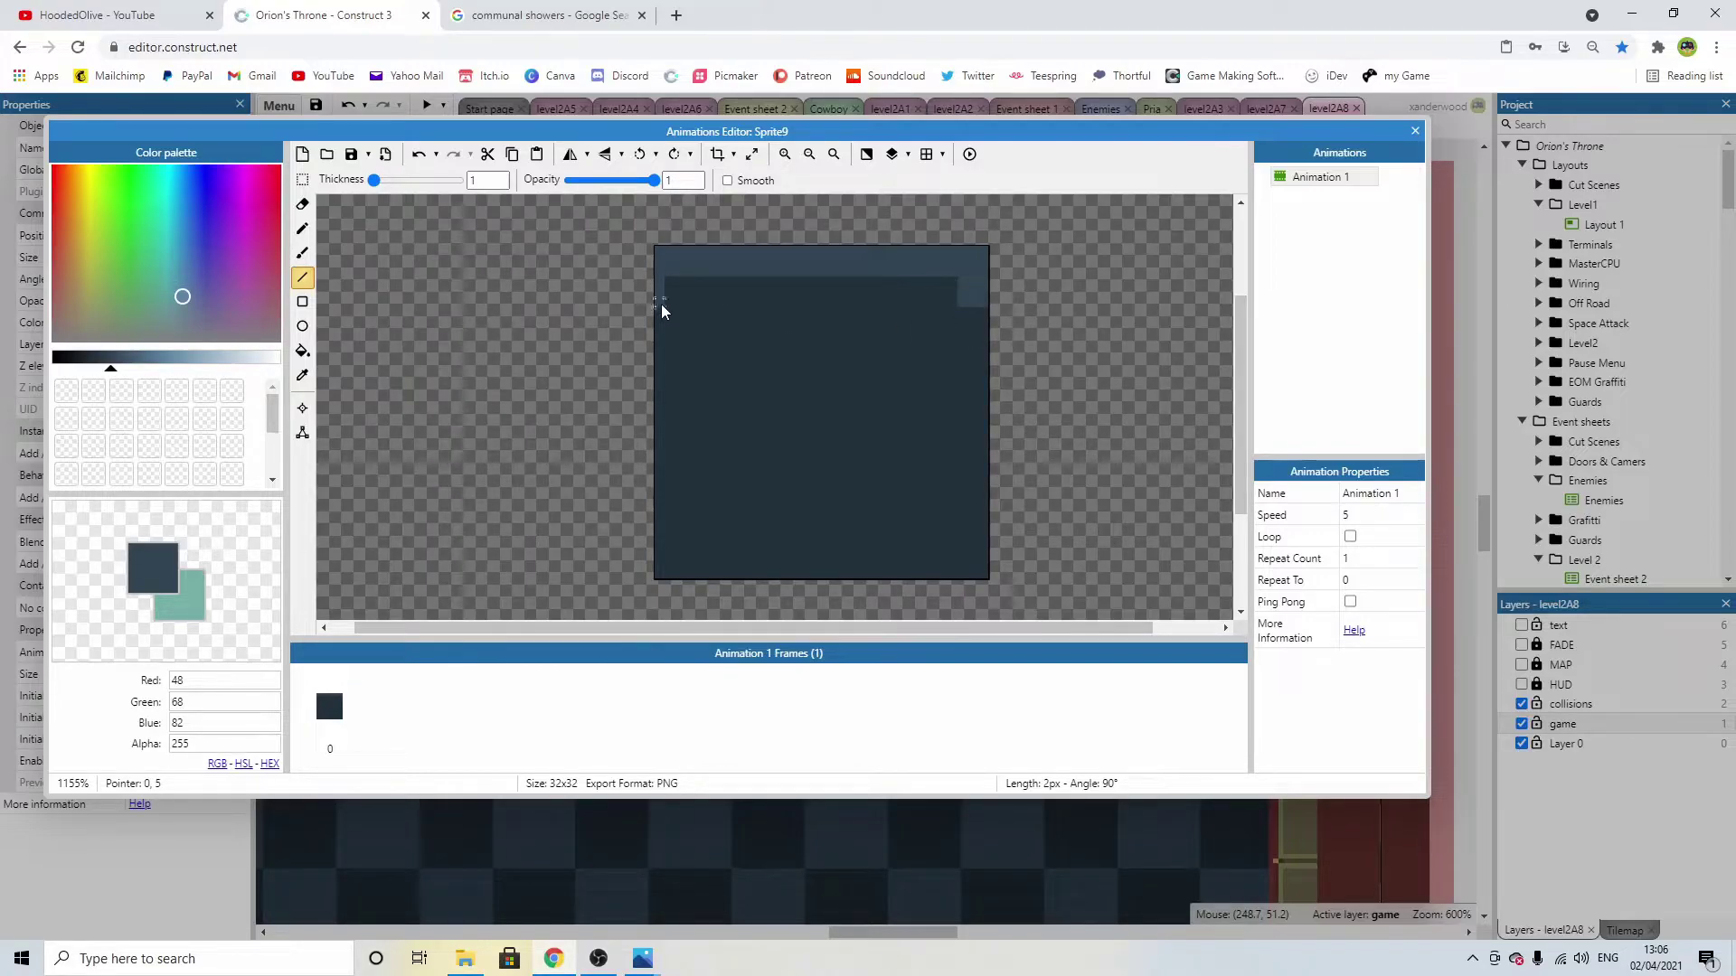
{"action": "mouse_move", "coordinate": [675, 279]}
{"action": "left_mouse_down"}
{"action": "mouse_move", "coordinate": [666, 300]}
{"action": "mouse_move", "coordinate": [669, 283]}
{"action": "left_mouse_up"}
Outline the sprite's inner opening with one-pixel lines in darker blue (27, 37, 46) down both sides and beneath the top band.
{"action": "left_click", "coordinate": [302, 376]}
{"action": "left_click", "coordinate": [710, 353]}
{"action": "left_click_drag", "start_coordinate": [95, 368], "coordinate": [84, 368]}
{"action": "left_click", "coordinate": [302, 276]}
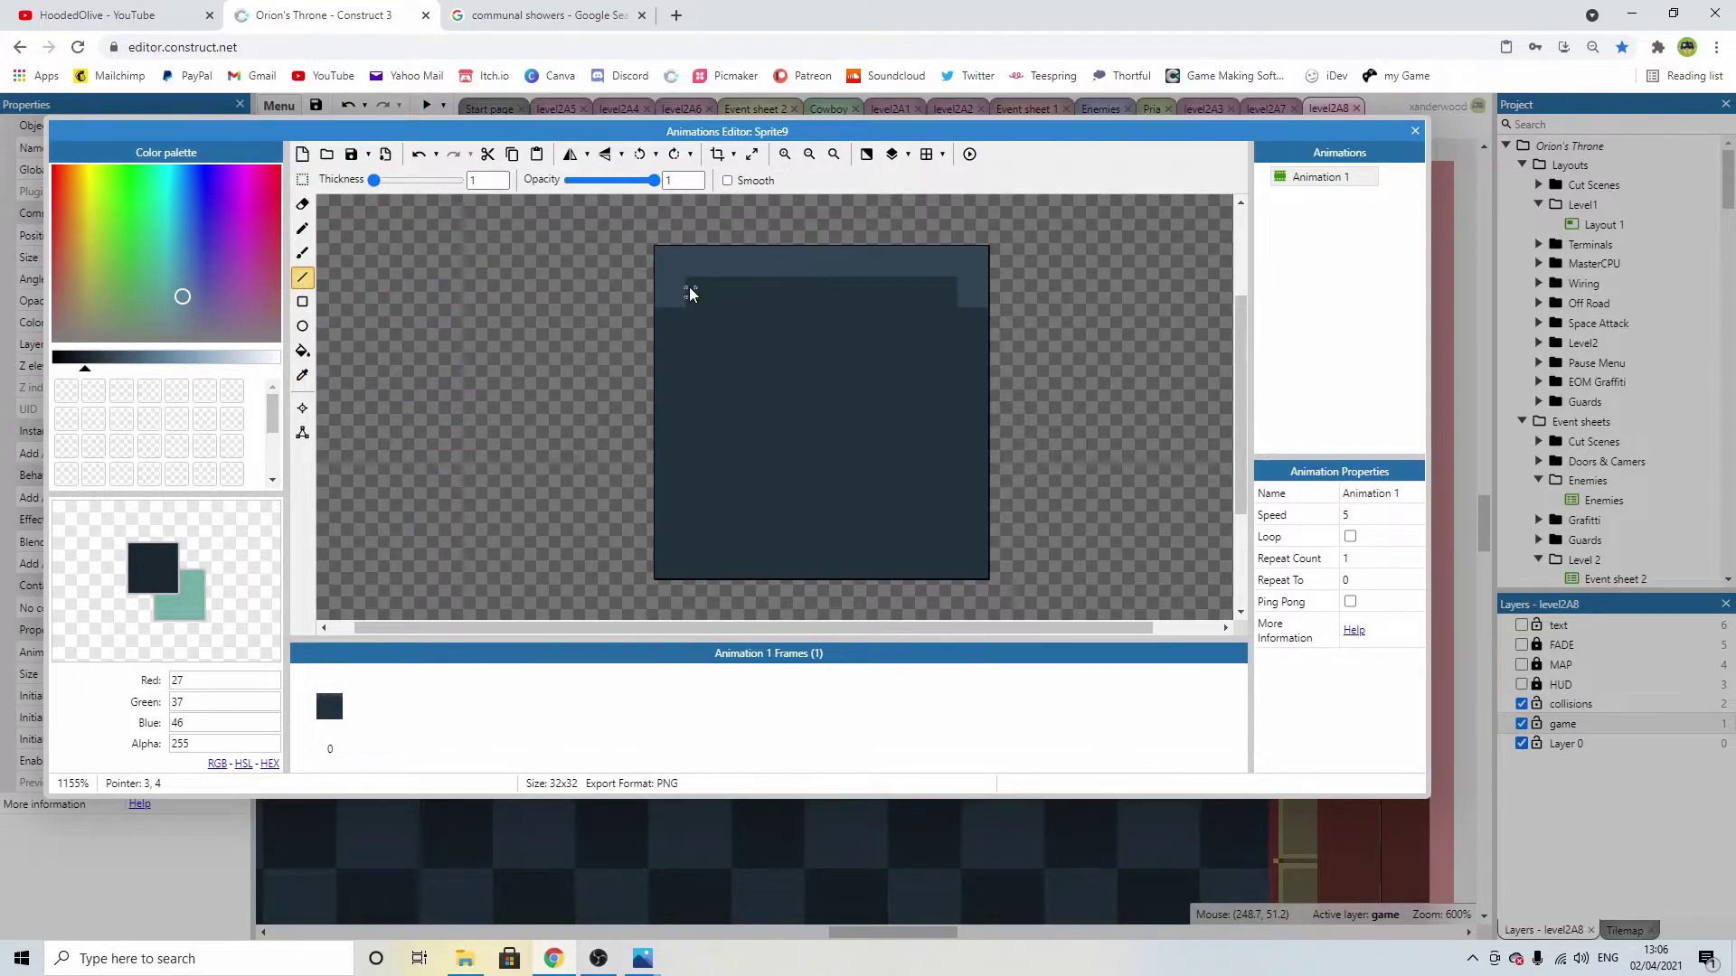
{"action": "left_click_drag", "start_coordinate": [689, 284], "coordinate": [694, 579]}
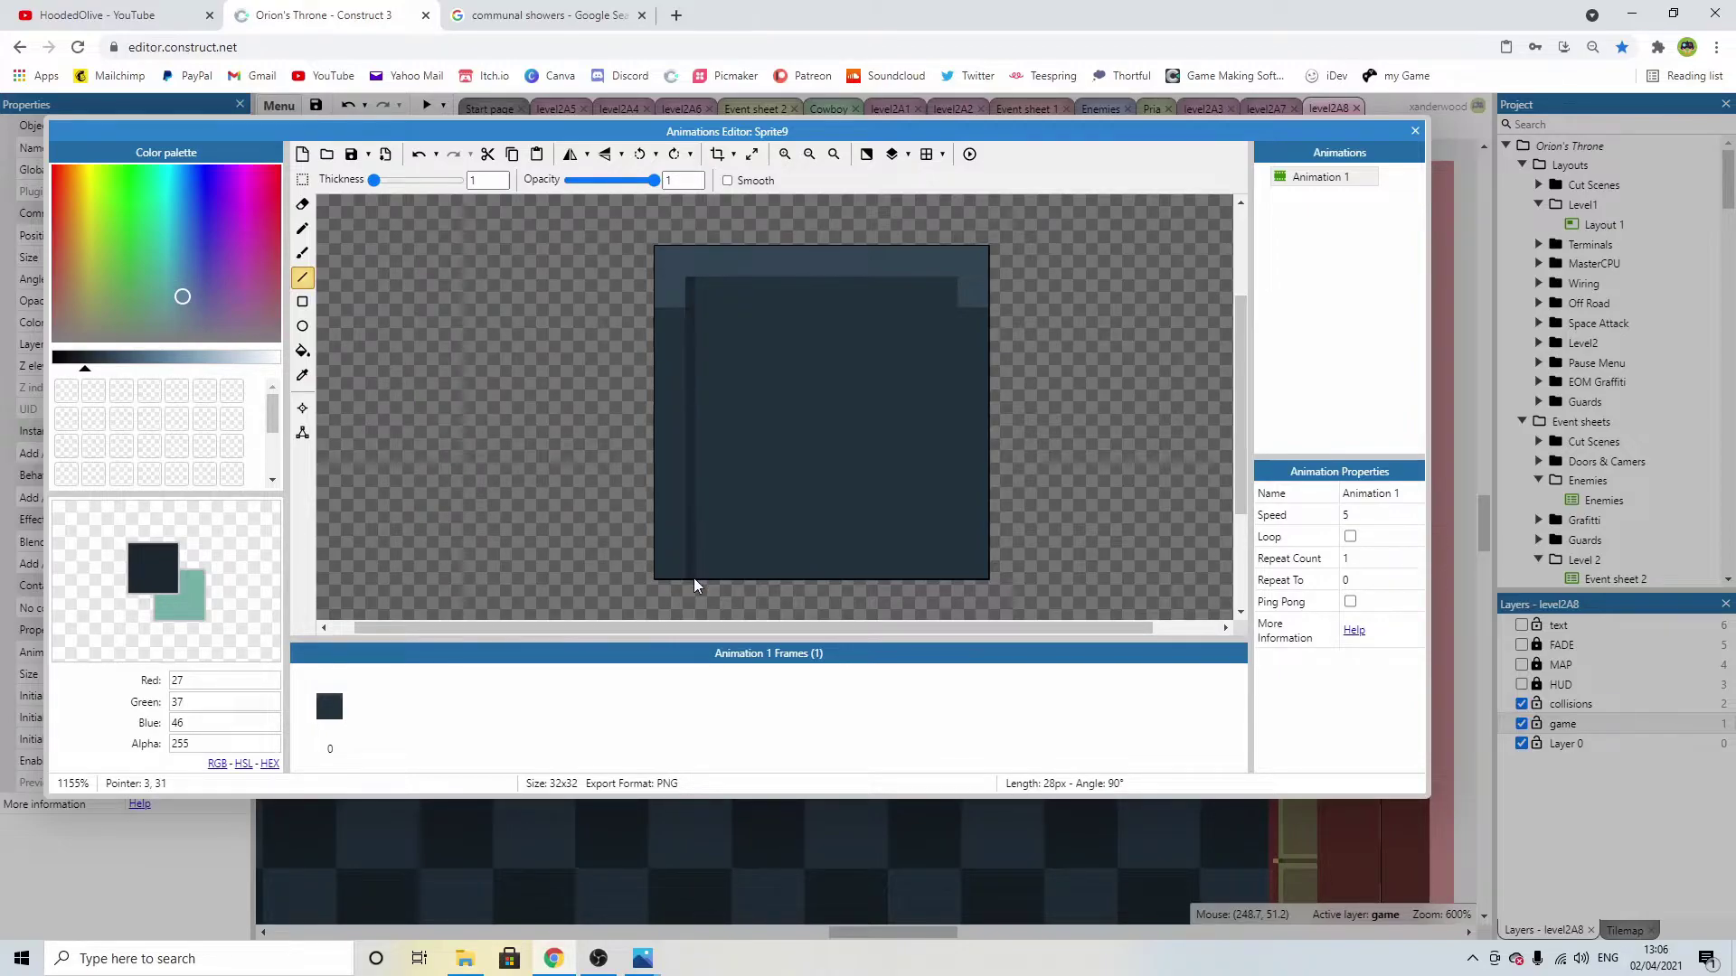
{"action": "left_click_drag", "start_coordinate": [700, 283], "coordinate": [831, 286]}
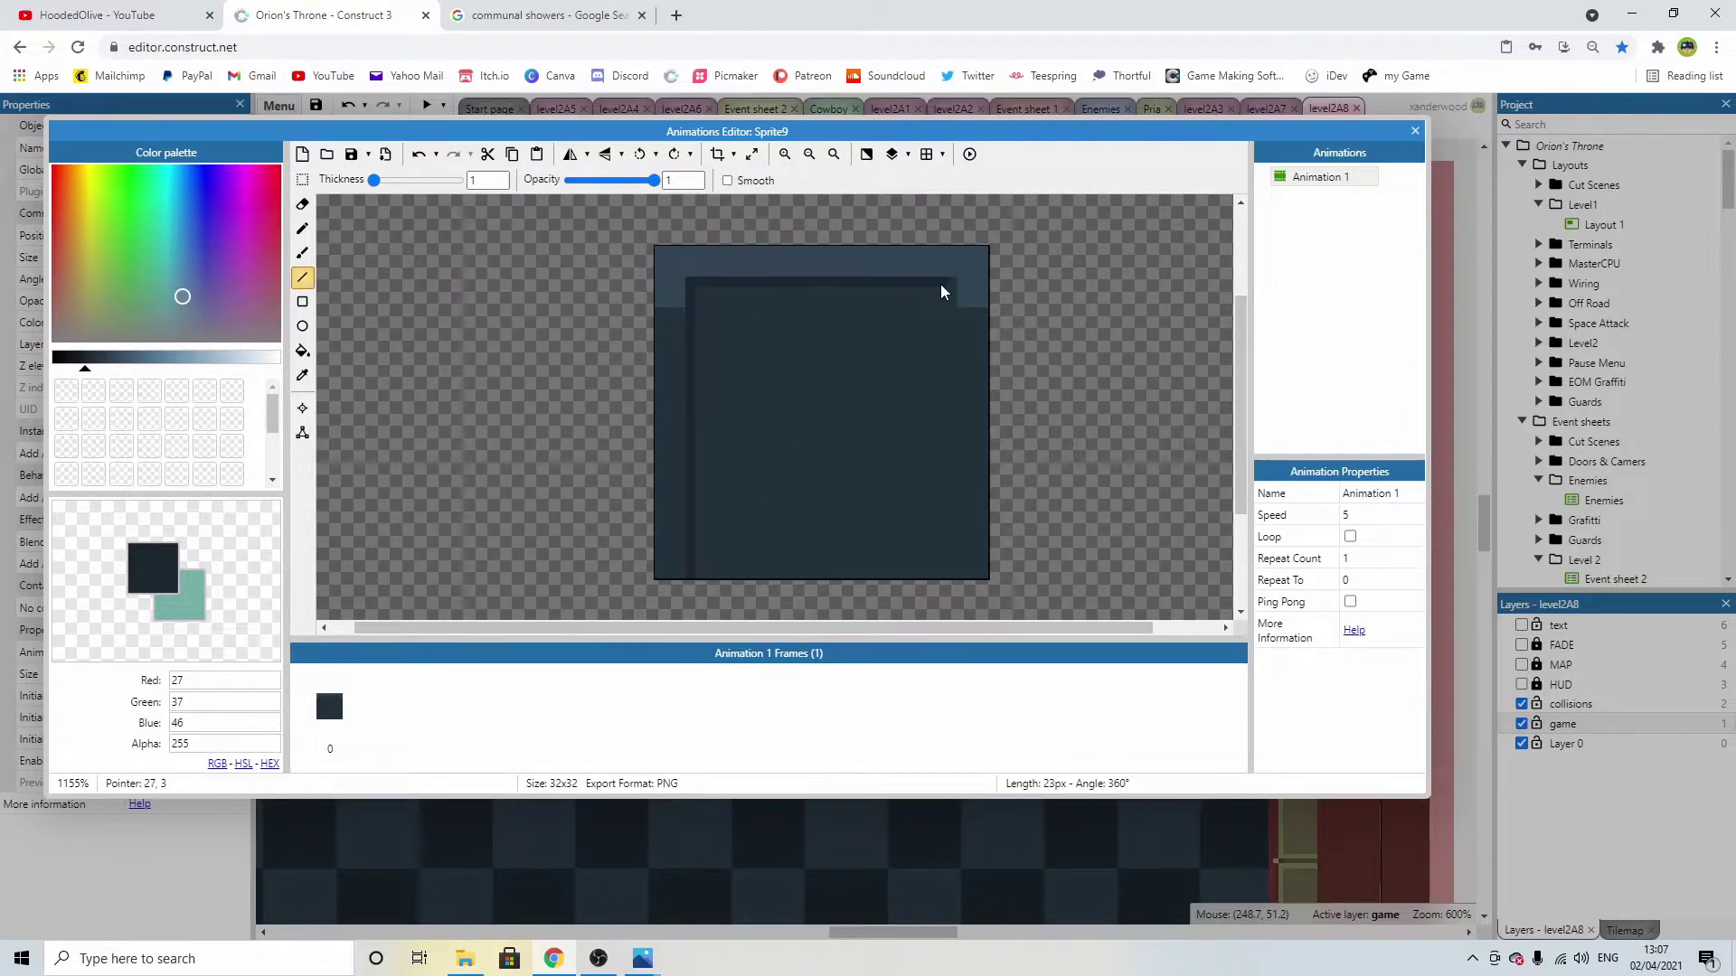
{"action": "left_click_drag", "start_coordinate": [948, 288], "coordinate": [949, 411]}
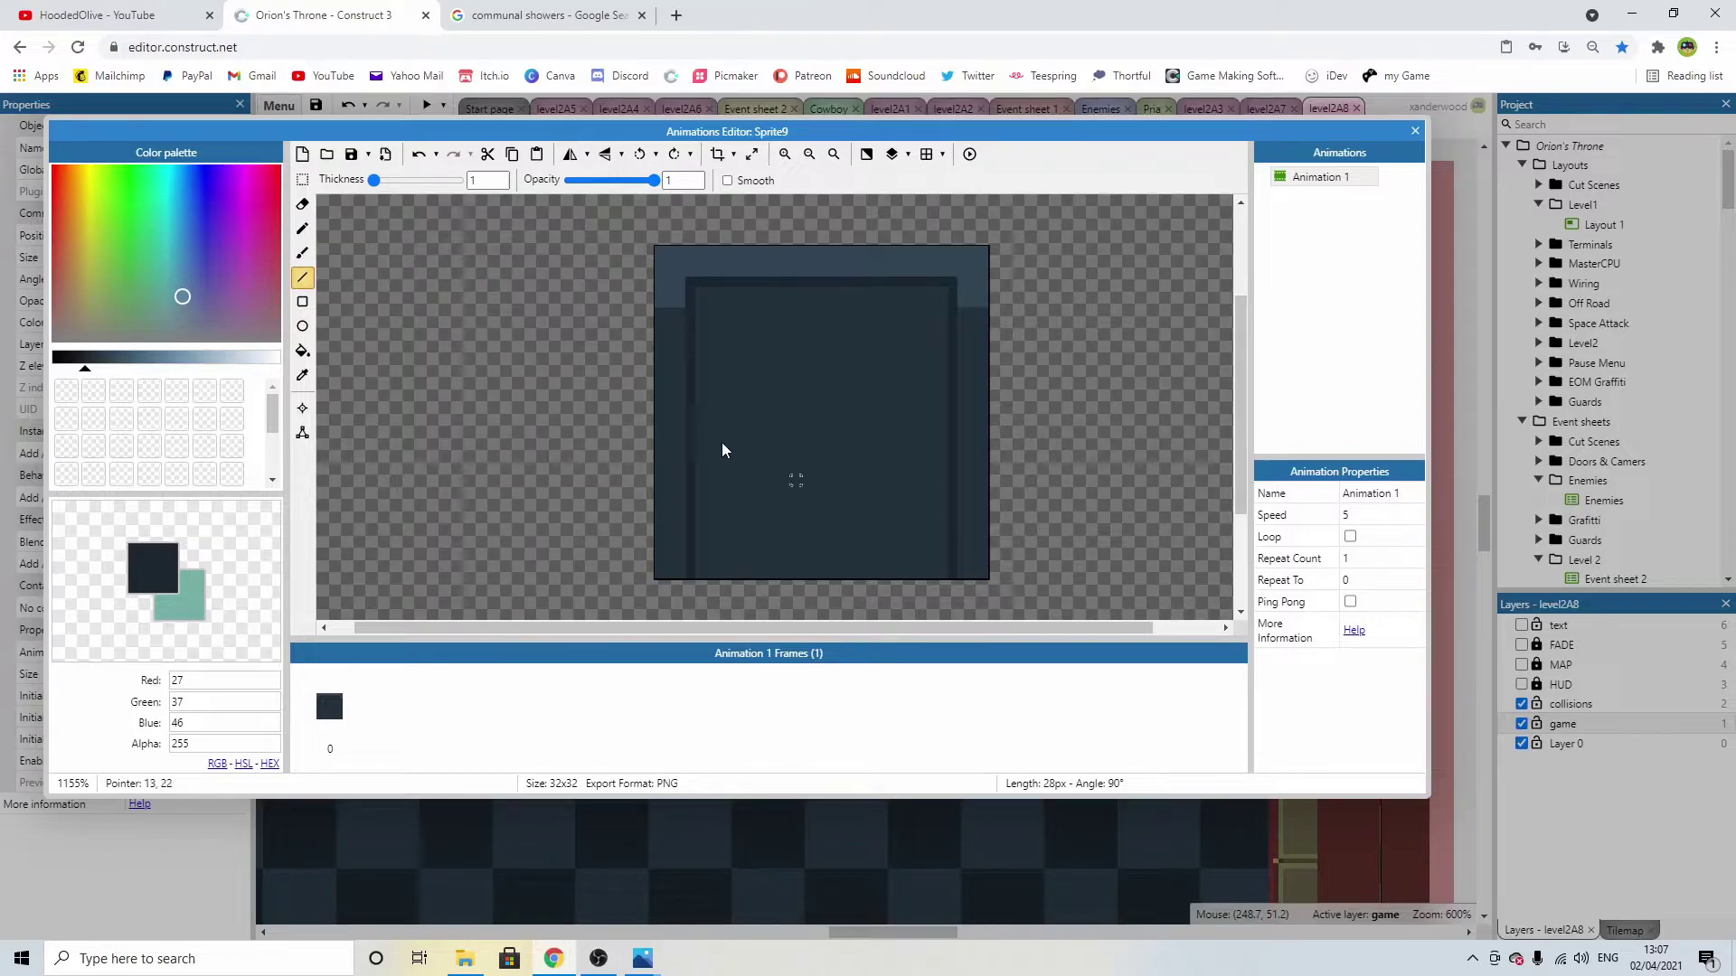
Fill the sprite's inner opening with dark blue (27, 37, 46) and line both of its inner sides in darker blue (19, 28, 34).
{"action": "left_click", "coordinate": [303, 353]}
{"action": "left_click", "coordinate": [831, 421]}
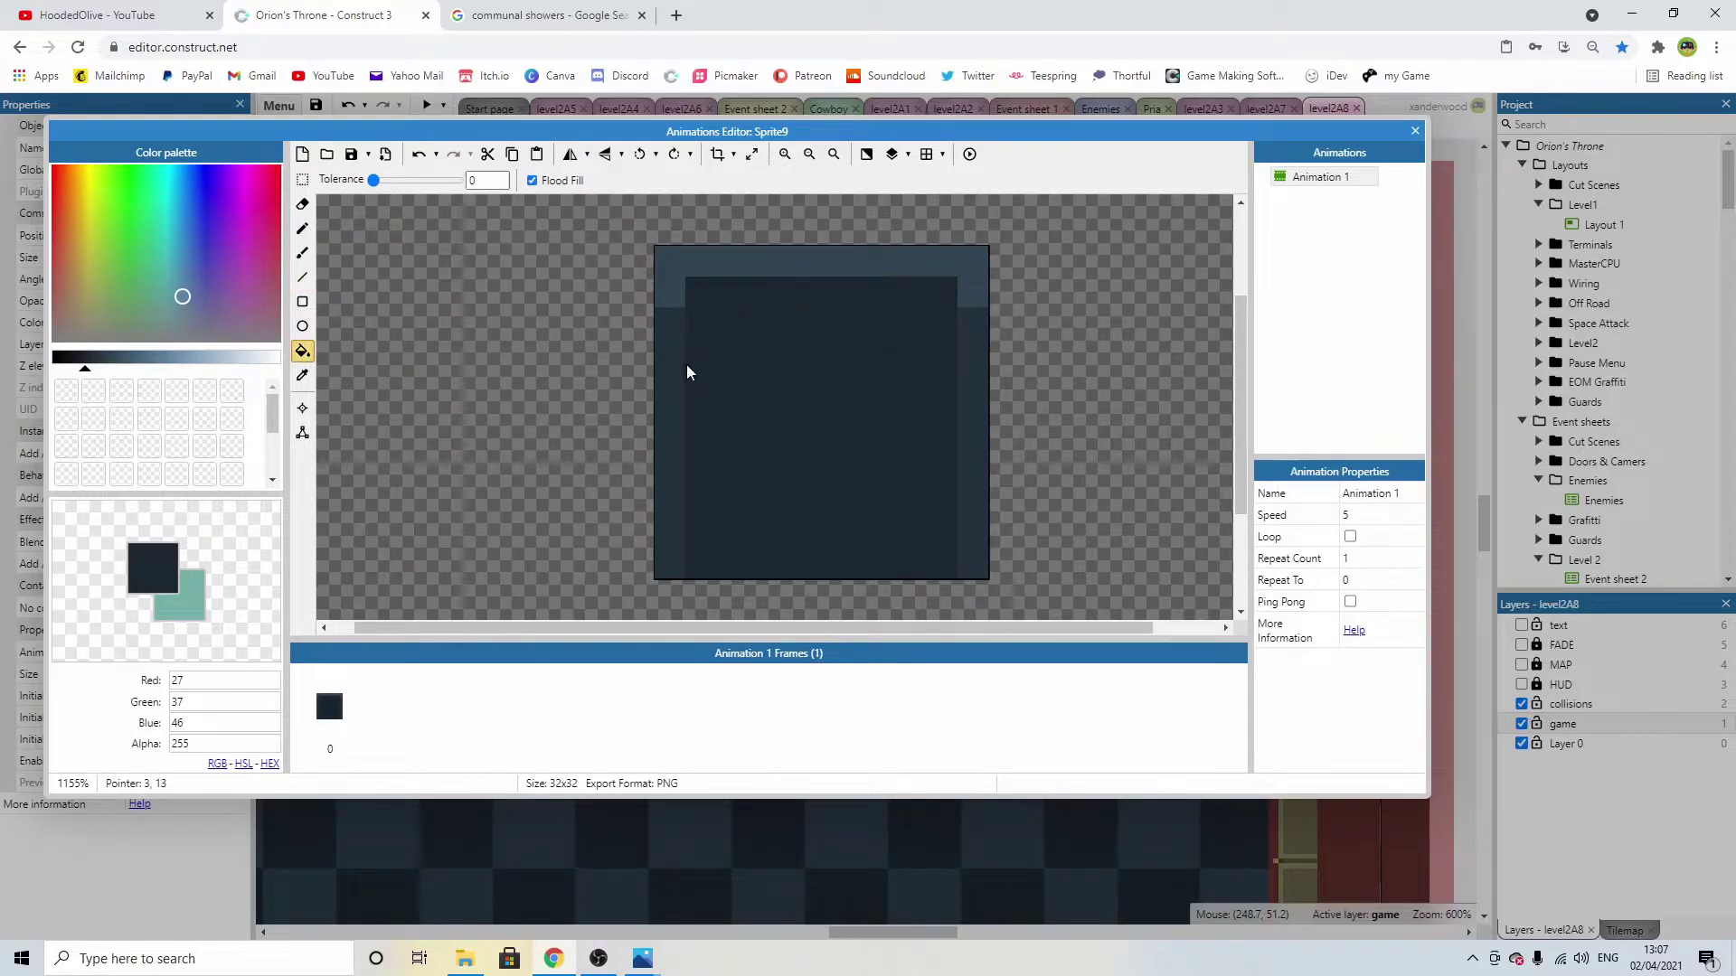
{"action": "left_click", "coordinate": [77, 358]}
{"action": "left_click", "coordinate": [303, 278]}
{"action": "left_click_drag", "start_coordinate": [697, 289], "coordinate": [691, 503]}
{"action": "left_click_drag", "start_coordinate": [962, 283], "coordinate": [949, 578]}
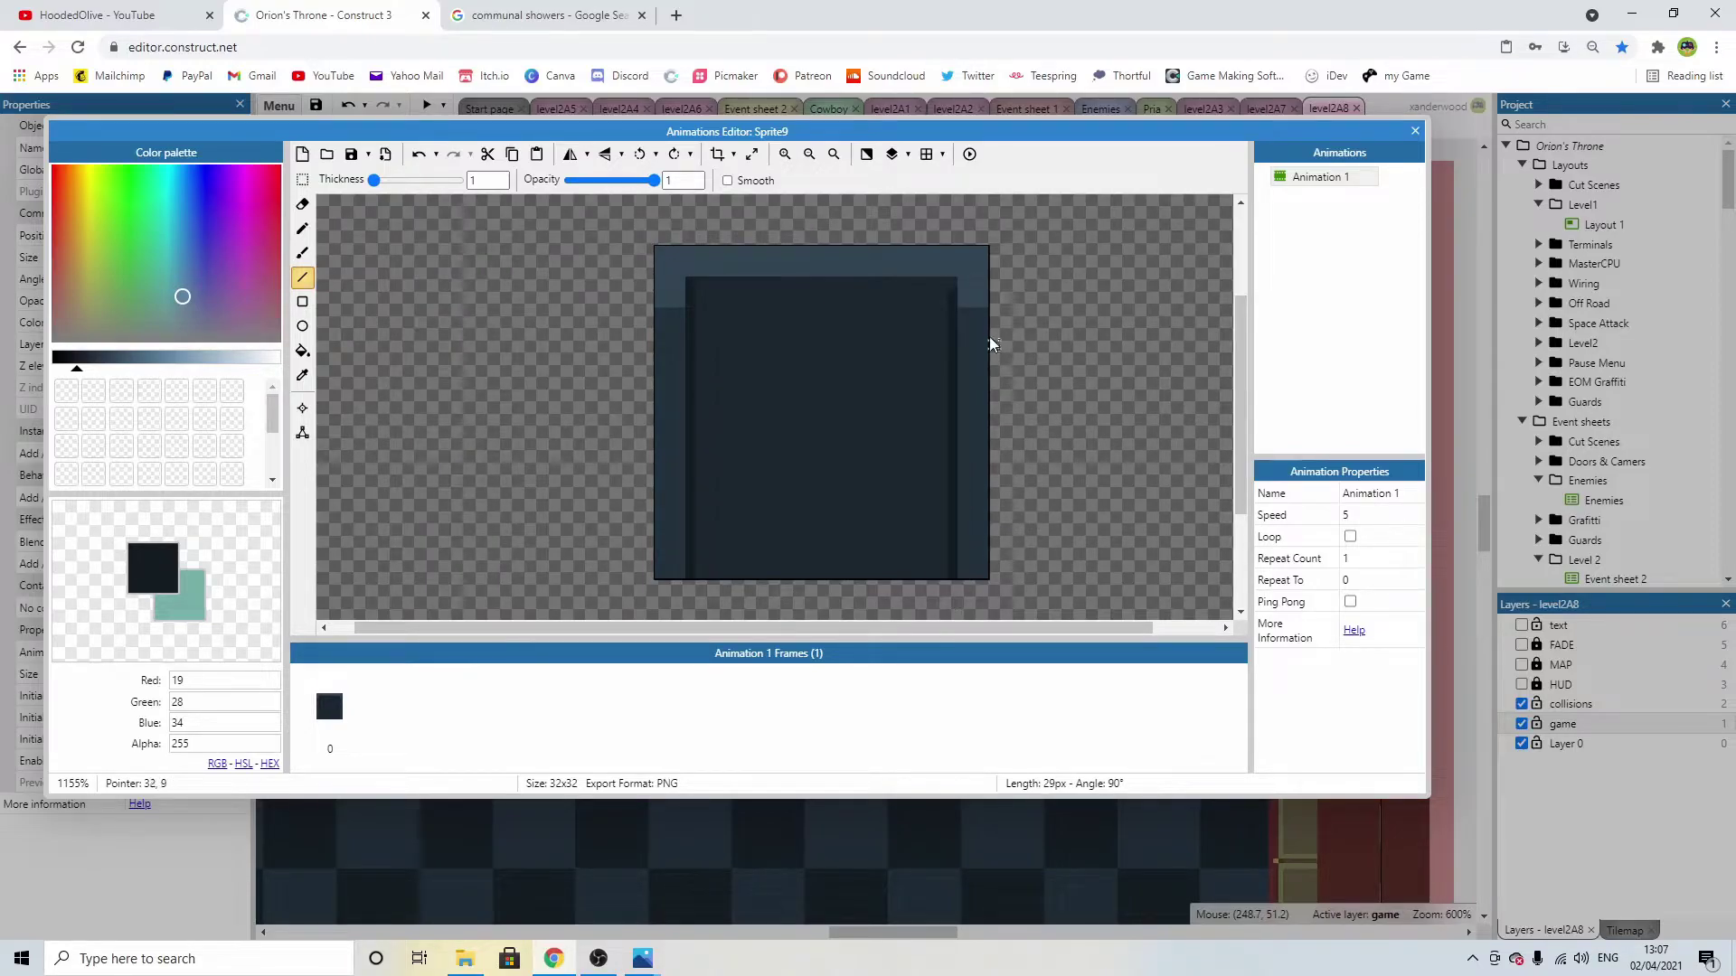
{"action": "left_click_drag", "start_coordinate": [925, 293], "coordinate": [925, 335]}
Draw one-pixel highlight lines in lighter blue (64, 90, 109) along the lower ends of the top band's two corners.
{"action": "left_click_drag", "start_coordinate": [111, 362], "coordinate": [129, 362]}
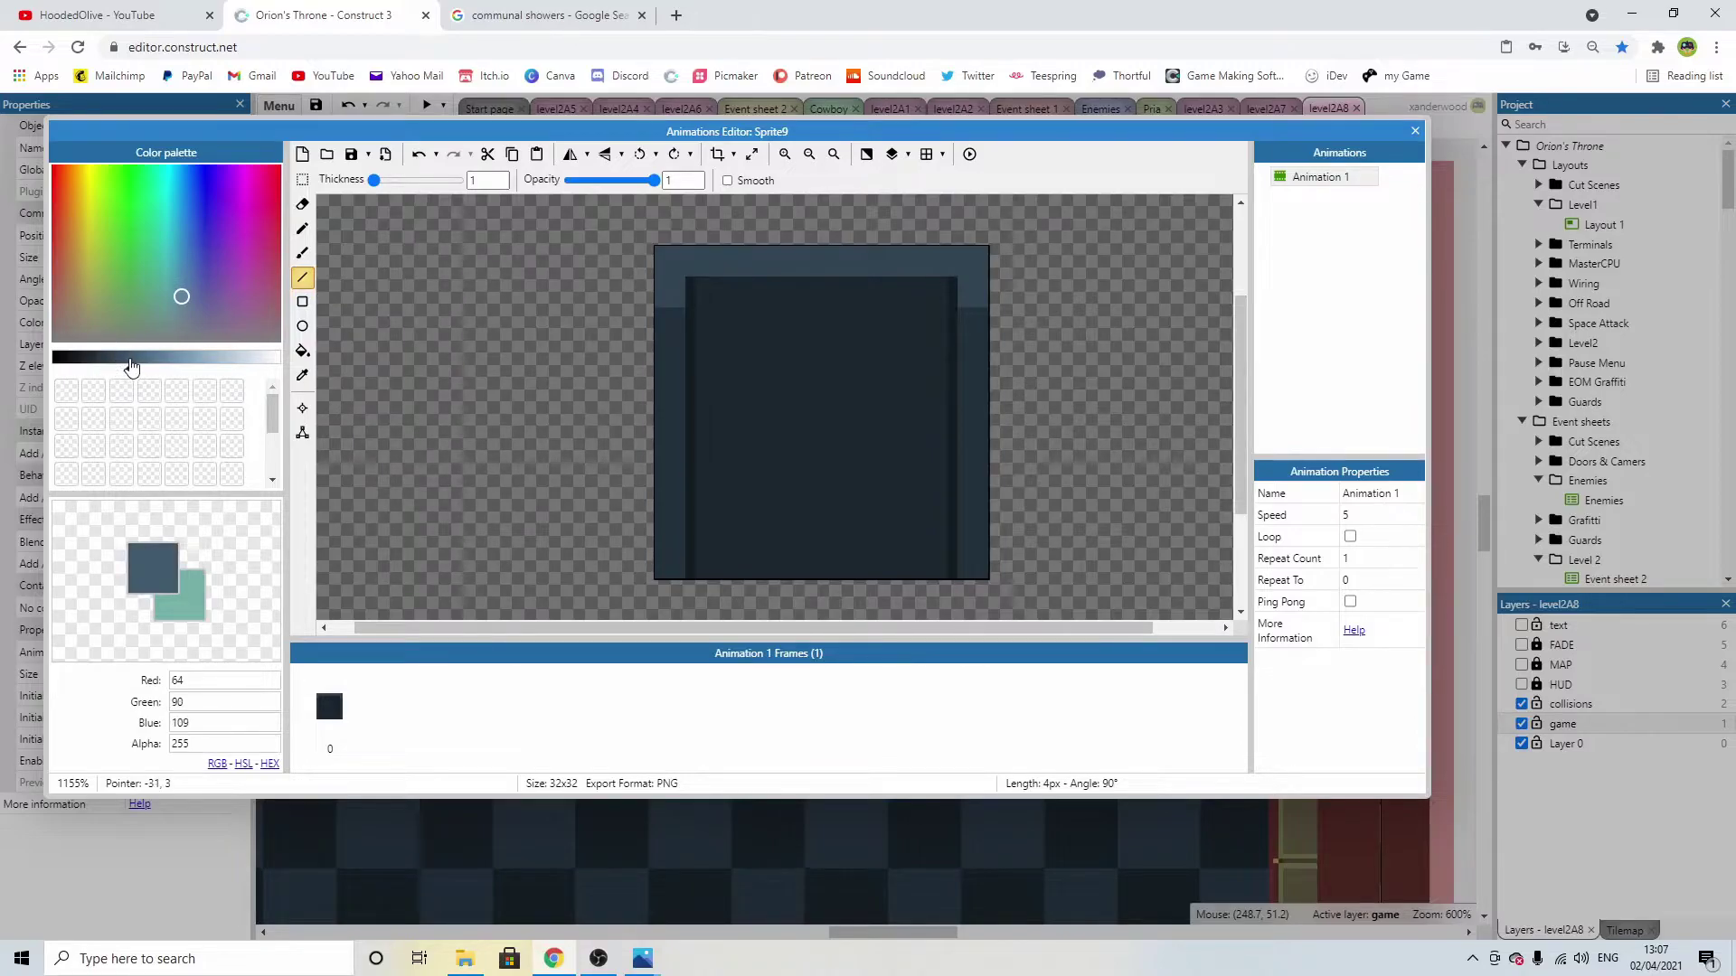
{"action": "left_click_drag", "start_coordinate": [654, 304], "coordinate": [676, 304]}
{"action": "left_click_drag", "start_coordinate": [956, 304], "coordinate": [980, 305]}
Draw one-pixel lines in dark blue (19, 28, 34) down both outer sides of the sprite below the corners.
{"action": "left_click_drag", "start_coordinate": [136, 362], "coordinate": [77, 362]}
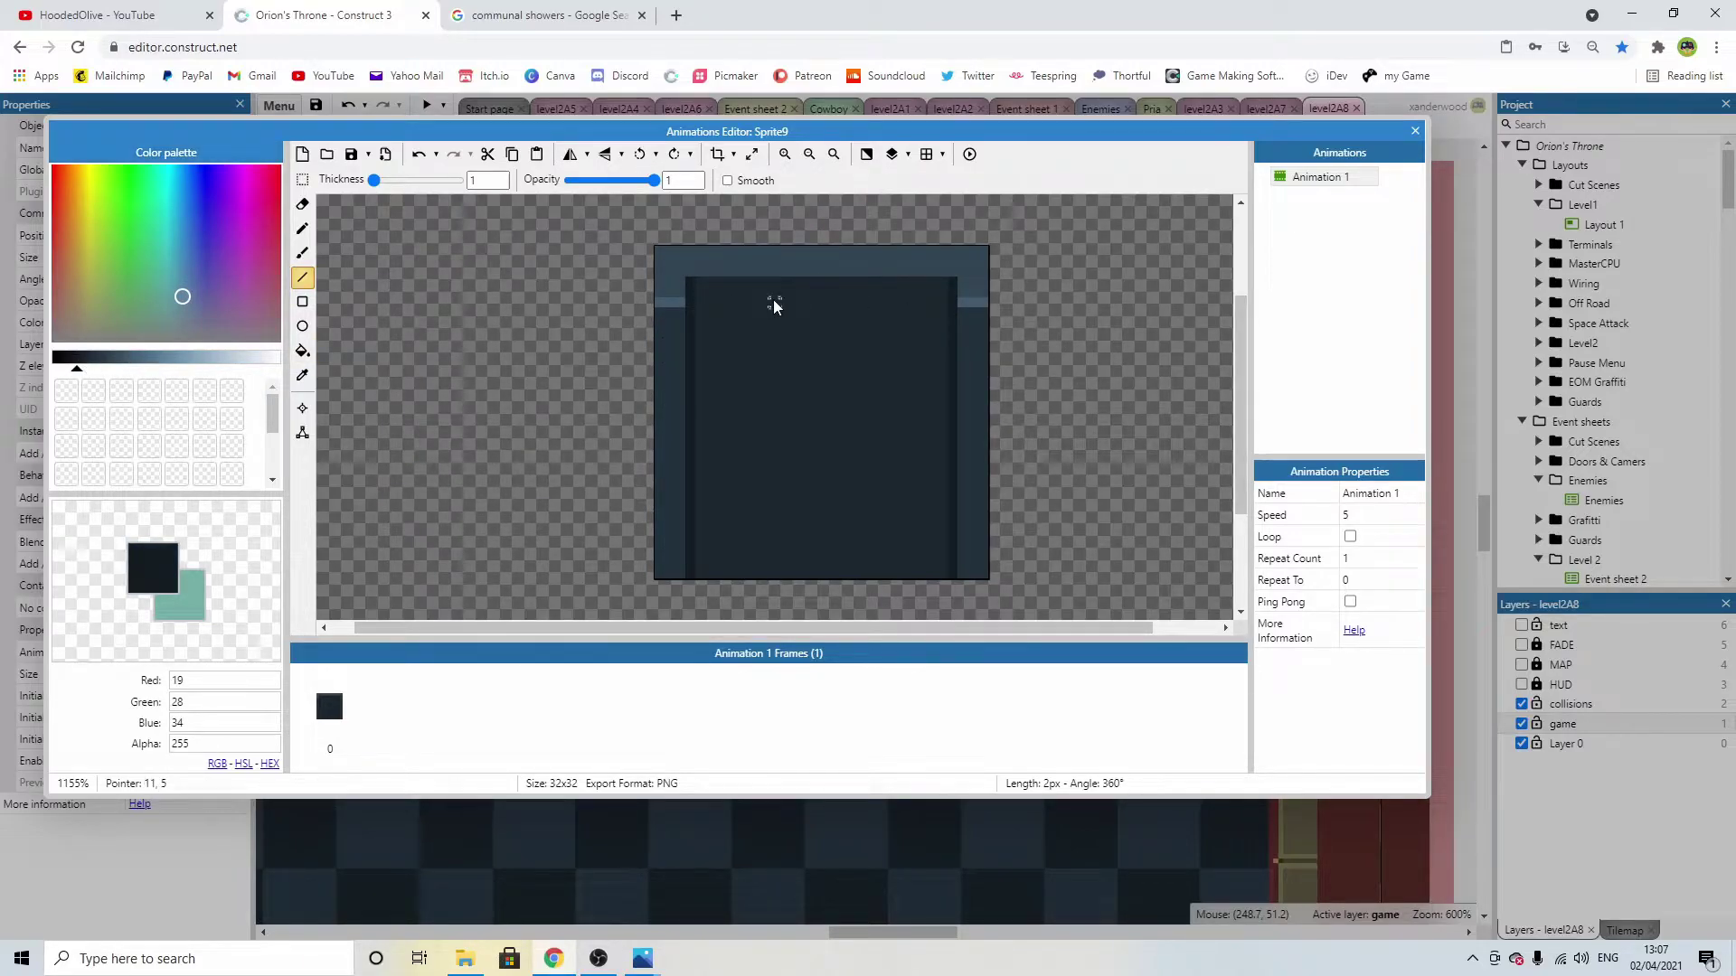
{"action": "left_click_drag", "start_coordinate": [651, 315], "coordinate": [664, 575]}
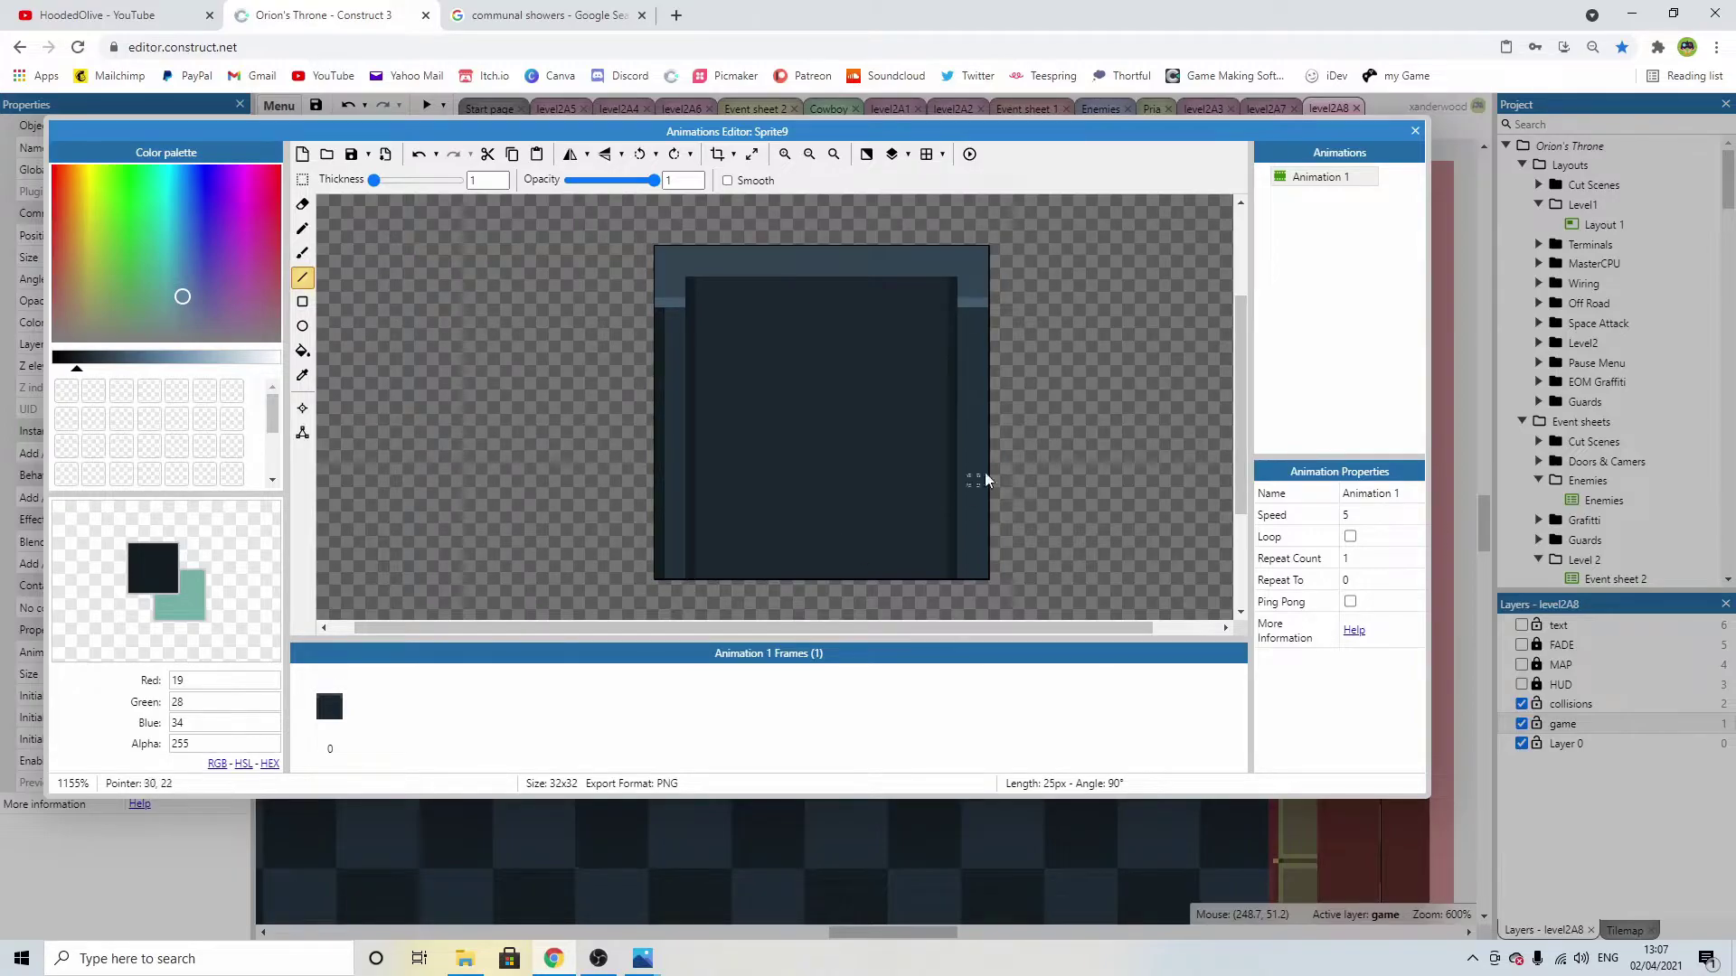
{"action": "left_click_drag", "start_coordinate": [986, 563], "coordinate": [986, 344]}
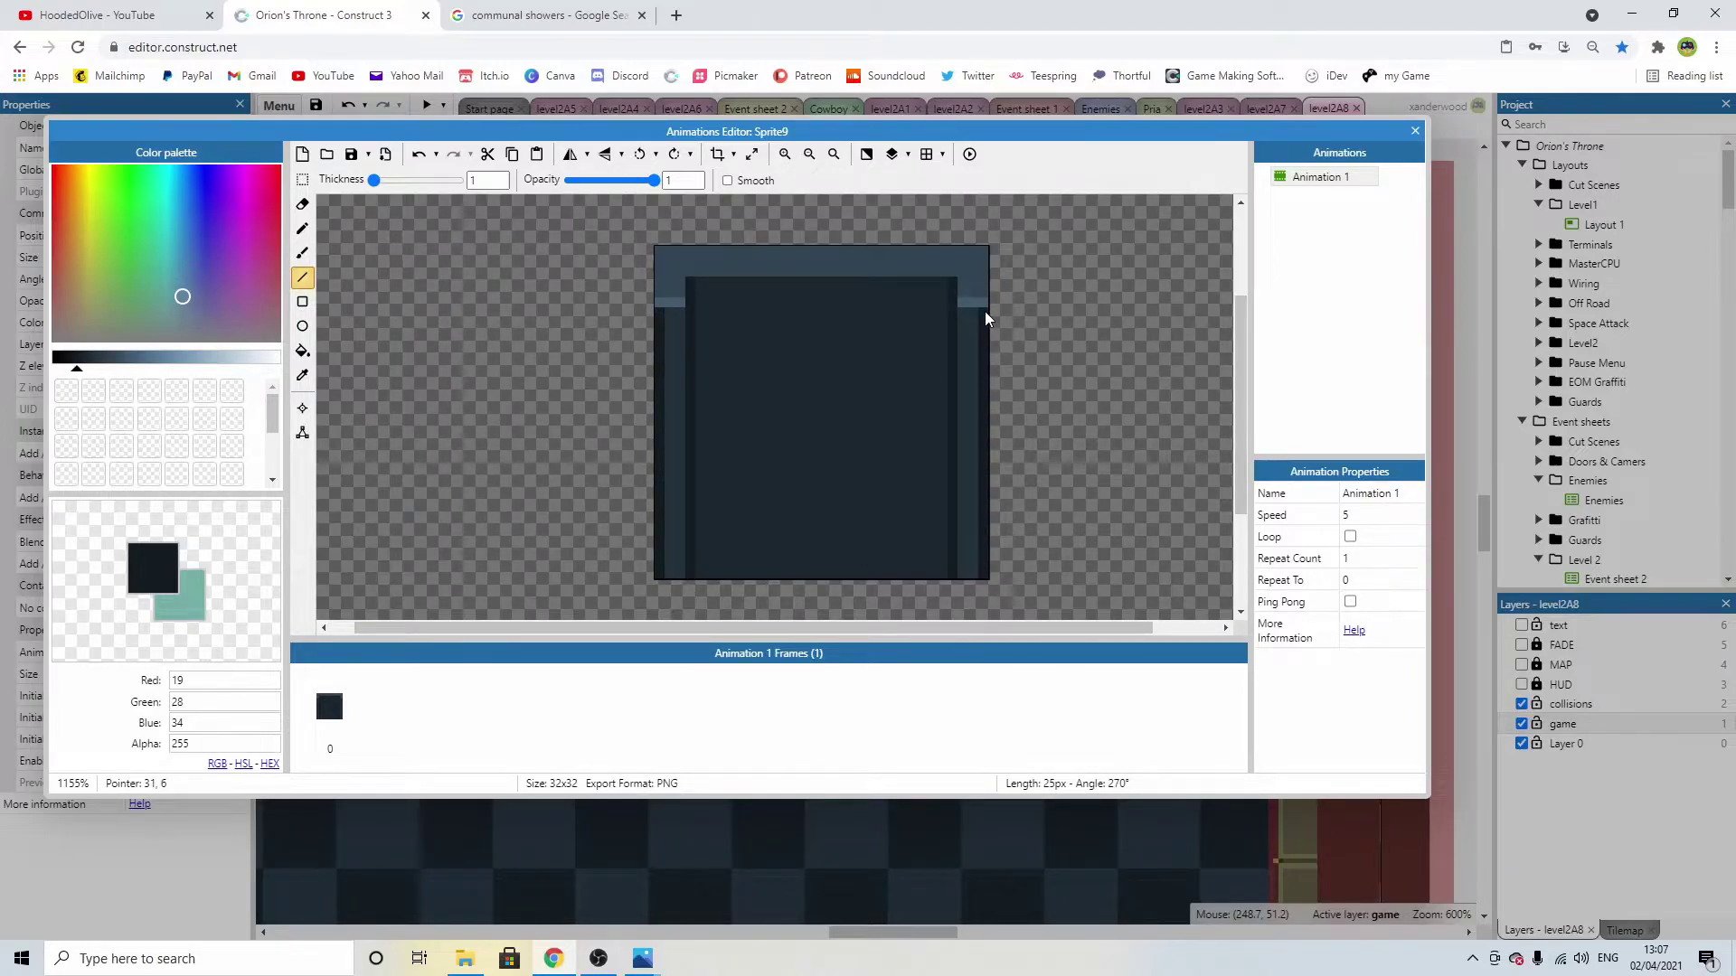
Redraw both outer side lines of the sprite in near-black (10, 13, 16).
{"action": "left_click", "coordinate": [64, 360]}
{"action": "left_click_drag", "start_coordinate": [663, 319], "coordinate": [660, 543]}
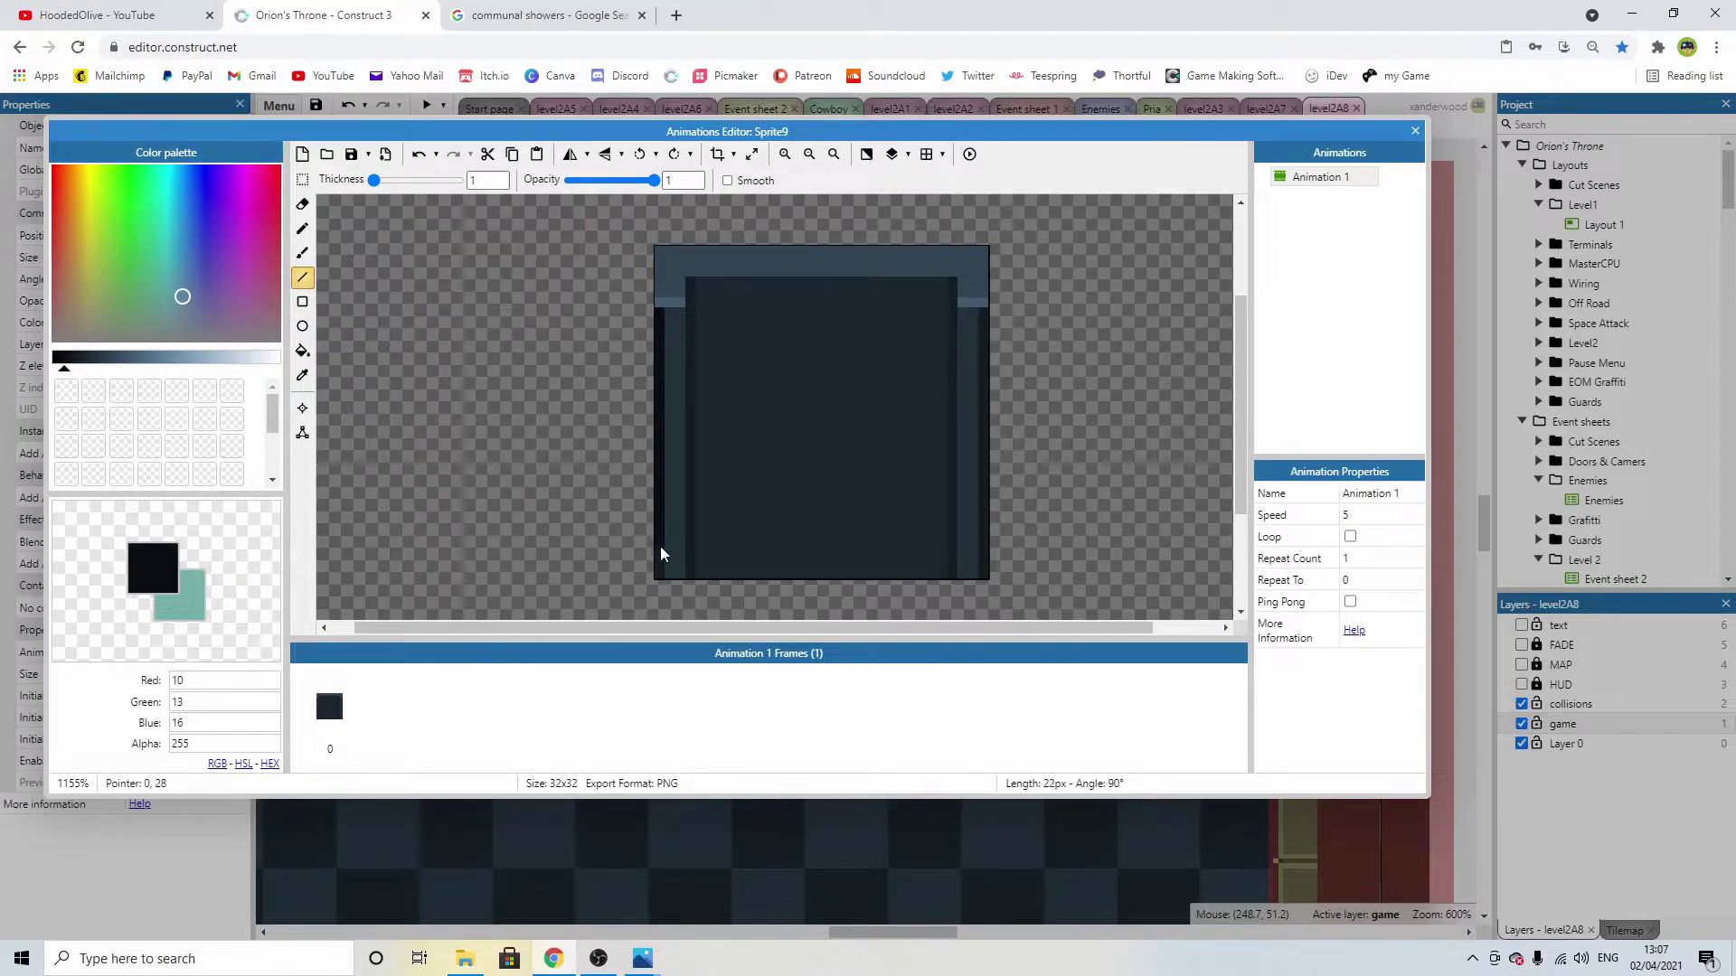
{"action": "left_click_drag", "start_coordinate": [990, 571], "coordinate": [984, 345]}
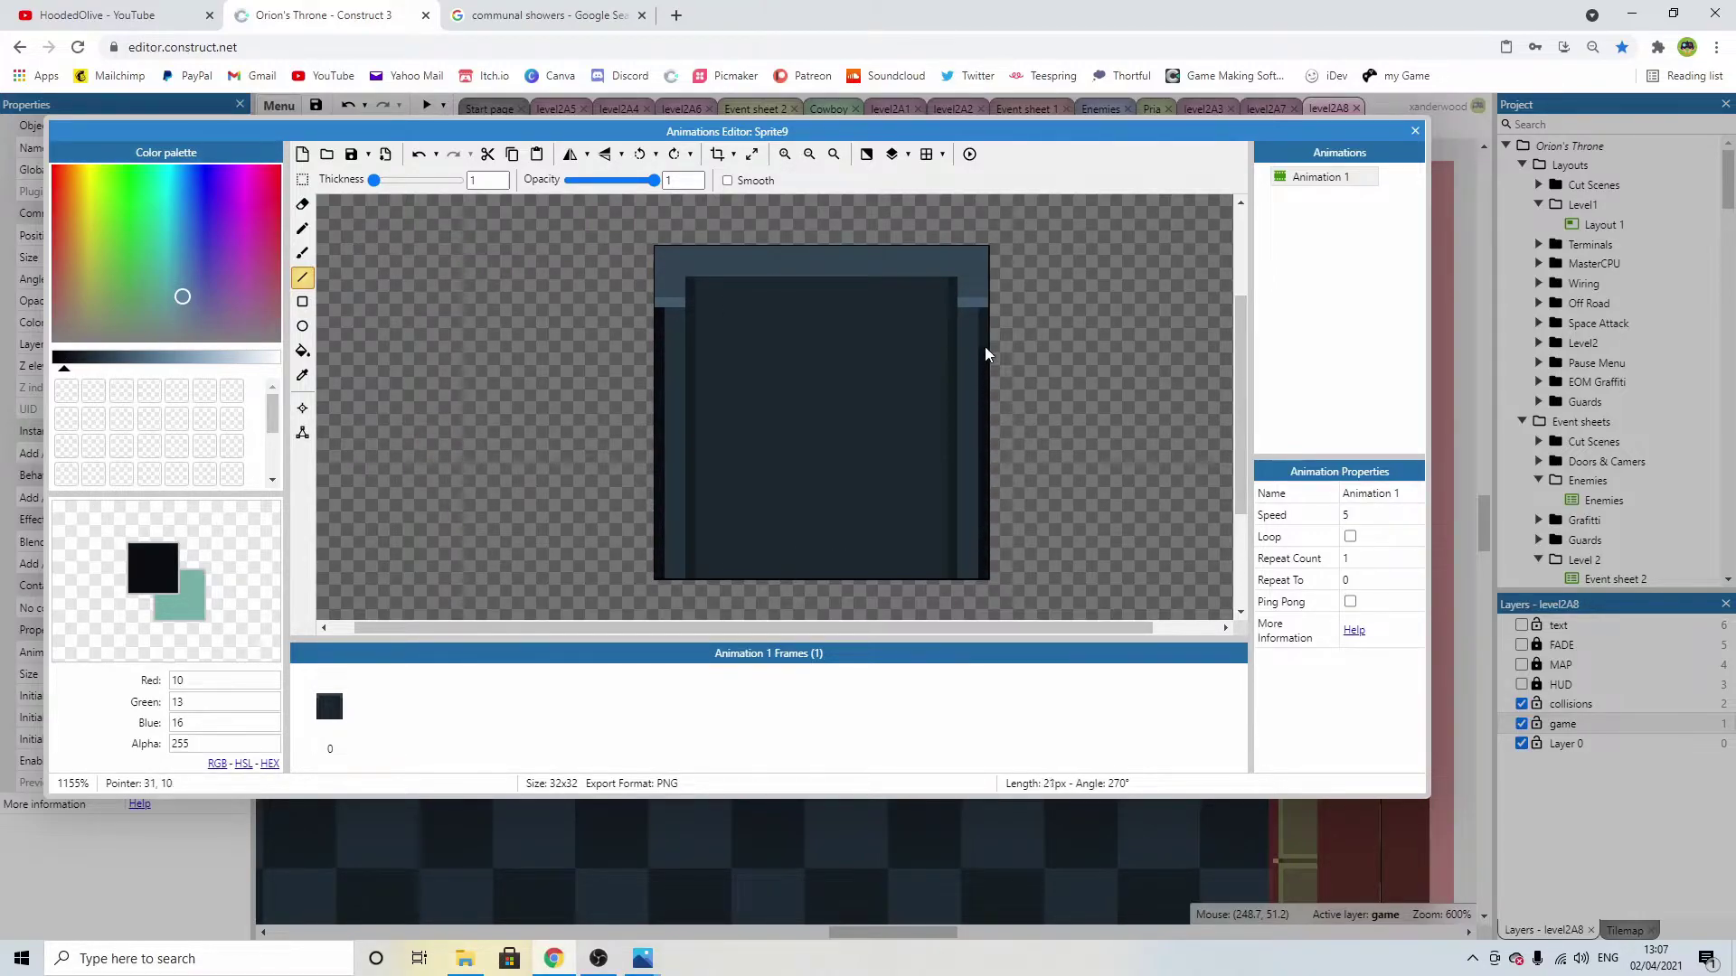
Outline the top band's outer edges in dark blue (22, 31, 38), covering the outermost pixels of both corner highlights.
{"action": "left_click", "coordinate": [80, 360]}
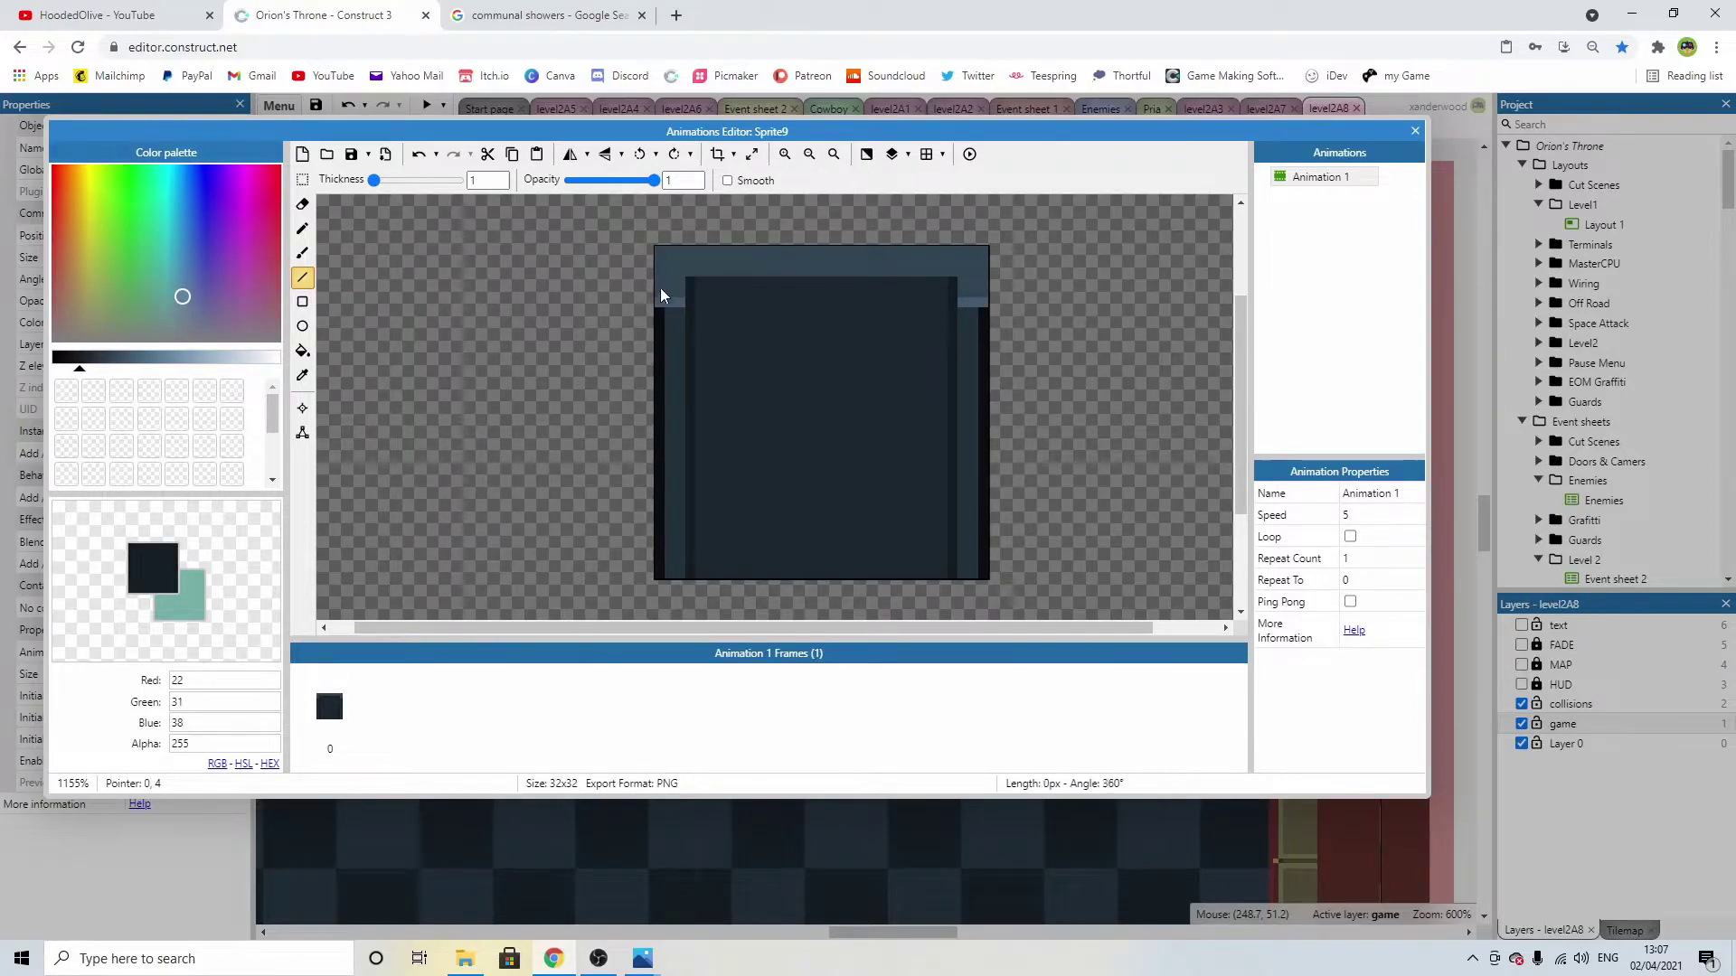
{"action": "left_click_drag", "start_coordinate": [665, 251], "coordinate": [822, 248]}
{"action": "left_click_drag", "start_coordinate": [985, 253], "coordinate": [986, 301]}
{"action": "left_click", "coordinate": [130, 360]}
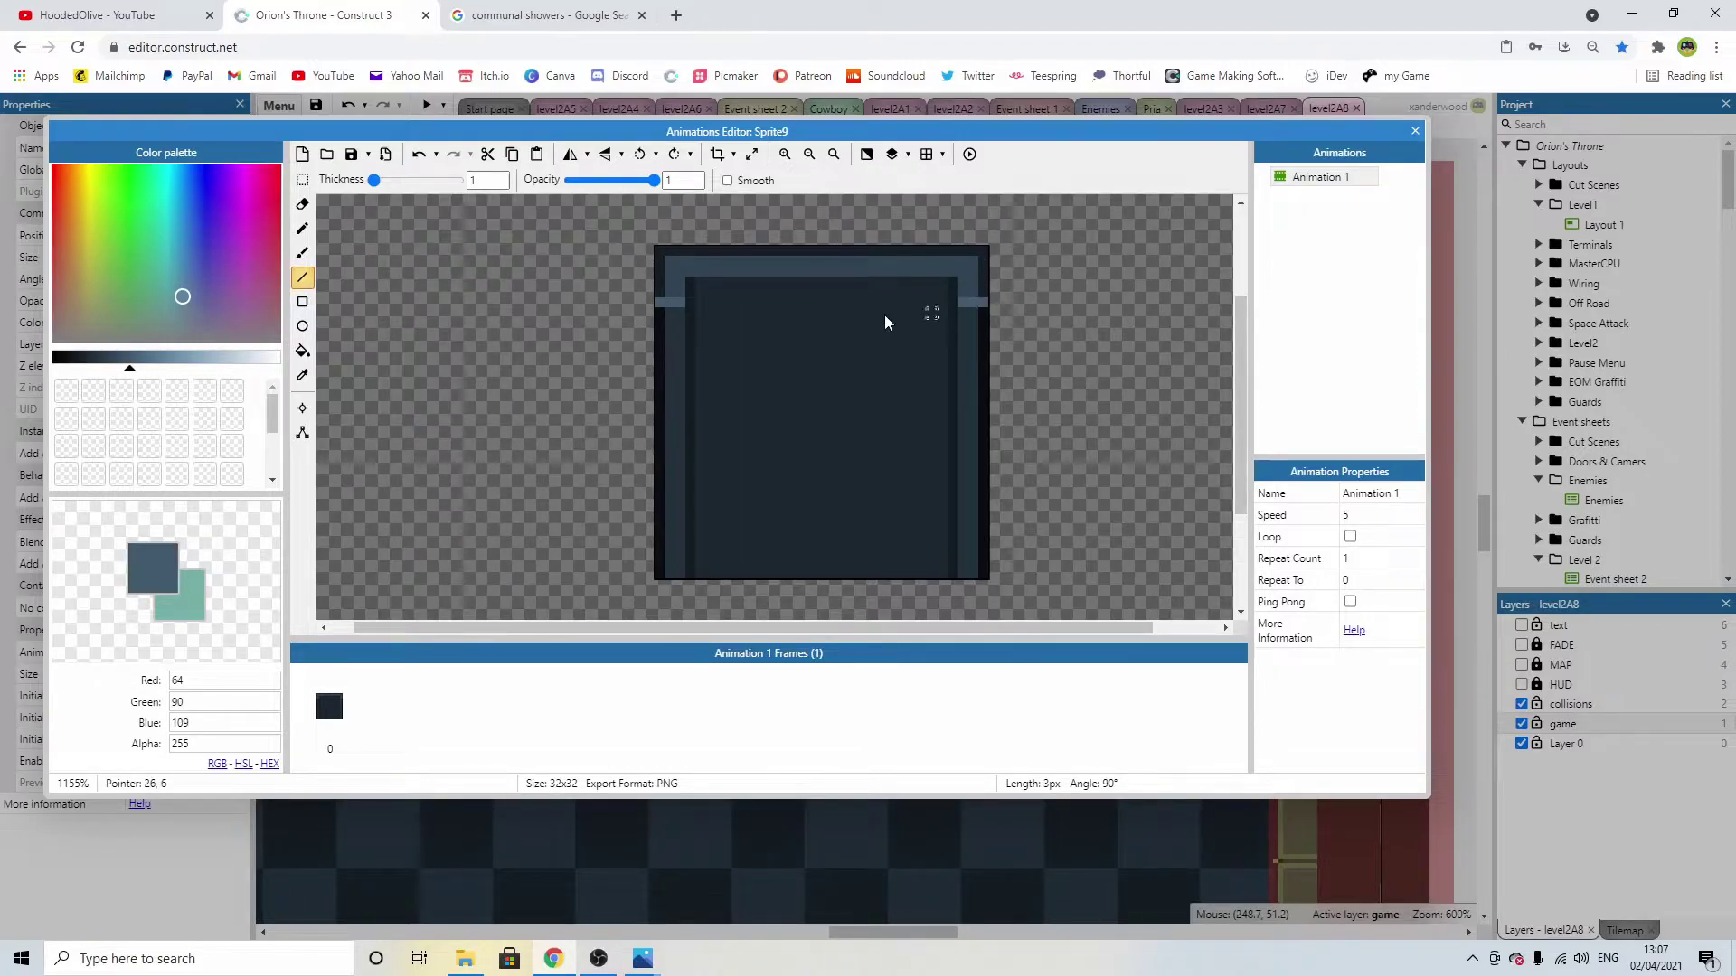
{"action": "left_click", "coordinate": [120, 360]}
{"action": "left_click", "coordinate": [302, 228]}
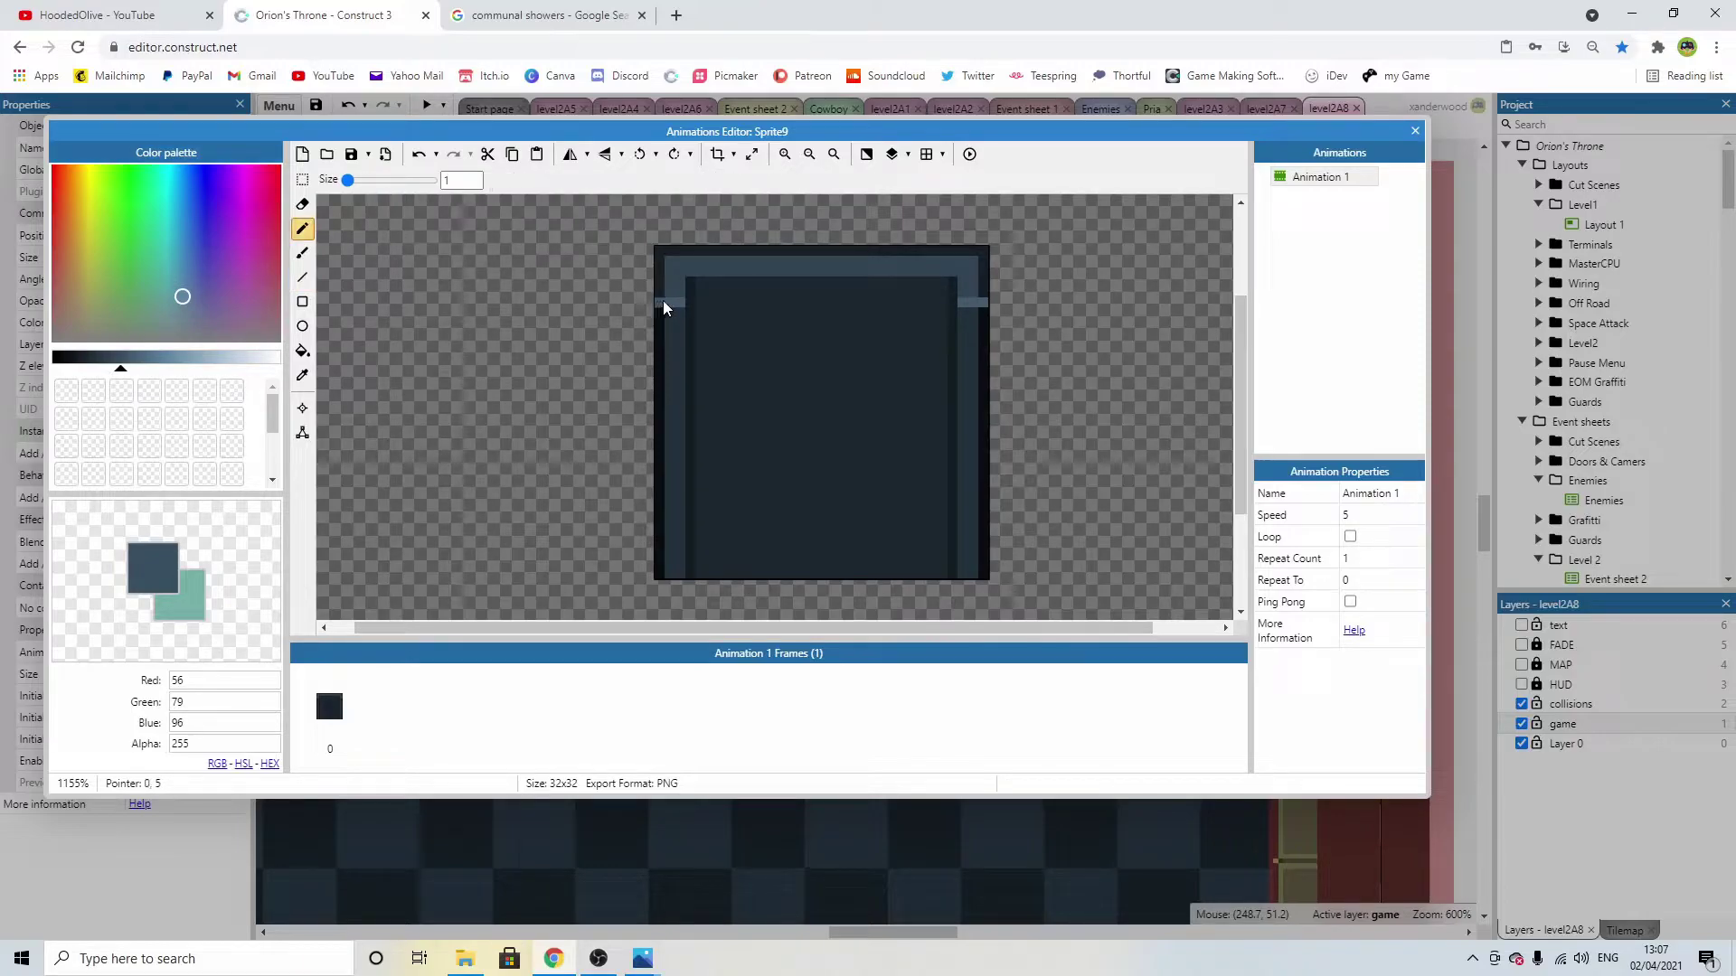
{"action": "left_click", "coordinate": [985, 288], "text": "alt"}
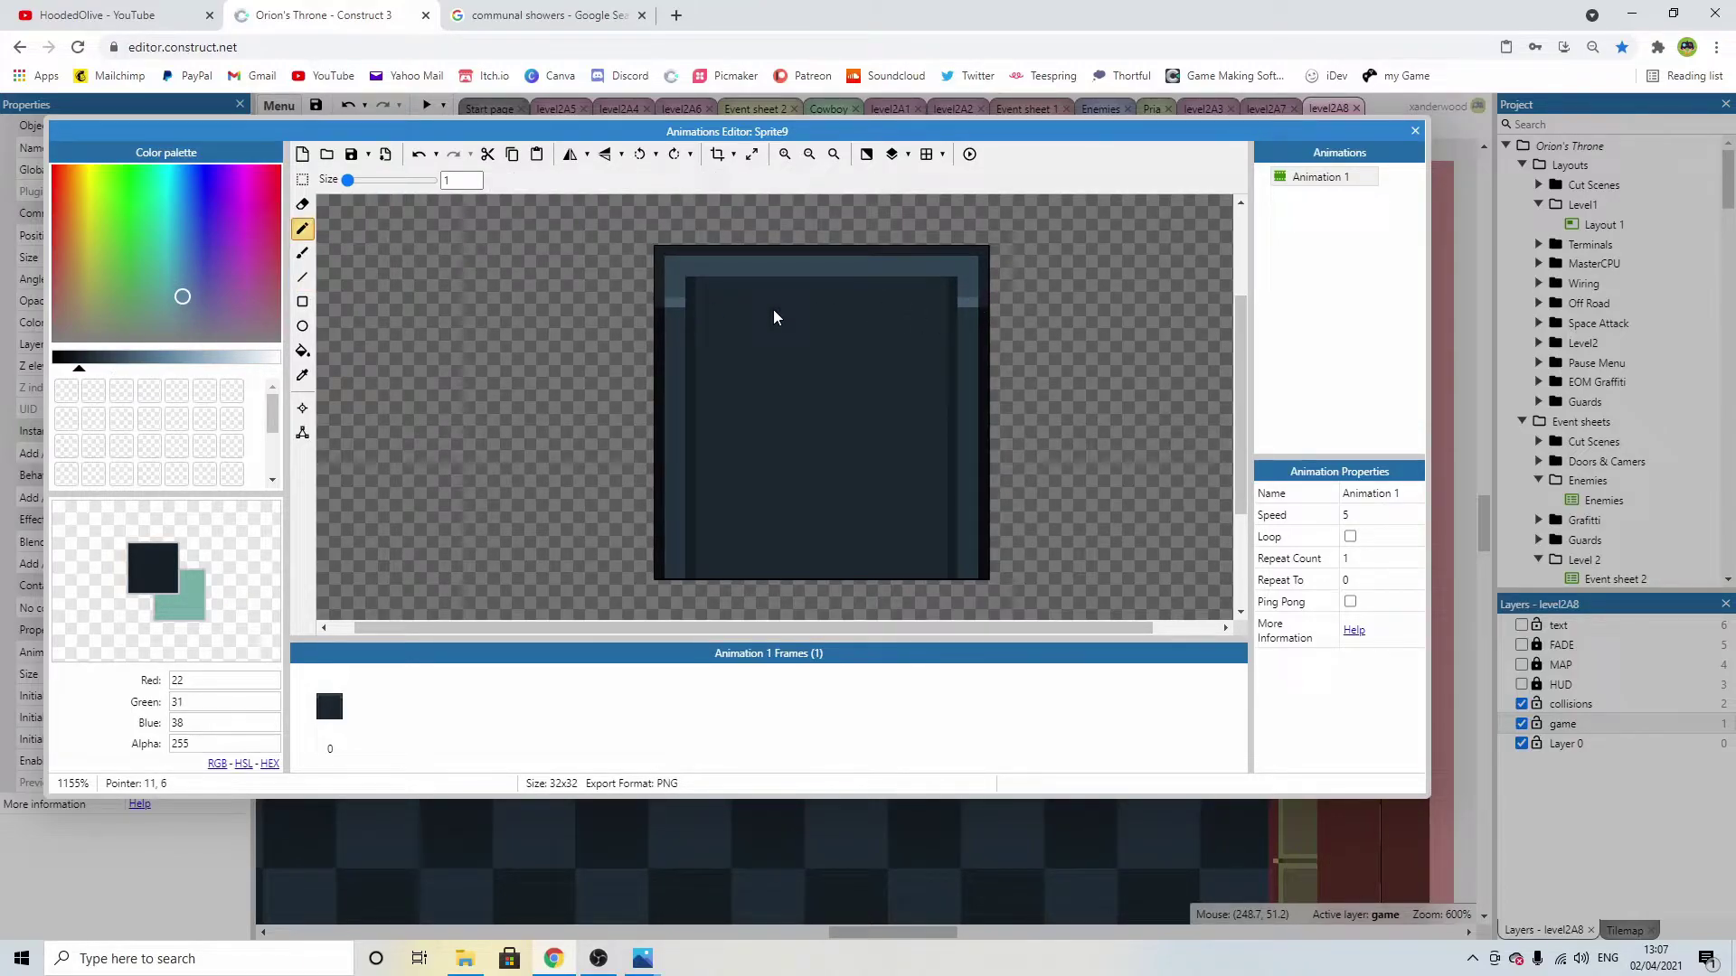
Try shifting the two corner highlights one pixel lower, and undo the pencil edits.
{"action": "left_click", "coordinate": [967, 314], "text": "alt"}
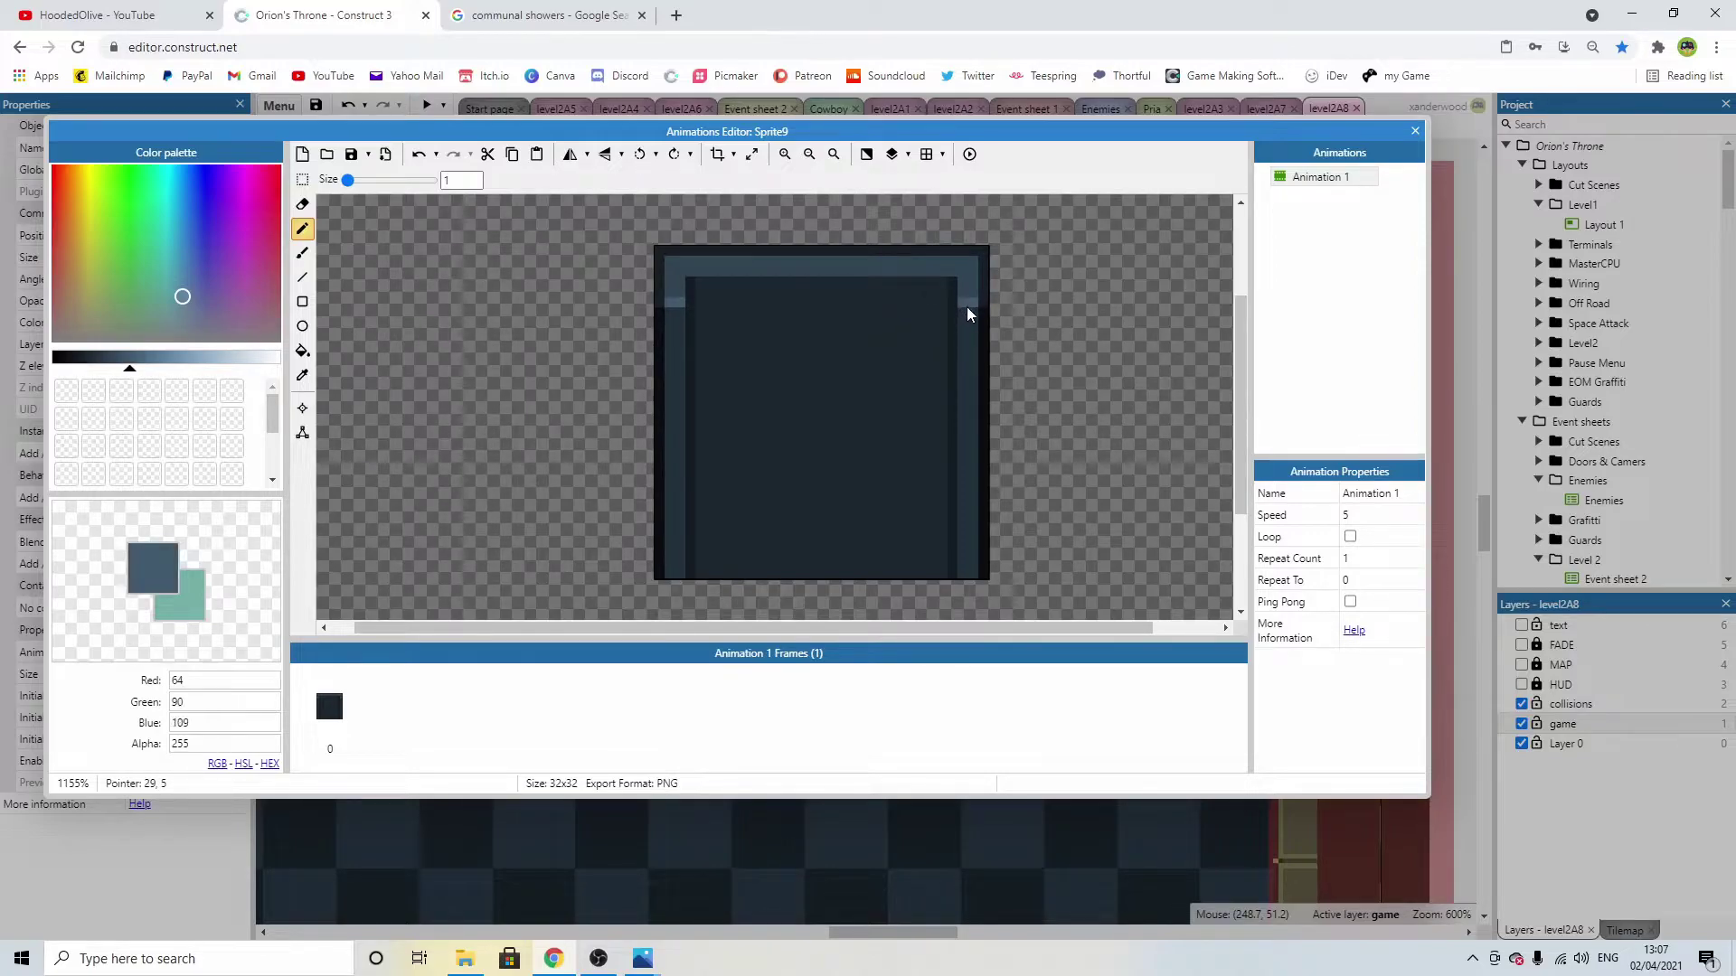
{"action": "left_click", "coordinate": [665, 298], "text": "alt"}
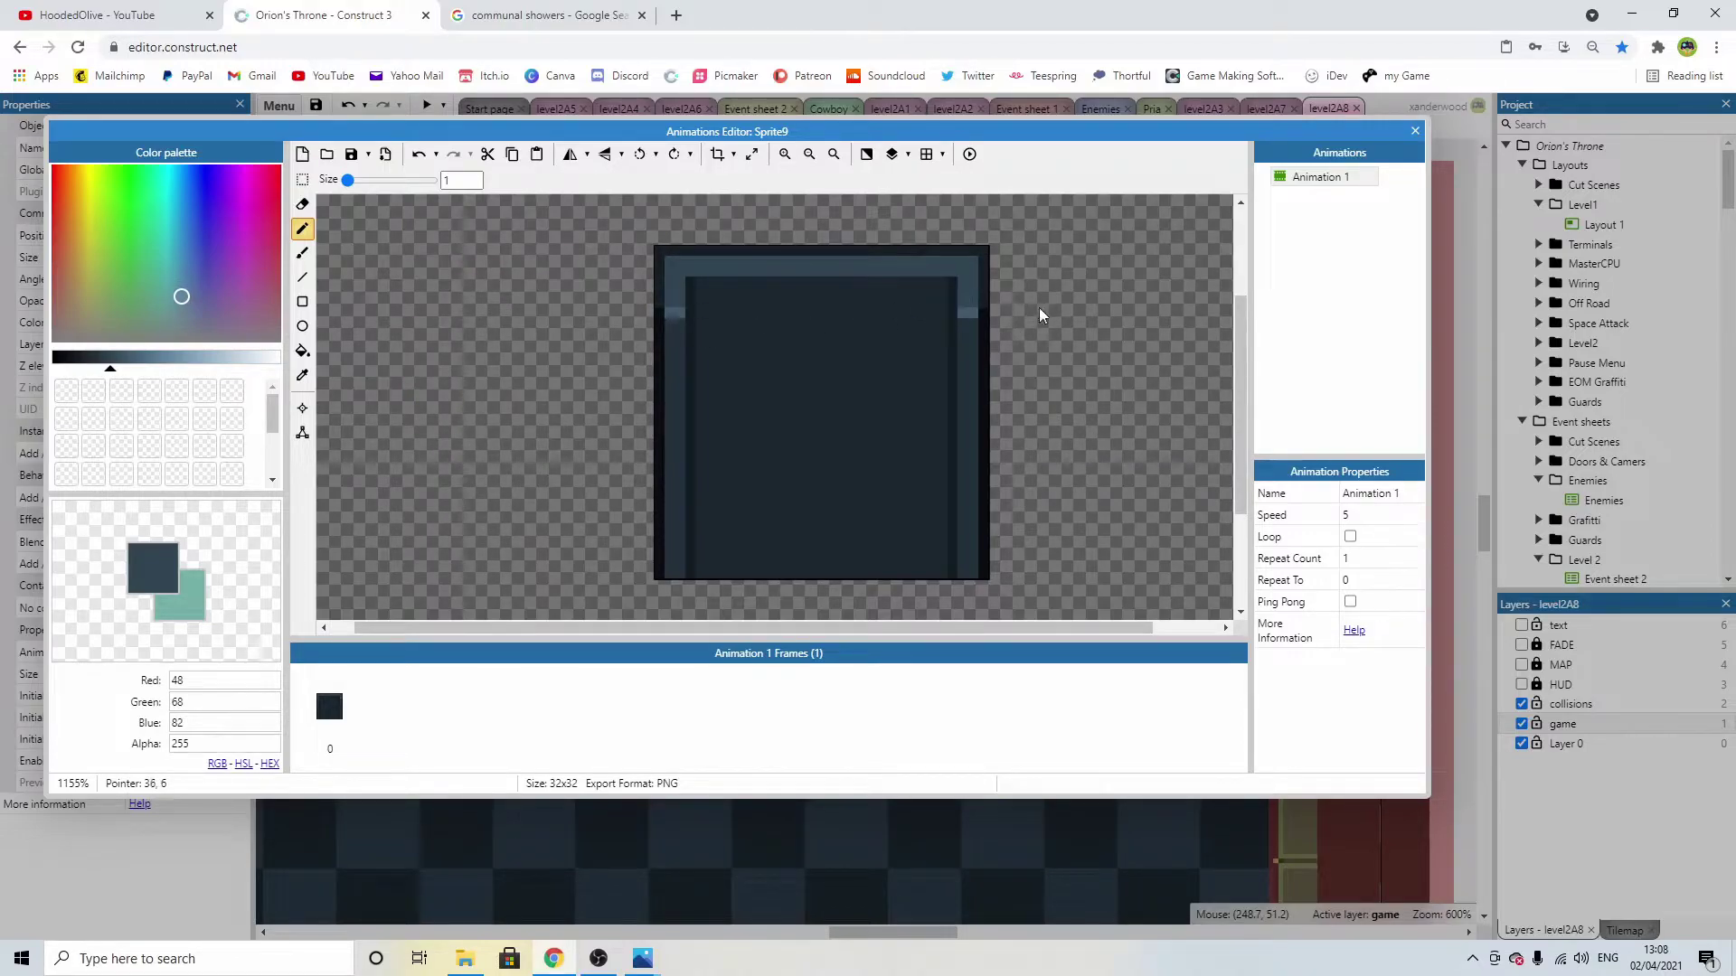
{"action": "scroll", "coordinate": [1032, 307], "scroll_direction": "down", "scroll_amount": 3}
{"action": "key", "text": "ctrl+z"}
{"action": "key", "text": "ctrl+z"}
{"action": "key", "text": "ctrl+z"}
{"action": "key", "text": "ctrl+z"}
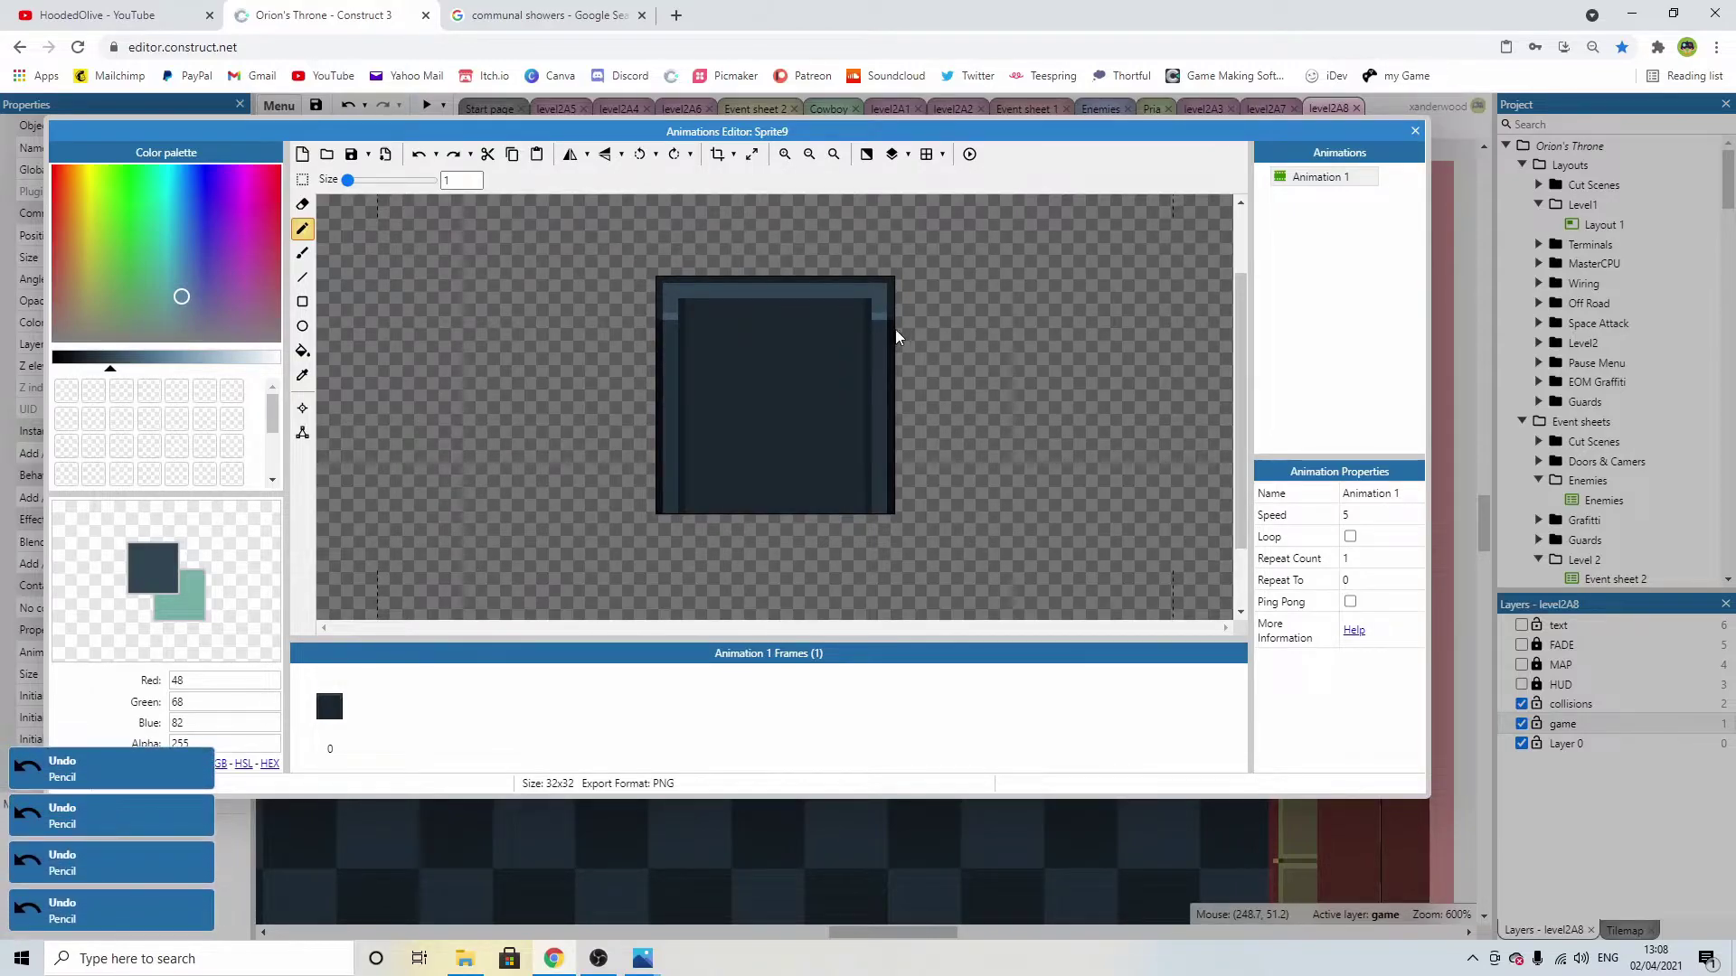
Pencil two rows of a checkerboard with two-pixel squares in blue (37, 51, 64) across the top of the inner opening.
{"action": "scroll", "coordinate": [854, 340], "scroll_direction": "up", "scroll_amount": 2}
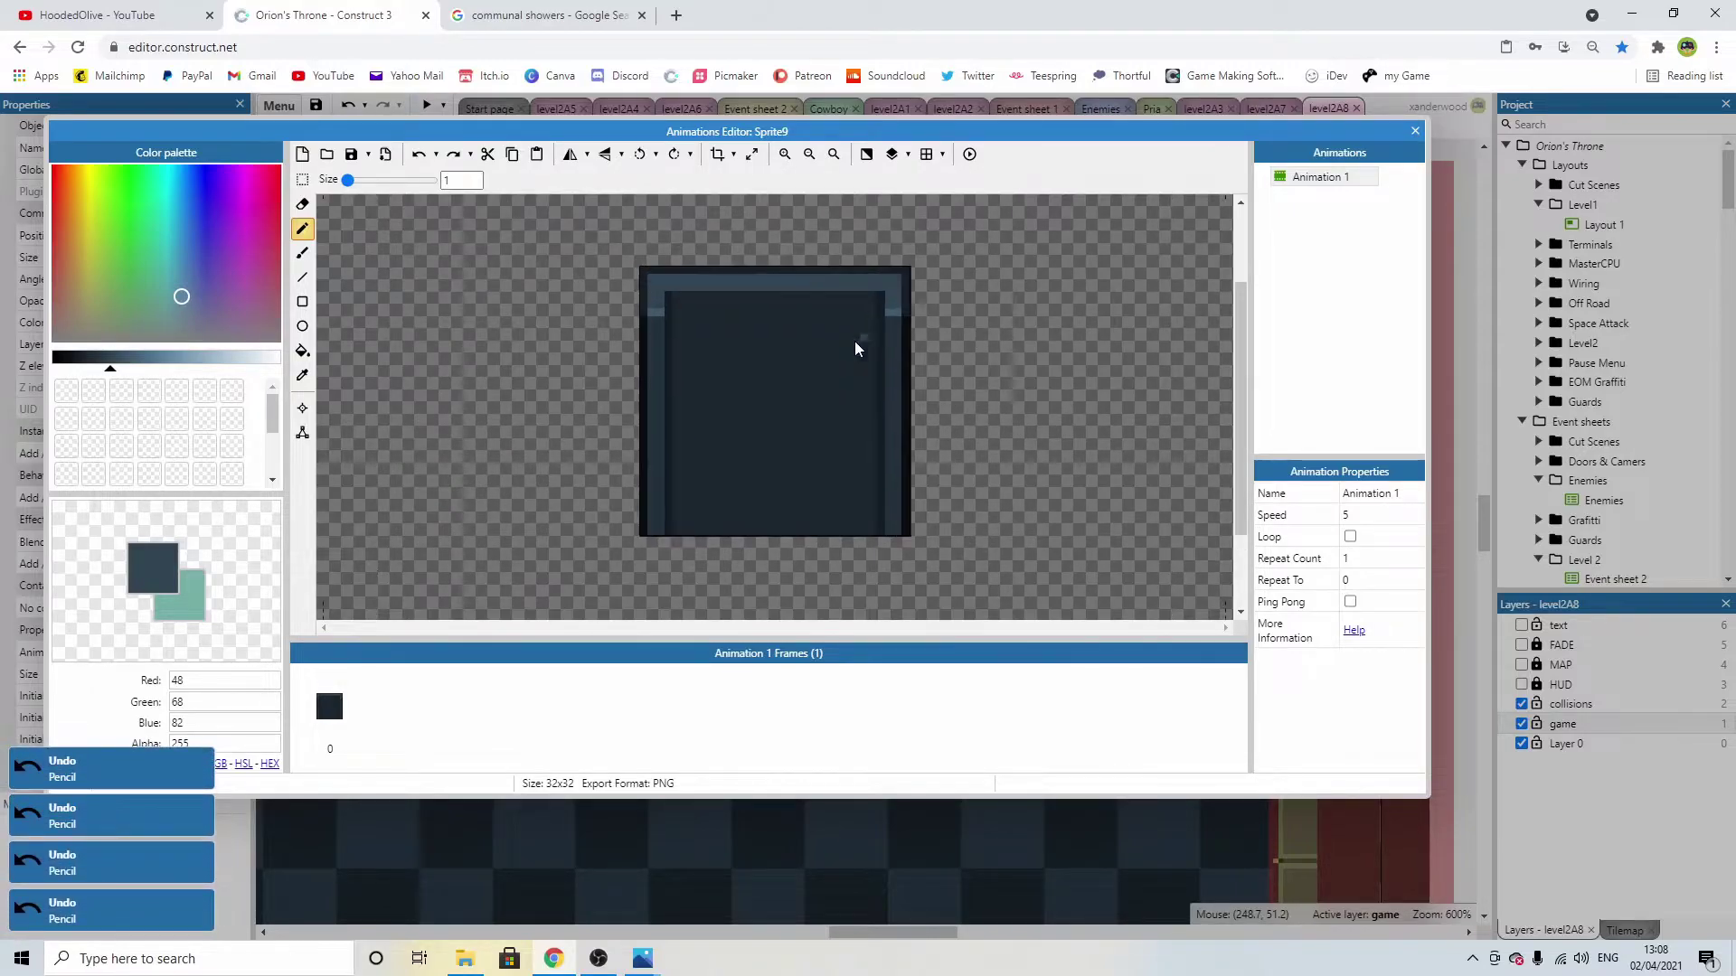
{"action": "left_click", "coordinate": [721, 384], "text": "alt"}
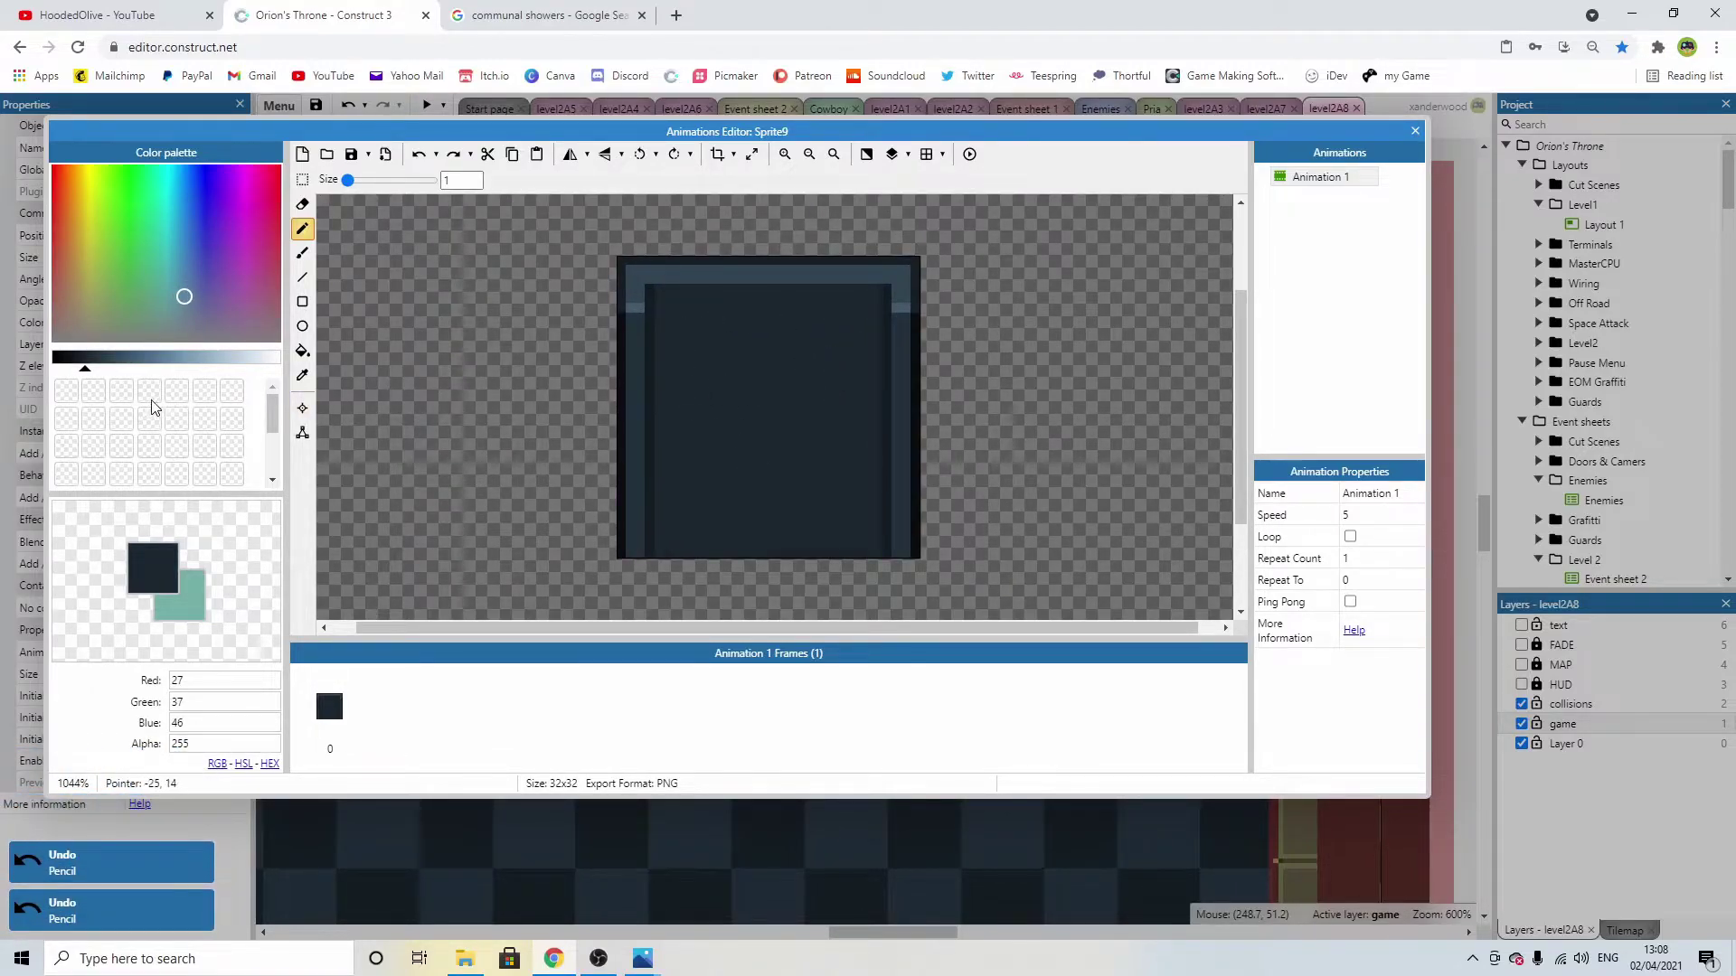
{"action": "left_click", "coordinate": [100, 369]}
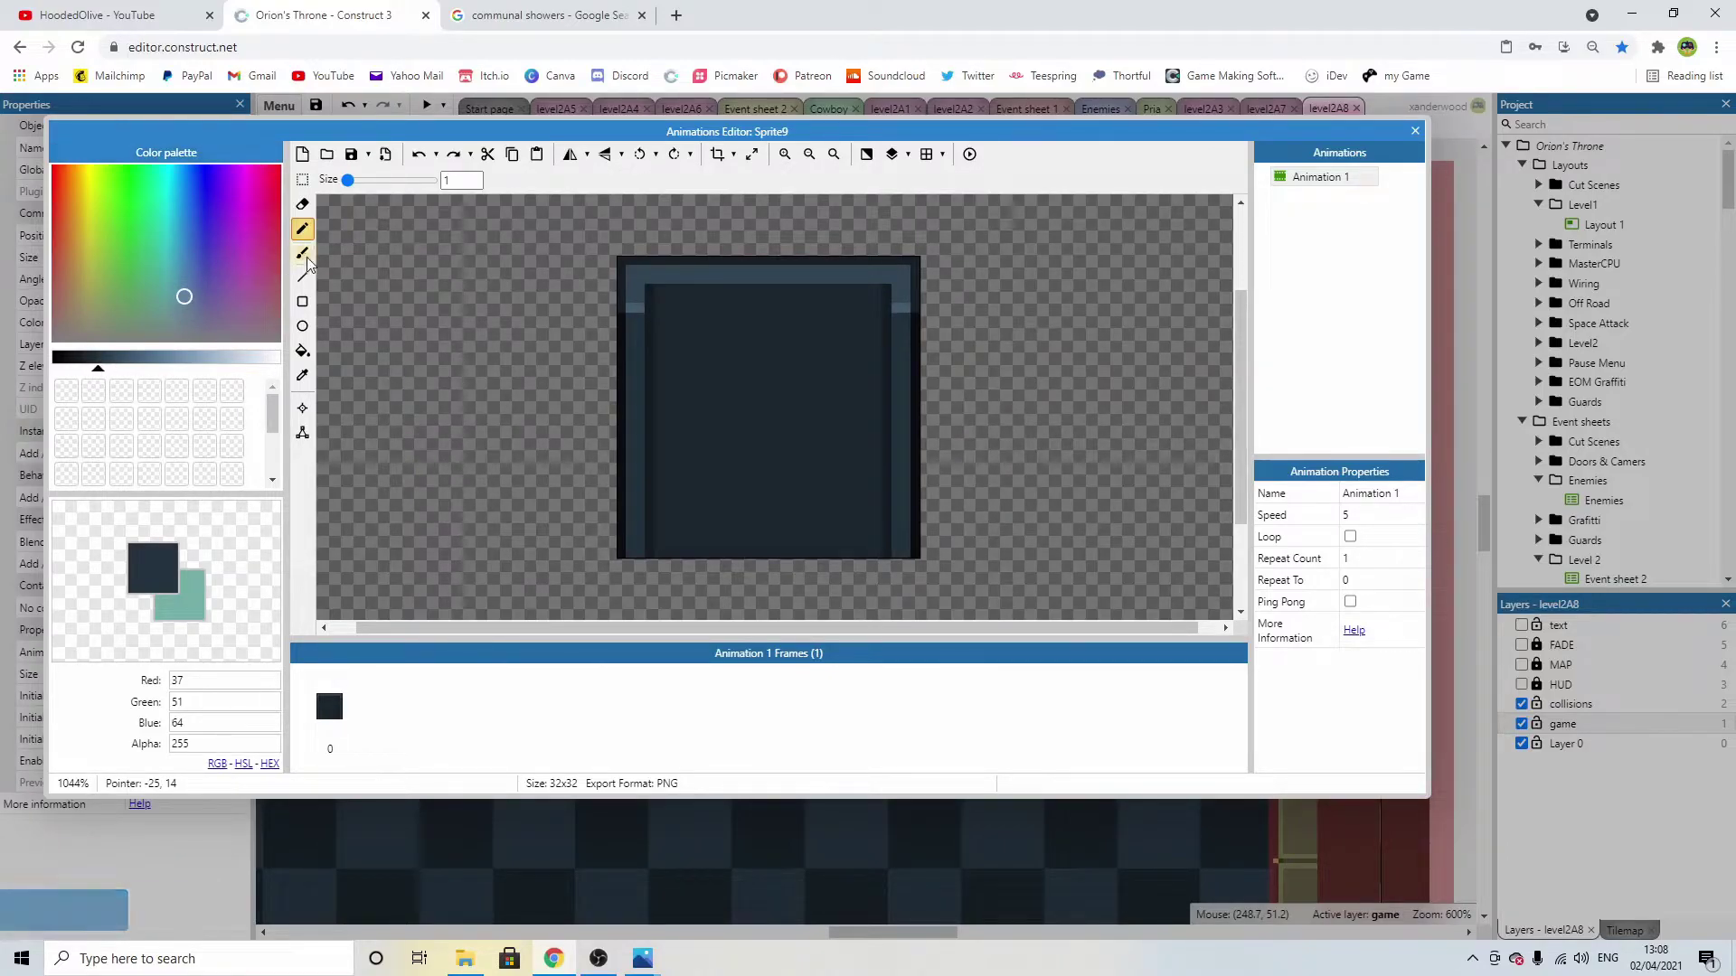
{"action": "scroll", "coordinate": [678, 302], "scroll_direction": "up", "scroll_amount": 1}
{"action": "left_click", "coordinate": [667, 291]}
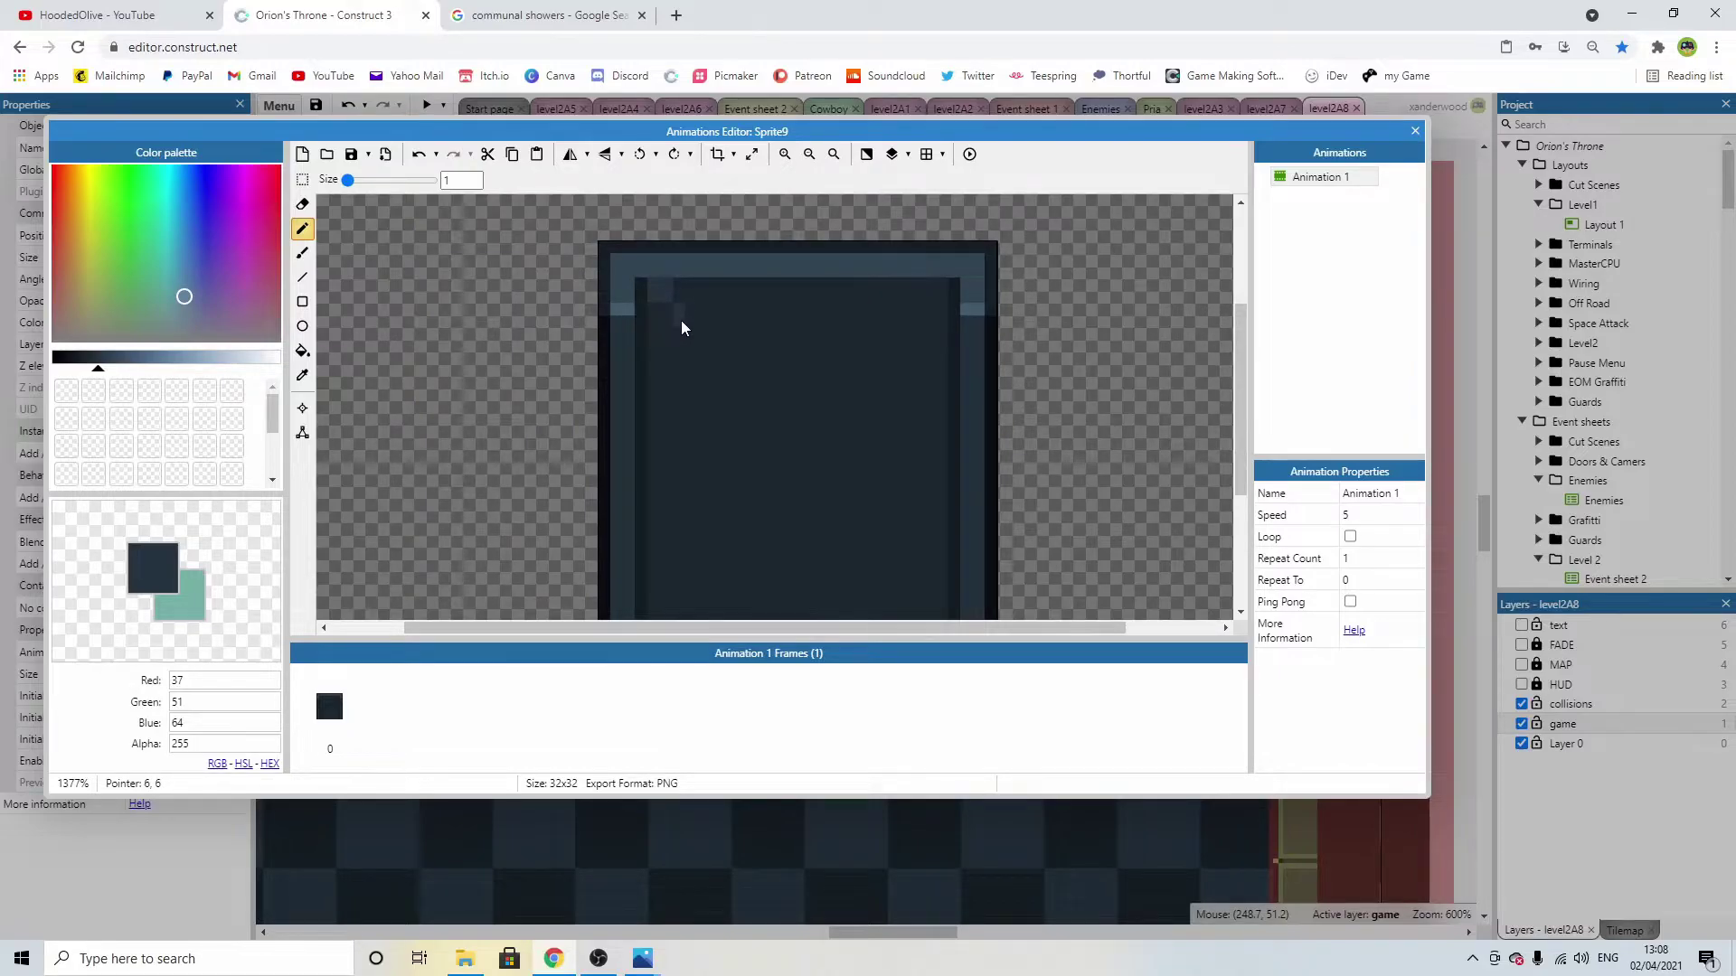
{"action": "left_click_drag", "start_coordinate": [689, 320], "coordinate": [919, 296]}
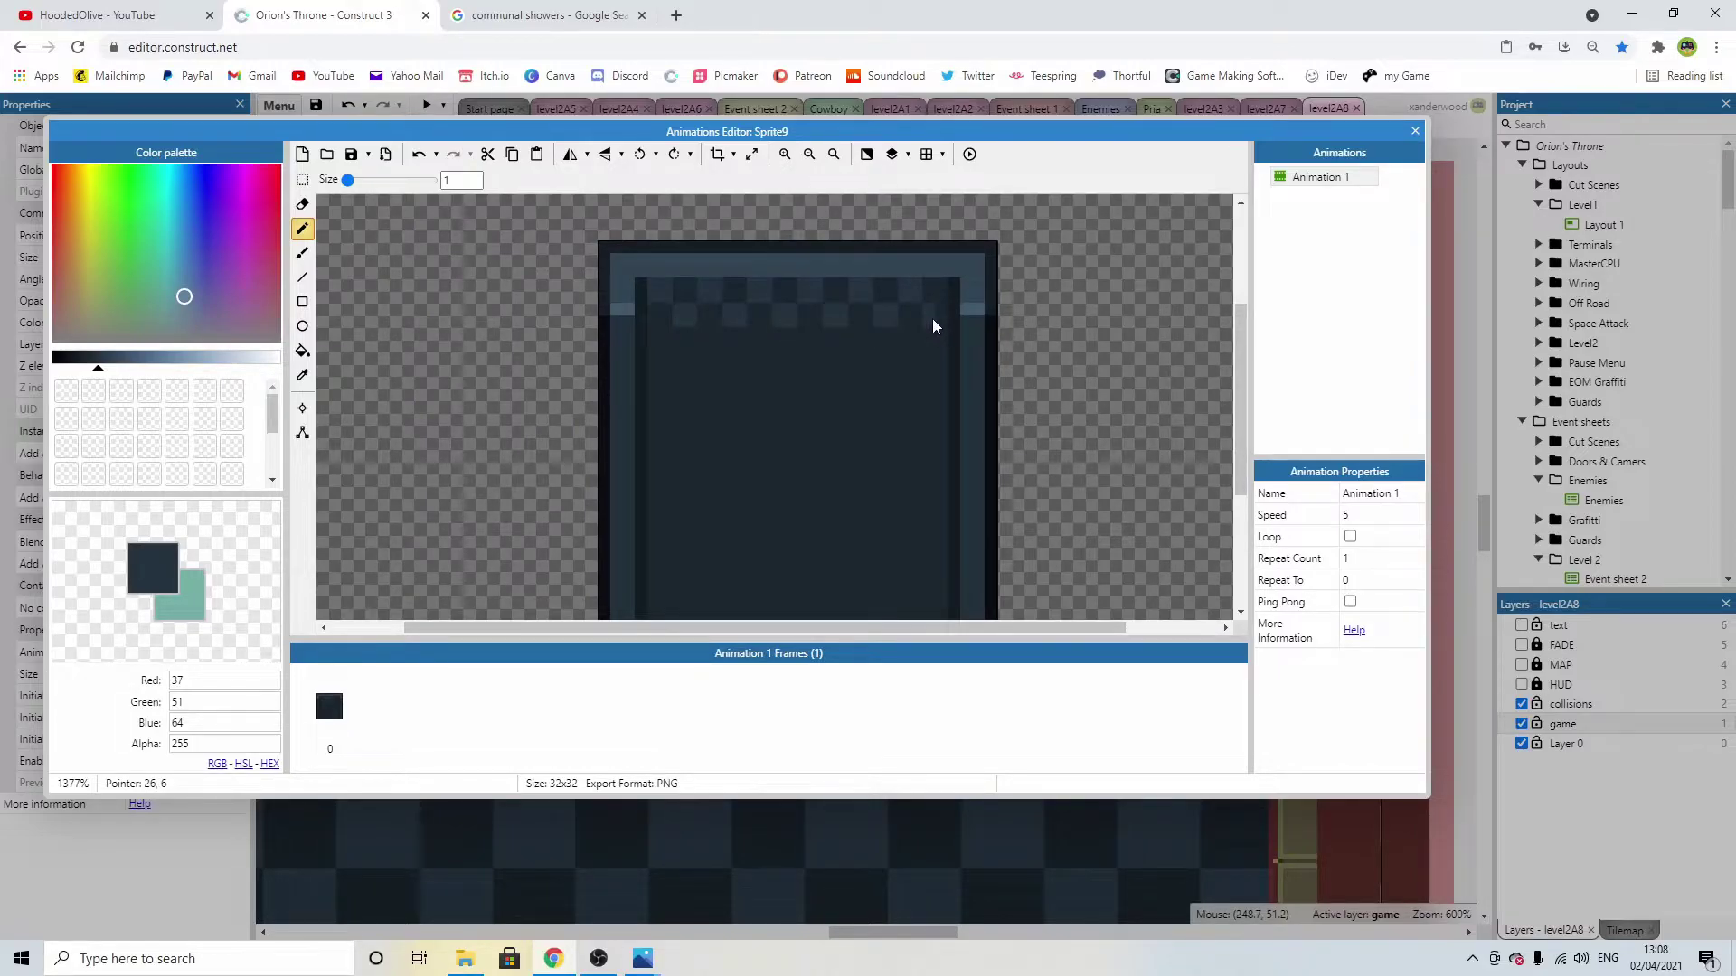
Copy the checkerboard pattern downward to fill the rest of the sprite's inner opening.
{"action": "left_click", "coordinate": [302, 179]}
{"action": "mouse_move", "coordinate": [659, 281]}
{"action": "left_mouse_down"}
{"action": "mouse_move", "coordinate": [856, 329]}
{"action": "mouse_move", "coordinate": [941, 329]}
{"action": "mouse_move", "coordinate": [841, 392]}
{"action": "mouse_move", "coordinate": [853, 350]}
{"action": "mouse_move", "coordinate": [880, 426]}
{"action": "mouse_move", "coordinate": [878, 401]}
{"action": "left_mouse_up"}
{"action": "scroll", "coordinate": [1022, 426], "scroll_direction": "down", "scroll_amount": 2}
{"action": "left_click", "coordinate": [1039, 415]}
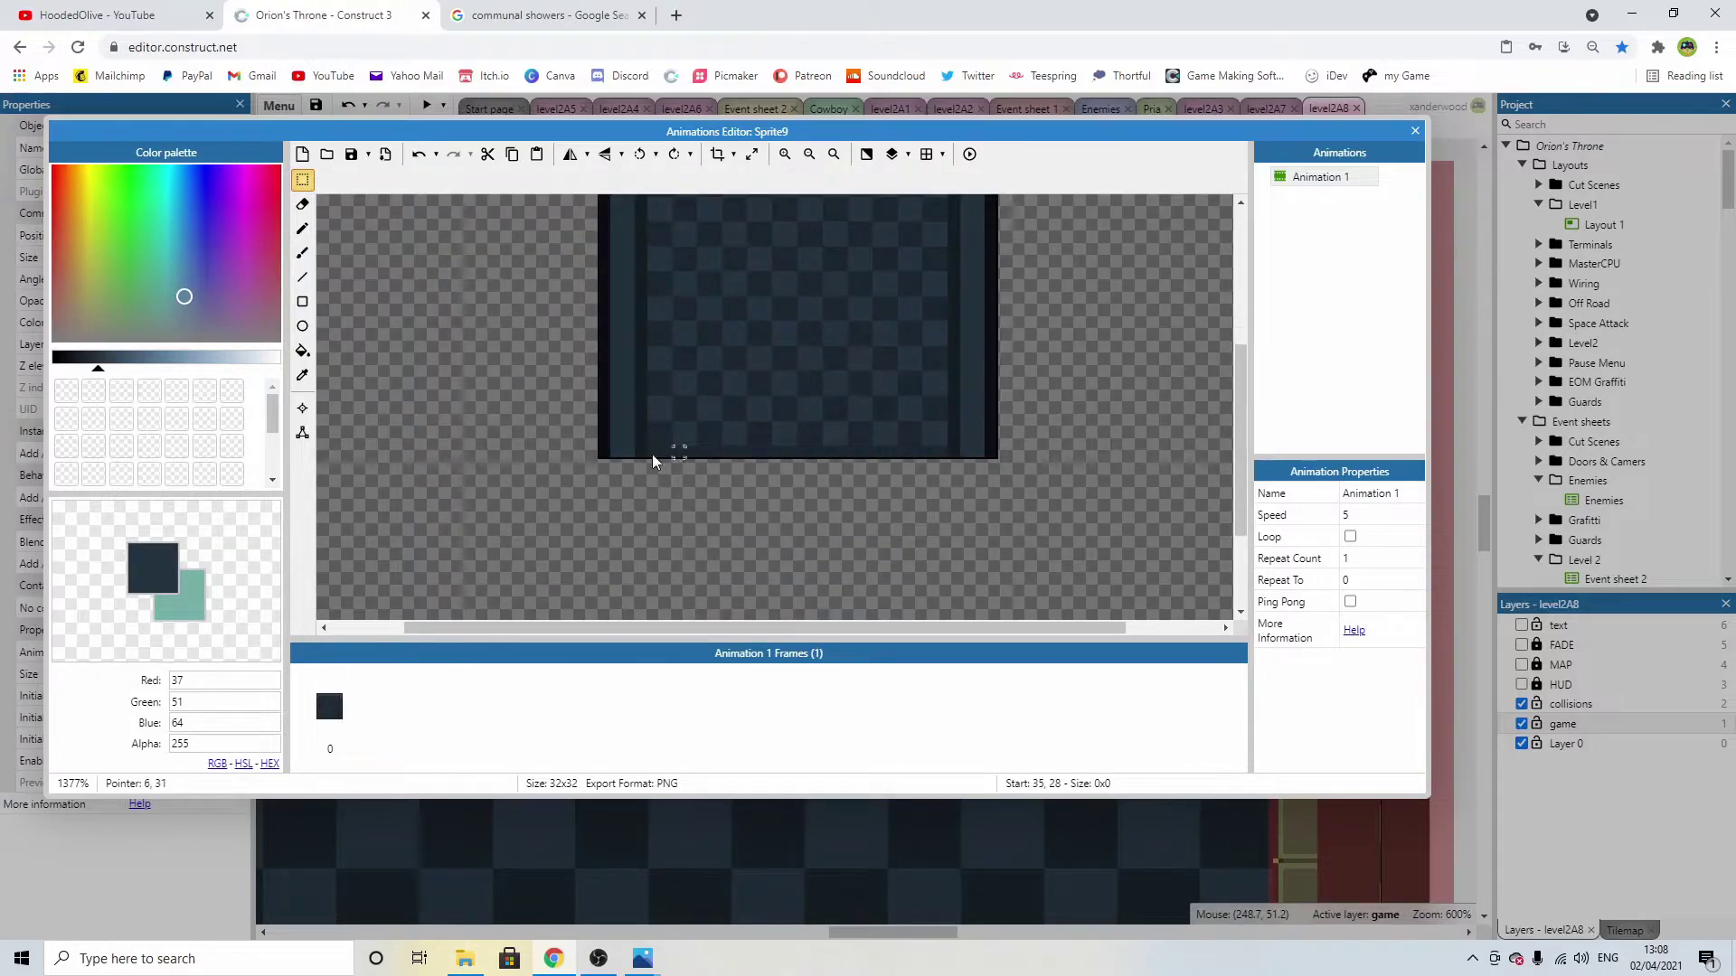
{"action": "scroll", "coordinate": [755, 343], "scroll_direction": "down", "scroll_amount": 4, "text": "ctrl"}
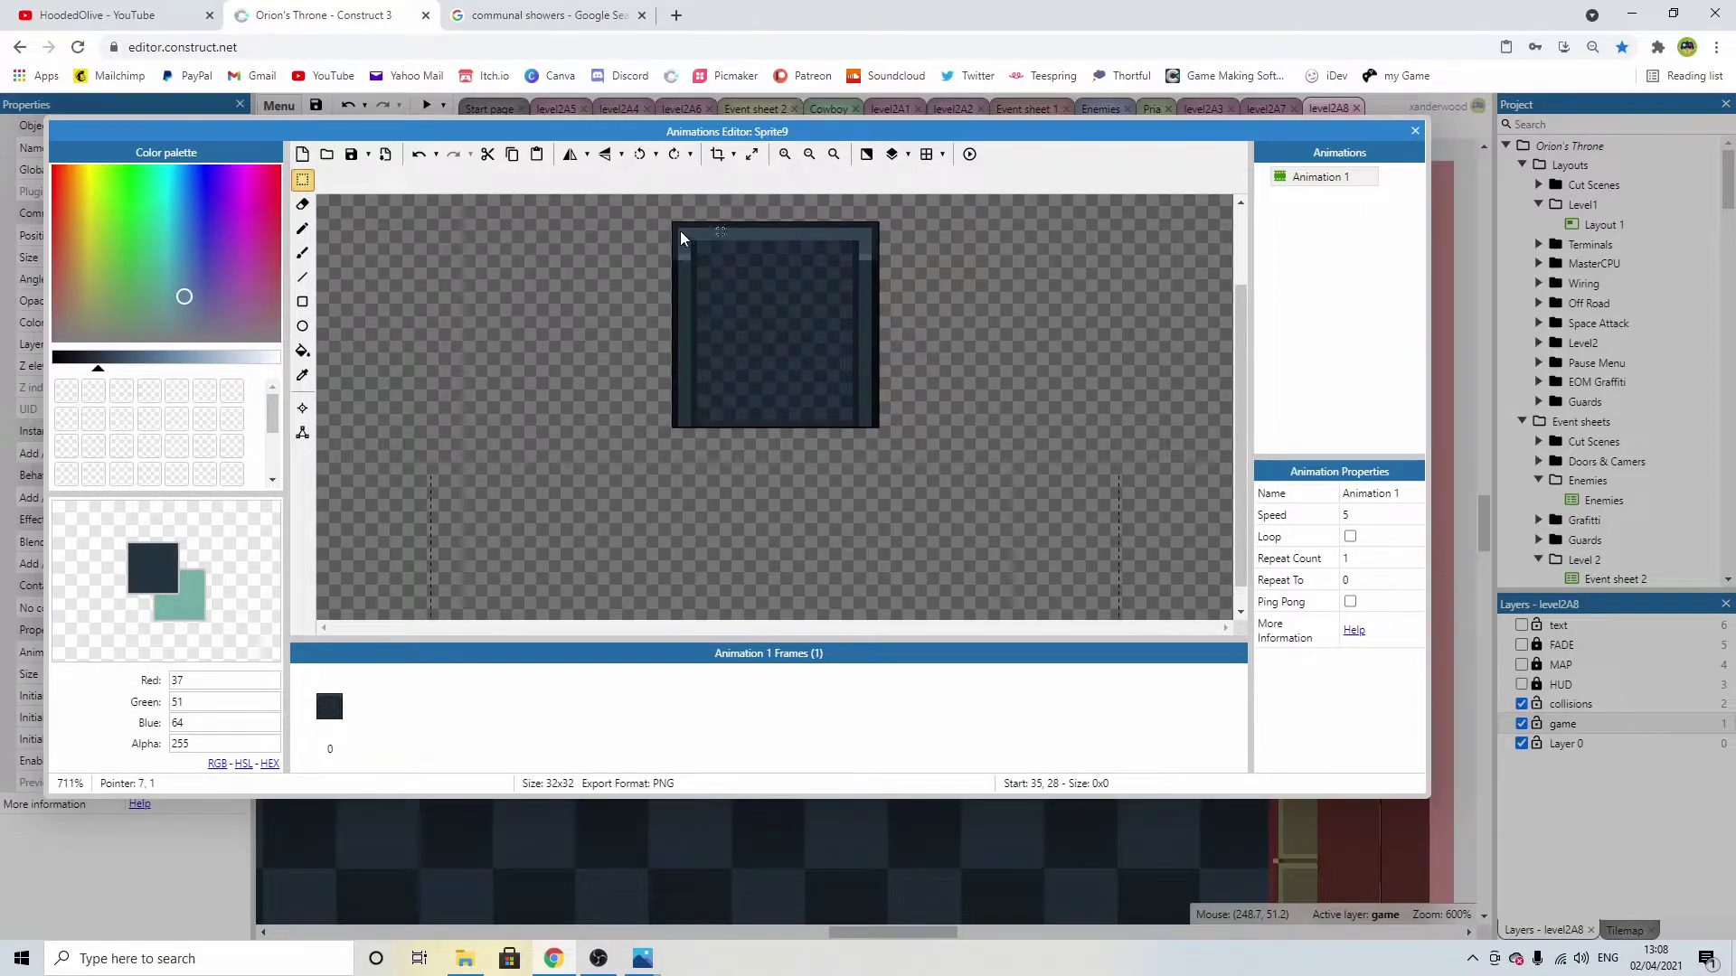
Draw a three-pixel-high band in lighter blue (54, 74, 92) along the bottom of the inner opening.
{"action": "left_click", "coordinate": [302, 229]}
{"action": "scroll", "coordinate": [745, 442], "scroll_direction": "up", "scroll_amount": 2, "text": "ctrl"}
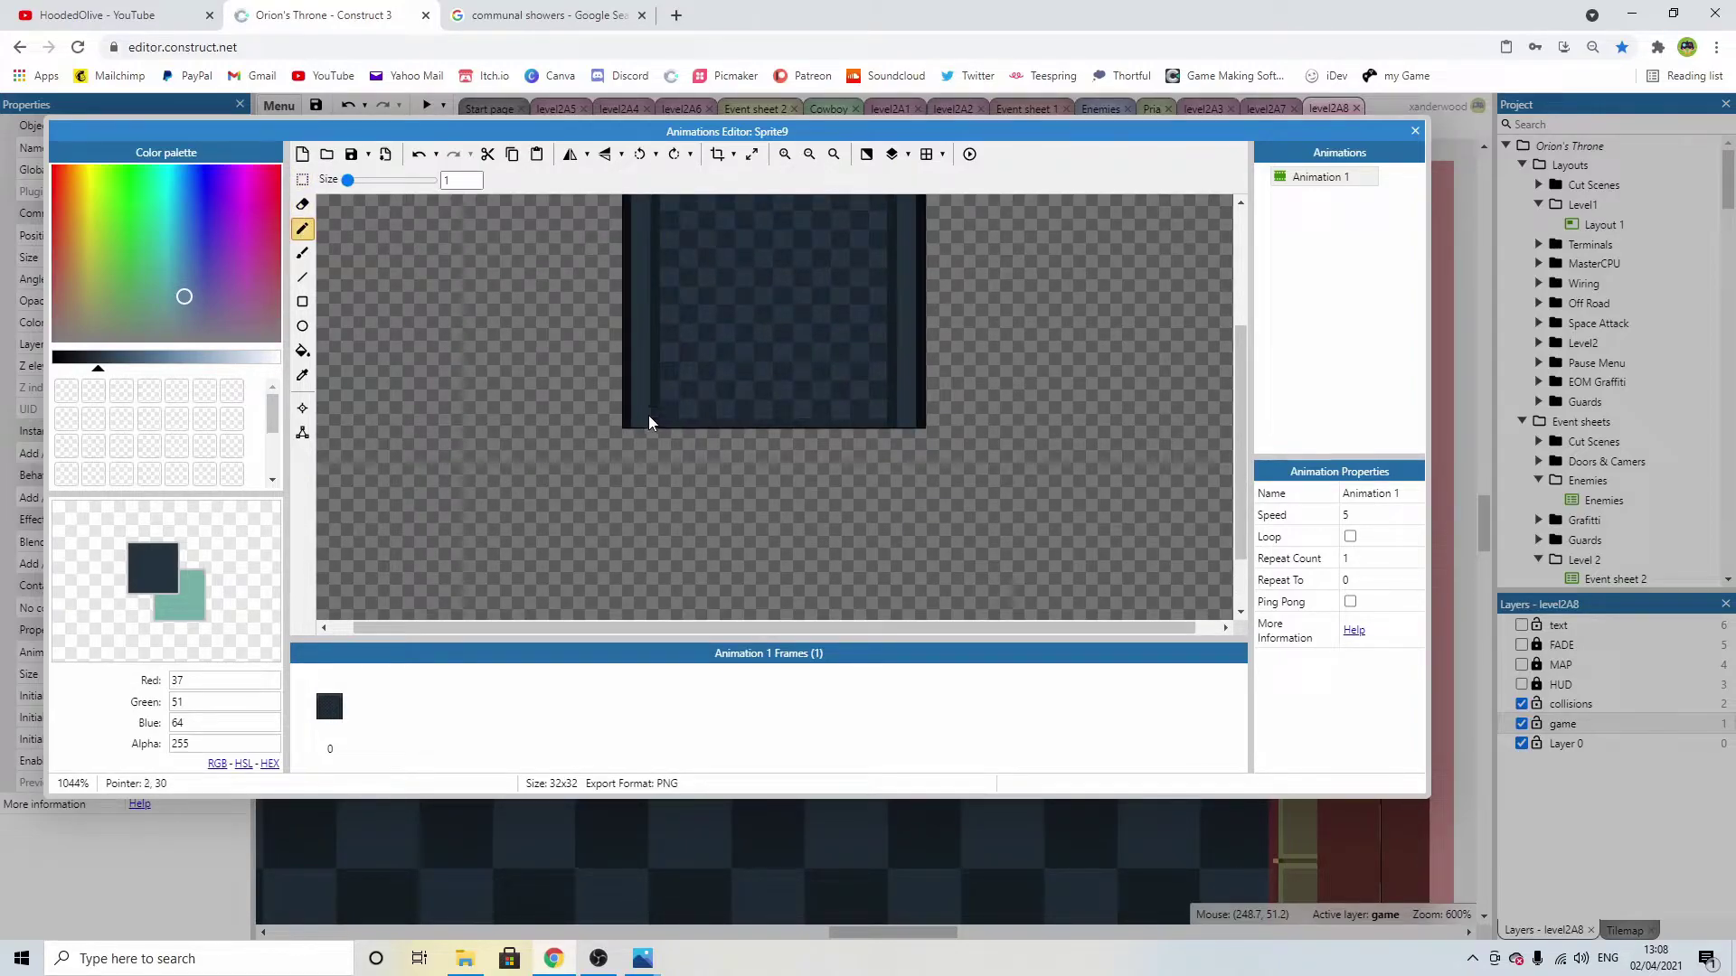
{"action": "left_click", "coordinate": [118, 360]}
{"action": "left_click", "coordinate": [302, 277]}
{"action": "left_click_drag", "start_coordinate": [669, 423], "coordinate": [886, 423]}
{"action": "mouse_move", "coordinate": [873, 415]}
{"action": "left_mouse_down"}
{"action": "mouse_move", "coordinate": [665, 421]}
{"action": "mouse_move", "coordinate": [884, 407]}
{"action": "left_mouse_up"}
{"action": "left_click", "coordinate": [885, 425]}
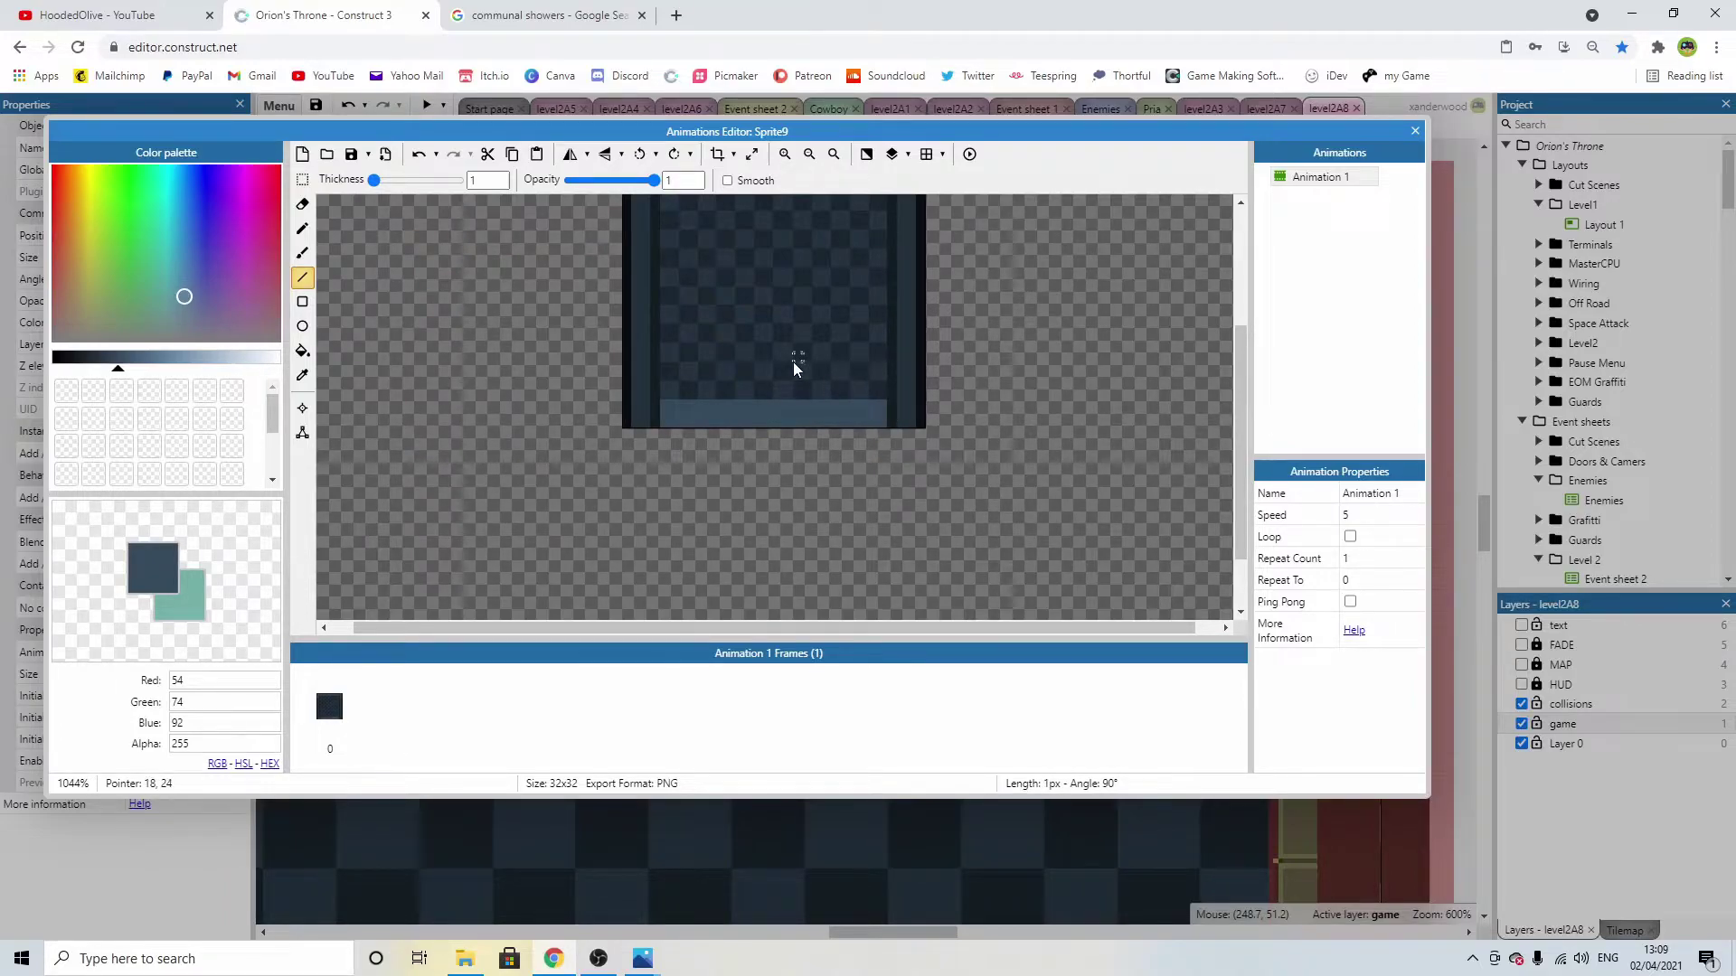
Darken the bottom ends of both side panels with near-black (10, 13, 16) lines.
{"action": "scroll", "coordinate": [794, 361], "scroll_direction": "down", "scroll_amount": 3}
{"action": "scroll", "coordinate": [778, 382], "scroll_direction": "up", "scroll_amount": 4}
{"action": "left_click", "coordinate": [855, 518], "text": "alt"}
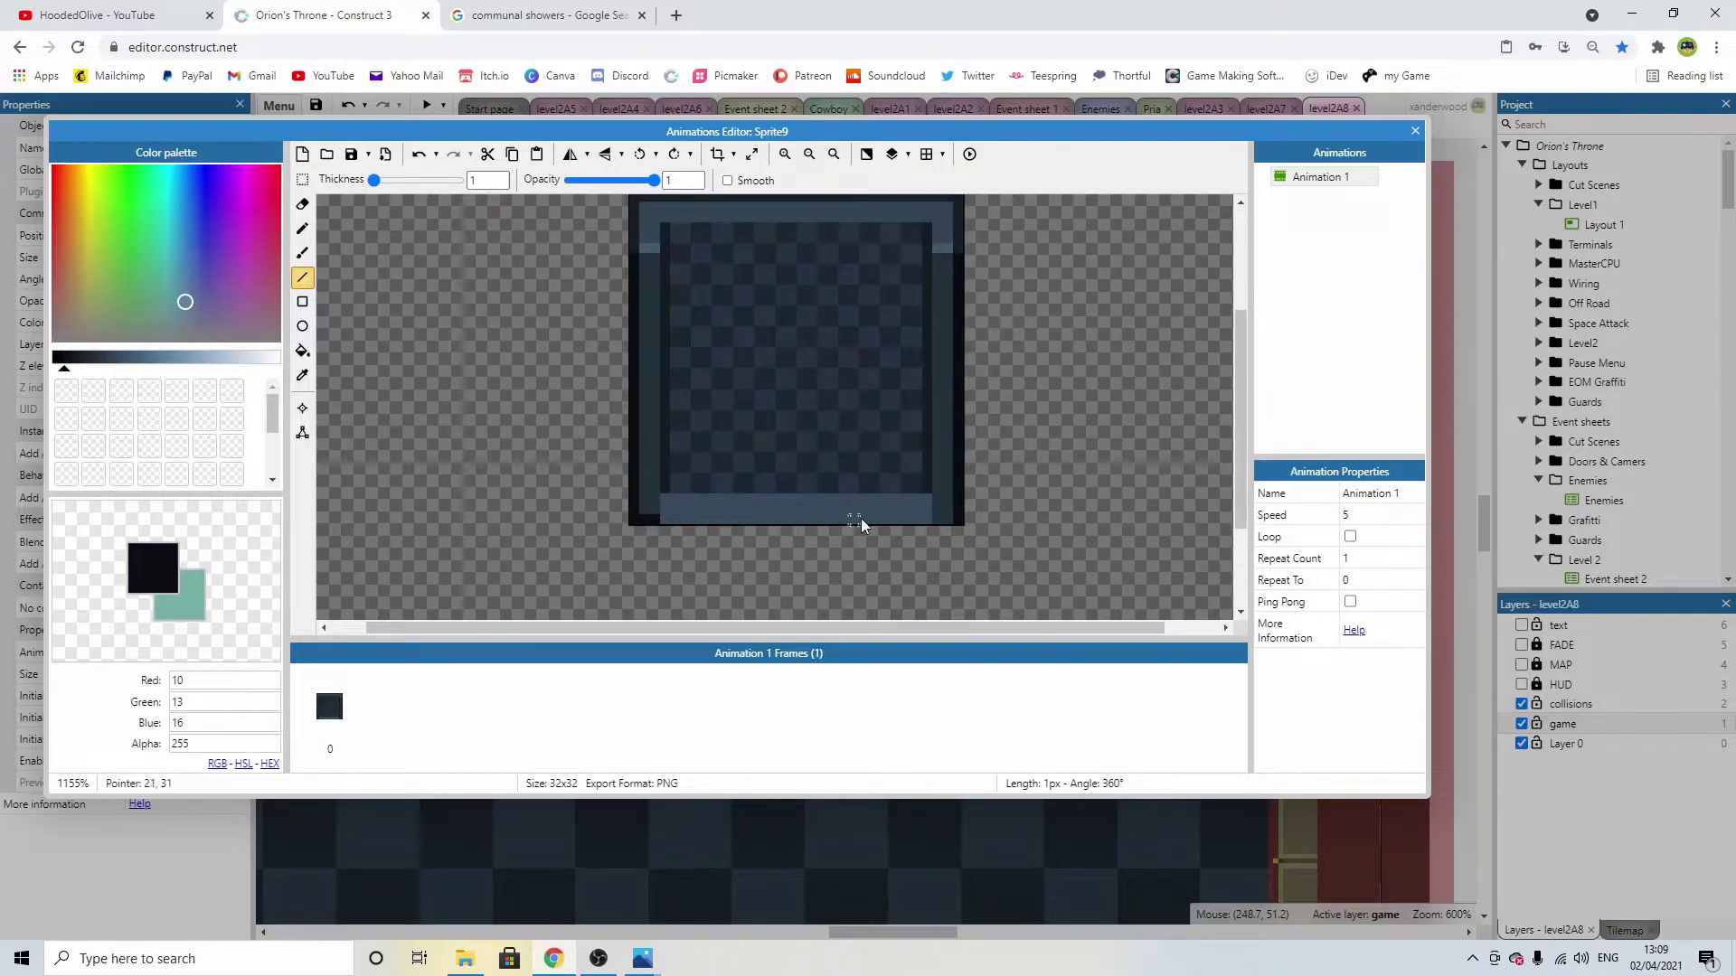
{"action": "left_click_drag", "start_coordinate": [937, 519], "coordinate": [956, 519]}
{"action": "scroll", "coordinate": [847, 443], "scroll_direction": "down", "scroll_amount": 2}
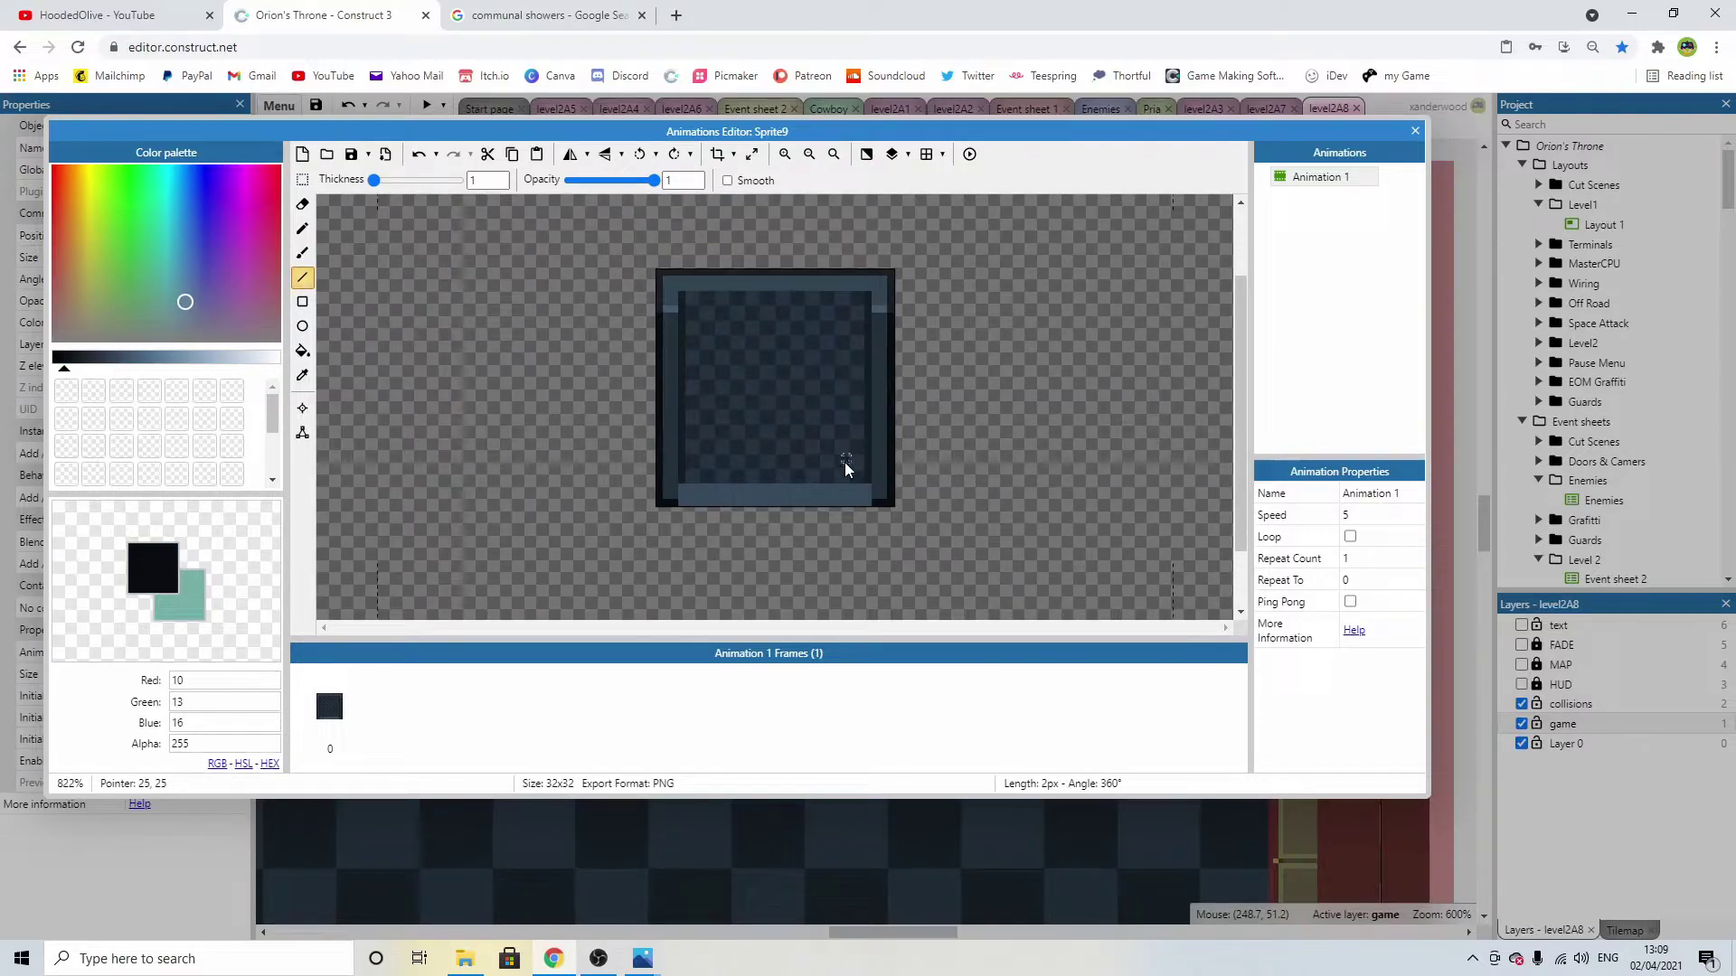
Close the image editor and move the sprite to 210, 56 against level2A8's upper wall.
{"action": "left_click", "coordinate": [1415, 131]}
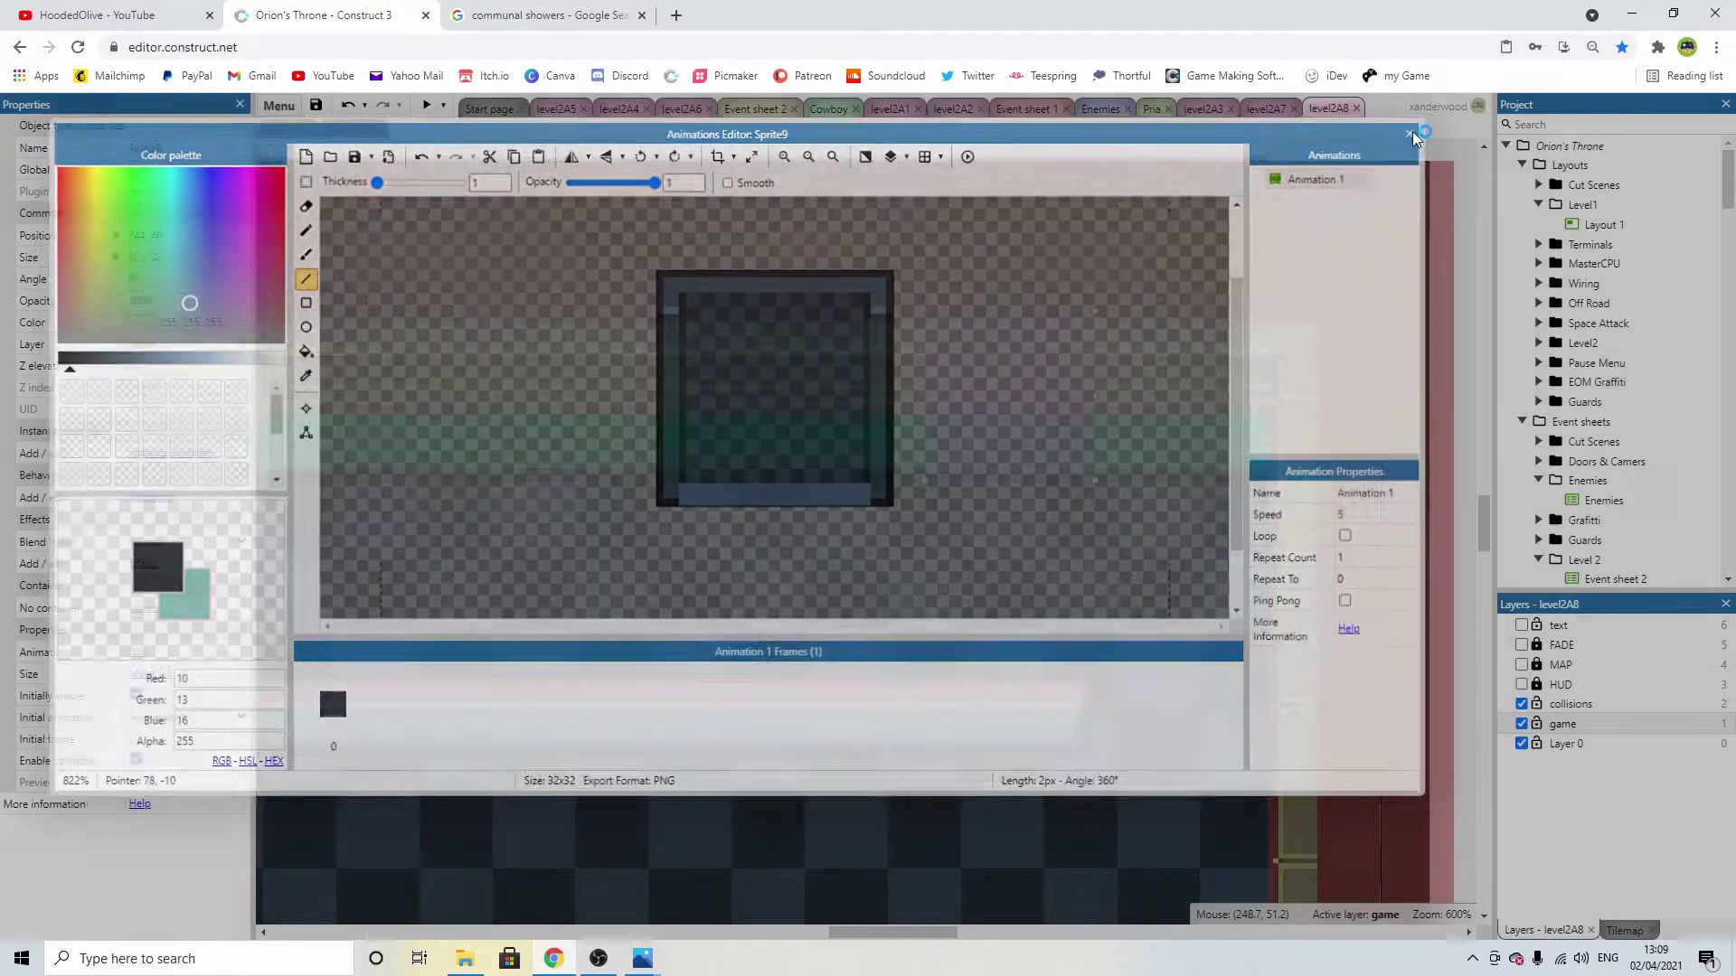
{"action": "left_click_drag", "start_coordinate": [1025, 439], "coordinate": [866, 508]}
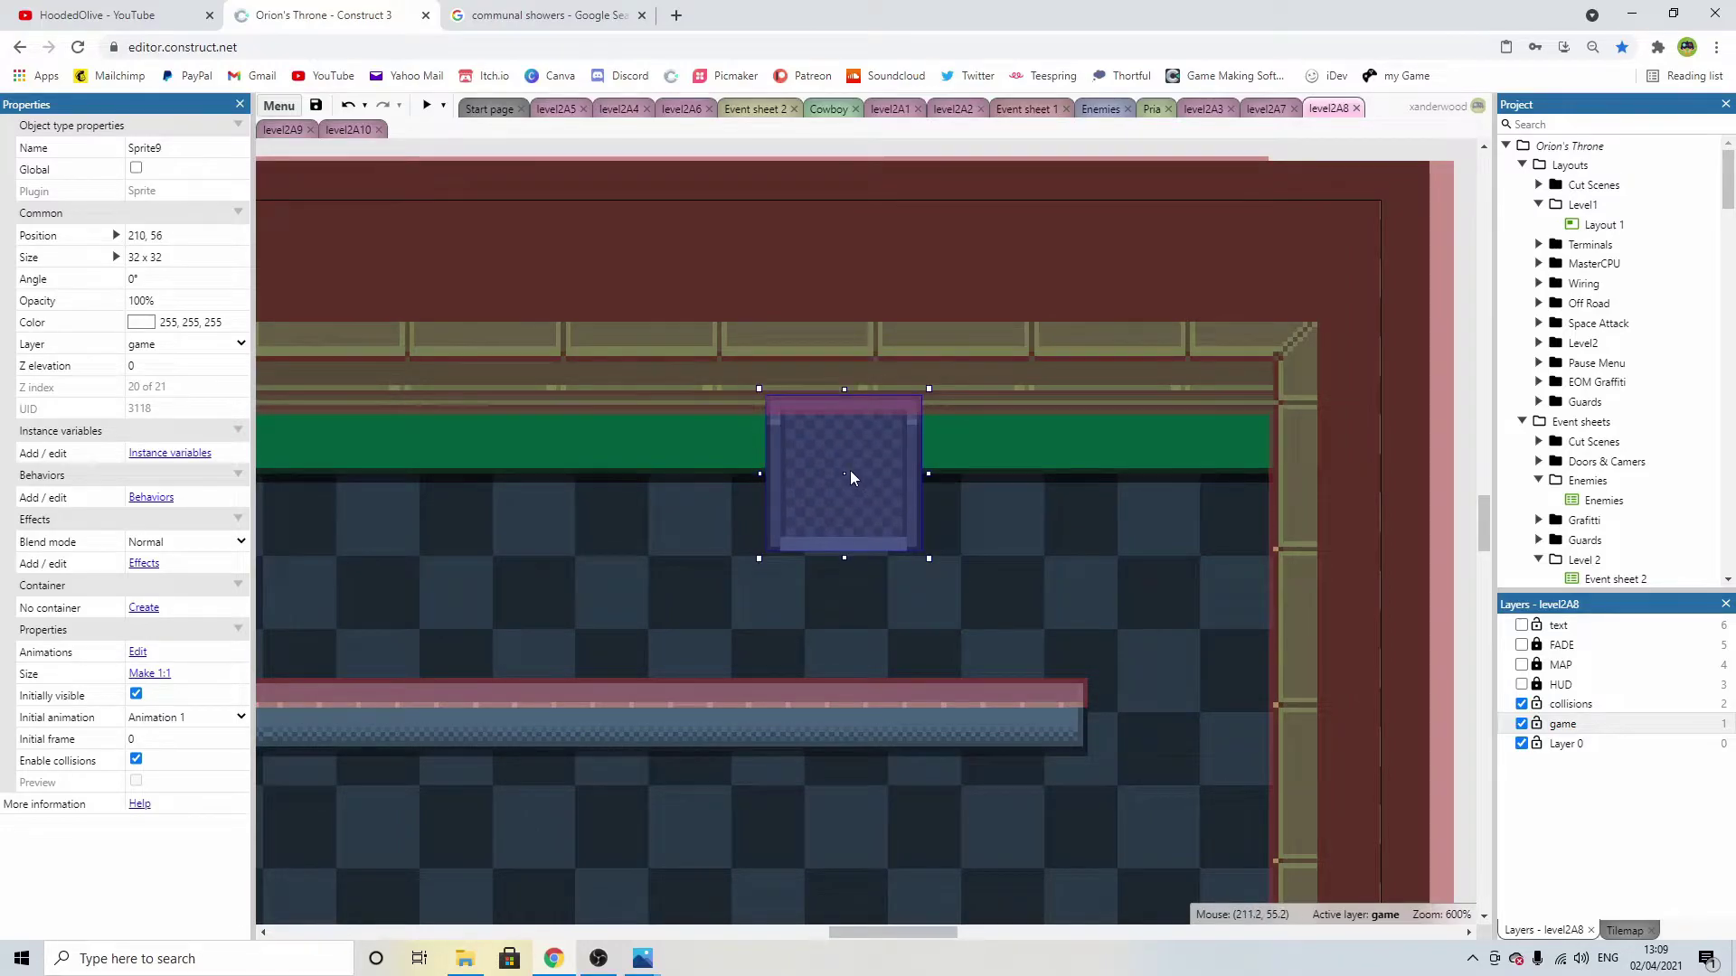
{"action": "scroll", "coordinate": [850, 470], "scroll_direction": "down", "scroll_amount": 2, "text": "ctrl"}
{"action": "scroll", "coordinate": [850, 470], "scroll_direction": "up", "scroll_amount": 5, "text": "ctrl"}
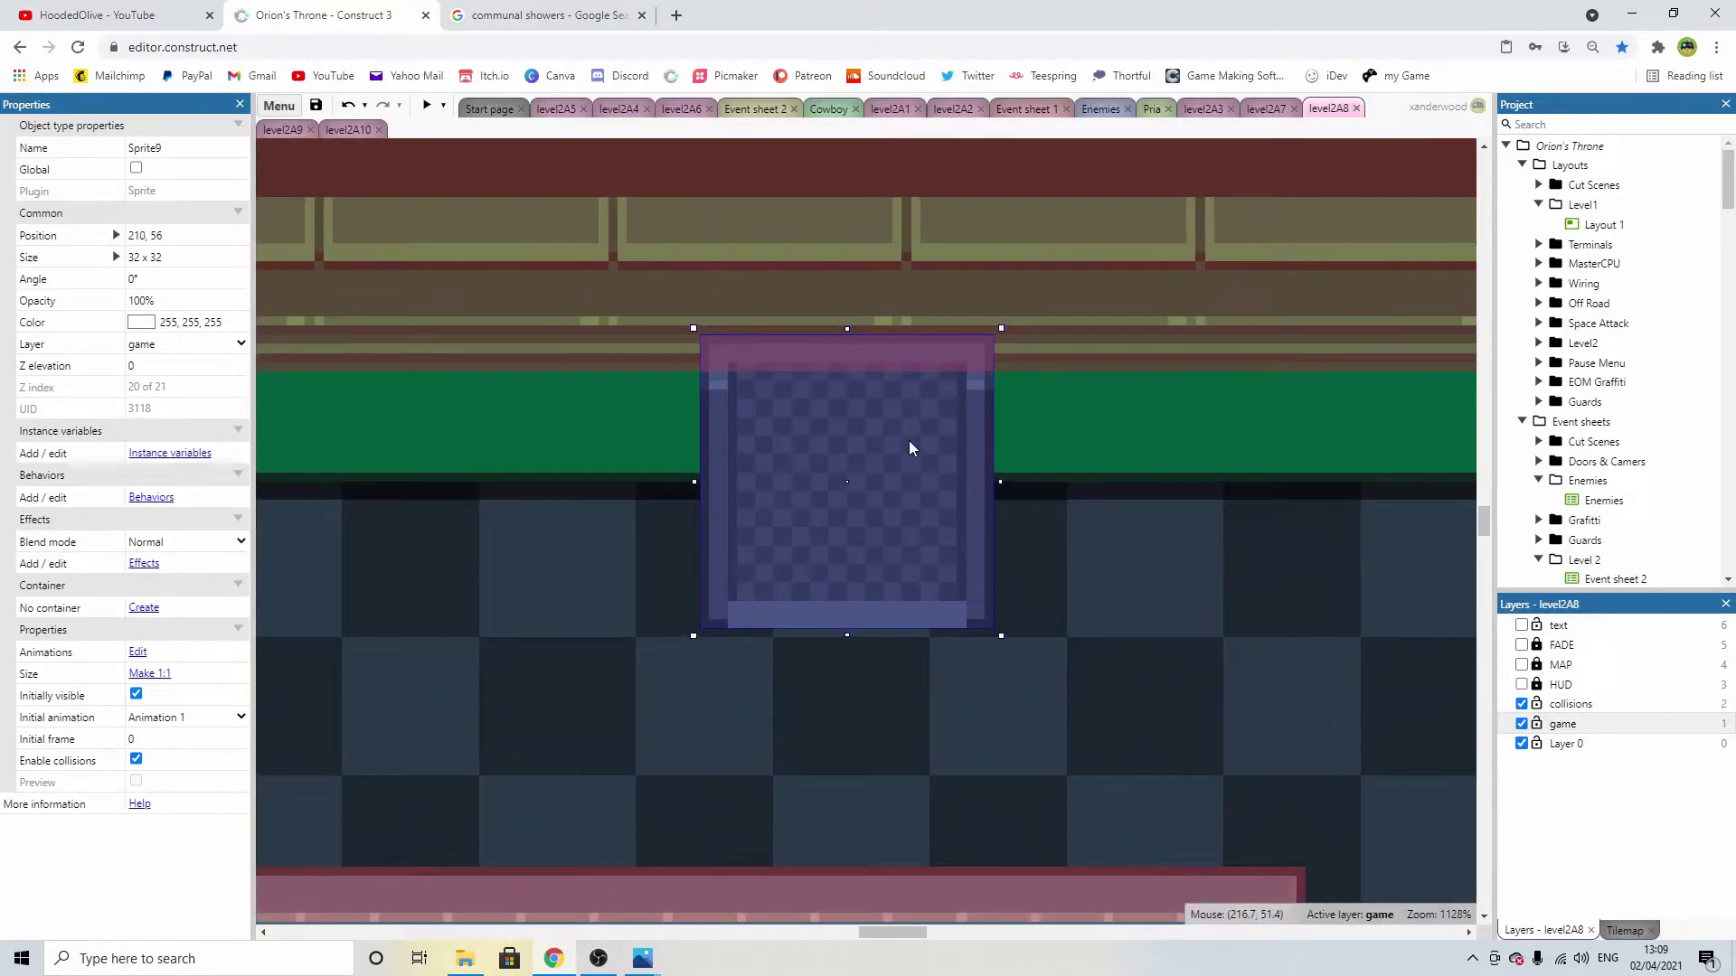
Reopen the sprite's image and pencil near-black (10, 13, 16) vertical strips through the top band at both edges of the inner opening.
{"action": "double_click", "coordinate": [909, 442]}
{"action": "scroll", "coordinate": [796, 290], "scroll_direction": "down", "scroll_amount": 3}
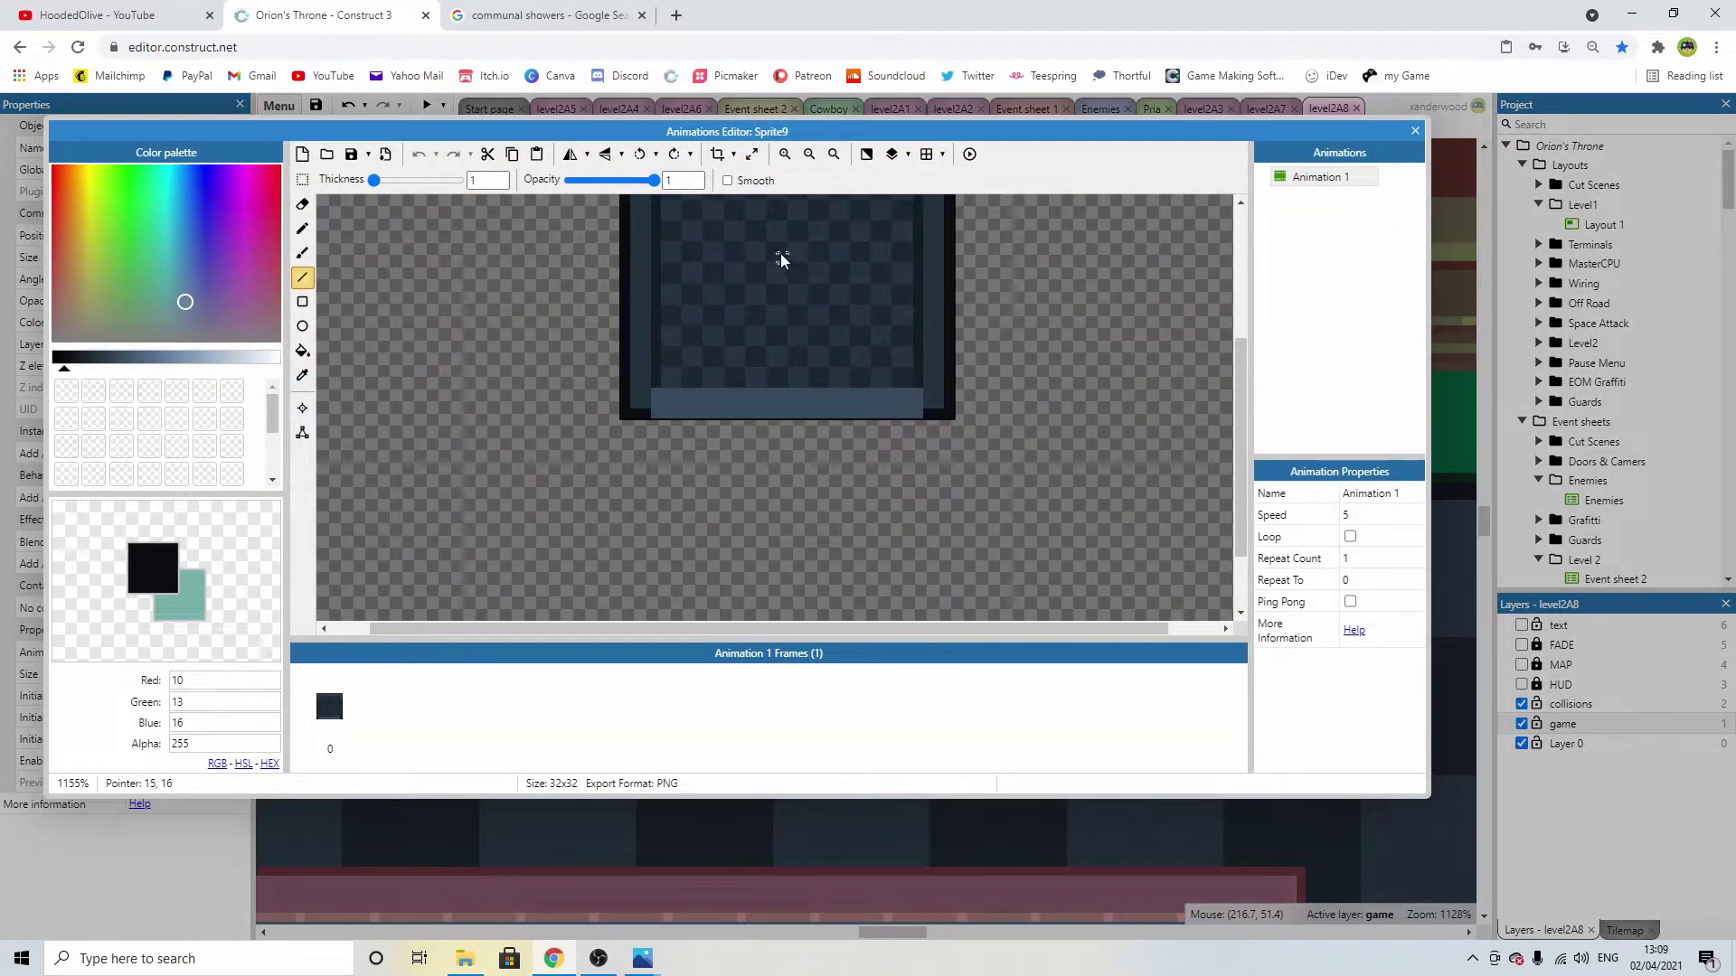
{"action": "scroll", "coordinate": [796, 380], "scroll_direction": "down", "scroll_amount": 1, "text": "ctrl"}
{"action": "scroll", "coordinate": [794, 341], "scroll_direction": "up", "scroll_amount": 2}
{"action": "scroll", "coordinate": [845, 425], "scroll_direction": "down", "scroll_amount": 2}
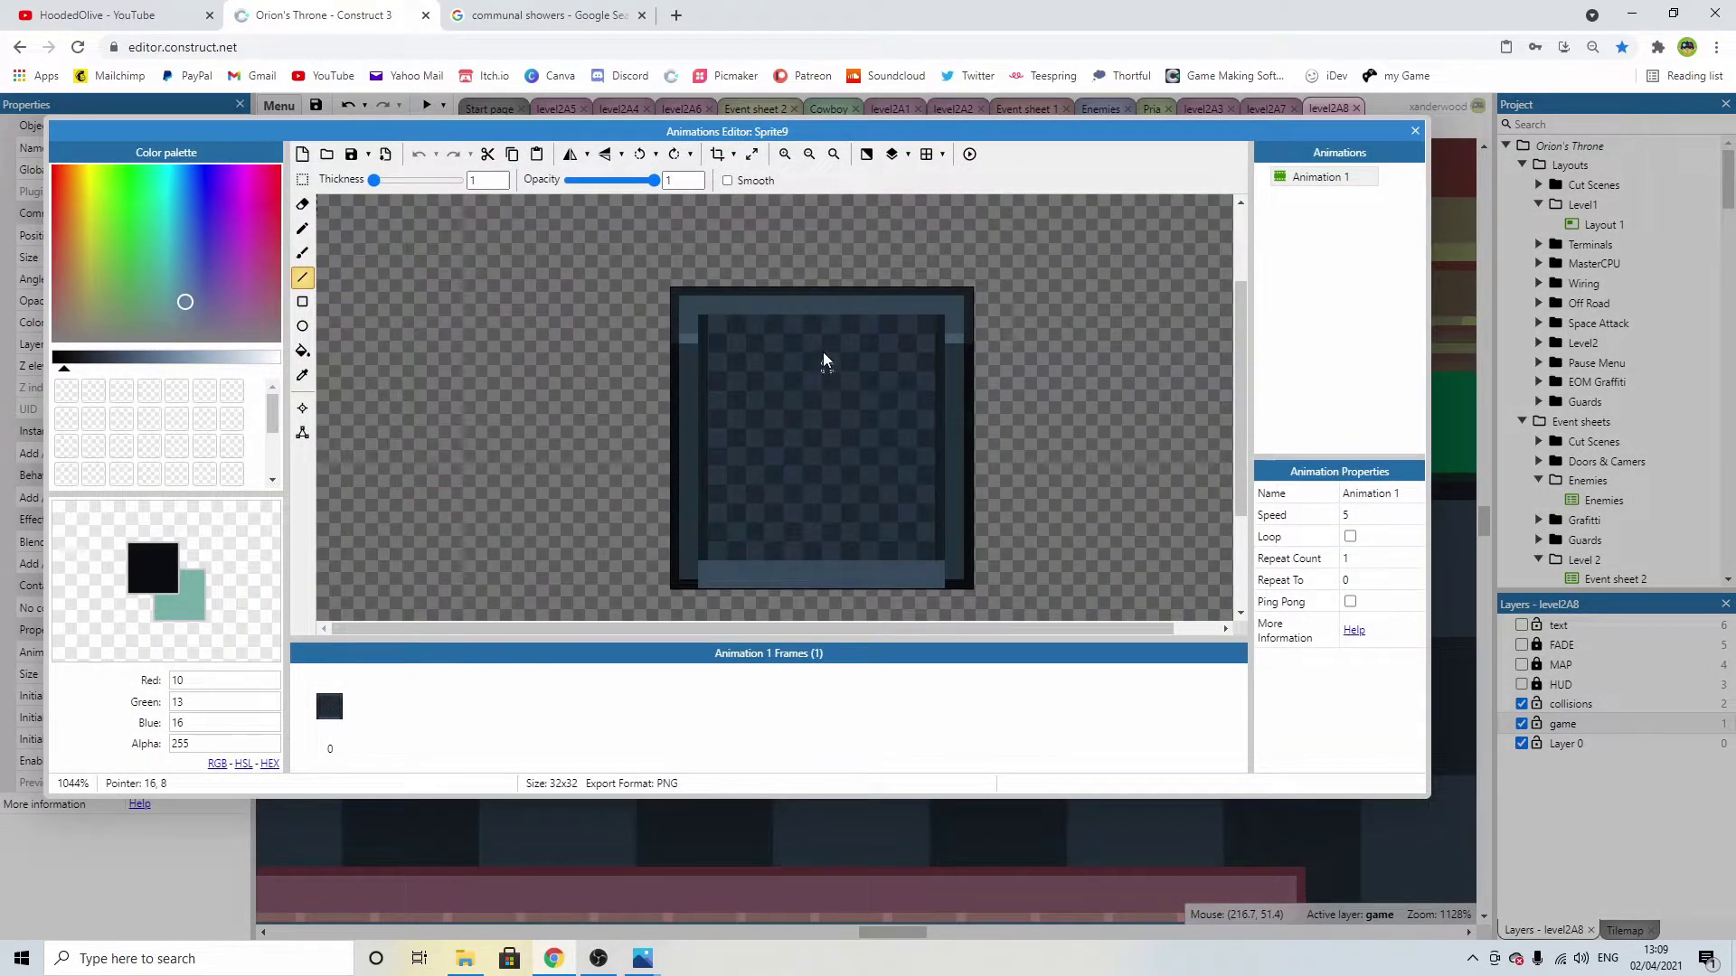
{"action": "scroll", "coordinate": [745, 325], "scroll_direction": "up", "scroll_amount": 3, "text": "ctrl"}
{"action": "key", "text": "p"}
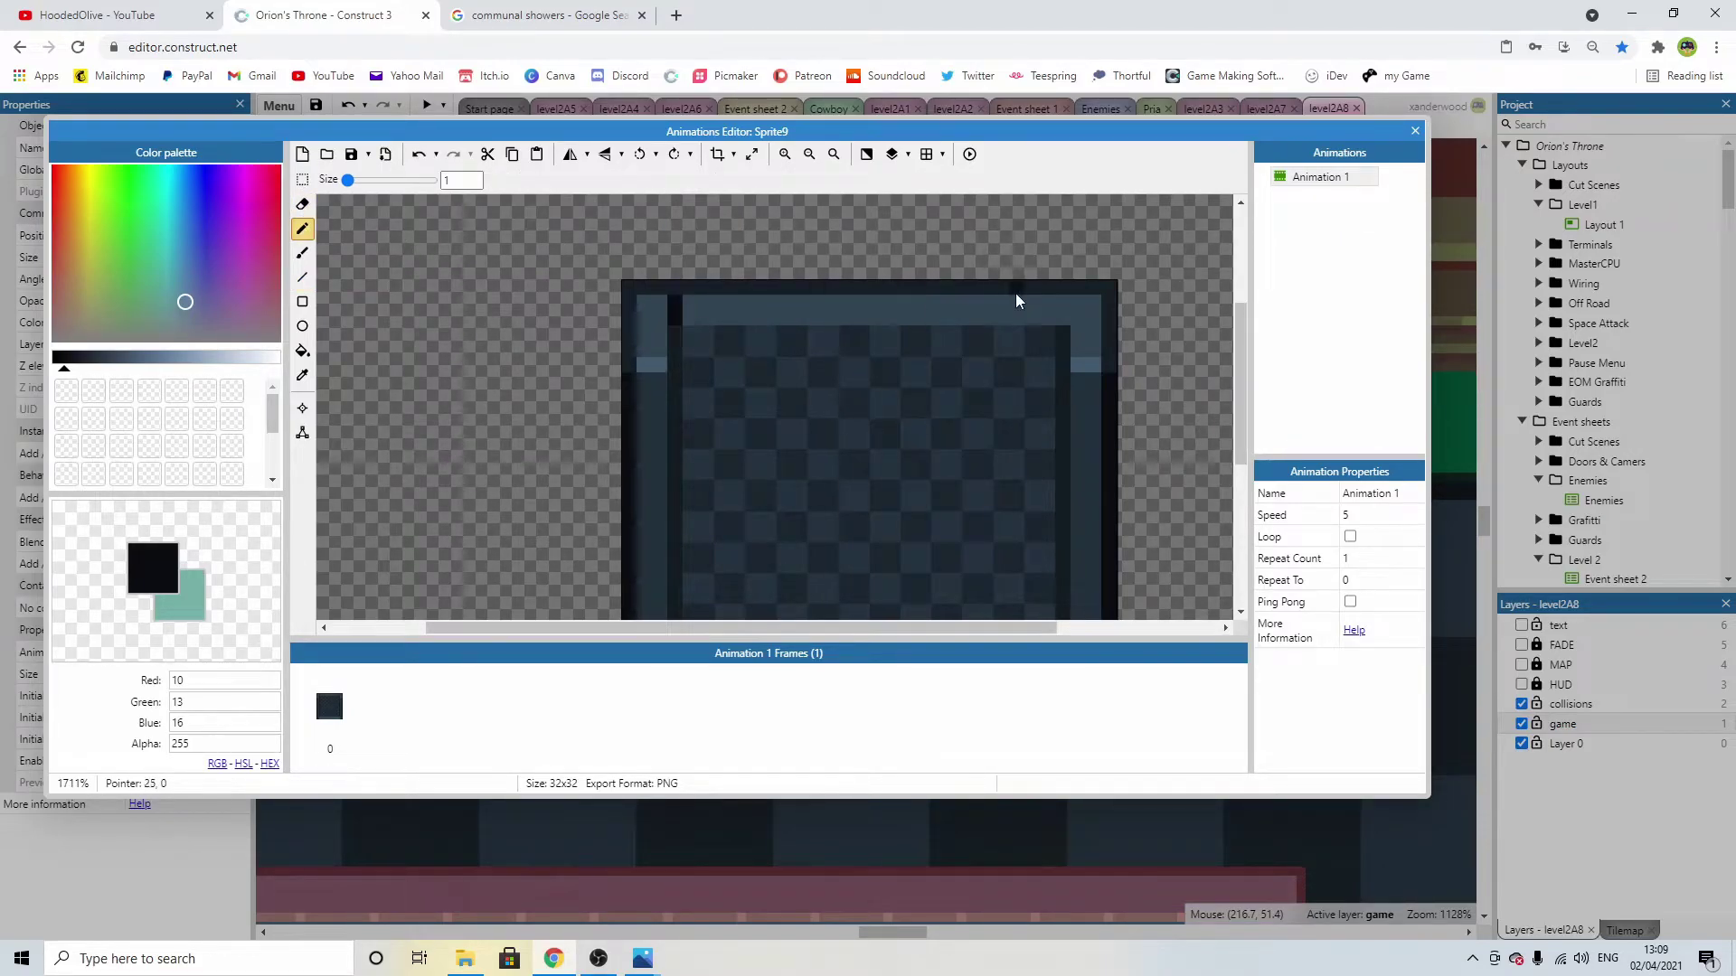
{"action": "left_click", "coordinate": [676, 325], "text": "alt"}
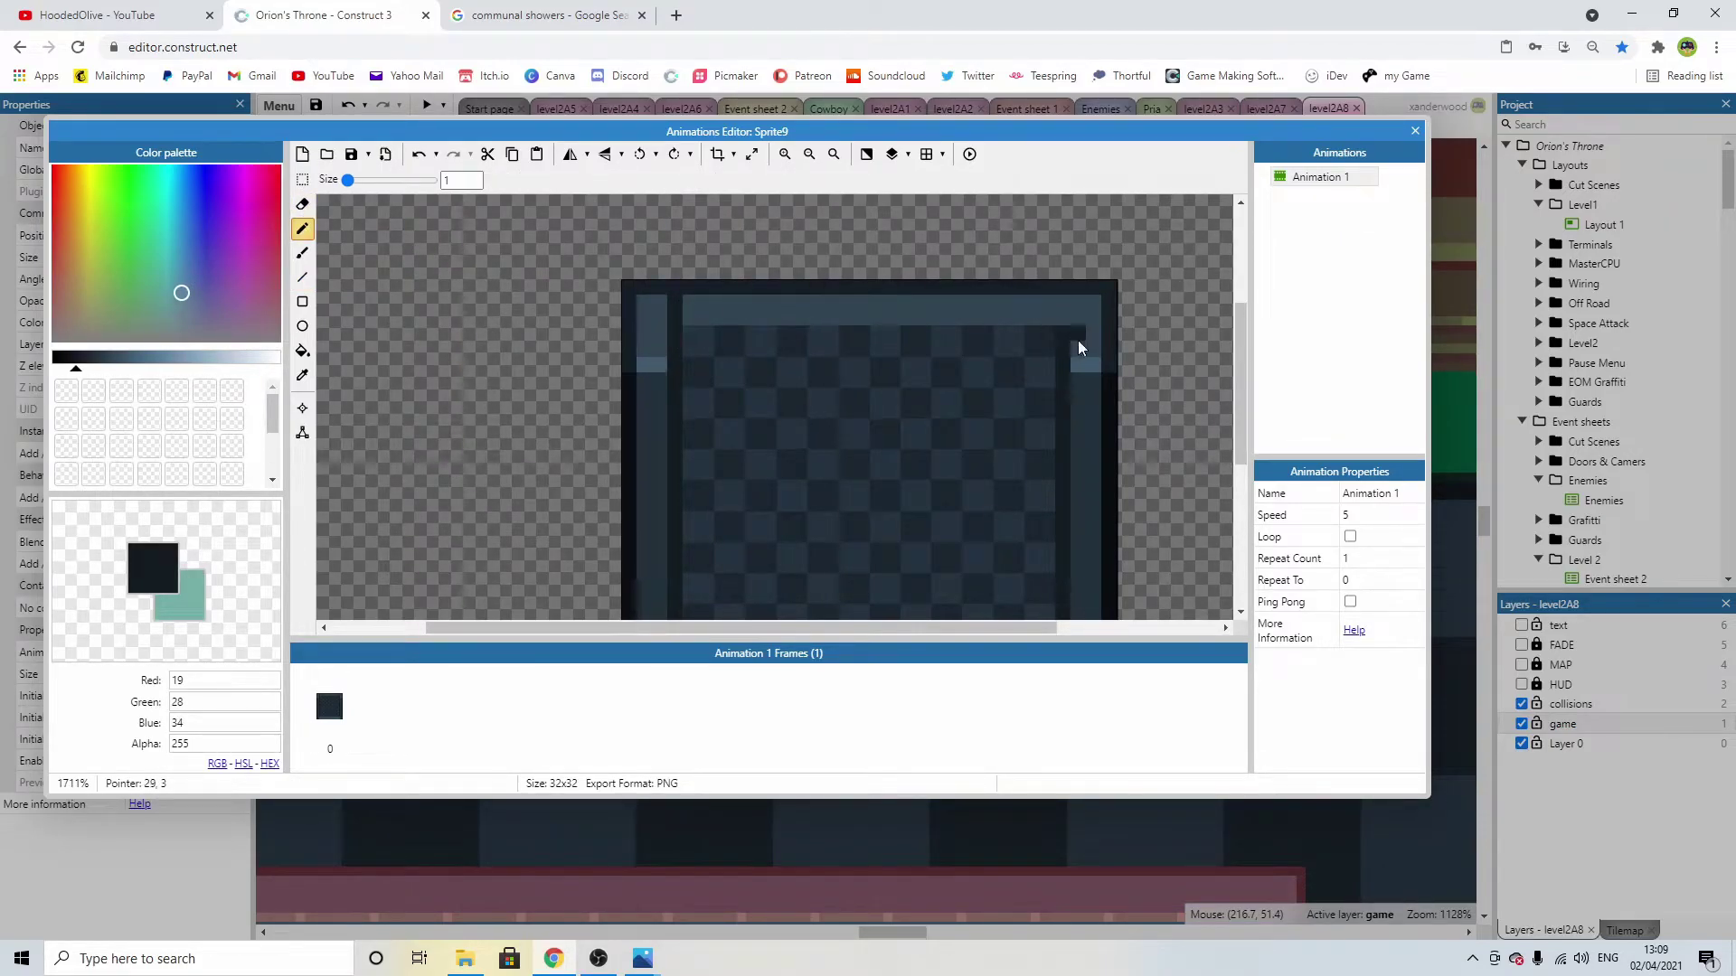
{"action": "left_click", "coordinate": [1111, 384], "text": "alt"}
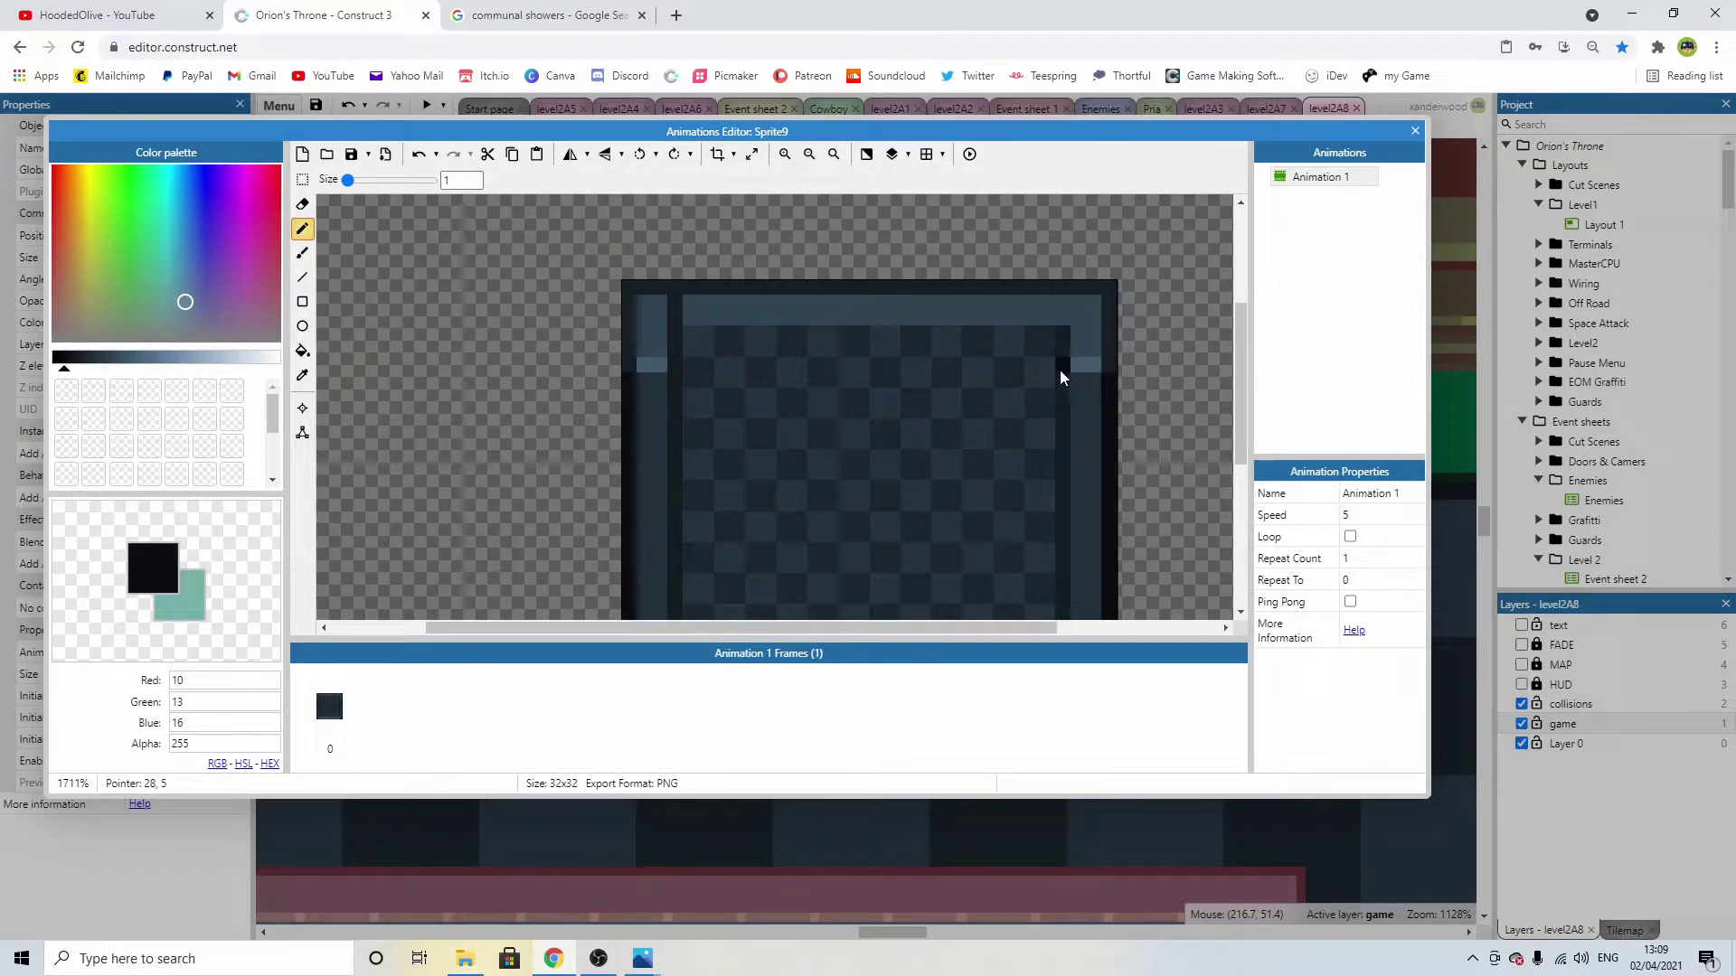
{"action": "left_click_drag", "start_coordinate": [1060, 340], "coordinate": [1061, 301]}
{"action": "left_click_drag", "start_coordinate": [673, 341], "coordinate": [673, 300]}
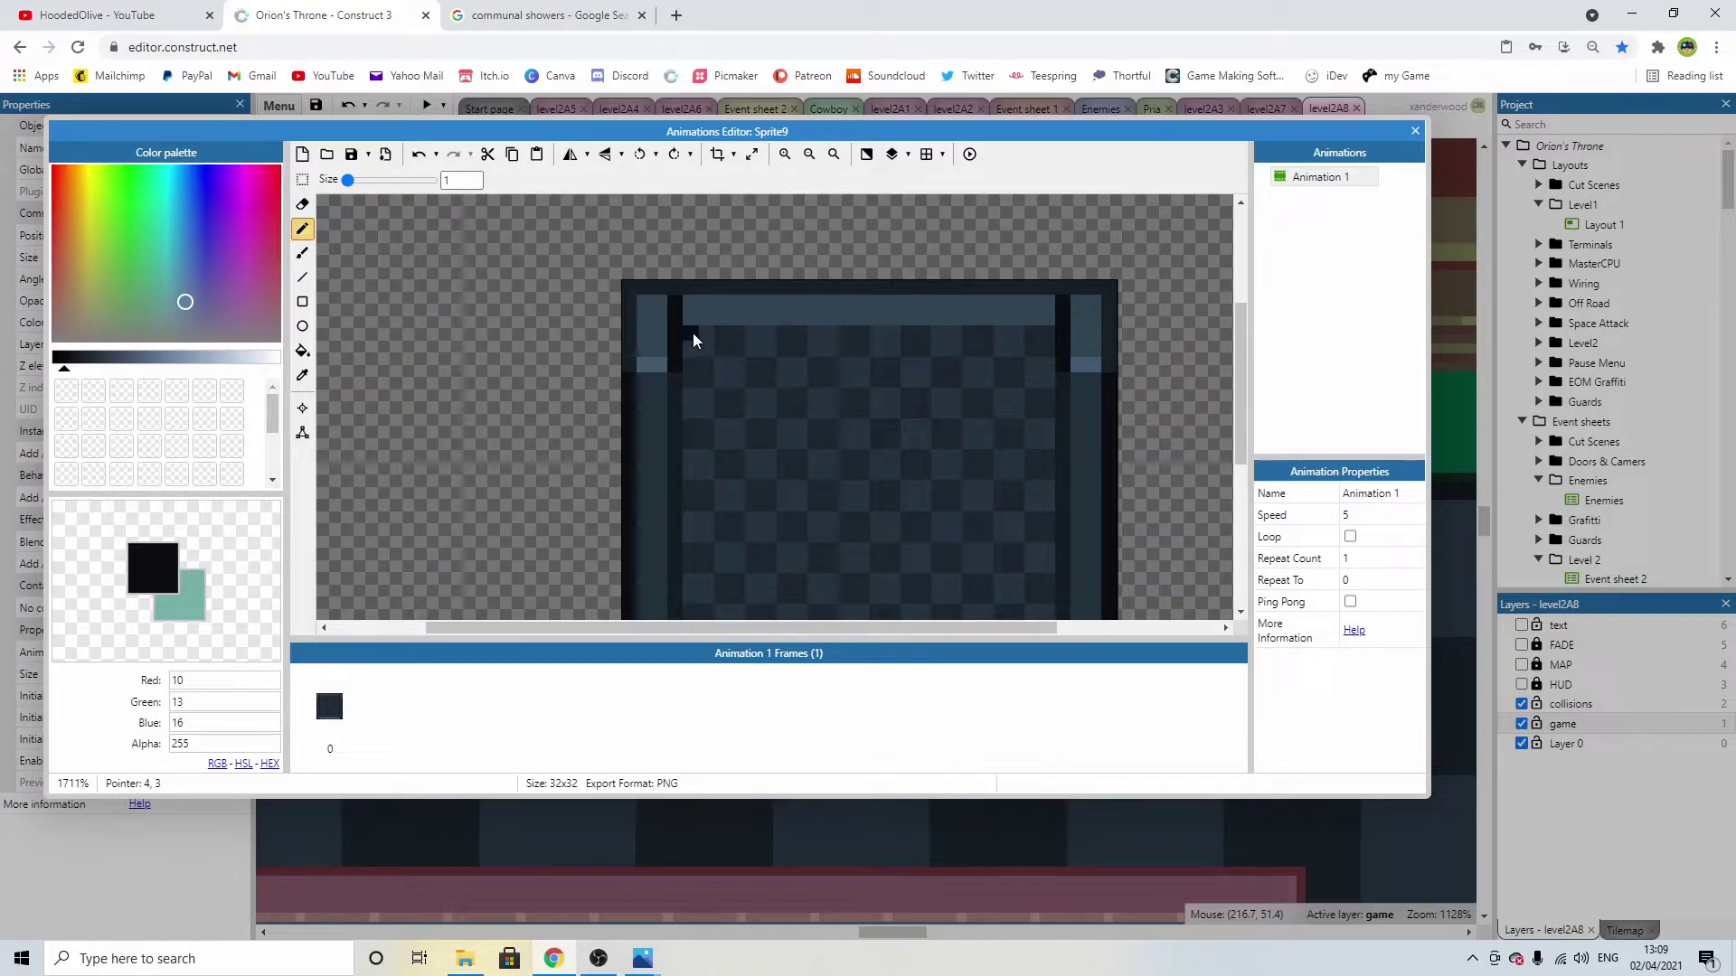
Pencil alternating two-pixel dark tiles (27, 37, 46) across the lighter band at the top of the inner opening.
{"action": "left_click", "coordinate": [707, 332], "text": "alt"}
{"action": "left_click", "coordinate": [708, 318]}
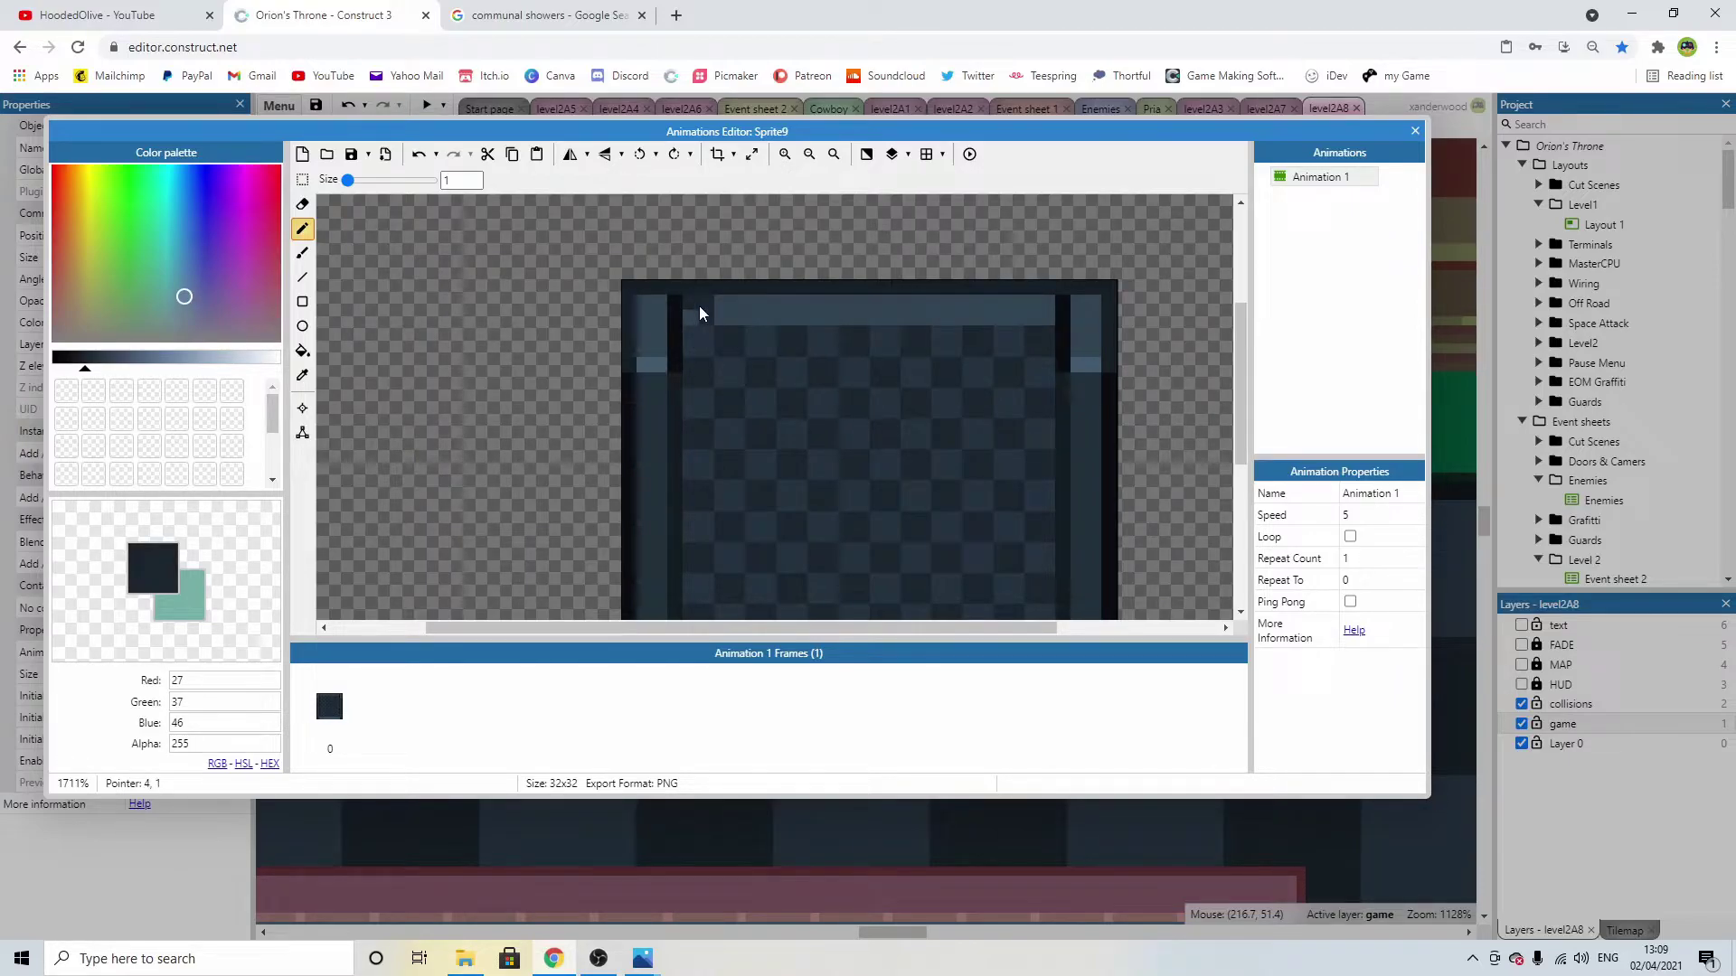
{"action": "left_click_drag", "start_coordinate": [765, 322], "coordinate": [762, 311]}
{"action": "left_click_drag", "start_coordinate": [882, 318], "coordinate": [897, 305]}
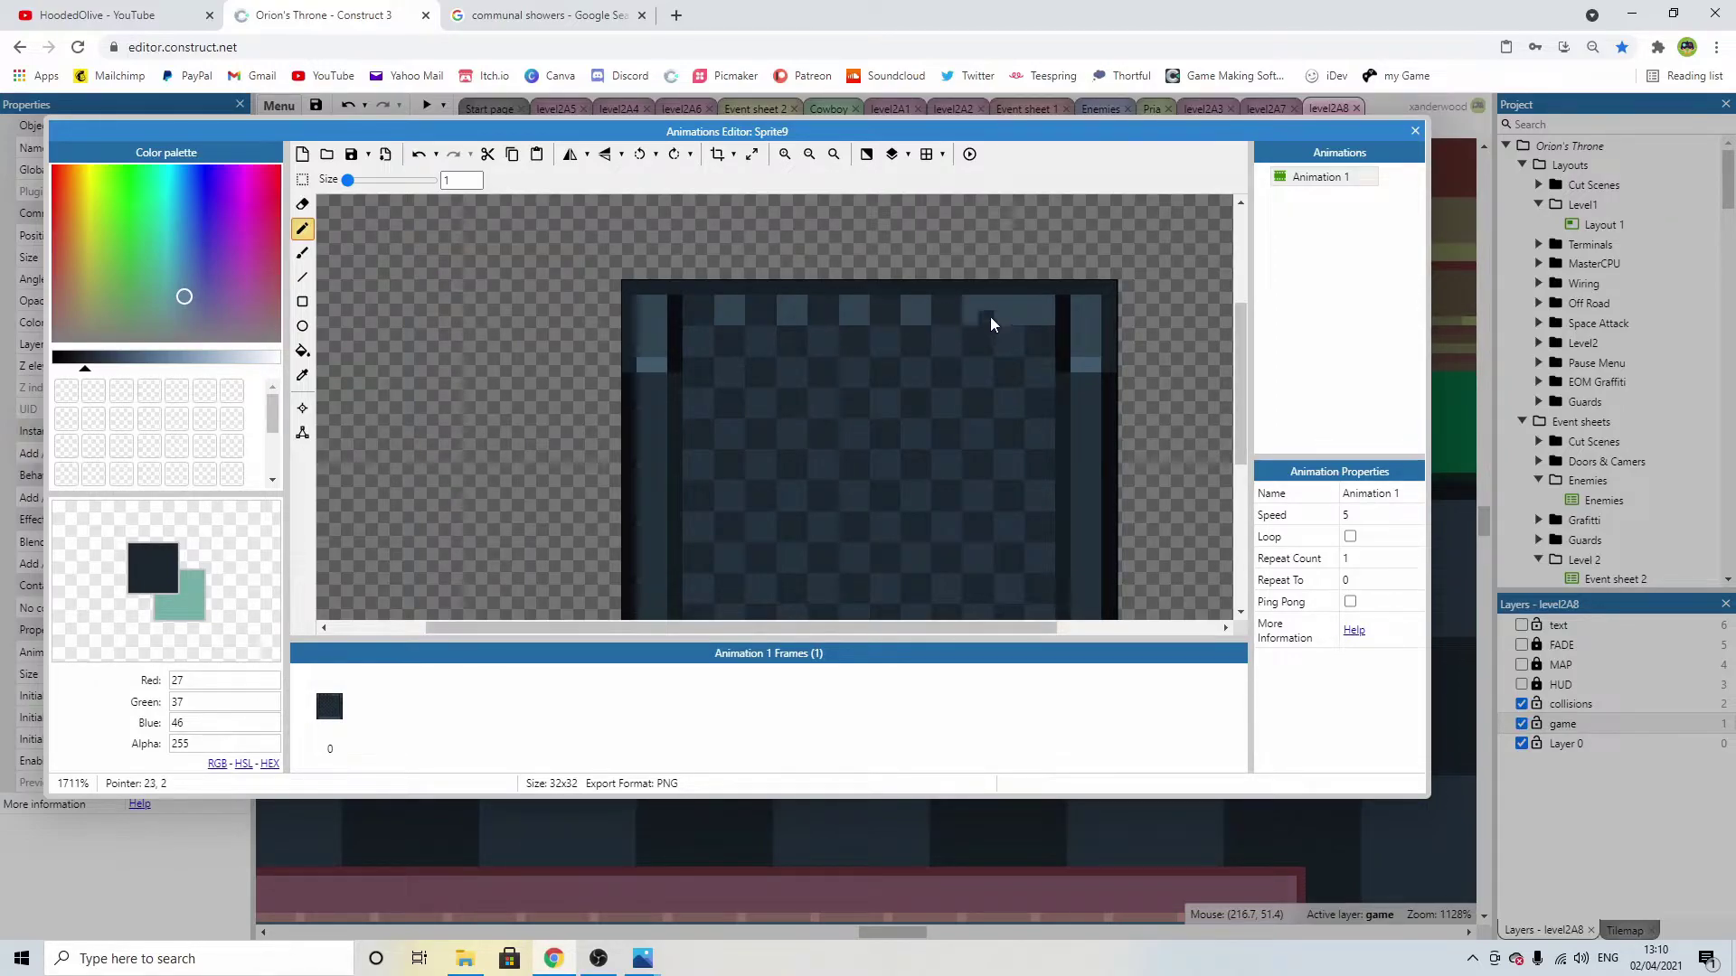
{"action": "left_click_drag", "start_coordinate": [998, 306], "coordinate": [1013, 315]}
Fill the remaining lighter squares in the opening's top row with the tile blue (37, 51, 64).
{"action": "left_click", "coordinate": [1010, 338], "text": "alt"}
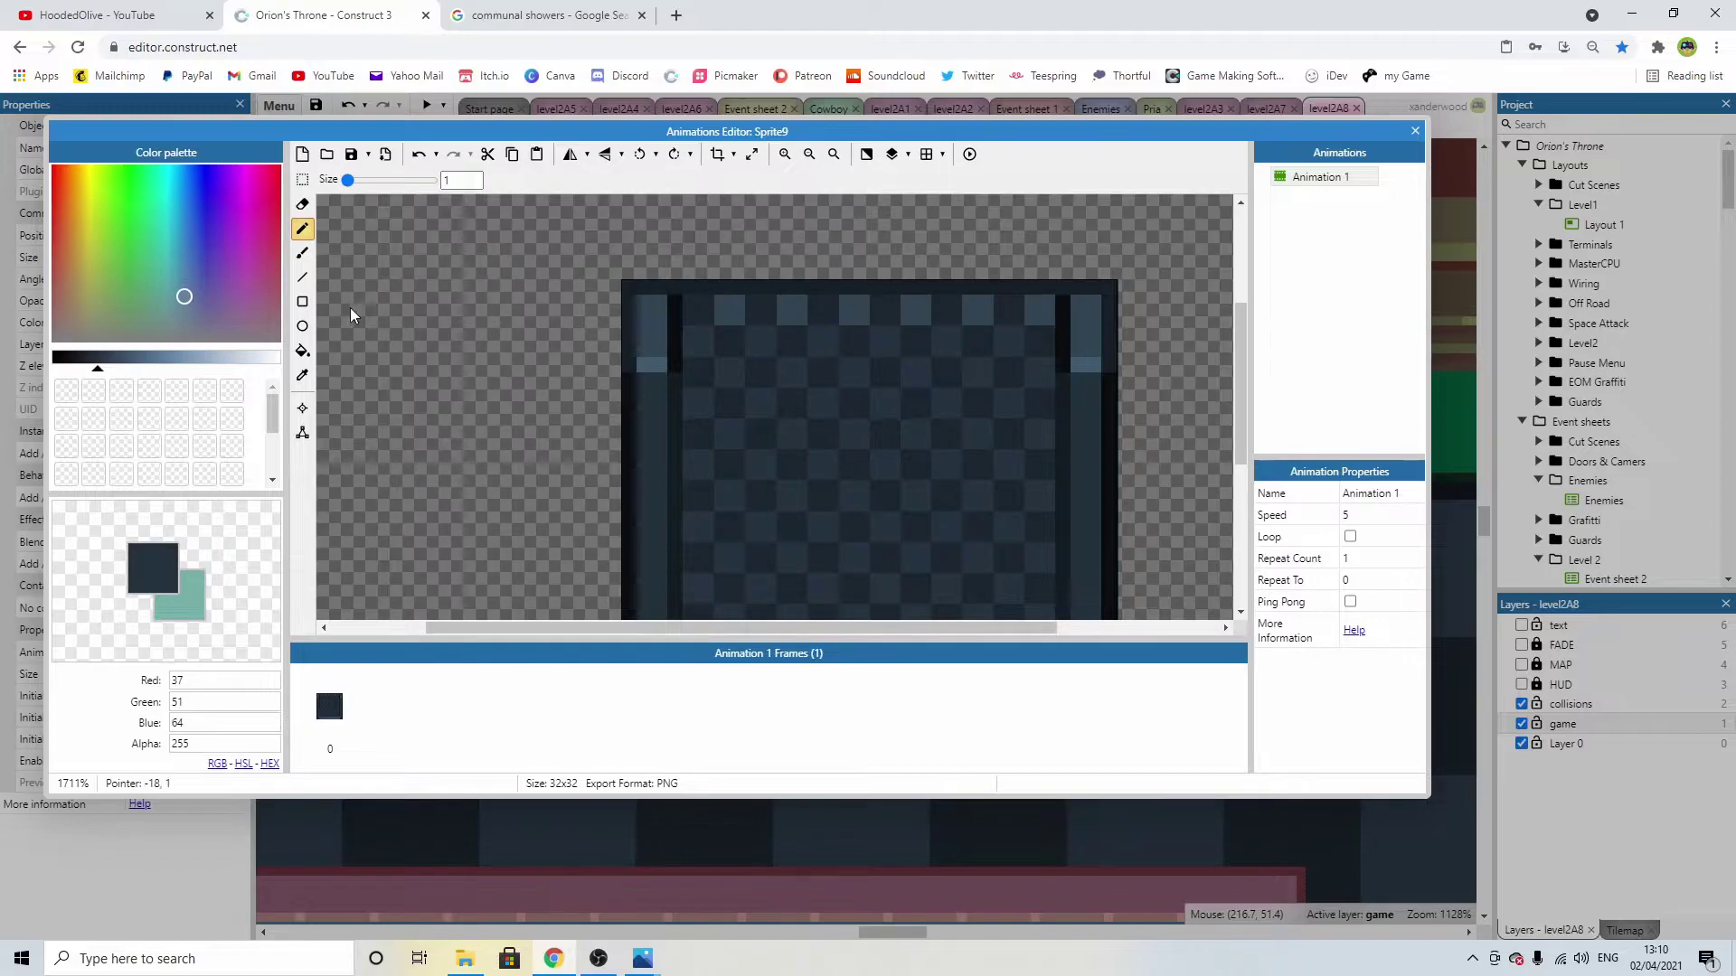
{"action": "left_click", "coordinate": [300, 351]}
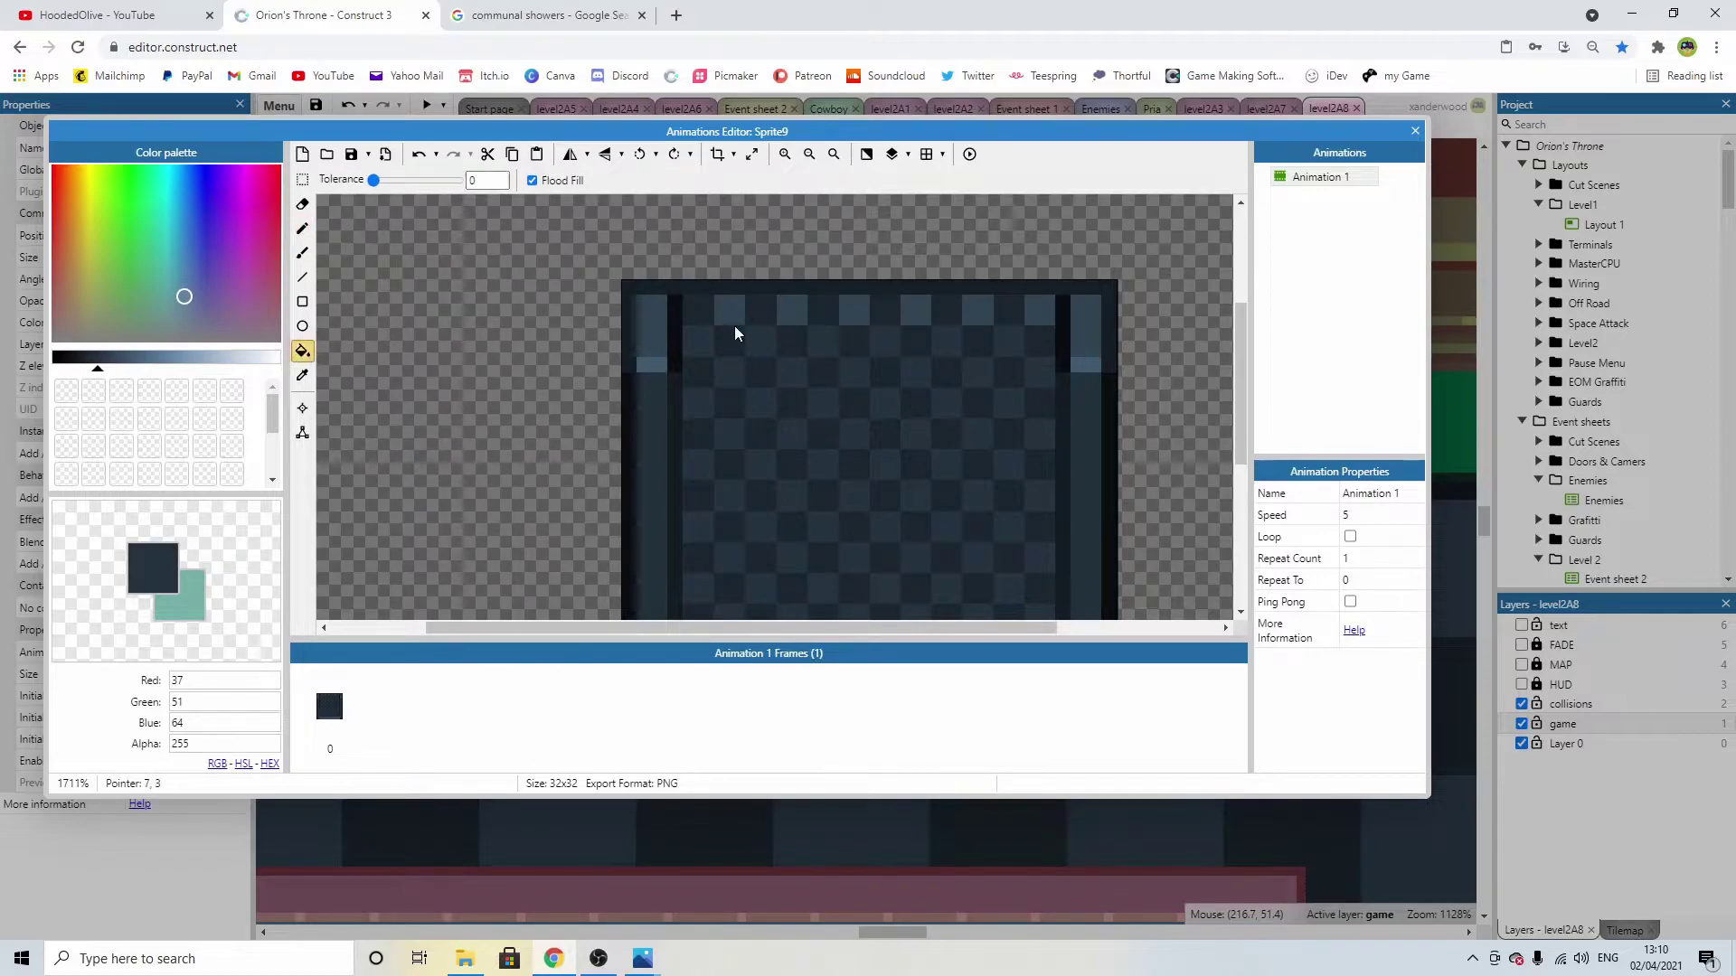
{"action": "left_click", "coordinate": [861, 315]}
{"action": "left_click", "coordinate": [922, 313]}
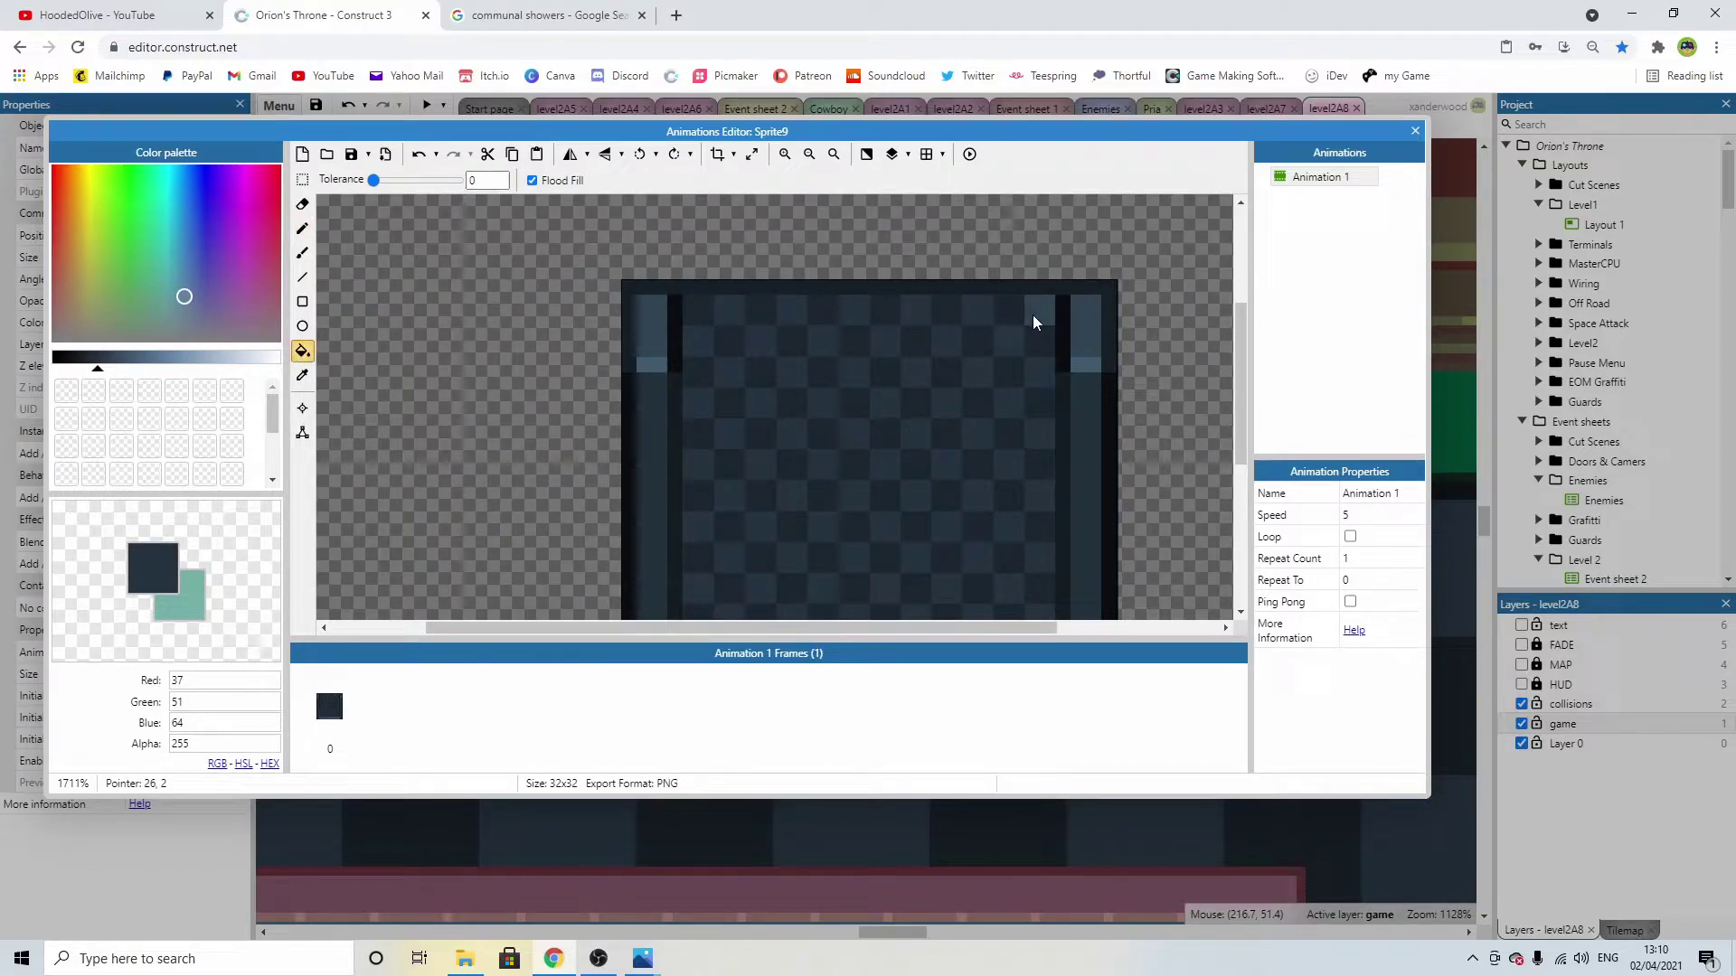
Fill both inner edge strips beside the tiles with near-black (10, 13, 16) and extend them down through the bottom band.
{"action": "scroll", "coordinate": [1035, 322], "scroll_direction": "down", "scroll_amount": 5, "text": "ctrl"}
{"action": "middle_click_drag", "start_coordinate": [962, 406], "coordinate": [968, 338]}
{"action": "left_click", "coordinate": [968, 338], "text": "alt"}
{"action": "left_click", "coordinate": [702, 343]}
{"action": "left_click", "coordinate": [938, 380]}
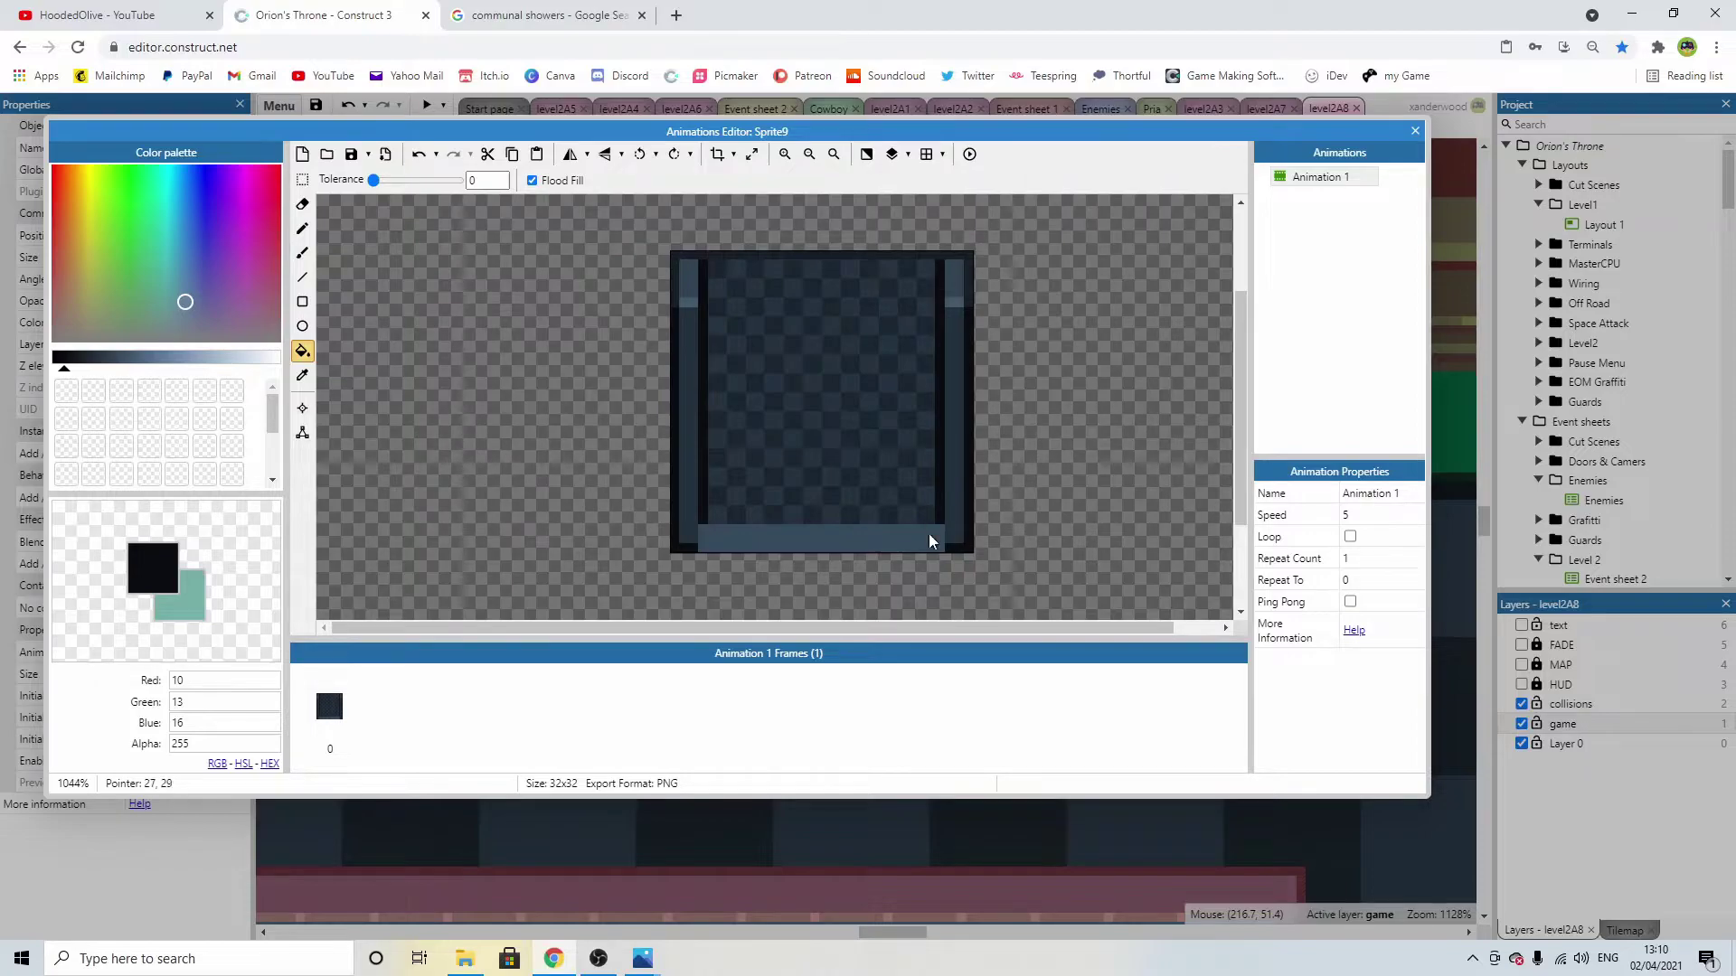
{"action": "left_click", "coordinate": [302, 228]}
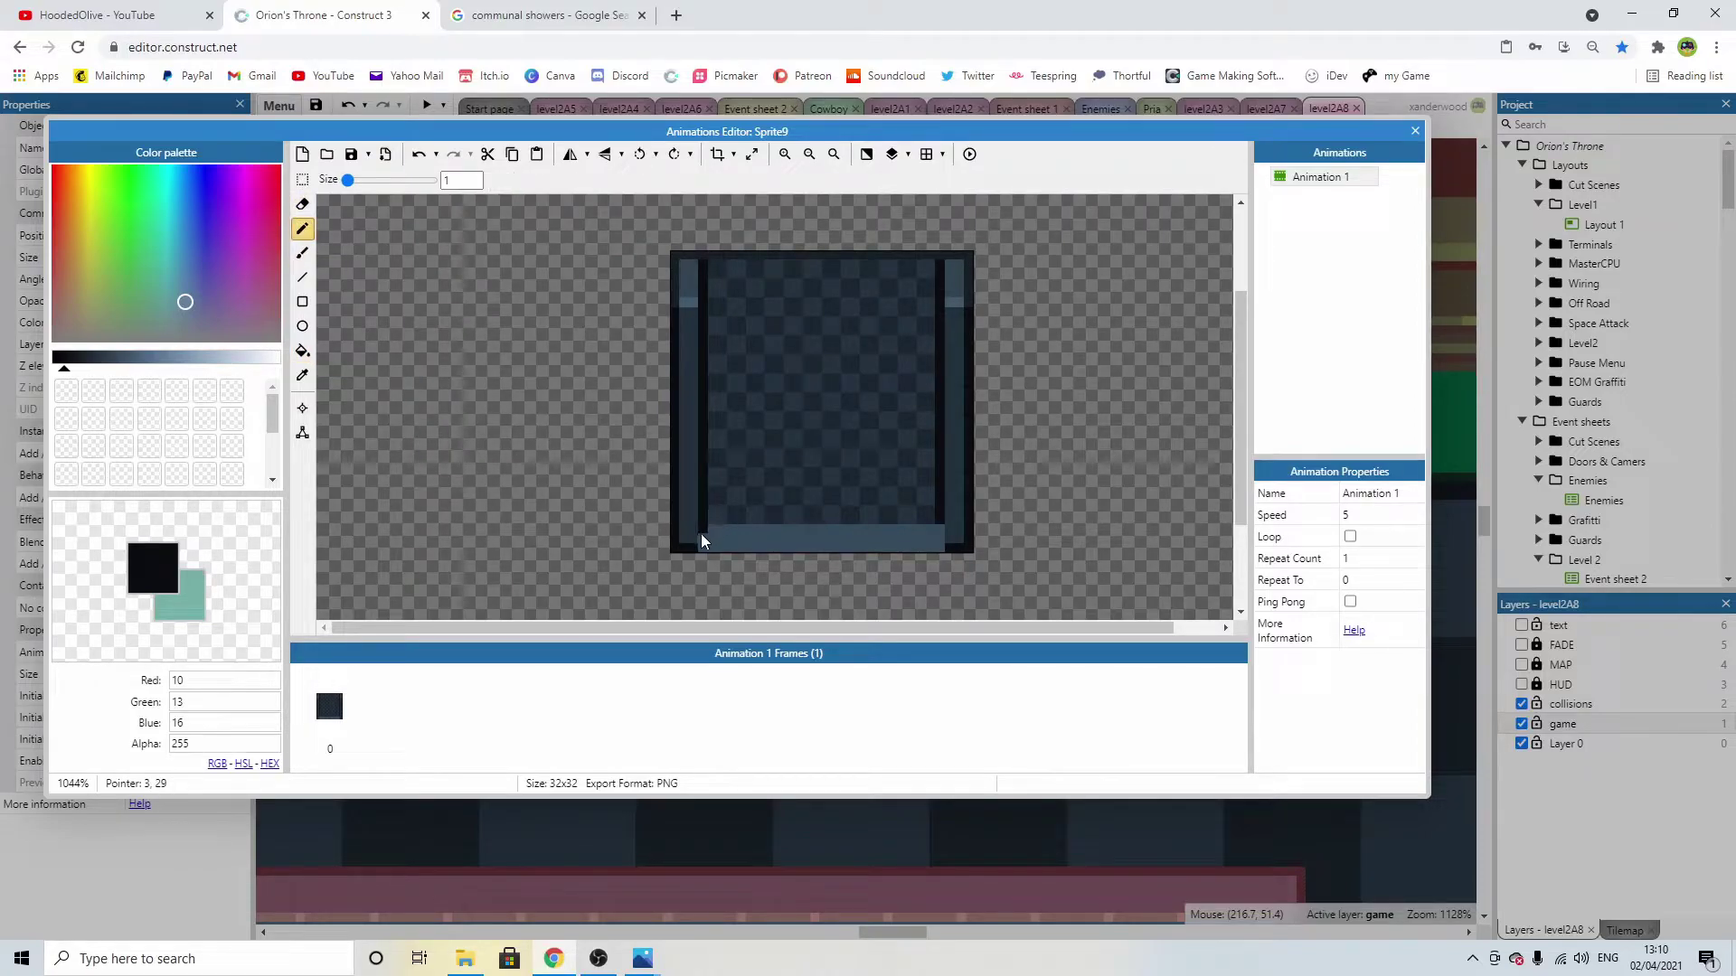
{"action": "scroll", "coordinate": [883, 436], "scroll_direction": "up", "scroll_amount": 1, "text": "ctrl"}
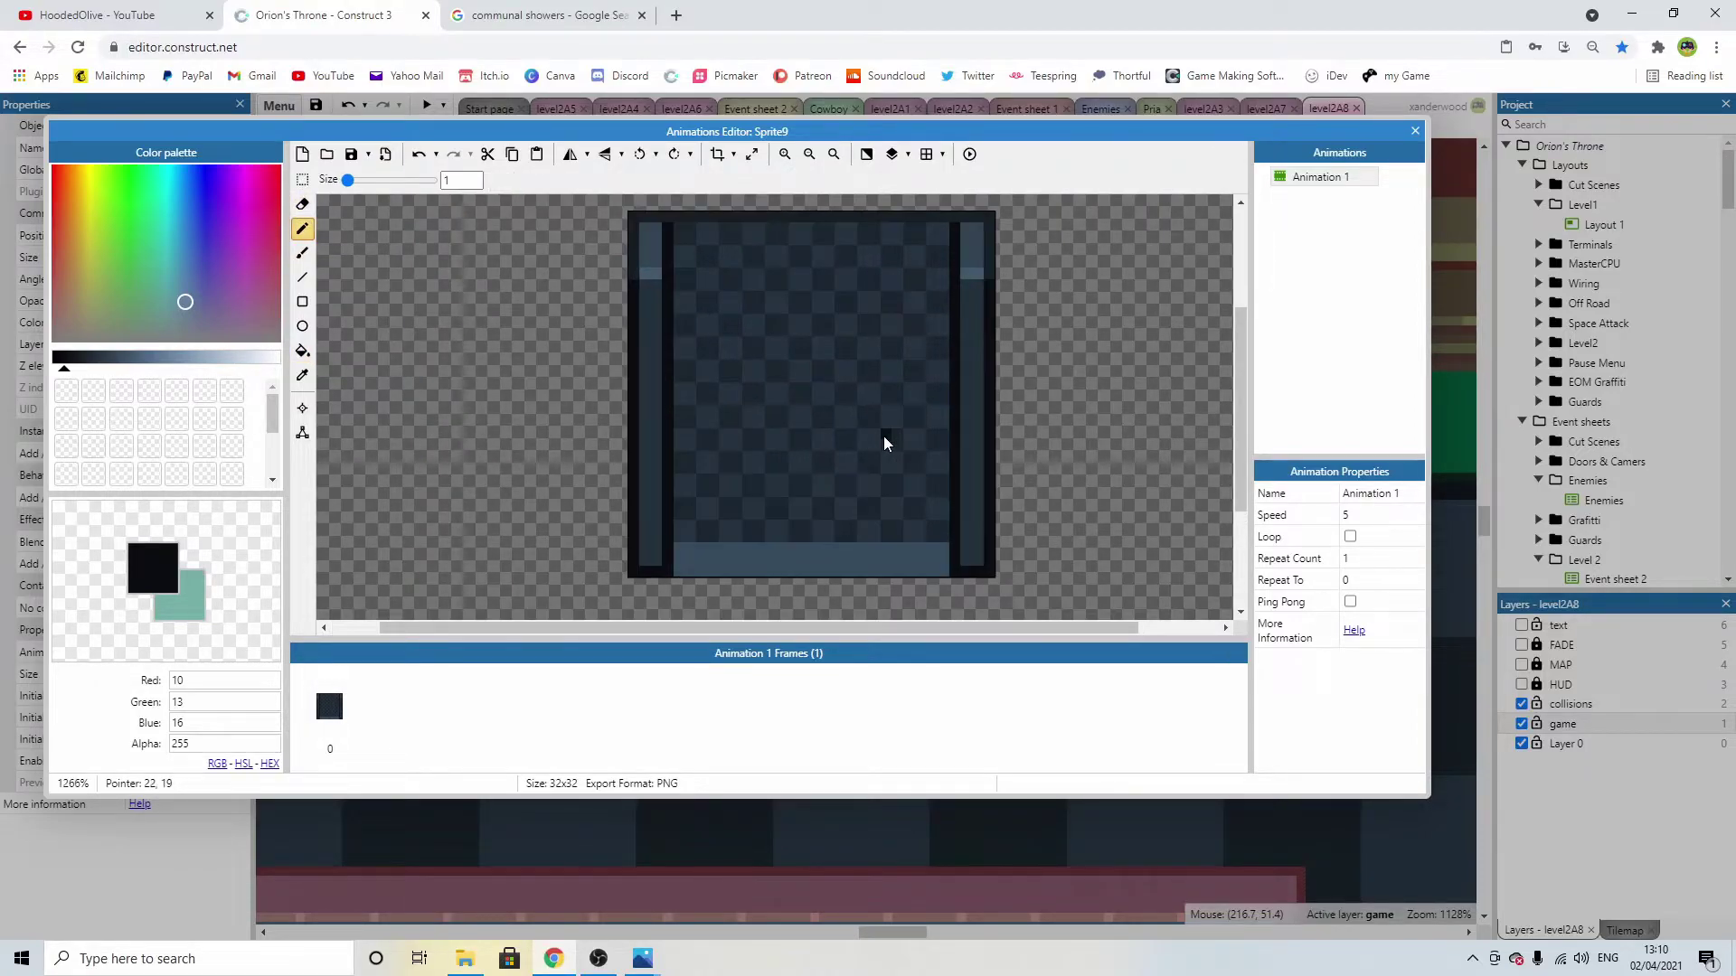
Recolour the top sections of both inner edge strips, beside the lighter panel ends, with dark blue (22, 31, 38).
{"action": "middle_click_drag", "start_coordinate": [718, 318], "coordinate": [781, 486]}
{"action": "scroll", "coordinate": [782, 488], "scroll_direction": "down", "scroll_amount": 2}
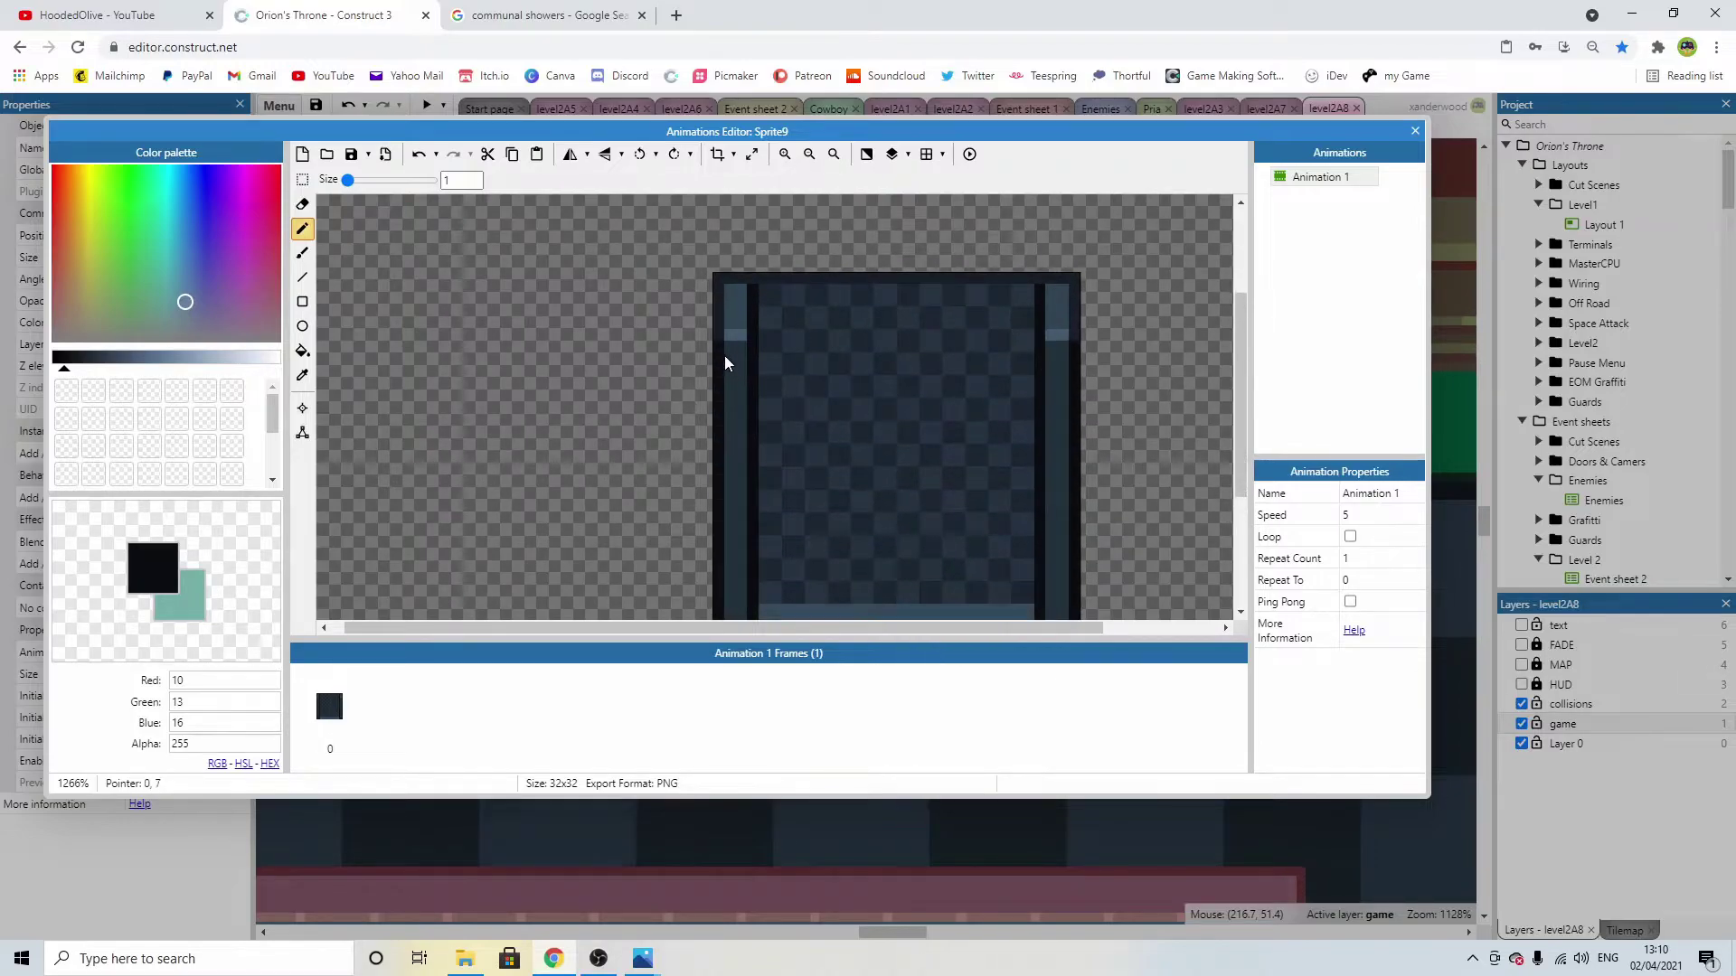
{"action": "left_click", "coordinate": [727, 330], "text": "alt"}
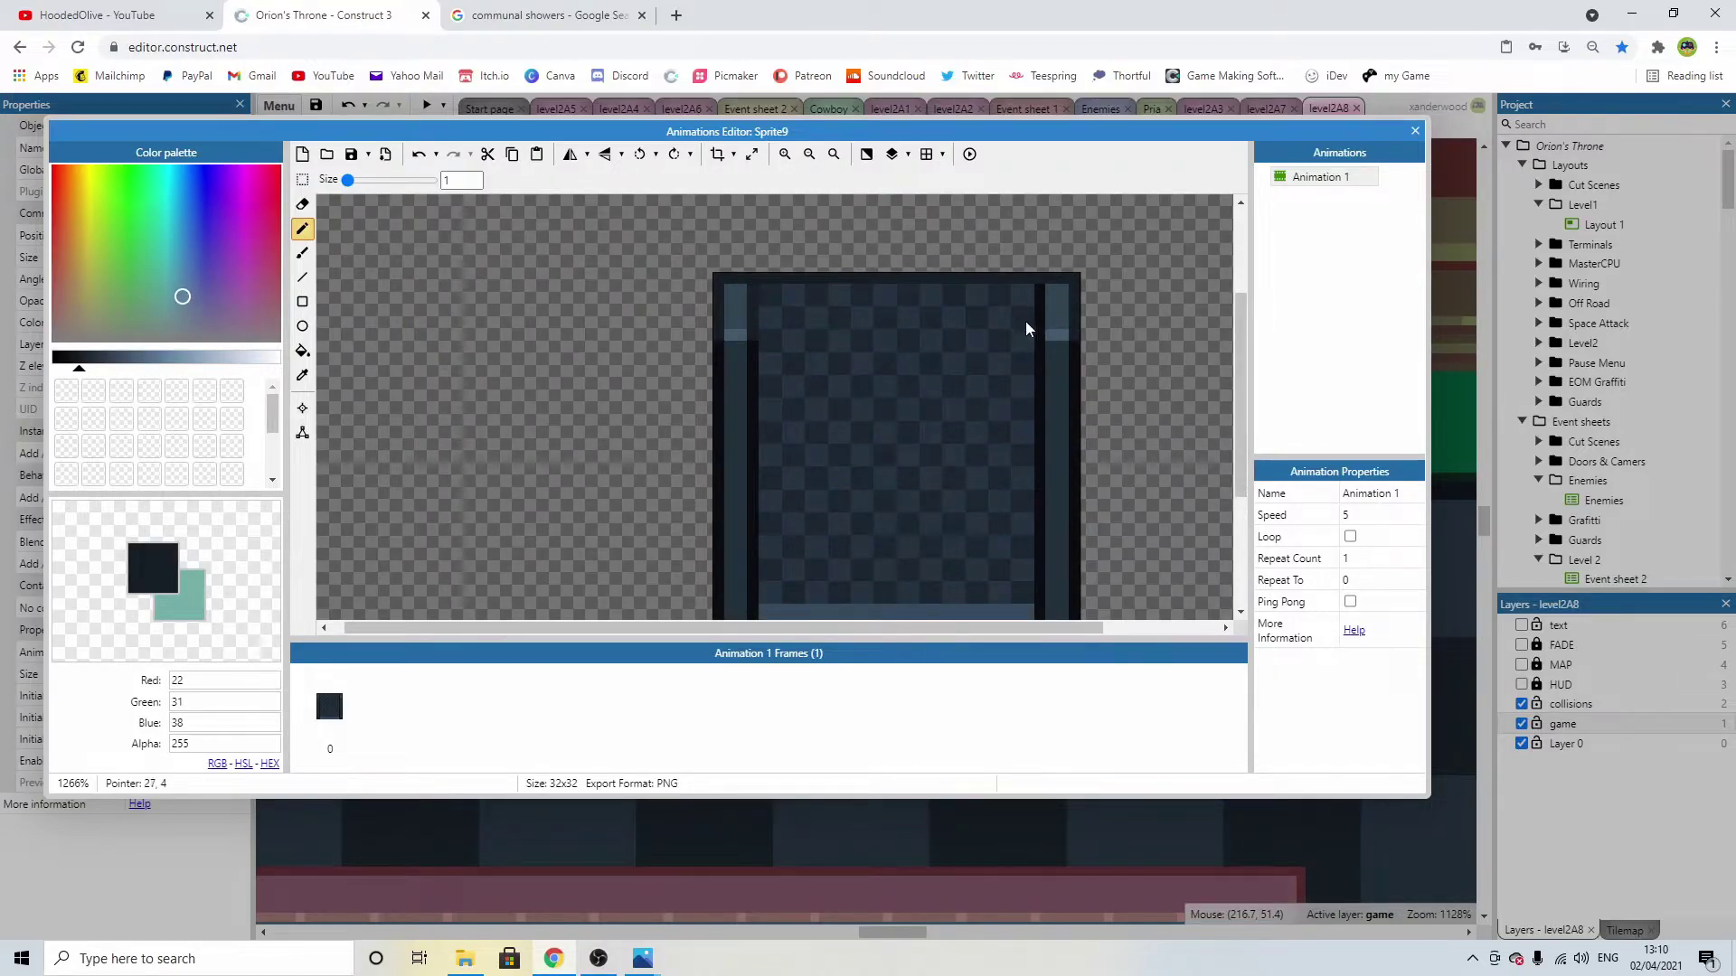
{"action": "scroll", "coordinate": [994, 326], "scroll_direction": "down", "scroll_amount": 2, "text": "ctrl"}
{"action": "scroll", "coordinate": [809, 348], "scroll_direction": "down", "scroll_amount": 1}
{"action": "left_click", "coordinate": [702, 304]}
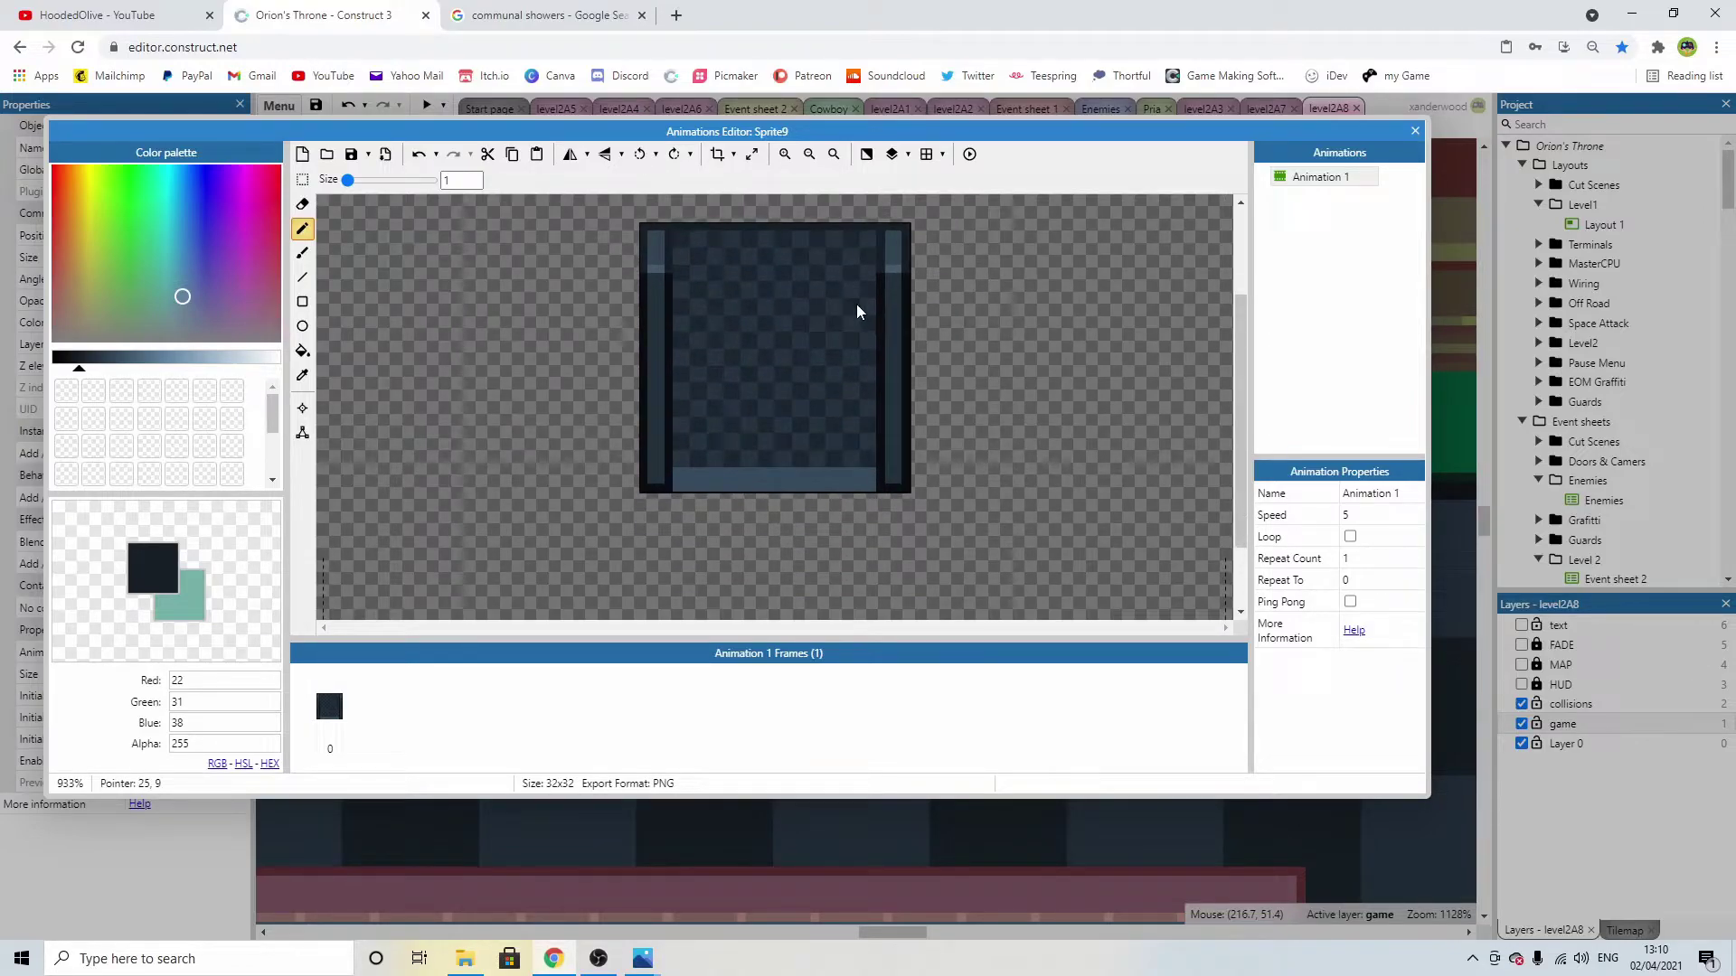
Extend the lighter blue band (54, 74, 92) at the bottom of the opening upward to seven pixels high.
{"action": "scroll", "coordinate": [745, 477], "scroll_direction": "up", "scroll_amount": 1, "text": "ctrl"}
{"action": "left_click", "coordinate": [665, 470], "text": "alt"}
{"action": "left_click_drag", "start_coordinate": [667, 463], "coordinate": [802, 465]}
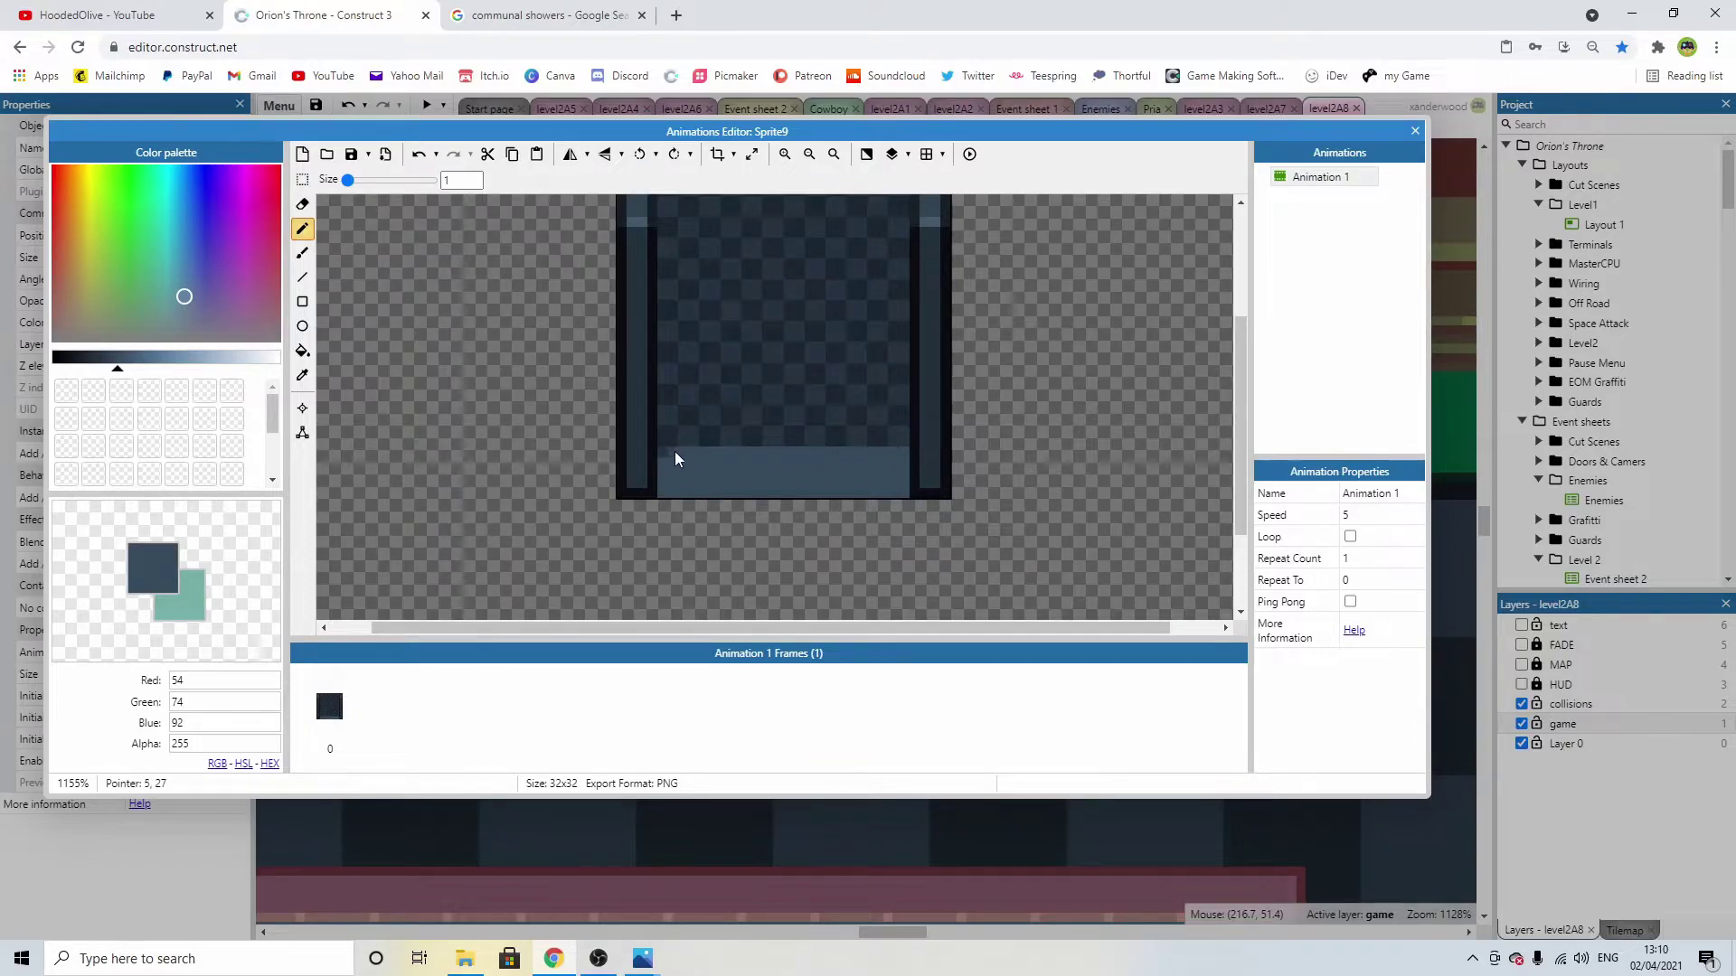
{"action": "left_click_drag", "start_coordinate": [659, 448], "coordinate": [782, 446]}
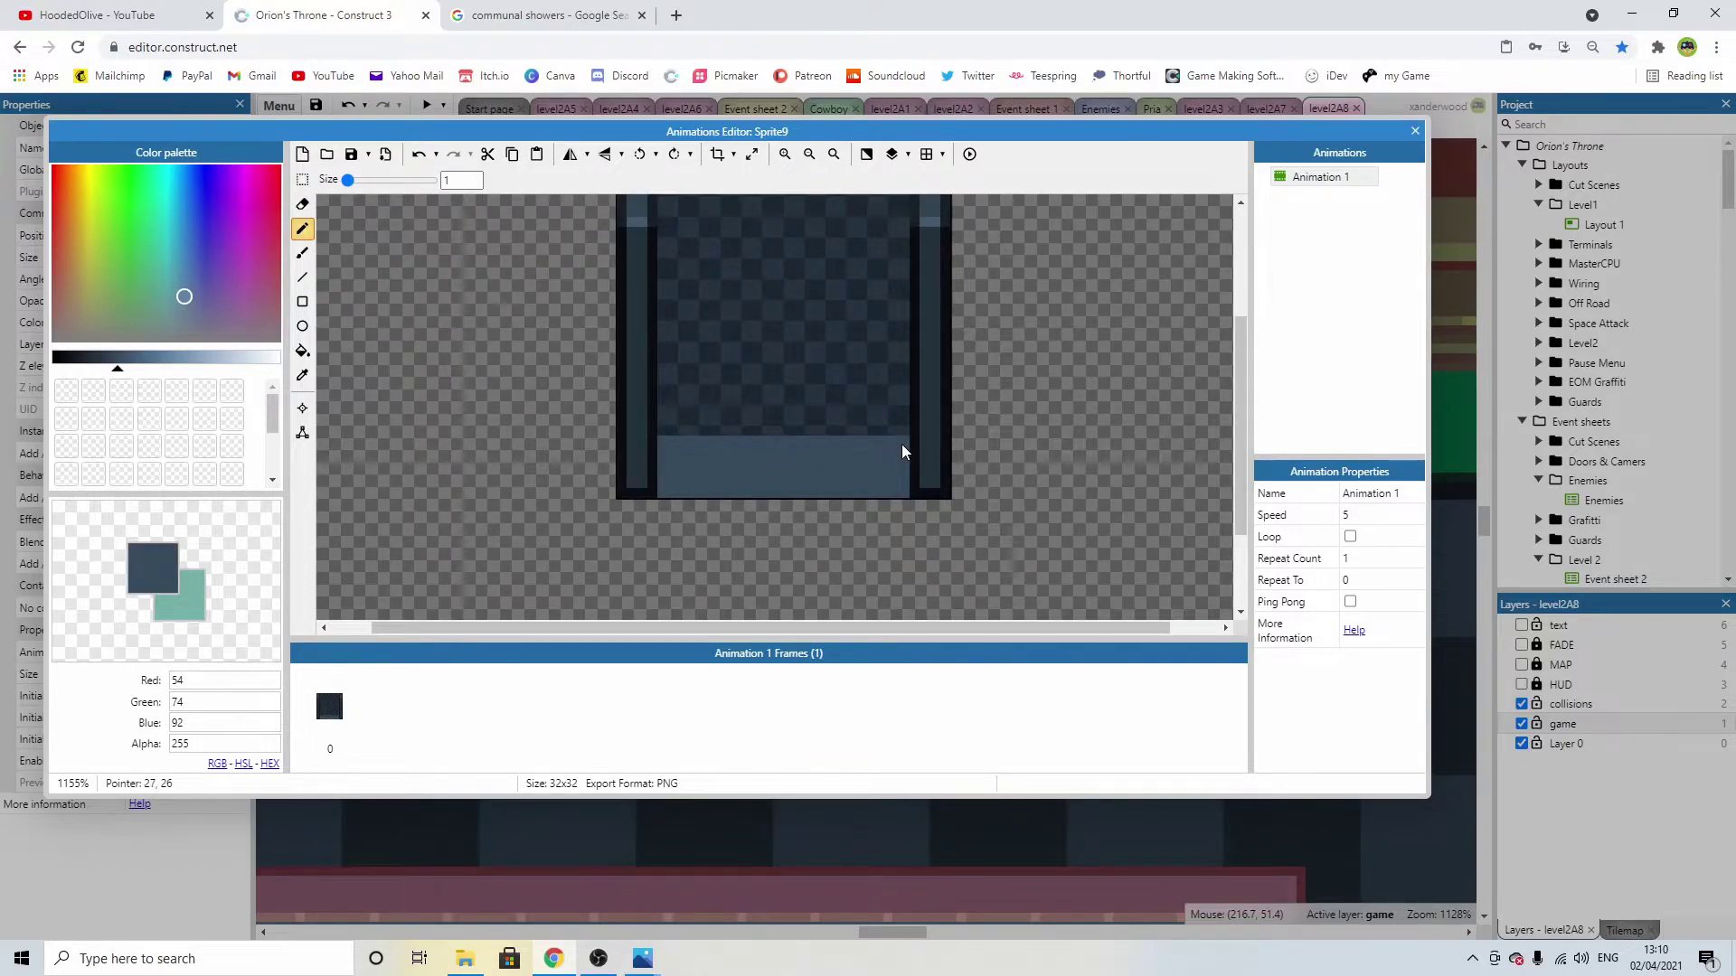
{"action": "left_click_drag", "start_coordinate": [902, 440], "coordinate": [774, 438]}
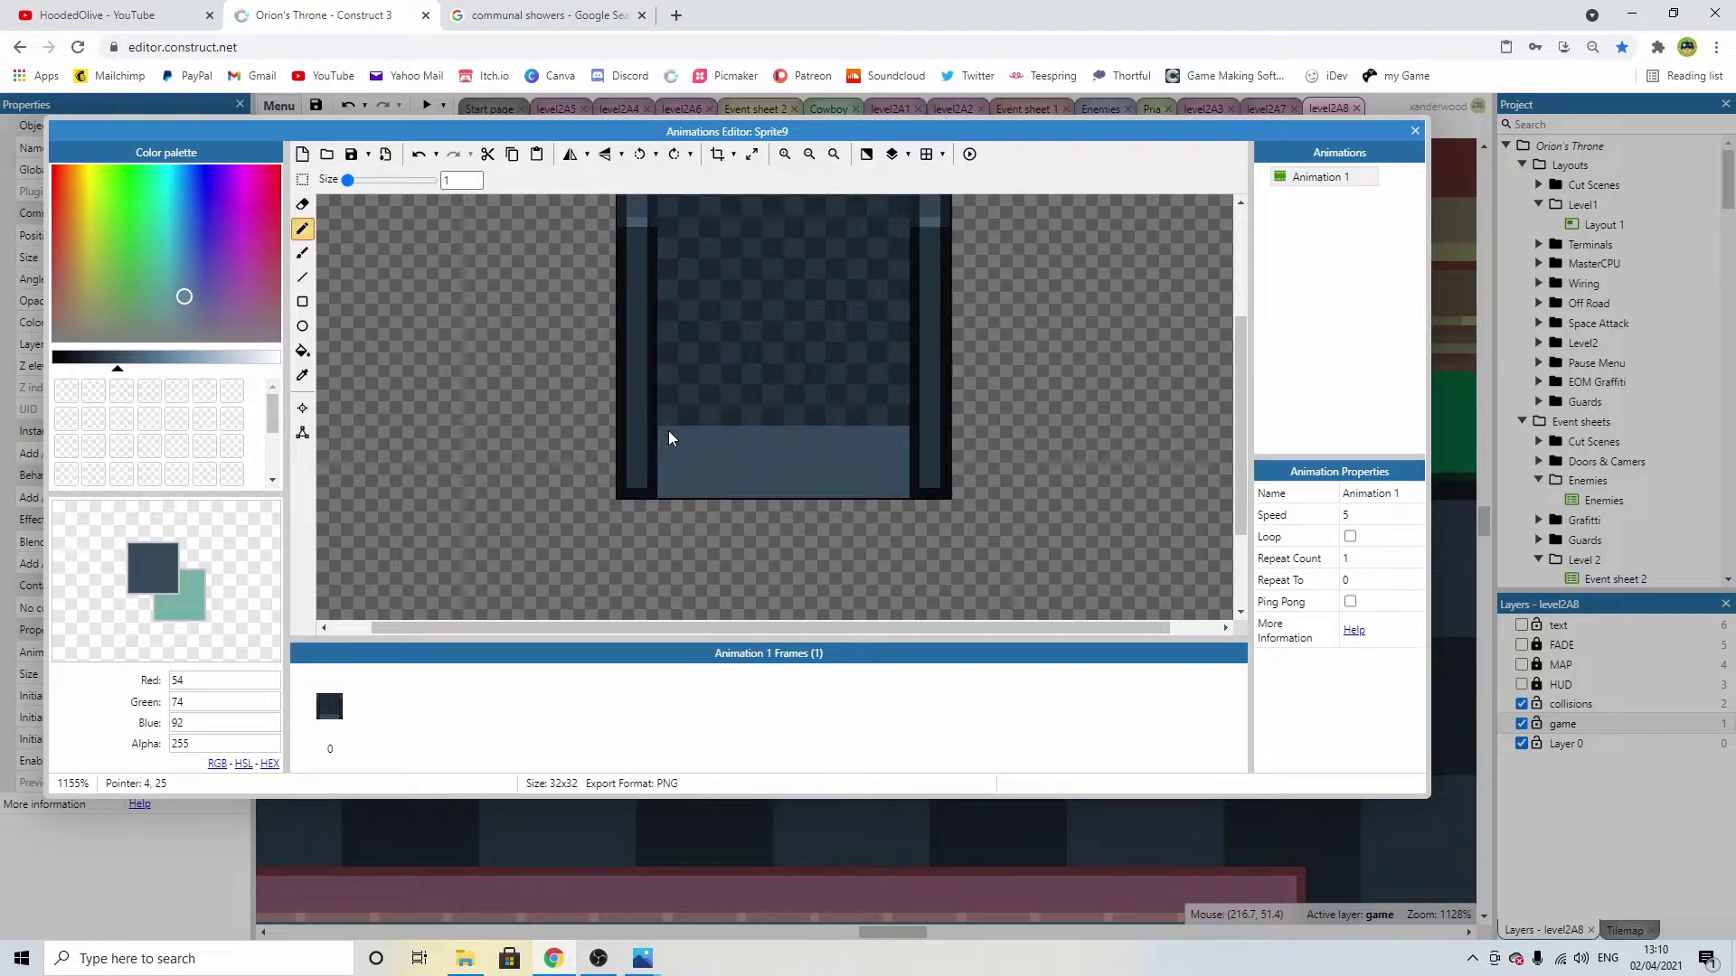
Darken the pencil colour to (23, 32, 40) and draw a one-pixel line along the bottom band's upper edge.
{"action": "scroll", "coordinate": [669, 430], "scroll_direction": "down", "scroll_amount": 2, "text": "ctrl"}
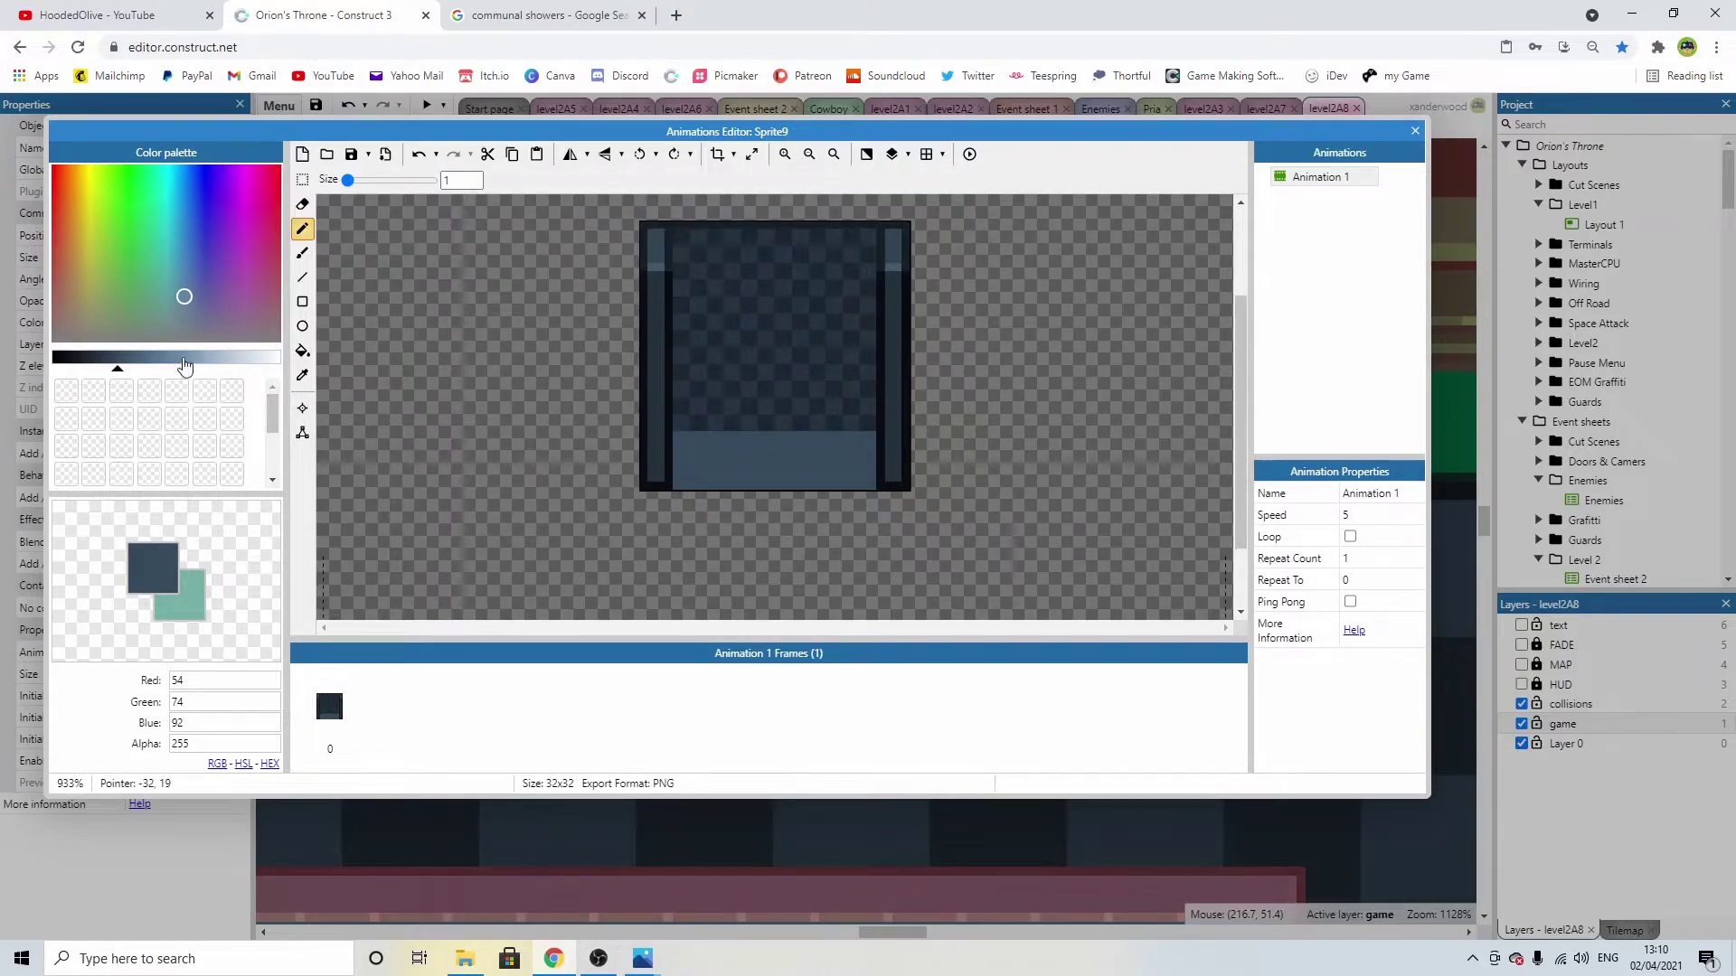
{"action": "left_click_drag", "start_coordinate": [118, 360], "coordinate": [109, 360]}
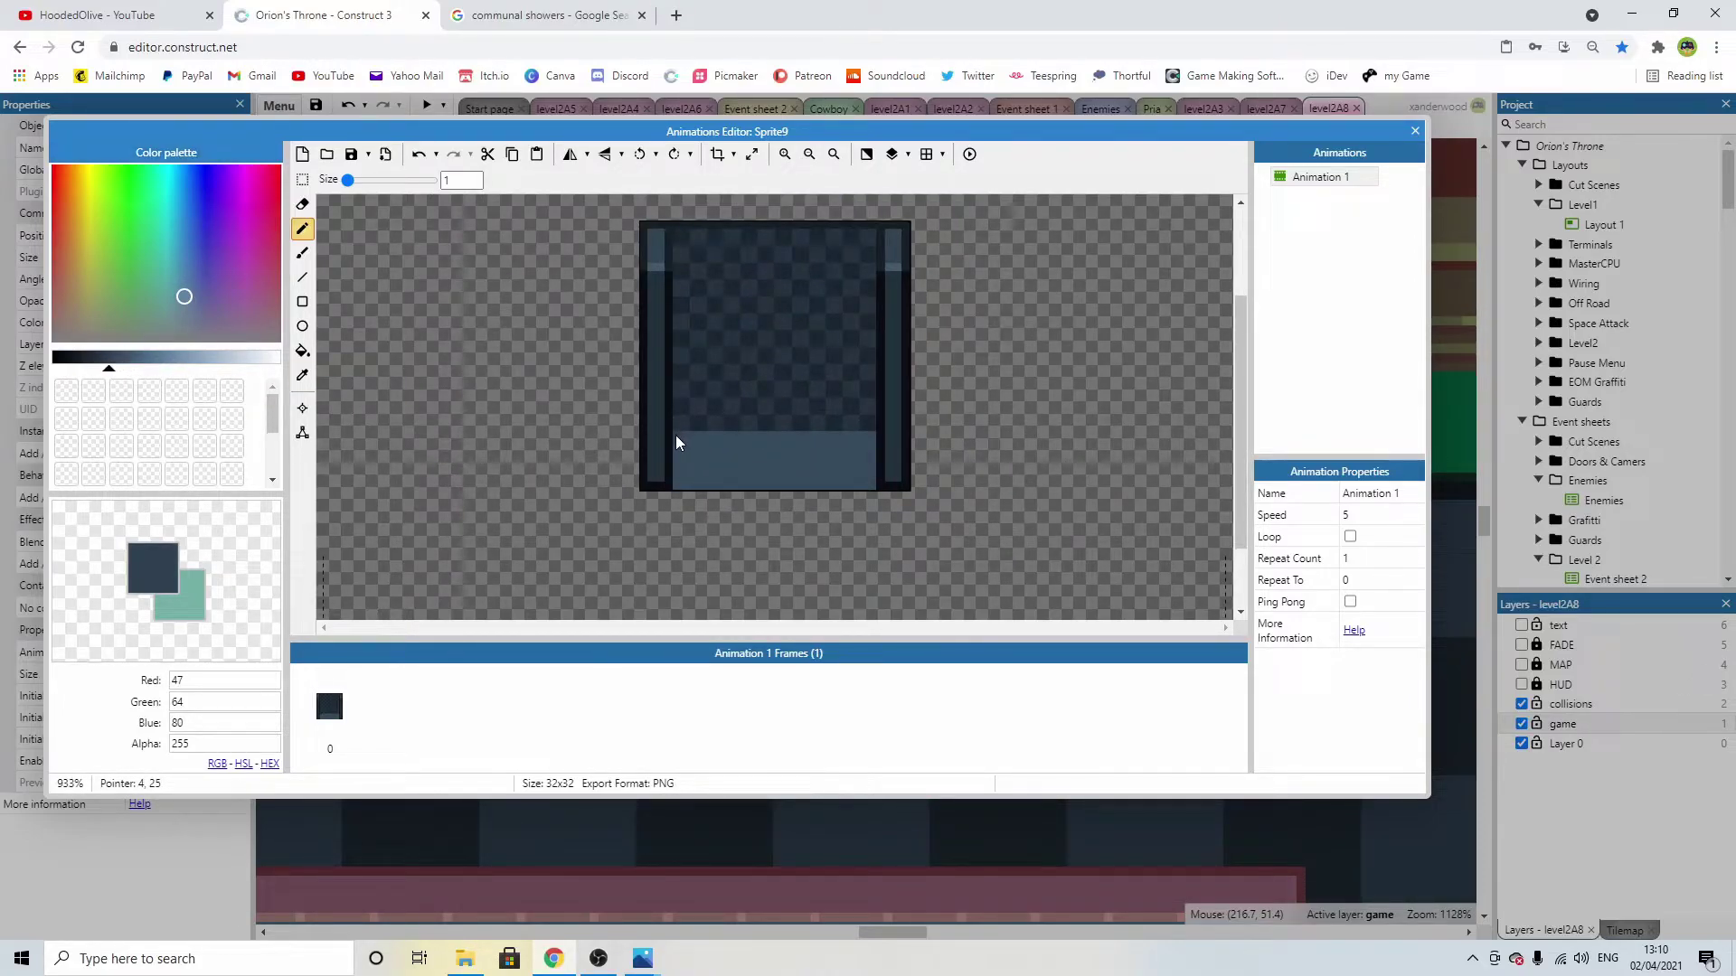
{"action": "left_click", "coordinate": [99, 360]}
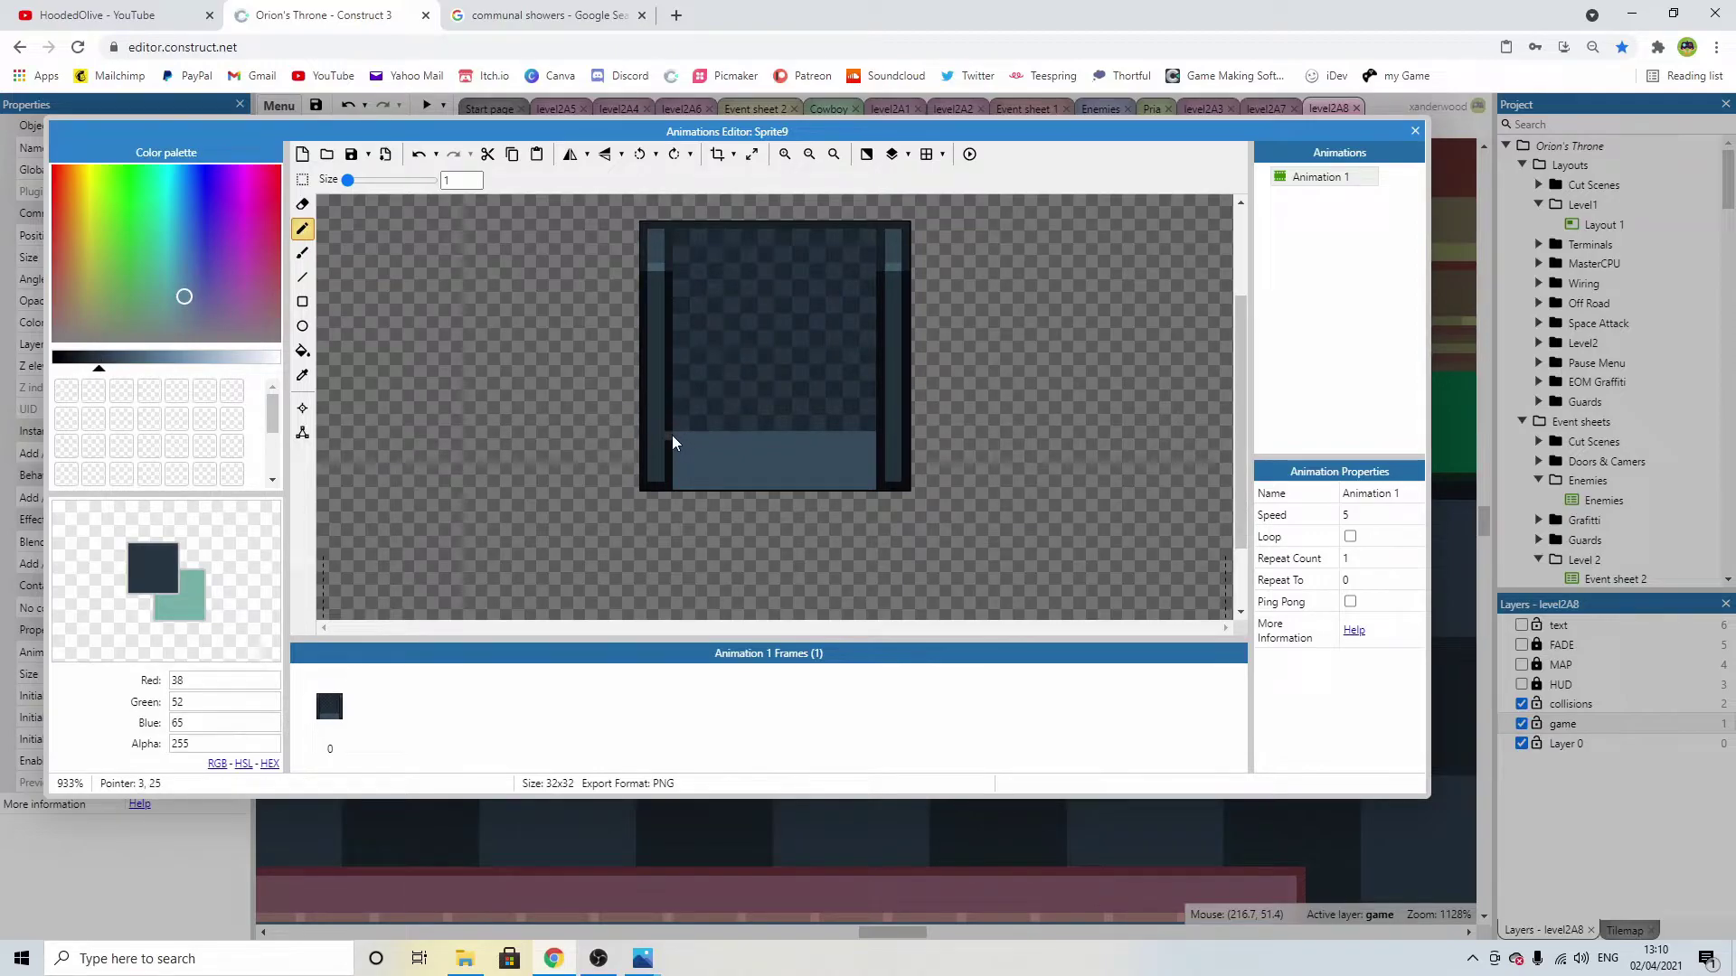
{"action": "left_click_drag", "start_coordinate": [117, 361], "coordinate": [80, 362]}
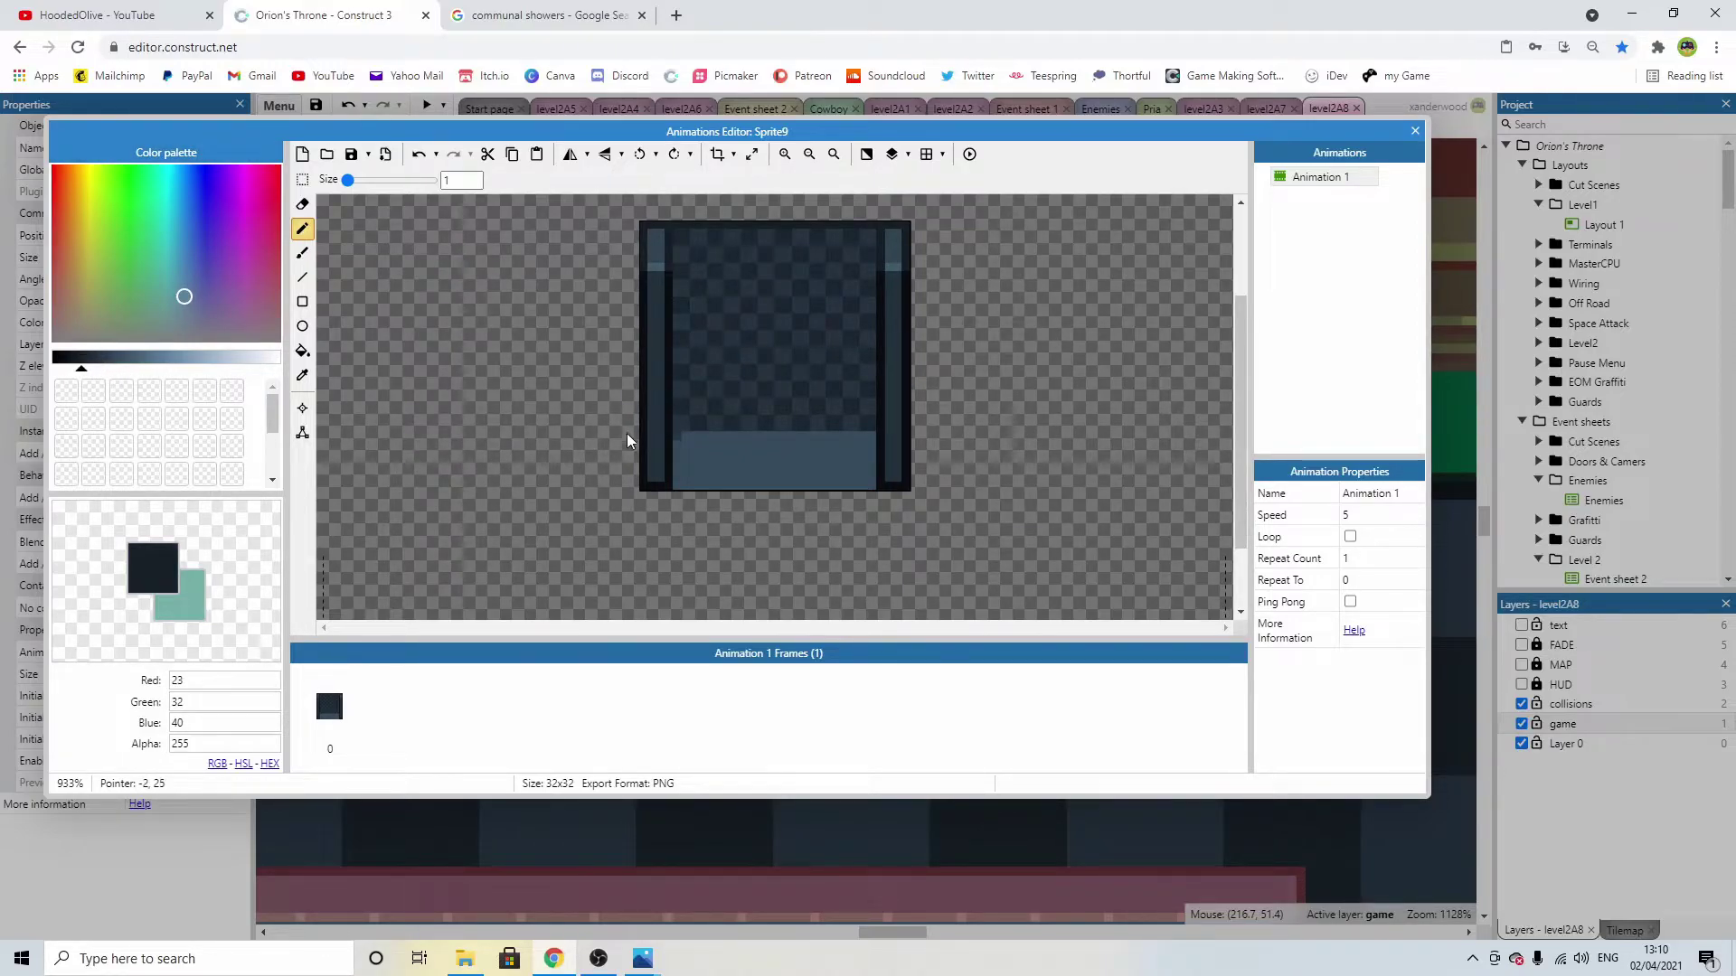
{"action": "left_click_drag", "start_coordinate": [680, 438], "coordinate": [859, 440]}
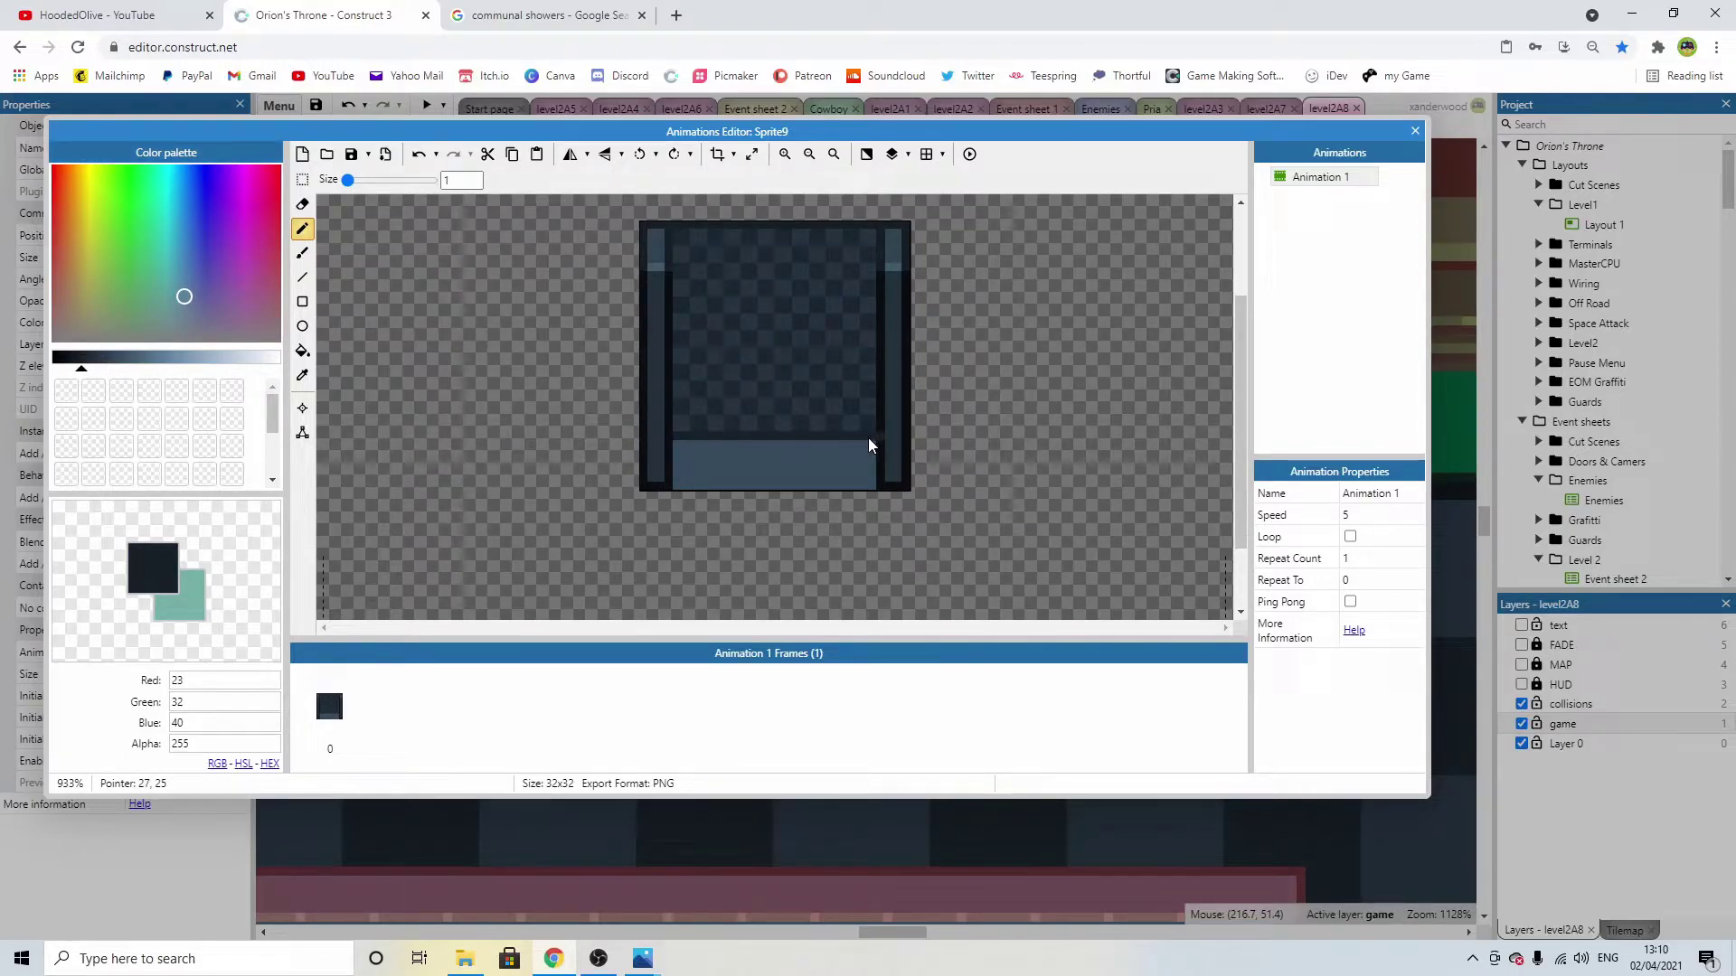
{"action": "key", "text": "ctrl+z"}
{"action": "scroll", "coordinate": [847, 449], "scroll_direction": "up", "scroll_amount": 2}
{"action": "left_click_drag", "start_coordinate": [601, 443], "coordinate": [886, 437]}
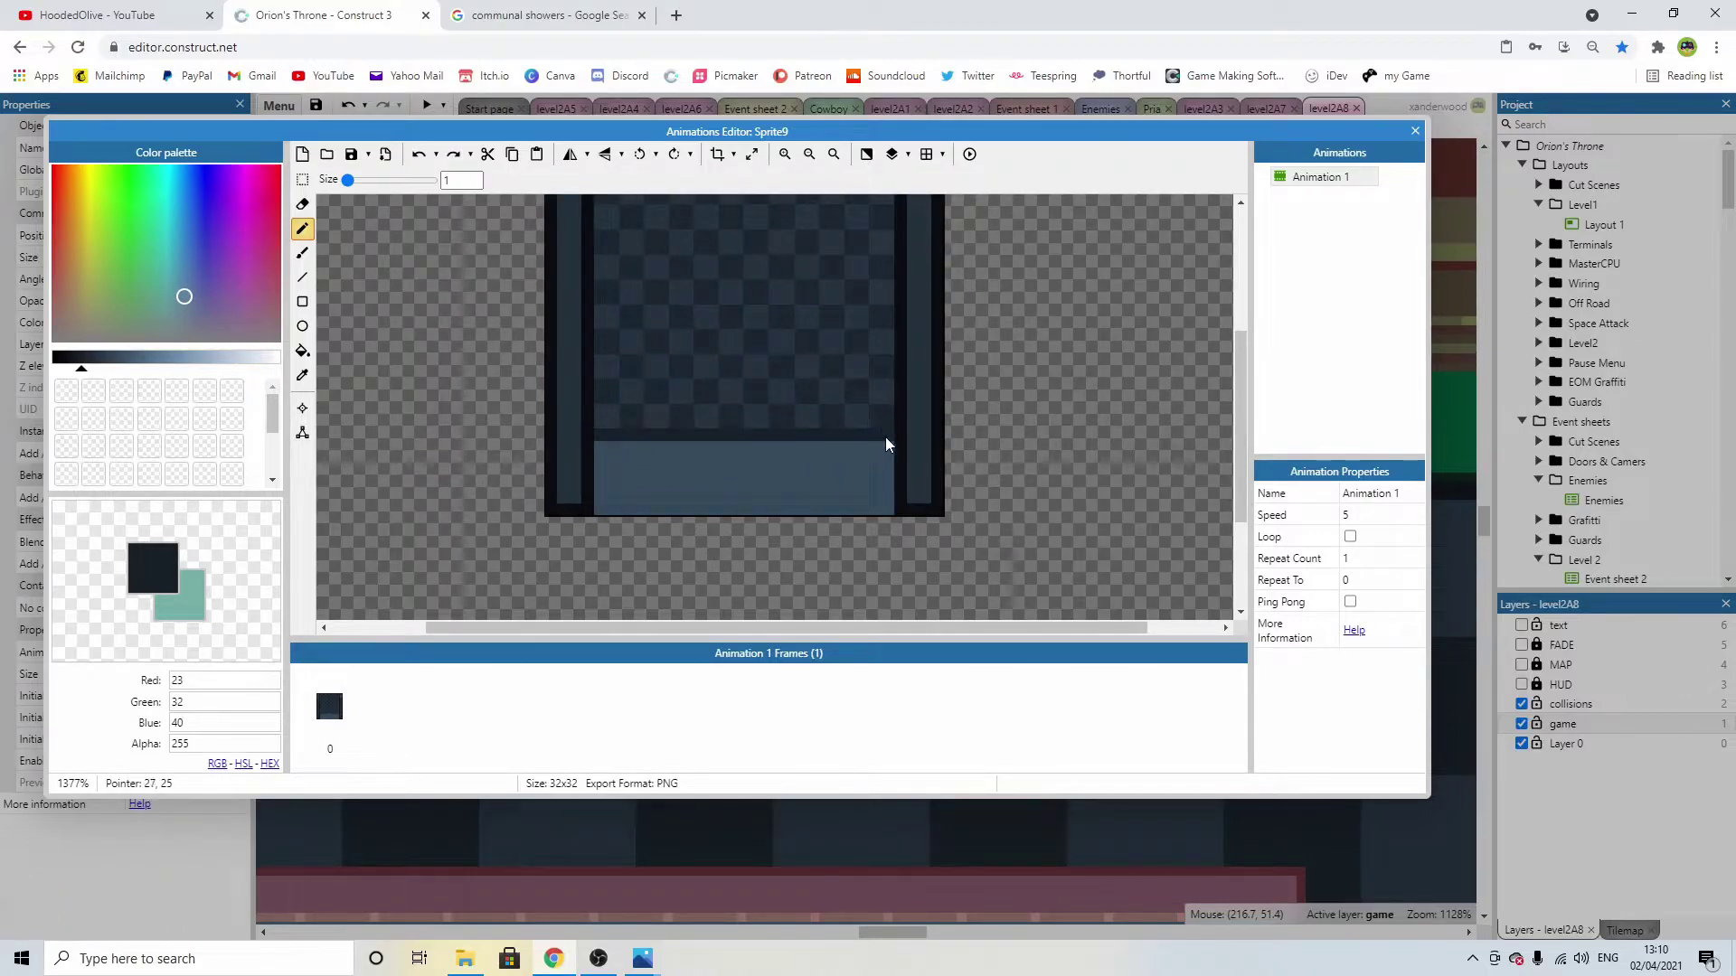
Set the colour's alpha to 150 and draw a semi-transparent shadow line directly beneath the dark line.
{"action": "double_click", "coordinate": [196, 743]}
{"action": "type", "text": "150"}
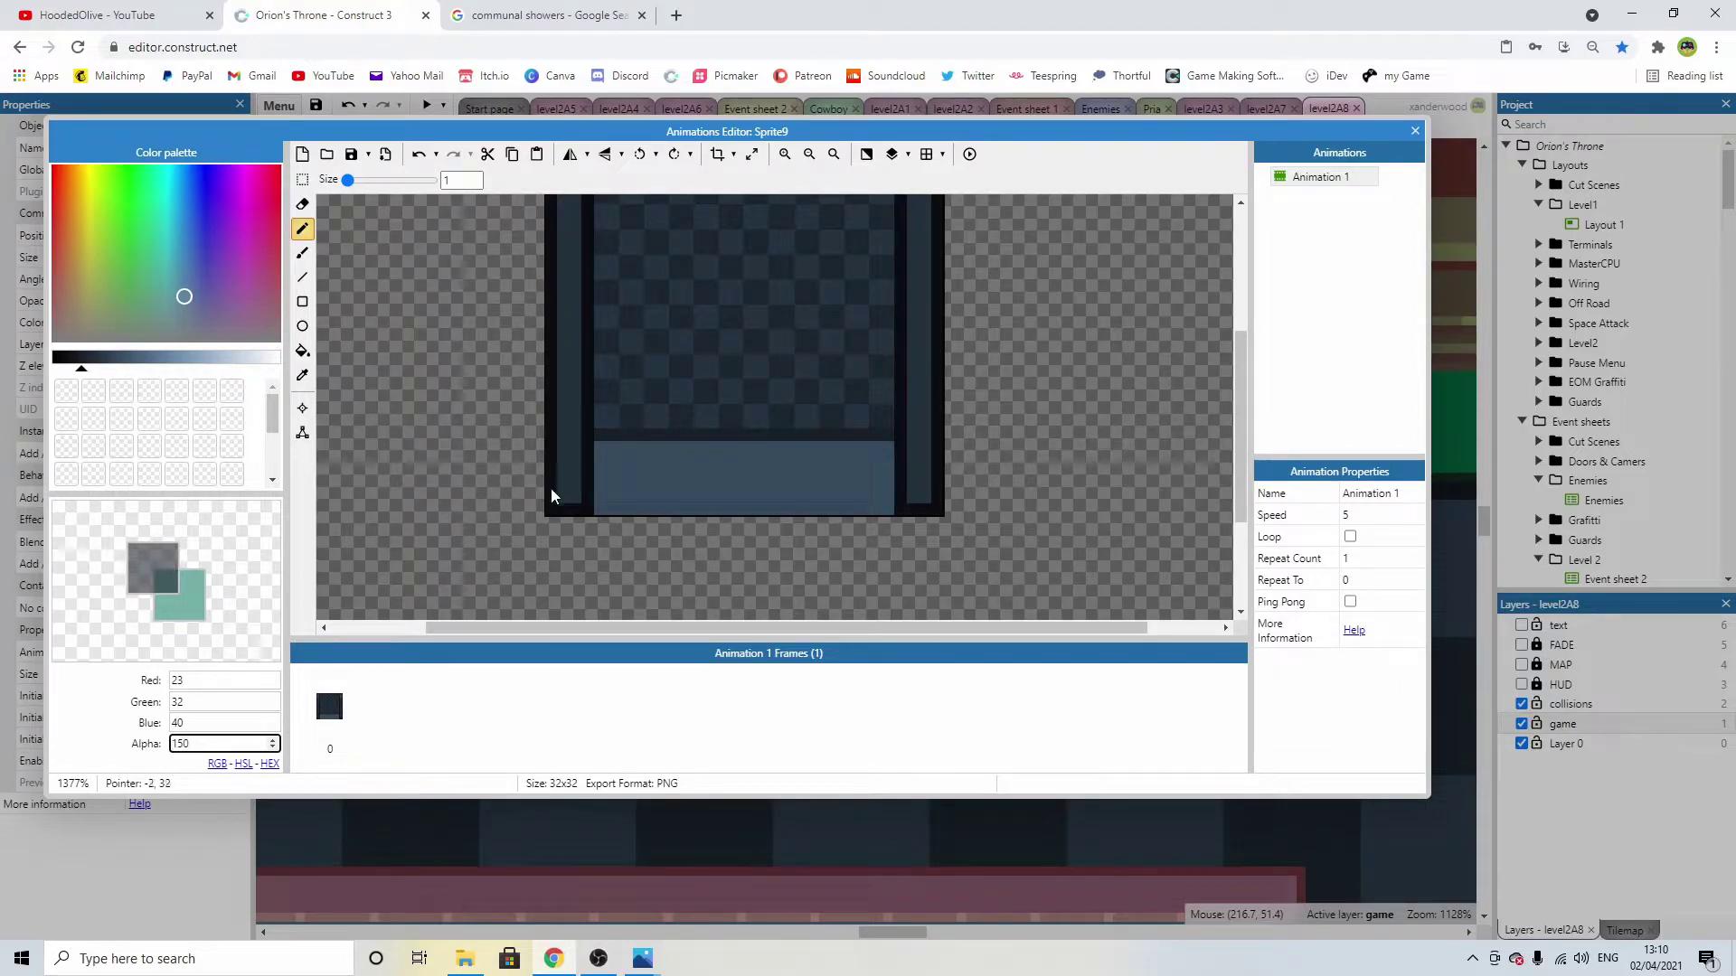
{"action": "left_click_drag", "start_coordinate": [599, 445], "coordinate": [697, 447]}
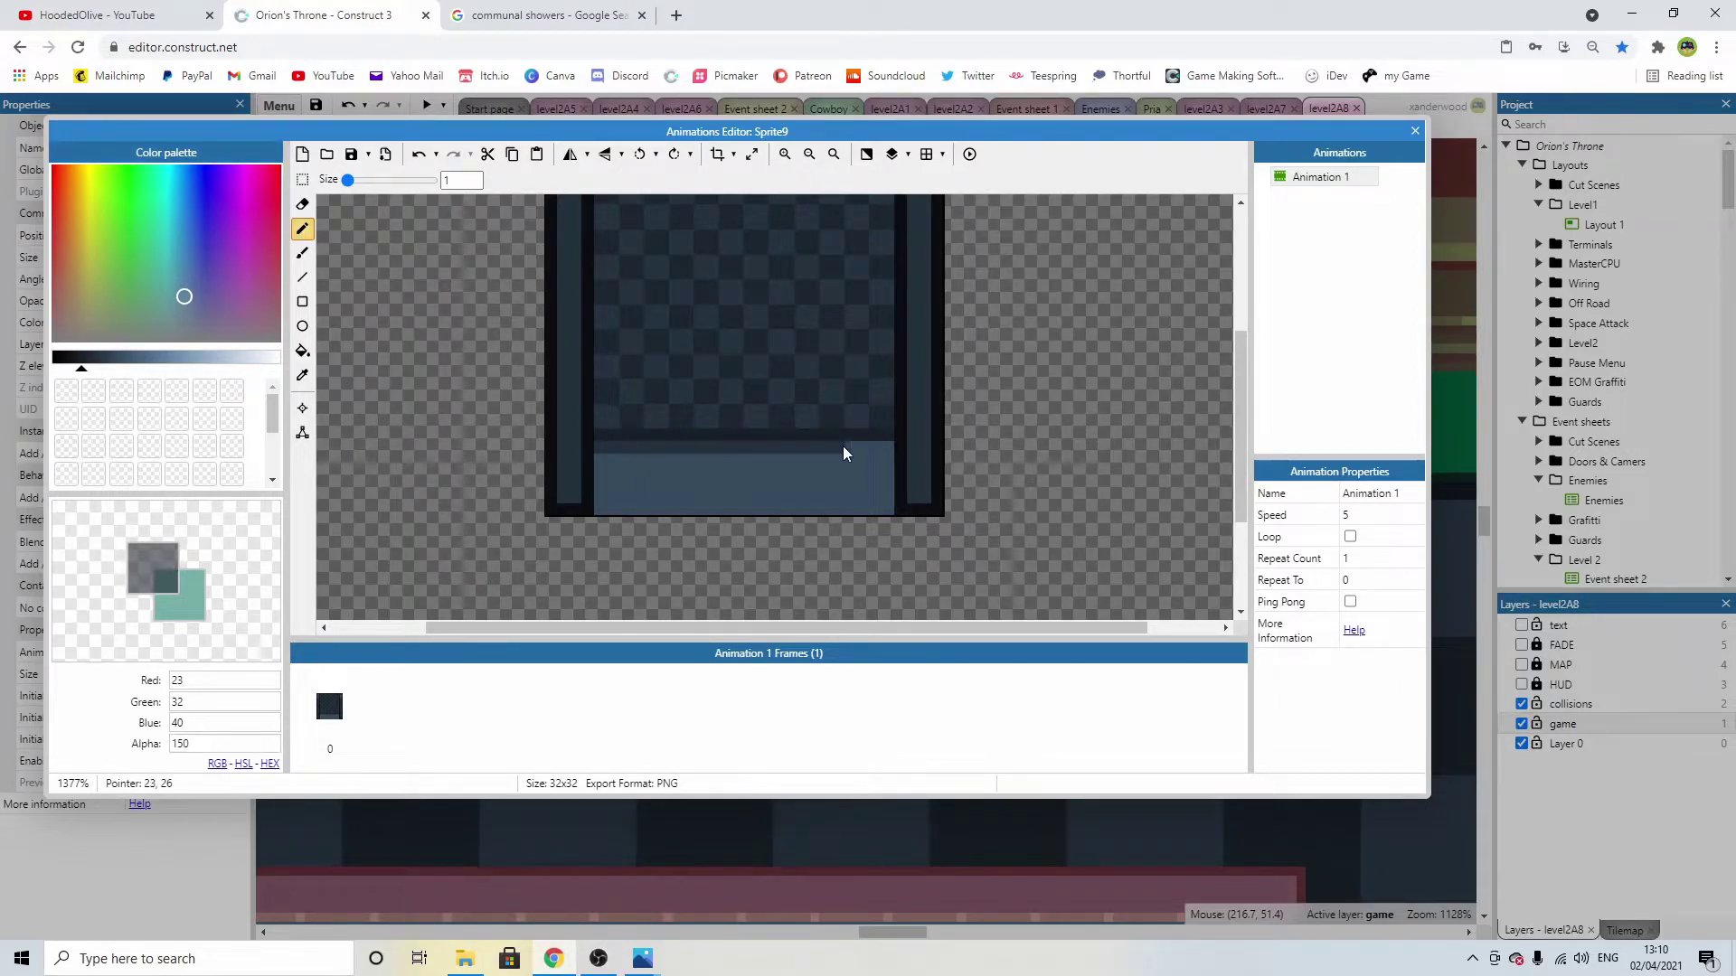
Pencil a small one-pixel checker patch in lighter blue (71, 98, 123) at the left end of the bottom band.
{"action": "scroll", "coordinate": [828, 388], "scroll_direction": "down", "scroll_amount": 5}
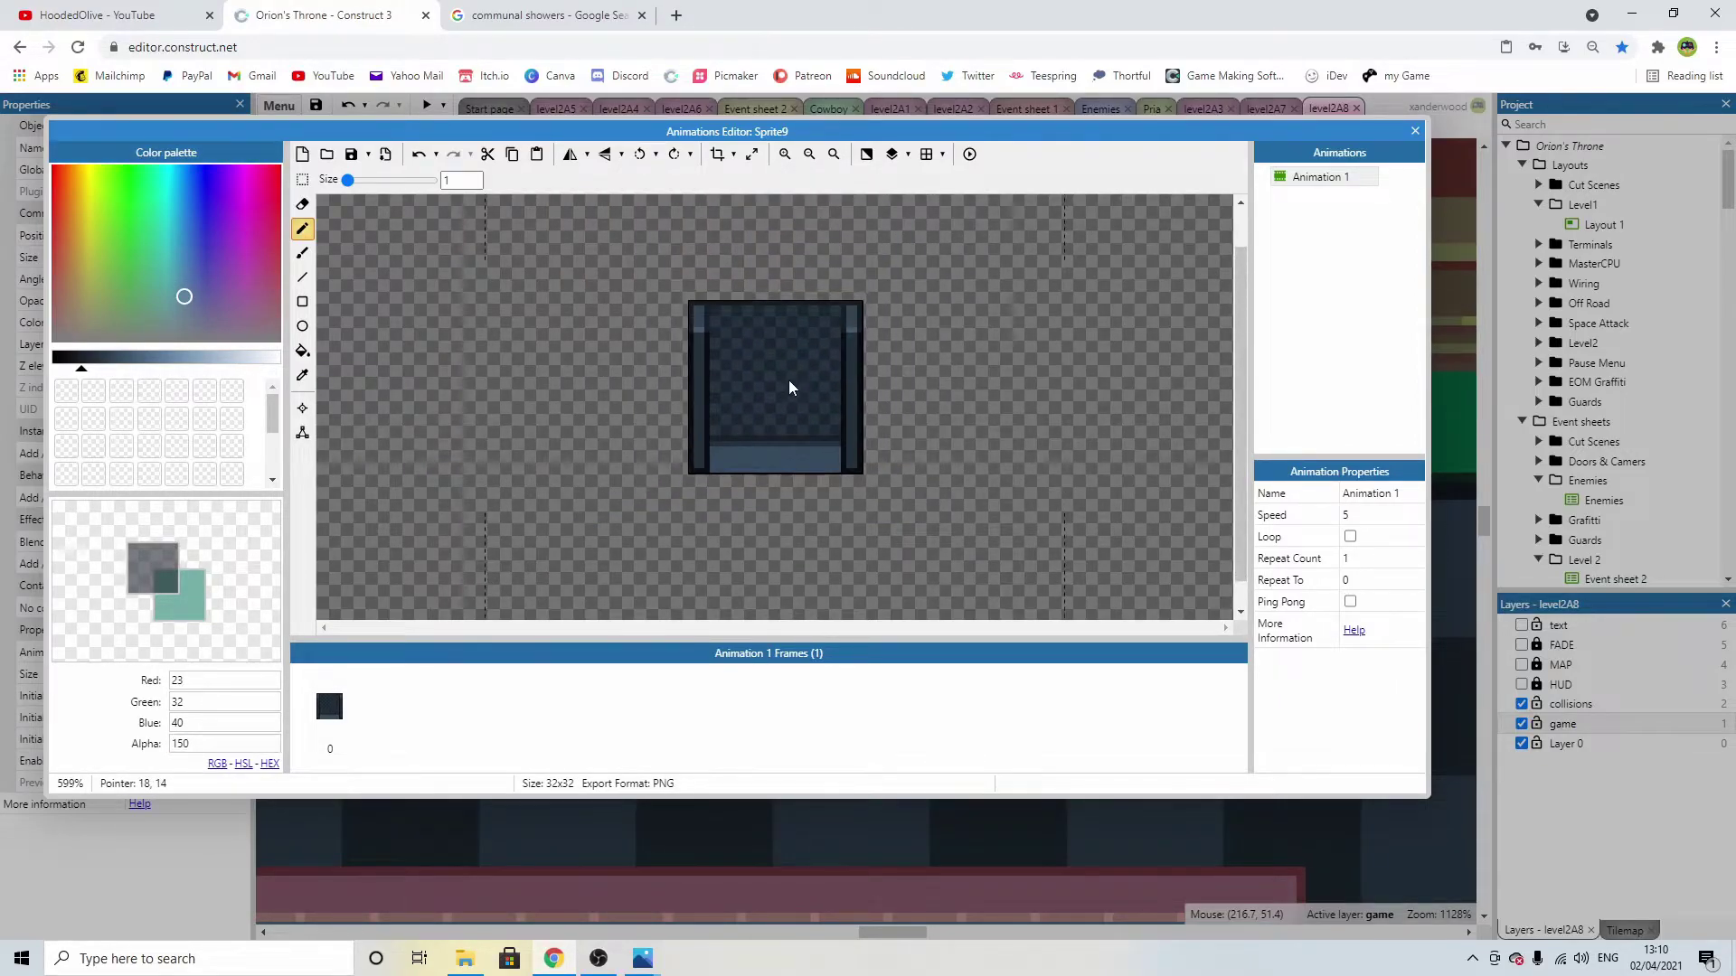
{"action": "scroll", "coordinate": [851, 400], "scroll_direction": "up", "scroll_amount": 1}
{"action": "scroll", "coordinate": [805, 387], "scroll_direction": "up", "scroll_amount": 1}
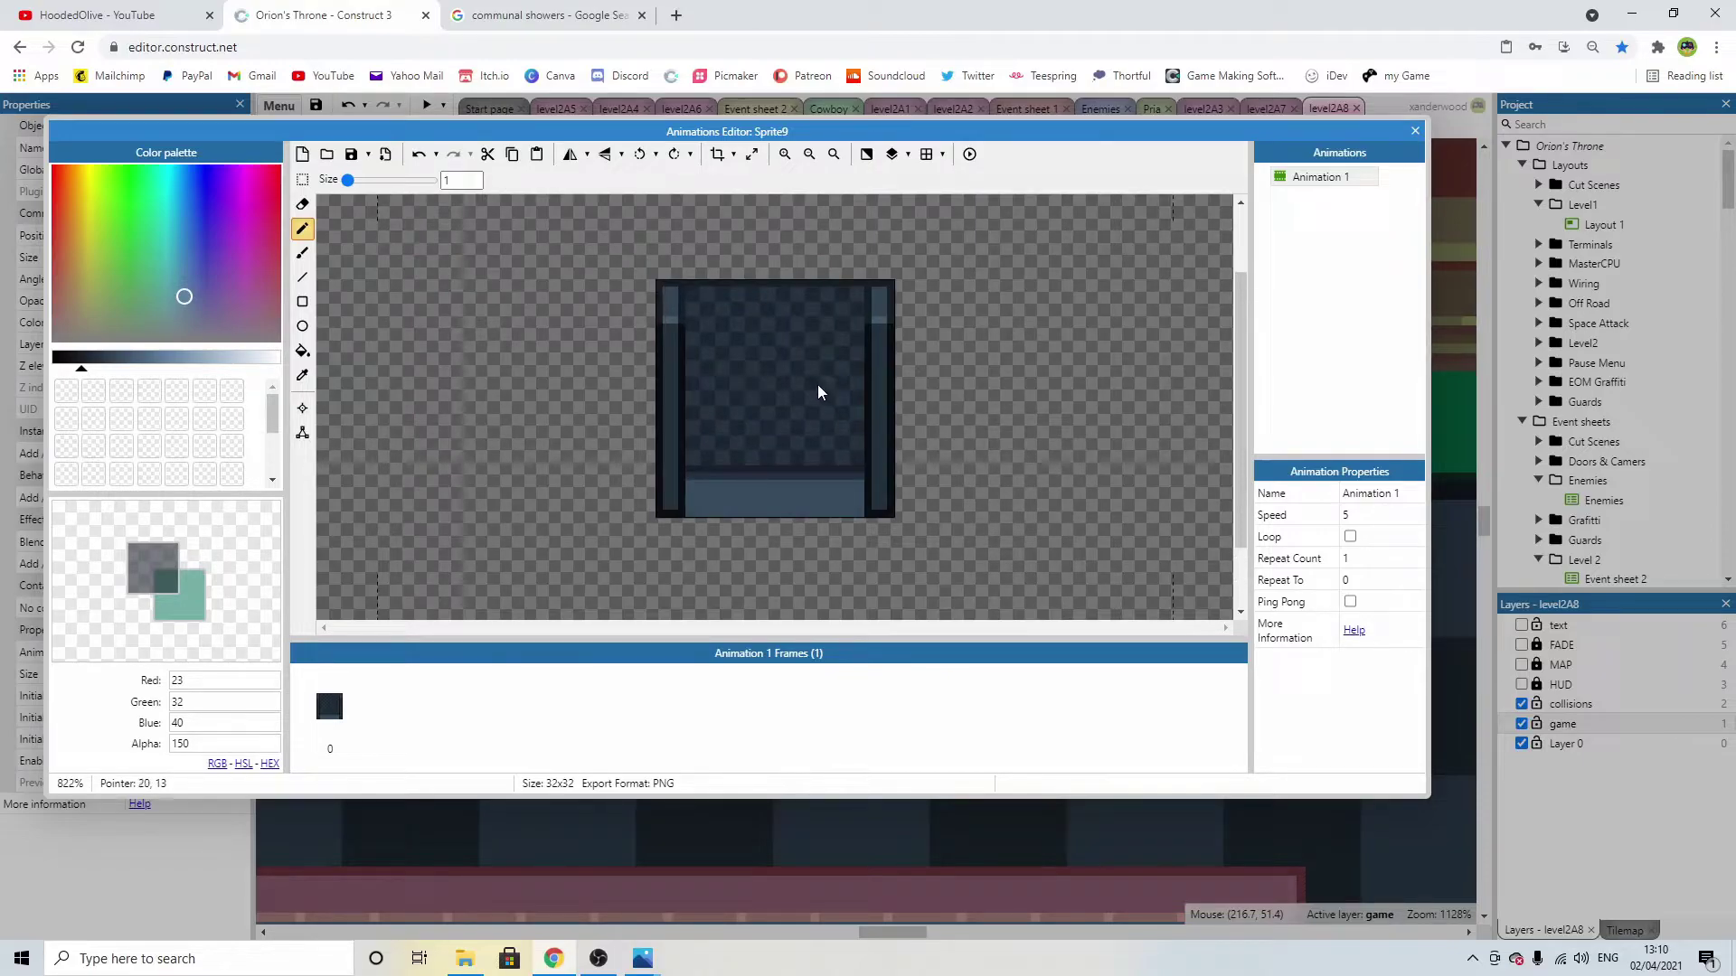
{"action": "scroll", "coordinate": [783, 375], "scroll_direction": "up", "scroll_amount": 2}
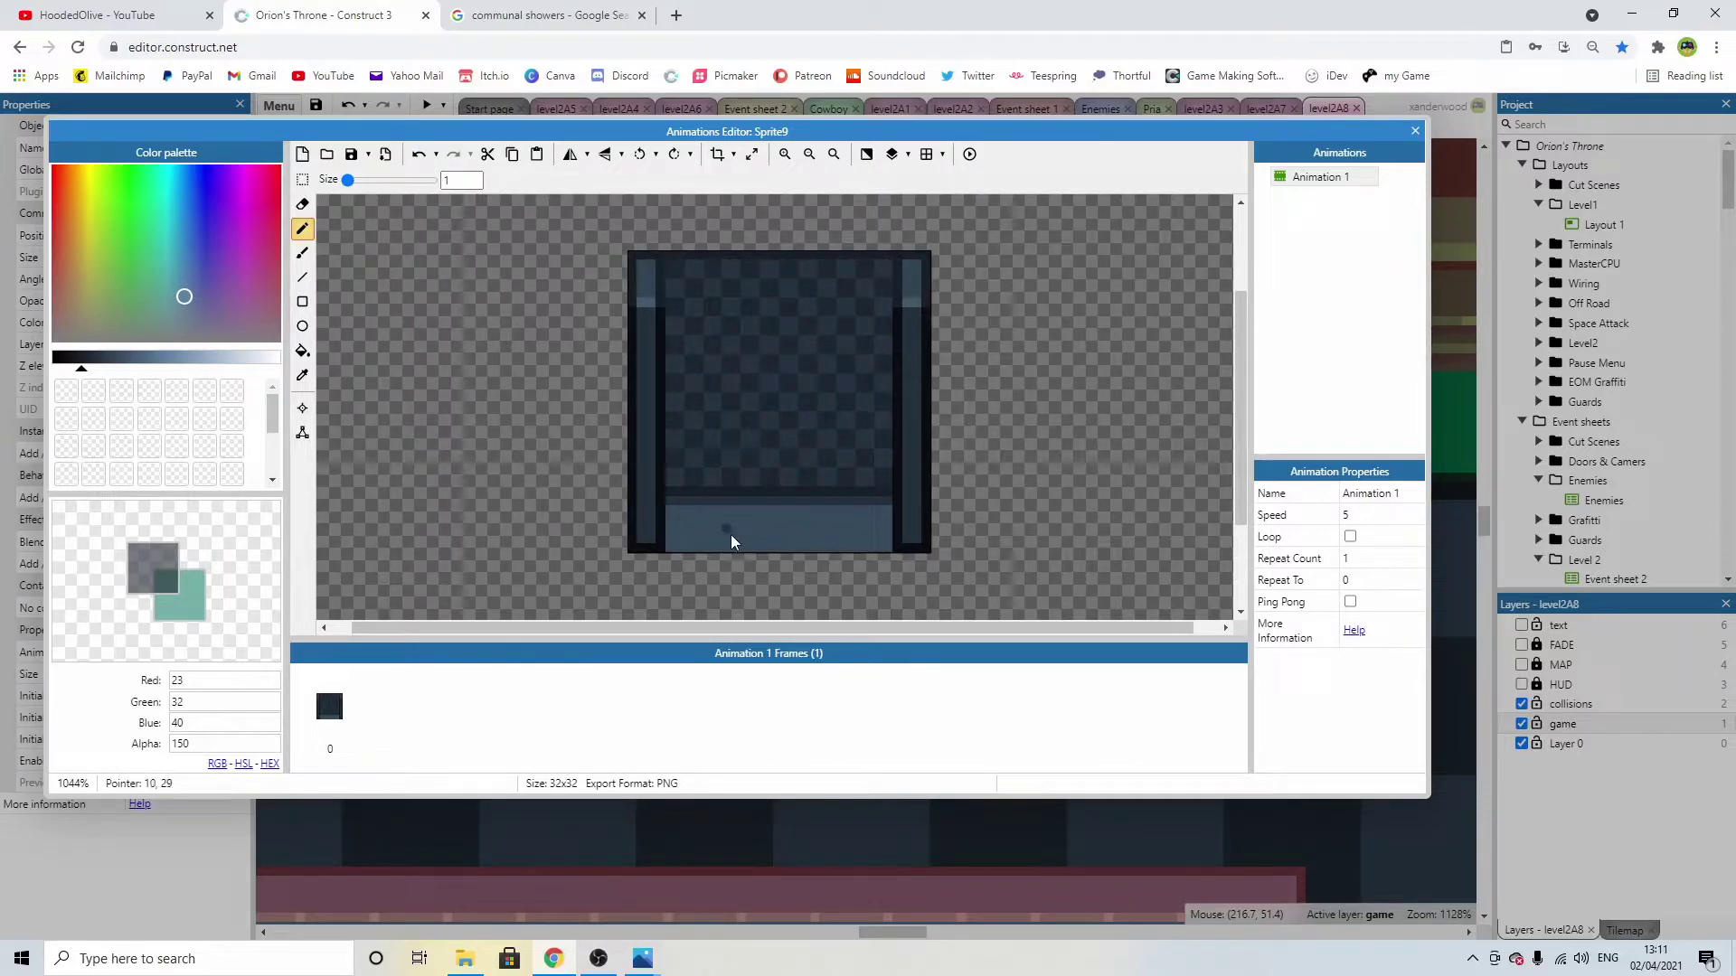
{"action": "middle_click_drag", "start_coordinate": [730, 534], "coordinate": [755, 483]}
{"action": "scroll", "coordinate": [775, 431], "scroll_direction": "right", "scroll_amount": 2}
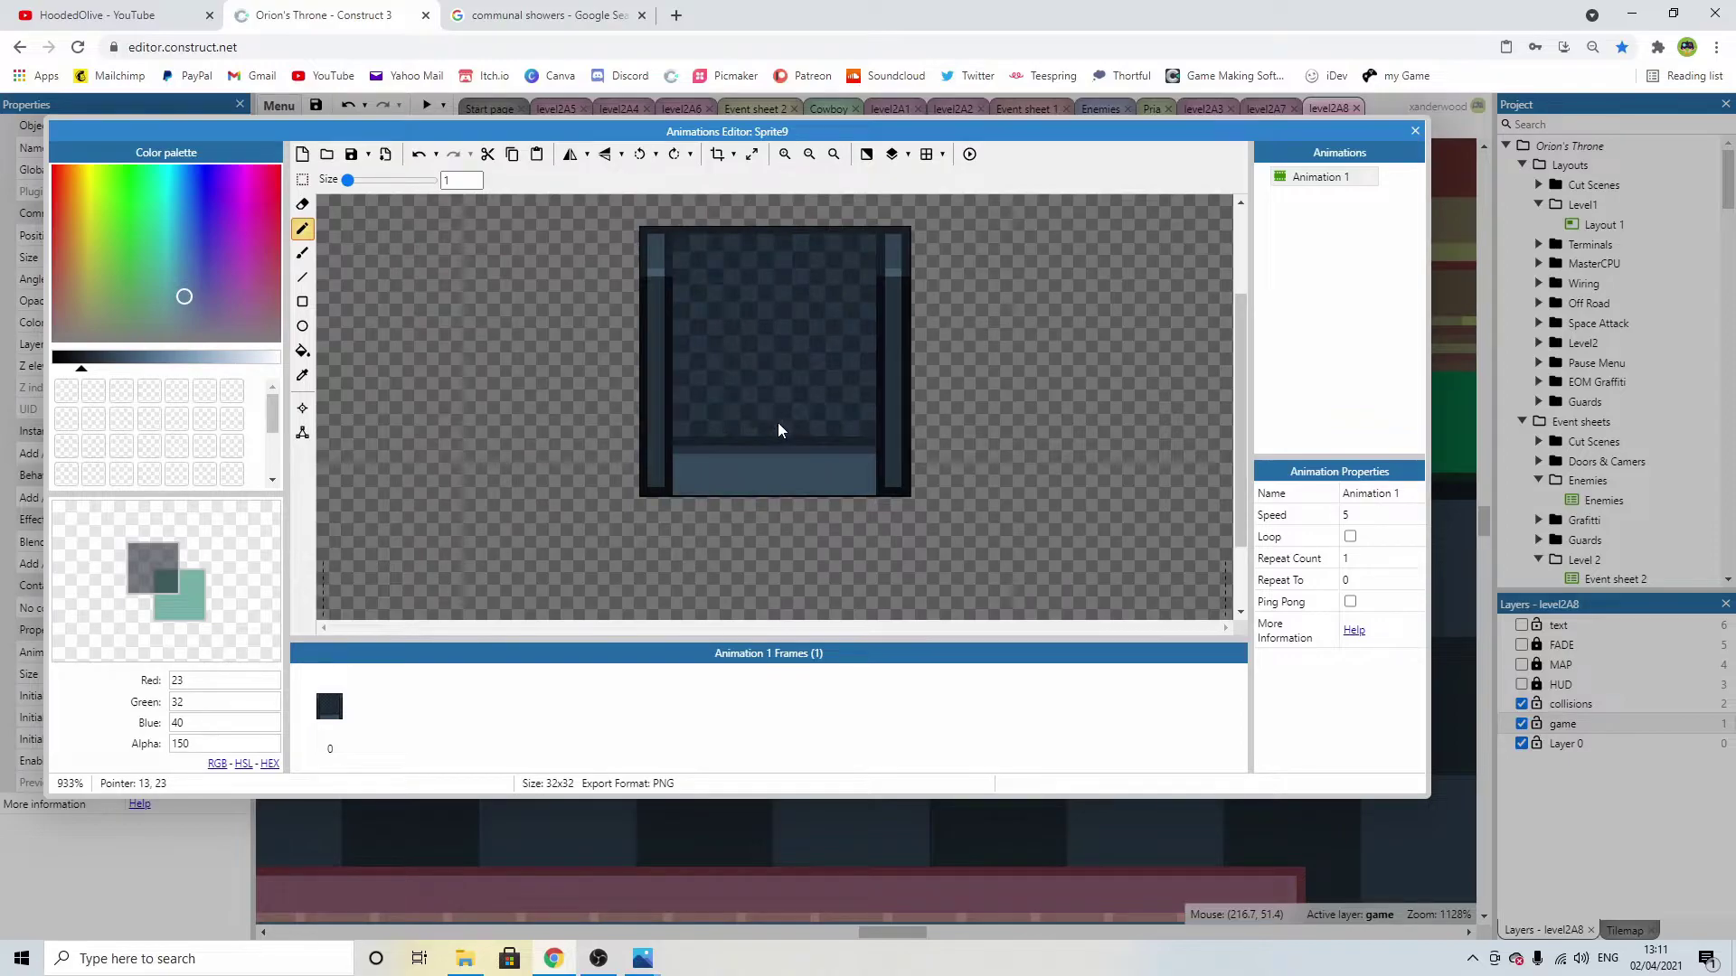
{"action": "left_click", "coordinate": [698, 489], "text": "alt"}
{"action": "mouse_move", "coordinate": [113, 370]}
{"action": "left_mouse_down"}
{"action": "mouse_move", "coordinate": [194, 370]}
{"action": "mouse_move", "coordinate": [139, 369]}
{"action": "left_mouse_up"}
{"action": "left_click", "coordinate": [666, 461]}
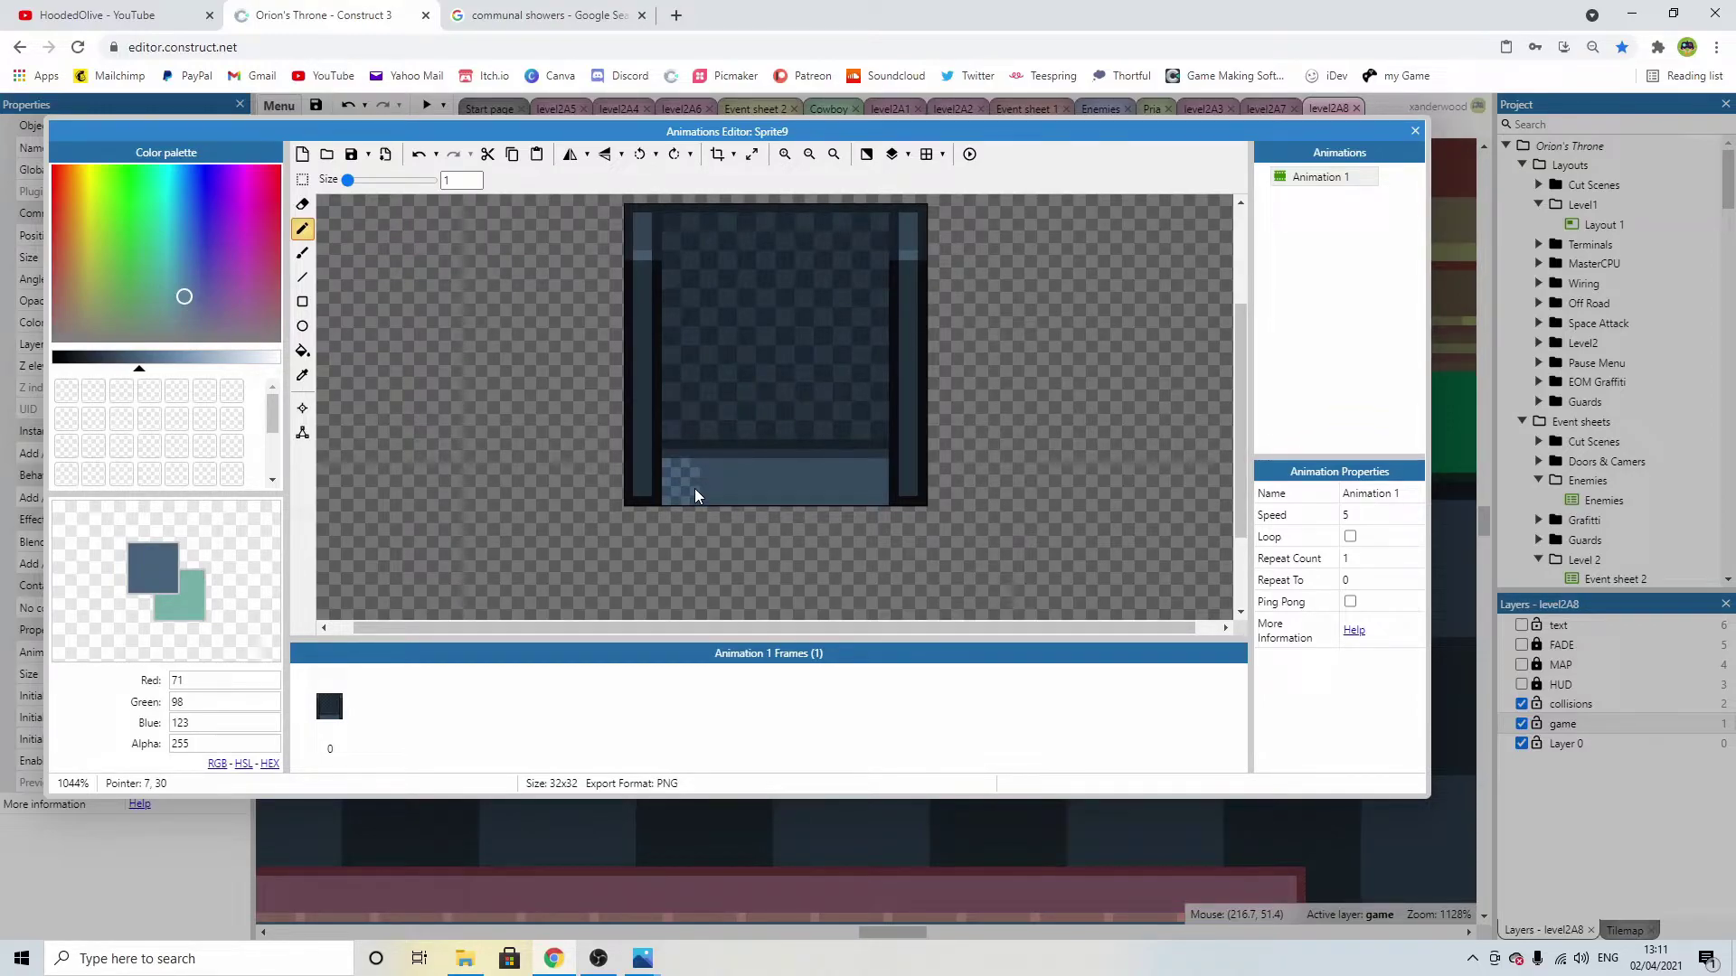
Copy the checker patch and paste three copies side by side, continuing the pattern rightward along the bottom band.
{"action": "left_click", "coordinate": [303, 180]}
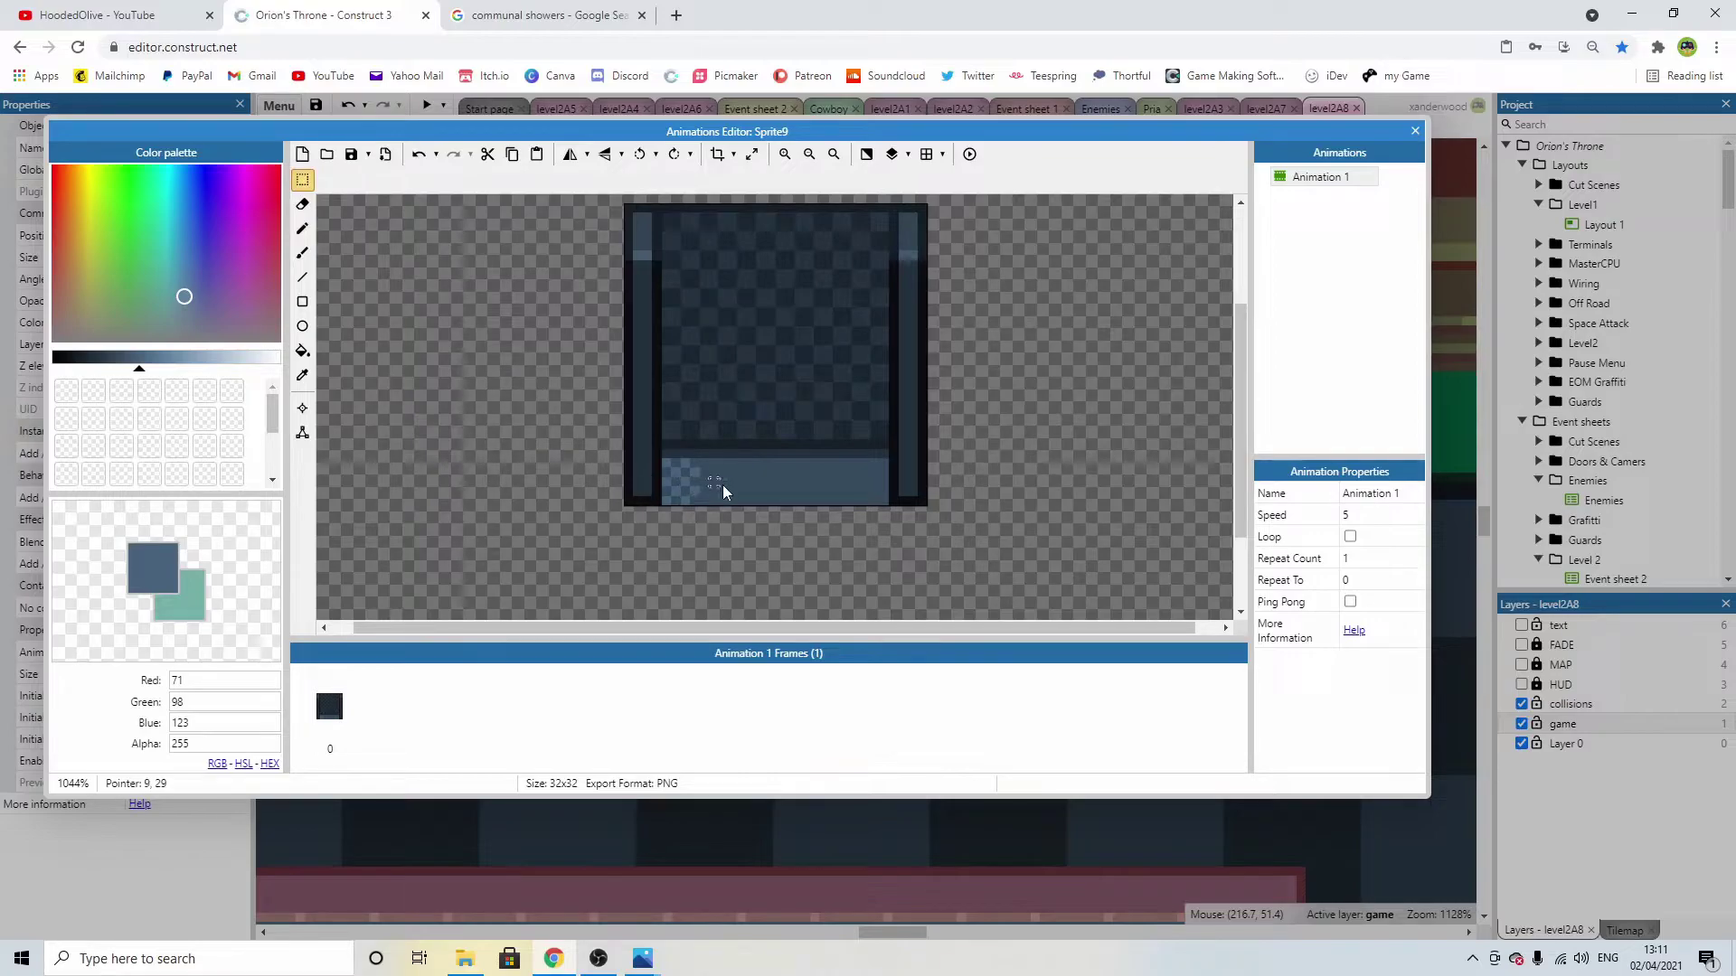
{"action": "left_click_drag", "start_coordinate": [664, 468], "coordinate": [676, 493]}
{"action": "key", "text": "ctrl+v"}
{"action": "left_click_drag", "start_coordinate": [773, 351], "coordinate": [721, 487]}
{"action": "key", "text": "ctrl+v"}
{"action": "left_click_drag", "start_coordinate": [775, 349], "coordinate": [749, 491]}
{"action": "left_click", "coordinate": [812, 539]}
{"action": "key", "text": "ctrl+v"}
{"action": "left_click_drag", "start_coordinate": [768, 378], "coordinate": [801, 494]}
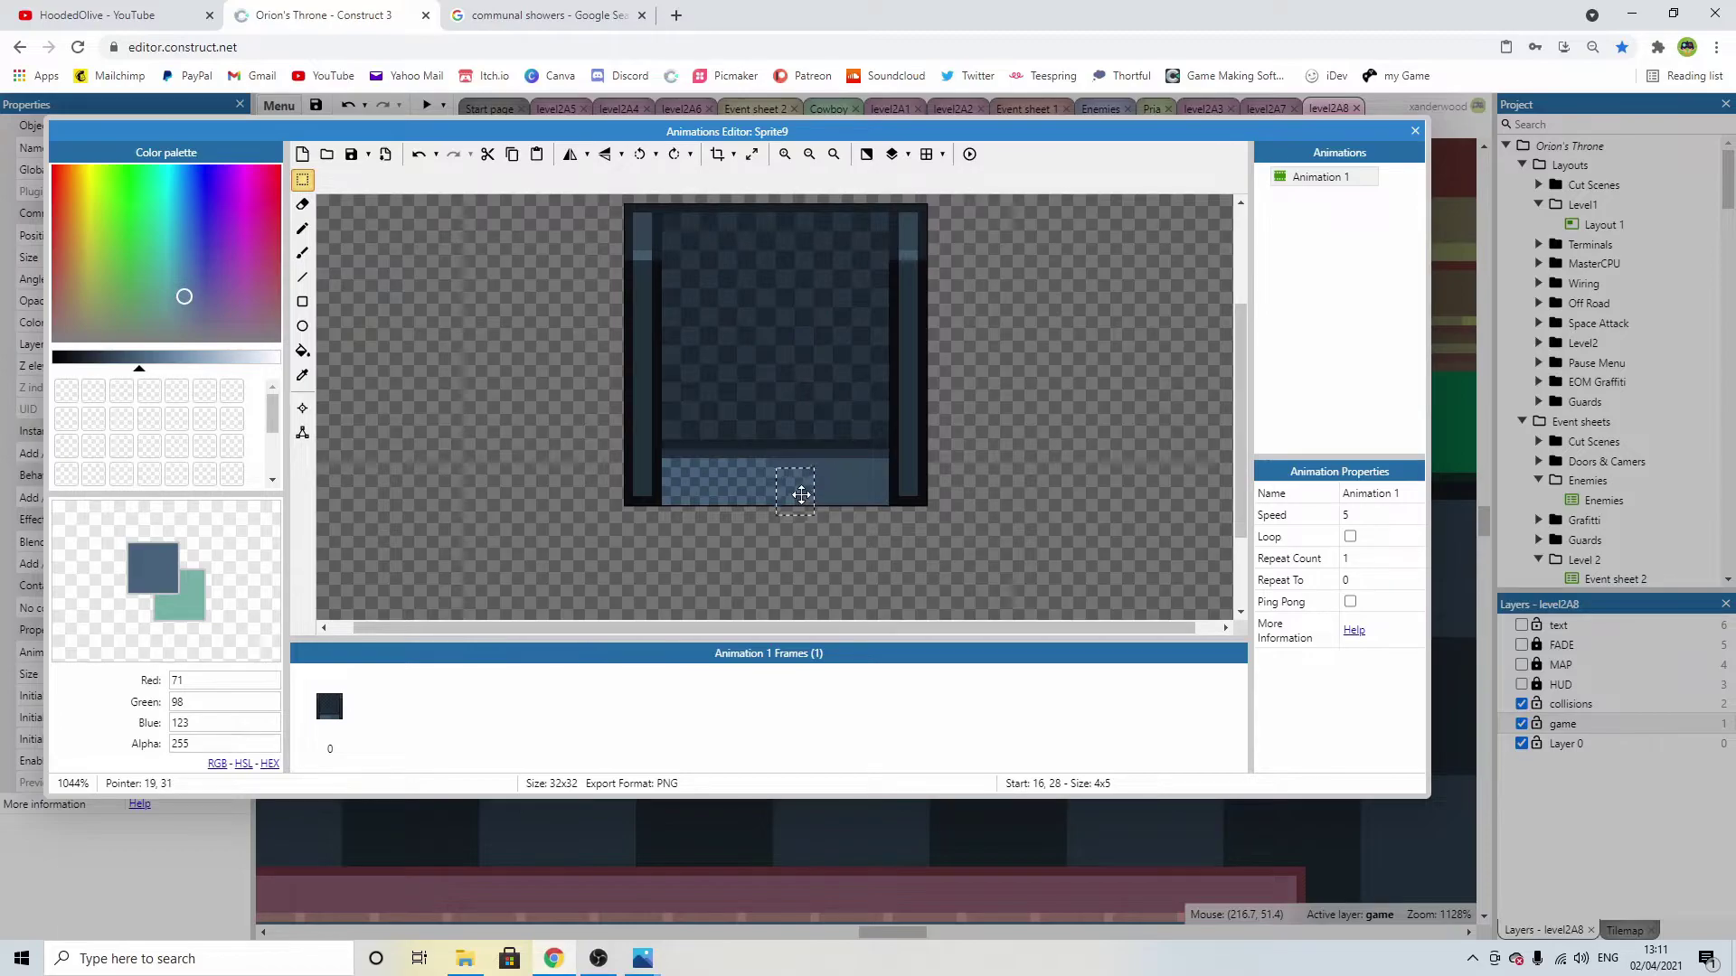
Paste two more checker patches to complete the pattern up to the right end of the bottom band.
{"action": "left_click", "coordinate": [862, 513]}
{"action": "key", "text": "ctrl+v"}
{"action": "left_click_drag", "start_coordinate": [779, 369], "coordinate": [831, 492]}
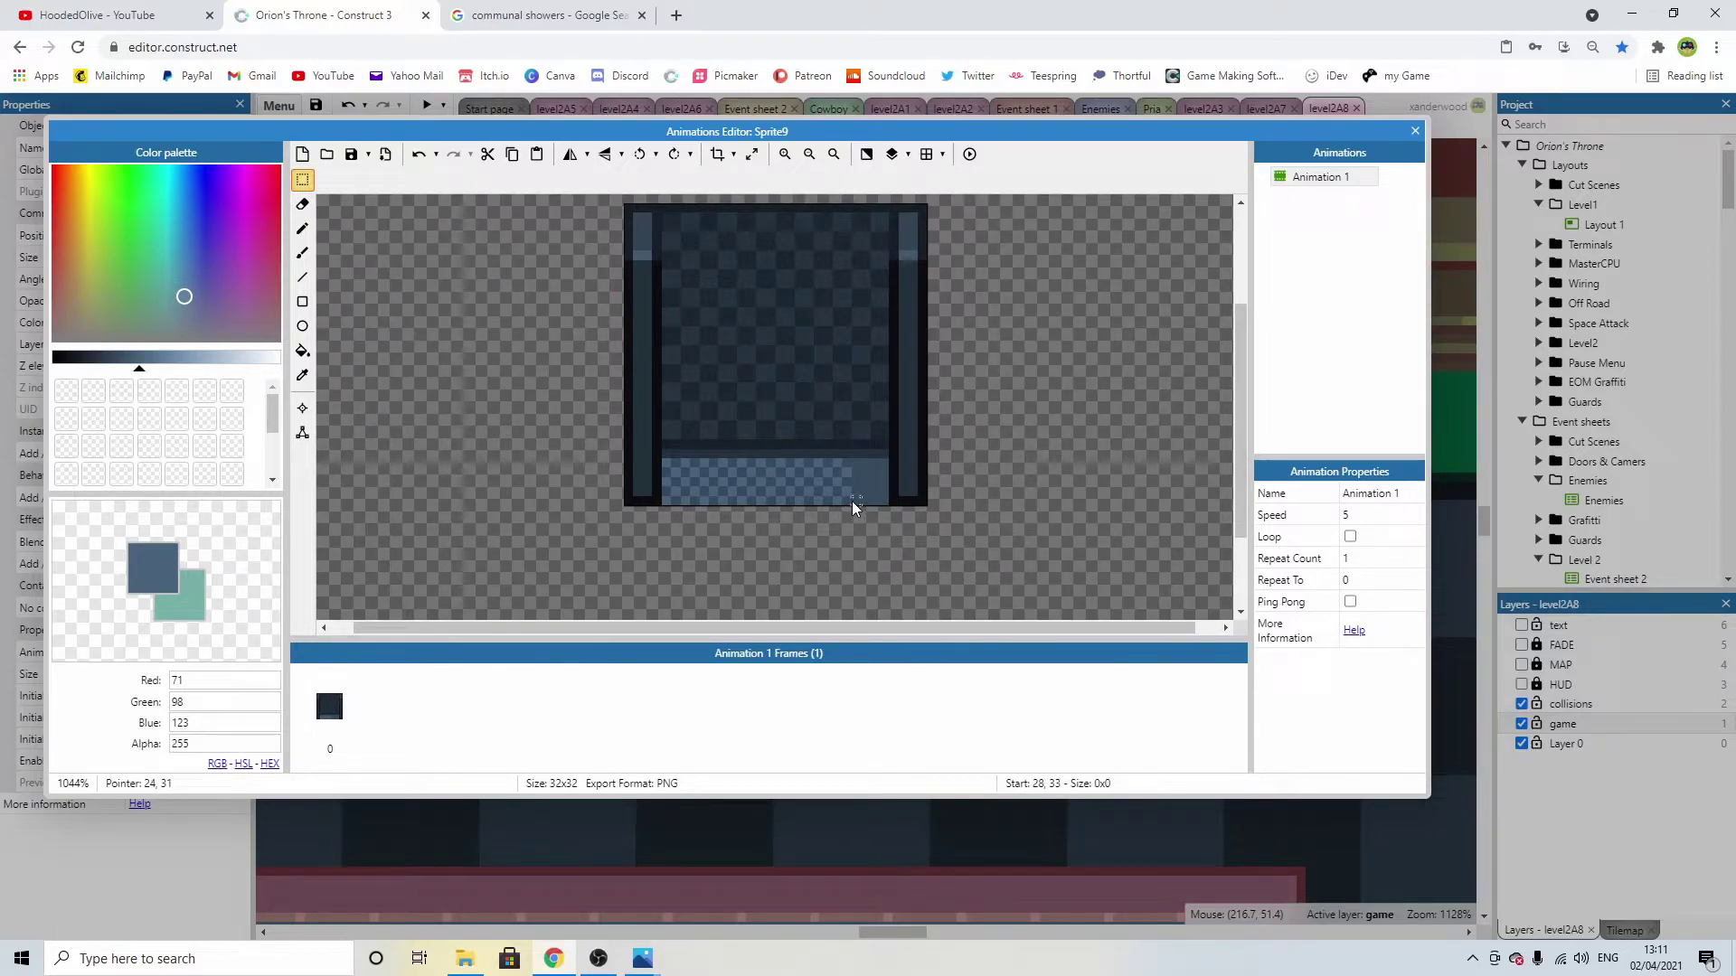
{"action": "scroll", "coordinate": [843, 472], "scroll_direction": "up", "scroll_amount": 2}
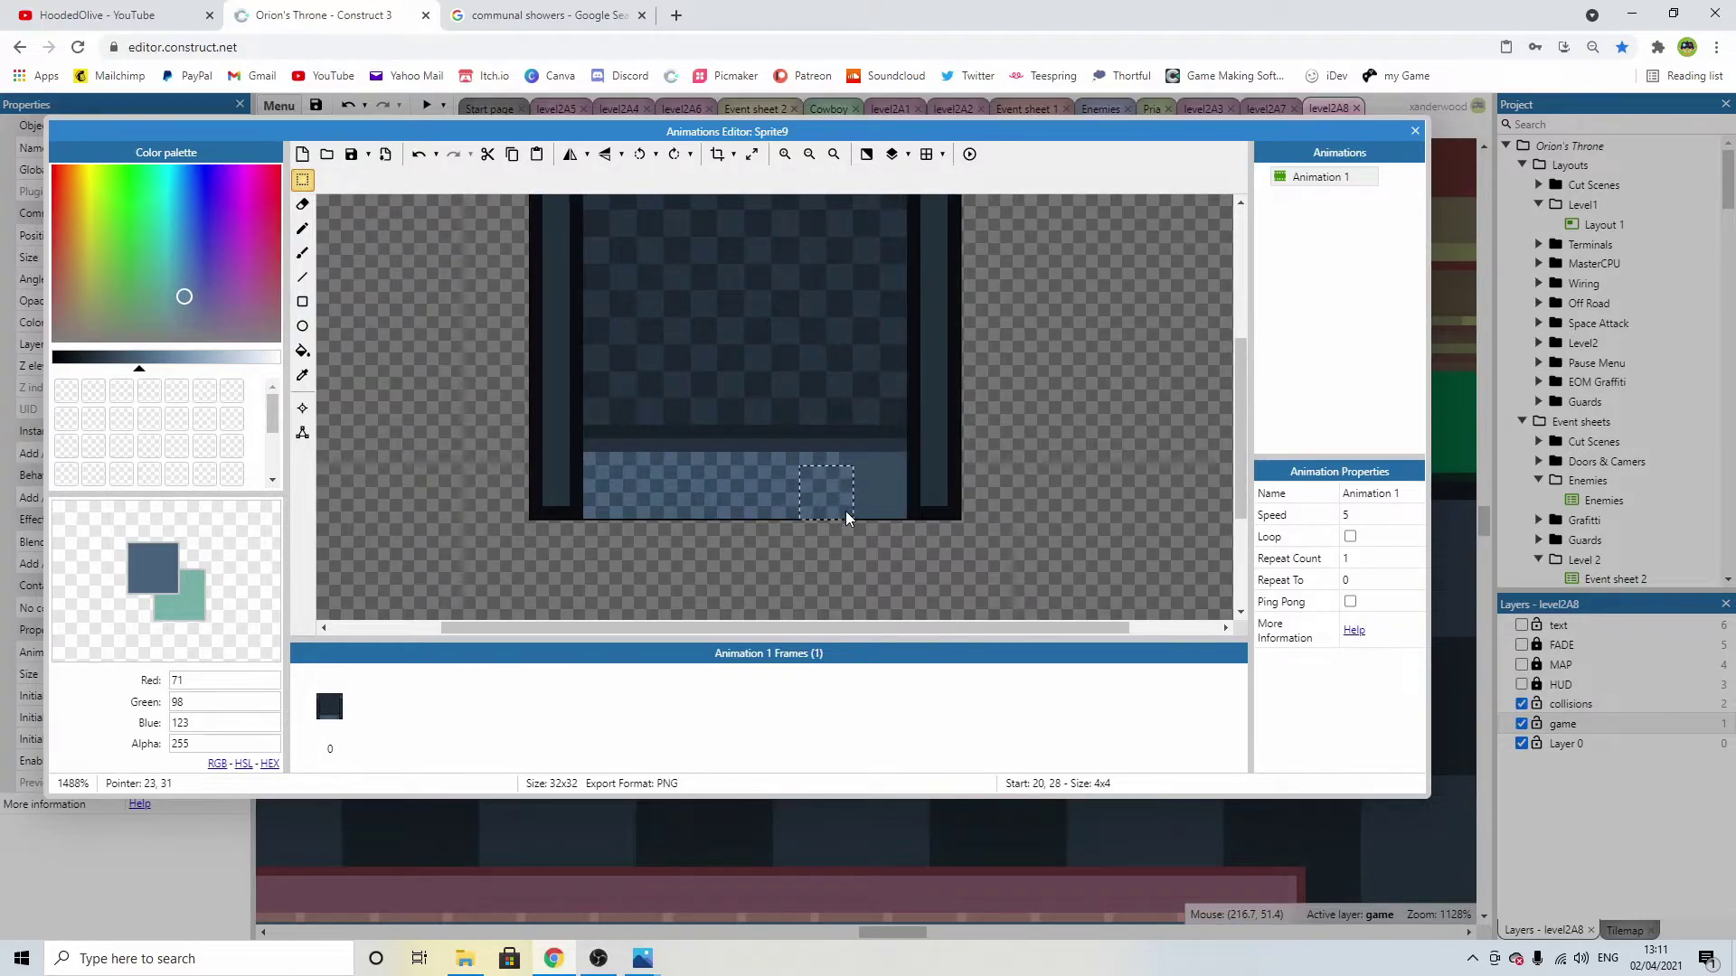
{"action": "key", "text": "ctrl+v"}
{"action": "left_click_drag", "start_coordinate": [736, 364], "coordinate": [872, 500]}
{"action": "left_click", "coordinate": [1030, 456]}
Check the finished shower image and close the image editor to return to the level2A8 layout.
{"action": "scroll", "coordinate": [871, 378], "scroll_direction": "down", "scroll_amount": 5}
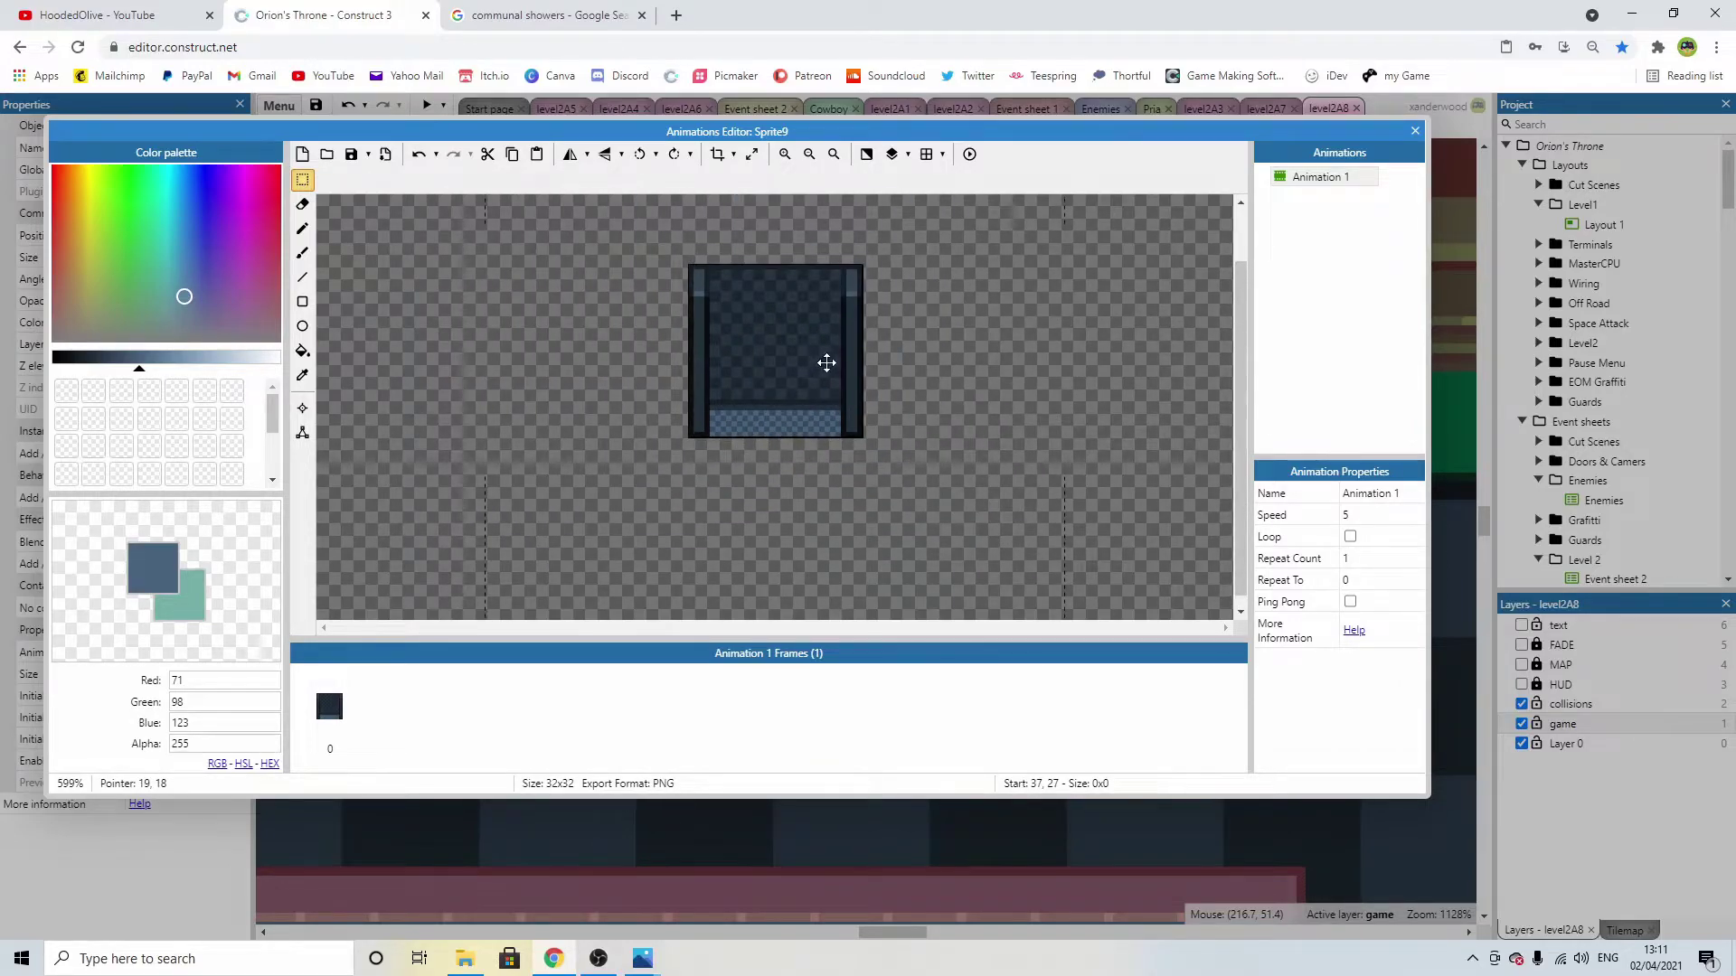
{"action": "scroll", "coordinate": [826, 363], "scroll_direction": "up", "scroll_amount": 3}
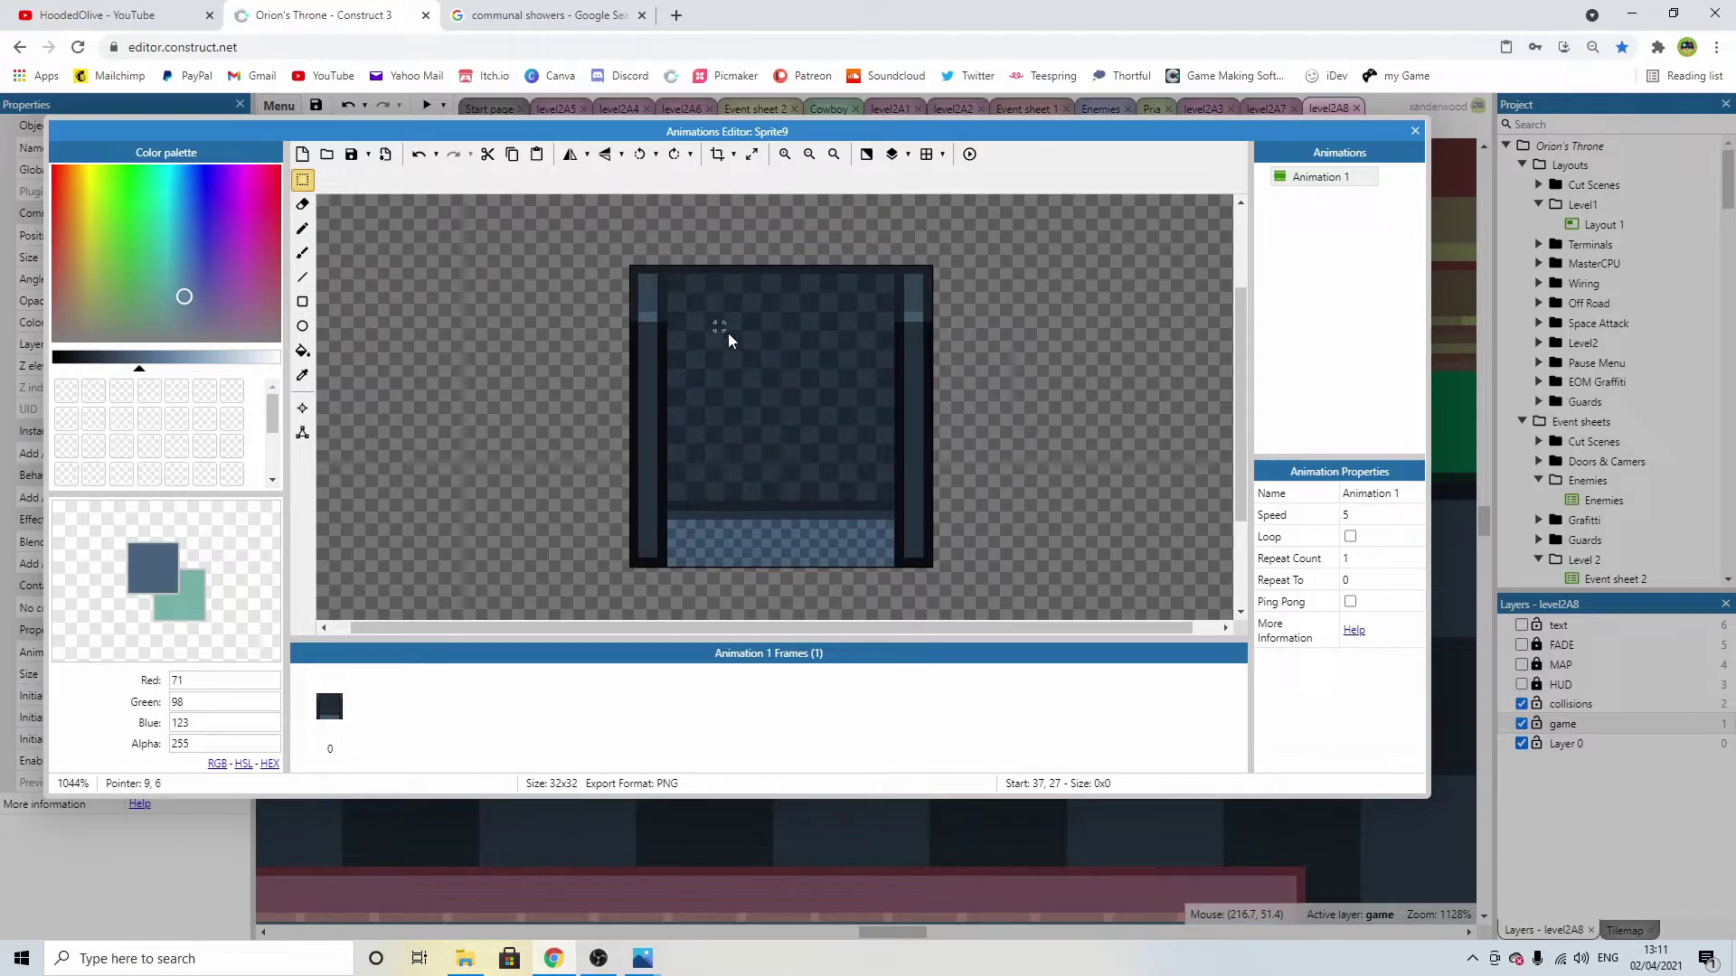
{"action": "scroll", "coordinate": [901, 312], "scroll_direction": "down", "scroll_amount": 1}
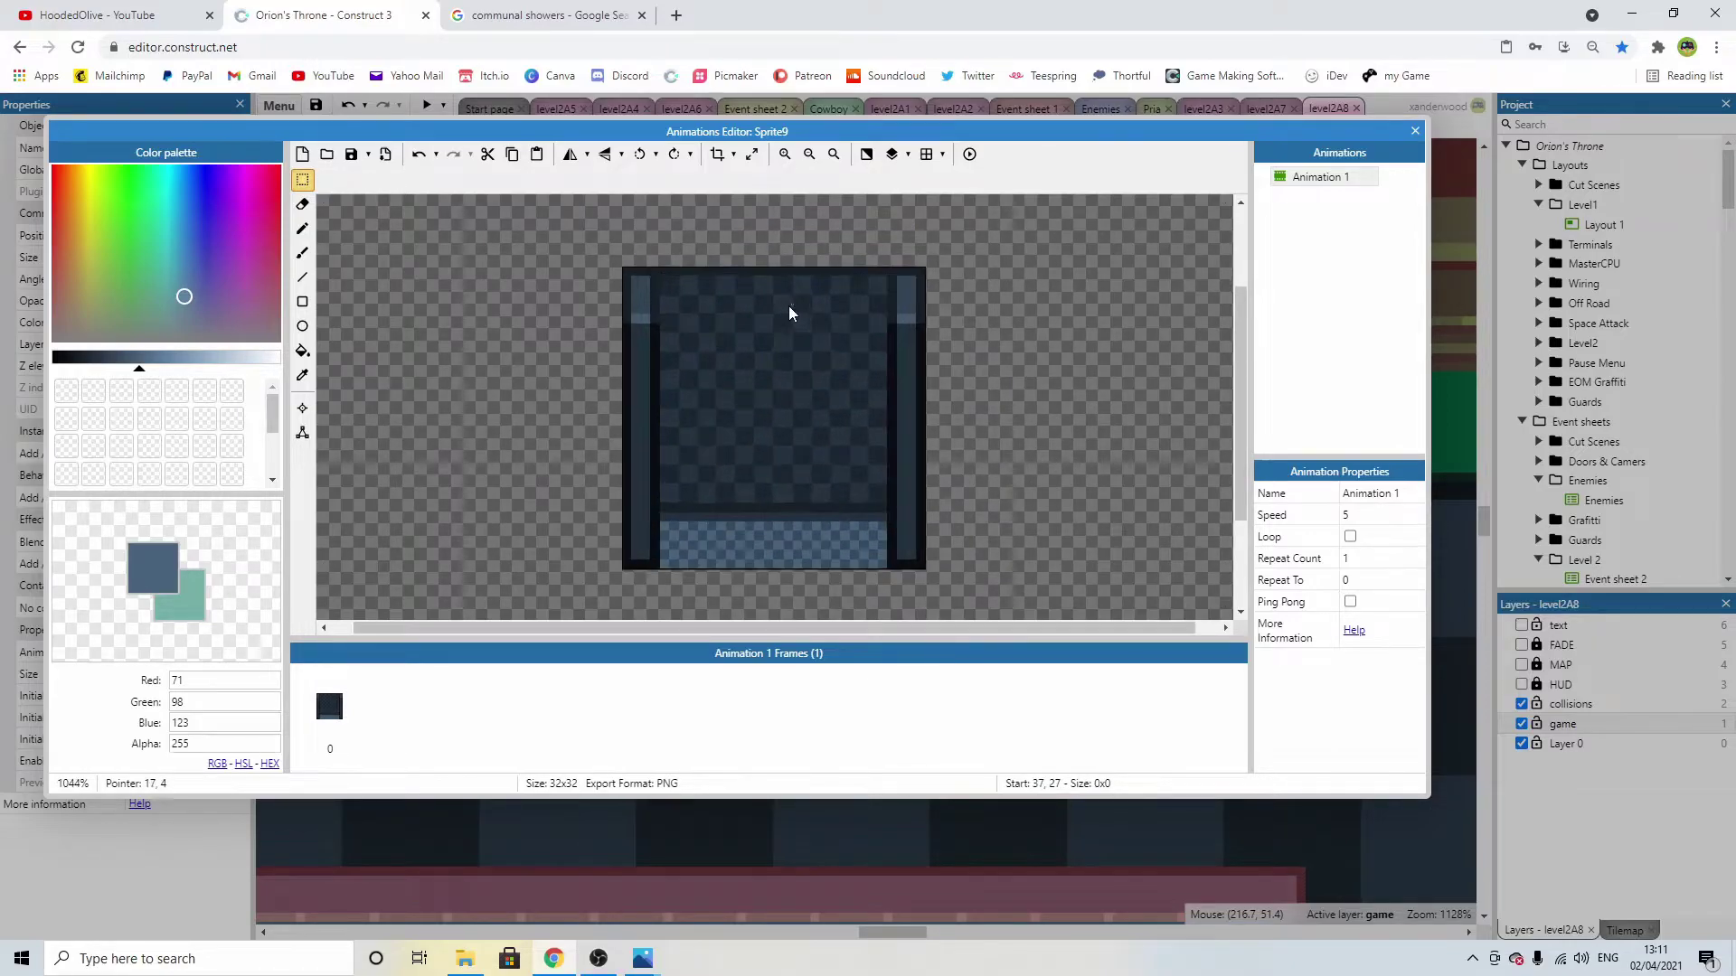
{"action": "left_click", "coordinate": [1415, 131]}
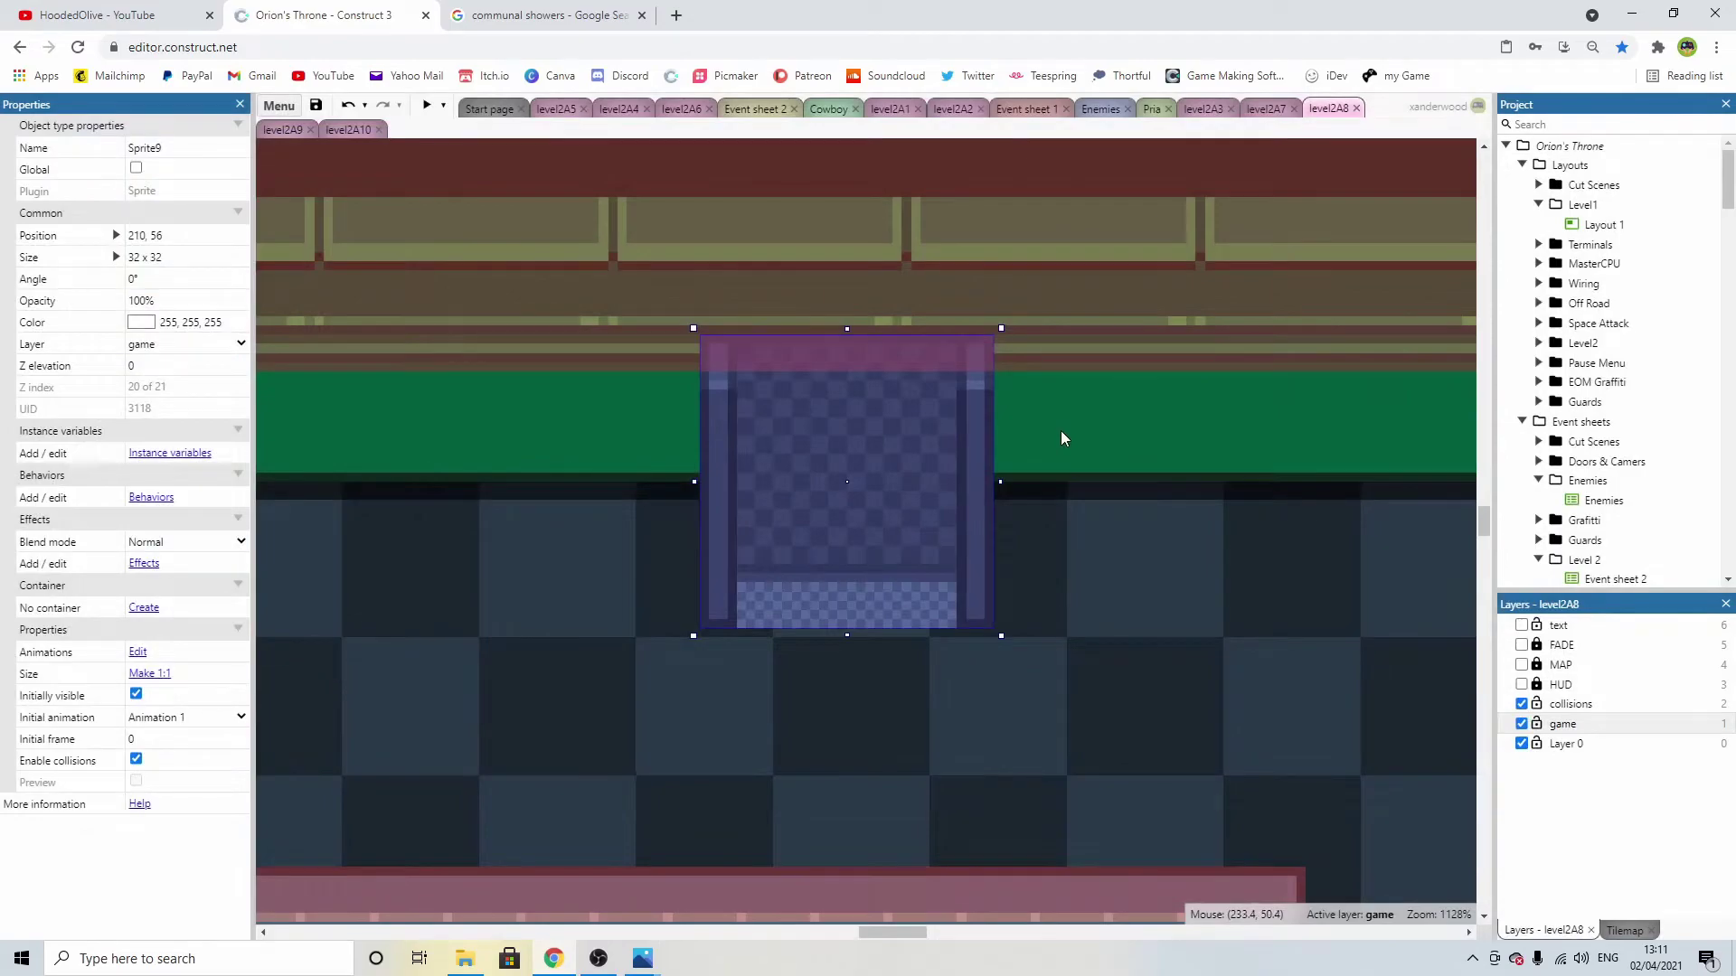
Move the shower sprite up and right against the room's back wall, to position 246, 46.
{"action": "scroll", "coordinate": [1062, 438], "scroll_direction": "down", "scroll_amount": 11}
{"action": "left_click", "coordinate": [1306, 468]}
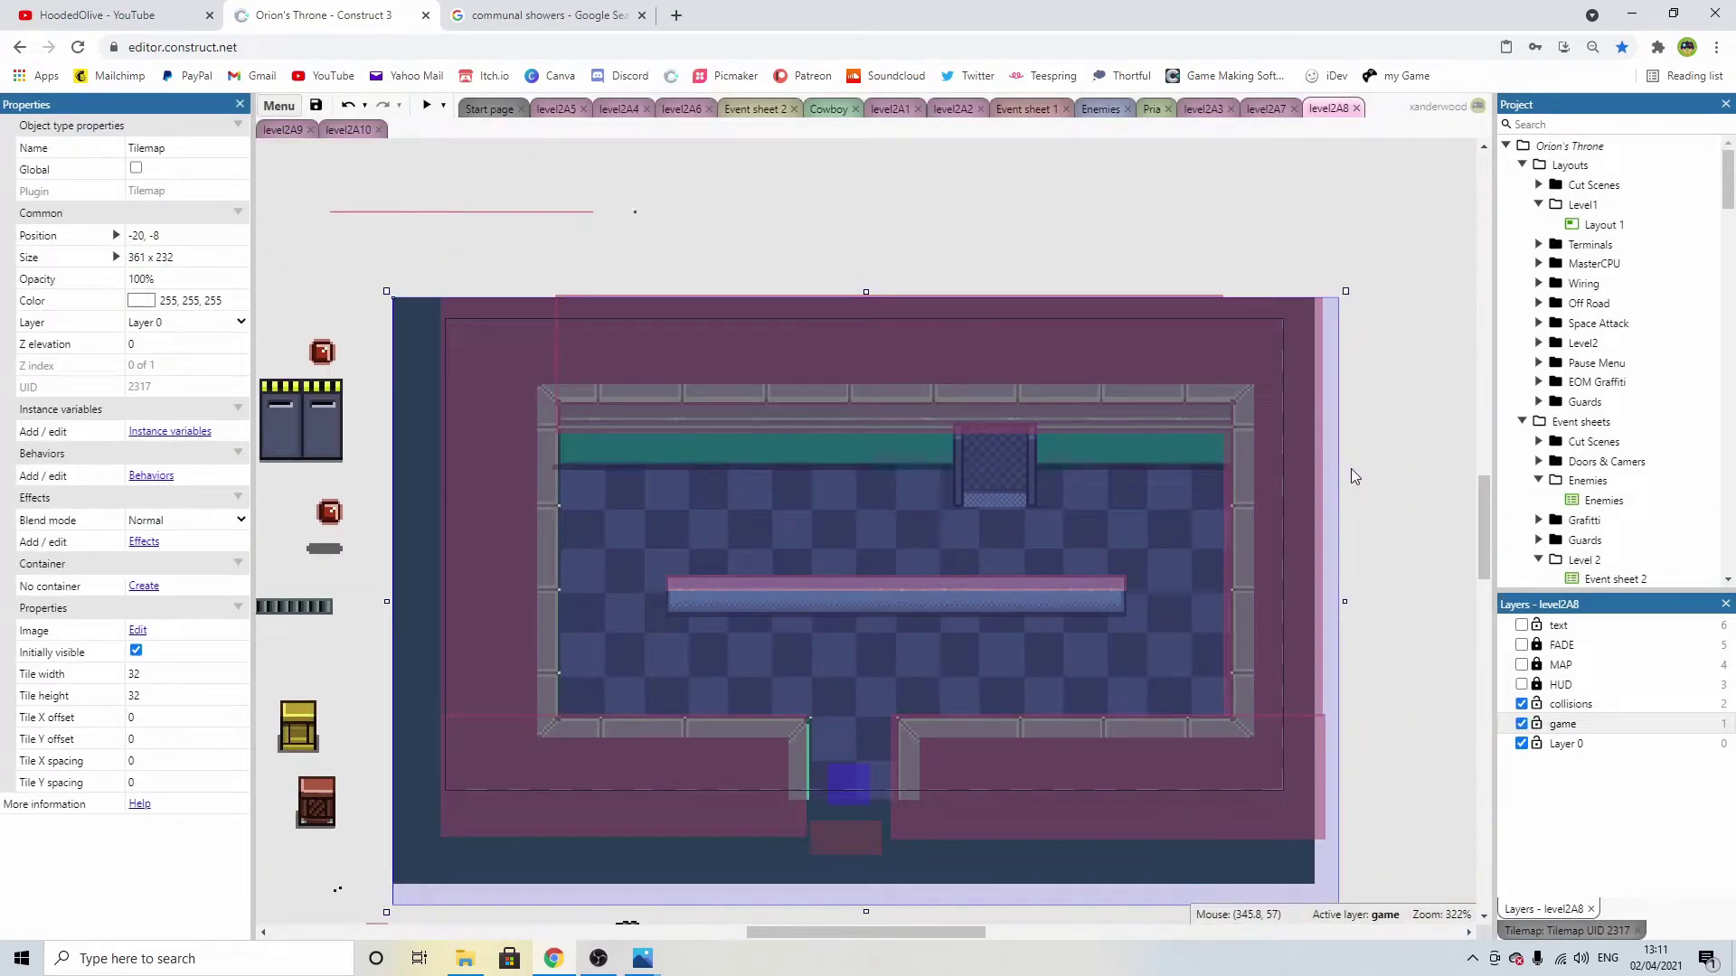
{"action": "left_click", "coordinate": [1351, 468]}
{"action": "scroll", "coordinate": [1137, 502], "scroll_direction": "up", "scroll_amount": 5}
{"action": "left_click", "coordinate": [1002, 452]}
{"action": "mouse_move", "coordinate": [1003, 457]}
{"action": "left_mouse_down"}
{"action": "mouse_move", "coordinate": [1029, 437]}
{"action": "mouse_move", "coordinate": [1020, 454]}
{"action": "left_mouse_up"}
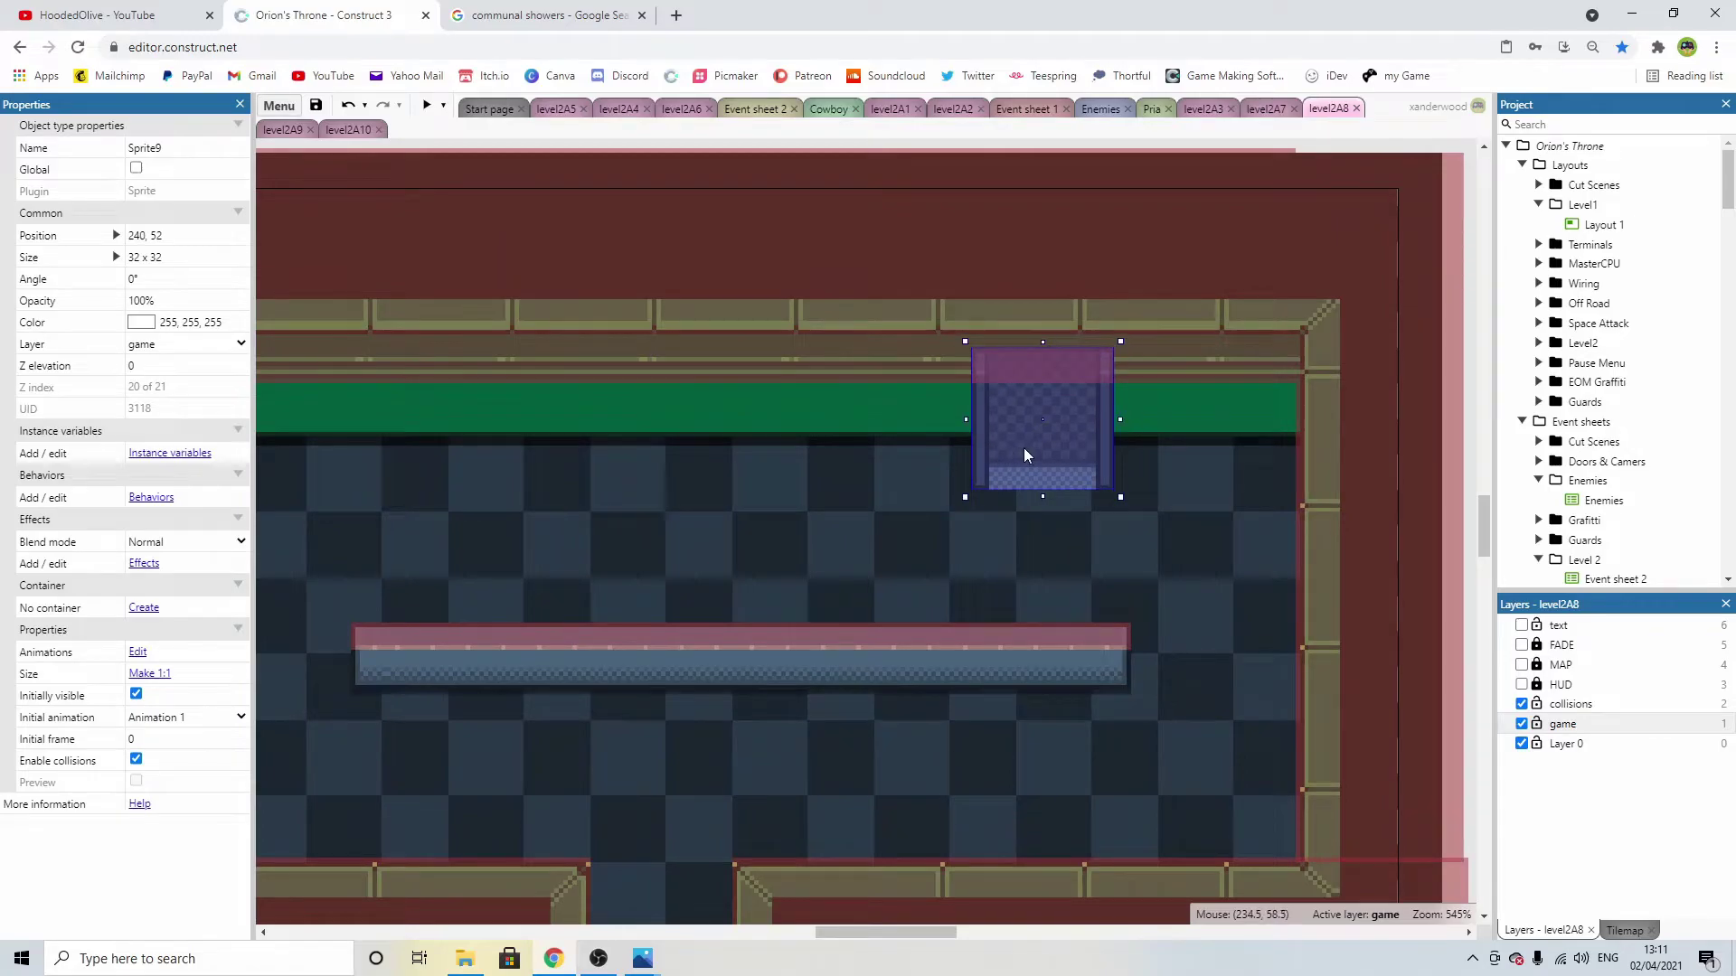
{"action": "scroll", "coordinate": [1065, 446], "scroll_direction": "down", "scroll_amount": 4}
{"action": "left_click", "coordinate": [1298, 487]}
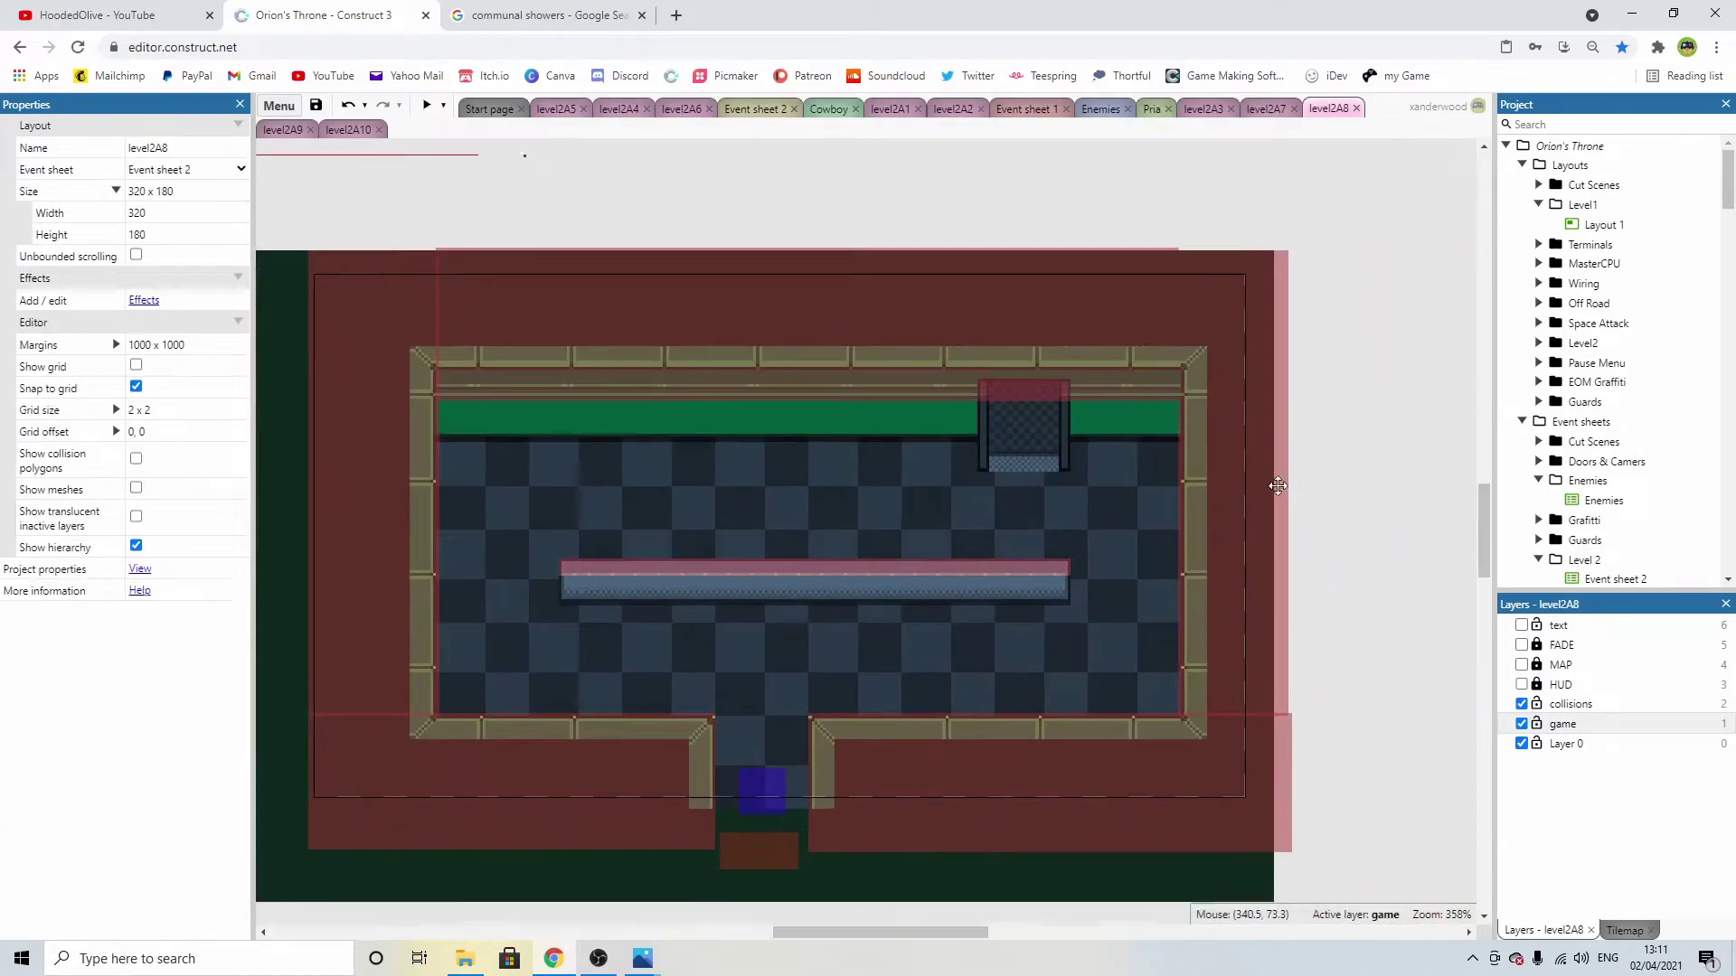
{"action": "left_click_drag", "start_coordinate": [927, 443], "coordinate": [933, 425]}
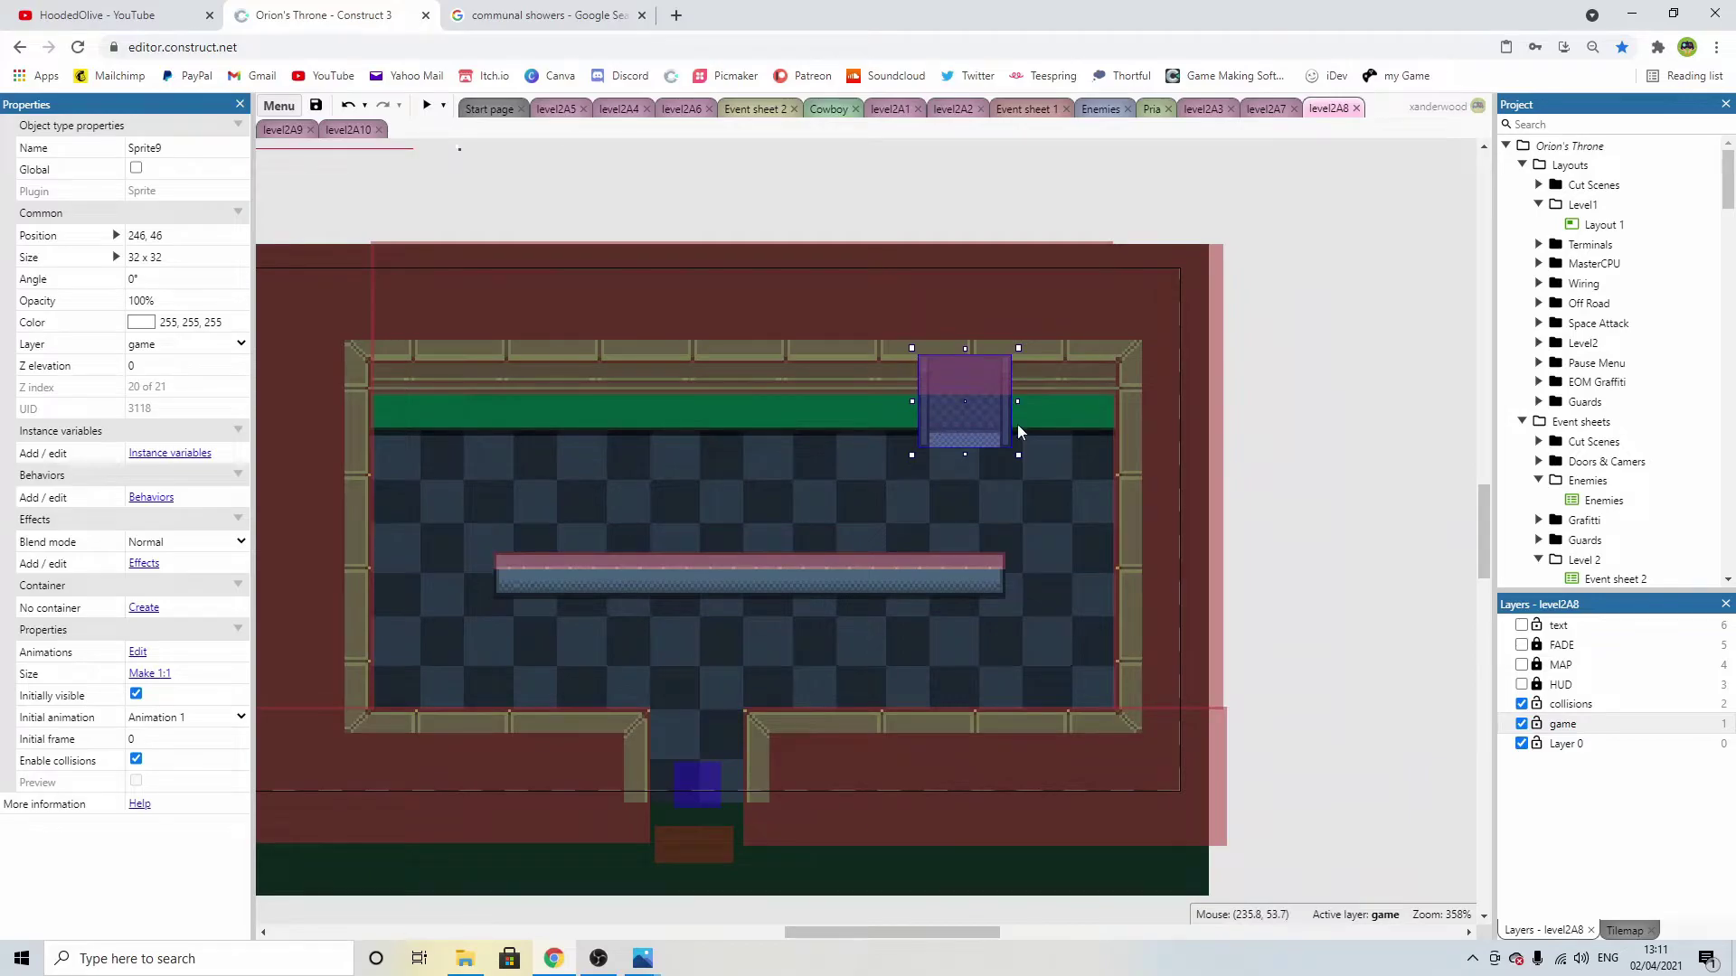
{"action": "scroll", "coordinate": [1295, 443], "scroll_direction": "up", "scroll_amount": 4}
{"action": "left_click", "coordinate": [1245, 443]}
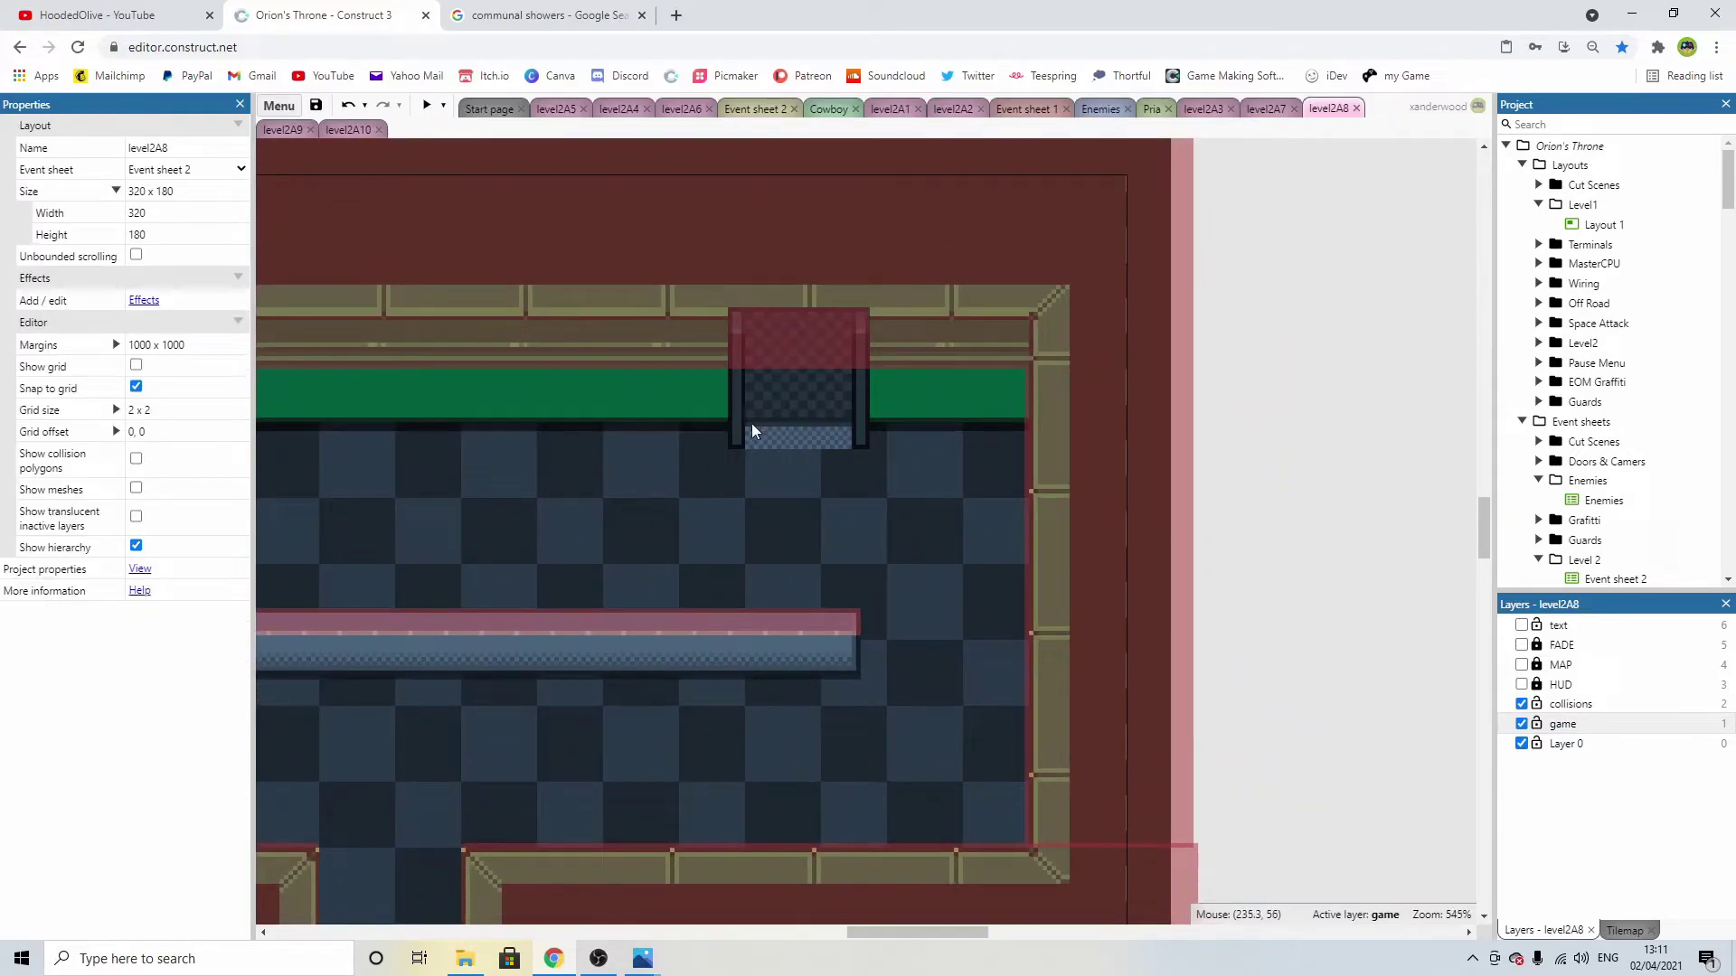
Duplicate the shower sprite and place the copy directly beside the original on its left.
{"action": "left_click", "coordinate": [817, 431]}
{"action": "left_click_drag", "start_coordinate": [816, 432], "coordinate": [692, 431], "text": "ctrl"}
{"action": "left_click", "coordinate": [1236, 434]}
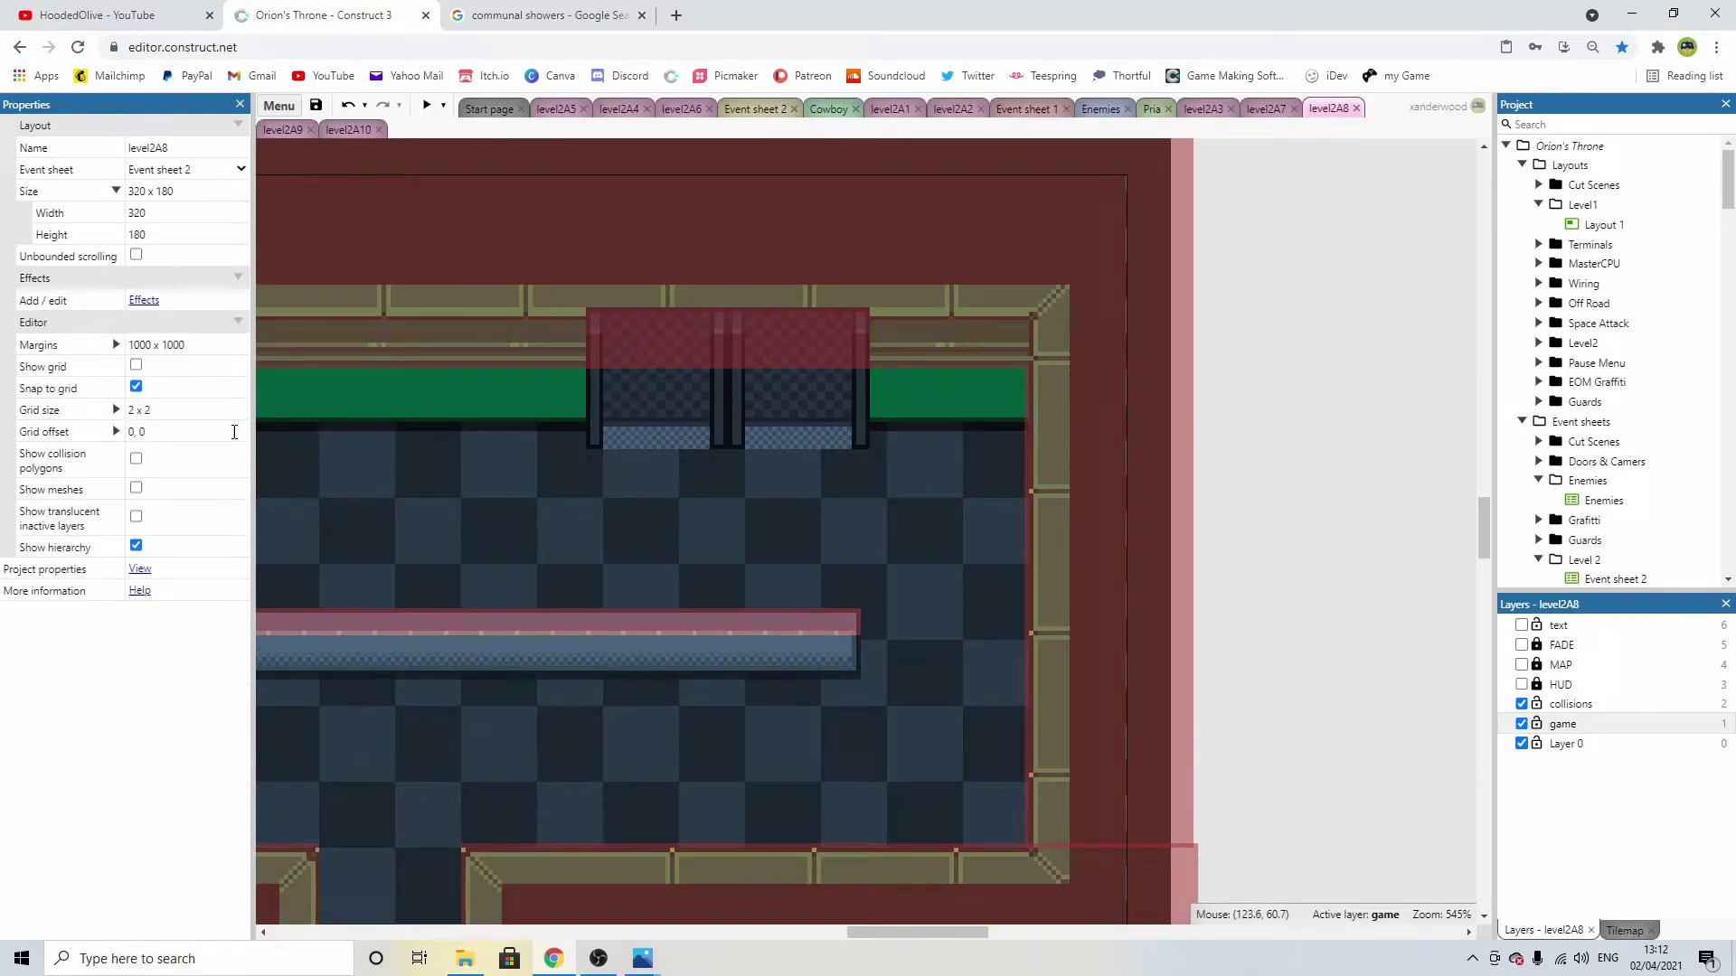
Set the layout's grid size to 1 x 1 and nudge the copied shower one pixel to the right.
{"action": "left_click", "coordinate": [205, 412]}
{"action": "type", "text": "1 x 1"}
{"action": "key", "text": "Tab"}
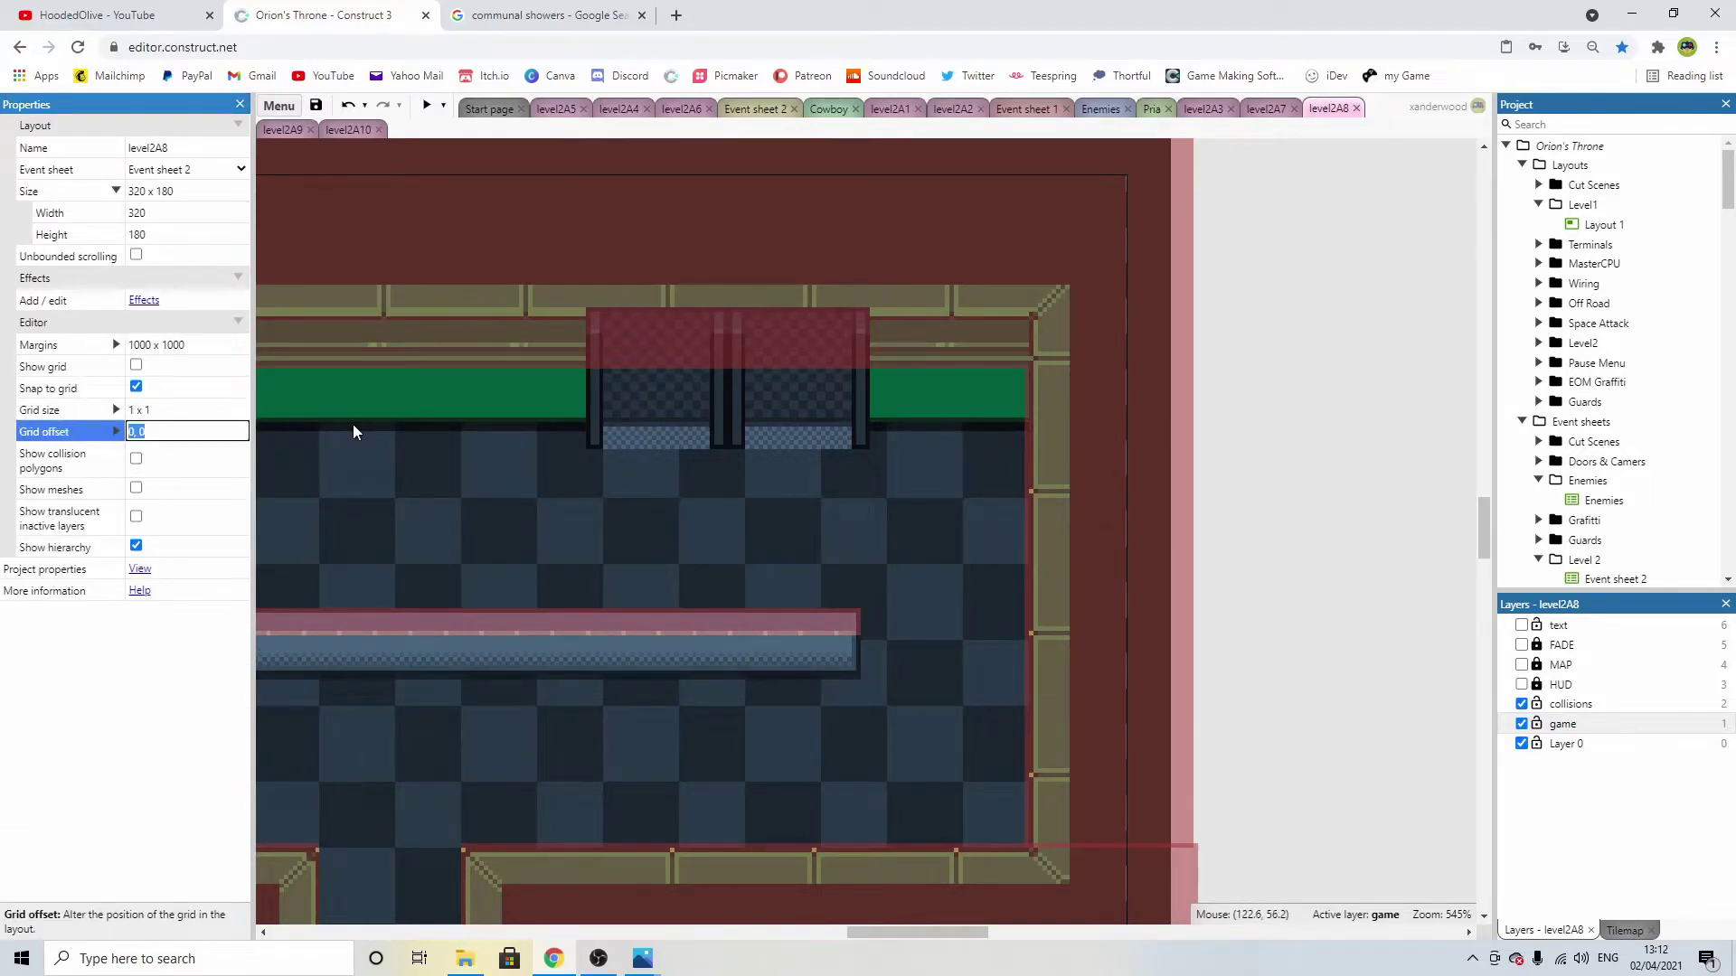
{"action": "left_click", "coordinate": [645, 430]}
{"action": "key", "text": "Right"}
{"action": "left_click", "coordinate": [1251, 425]}
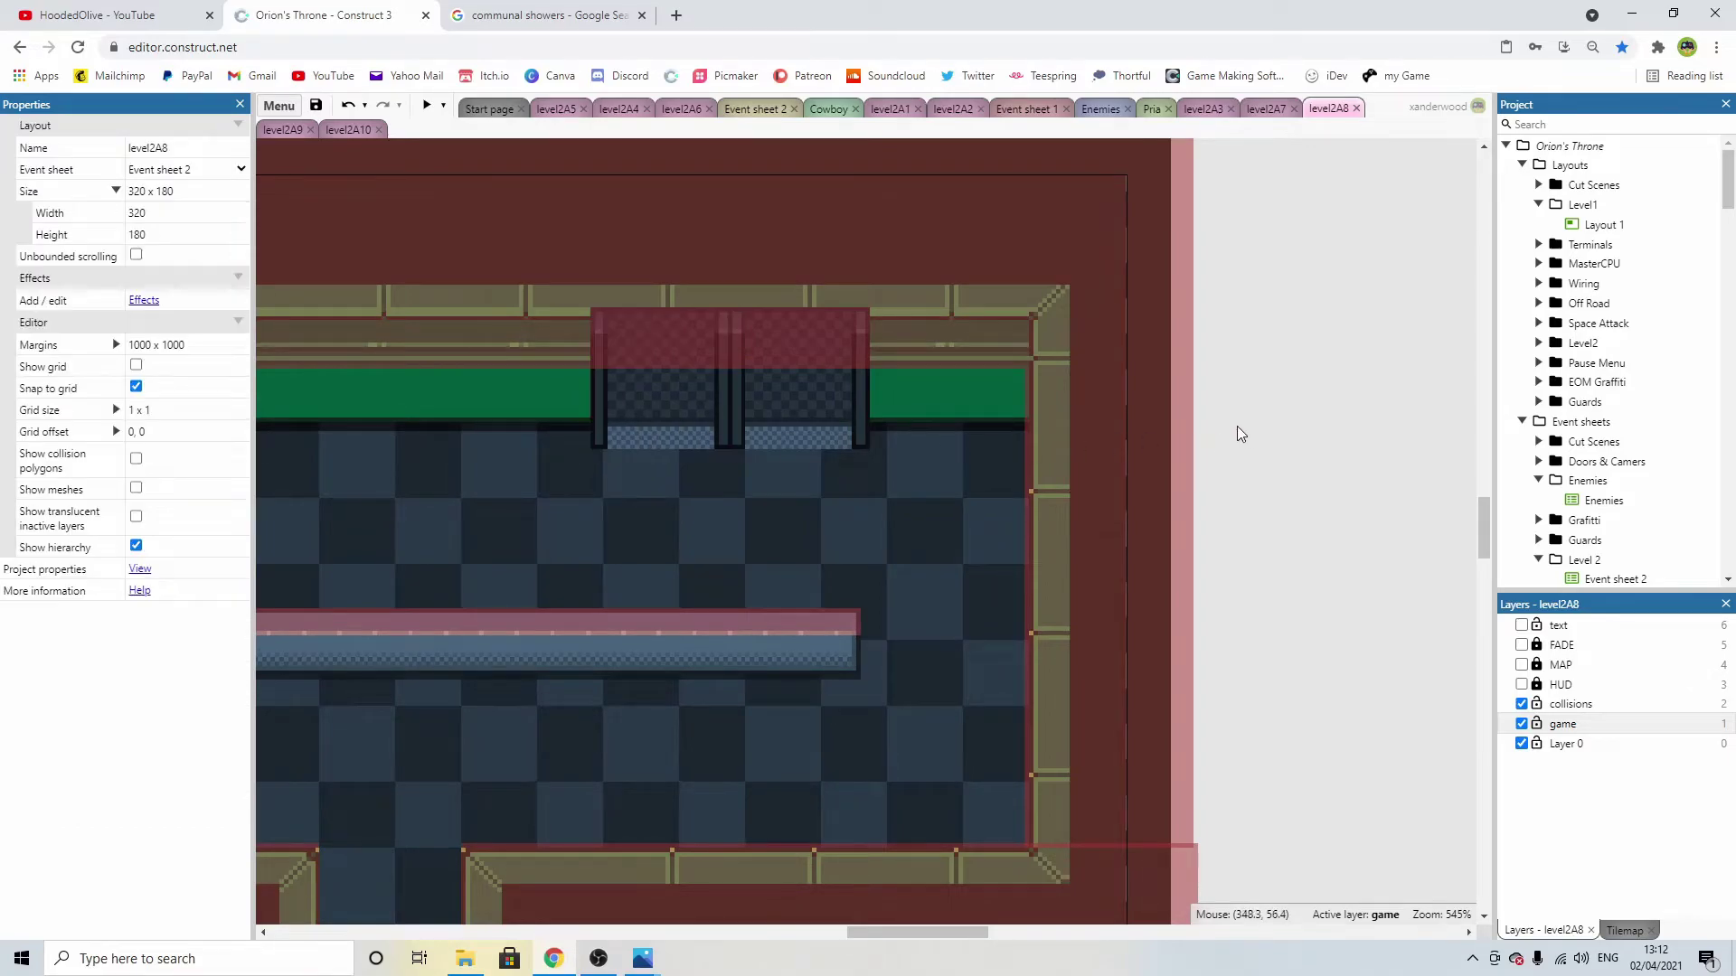
Nudge the copied shower right to position 218, 46 so both stalls share one divider.
{"action": "scroll", "coordinate": [754, 425], "scroll_direction": "up", "scroll_amount": 3, "text": "ctrl"}
{"action": "scroll", "coordinate": [666, 449], "scroll_direction": "down", "scroll_amount": 2, "text": "ctrl"}
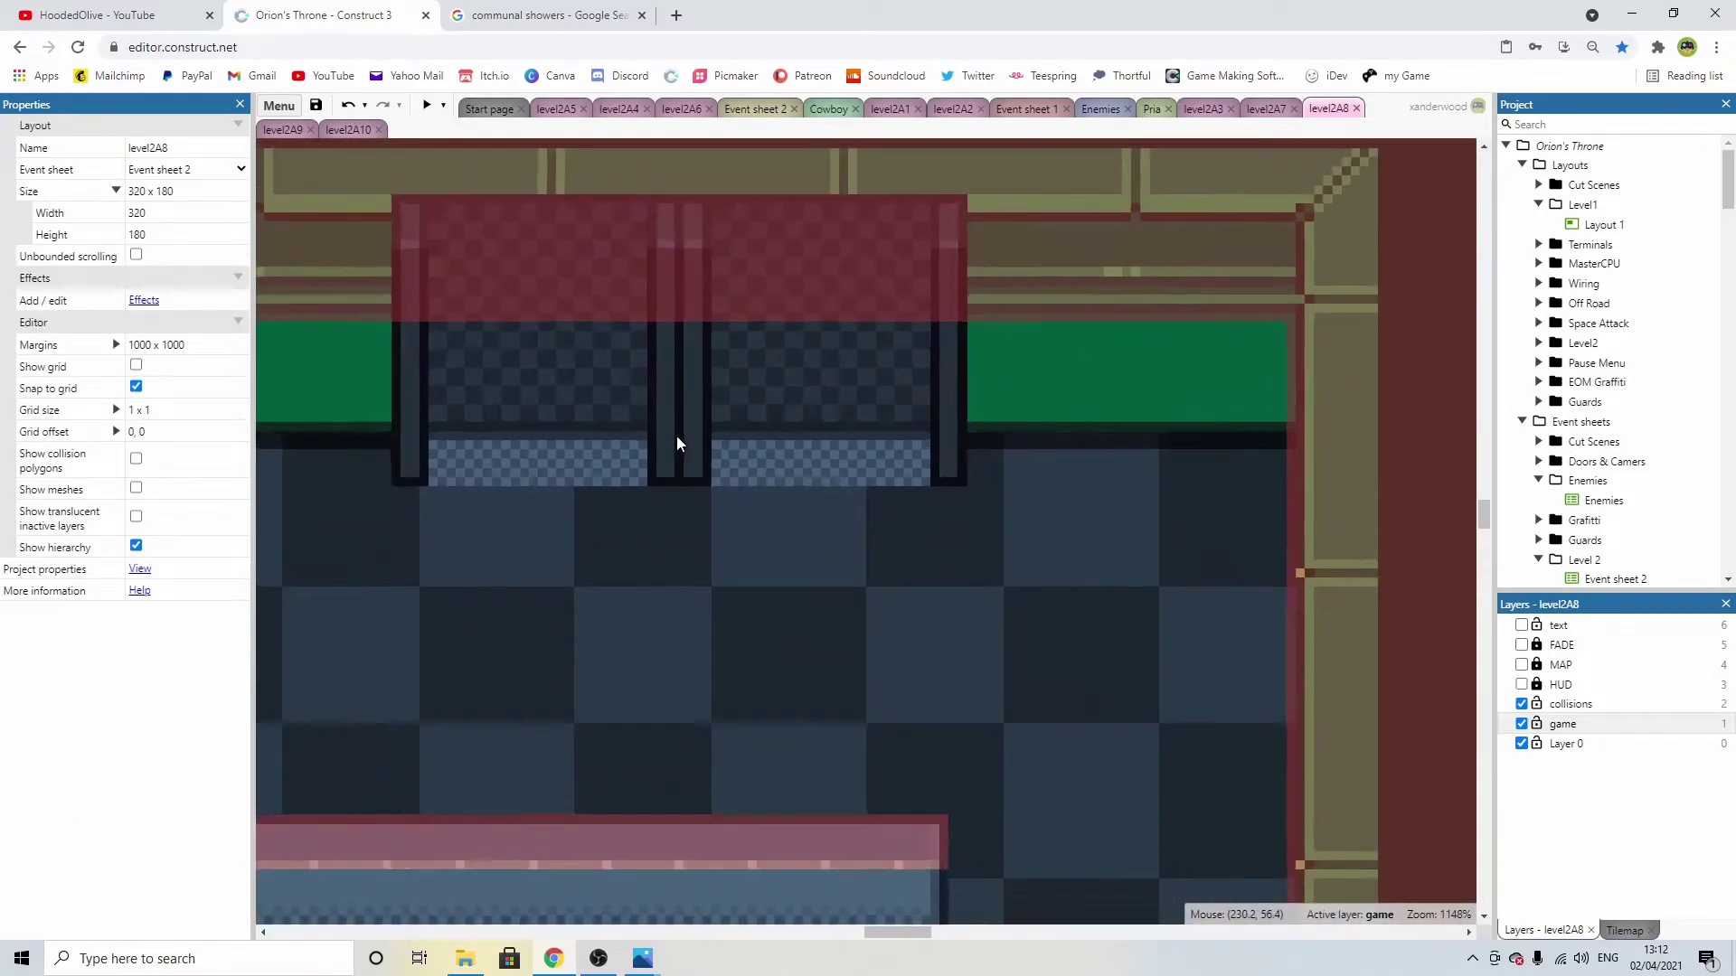
{"action": "scroll", "coordinate": [687, 434], "scroll_direction": "up", "scroll_amount": 4, "text": "ctrl"}
{"action": "left_click", "coordinate": [723, 447]}
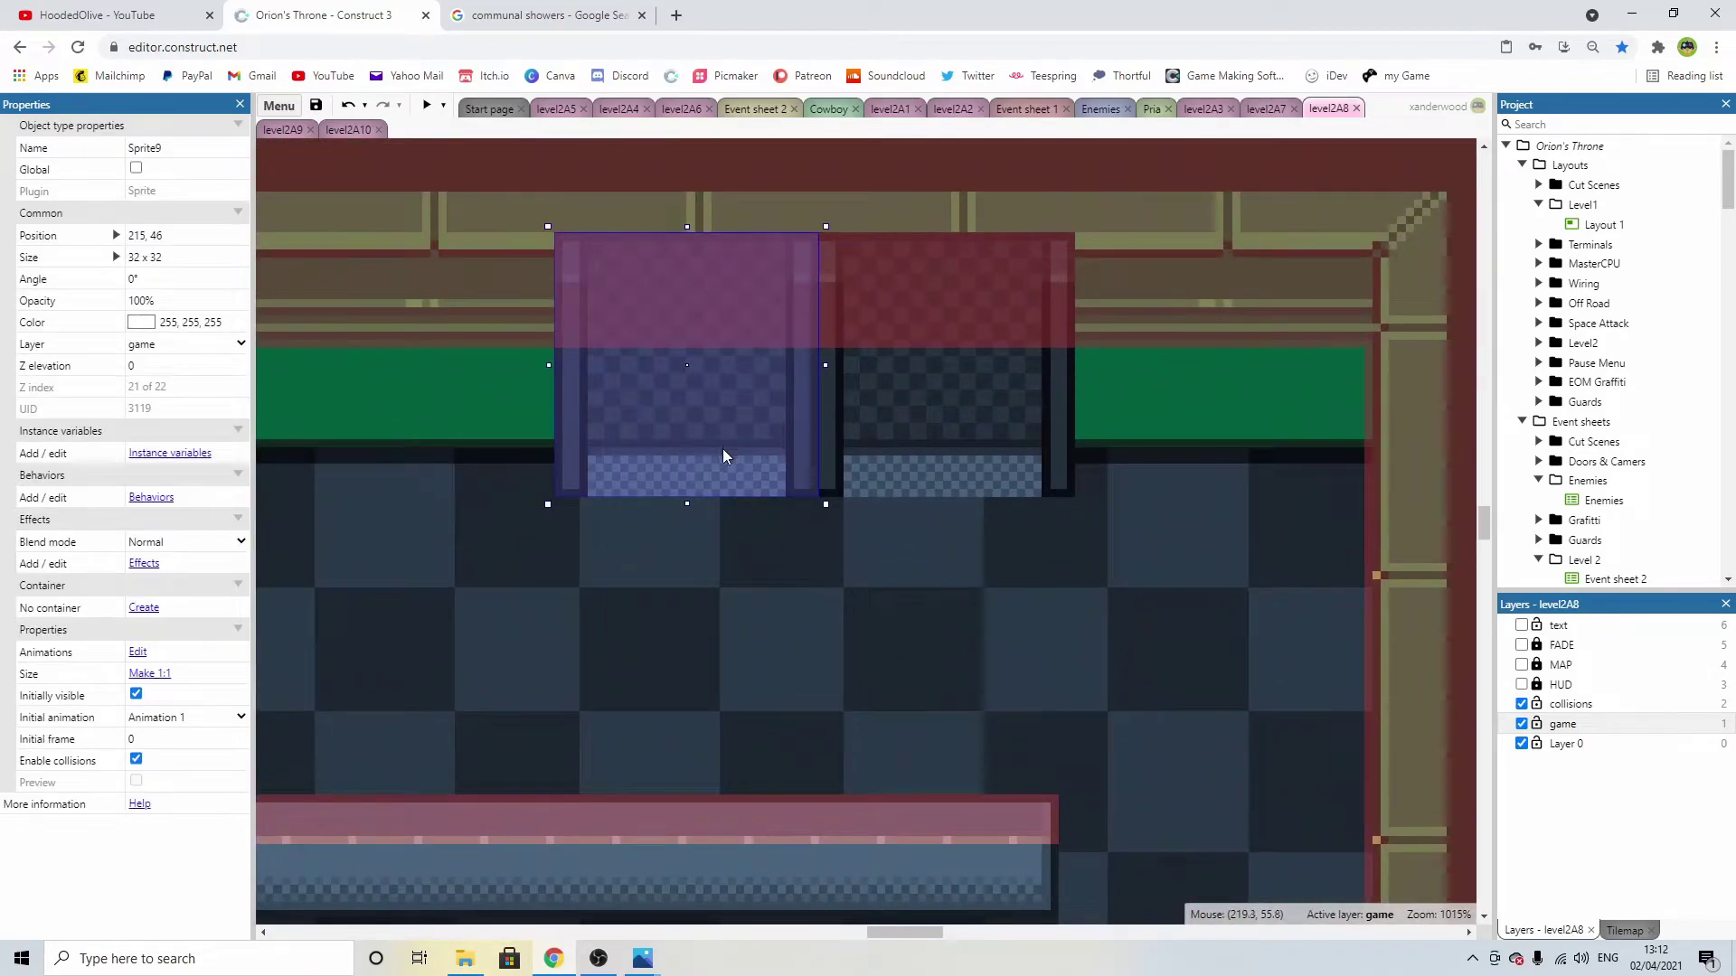
{"action": "key", "text": "Right"}
{"action": "key", "text": "Right"}
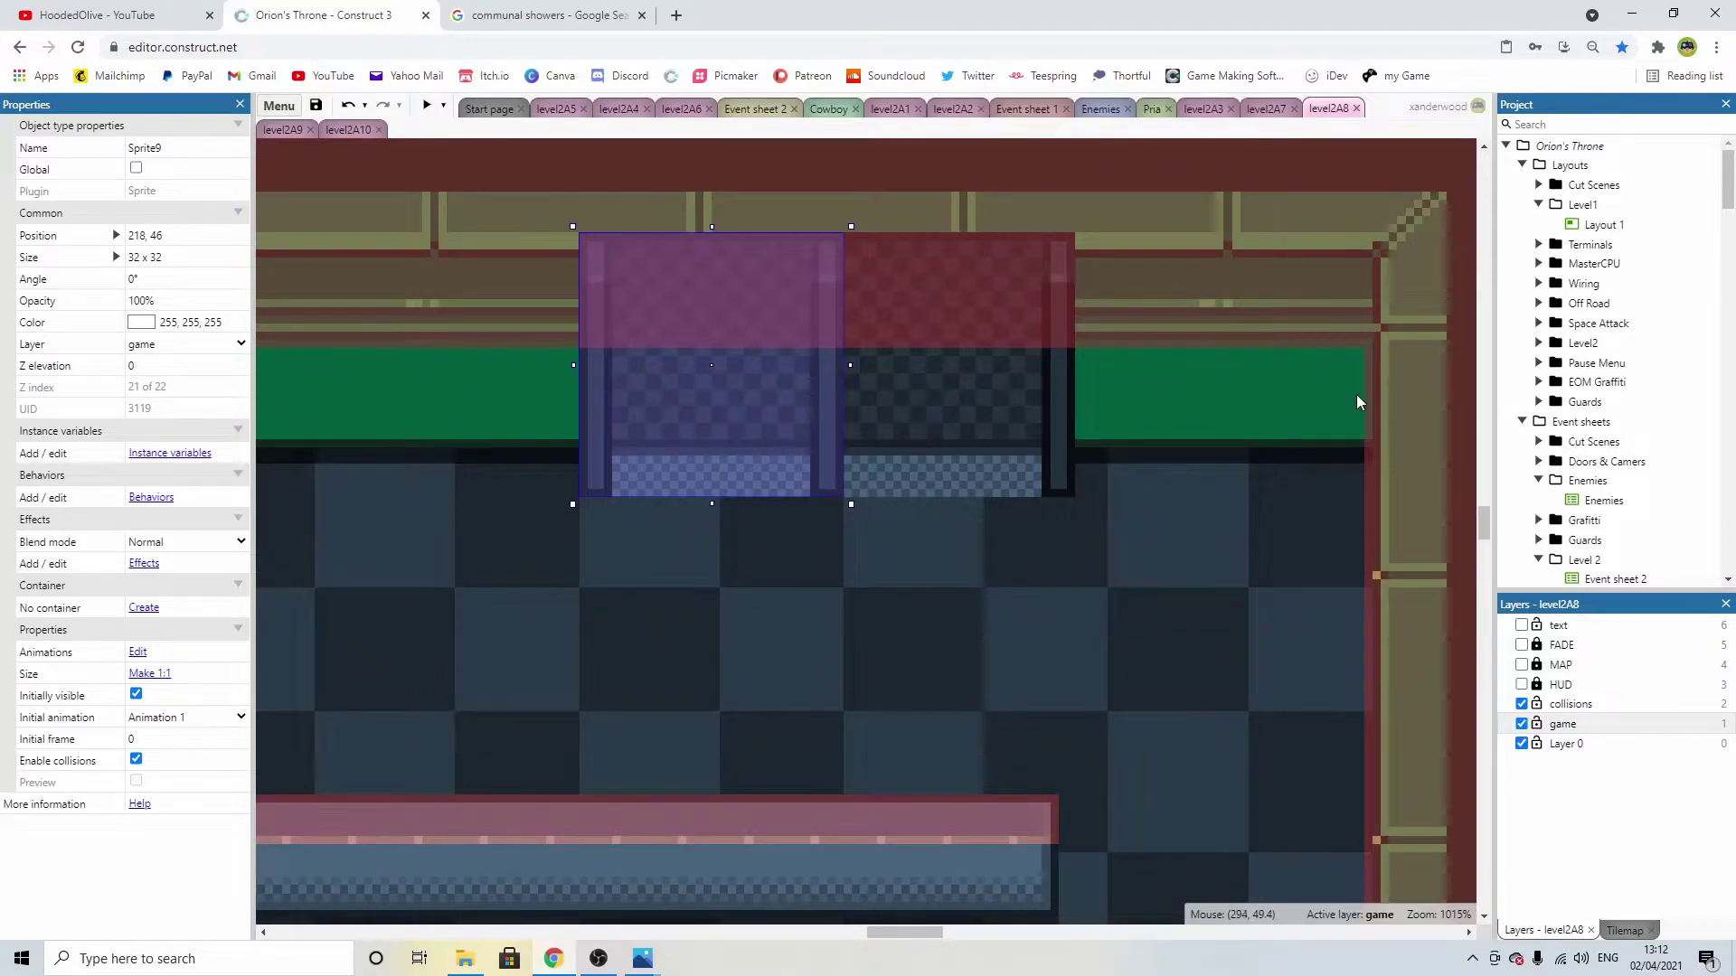
{"action": "scroll", "coordinate": [1268, 378], "scroll_direction": "down", "scroll_amount": 3, "text": "ctrl"}
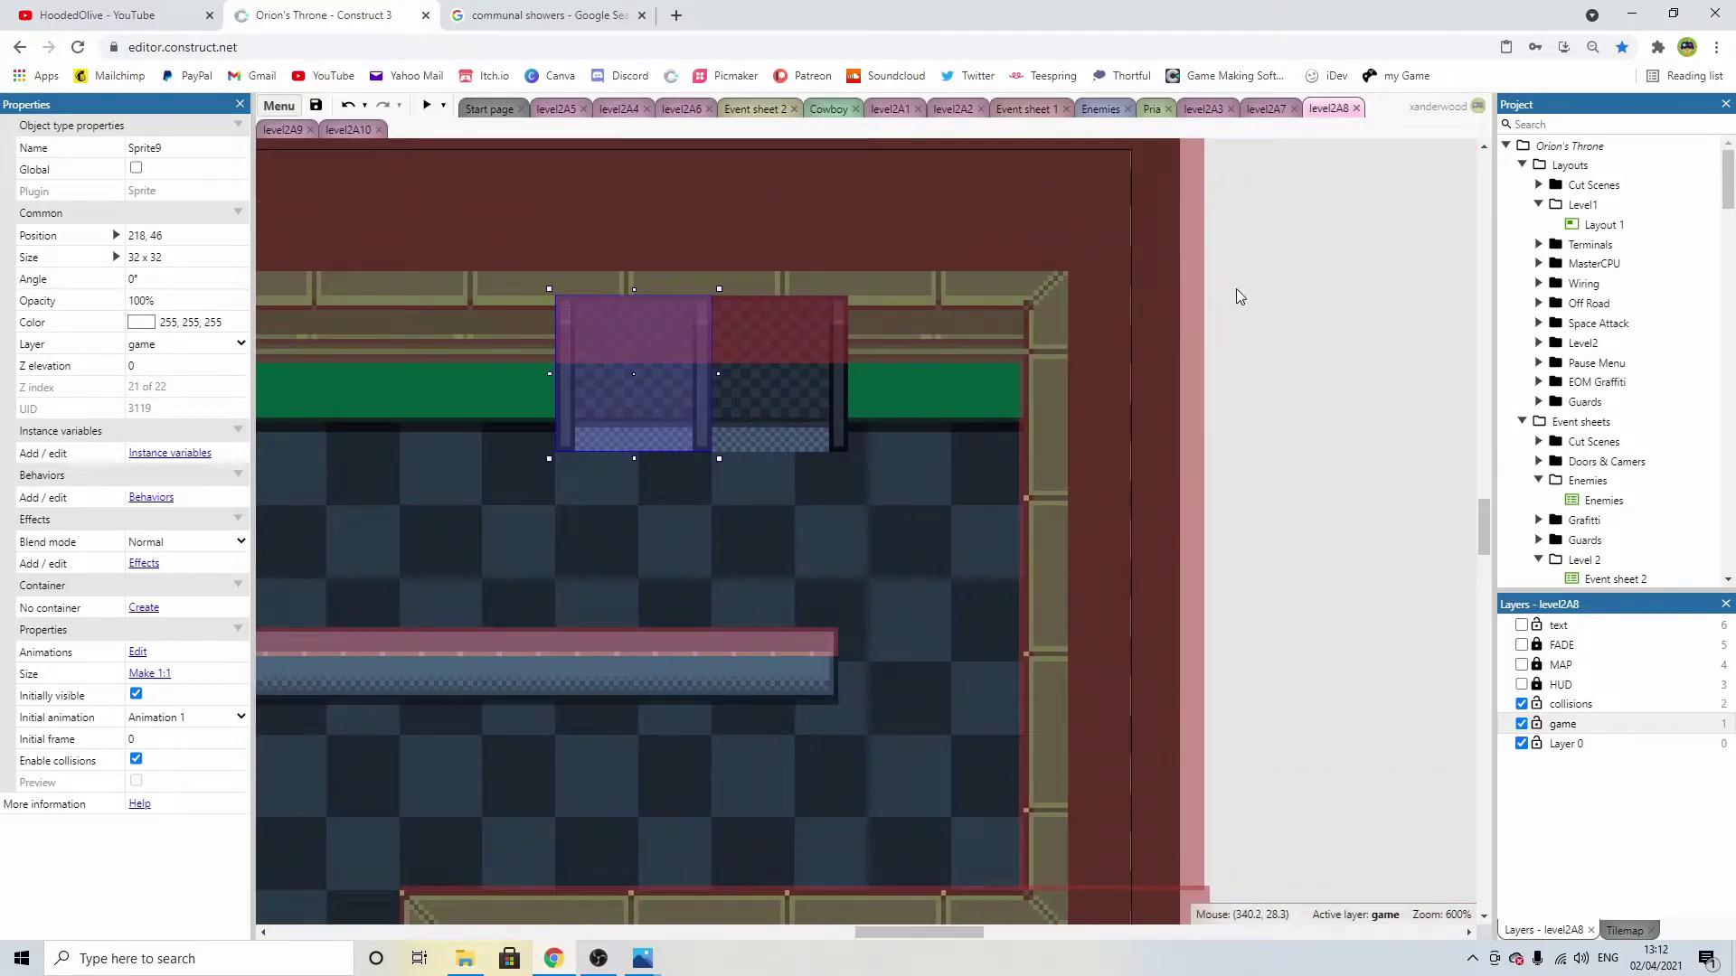
{"action": "left_click", "coordinate": [1237, 296]}
Duplicate the bench's collision wall and fit narrow copies over the upper part of the shower dividers.
{"action": "scroll", "coordinate": [688, 360], "scroll_direction": "up", "scroll_amount": 3, "text": "ctrl"}
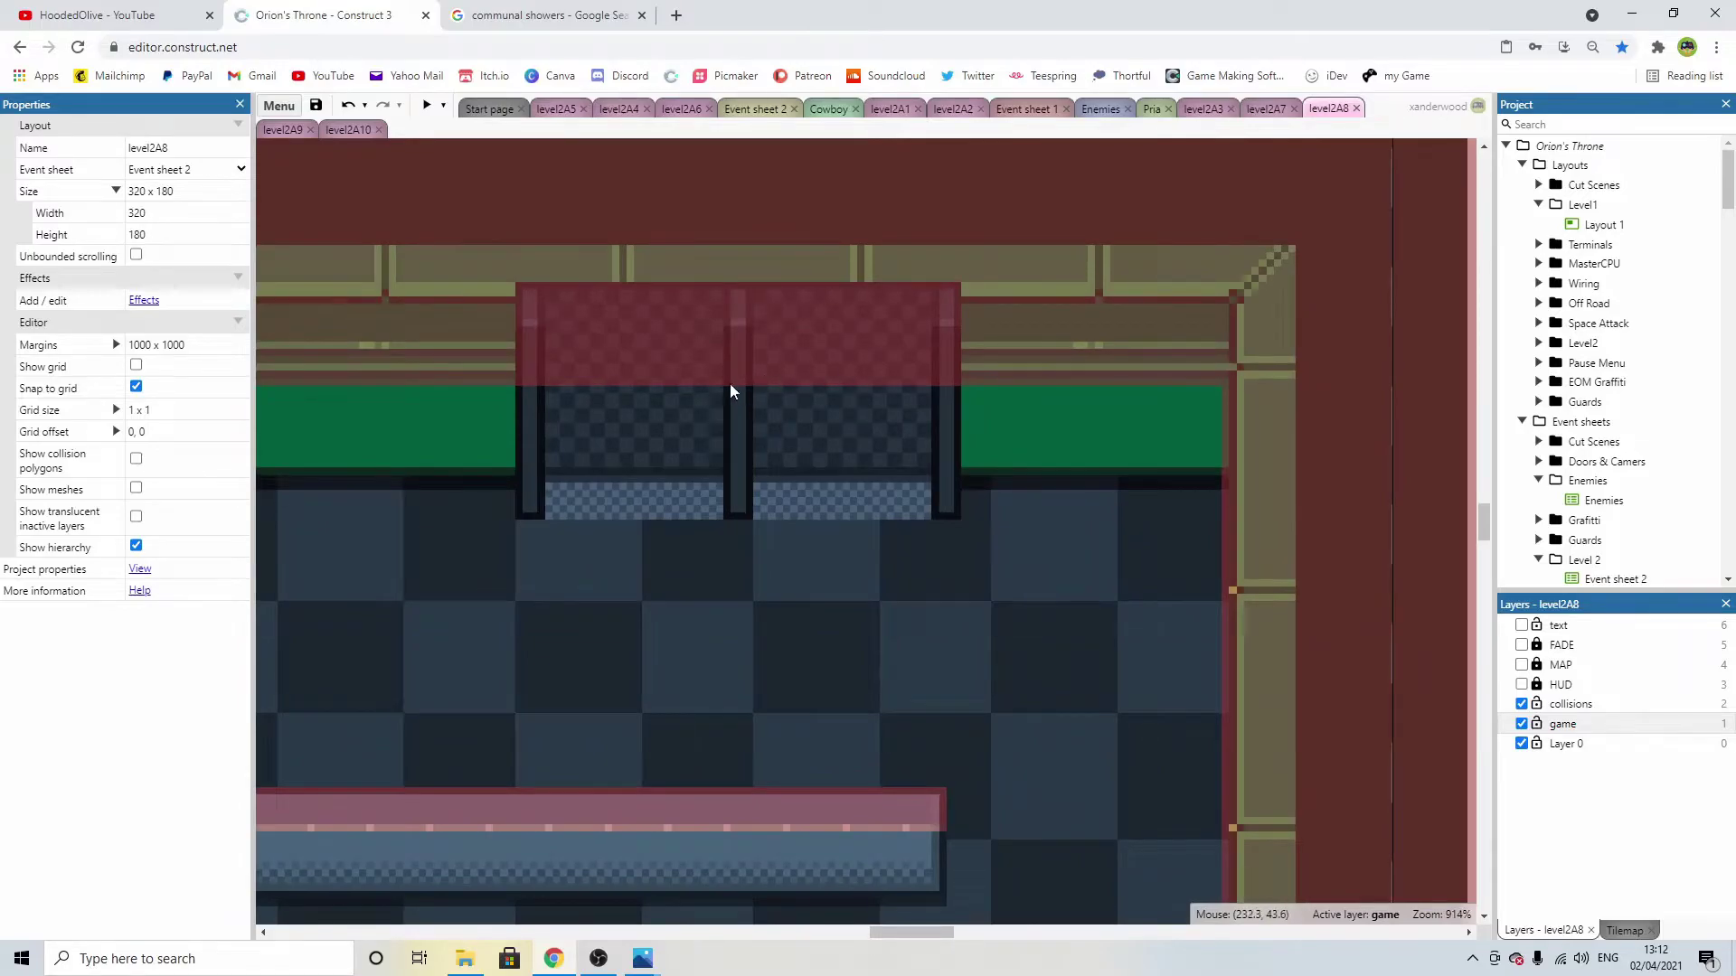
{"action": "scroll", "coordinate": [609, 398], "scroll_direction": "down", "scroll_amount": 4, "text": "ctrl"}
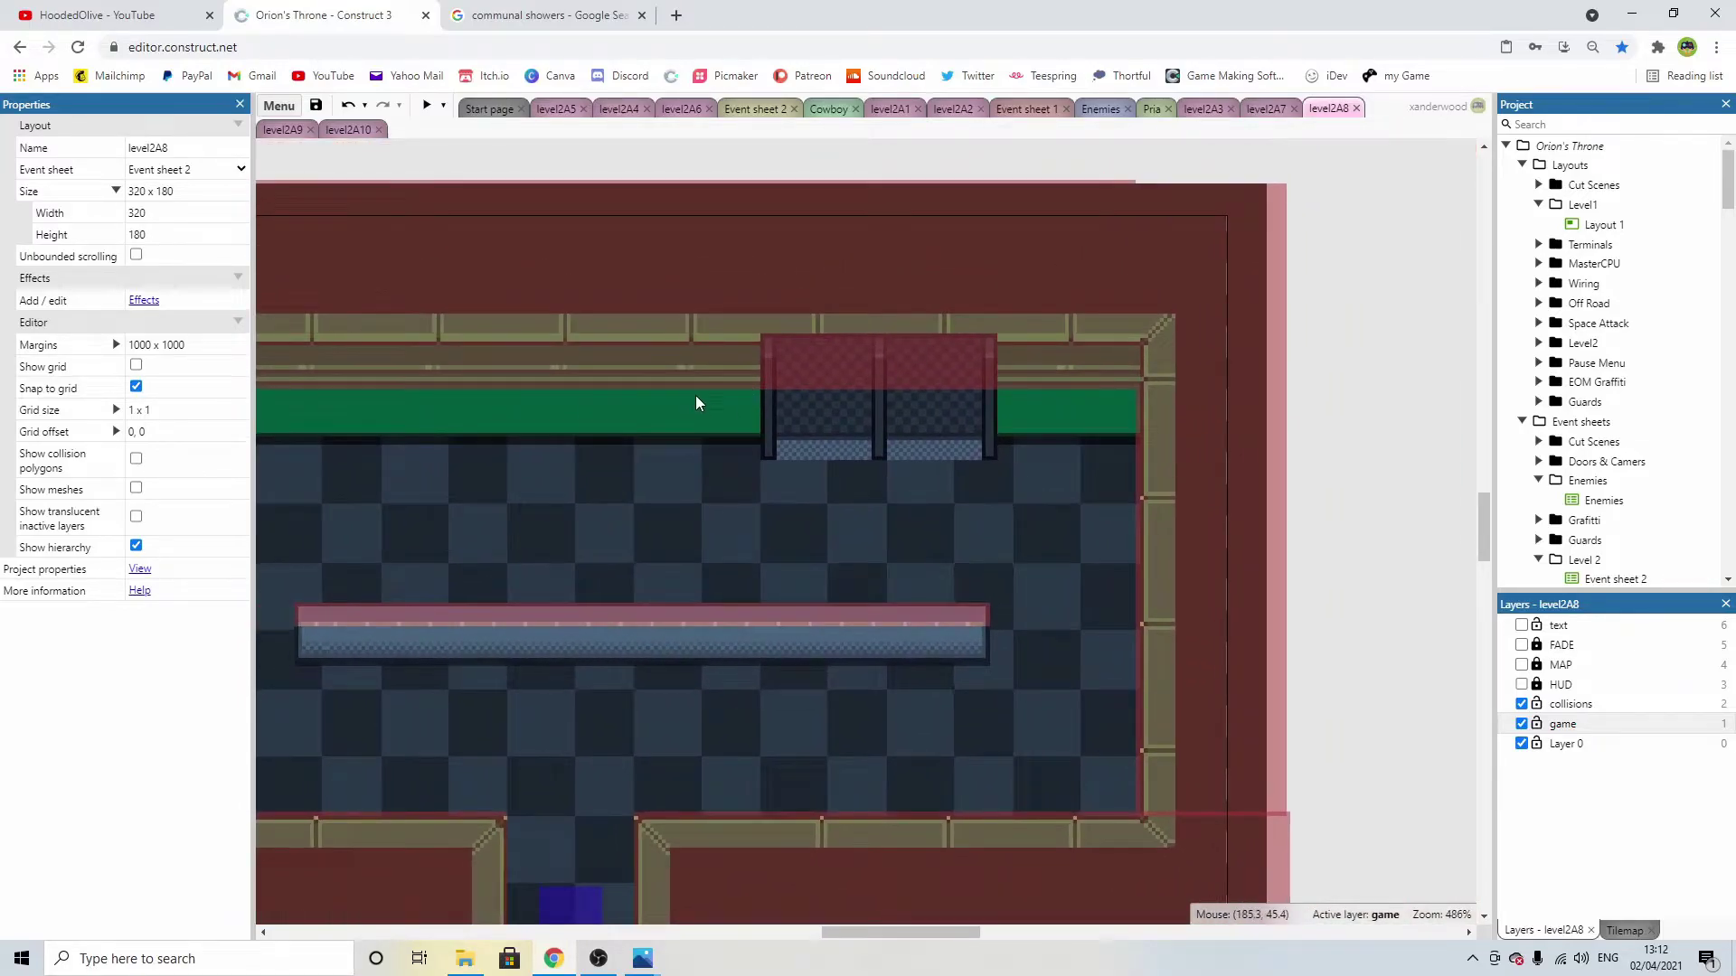
{"action": "scroll", "coordinate": [703, 393], "scroll_direction": "up", "scroll_amount": 4, "text": "ctrl"}
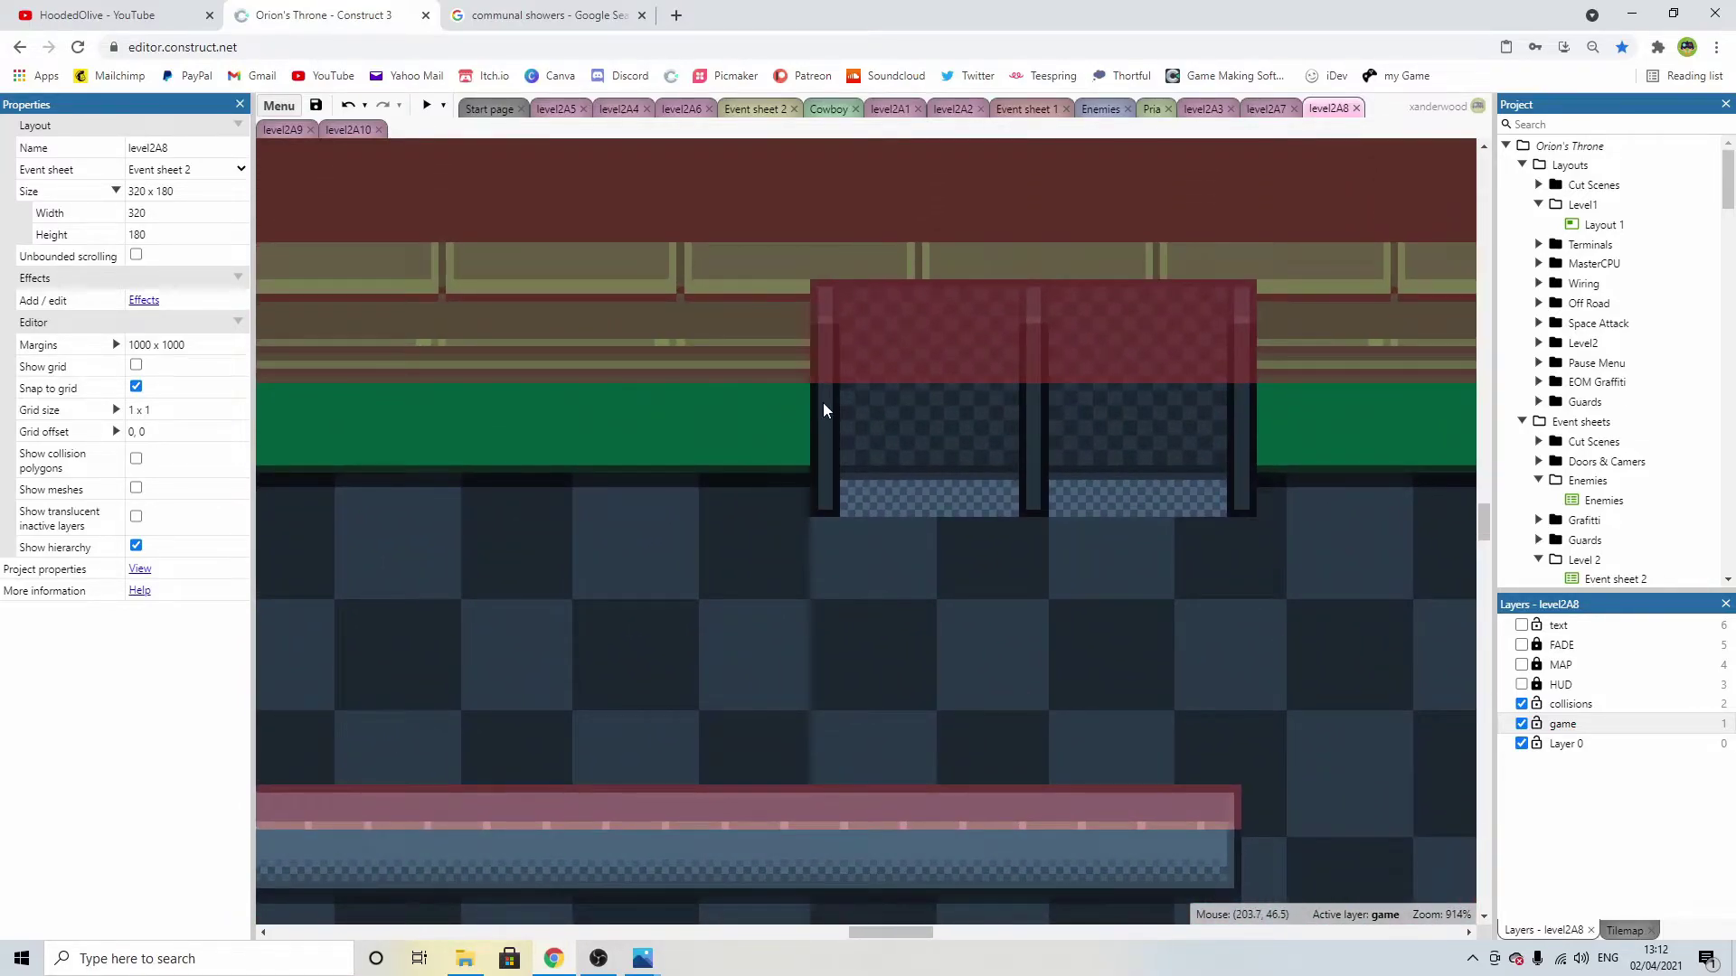
{"action": "scroll", "coordinate": [904, 425], "scroll_direction": "down", "scroll_amount": 1, "text": "ctrl"}
{"action": "left_click", "coordinate": [1009, 759]}
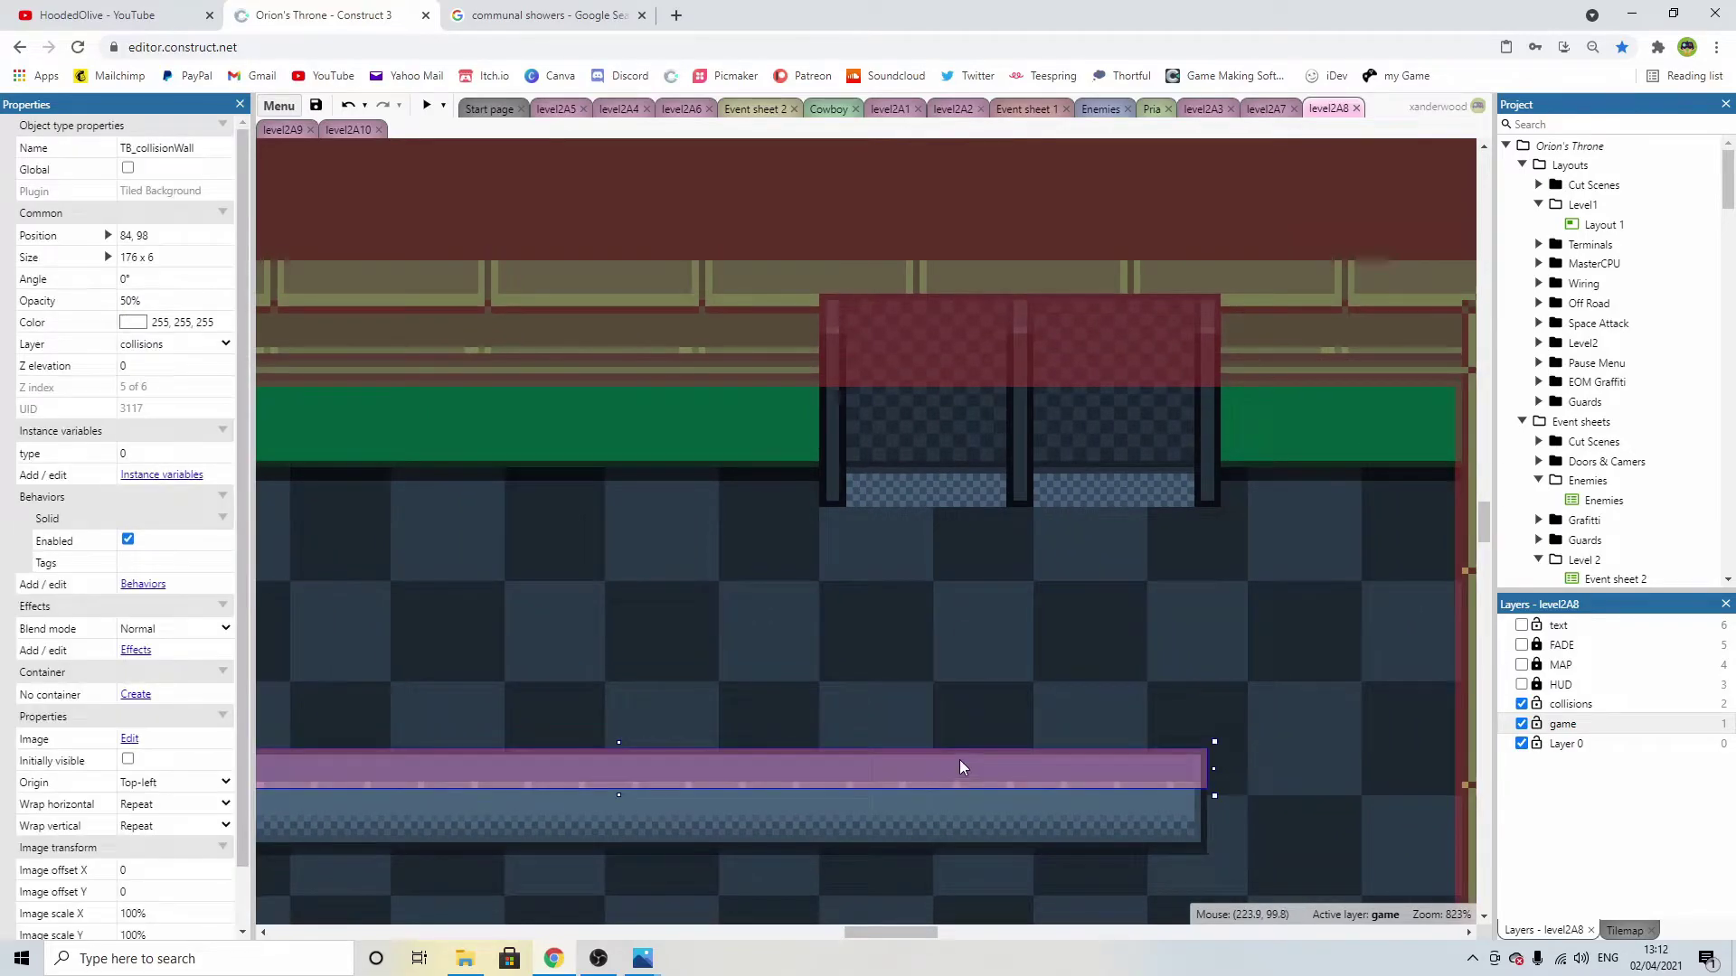
{"action": "left_click_drag", "start_coordinate": [958, 760], "coordinate": [1084, 585], "text": "ctrl"}
{"action": "left_click_drag", "start_coordinate": [1335, 587], "coordinate": [1208, 414]}
{"action": "left_click", "coordinate": [1251, 430]}
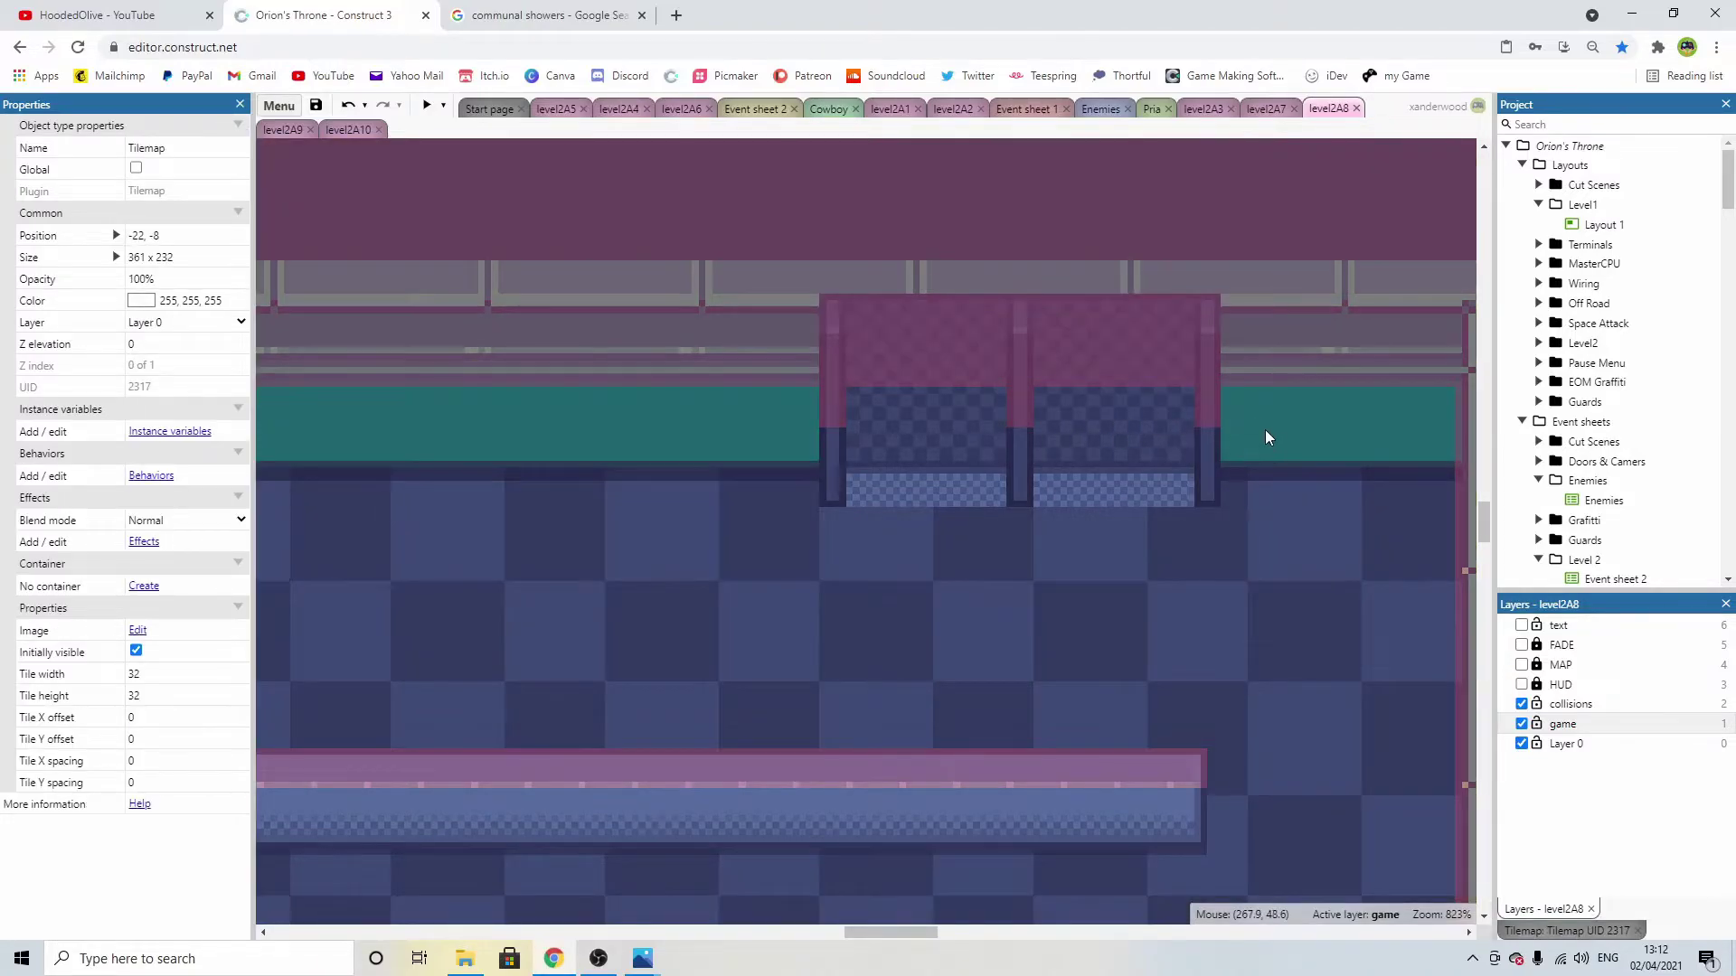
Preview the layout and walk the character up into the right-hand shower stall.
{"action": "scroll", "coordinate": [1266, 425], "scroll_direction": "down", "scroll_amount": 4, "text": "ctrl"}
{"action": "left_click", "coordinate": [839, 443]}
{"action": "scroll", "coordinate": [841, 445], "scroll_direction": "up", "scroll_amount": 6, "text": "ctrl"}
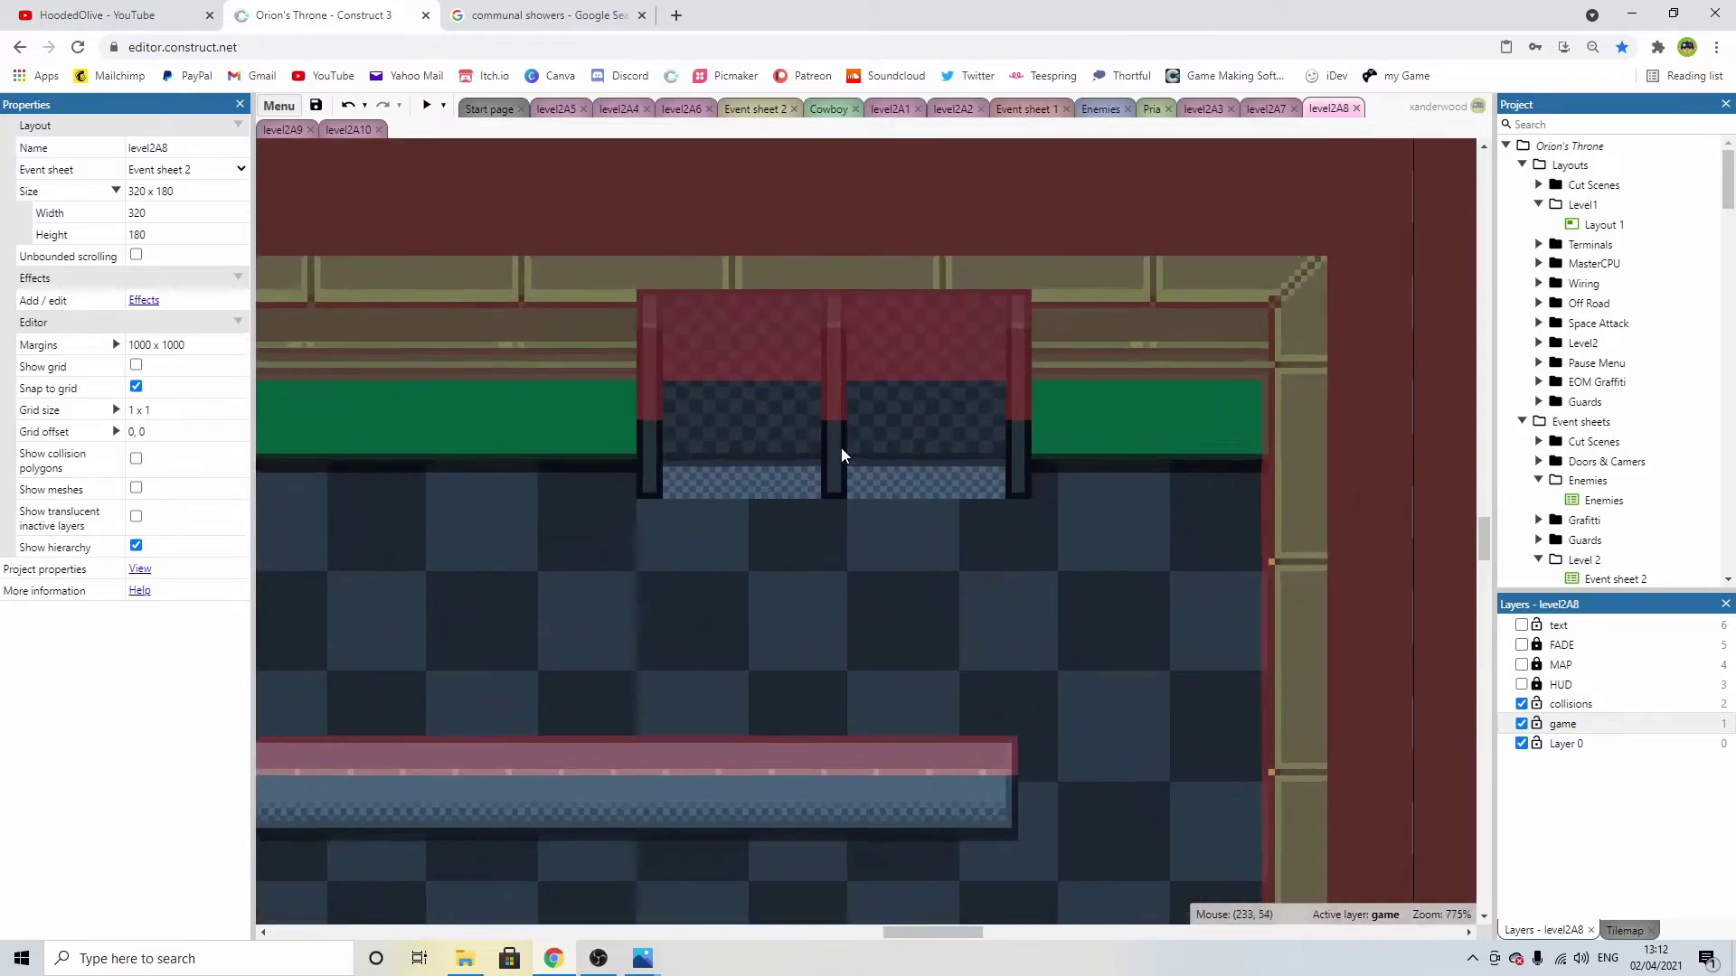
{"action": "scroll", "coordinate": [962, 443], "scroll_direction": "down", "scroll_amount": 3, "text": "ctrl"}
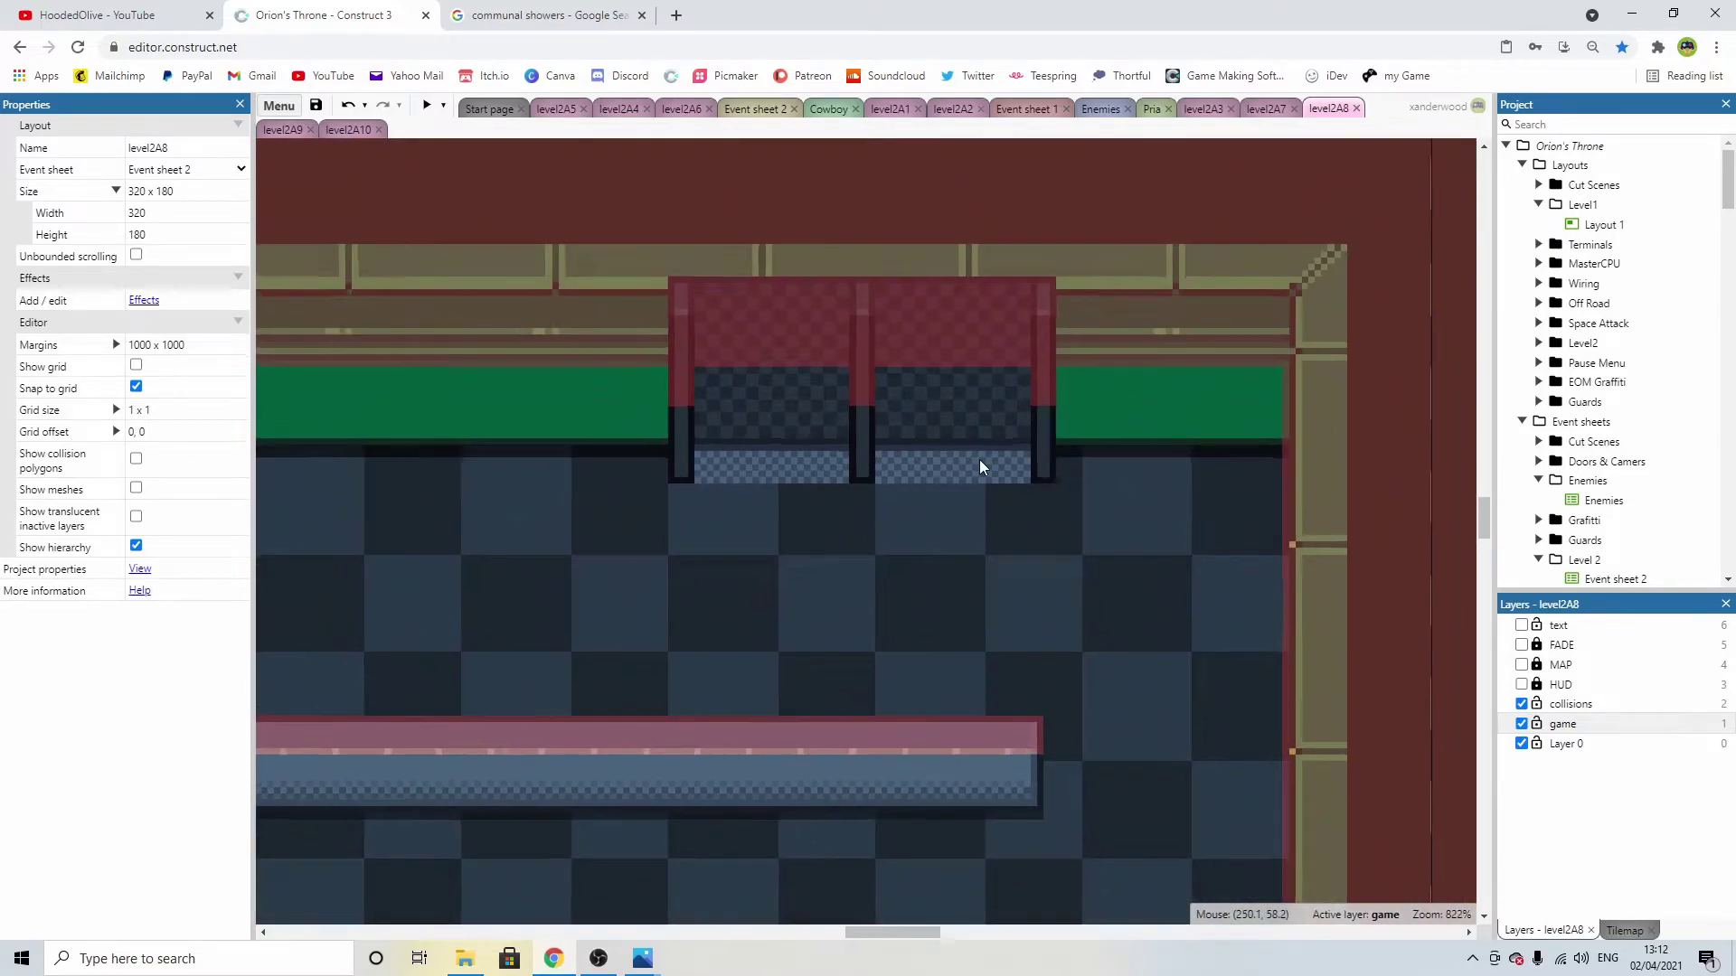
{"action": "left_click", "coordinate": [443, 105]}
{"action": "left_click", "coordinate": [479, 128]}
{"action": "key", "text": "Up"}
{"action": "key", "text": "Right"}
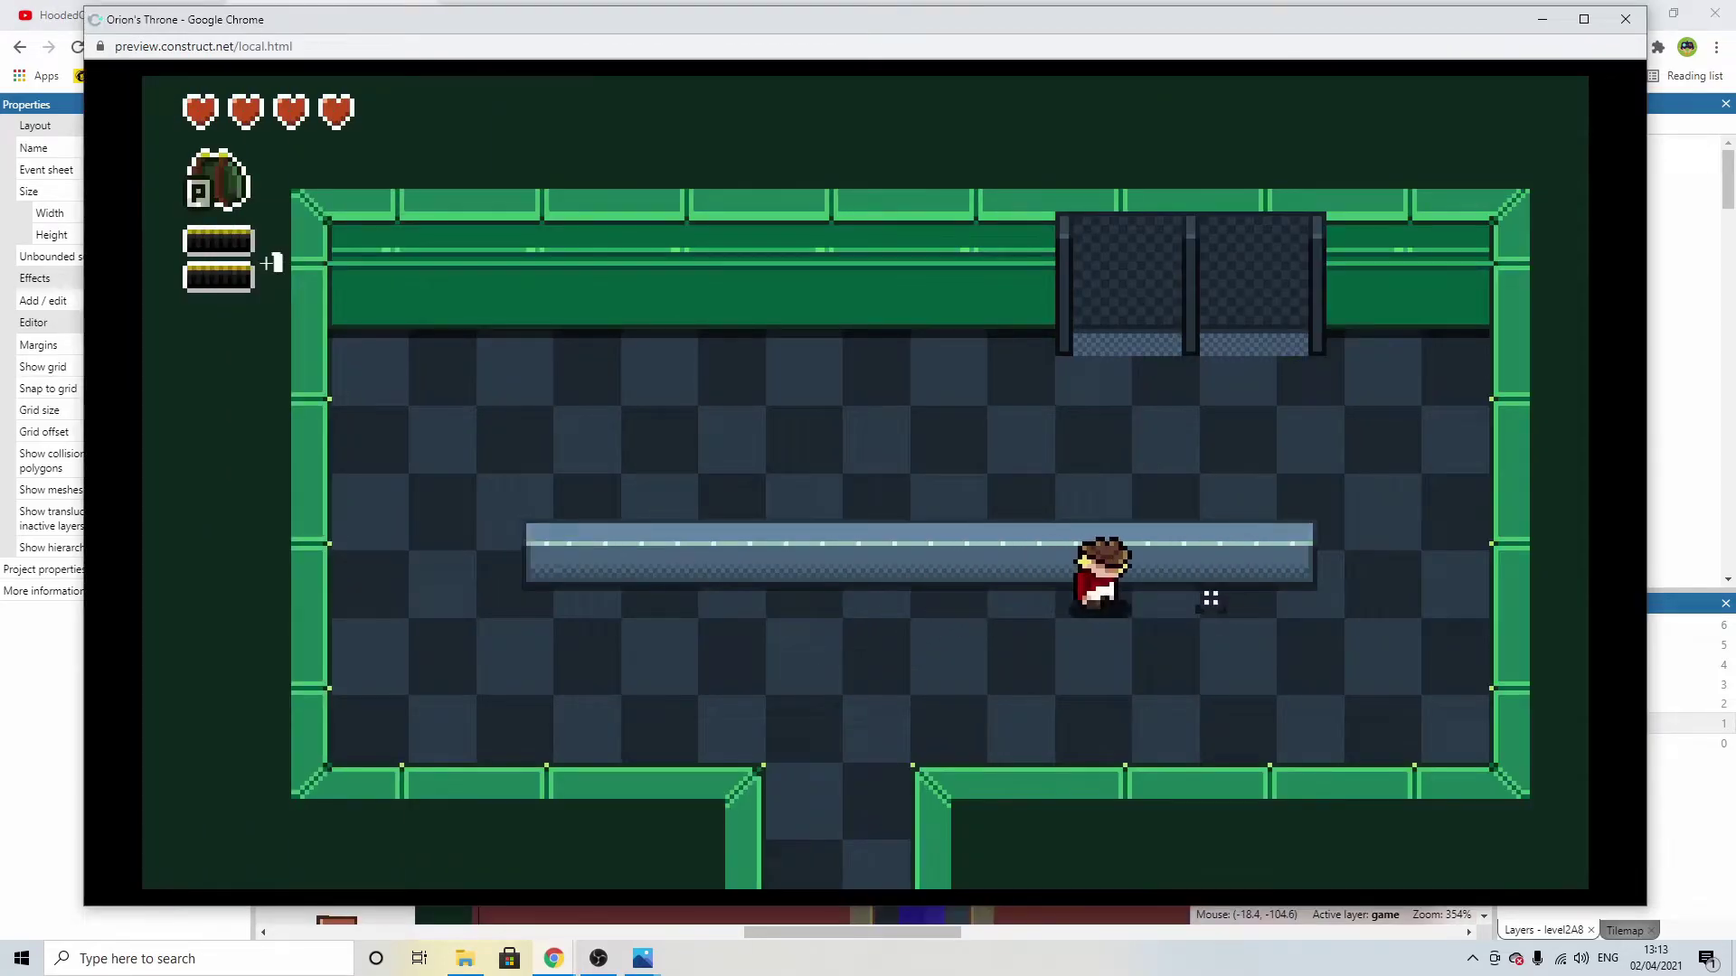
{"action": "key", "text": "Up"}
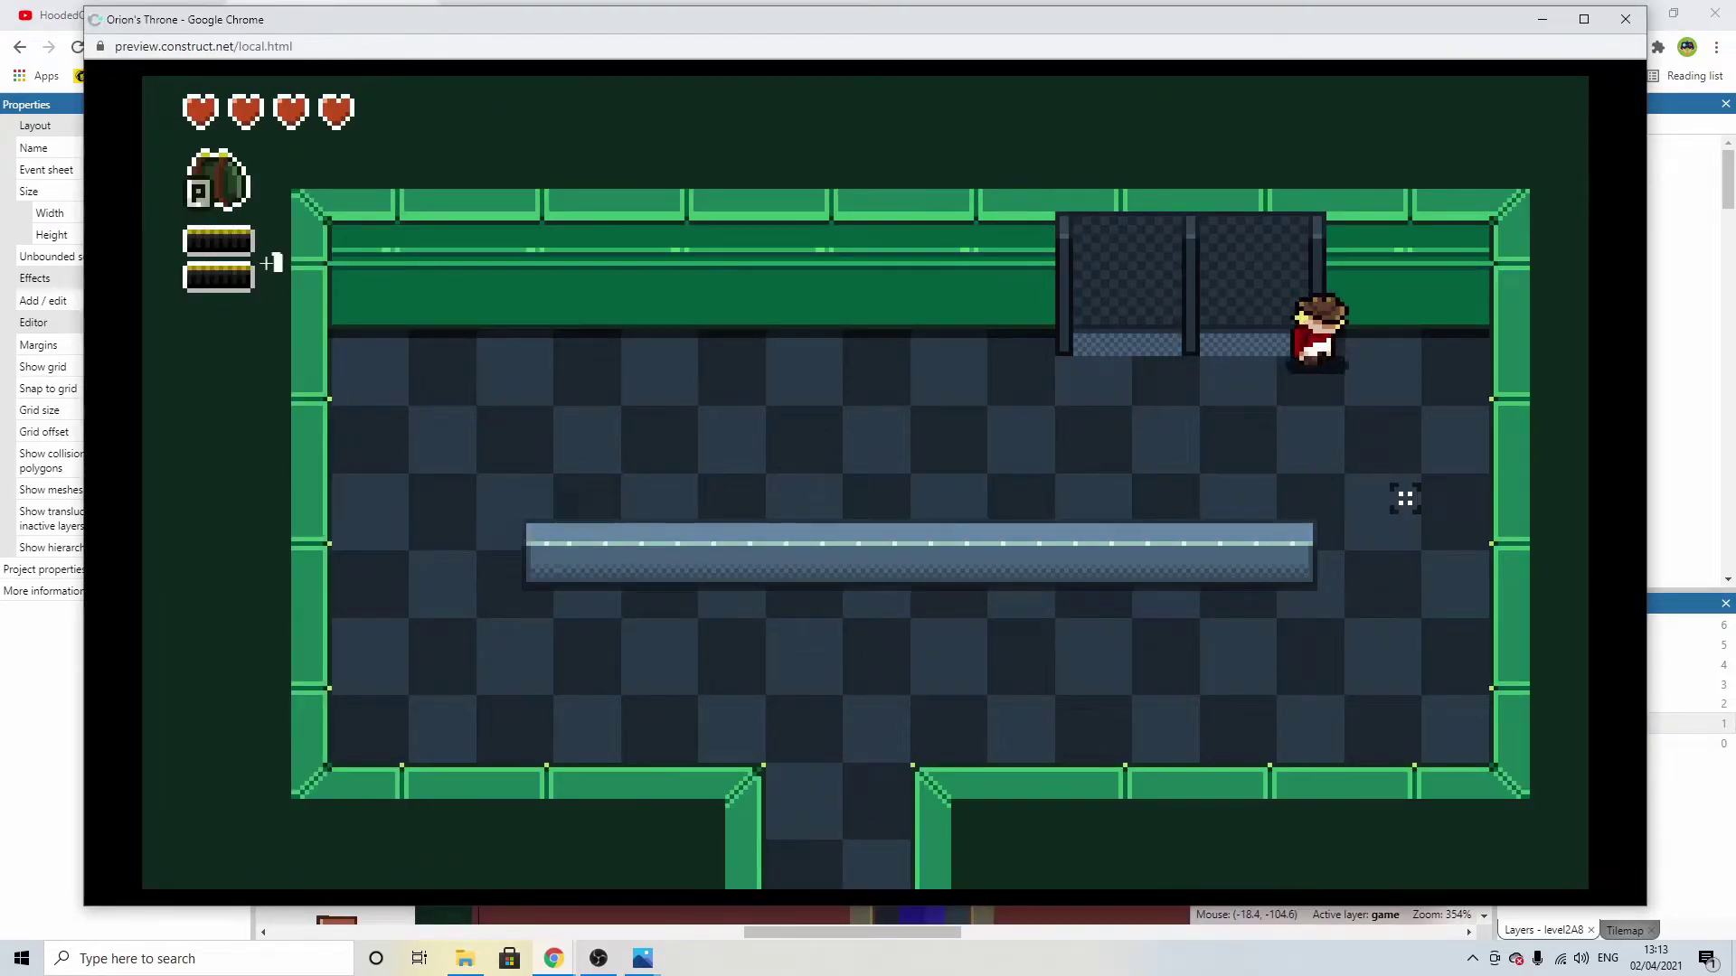
{"action": "key", "text": "Left"}
{"action": "key", "text": "Left"}
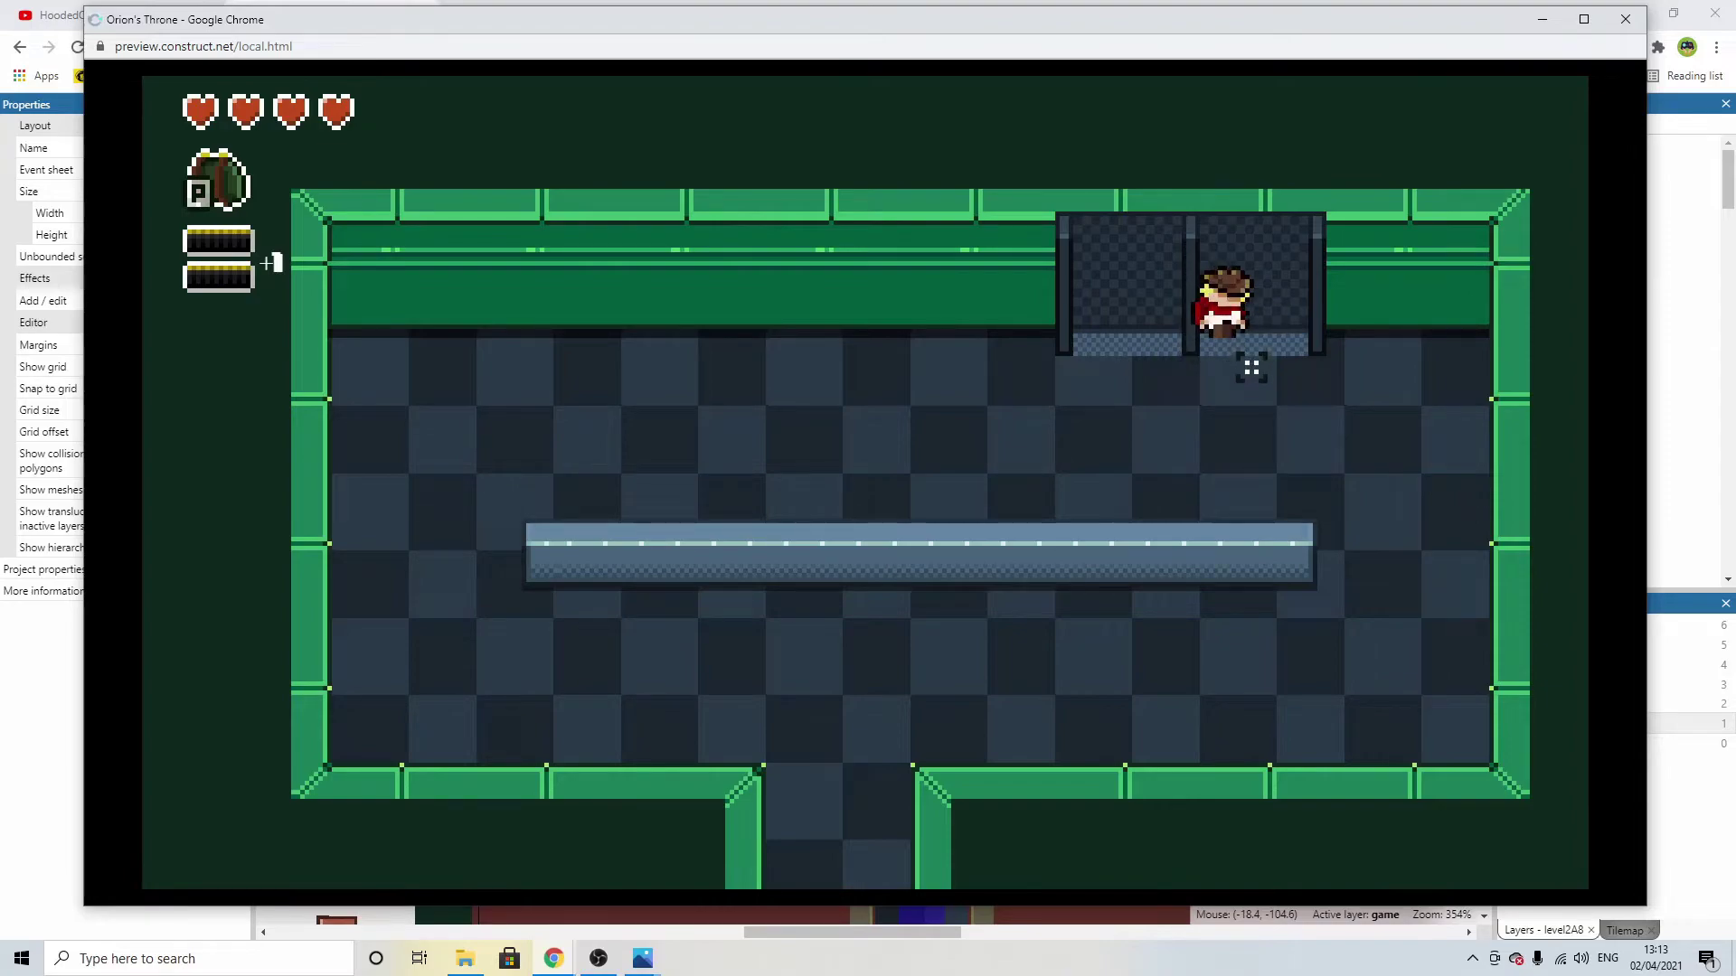
Test the collisions by walking the character into the left stall and around both outer dividers, and close the preview.
{"action": "key", "text": "s"}
{"action": "key", "text": "a"}
{"action": "key", "text": "w"}
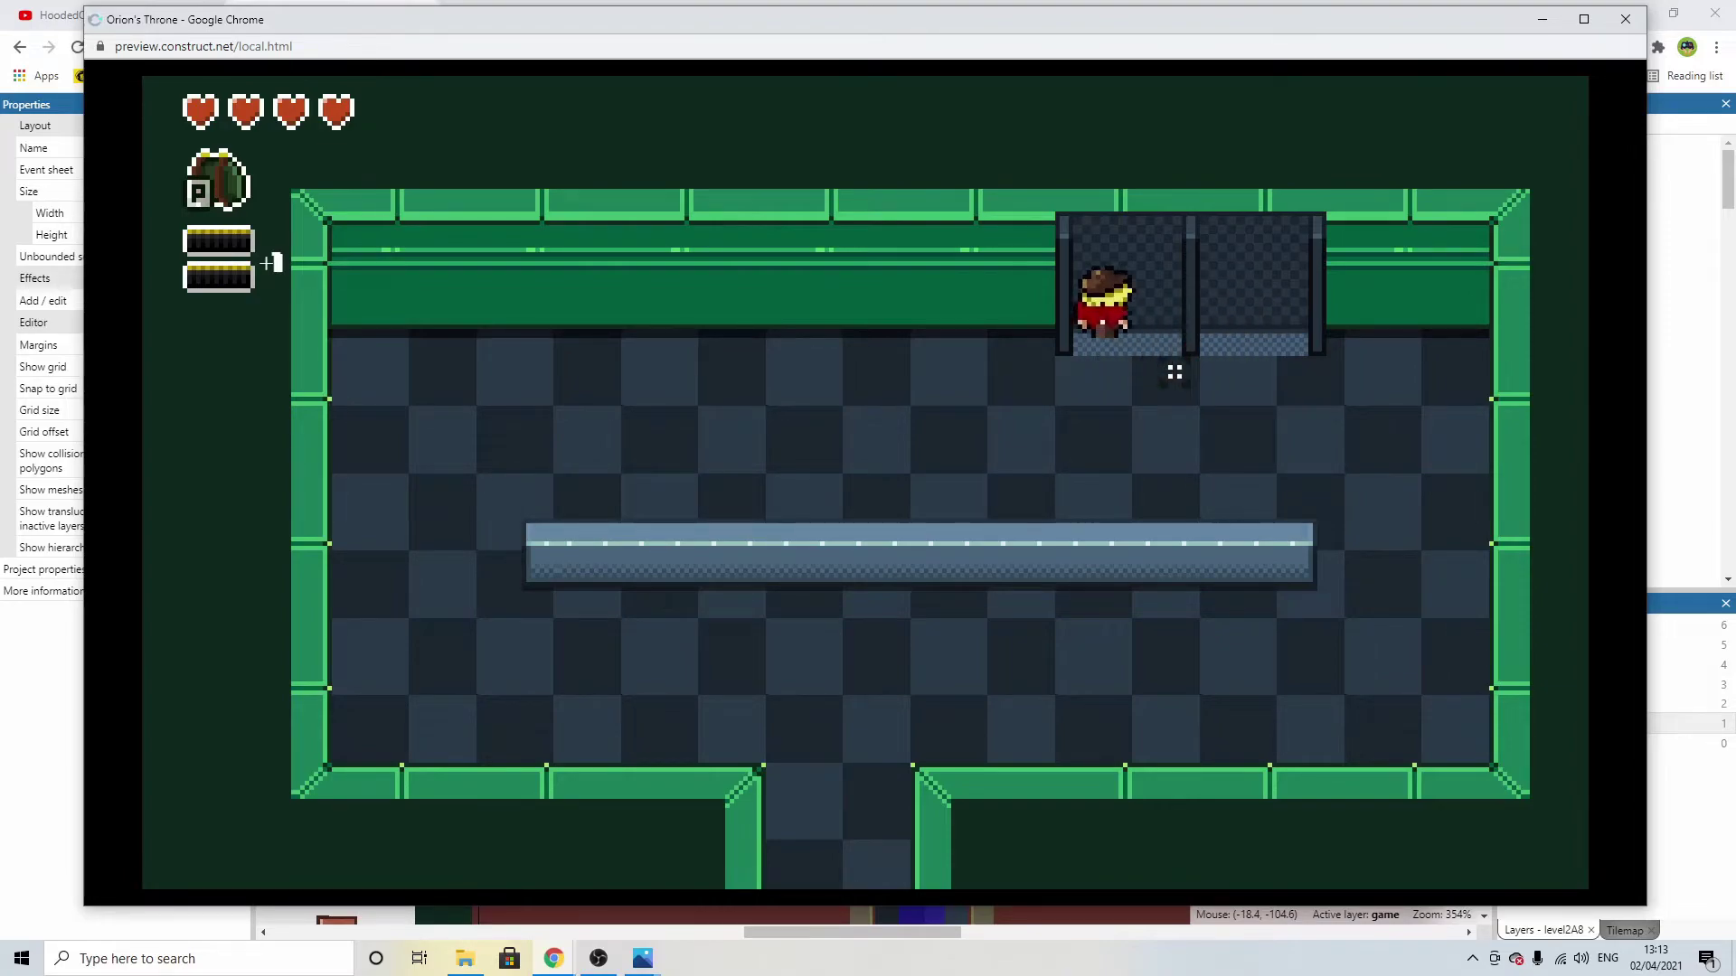
{"action": "key", "text": "s"}
{"action": "key", "text": "a"}
{"action": "key", "text": "w"}
{"action": "key", "text": "w"}
{"action": "key", "text": "a"}
{"action": "key", "text": "d"}
{"action": "key", "text": "s"}
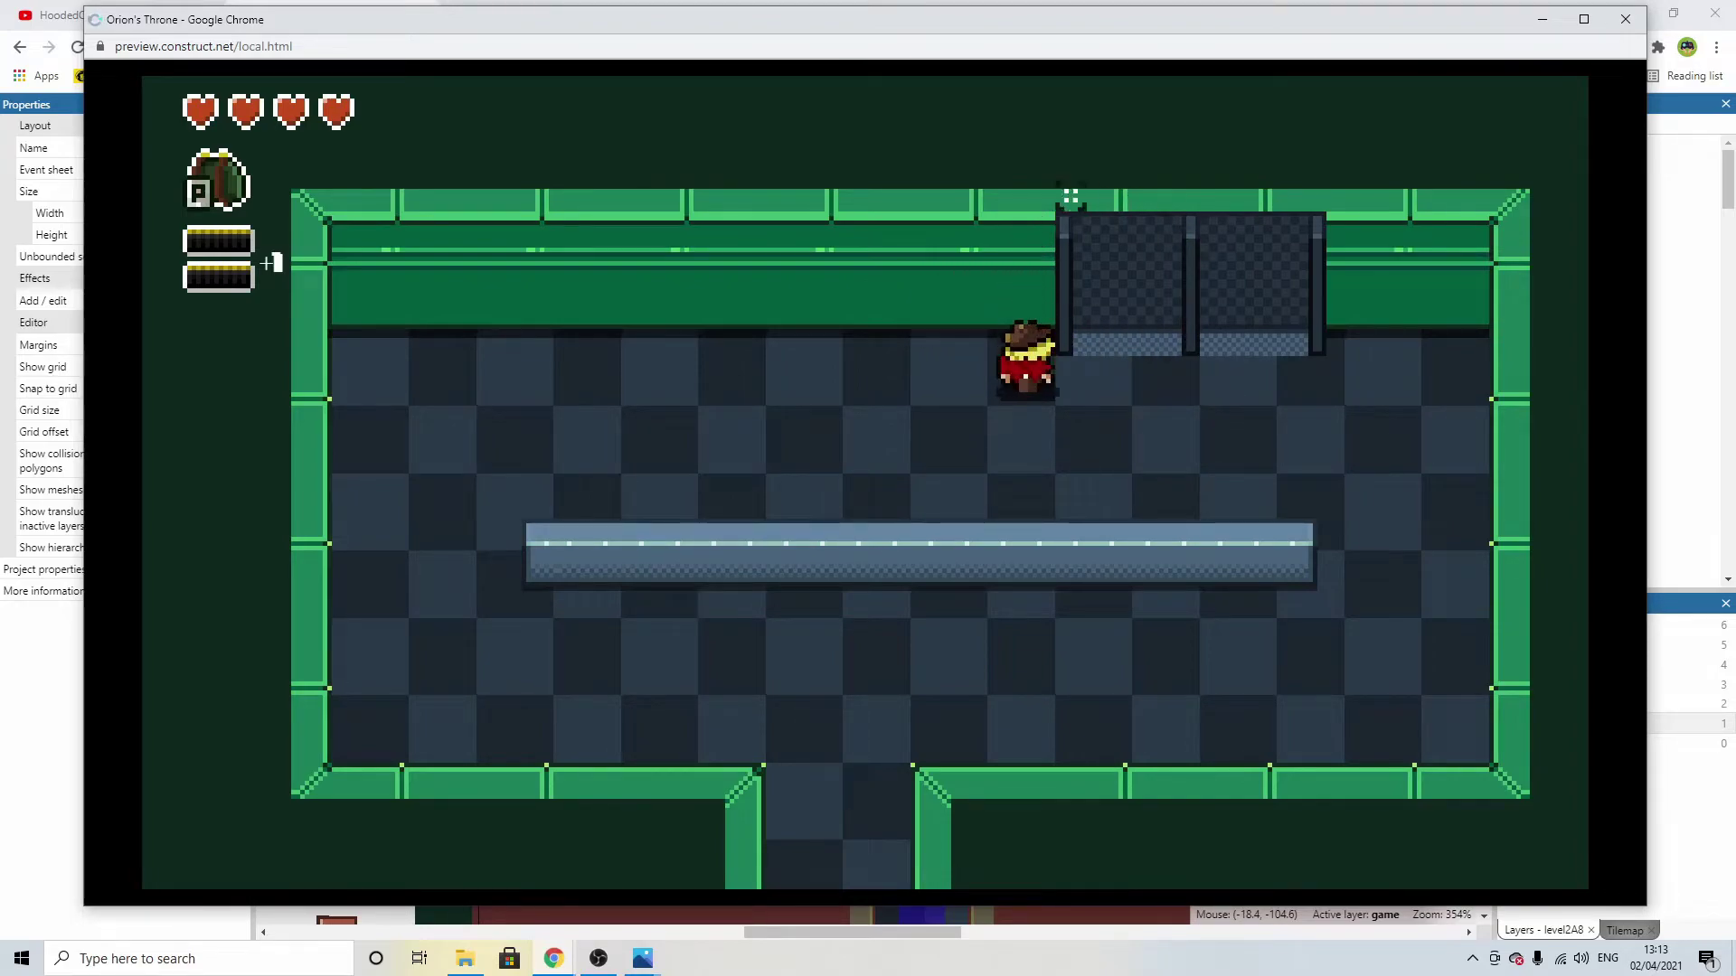
{"action": "key", "text": "s"}
{"action": "key", "text": "d"}
{"action": "key", "text": "w"}
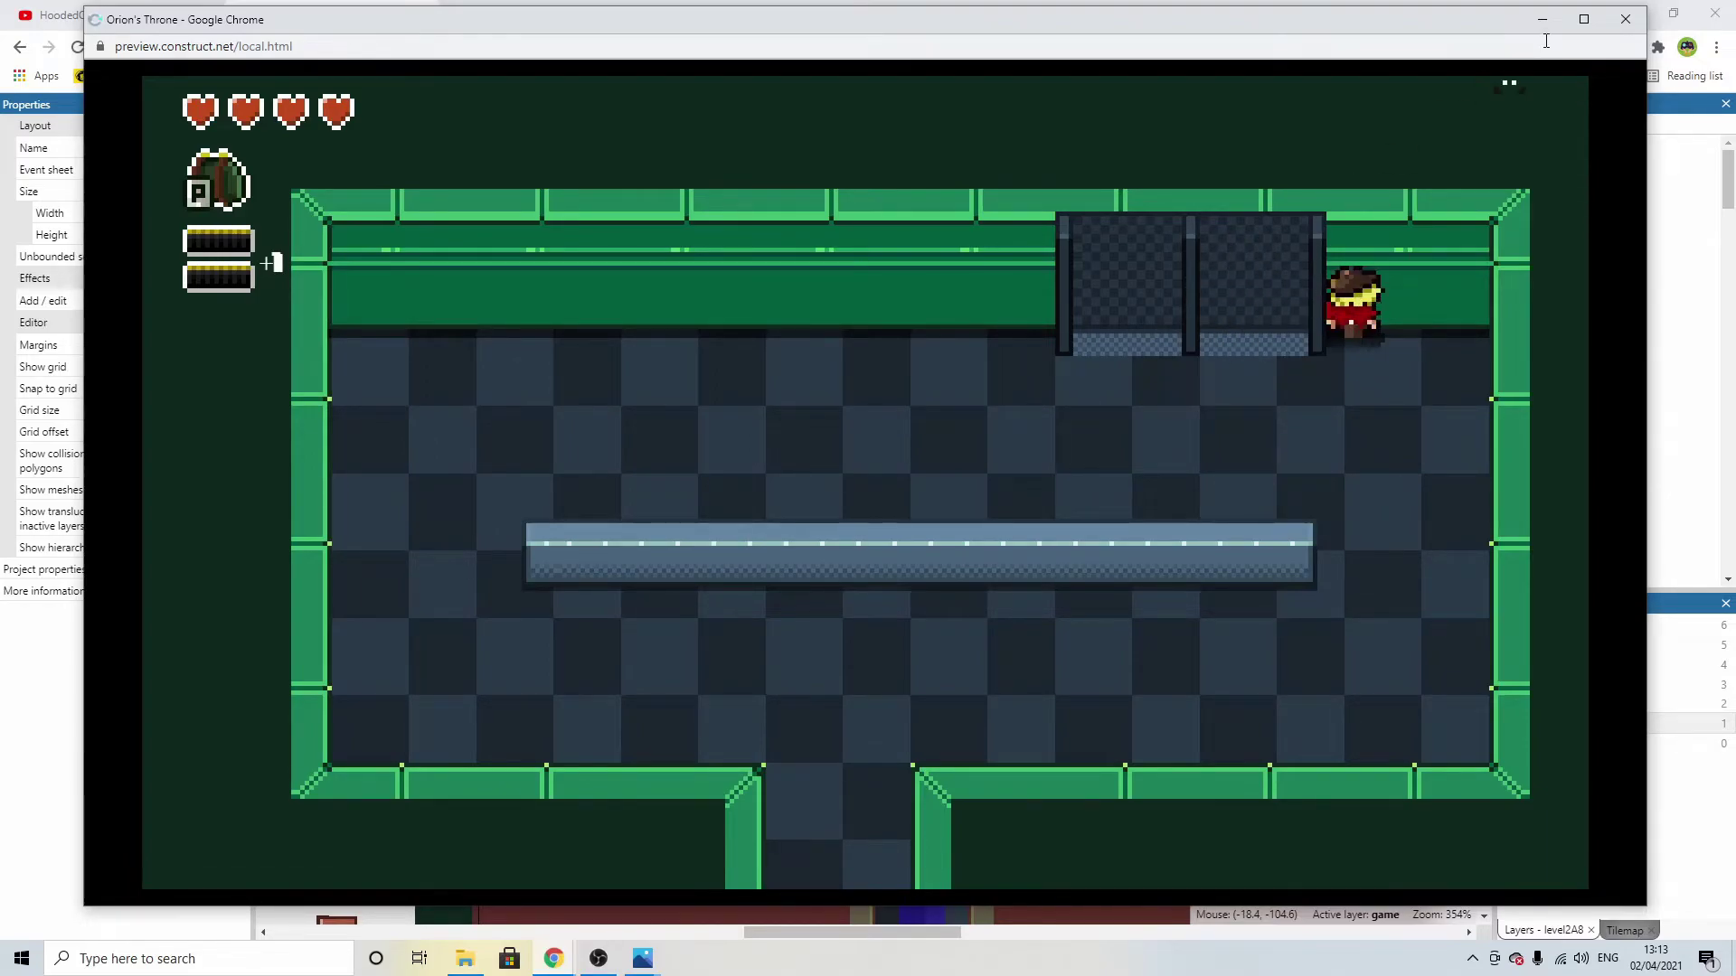
{"action": "left_click", "coordinate": [1618, 20]}
Shorten the shower image by moving its top 32 x 11 section down 4 pixels, and close the image editor.
{"action": "scroll", "coordinate": [1117, 489], "scroll_direction": "down", "scroll_amount": 1}
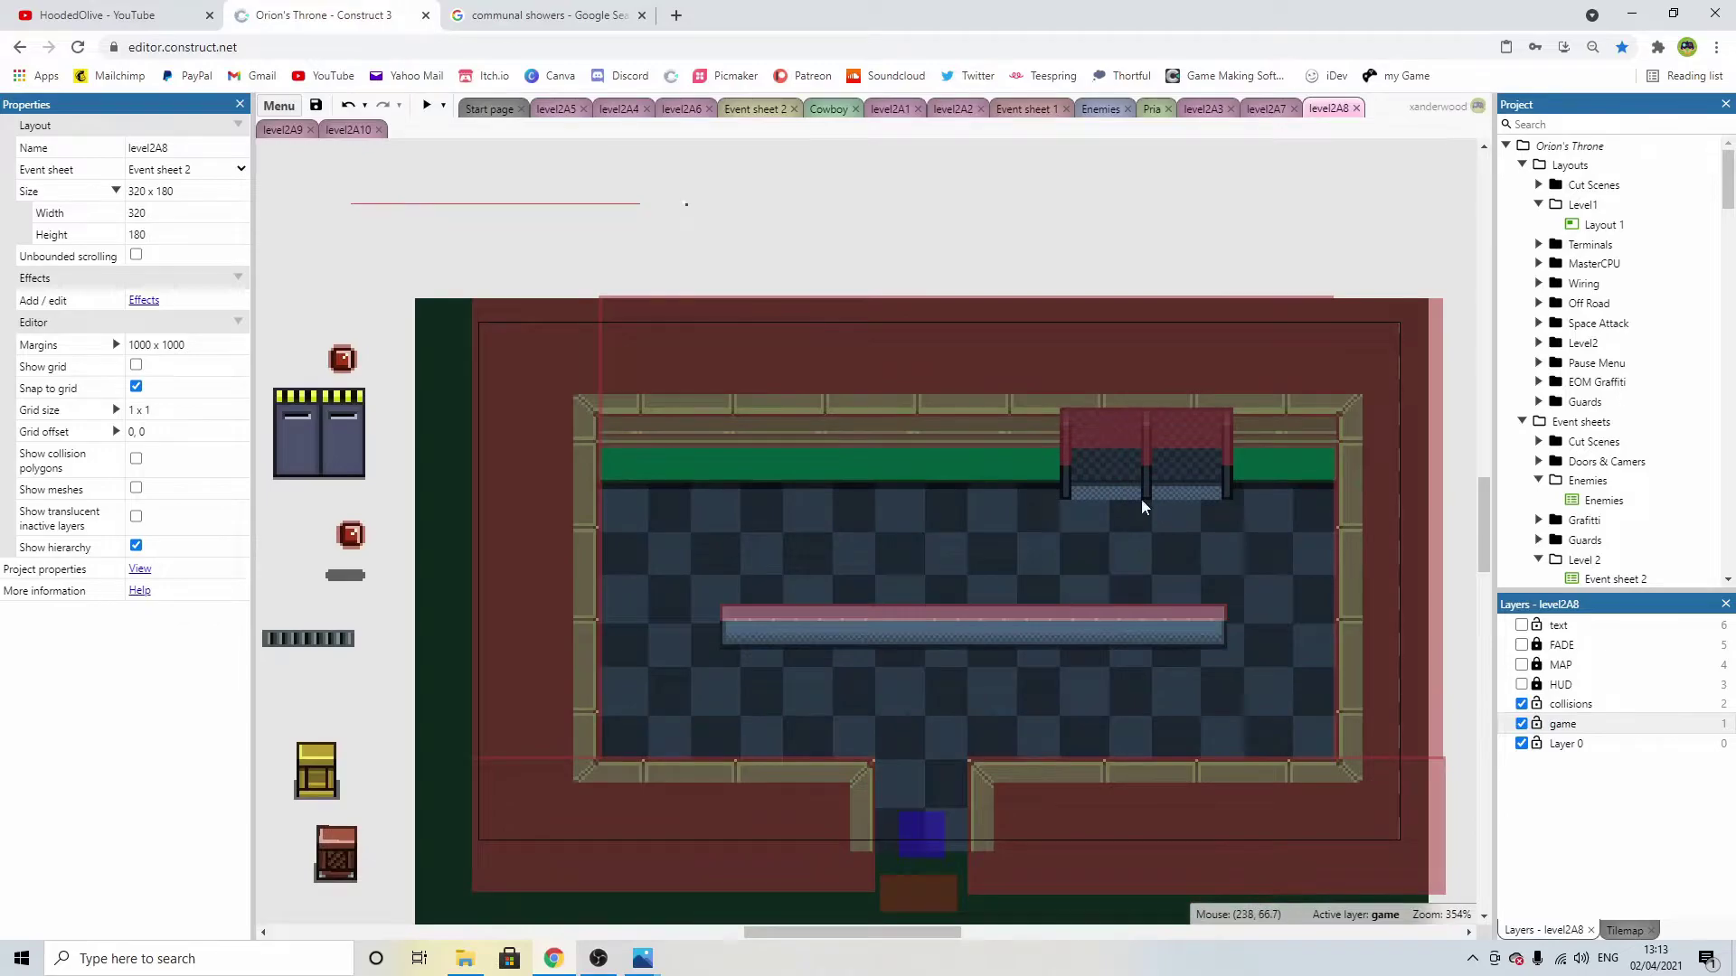
{"action": "double_click", "coordinate": [1132, 481]}
{"action": "scroll", "coordinate": [729, 339], "scroll_direction": "up", "scroll_amount": 1}
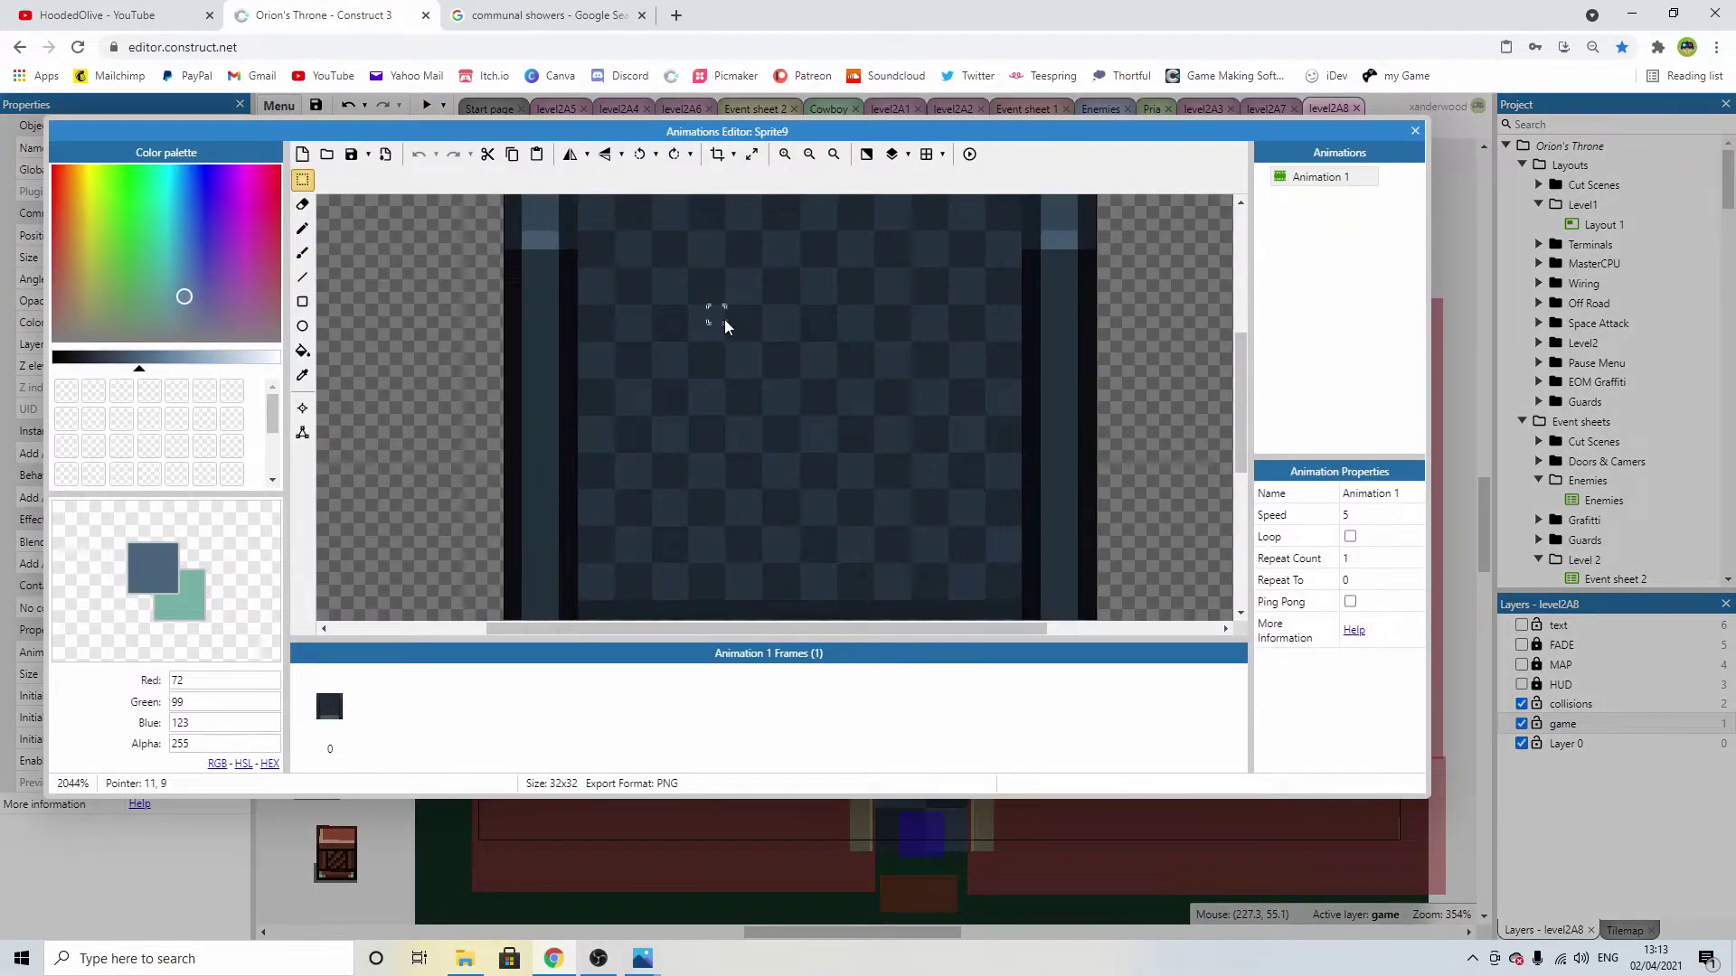
{"action": "scroll", "coordinate": [724, 318], "scroll_direction": "down", "scroll_amount": 2}
{"action": "left_click_drag", "start_coordinate": [481, 208], "coordinate": [1079, 371]}
{"action": "left_click_drag", "start_coordinate": [863, 318], "coordinate": [860, 358]}
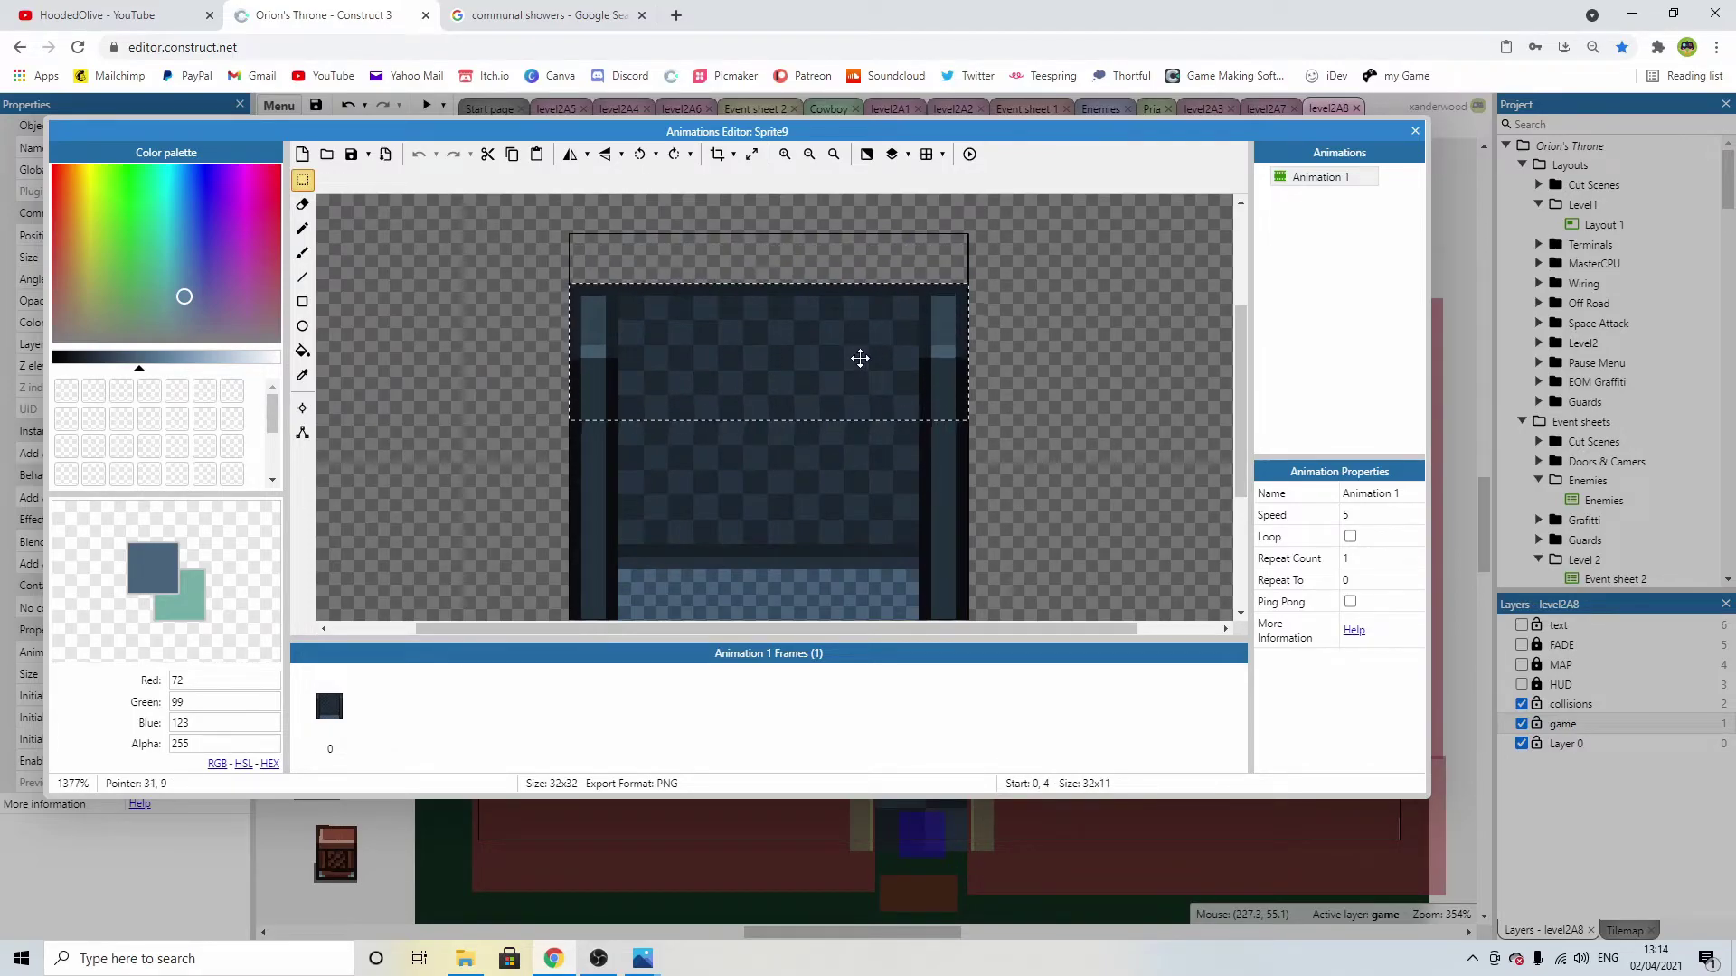
{"action": "left_click", "coordinate": [1030, 358]}
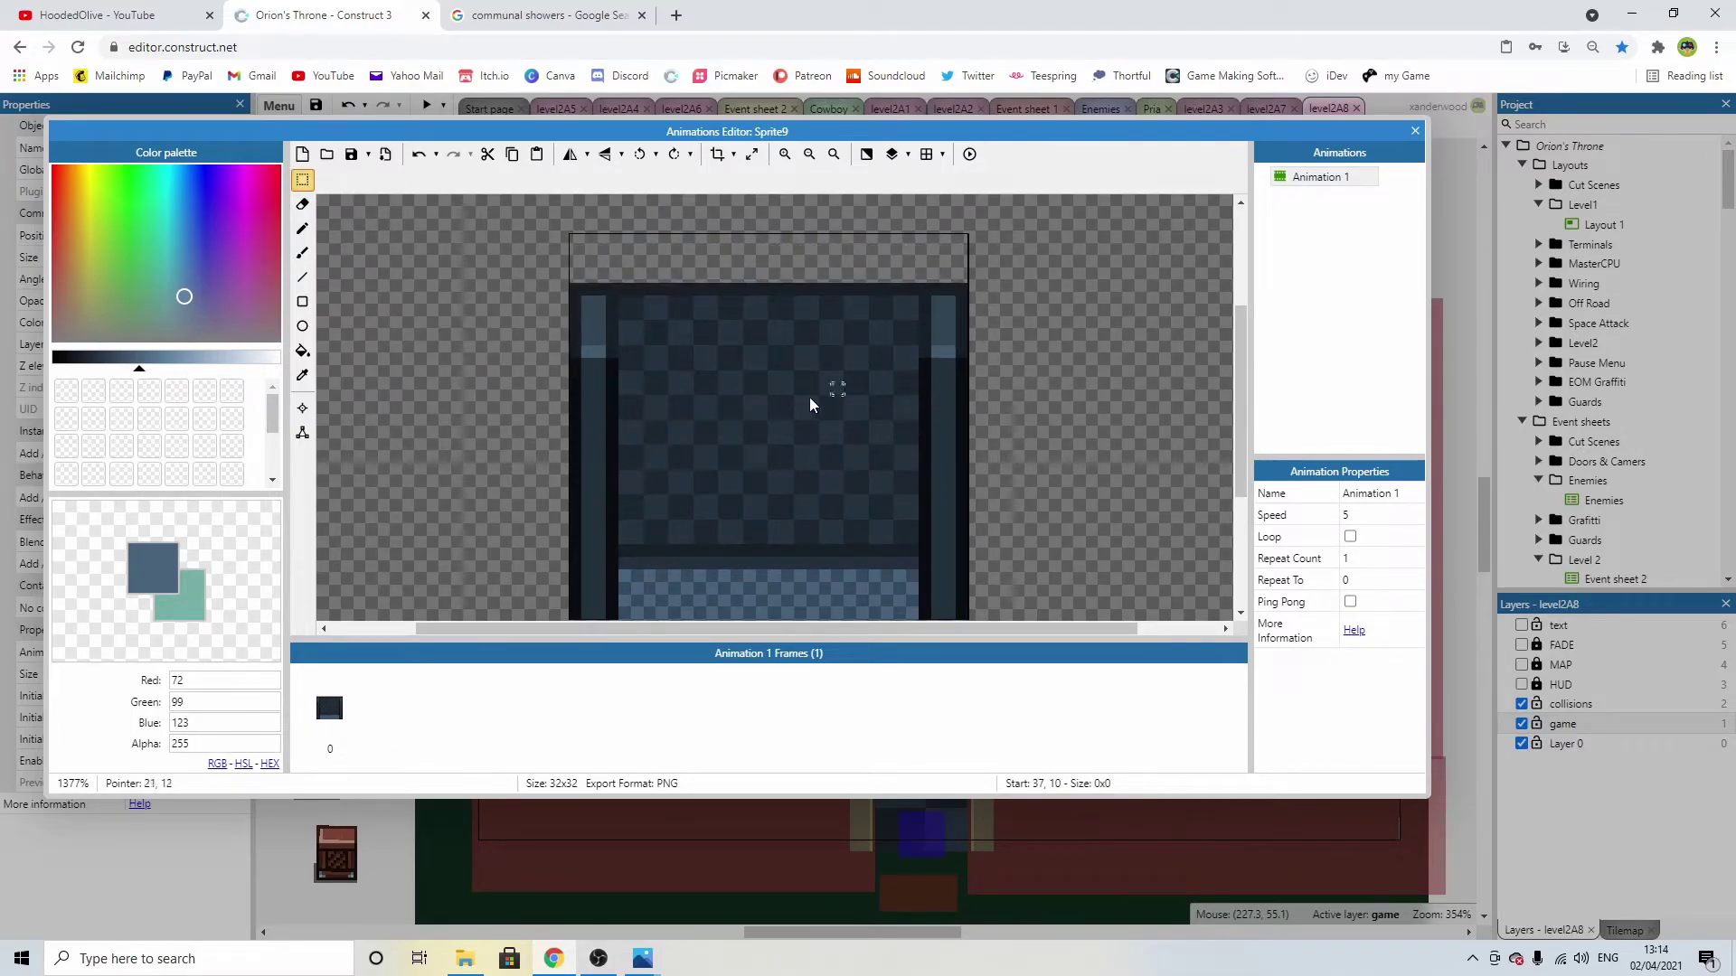
{"action": "left_click", "coordinate": [1415, 131]}
{"action": "left_click", "coordinate": [1308, 243]}
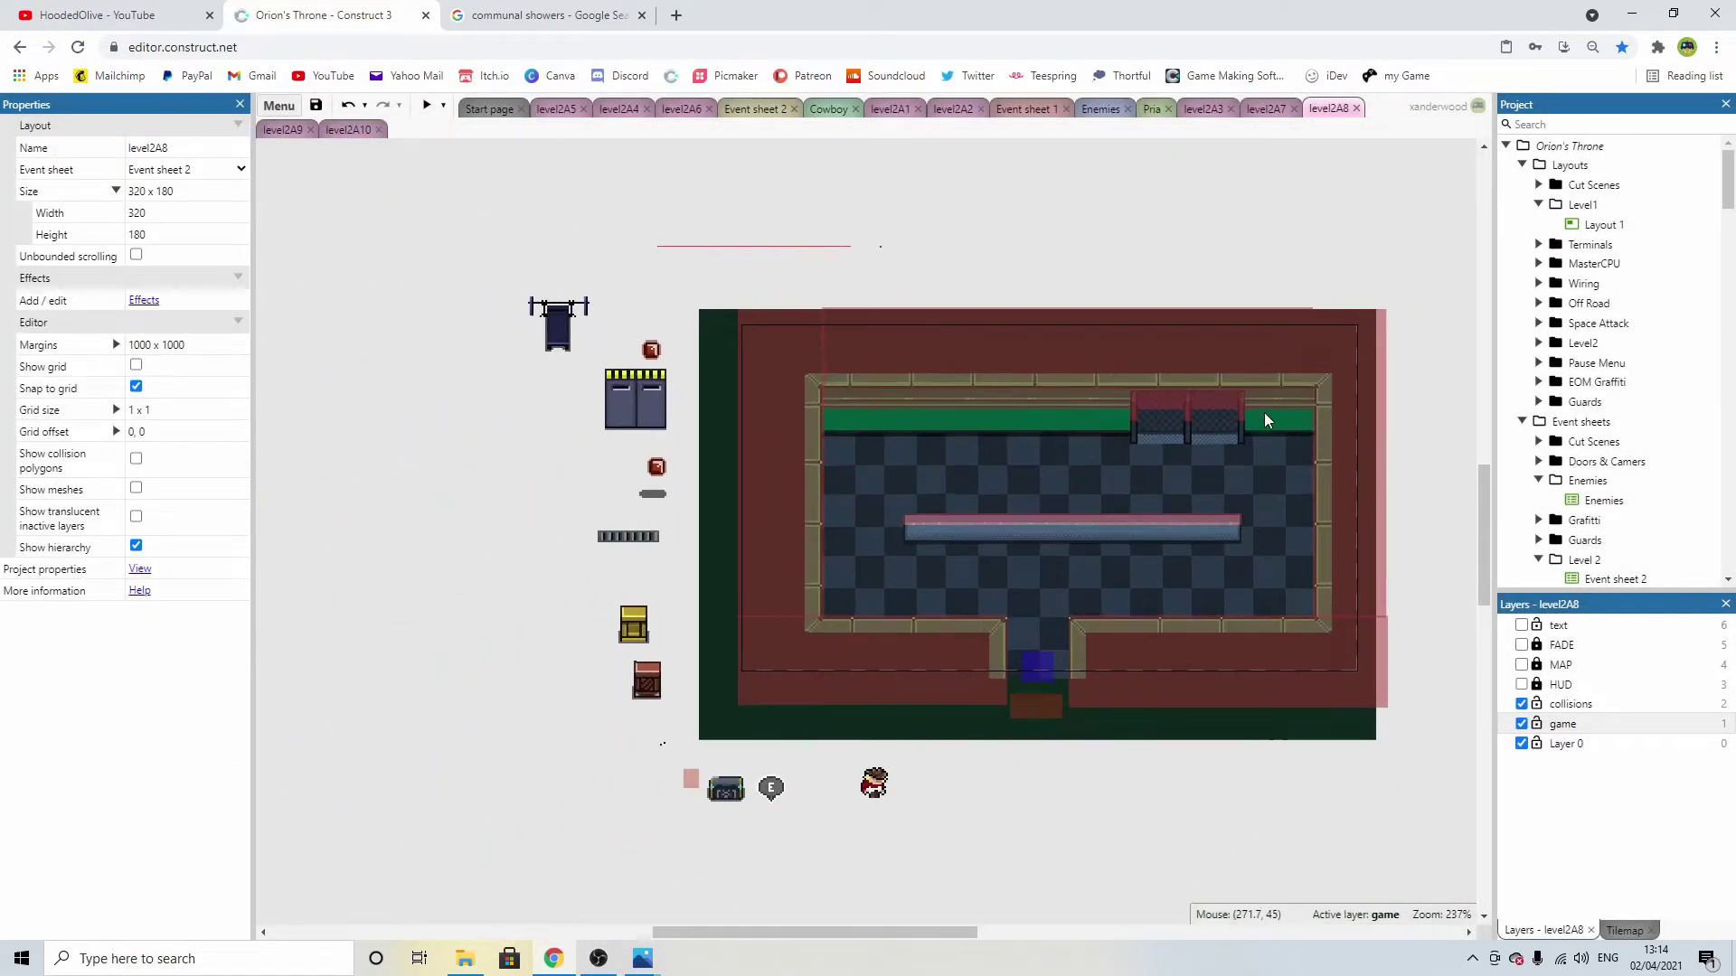
Open the shower sprite's image and move its top three-pixel strip, including the wall and divider tops, up 2 pixels.
{"action": "scroll", "coordinate": [1264, 419], "scroll_direction": "up", "scroll_amount": 7, "text": "ctrl"}
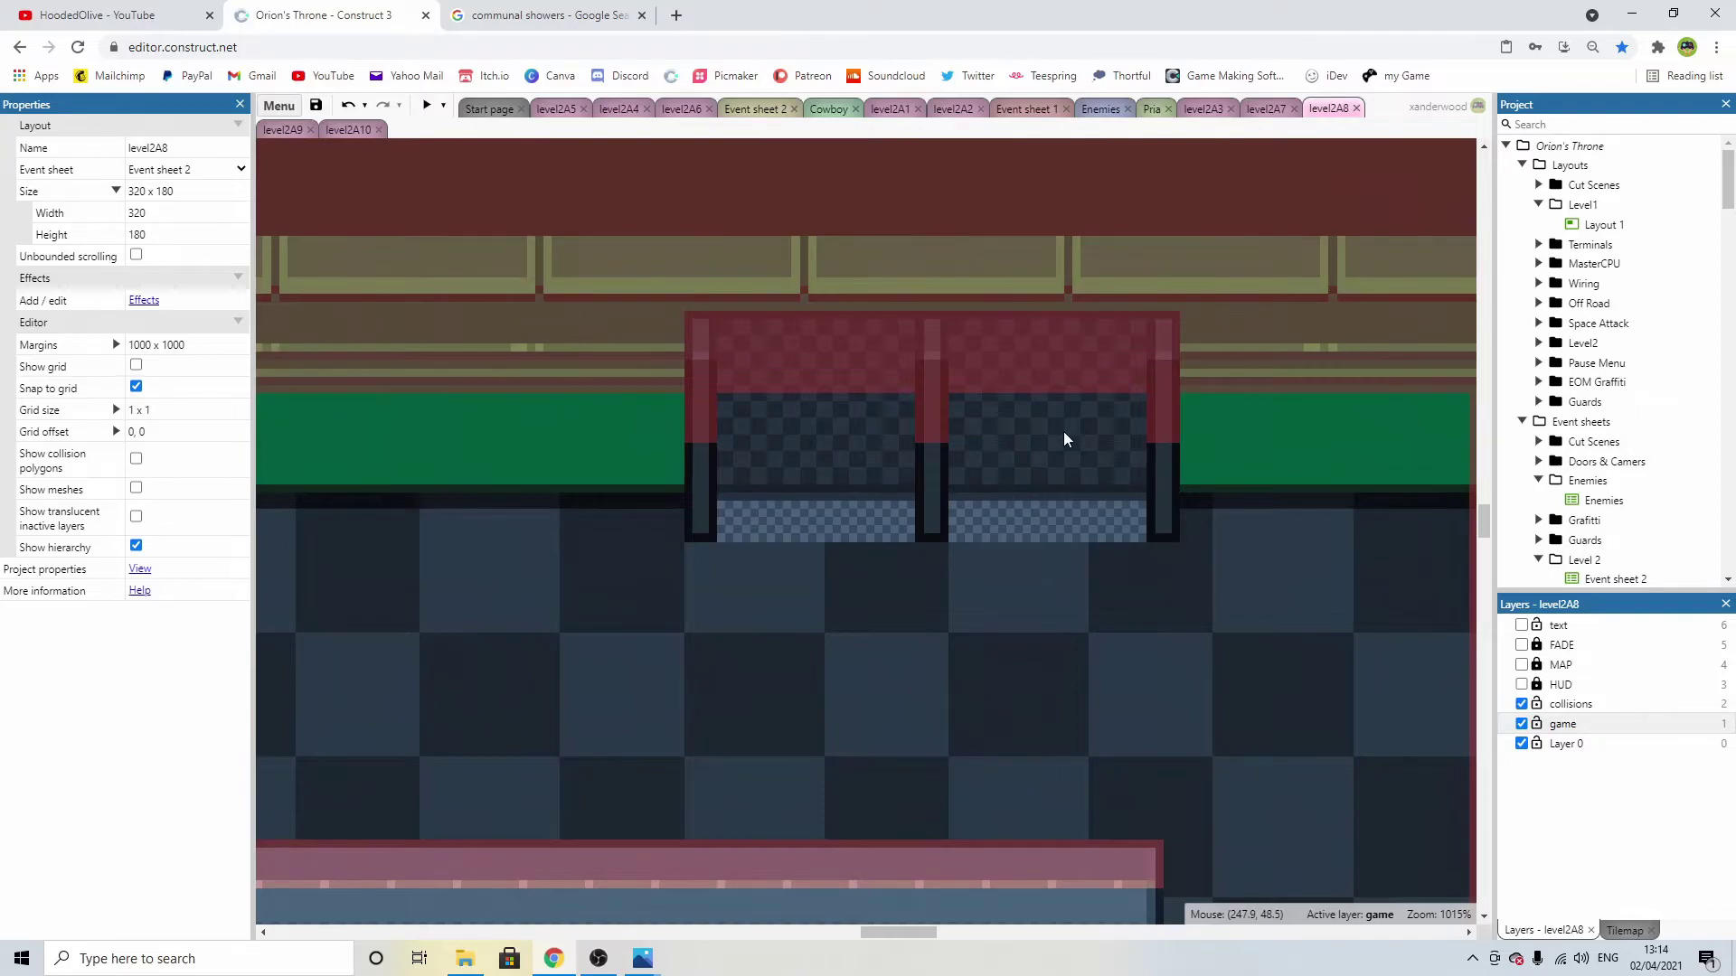
{"action": "scroll", "coordinate": [1062, 432], "scroll_direction": "up", "scroll_amount": 2, "text": "ctrl"}
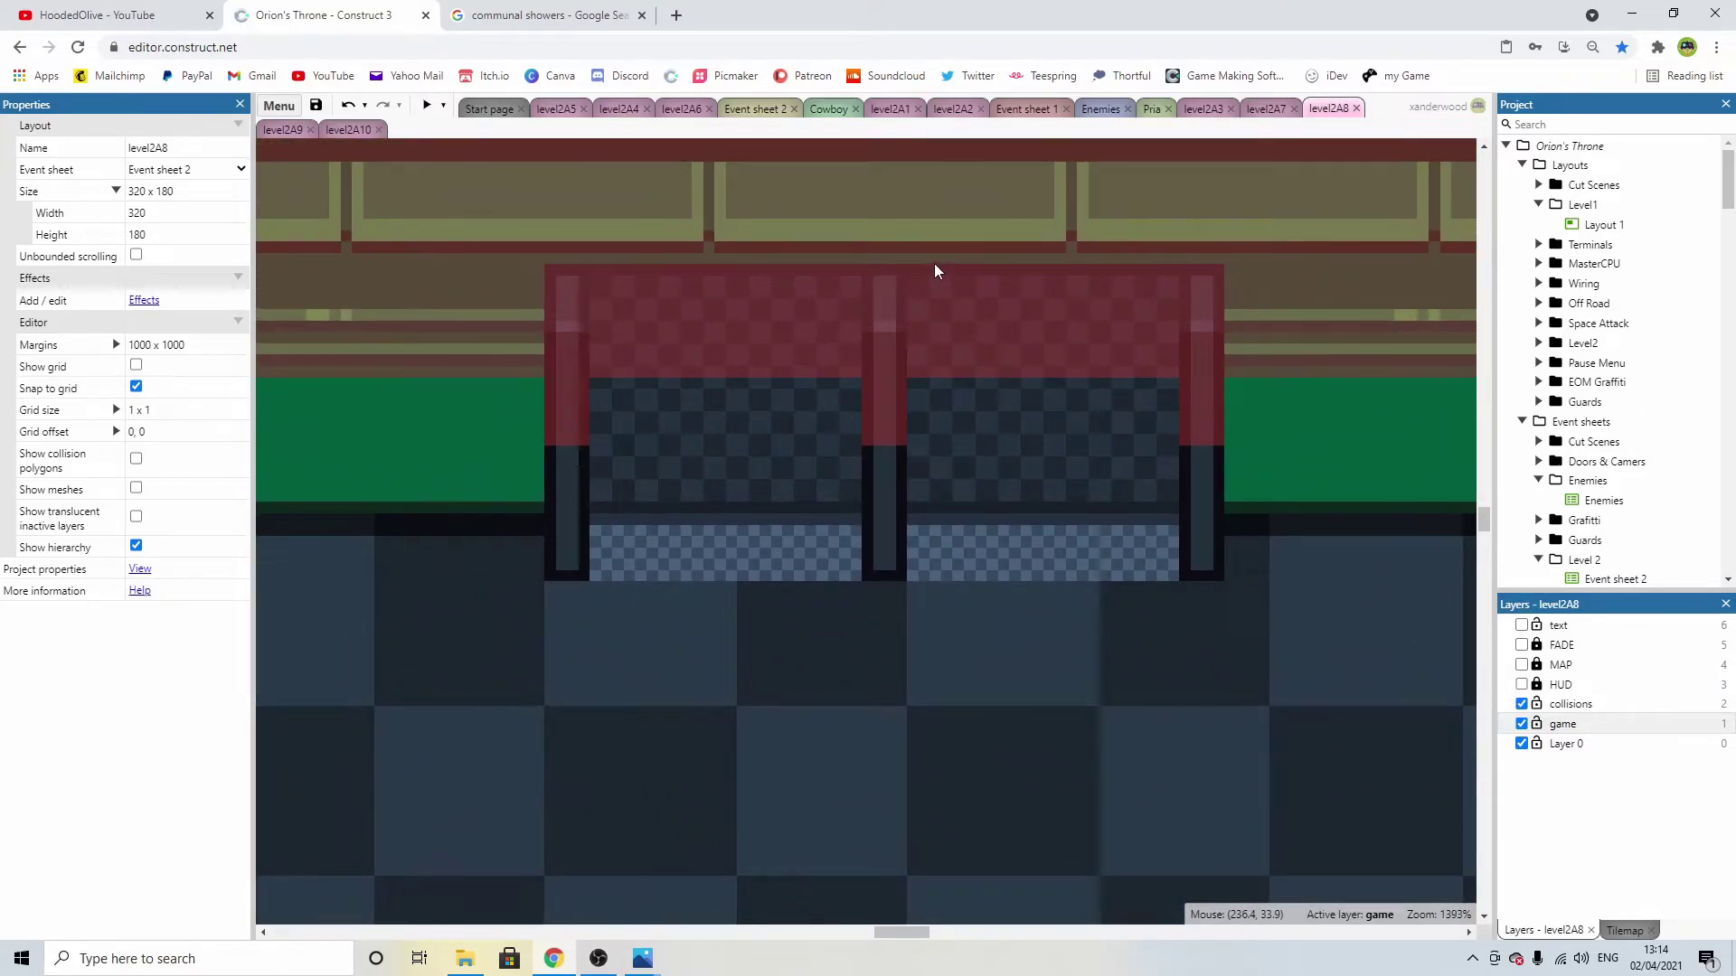
{"action": "double_click", "coordinate": [989, 464]}
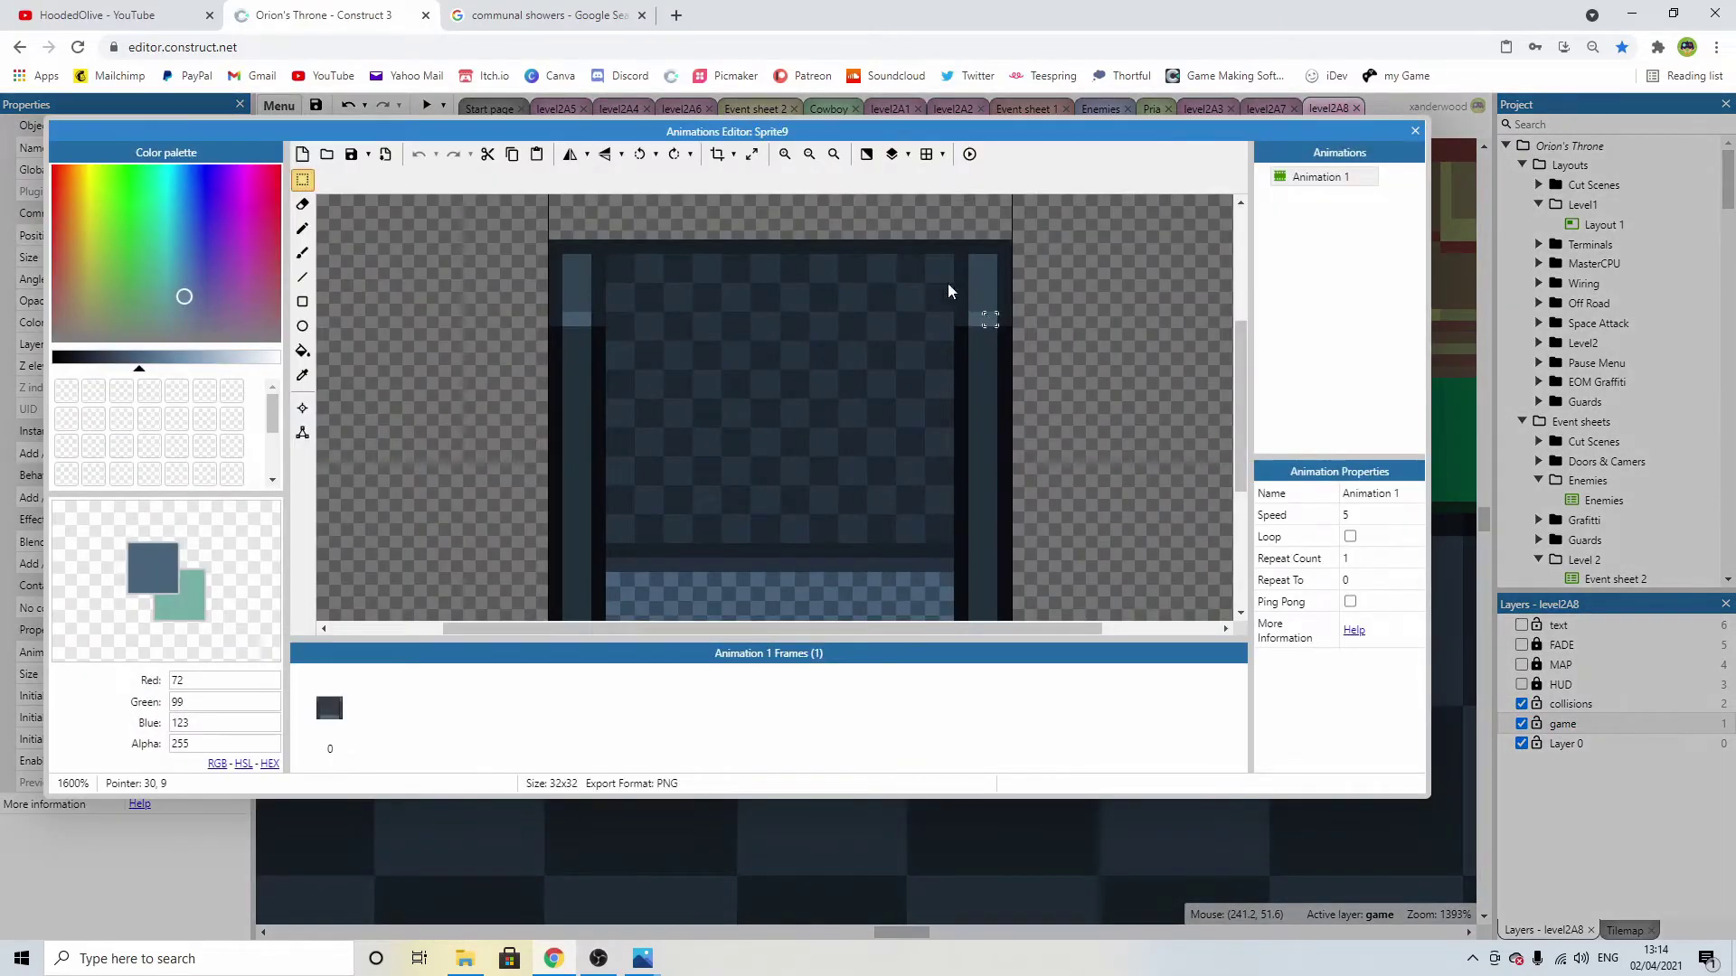
{"action": "left_click", "coordinate": [543, 240]}
{"action": "left_click_drag", "start_coordinate": [584, 259], "coordinate": [965, 258]}
{"action": "left_click", "coordinate": [1090, 292]}
{"action": "scroll", "coordinate": [951, 353], "scroll_direction": "down", "scroll_amount": 1}
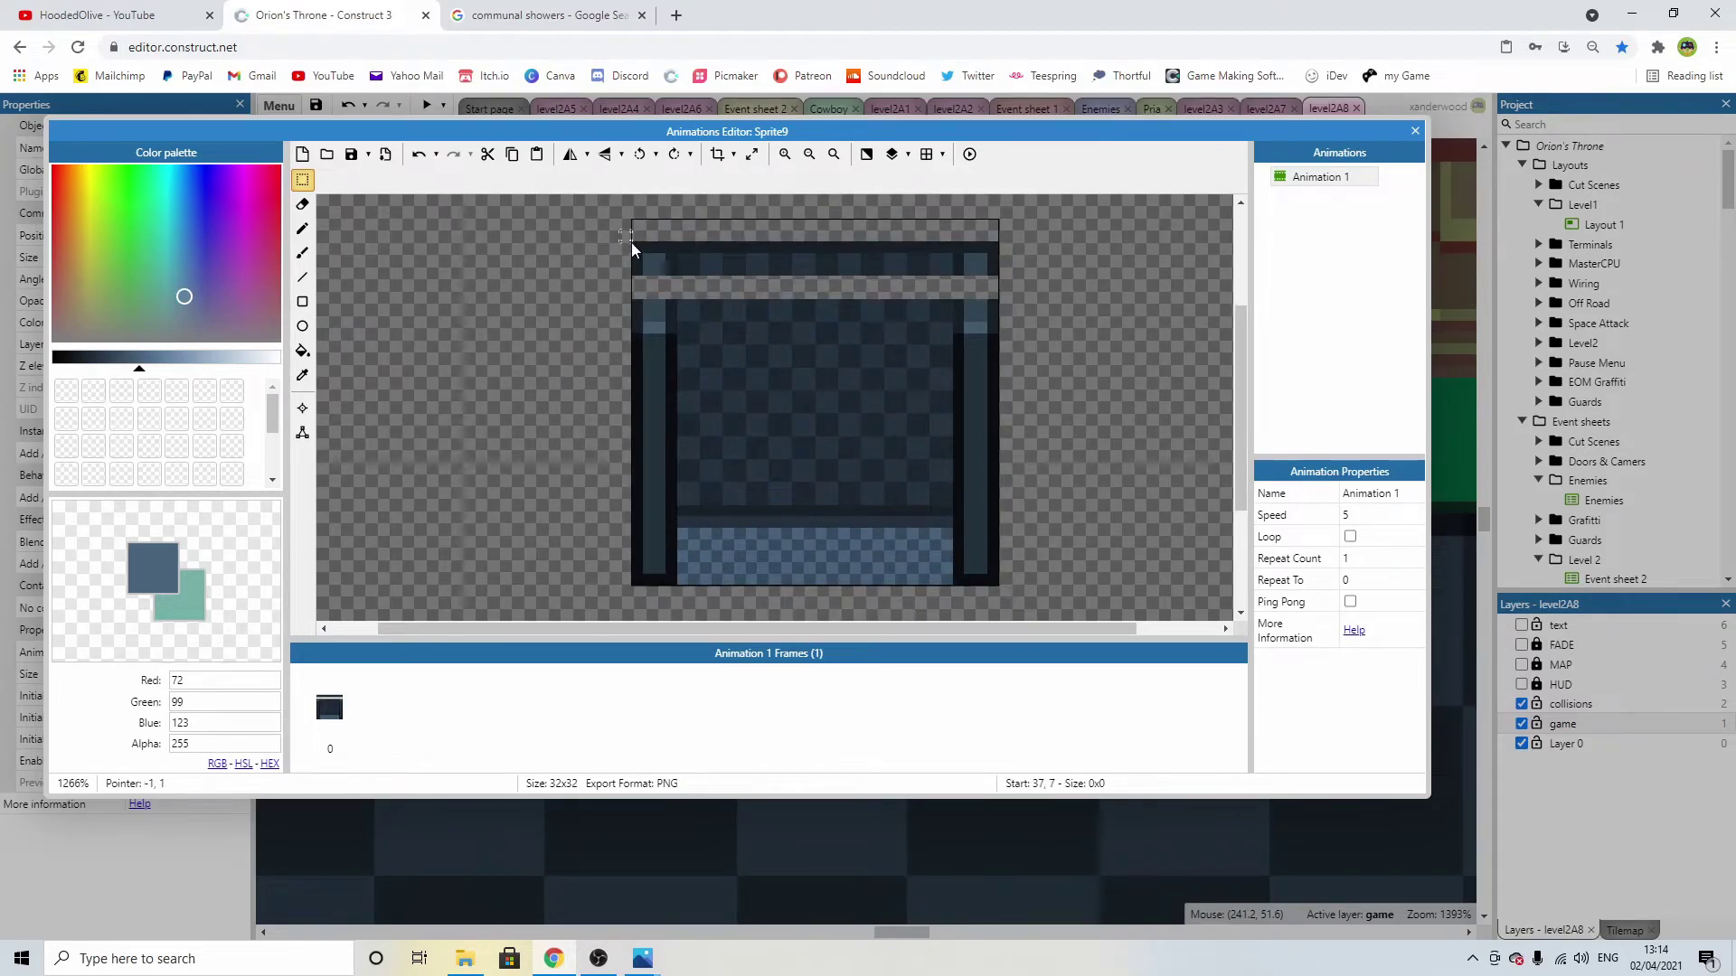
Pencil in the transparent gaps of both dividers with sampled colours, using RGB 22, 31, 38 for the edges and 48, 68, 82 for the centres.
{"action": "left_click_drag", "start_coordinate": [636, 258], "coordinate": [640, 330]}
{"action": "key", "text": "p"}
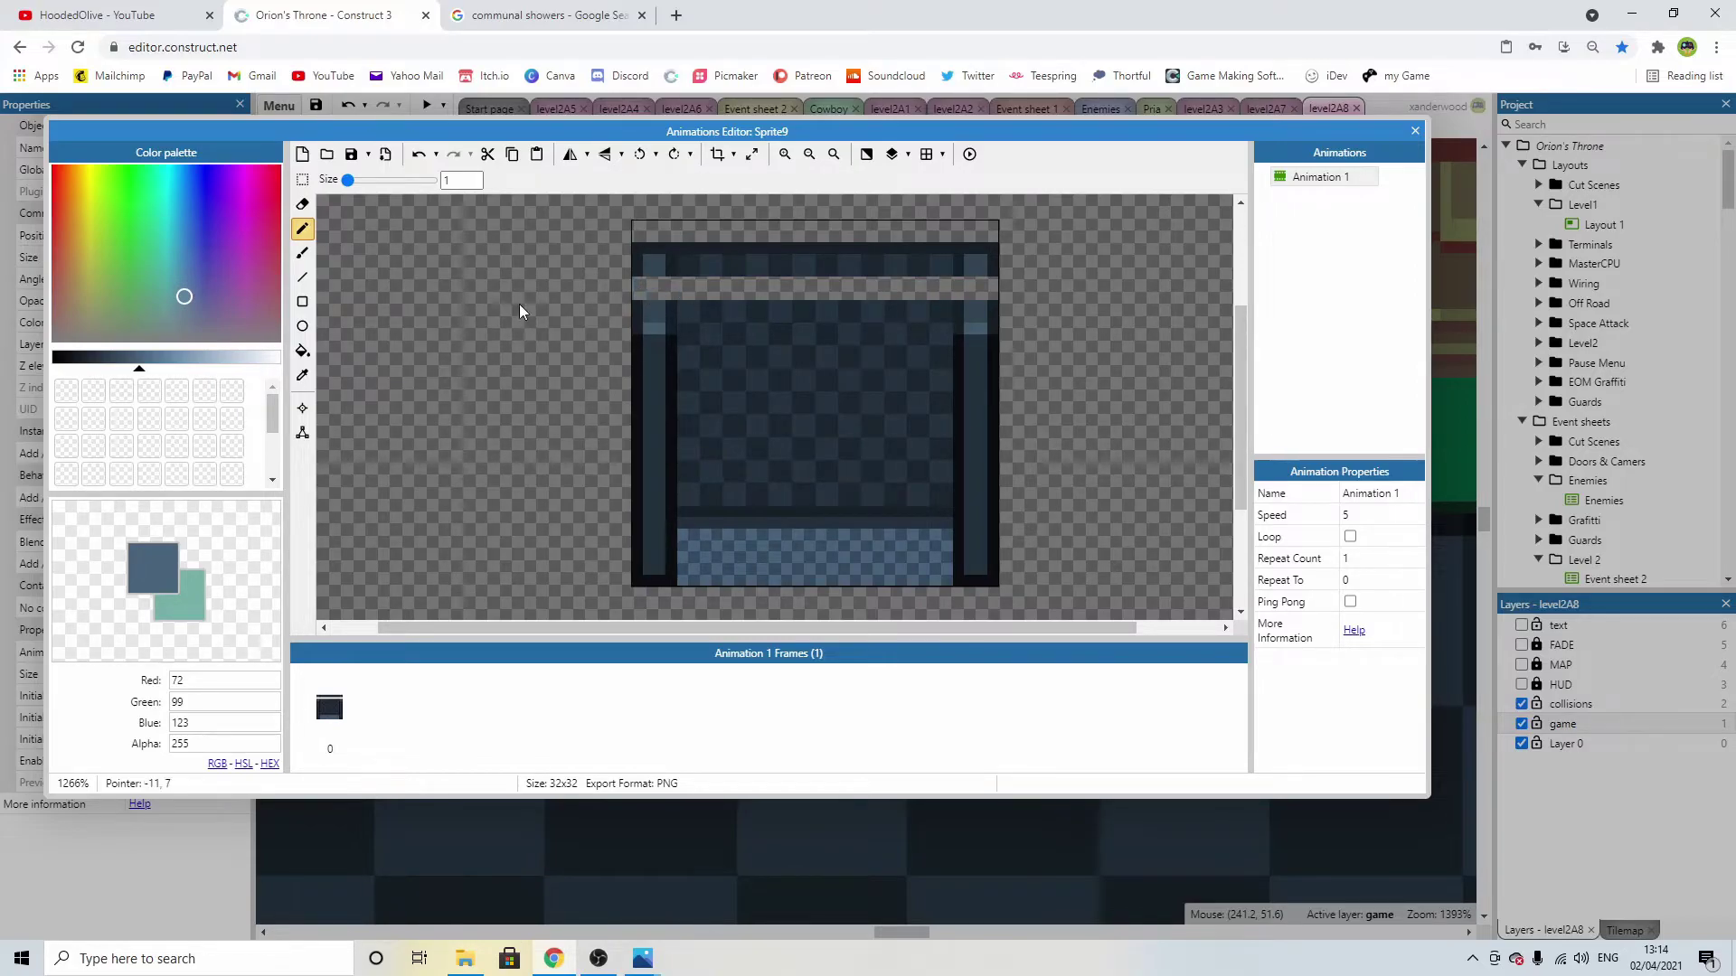
{"action": "left_click", "coordinate": [637, 266], "text": "alt"}
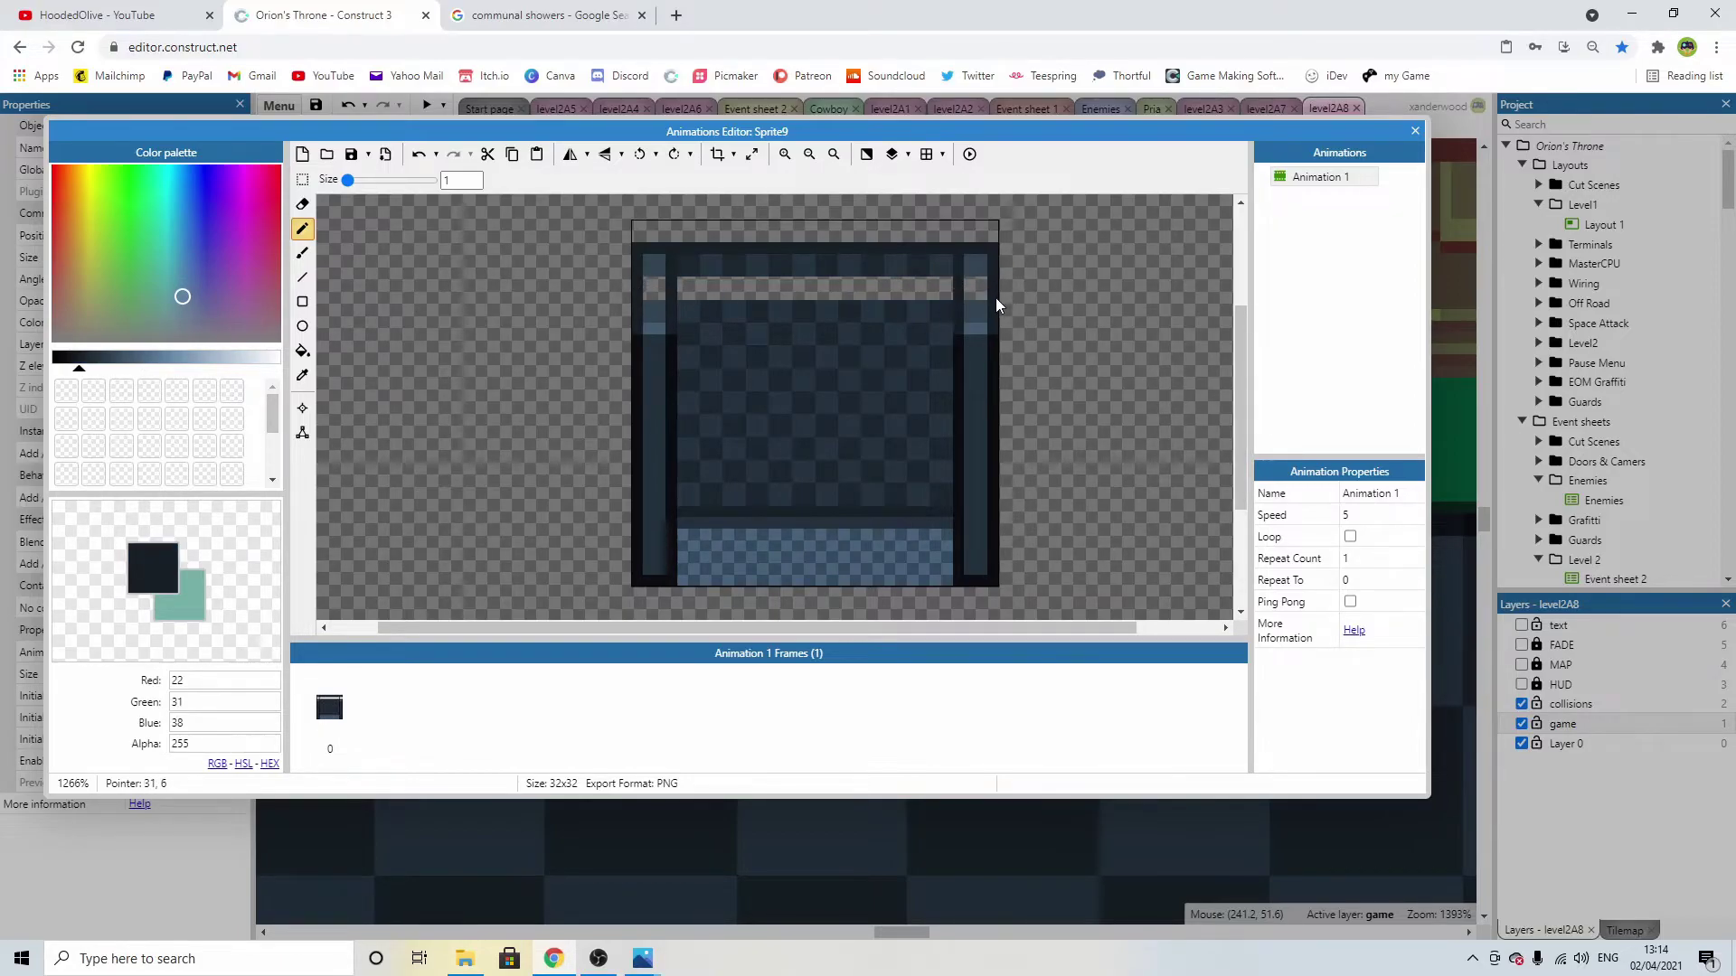
{"action": "left_click", "coordinate": [969, 294], "text": "alt"}
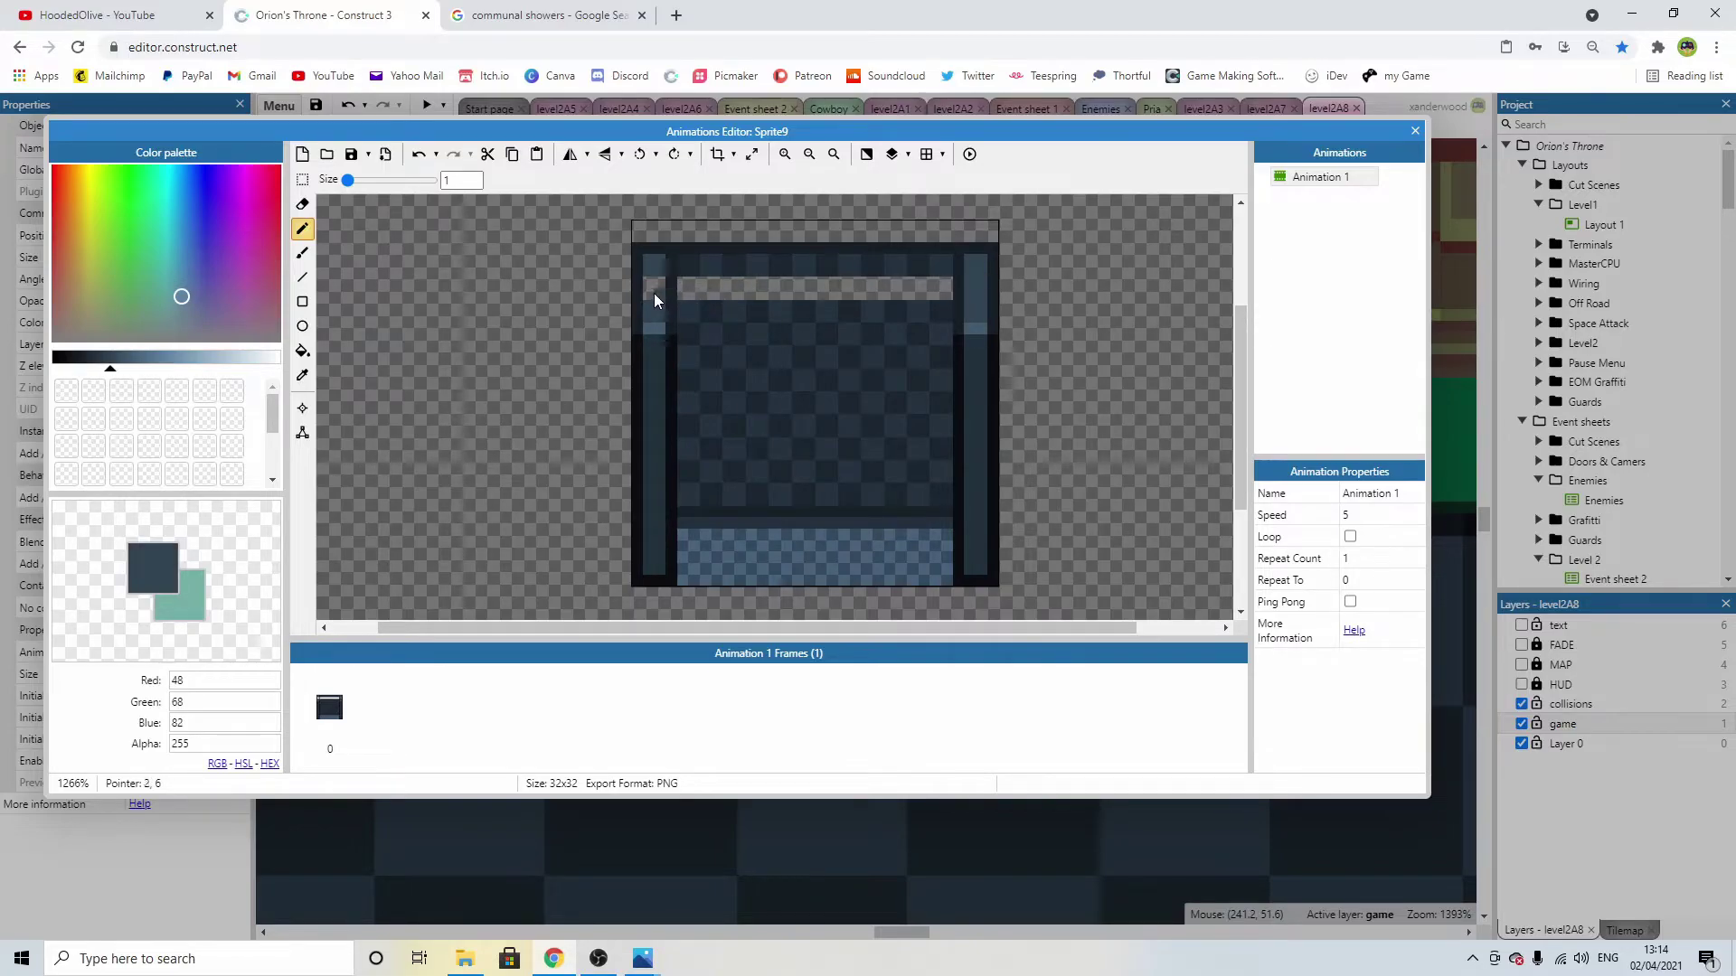
Fill the remaining transparent band of the tiled back wall by repositioning 24 x 2 tile sections between the dividers.
{"action": "left_click", "coordinate": [302, 179]}
{"action": "left_click_drag", "start_coordinate": [680, 261], "coordinate": [946, 277]}
{"action": "key", "text": "Up"}
{"action": "key", "text": "Up"}
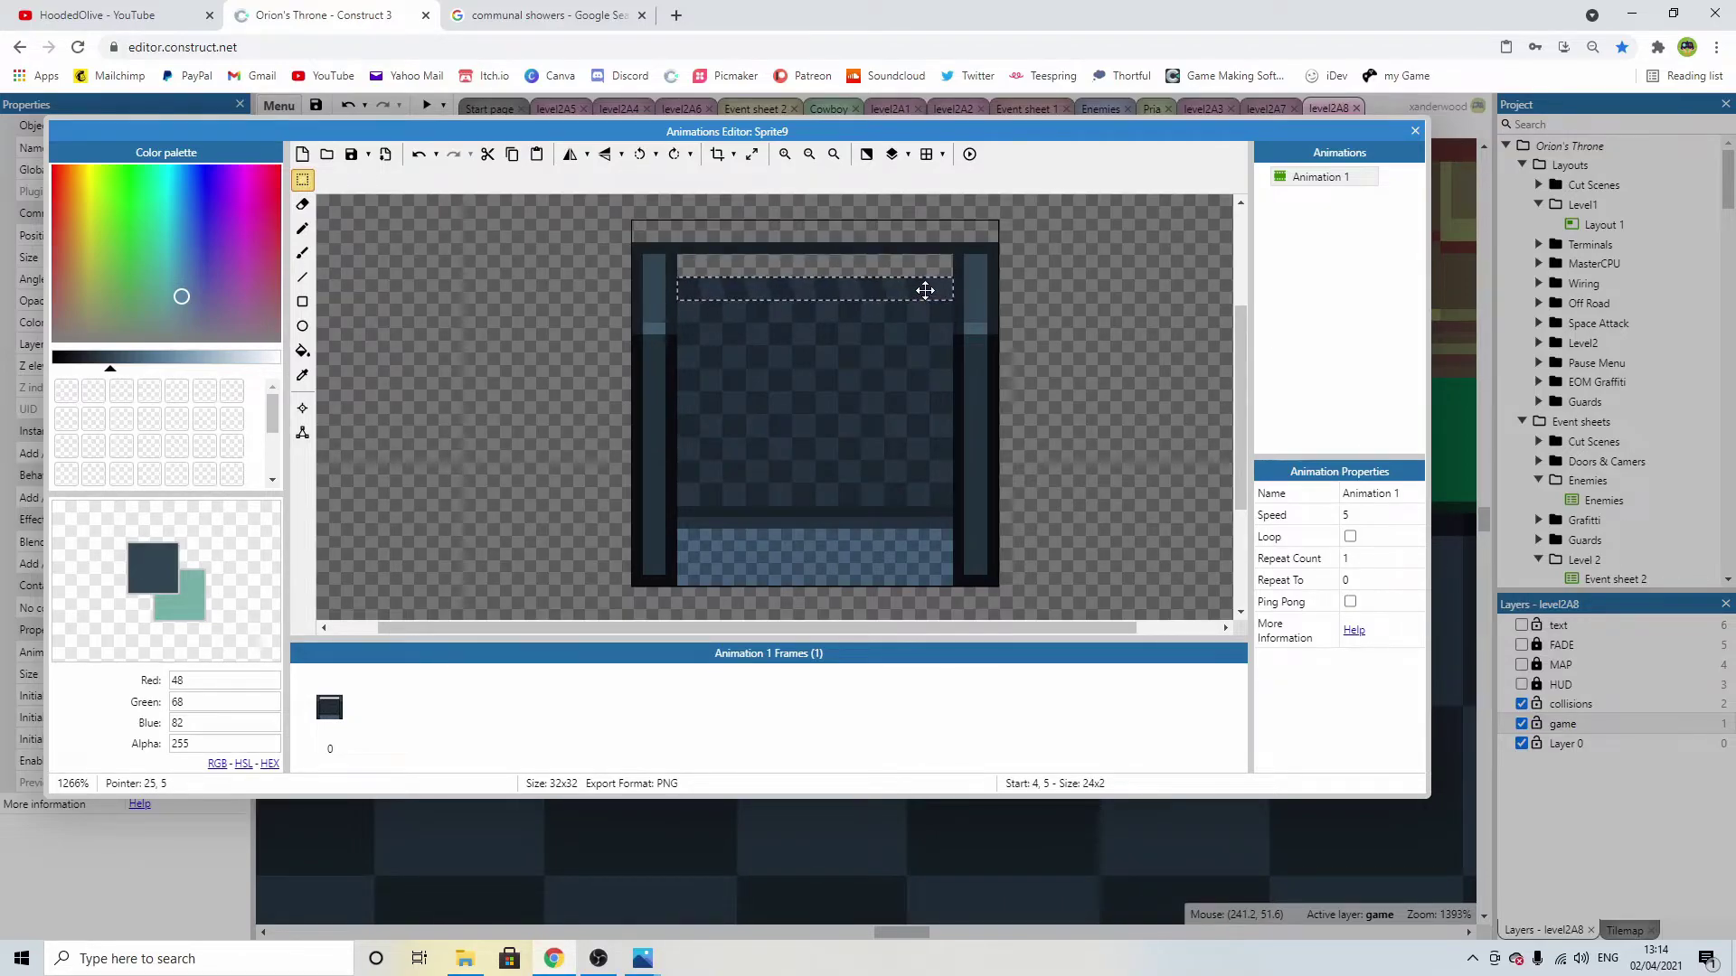
{"action": "left_click", "coordinate": [1016, 306]}
{"action": "left_click_drag", "start_coordinate": [680, 303], "coordinate": [864, 269]}
Replace the dark top edge between the dividers with a 24 x 1 row of wall tiles.
{"action": "left_click_drag", "start_coordinate": [680, 244], "coordinate": [953, 253]}
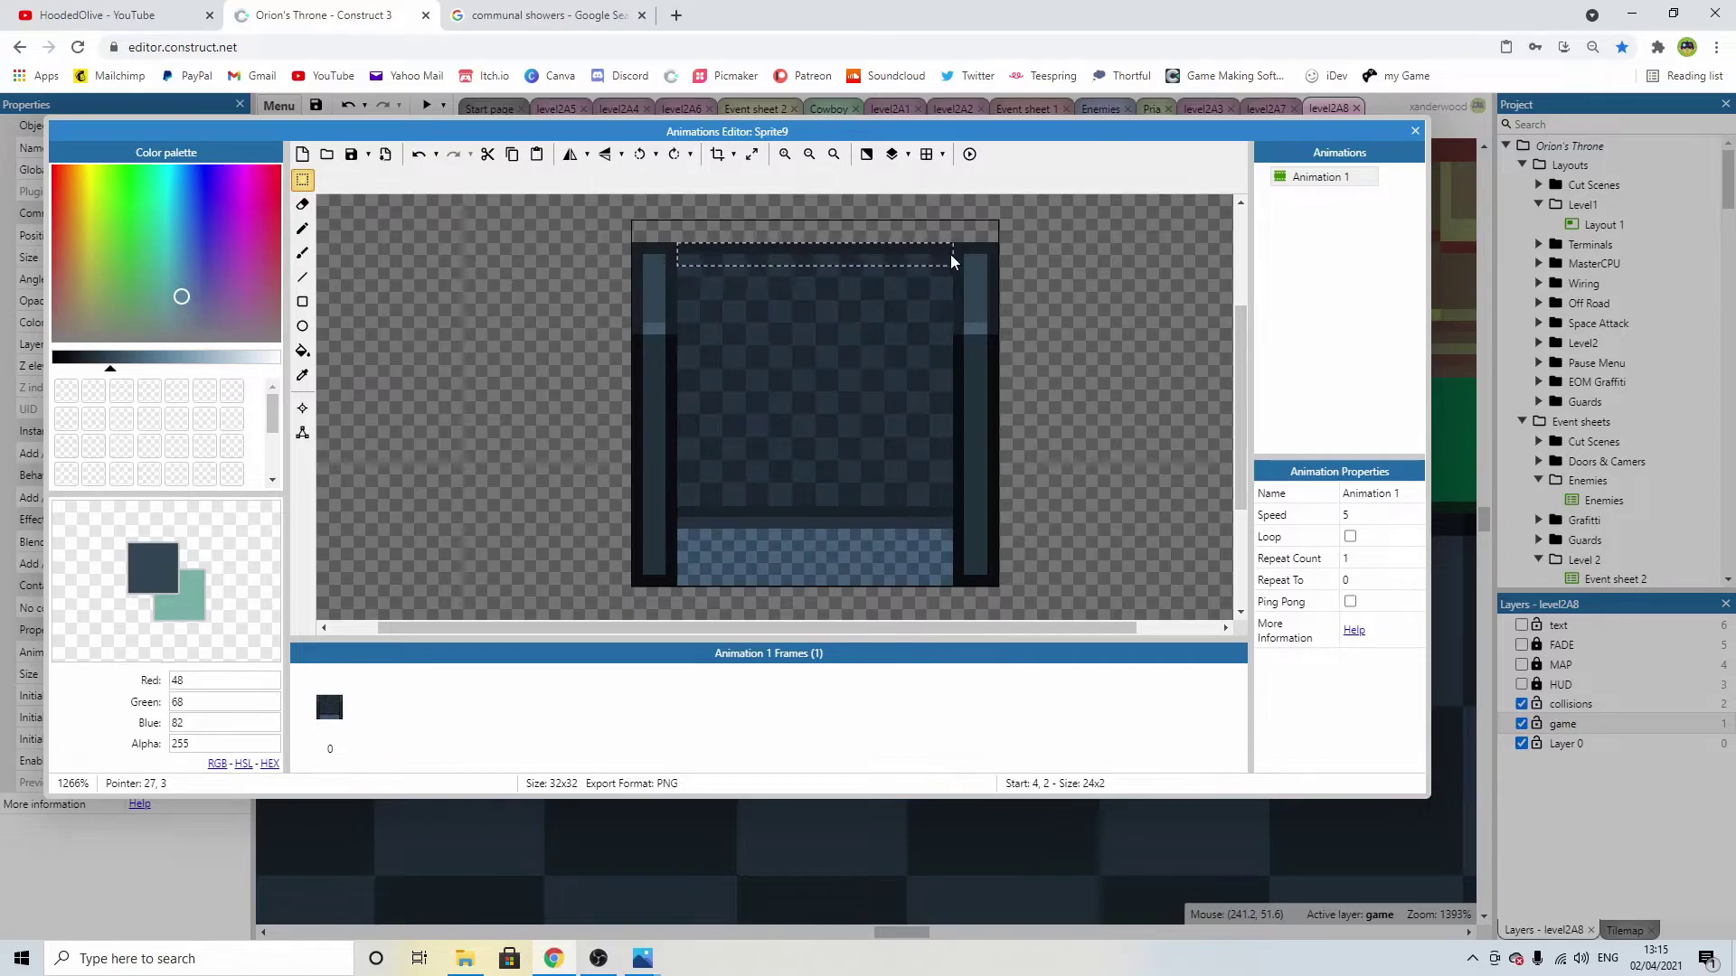
{"action": "left_click", "coordinate": [1067, 251]}
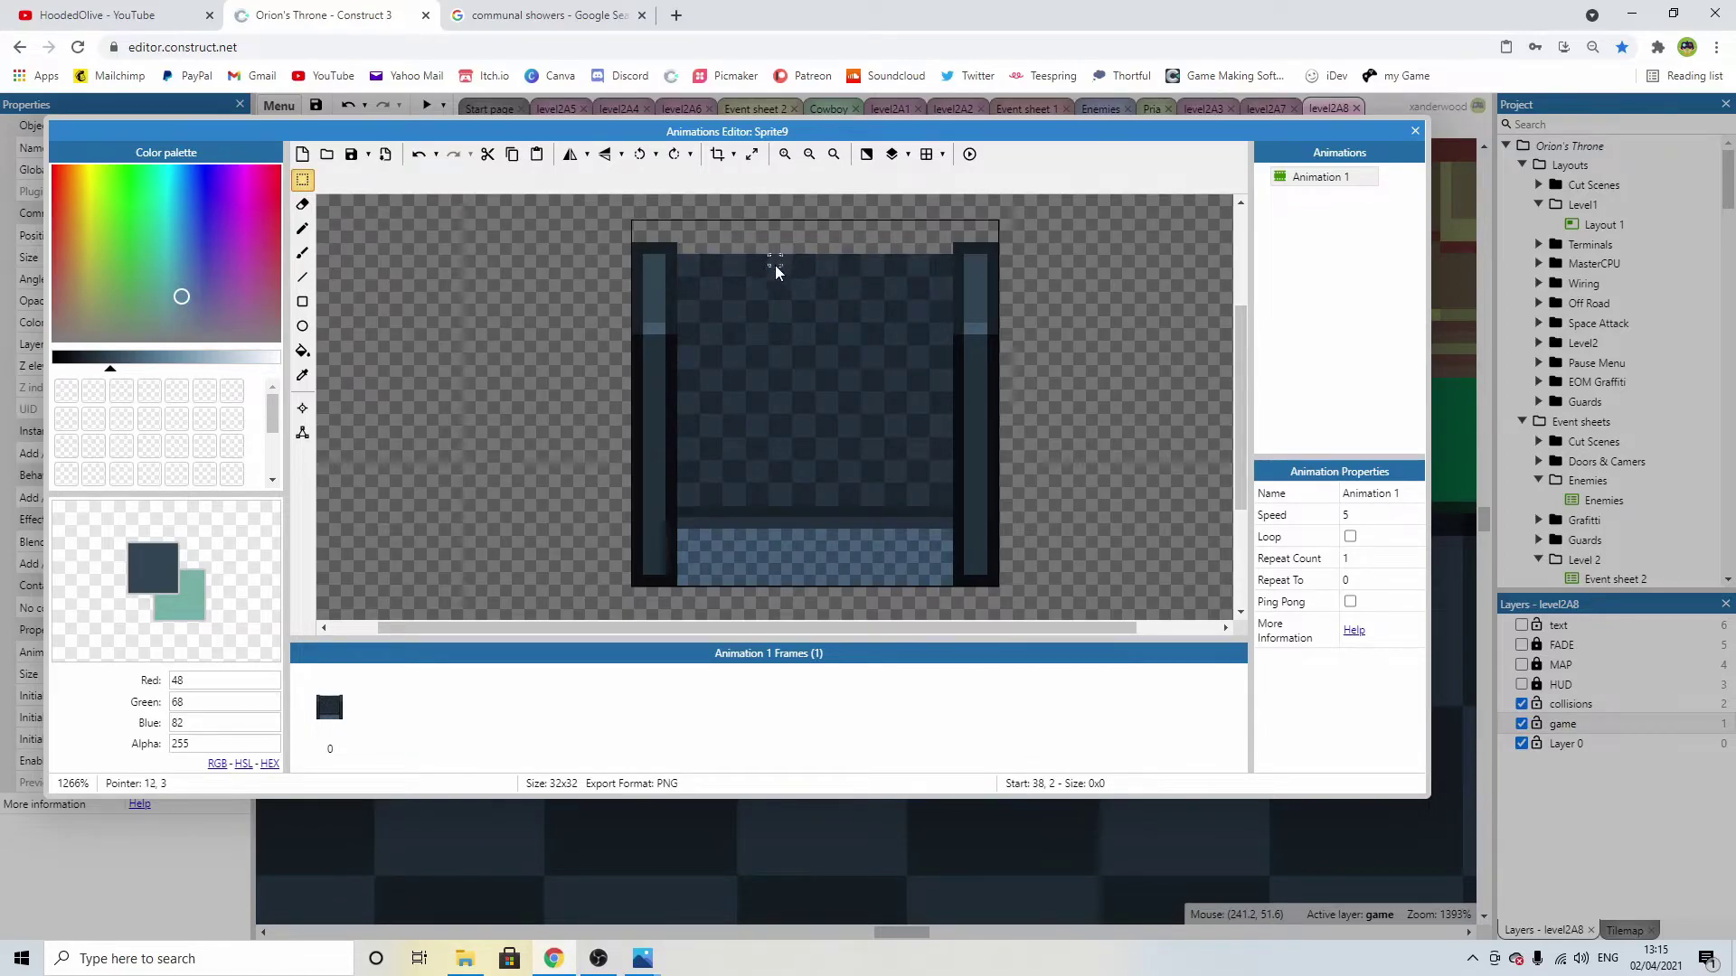
{"action": "scroll", "coordinate": [708, 284], "scroll_direction": "up", "scroll_amount": 1}
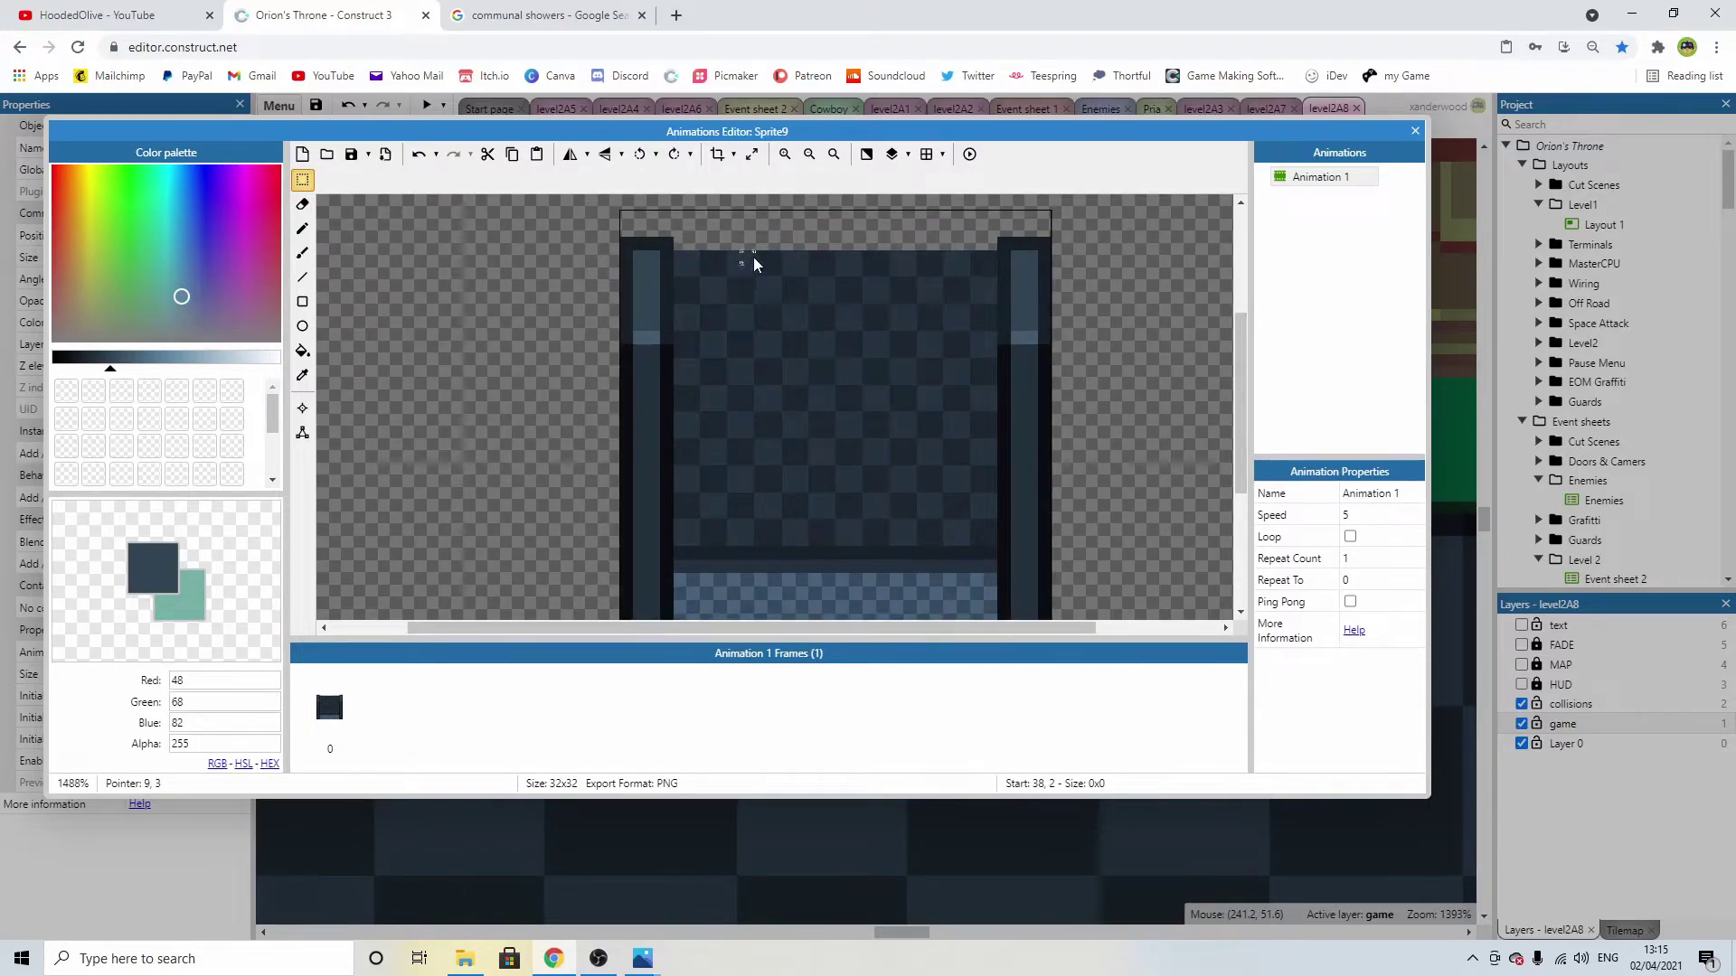
{"action": "mouse_move", "coordinate": [687, 281]}
{"action": "left_mouse_down"}
{"action": "mouse_move", "coordinate": [944, 274]}
{"action": "mouse_move", "coordinate": [680, 280]}
{"action": "left_mouse_up"}
{"action": "left_click", "coordinate": [979, 276]}
{"action": "left_click_drag", "start_coordinate": [810, 282], "coordinate": [826, 244]}
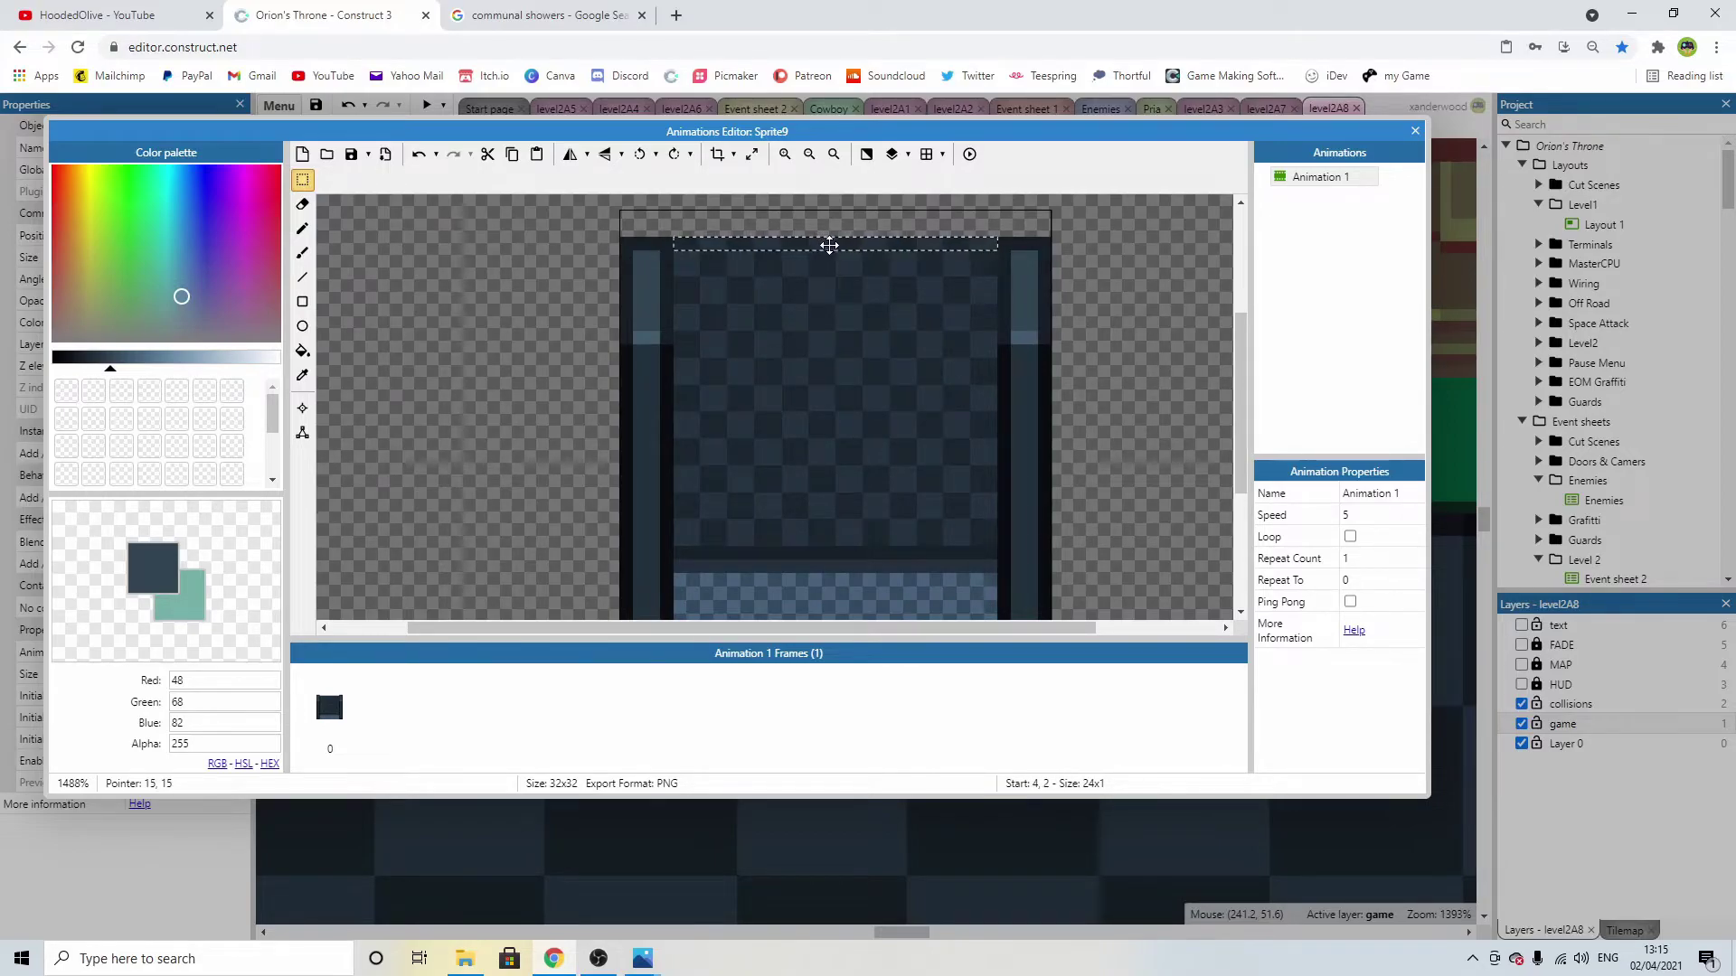
{"action": "left_click", "coordinate": [1112, 283]}
{"action": "scroll", "coordinate": [953, 257], "scroll_direction": "down", "scroll_amount": 1}
{"action": "scroll", "coordinate": [952, 257], "scroll_direction": "down", "scroll_amount": 1}
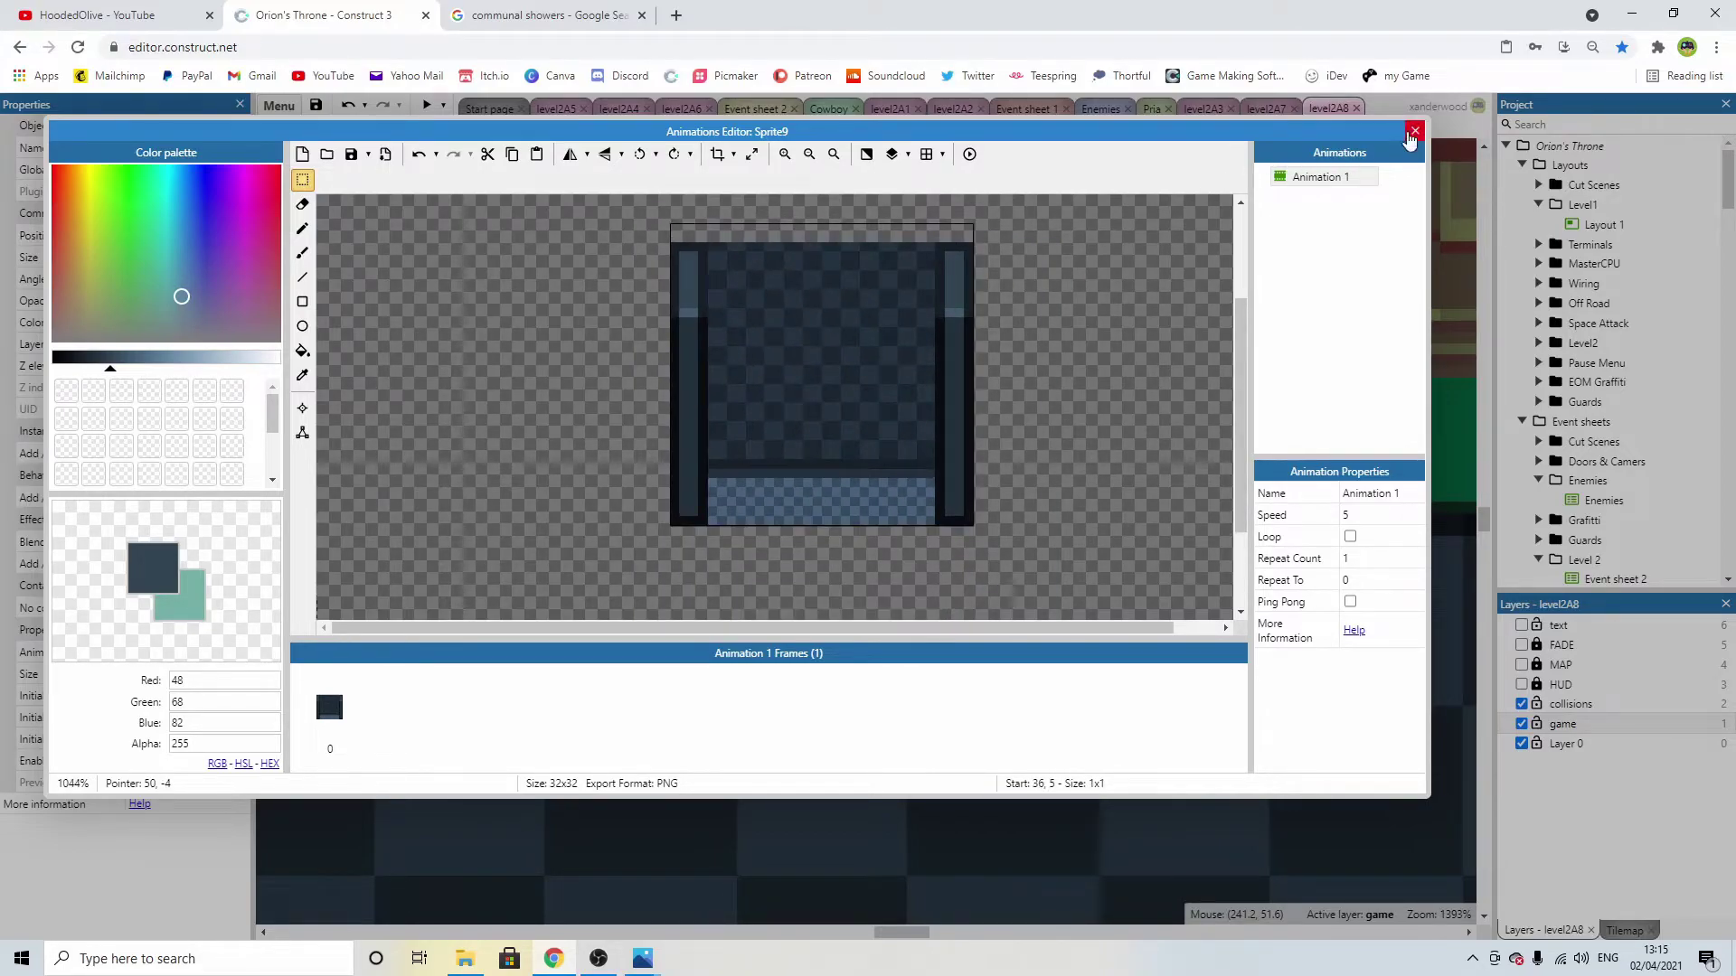
Remove the dark caps from both dividers and extend their light centre strips up to the top edge in RGB 48, 68, 82.
{"action": "scroll", "coordinate": [956, 256], "scroll_direction": "up", "scroll_amount": 2}
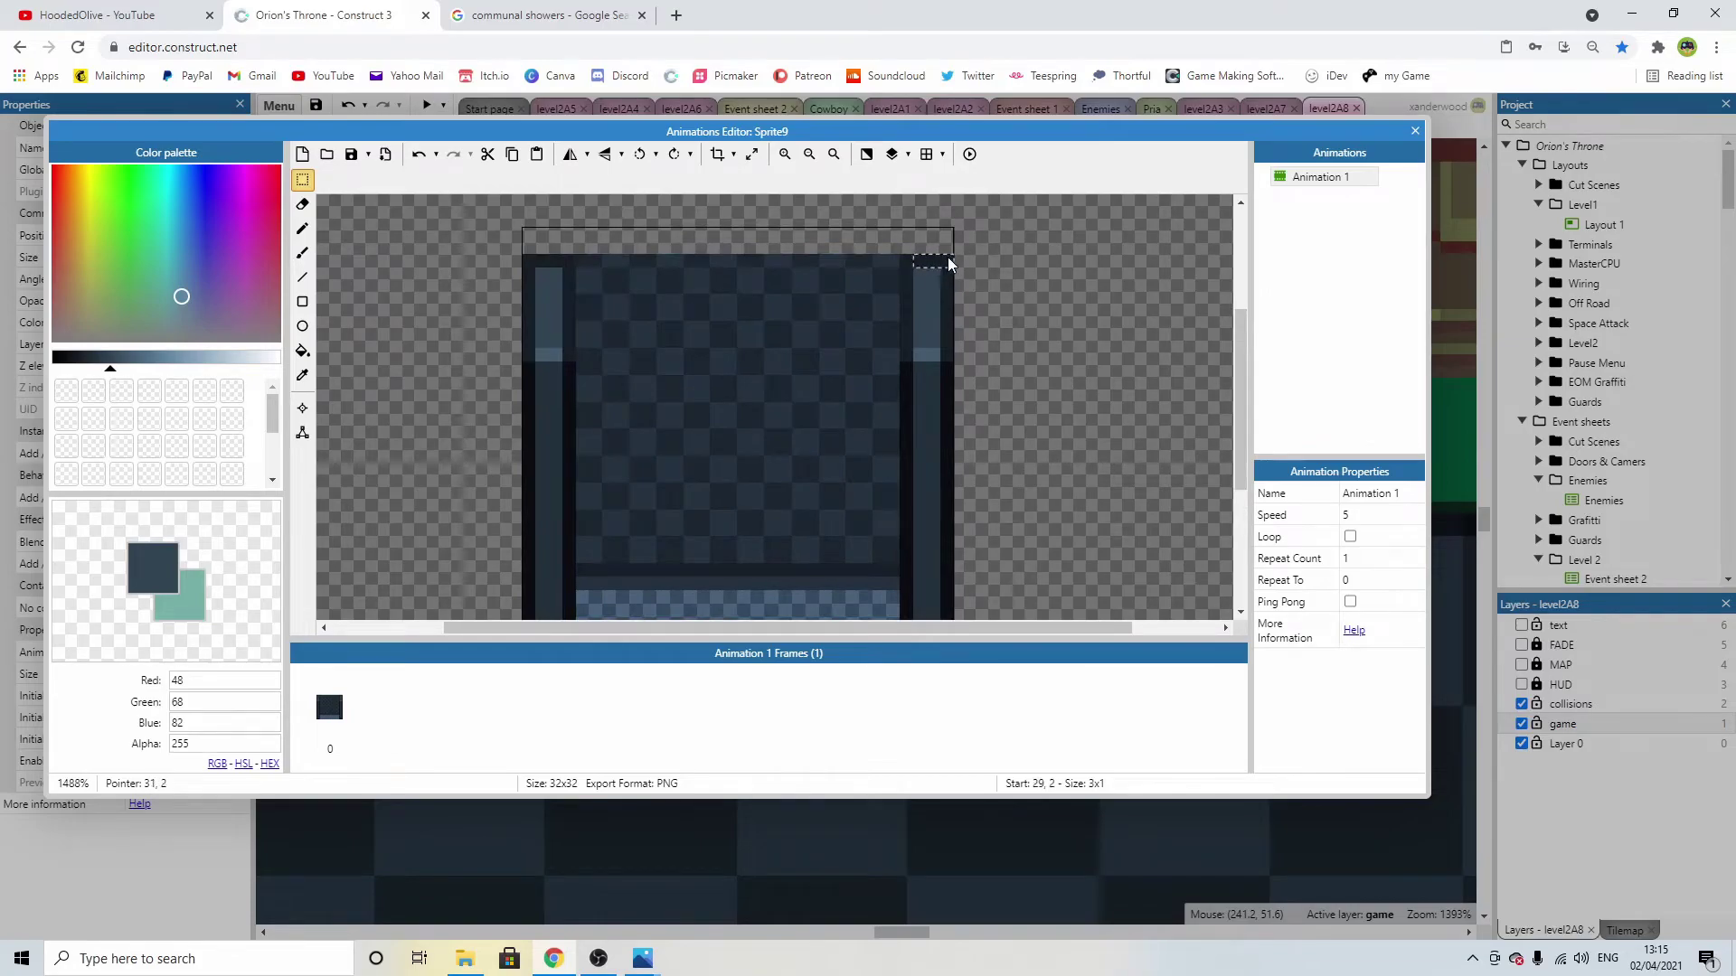
{"action": "left_click_drag", "start_coordinate": [937, 258], "coordinate": [918, 263]}
{"action": "key", "text": "Delete"}
{"action": "left_click_drag", "start_coordinate": [550, 262], "coordinate": [553, 264]}
{"action": "left_click", "coordinate": [302, 229]}
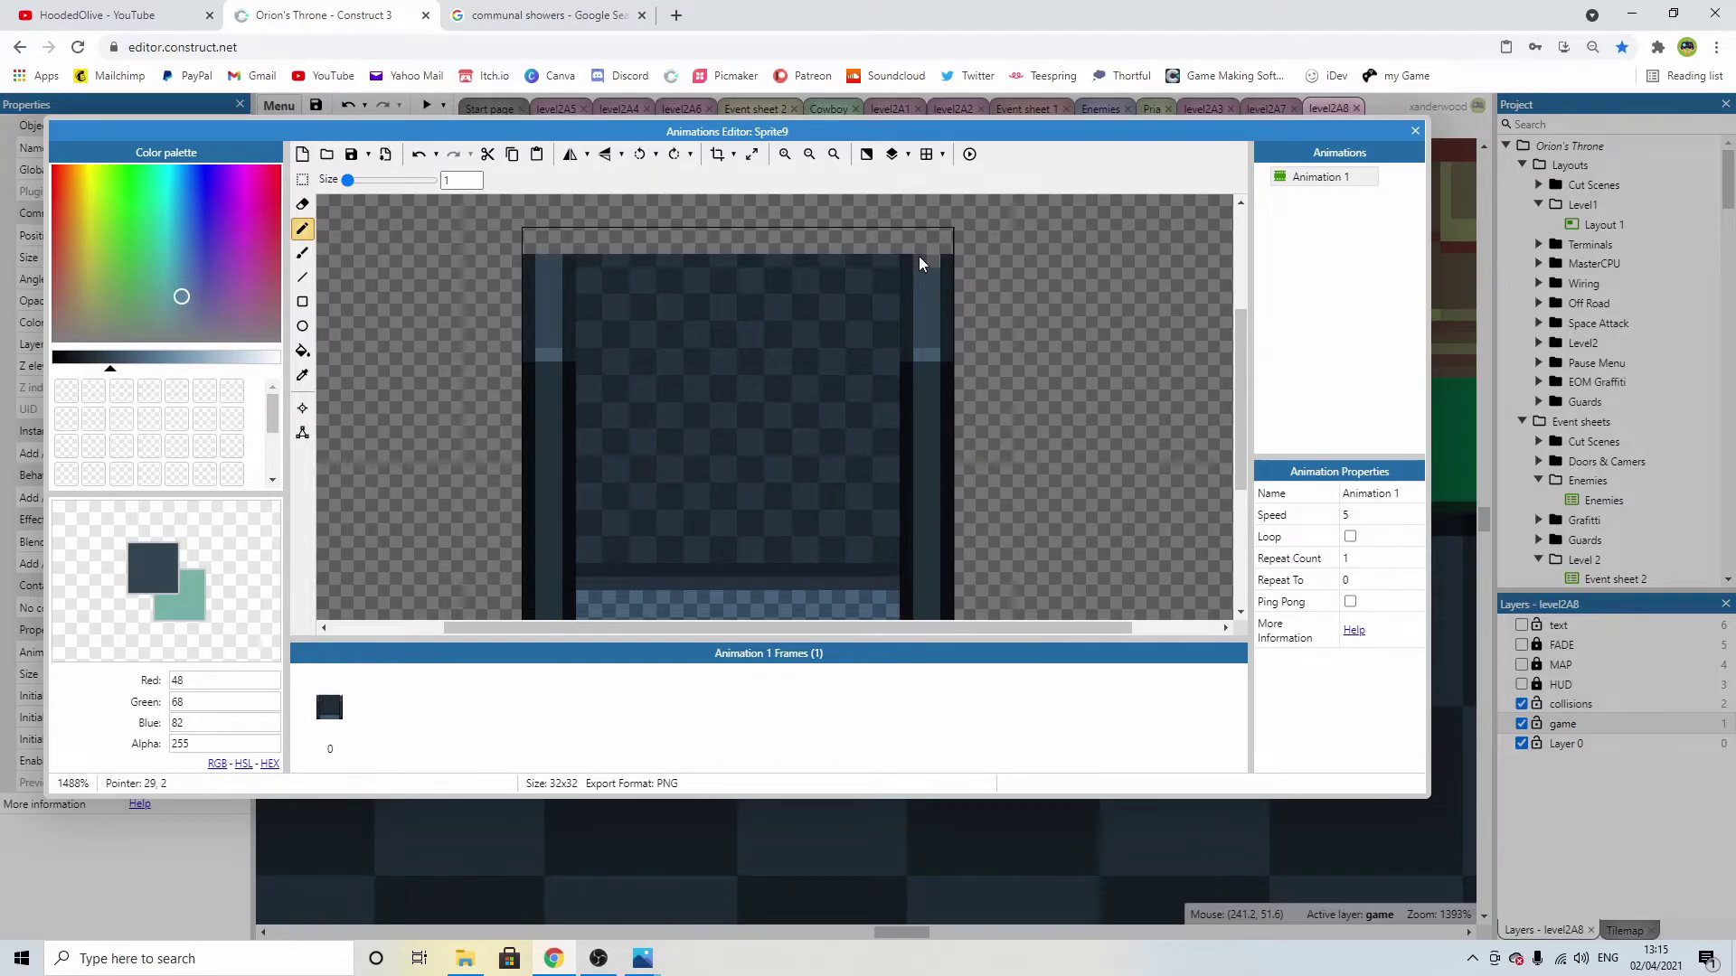
{"action": "scroll", "coordinate": [898, 300], "scroll_direction": "down", "scroll_amount": 3}
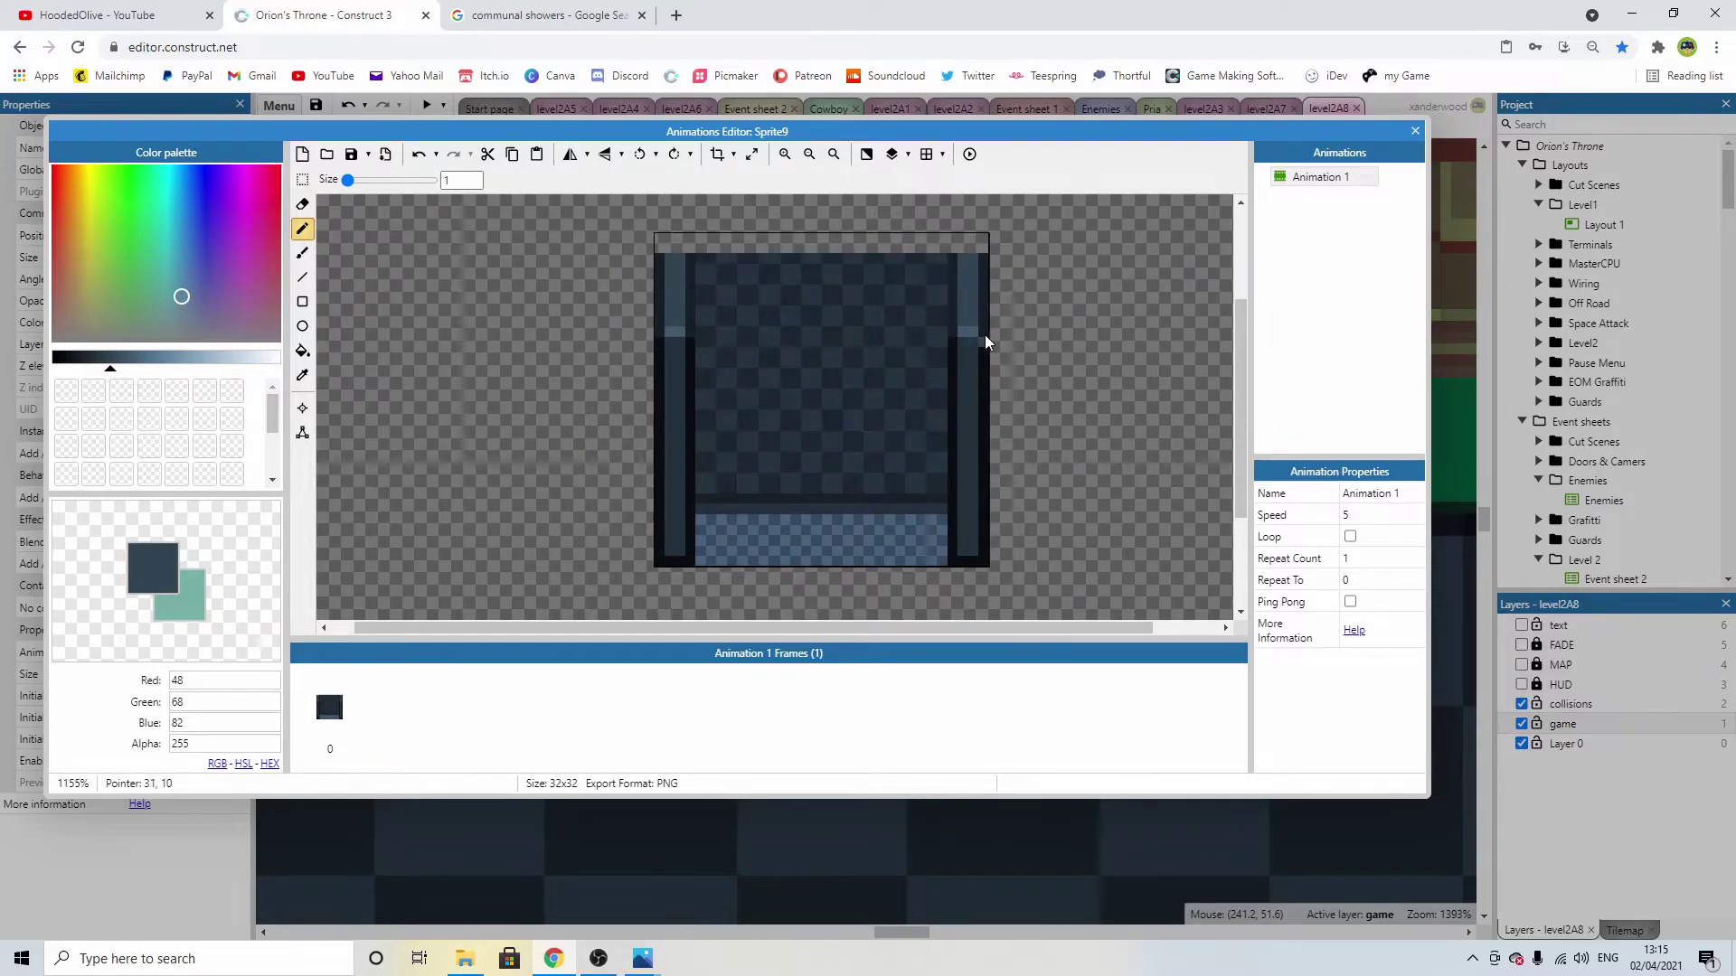
Fill the near-black lower outlines of both dividers with the slightly lighter RGB 18, 23, 28.
{"action": "scroll", "coordinate": [964, 447], "scroll_direction": "up", "scroll_amount": 3}
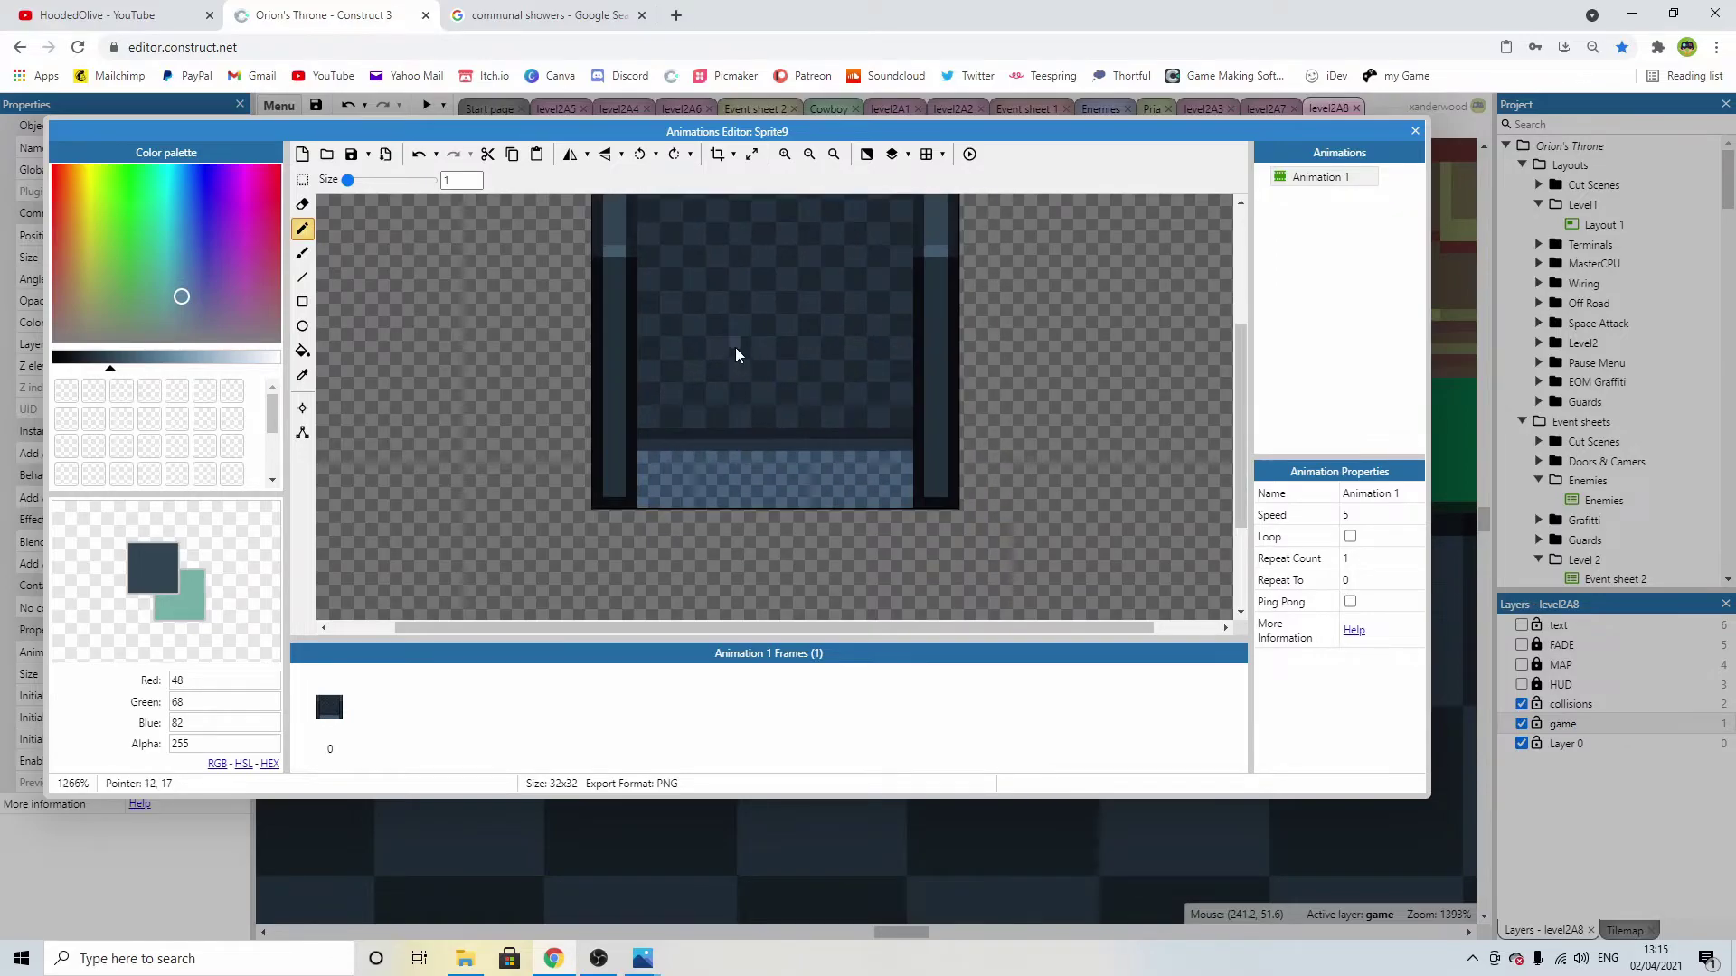
{"action": "scroll", "coordinate": [720, 334], "scroll_direction": "up", "scroll_amount": 1}
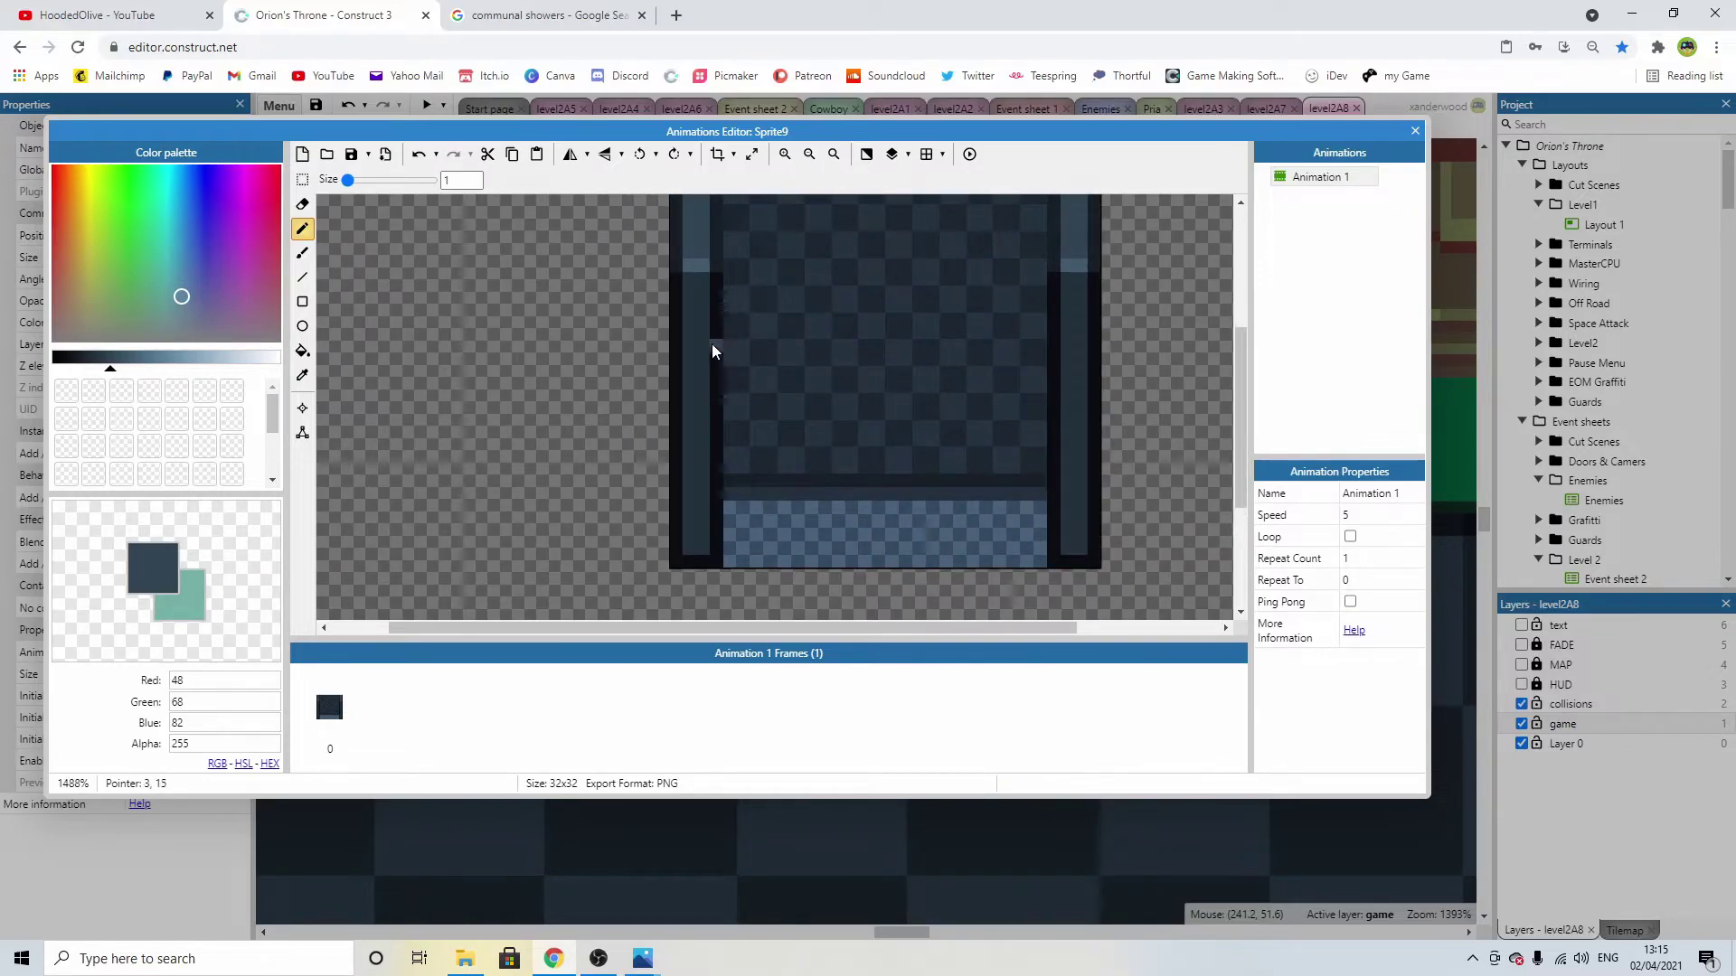
{"action": "left_click", "coordinate": [718, 326], "text": "alt"}
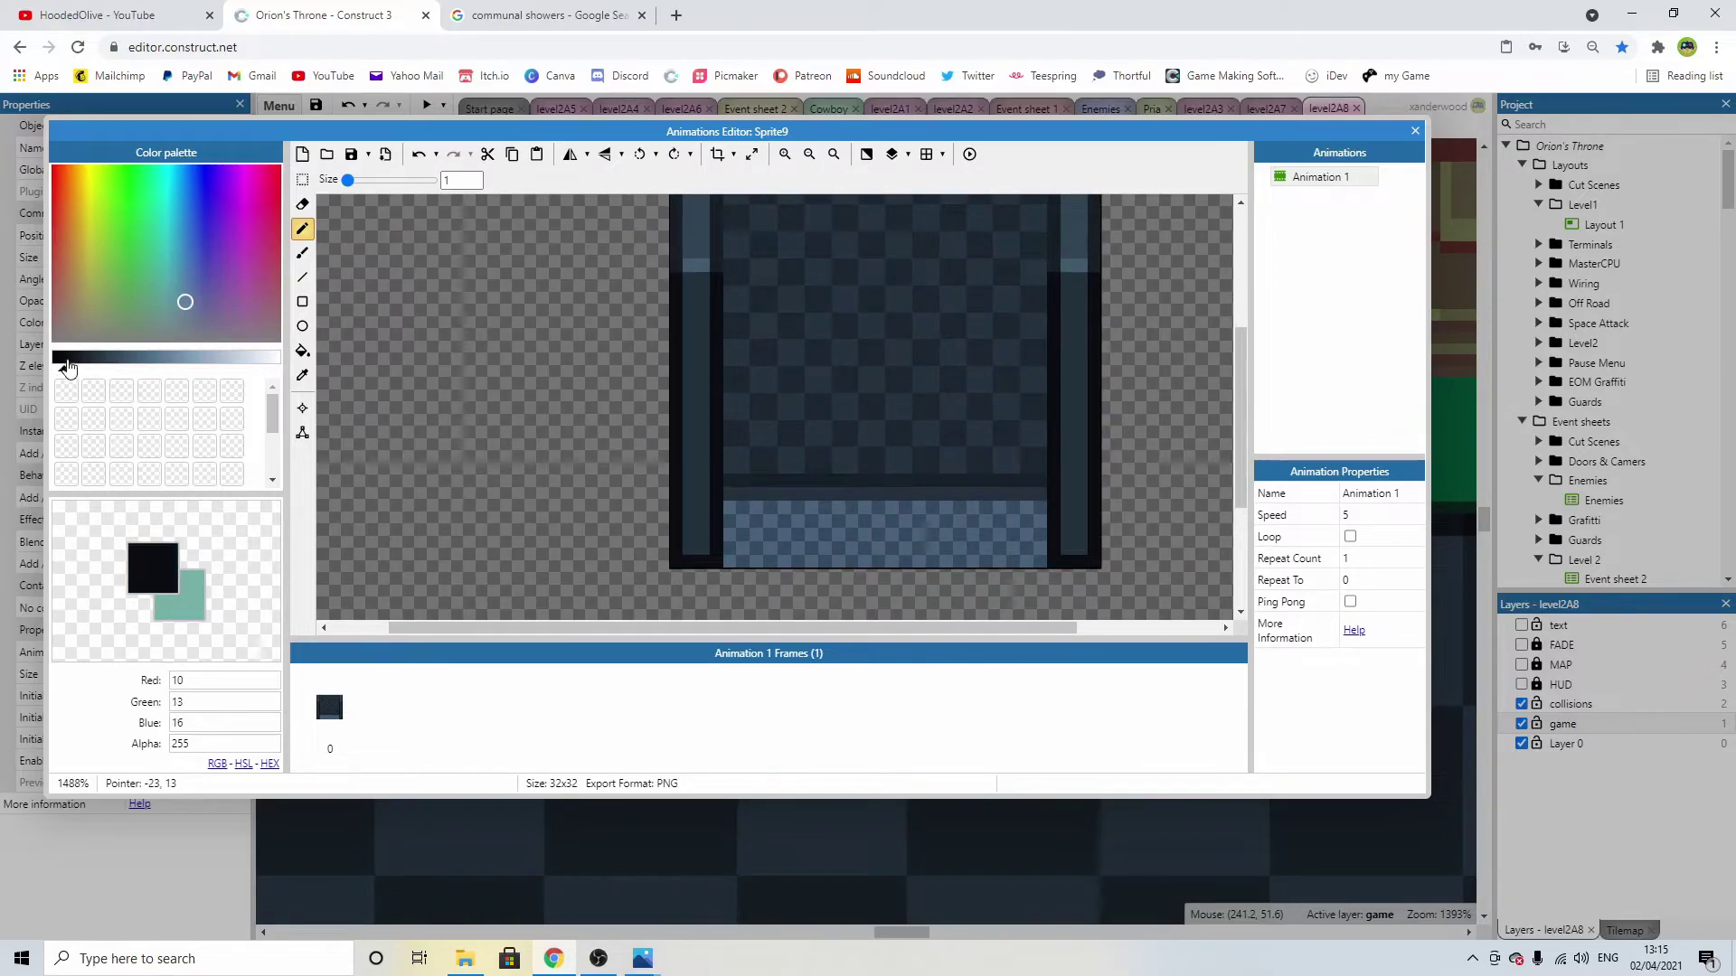
{"action": "left_click", "coordinate": [303, 351]}
{"action": "left_click", "coordinate": [714, 347]}
{"action": "left_click", "coordinate": [1056, 391]}
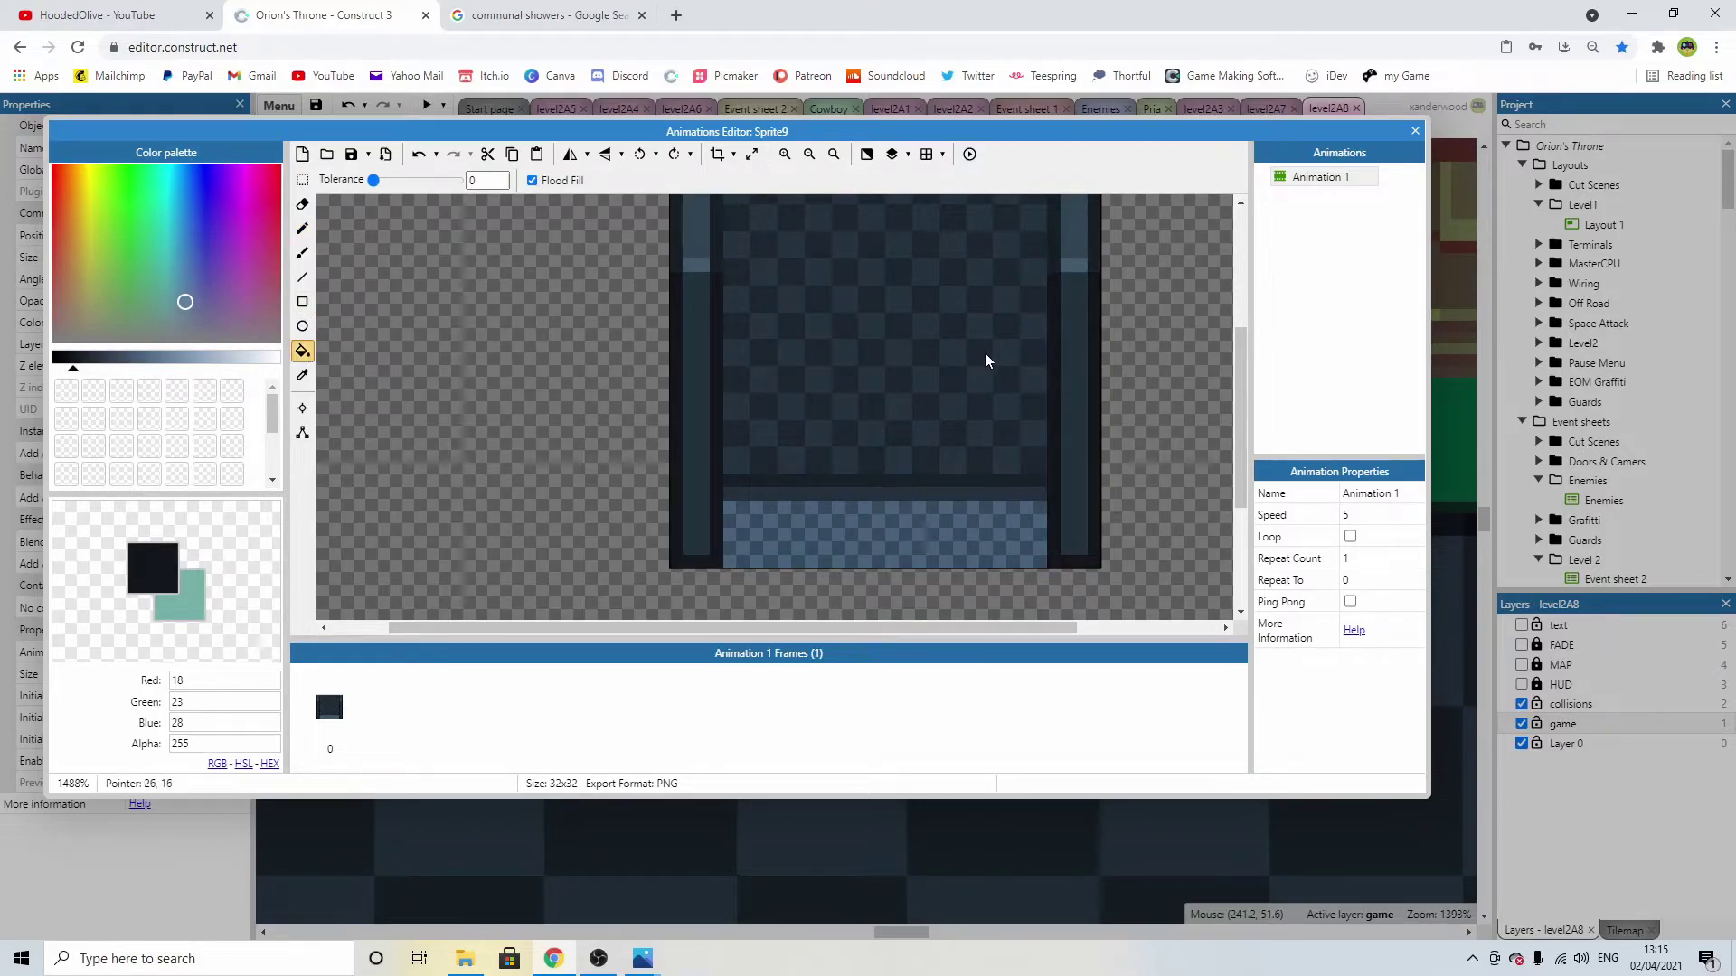
{"action": "middle_click_drag", "start_coordinate": [936, 352], "coordinate": [895, 398]}
{"action": "scroll", "coordinate": [791, 408], "scroll_direction": "down", "scroll_amount": 2}
{"action": "middle_click_drag", "start_coordinate": [775, 408], "coordinate": [763, 350]}
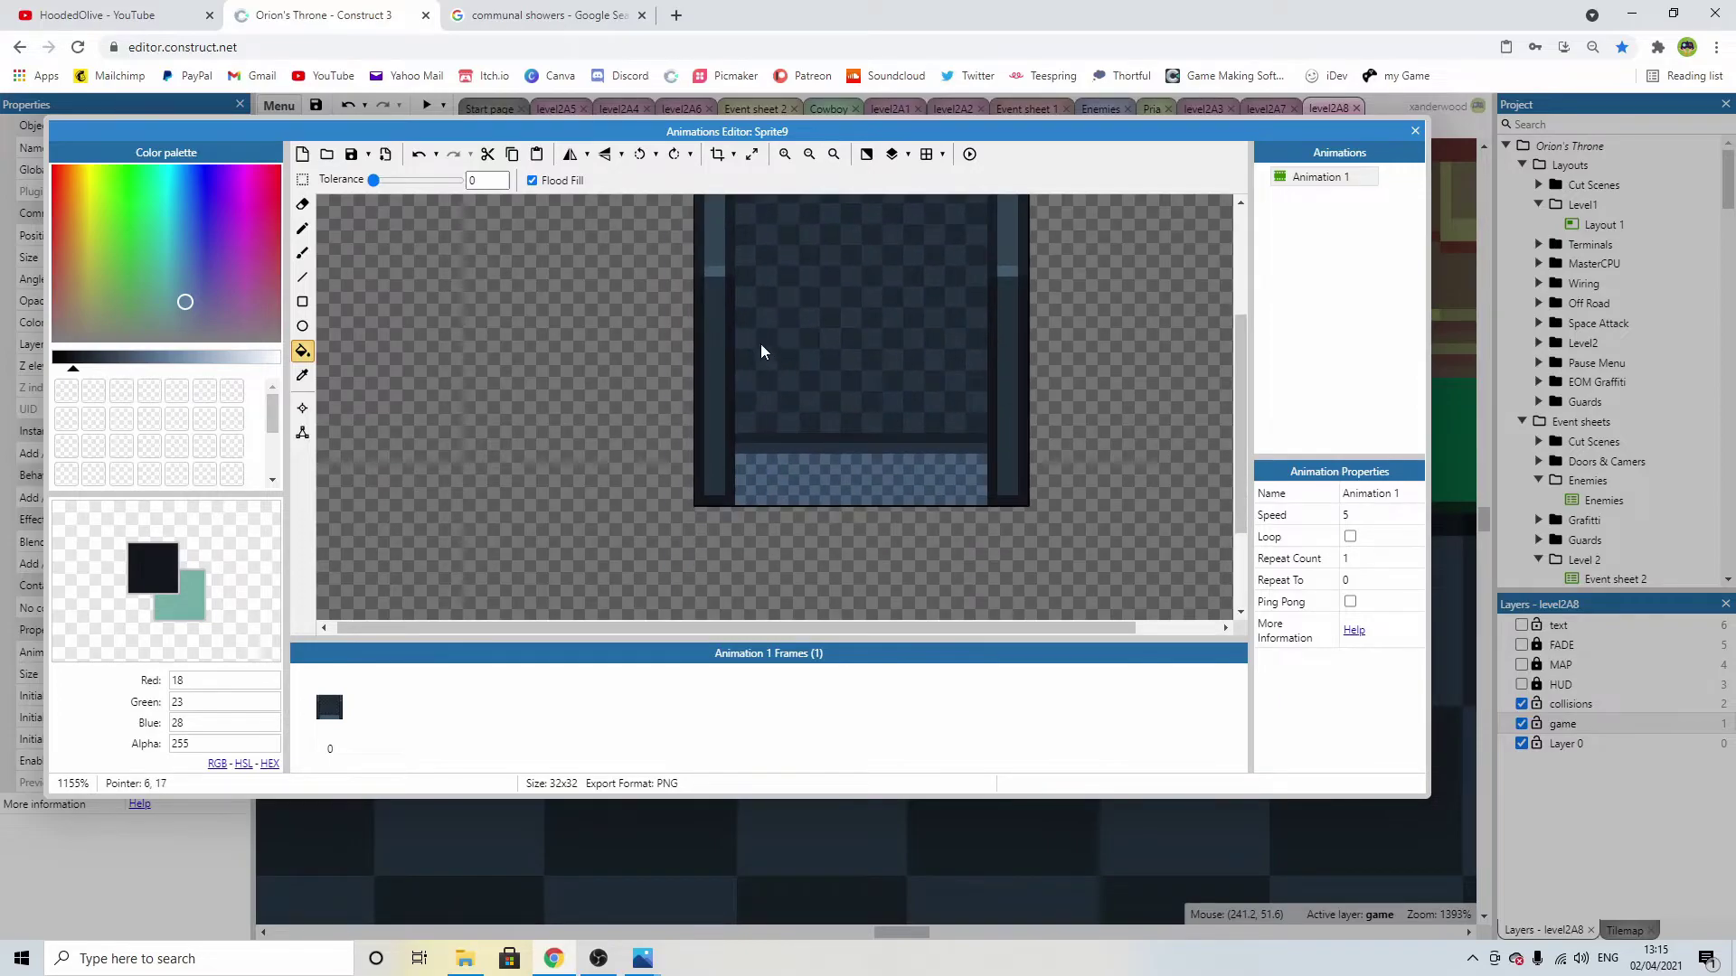
Try vertical shading lines down the left divider's inner side in RGB 26, 36, 44, then 35, 49, 60 and 32, 45, 55.
{"action": "scroll", "coordinate": [740, 326], "scroll_direction": "up", "scroll_amount": 3}
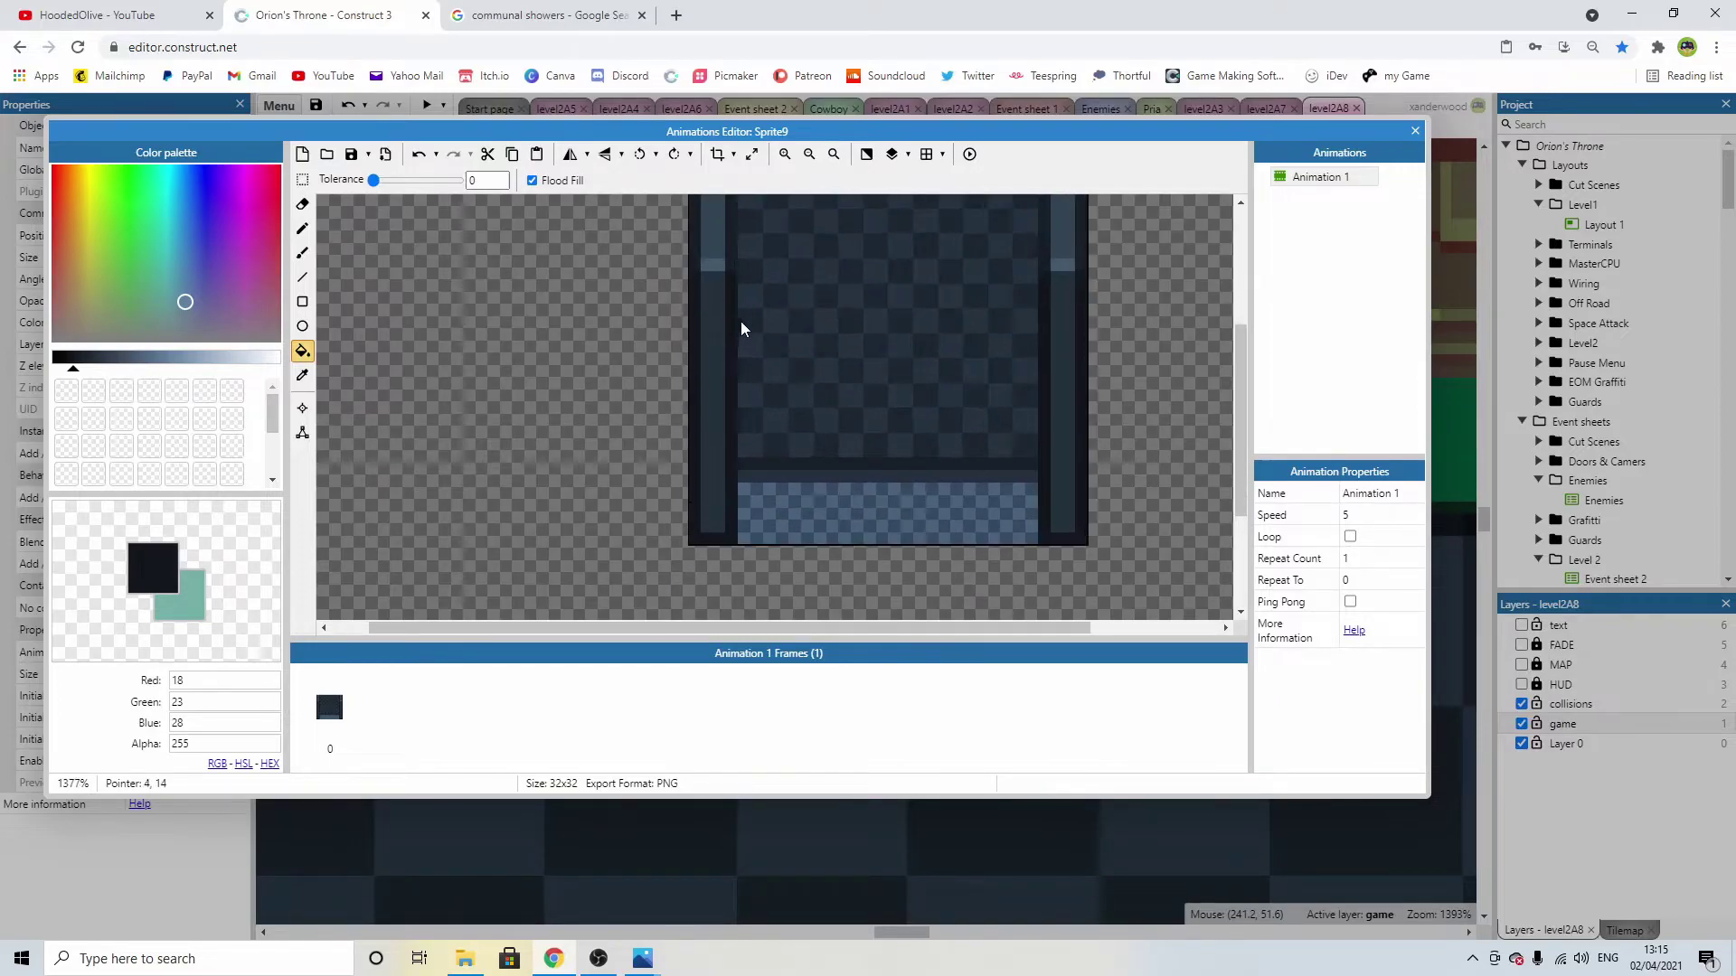
{"action": "left_click", "coordinate": [85, 359]}
{"action": "left_click", "coordinate": [302, 277]}
{"action": "left_click_drag", "start_coordinate": [718, 271], "coordinate": [719, 518]}
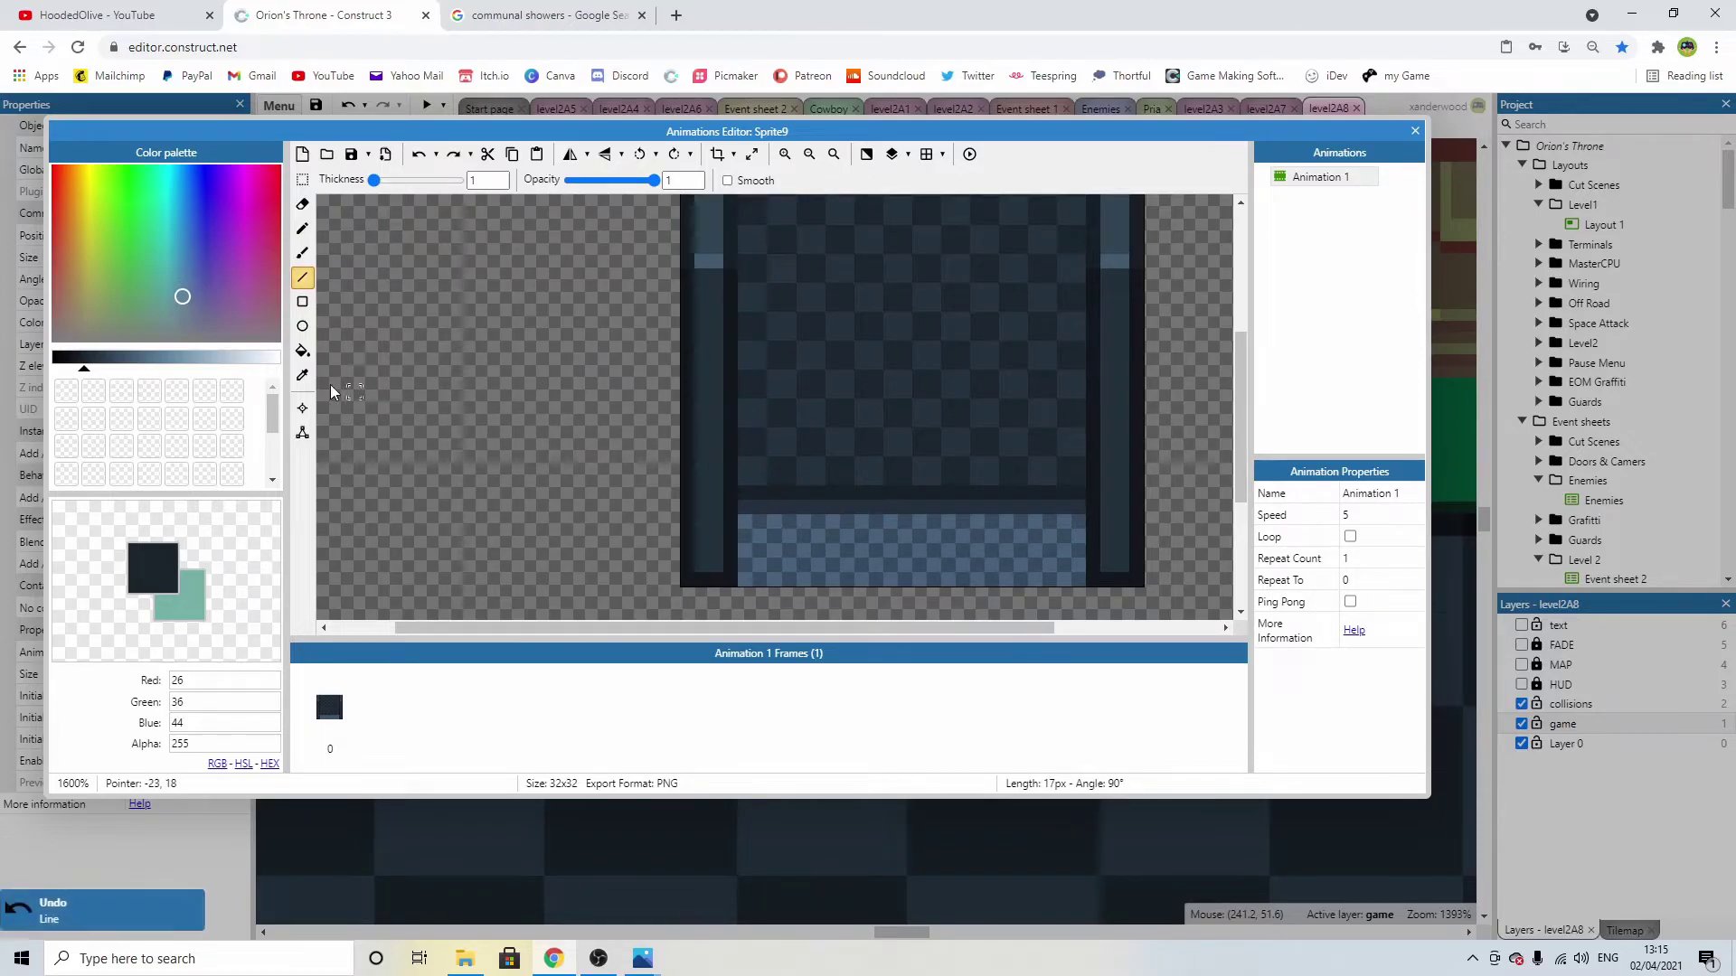
{"action": "left_click", "coordinate": [95, 358]}
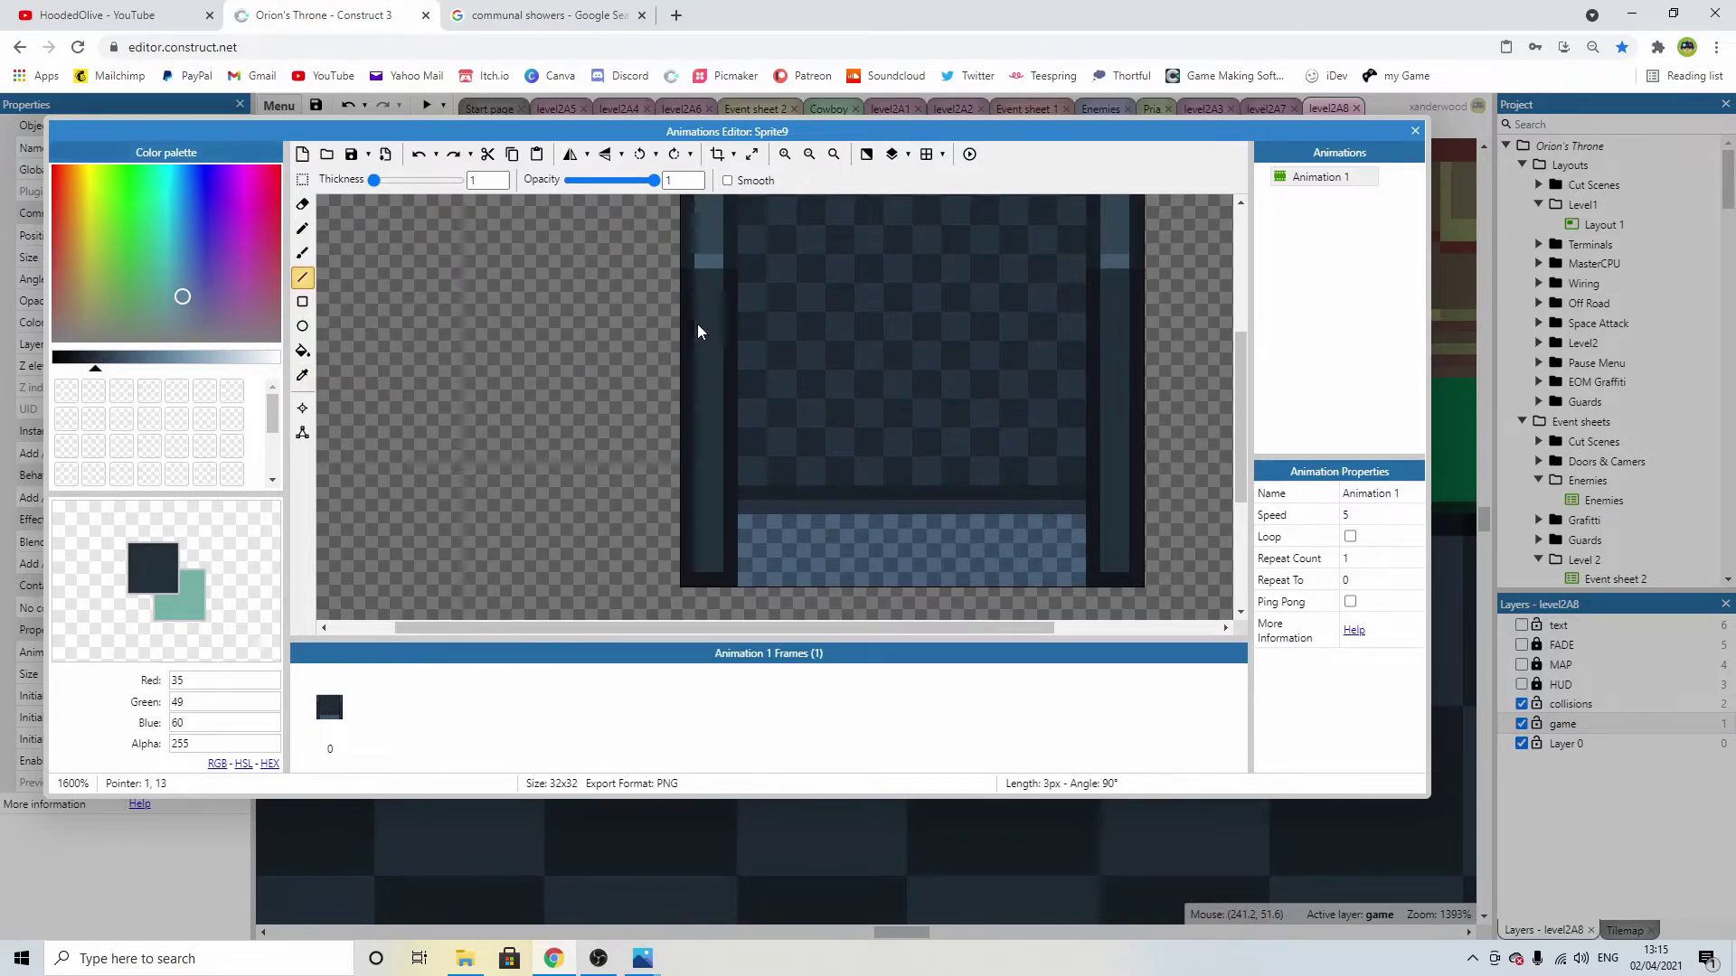
{"action": "key", "text": "ctrl+z"}
{"action": "left_click", "coordinate": [91, 359]}
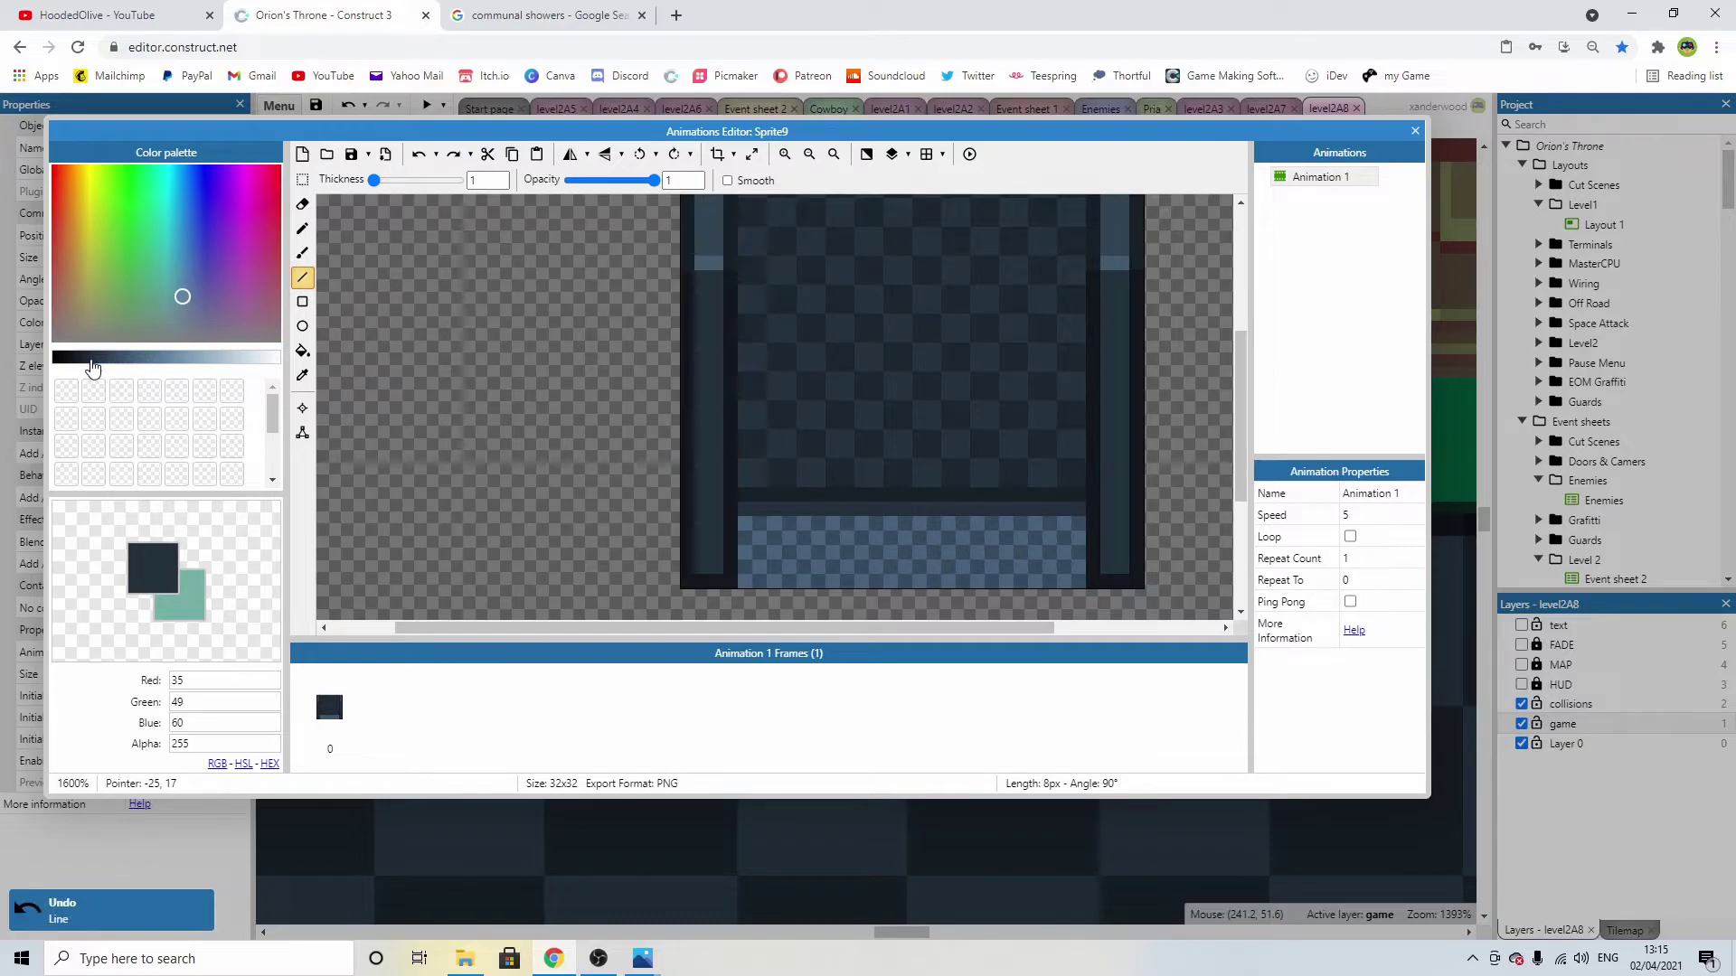
{"action": "left_click_drag", "start_coordinate": [723, 276], "coordinate": [714, 562]}
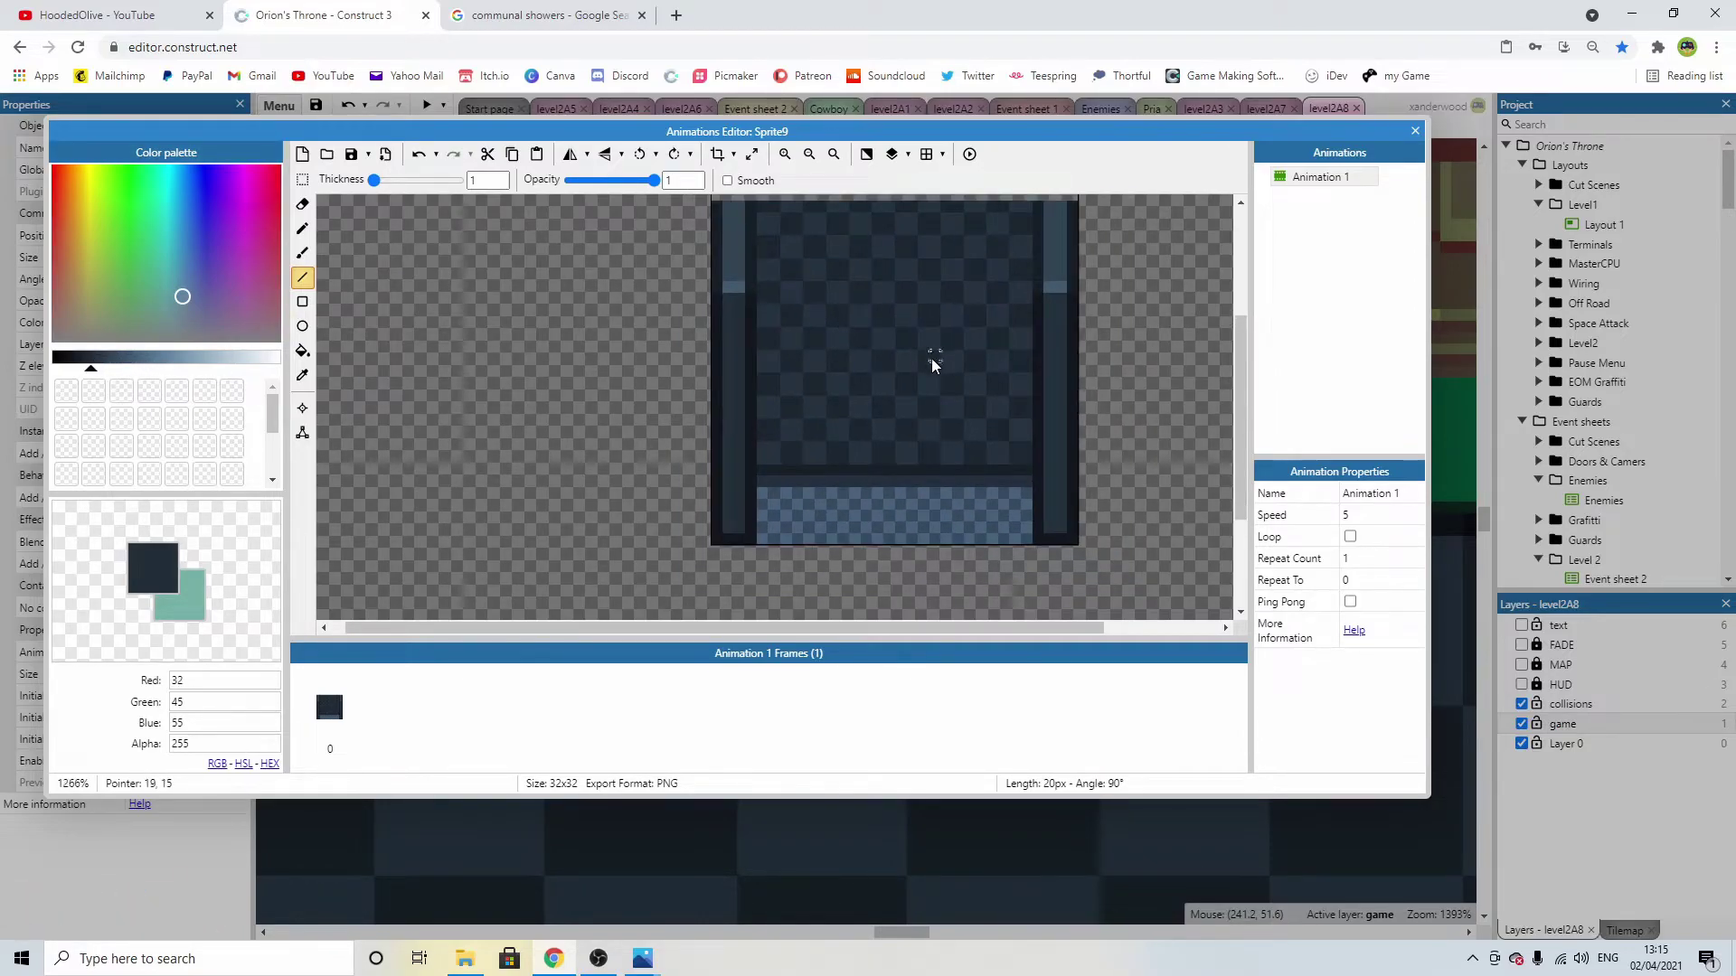
{"action": "scroll", "coordinate": [931, 356], "scroll_direction": "down", "scroll_amount": 2}
{"action": "key", "text": "ctrl+z"}
{"action": "scroll", "coordinate": [763, 356], "scroll_direction": "up", "scroll_amount": 3}
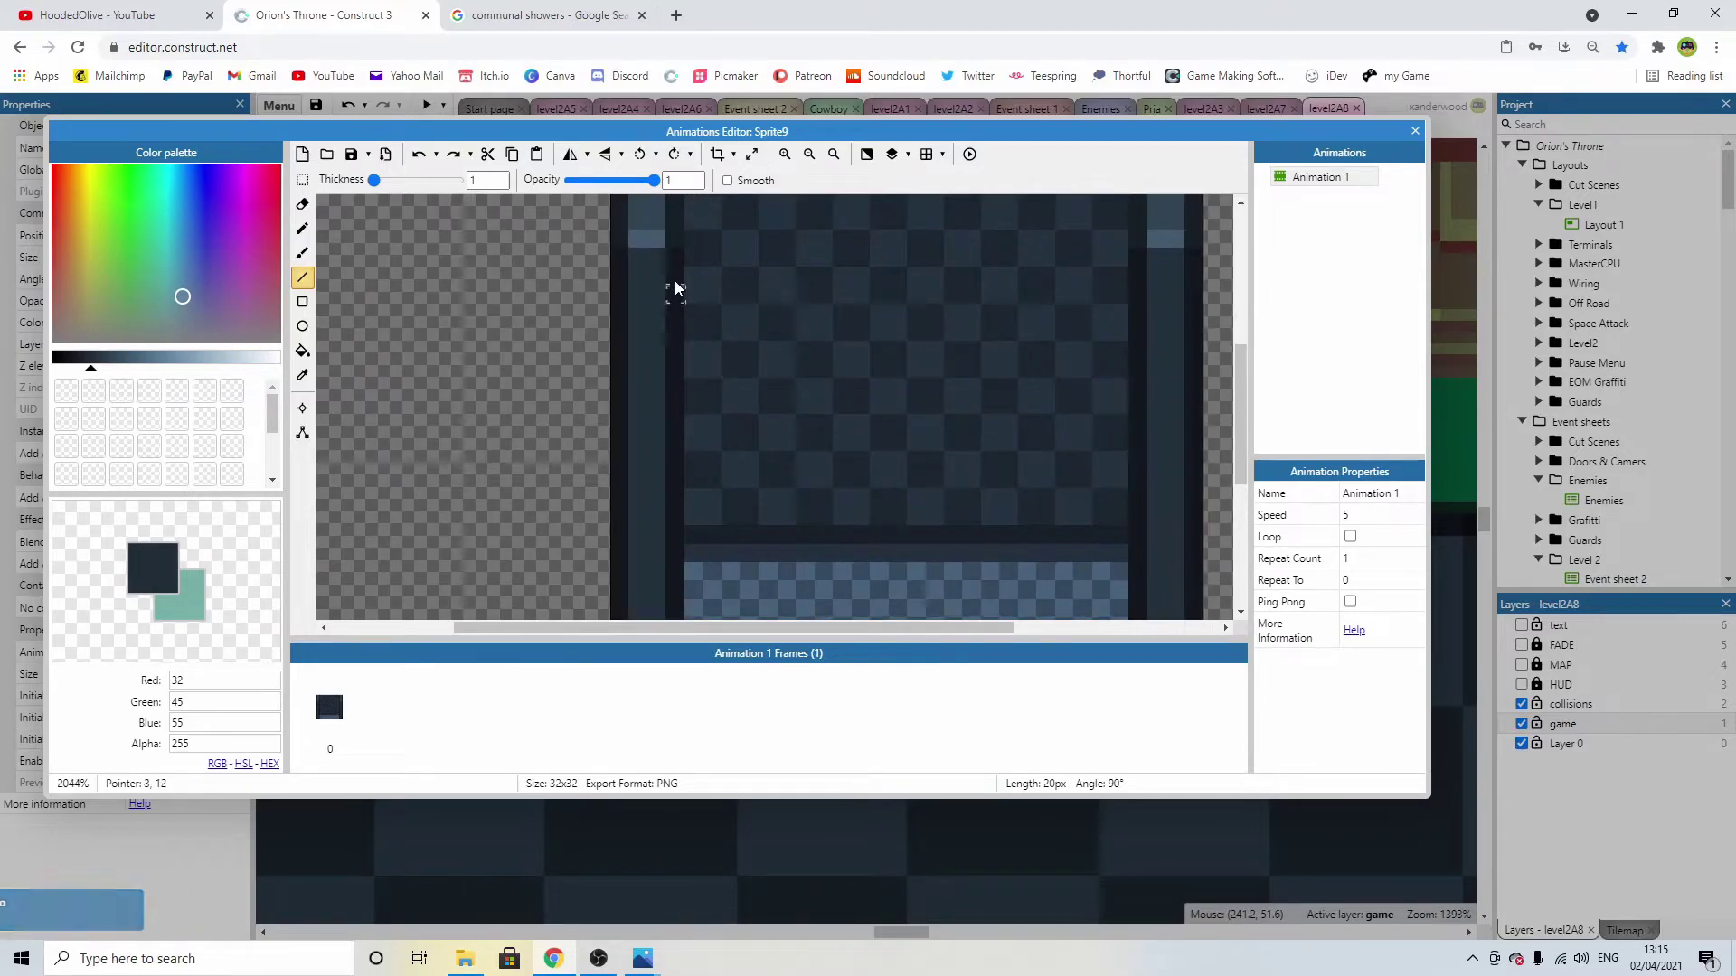
{"action": "scroll", "coordinate": [729, 326], "scroll_direction": "down", "scroll_amount": 2}
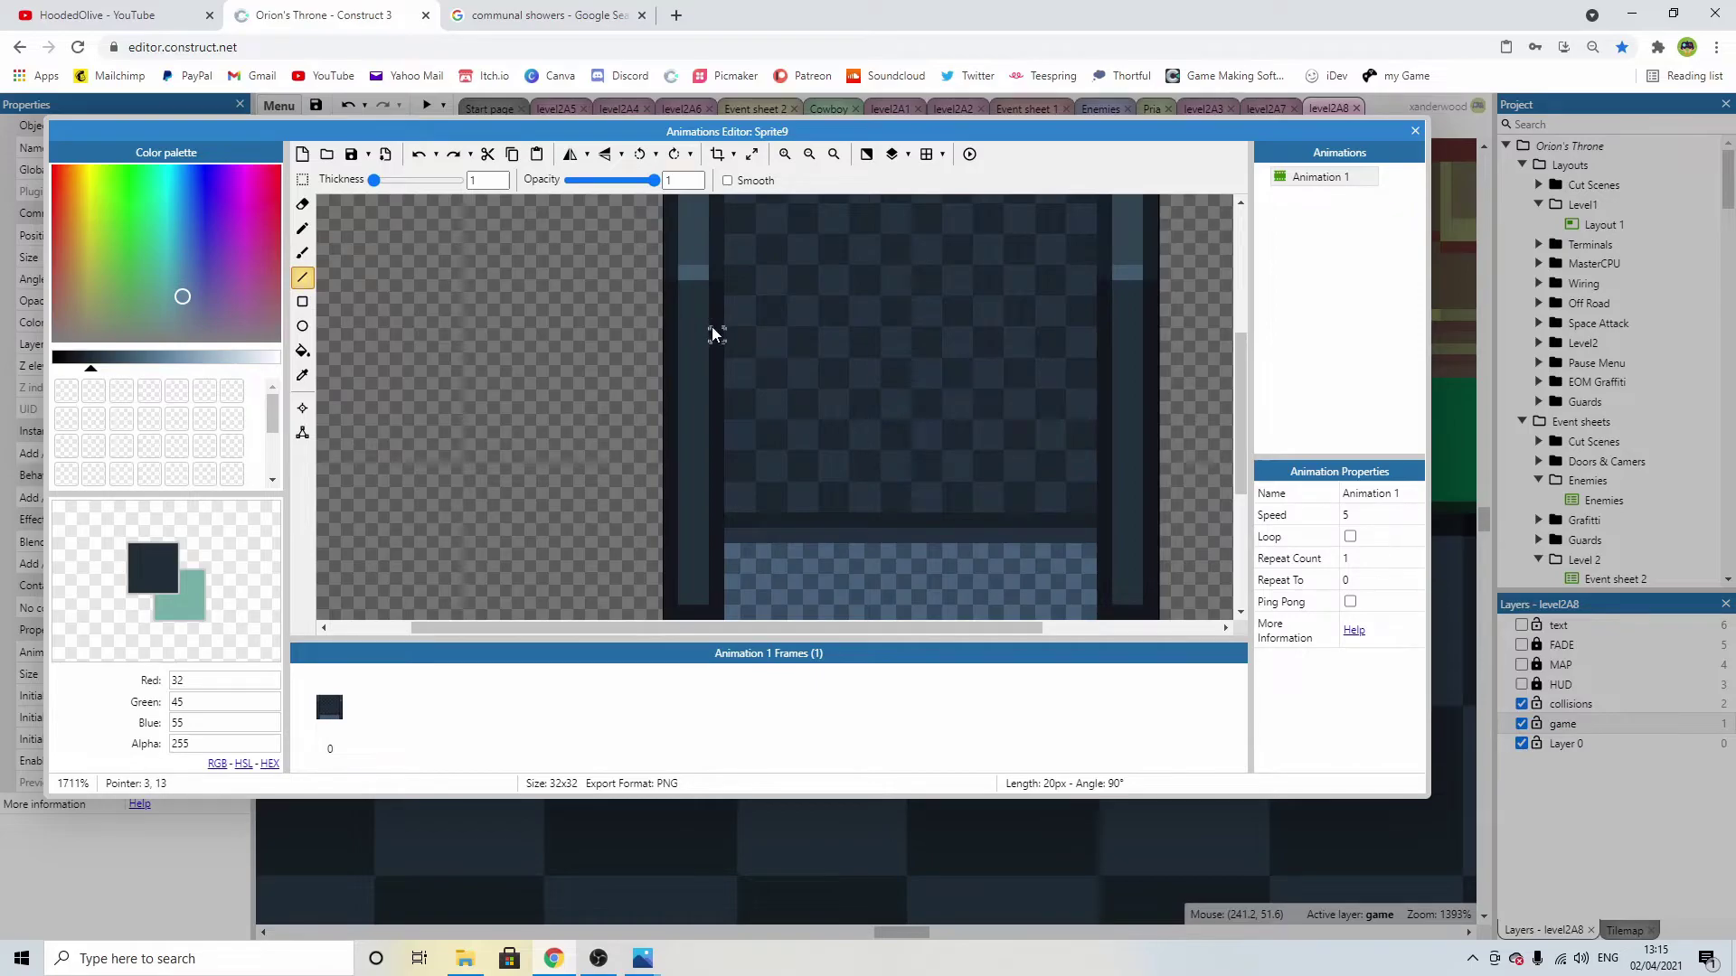
Draw a 20-pixel vertical line in RGB 27, 38, 47 down the inner side of each shower divider.
{"action": "left_click", "coordinate": [86, 358]}
{"action": "left_click_drag", "start_coordinate": [709, 295], "coordinate": [718, 600]}
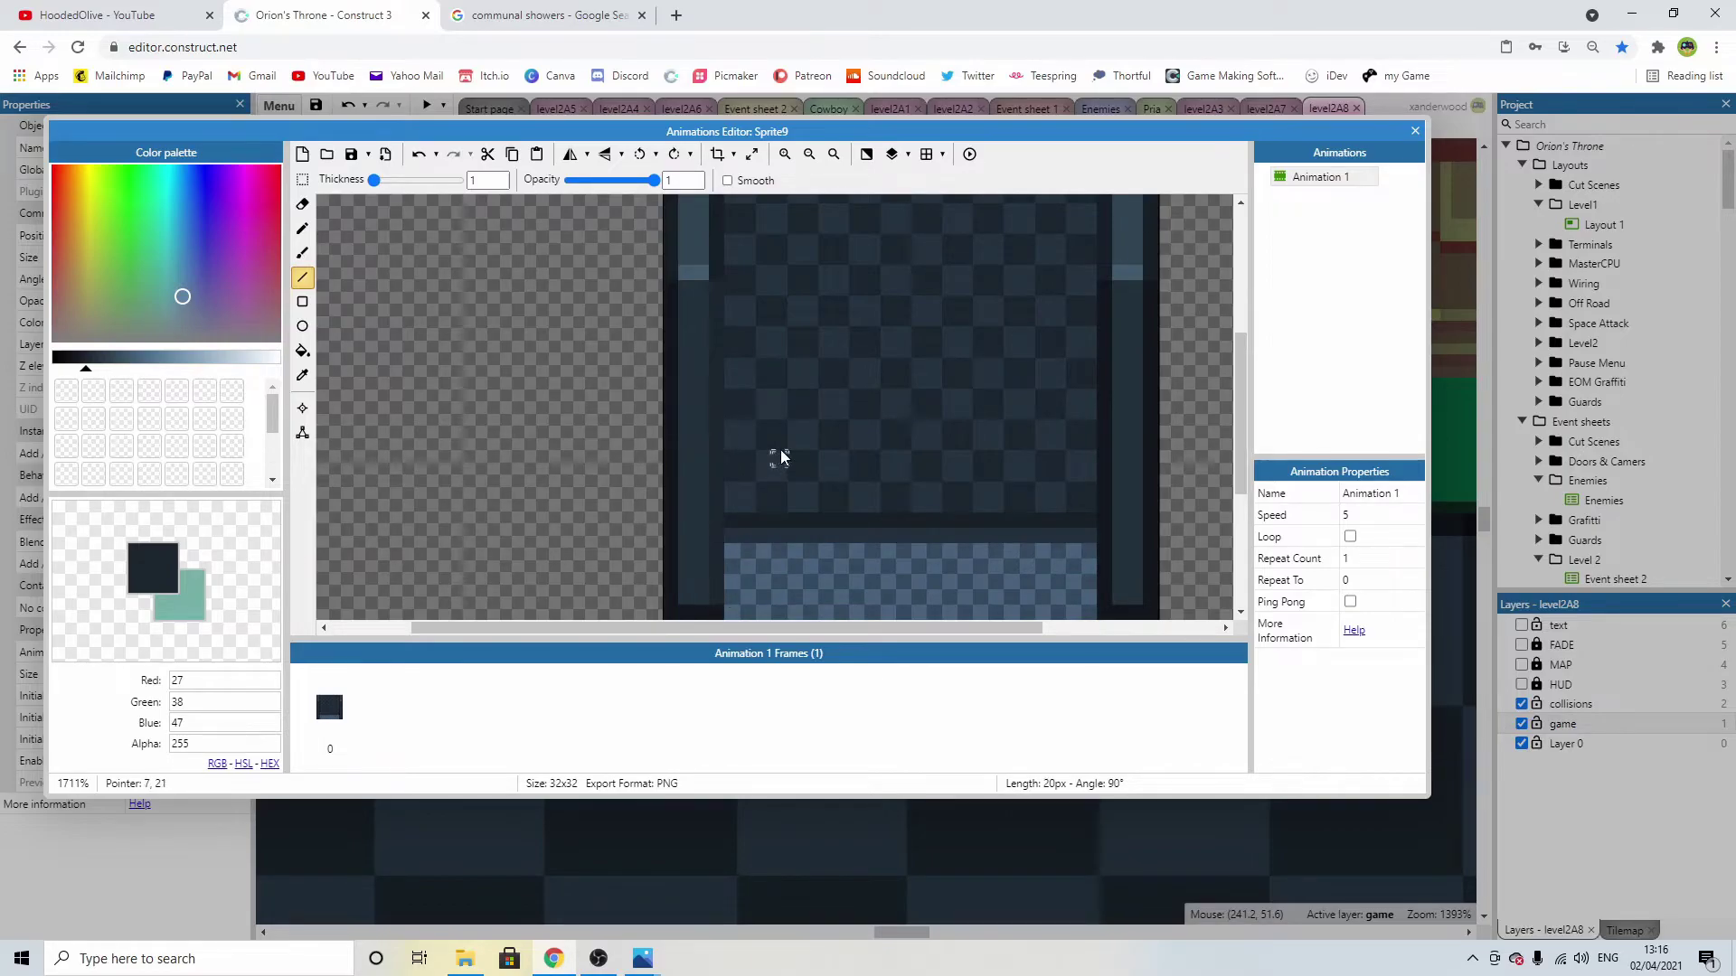
{"action": "scroll", "coordinate": [777, 451], "scroll_direction": "down", "scroll_amount": 3}
{"action": "left_click_drag", "start_coordinate": [904, 291], "coordinate": [906, 501]}
{"action": "scroll", "coordinate": [925, 378], "scroll_direction": "down", "scroll_amount": 1}
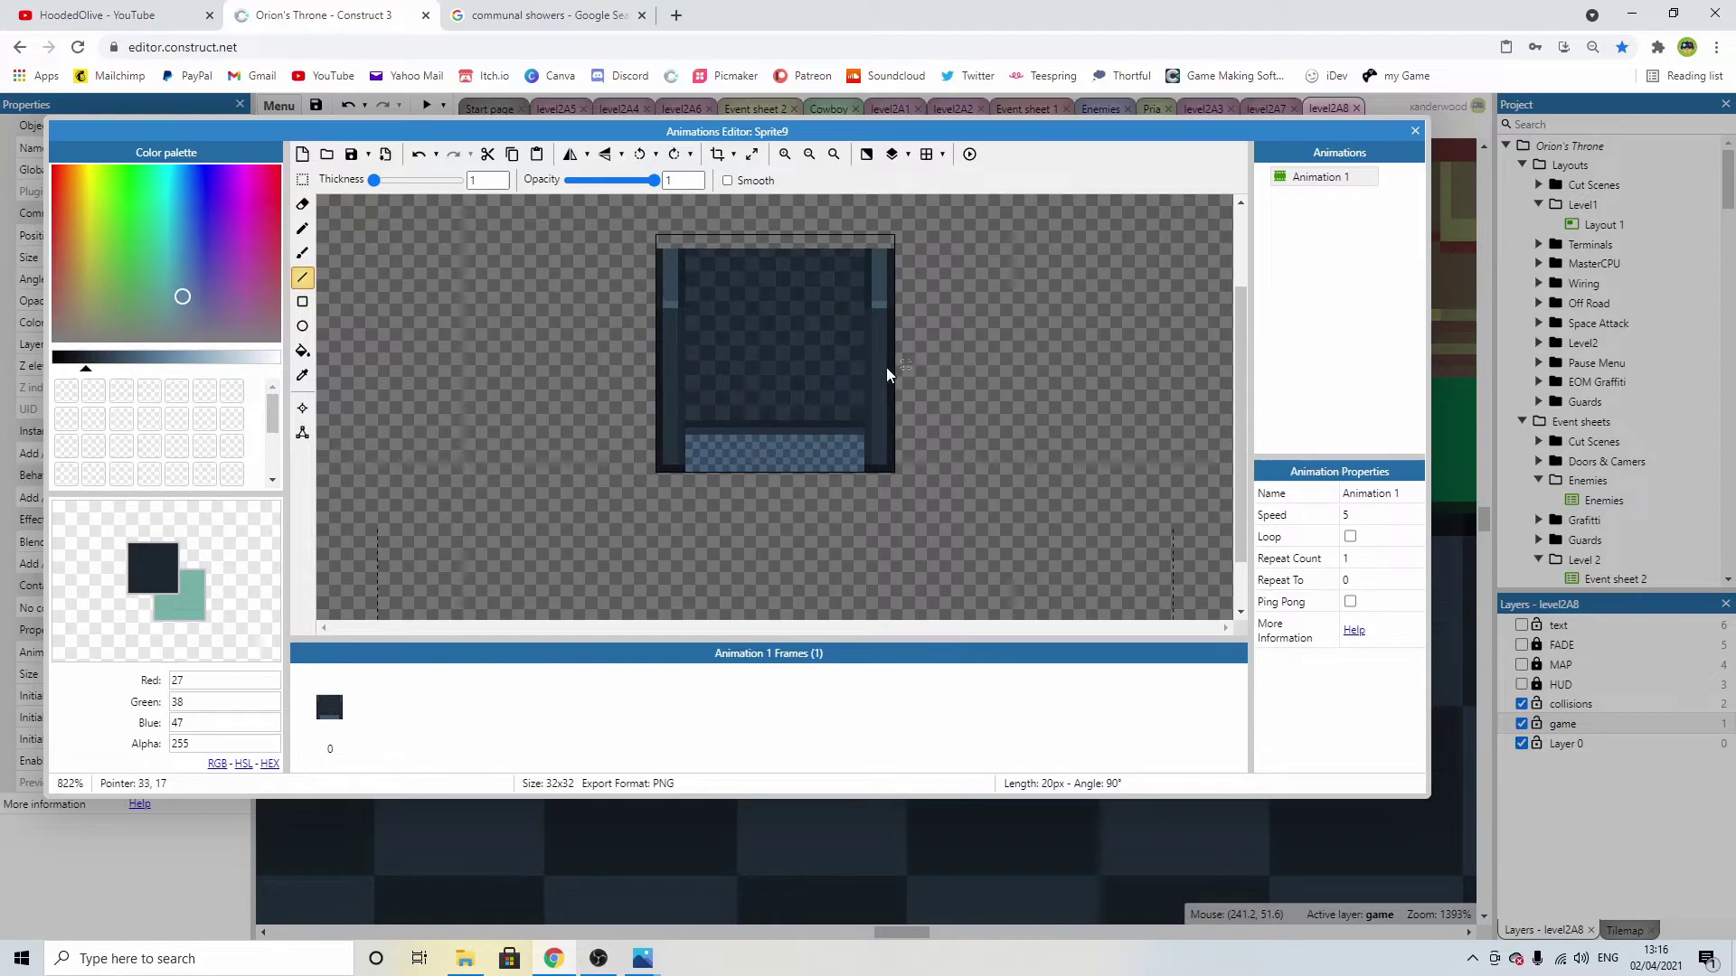
Shade the tiled wall beside the left divider with two 22-pixel vertical lines in RGB 10, 13, 16 at alpha 150.
{"action": "scroll", "coordinate": [721, 371], "scroll_direction": "up", "scroll_amount": 1}
{"action": "scroll", "coordinate": [718, 334], "scroll_direction": "up", "scroll_amount": 2}
{"action": "scroll", "coordinate": [708, 362], "scroll_direction": "down", "scroll_amount": 2}
{"action": "scroll", "coordinate": [772, 298], "scroll_direction": "up", "scroll_amount": 3}
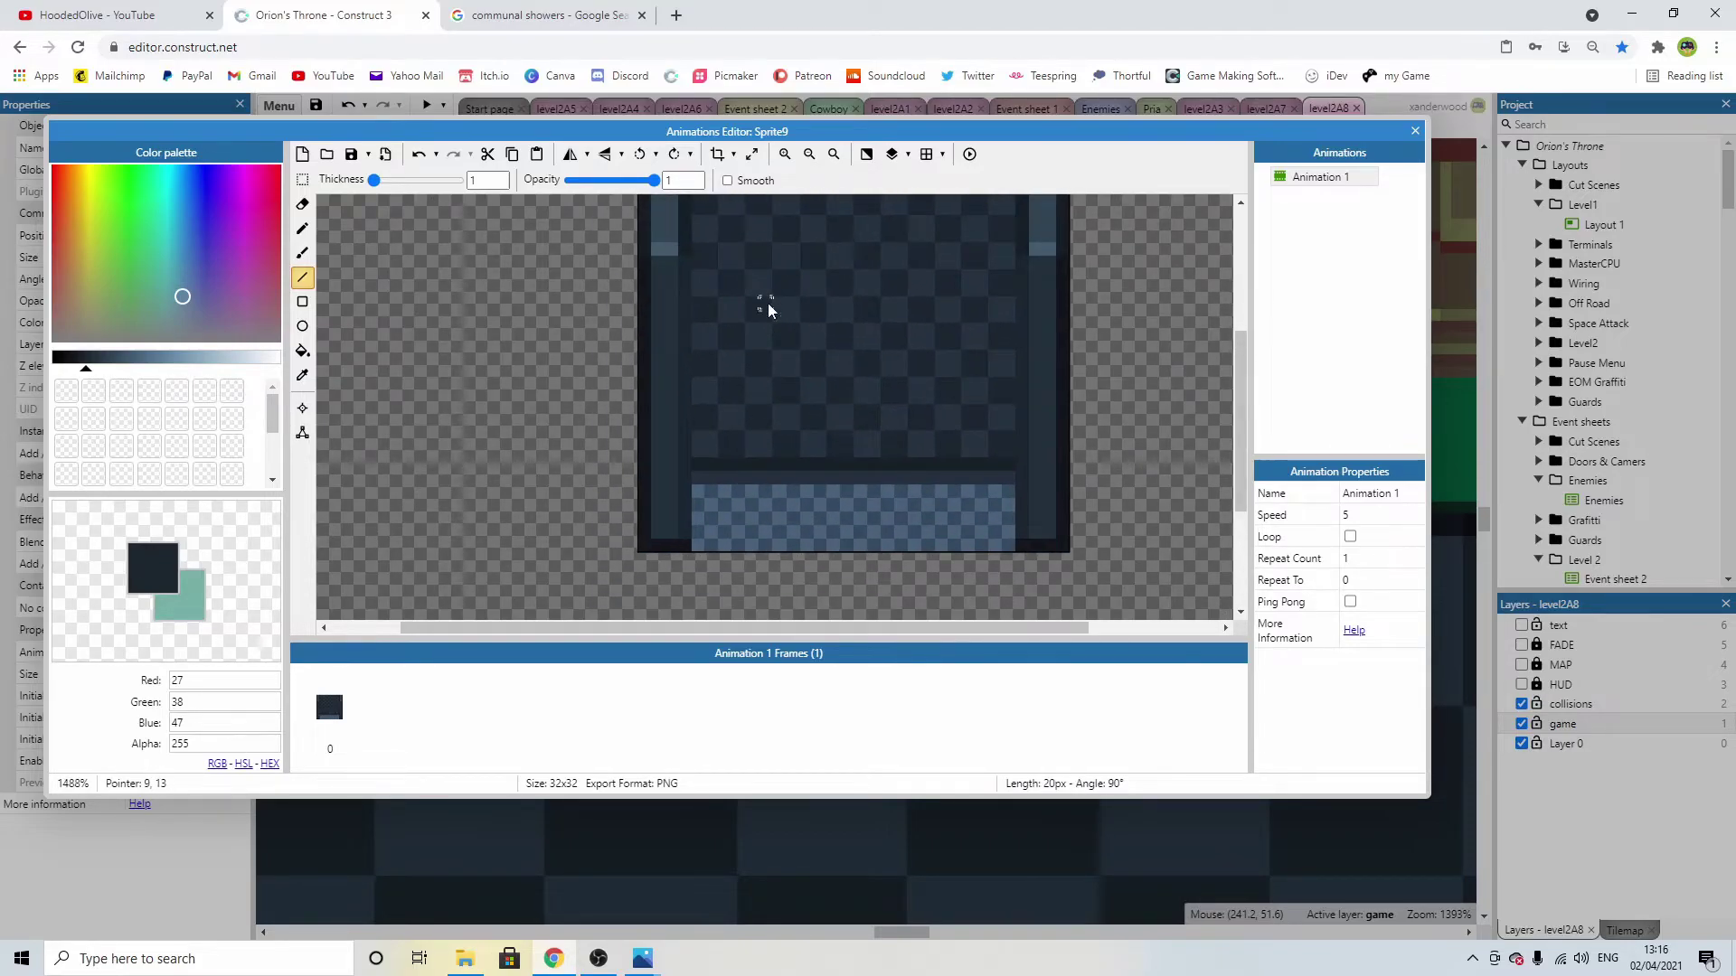
{"action": "scroll", "coordinate": [751, 344], "scroll_direction": "down", "scroll_amount": 1}
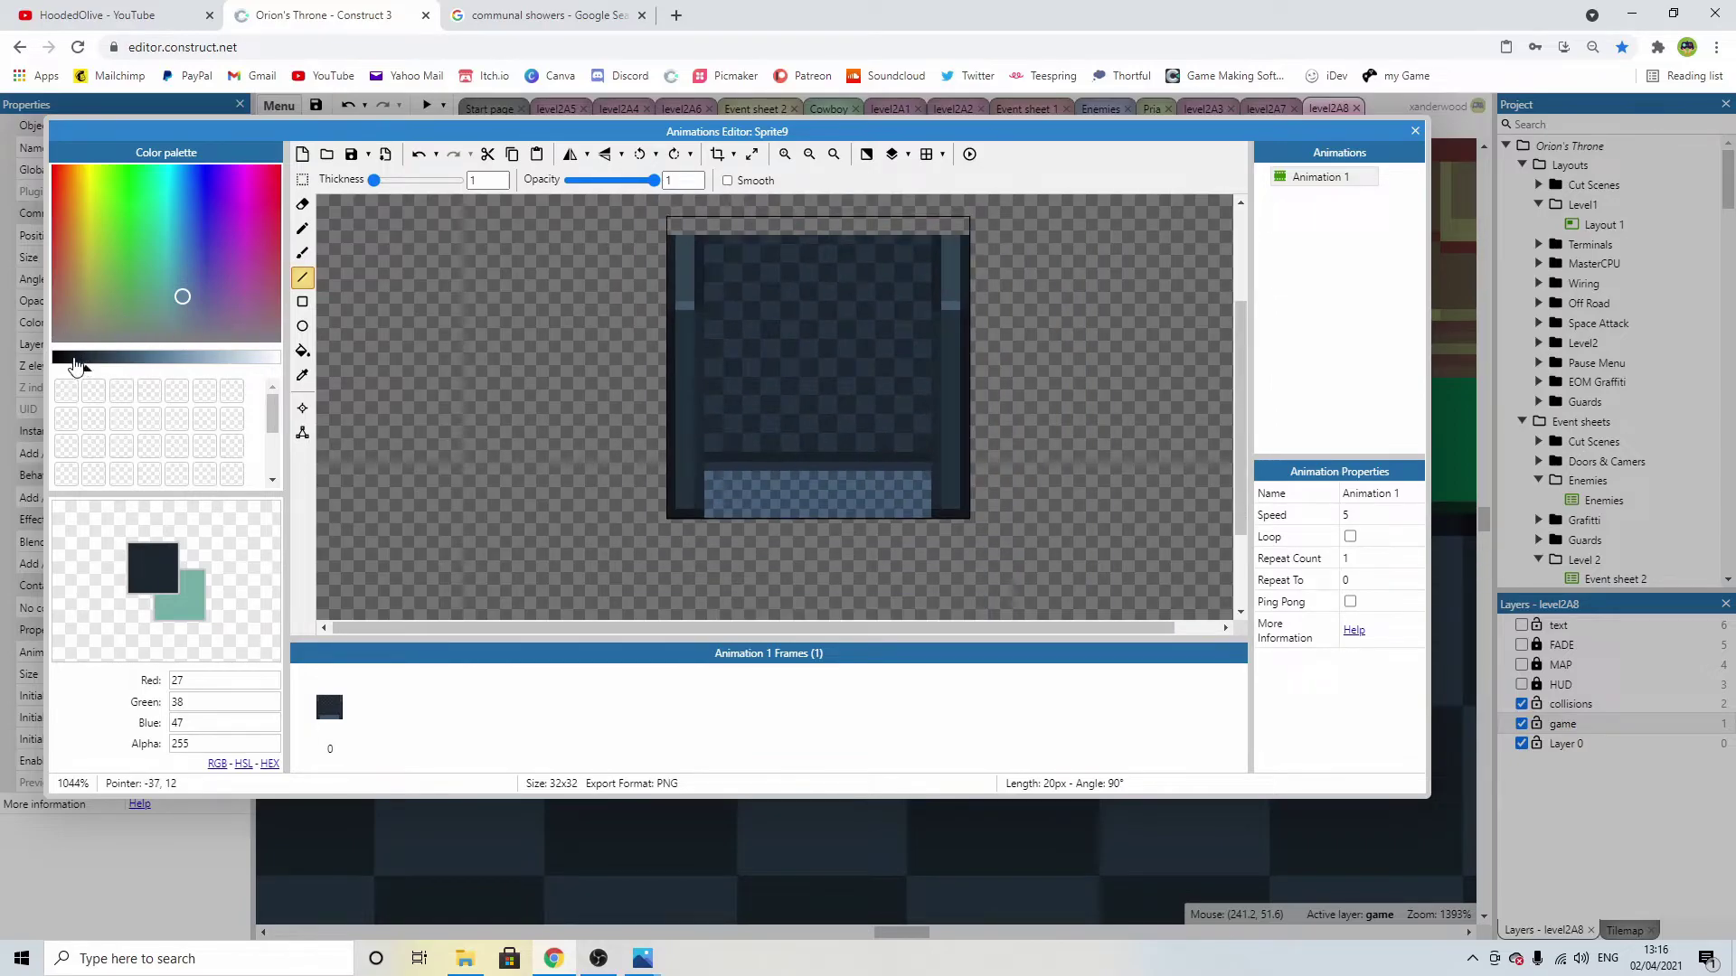
{"action": "left_click", "coordinate": [64, 359]}
{"action": "left_click", "coordinate": [197, 741]}
{"action": "type", "text": "150"}
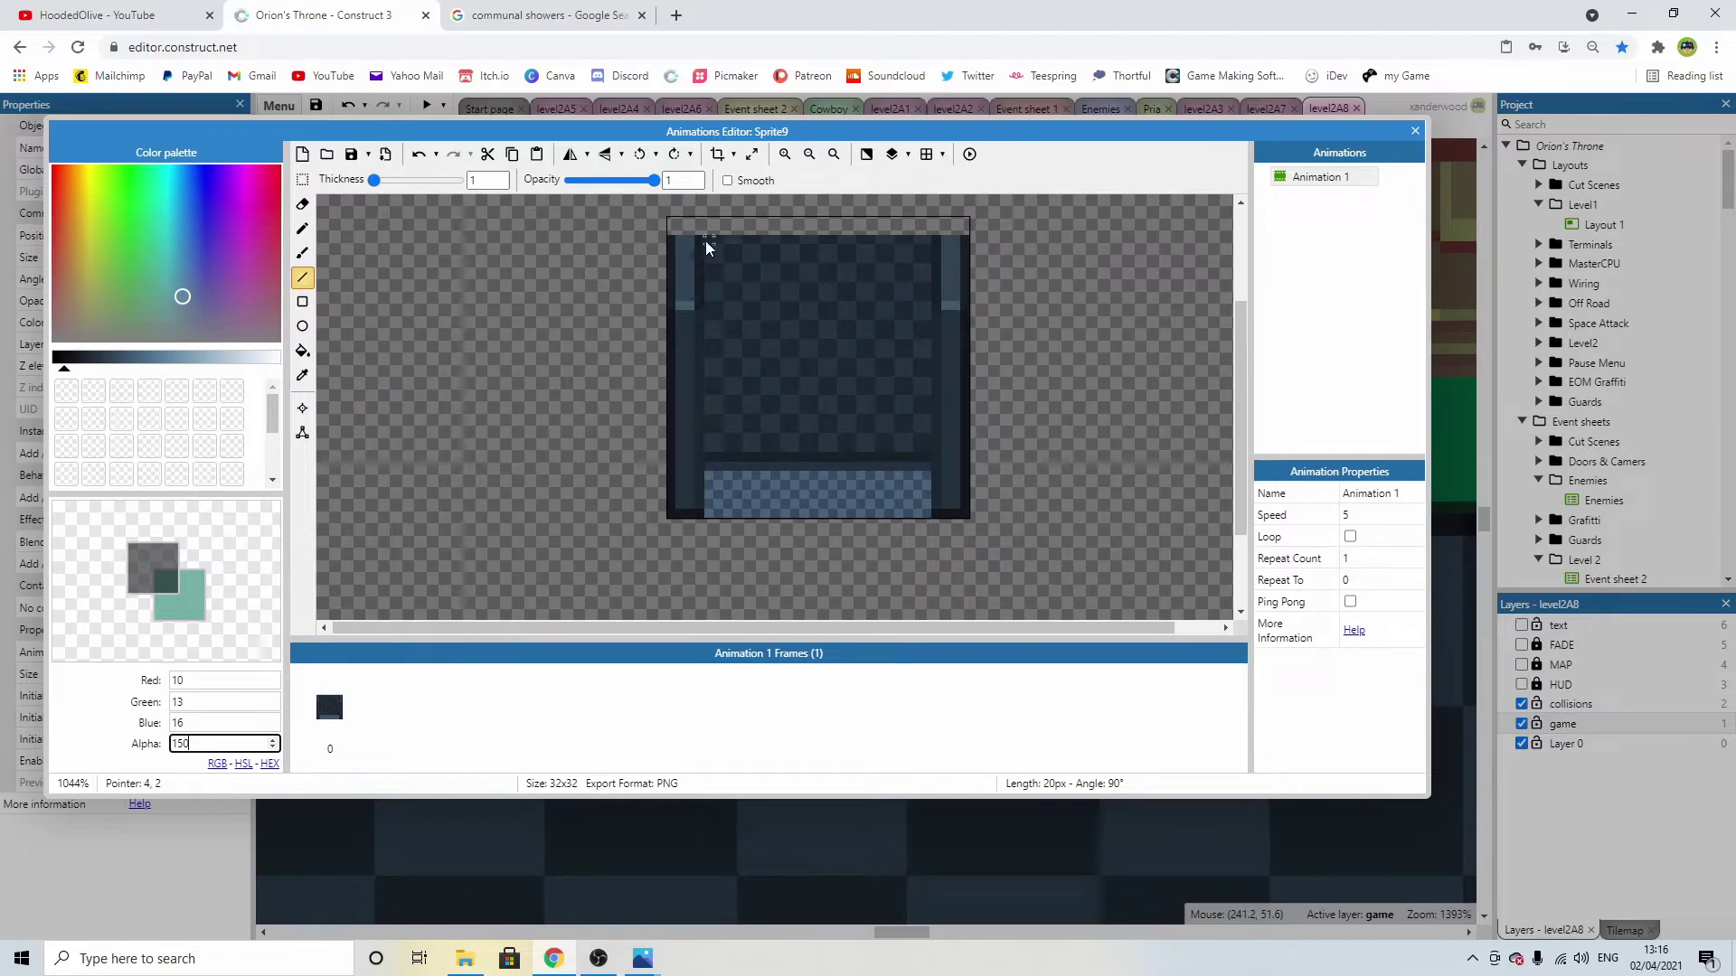
{"action": "left_click_drag", "start_coordinate": [706, 242], "coordinate": [715, 450]}
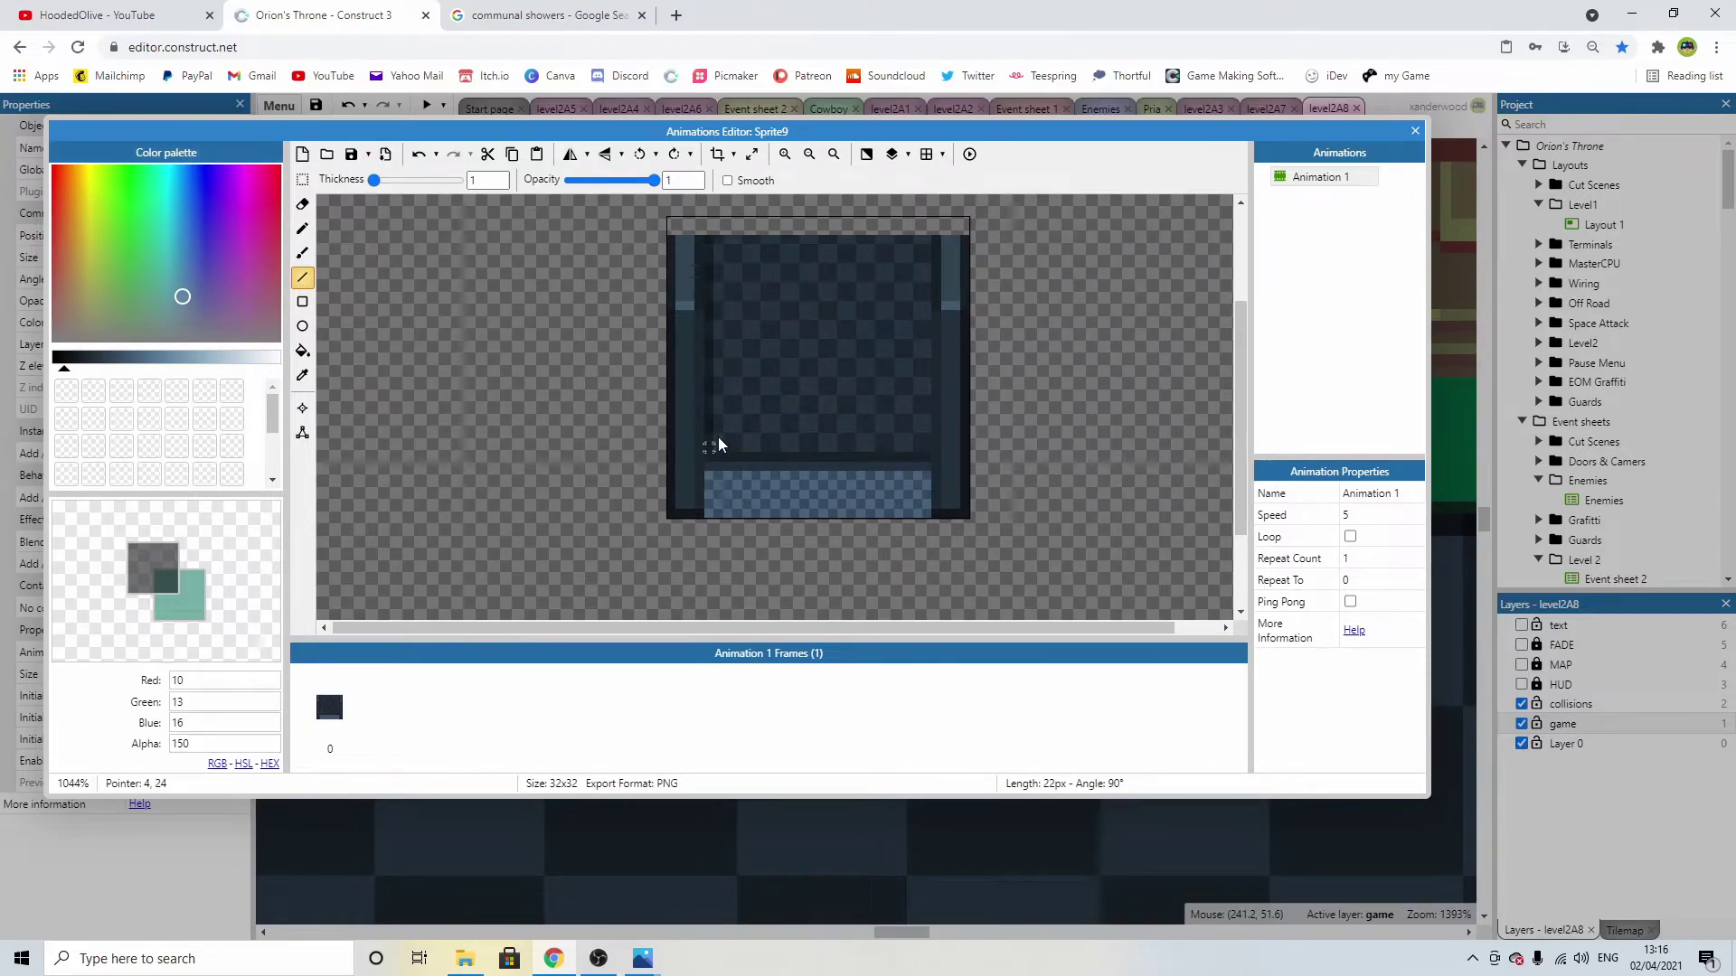
{"action": "left_click_drag", "start_coordinate": [718, 246], "coordinate": [719, 451]}
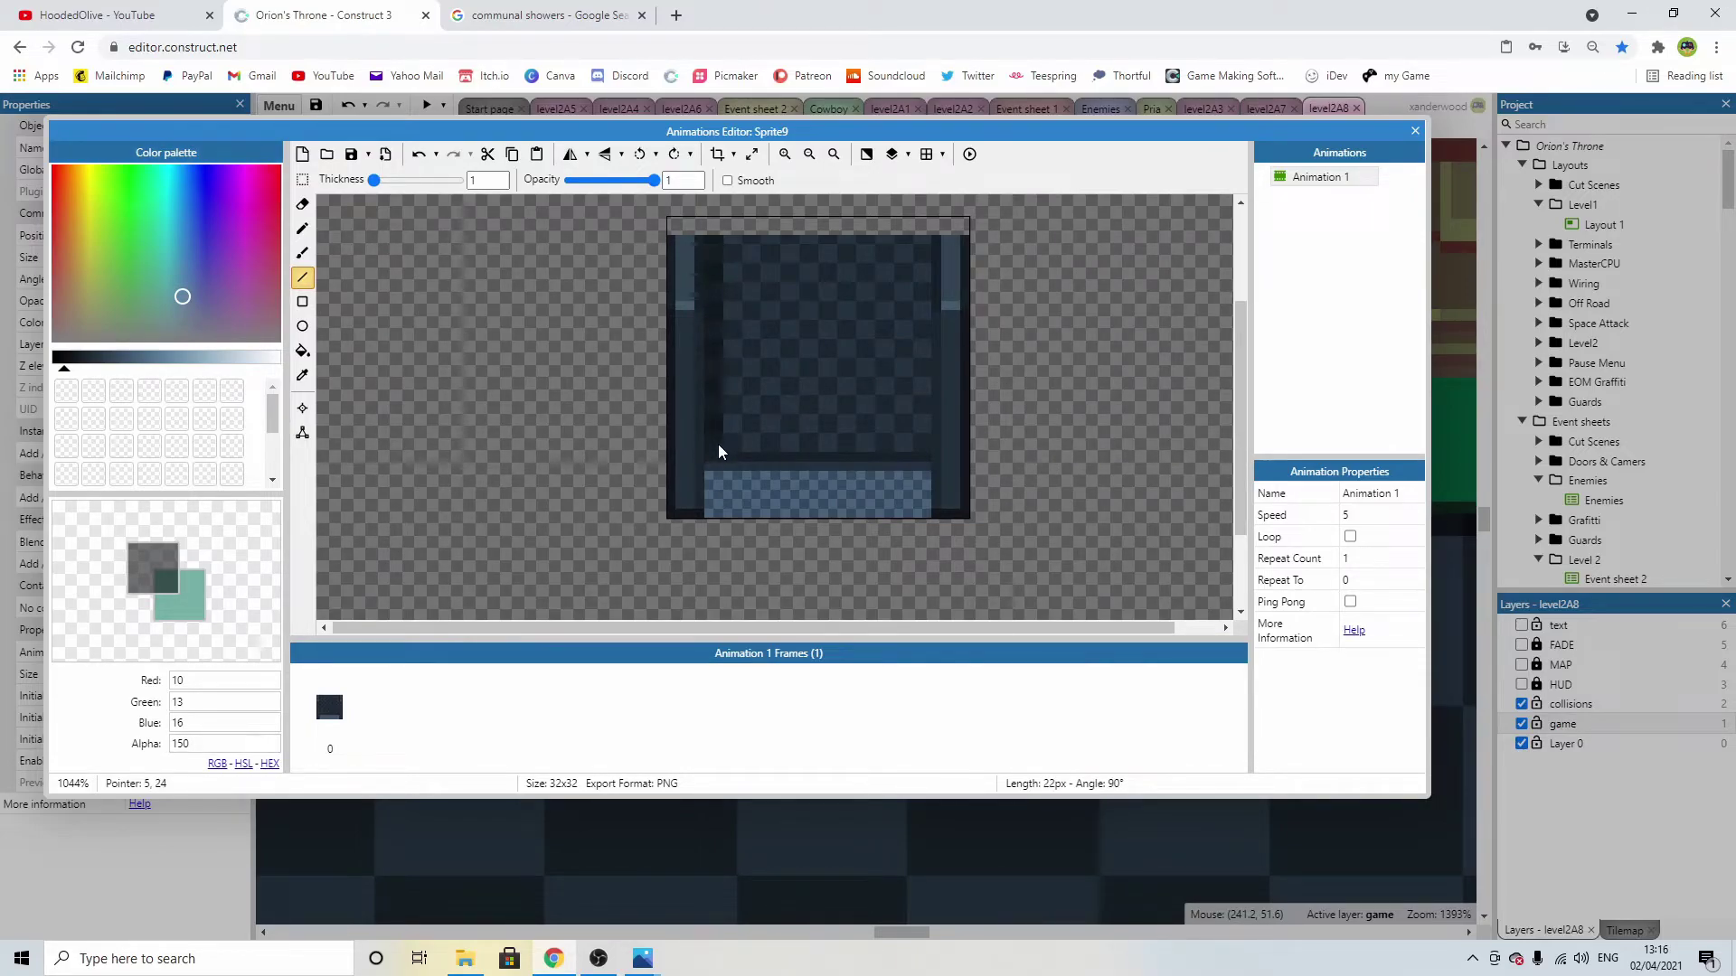
Shade the tiled wall beside the right divider and the floor beside both dividers with vertical lines in RGB 10, 13, 16 at alpha 150.
{"action": "mouse_move", "coordinate": [927, 240]}
{"action": "left_mouse_down"}
{"action": "mouse_move", "coordinate": [925, 440]}
{"action": "mouse_move", "coordinate": [917, 242]}
{"action": "left_mouse_up"}
{"action": "mouse_move", "coordinate": [713, 459]}
{"action": "left_mouse_down"}
{"action": "mouse_move", "coordinate": [710, 512]}
{"action": "mouse_move", "coordinate": [719, 461]}
{"action": "left_mouse_up"}
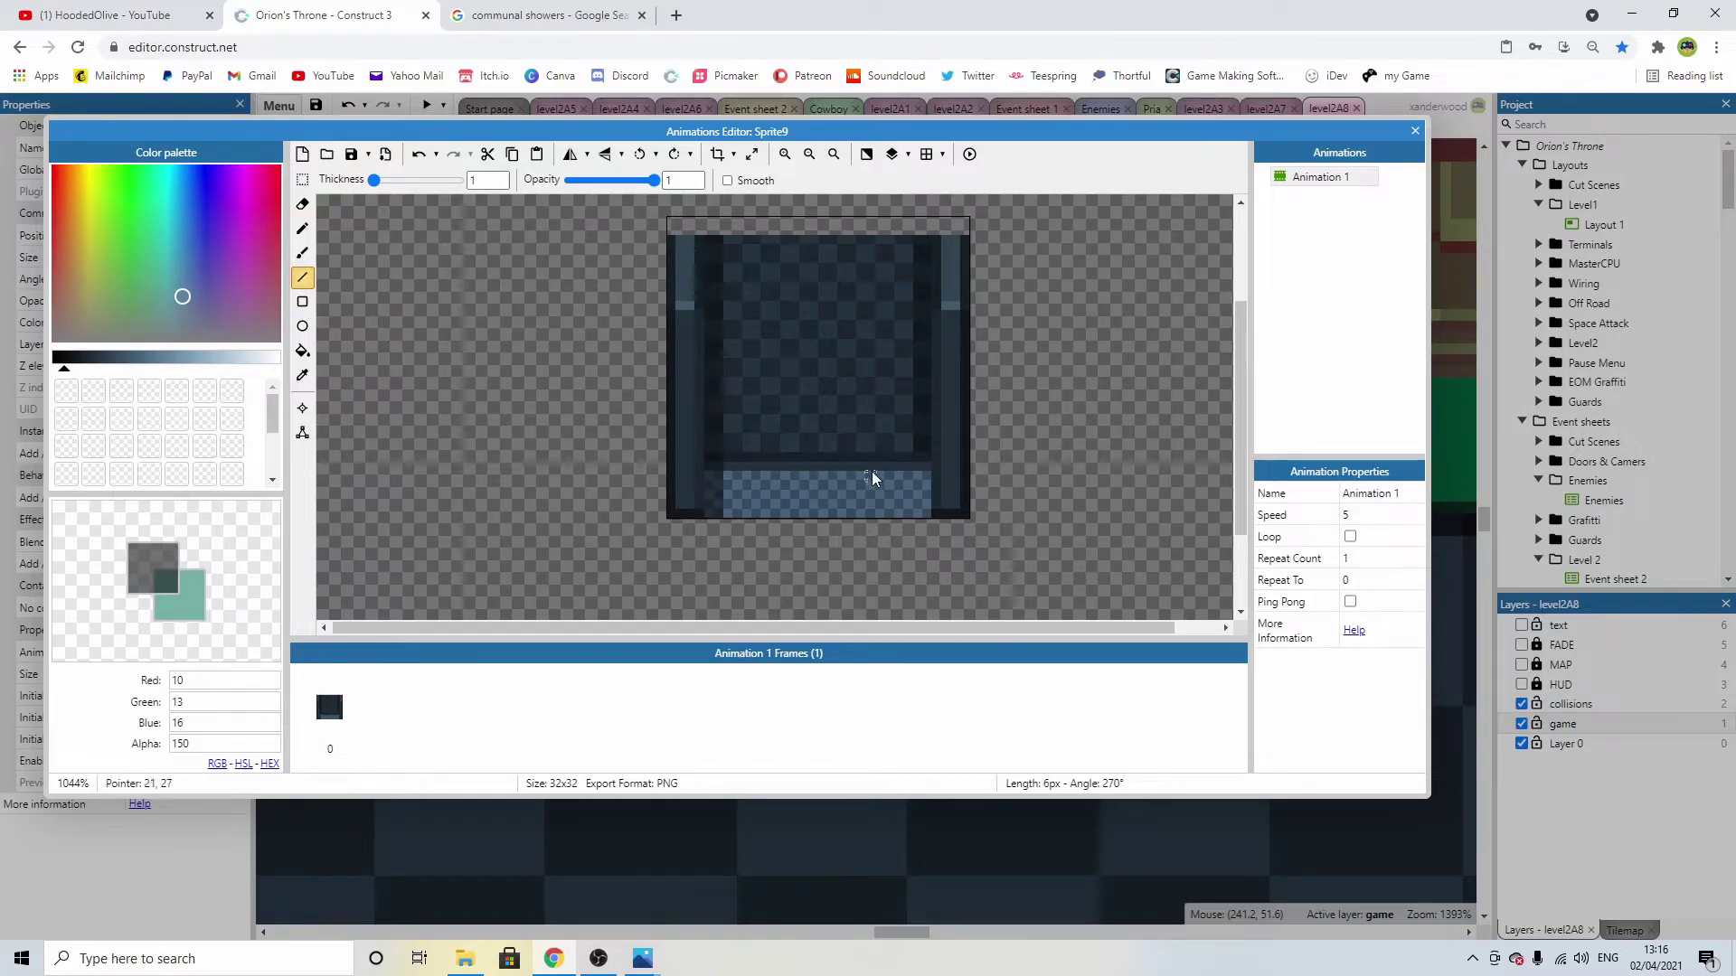
{"action": "left_click_drag", "start_coordinate": [924, 465], "coordinate": [924, 503]}
{"action": "left_click", "coordinate": [910, 508]}
{"action": "key", "text": "ctrl+z"}
{"action": "left_click_drag", "start_coordinate": [916, 512], "coordinate": [922, 472]}
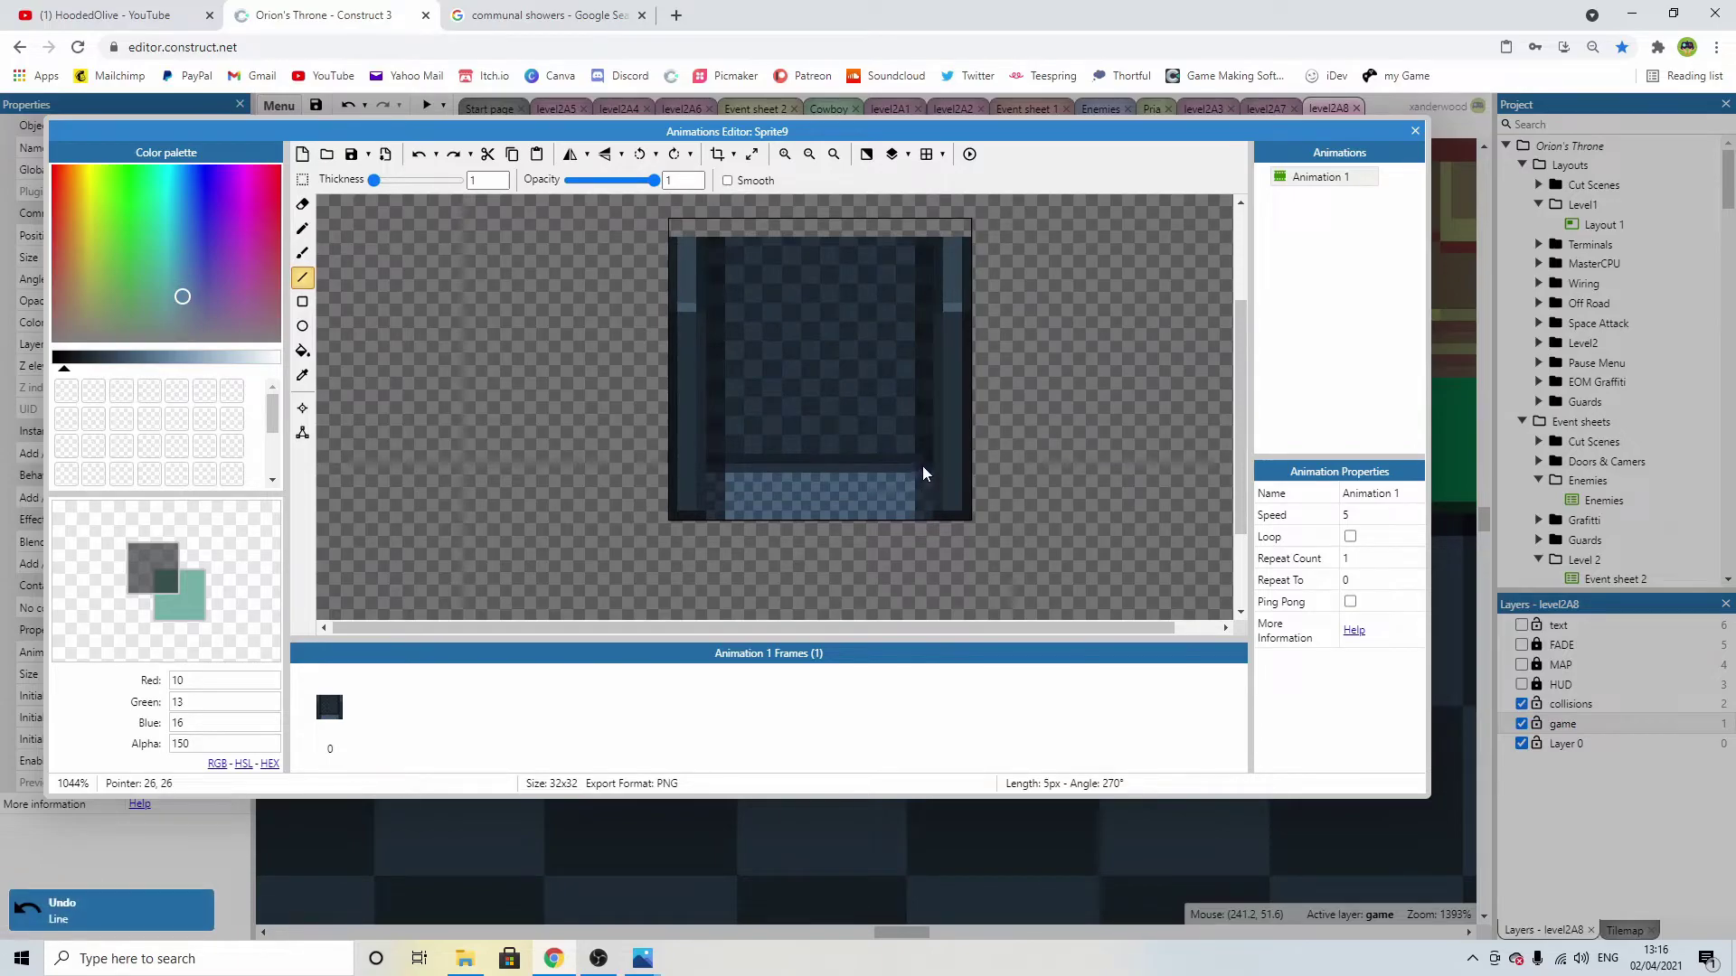
Try a 19-pixel horizontal shading line along the base of the tiled wall in RGB 10, 13, 16 at alpha 150.
{"action": "scroll", "coordinate": [799, 469], "scroll_direction": "up", "scroll_amount": 2, "text": "ctrl"}
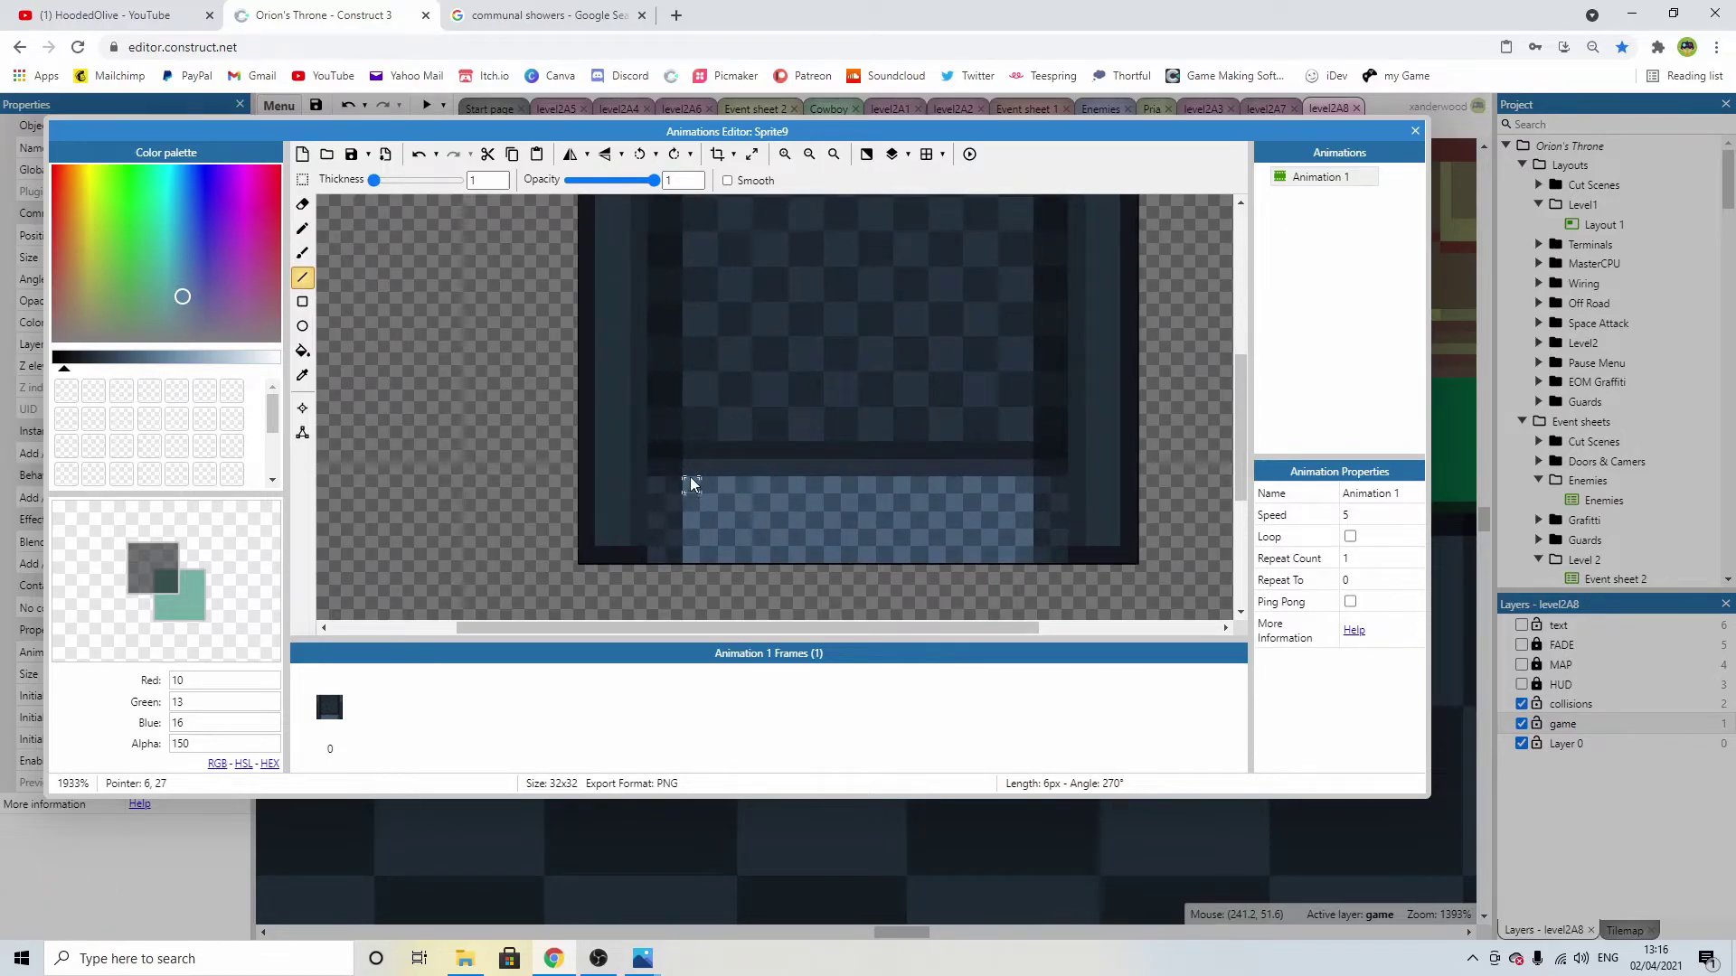
{"action": "key", "text": "ctrl+z"}
{"action": "left_click_drag", "start_coordinate": [710, 454], "coordinate": [814, 455]}
{"action": "scroll", "coordinate": [935, 445], "scroll_direction": "down", "scroll_amount": 3, "text": "ctrl"}
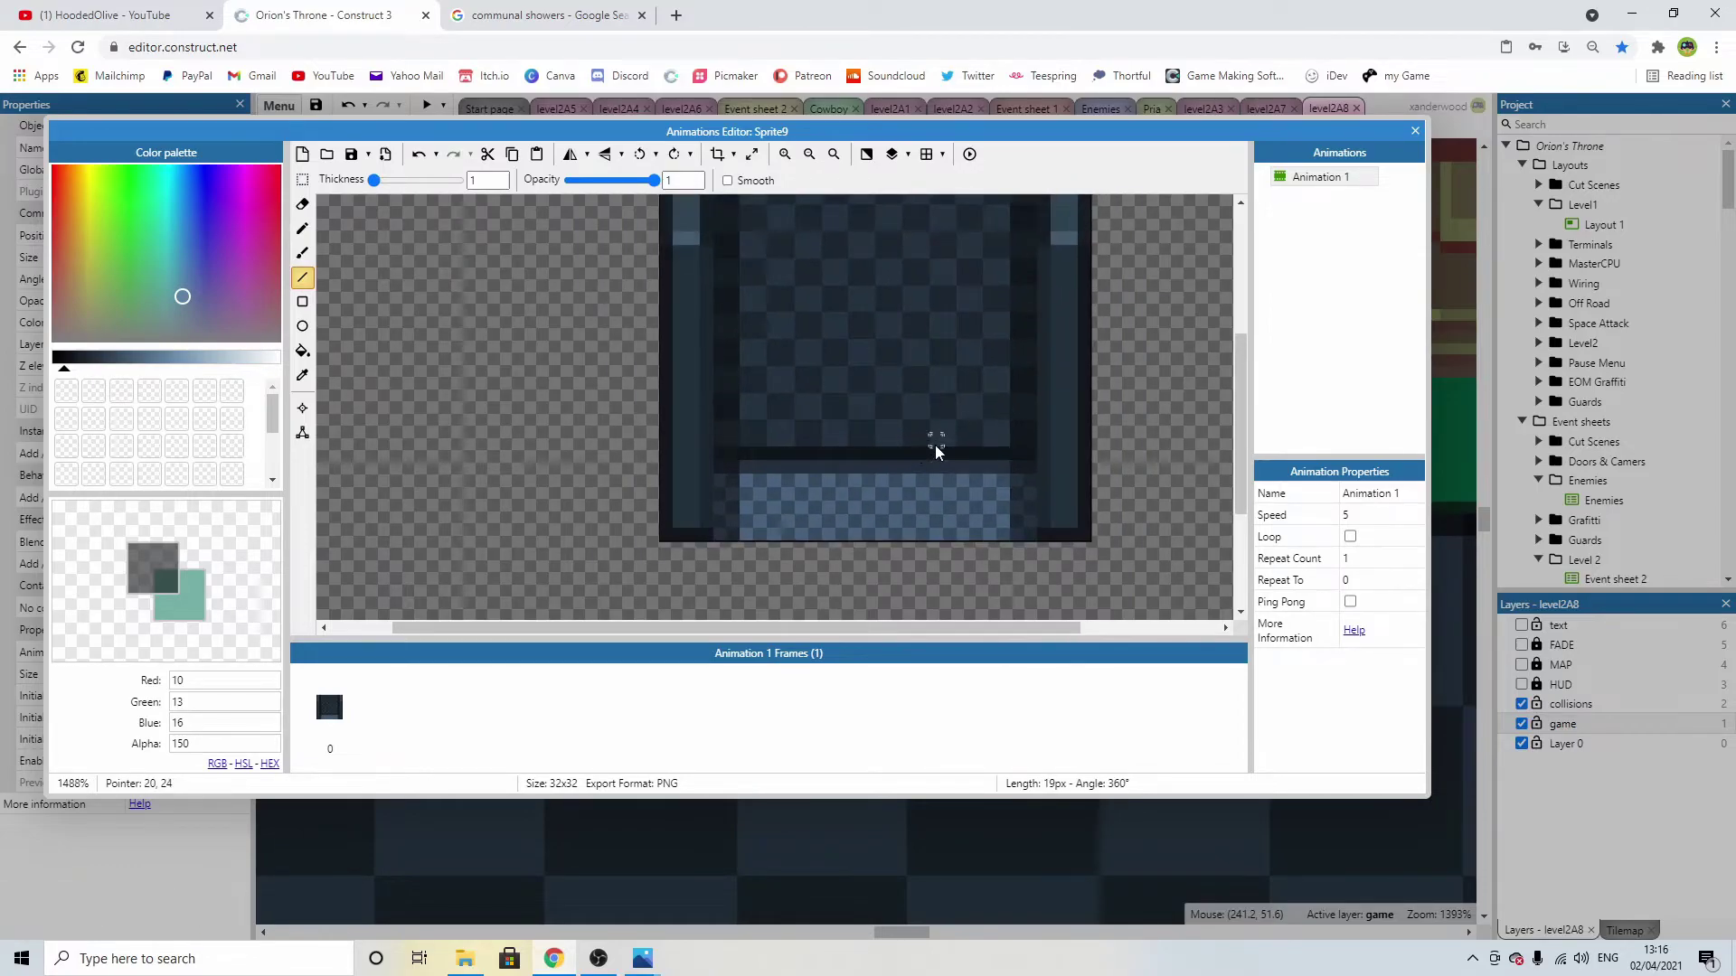
{"action": "key", "text": "ctrl+z"}
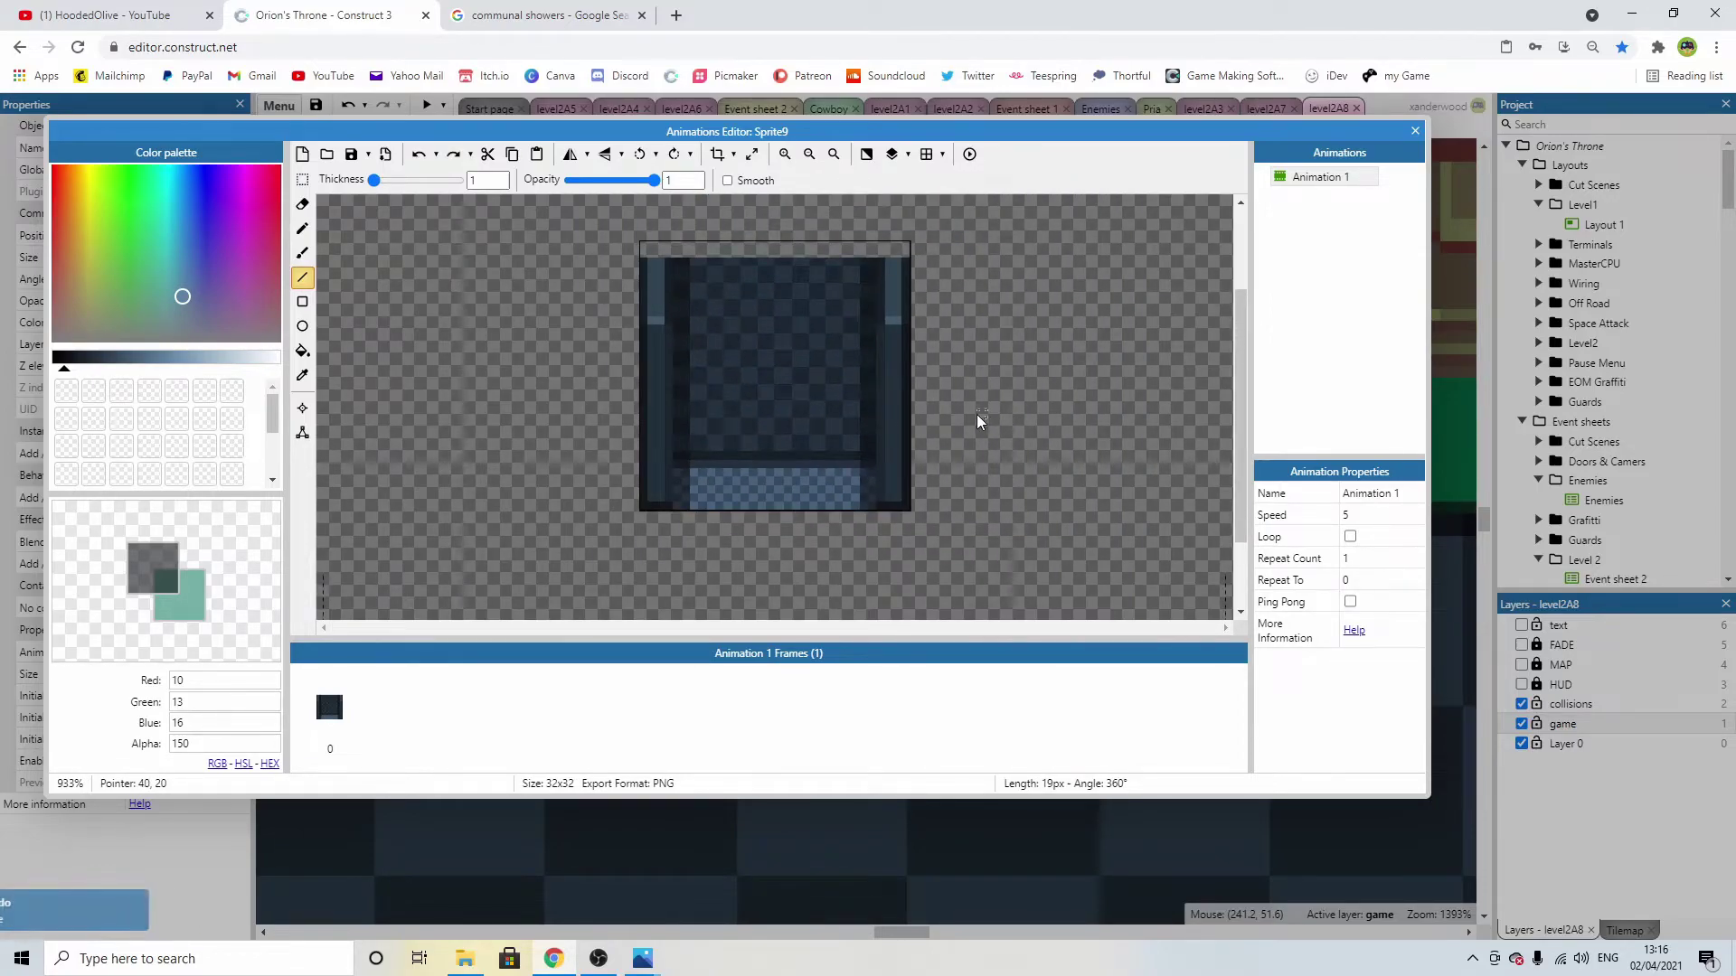
Extend the blue checkered shower floor one pixel upward over the plain strip, using a selection of the floor.
{"action": "scroll", "coordinate": [754, 457], "scroll_direction": "up", "scroll_amount": 2, "text": "ctrl"}
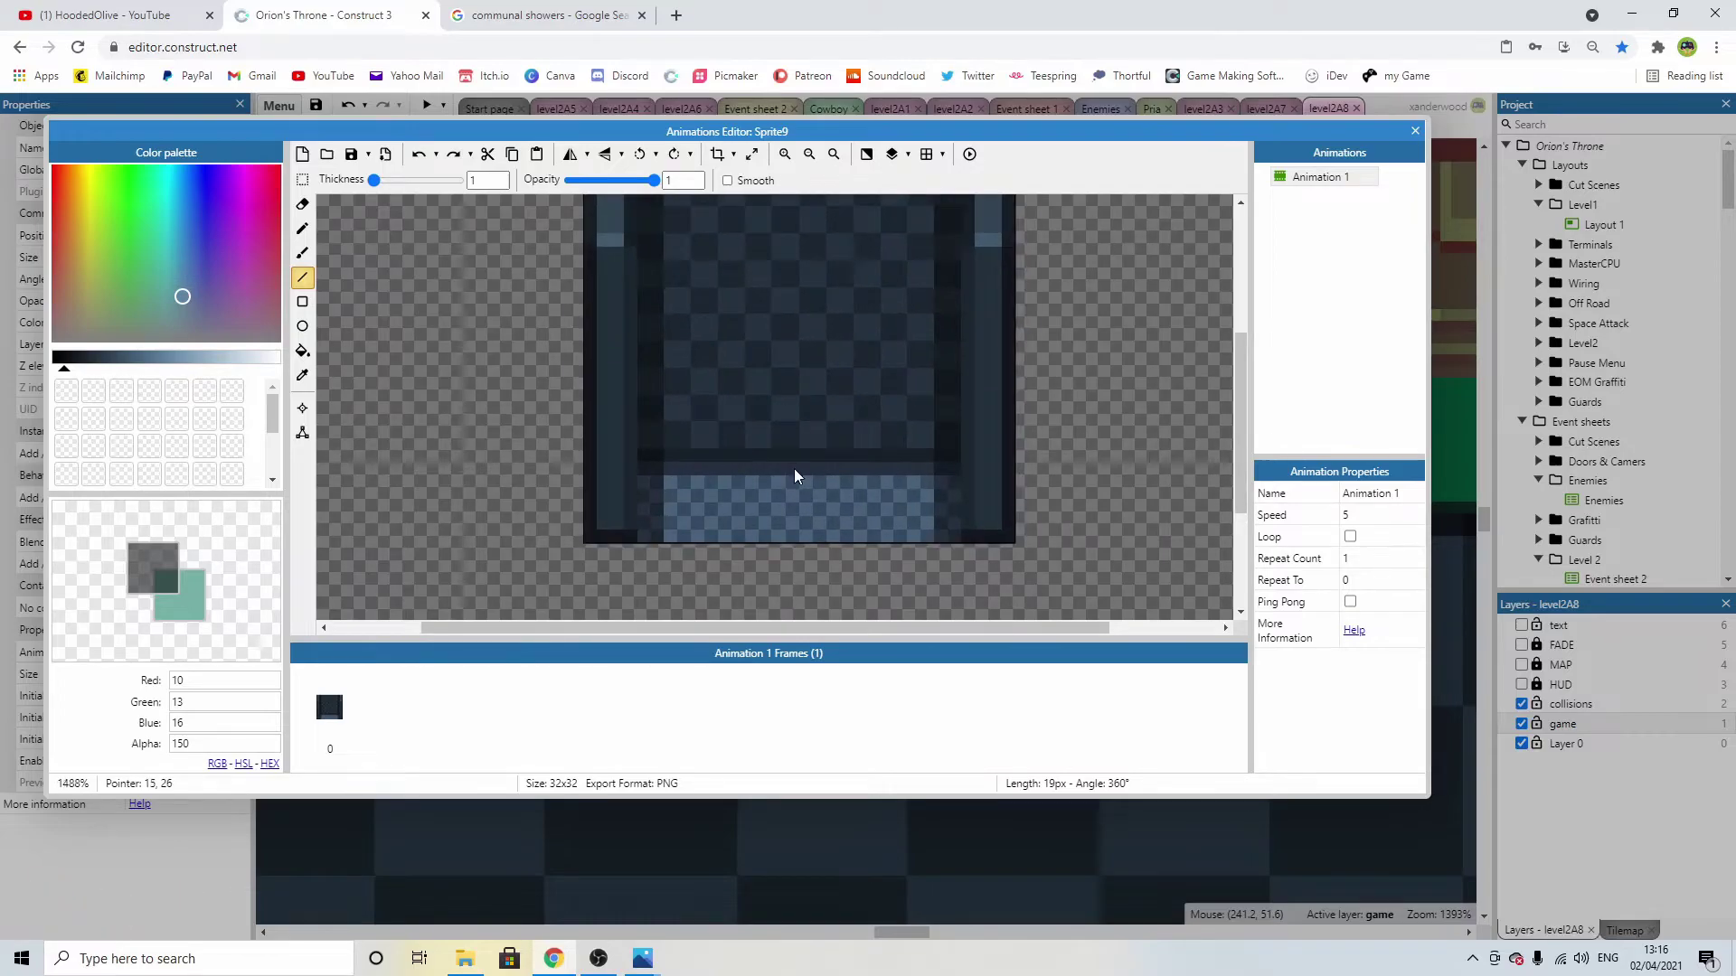
{"action": "scroll", "coordinate": [792, 472], "scroll_direction": "up", "scroll_amount": 3, "text": "ctrl"}
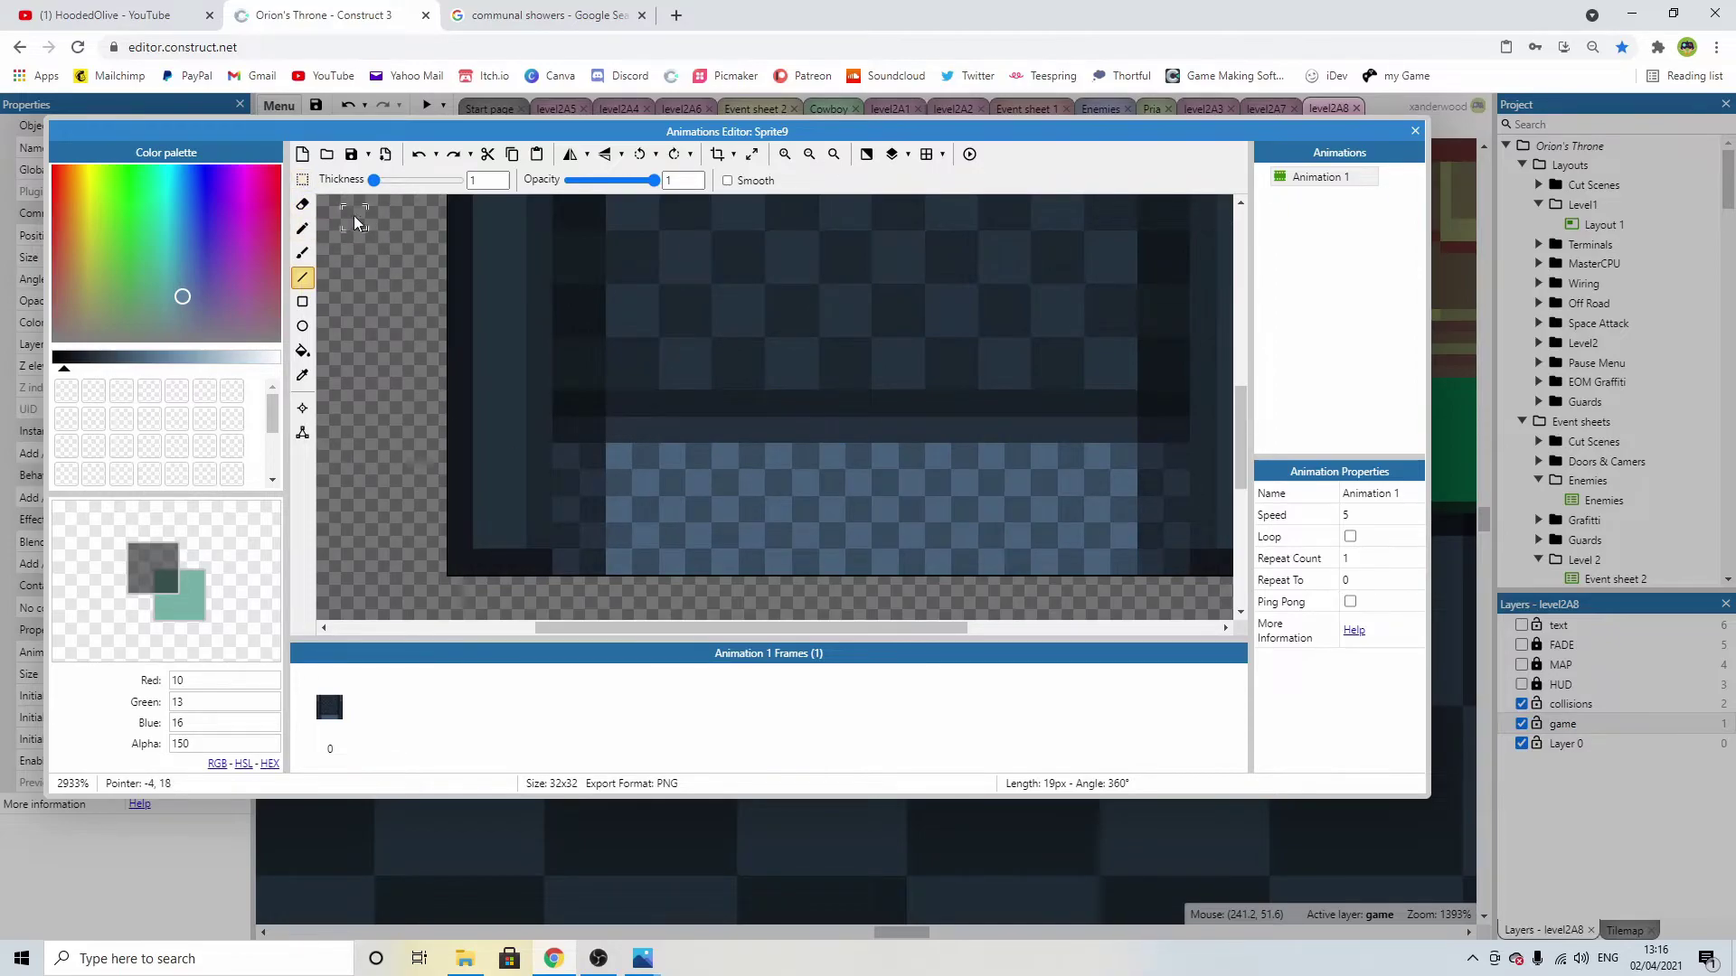
{"action": "left_click", "coordinate": [302, 179]}
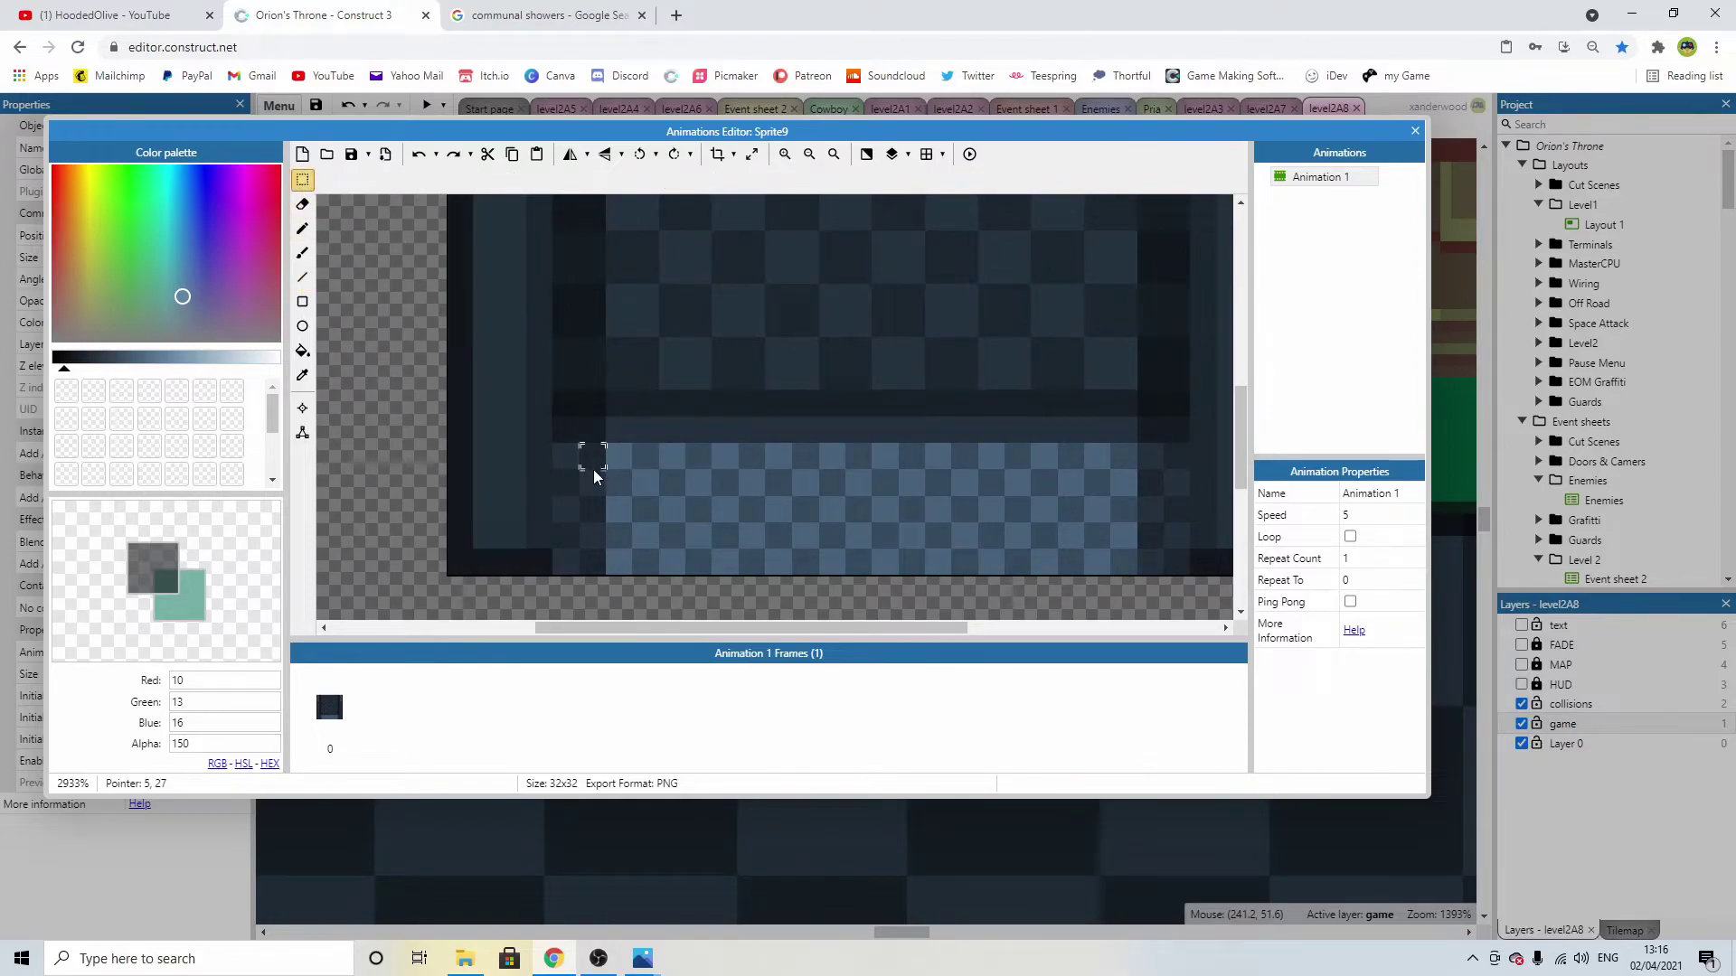
{"action": "left_click_drag", "start_coordinate": [573, 479], "coordinate": [818, 428]}
{"action": "left_click", "coordinate": [302, 432]}
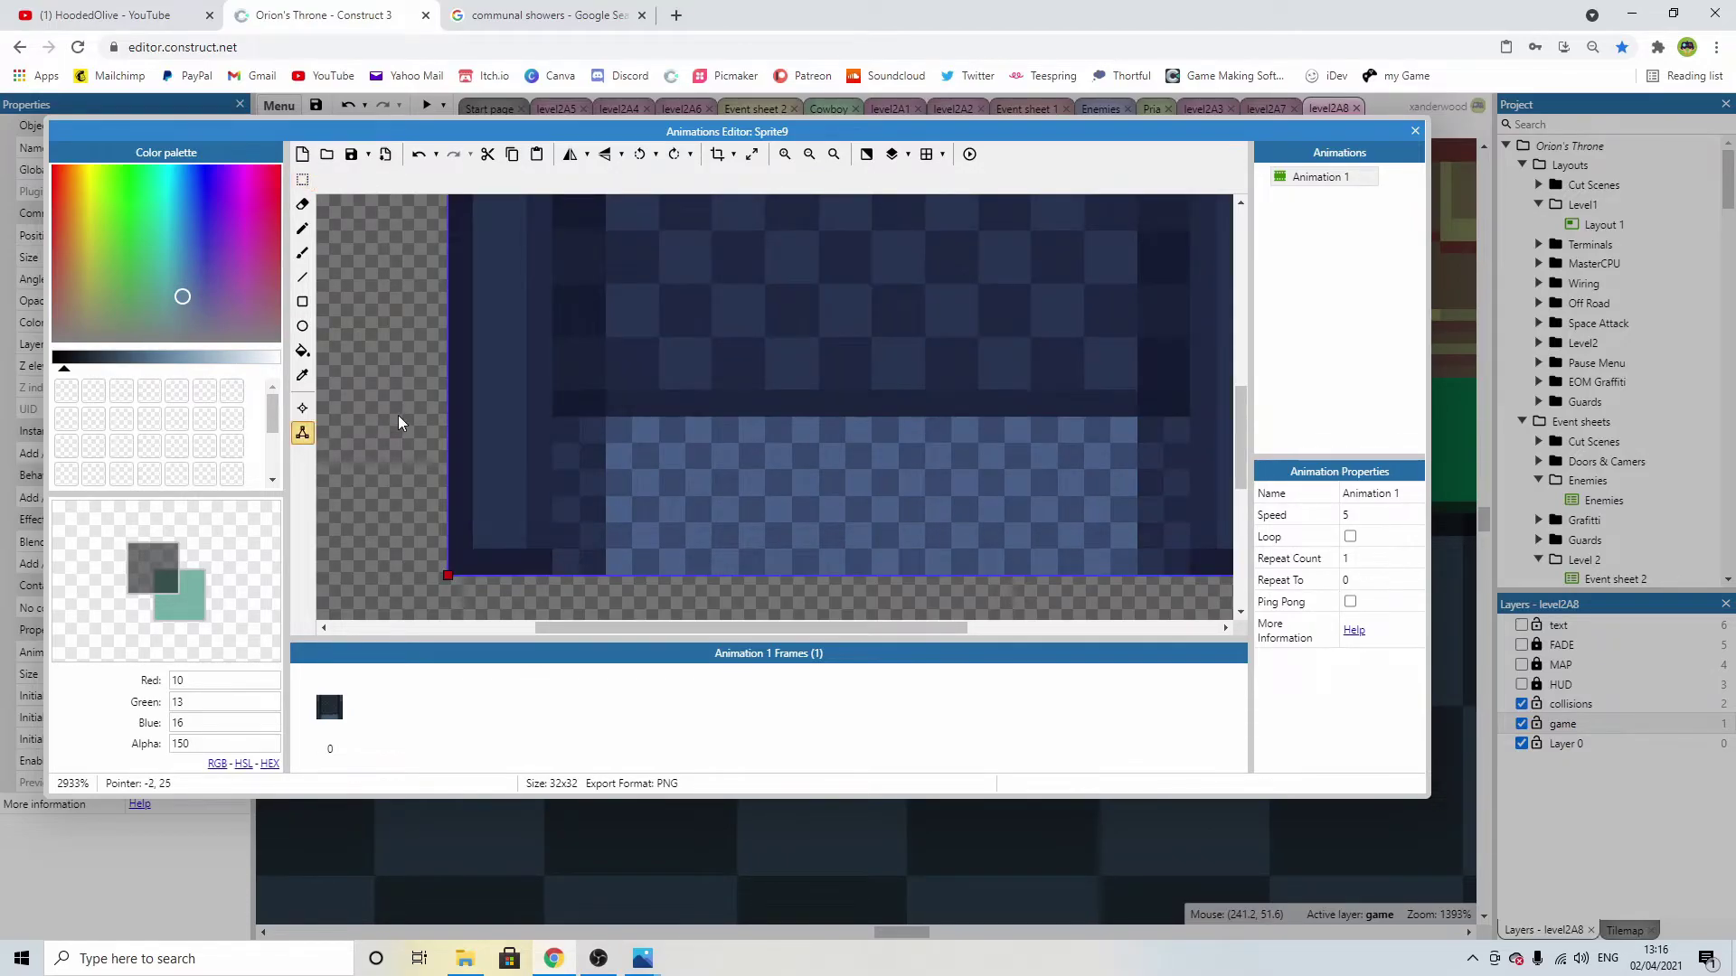
Try a horizontal pencil line across the top row of the blue floor in RGB 10, 13, 16 at alpha 150.
{"action": "left_click", "coordinate": [304, 229]}
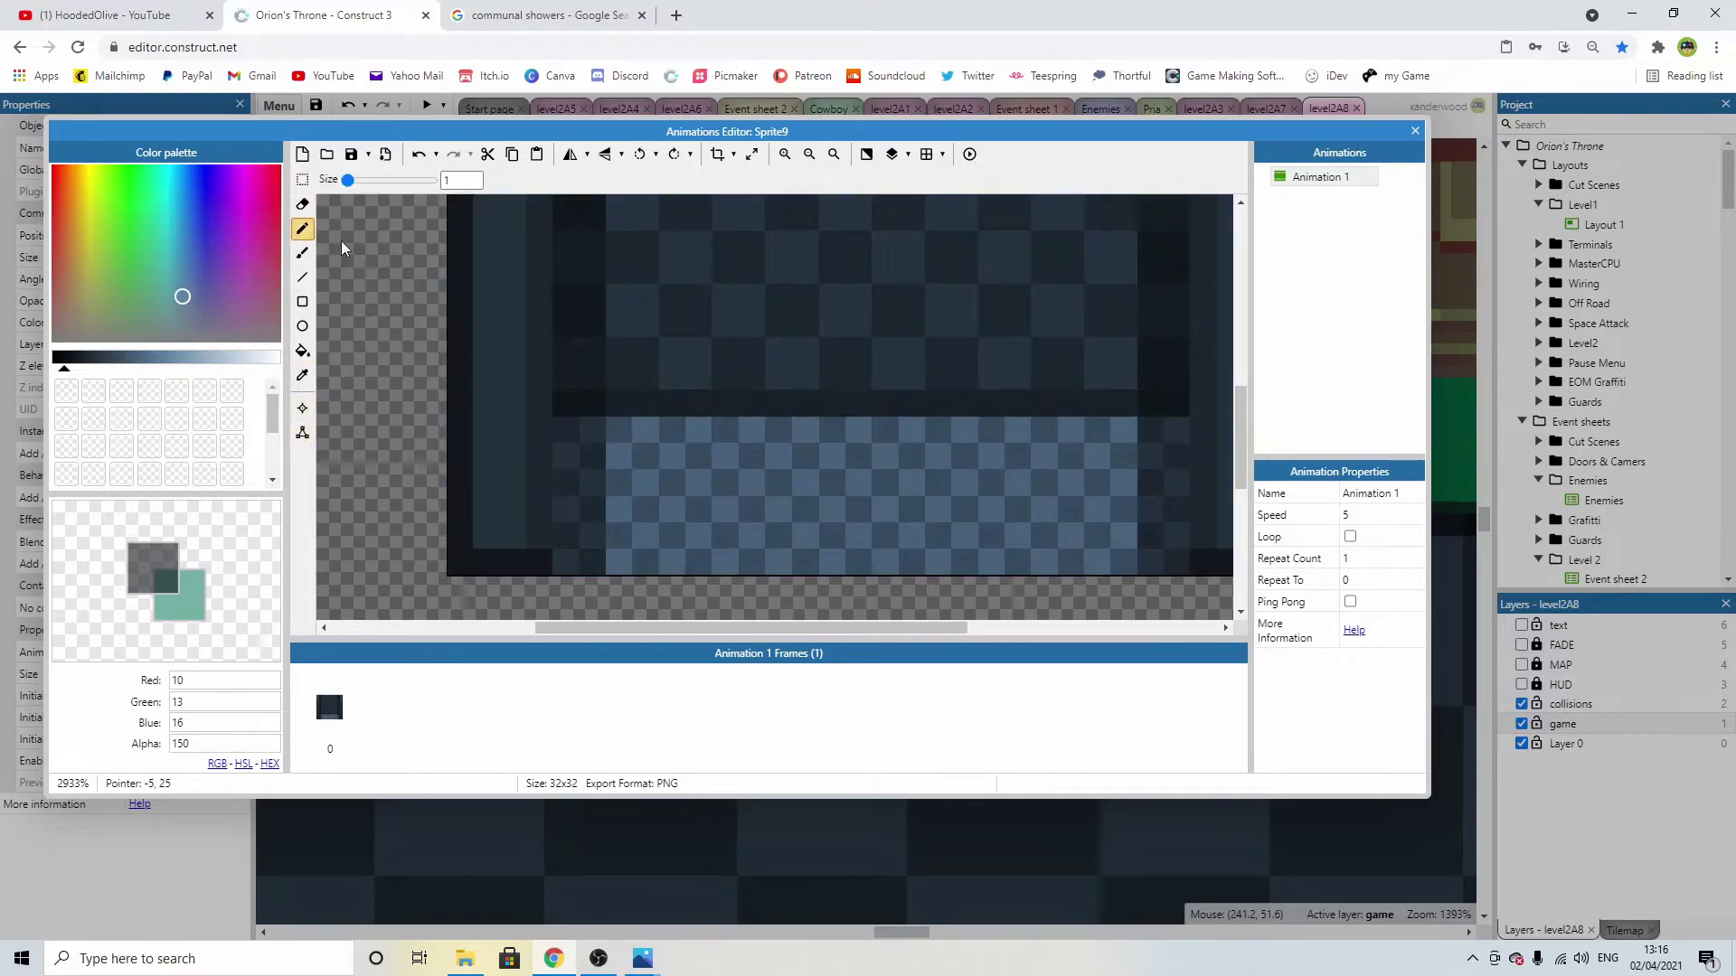
{"action": "scroll", "coordinate": [880, 427], "scroll_direction": "down", "scroll_amount": 5}
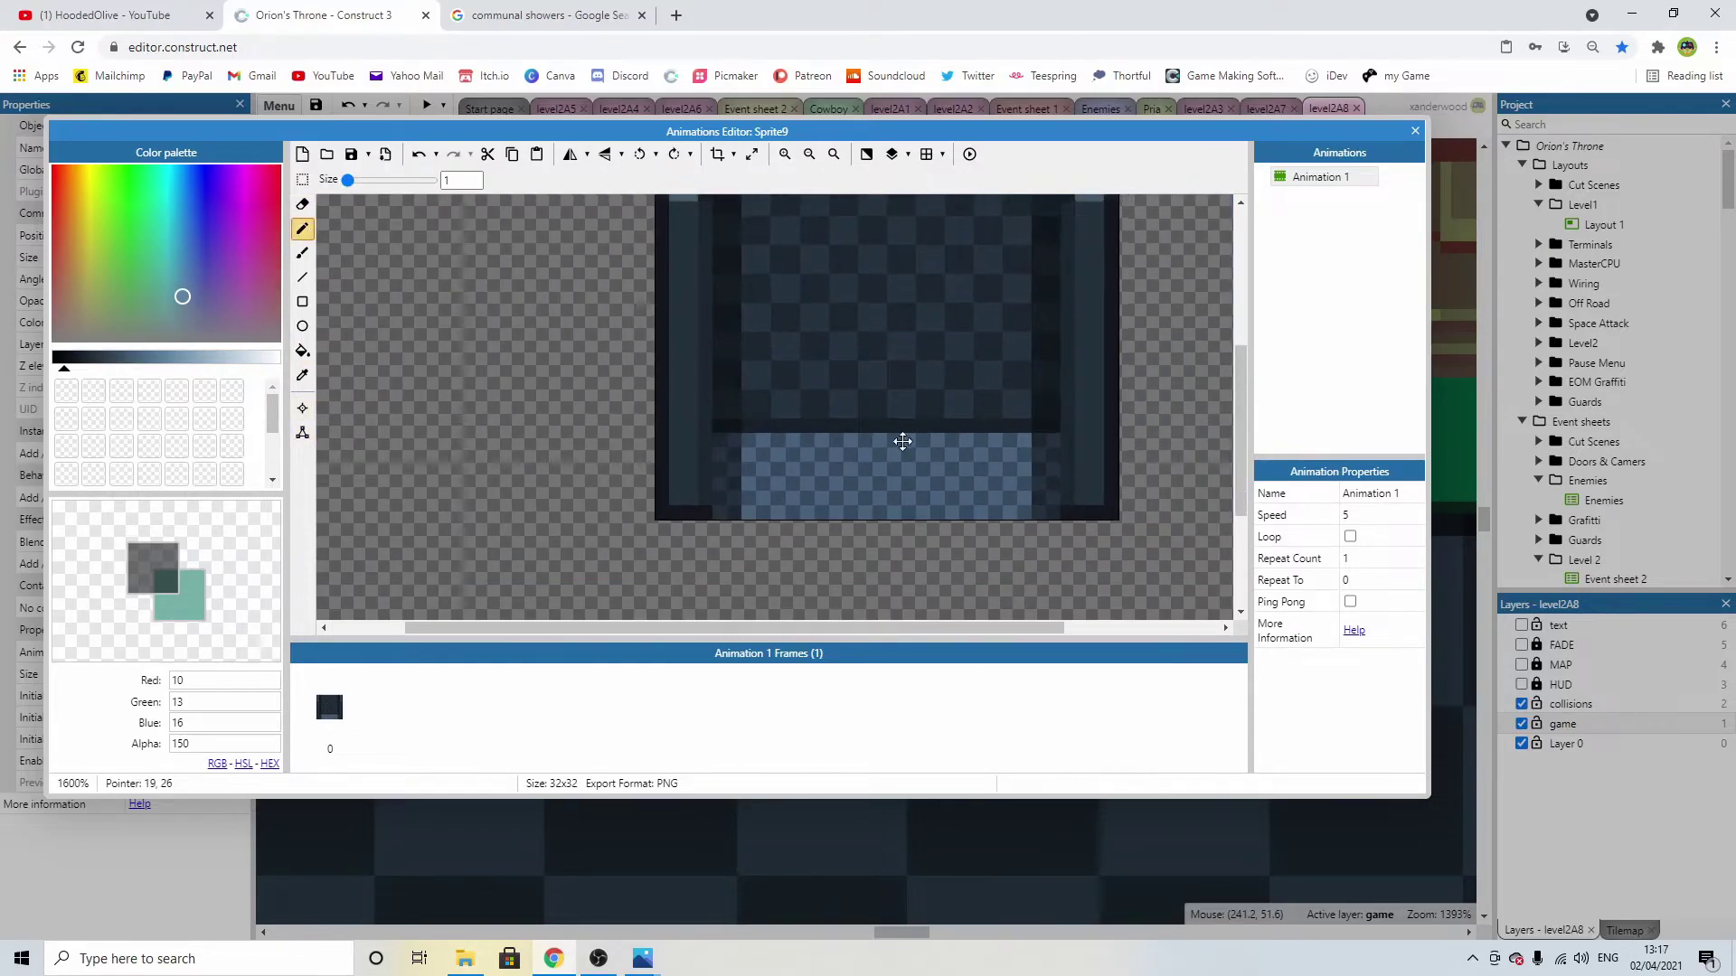
{"action": "scroll", "coordinate": [814, 459], "scroll_direction": "down", "scroll_amount": 2}
{"action": "left_click_drag", "start_coordinate": [700, 461], "coordinate": [827, 460]}
{"action": "key", "text": "ctrl+z"}
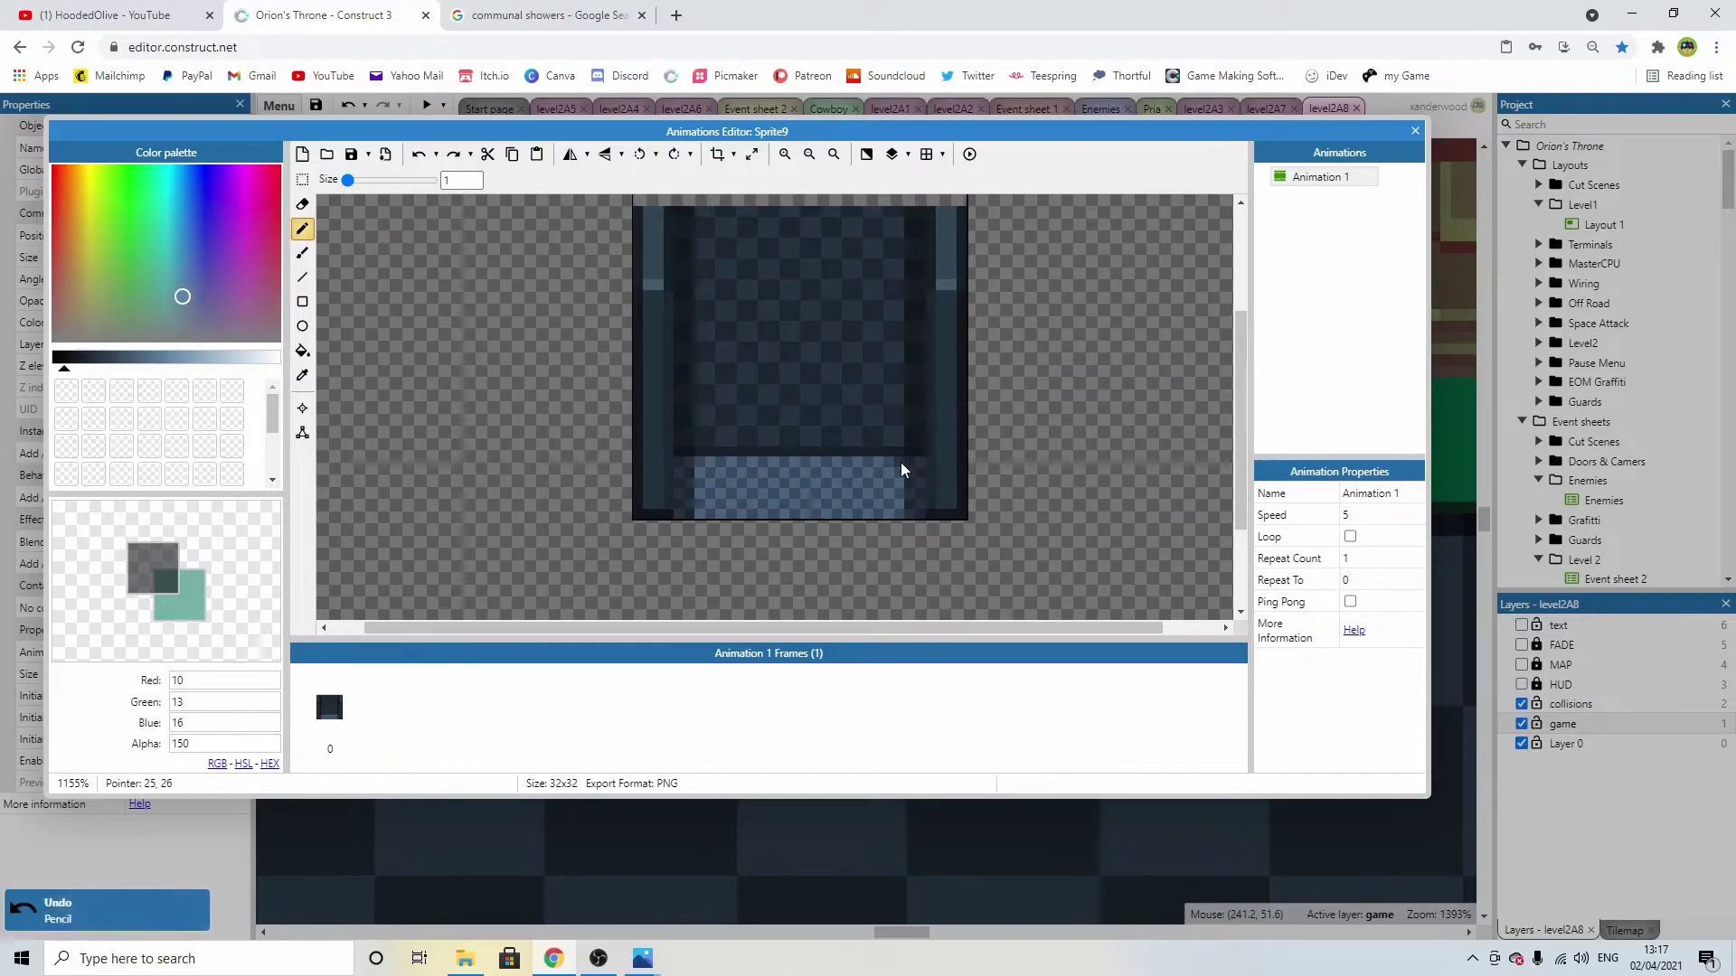
Widen the upper section of both dividers inward with vertical lines in the sampled RGB 48, 68, 82.
{"action": "scroll", "coordinate": [952, 453], "scroll_direction": "down", "scroll_amount": 4}
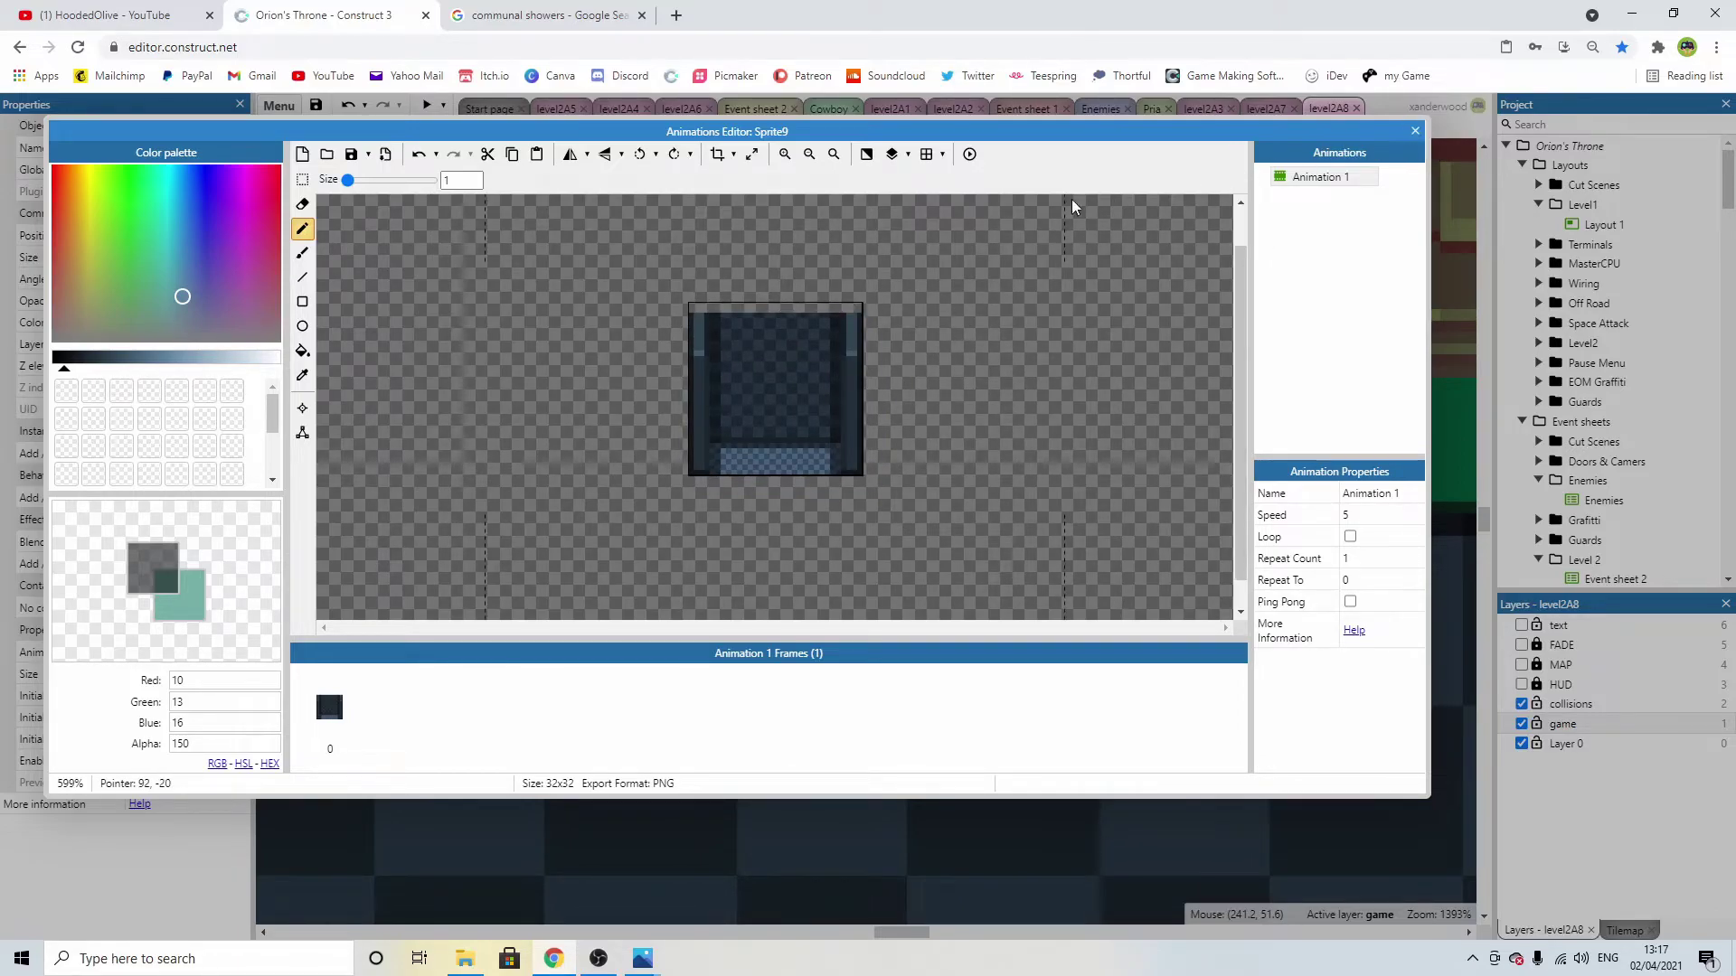
{"action": "scroll", "coordinate": [831, 342], "scroll_direction": "up", "scroll_amount": 5}
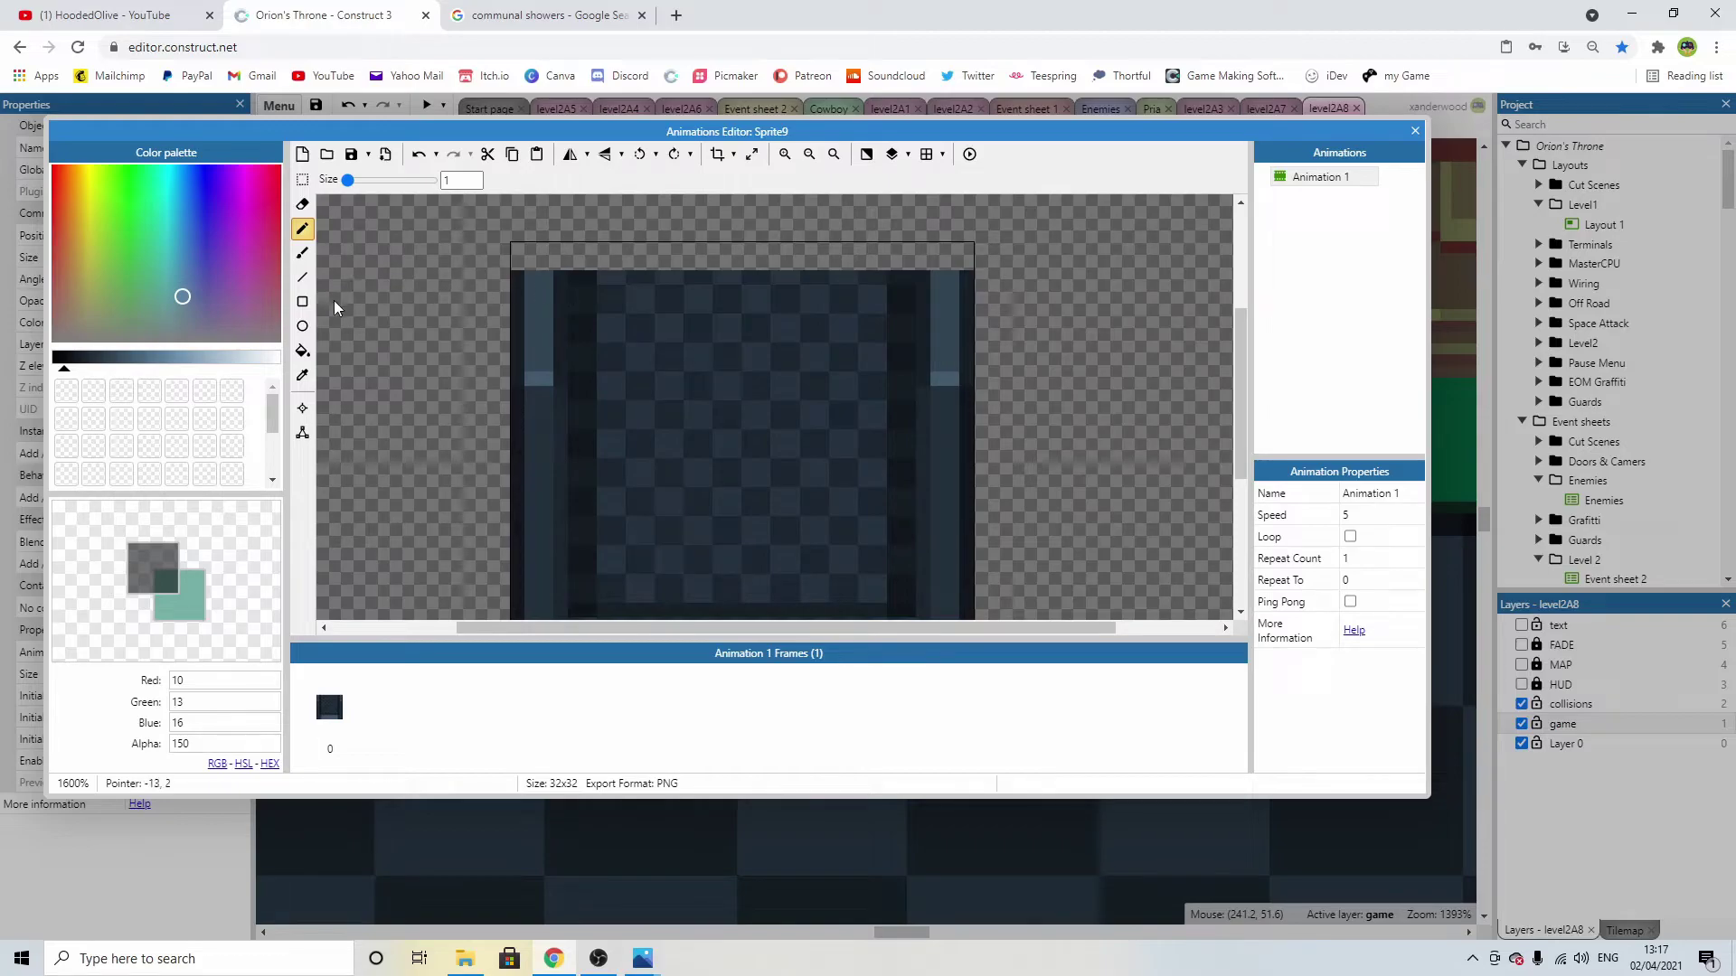
{"action": "left_click", "coordinate": [302, 374]}
{"action": "left_click", "coordinate": [533, 331]}
{"action": "left_click", "coordinate": [539, 333]}
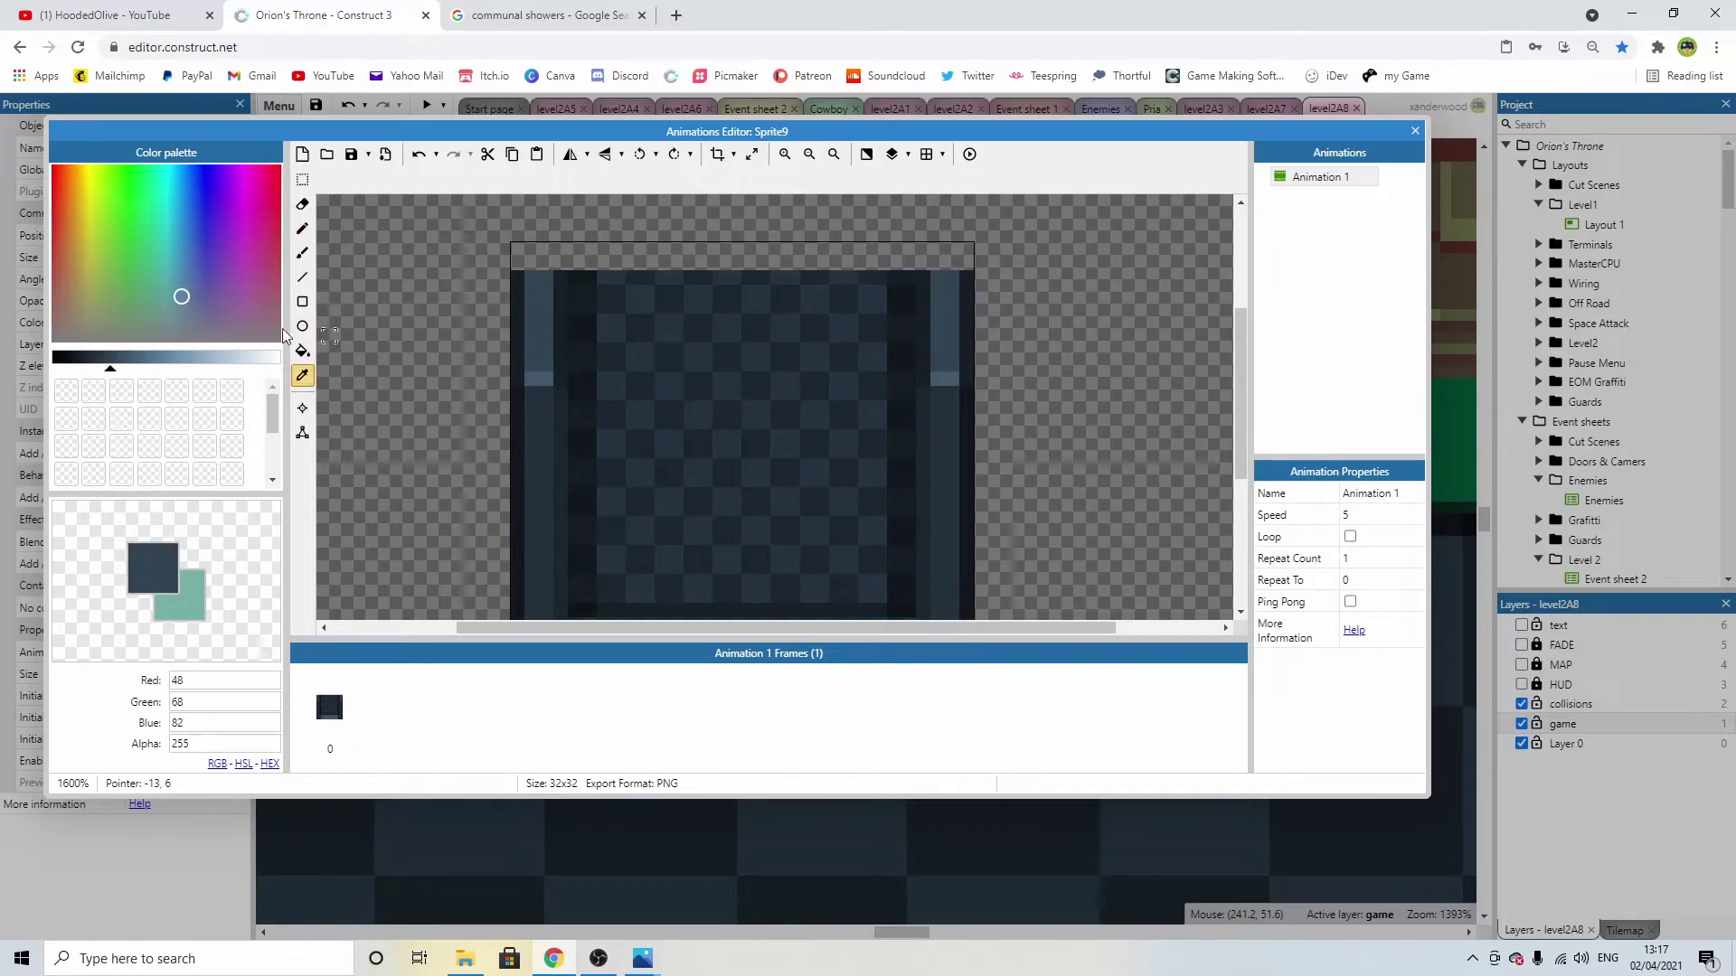
{"action": "left_click", "coordinate": [303, 277]}
{"action": "left_click_drag", "start_coordinate": [557, 280], "coordinate": [564, 365]}
{"action": "left_click_drag", "start_coordinate": [924, 276], "coordinate": [921, 380]}
Extend the light horizontal edge on both dividers across their widened sections in RGB 64, 90, 109.
{"action": "left_click", "coordinate": [939, 384], "text": "alt"}
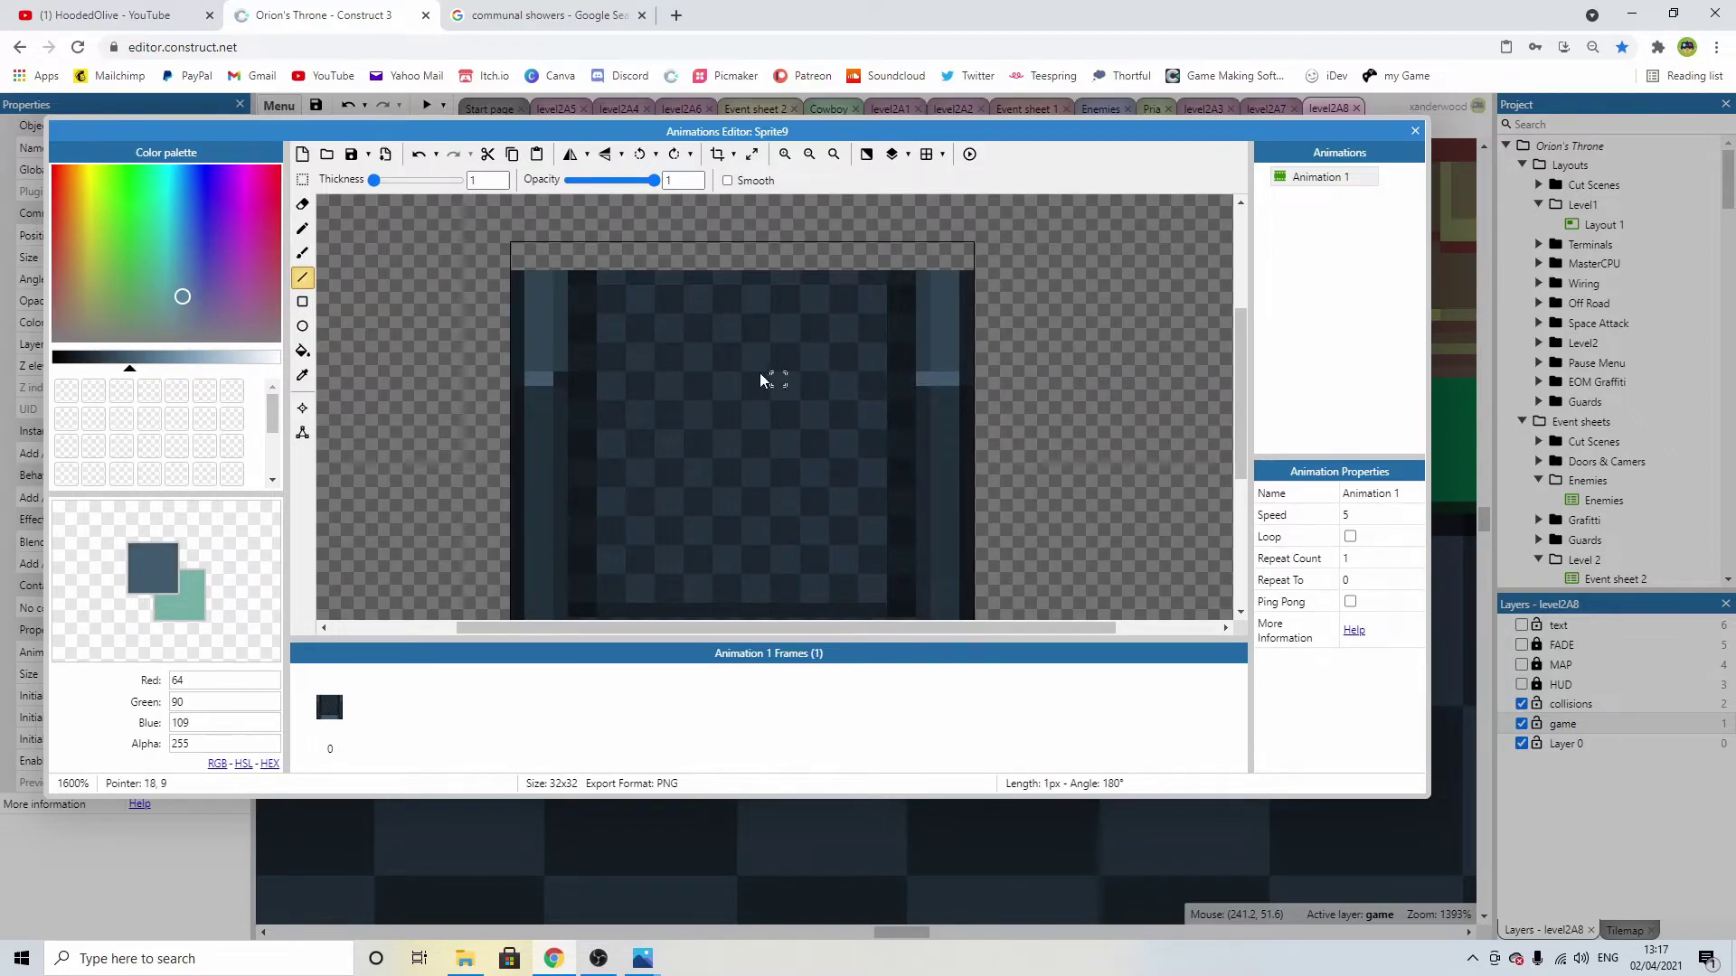
{"action": "left_click_drag", "start_coordinate": [569, 377], "coordinate": [537, 385]}
{"action": "scroll", "coordinate": [673, 383], "scroll_direction": "down", "scroll_amount": 2}
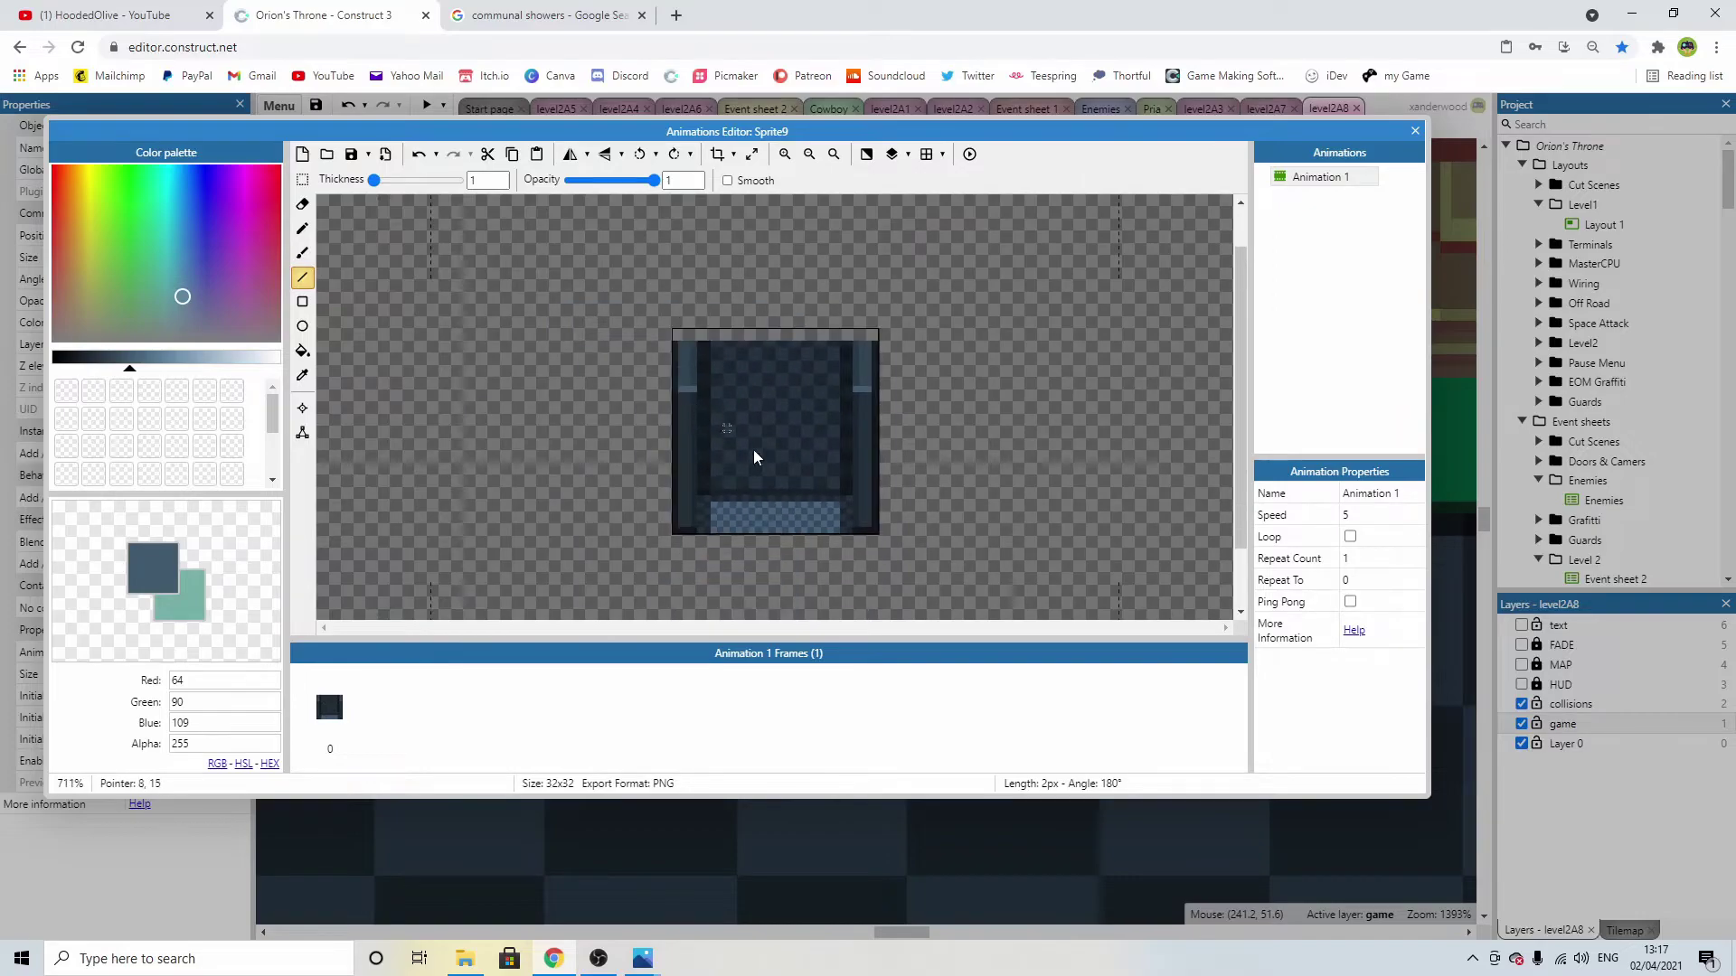
{"action": "middle_click_drag", "start_coordinate": [762, 394], "coordinate": [778, 365]}
{"action": "scroll", "coordinate": [777, 365], "scroll_direction": "down", "scroll_amount": 1}
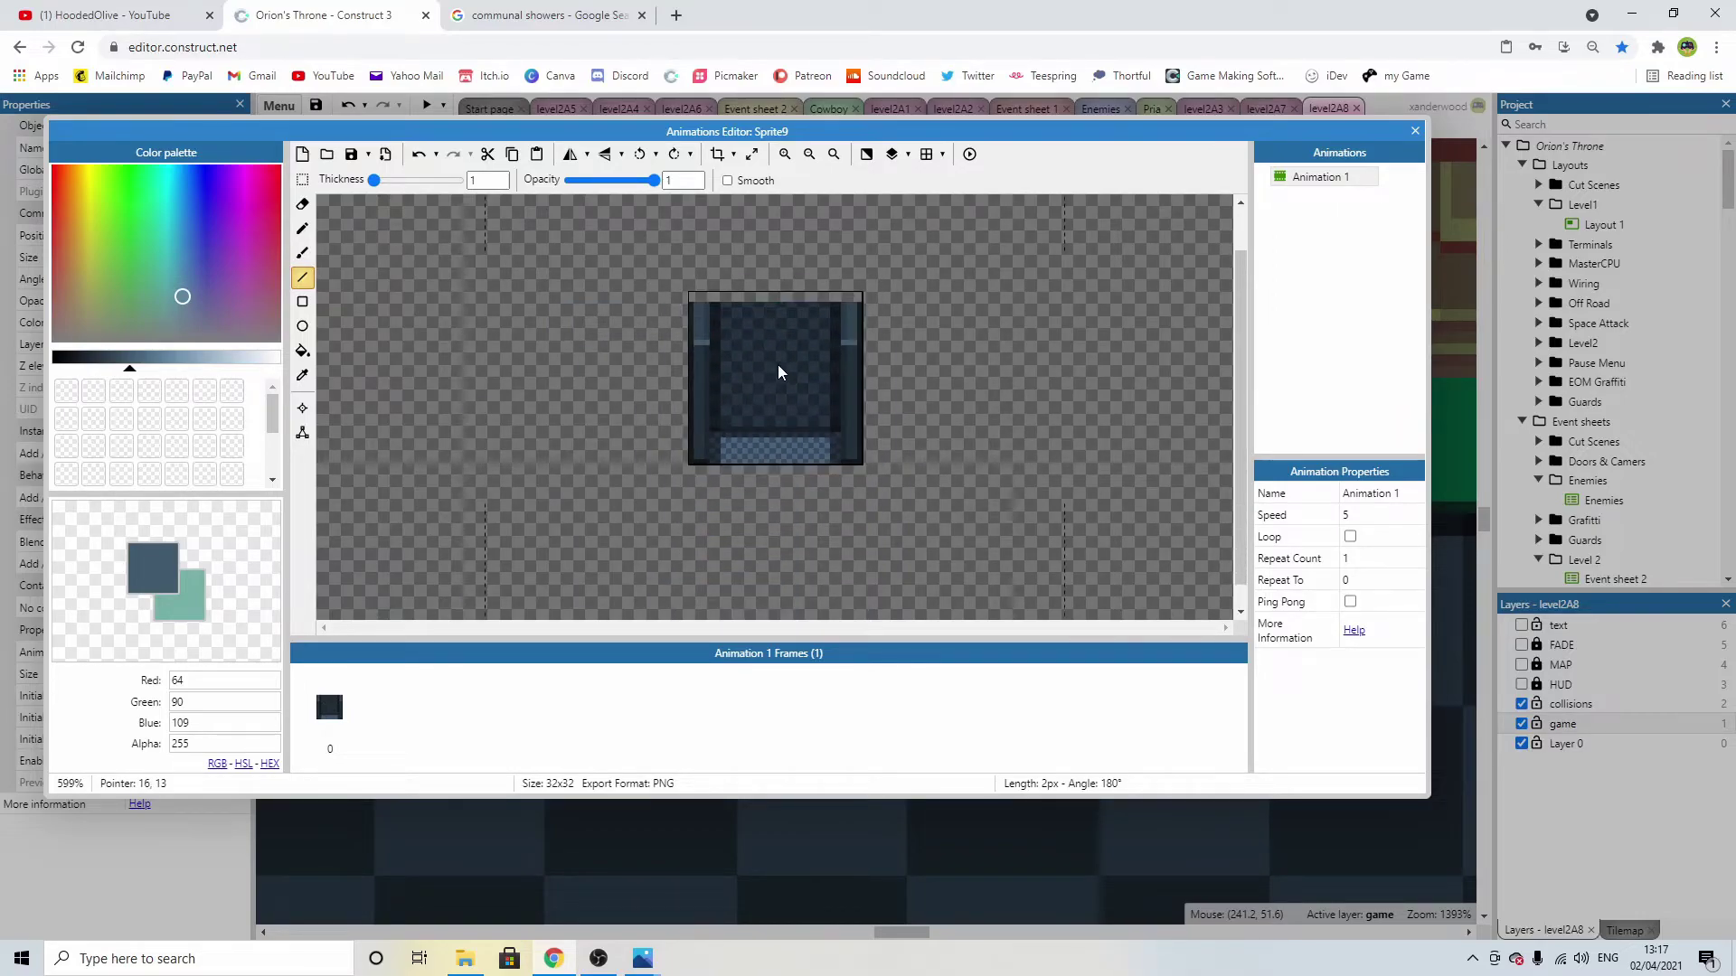
{"action": "scroll", "coordinate": [796, 295], "scroll_direction": "up", "scroll_amount": 2}
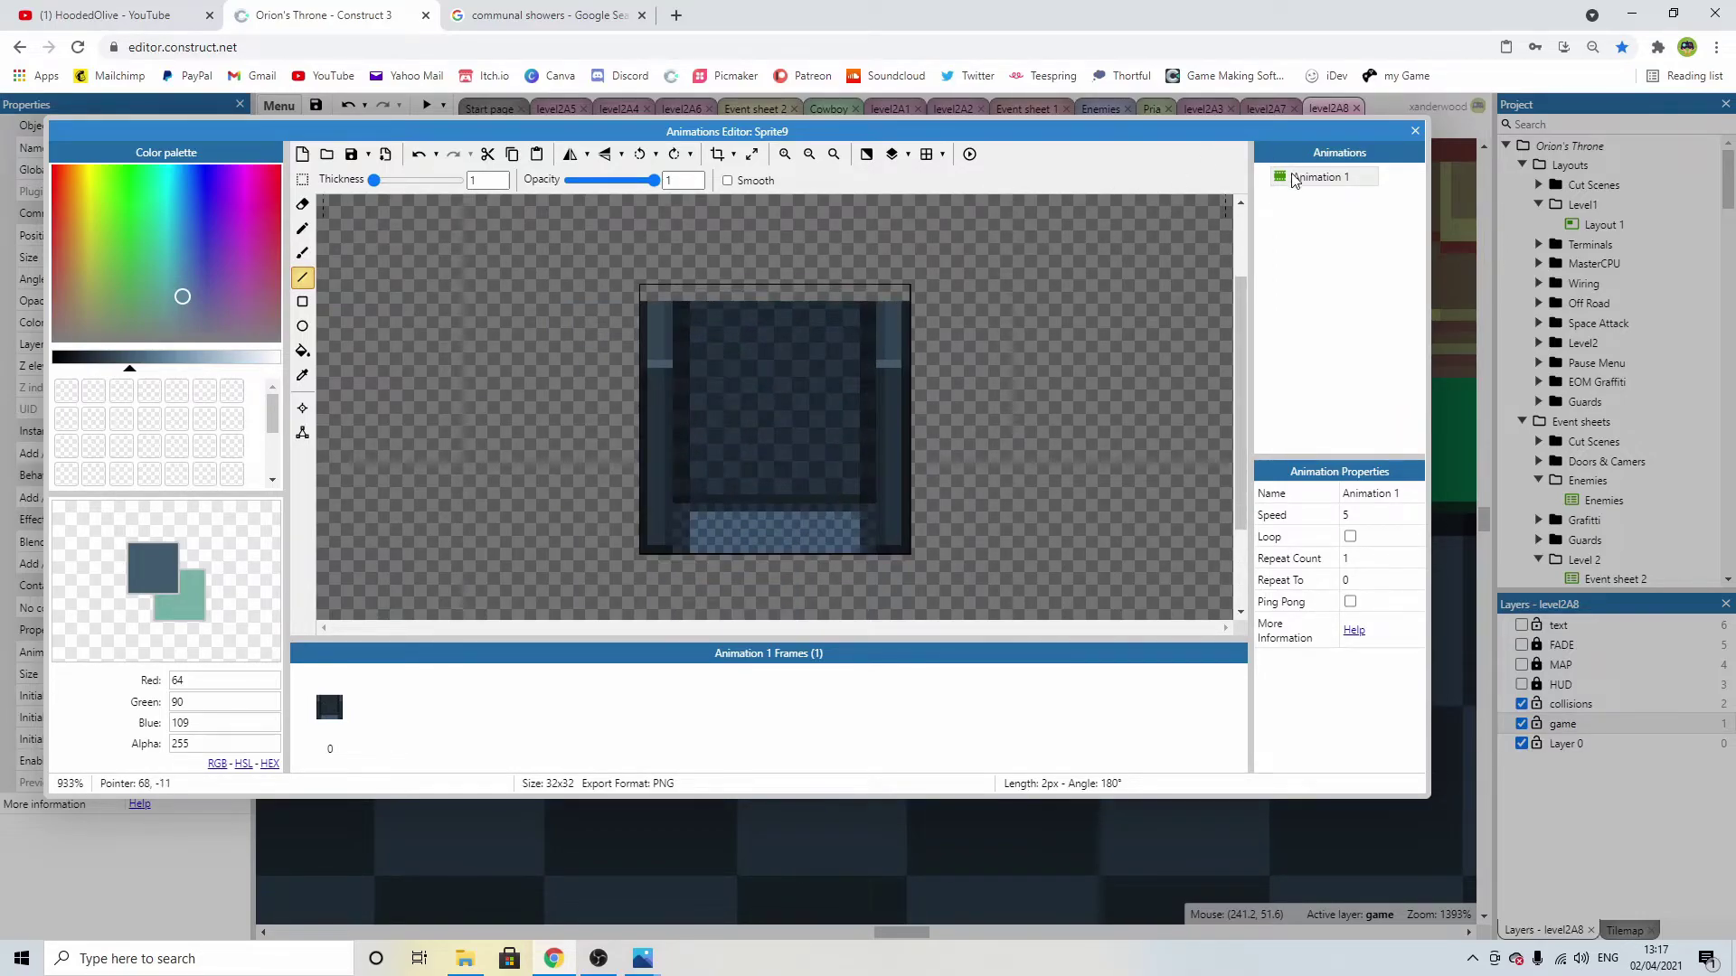
Close the shower sprite's editor and deselect the stall in the layout to review both stalls.
{"action": "left_click", "coordinate": [1417, 133]}
{"action": "scroll", "coordinate": [1002, 360], "scroll_direction": "down", "scroll_amount": 4}
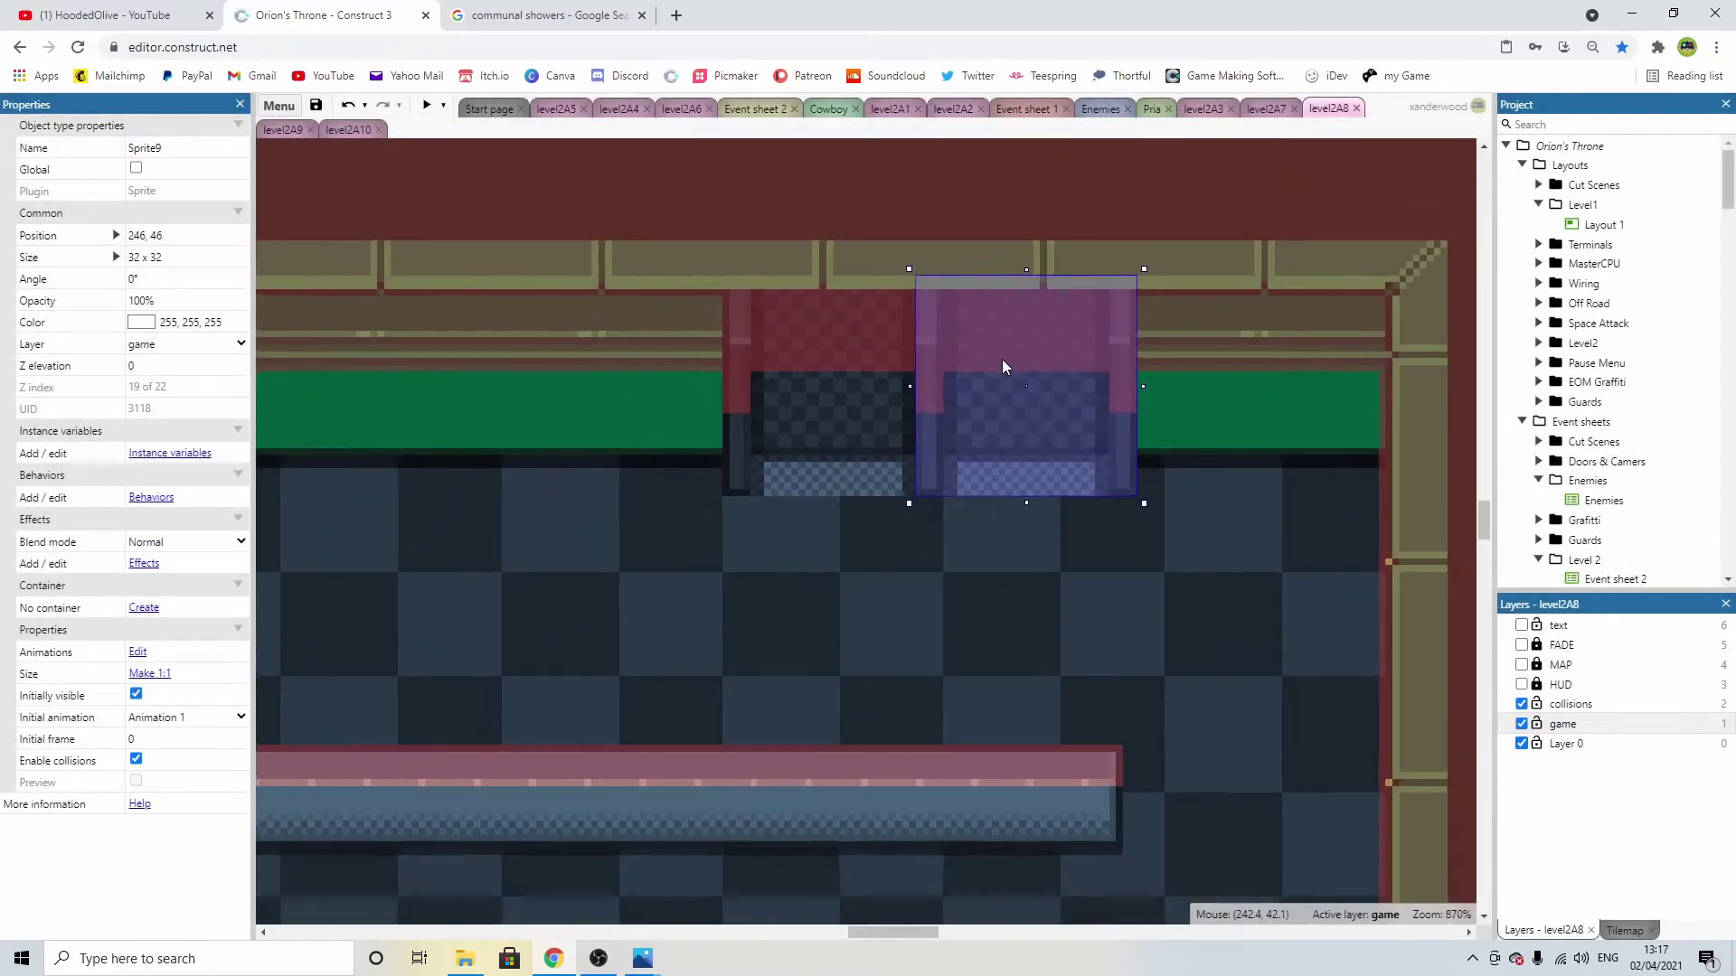
{"action": "left_click", "coordinate": [1421, 327]}
{"action": "scroll", "coordinate": [921, 376], "scroll_direction": "up", "scroll_amount": 2}
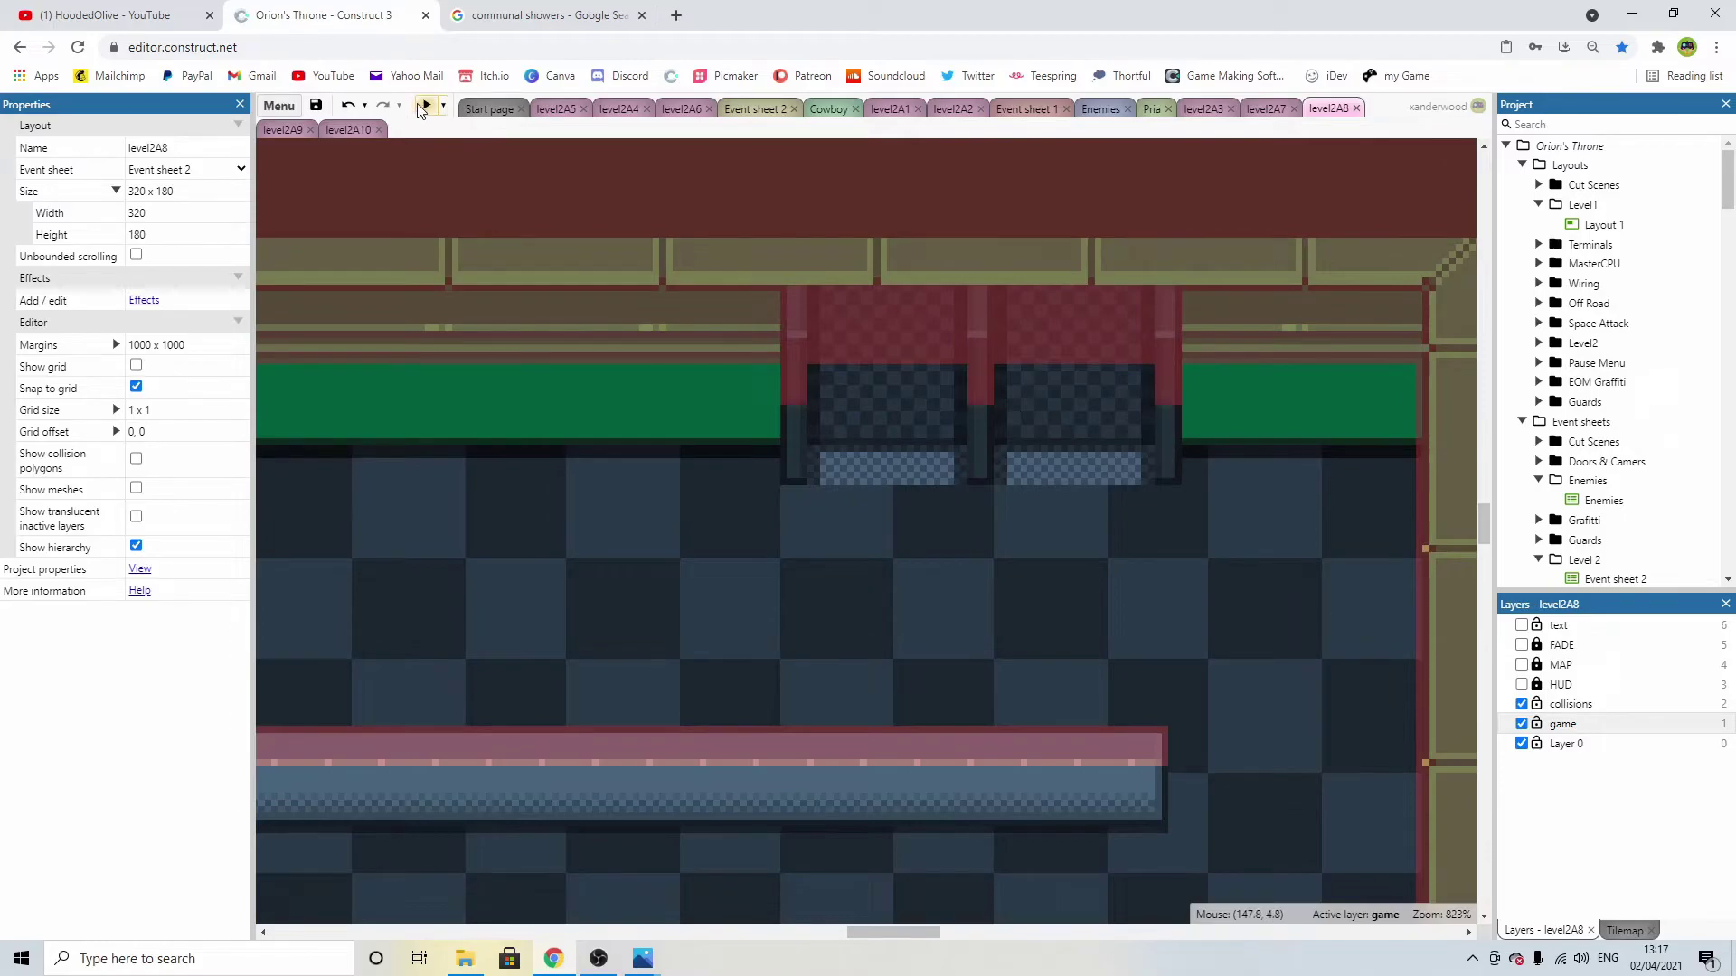
Insert a new Sprite object in the empty area outside the level2A8 layout.
{"action": "middle_click_drag", "start_coordinate": [1136, 332], "coordinate": [789, 408]}
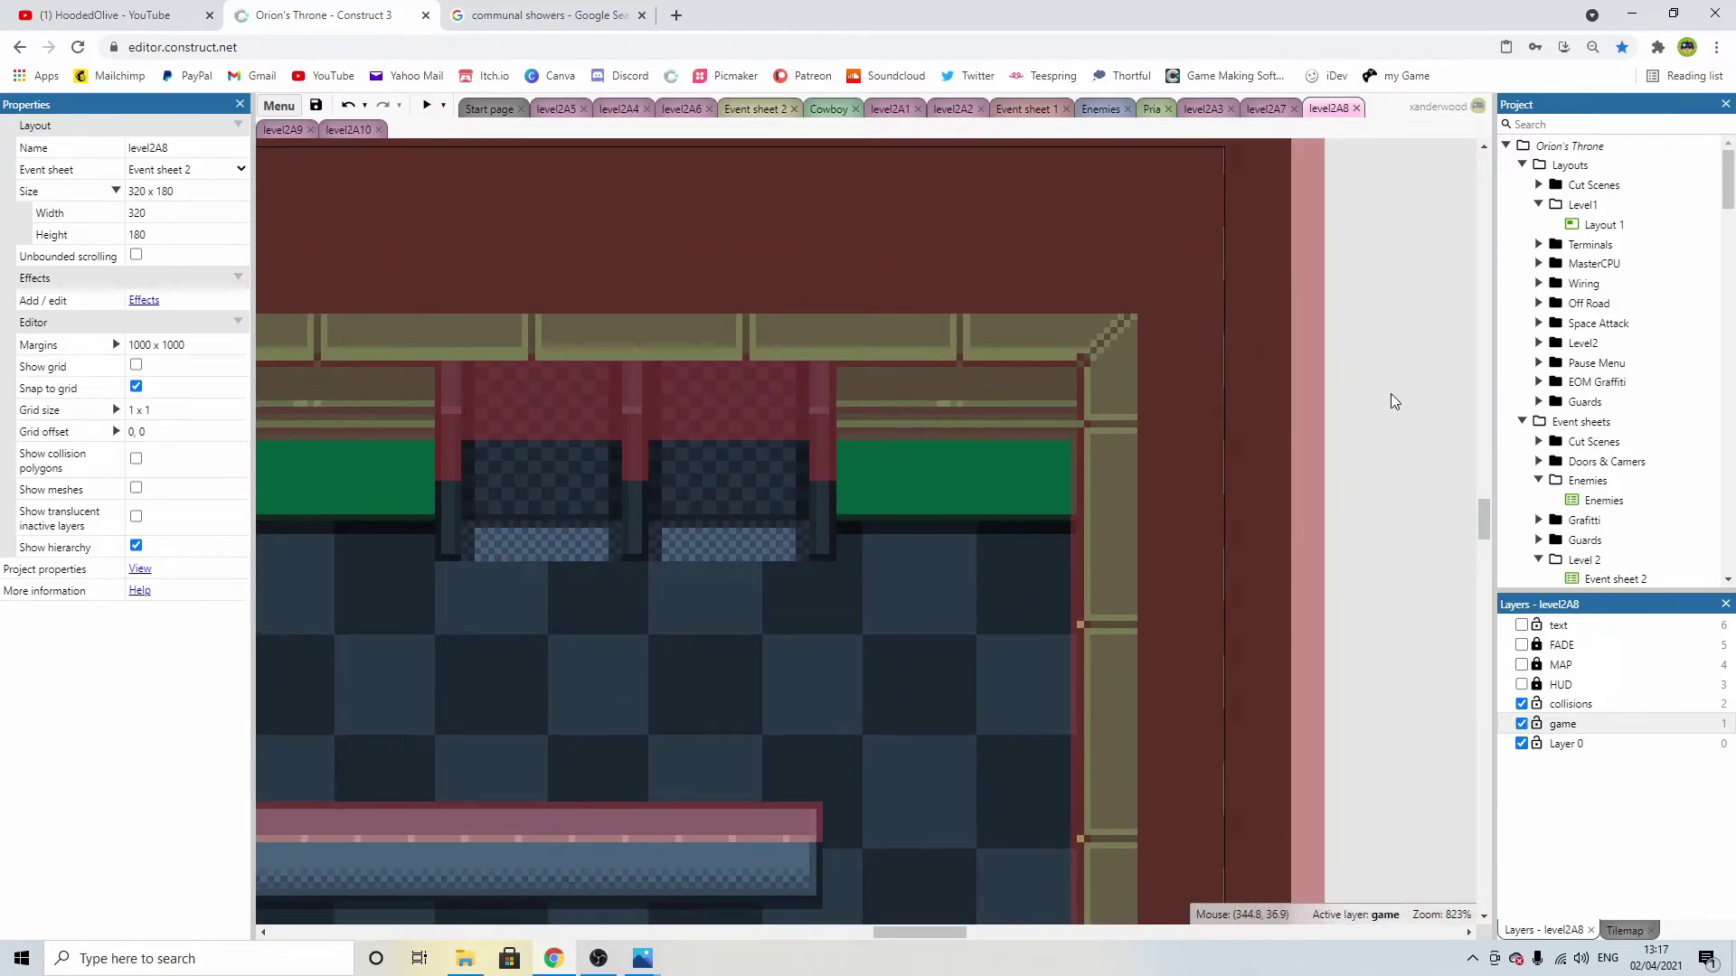
{"action": "double_click", "coordinate": [1392, 401]}
{"action": "scroll", "coordinate": [773, 488], "scroll_direction": "down", "scroll_amount": 3}
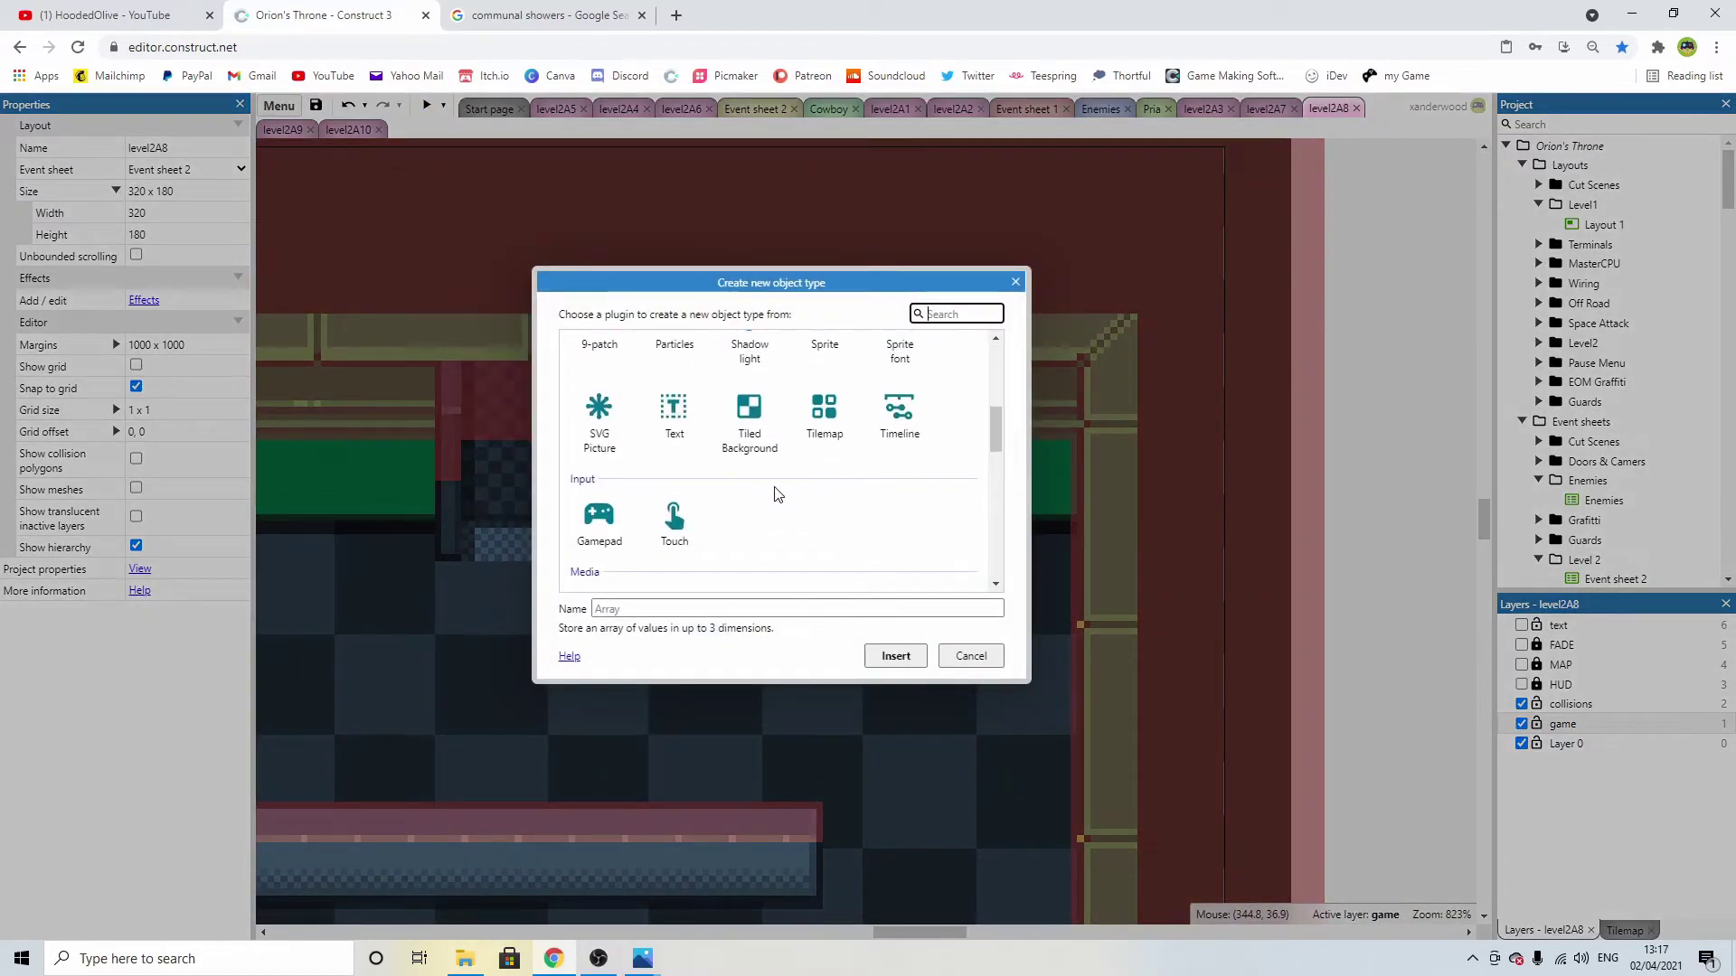
{"action": "scroll", "coordinate": [773, 416], "scroll_direction": "up", "scroll_amount": 2}
{"action": "double_click", "coordinate": [822, 504]}
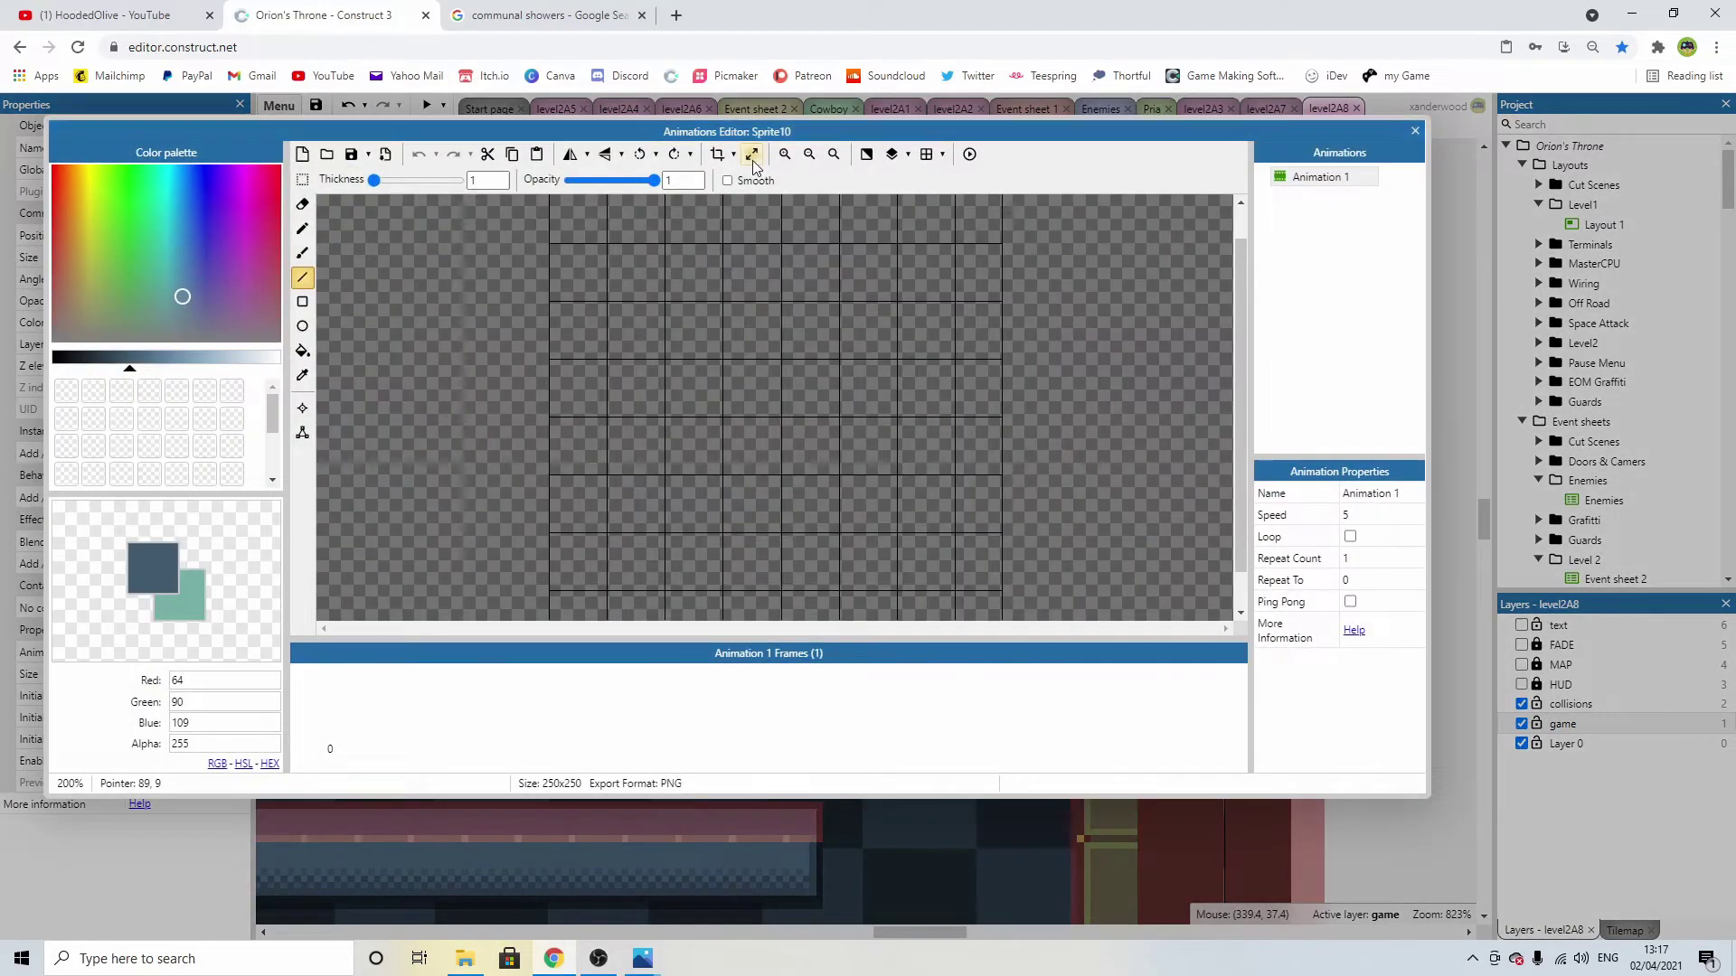
Resize the new sprite's image canvas to 8 x 8 pixels.
{"action": "left_click", "coordinate": [752, 154]}
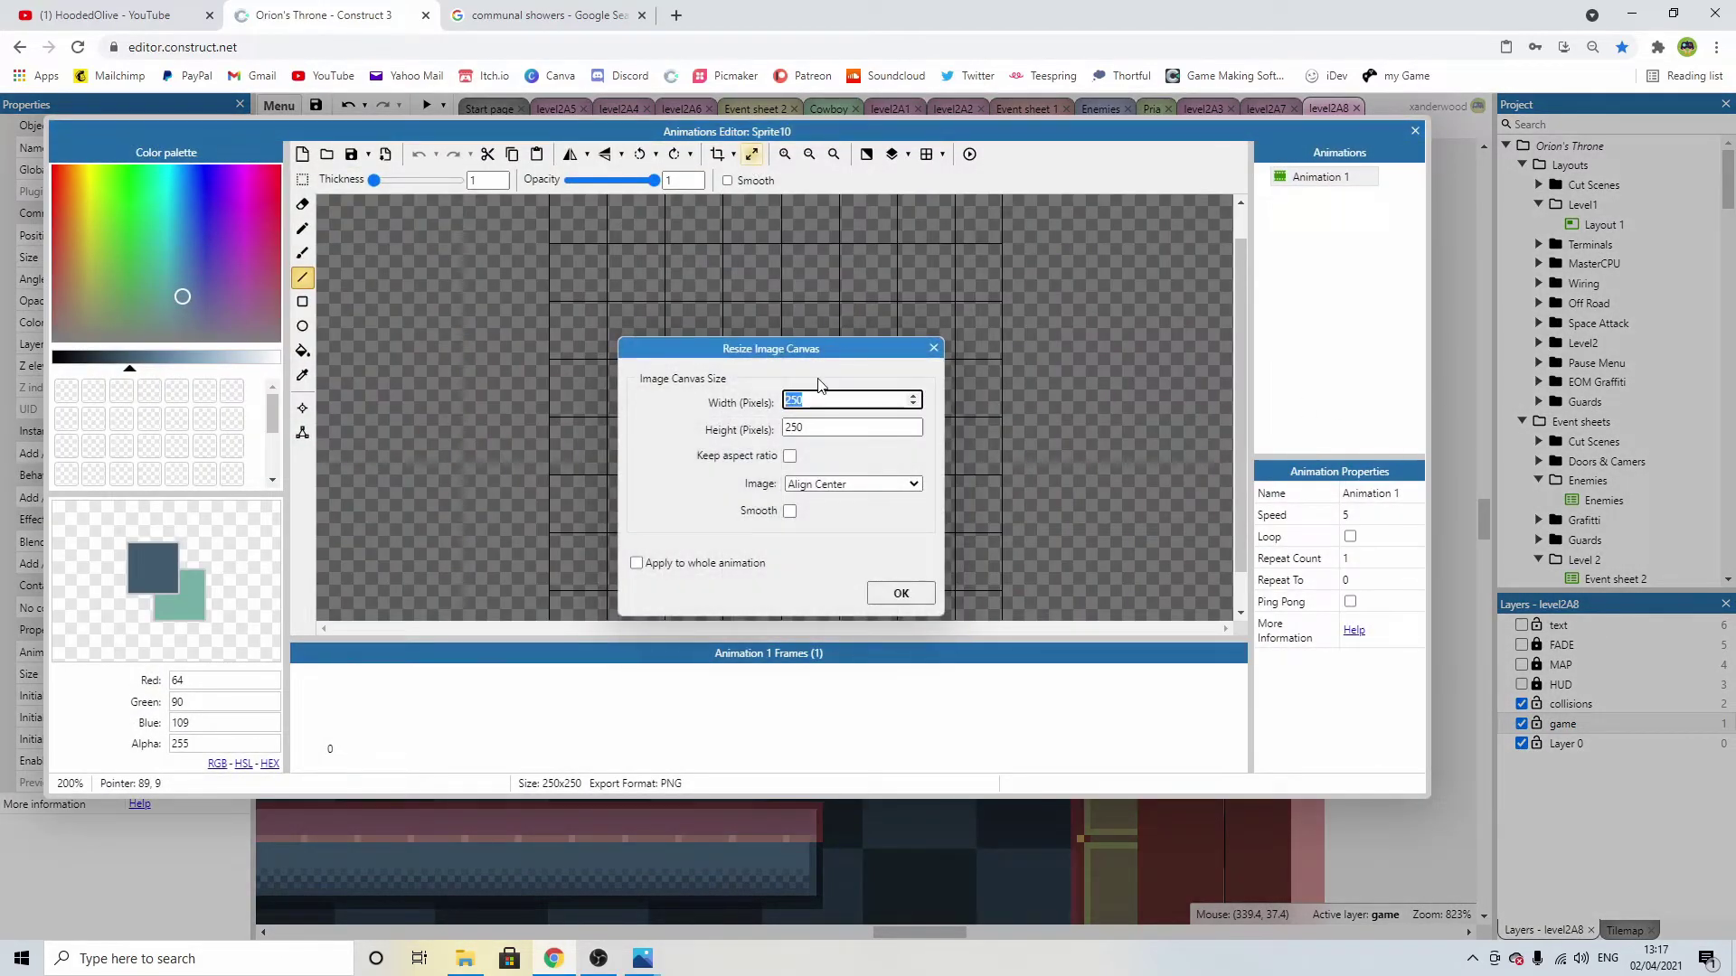
{"action": "type", "text": "8"}
{"action": "key", "text": "Tab"}
{"action": "type", "text": "8"}
{"action": "key", "text": "Return"}
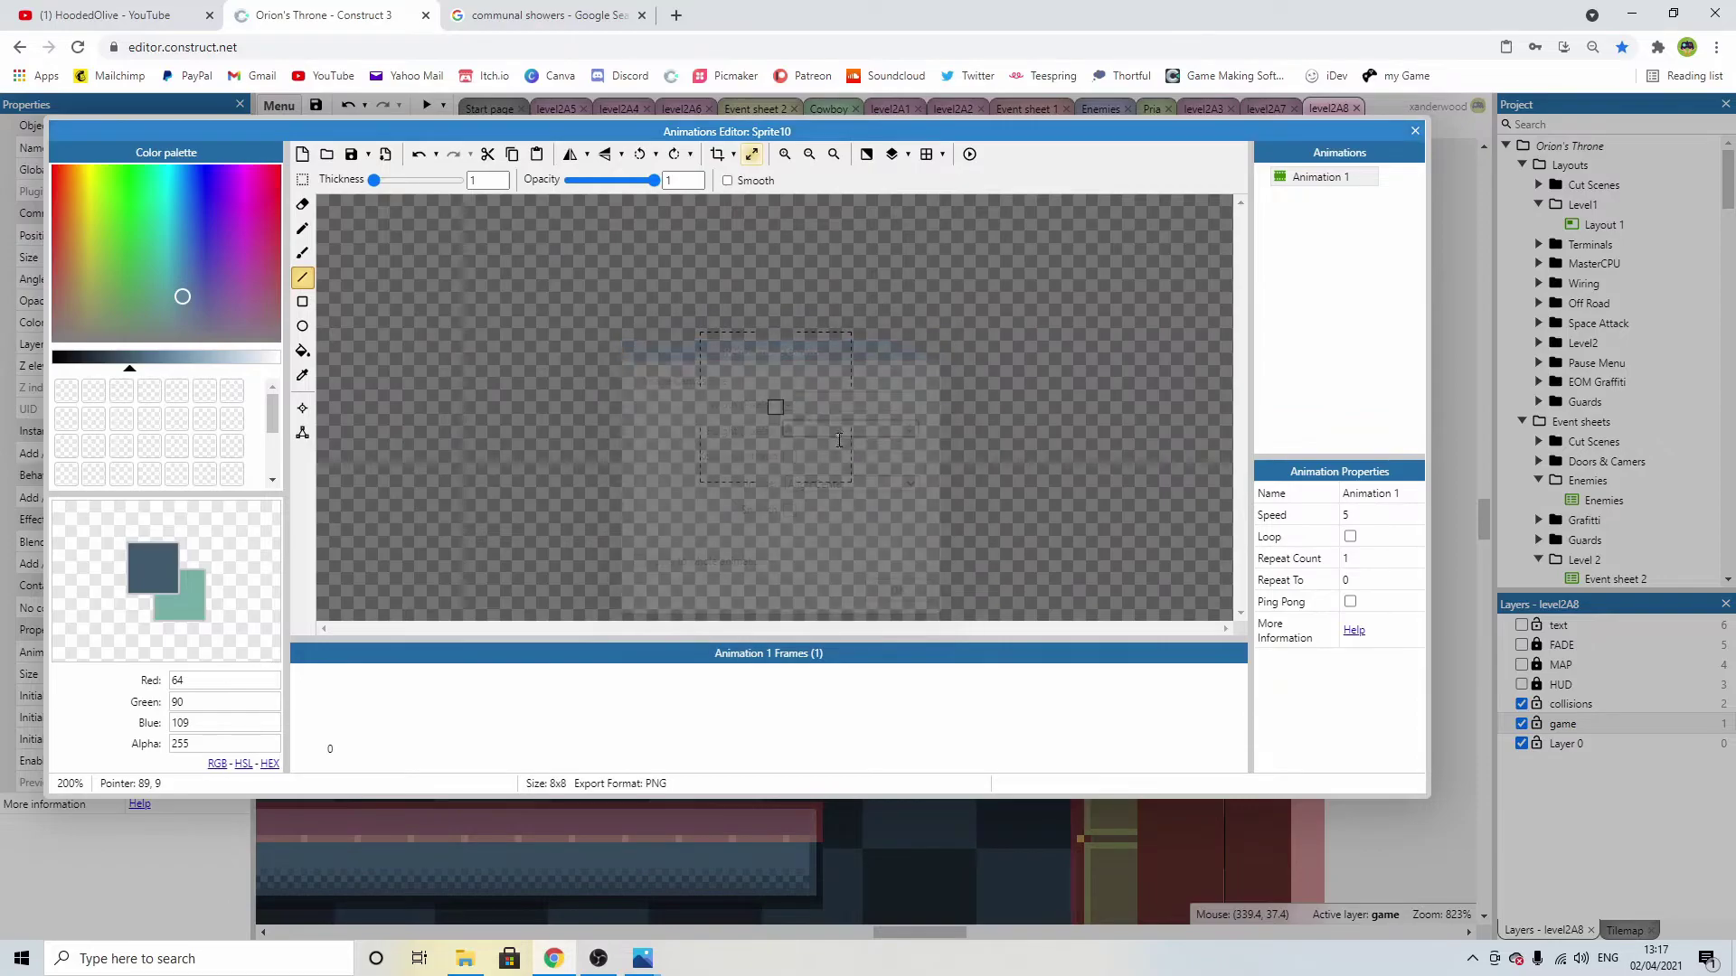
Pencil a stepped shower-head shape, narrow at the neck and wide at the base, in RGB 240, 244, 246.
{"action": "scroll", "coordinate": [774, 404], "scroll_direction": "up", "scroll_amount": 5}
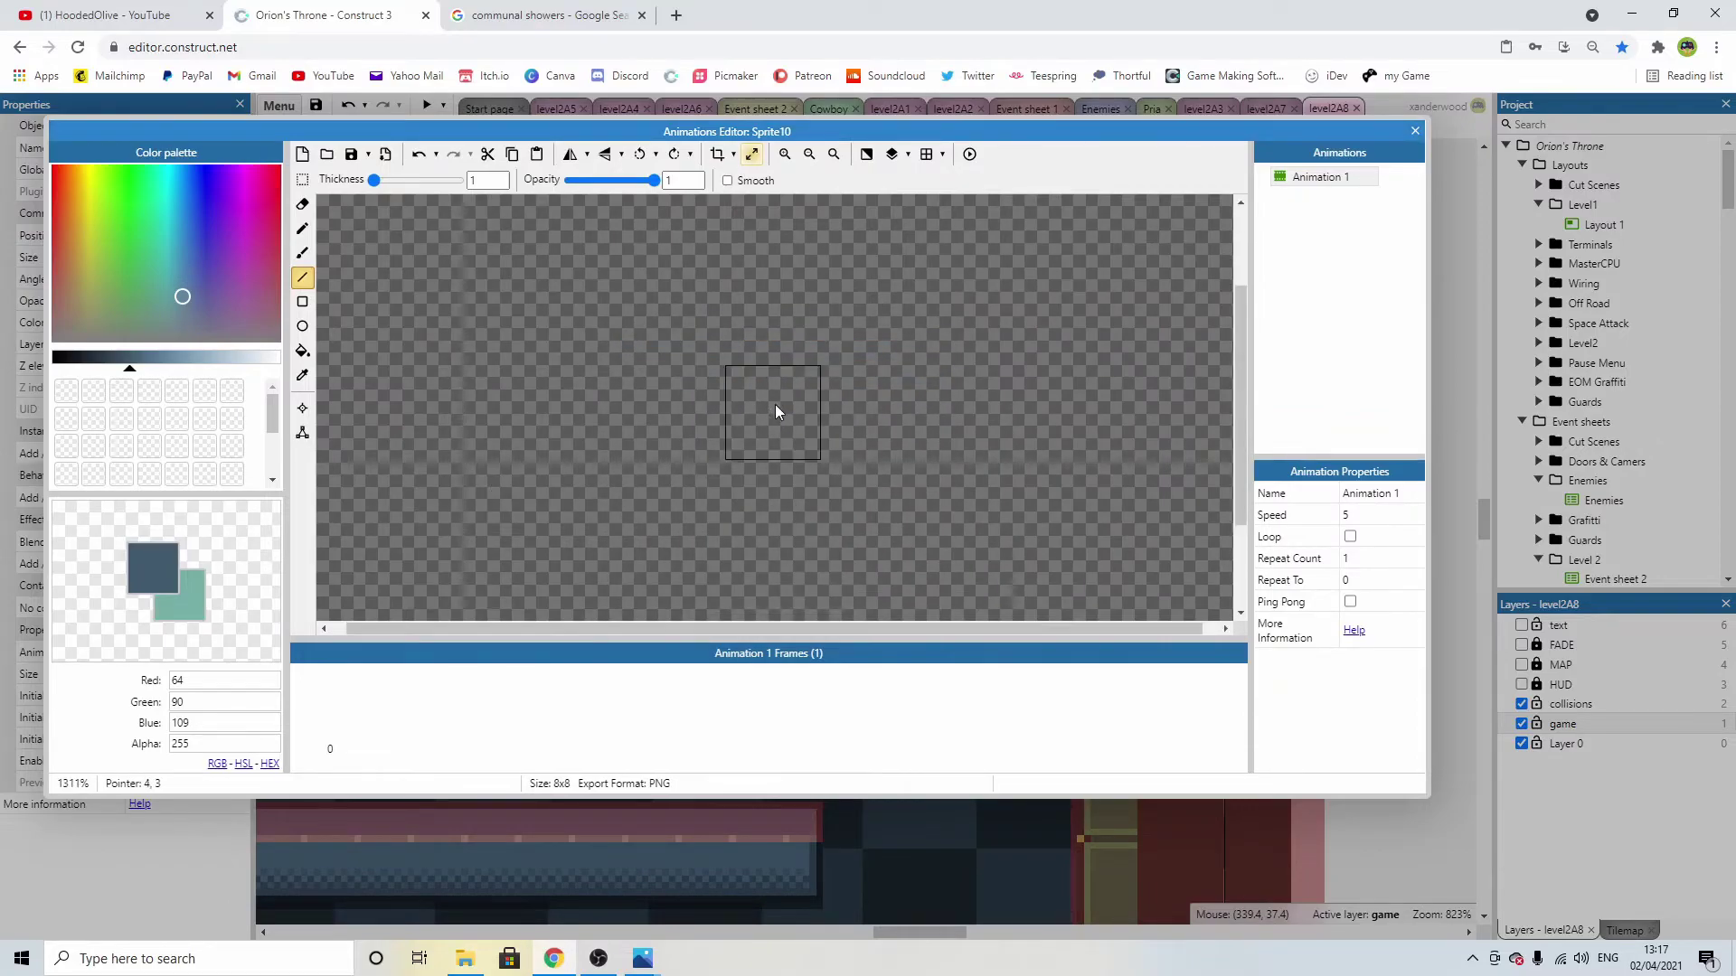
{"action": "left_click", "coordinate": [262, 361]}
{"action": "left_click", "coordinate": [269, 363]}
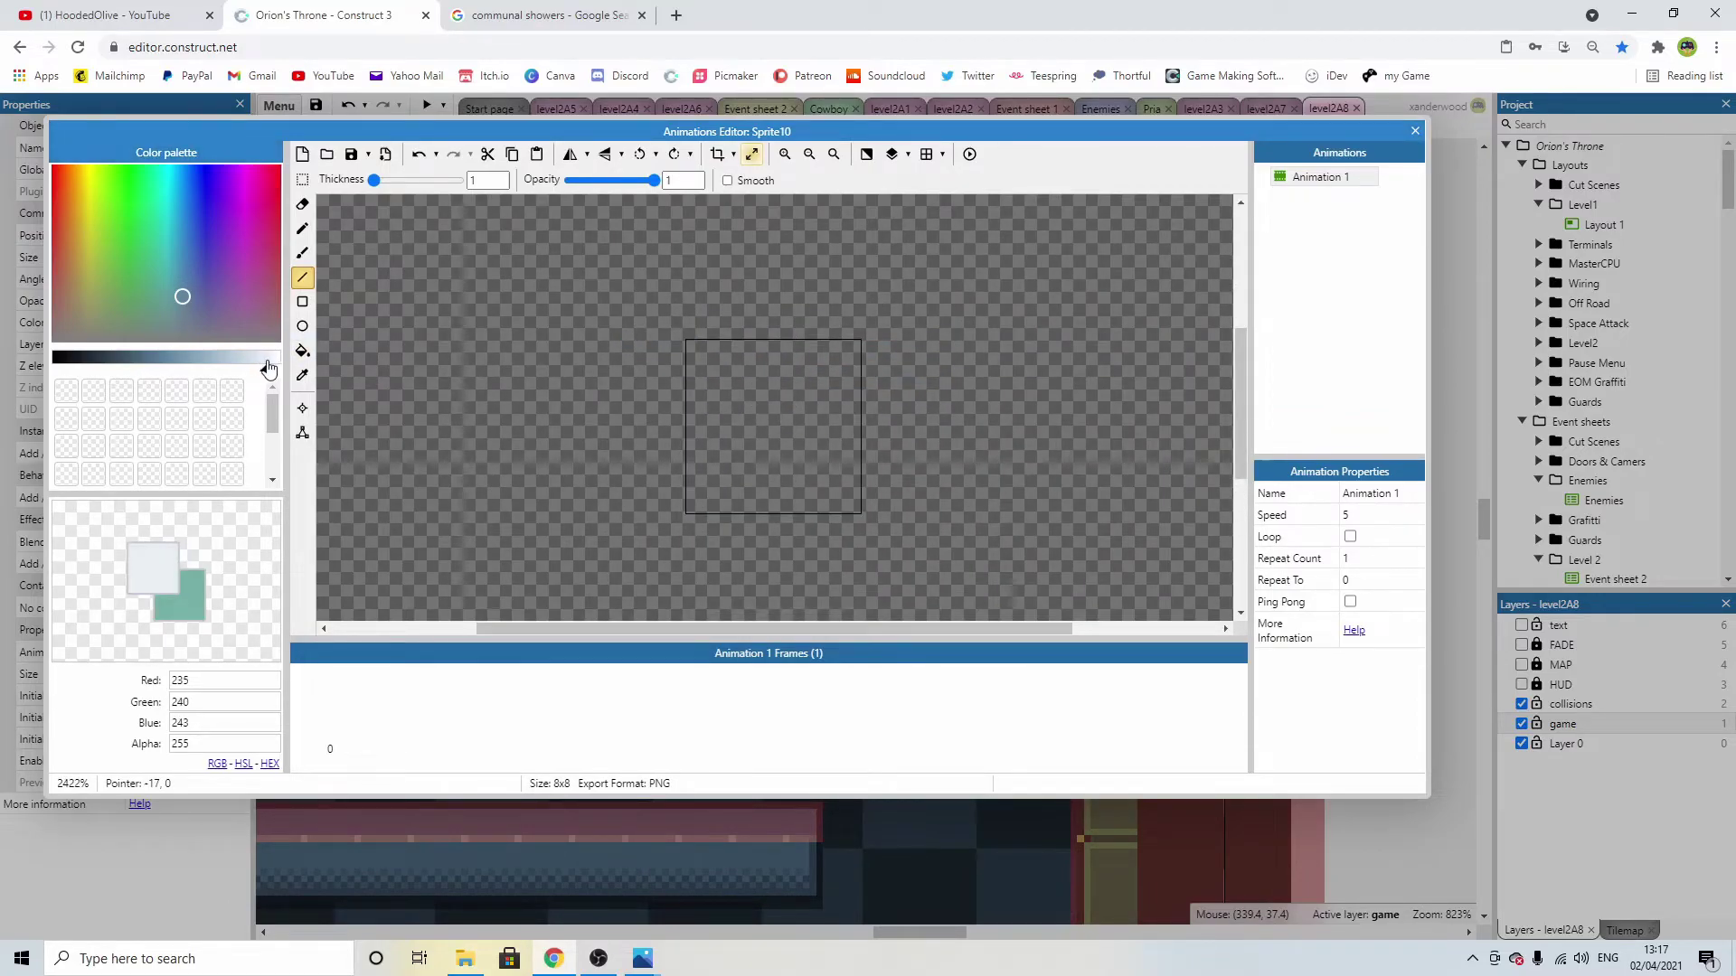
{"action": "left_click", "coordinate": [306, 229]}
{"action": "left_click", "coordinate": [775, 355]}
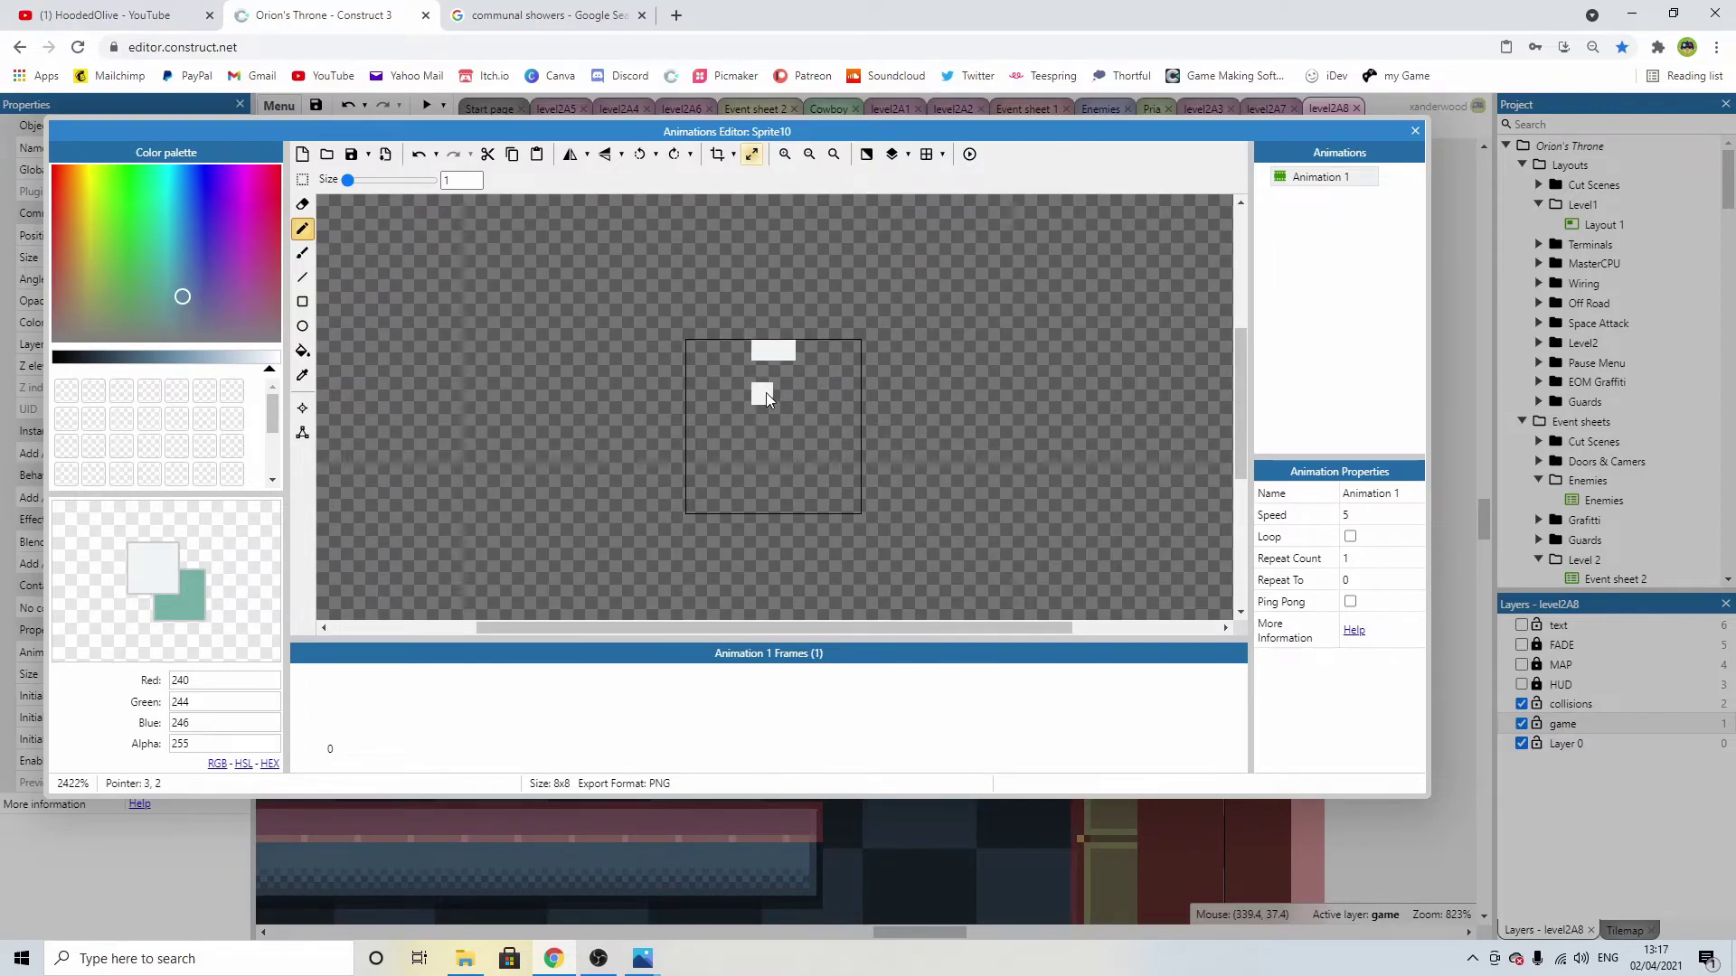
{"action": "left_click", "coordinate": [776, 372]}
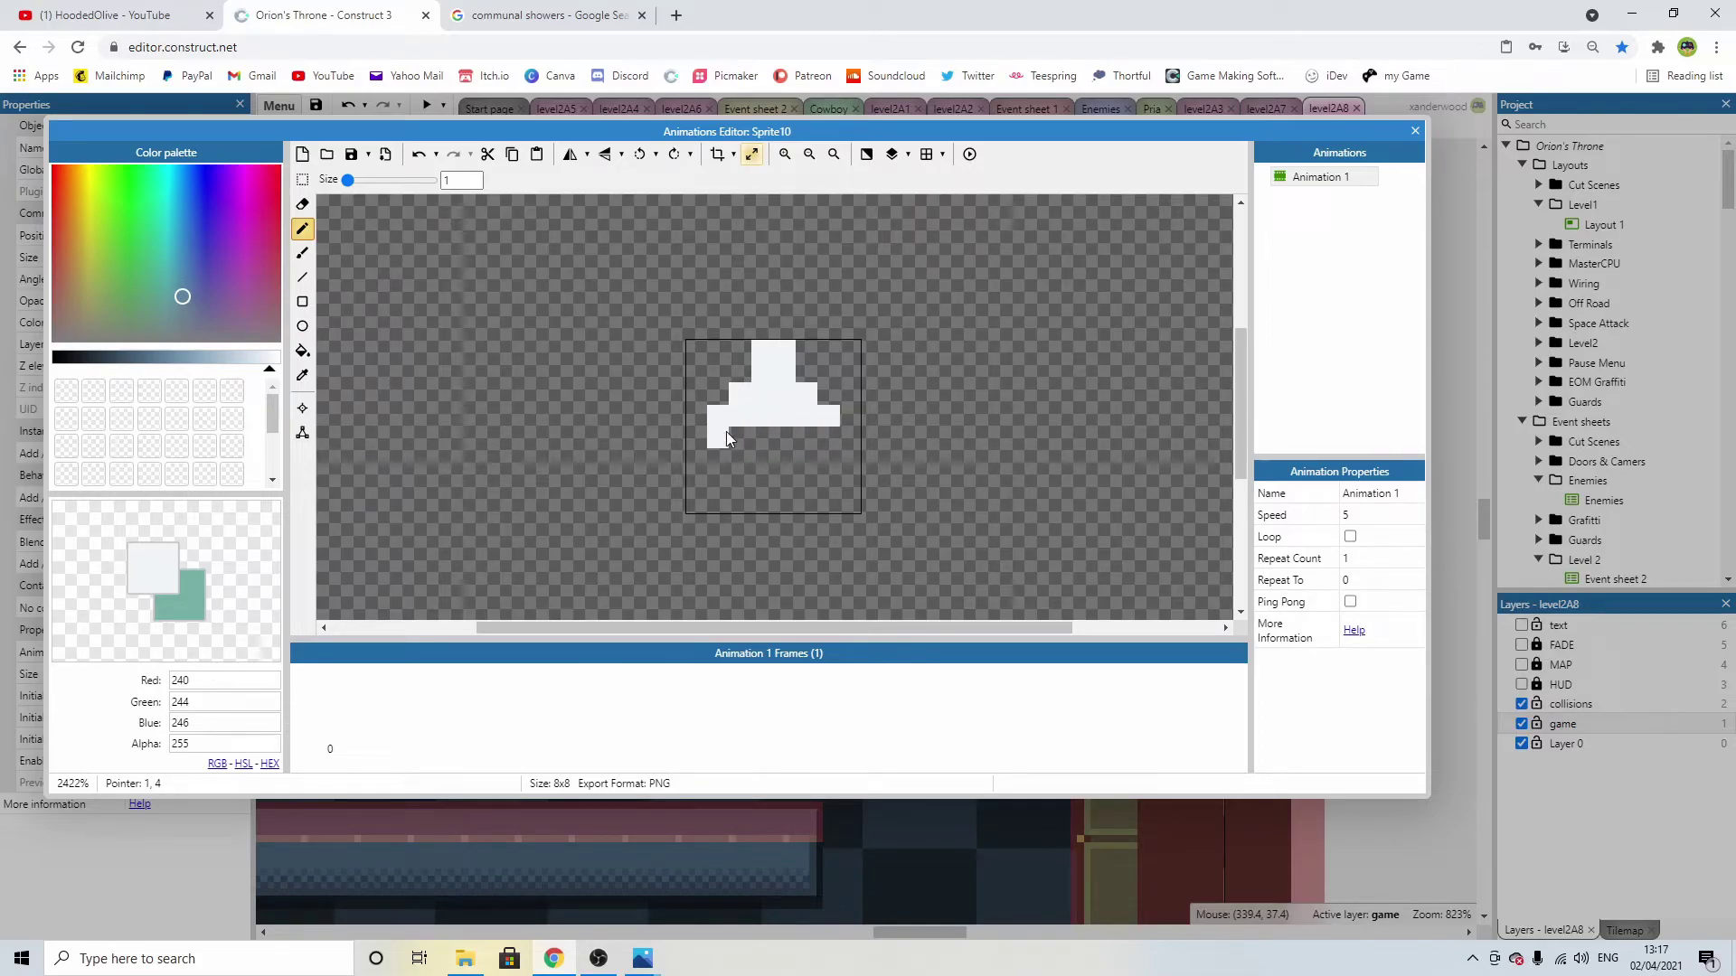
{"action": "mouse_move", "coordinate": [725, 431]}
{"action": "left_mouse_down"}
{"action": "mouse_move", "coordinate": [816, 430]}
{"action": "mouse_move", "coordinate": [806, 362]}
{"action": "left_mouse_up"}
{"action": "left_click", "coordinate": [826, 489]}
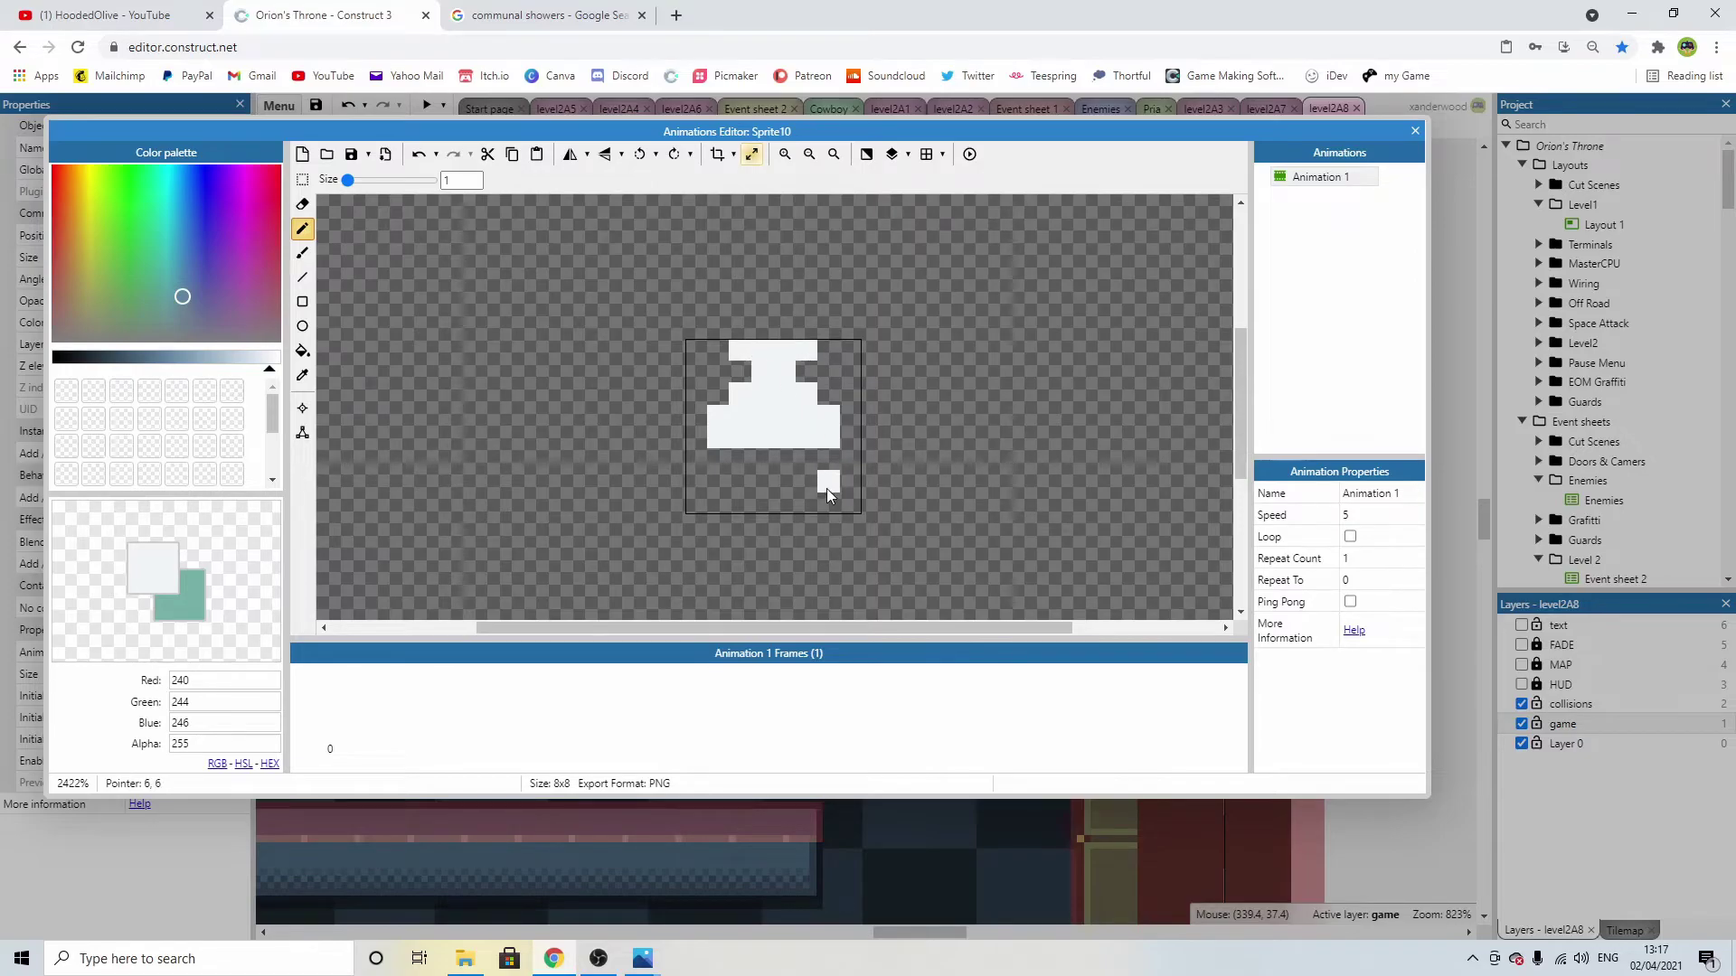
{"action": "key", "text": "ctrl+z"}
Shade the shower head's body in RGB 215, 226, 231 and highlight its left side and base in white.
{"action": "left_click", "coordinate": [251, 358]}
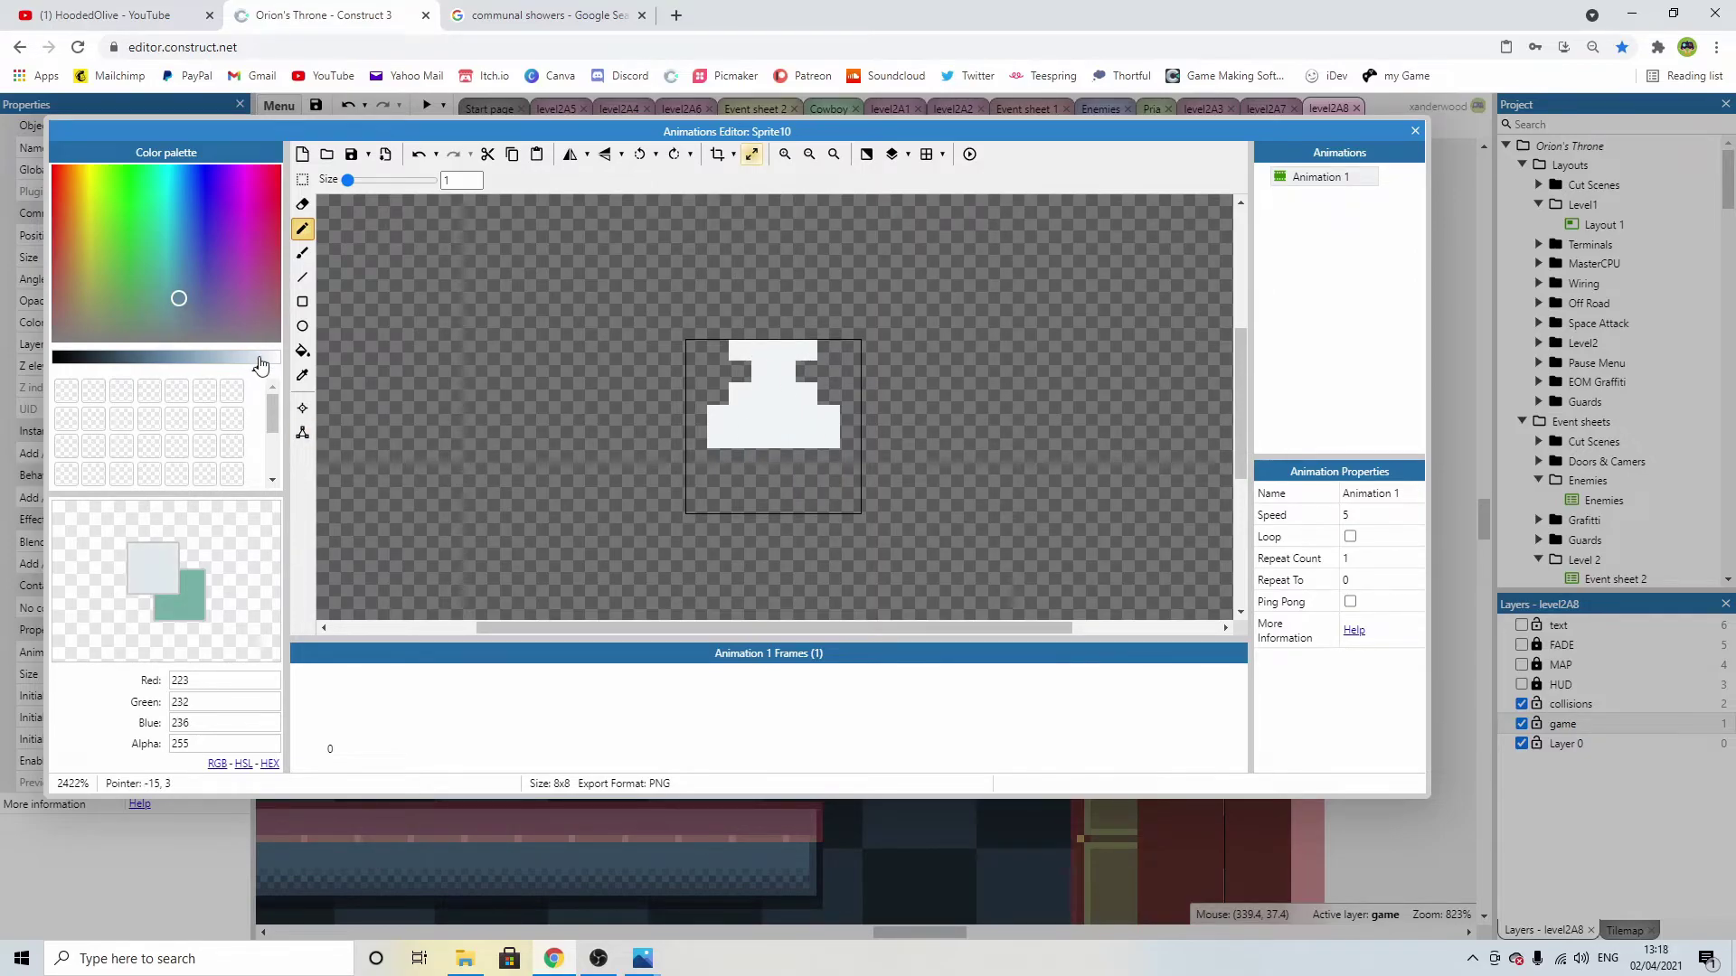
{"action": "left_click_drag", "start_coordinate": [731, 415], "coordinate": [760, 422]}
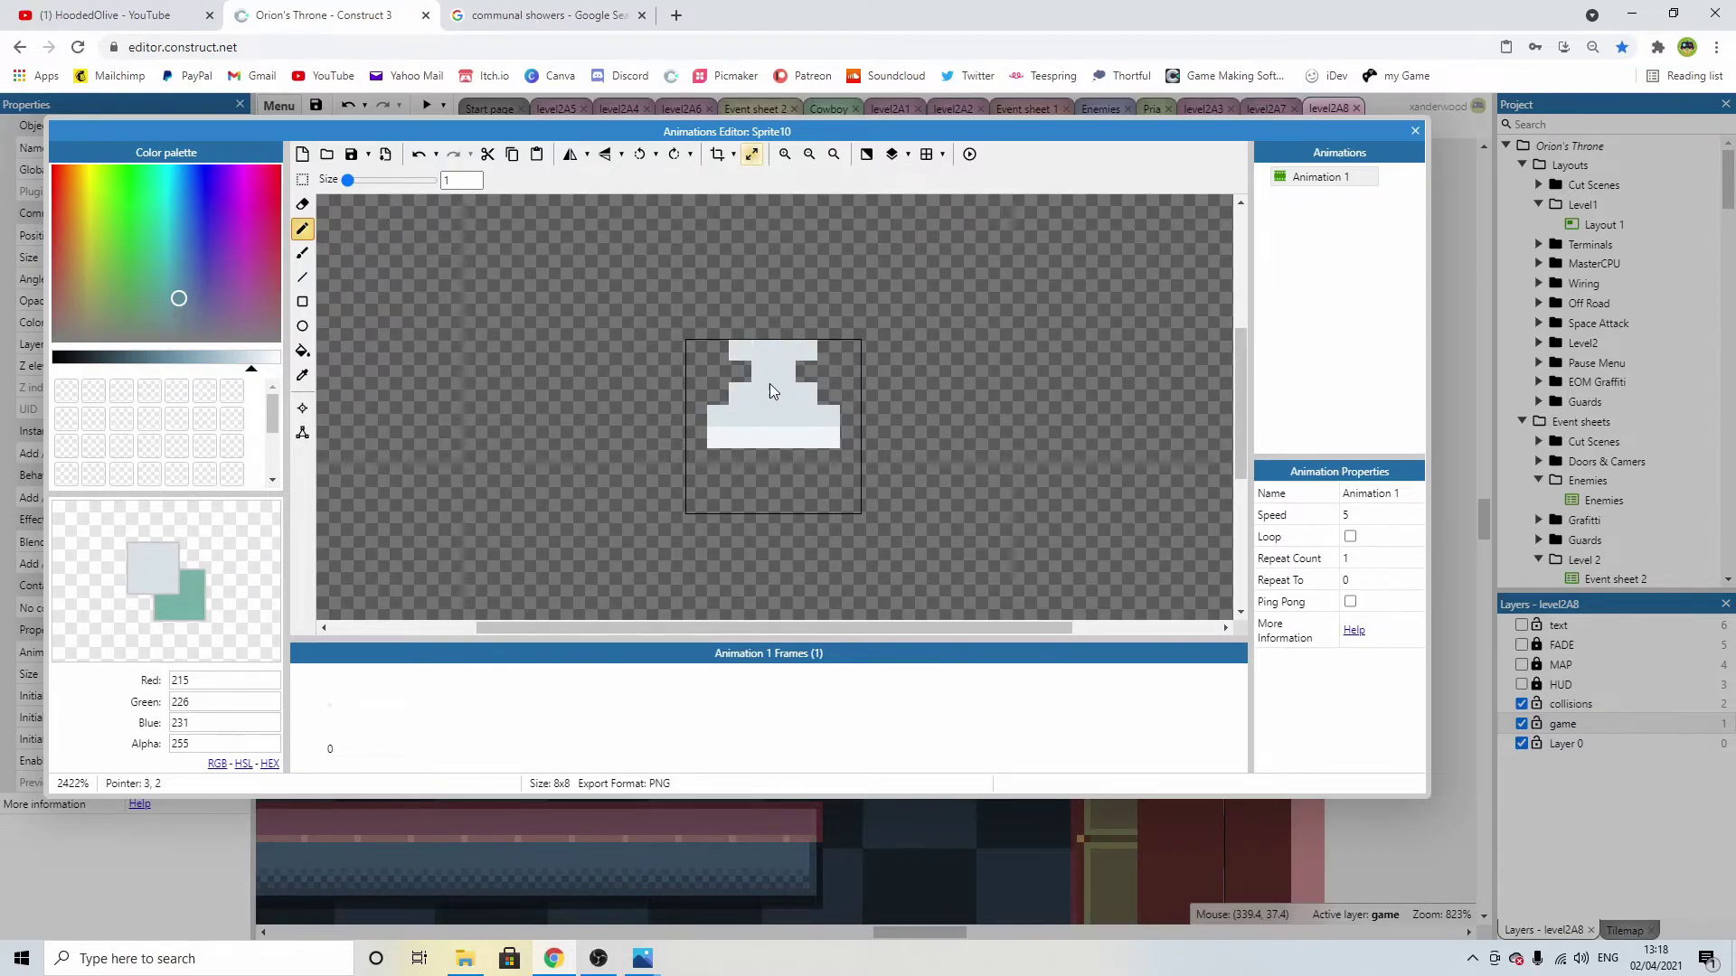
{"action": "left_click_drag", "start_coordinate": [252, 371], "coordinate": [351, 375]}
{"action": "left_click_drag", "start_coordinate": [723, 436], "coordinate": [744, 393]}
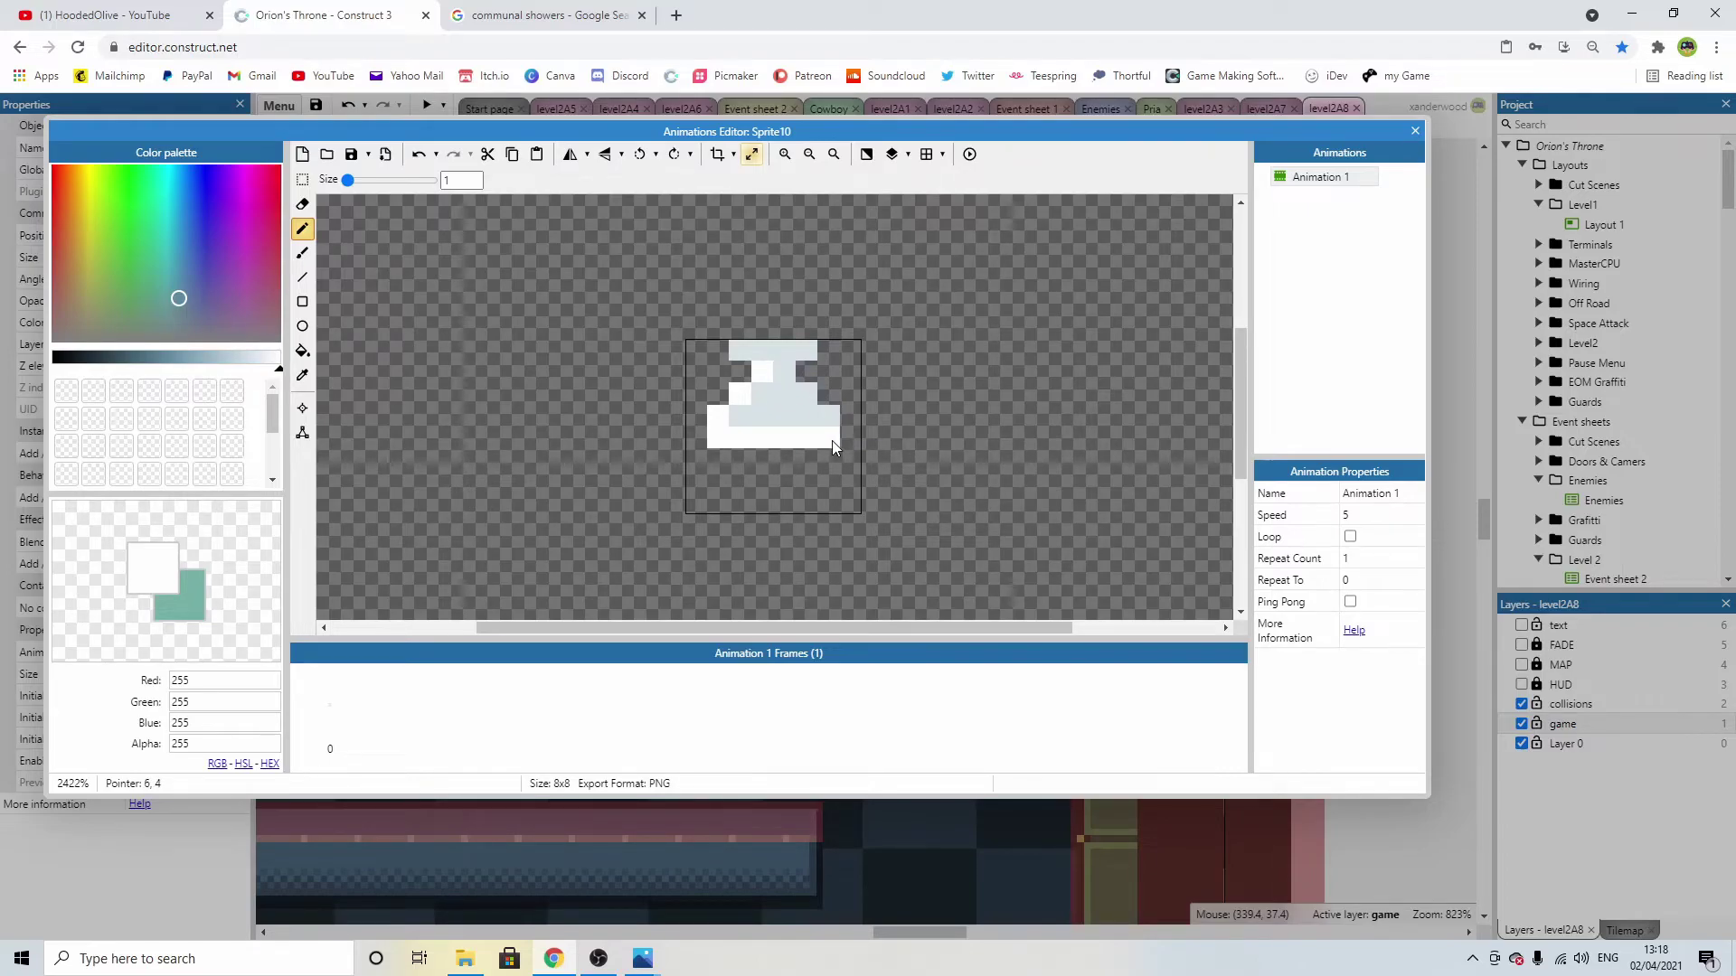
{"action": "scroll", "coordinate": [809, 443], "scroll_direction": "down", "scroll_amount": 2}
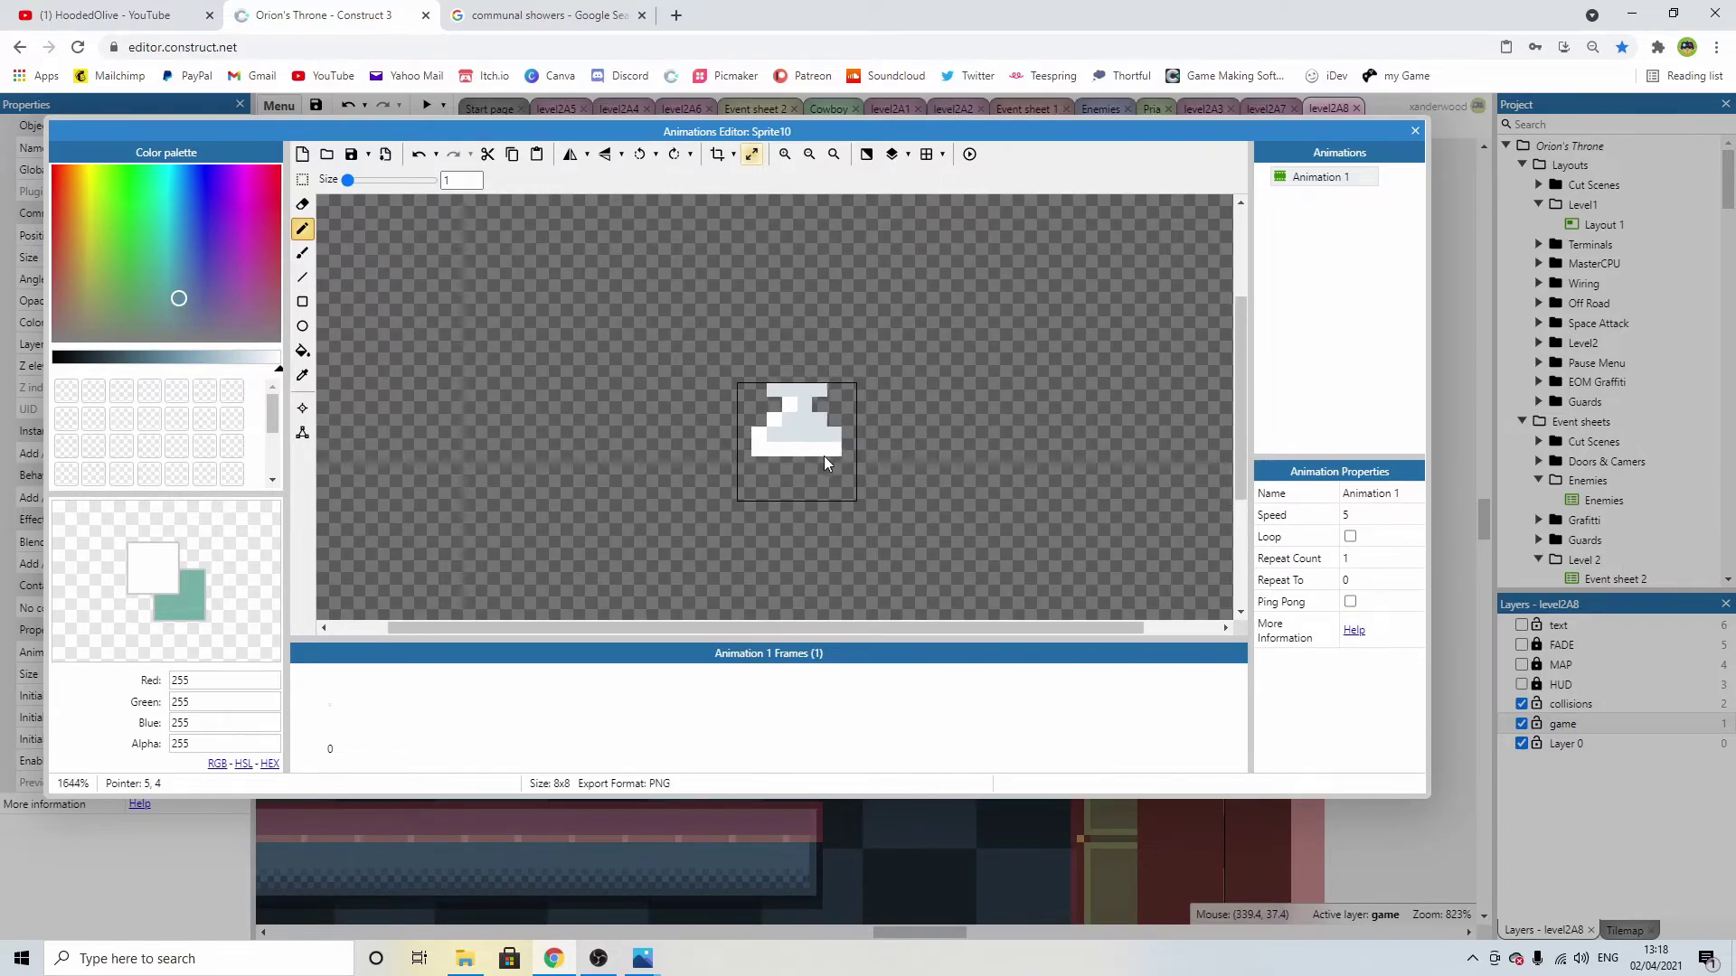
Recolor the light grey body of the shower head in RGB 195, 218, 225 with the pencil.
{"action": "scroll", "coordinate": [833, 463], "scroll_direction": "up", "scroll_amount": 4}
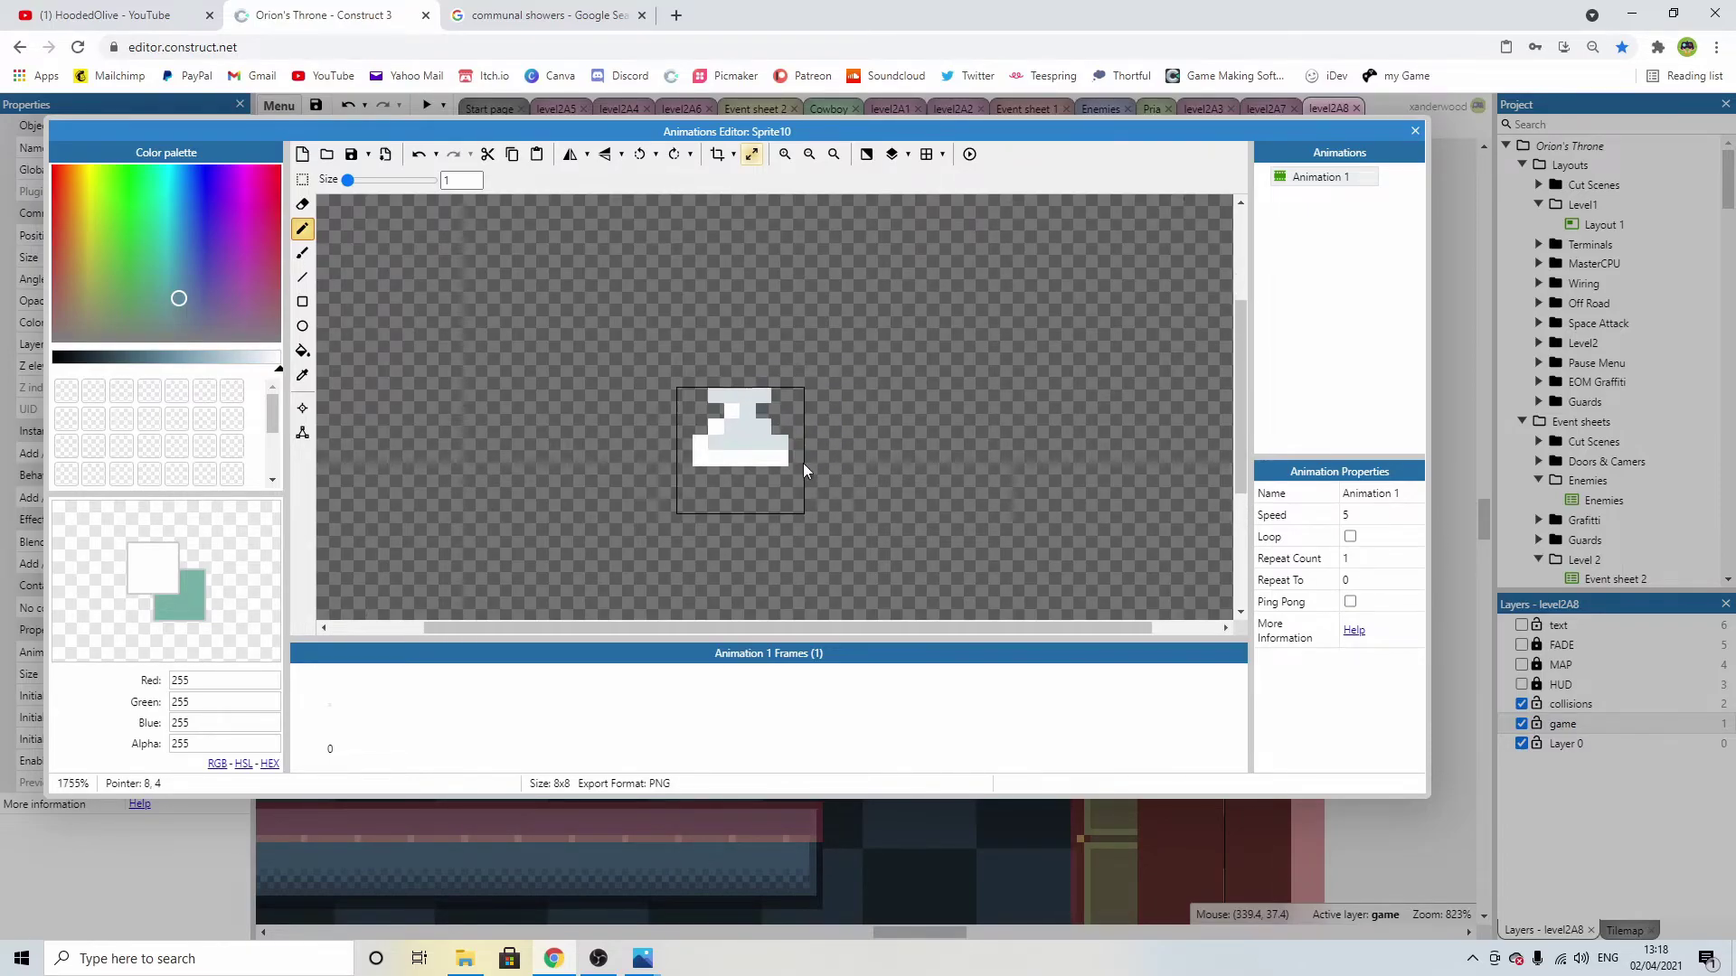
{"action": "left_click", "coordinate": [732, 437], "text": "alt"}
{"action": "left_click", "coordinate": [178, 297]}
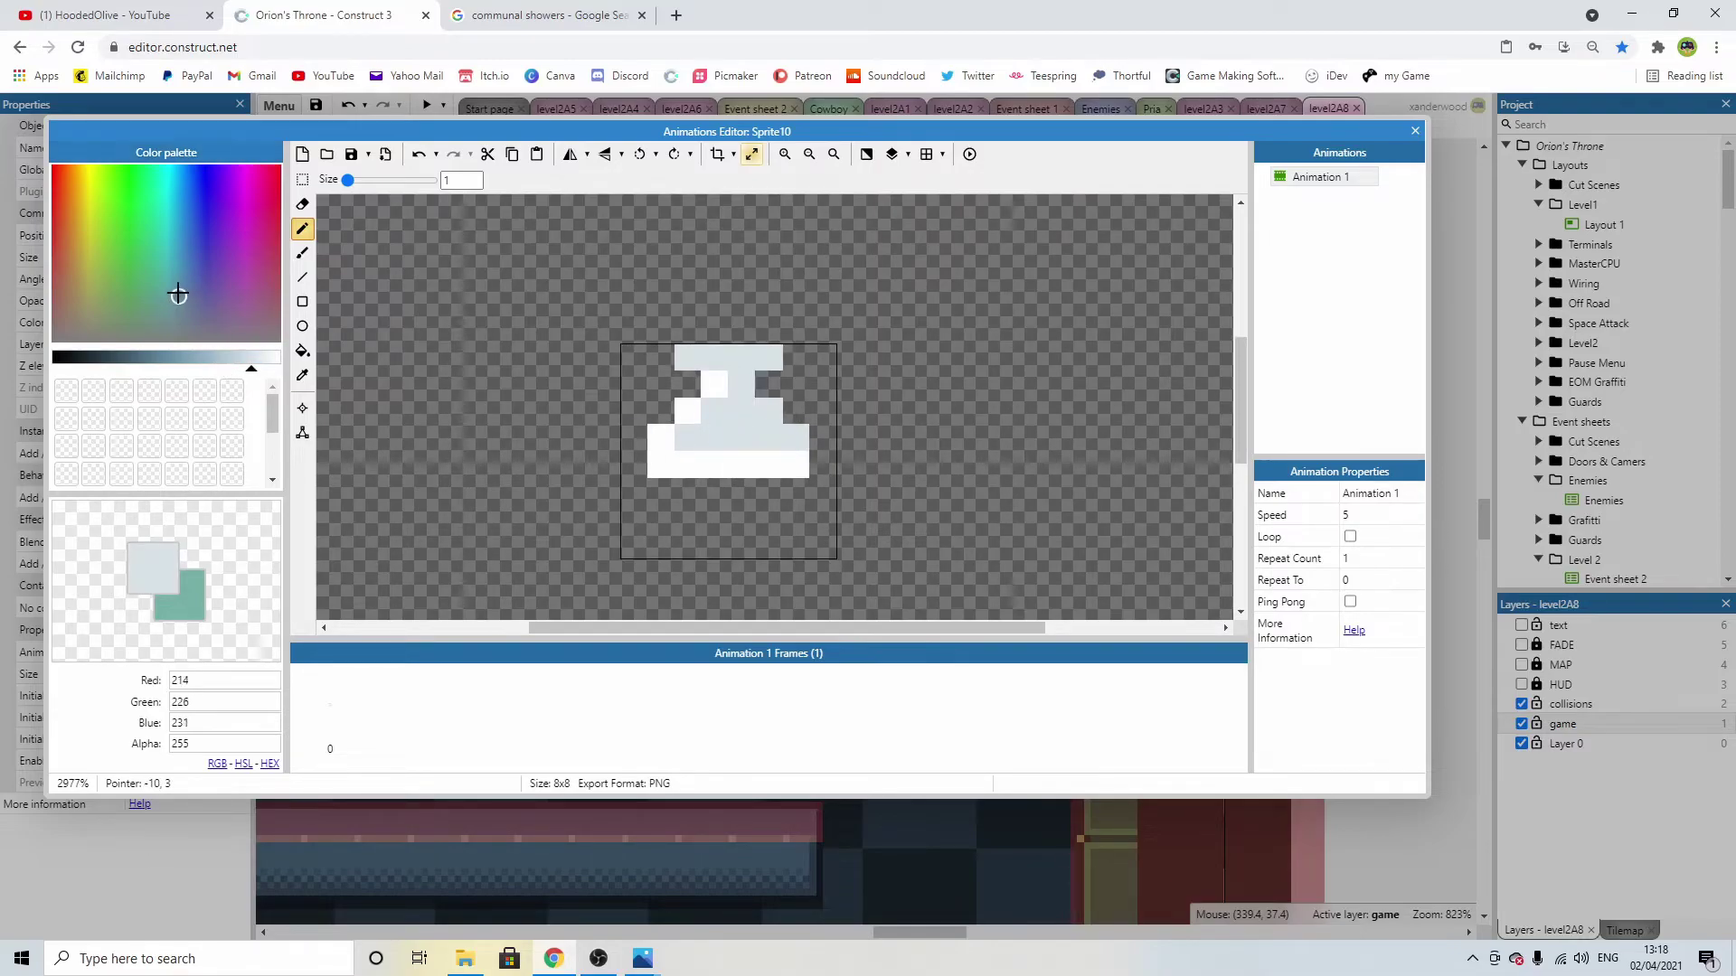
{"action": "left_click", "coordinate": [241, 360]}
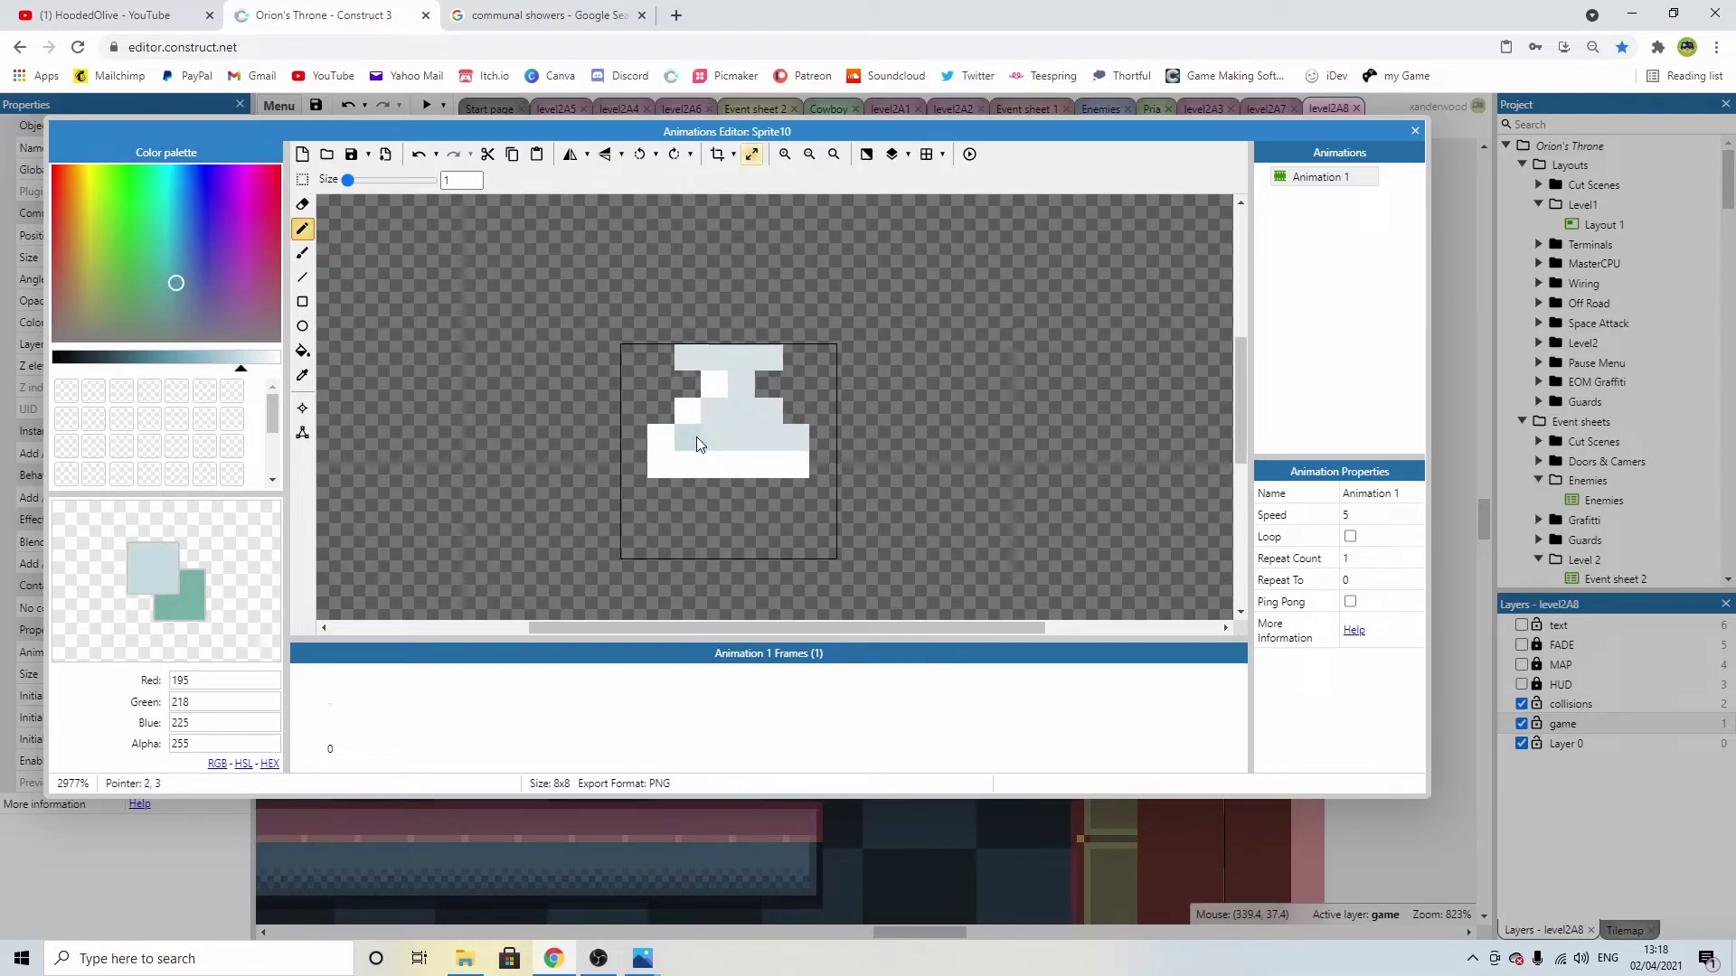
{"action": "left_click", "coordinate": [716, 423]}
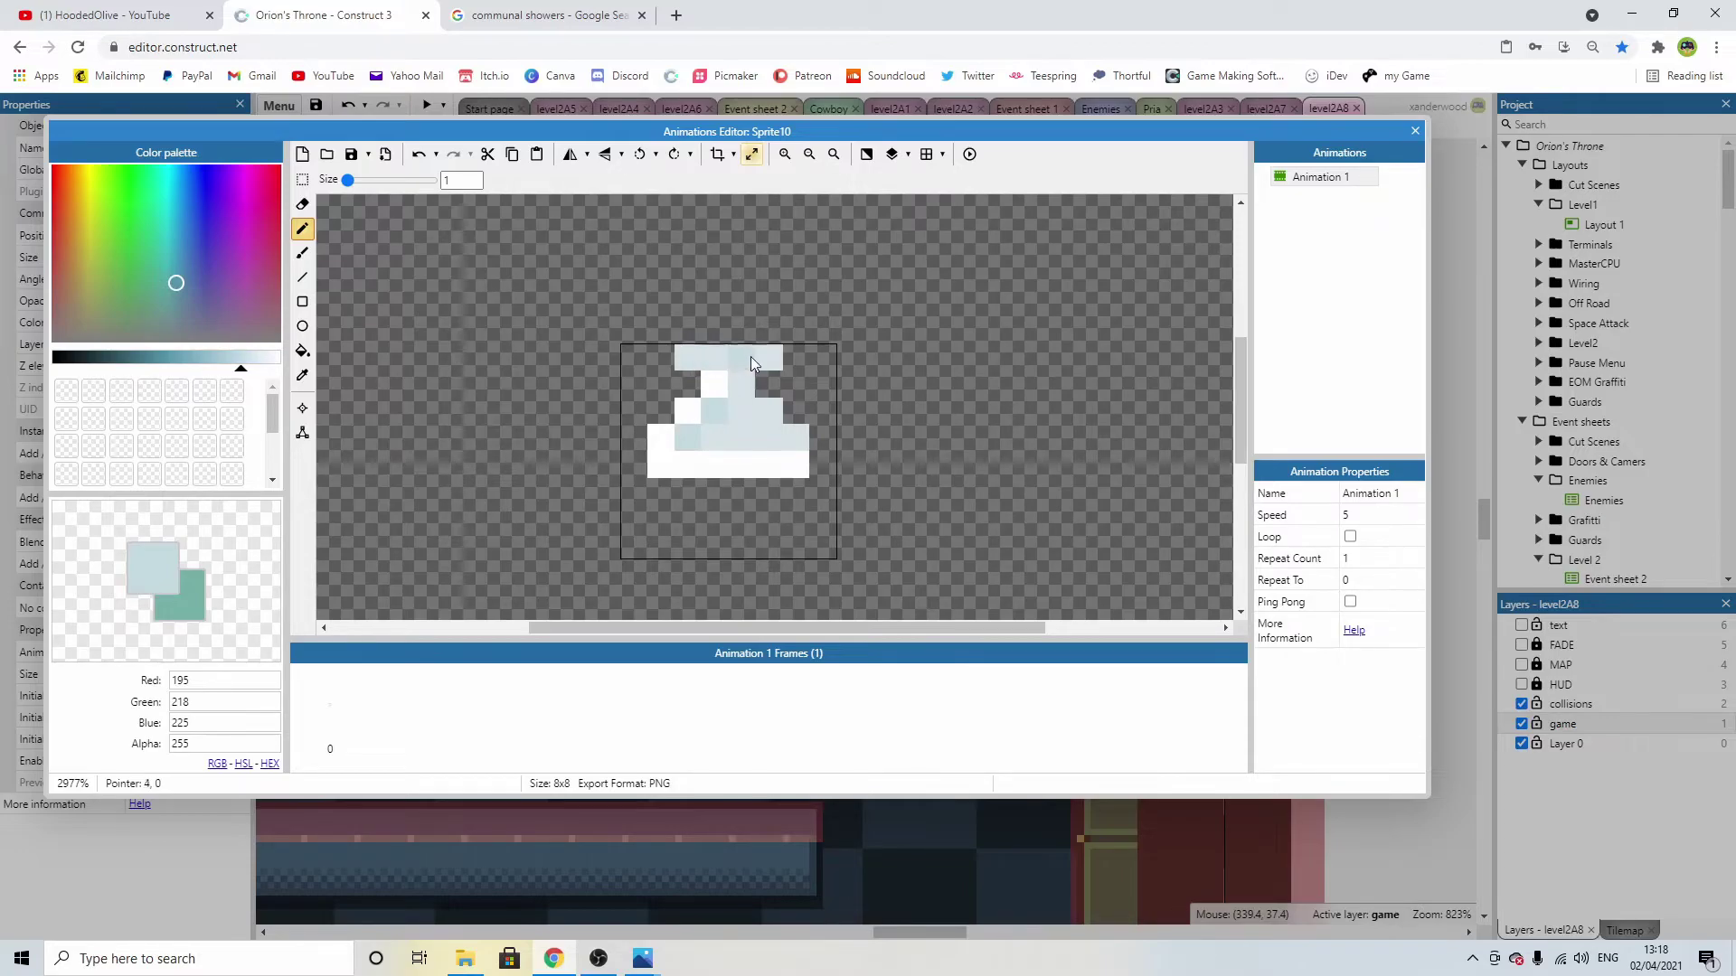
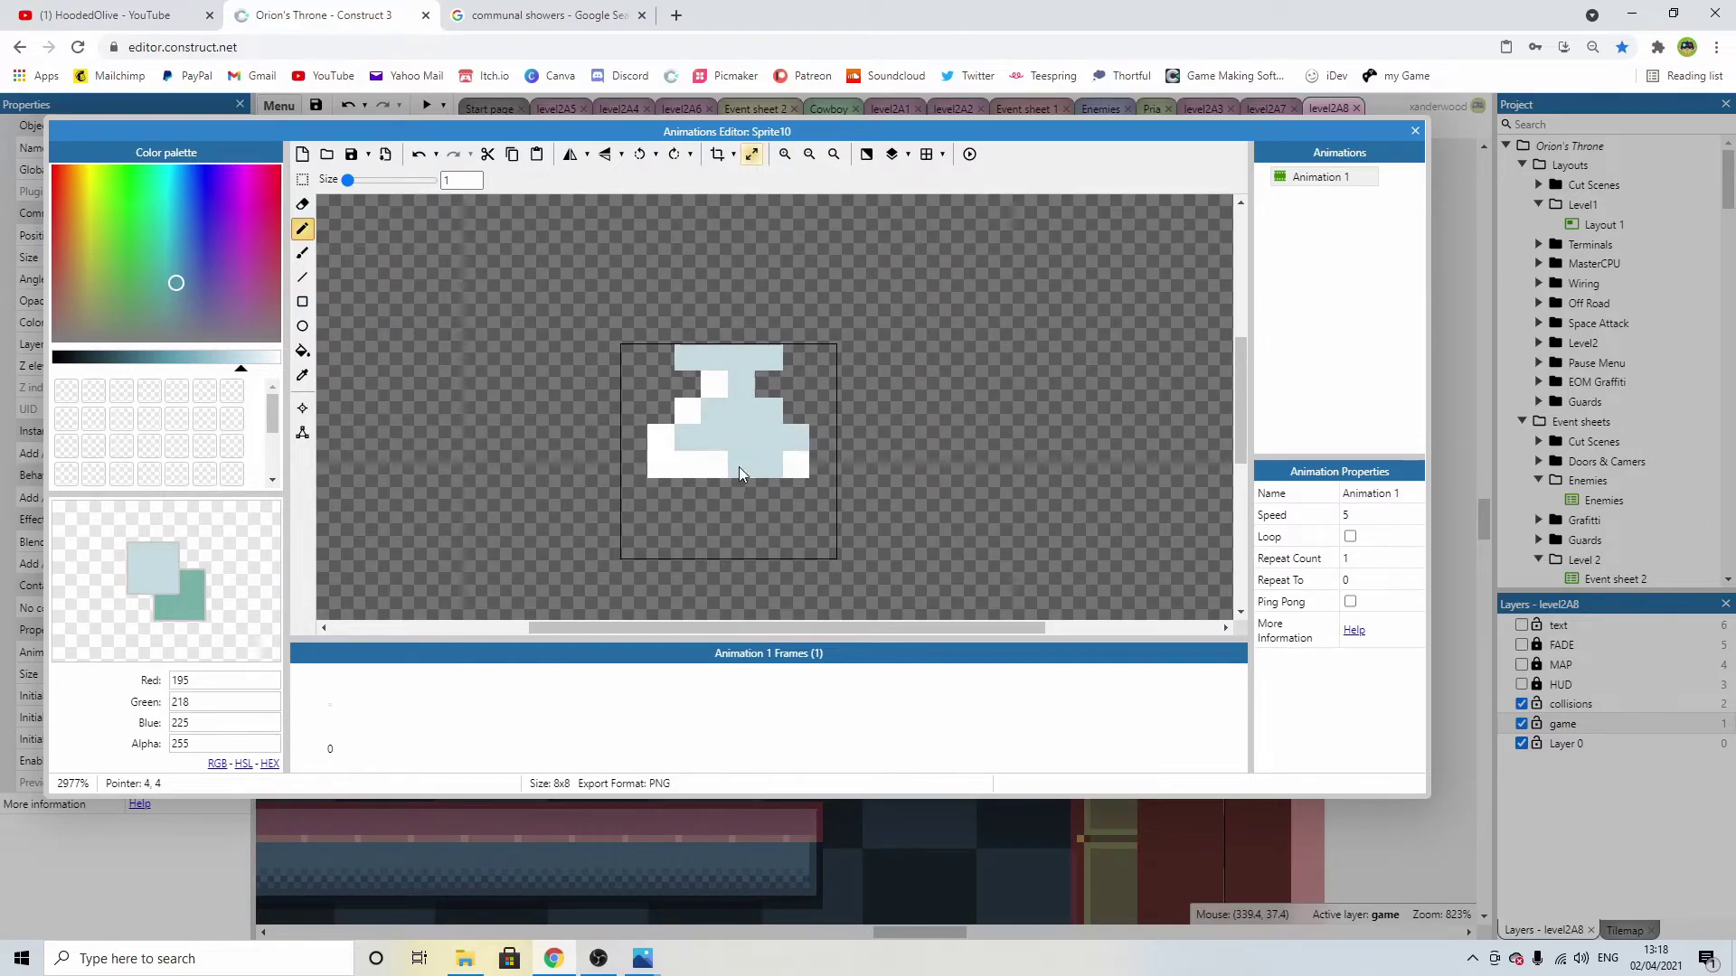
Add white highlight pixels to the shower head's right shoulder and the lower right corner of its base.
{"action": "scroll", "coordinate": [814, 529], "scroll_direction": "down", "scroll_amount": 2}
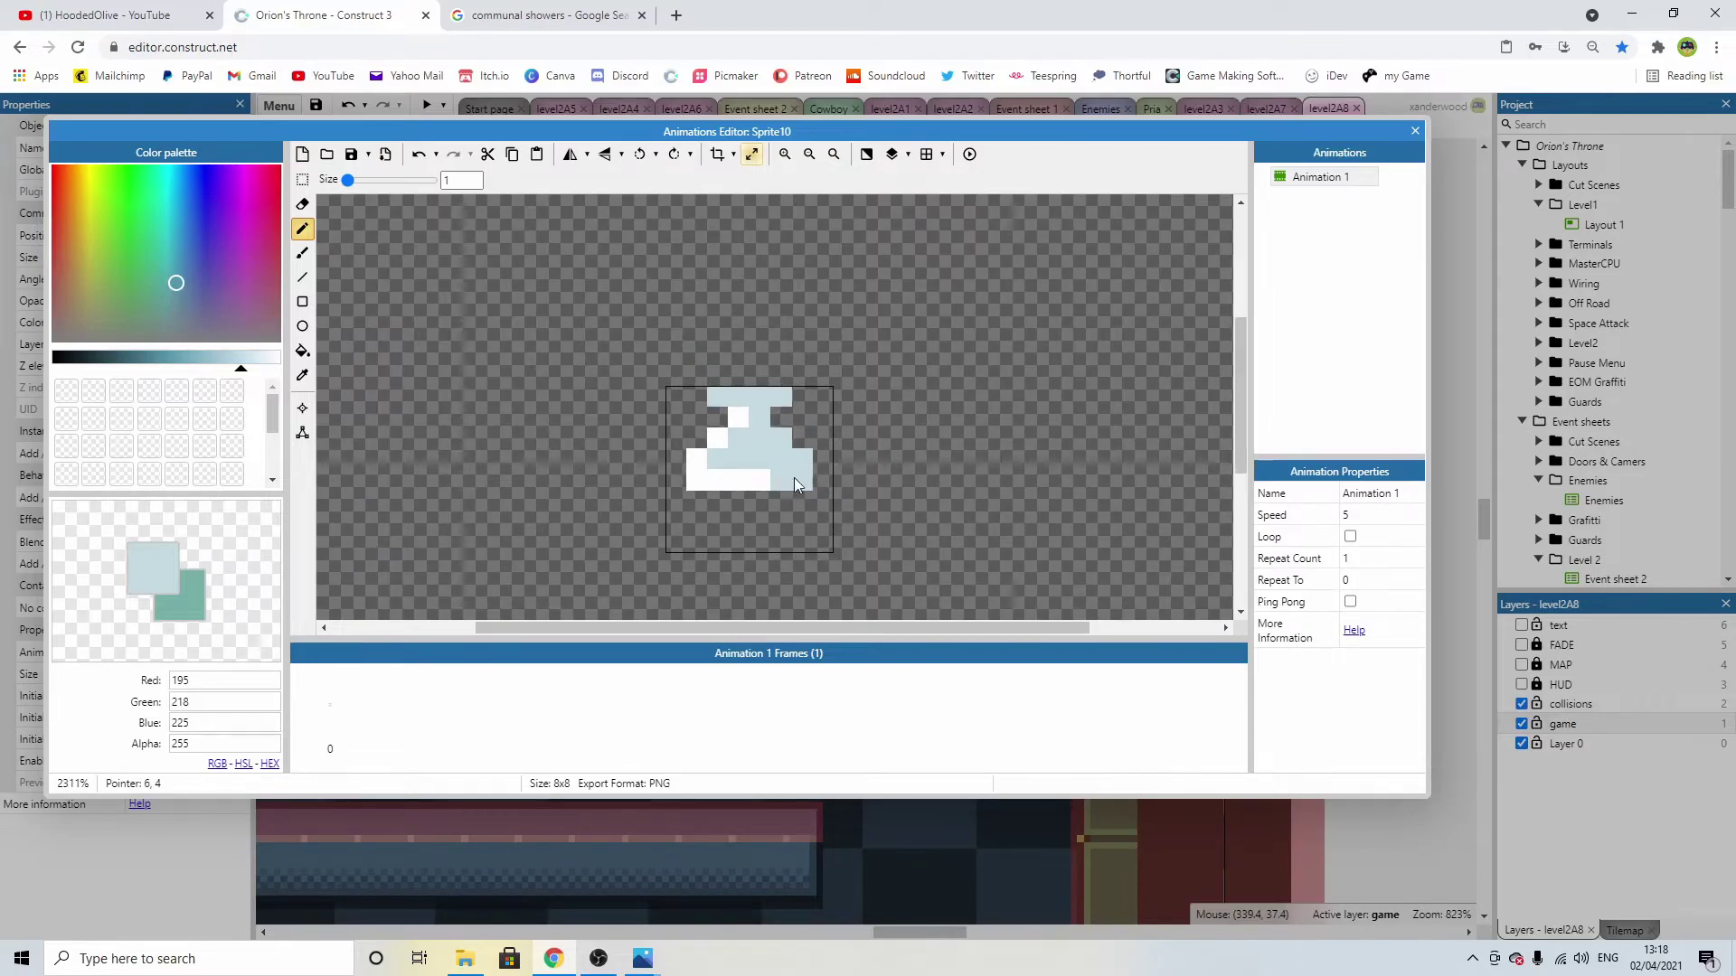
{"action": "left_click", "coordinate": [764, 479], "text": "alt"}
{"action": "scroll", "coordinate": [814, 488], "scroll_direction": "down", "scroll_amount": 2}
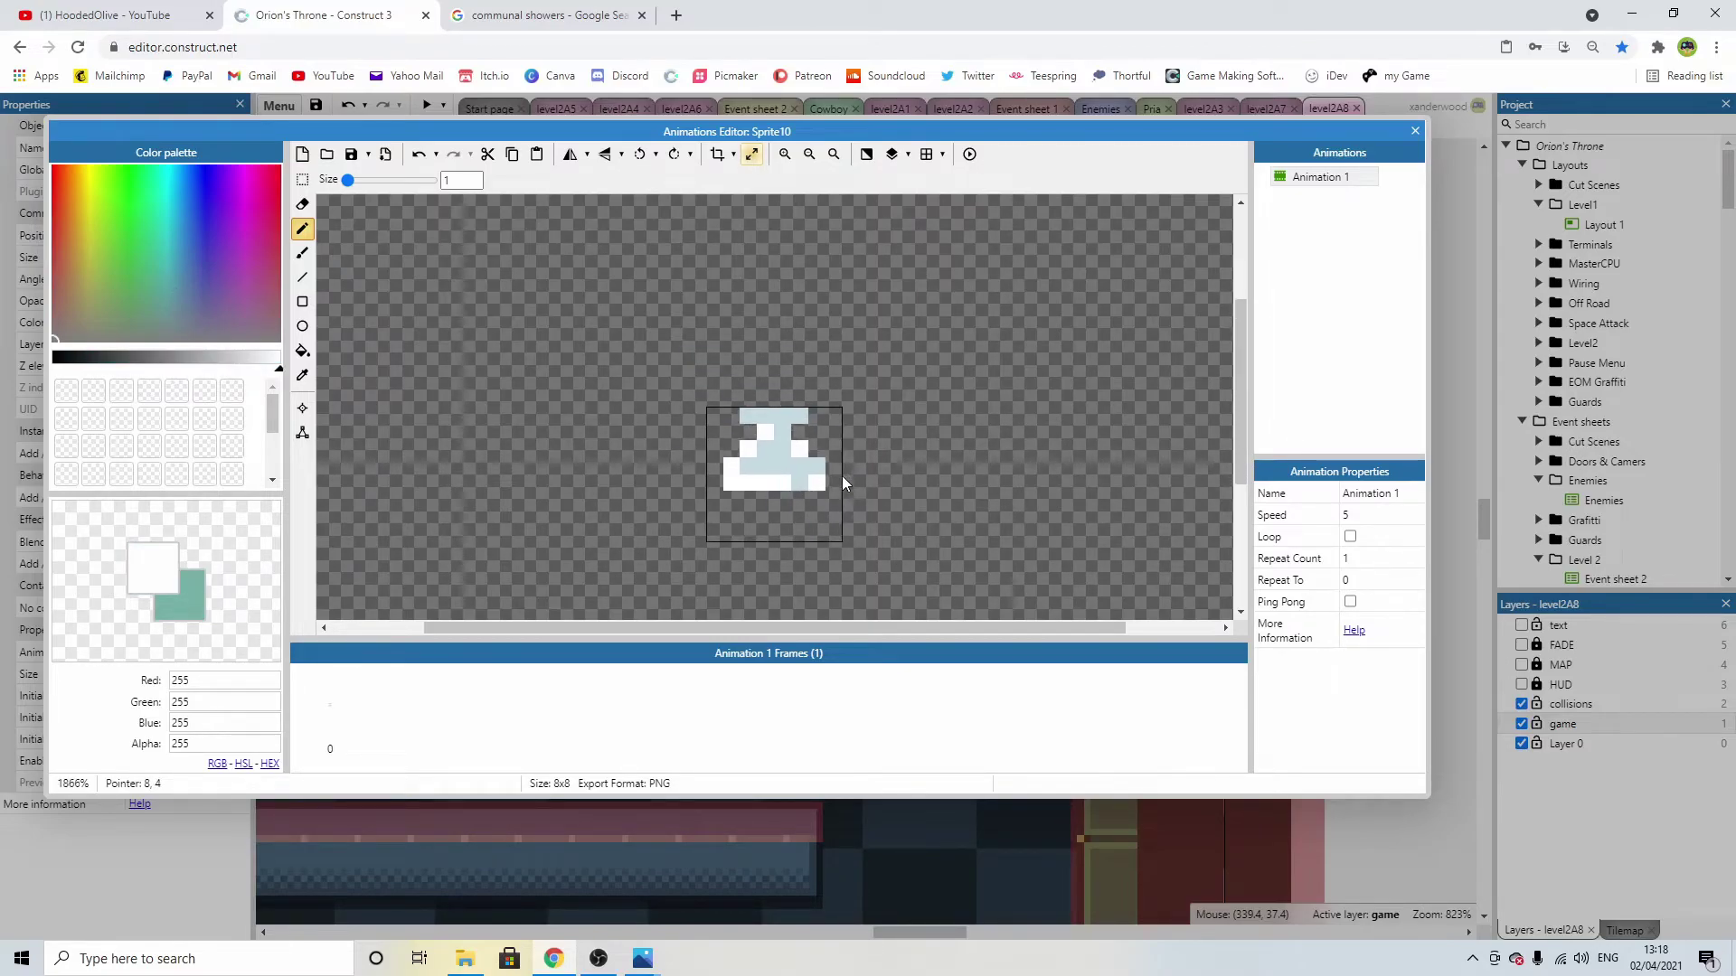
{"action": "middle_click_drag", "start_coordinate": [813, 492], "coordinate": [805, 420]}
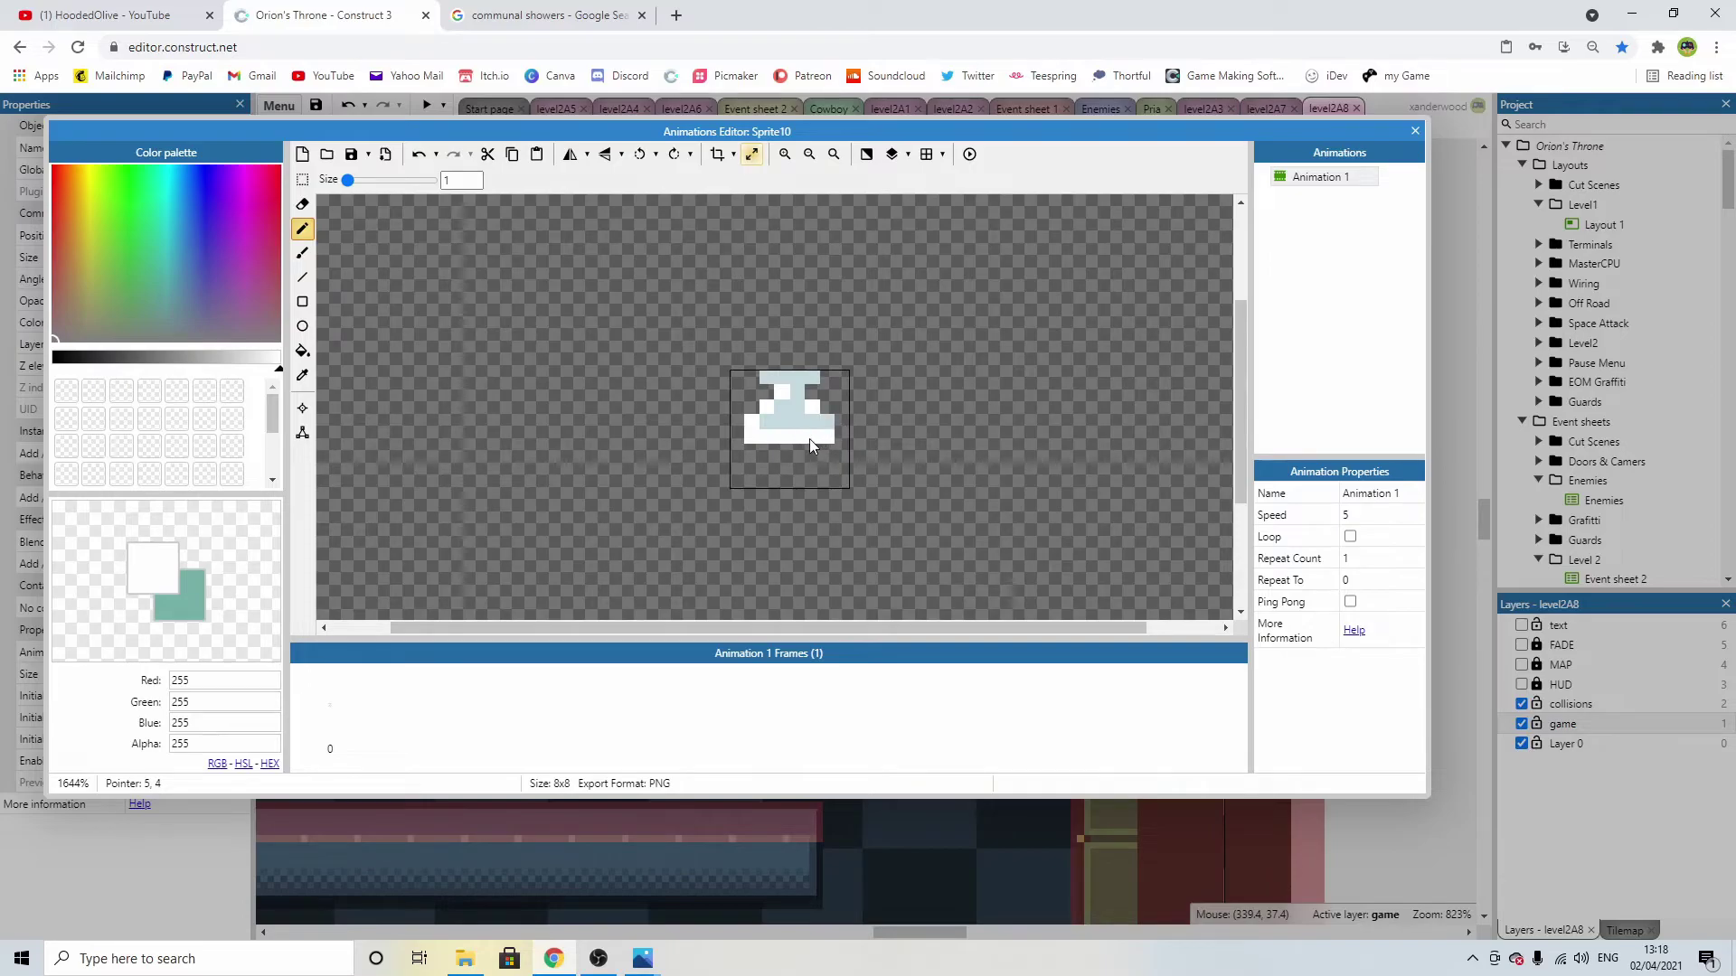
Pencil a shadow below and beside the shower head in RGB 39, 39, 39 with alpha 150, and close the image editor.
{"action": "scroll", "coordinate": [811, 445], "scroll_direction": "up", "scroll_amount": 2}
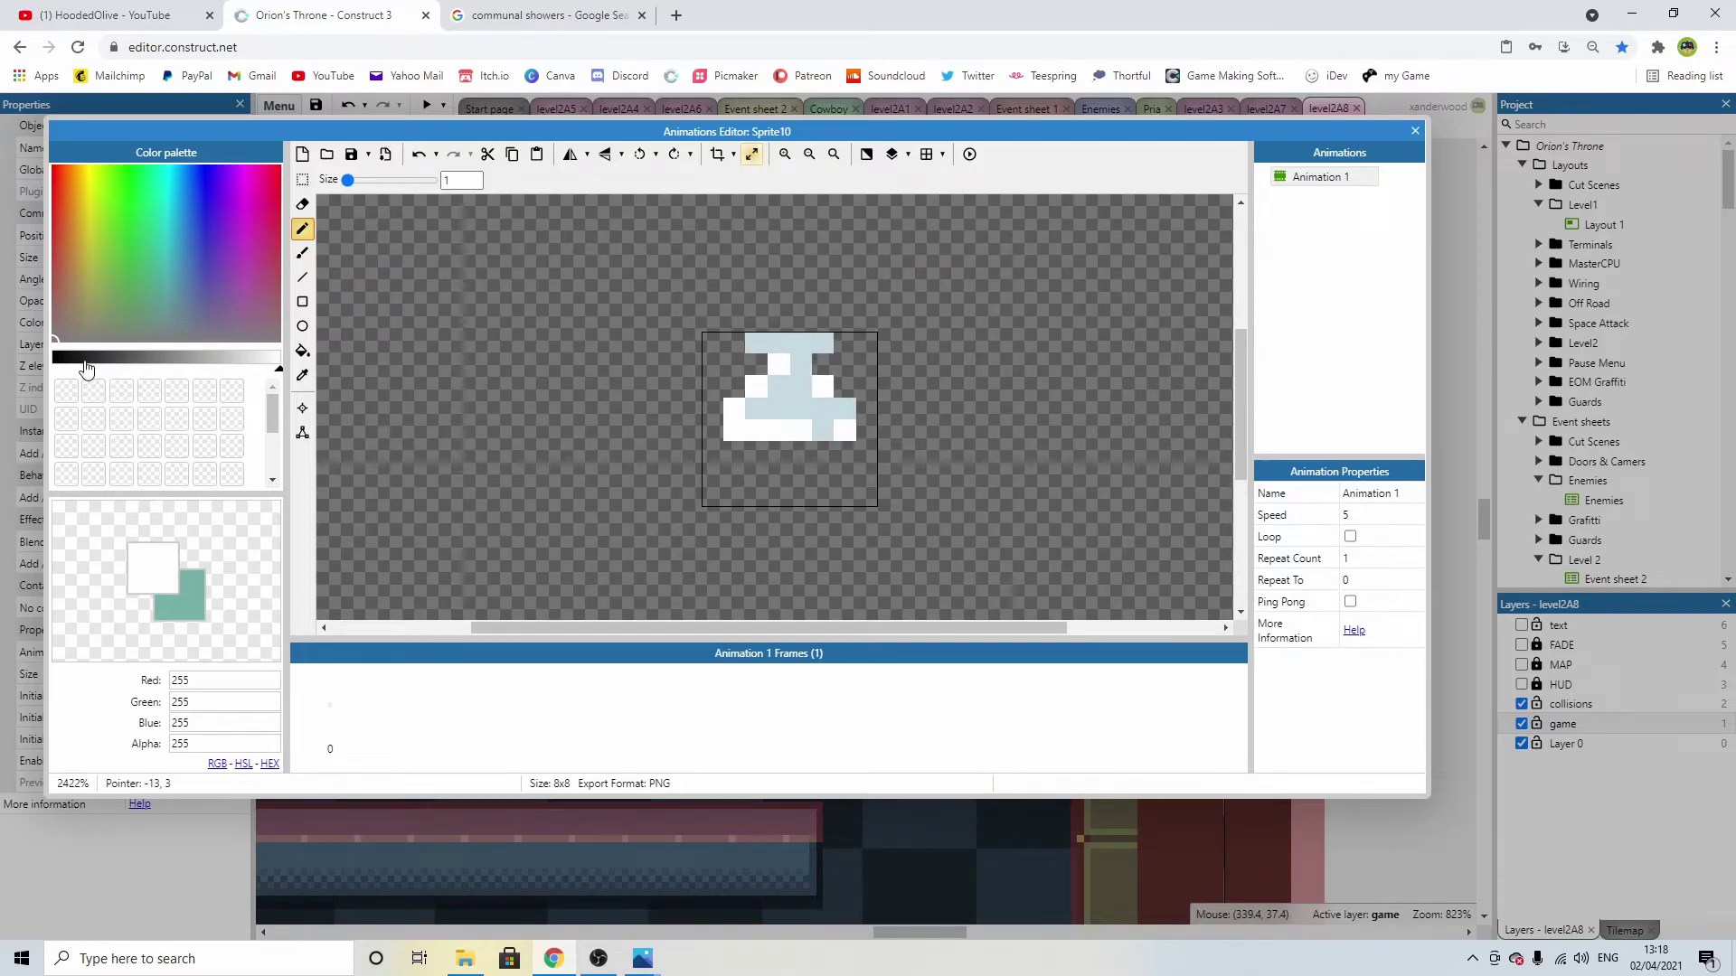
{"action": "left_click", "coordinate": [87, 359]}
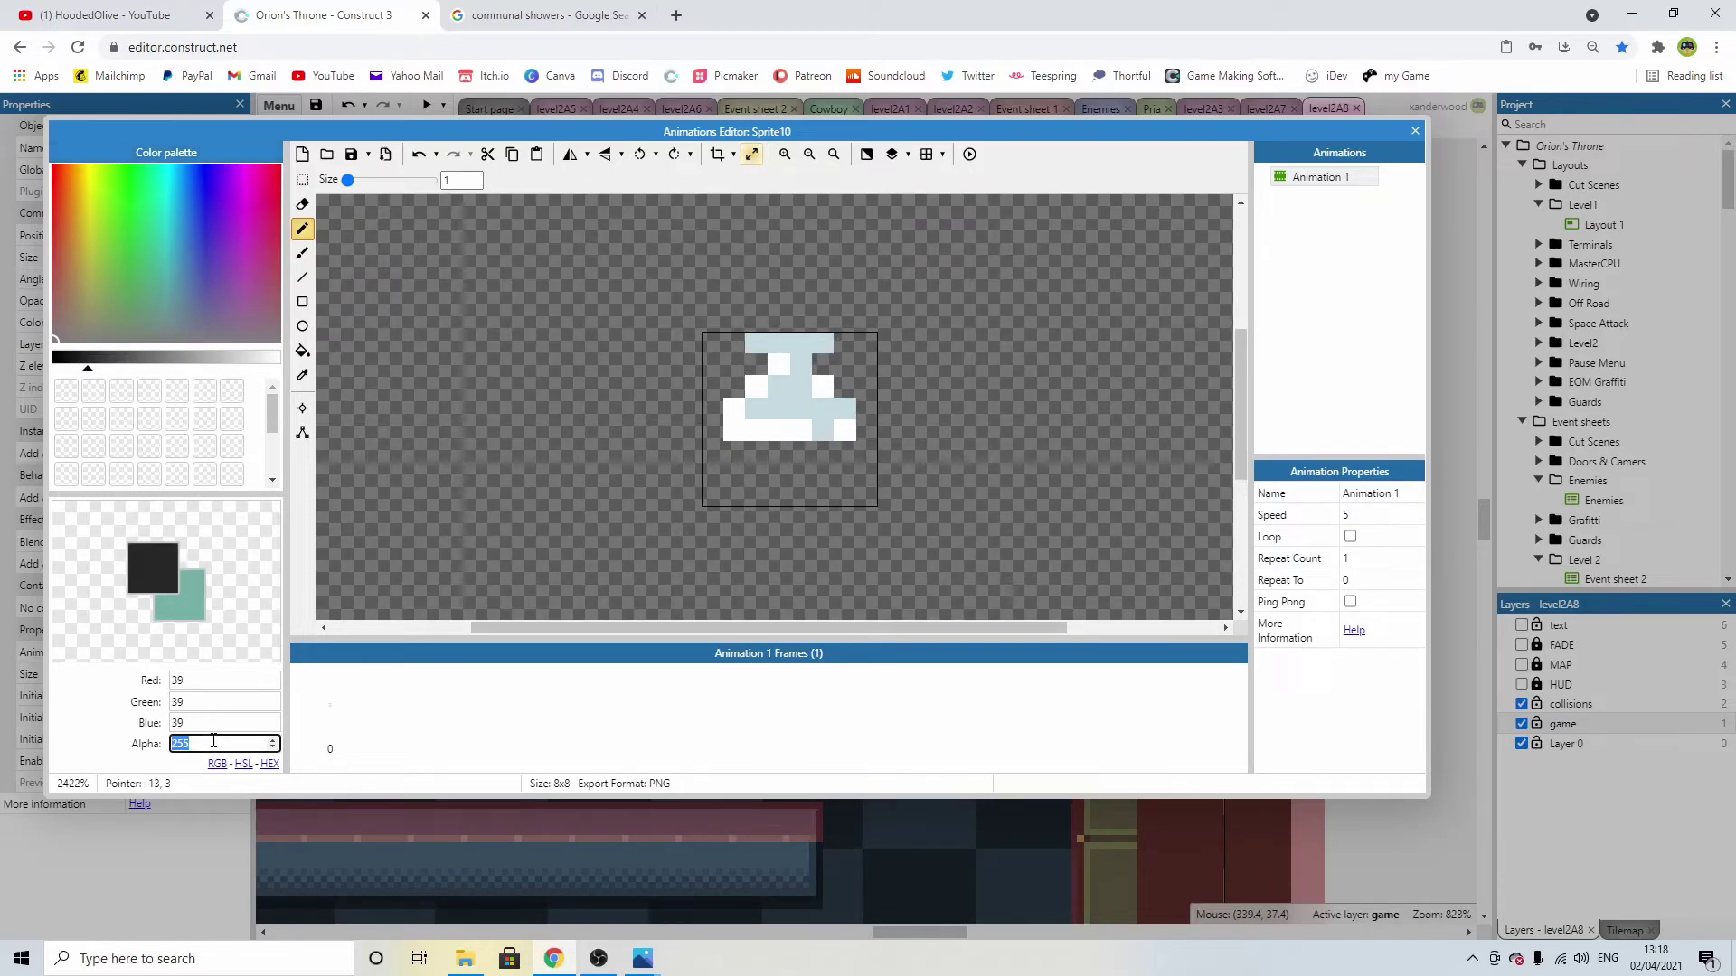
{"action": "type", "text": "150"}
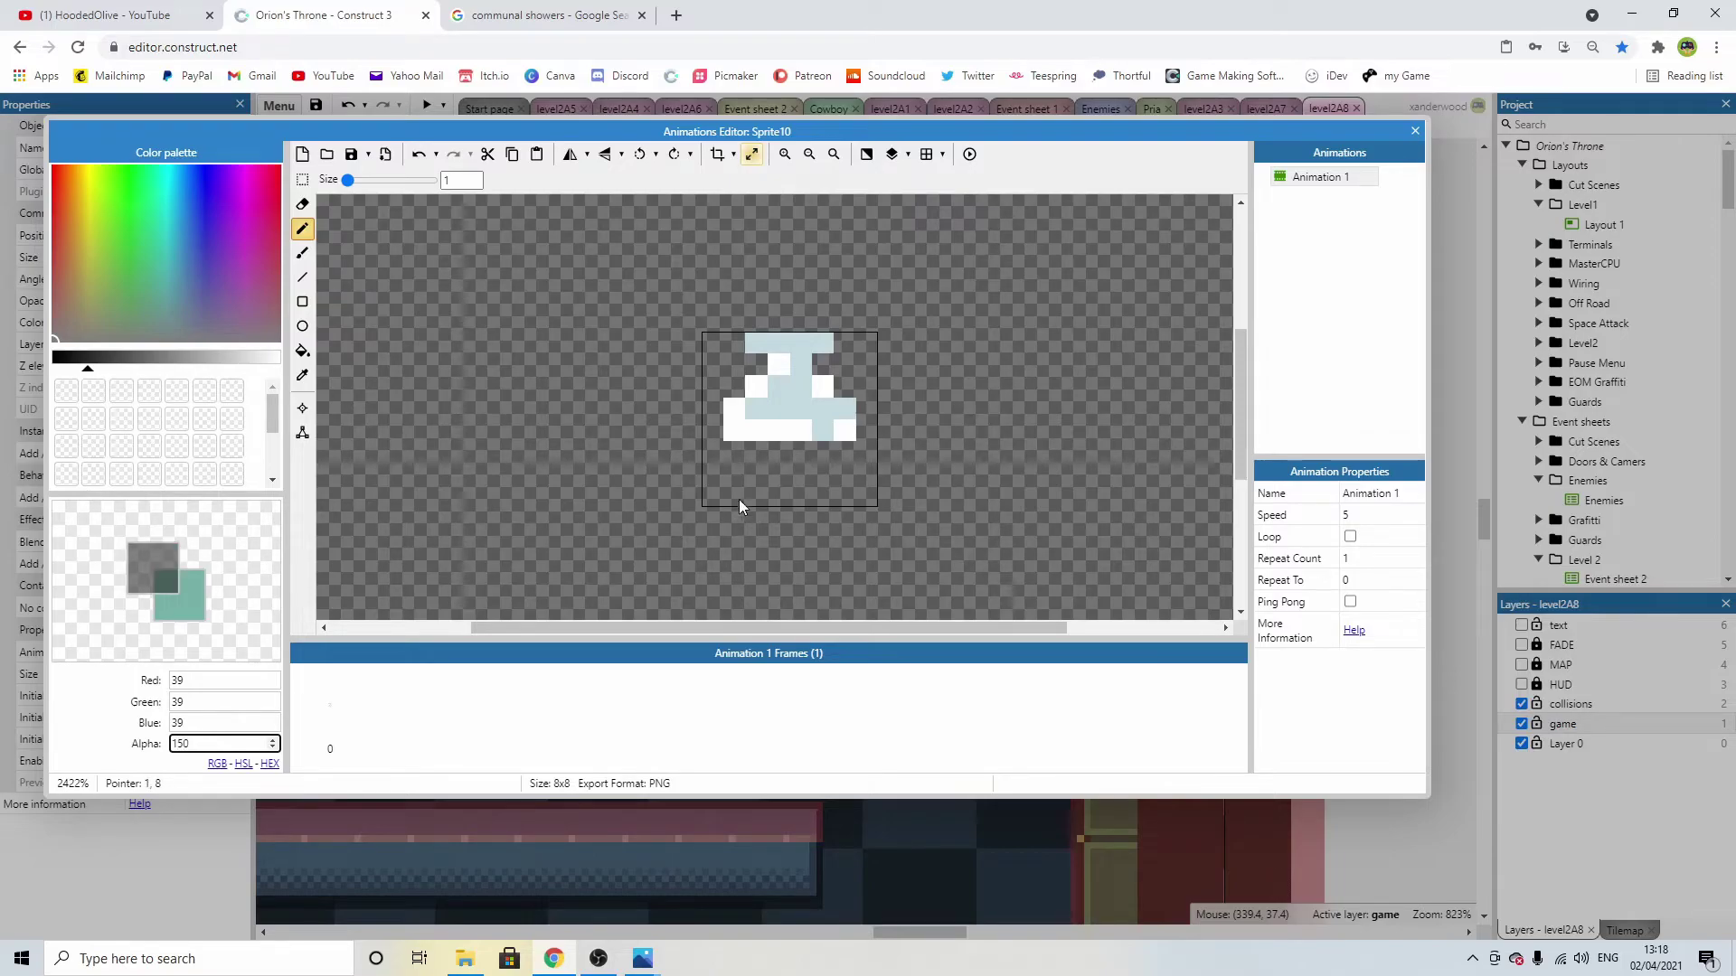
{"action": "left_click_drag", "start_coordinate": [731, 455], "coordinate": [797, 456]}
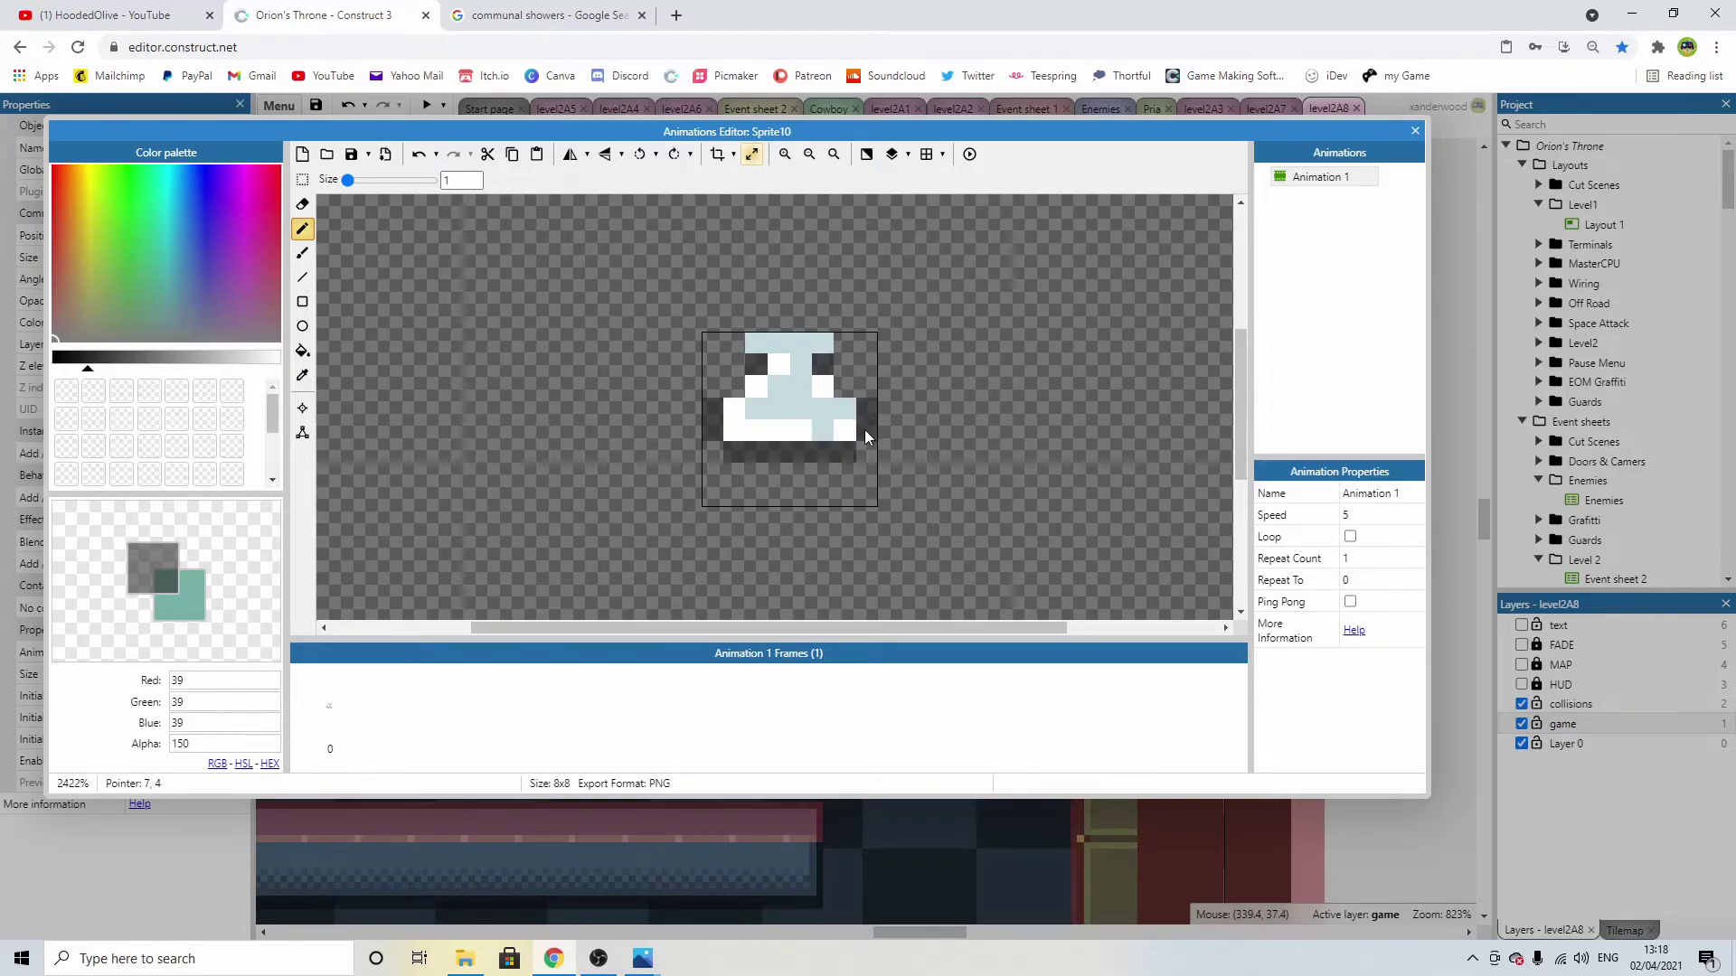
{"action": "left_click", "coordinate": [1413, 132]}
{"action": "left_click_drag", "start_coordinate": [1365, 409], "coordinate": [737, 407]}
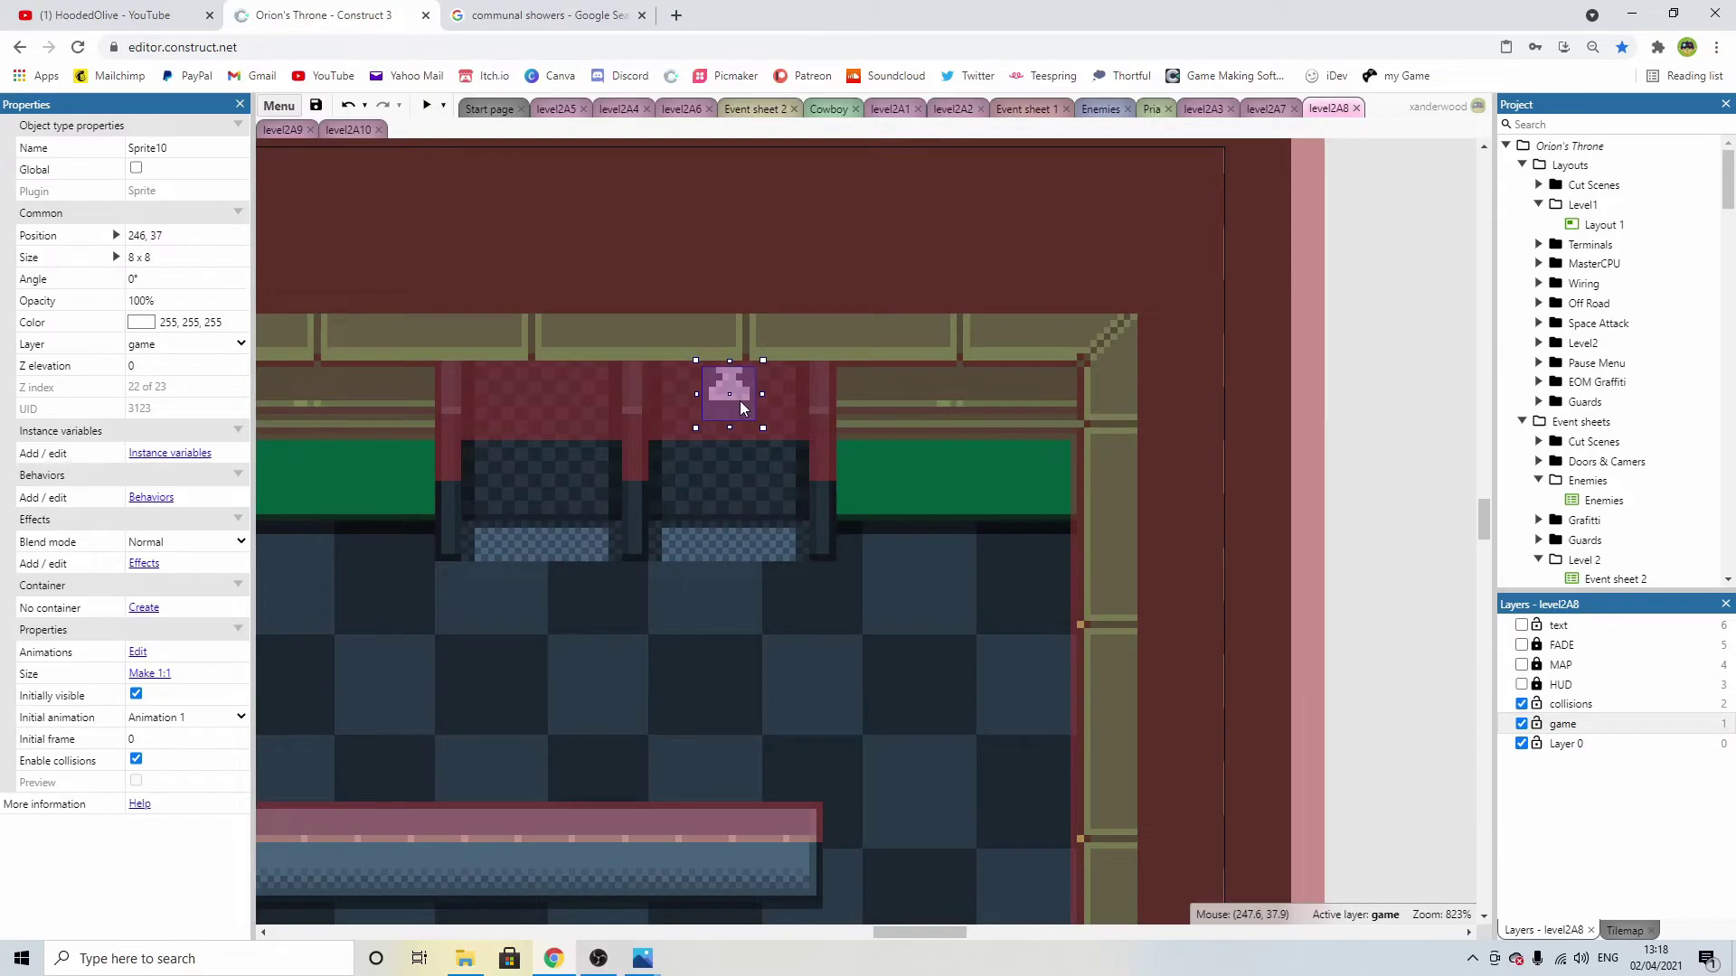
{"action": "key", "text": "ctrl+v"}
{"action": "key", "text": "ctrl+z"}
{"action": "key", "text": "ctrl+z"}
Place a copy of the shower head high on the left stall's back wall and the original in the right stall.
{"action": "left_click_drag", "start_coordinate": [1349, 398], "coordinate": [543, 384], "text": "ctrl"}
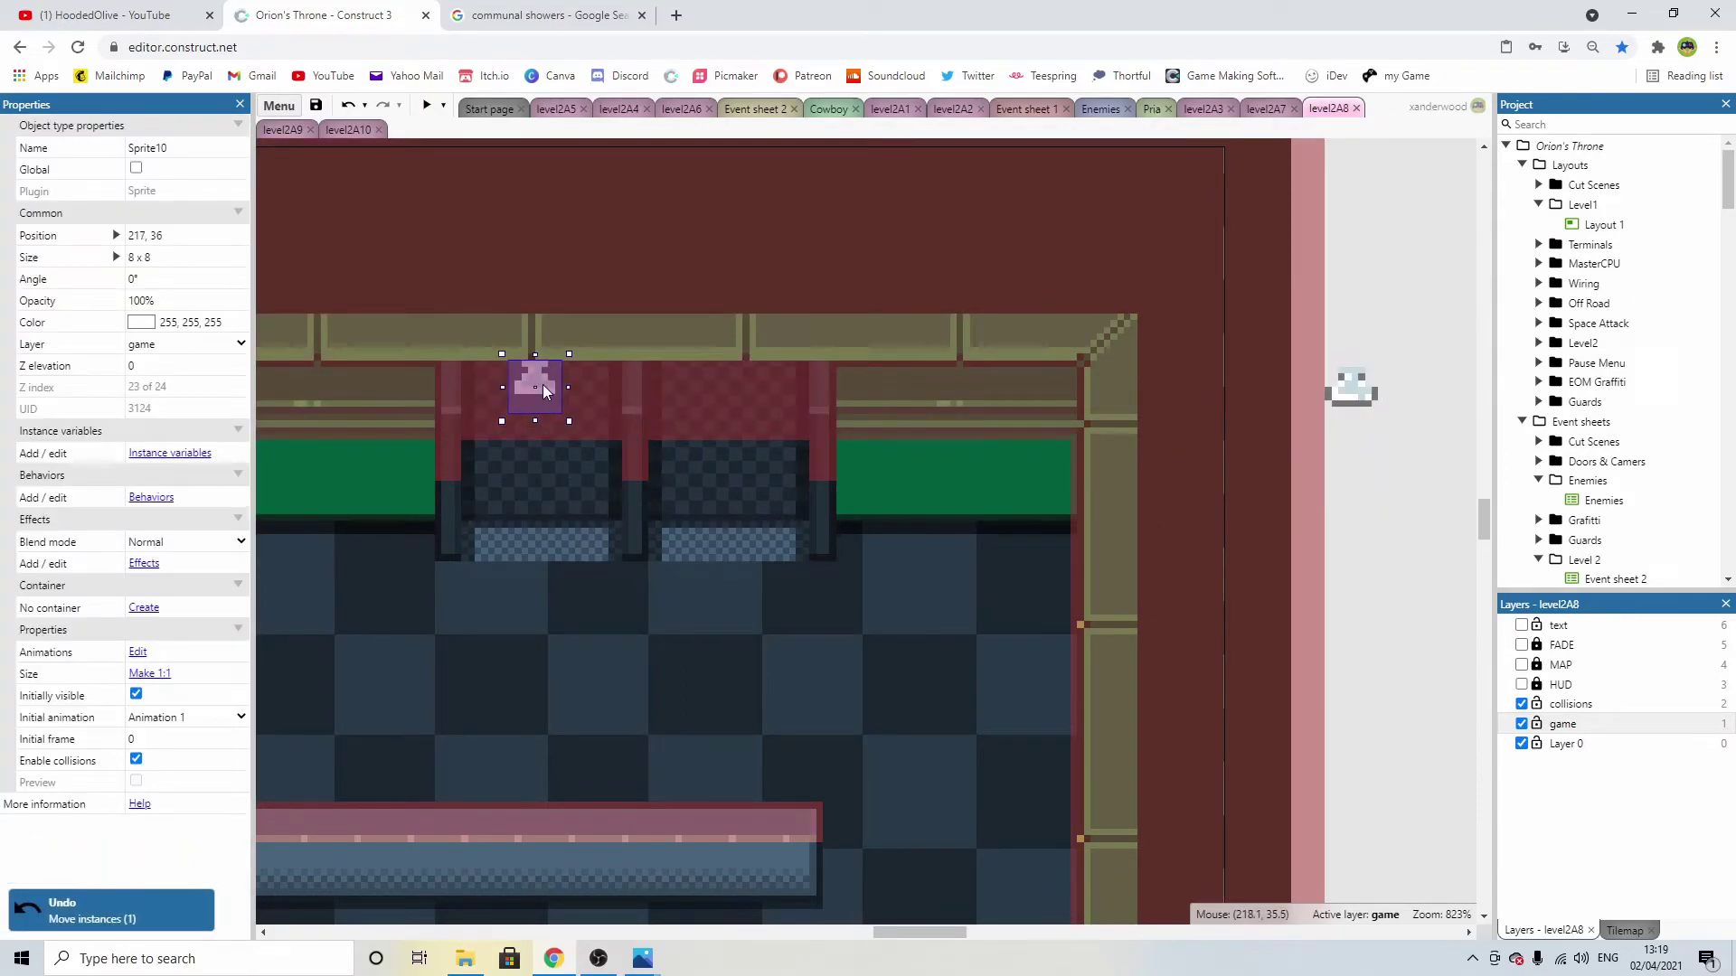
{"action": "double_click", "coordinate": [542, 391]}
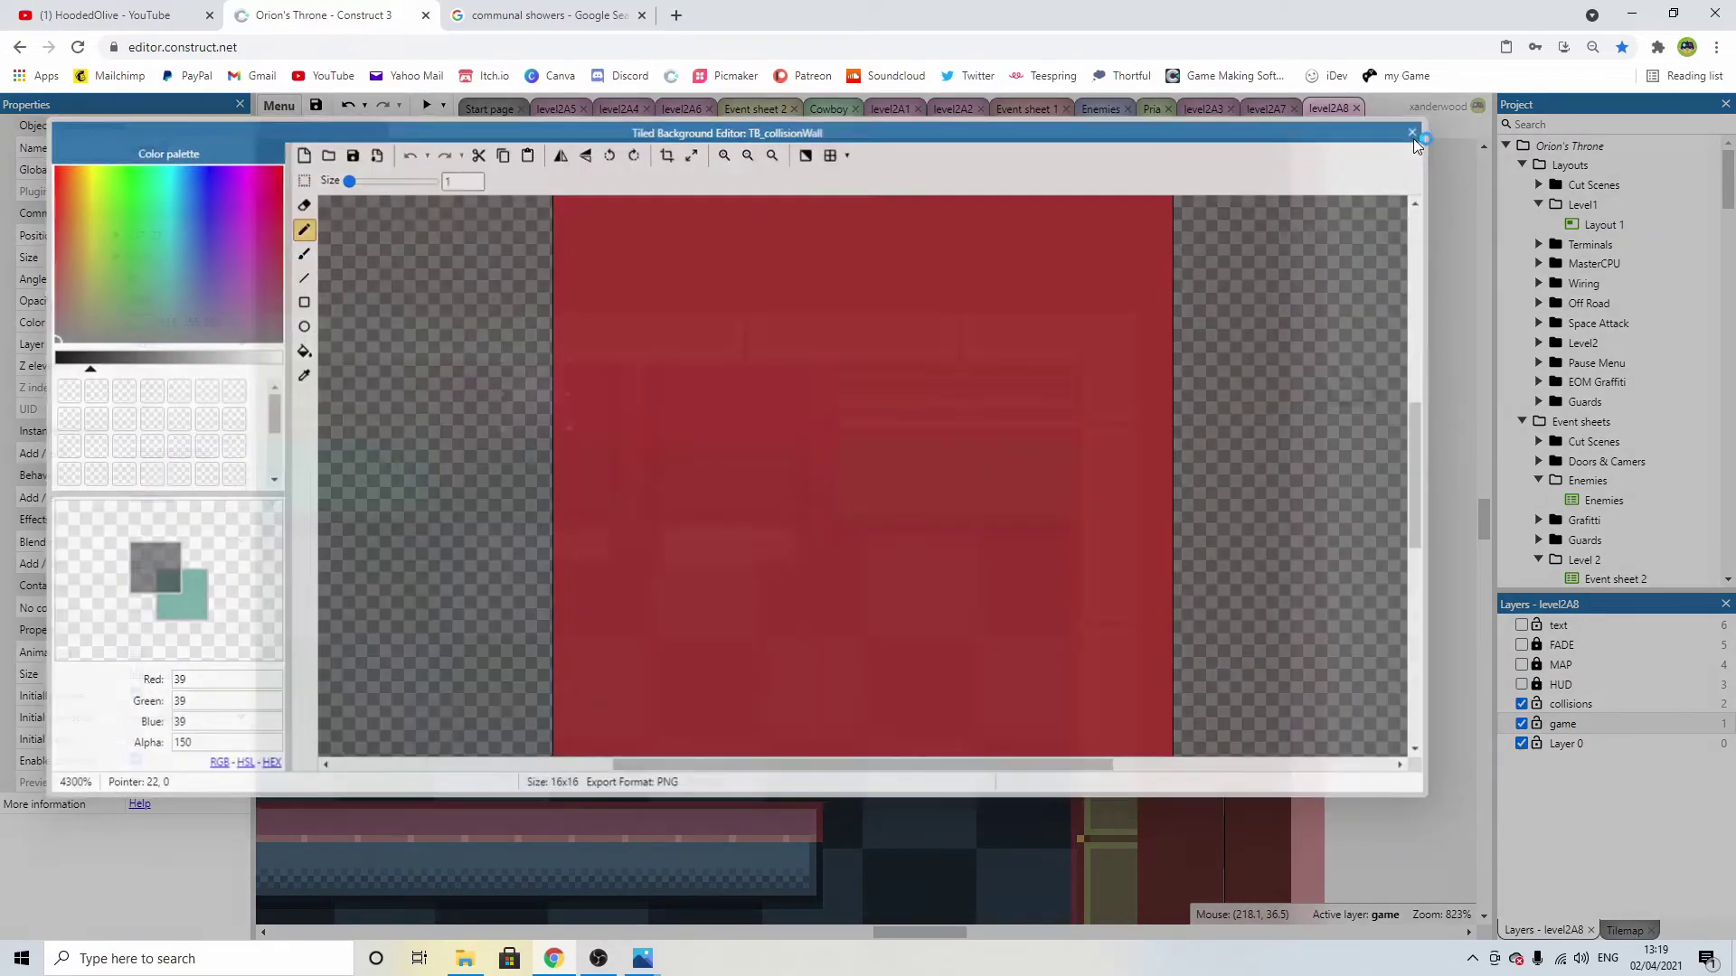
{"action": "left_click", "coordinate": [1416, 132]}
{"action": "left_click_drag", "start_coordinate": [538, 391], "coordinate": [740, 392], "text": "ctrl"}
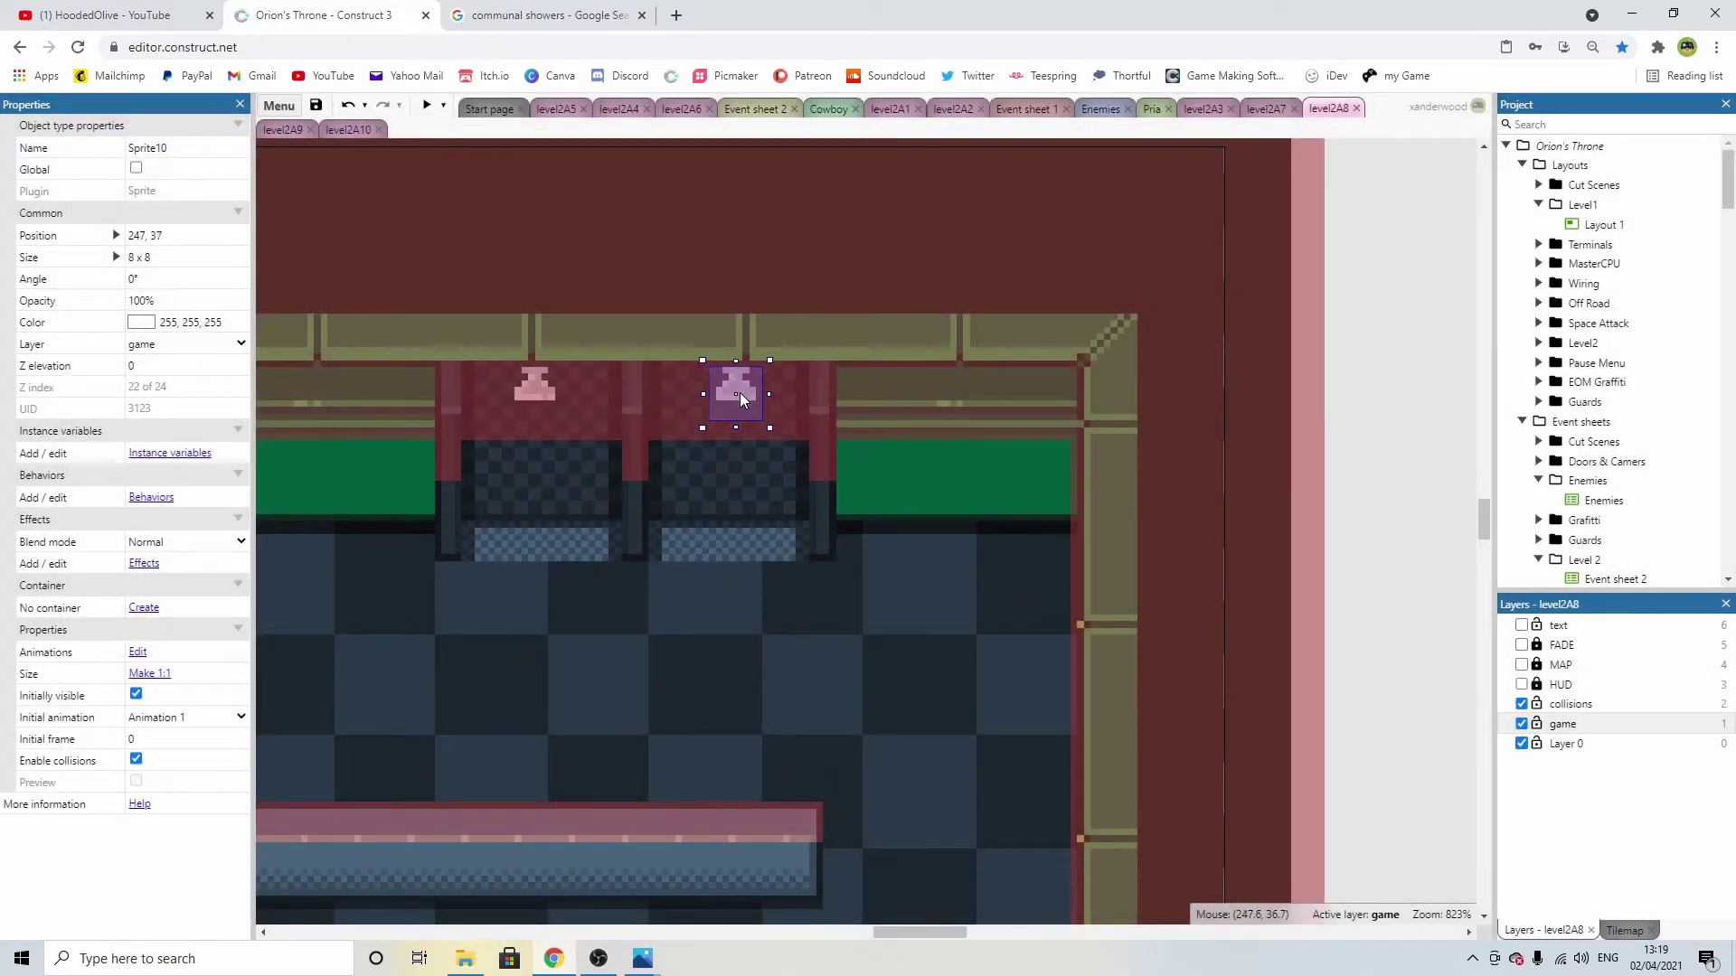
Hide the collisions layer and inspect the shower heads in both stalls.
{"action": "left_click", "coordinate": [1520, 704]}
{"action": "left_click", "coordinate": [1407, 497]}
{"action": "scroll", "coordinate": [622, 475], "scroll_direction": "down", "scroll_amount": 3, "text": "ctrl"}
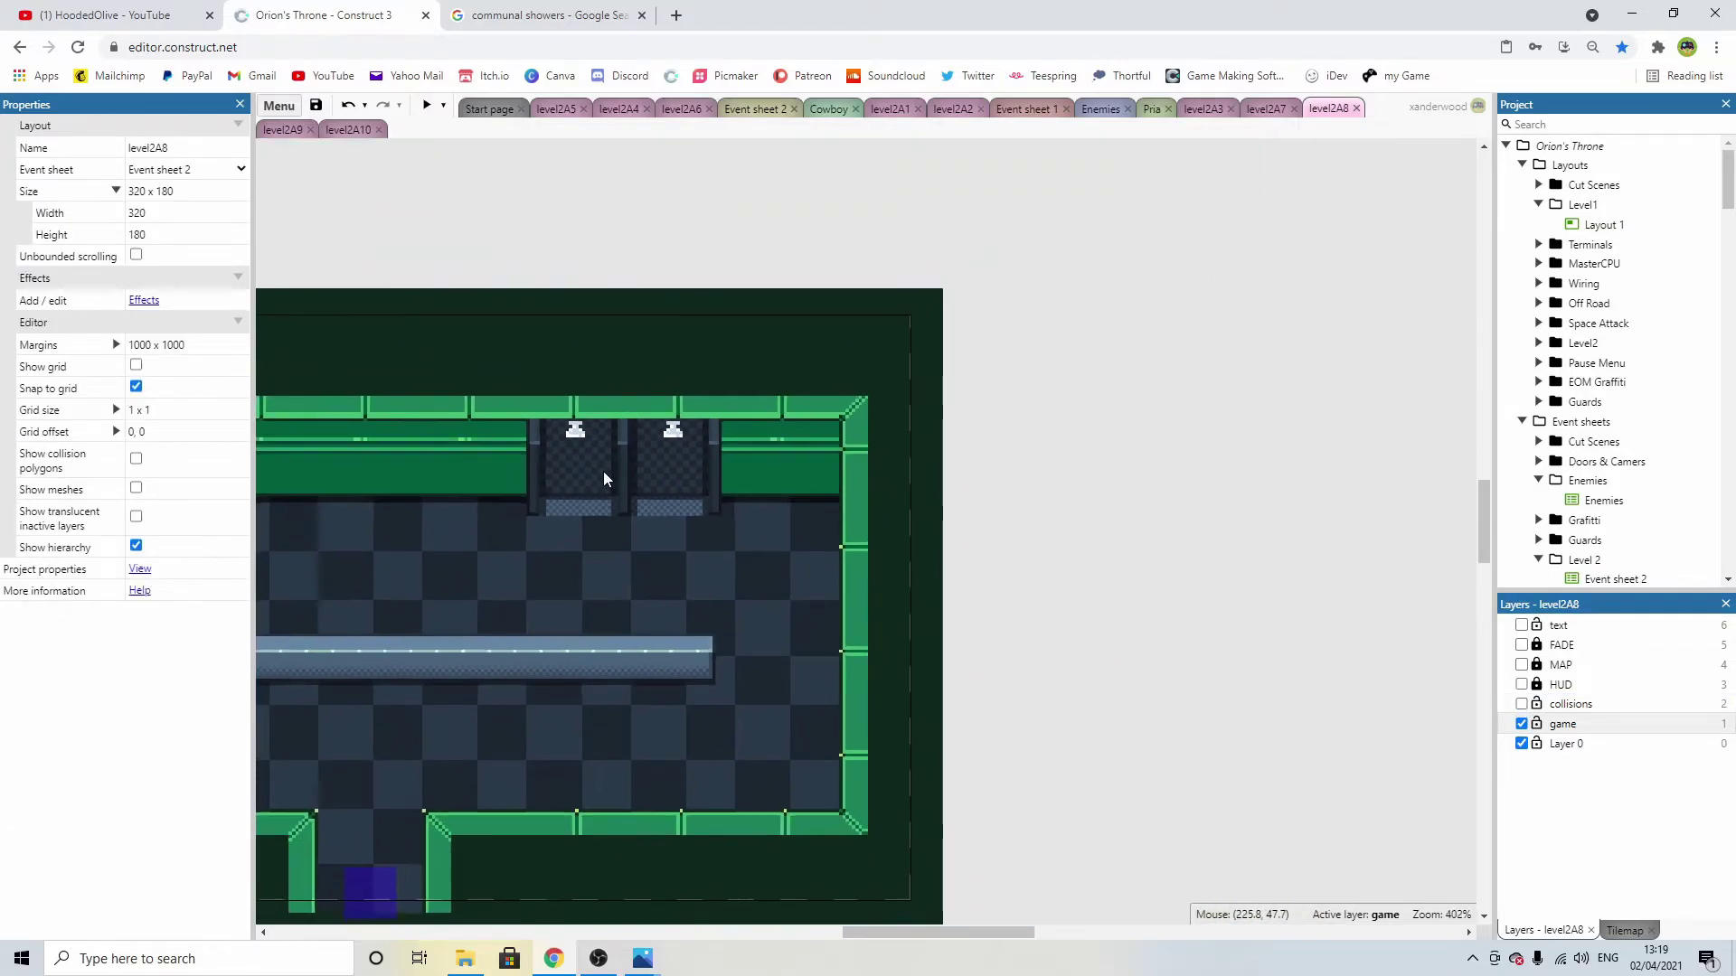
{"action": "scroll", "coordinate": [803, 436], "scroll_direction": "up", "scroll_amount": 3, "text": "ctrl"}
{"action": "scroll", "coordinate": [799, 431], "scroll_direction": "up", "scroll_amount": 3, "text": "ctrl"}
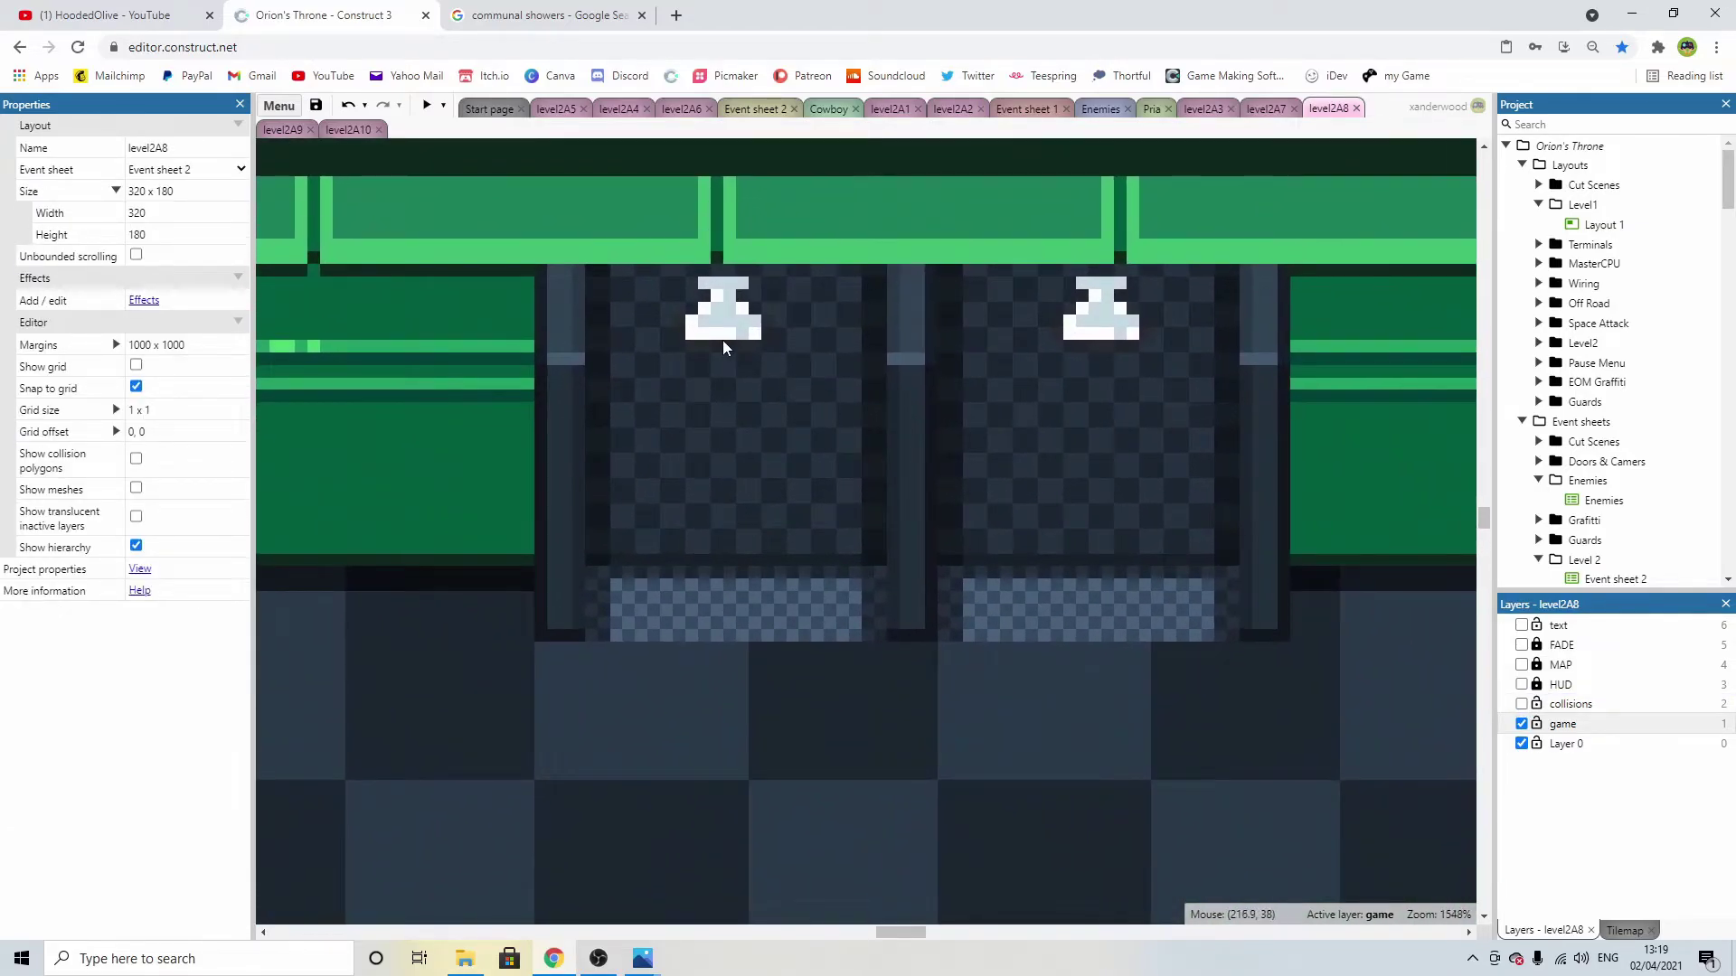
{"action": "scroll", "coordinate": [736, 356], "scroll_direction": "down", "scroll_amount": 2, "text": "ctrl"}
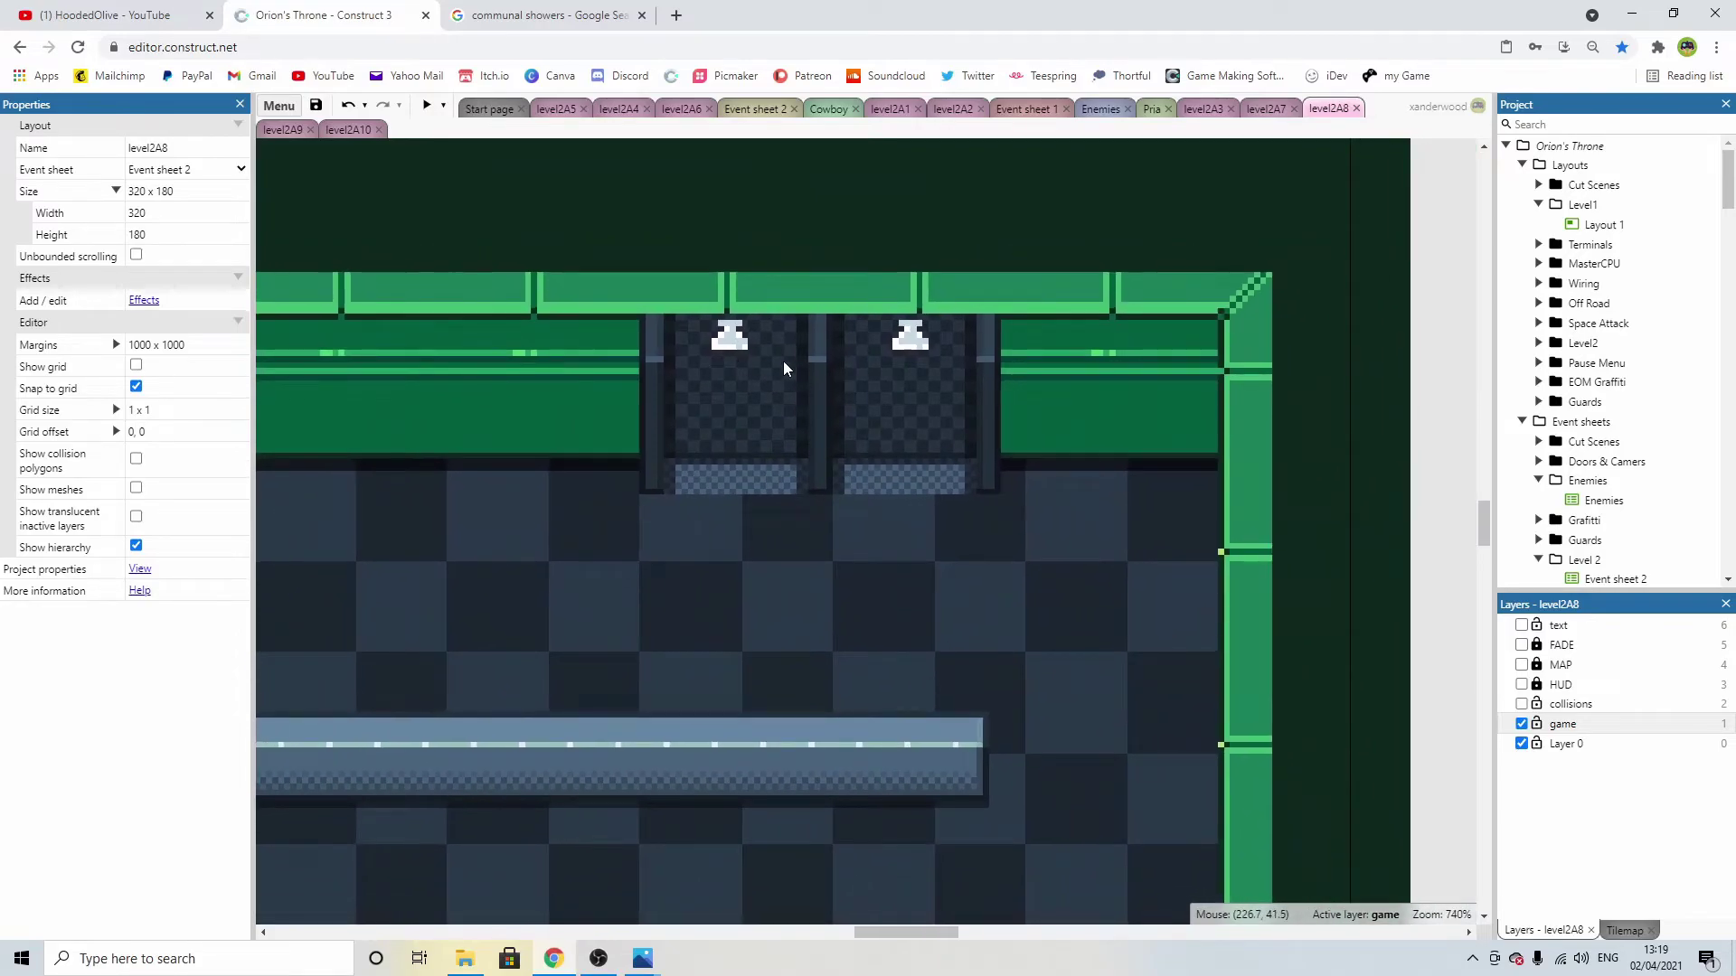
{"action": "scroll", "coordinate": [850, 367], "scroll_direction": "down", "scroll_amount": 2, "text": "ctrl"}
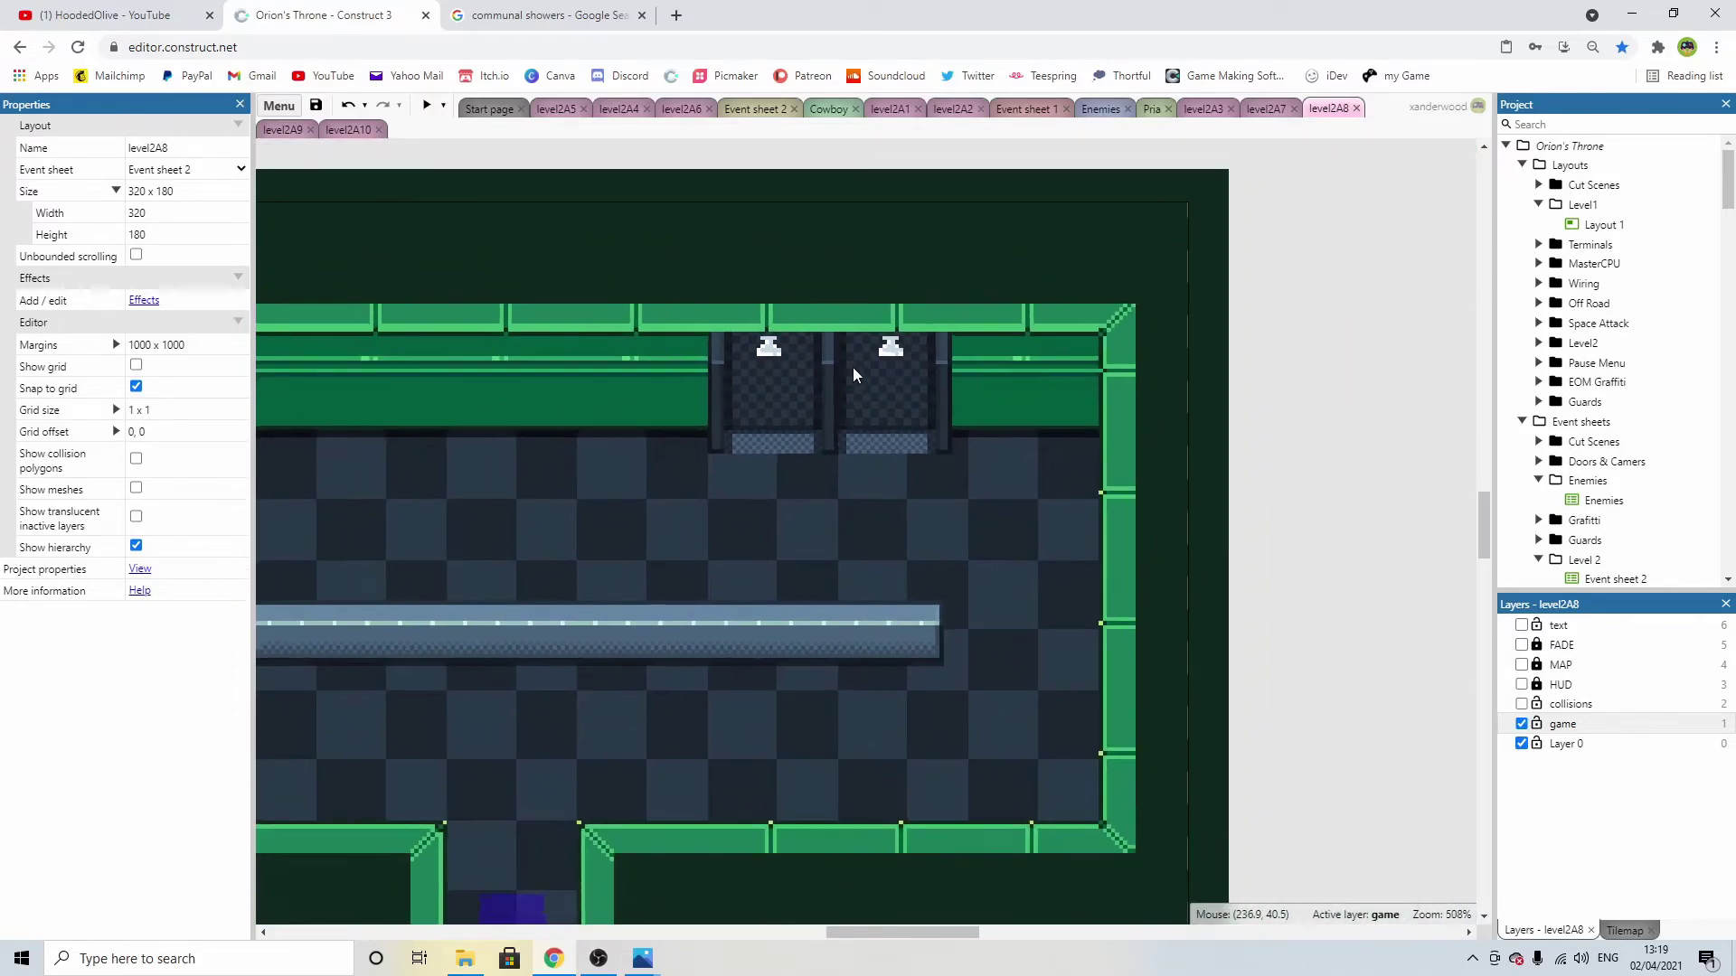
Insert a new Particles object in the empty area outside the layout.
{"action": "double_click", "coordinate": [1297, 446]}
{"action": "scroll", "coordinate": [680, 485], "scroll_direction": "down", "scroll_amount": 3}
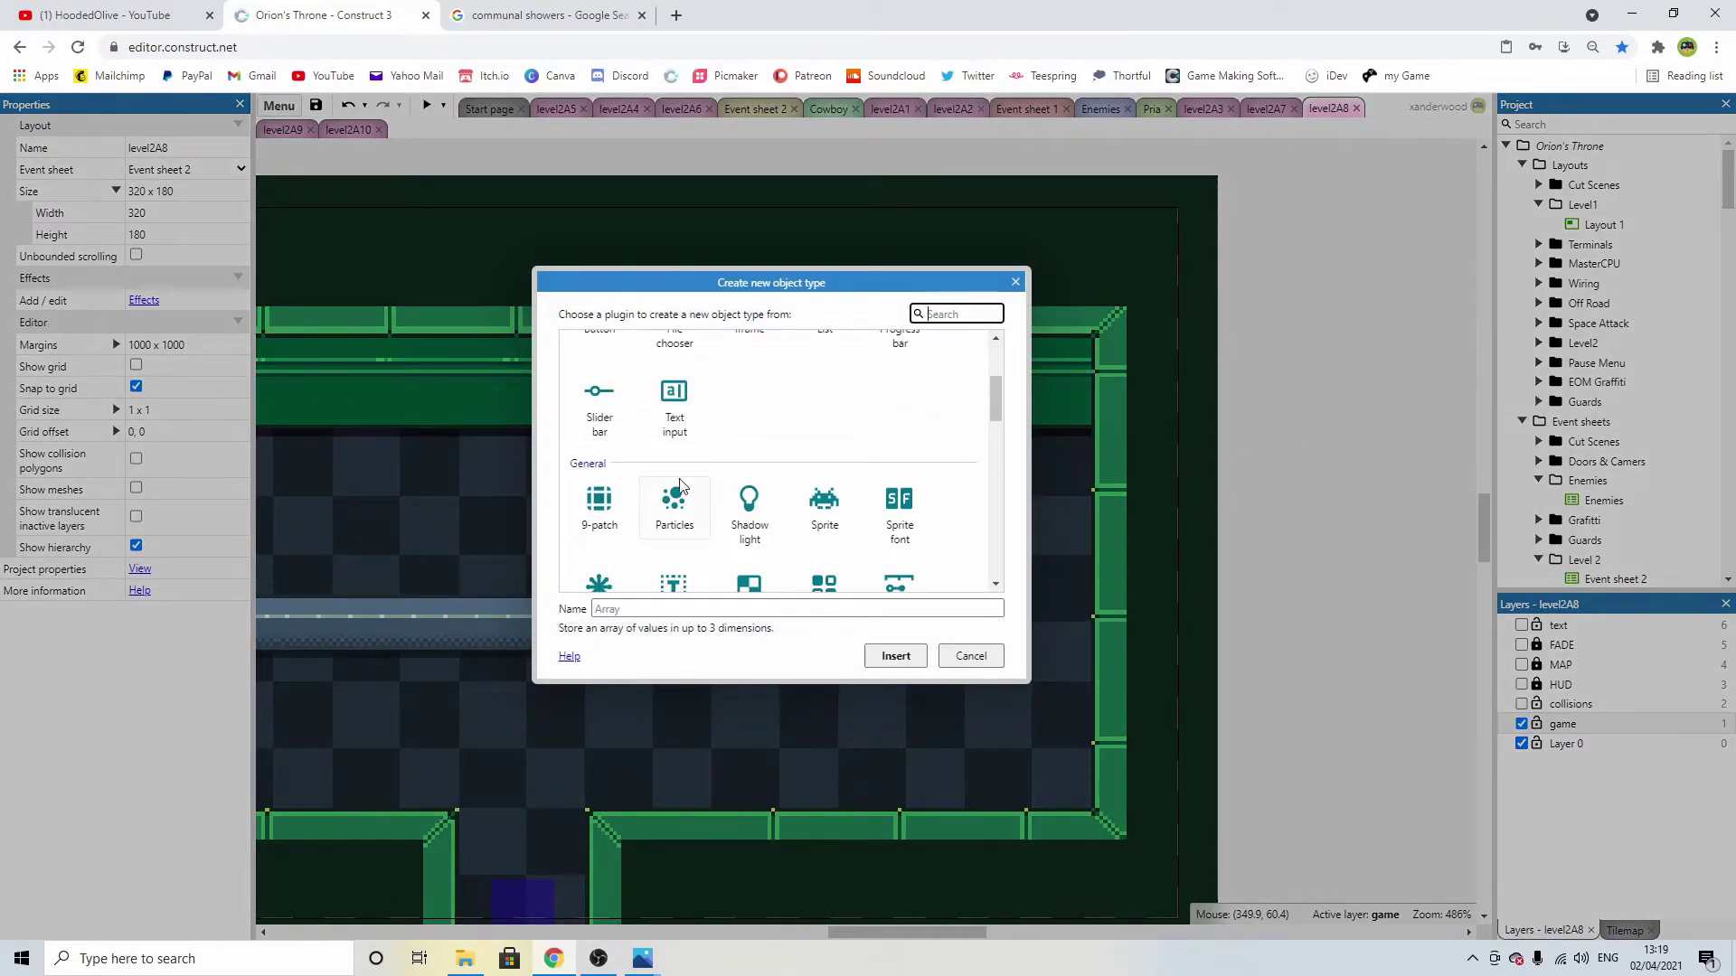
{"action": "double_click", "coordinate": [676, 495]}
{"action": "left_click", "coordinate": [1269, 423]}
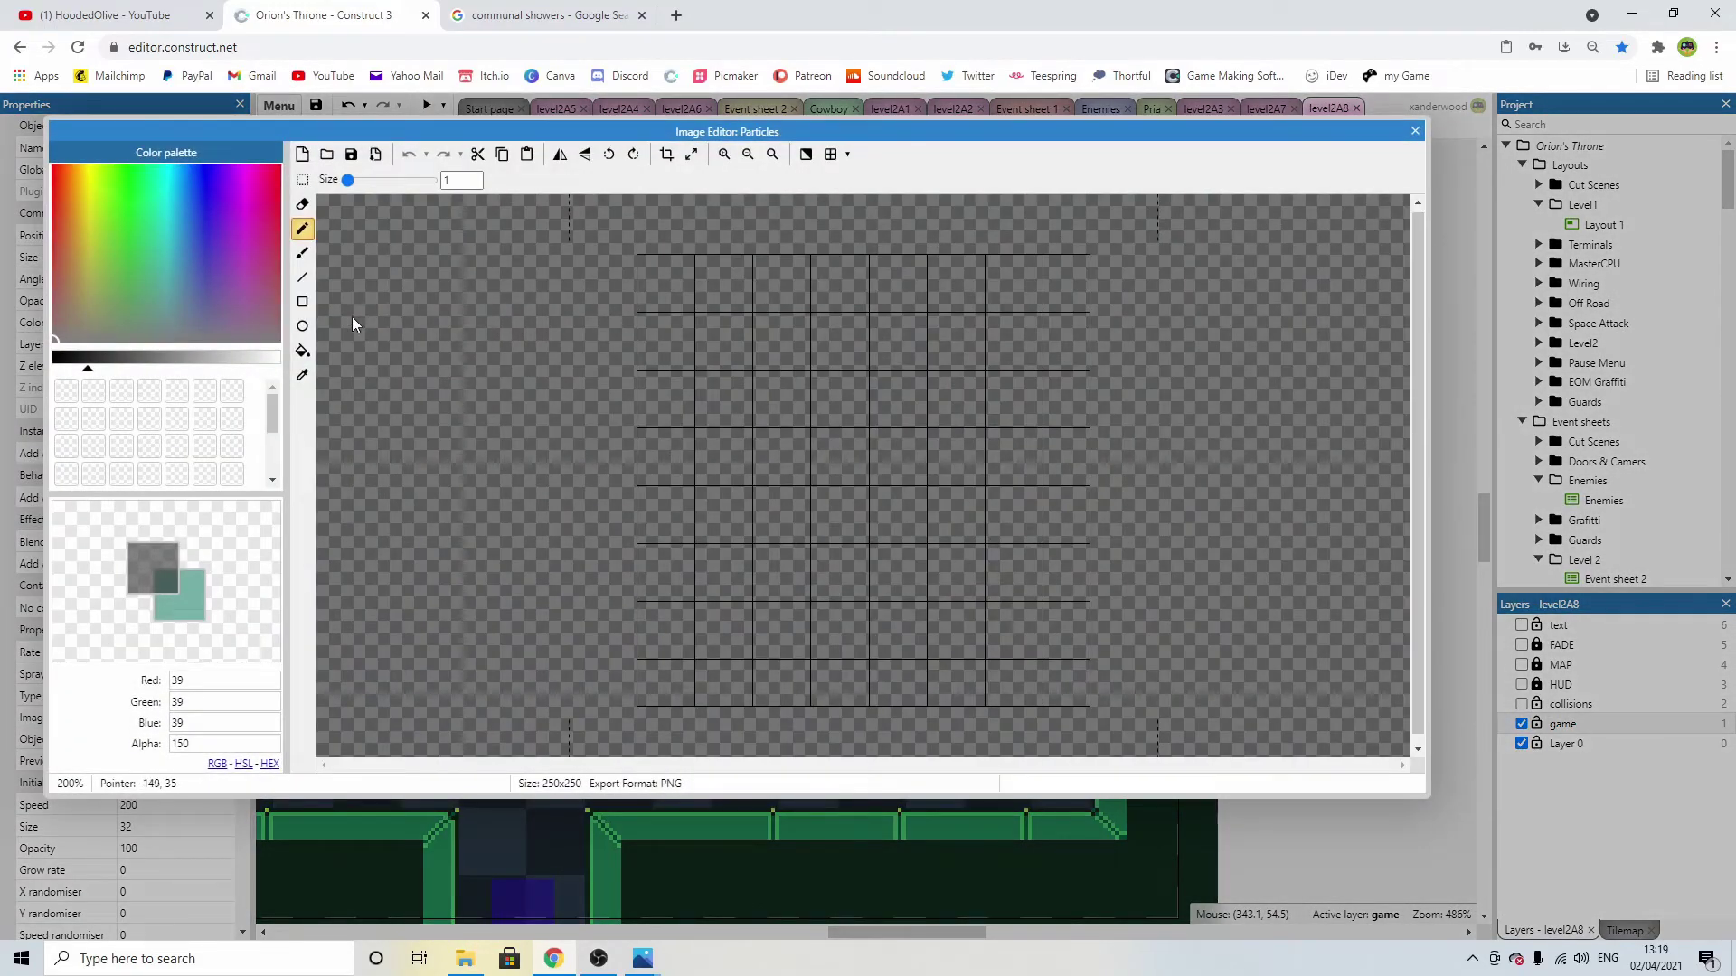
Resize the particle image canvas to 1 x 1 pixel.
{"action": "left_click", "coordinate": [691, 154]}
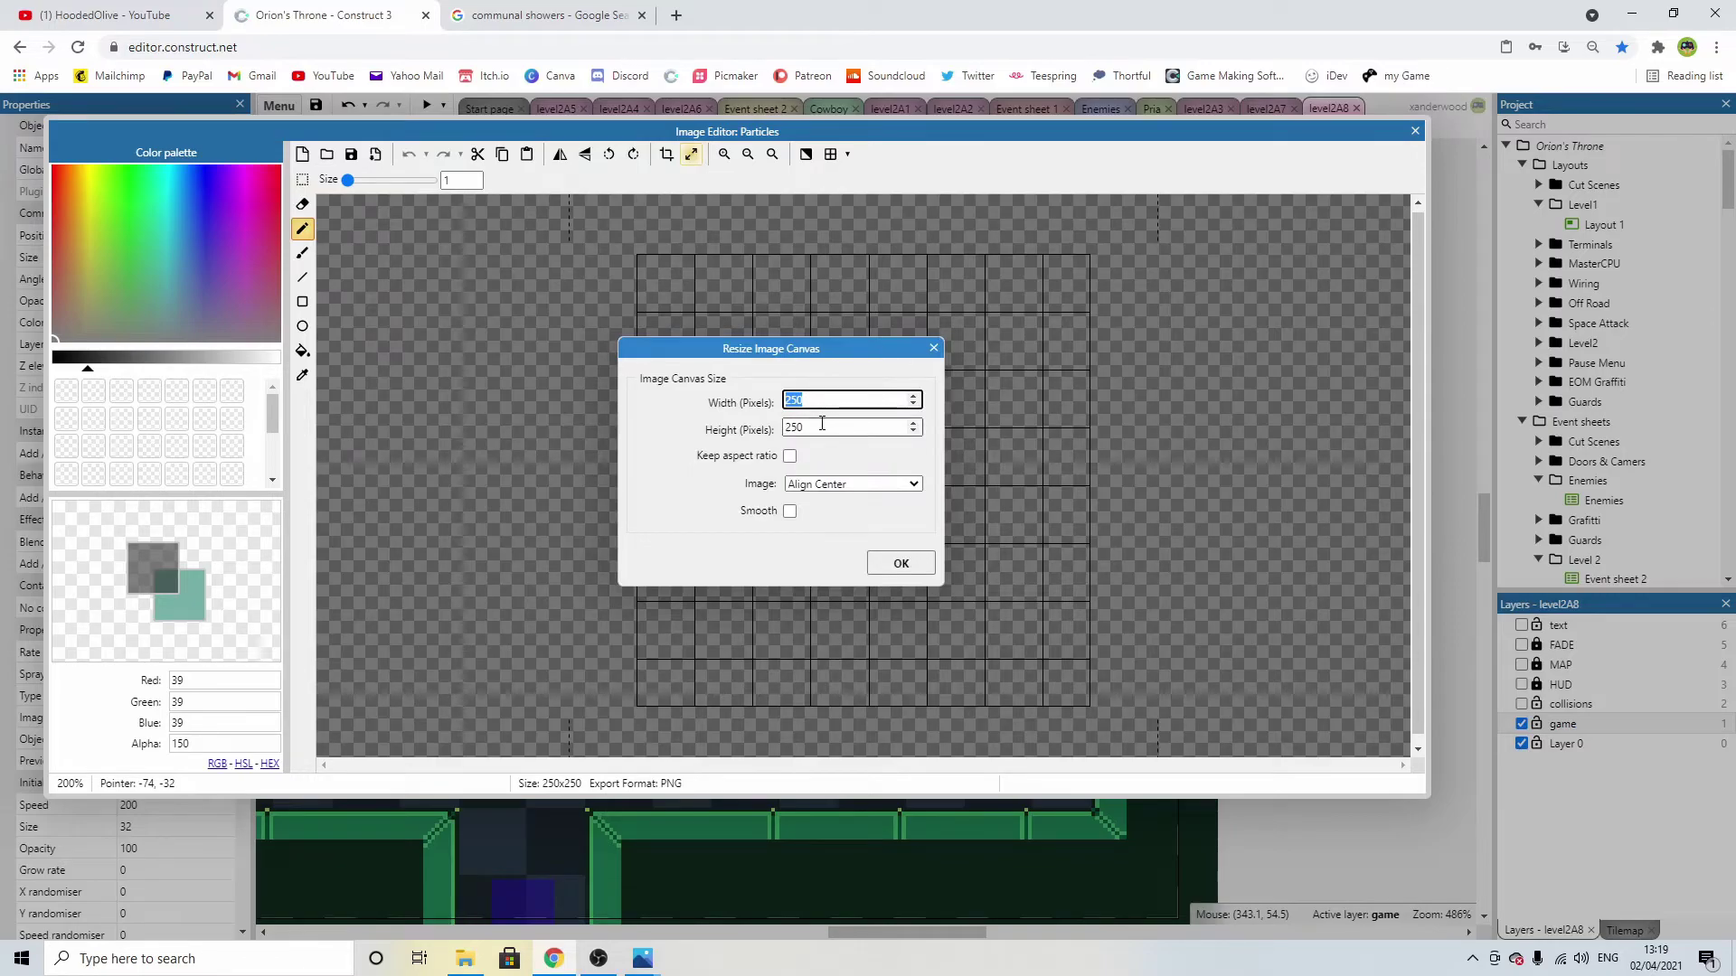
{"action": "type", "text": "1"}
{"action": "key", "text": "Tab"}
{"action": "type", "text": "1"}
{"action": "key", "text": "Return"}
Paint the single particle pixel cyan in RGB 99, 235, 235 with alpha 255, and close the image editor.
{"action": "scroll", "coordinate": [918, 467], "scroll_direction": "up", "scroll_amount": 10}
{"action": "scroll", "coordinate": [850, 501], "scroll_direction": "up", "scroll_amount": 1}
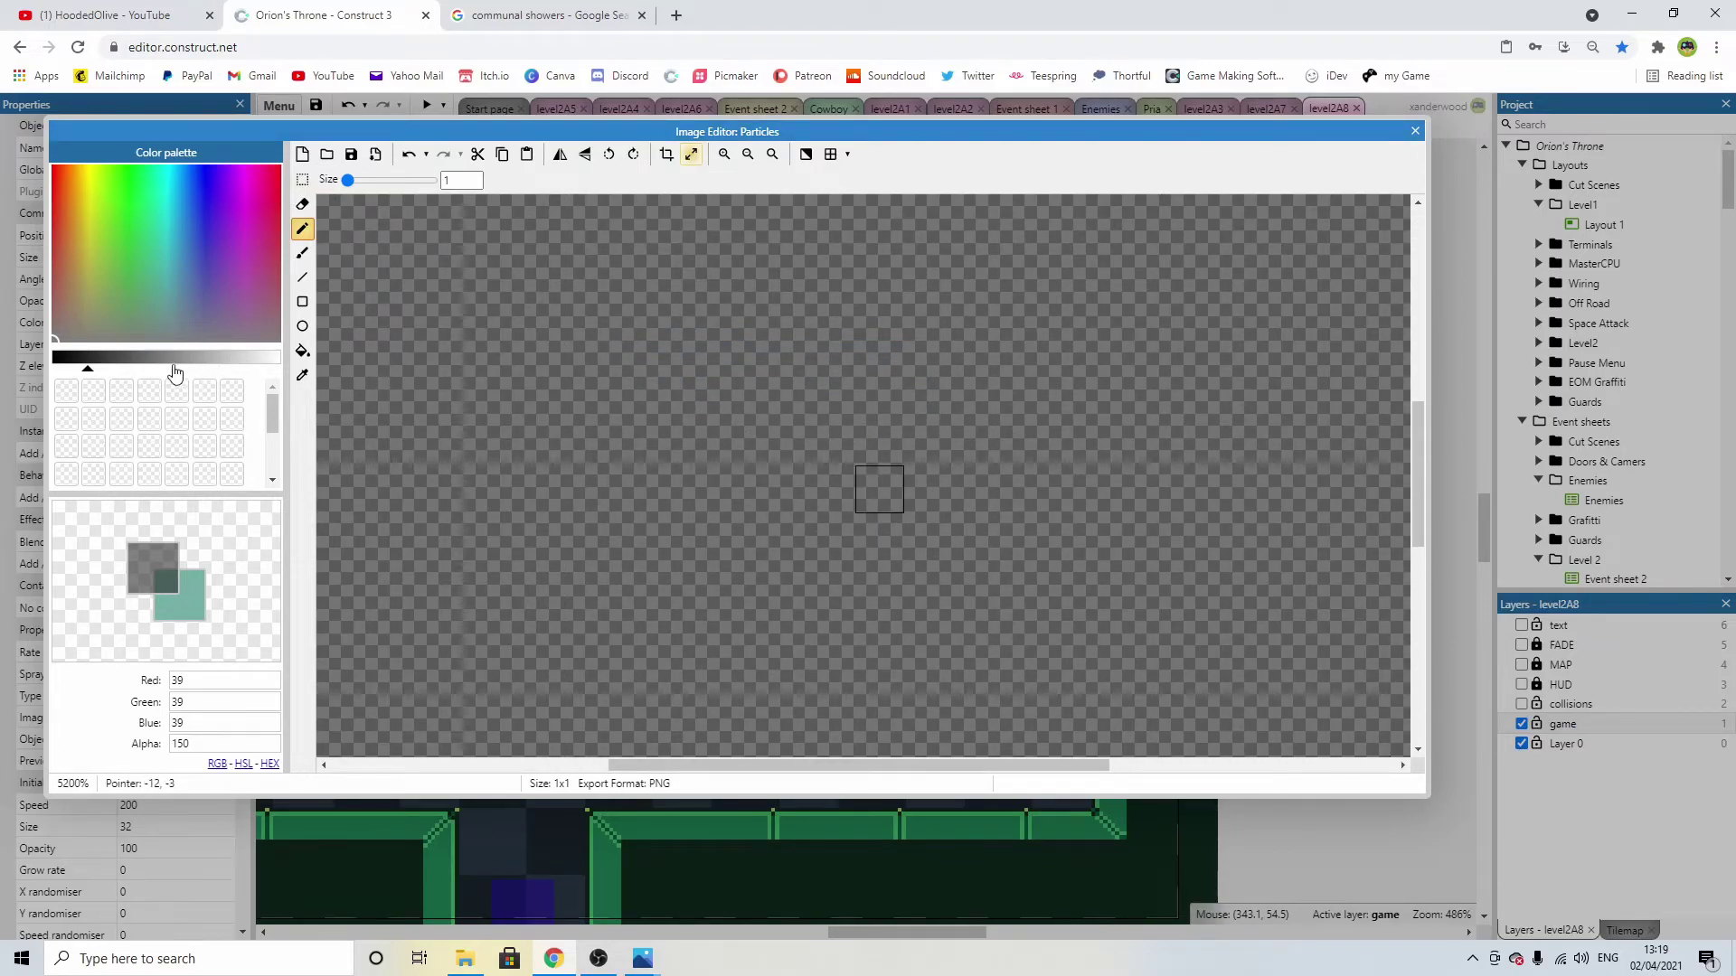
{"action": "left_click", "coordinate": [169, 213]}
{"action": "left_click", "coordinate": [240, 360]}
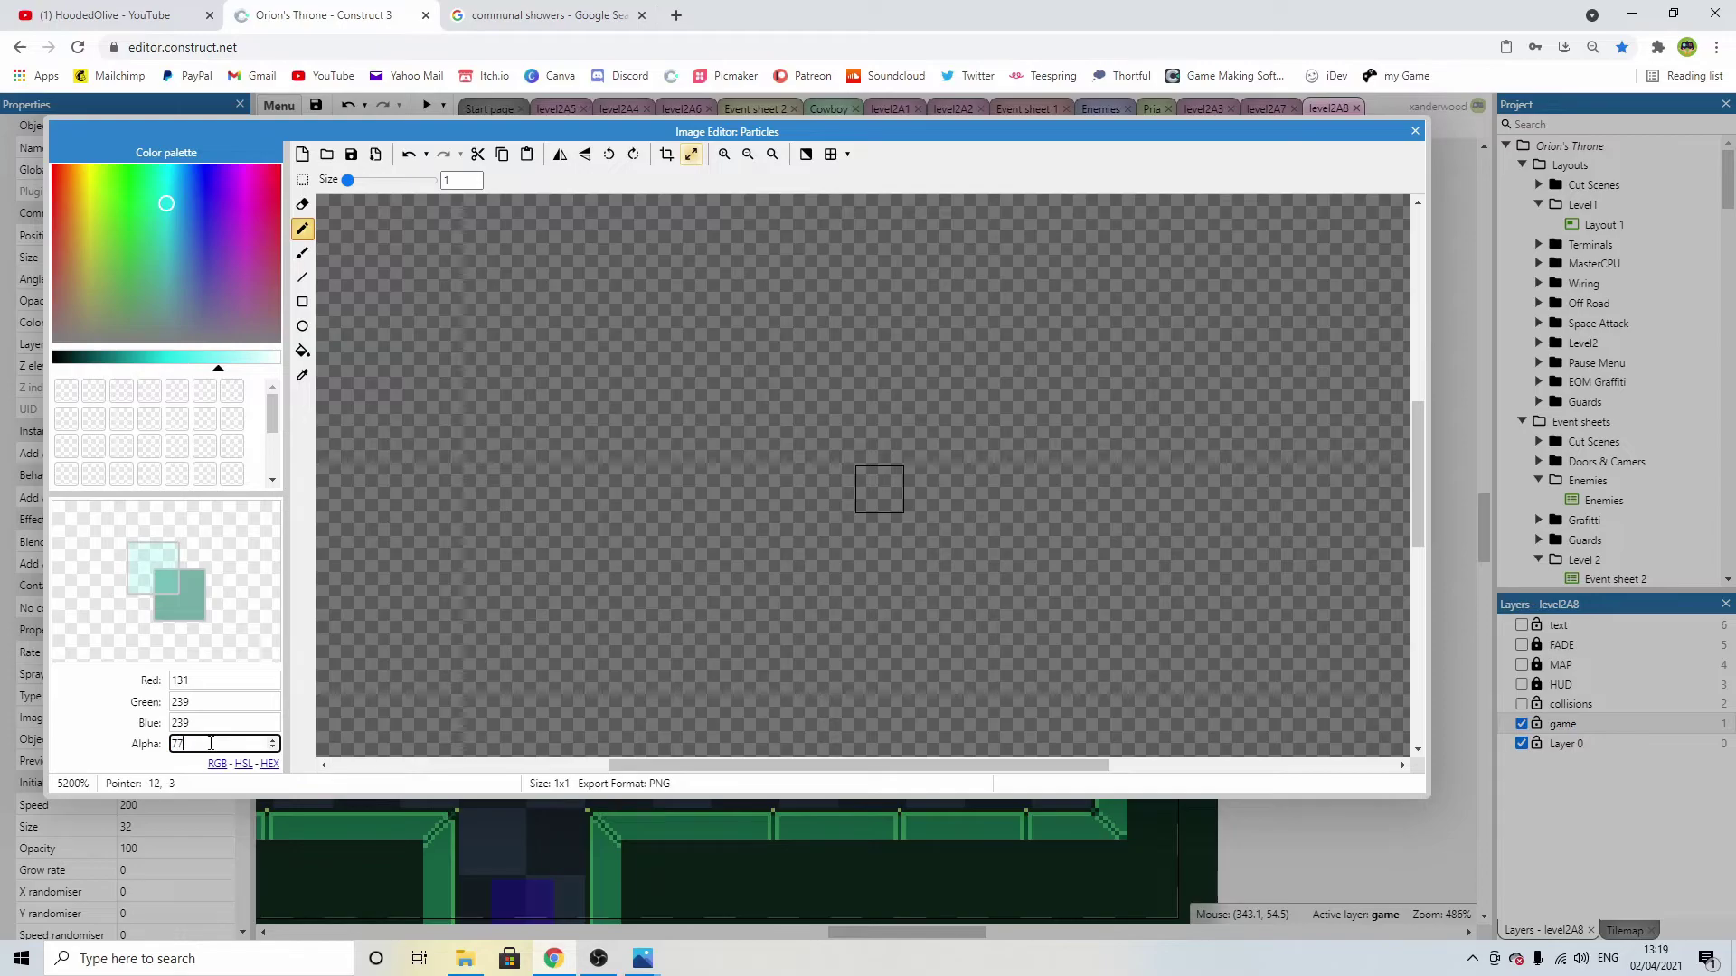
{"action": "left_click", "coordinate": [207, 361]}
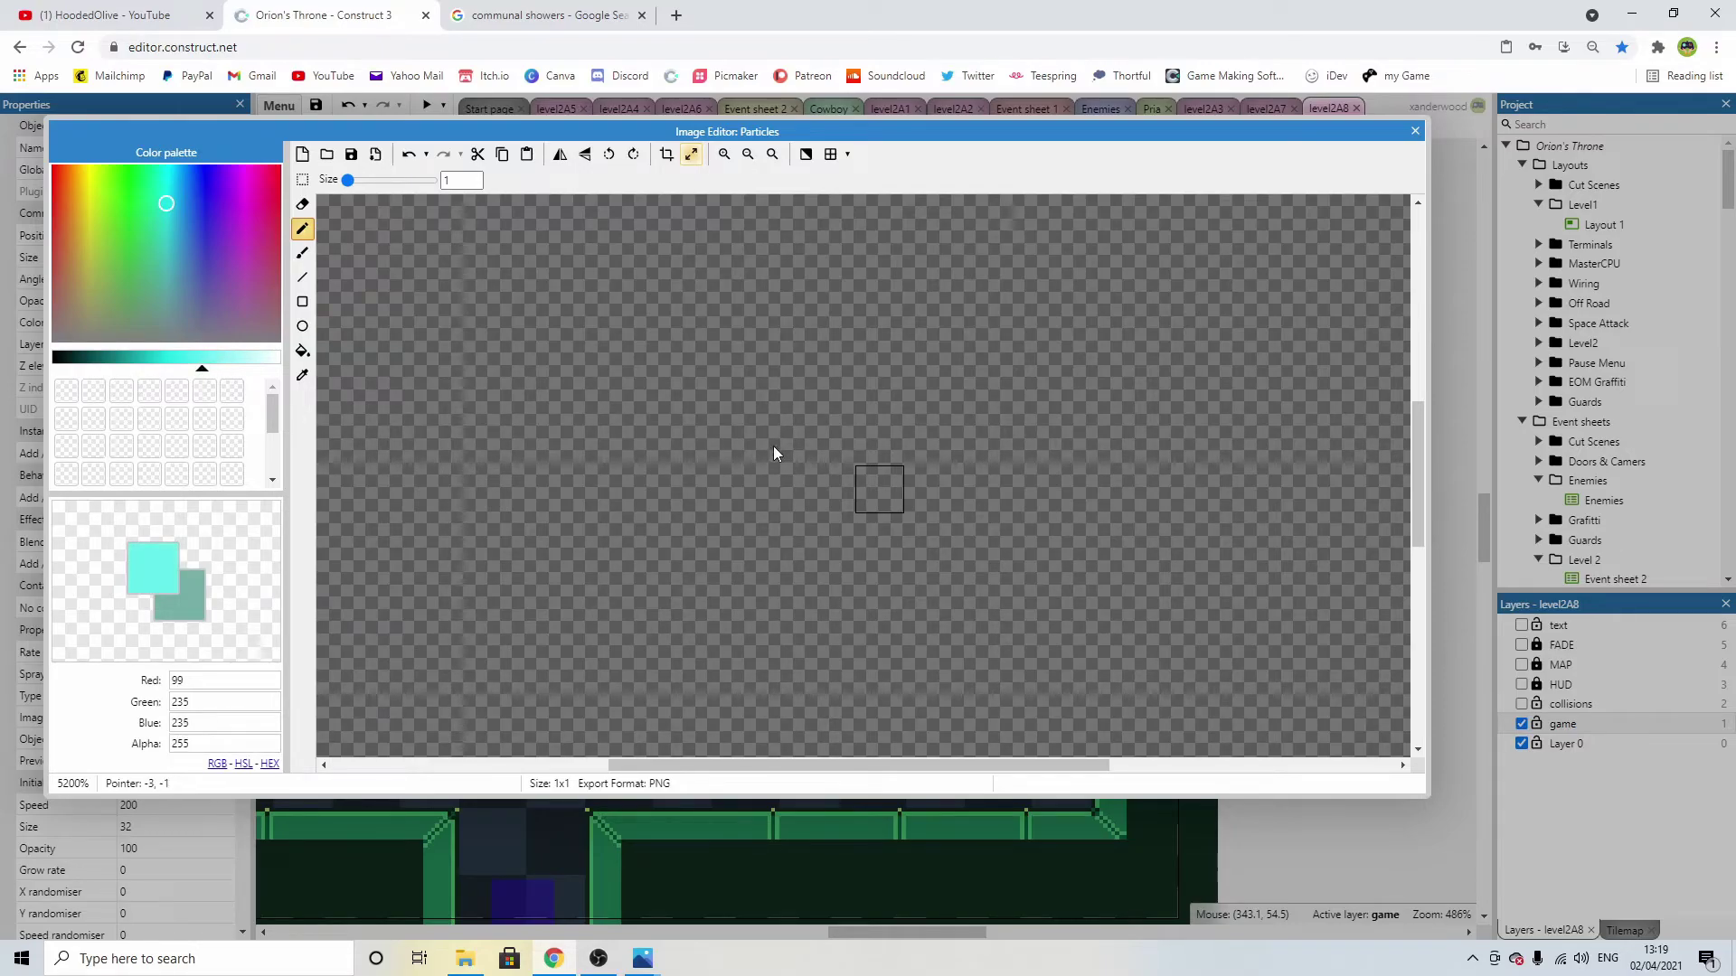
{"action": "left_click", "coordinate": [878, 489]}
{"action": "left_click", "coordinate": [1414, 131]}
Move the particles object into the room just below the right shower stall and shrink it to 28 x 28.
{"action": "left_click_drag", "start_coordinate": [1392, 414], "coordinate": [1279, 415]}
{"action": "left_click_drag", "start_coordinate": [1182, 213], "coordinate": [939, 467]}
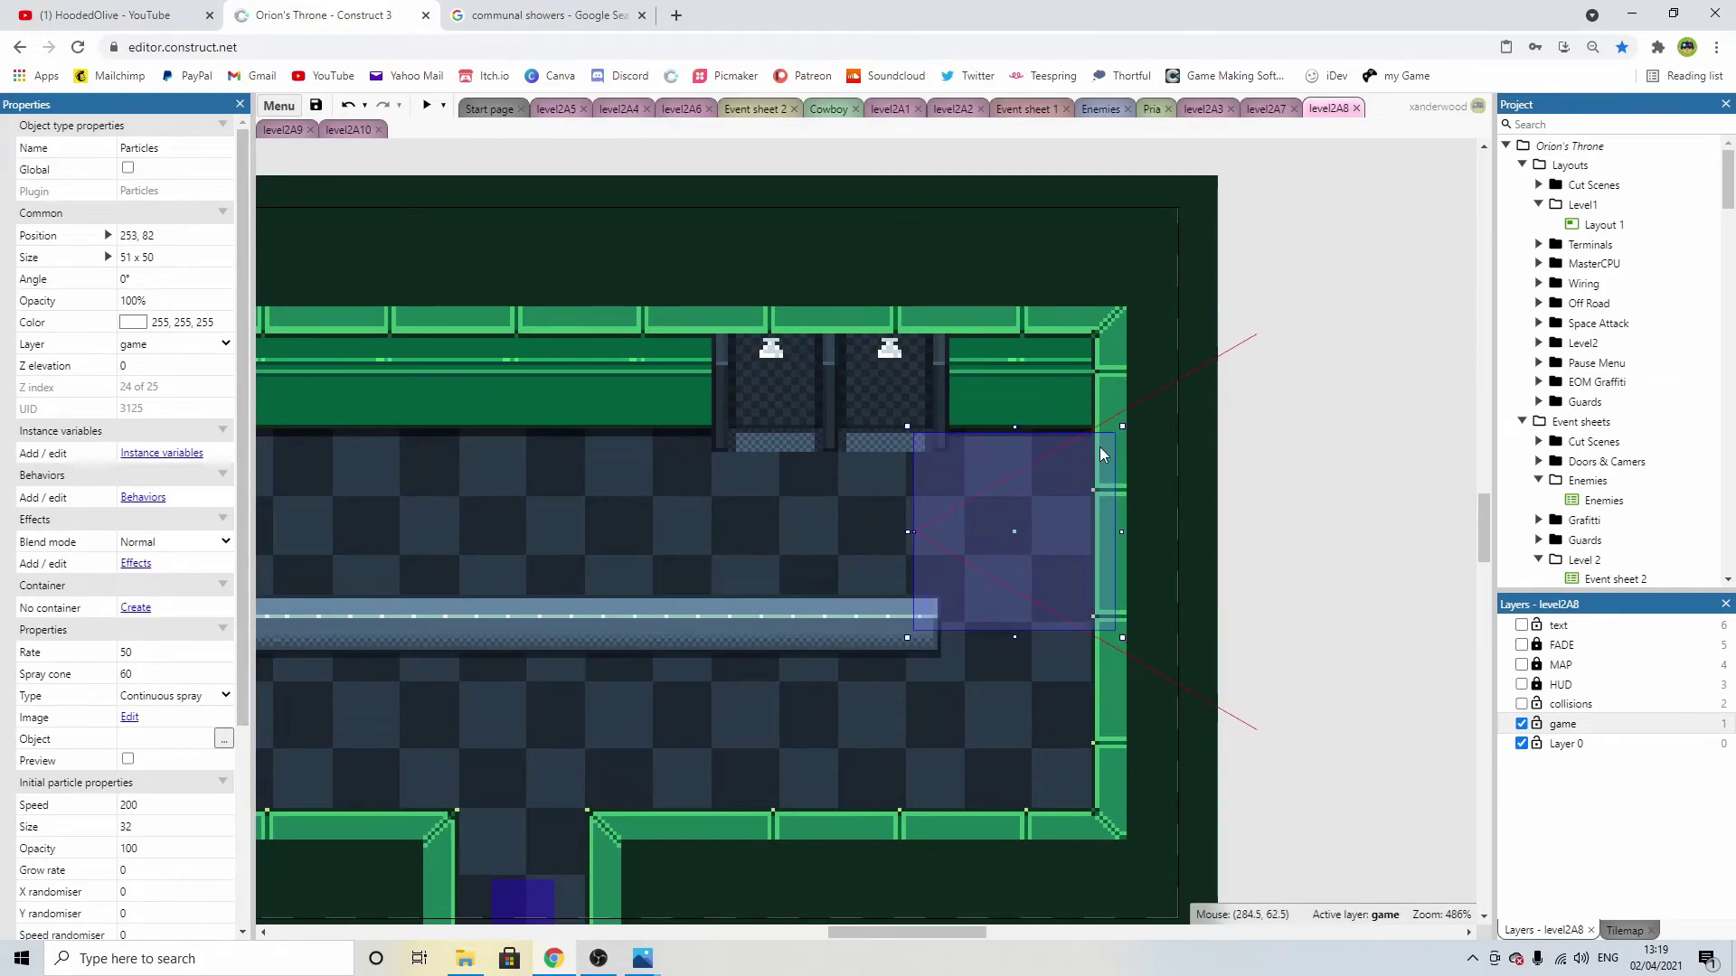
{"action": "left_click_drag", "start_coordinate": [1124, 428], "coordinate": [899, 500]}
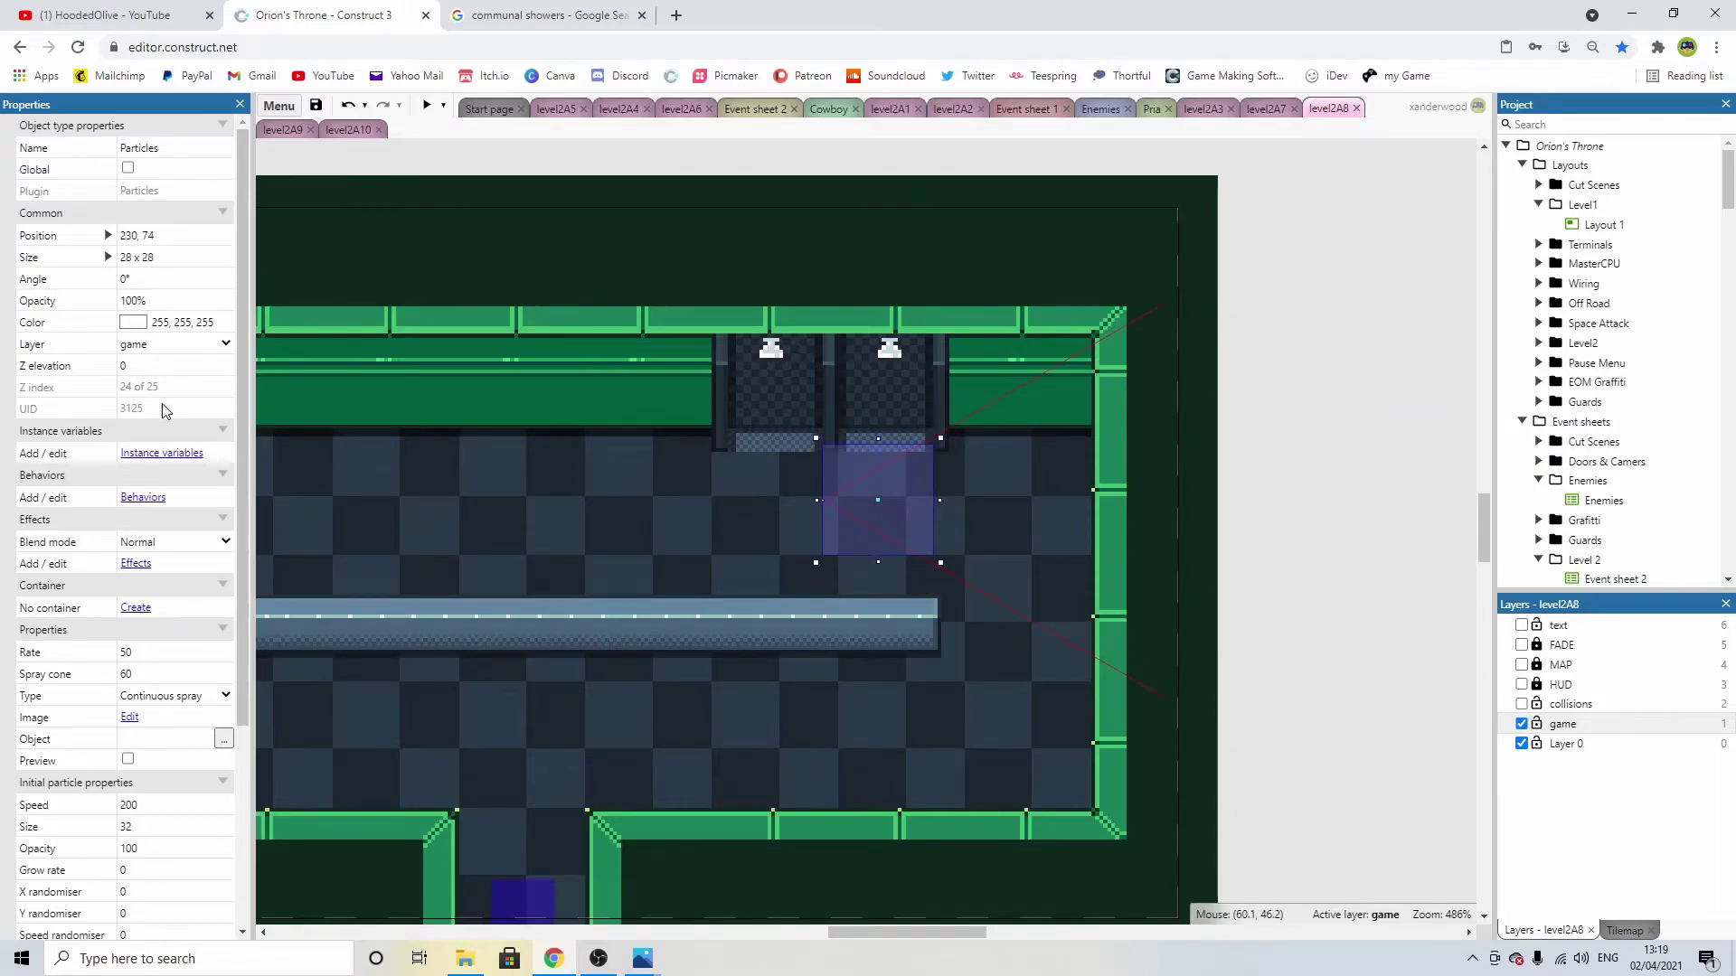
Turn on the particles' live preview and place the emitter beside the left stall, rotated to spray downward.
{"action": "scroll", "coordinate": [163, 405], "scroll_direction": "down", "scroll_amount": 2}
{"action": "left_click", "coordinate": [127, 580]}
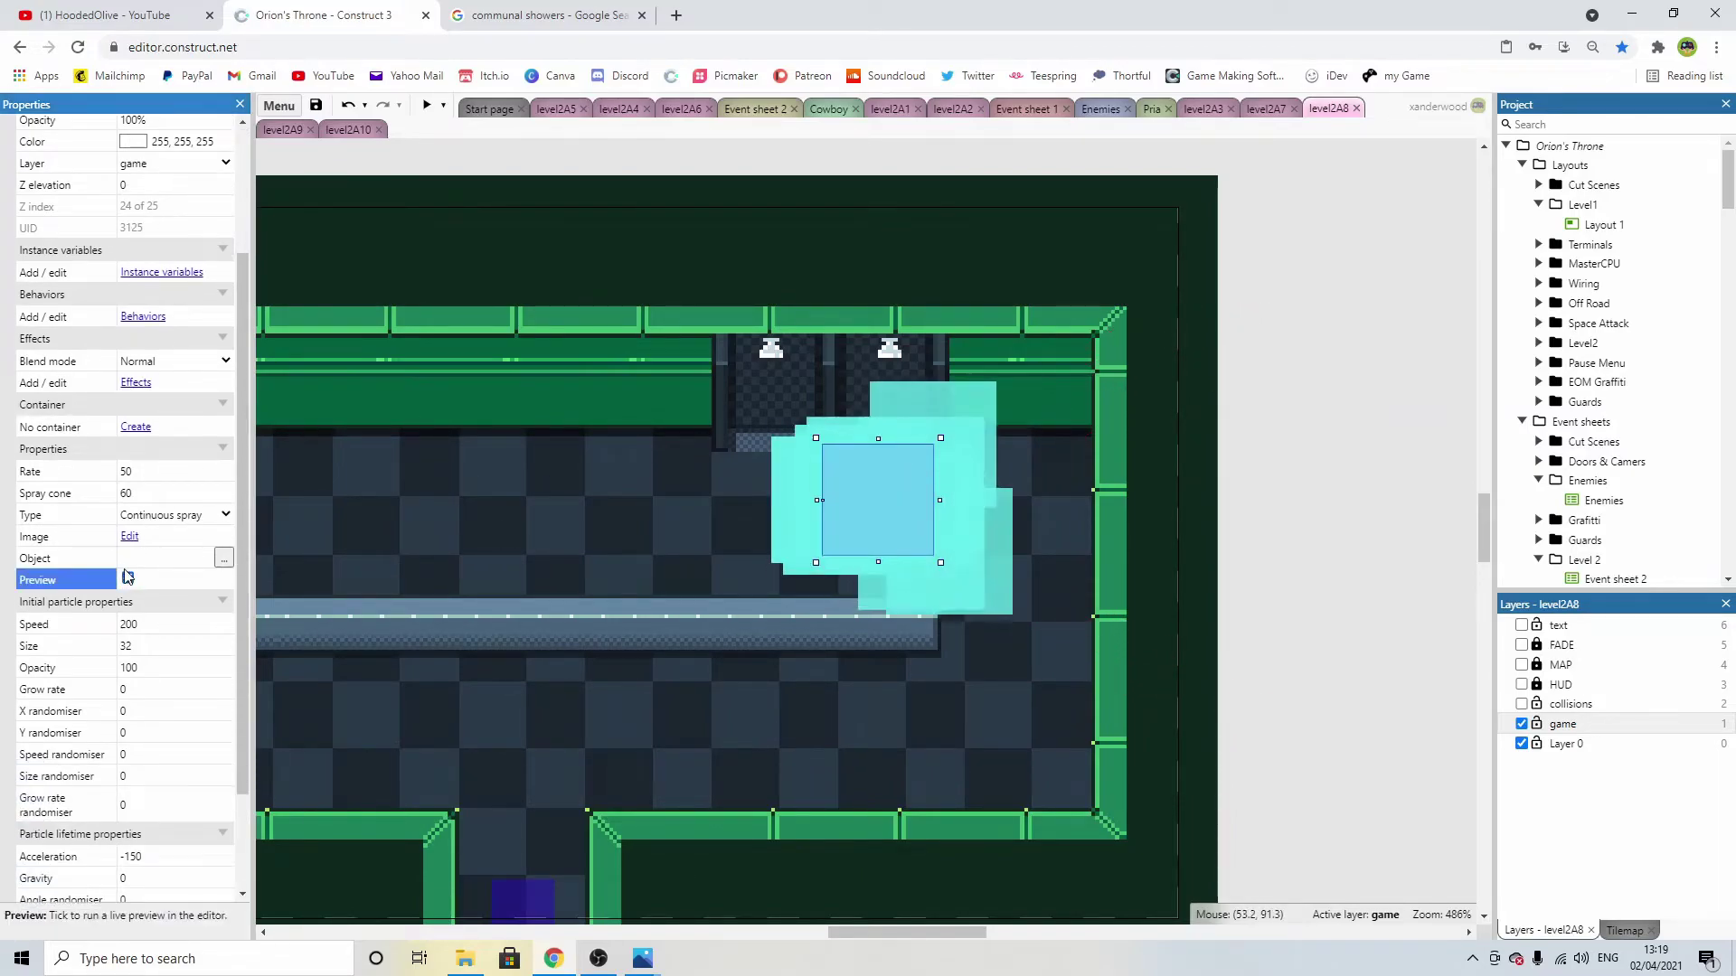
{"action": "left_click", "coordinate": [127, 581]}
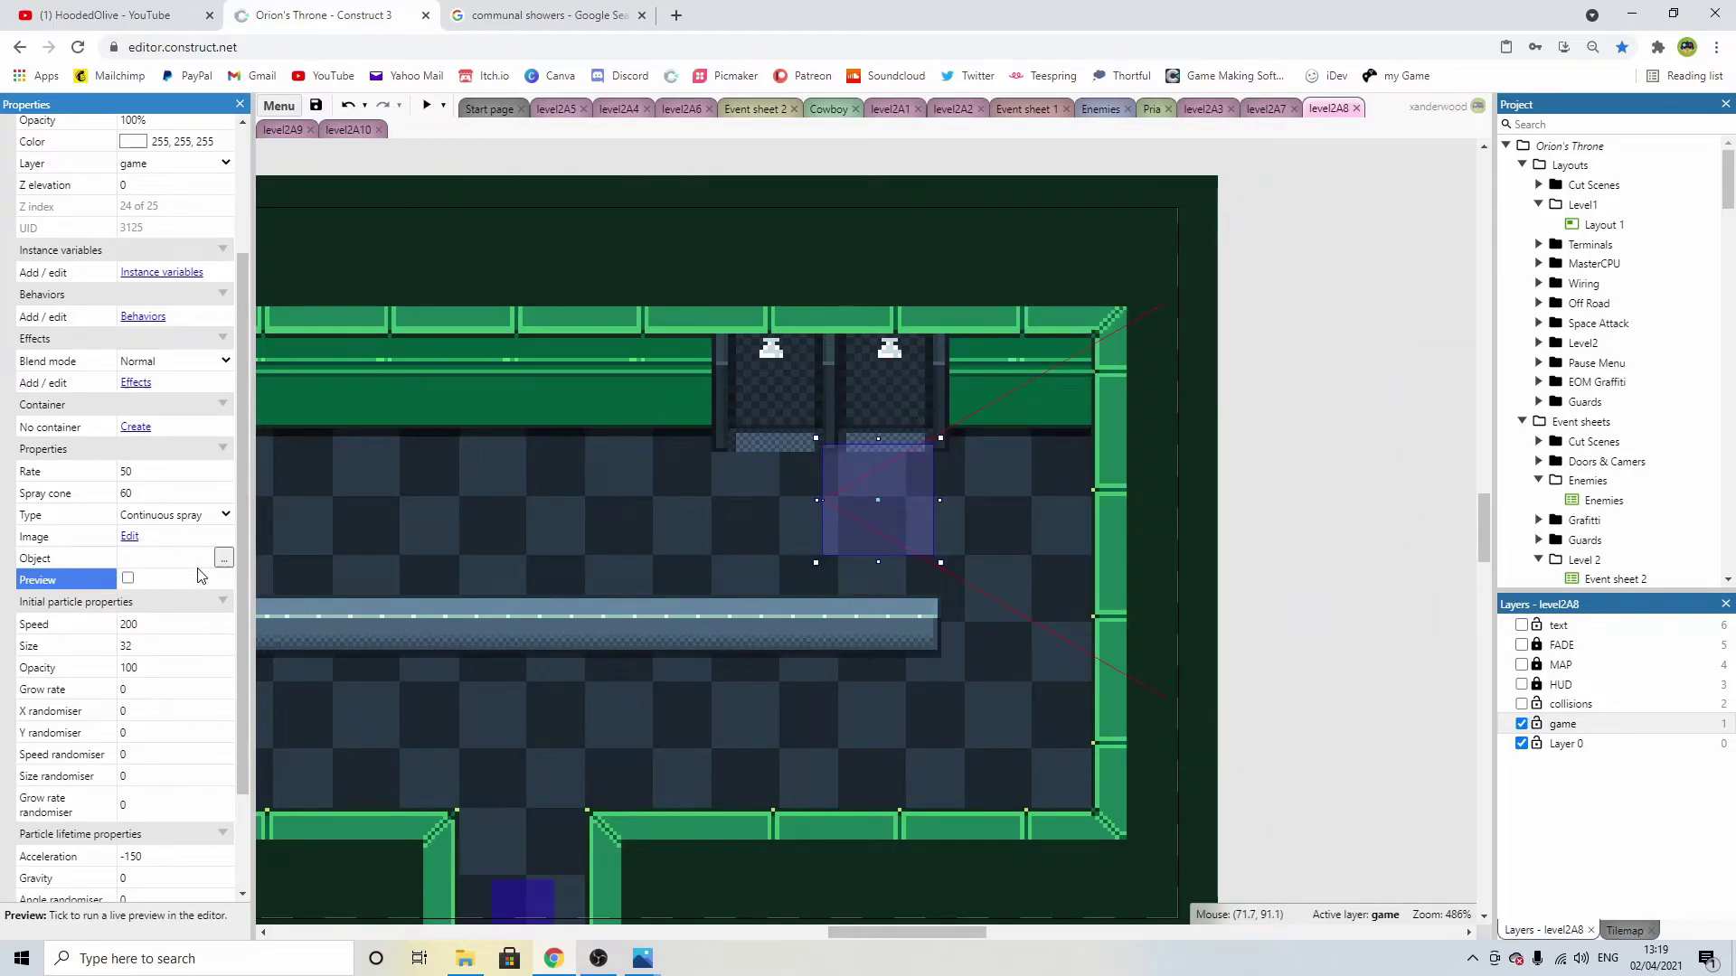
{"action": "left_click", "coordinate": [128, 580]}
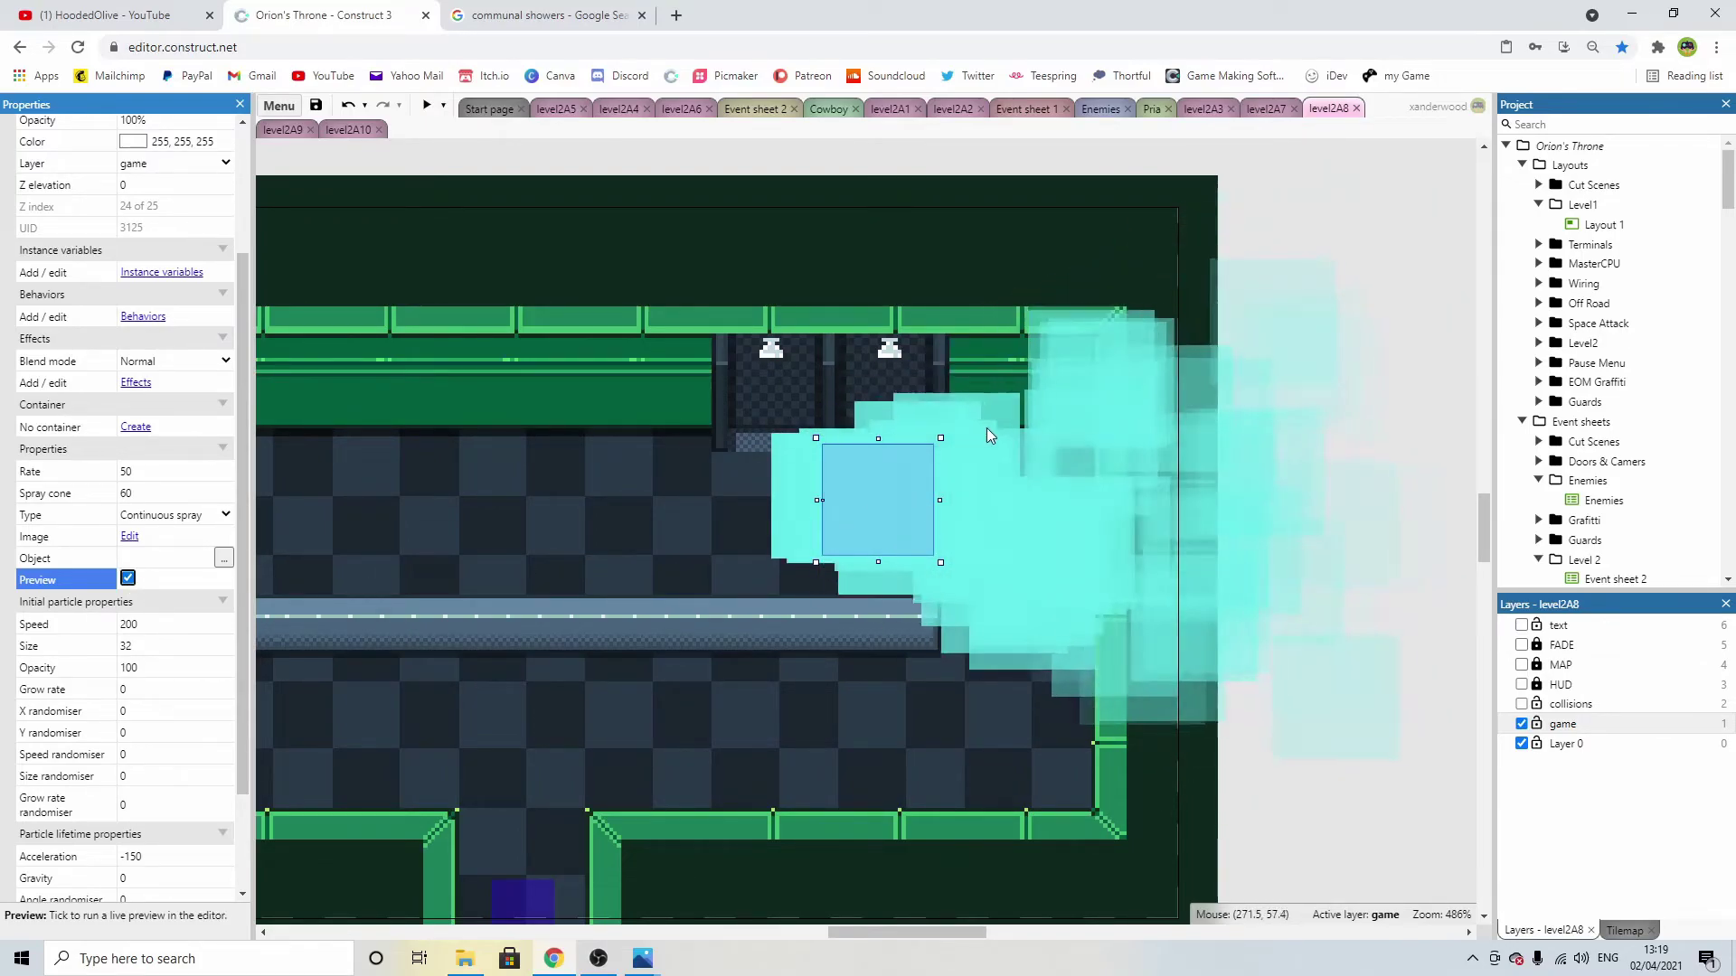
{"action": "mouse_move", "coordinate": [942, 430]}
{"action": "left_mouse_down"}
{"action": "mouse_move", "coordinate": [973, 481]}
{"action": "mouse_move", "coordinate": [923, 589]}
{"action": "mouse_move", "coordinate": [881, 610]}
{"action": "mouse_move", "coordinate": [617, 457]}
{"action": "left_mouse_up"}
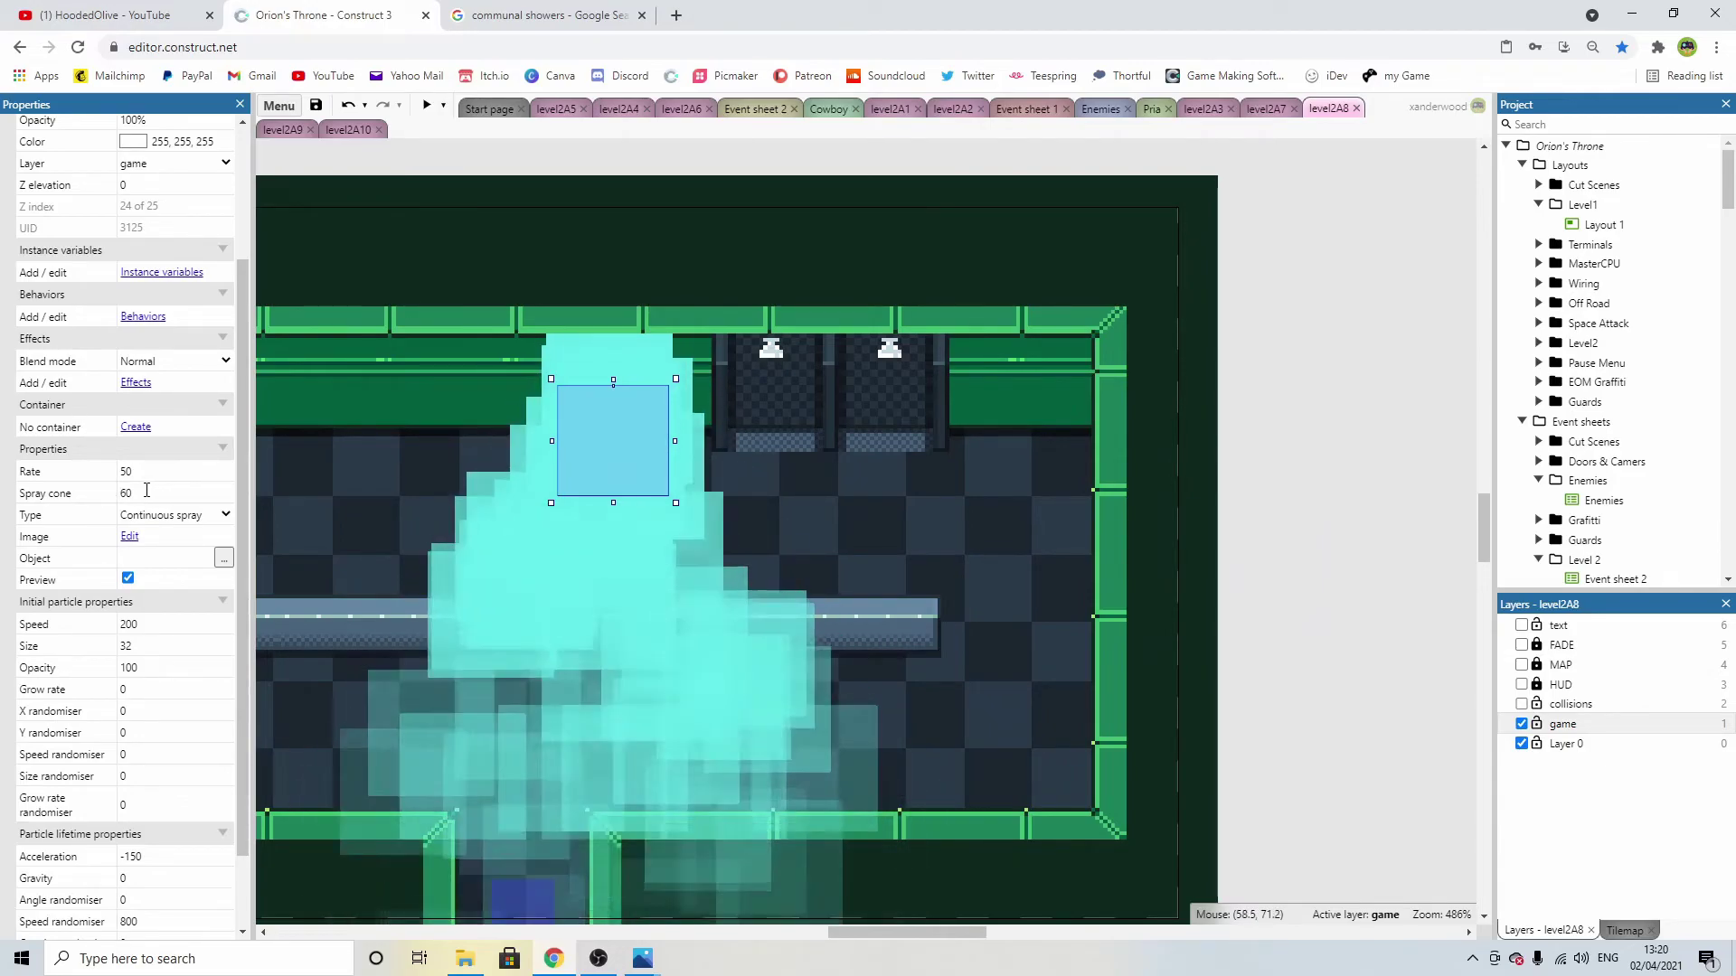
Try a particle spray cone of 0 degrees, and set the spray cone to 25 degrees.
{"action": "left_click", "coordinate": [147, 490]}
{"action": "type", "text": "0"}
{"action": "key", "text": "Tab"}
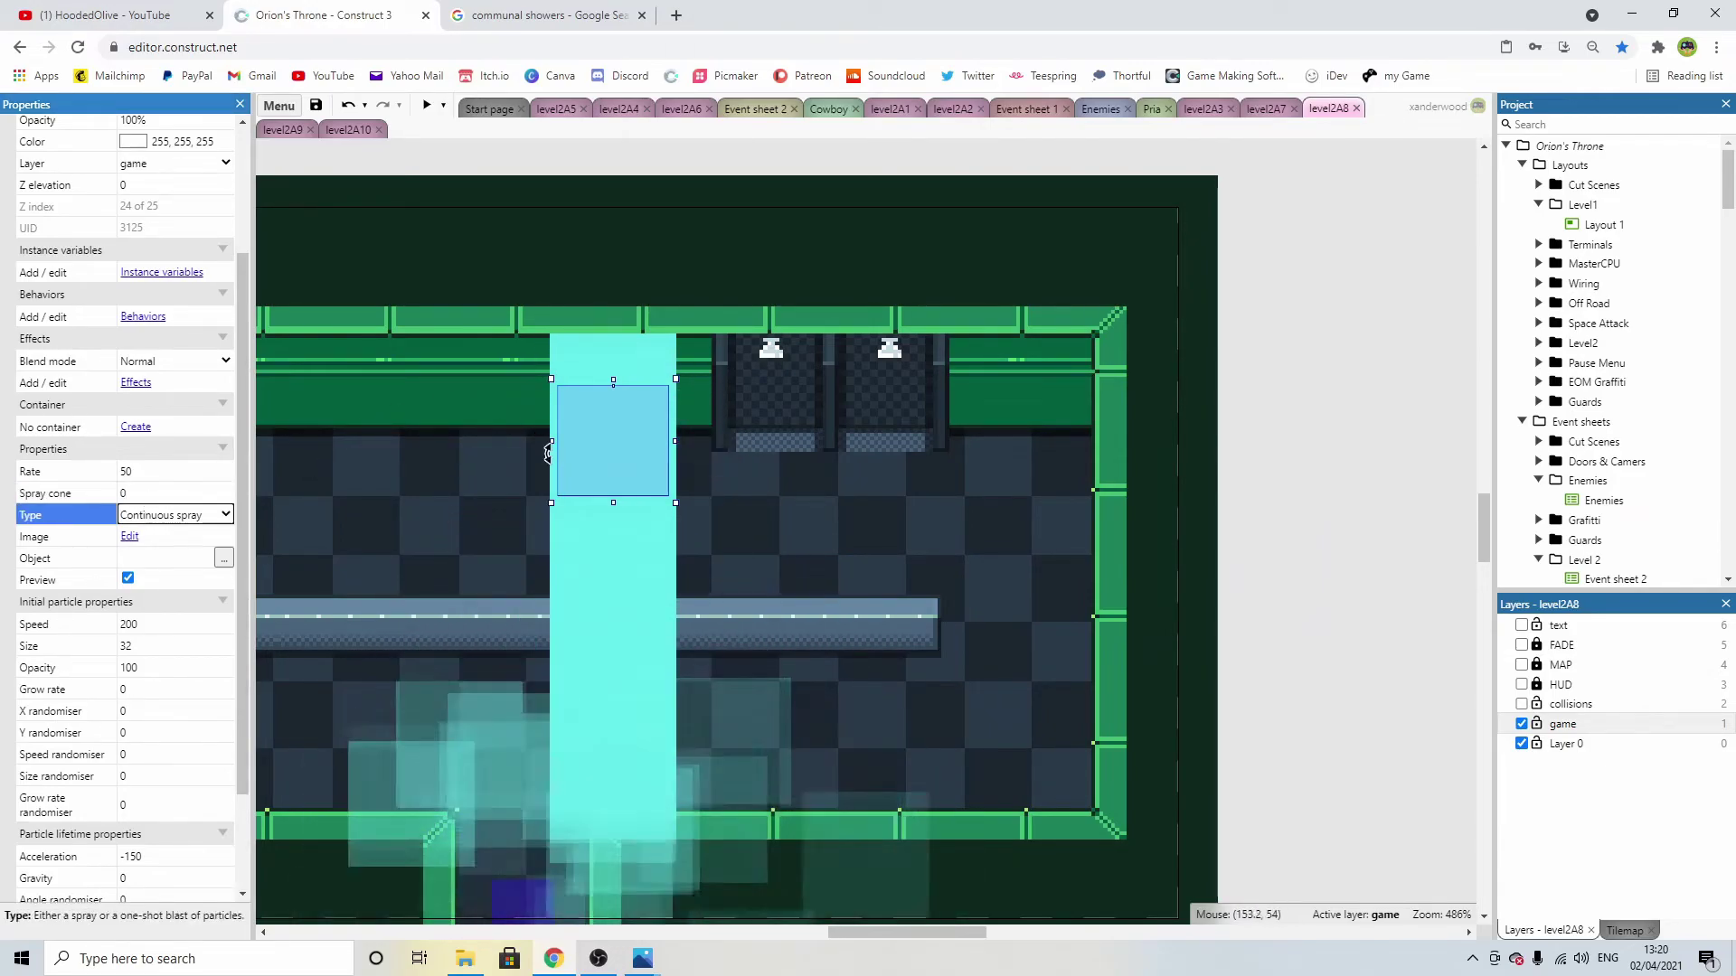
{"action": "left_click", "coordinate": [161, 493]}
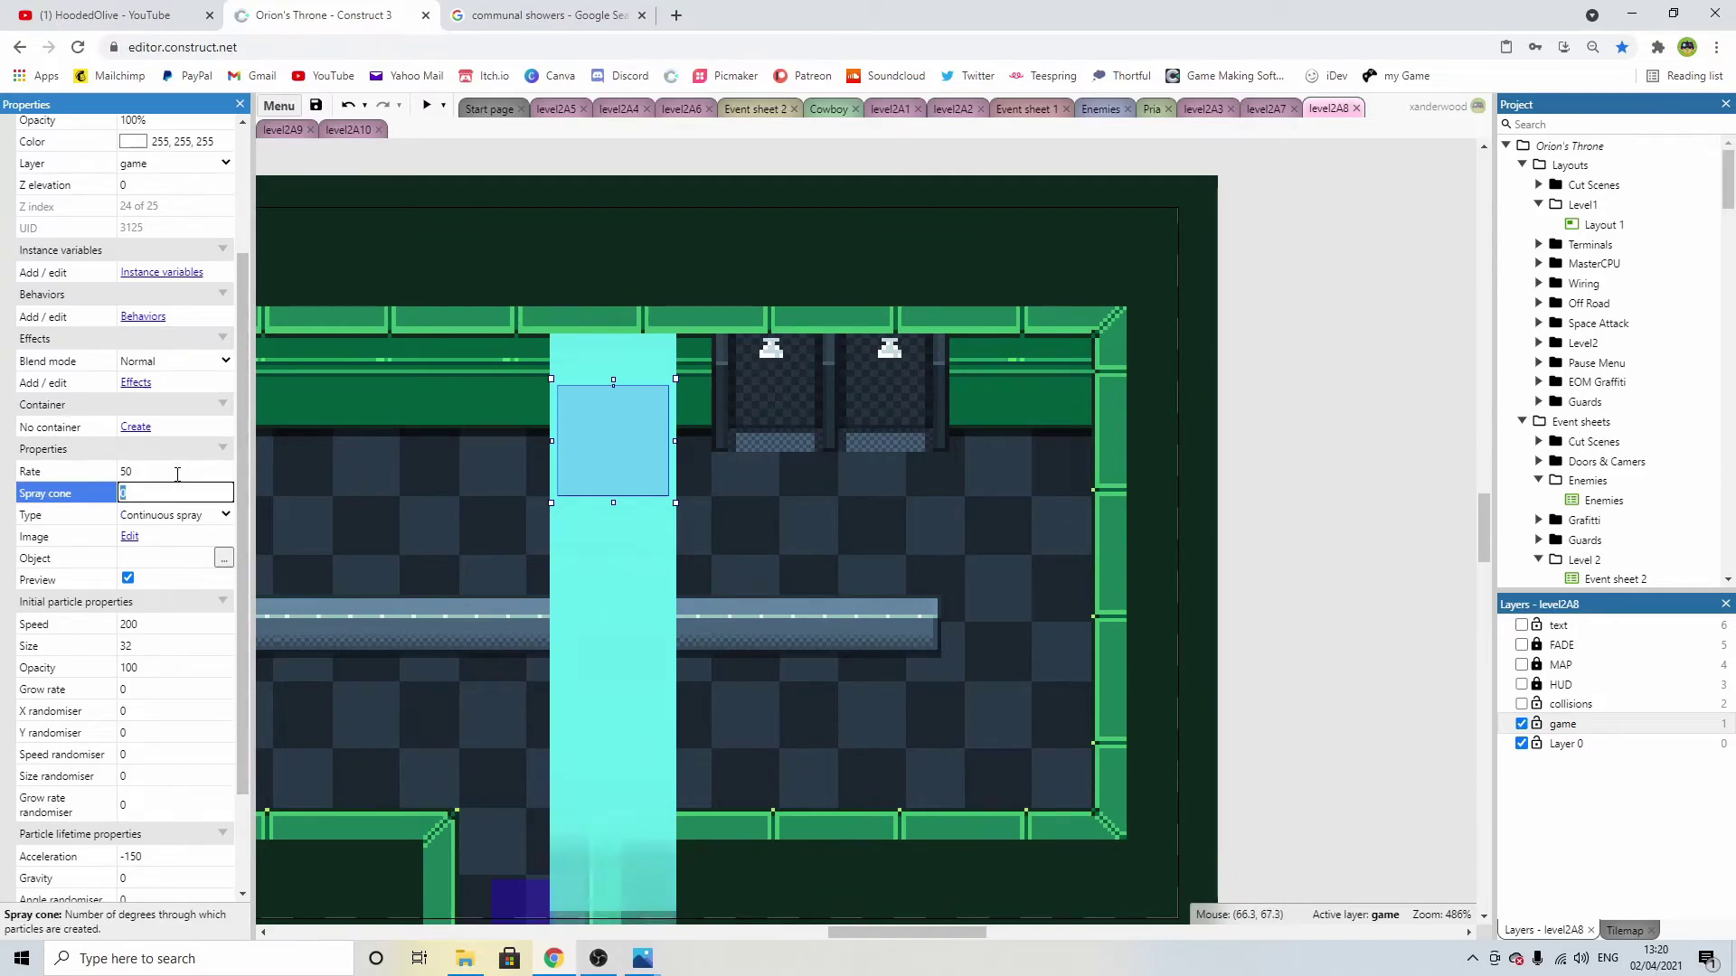
{"action": "type", "text": "25"}
{"action": "key", "text": "Tab"}
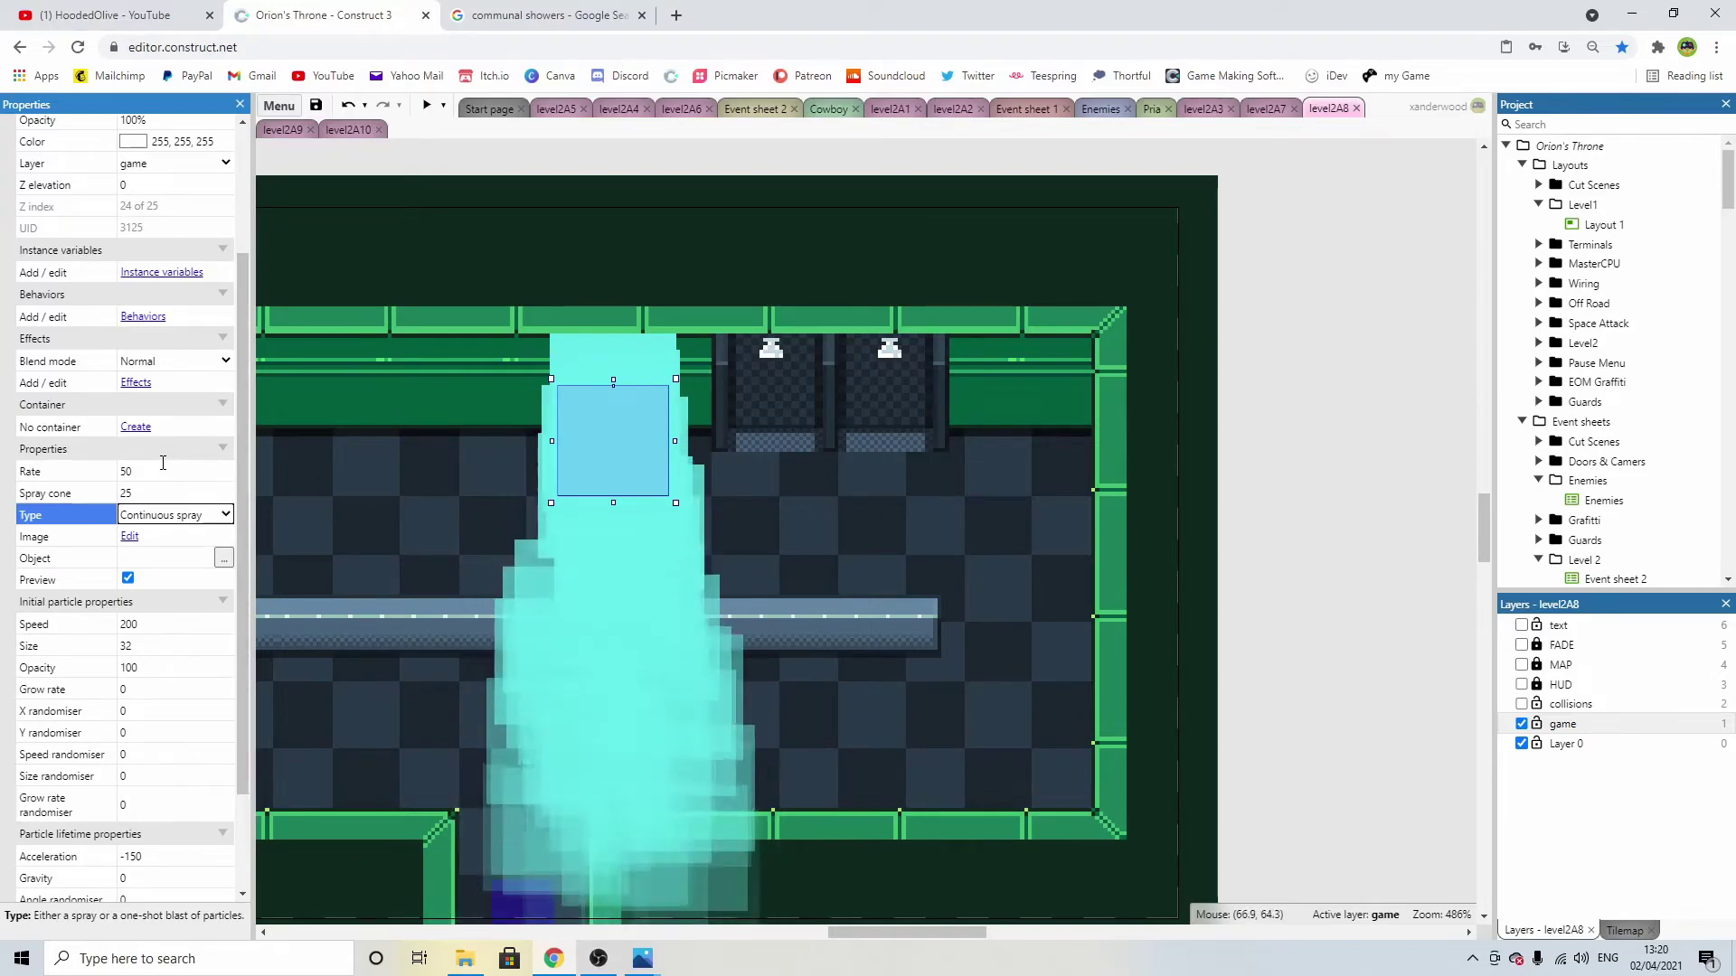
Set the initial particle size to 1 pixel and move the particles emitter into the left stall, just below its shower head.
{"action": "left_click", "coordinate": [208, 472]}
{"action": "scroll", "coordinate": [208, 471], "scroll_direction": "down", "scroll_amount": 1}
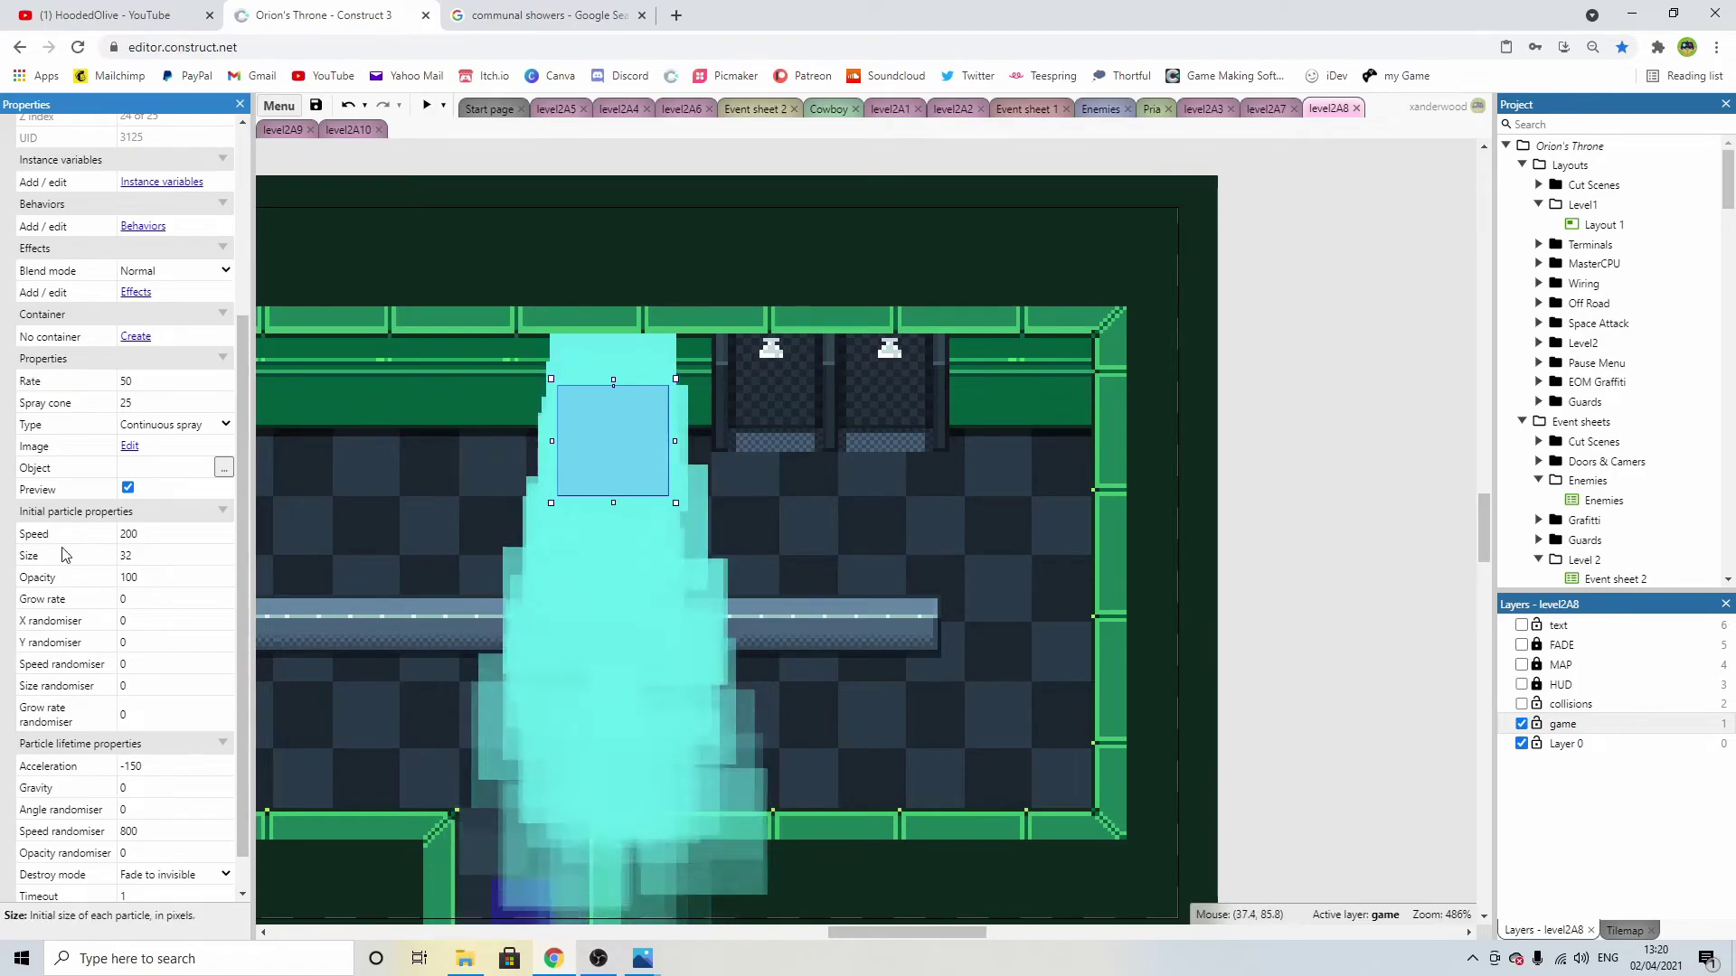
{"action": "left_click", "coordinate": [153, 550]}
{"action": "type", "text": "1"}
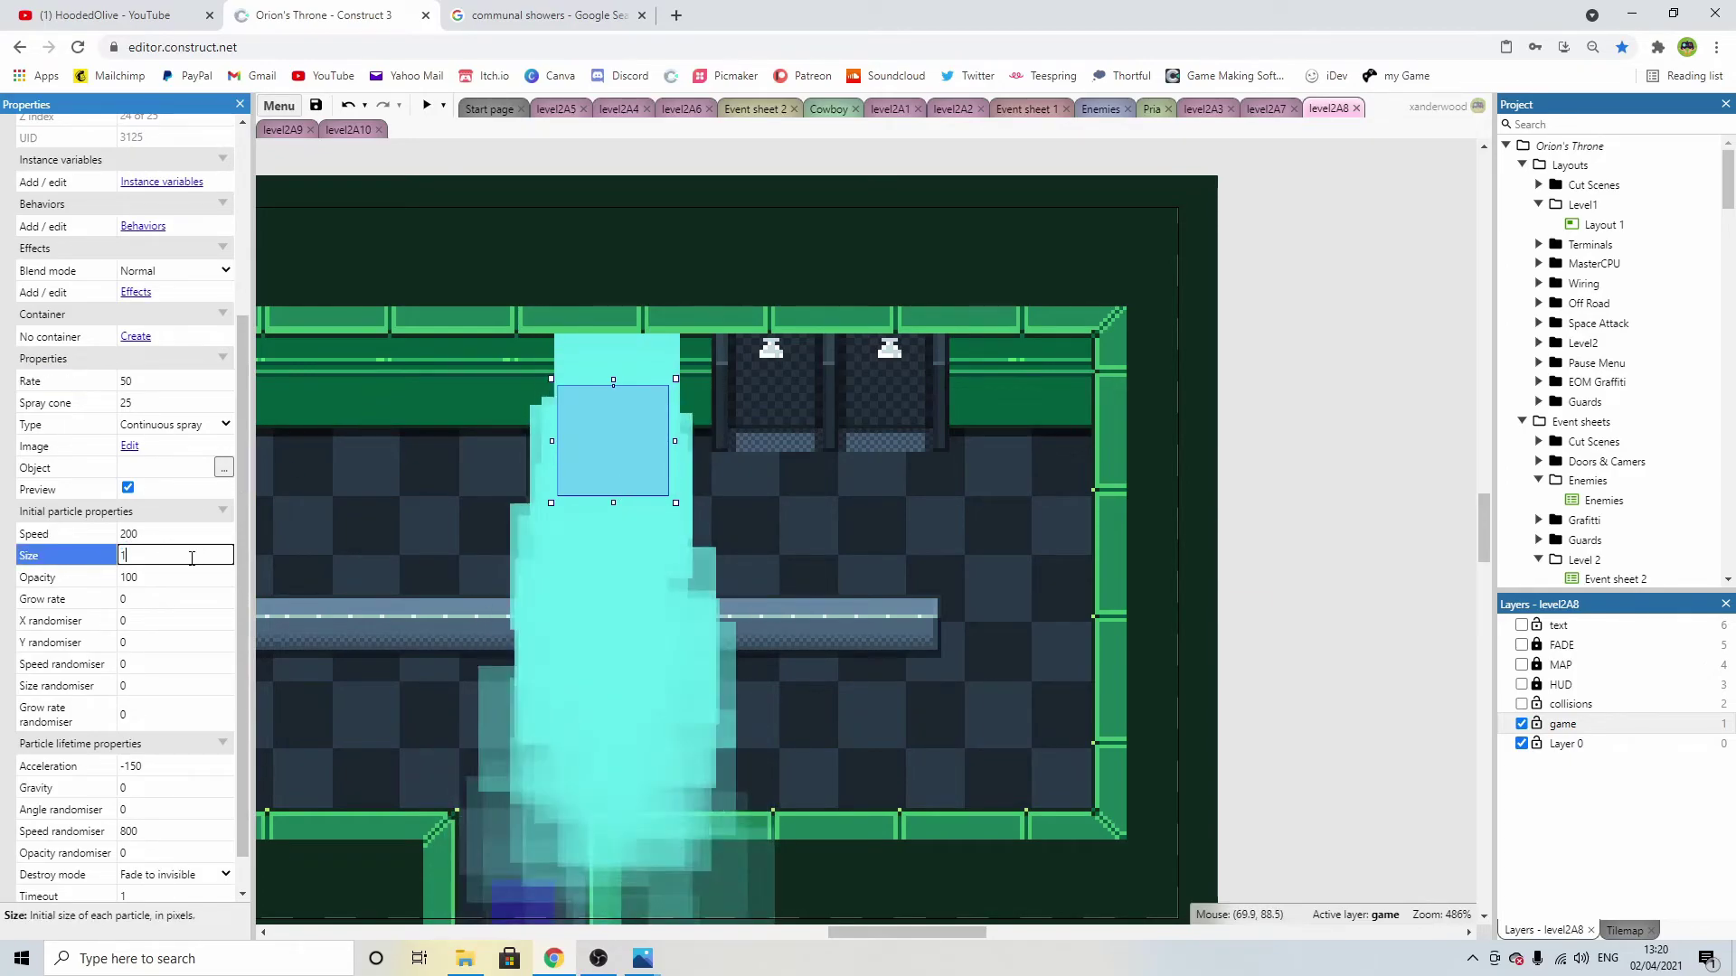
{"action": "key", "text": "Tab"}
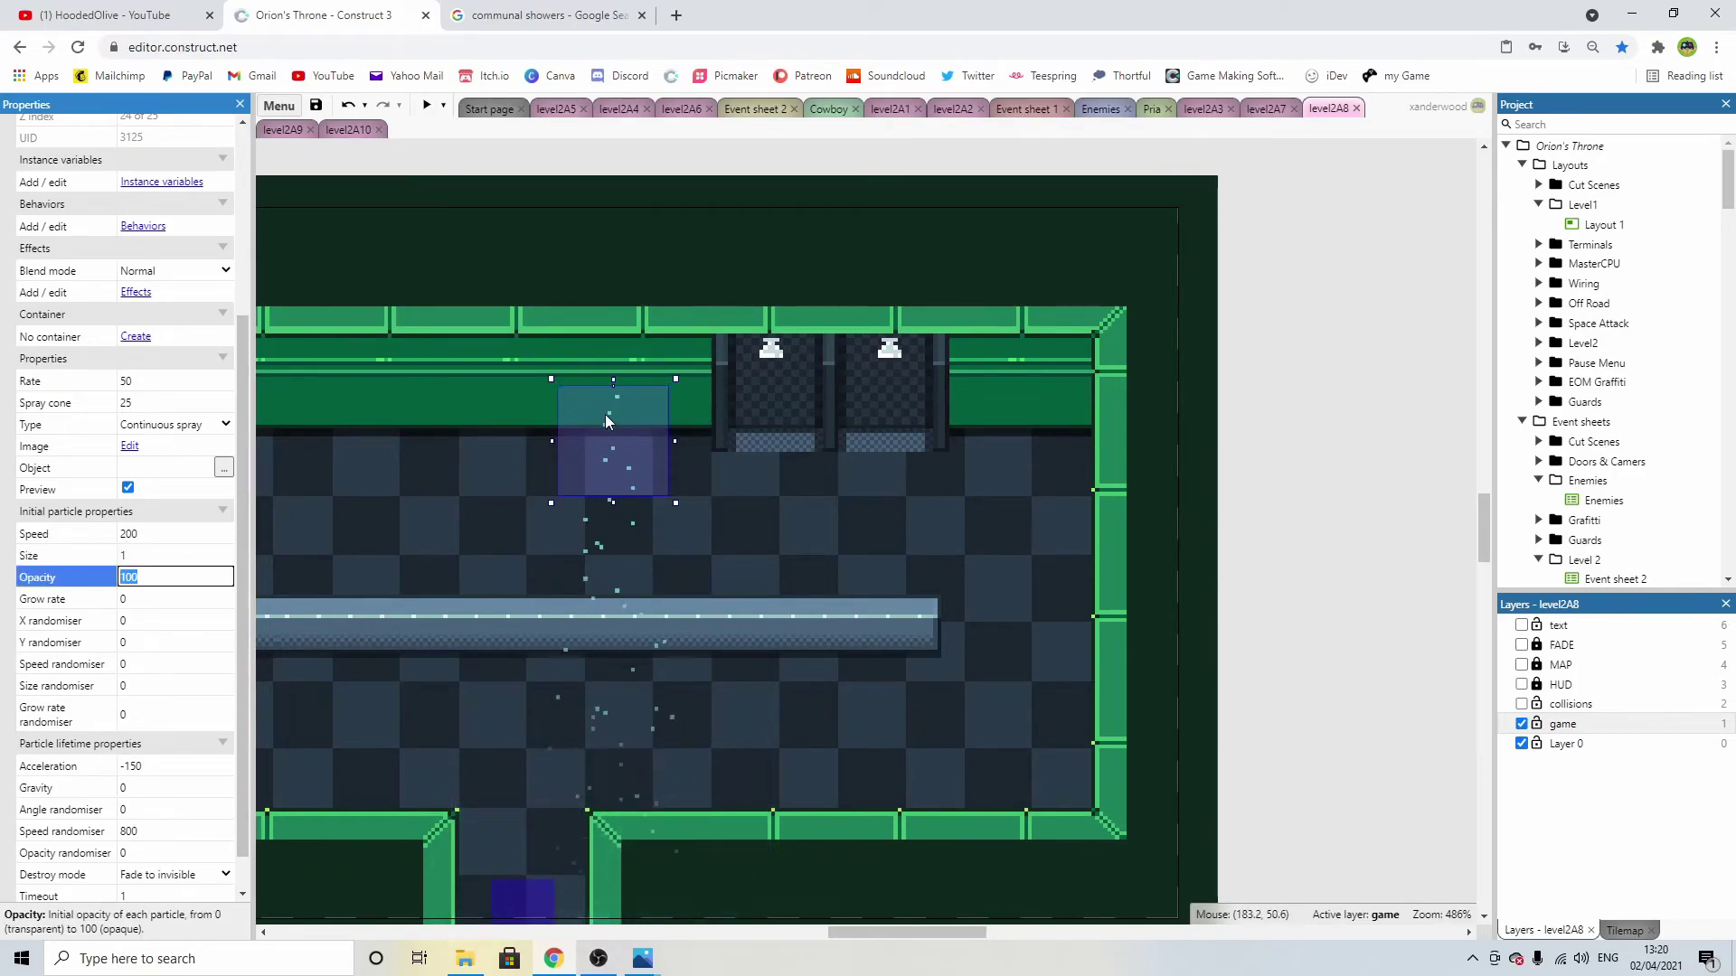
{"action": "left_click_drag", "start_coordinate": [639, 443], "coordinate": [792, 414]}
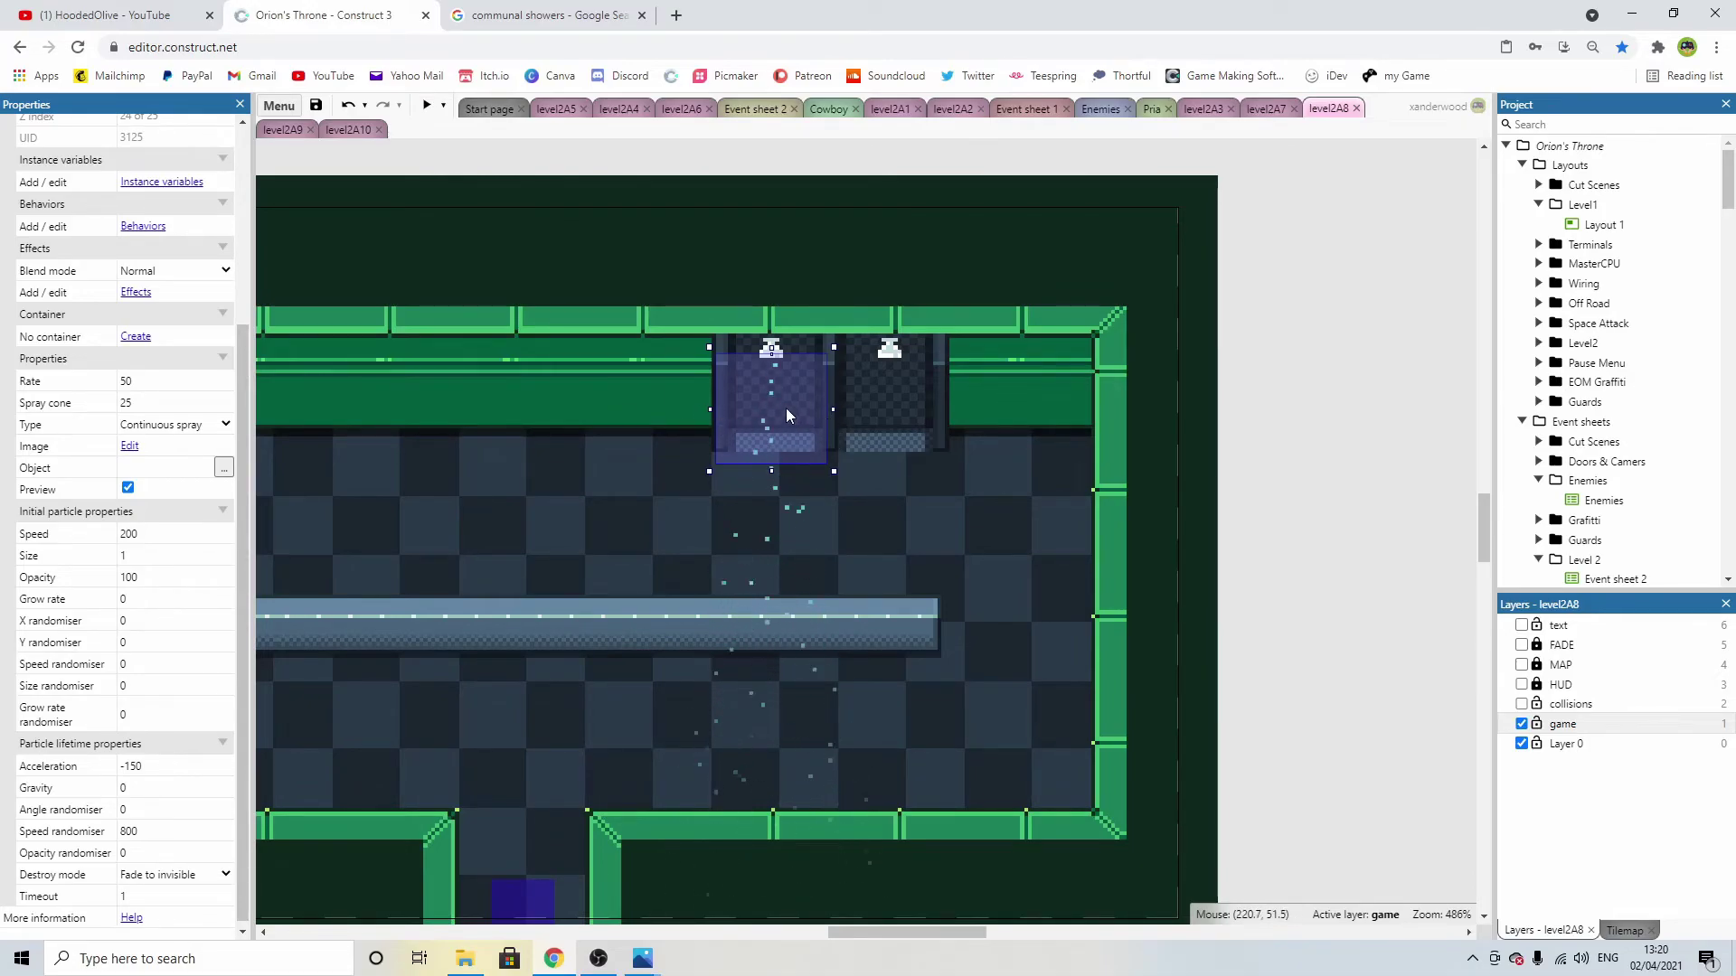
Try a particle spray cone of 50 degrees, and set the spray cone to 10 degrees.
{"action": "scroll", "coordinate": [783, 411], "scroll_direction": "up", "scroll_amount": 6, "text": "ctrl"}
{"action": "scroll", "coordinate": [742, 411], "scroll_direction": "down", "scroll_amount": 1, "text": "ctrl"}
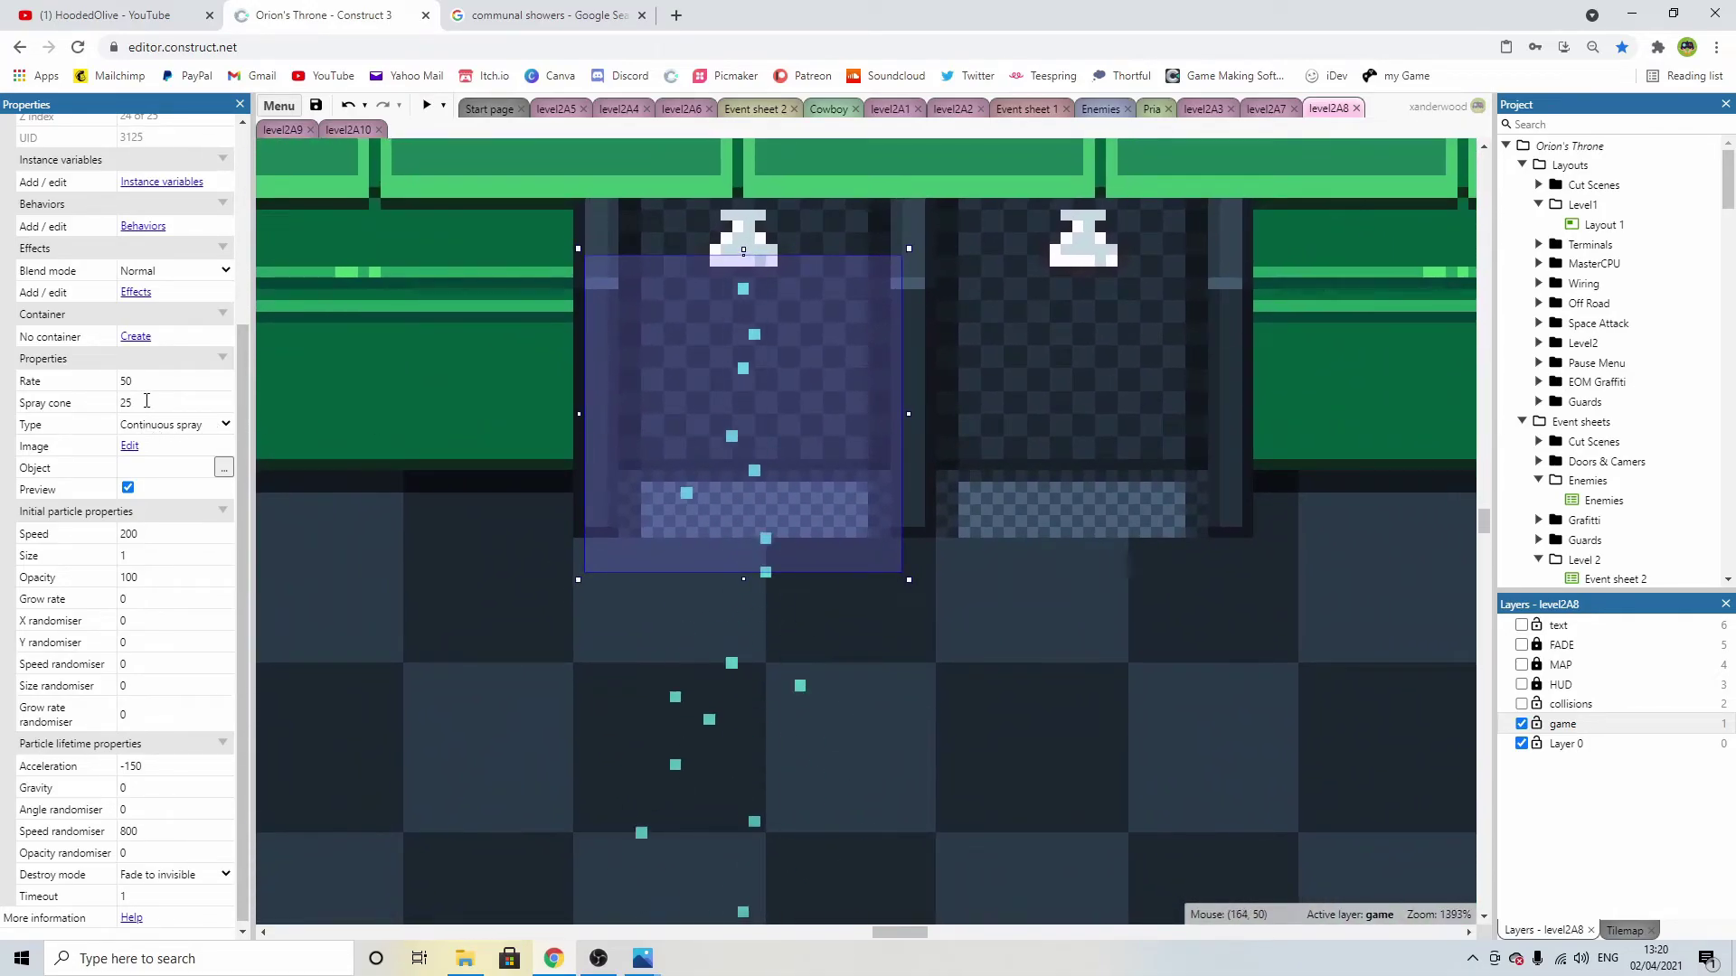
{"action": "left_click", "coordinate": [169, 399]}
{"action": "type", "text": "50"}
{"action": "key", "text": "Tab"}
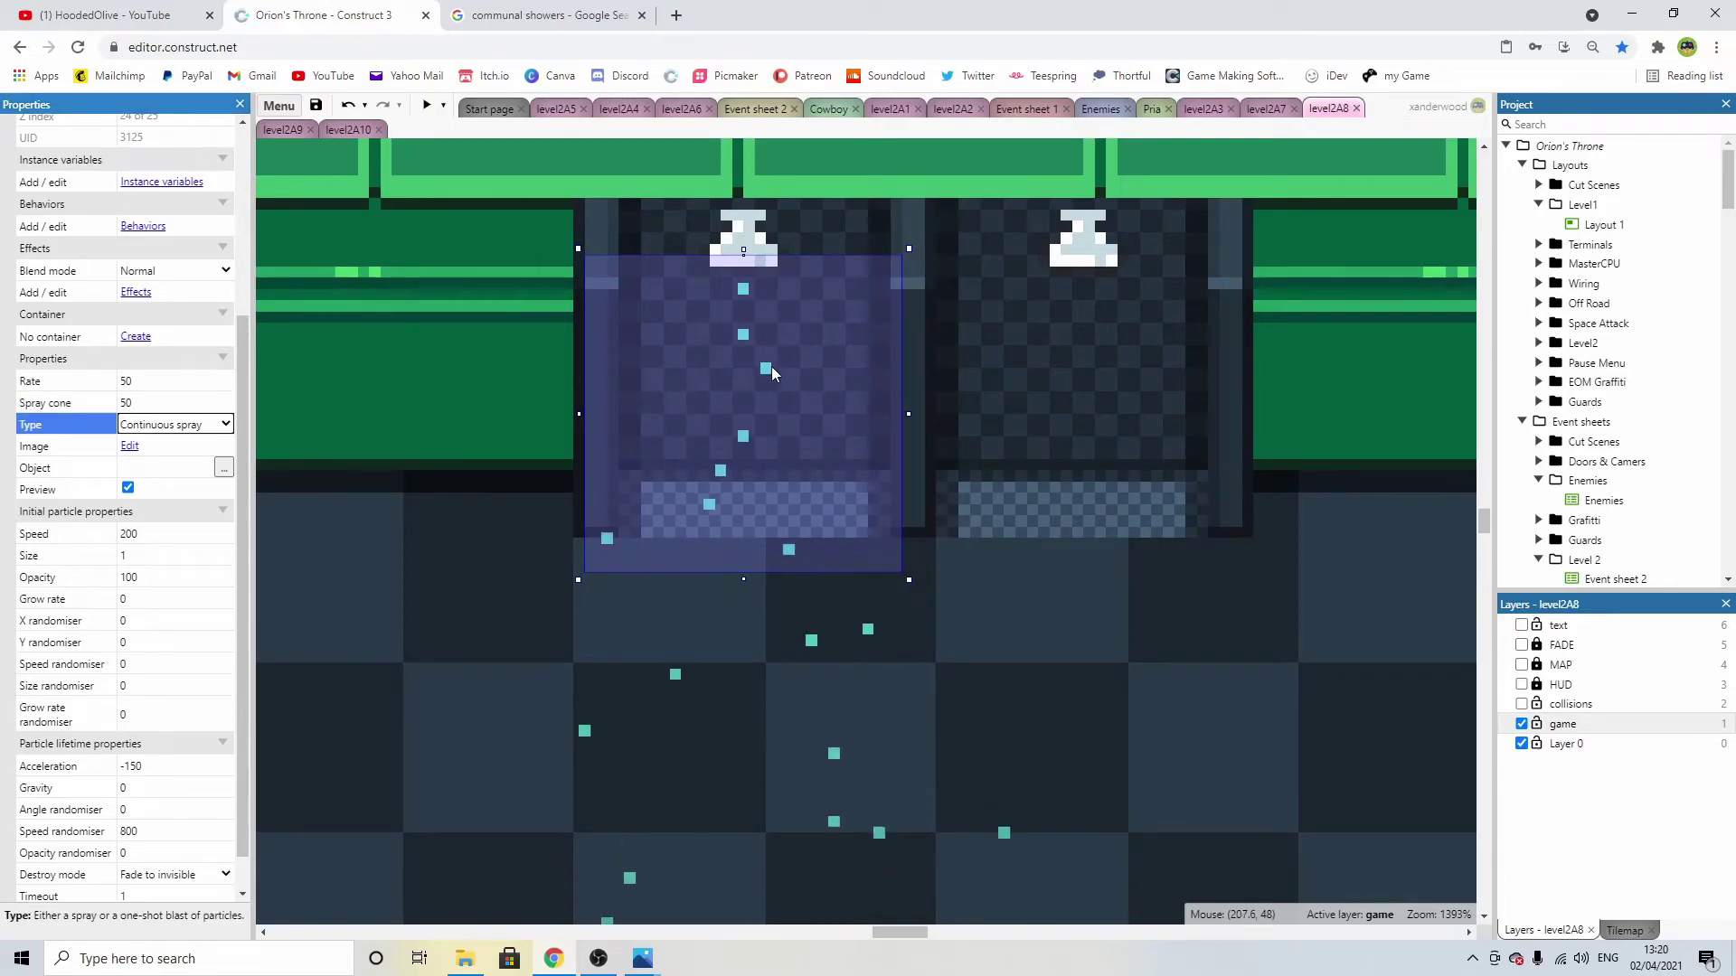
{"action": "left_click", "coordinate": [172, 403]}
{"action": "type", "text": "10"}
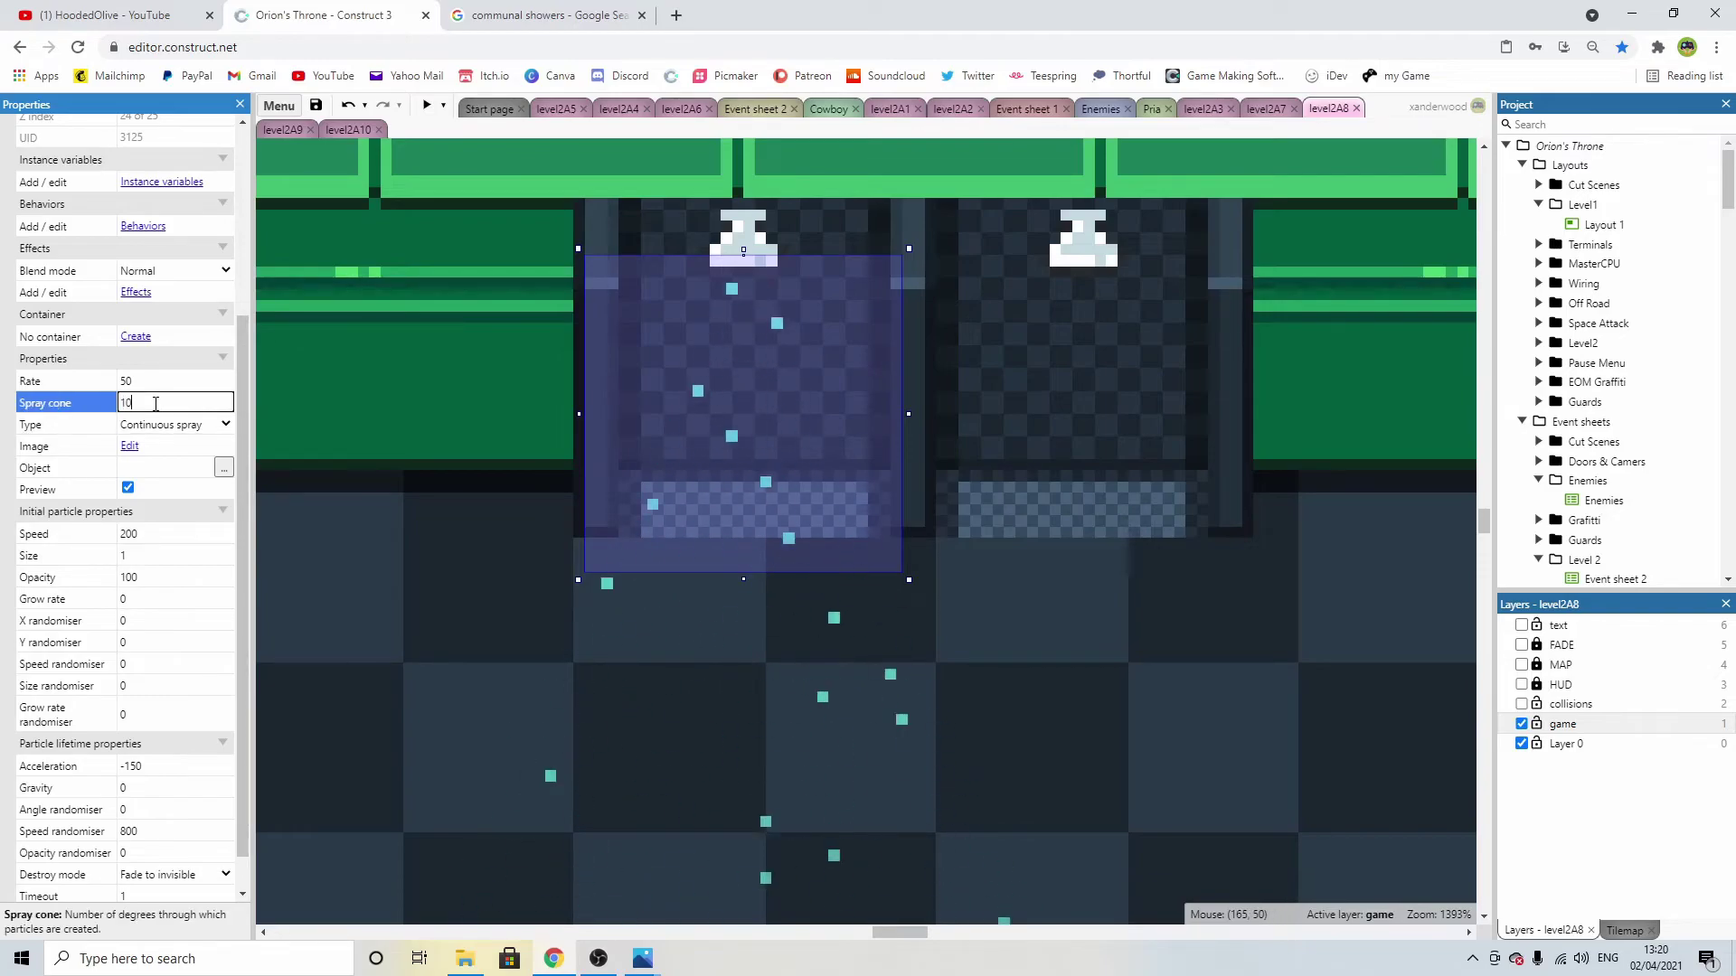
{"action": "key", "text": "Tab"}
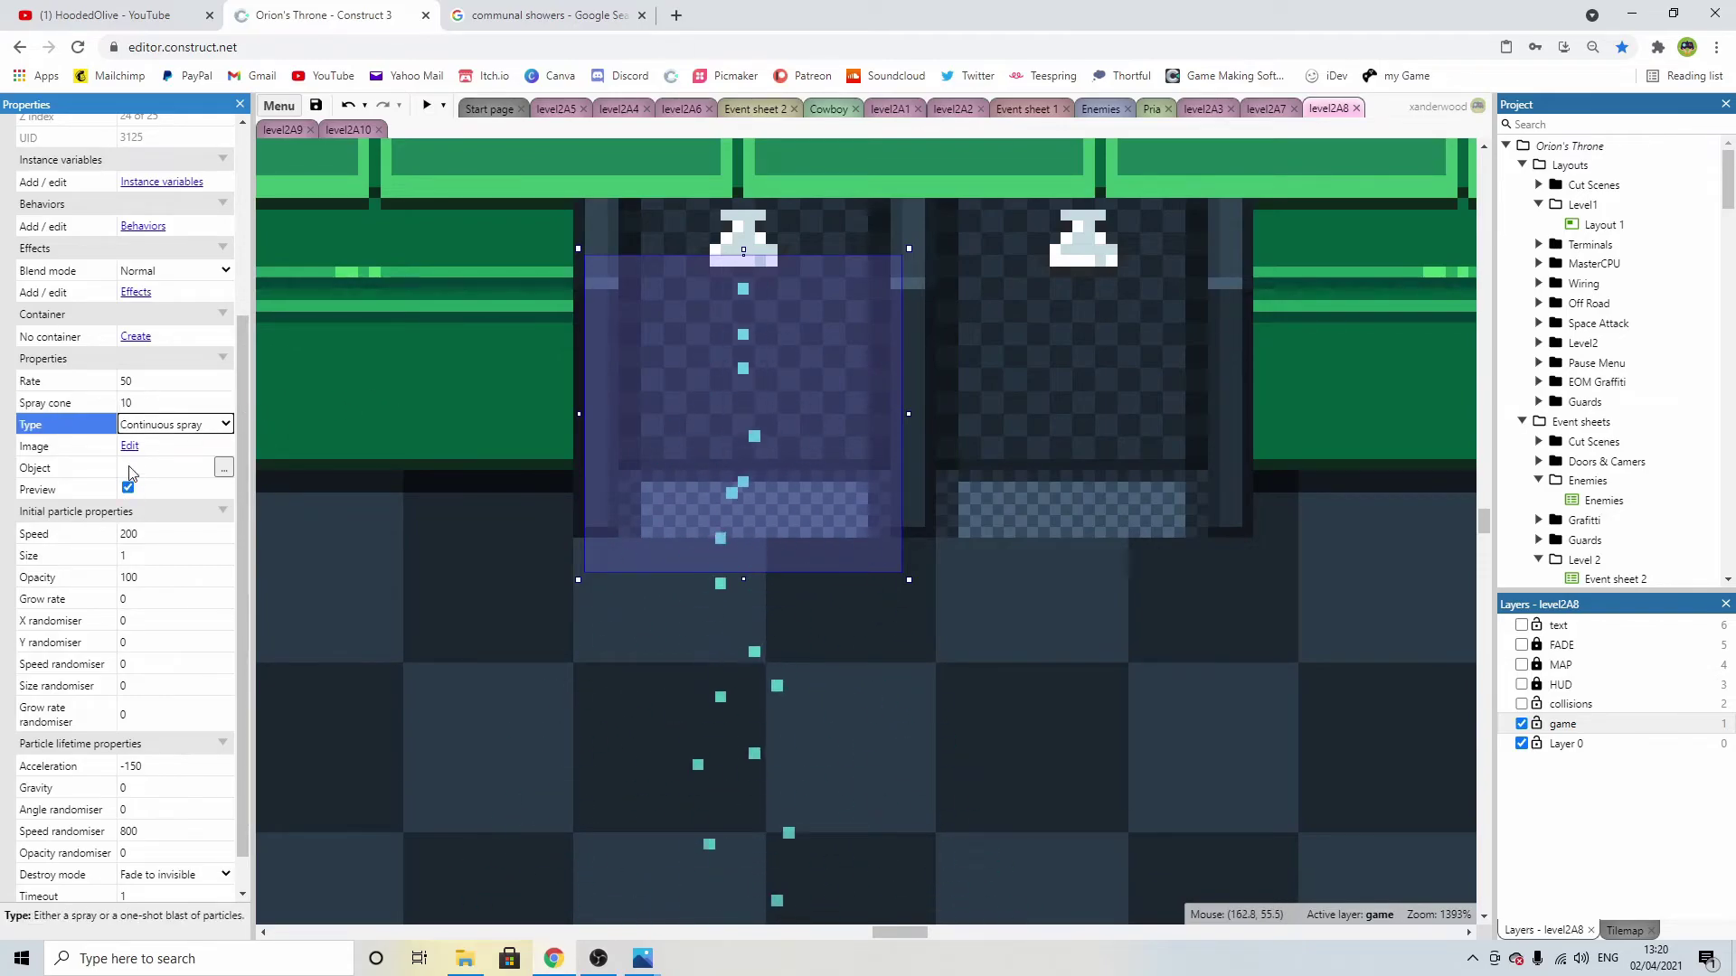
Try particle X randomiser values of 20 and 10, and set the X randomiser to 8.
{"action": "left_click", "coordinate": [68, 626]}
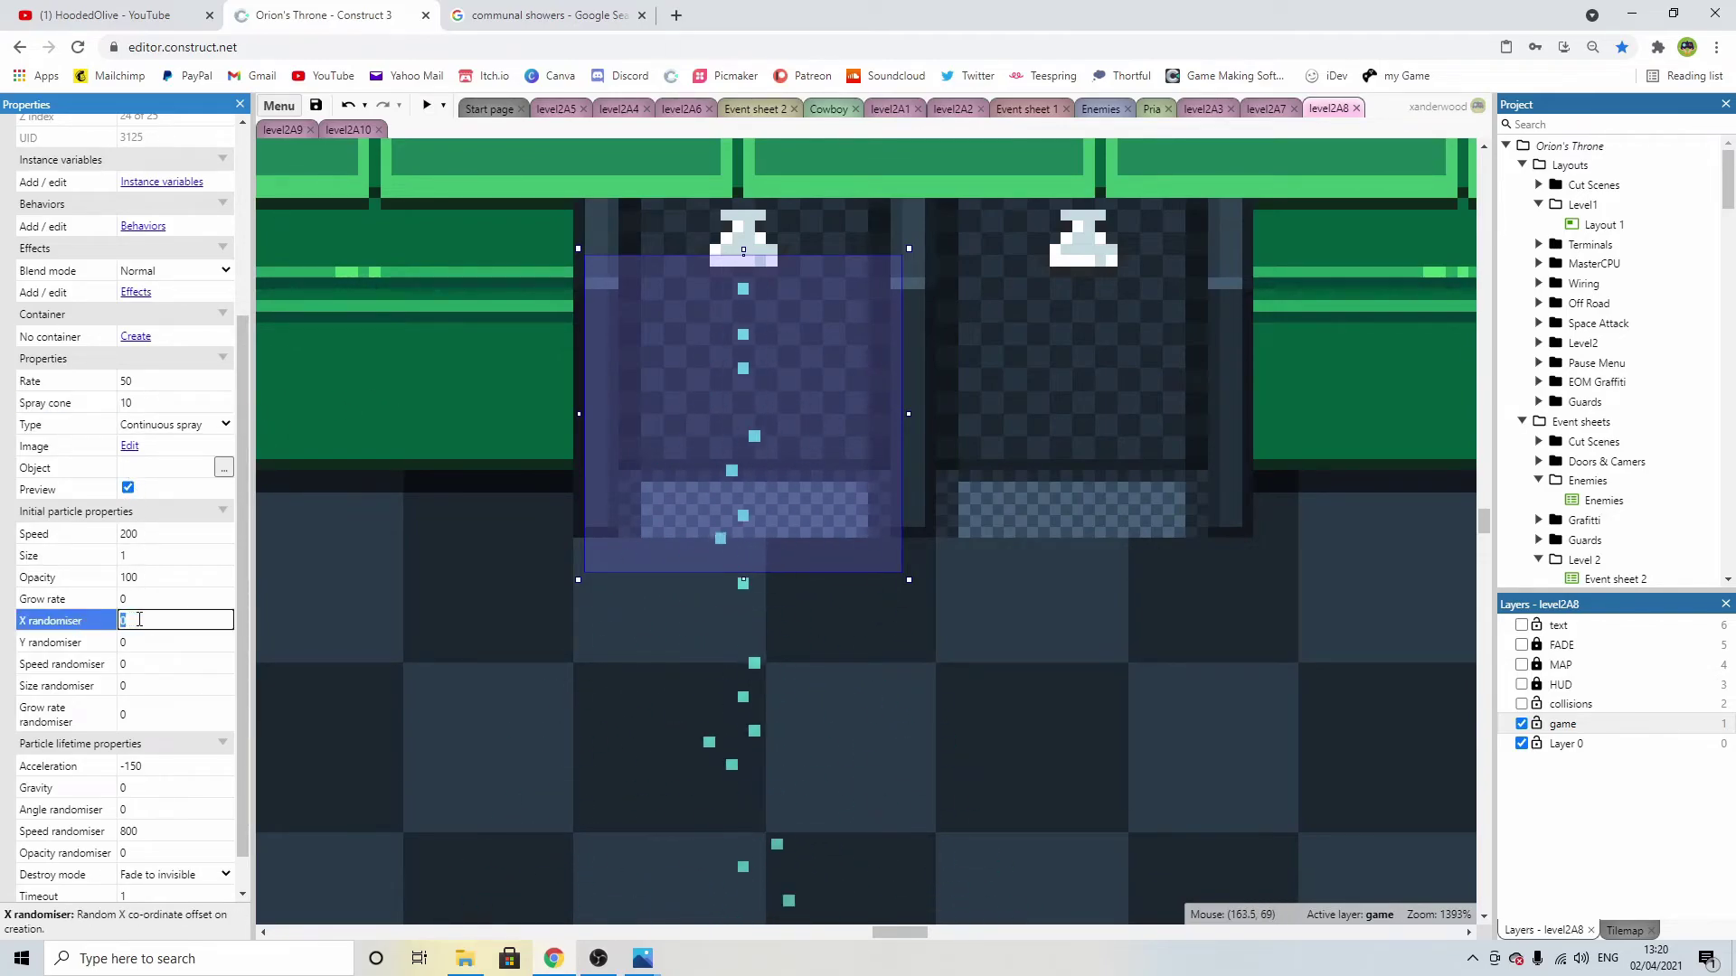
{"action": "type", "text": "20"}
{"action": "key", "text": "Tab"}
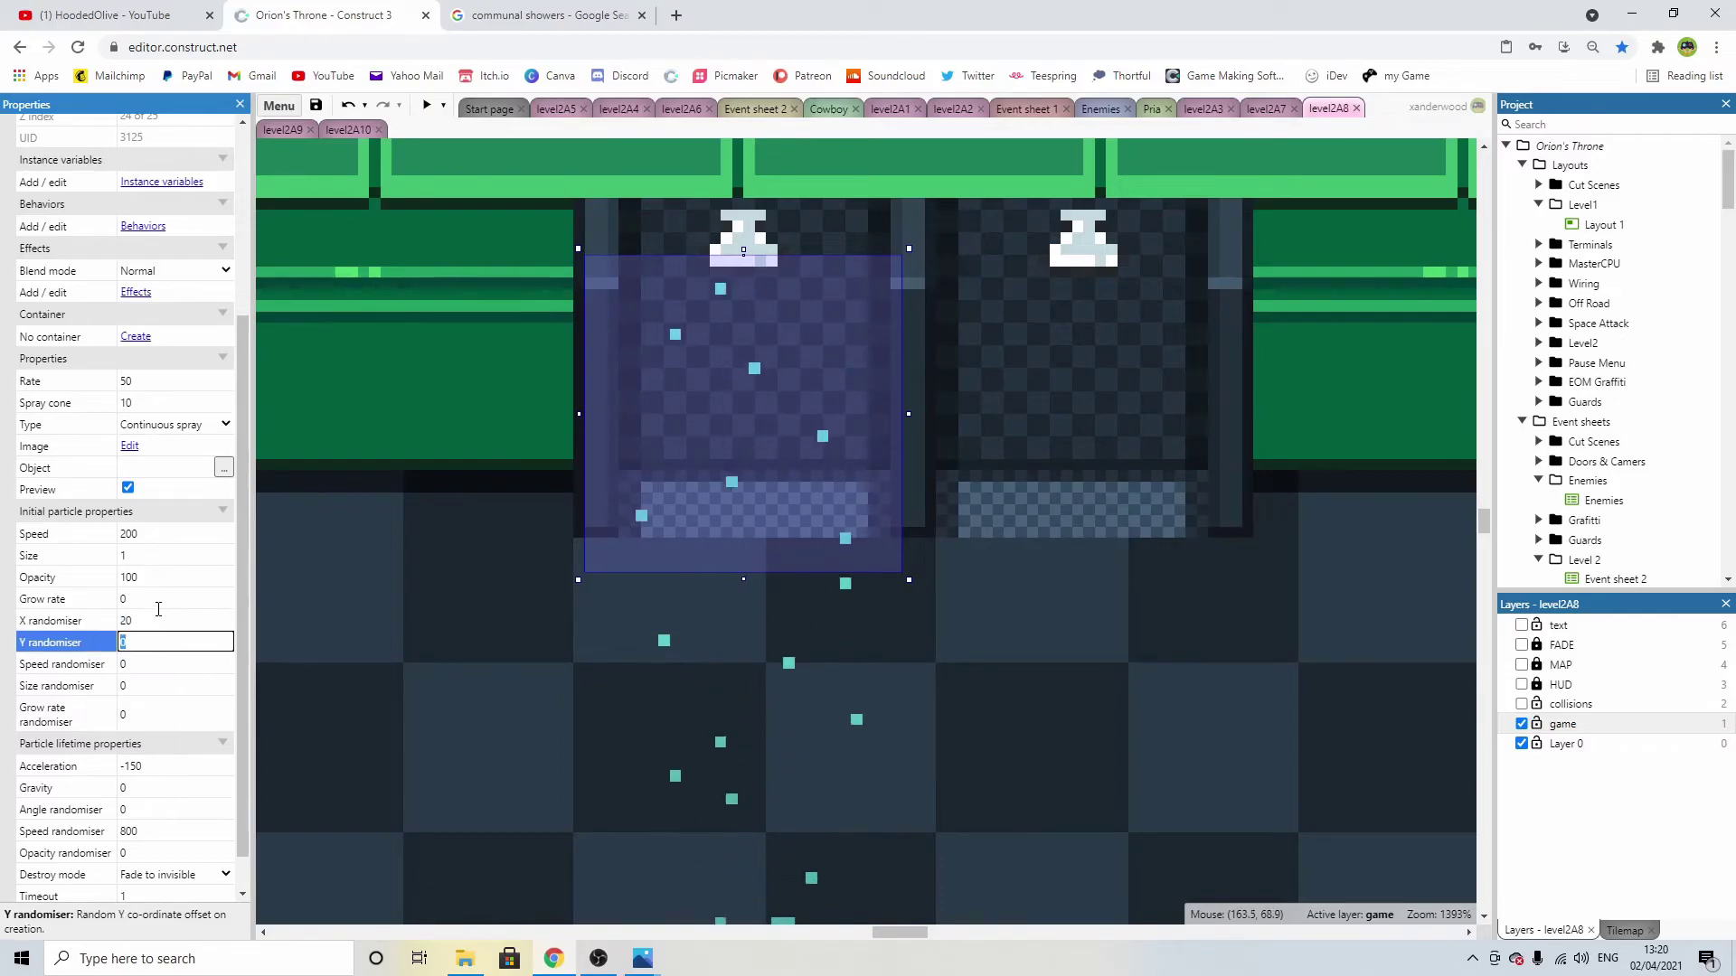
{"action": "left_click", "coordinate": [153, 621]}
{"action": "type", "text": "10"}
{"action": "key", "text": "Tab"}
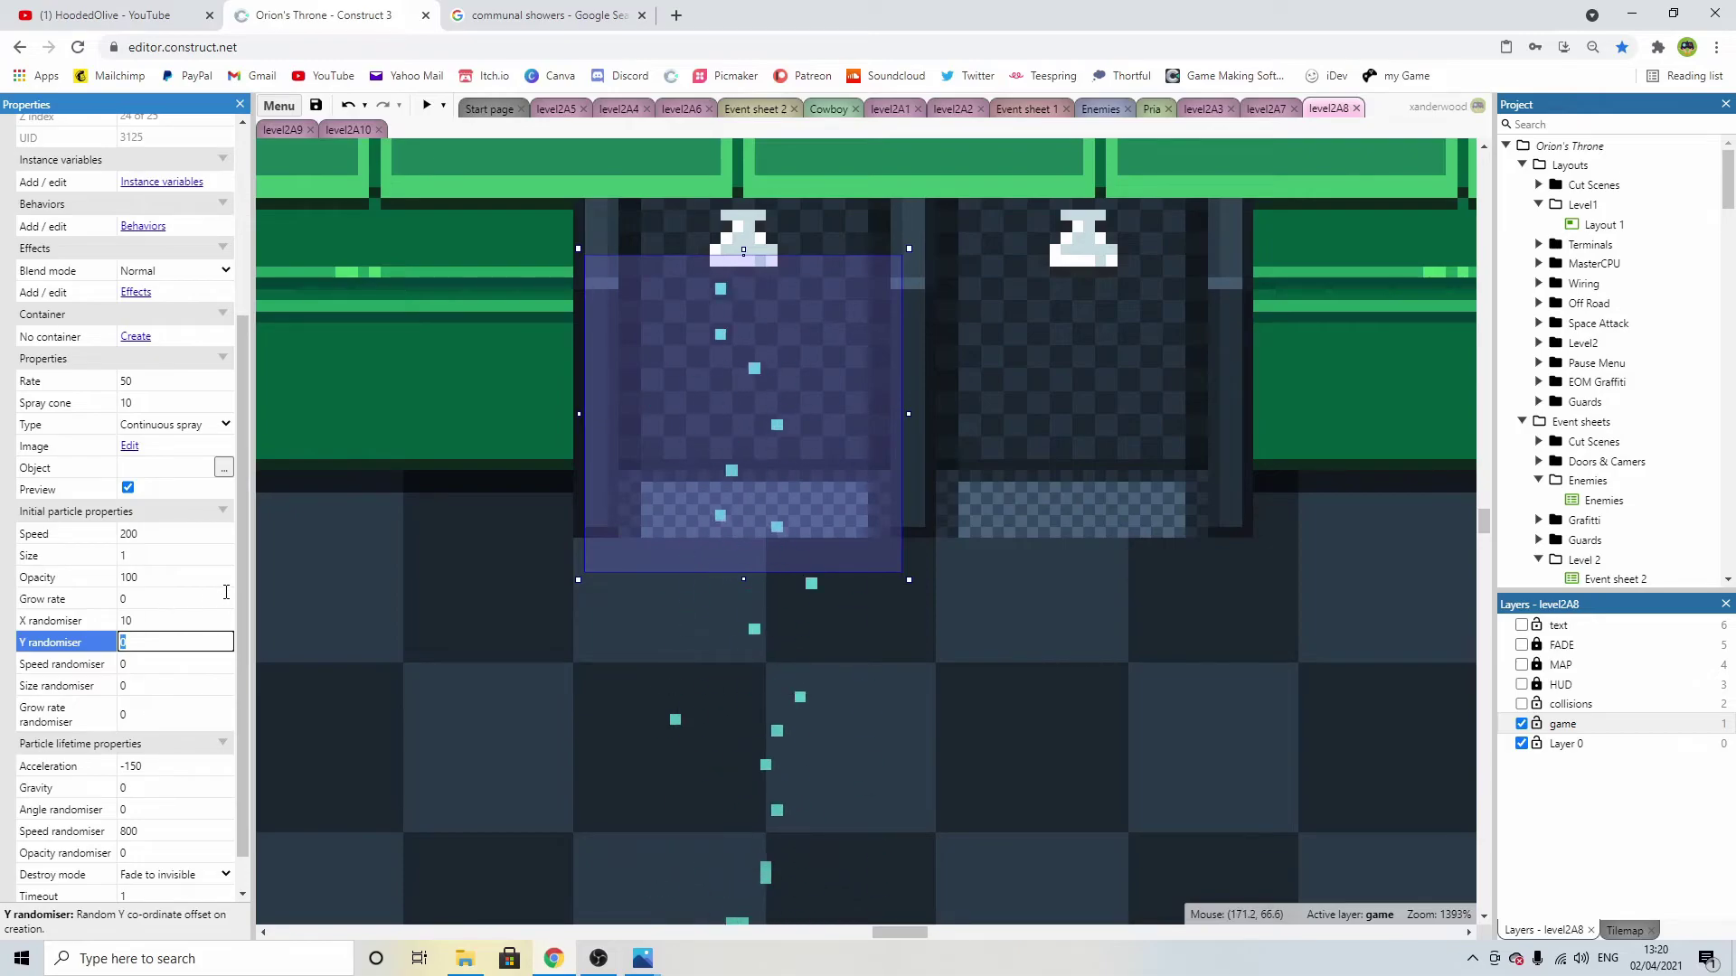
{"action": "left_click", "coordinate": [145, 621]}
{"action": "type", "text": "8"}
{"action": "key", "text": "Tab"}
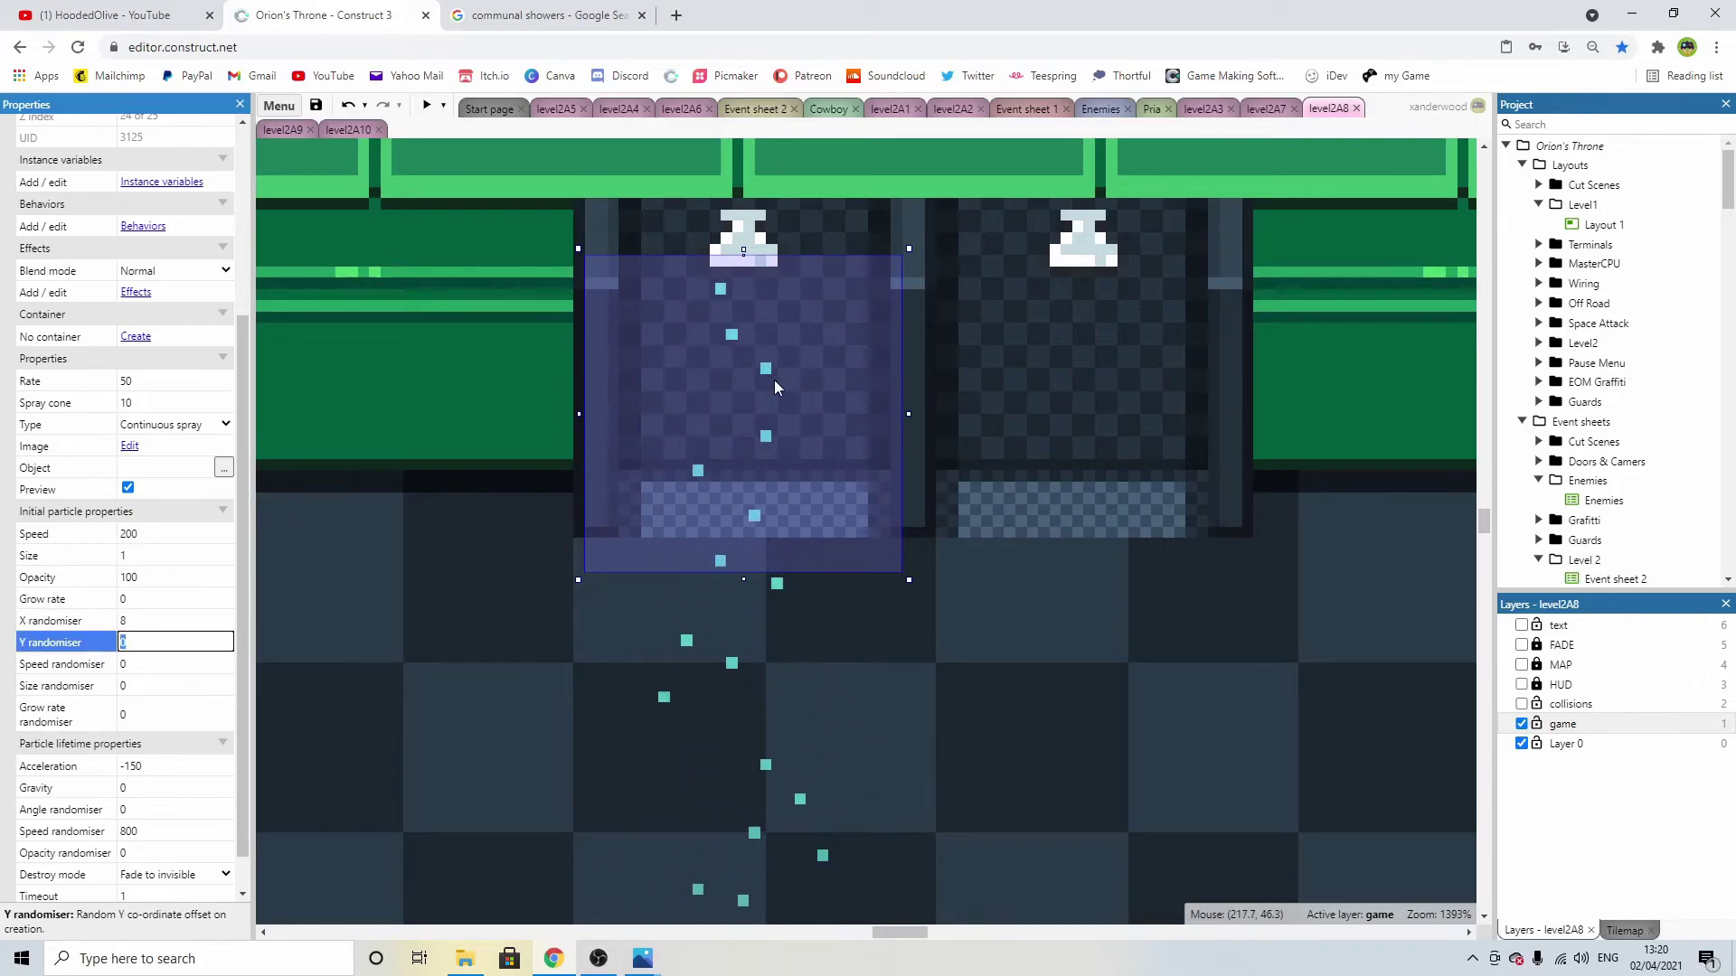
Set the initial particle speed to 100.
{"action": "left_click", "coordinate": [153, 536]}
{"action": "type", "text": "100"}
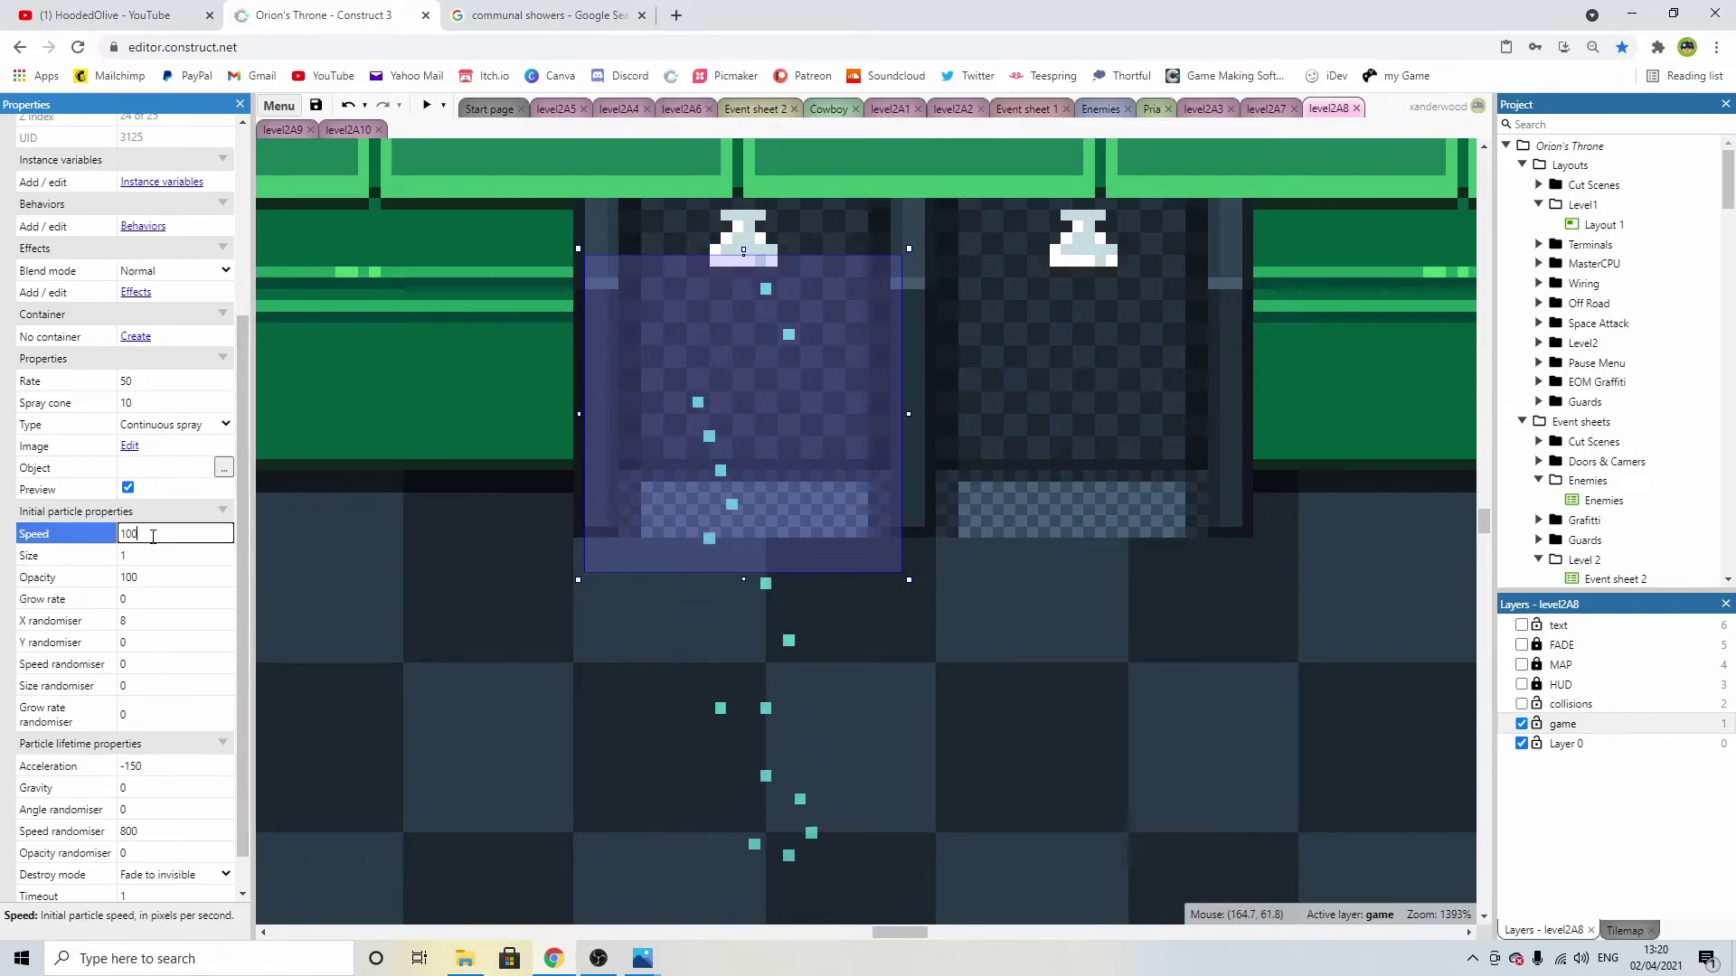
{"action": "key", "text": "Tab"}
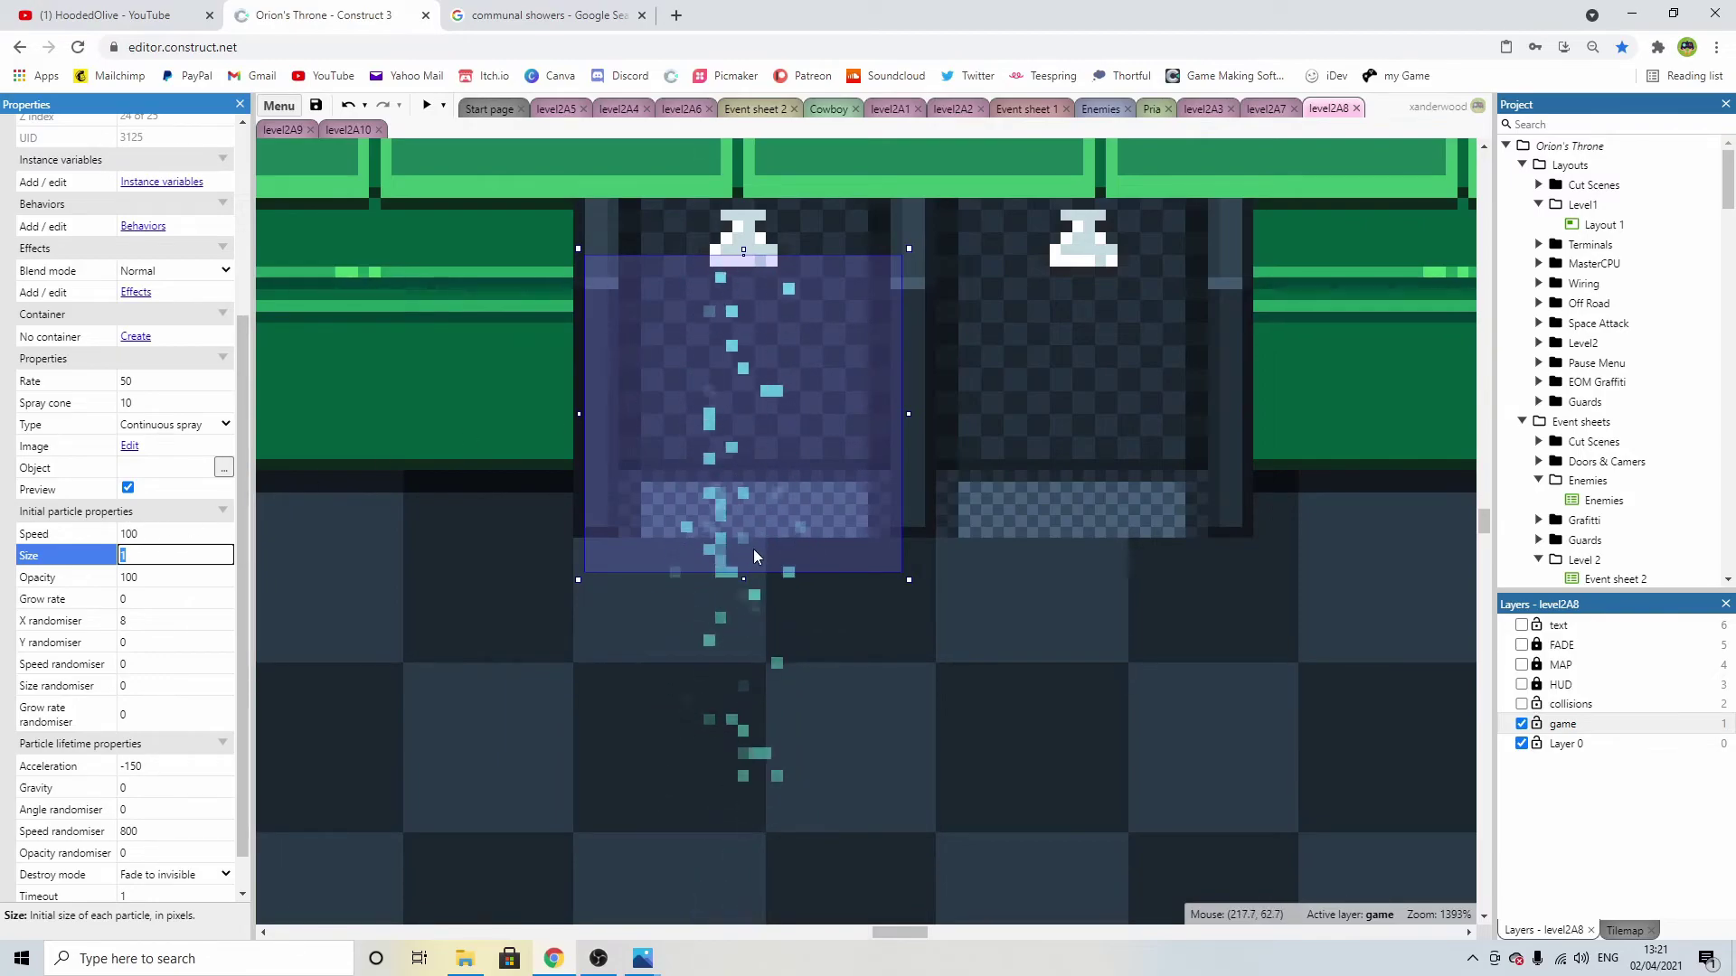
Try a particle acceleration of 0, and set the acceleration to -100.
{"action": "scroll", "coordinate": [723, 633], "scroll_direction": "down", "scroll_amount": 1}
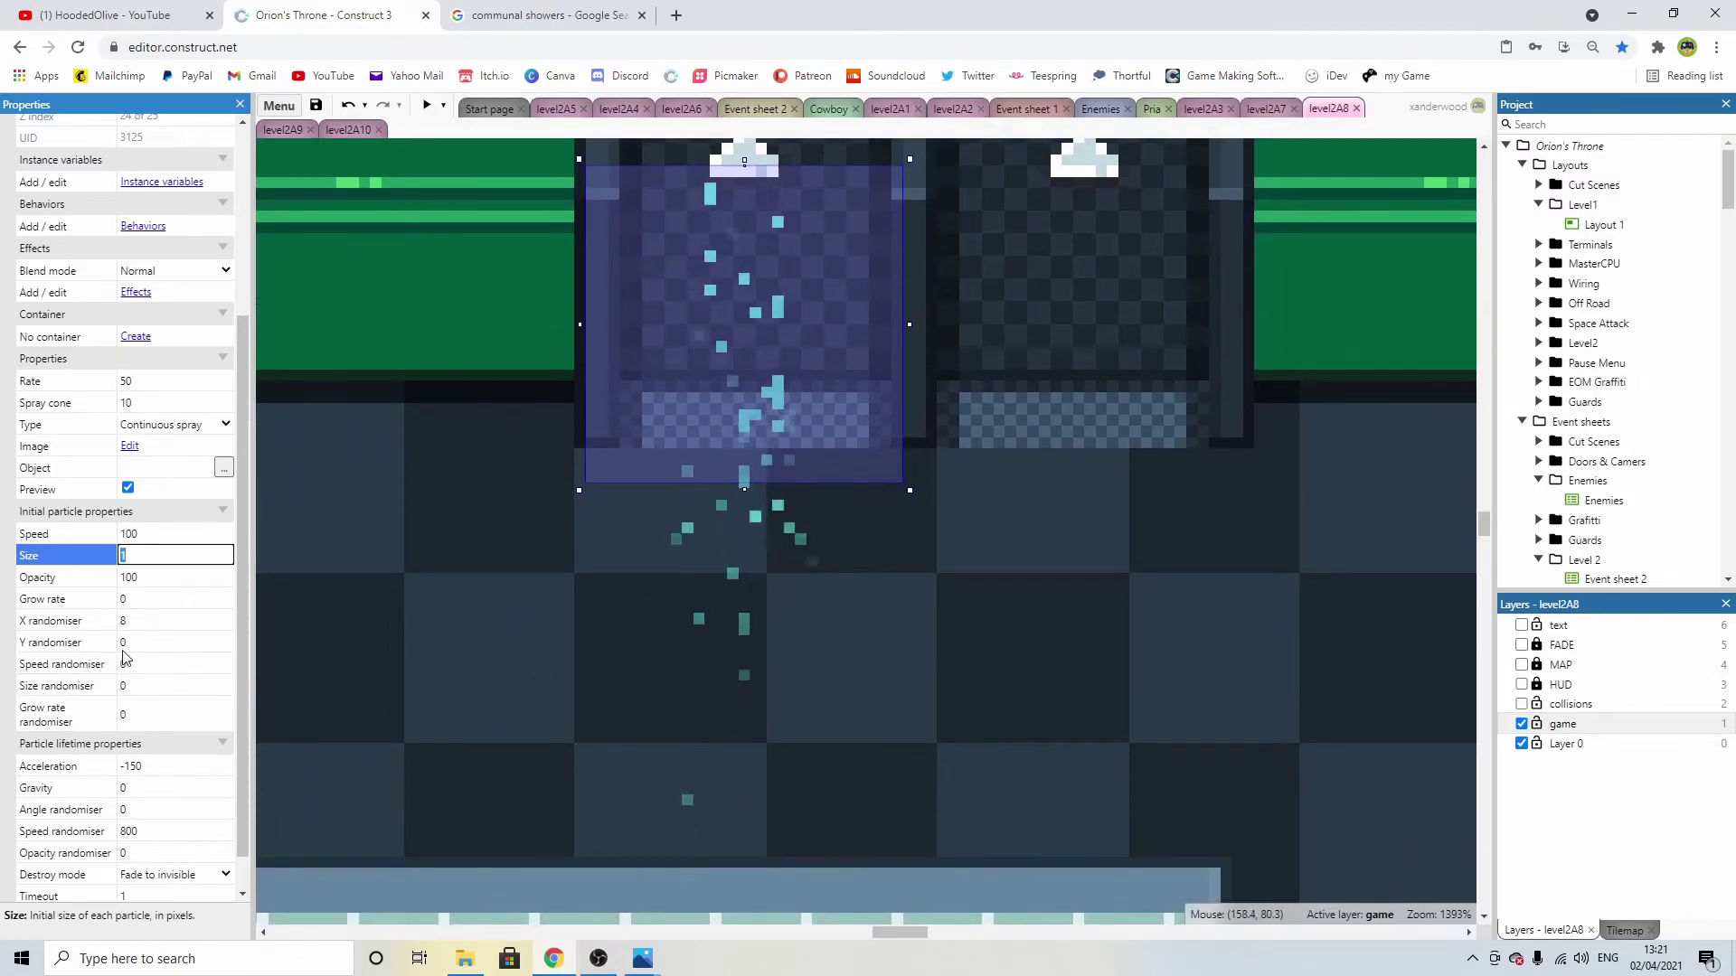
{"action": "scroll", "coordinate": [158, 701], "scroll_direction": "down", "scroll_amount": 1}
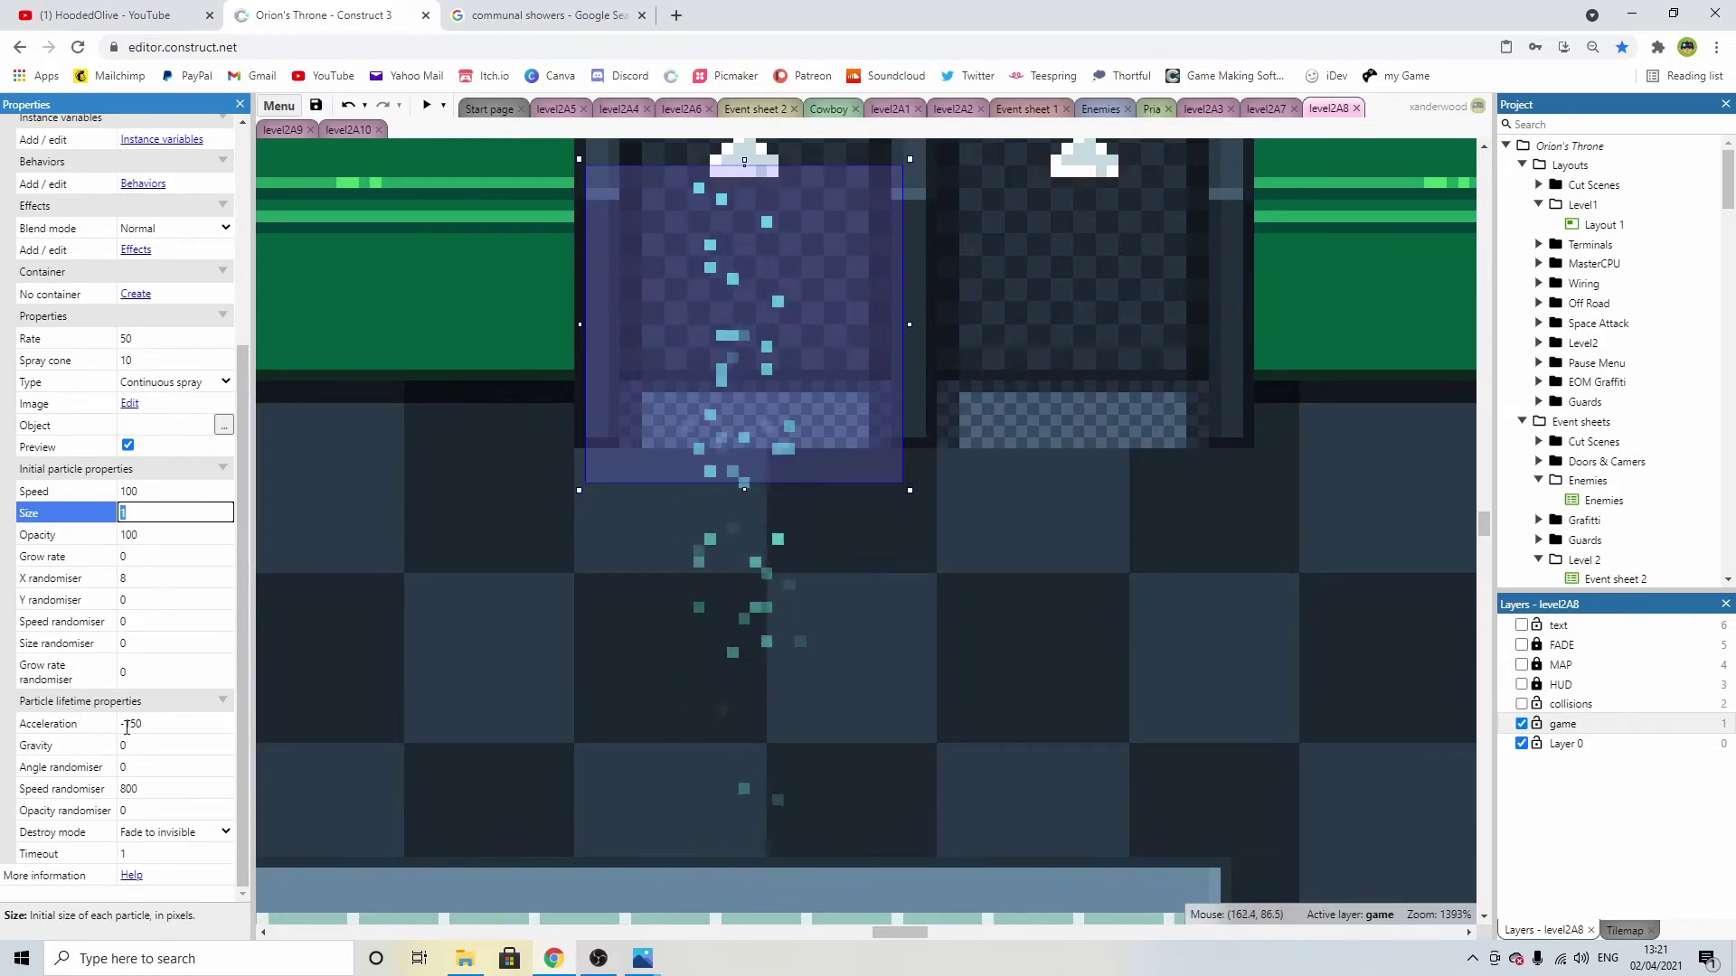
{"action": "left_click", "coordinate": [202, 723]}
{"action": "type", "text": "0"}
{"action": "key", "text": "Tab"}
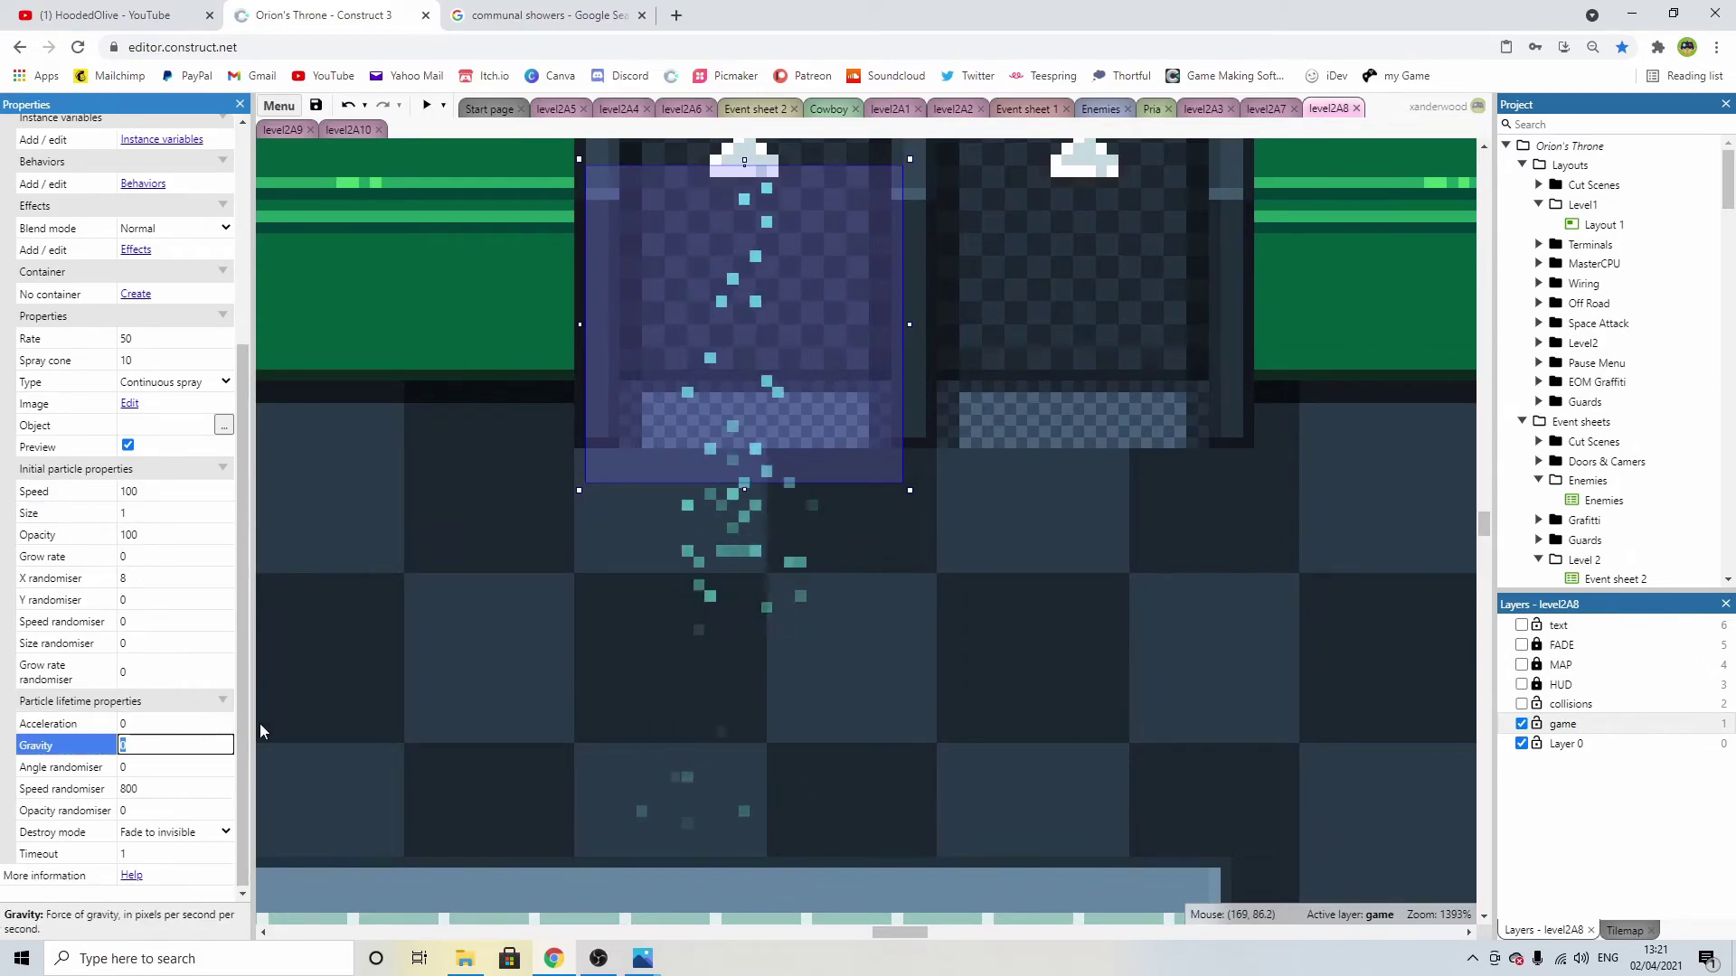
{"action": "left_click", "coordinate": [166, 724]}
{"action": "type", "text": "-100"}
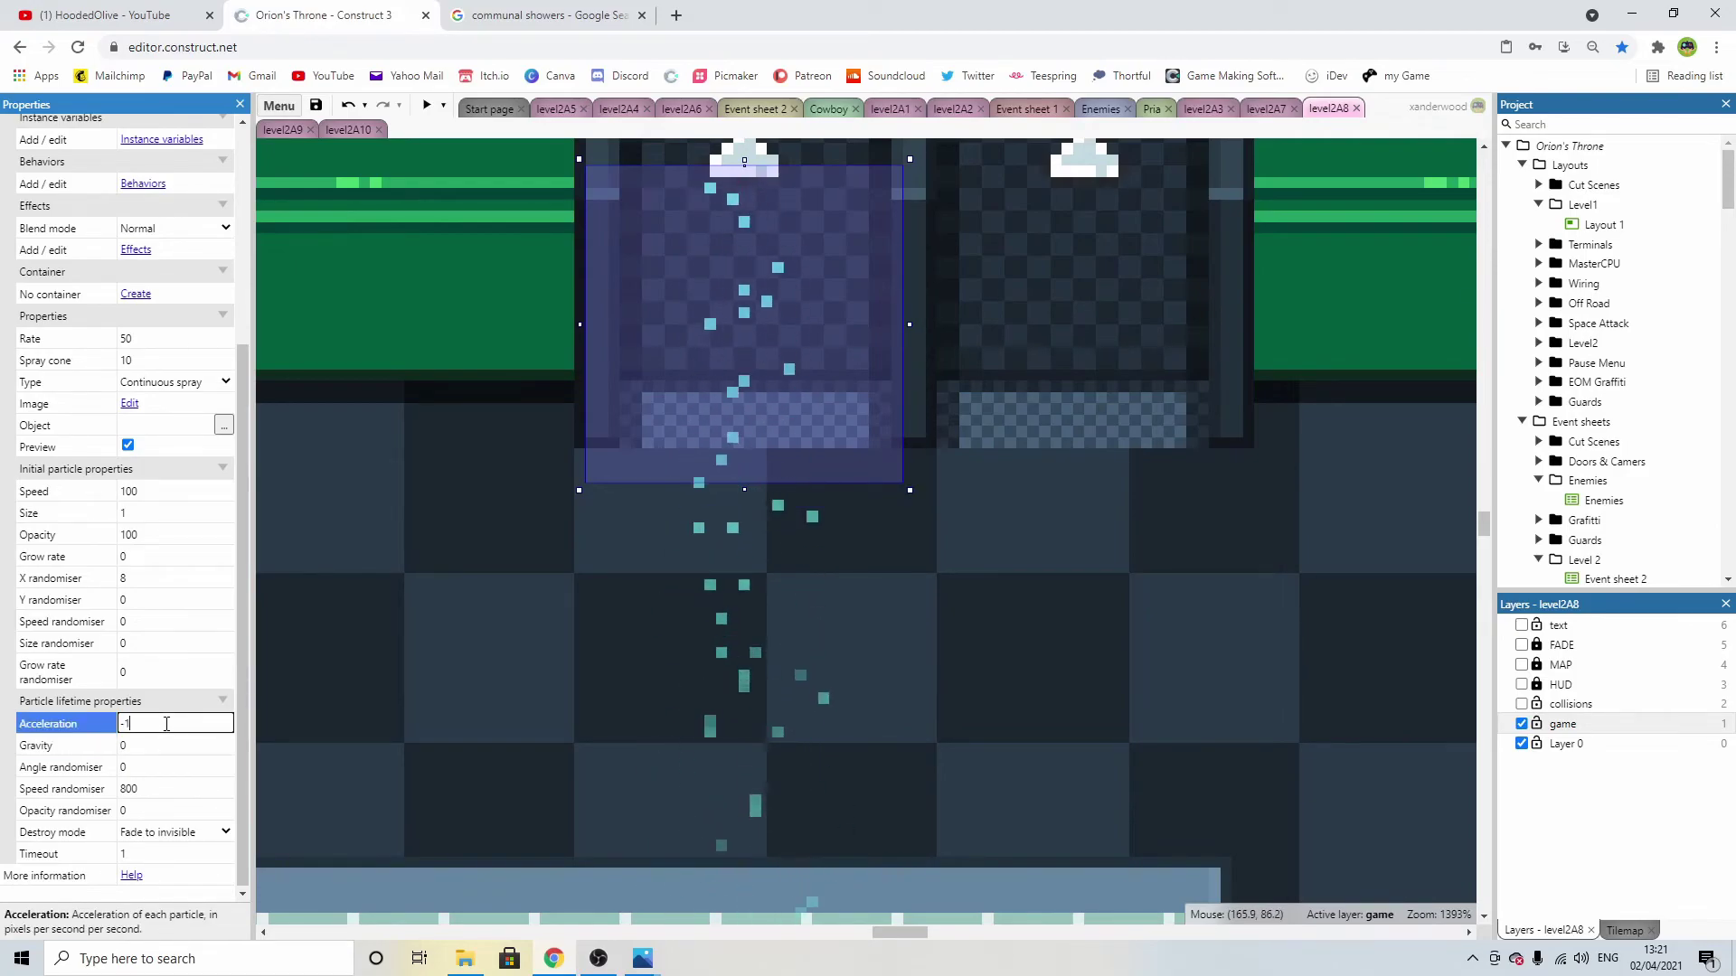
{"action": "key", "text": "Tab"}
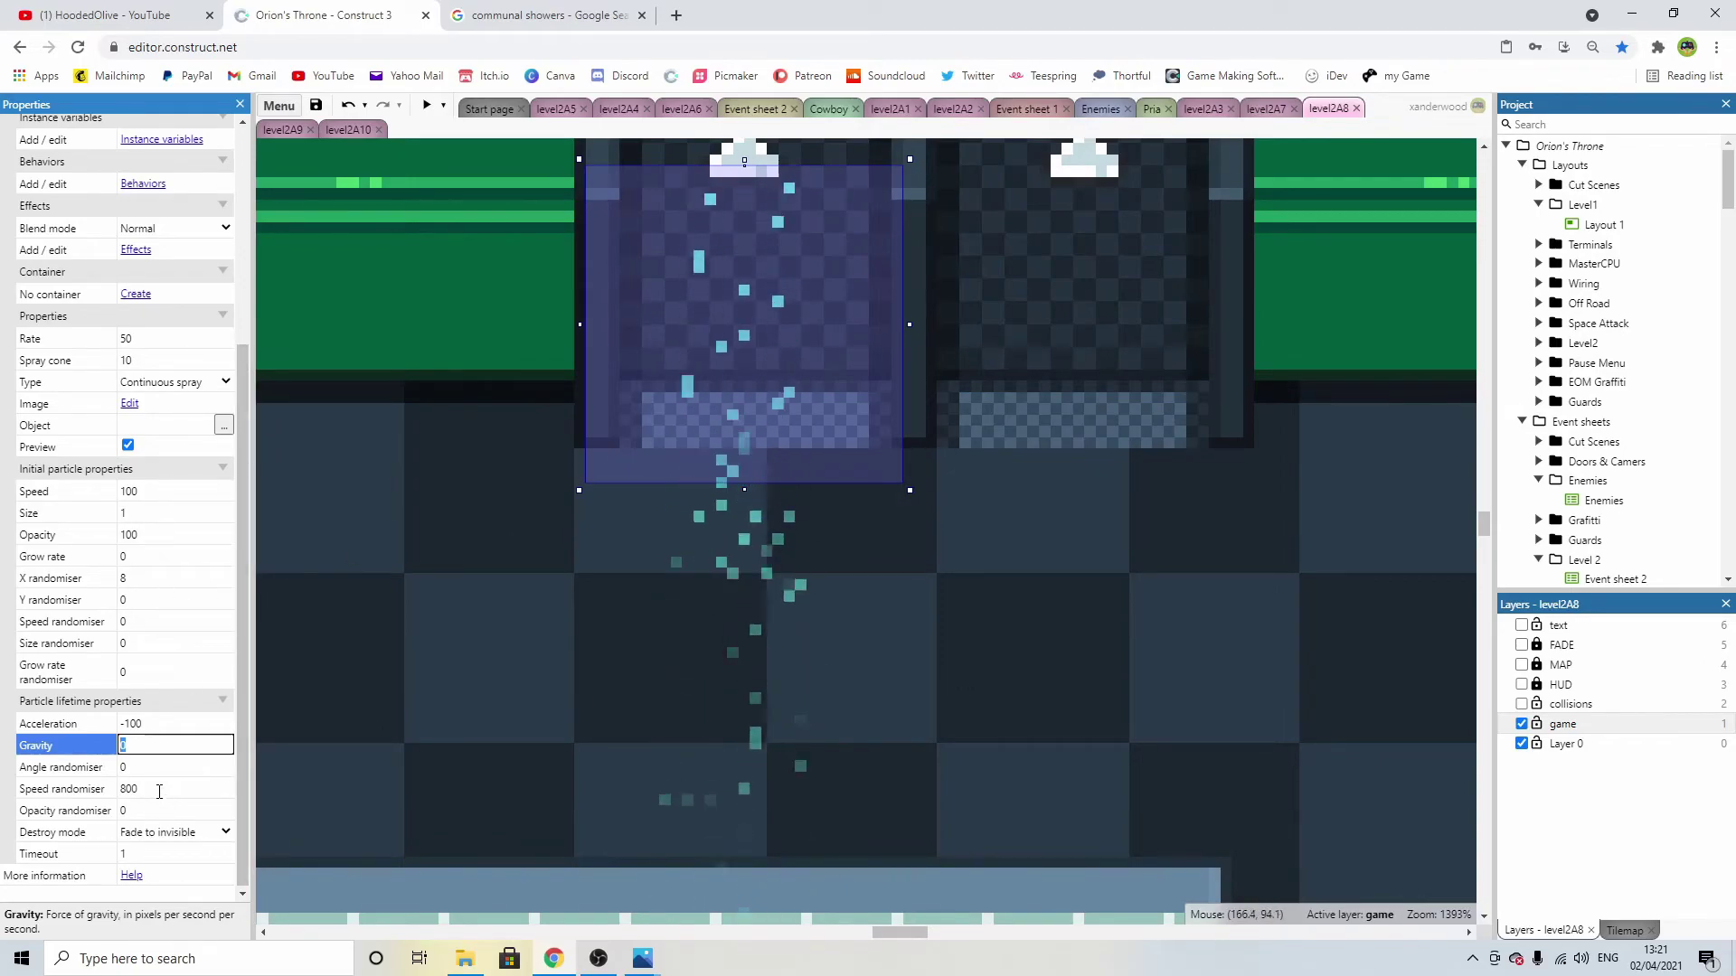
Try particle fade timeouts of 0.5 and 0.2 seconds.
{"action": "left_click", "coordinate": [166, 849]}
{"action": "type", "text": "0.5"}
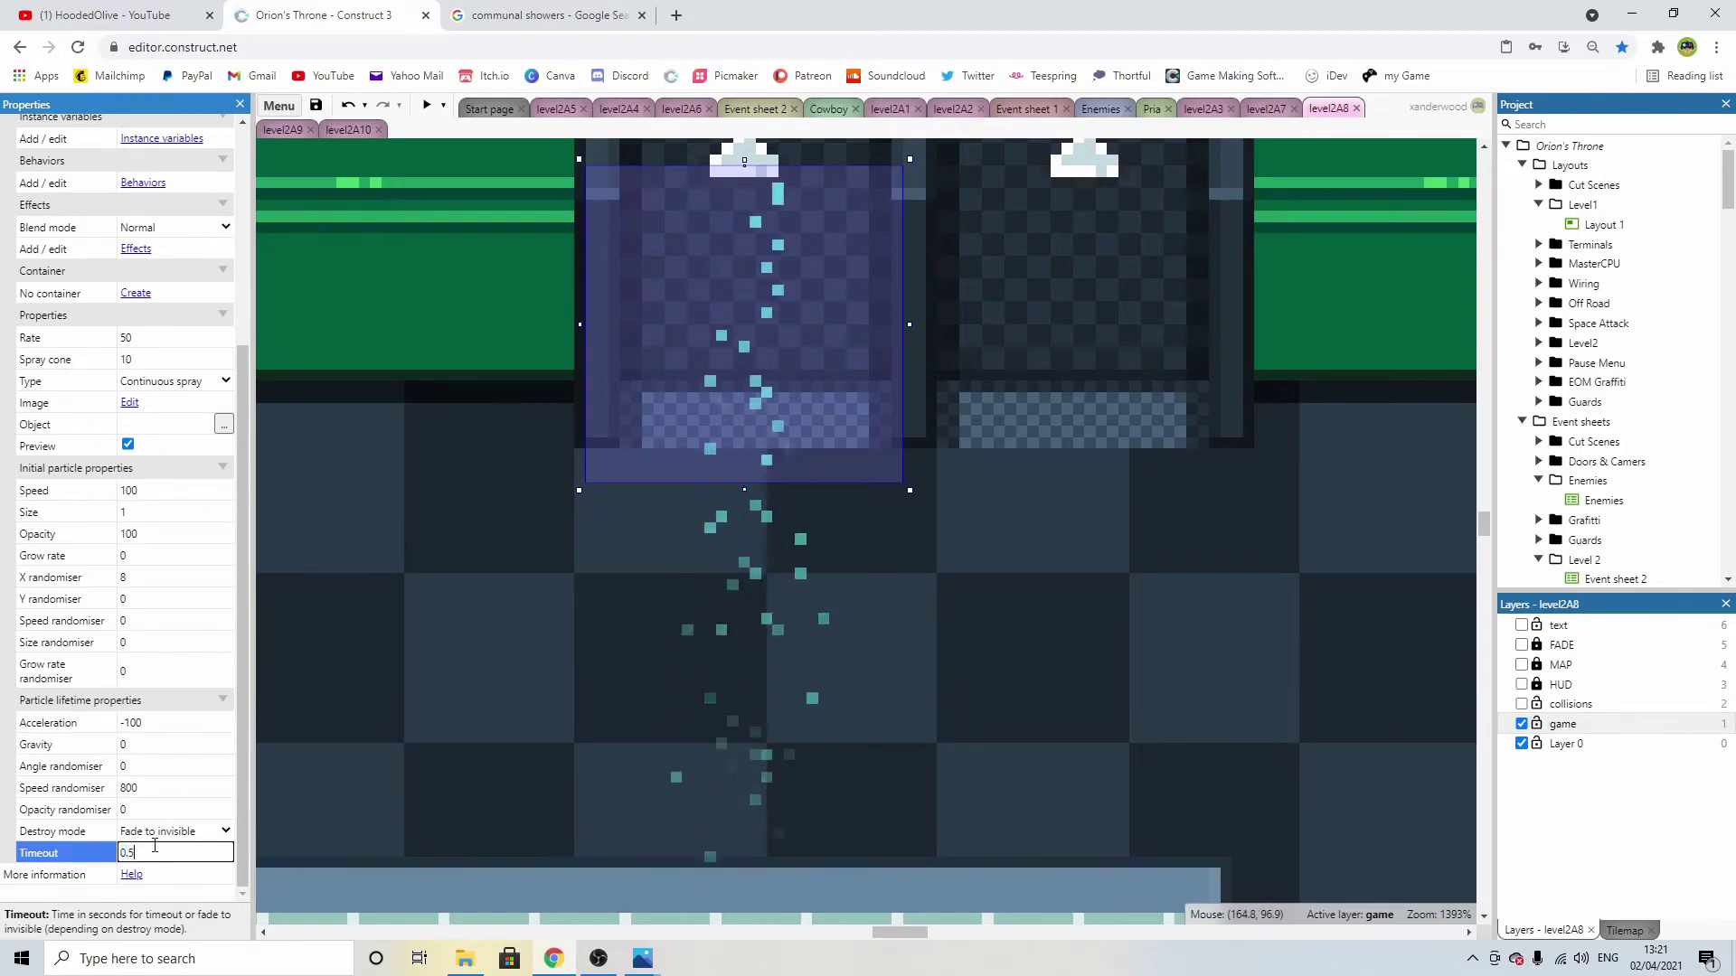
{"action": "key", "text": "Tab"}
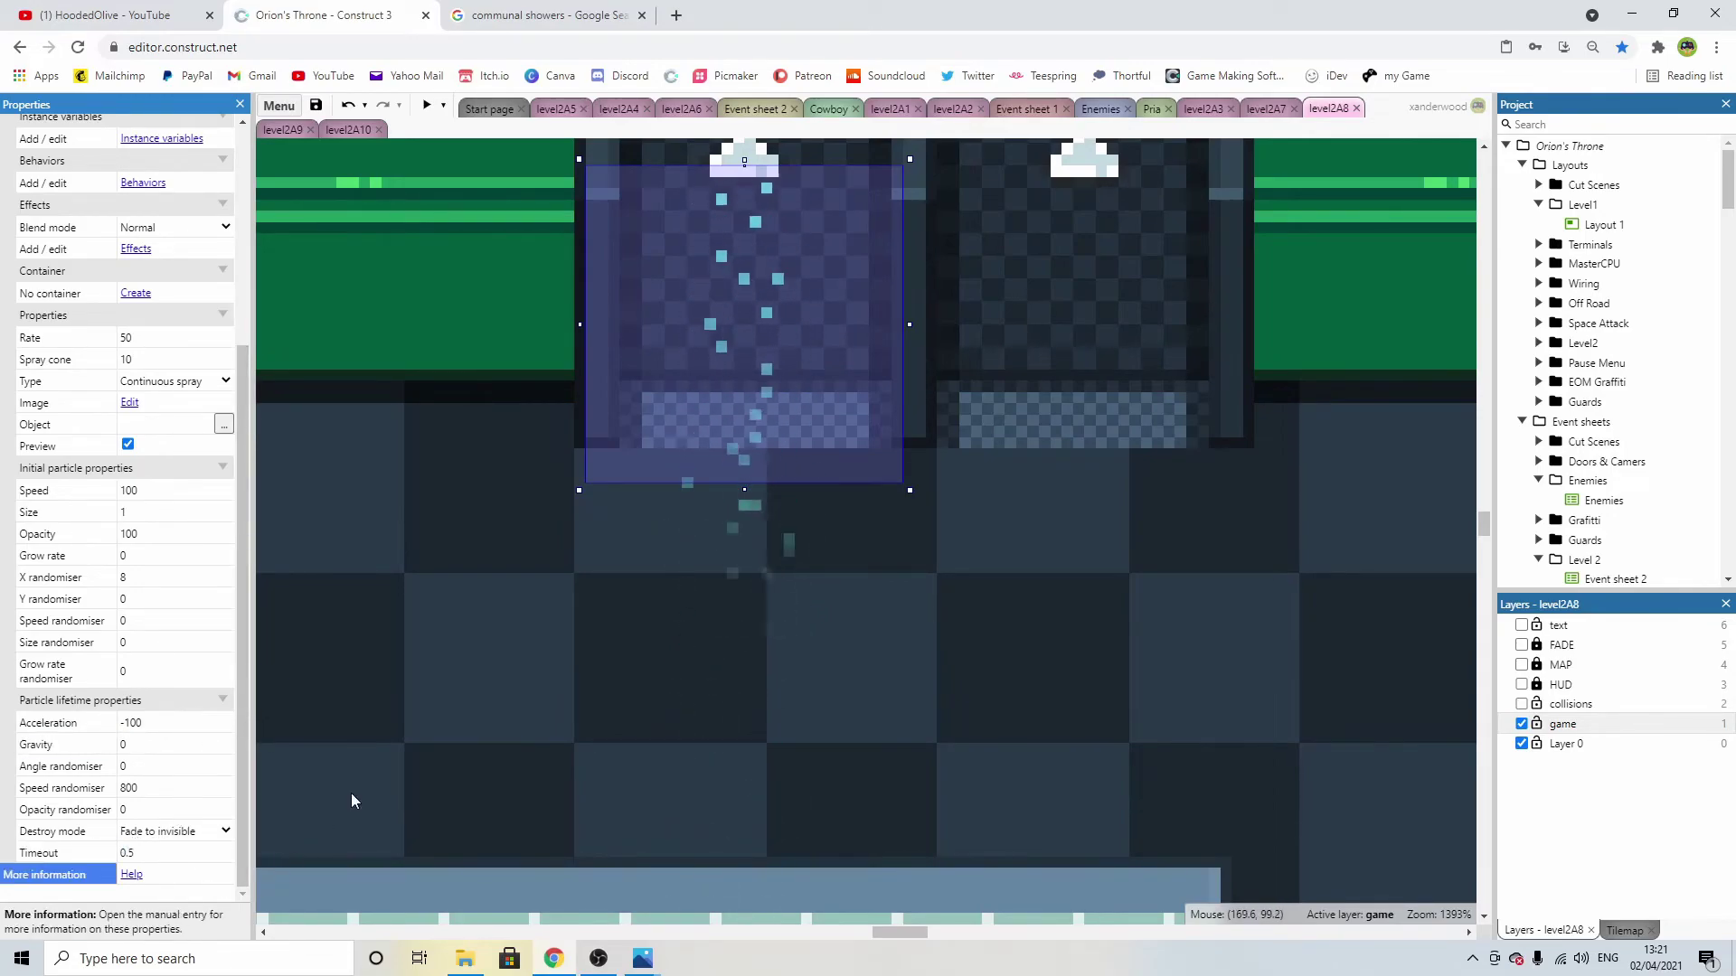
{"action": "key", "text": "Up"}
{"action": "type", "text": "0.2"}
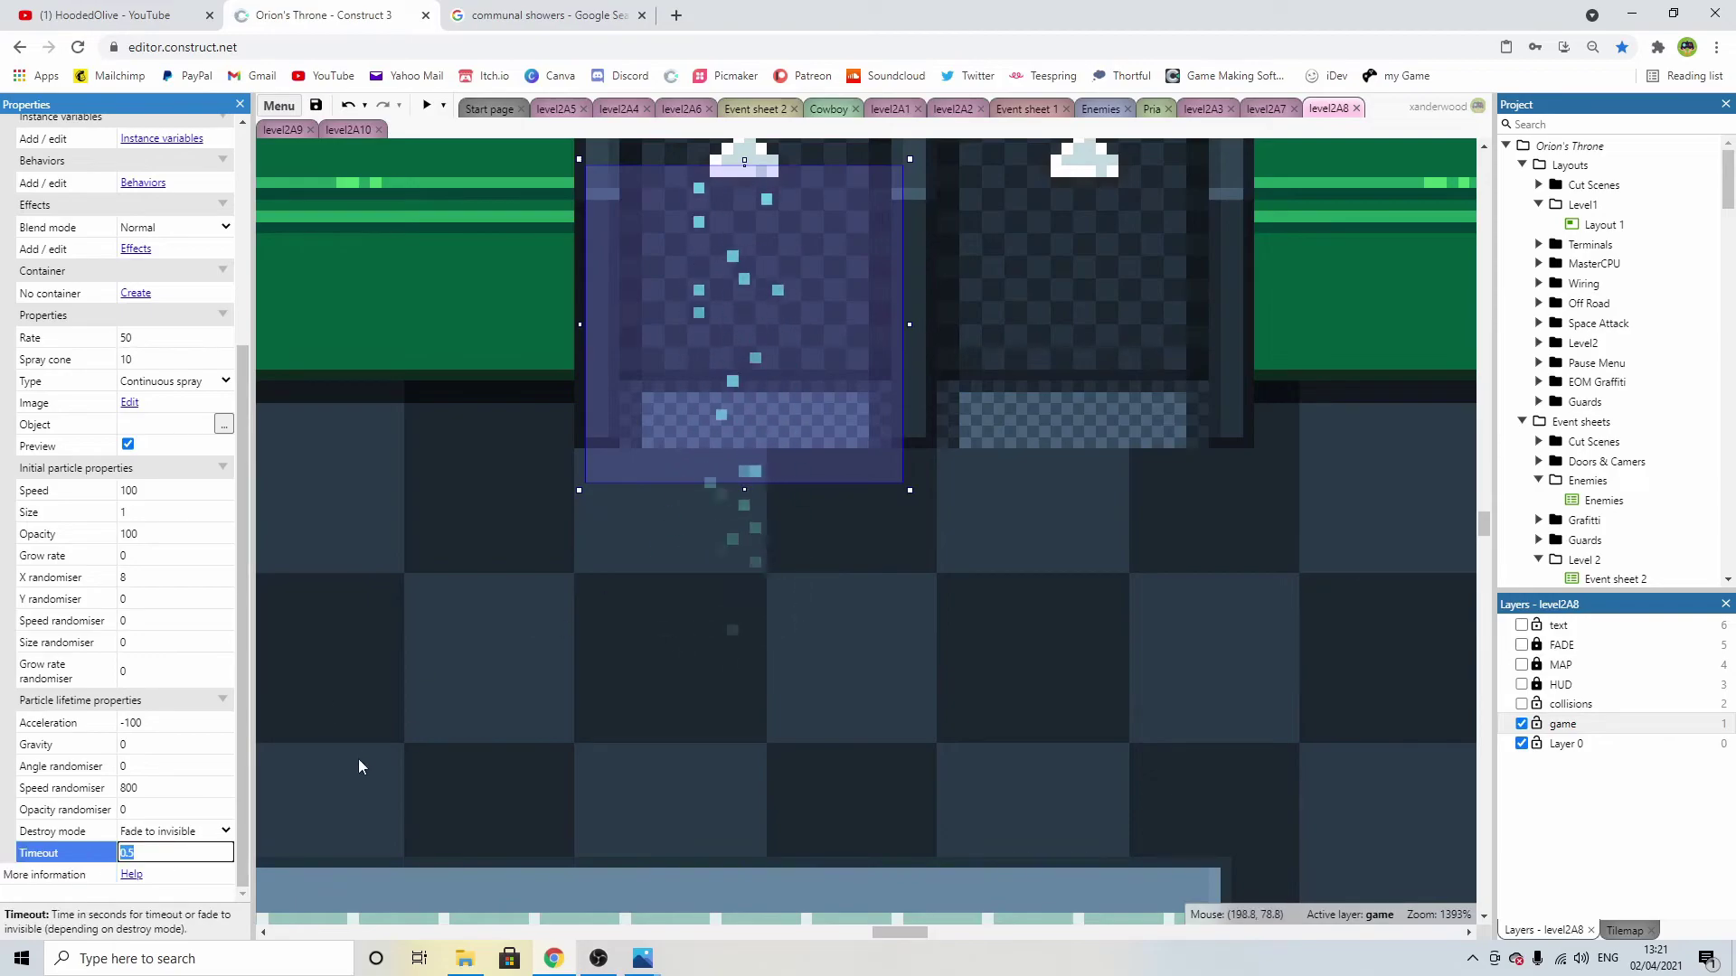
{"action": "key", "text": "Down"}
Try a particle timeout of 0.3 seconds, and set the timeout to 0.25 seconds.
{"action": "scroll", "coordinate": [924, 372], "scroll_direction": "up", "scroll_amount": 2}
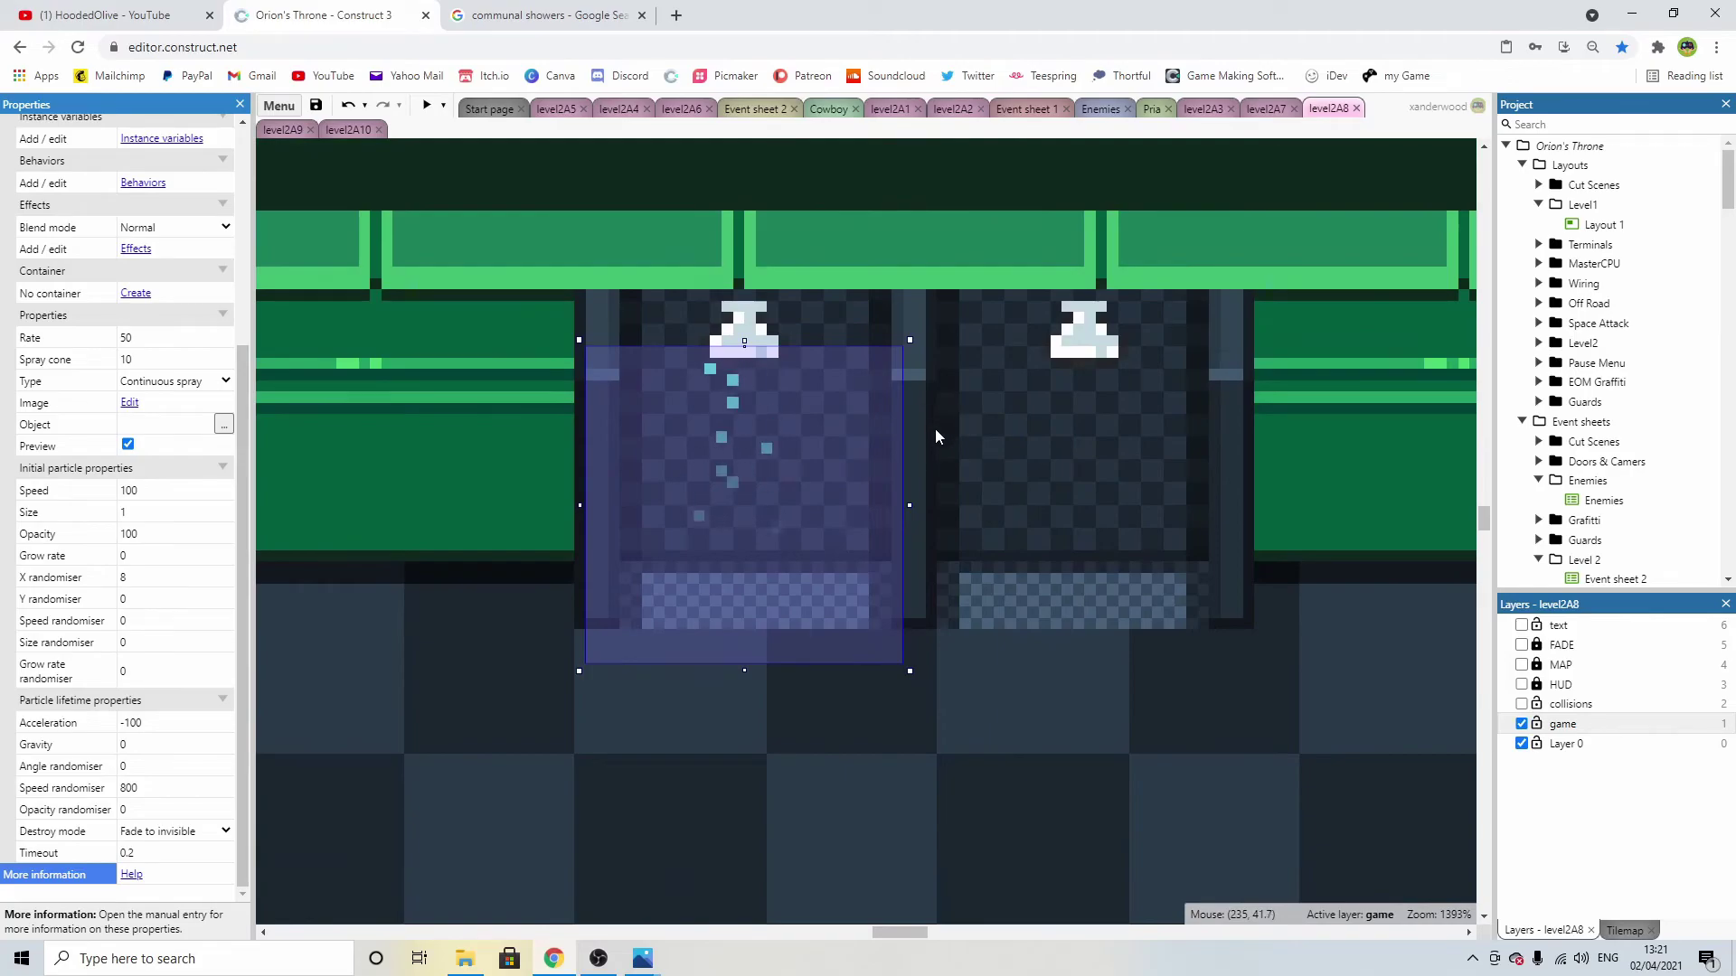
{"action": "scroll", "coordinate": [937, 423], "scroll_direction": "down", "scroll_amount": 1}
{"action": "left_click", "coordinate": [175, 854]}
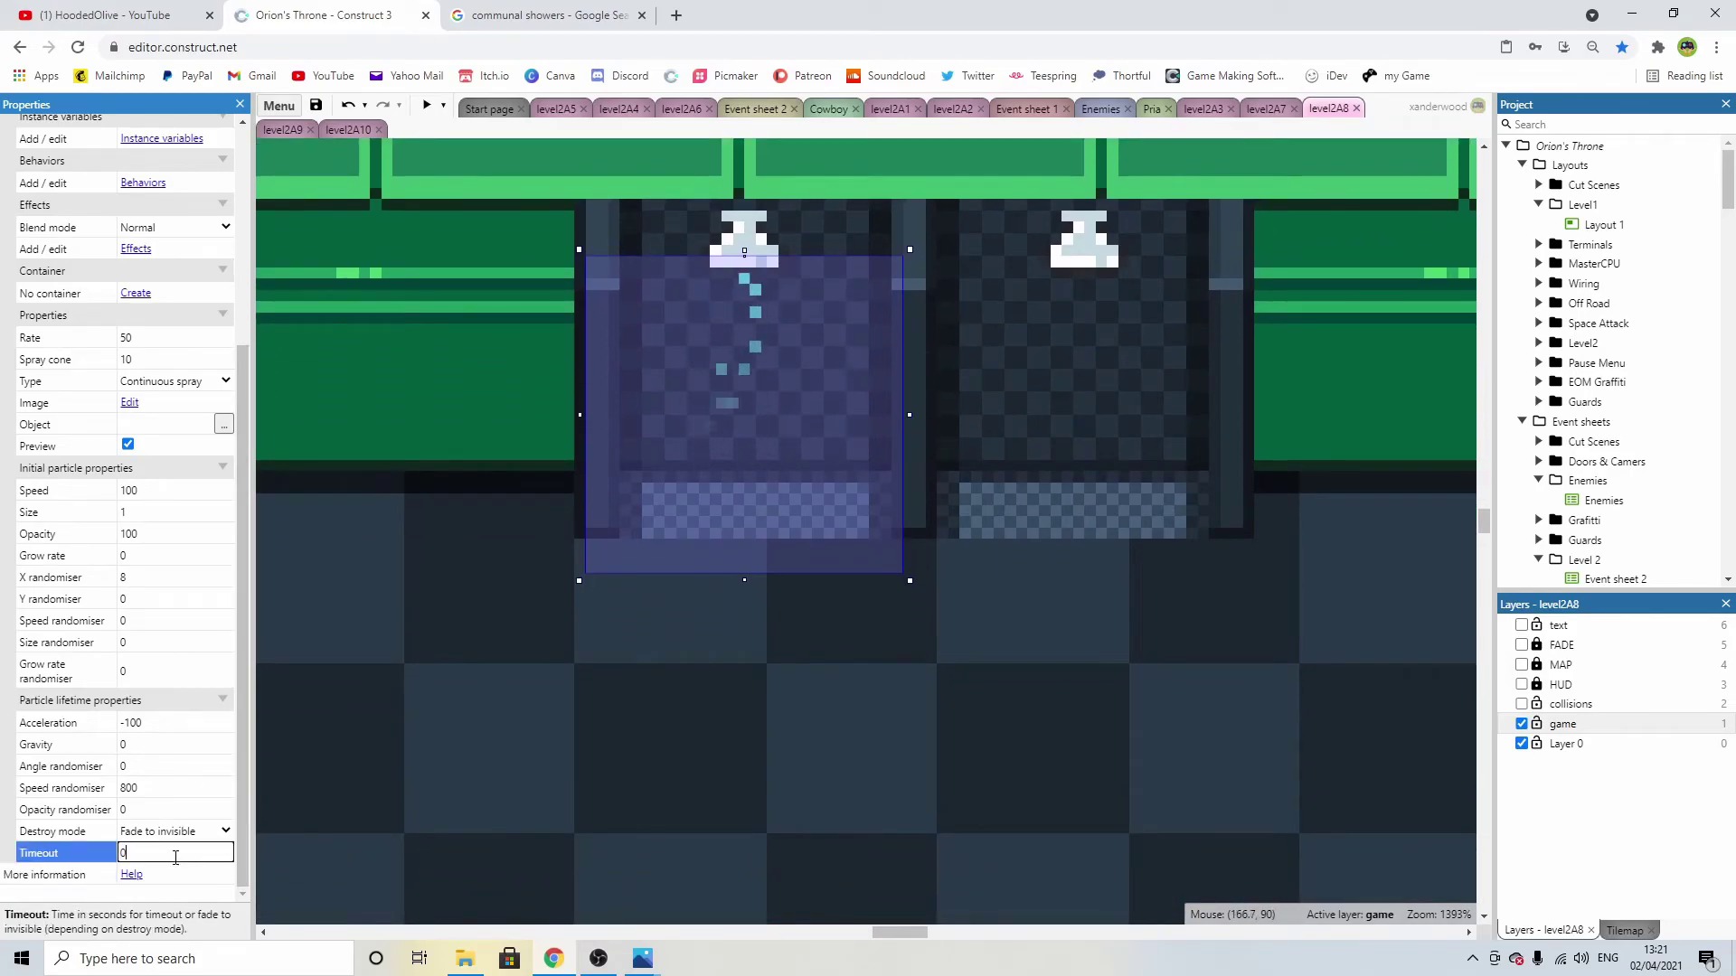
{"action": "type", "text": "0.3"}
{"action": "key", "text": "Down"}
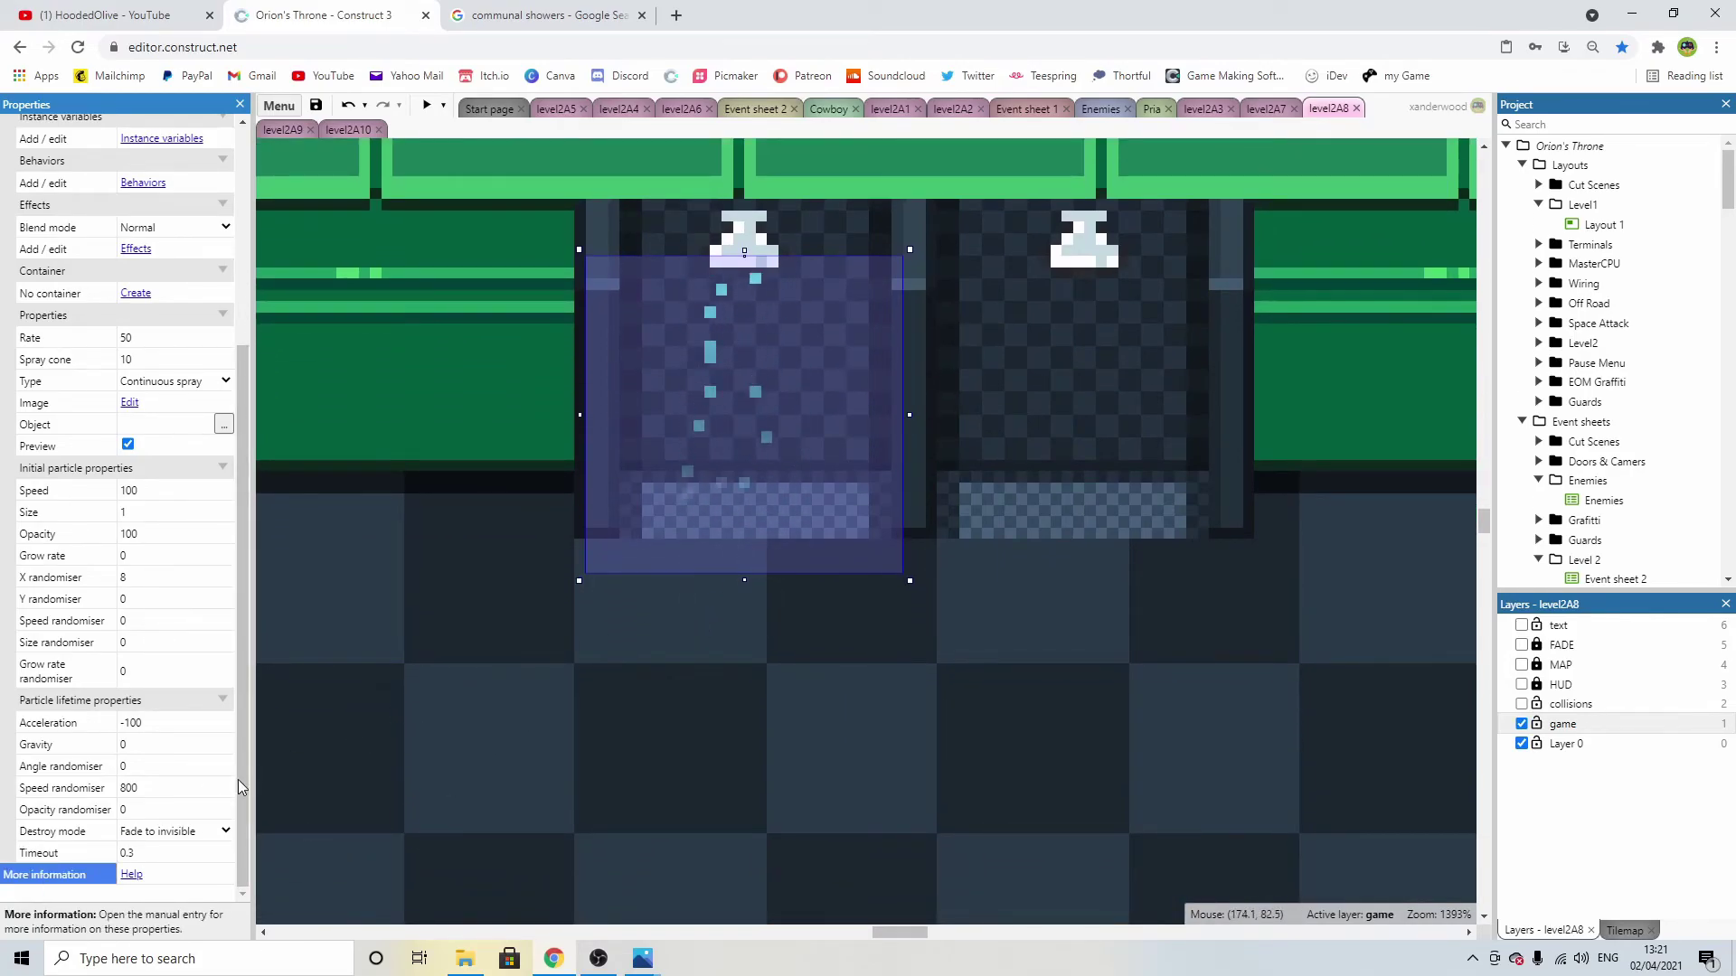
{"action": "left_click", "coordinate": [161, 853]}
{"action": "type", "text": "0.2"}
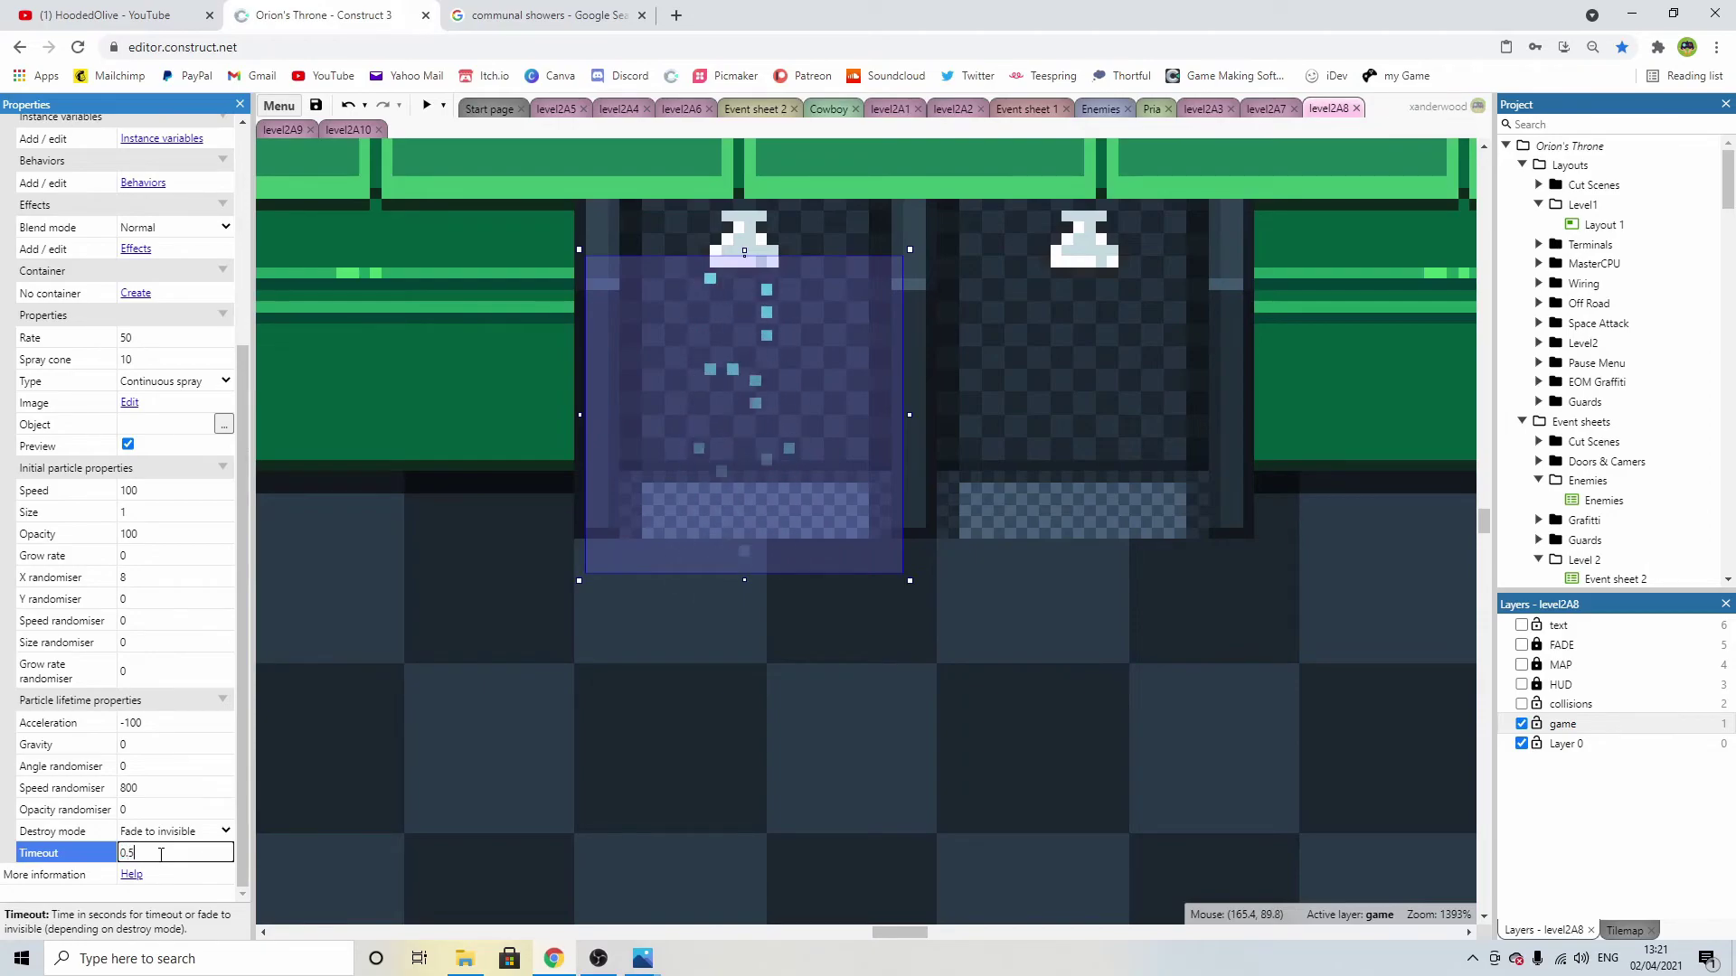
{"action": "type", "text": "5"}
{"action": "key", "text": "Down"}
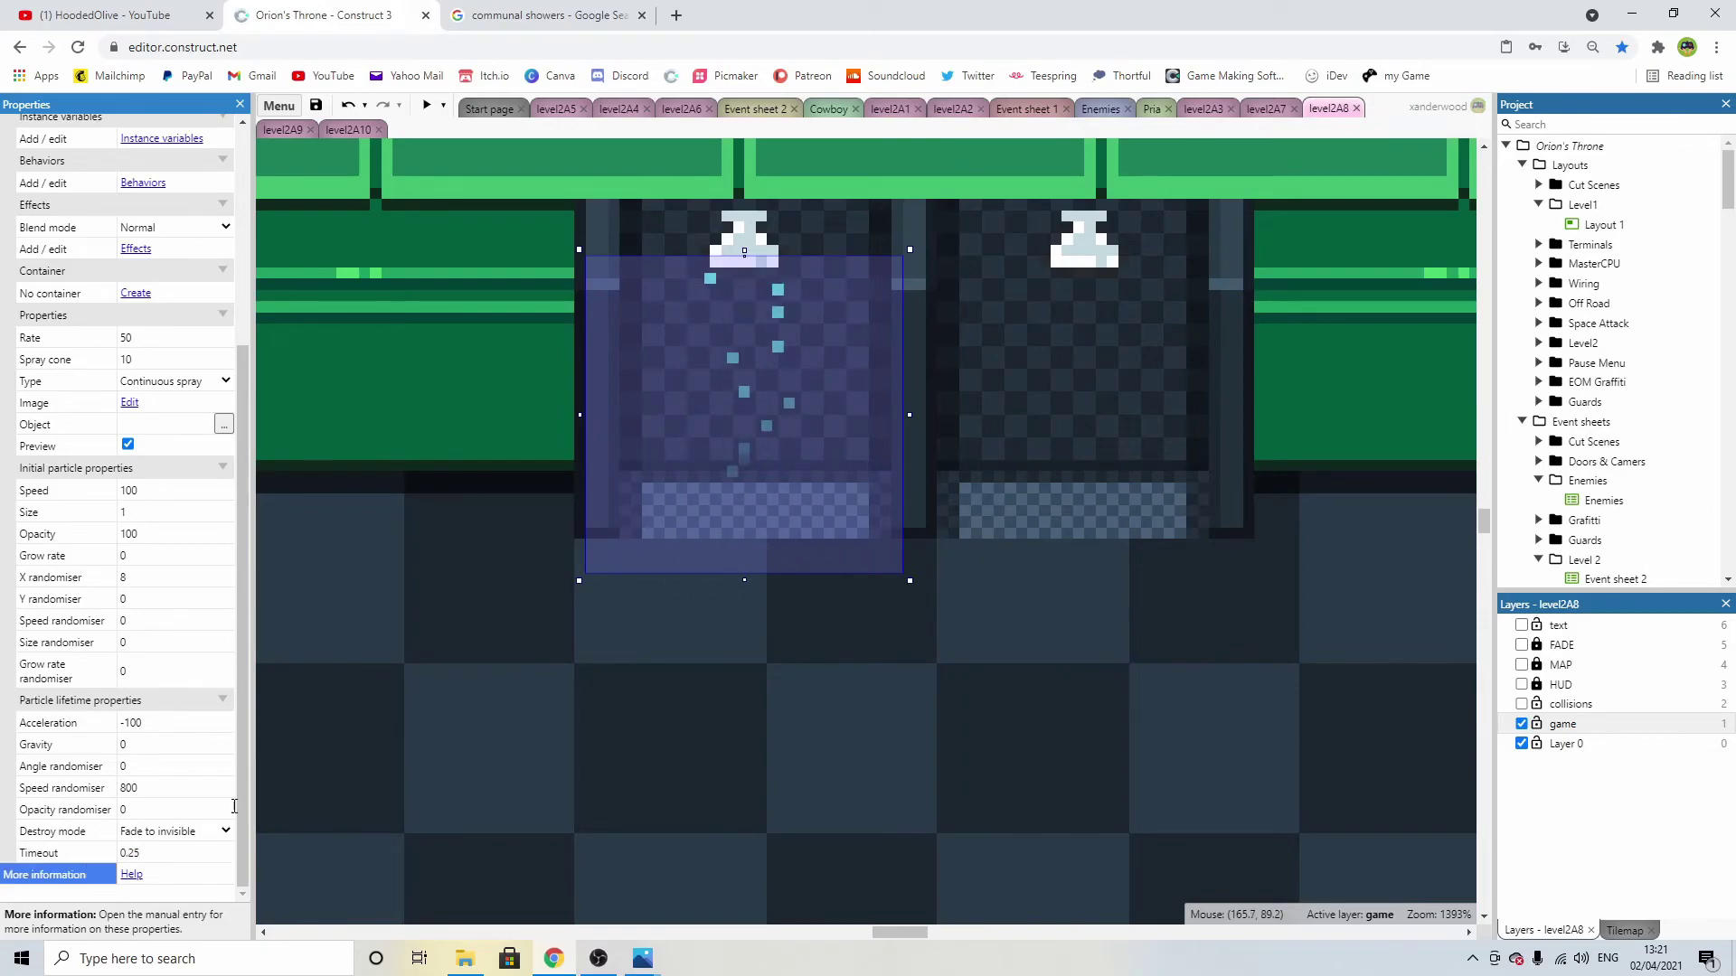
Deselect the particles to check the spray in the room, reselect the emitter in the left stall and set its rate to 10.
{"action": "left_click", "coordinate": [946, 592]}
{"action": "scroll", "coordinate": [1065, 453], "scroll_direction": "down", "scroll_amount": 5, "text": "ctrl"}
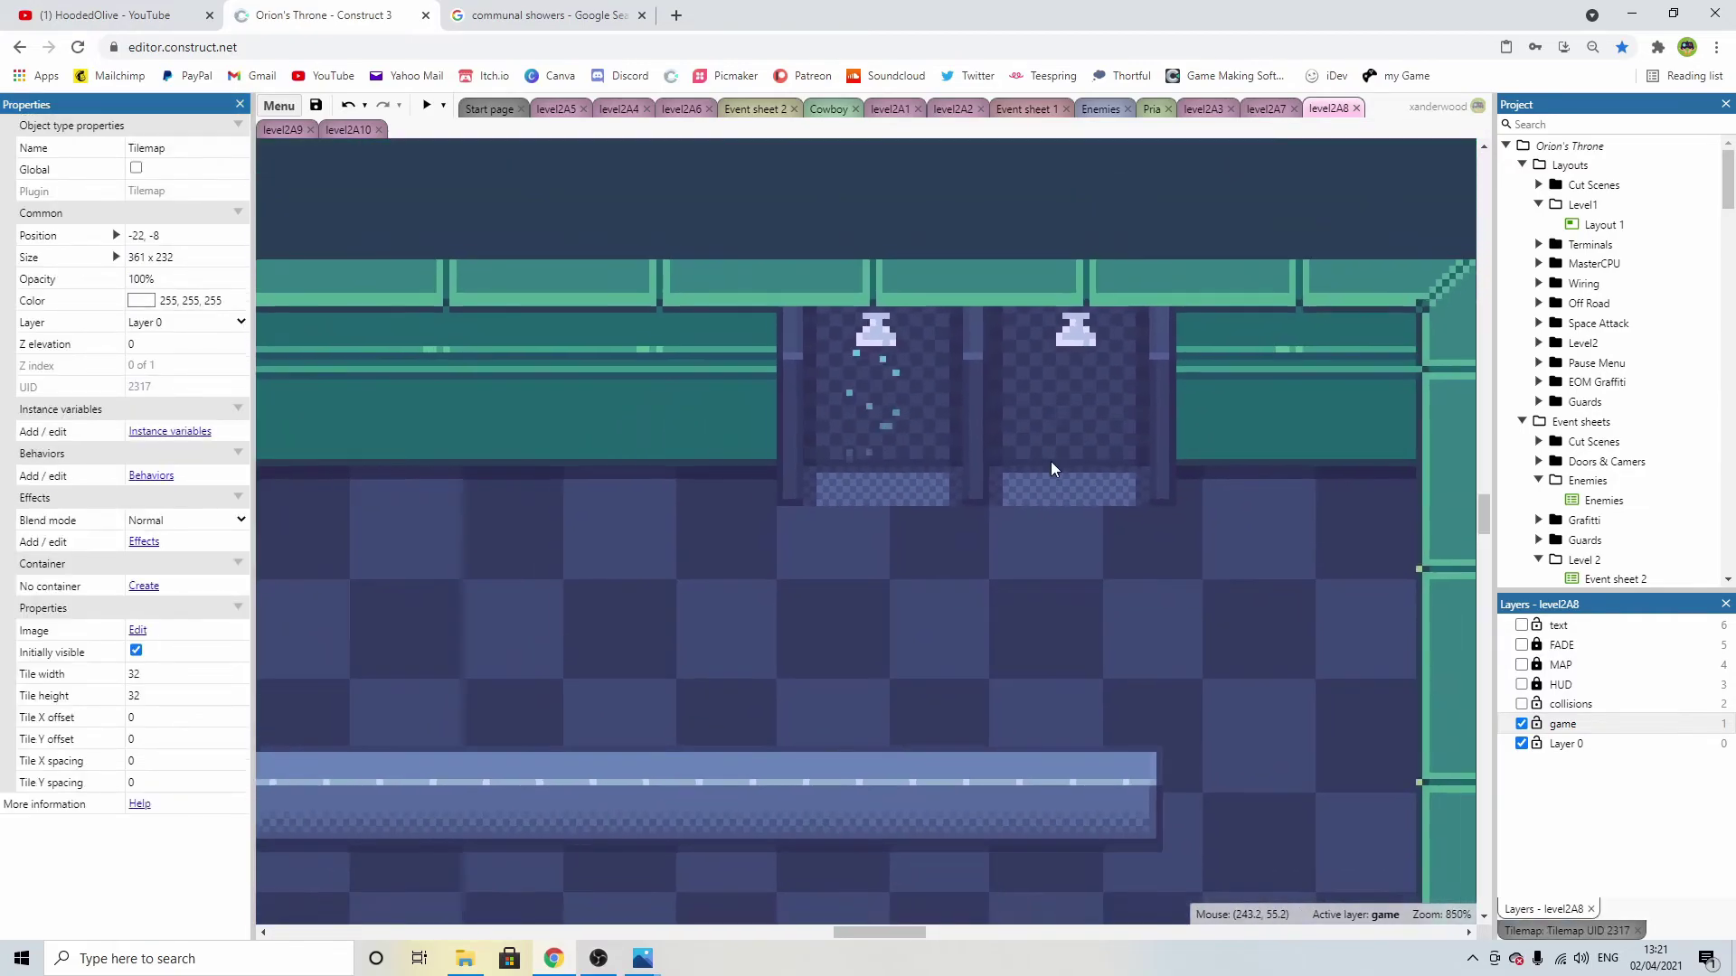
{"action": "left_click", "coordinate": [1078, 452]}
{"action": "scroll", "coordinate": [896, 446], "scroll_direction": "up", "scroll_amount": 4, "text": "ctrl"}
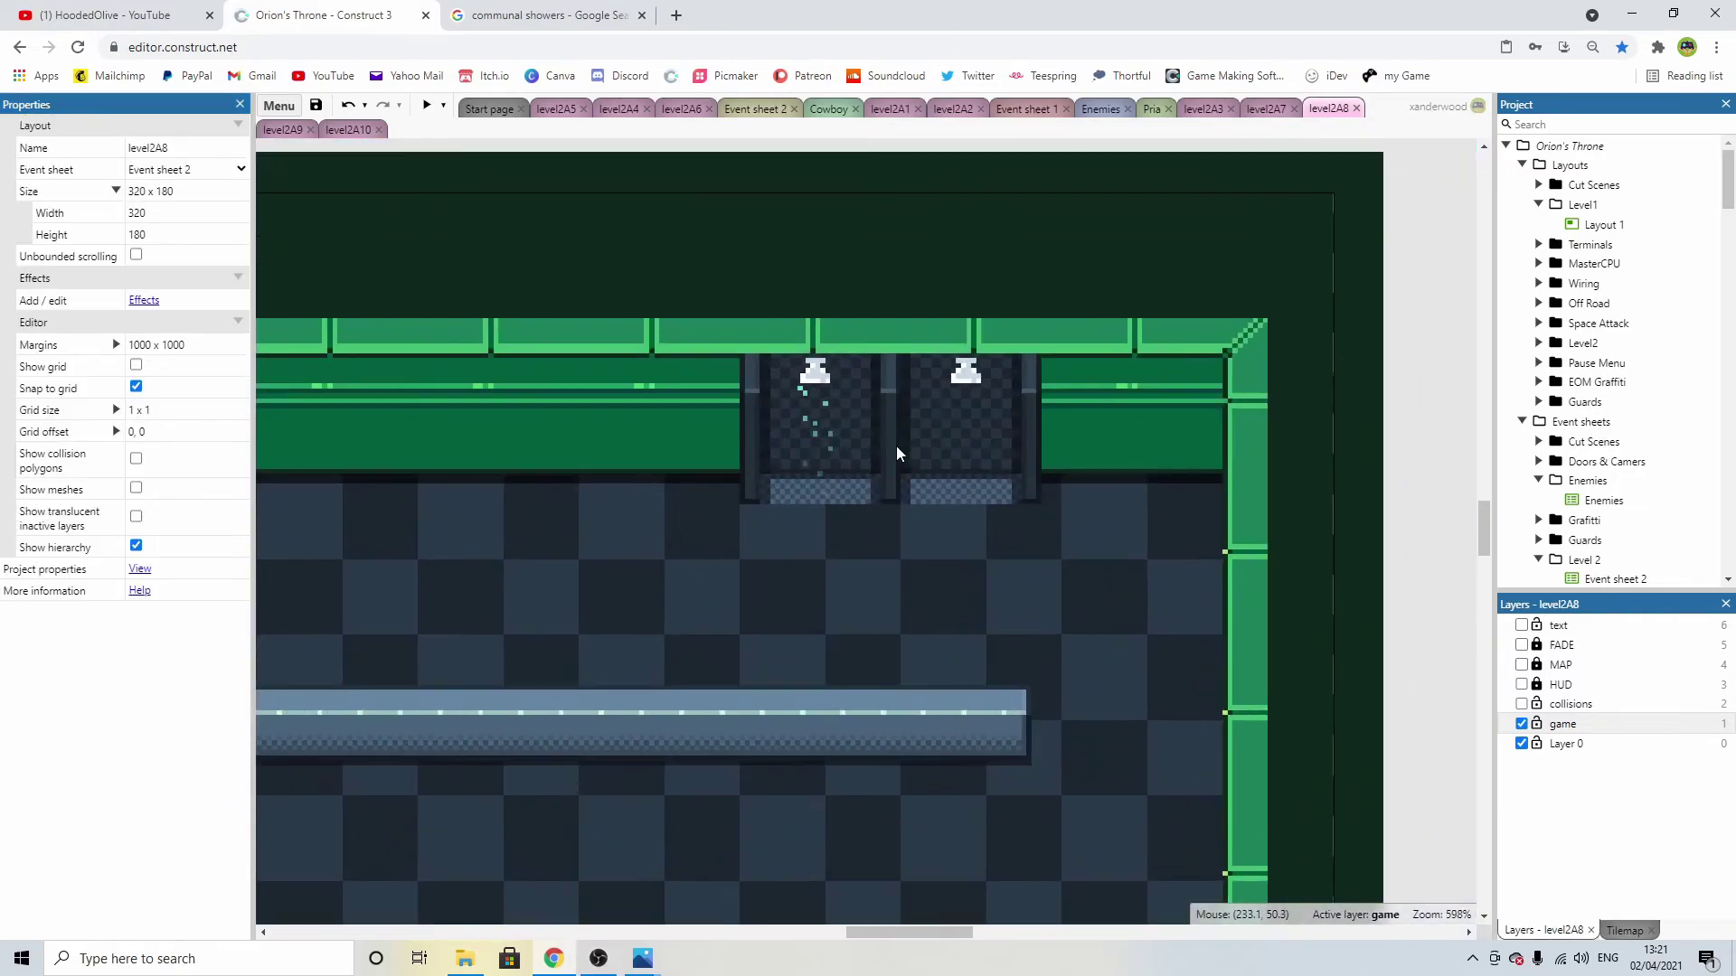
{"action": "left_click", "coordinate": [746, 378]}
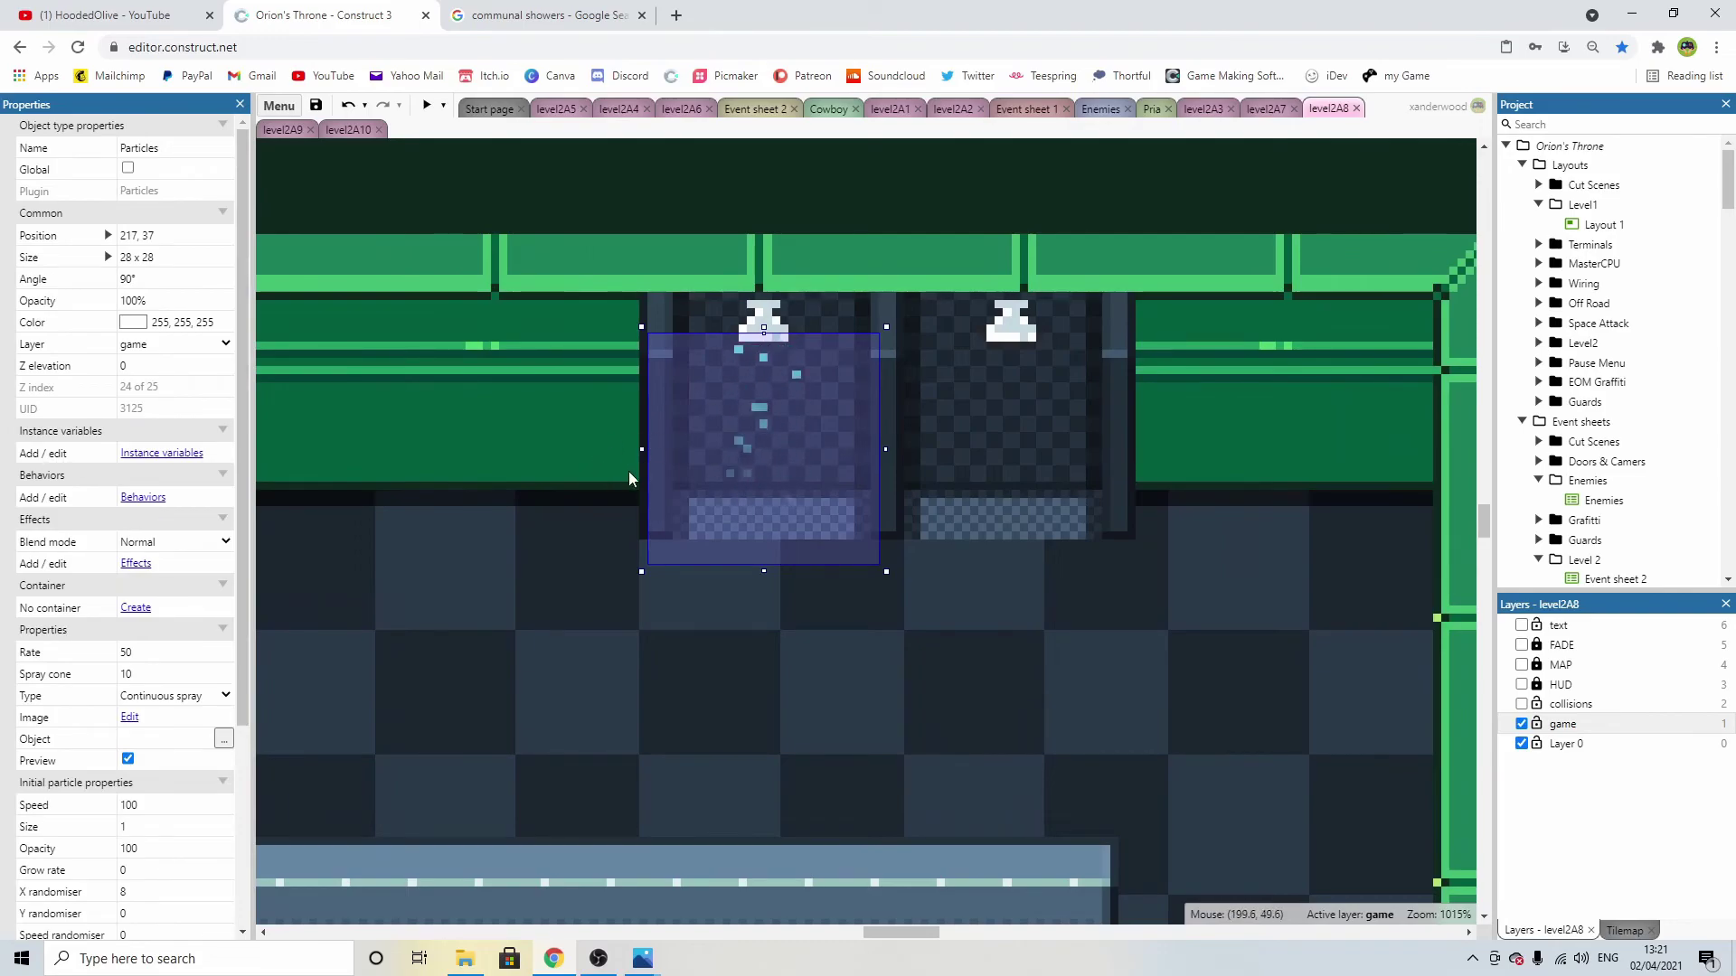
{"action": "scroll", "coordinate": [170, 641], "scroll_direction": "down", "scroll_amount": 1}
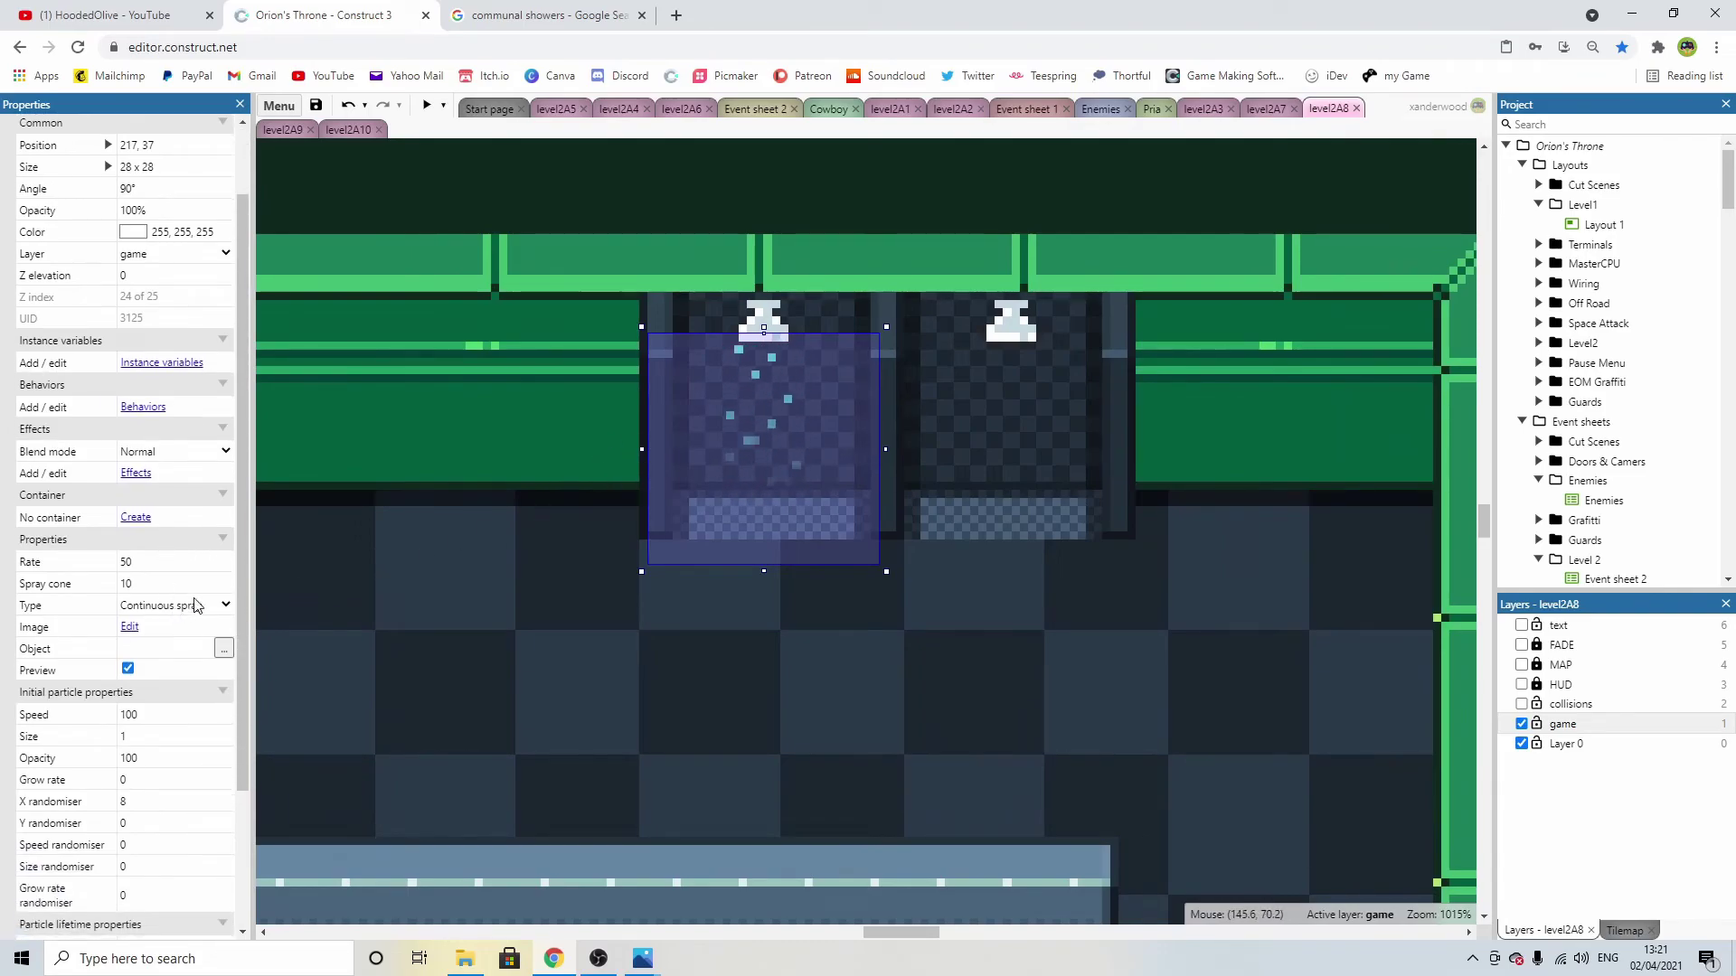
{"action": "left_click", "coordinate": [161, 562]}
{"action": "type", "text": "10"}
{"action": "key", "text": "Tab"}
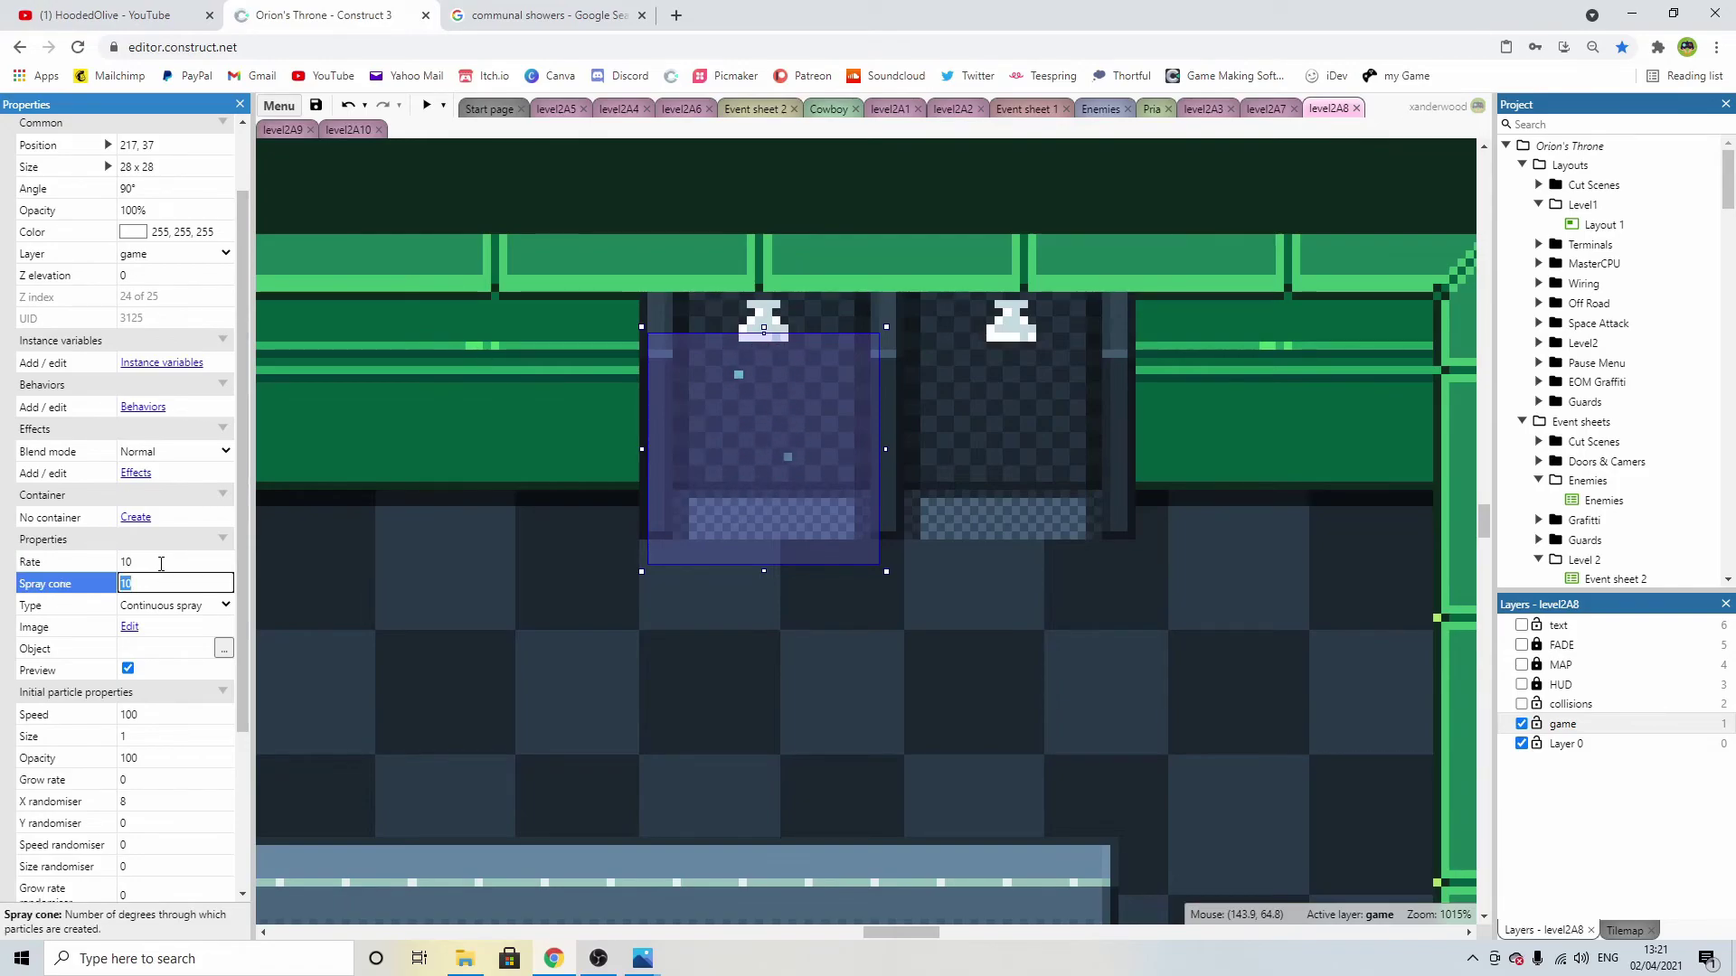
Set the emitter's spray cone to 0 and X randomiser to 4, and deselect it to check the spray in the room.
{"action": "scroll", "coordinate": [165, 582], "scroll_direction": "down", "scroll_amount": 2}
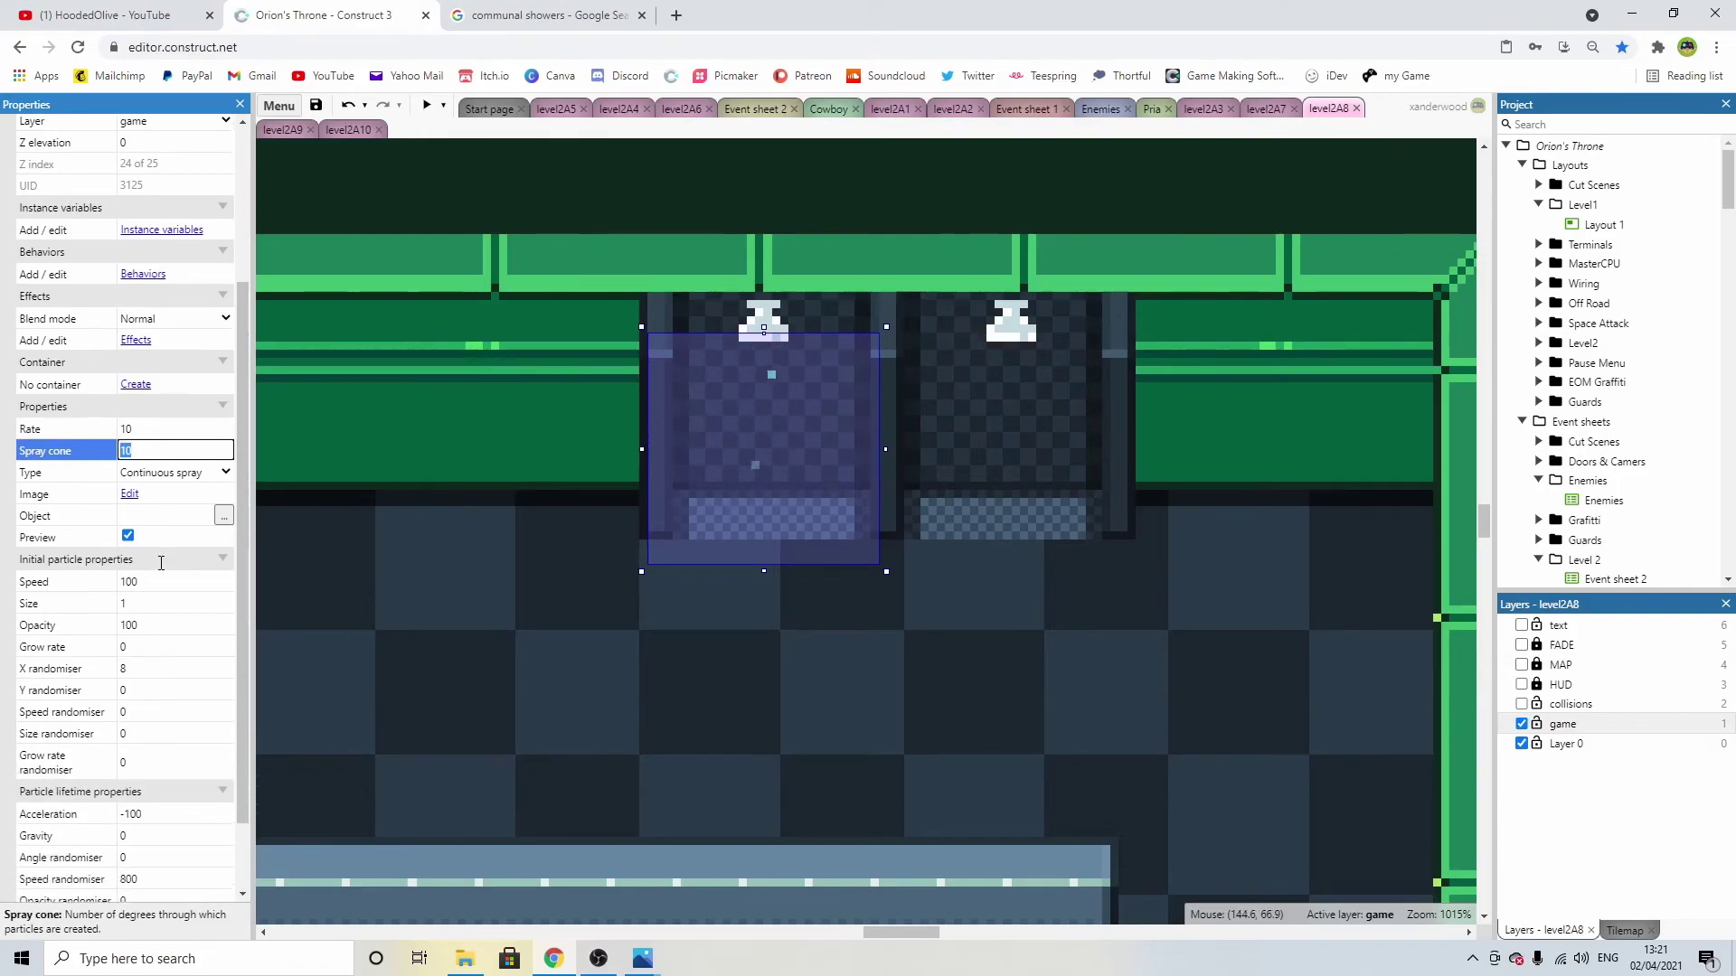
{"action": "type", "text": "0"}
{"action": "key", "text": "Tab"}
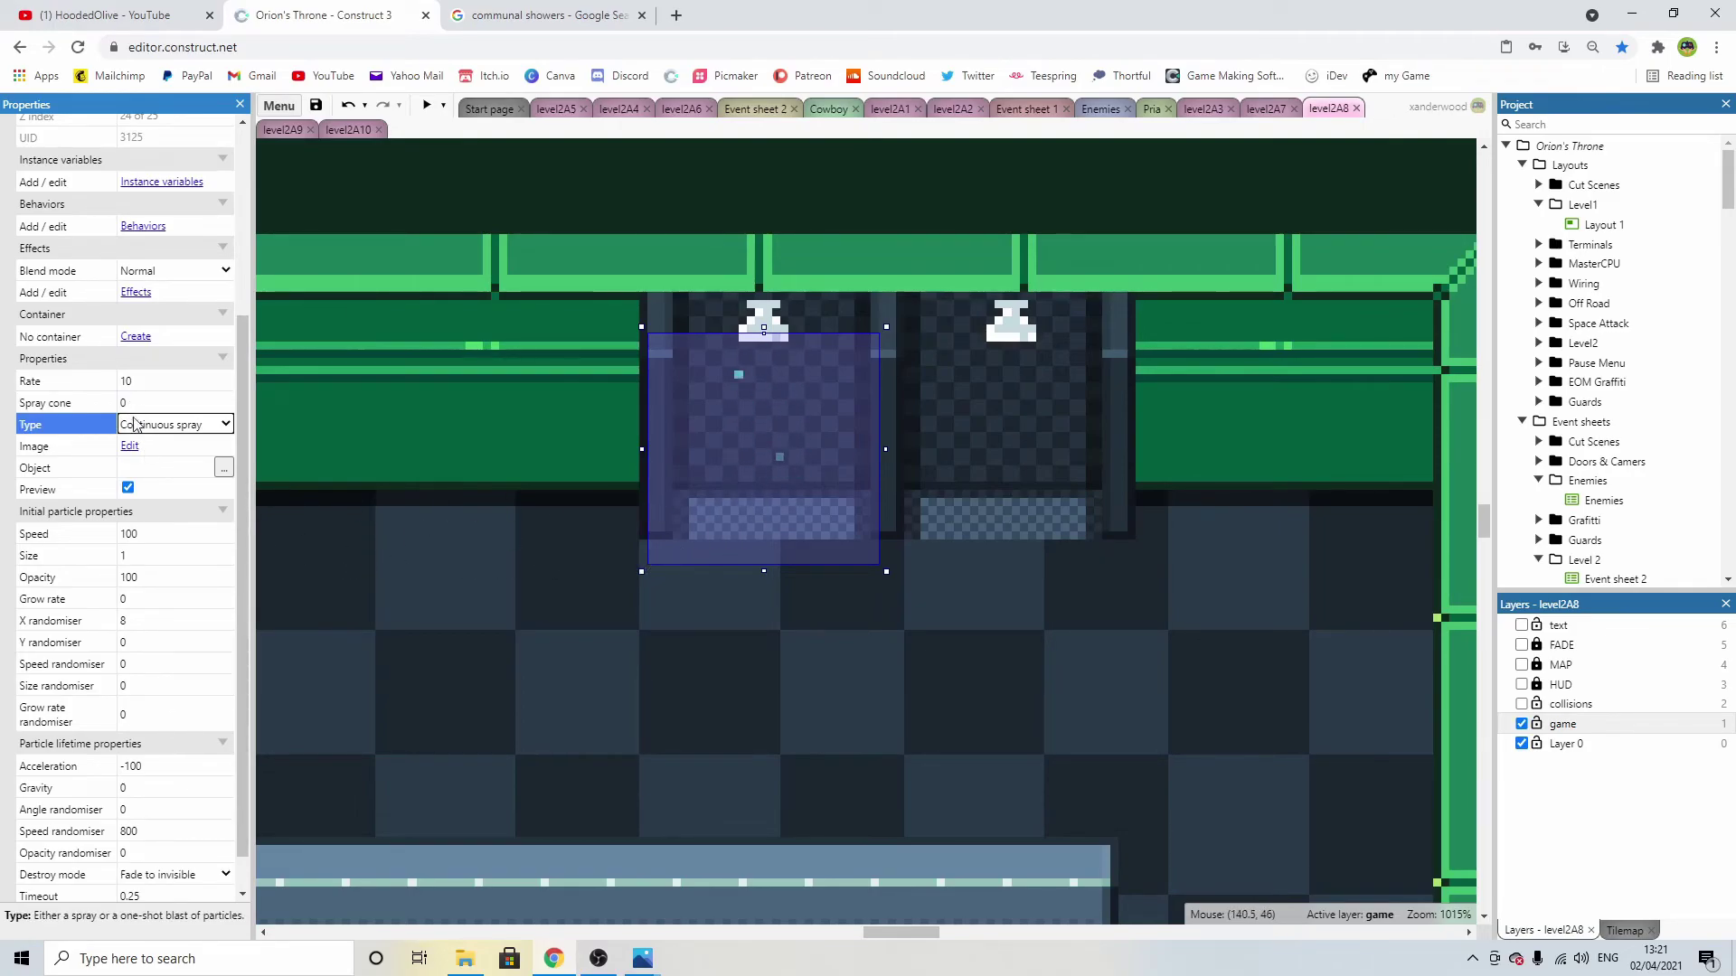
{"action": "left_click", "coordinate": [159, 618]}
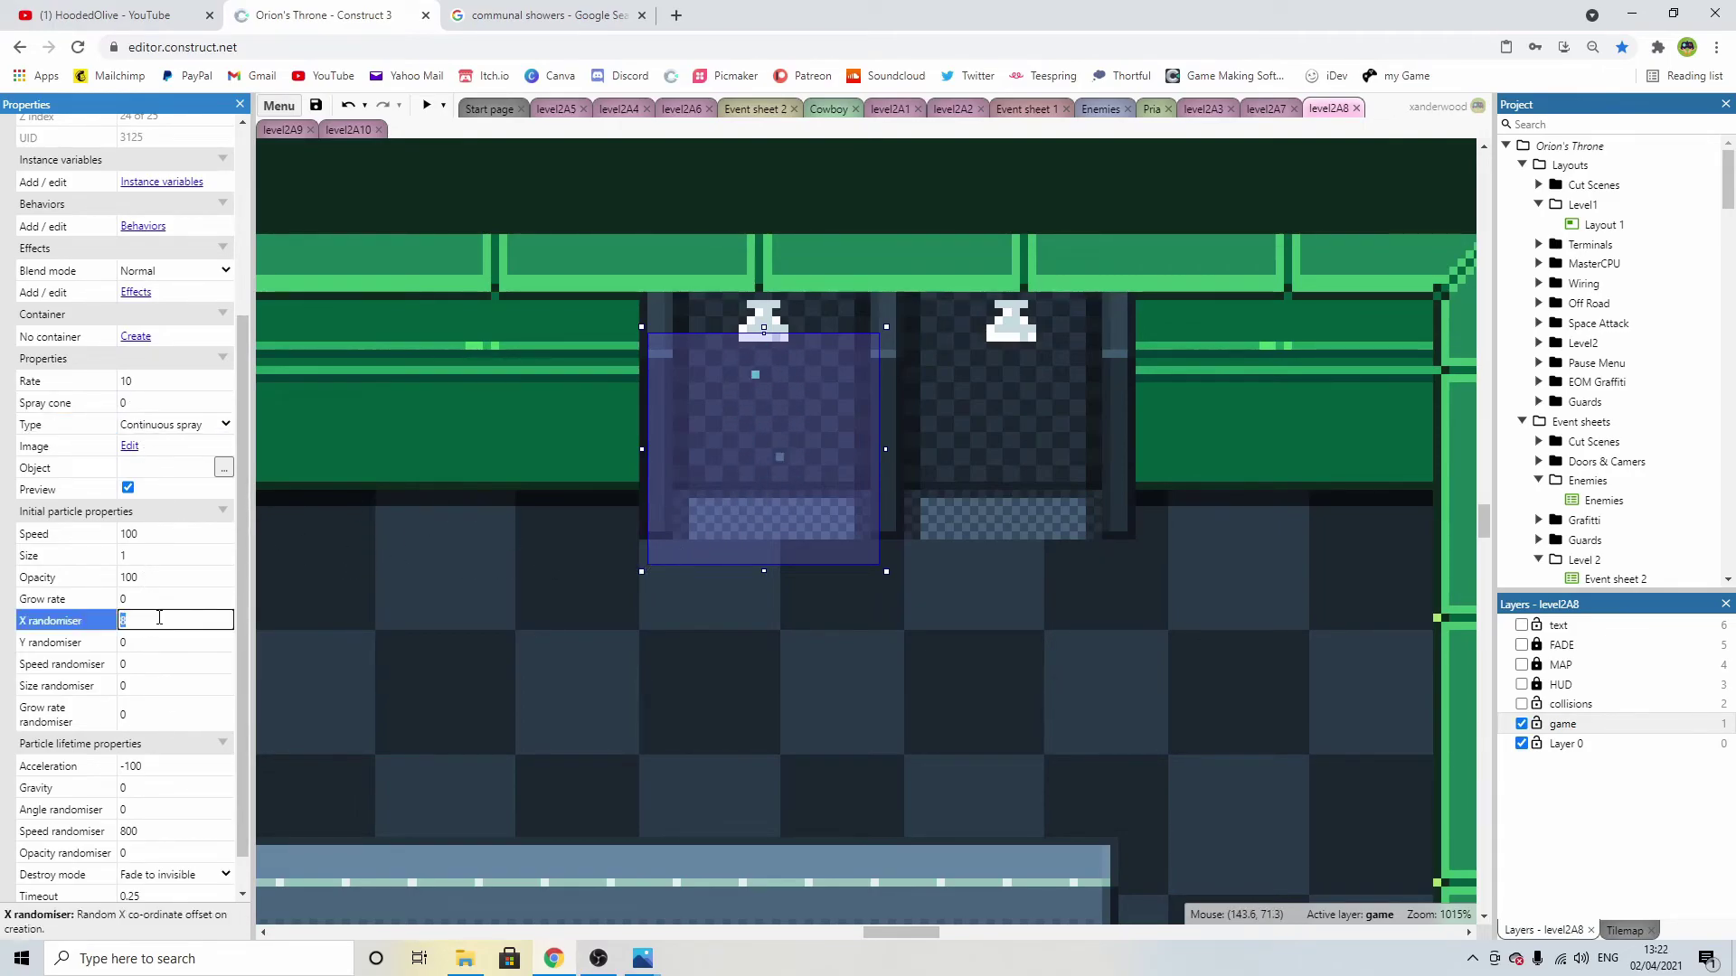
{"action": "type", "text": "4"}
{"action": "key", "text": "Tab"}
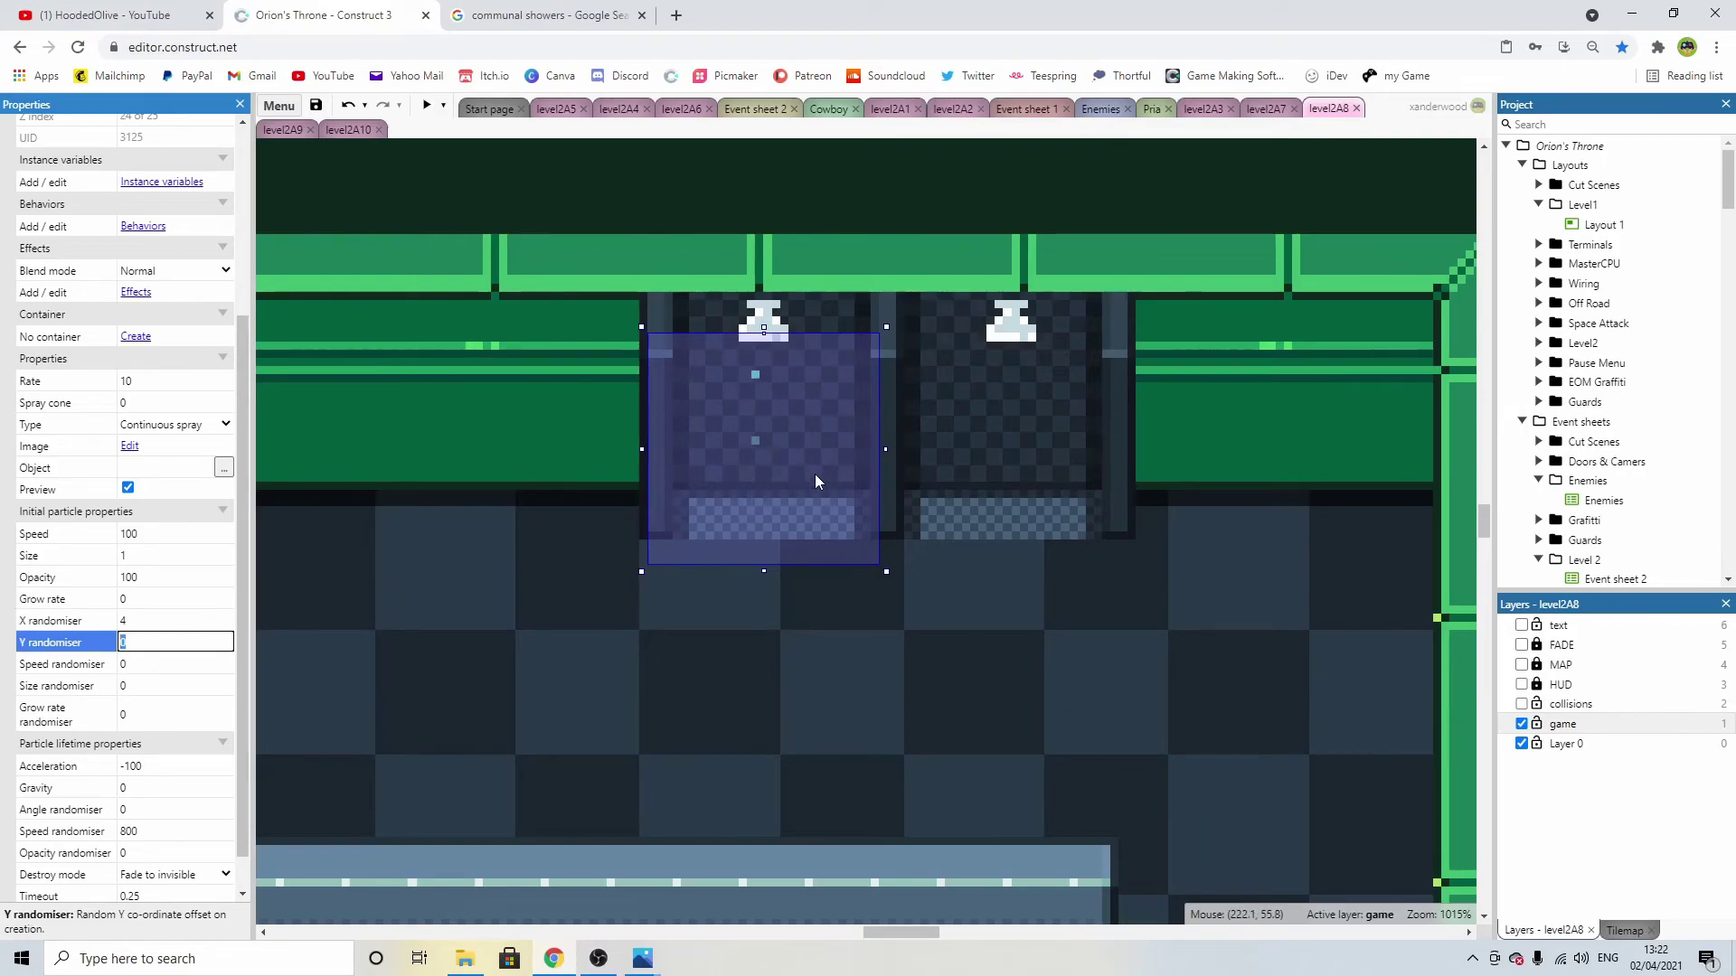
{"action": "scroll", "coordinate": [838, 454], "scroll_direction": "down", "scroll_amount": 8}
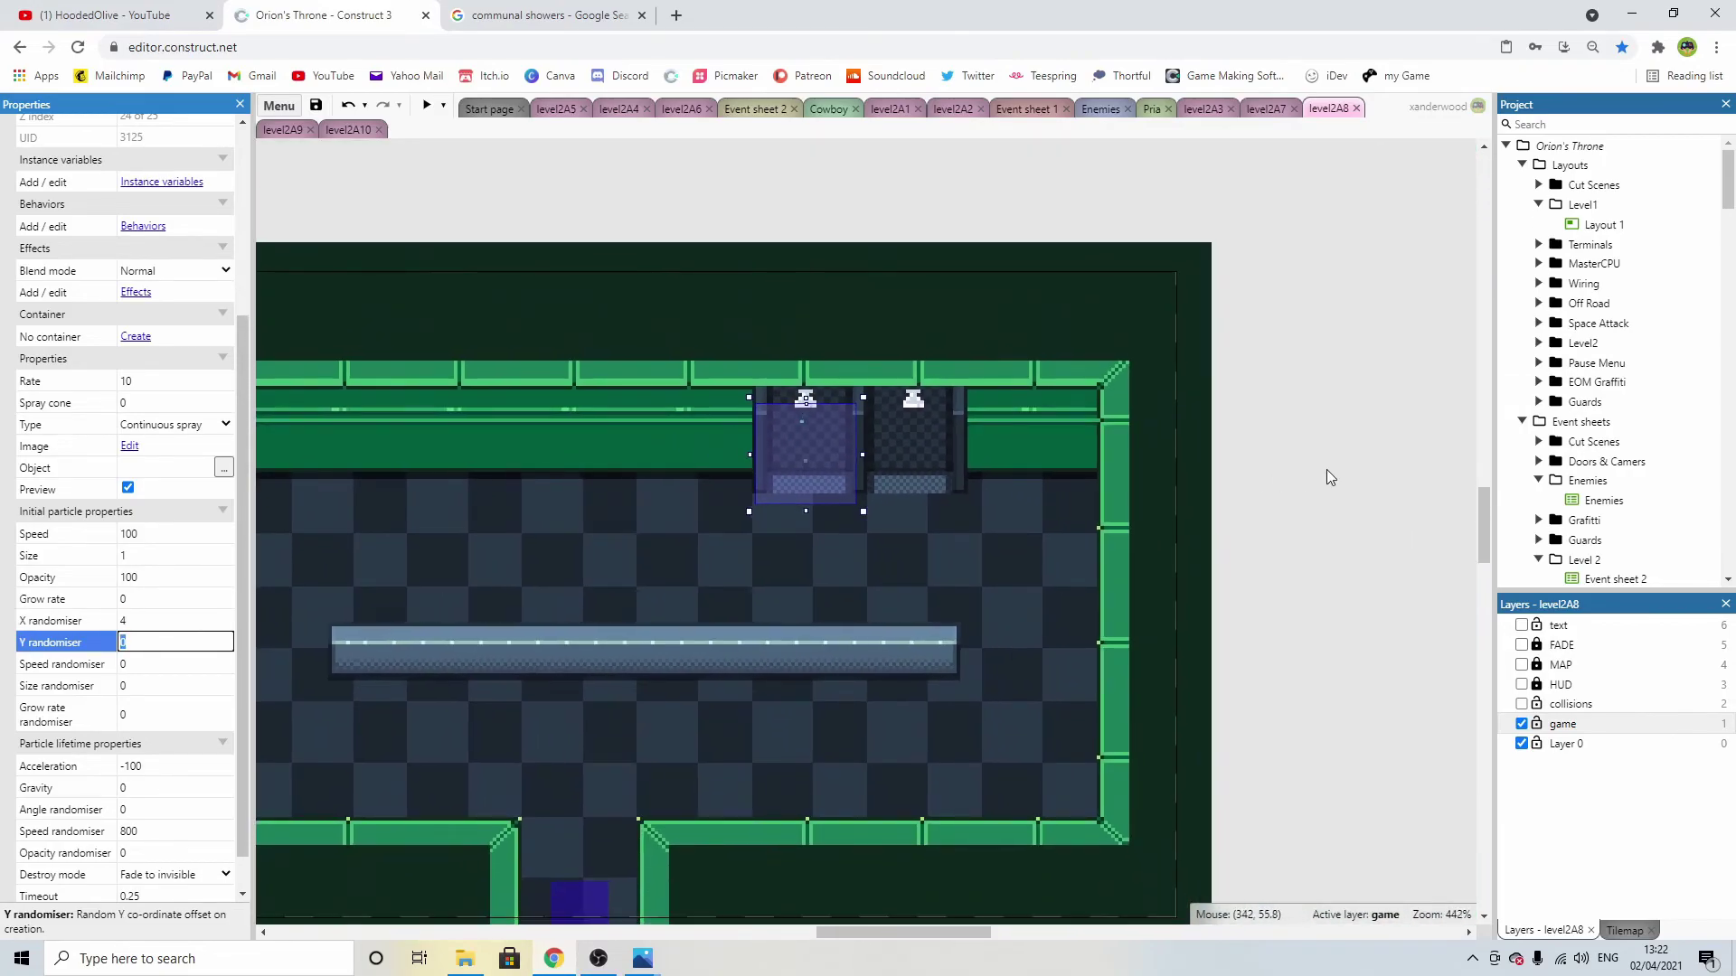
{"action": "left_click", "coordinate": [1199, 468]}
{"action": "scroll", "coordinate": [931, 442], "scroll_direction": "up", "scroll_amount": 8}
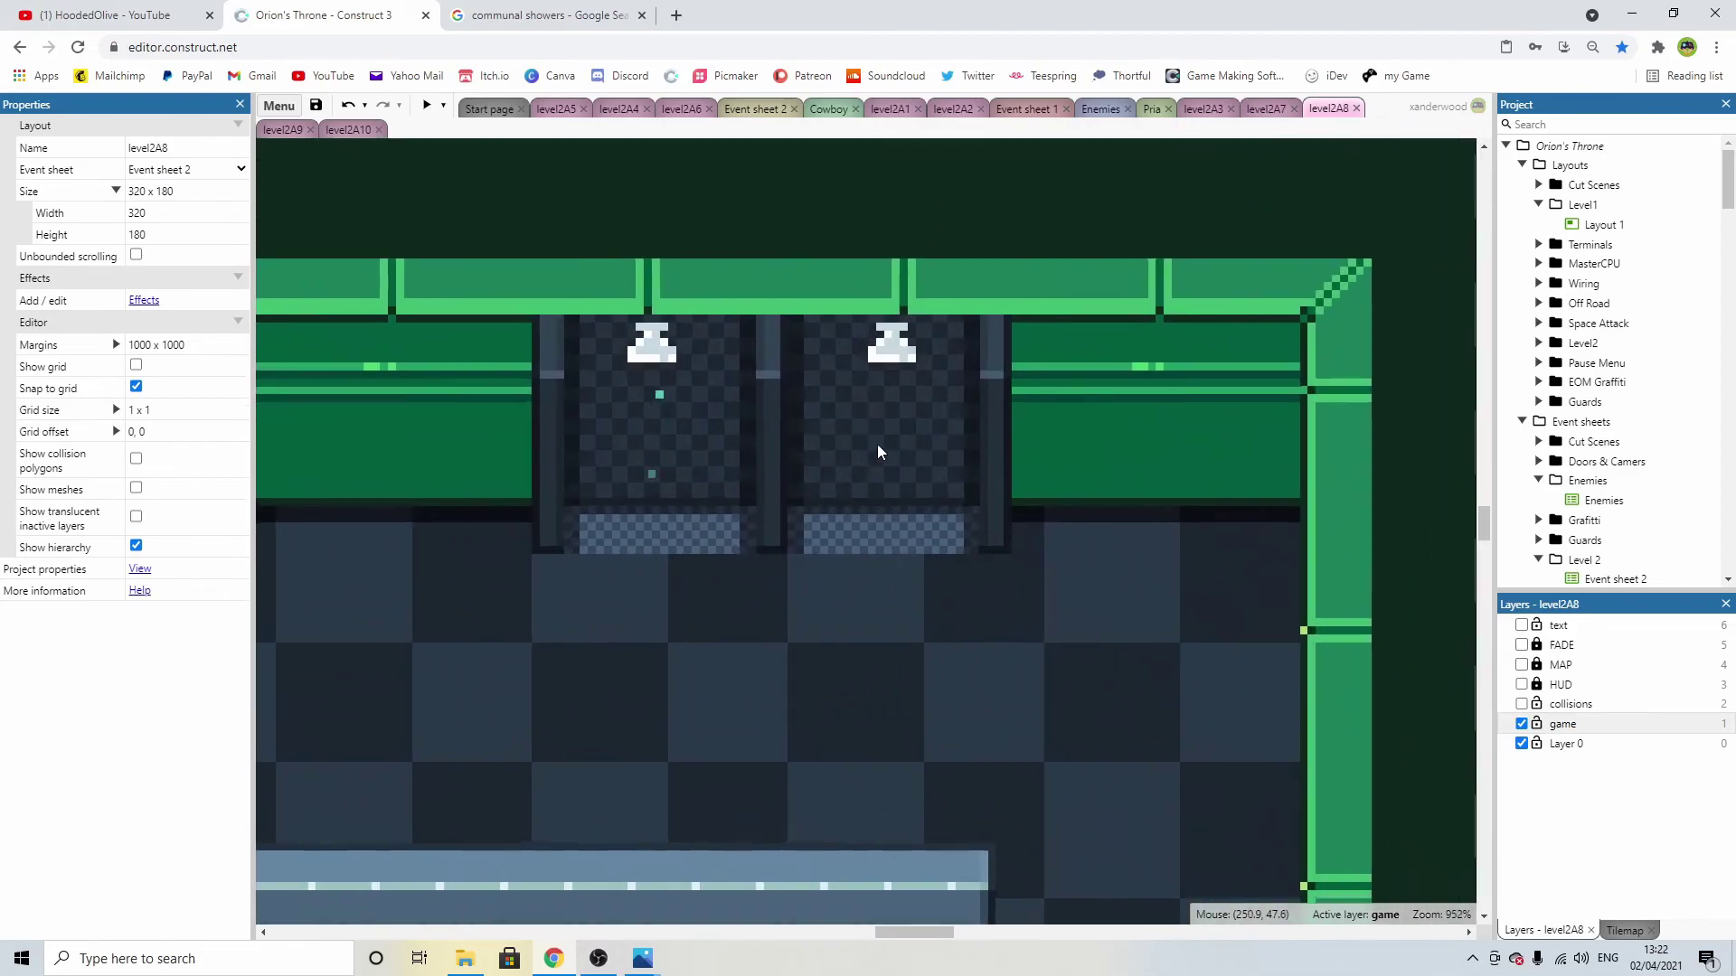
Reselect the particle emitter in the left stall and set its initial speed randomiser to 5.
{"action": "left_click", "coordinate": [646, 397]}
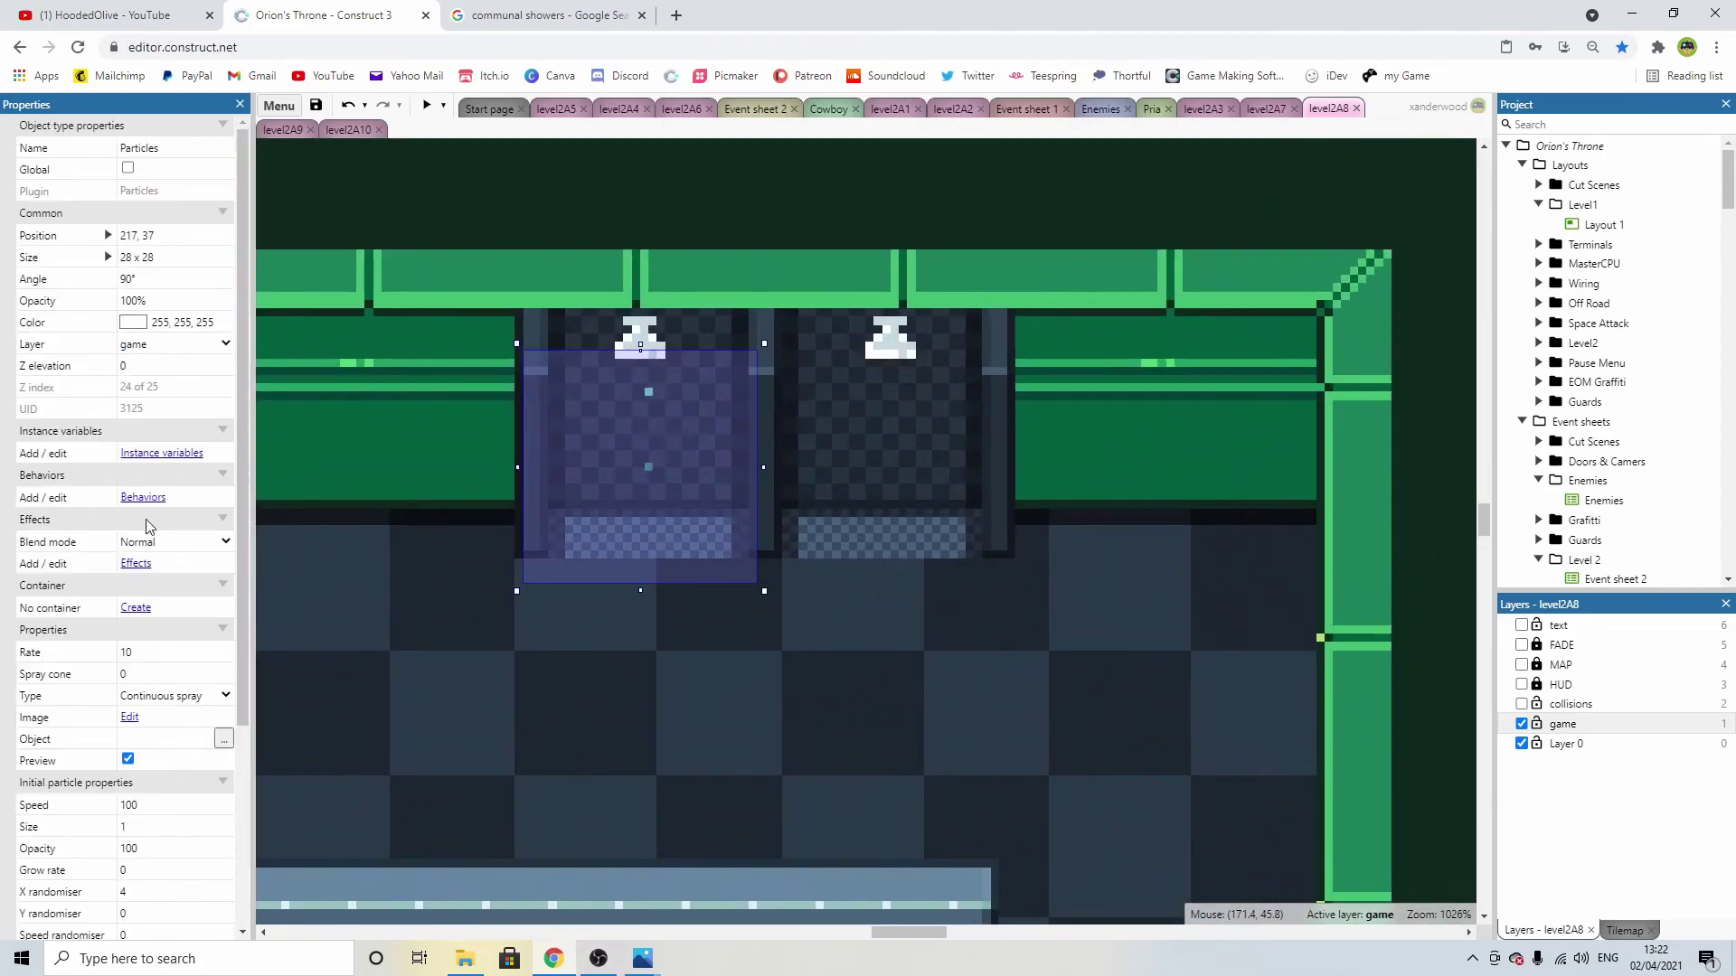
{"action": "scroll", "coordinate": [171, 520], "scroll_direction": "down", "scroll_amount": 5}
{"action": "scroll", "coordinate": [171, 521], "scroll_direction": "down", "scroll_amount": 1}
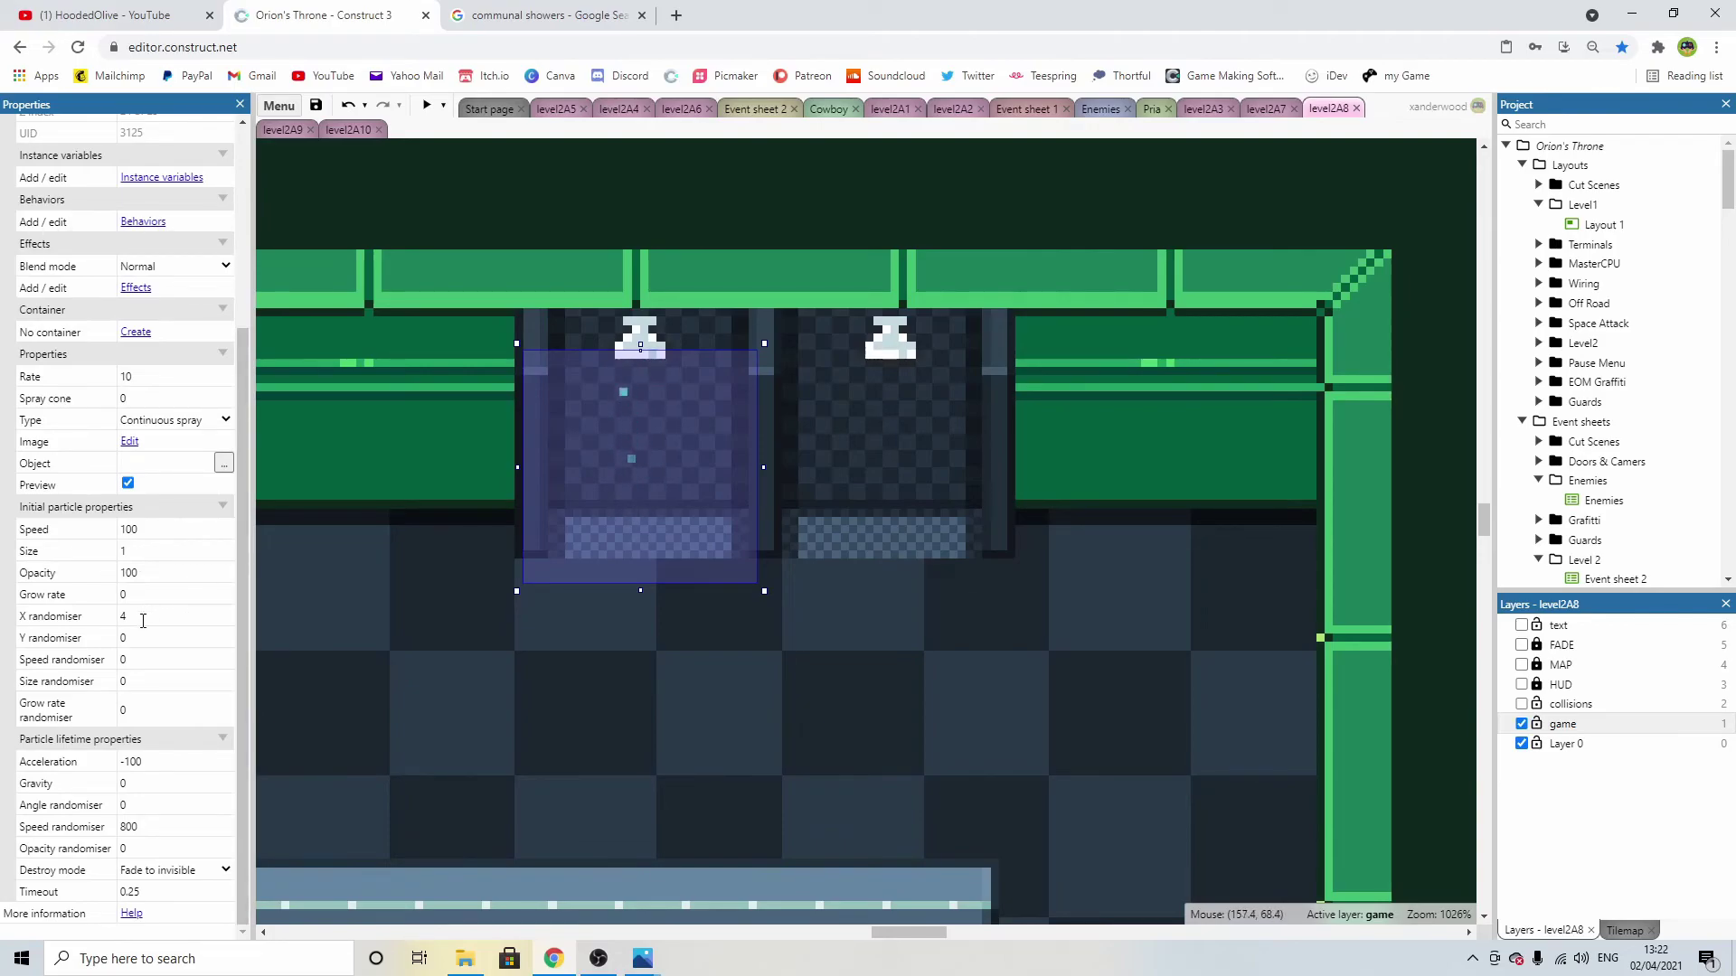
{"action": "left_click", "coordinate": [168, 658]}
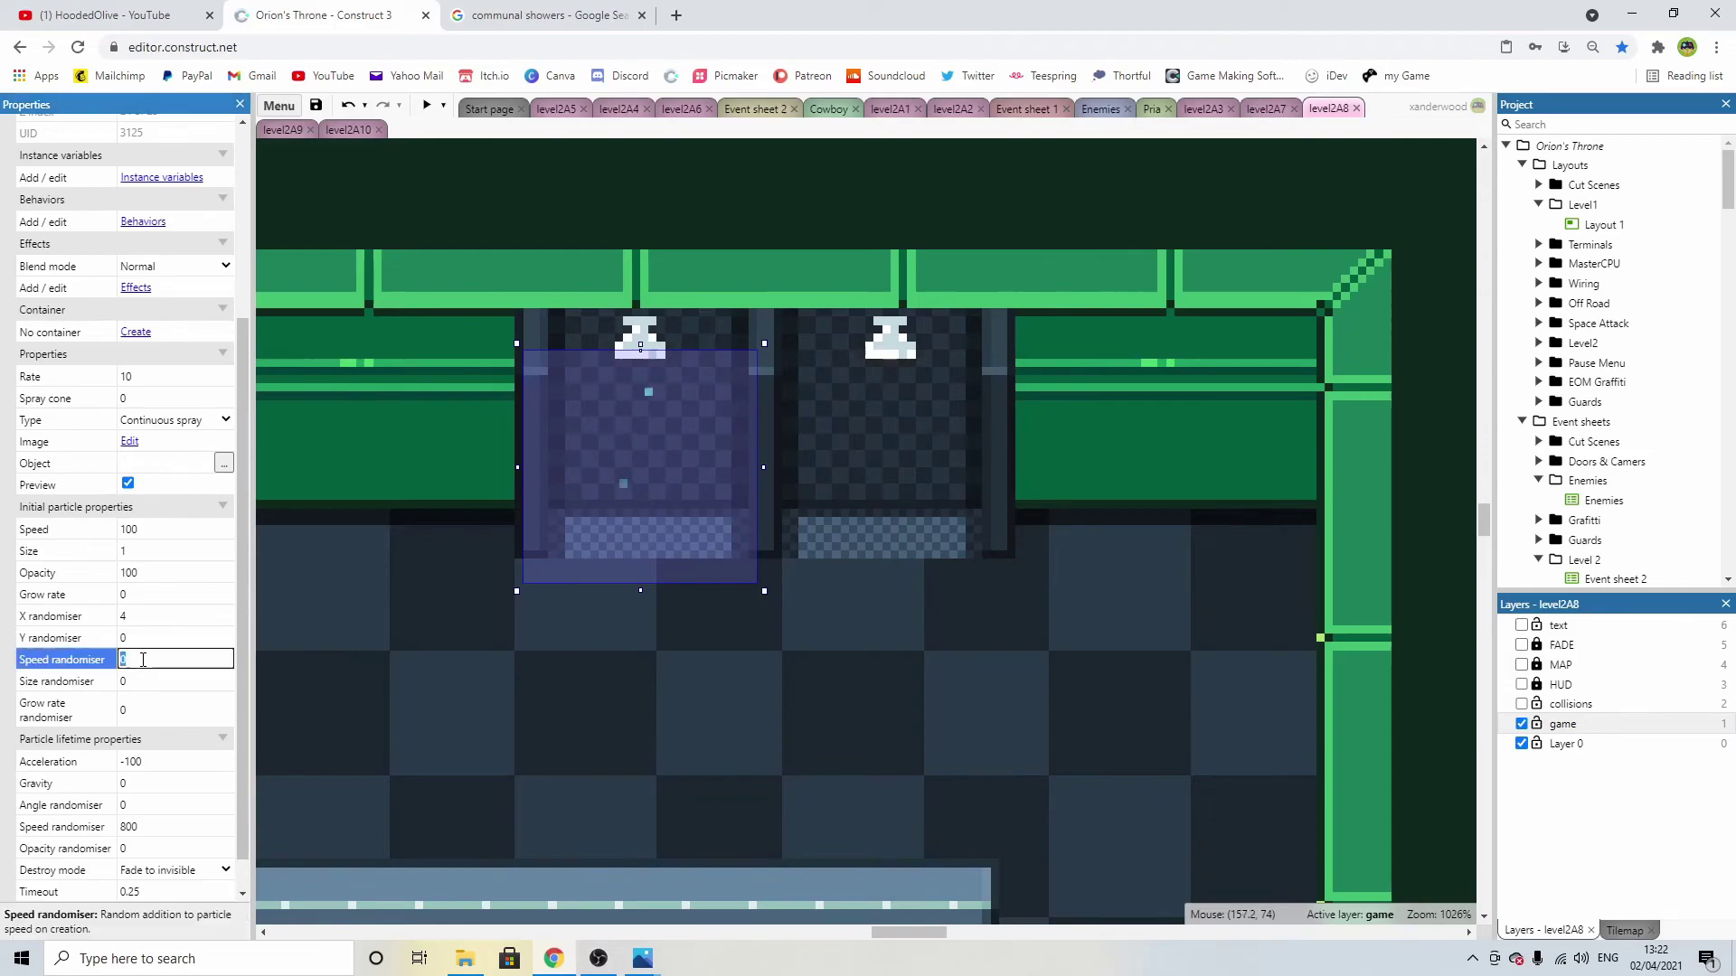
{"action": "type", "text": "5"}
{"action": "key", "text": "Tab"}
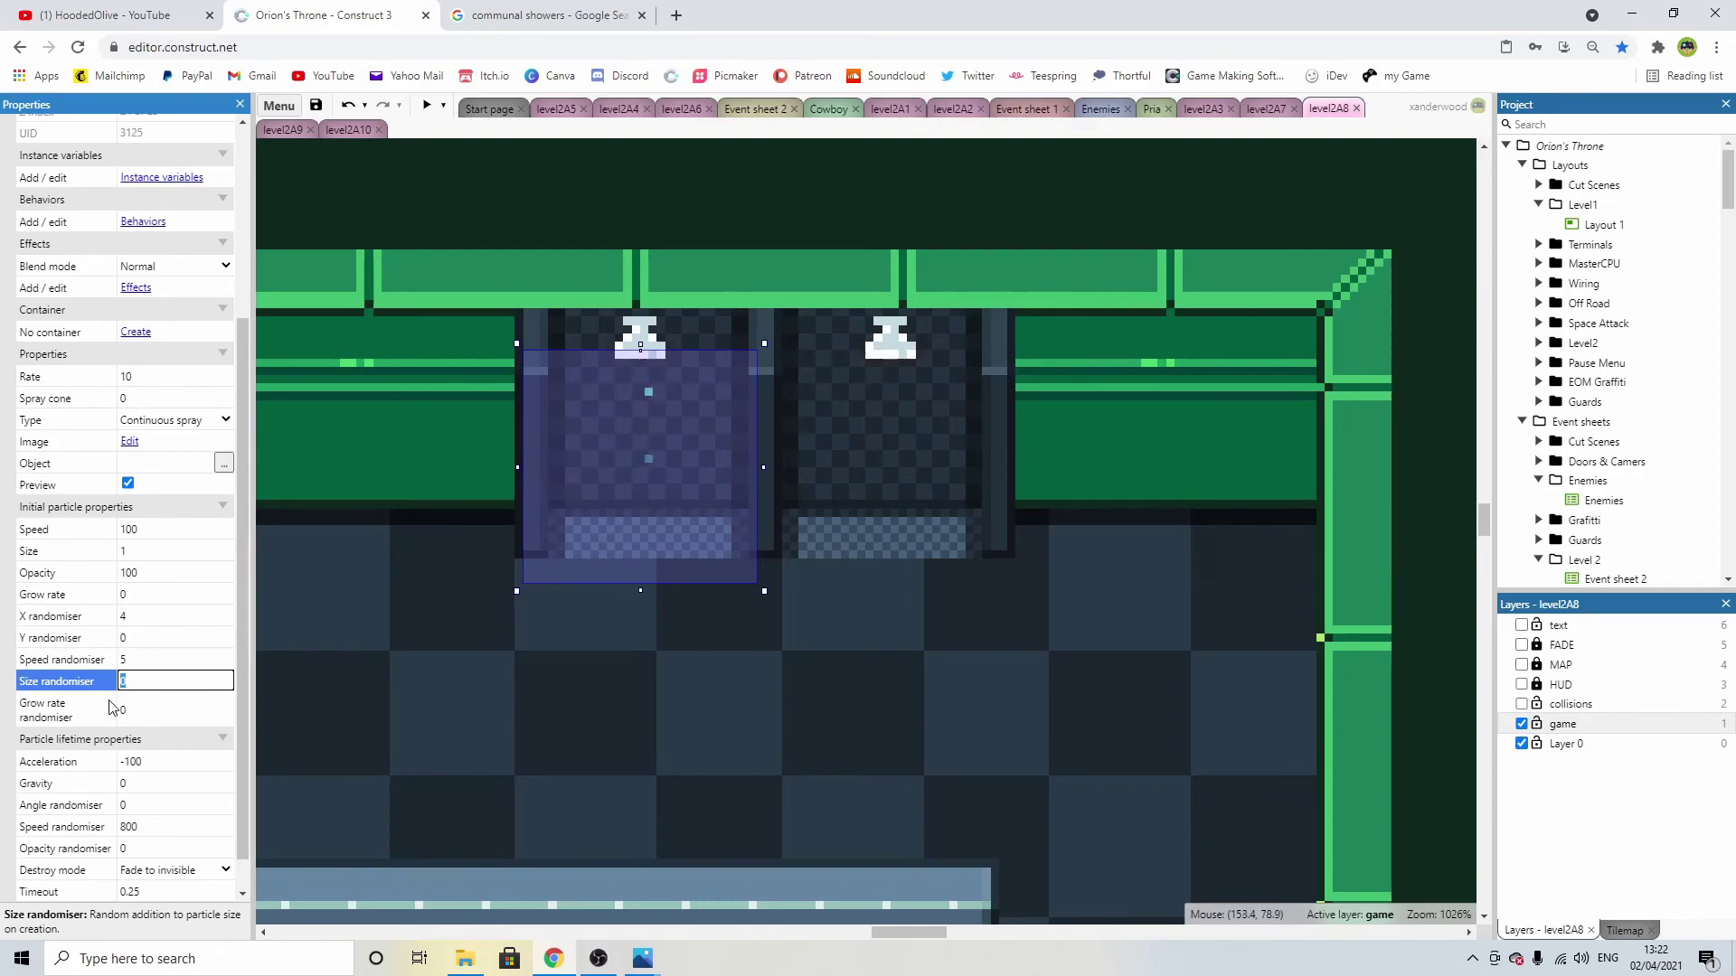
Try a particle angle randomiser of 25, and reset the angle randomiser to 0.
{"action": "scroll", "coordinate": [177, 713], "scroll_direction": "down", "scroll_amount": 1}
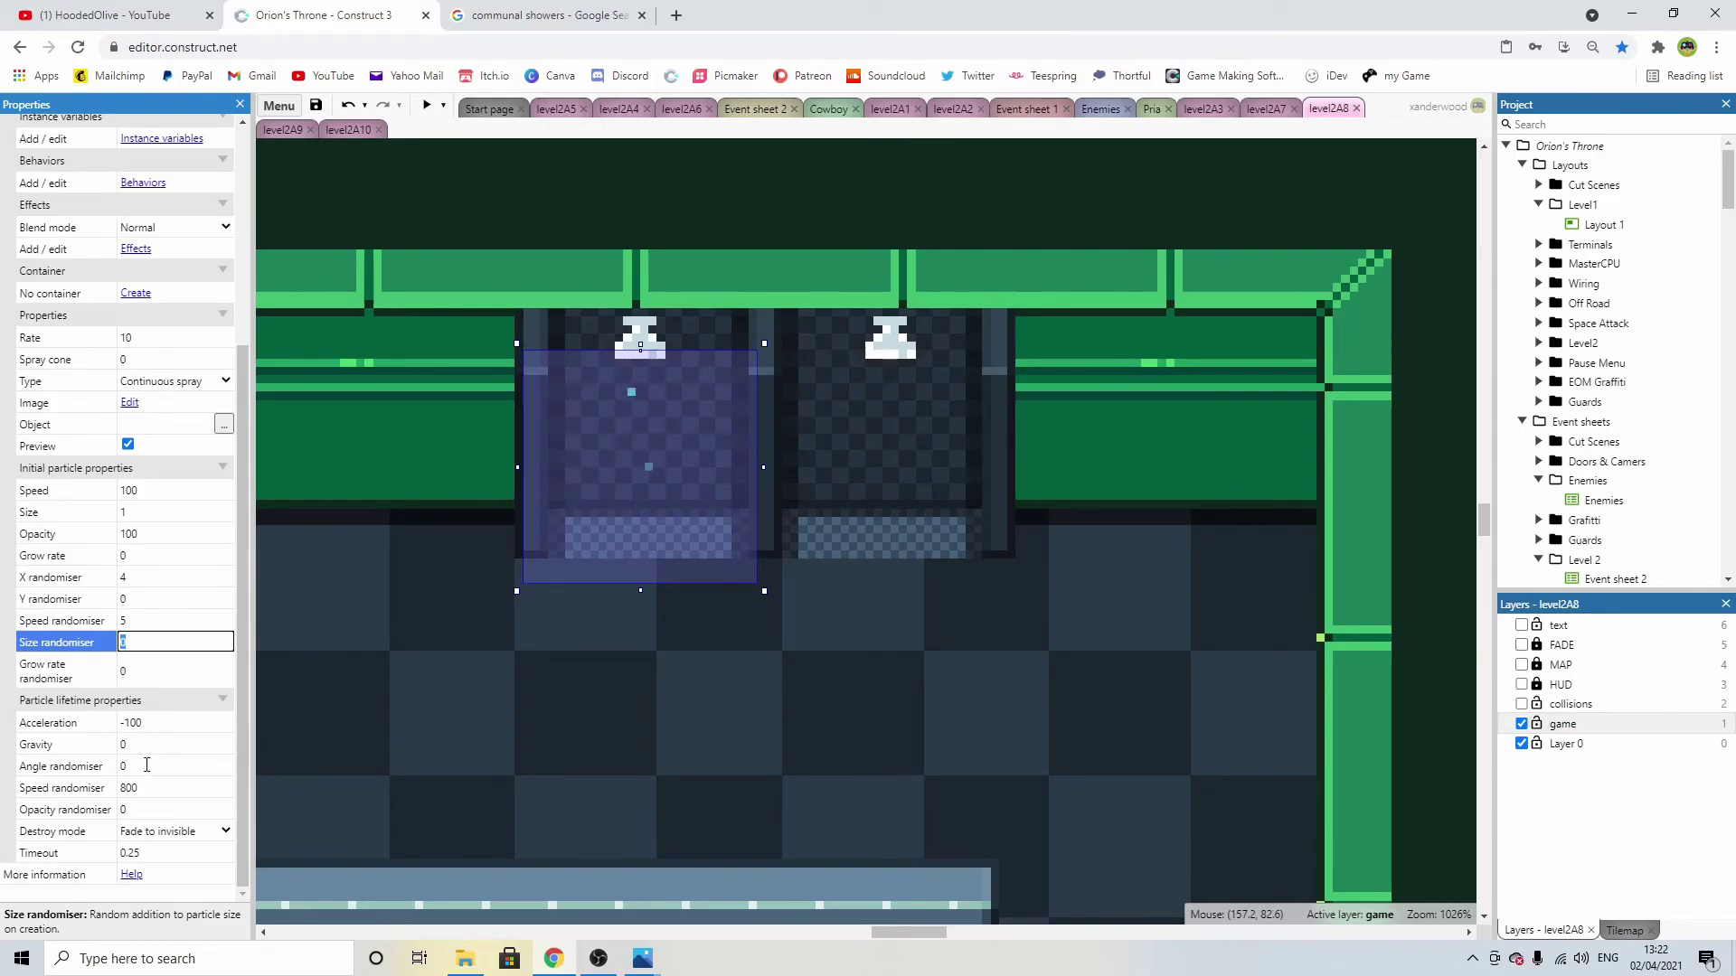
{"action": "left_click", "coordinate": [204, 765]}
{"action": "type", "text": "25"}
{"action": "key", "text": "Tab"}
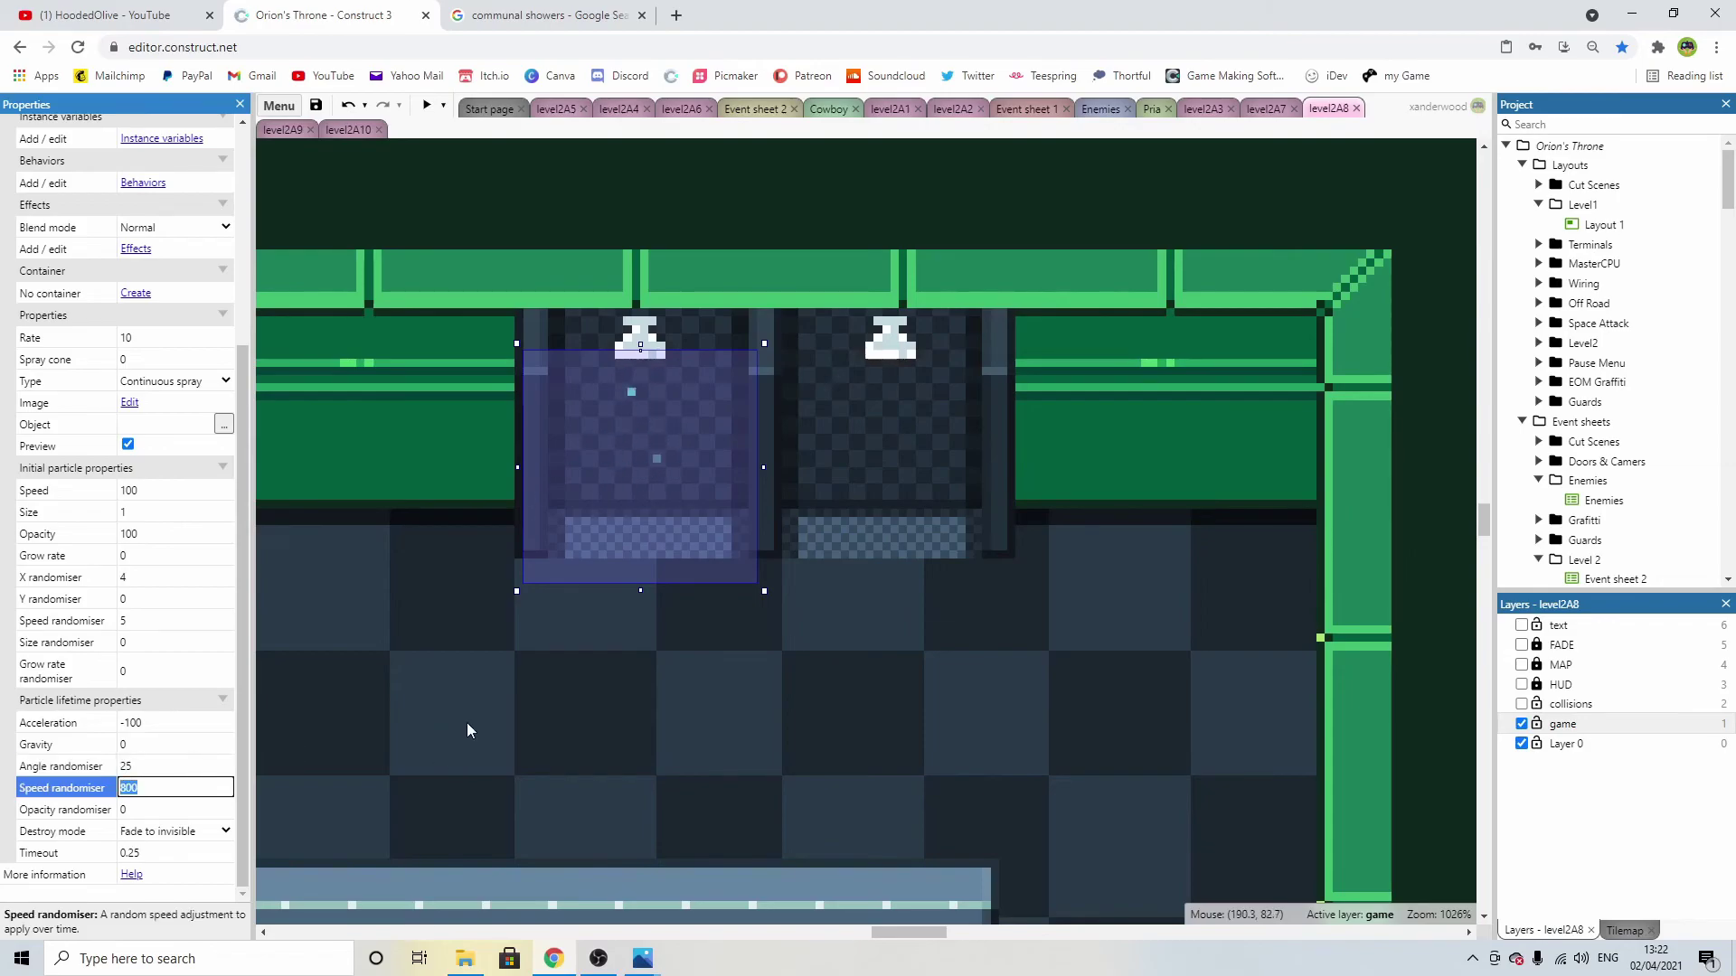
{"action": "left_click", "coordinate": [184, 767]}
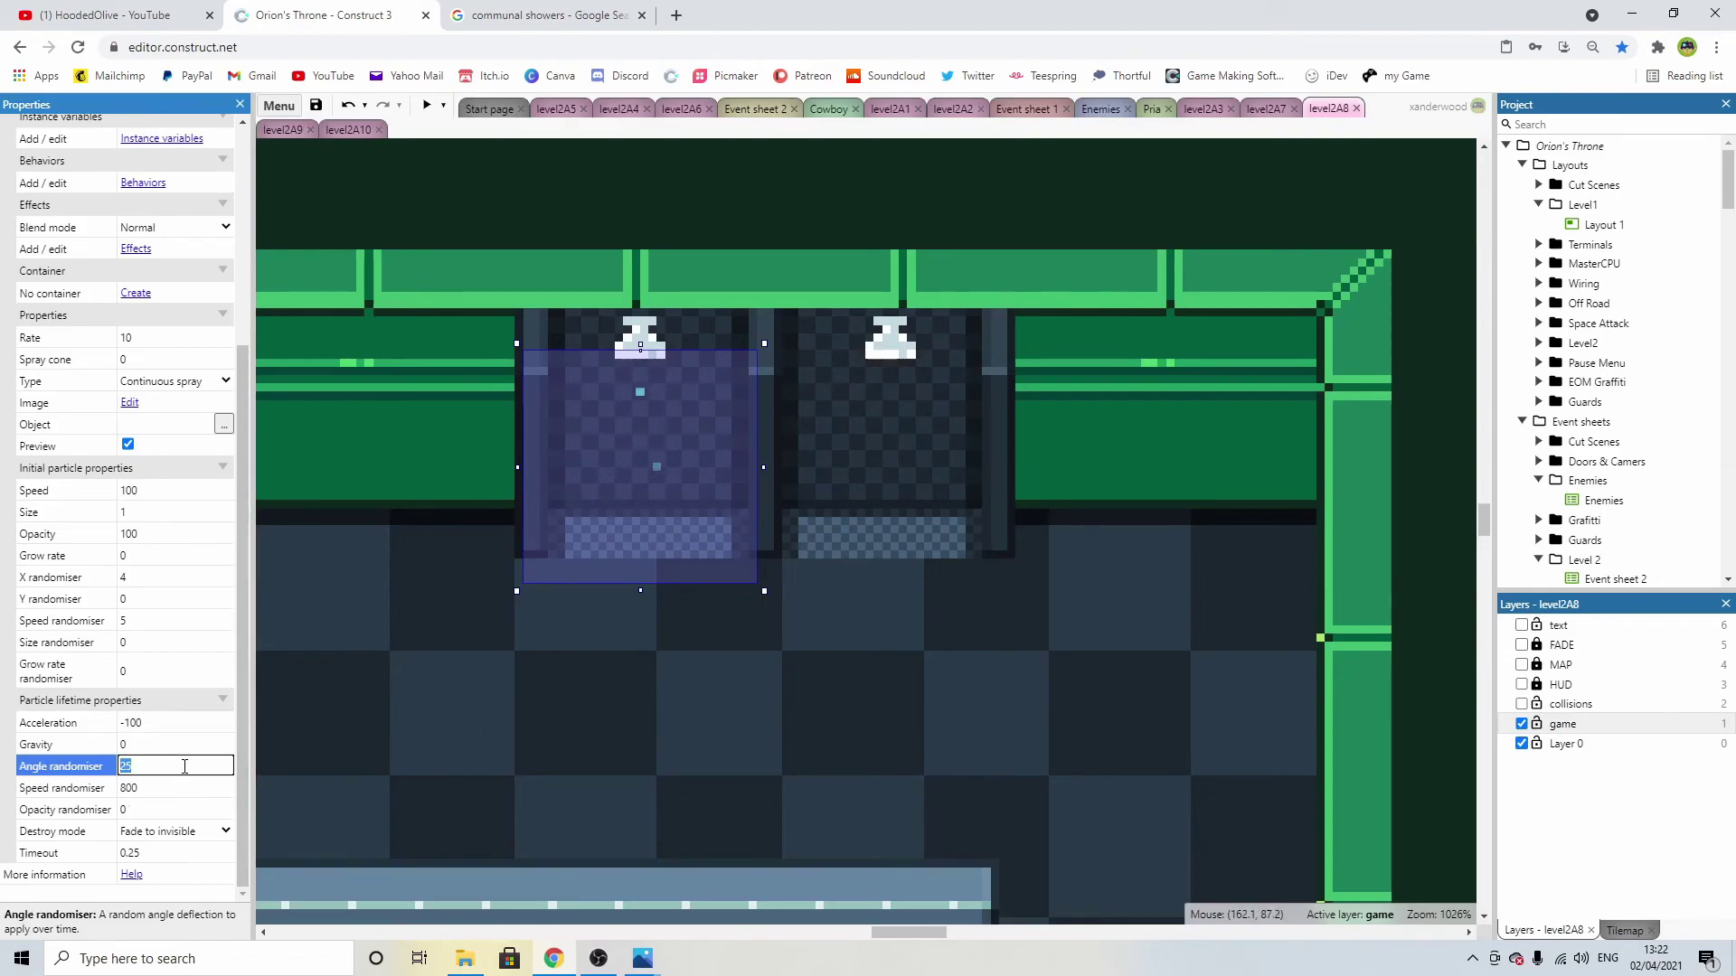
{"action": "type", "text": "0"}
{"action": "key", "text": "Tab"}
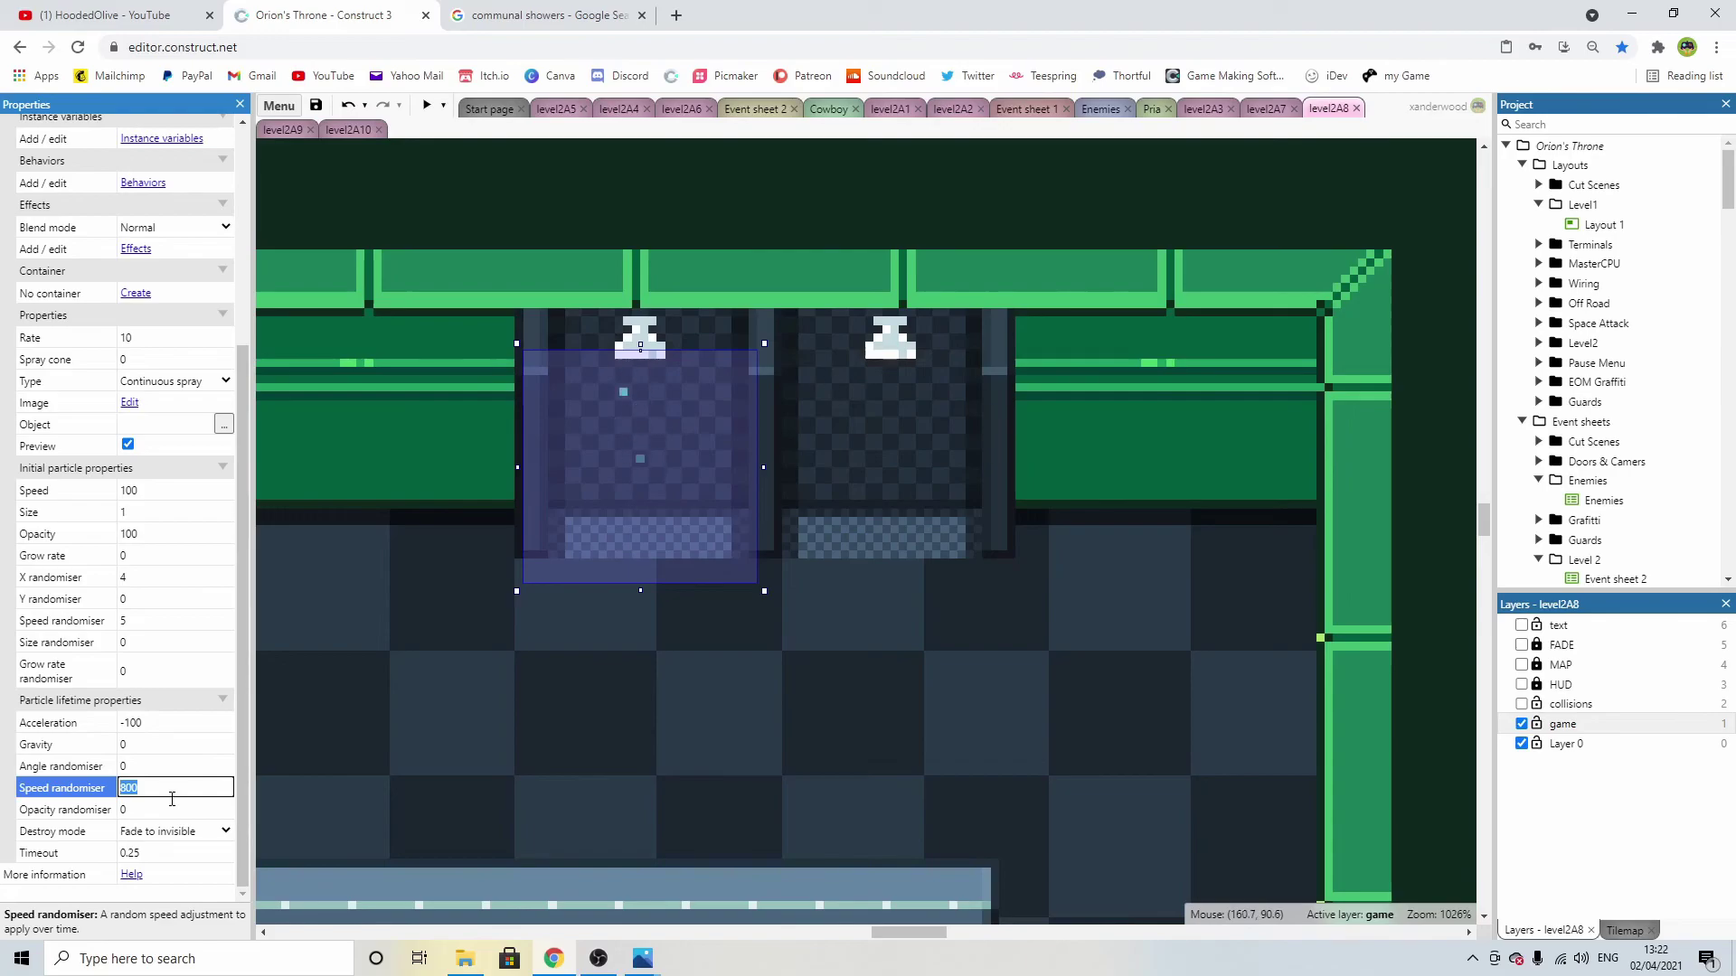
Set the particles' lifetime opacity randomiser to 20.
{"action": "left_click", "coordinate": [164, 811]}
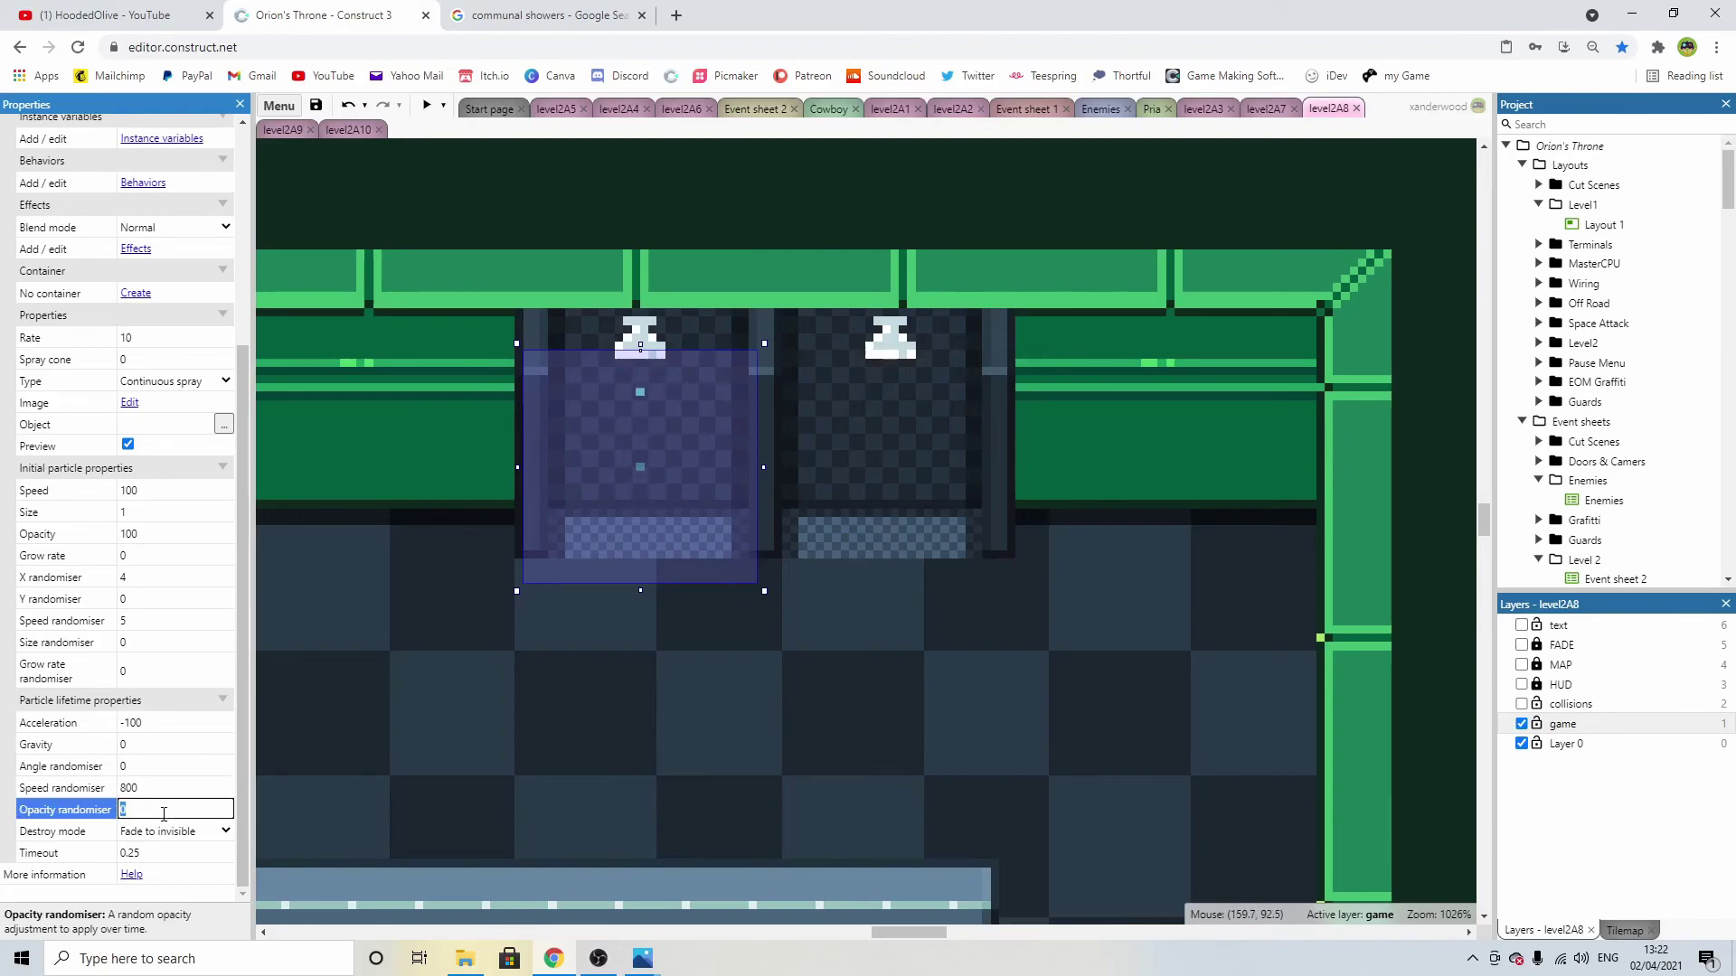
{"action": "type", "text": "20"}
{"action": "key", "text": "Tab"}
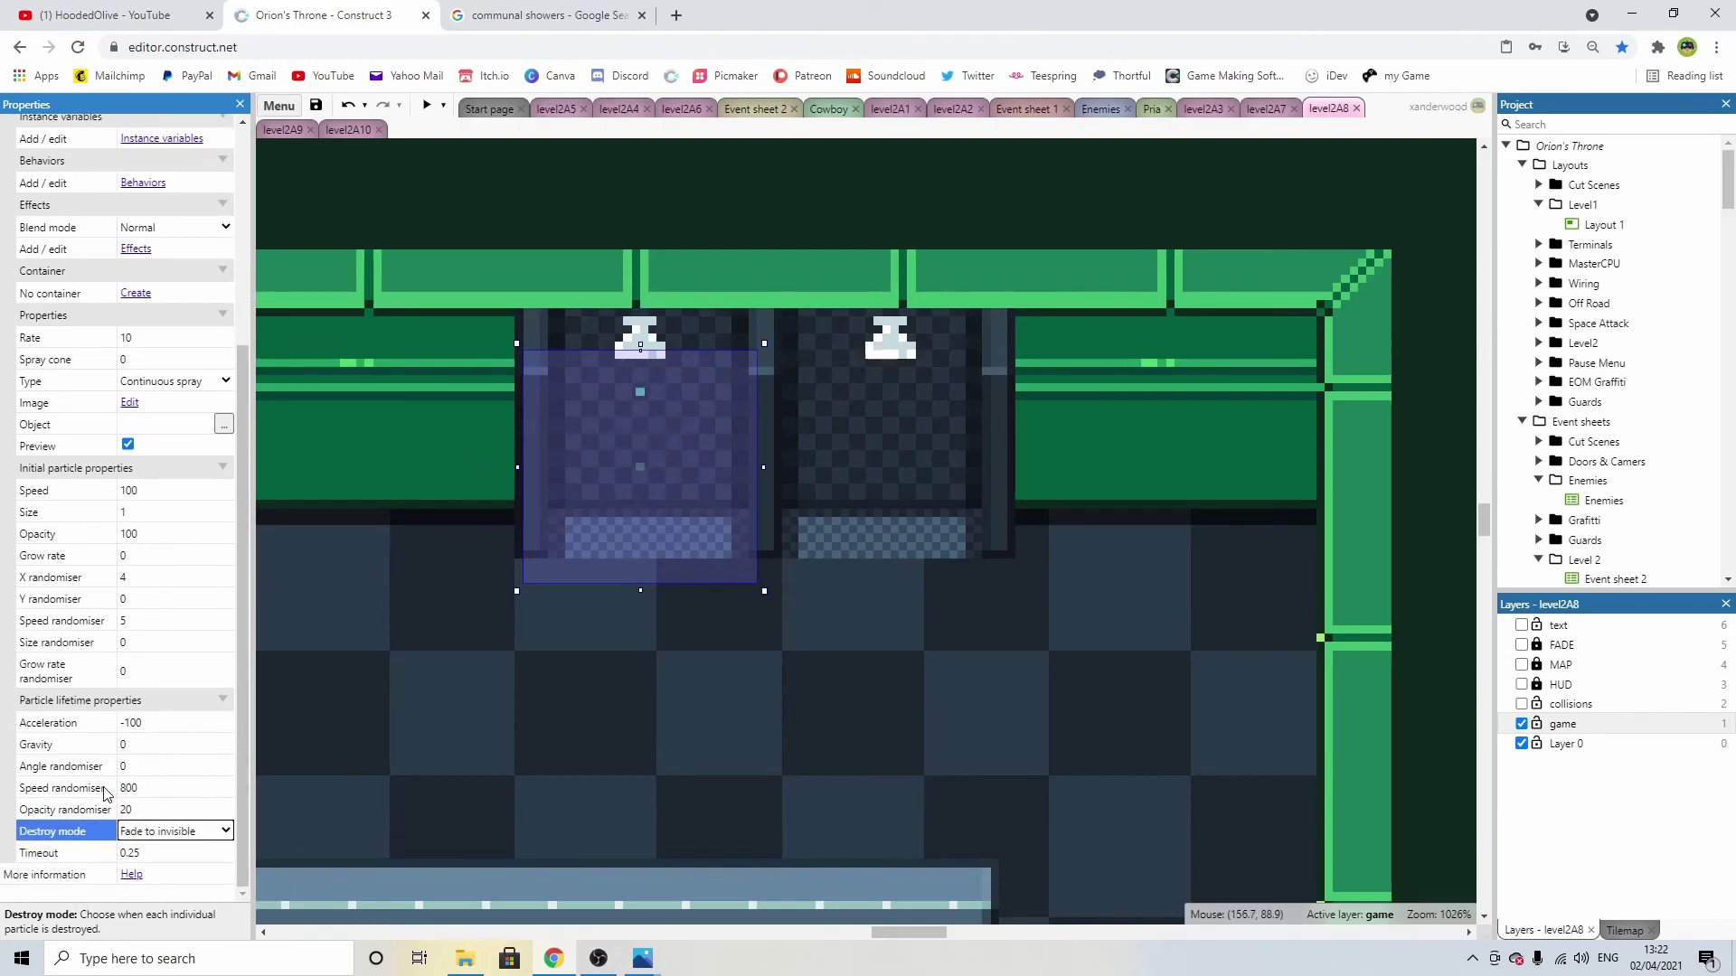
Set the emitter's rate to 20 and its spray cone to 10.
{"action": "scroll", "coordinate": [137, 681], "scroll_direction": "up", "scroll_amount": 1}
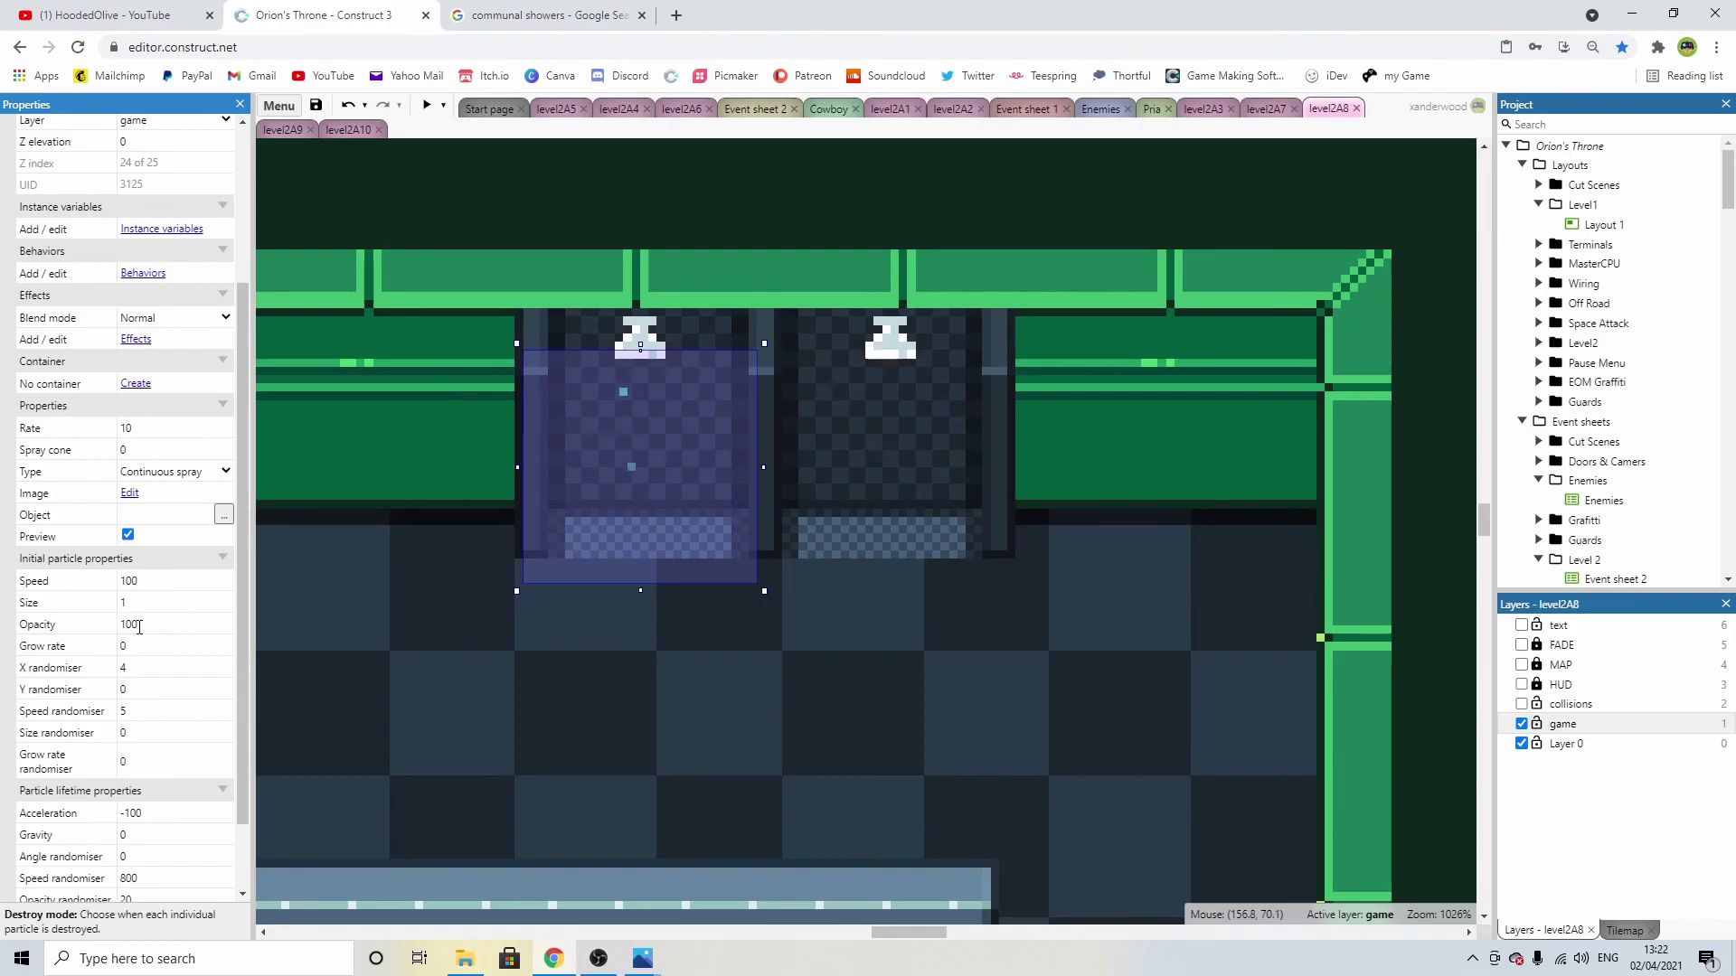
{"action": "scroll", "coordinate": [172, 615], "scroll_direction": "up", "scroll_amount": 3}
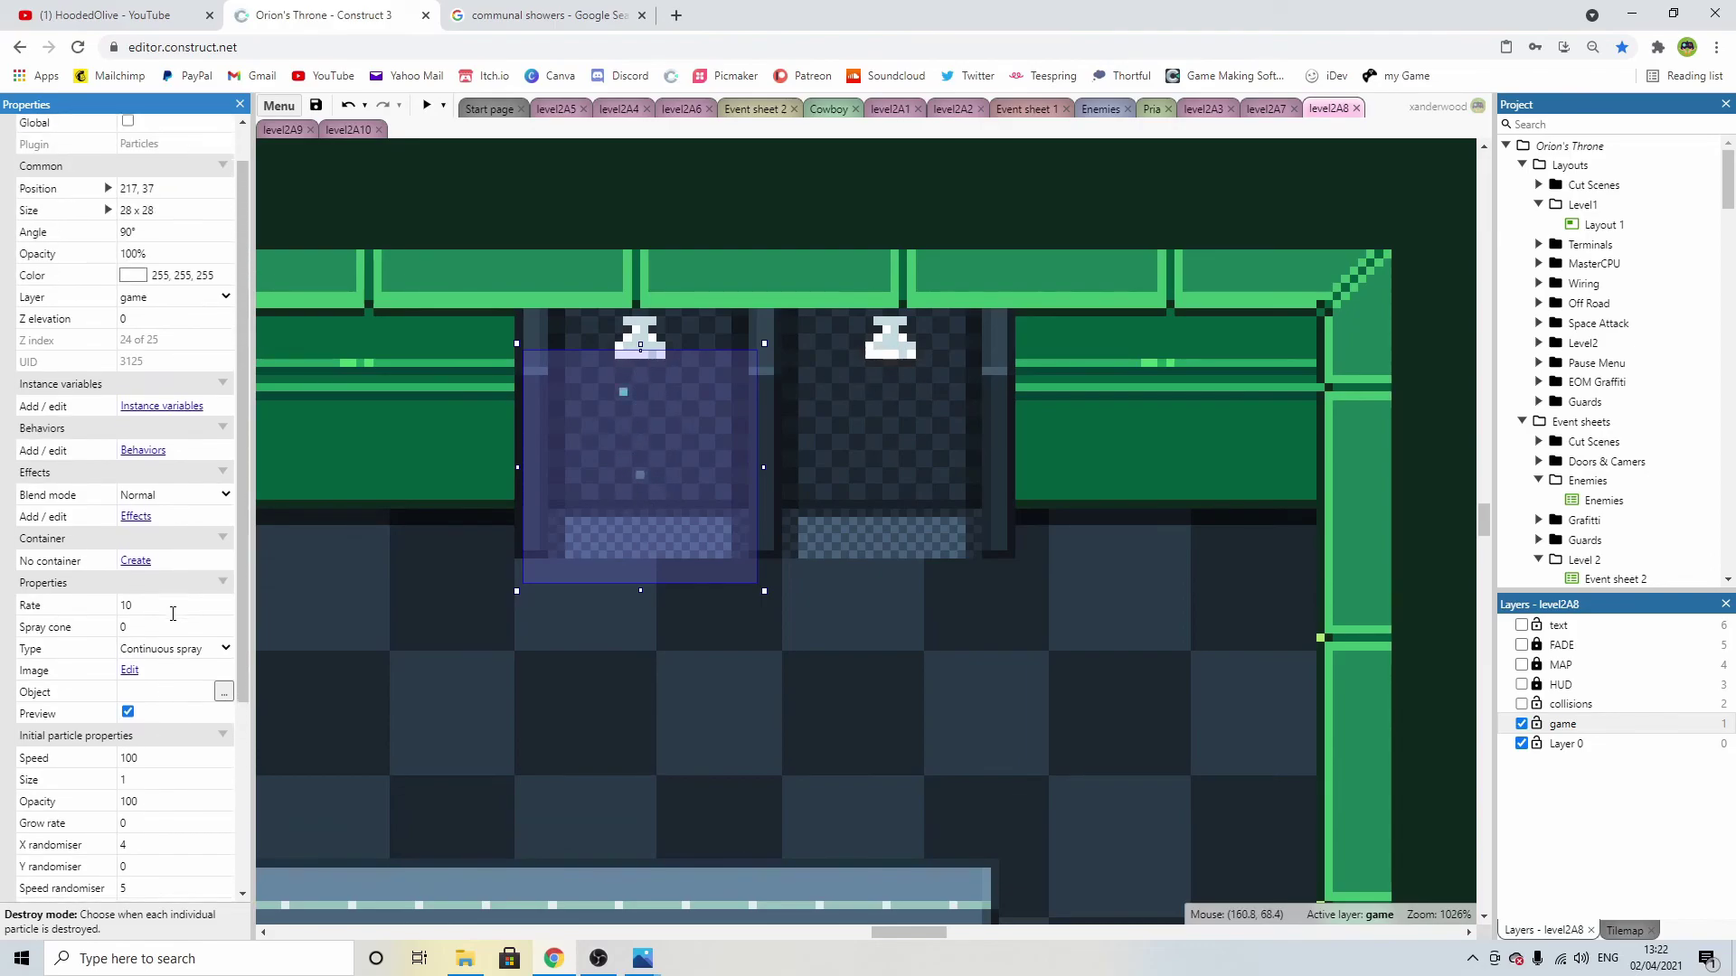
{"action": "scroll", "coordinate": [170, 619], "scroll_direction": "down", "scroll_amount": 3}
{"action": "scroll", "coordinate": [164, 594], "scroll_direction": "up", "scroll_amount": 1}
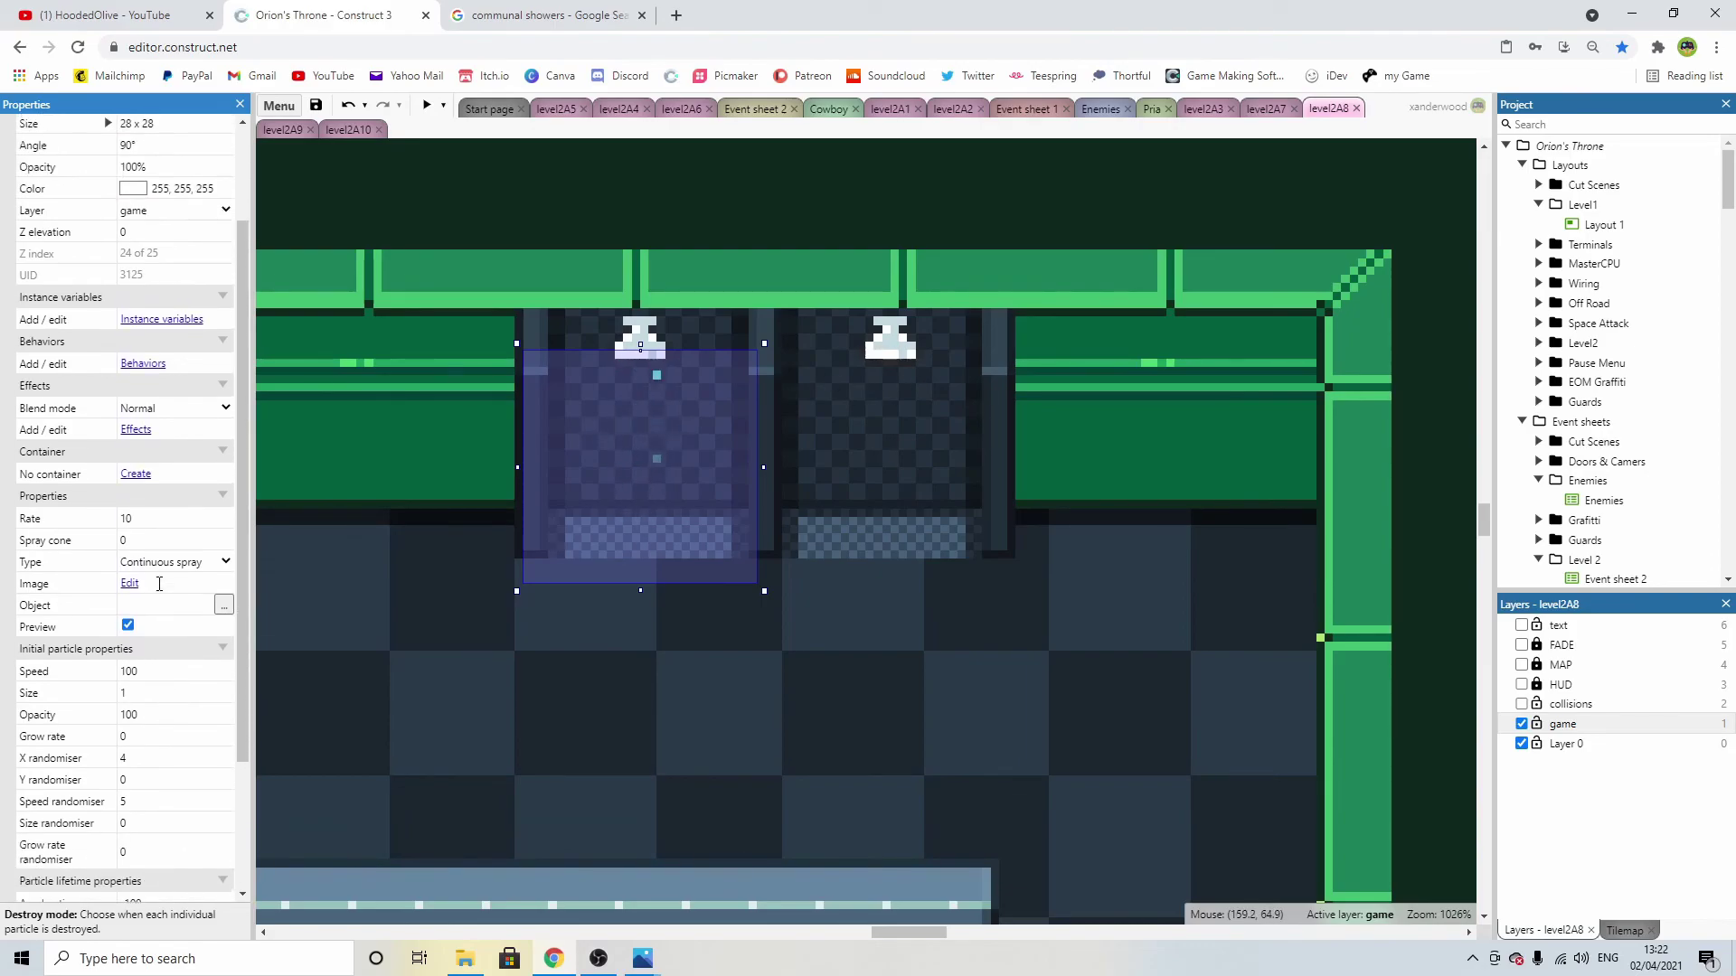
{"action": "left_click", "coordinate": [153, 520]}
{"action": "type", "text": "20"}
{"action": "key", "text": "Tab"}
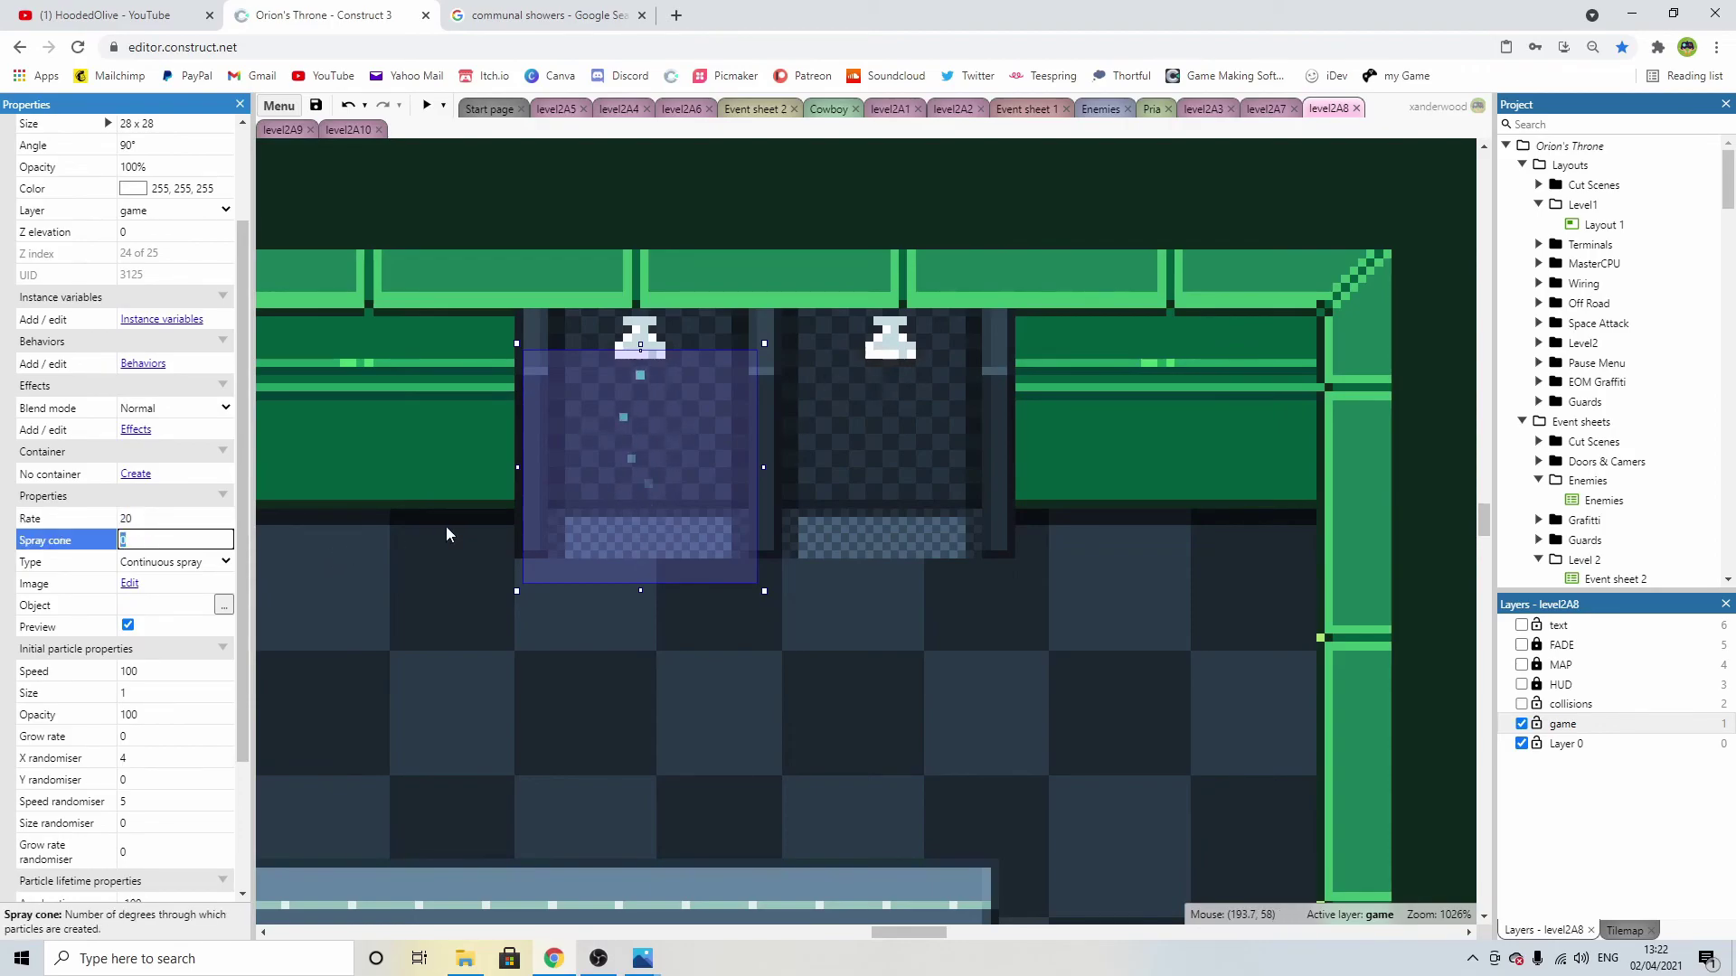
{"action": "type", "text": "10"}
{"action": "key", "text": "Tab"}
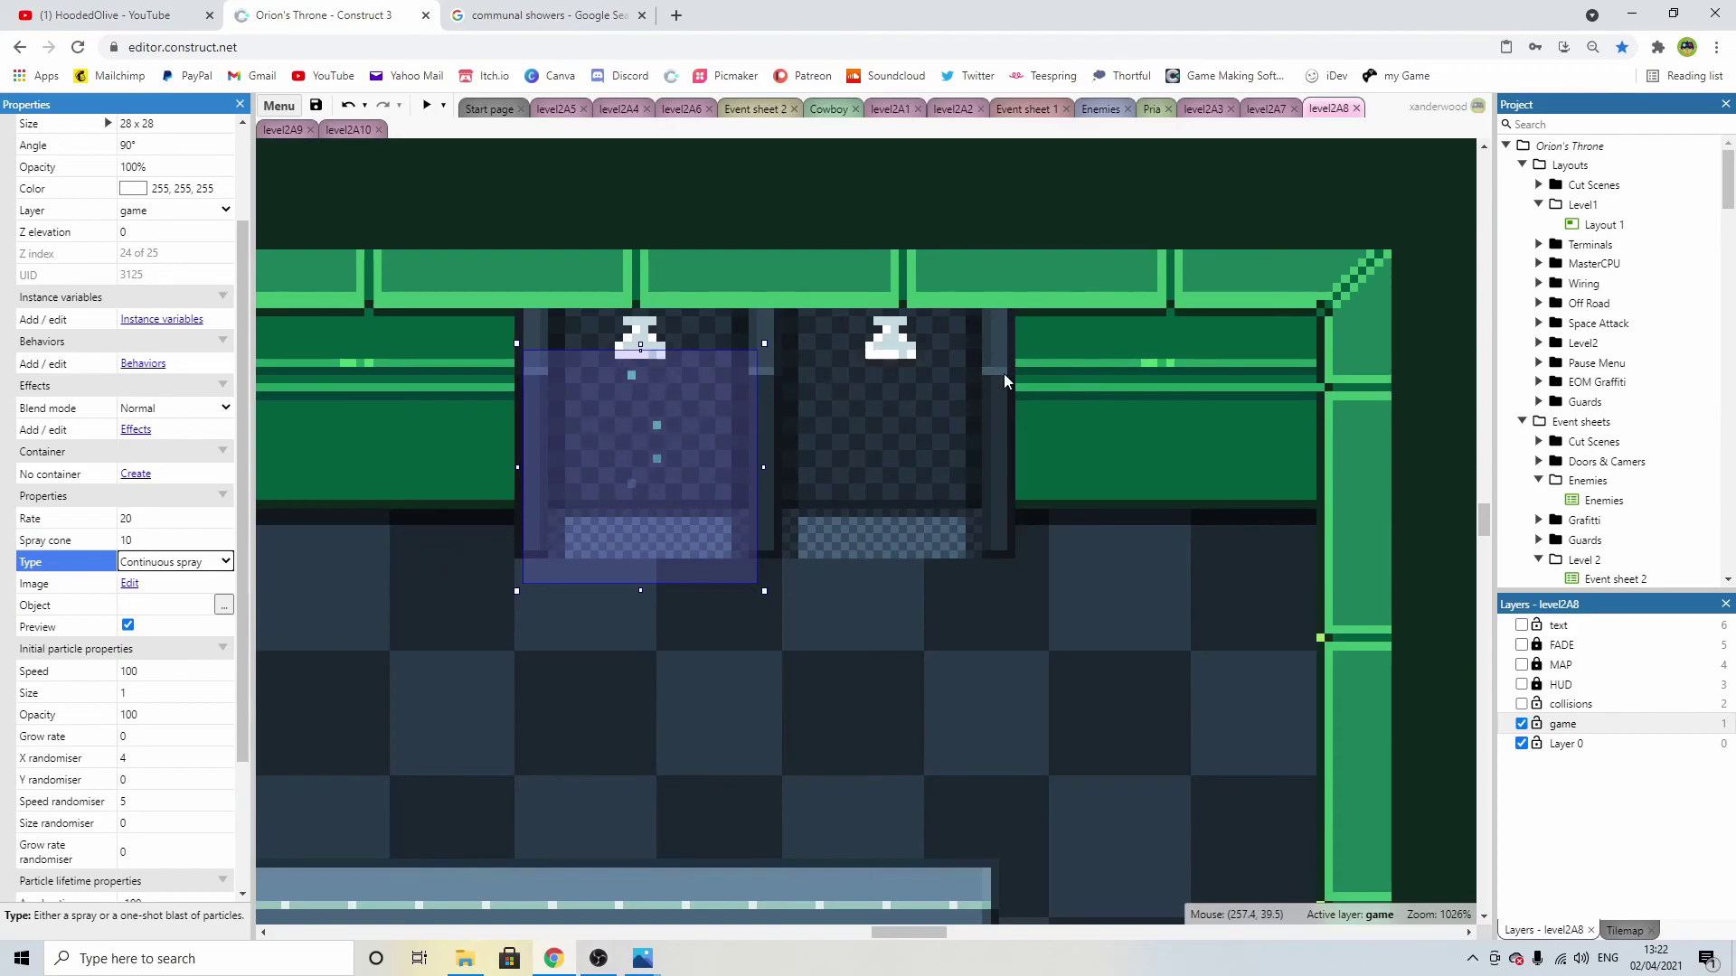
Deselect the emitter, run a preview of the level2A8 layout and walk the character up into the shower room.
{"action": "scroll", "coordinate": [687, 429], "scroll_direction": "down", "scroll_amount": 5, "text": "ctrl"}
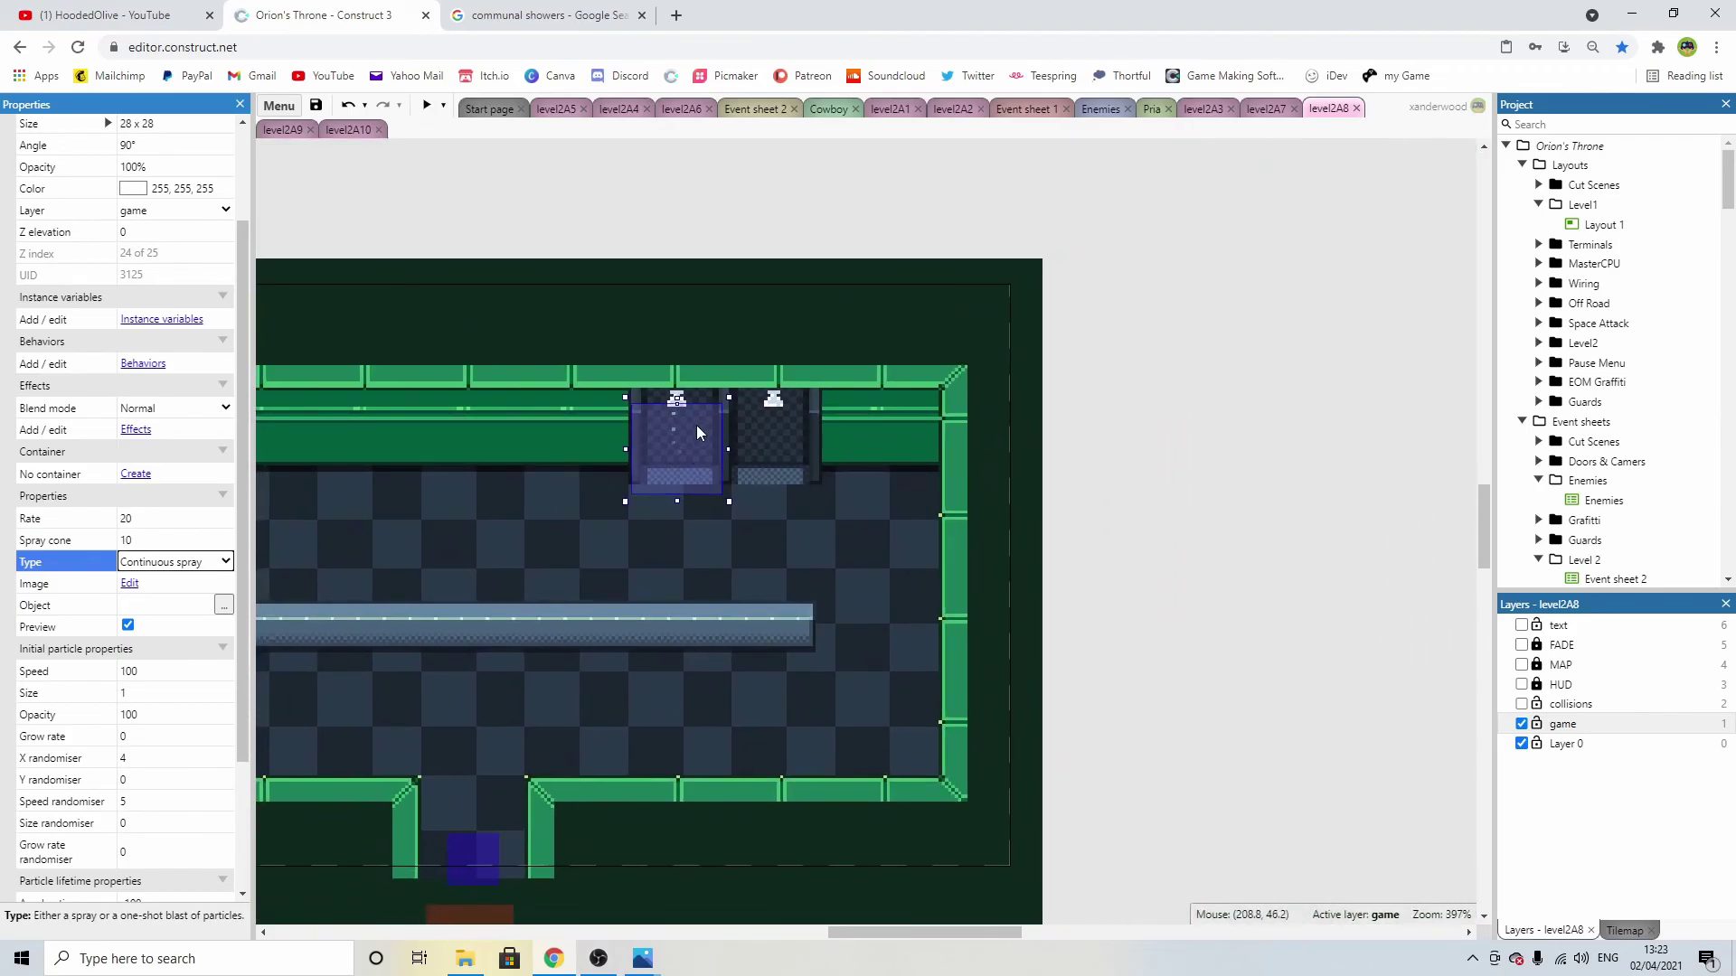
{"action": "left_click", "coordinate": [1098, 481]}
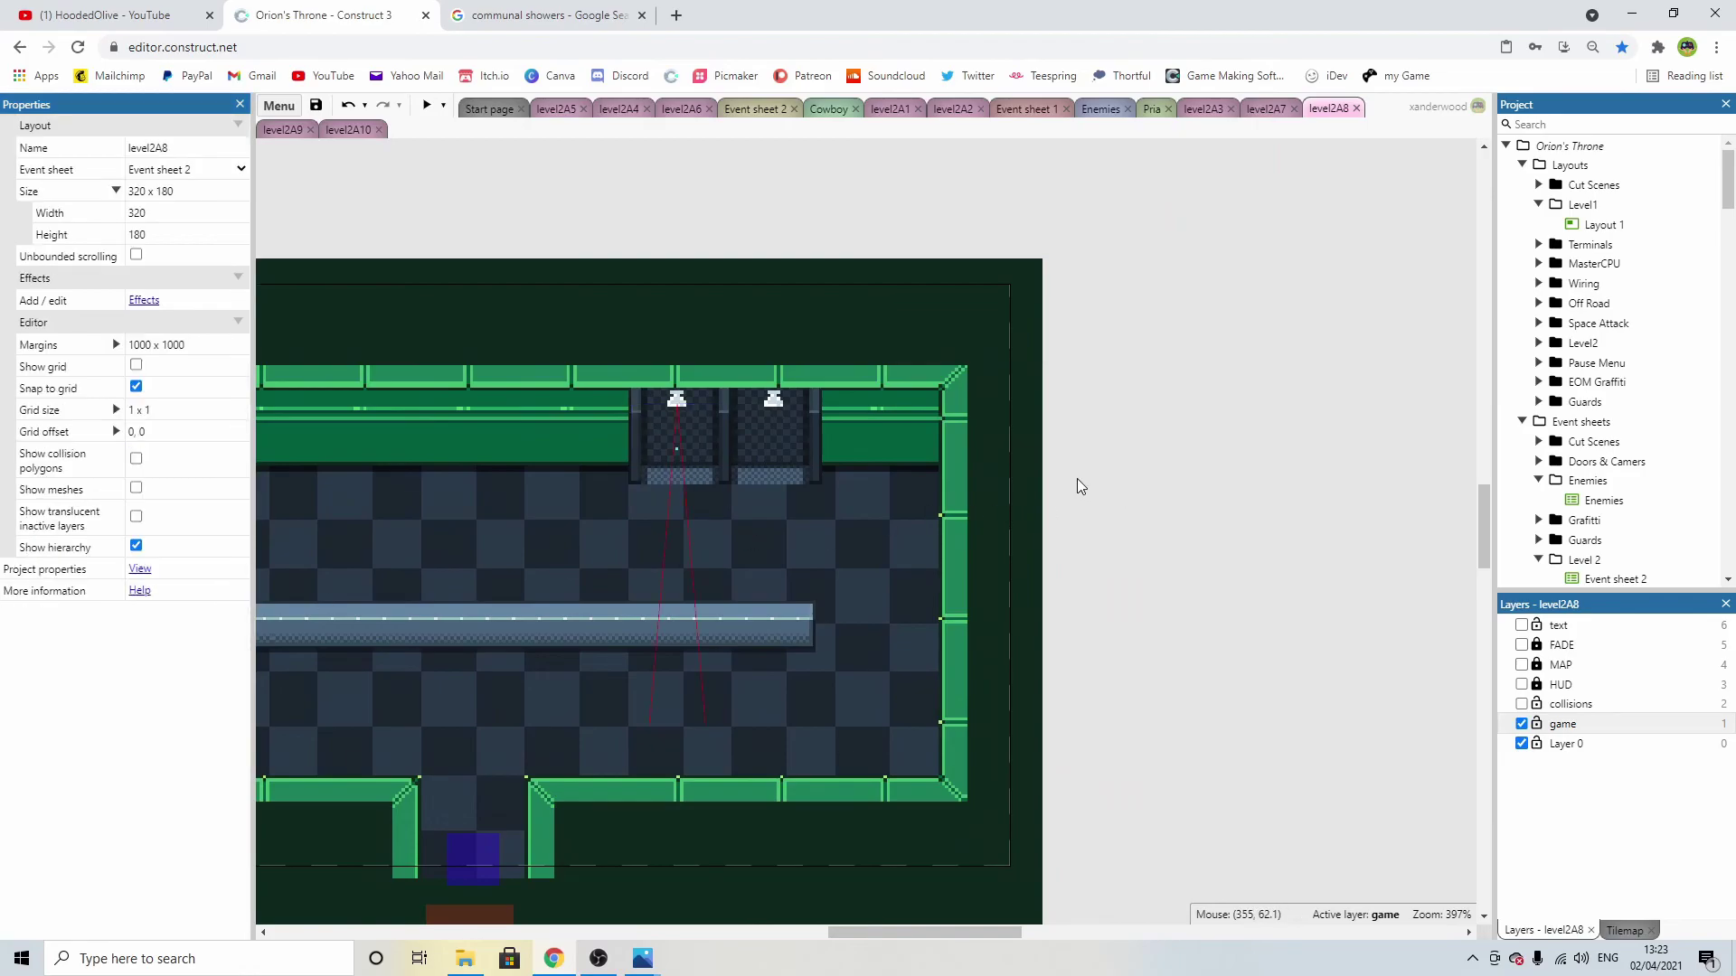
{"action": "key", "text": "F5"}
{"action": "key", "text": "w"}
{"action": "key", "text": "d"}
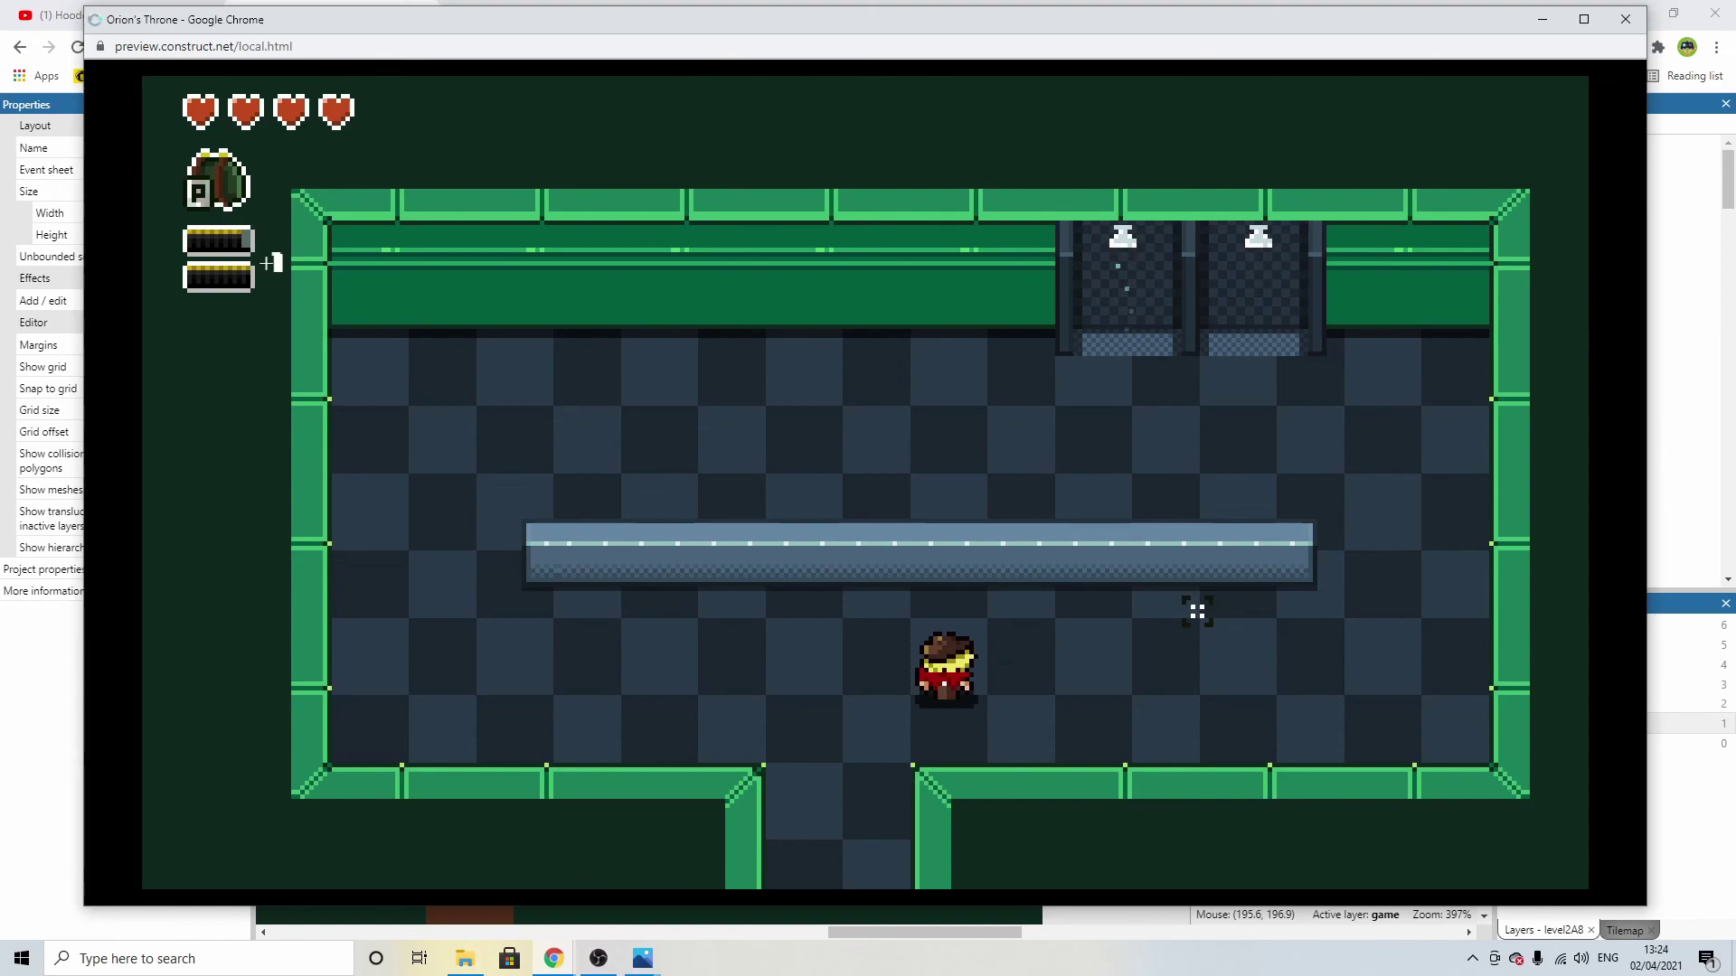
Walk the character into the left shower stall and move around under the spray to examine how the water looks in play.
{"action": "key", "text": "Right"}
{"action": "key", "text": "Up"}
{"action": "key", "text": "Up"}
{"action": "key", "text": "Left"}
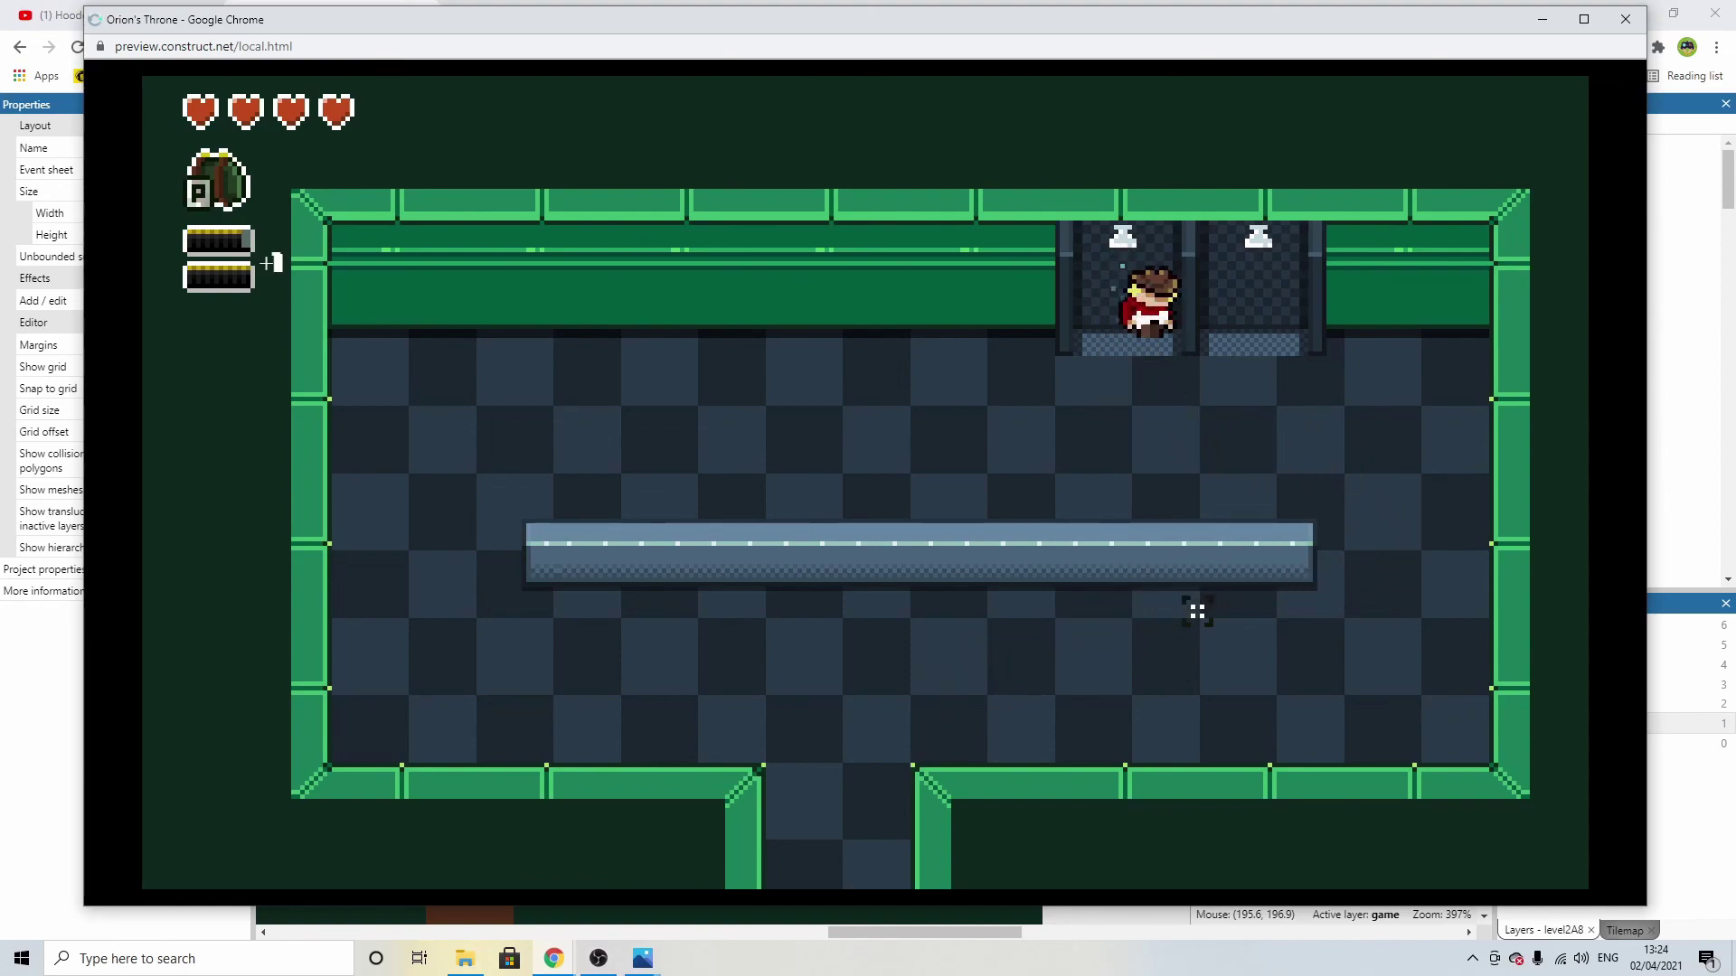
{"action": "key", "text": "Left"}
{"action": "key", "text": "Right"}
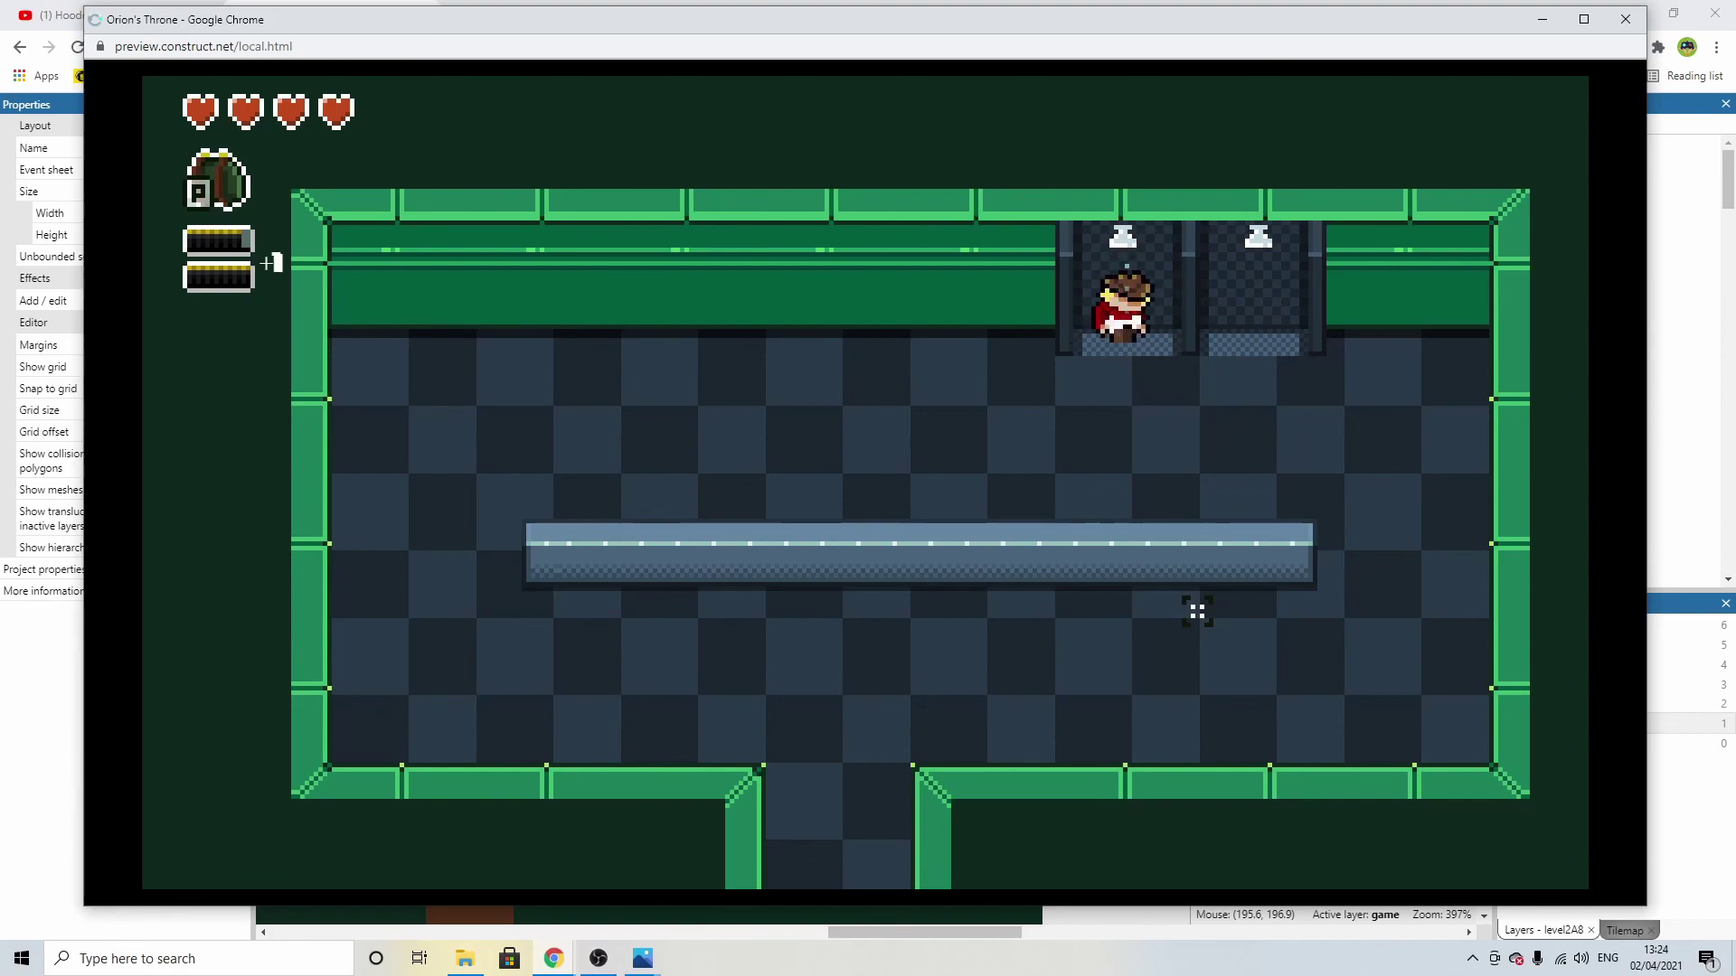
{"action": "key", "text": "Up"}
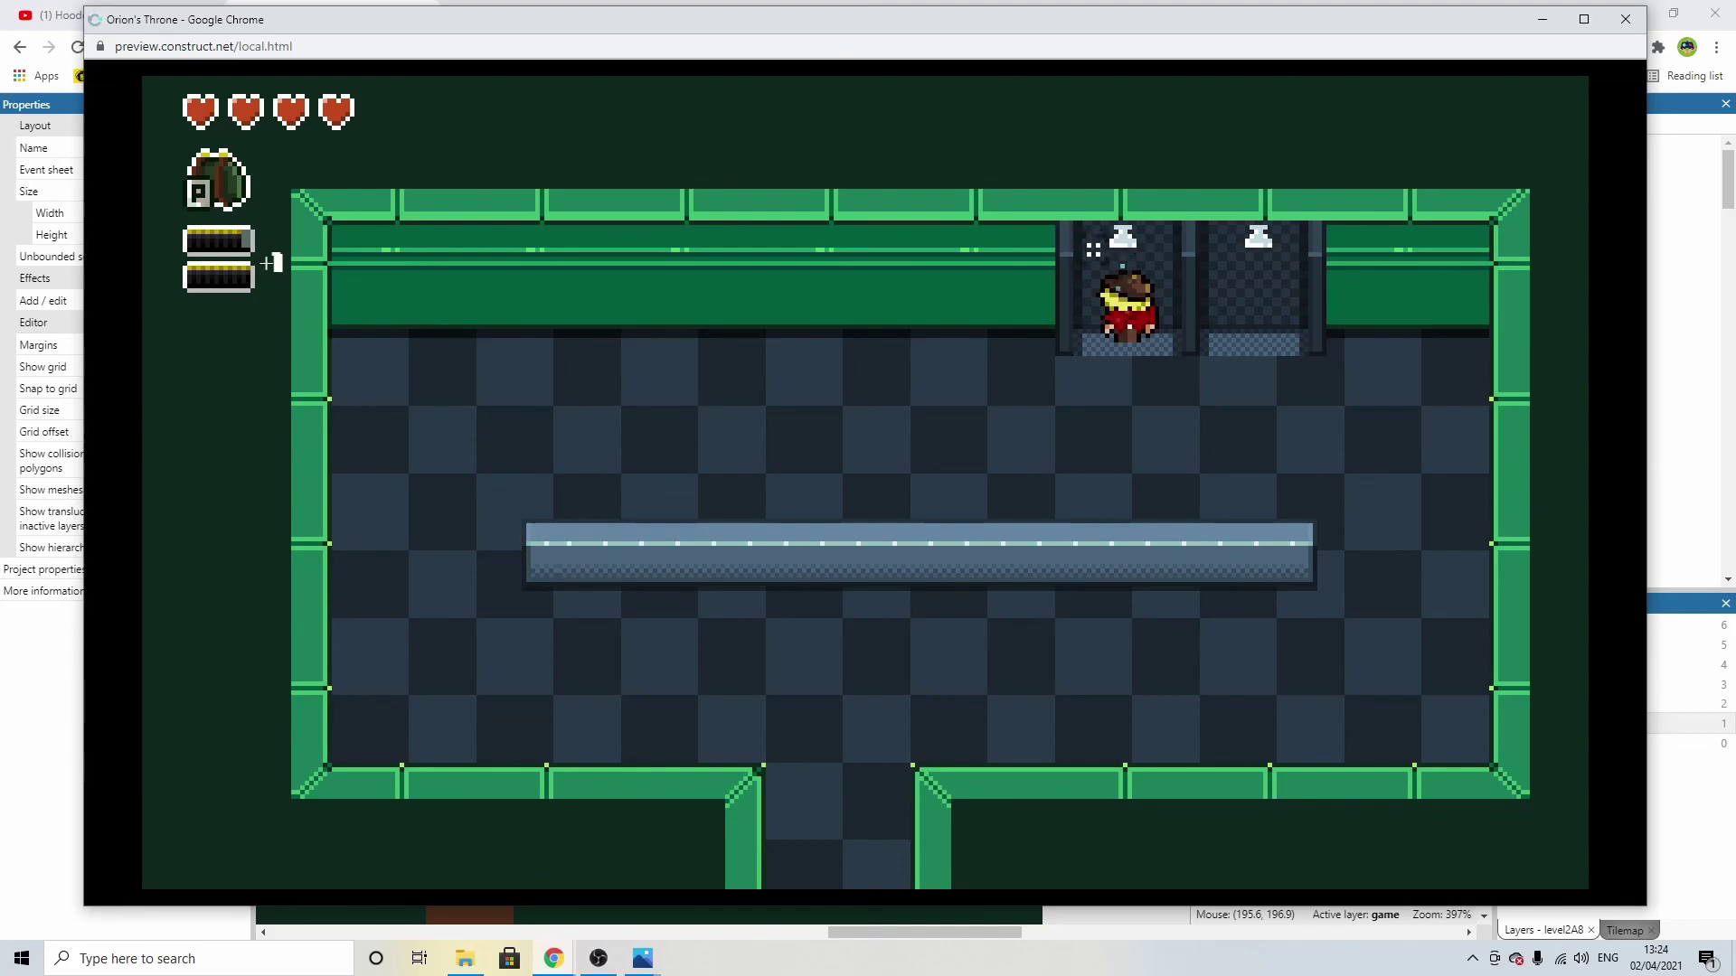
{"action": "key", "text": "Down"}
{"action": "key", "text": "Up"}
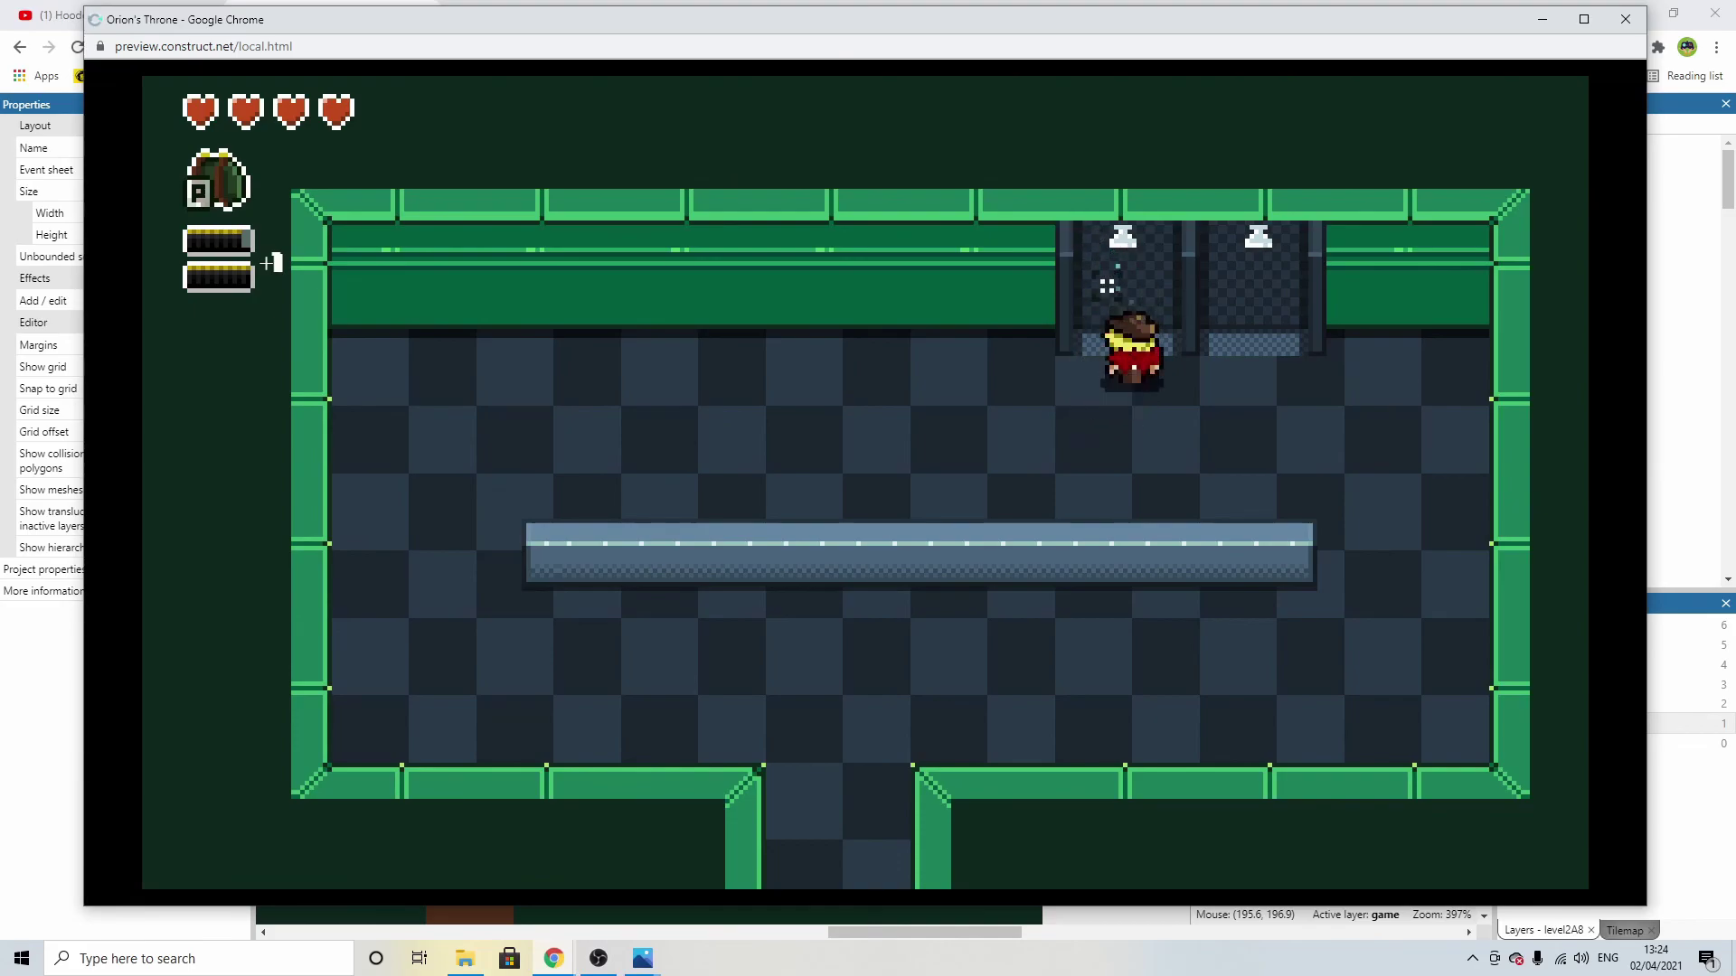